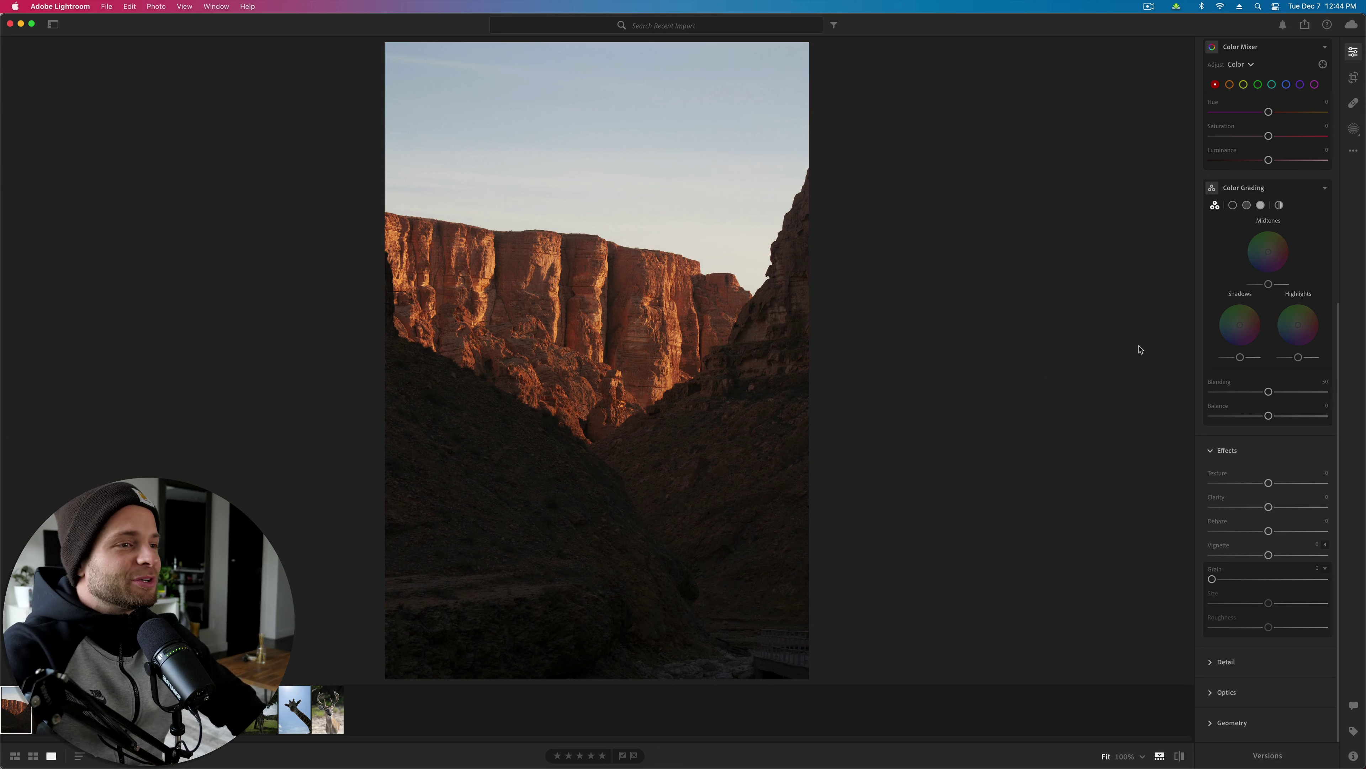
Step: Create a new mask that automatically selects the sky above the canyon
scroll(1268, 350, "up", 10)
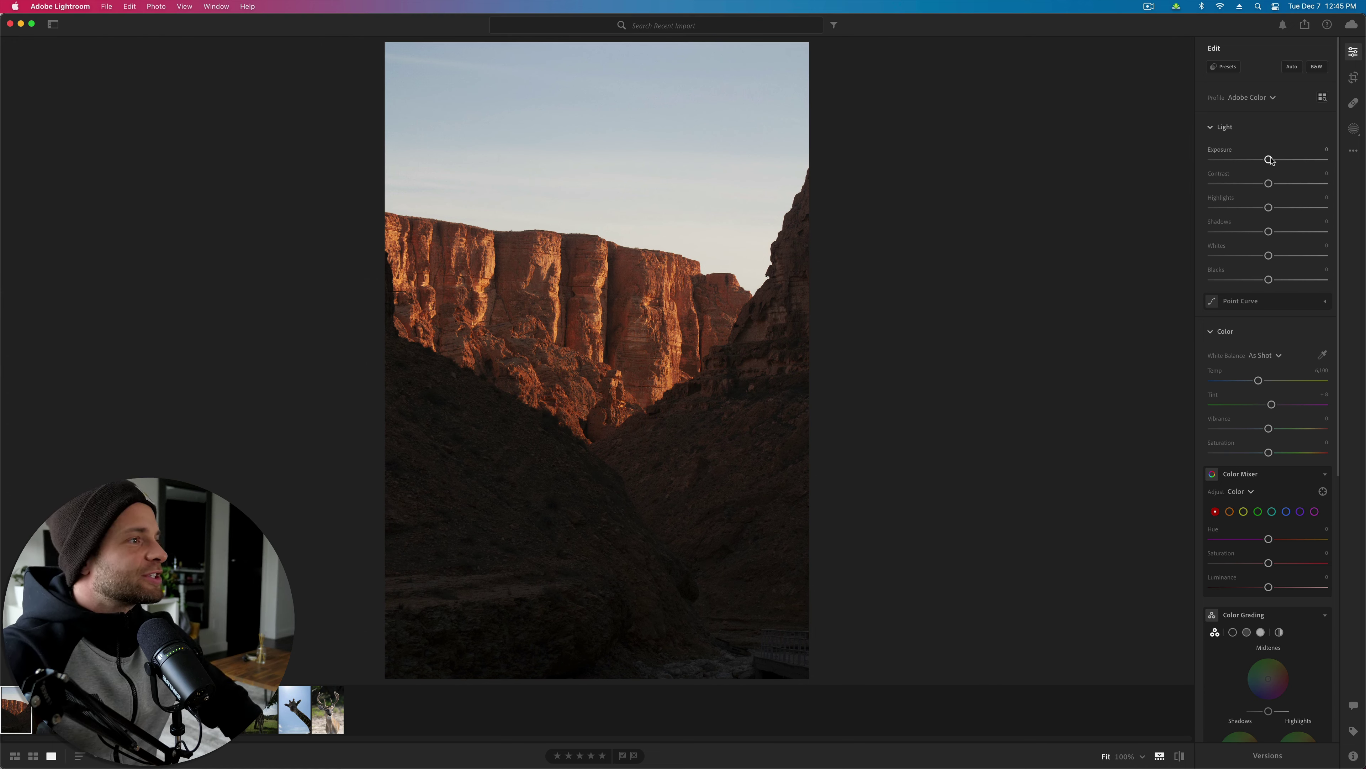
left_click_drag(1269, 160, 1268, 160)
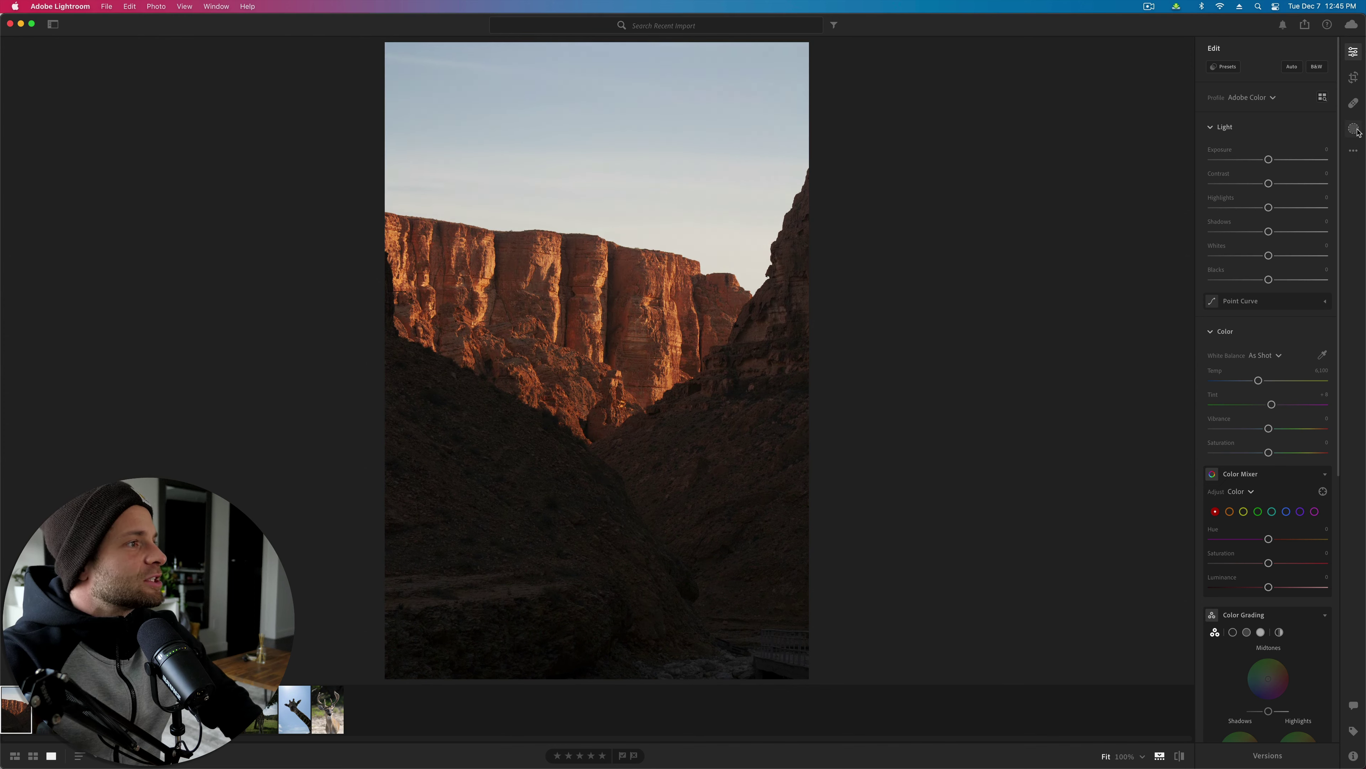
left_click(1355, 130)
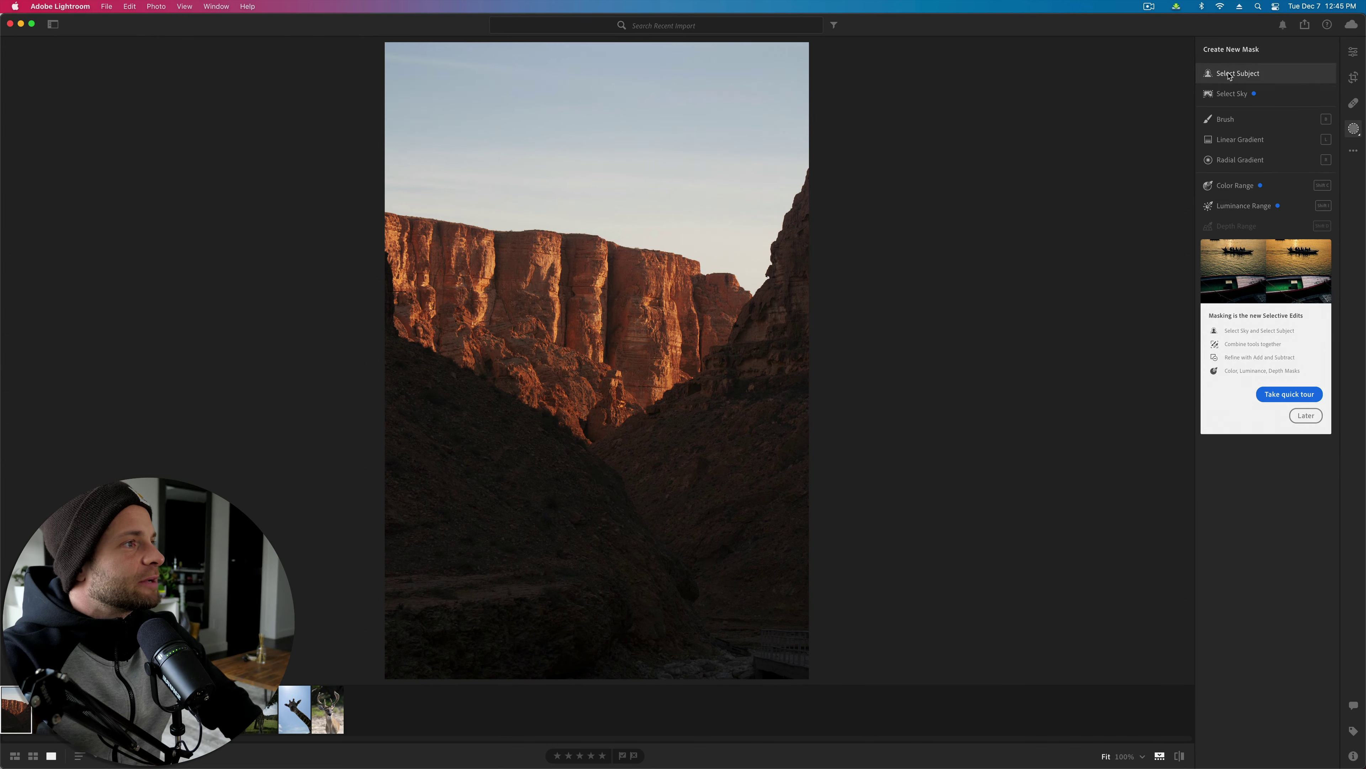
left_click(1230, 95)
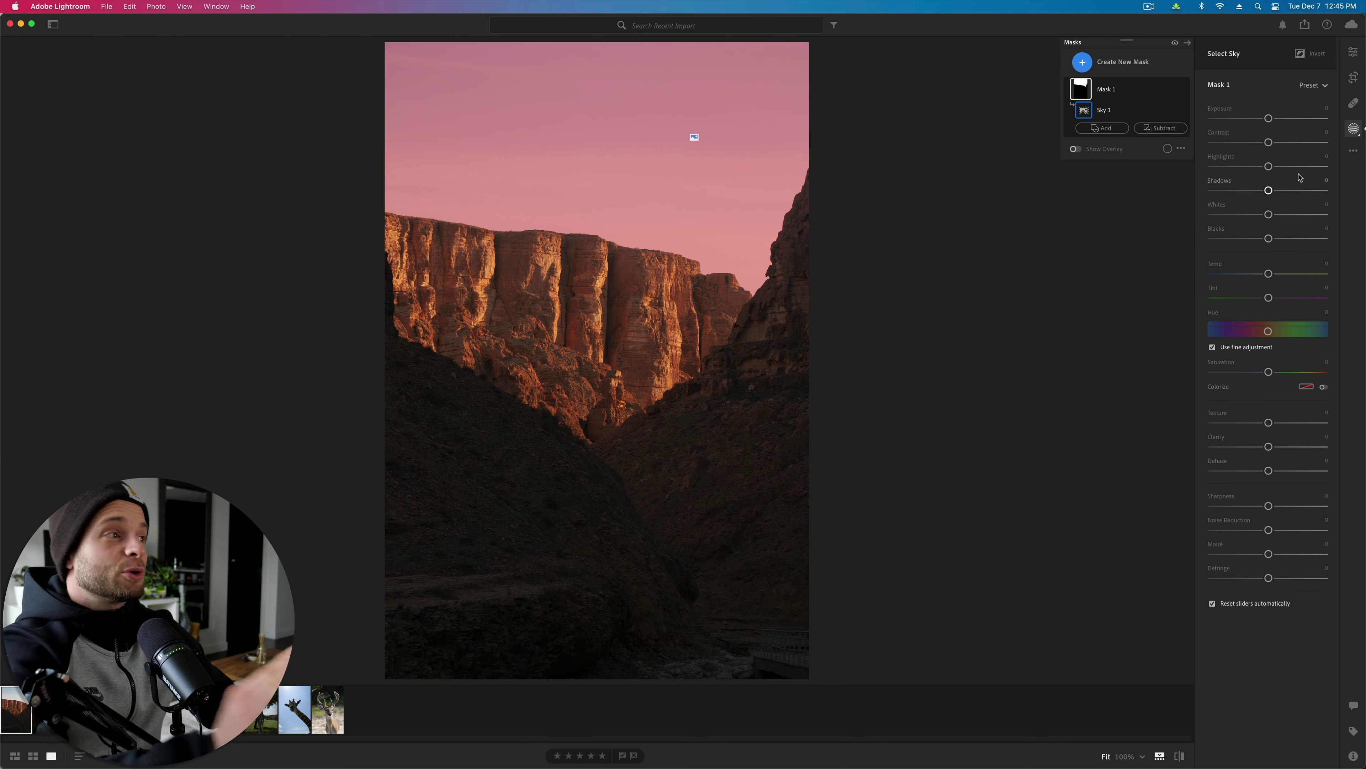
left_click(1101, 70)
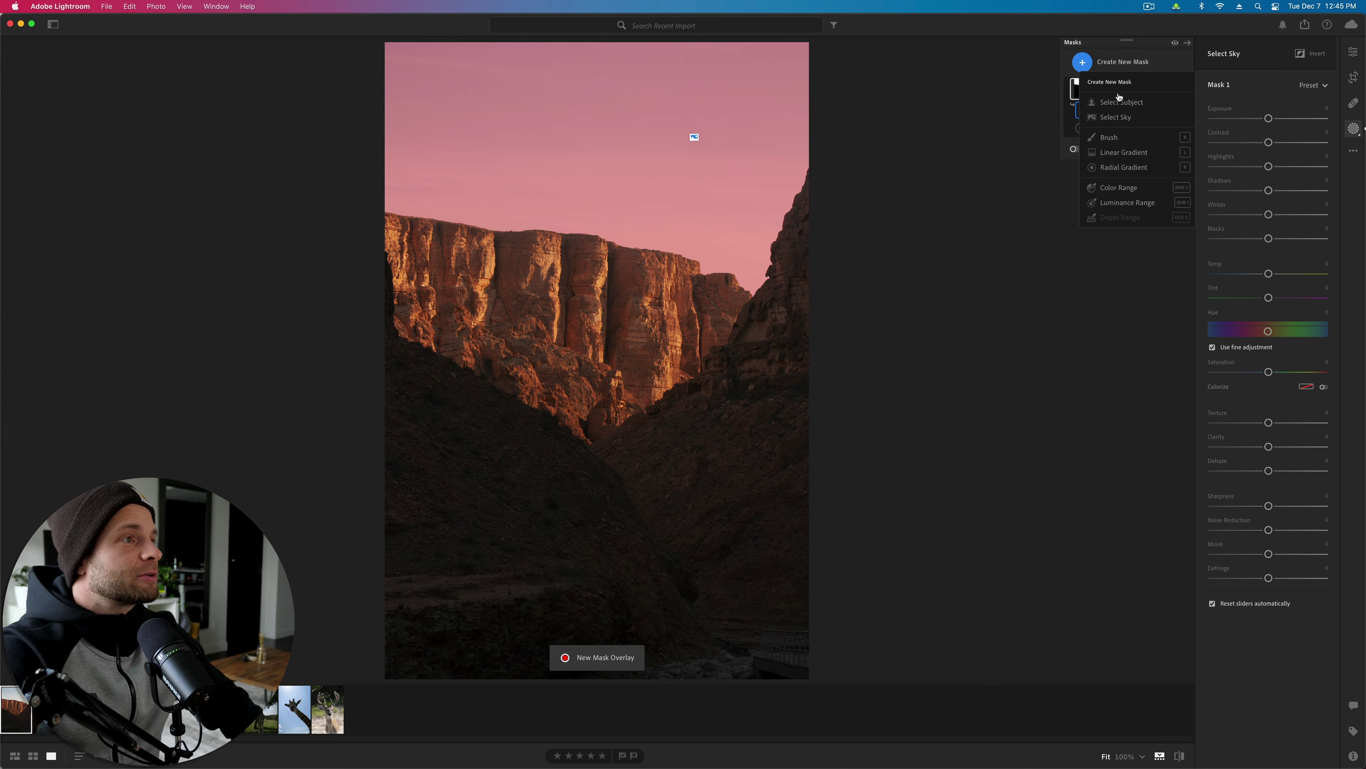
left_click(1089, 534)
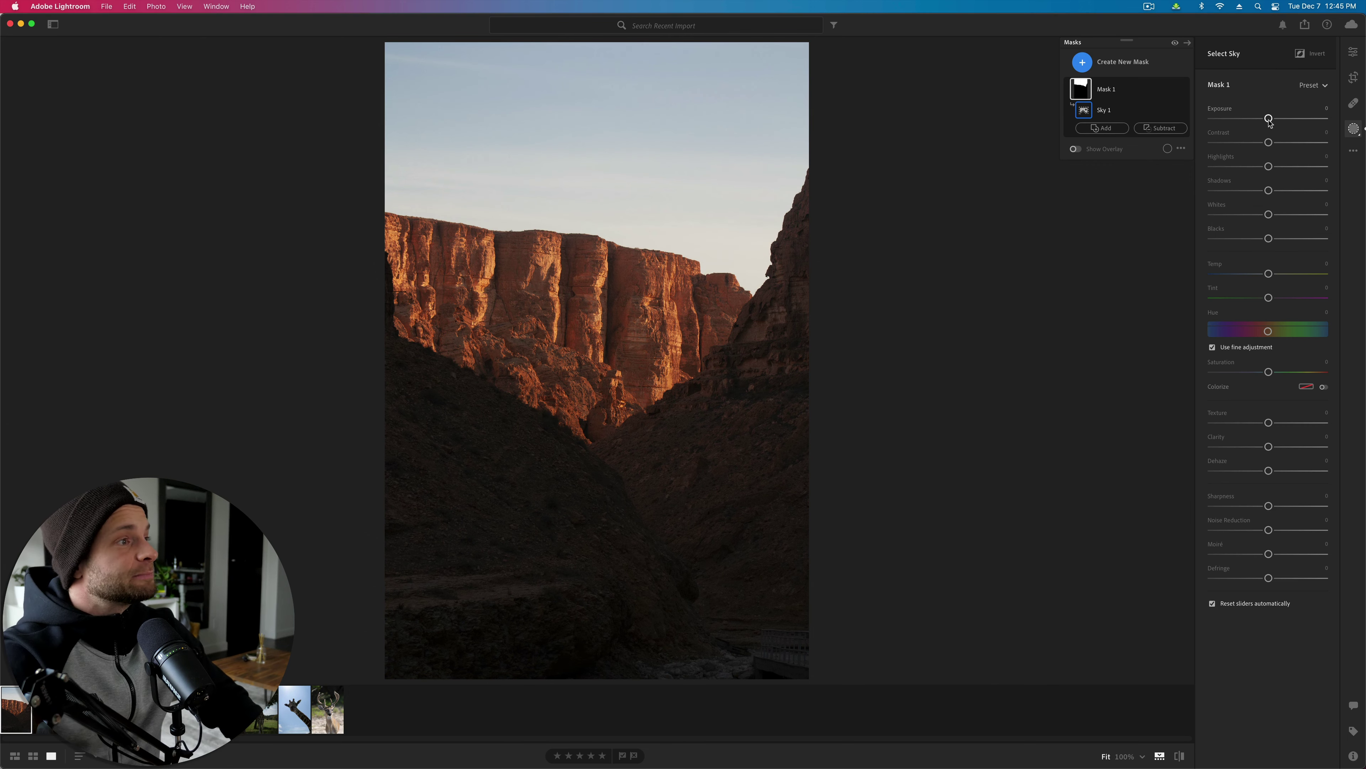
Step: Cool the sky mask to a temperature of -91 and set its exposure to about +0.40
left_click_drag(1268, 119, 1260, 121)
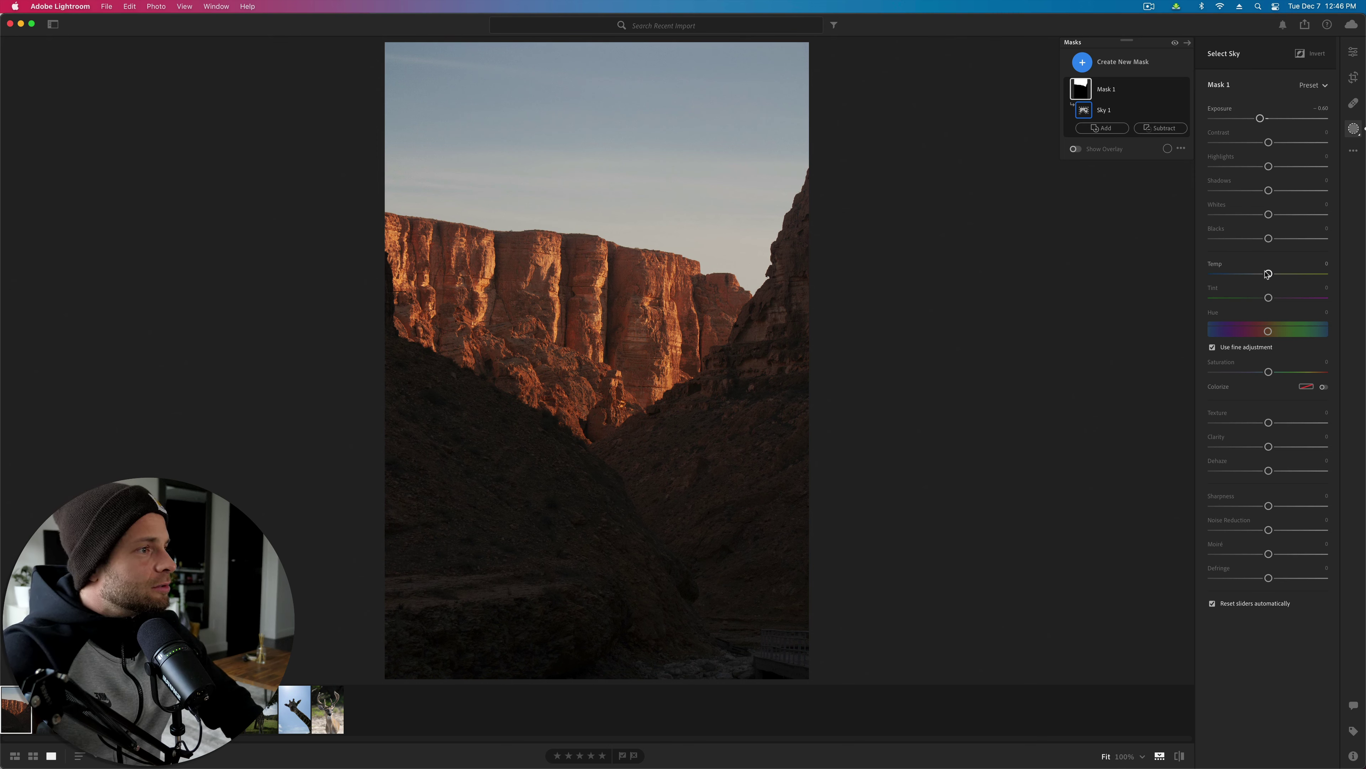
left_click_drag(1269, 275, 1214, 274)
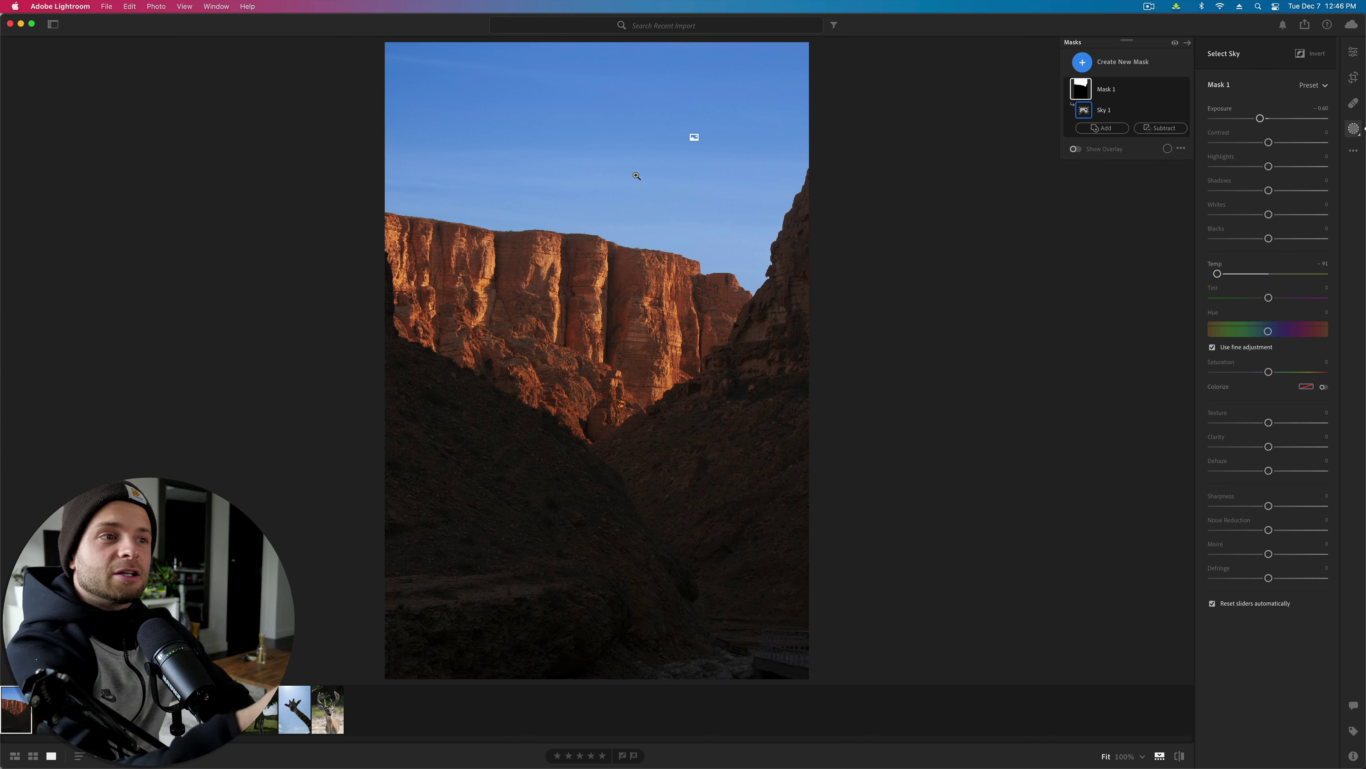
left_click_drag(1266, 123, 1274, 119)
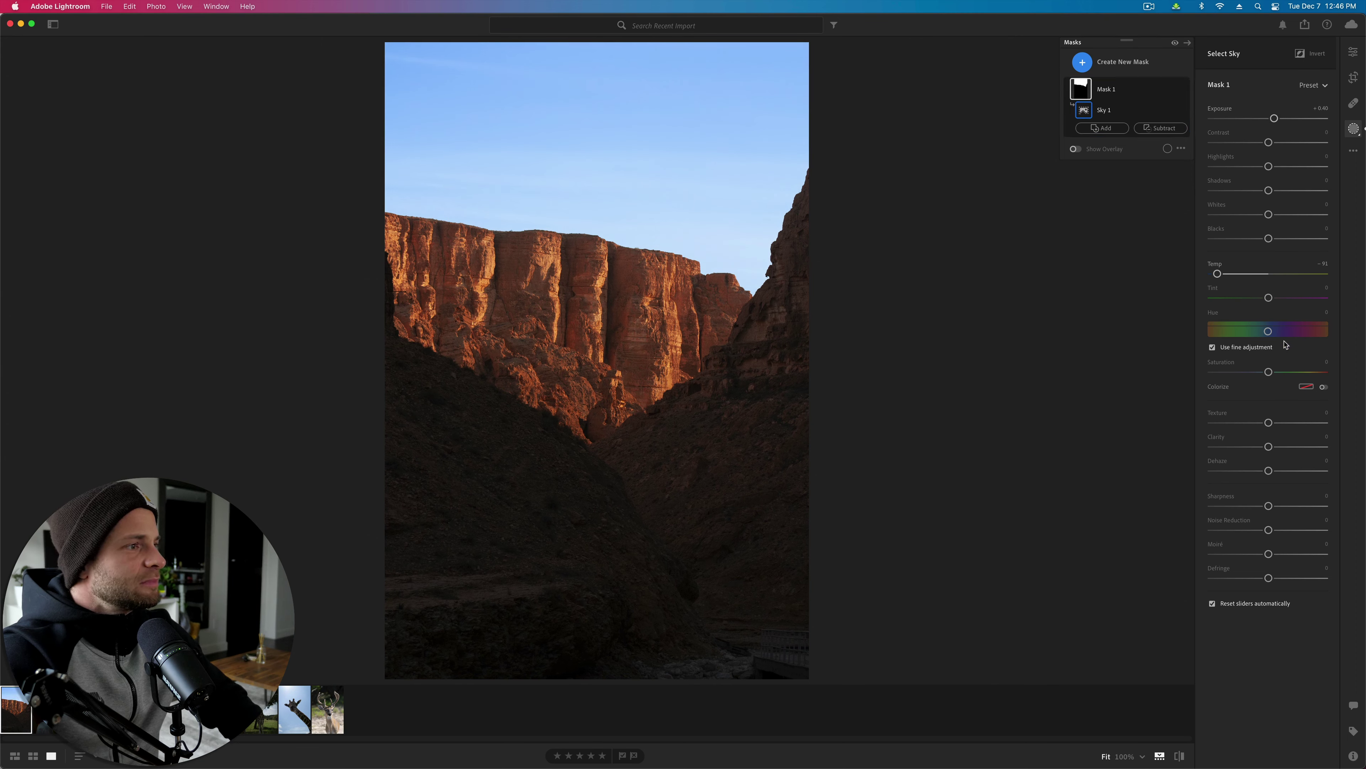
Step: Shift the sky mask's hue to about +0.7 and colorize it with a dark blue-violet tint
left_click(1270, 332)
left_click_drag(1268, 331, 1268, 331)
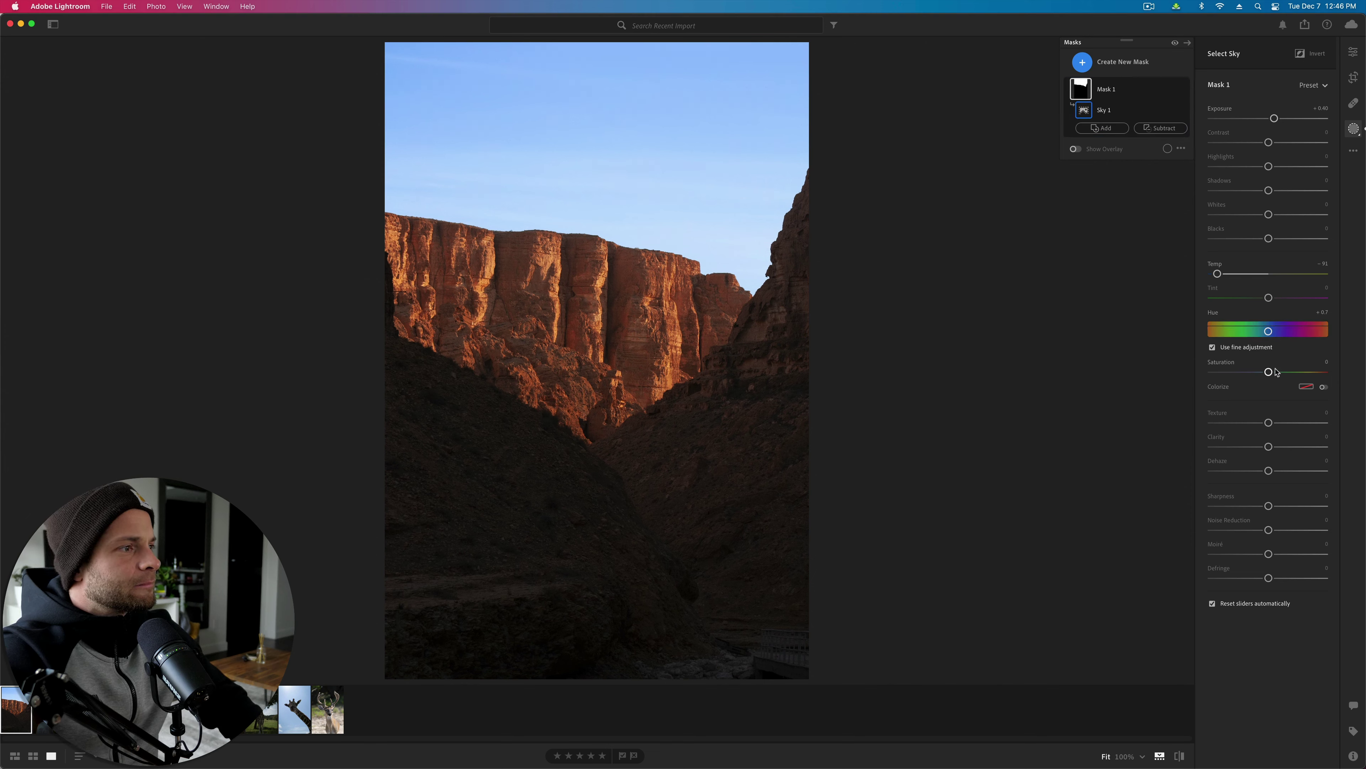
left_click(1311, 388)
left_click(1279, 410)
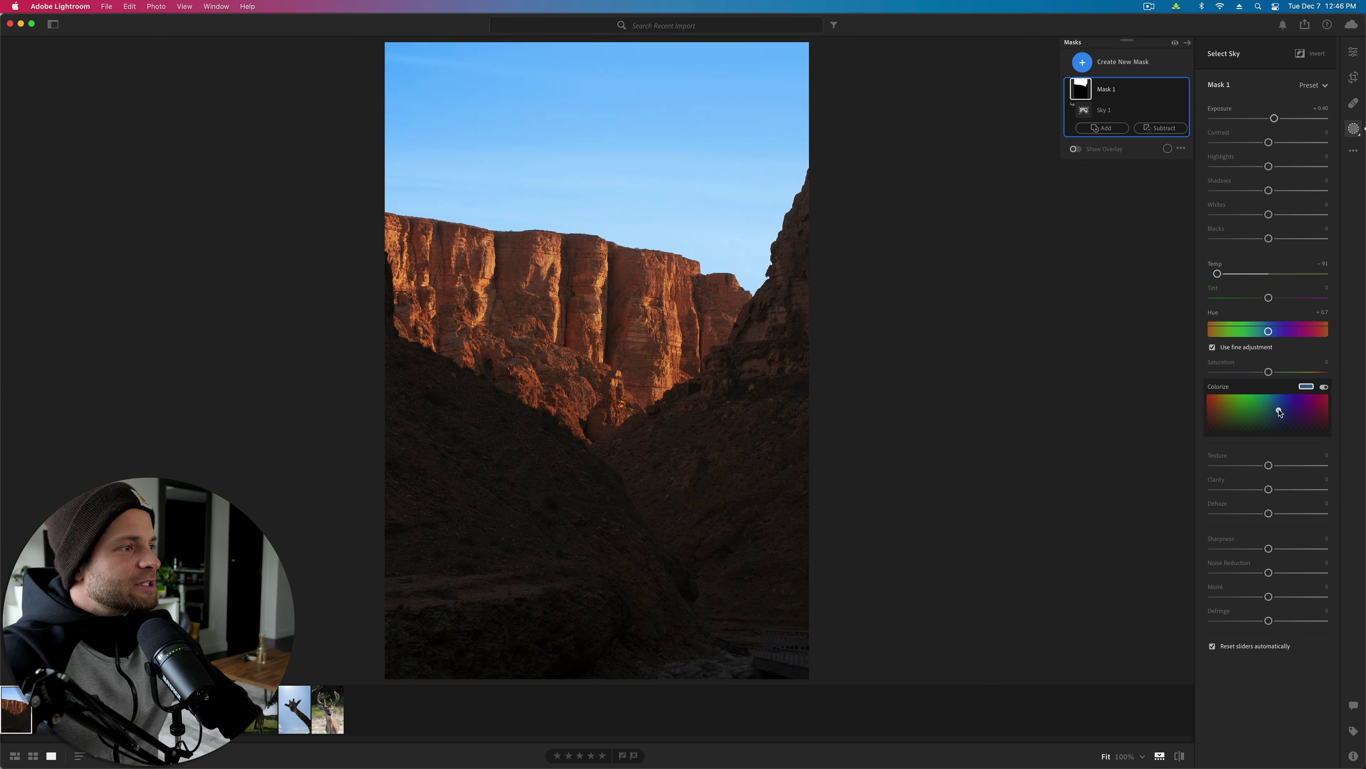
mouse_move(1285, 399)
left_mouse_down()
mouse_move(1218, 413)
mouse_move(1291, 414)
mouse_move(1275, 395)
mouse_move(1287, 407)
left_mouse_up()
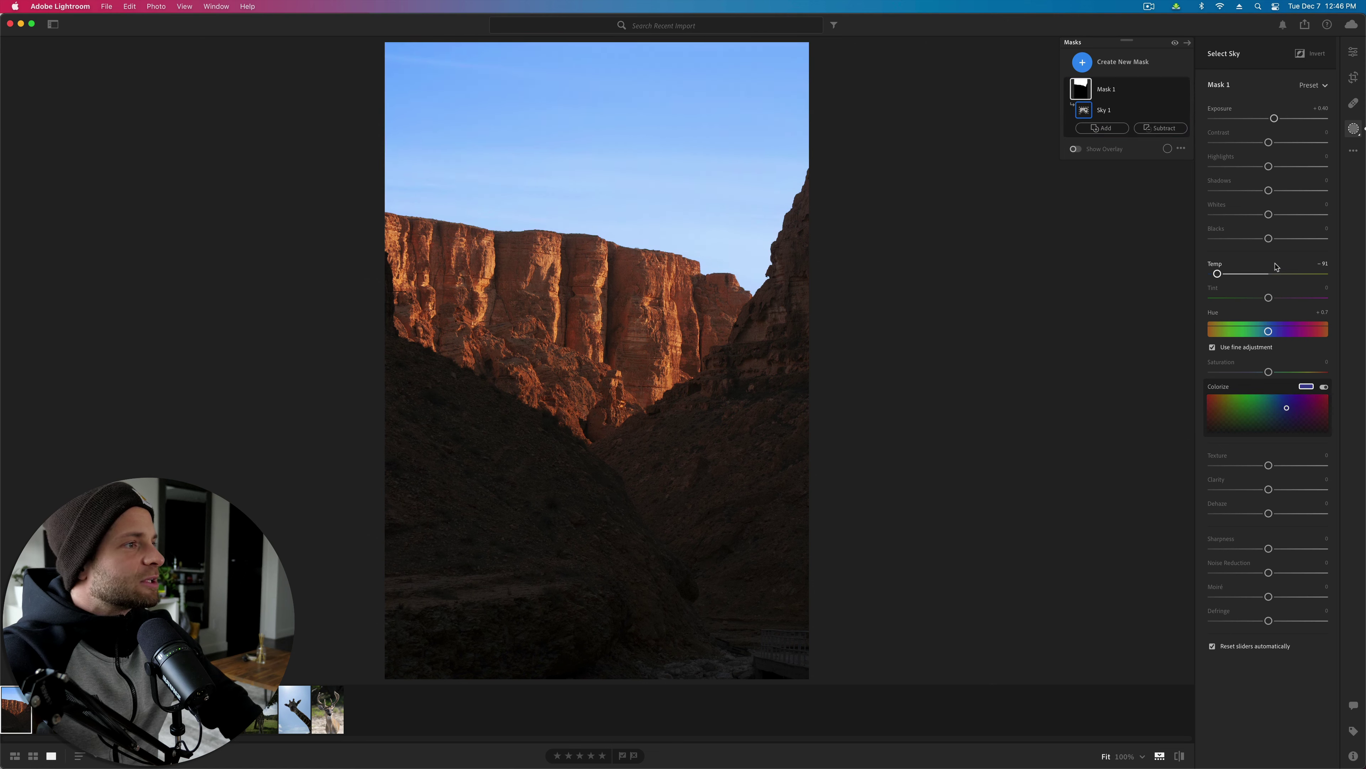
Step: Set the sky mask's highlights to +37, shadows to -88 and clarity to +100
left_click_drag(1268, 166, 1290, 167)
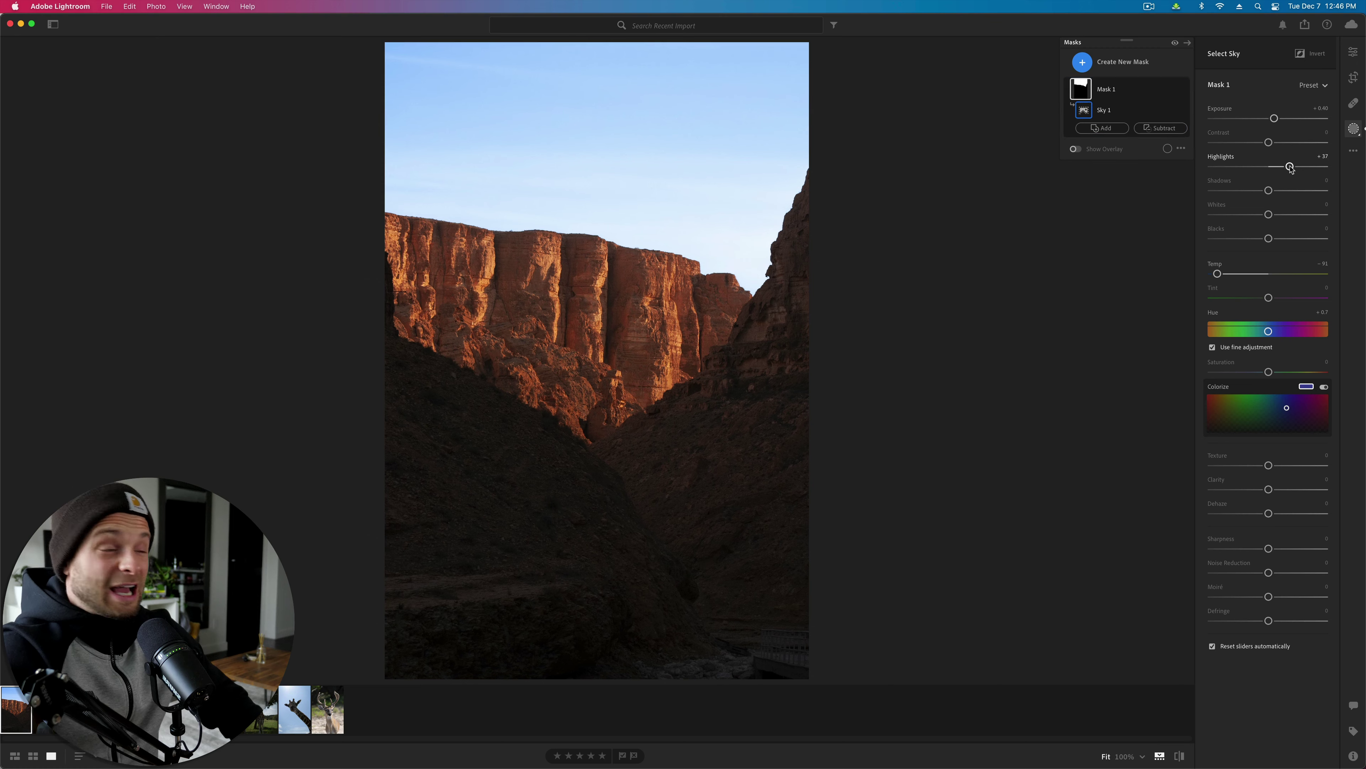
left_click(1220, 191)
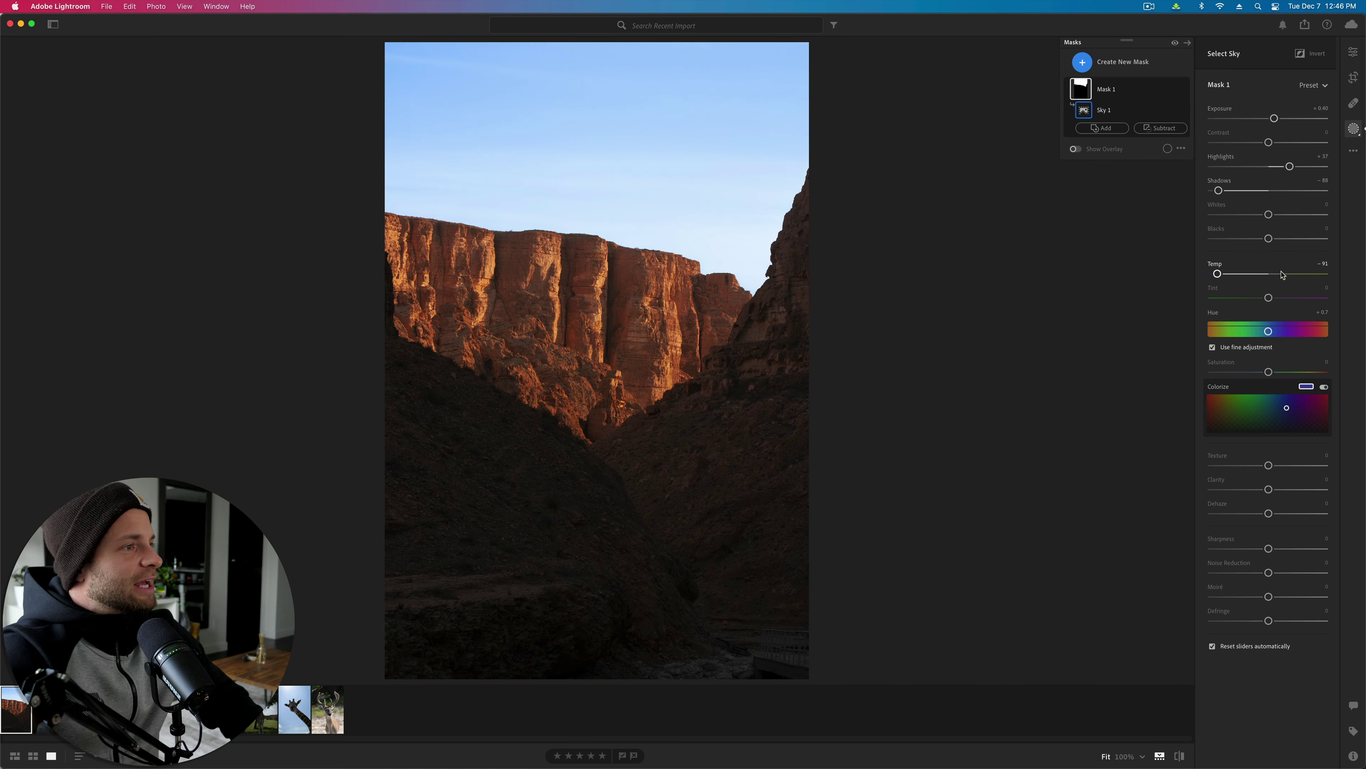
left_click_drag(1288, 493, 1327, 493)
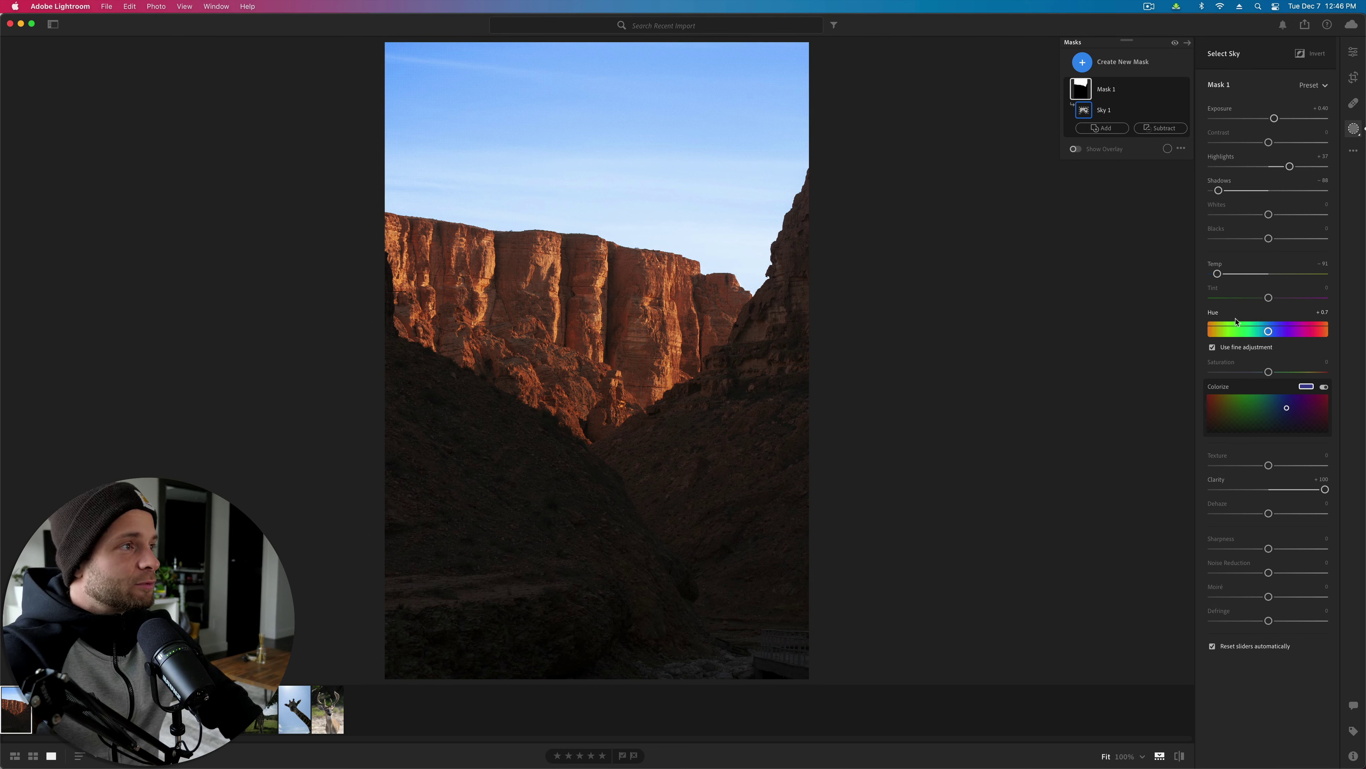
Step: Compare the sky with and without its latest tonal edits, and check the edited photo against the original
key("super+z")
key("super+z")
key("super+z")
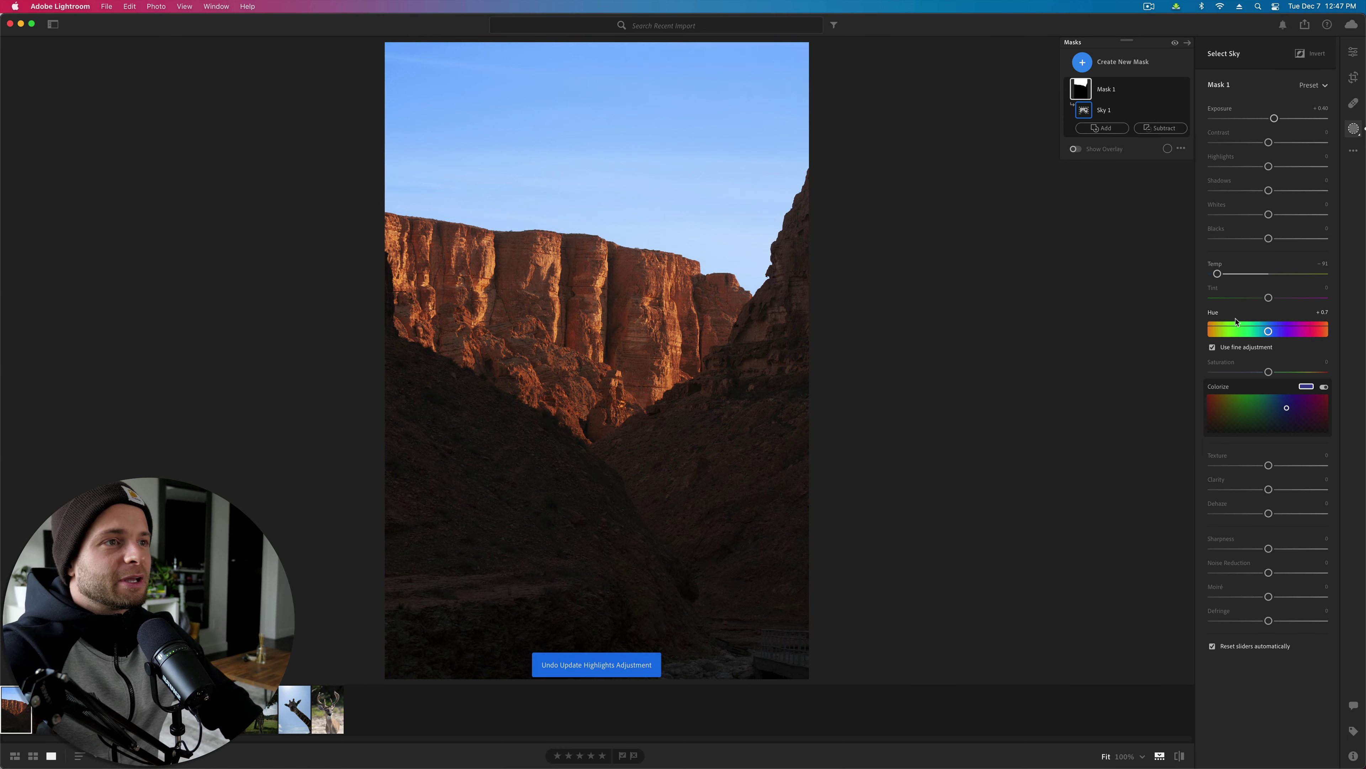
key("super+shift+z")
key("super+shift+z")
key("super+shift+z")
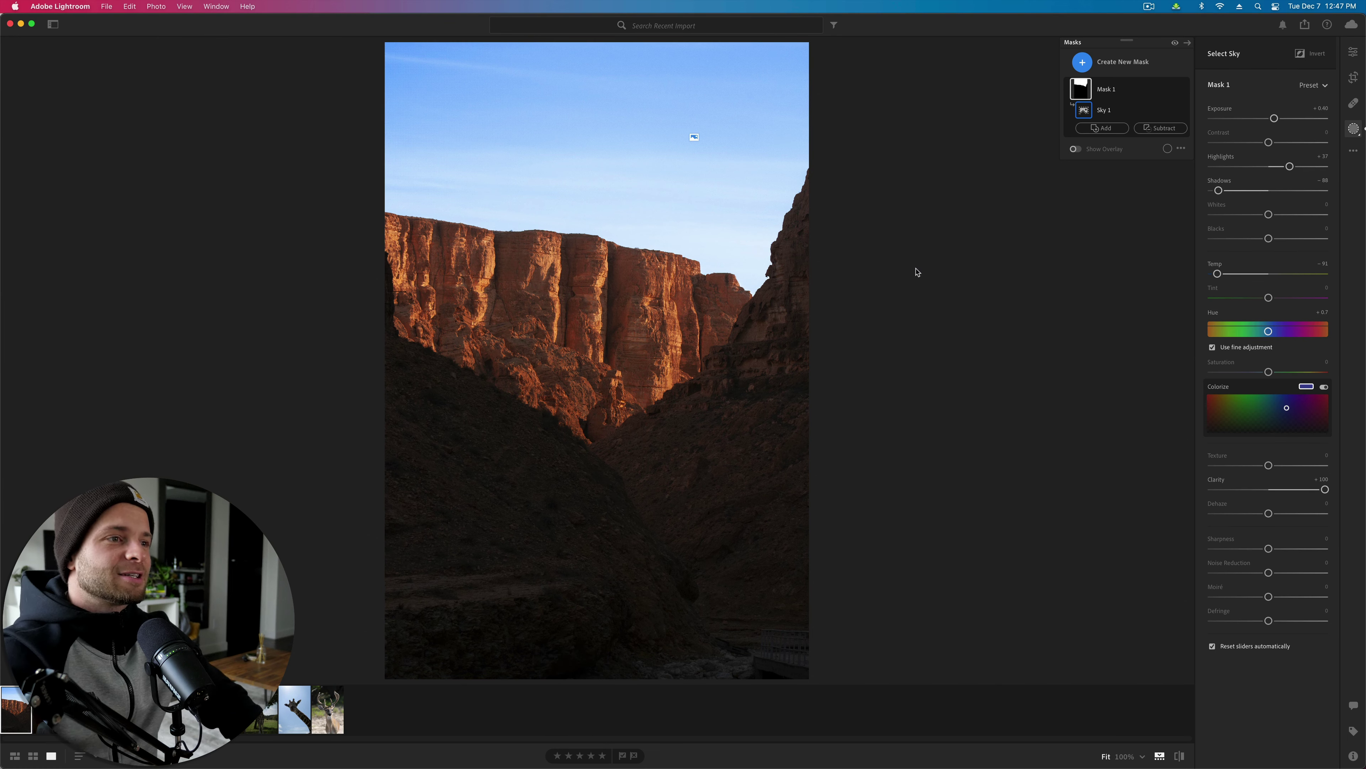
key("super+z")
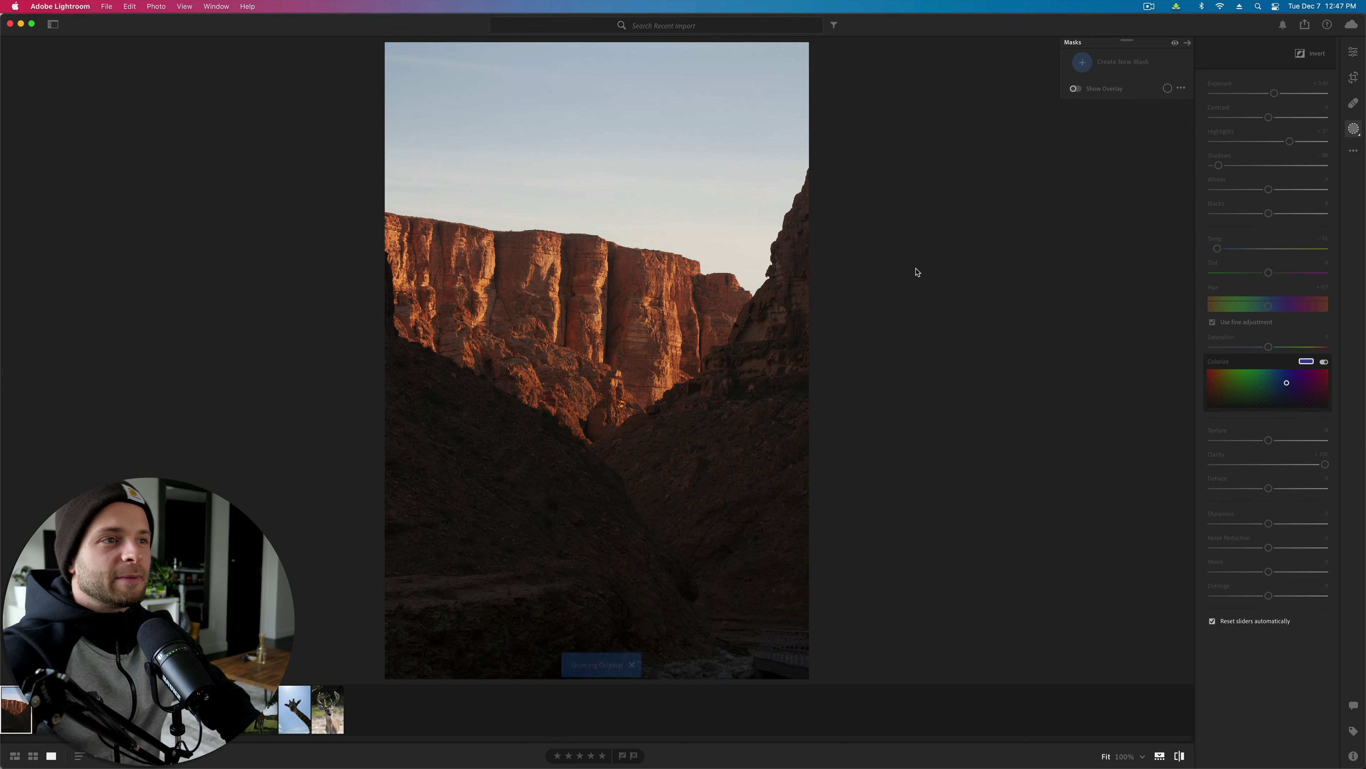
key("super+shift+z")
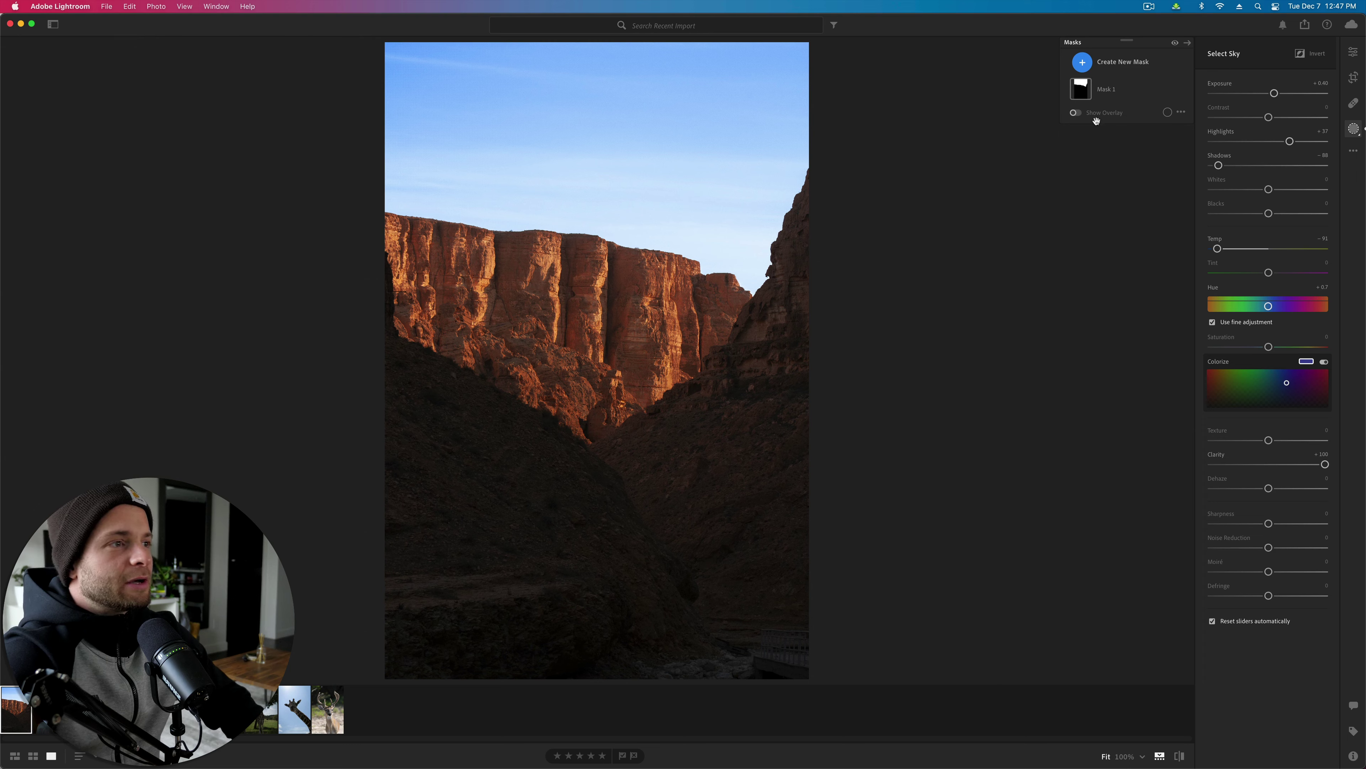
Step: Try a subject-selection mask on the photo, check its overlay, and delete that mask
left_click(1134, 62)
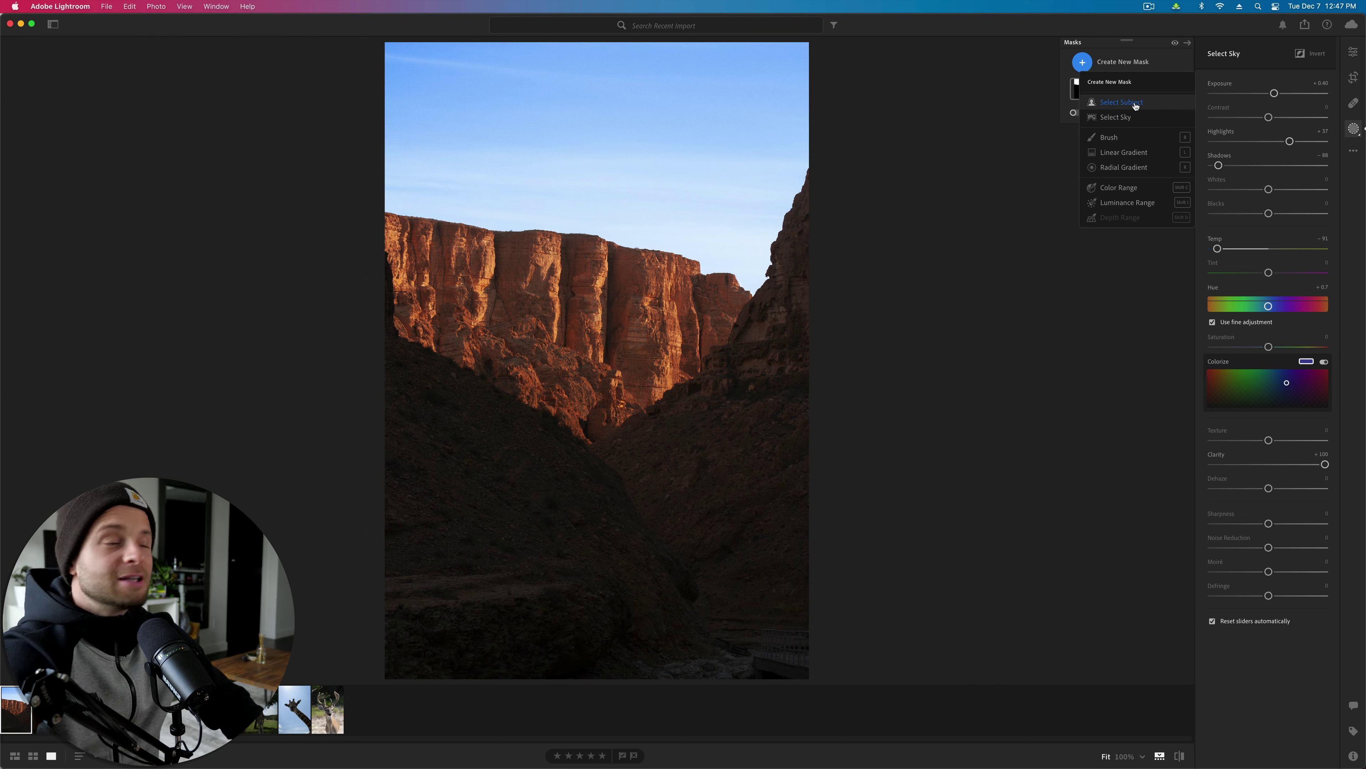
left_click(1122, 103)
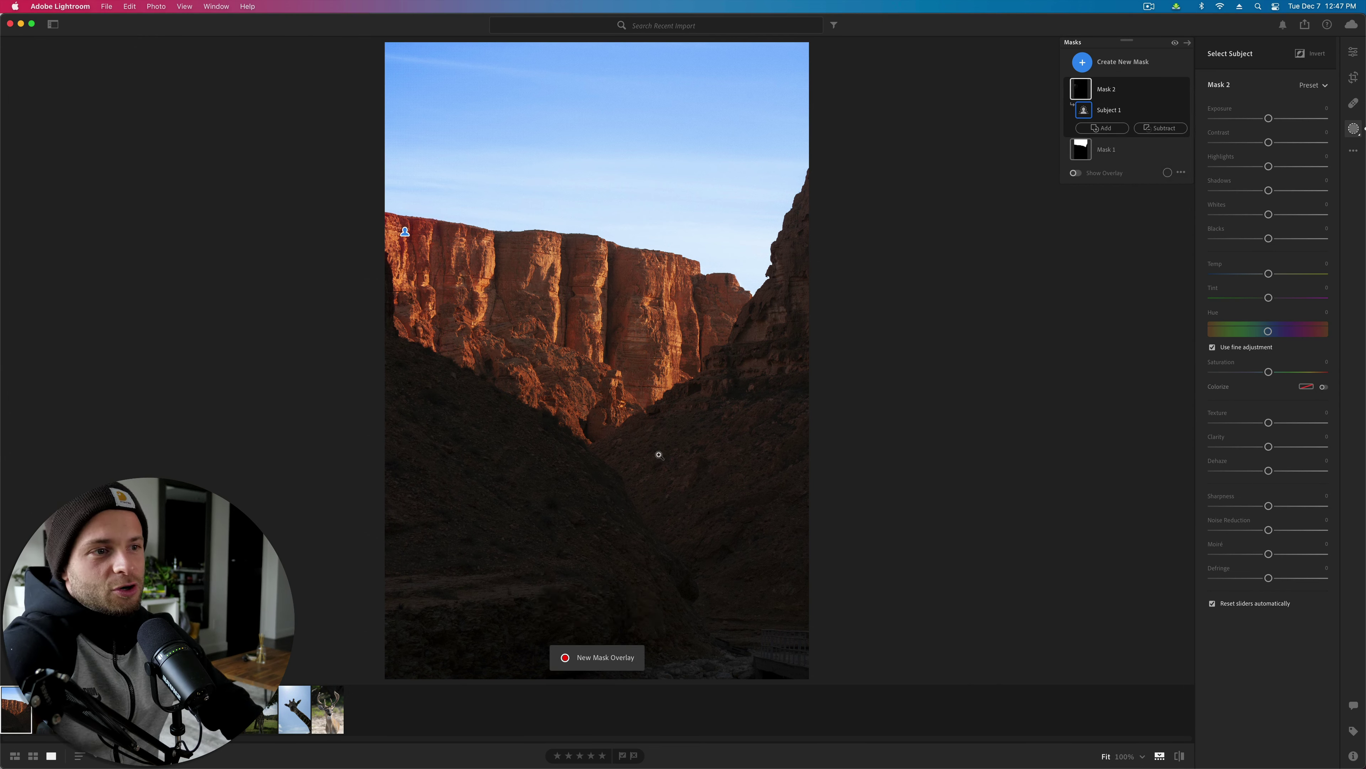
key("o")
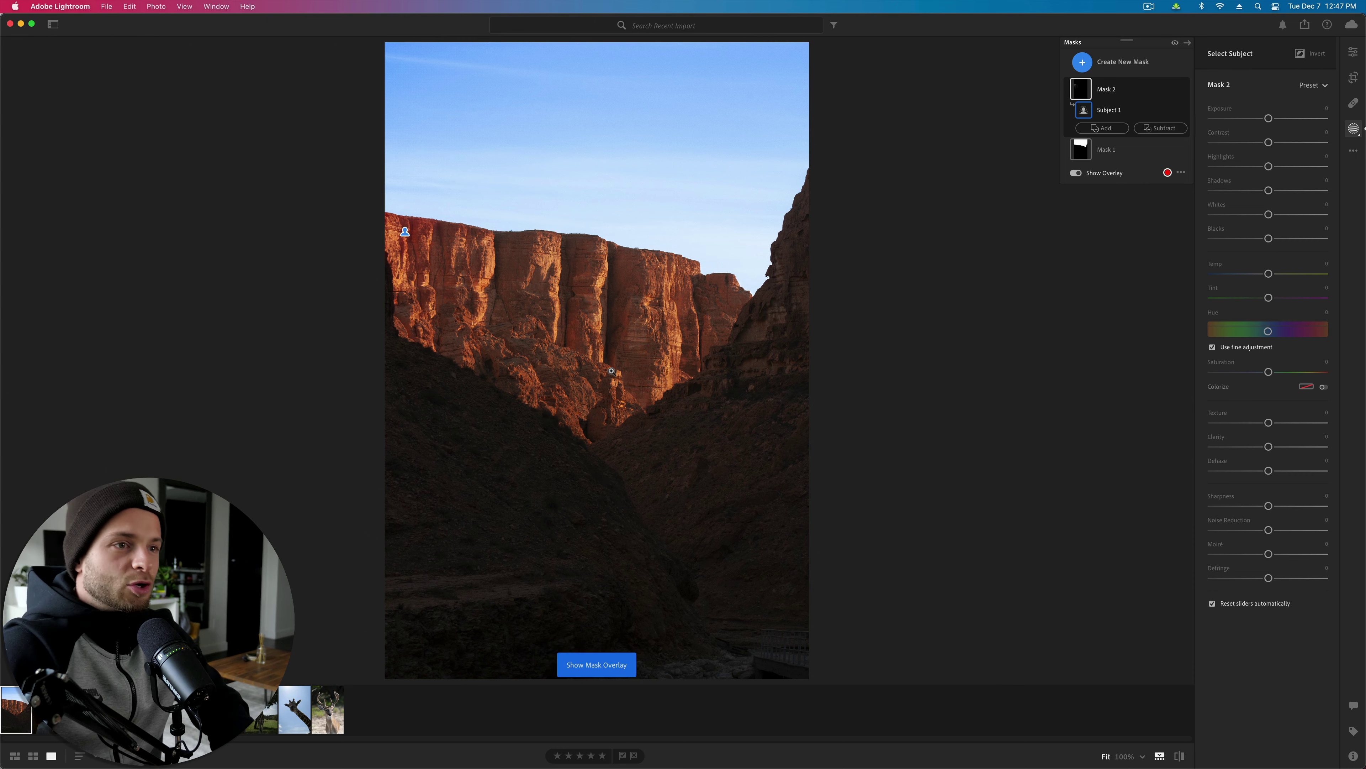
key("o")
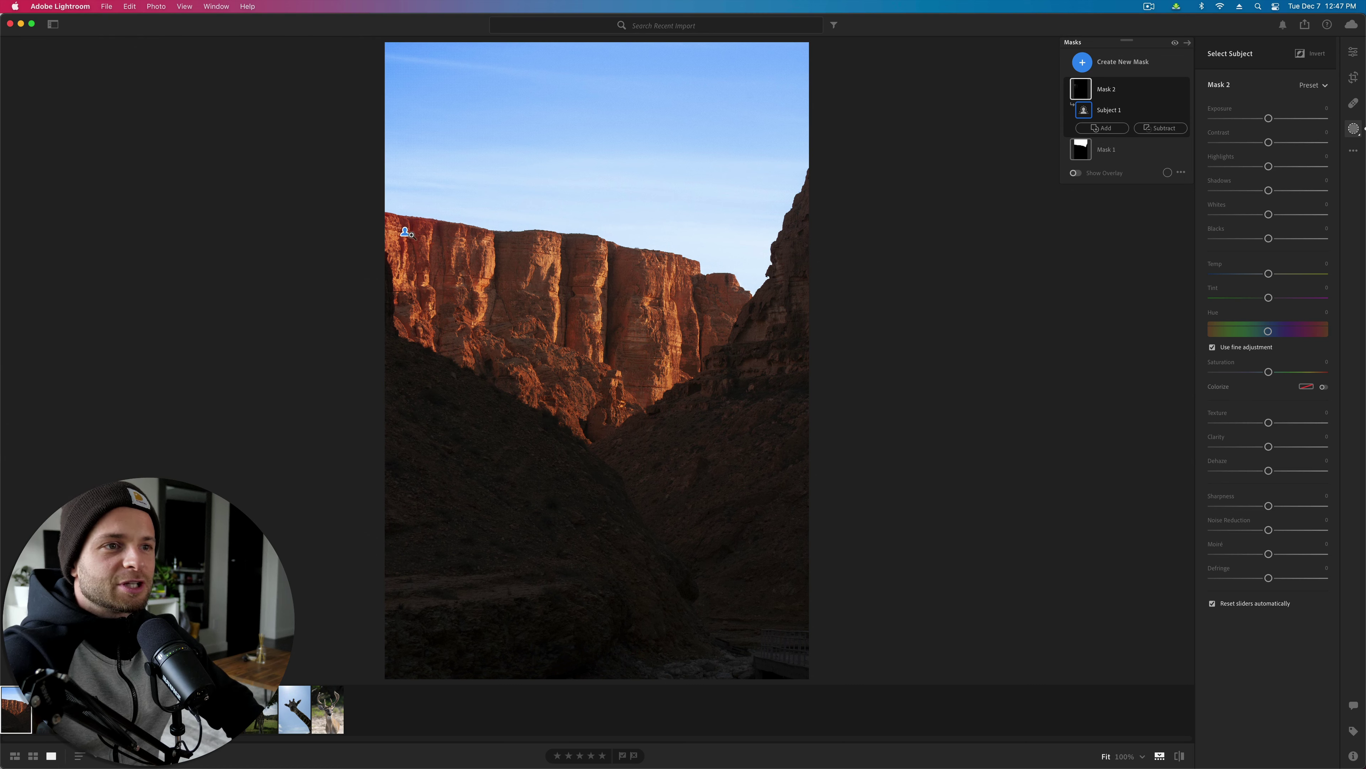
left_click(1171, 91)
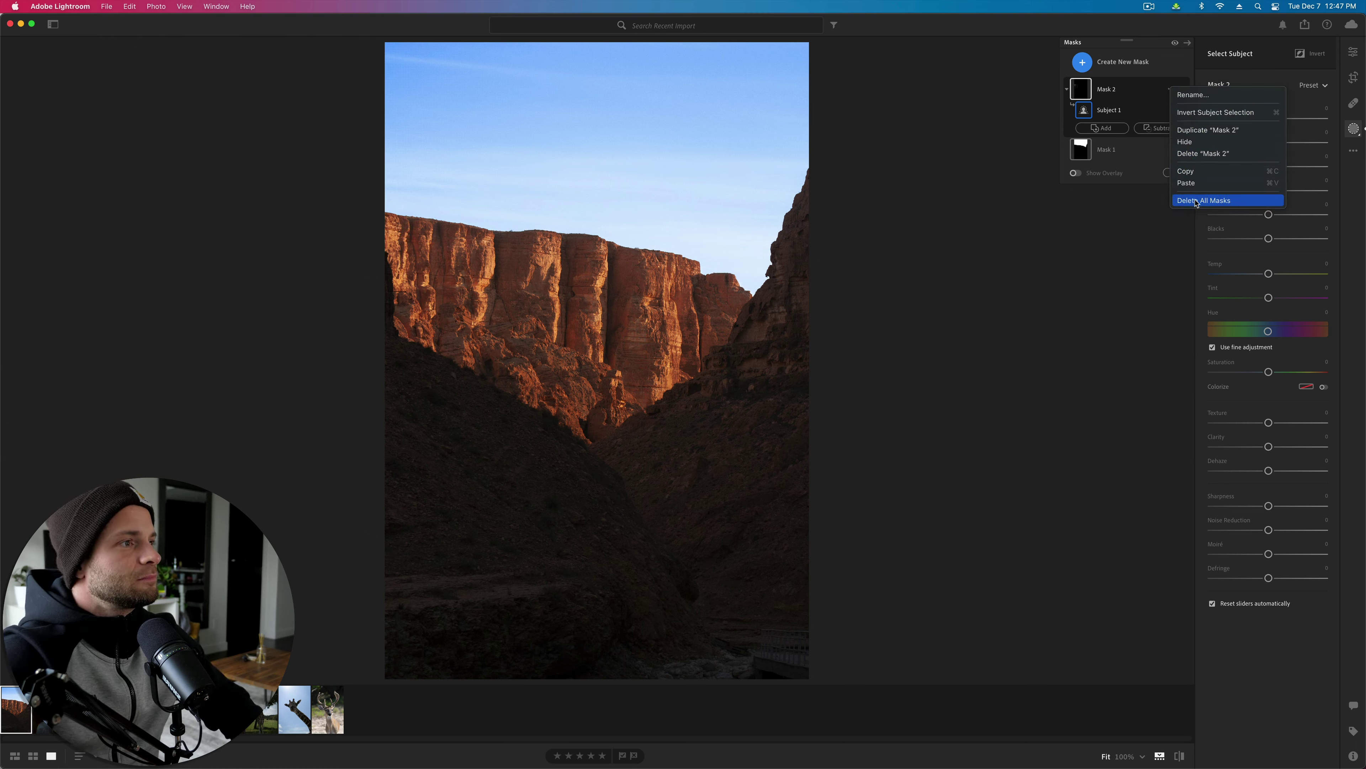
left_click(1213, 155)
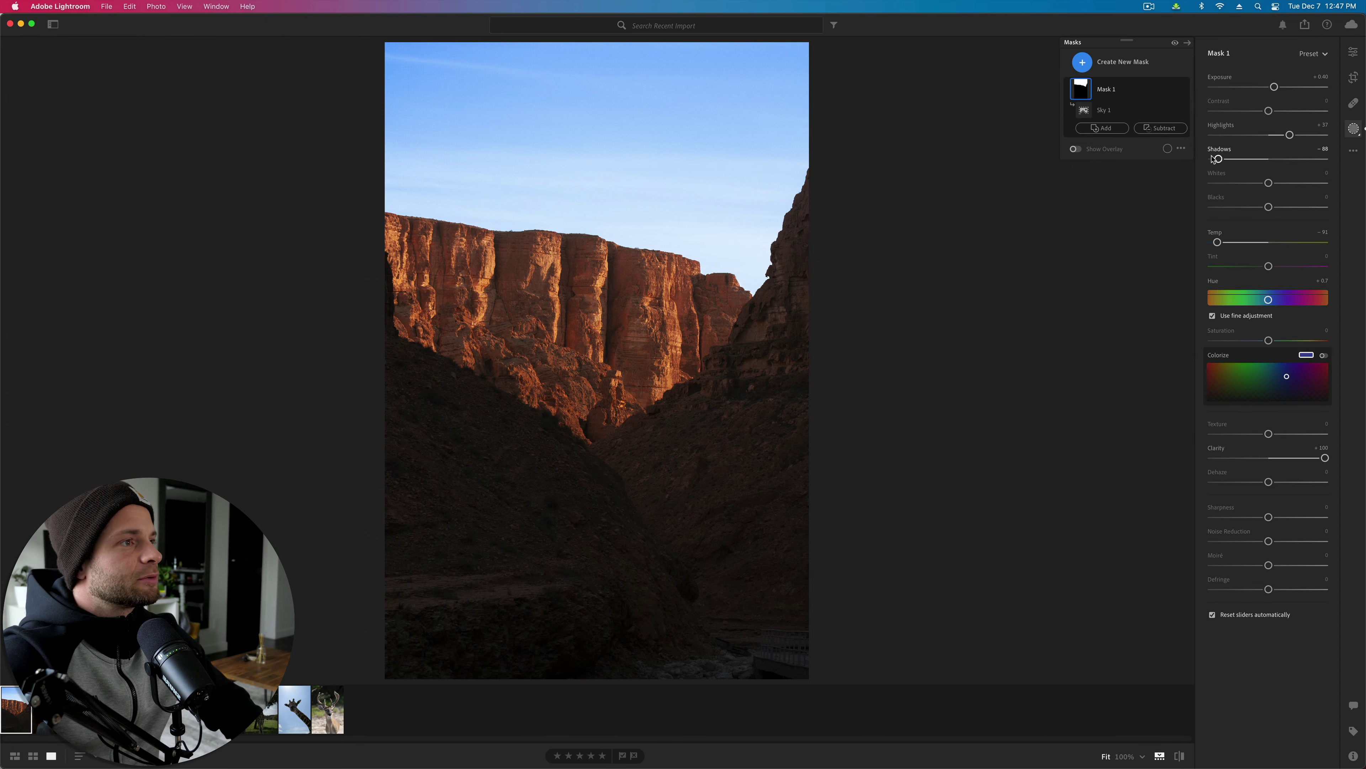
Step: Start a new brush mask and set the brush size to 27
left_click(1130, 63)
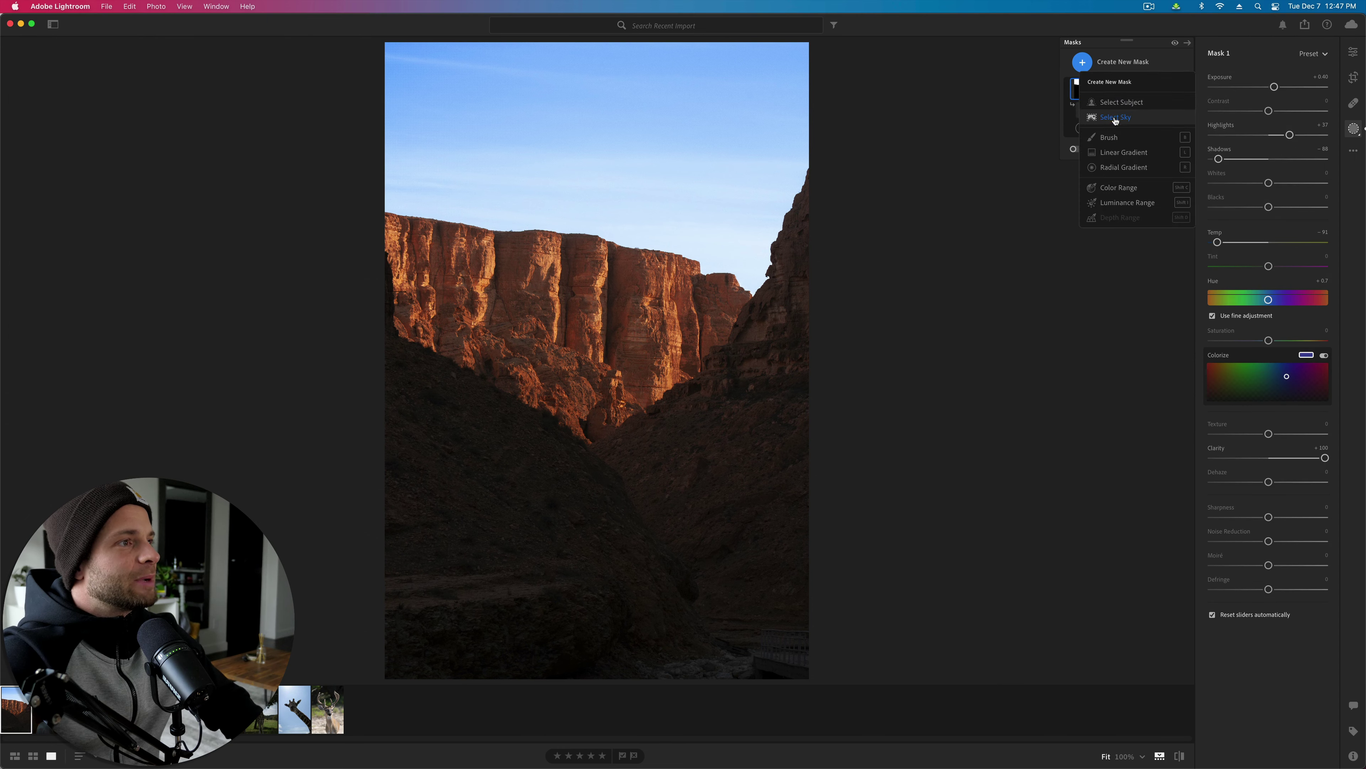
left_click(1109, 139)
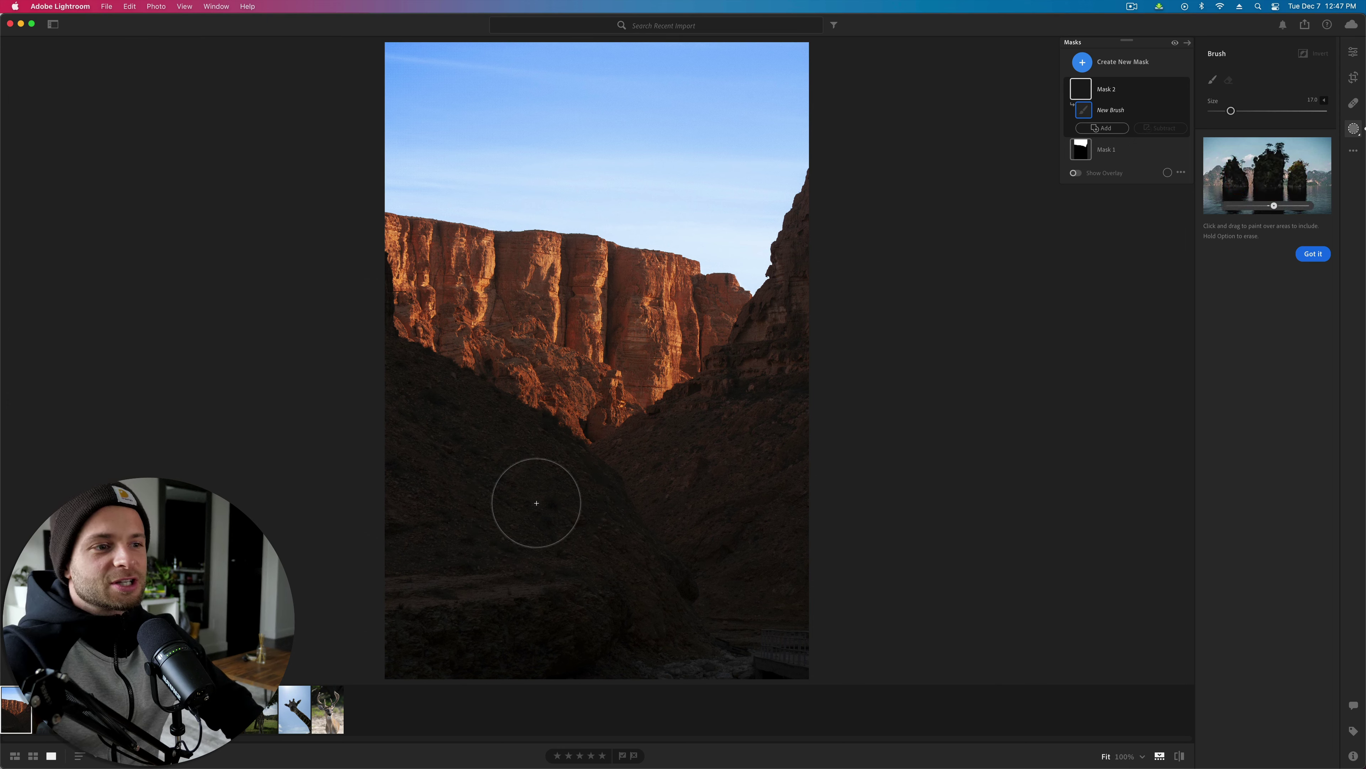
key("bracketleft")
key("bracketleft")
key("bracketleft")
key("bracketleft")
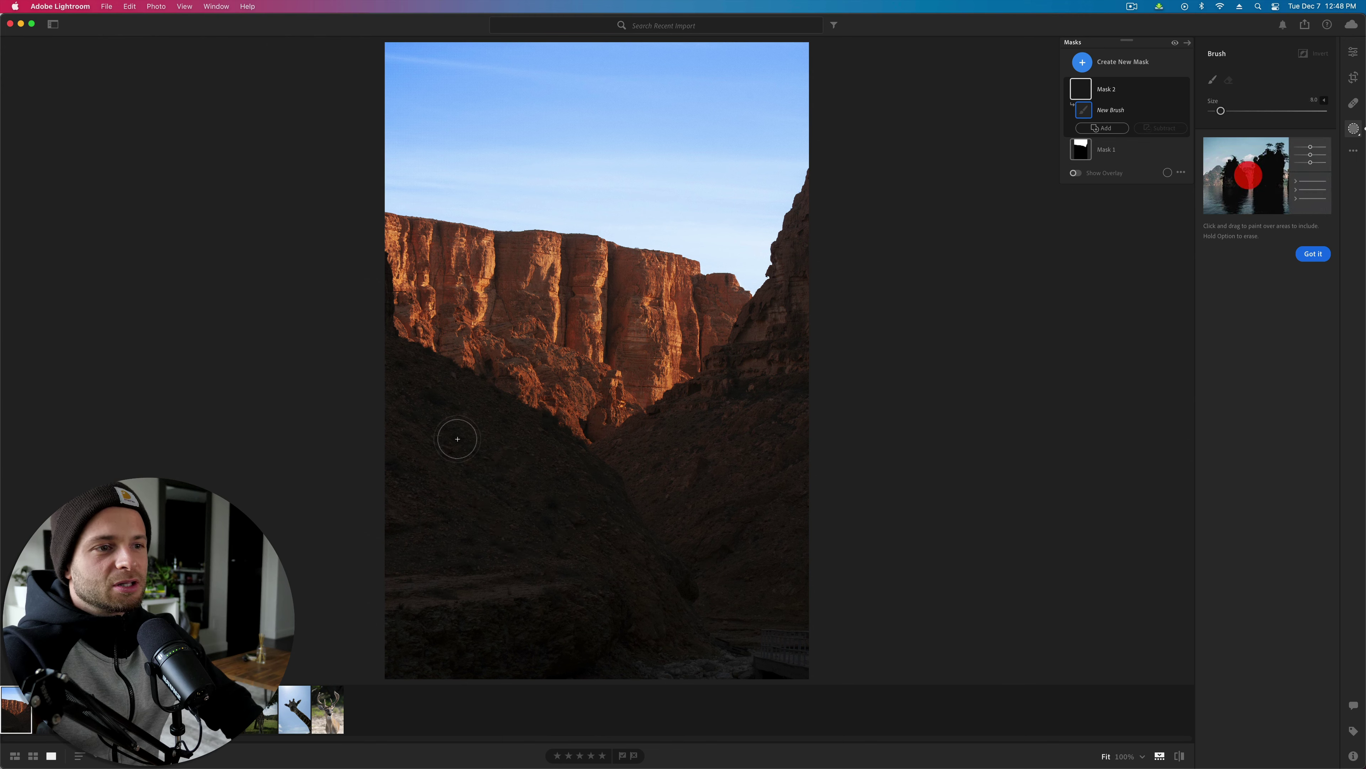
key("bracketleft")
key("bracketleft")
key("bracketright")
key("bracketright")
key("bracketright")
key("bracketright")
key("bracketright")
key("bracketright")
key("bracketright")
key("bracketright")
key("bracketright")
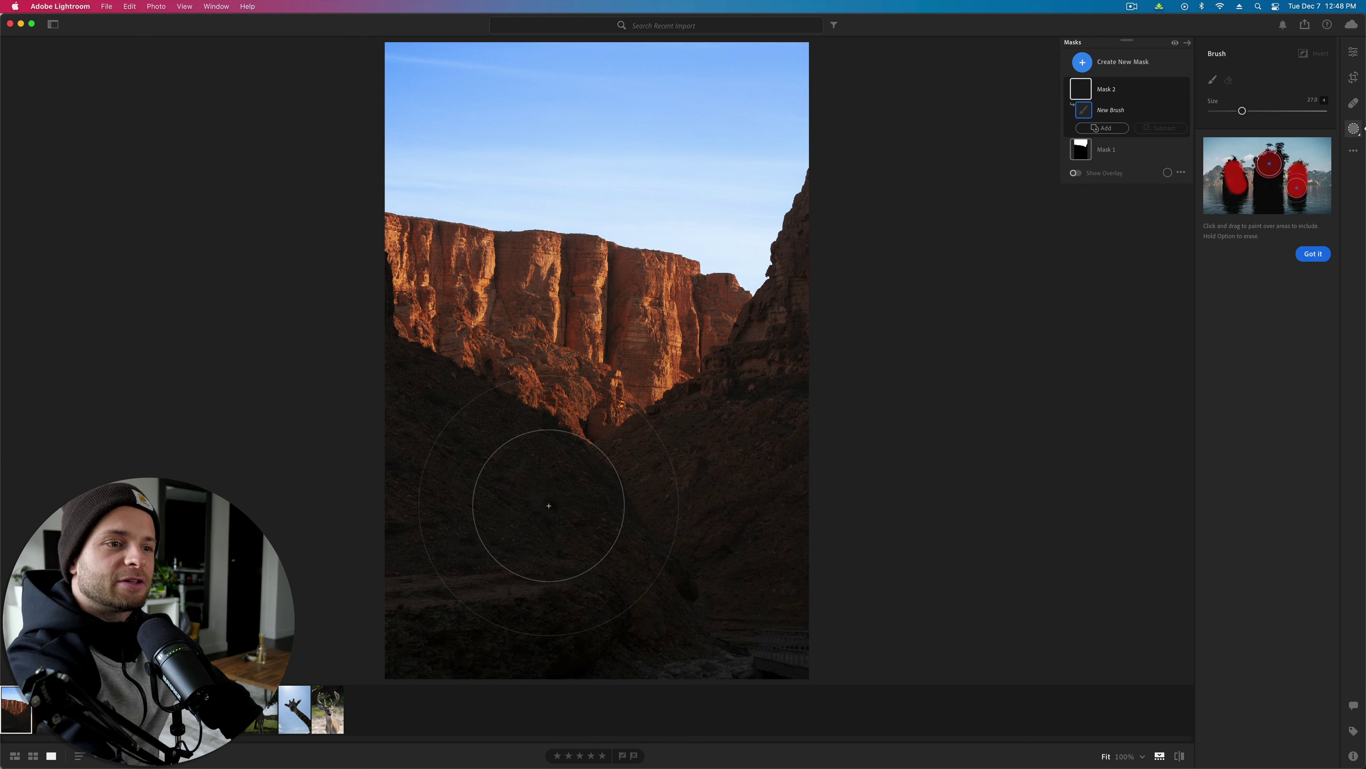
Step: Try brushing the mask over the dark canyon foreground with the large brush, and undo the strokes
mouse_move(432, 508)
left_mouse_down()
mouse_move(427, 488)
mouse_move(565, 579)
mouse_move(625, 641)
left_mouse_up()
mouse_move(748, 687)
left_mouse_down()
mouse_move(742, 479)
mouse_move(924, 318)
mouse_move(595, 747)
left_mouse_up()
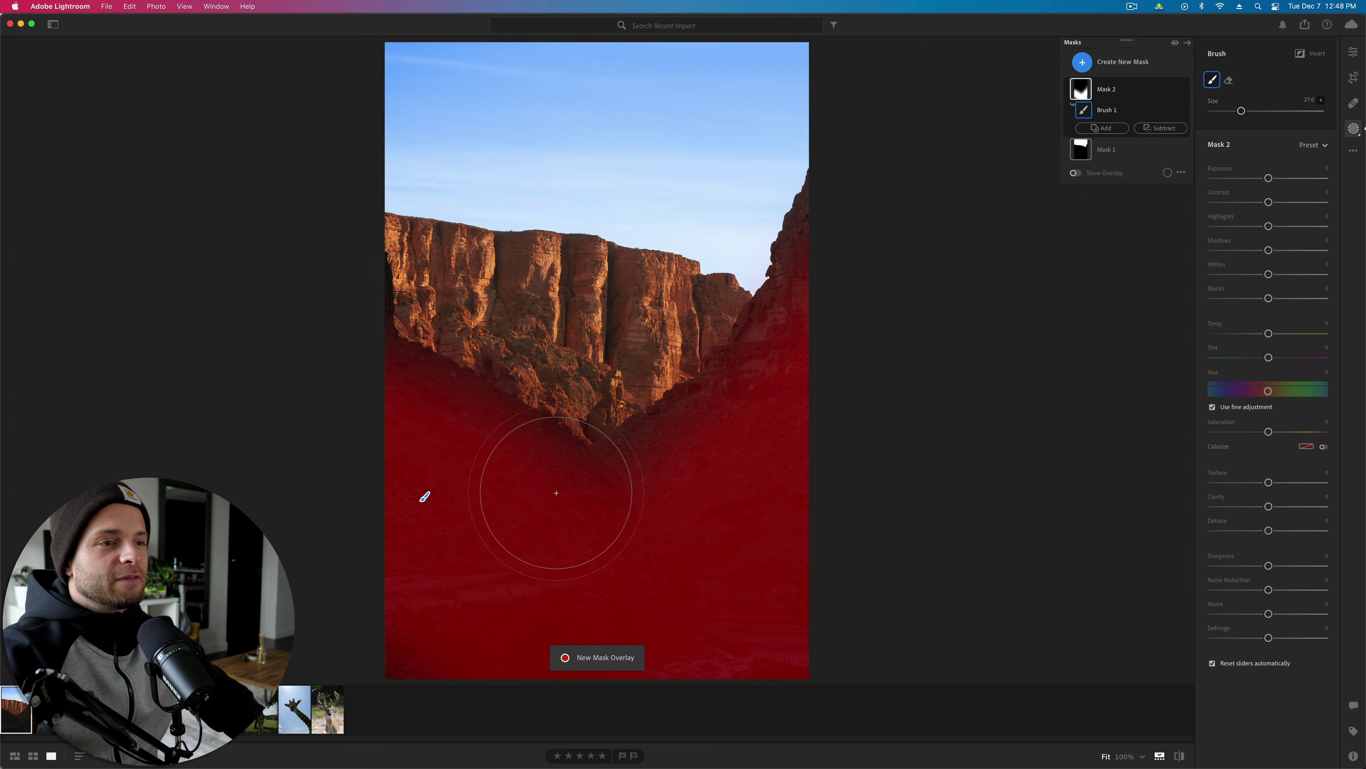
mouse_move(530, 503)
left_mouse_down()
mouse_move(473, 336)
mouse_move(665, 397)
mouse_move(528, 288)
mouse_move(572, 326)
left_mouse_up()
key("super+z")
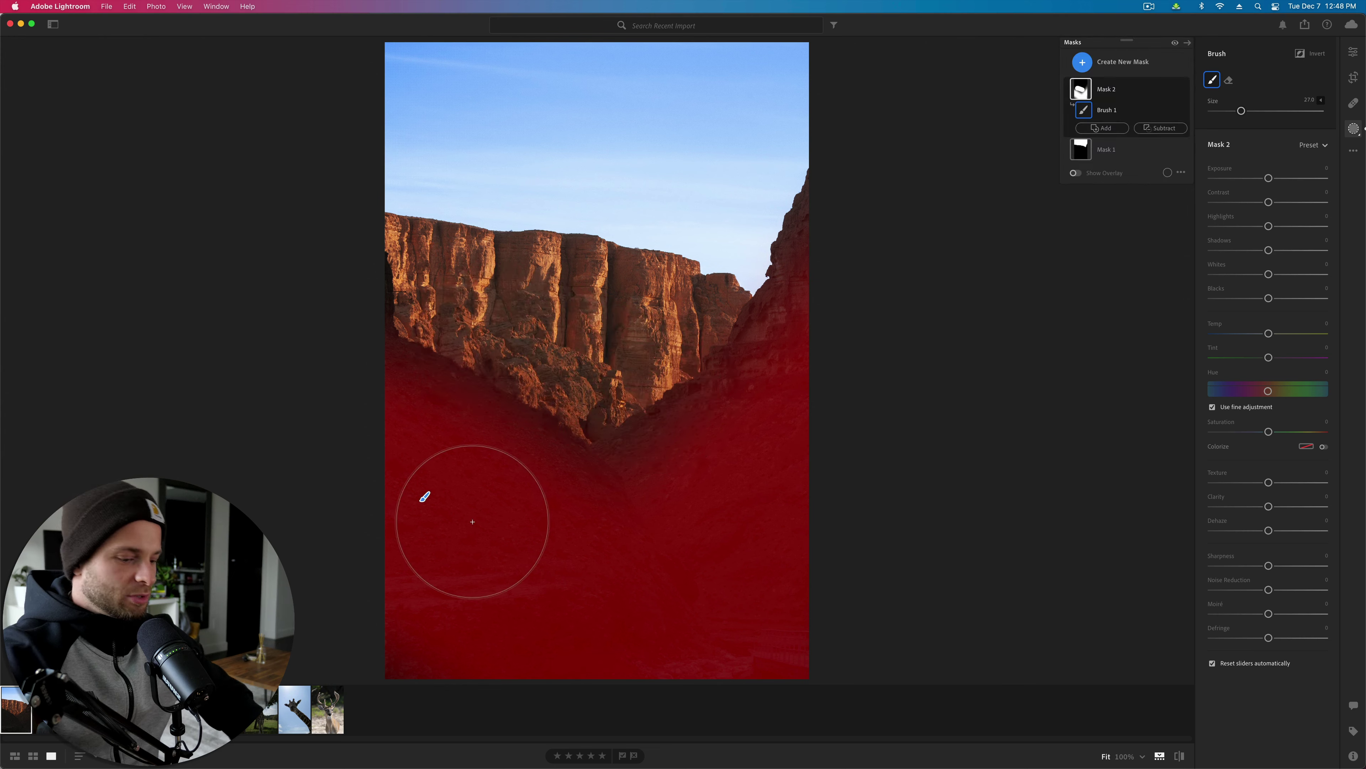
key("super+z")
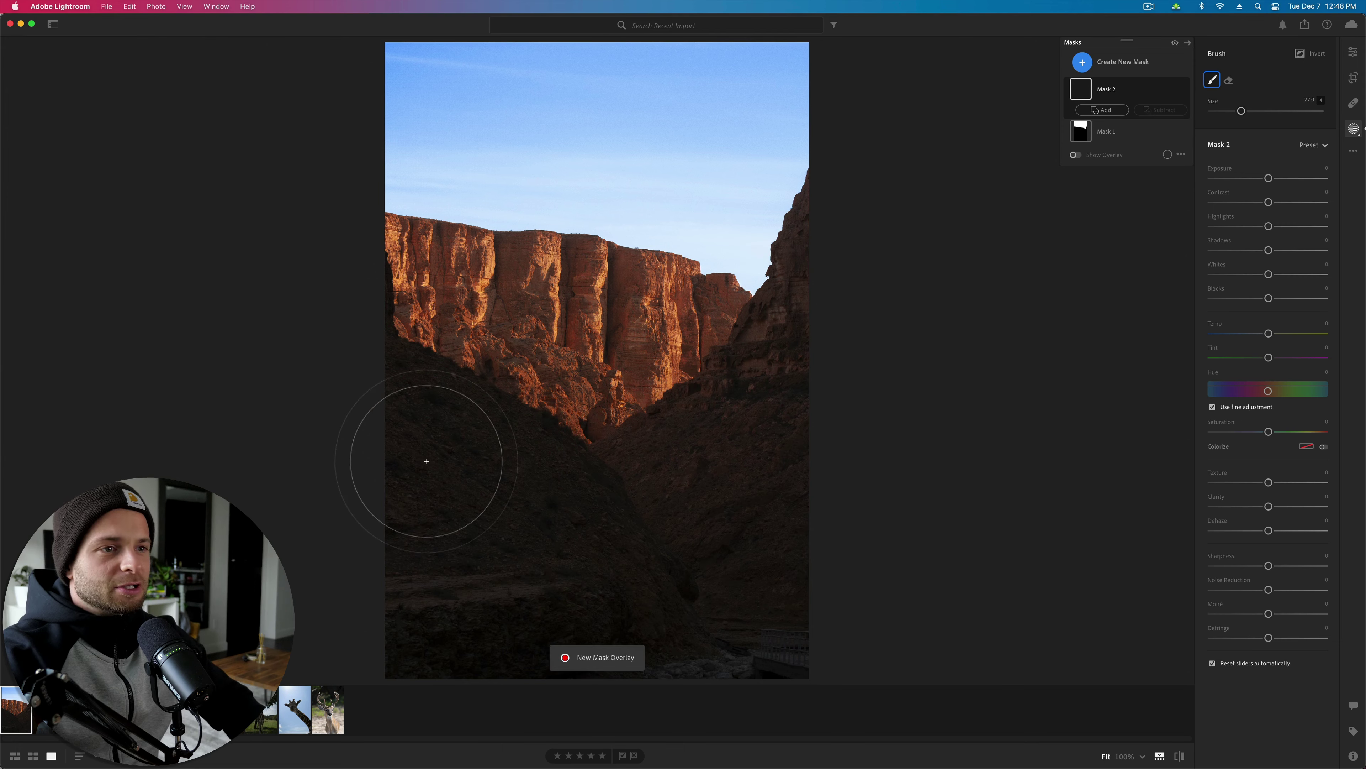
Step: Paint the brush mask over the shadowed left hillside and lower foreground with a size 12 brush
key("bracketleft")
key("bracketleft")
key("bracketleft")
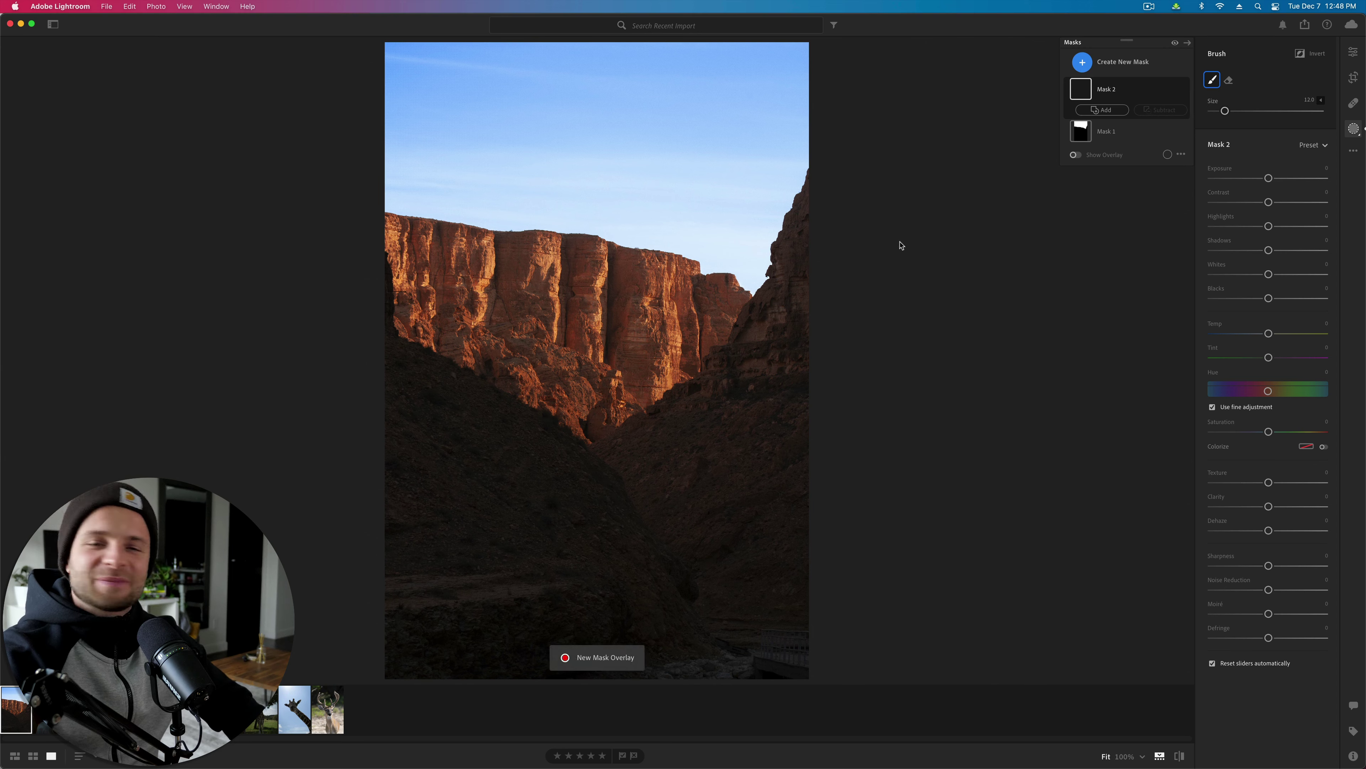
mouse_move(428, 428)
left_mouse_down()
mouse_move(409, 382)
mouse_move(572, 493)
mouse_move(662, 611)
mouse_move(659, 630)
mouse_move(521, 522)
mouse_move(506, 558)
mouse_move(391, 458)
mouse_move(415, 657)
mouse_move(573, 686)
mouse_move(668, 659)
mouse_move(577, 617)
mouse_move(561, 560)
left_mouse_up()
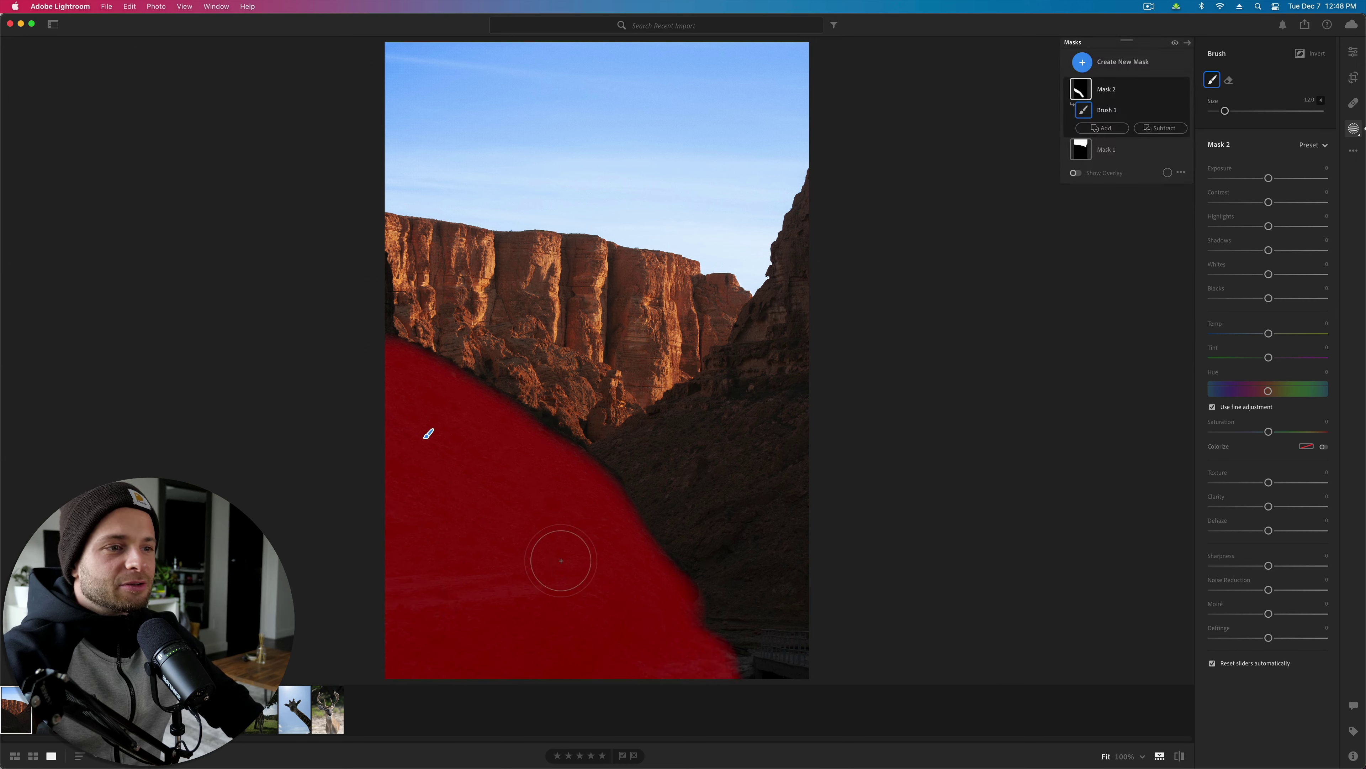
Step: Extend the brush mask over the rest of the foreground and the right canyon slope with brush sizes 22 and 10
key("bracketright")
key("bracketright")
key("bracketright")
key("bracketright")
key("bracketright")
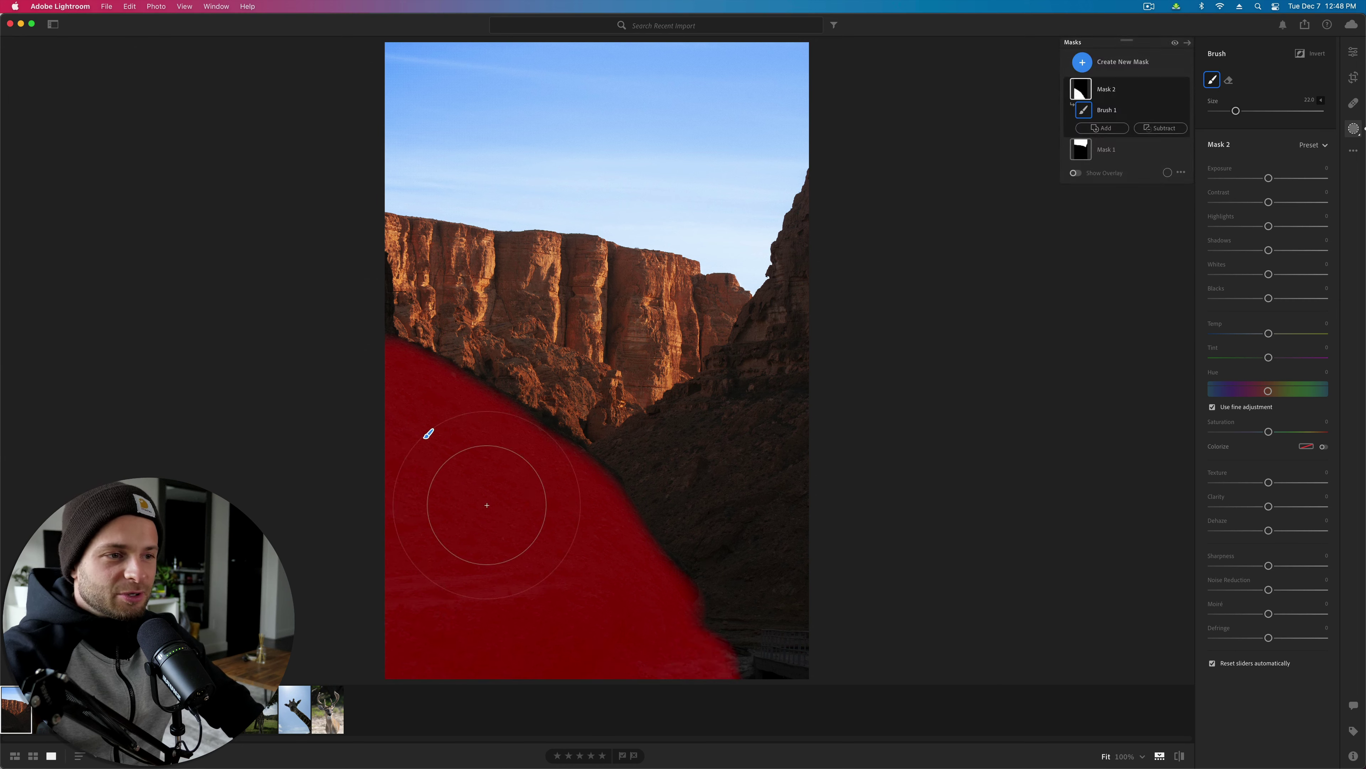
mouse_move(533, 543)
left_mouse_down()
mouse_move(385, 458)
mouse_move(431, 504)
mouse_move(290, 406)
mouse_move(275, 298)
mouse_move(268, 357)
mouse_move(650, 687)
mouse_move(613, 570)
mouse_move(884, 443)
mouse_move(771, 499)
mouse_move(787, 452)
mouse_move(817, 473)
mouse_move(845, 641)
mouse_move(844, 443)
mouse_move(872, 384)
mouse_move(884, 269)
mouse_move(908, 327)
mouse_move(939, 195)
mouse_move(857, 309)
left_mouse_up()
key("bracketleft")
key("bracketleft")
key("bracketleft")
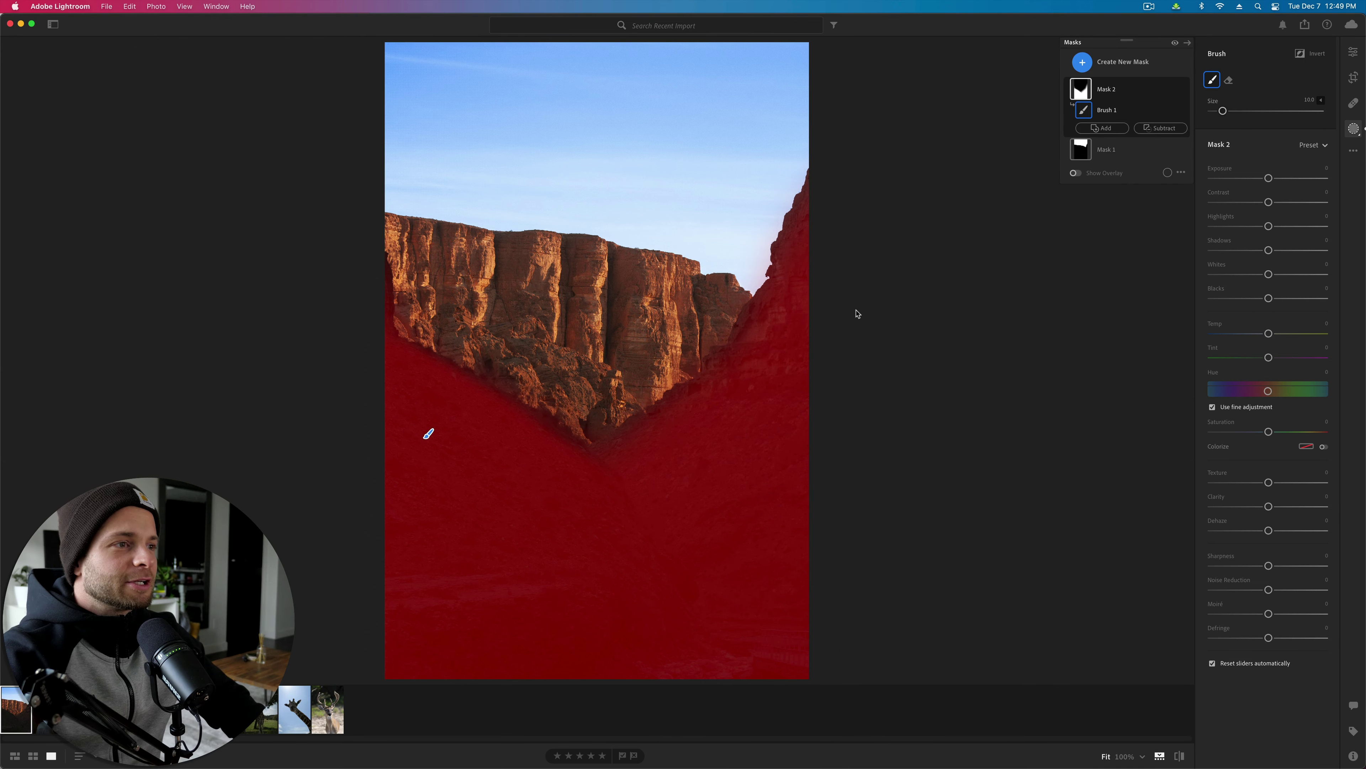
left_click_drag(766, 350, 845, 201)
key("o")
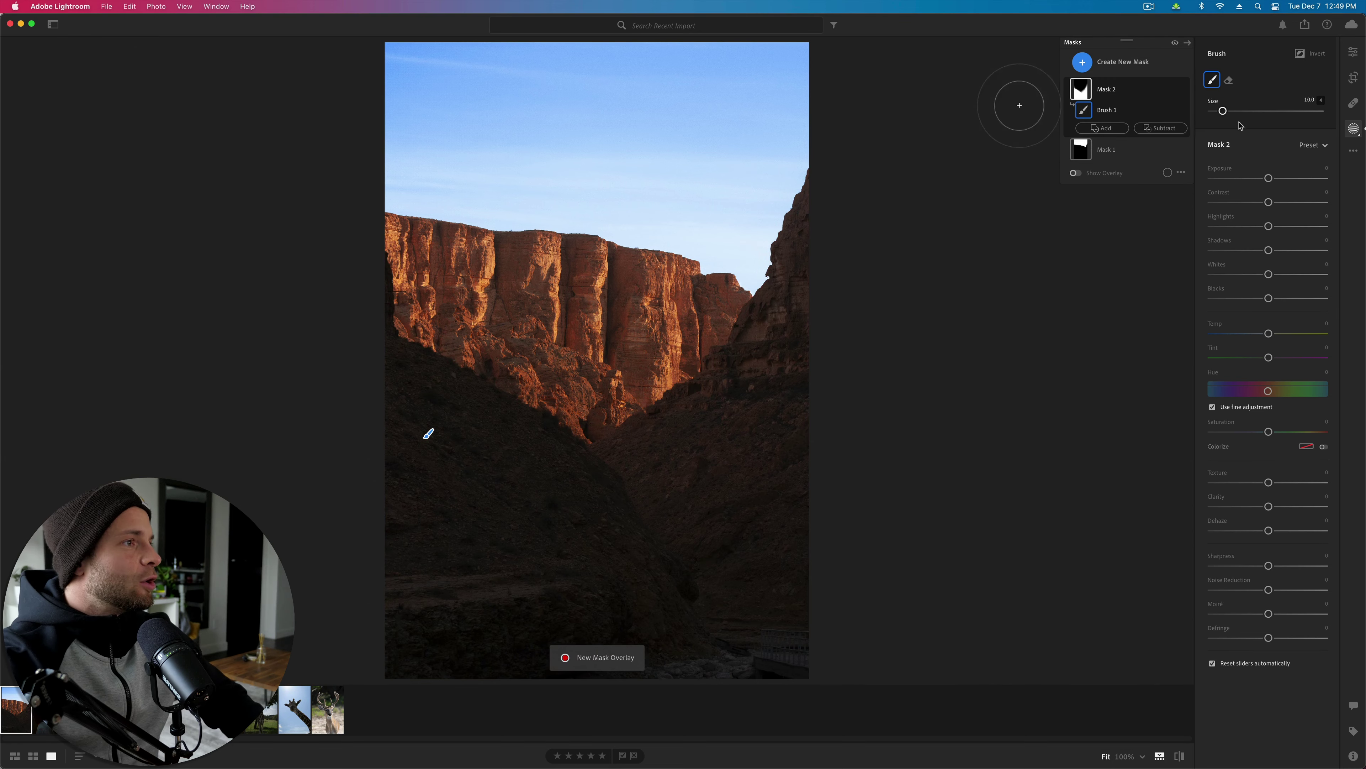
Step: Expand the extra brush options and examine the feather, flow and density settings, leaving density at 100
left_click(1322, 101)
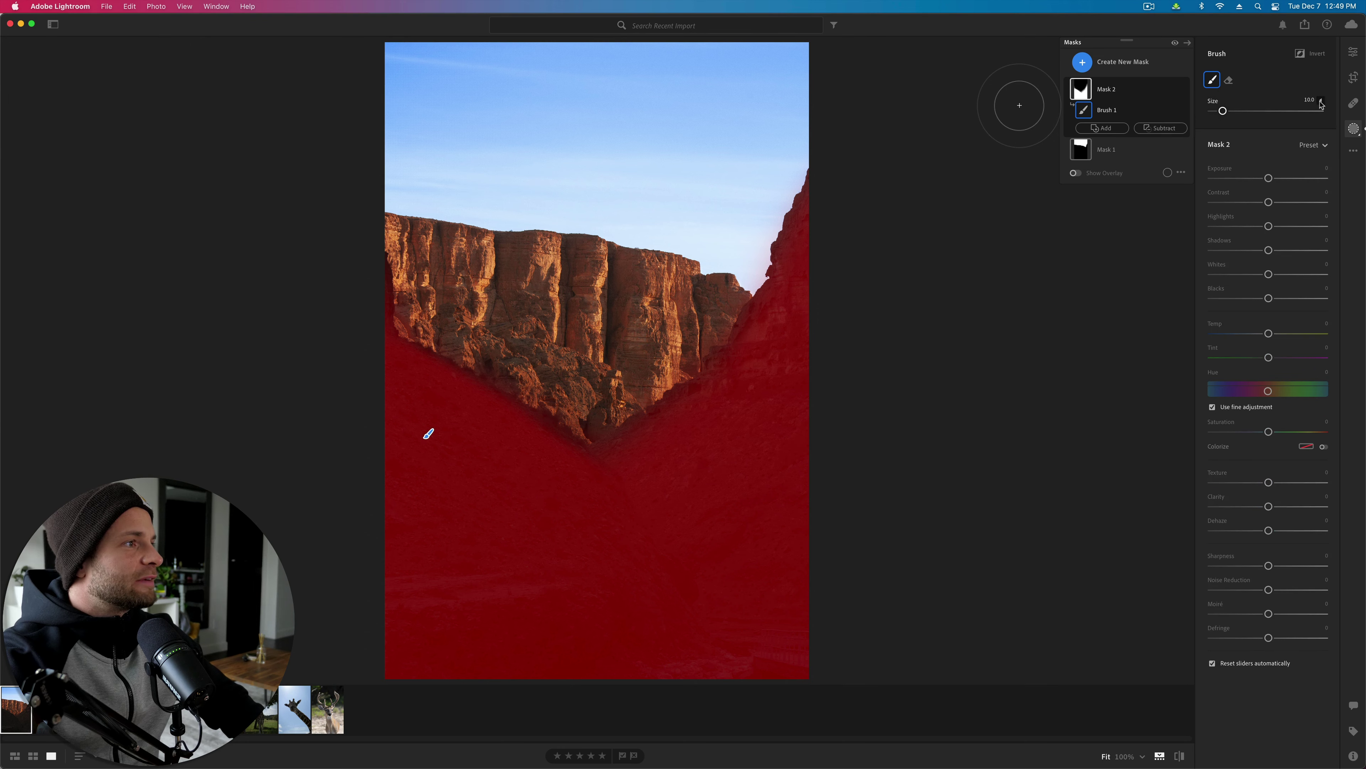
left_click(1321, 101)
left_click(1321, 101)
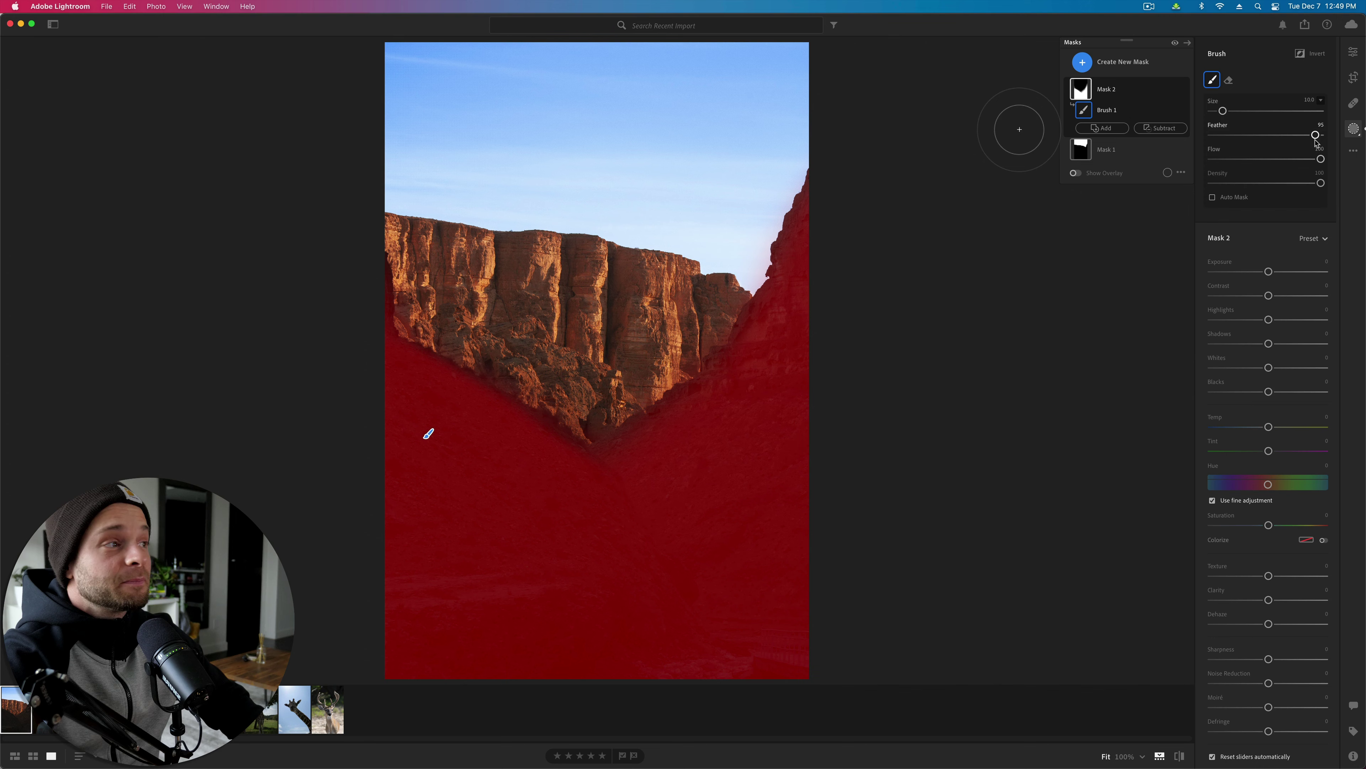
left_click(1321, 101)
left_click(1321, 101)
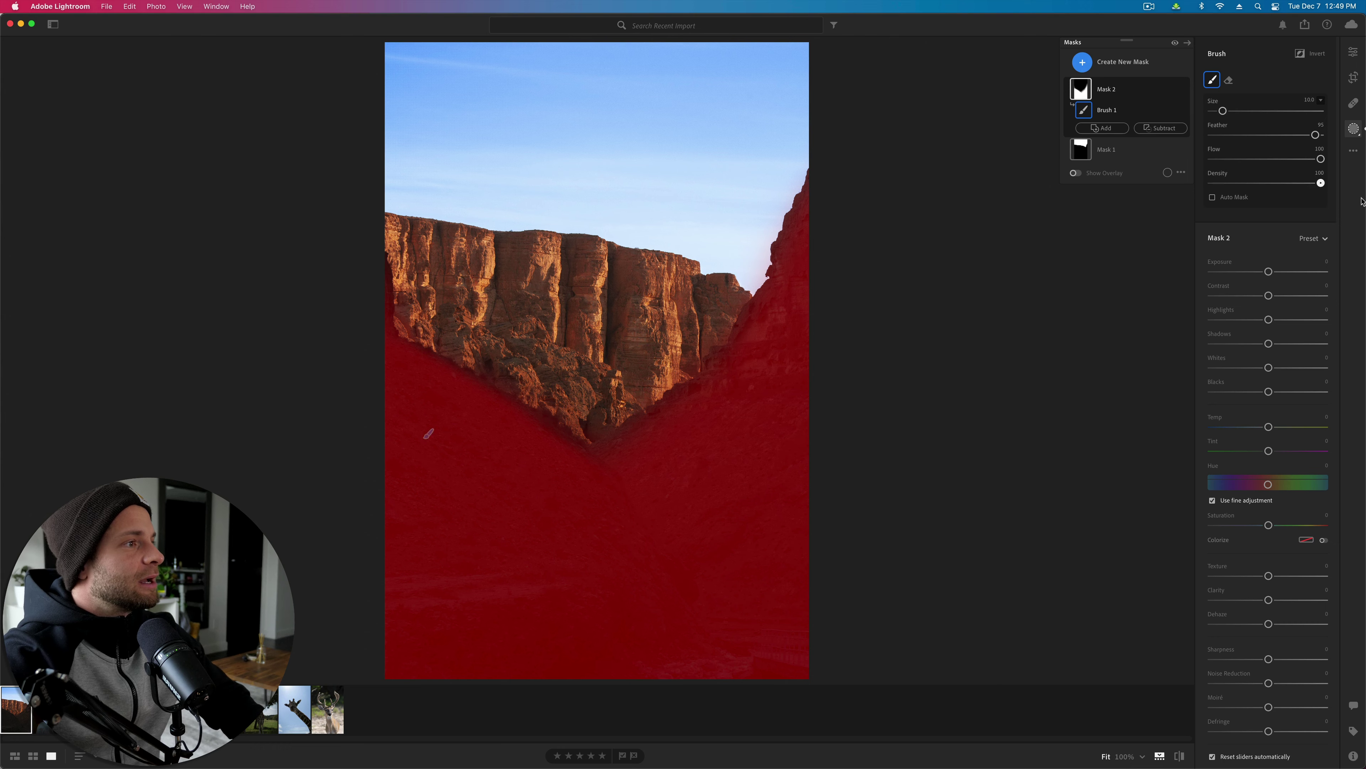
left_click_drag(1212, 183, 1323, 183)
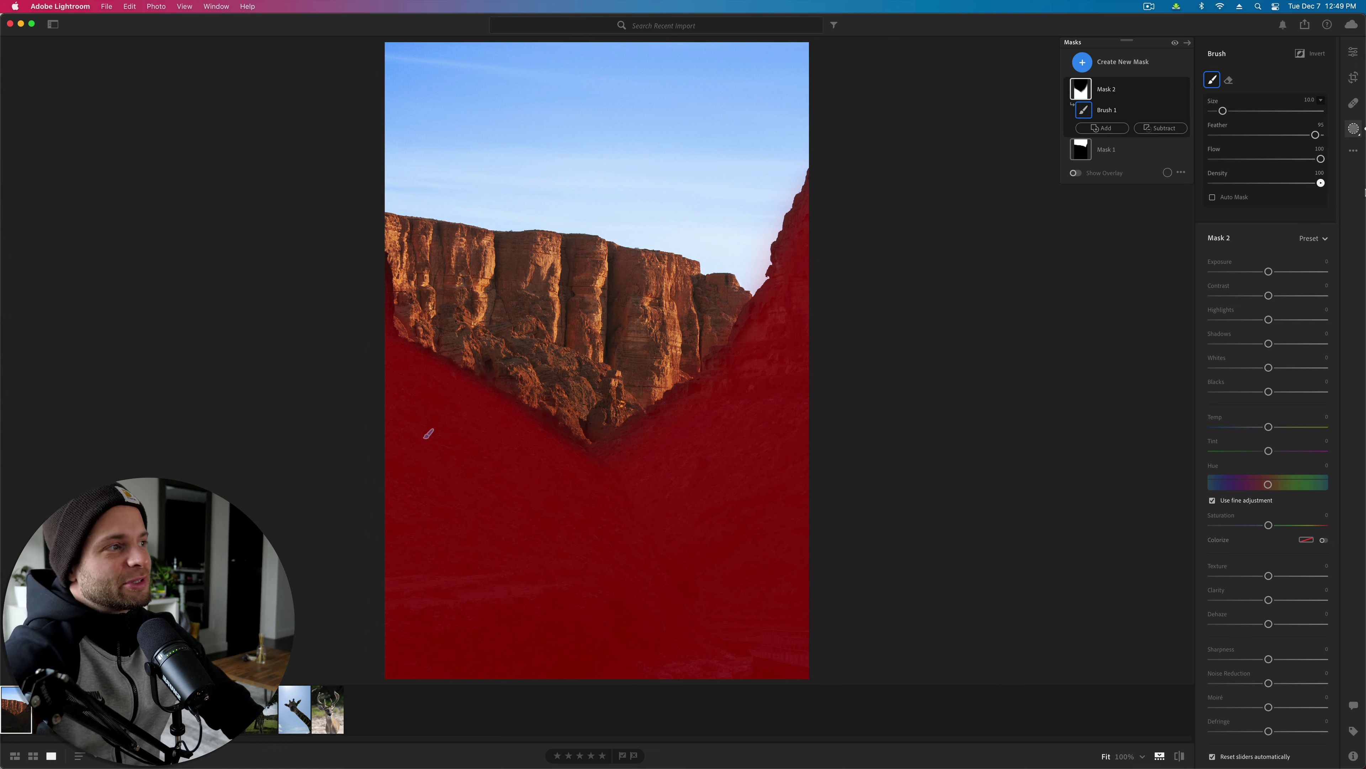
left_click(428, 435)
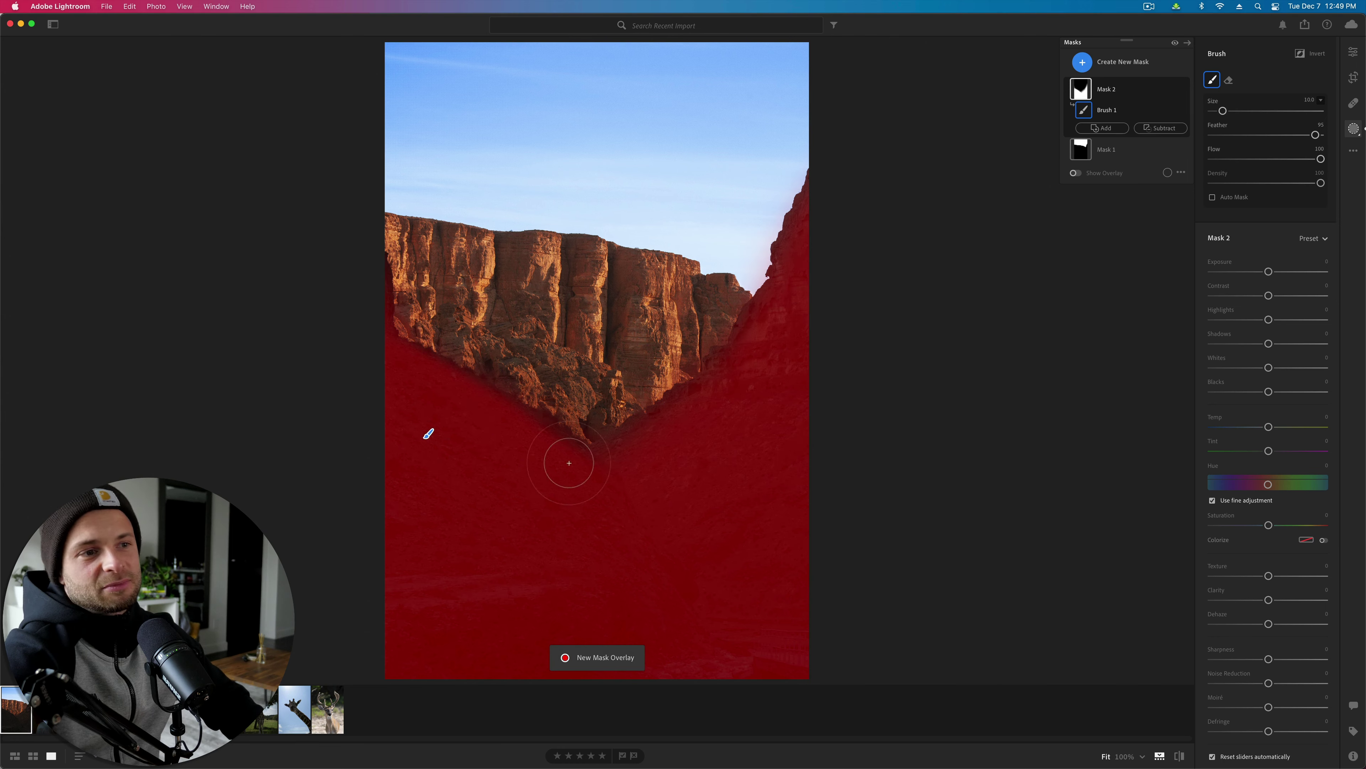
Step: Raise the foreground mask's exposure to +4.00 and paint the missed strip where the two slopes meet with a size 3 brush
left_click_drag(1270, 274, 1330, 272)
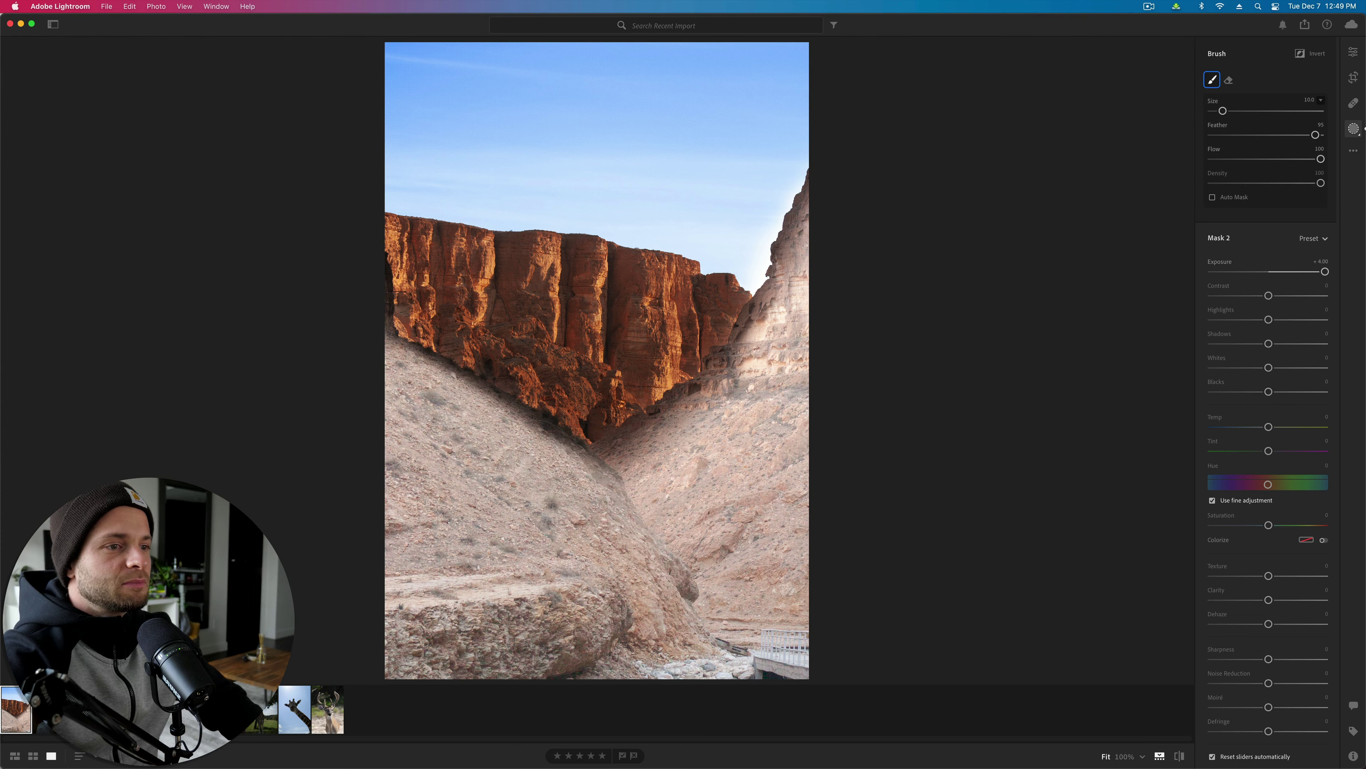
key("bracketleft")
key("bracketleft")
key("bracketleft")
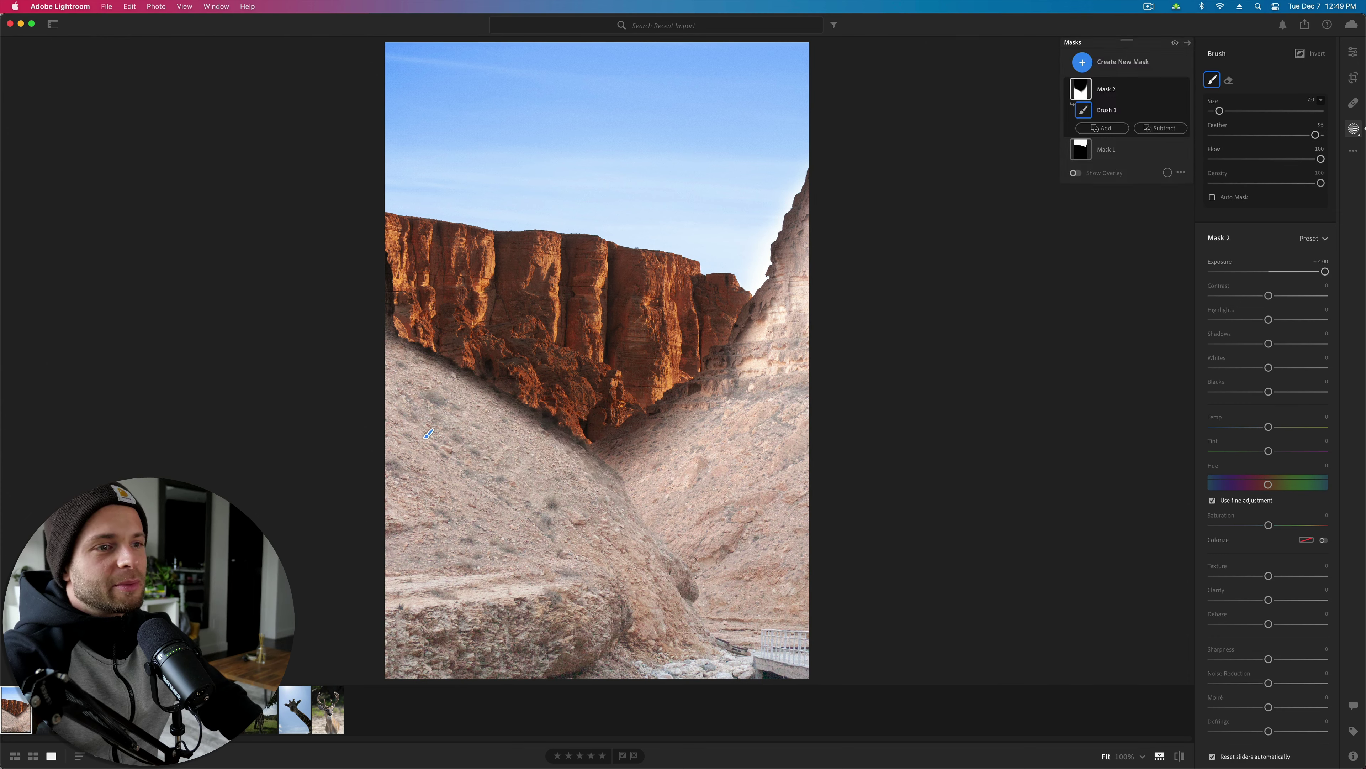
key("bracketleft")
key("bracketleft")
key("bracketleft")
key("bracketleft")
key("bracketleft")
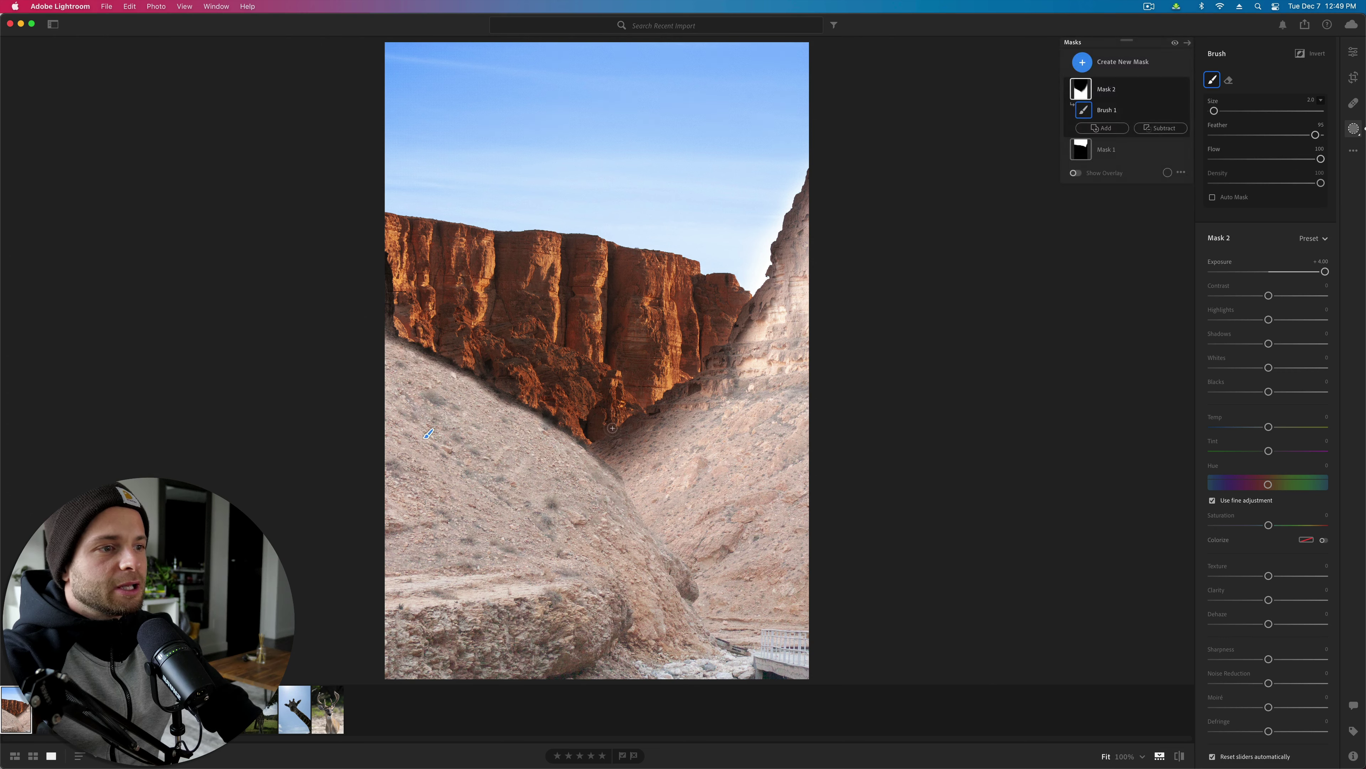
left_click_drag(600, 456, 689, 396)
Step: Fill the remaining mask gaps along the edge of the right slope with small brushes
key("bracketright")
key("bracketright")
key("bracketright")
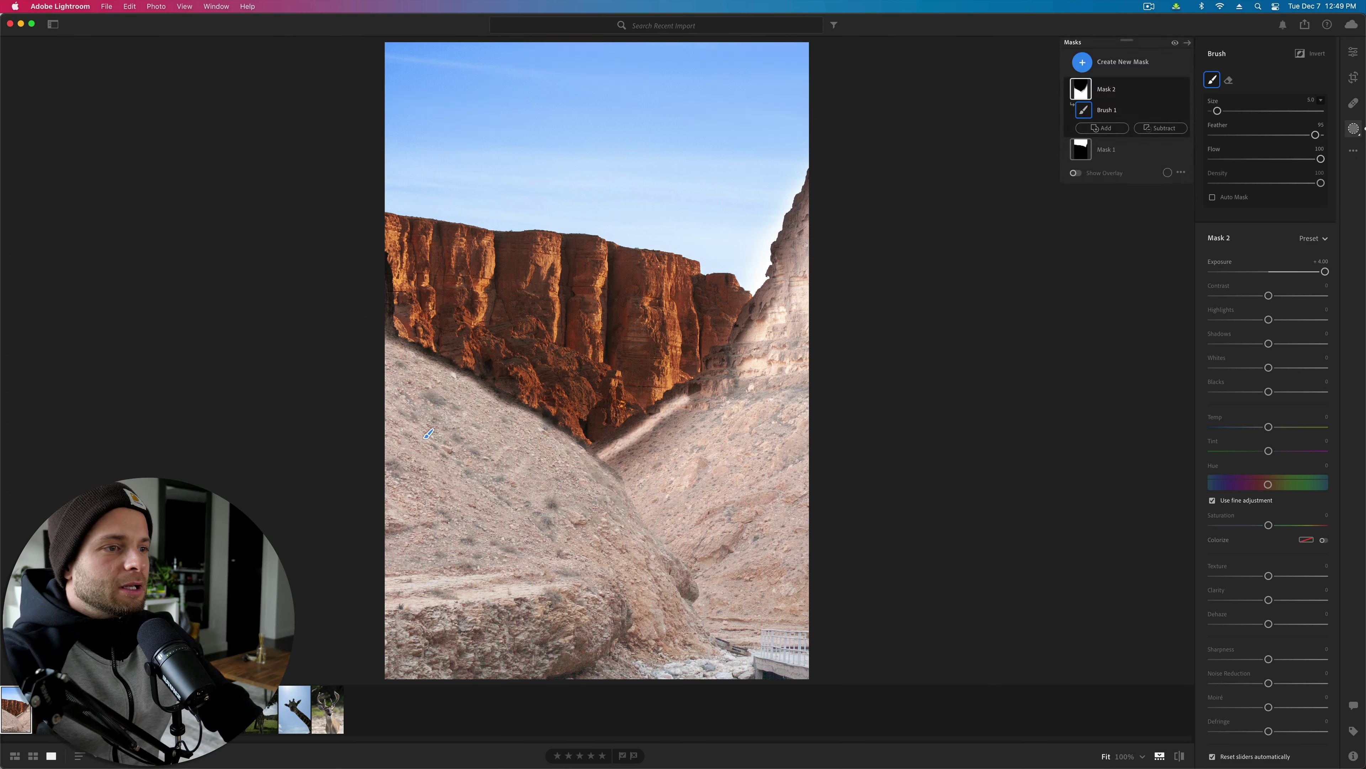
mouse_move(625, 478)
left_mouse_down()
mouse_move(691, 415)
mouse_move(627, 446)
mouse_move(733, 427)
left_mouse_up()
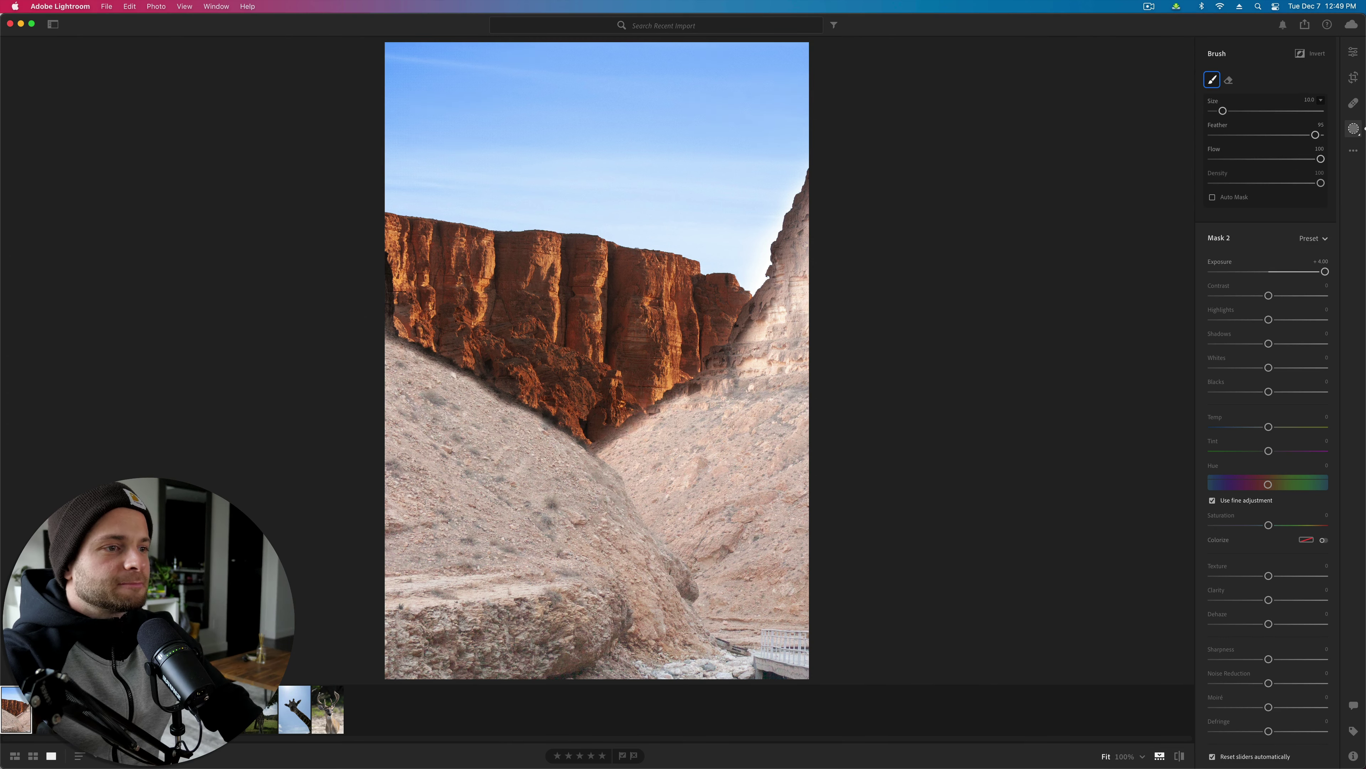
mouse_move(771, 347)
left_mouse_down()
mouse_move(762, 316)
mouse_move(698, 401)
mouse_move(633, 425)
mouse_move(595, 466)
mouse_move(639, 442)
left_mouse_up()
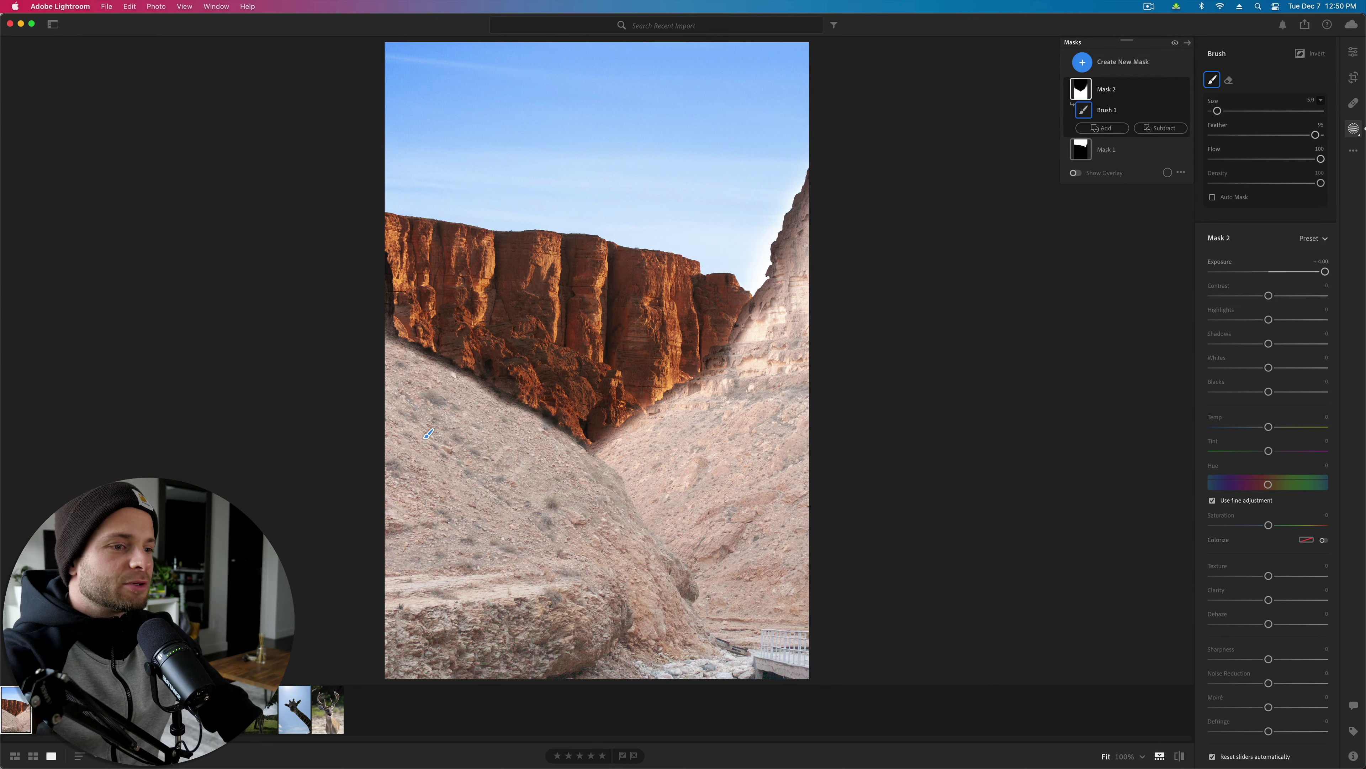
mouse_move(750, 363)
left_mouse_down()
mouse_move(724, 352)
mouse_move(775, 301)
mouse_move(823, 197)
left_mouse_up()
Step: Try Highlights and Whites at +100 with exposure up to +2.08 on the foreground mask, and reset those adjustments
left_click_drag(1294, 271, 1272, 275)
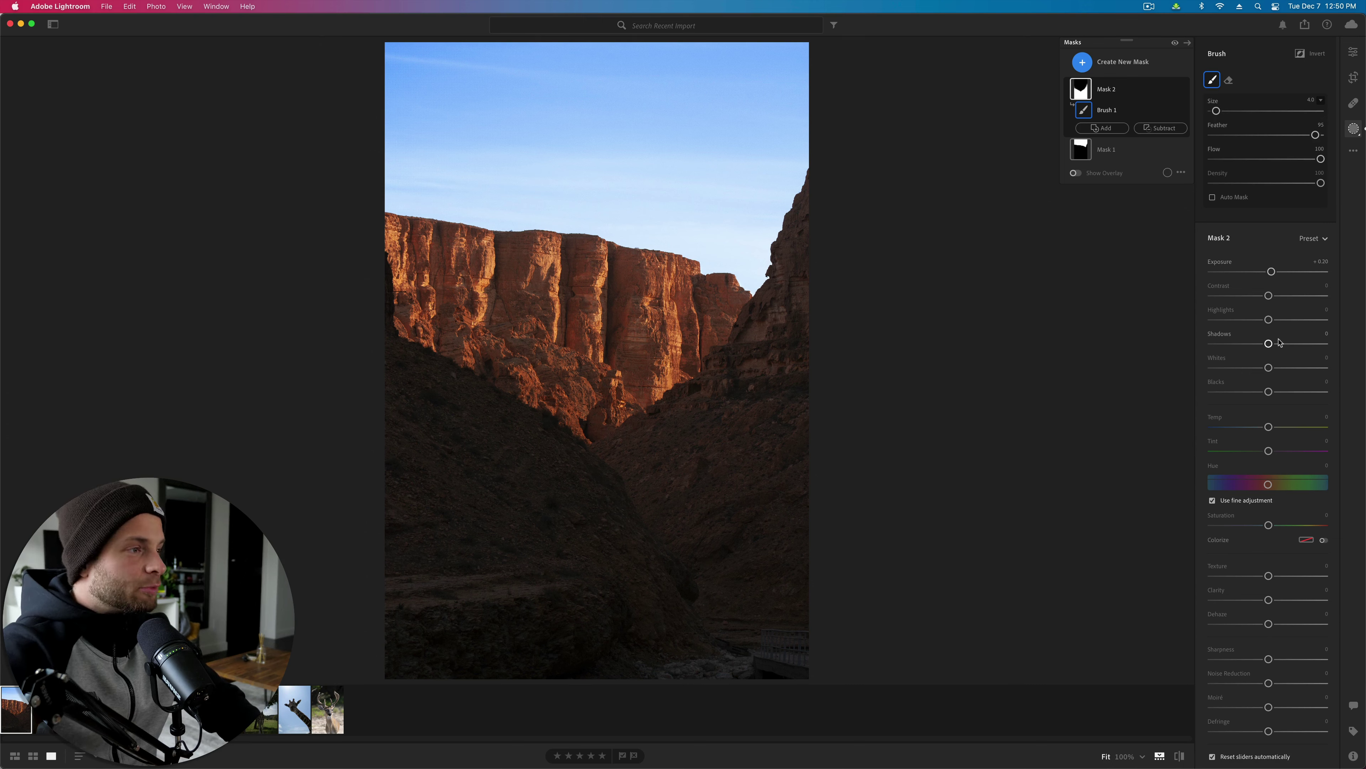
left_click_drag(1270, 320, 1350, 336)
left_click_drag(1269, 370, 1349, 372)
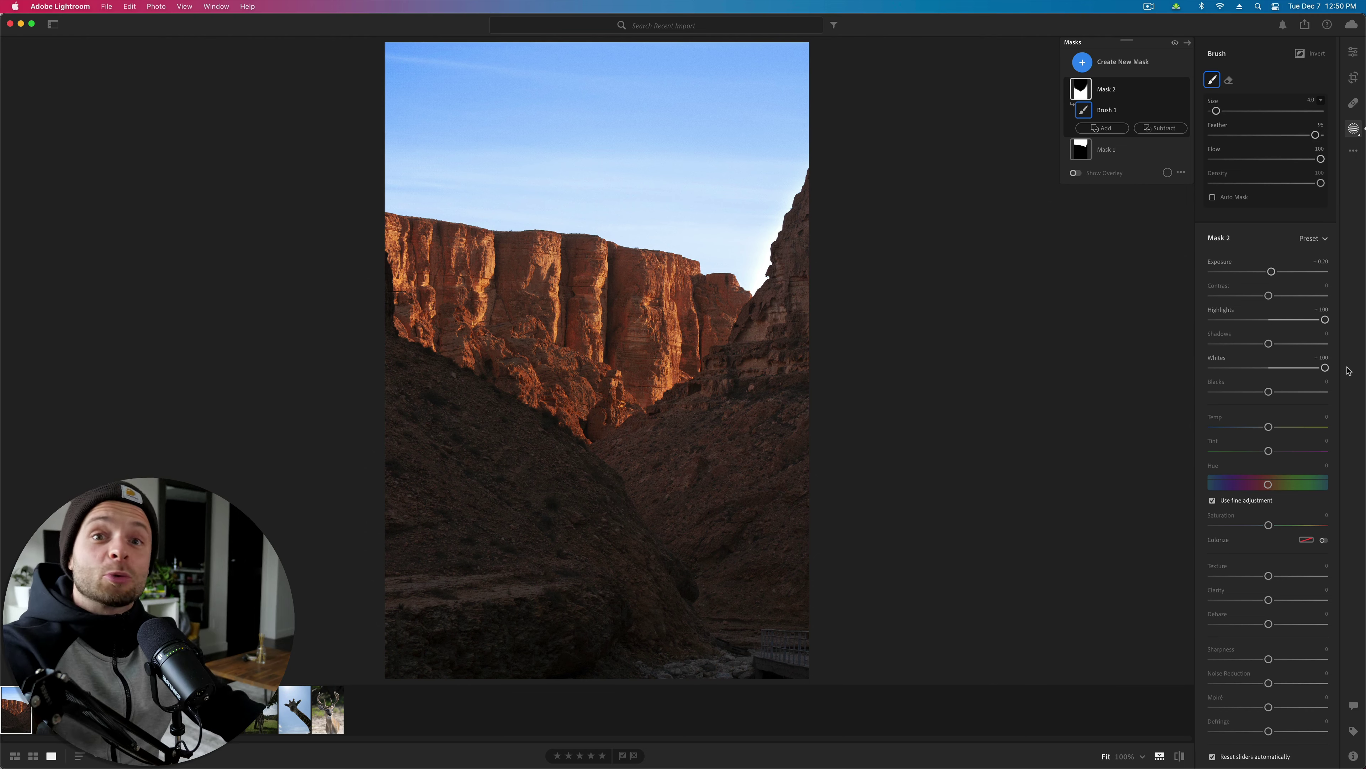
left_click_drag(1271, 271, 1297, 271)
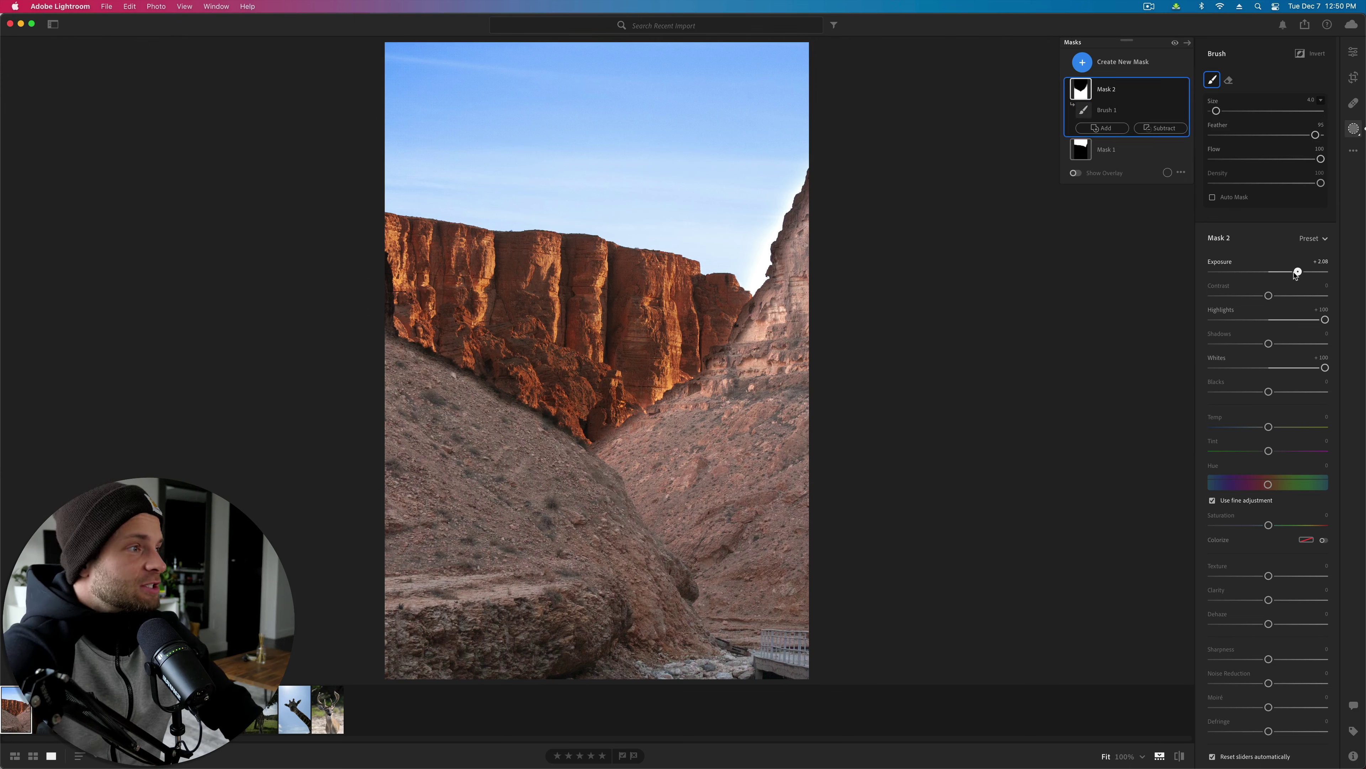
double_click(1298, 271)
double_click(1326, 321)
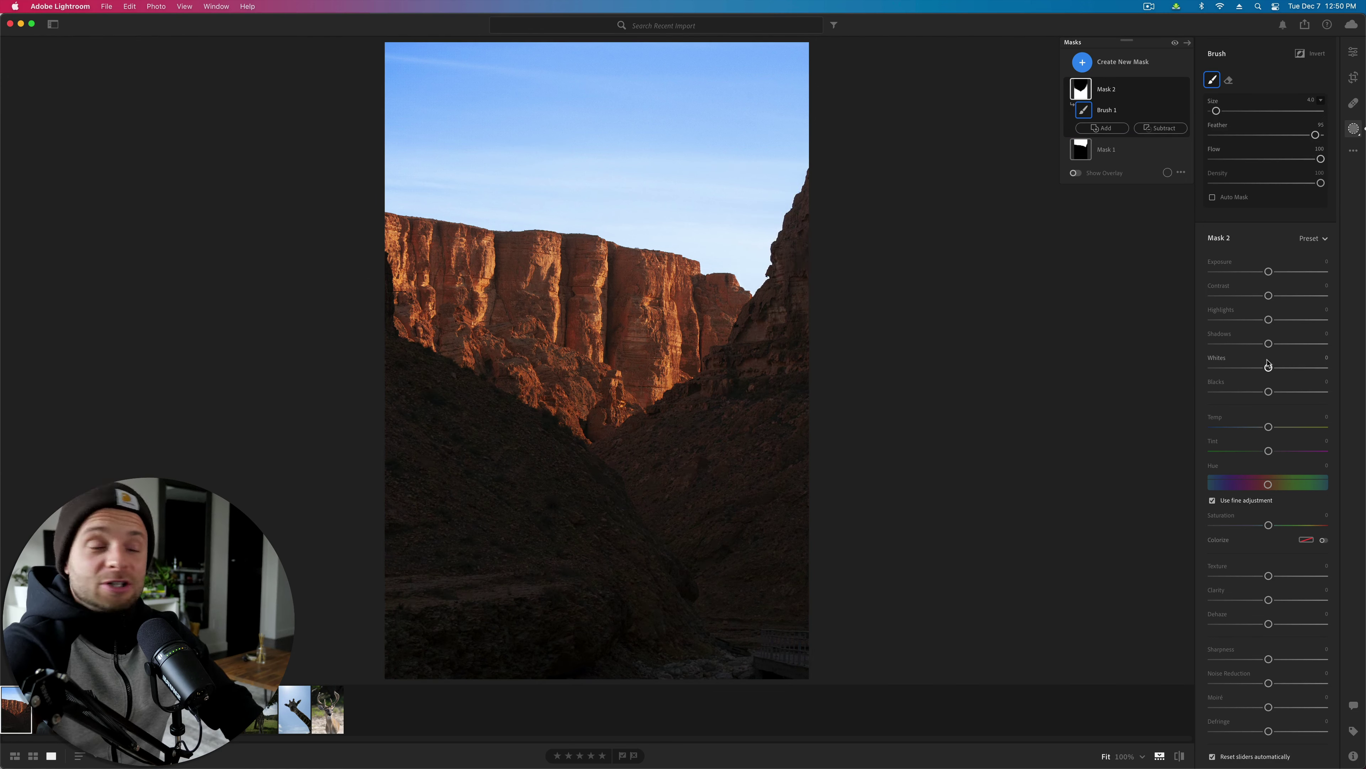
Step: Set the foreground mask's Highlights and Whites to +100, exposure to about +0.5 and contrast to +61
left_click_drag(1269, 367, 1361, 322)
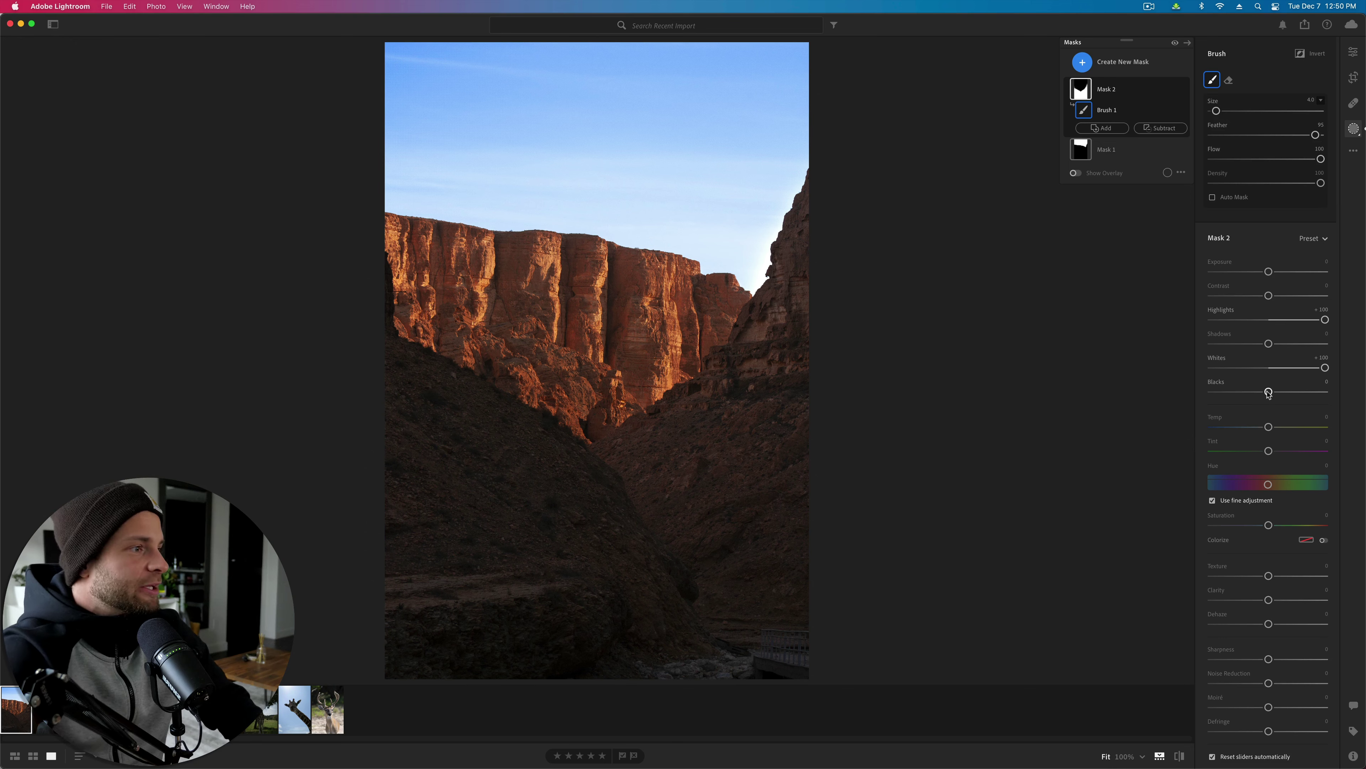
mouse_move(1273, 298)
left_mouse_down()
mouse_move(1288, 296)
mouse_move(1278, 275)
left_mouse_up()
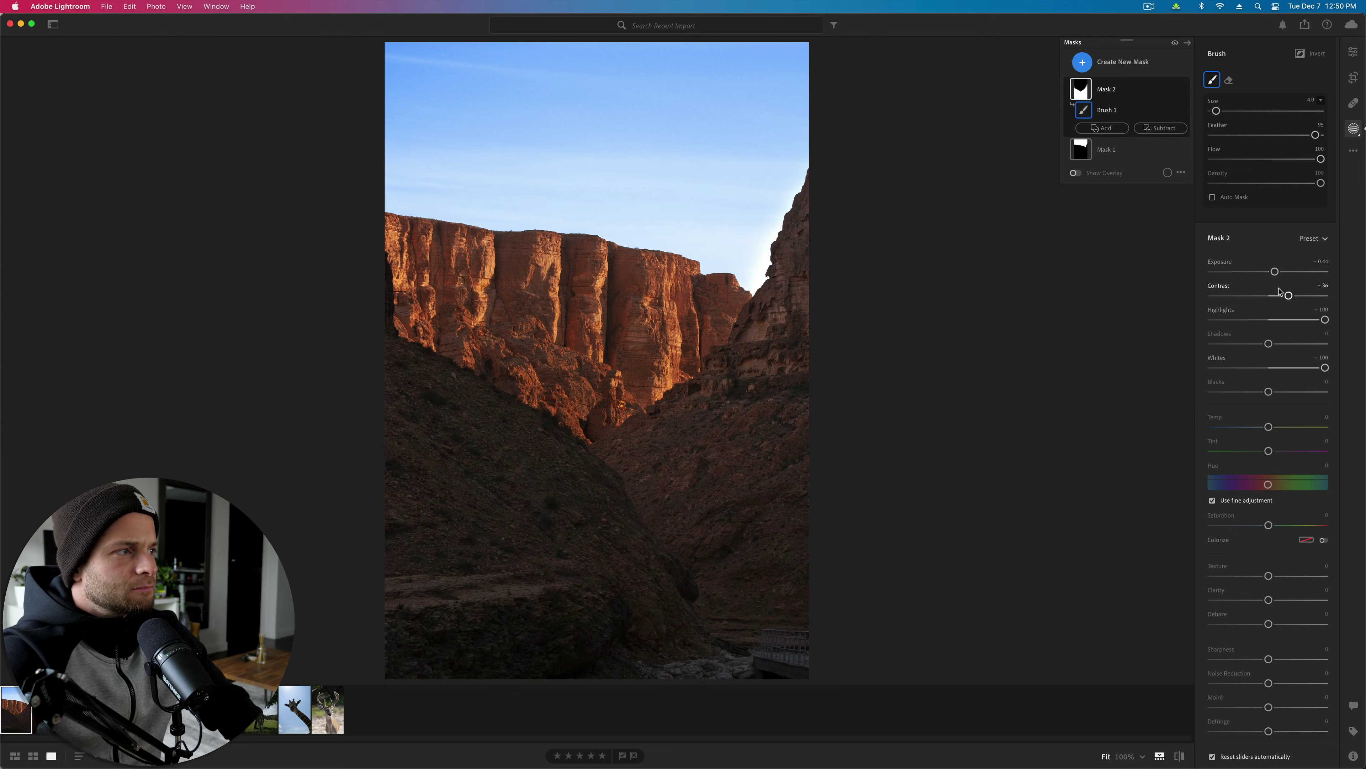
left_click(1290, 296)
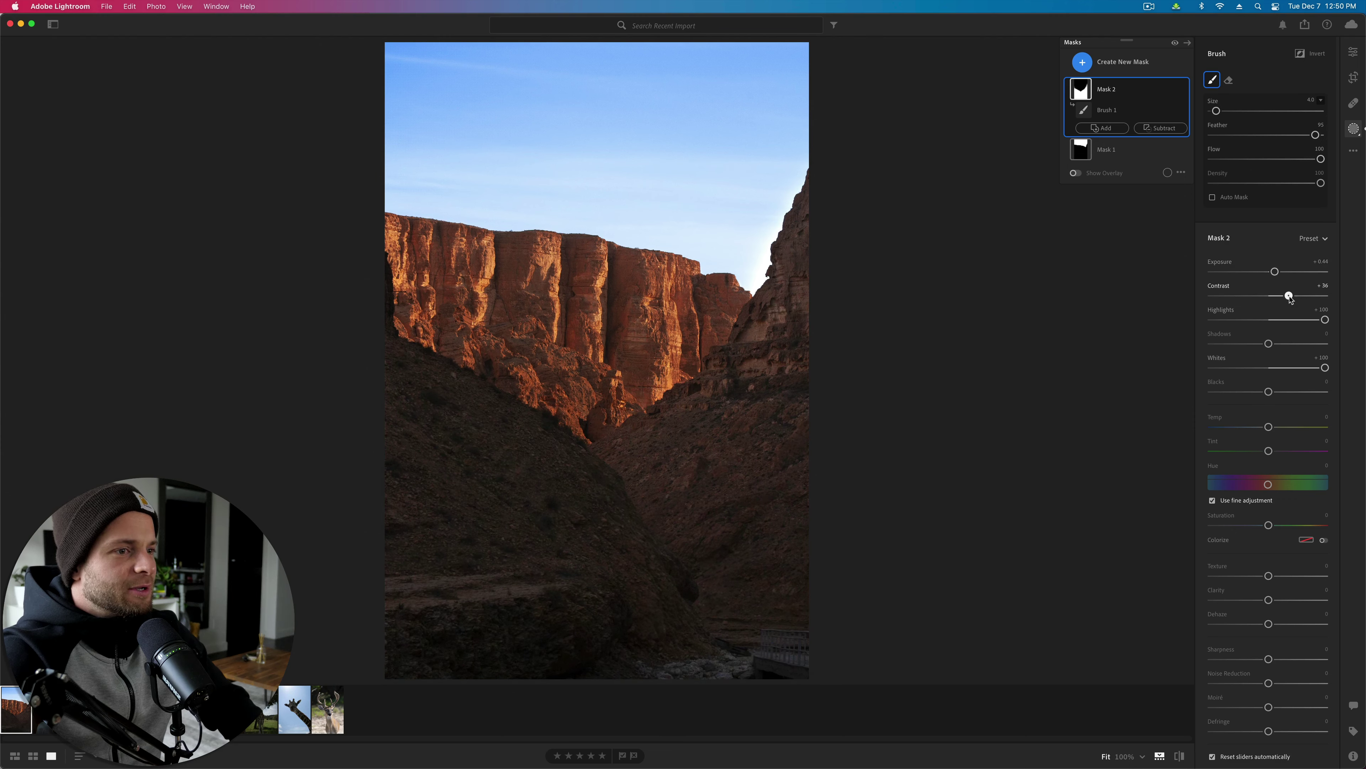
left_click_drag(1275, 272, 1277, 272)
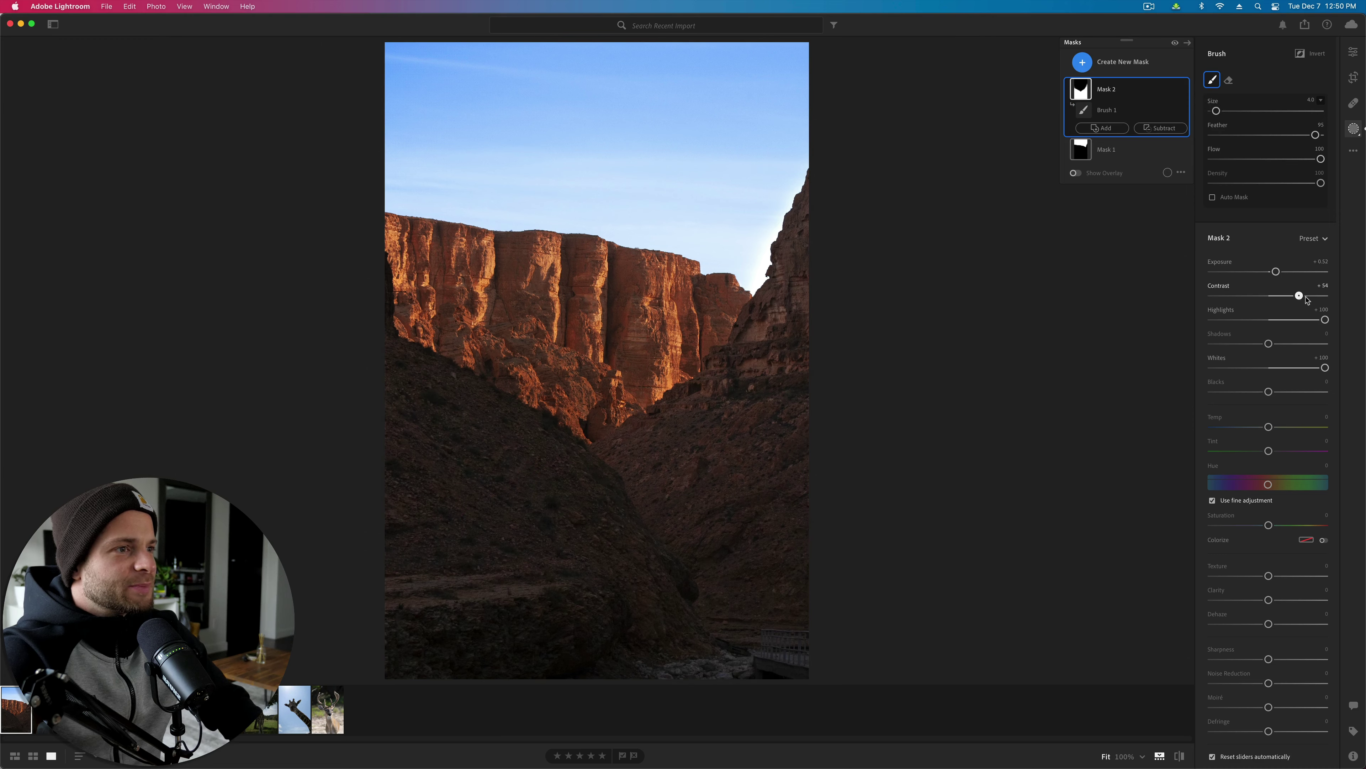
Step: Undo the accidental deletion of the brush component and duplicate Mask 2
key("Delete")
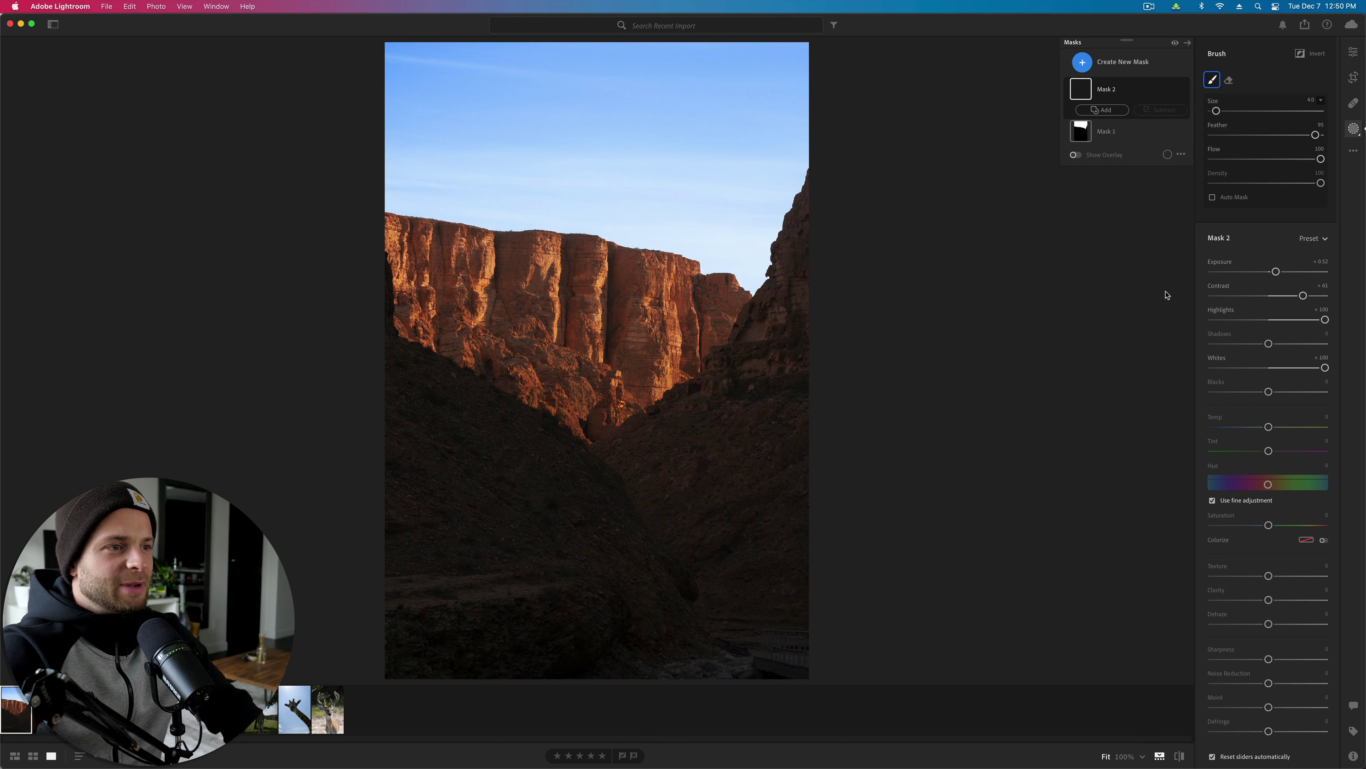
key("super+z")
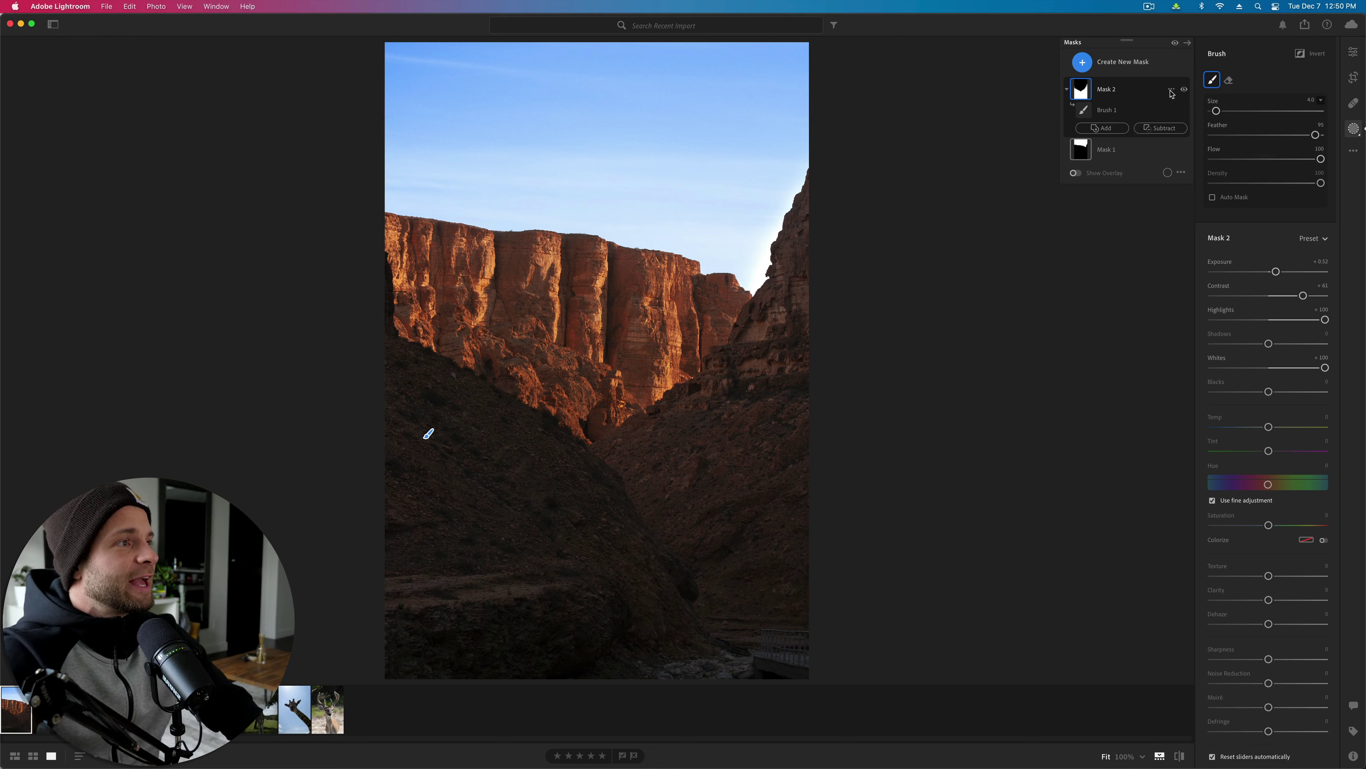
left_click(1171, 90)
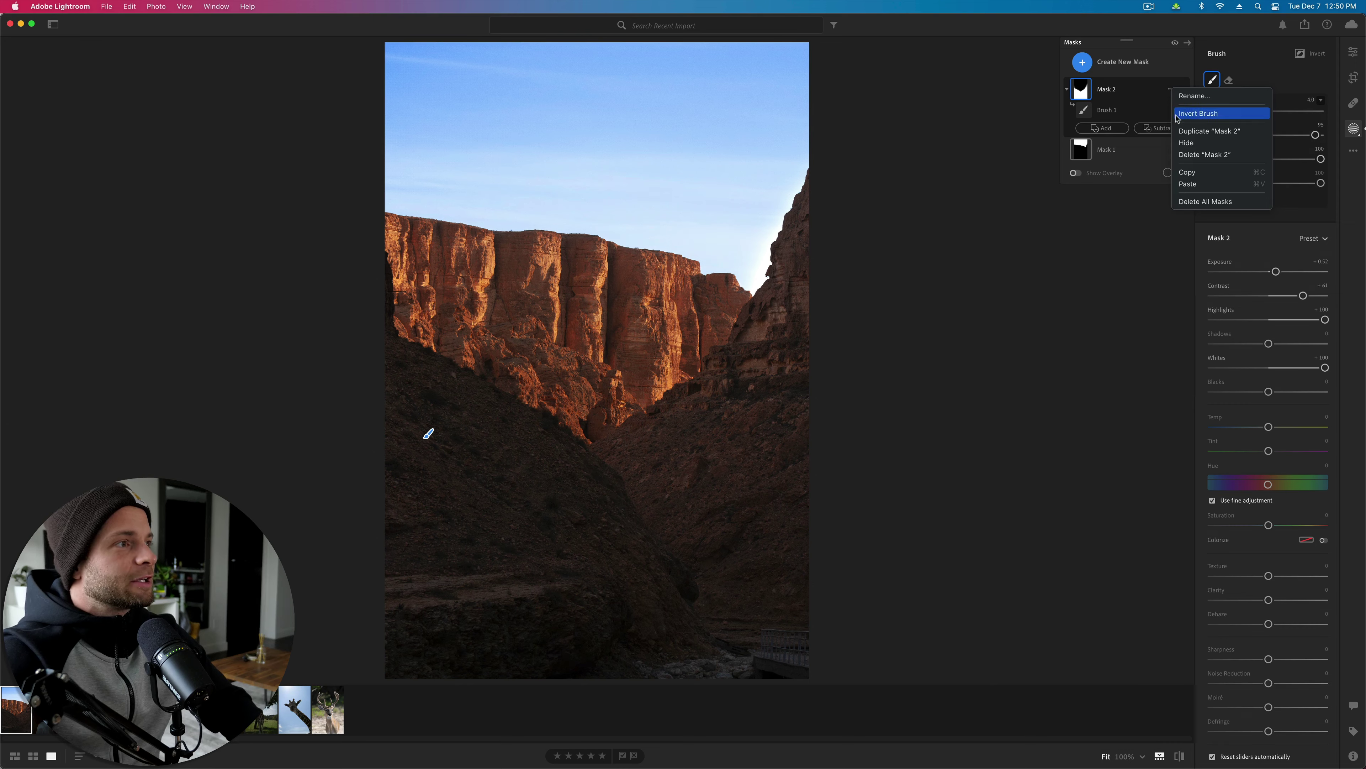
left_click(1209, 131)
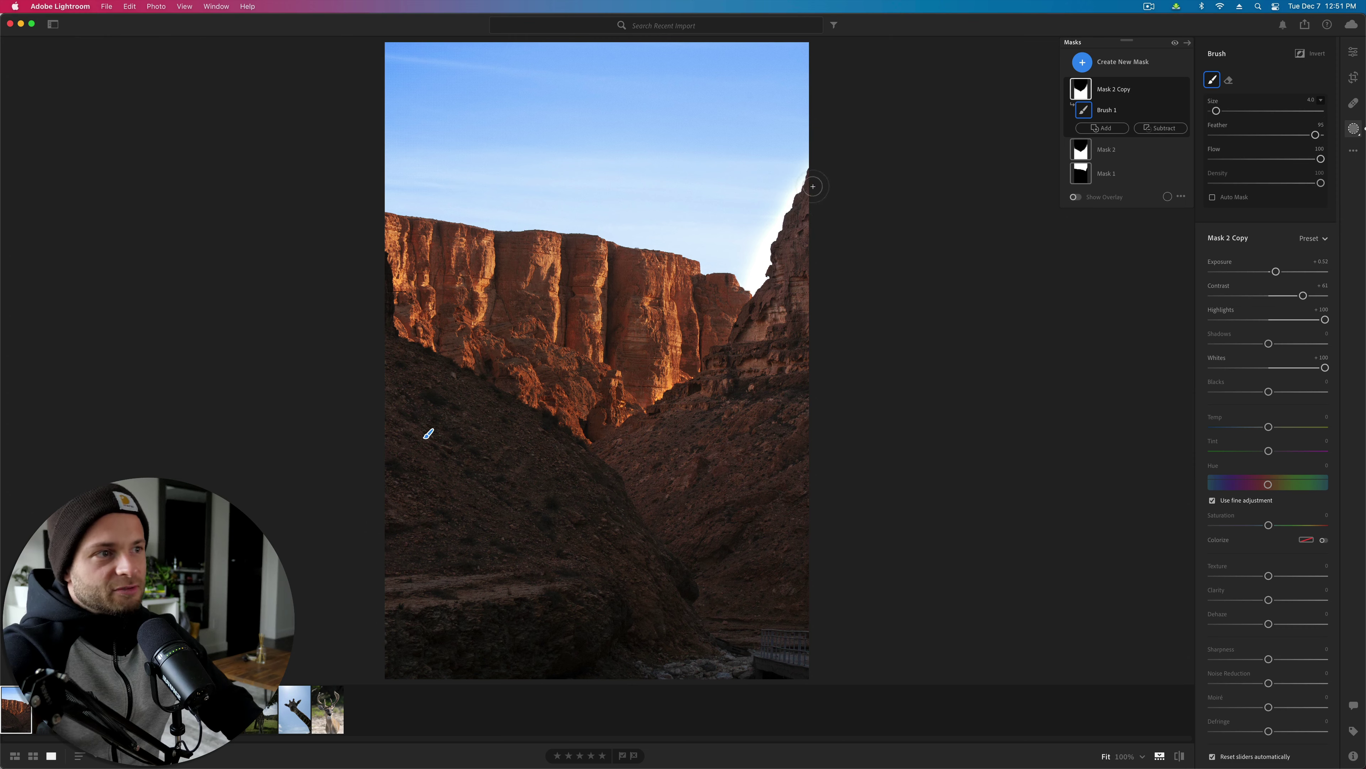
Step: Show the duplicate mask's overlay, erase its spill over the sky beside the right ridge, and hide the overlay
key("z")
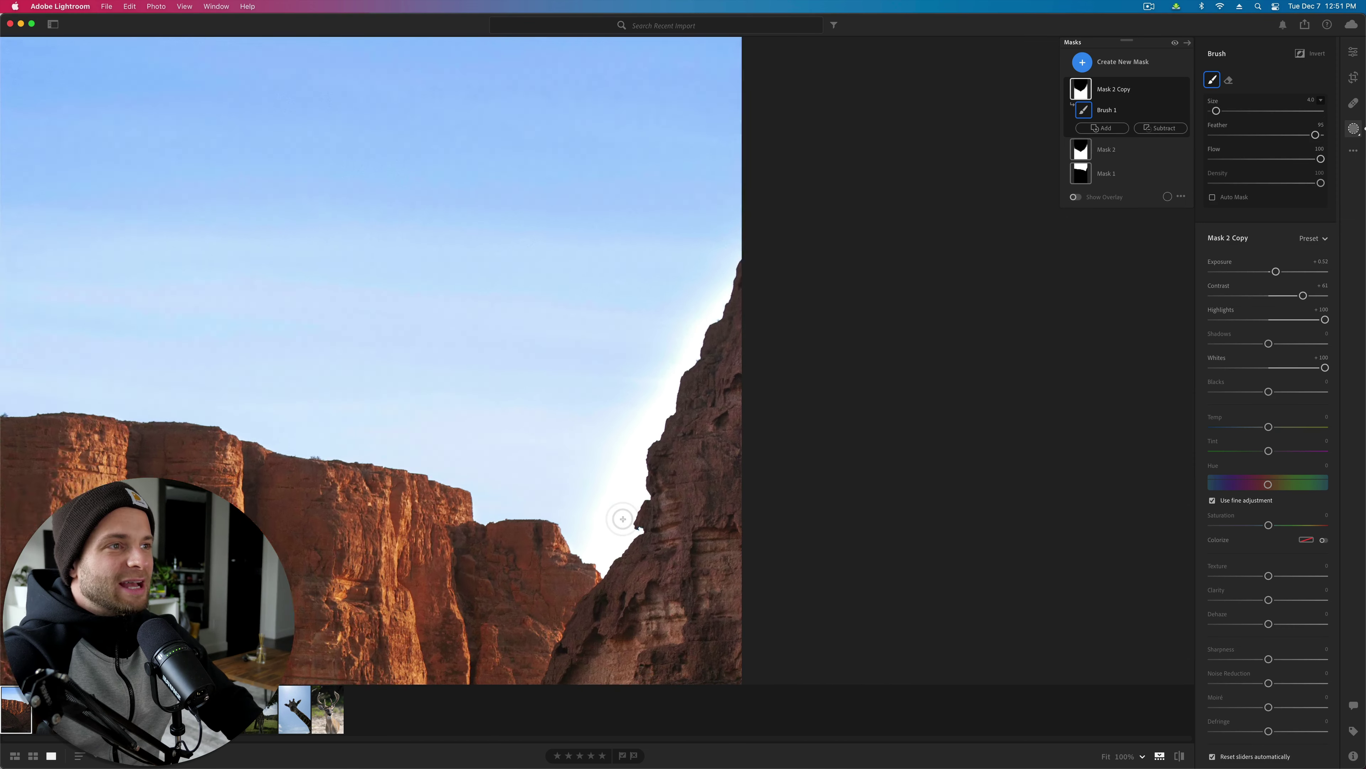
scroll(623, 518, "down", 3)
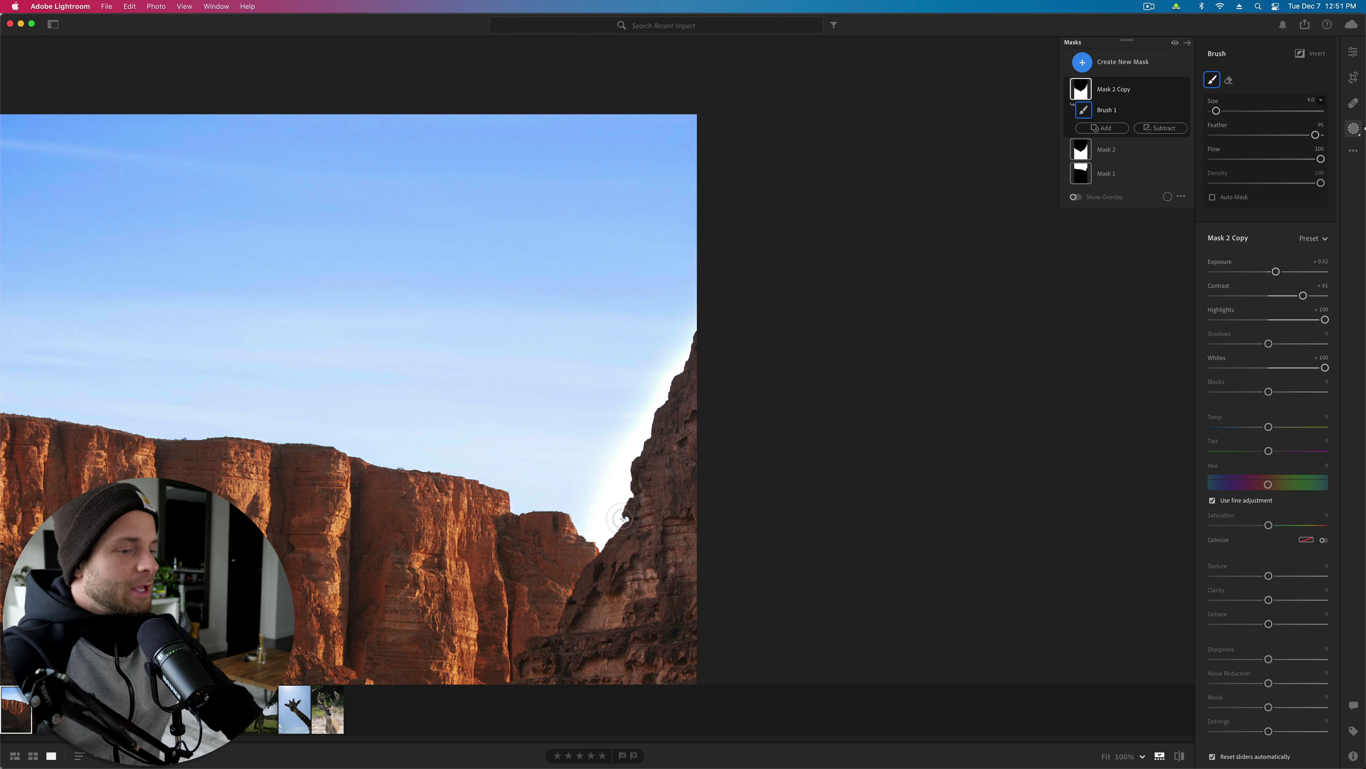
key("o")
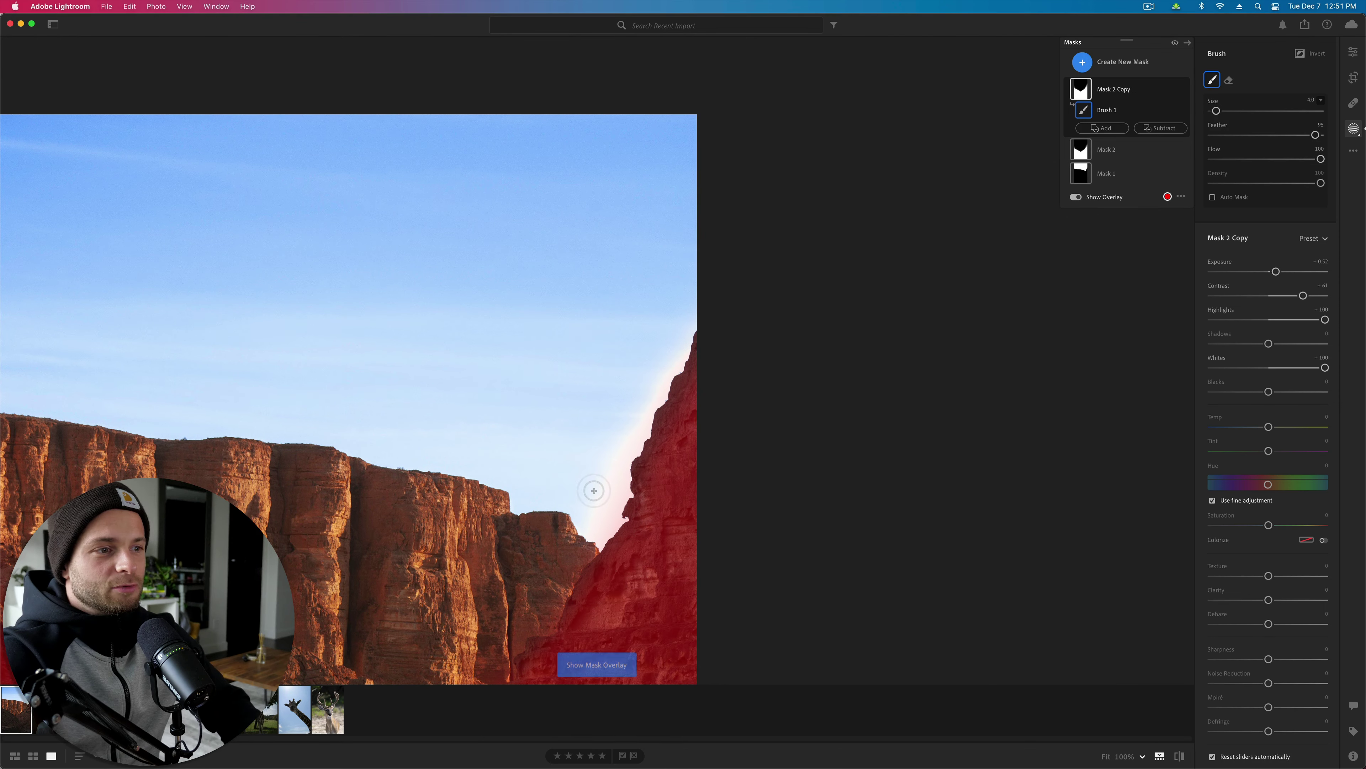
key("alt")
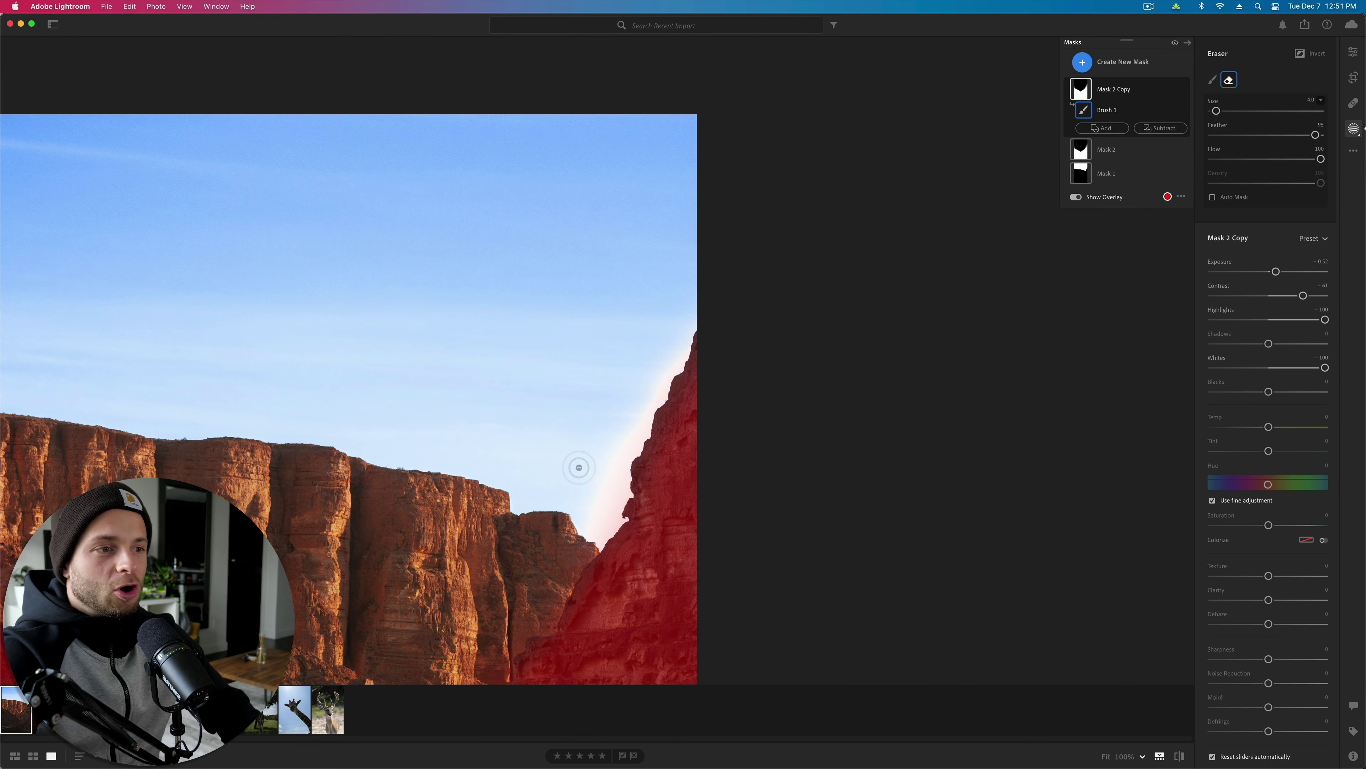
key("bracketright")
key("bracketright")
key("bracketright")
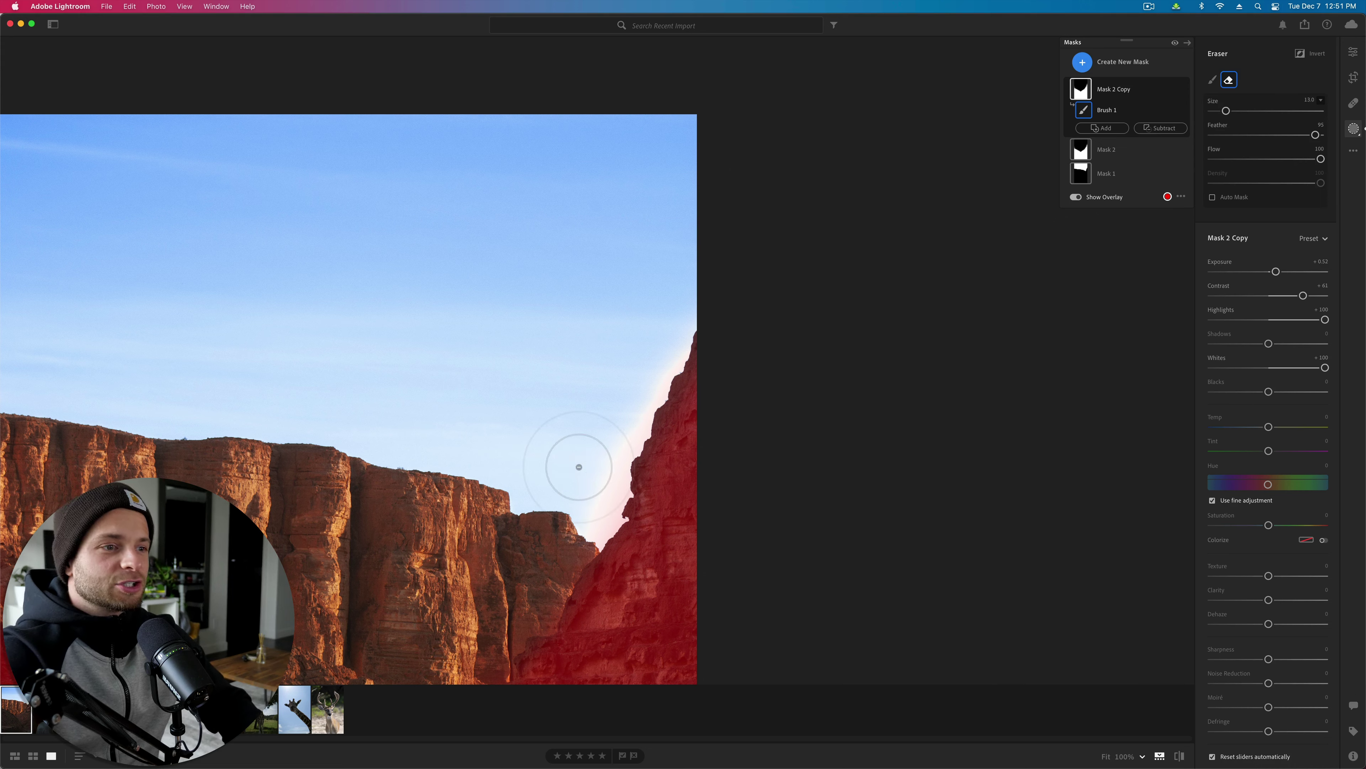
key("bracketleft")
key("bracketleft")
key("bracketleft")
mouse_move(603, 441)
left_mouse_down()
mouse_move(597, 523)
mouse_move(631, 413)
mouse_move(683, 322)
mouse_move(621, 486)
mouse_move(586, 533)
mouse_move(590, 495)
left_mouse_up()
key("b")
key("o")
key("z")
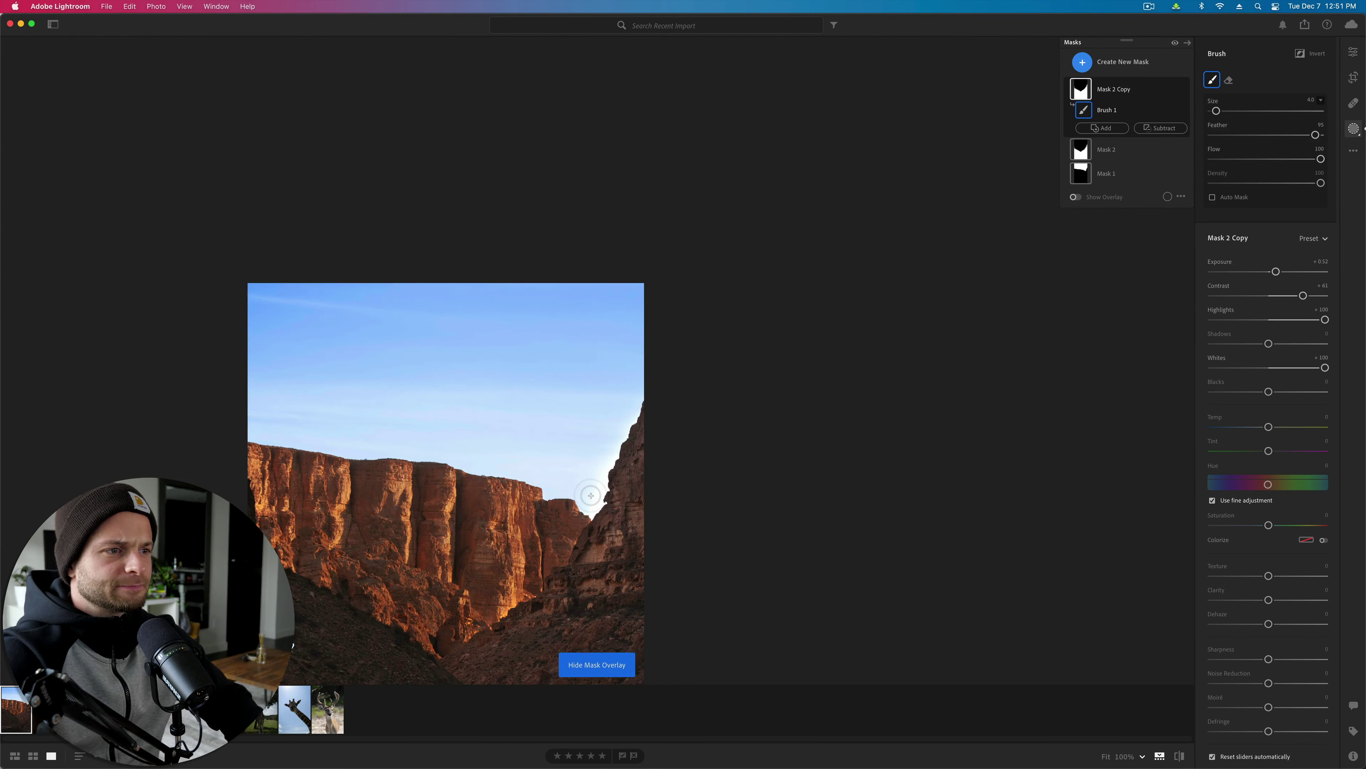
Step: Enlarge the brush and leave masking for the photo-wide edit controls
key("bracketright")
key("bracketright")
key("bracketright")
key("bracketright")
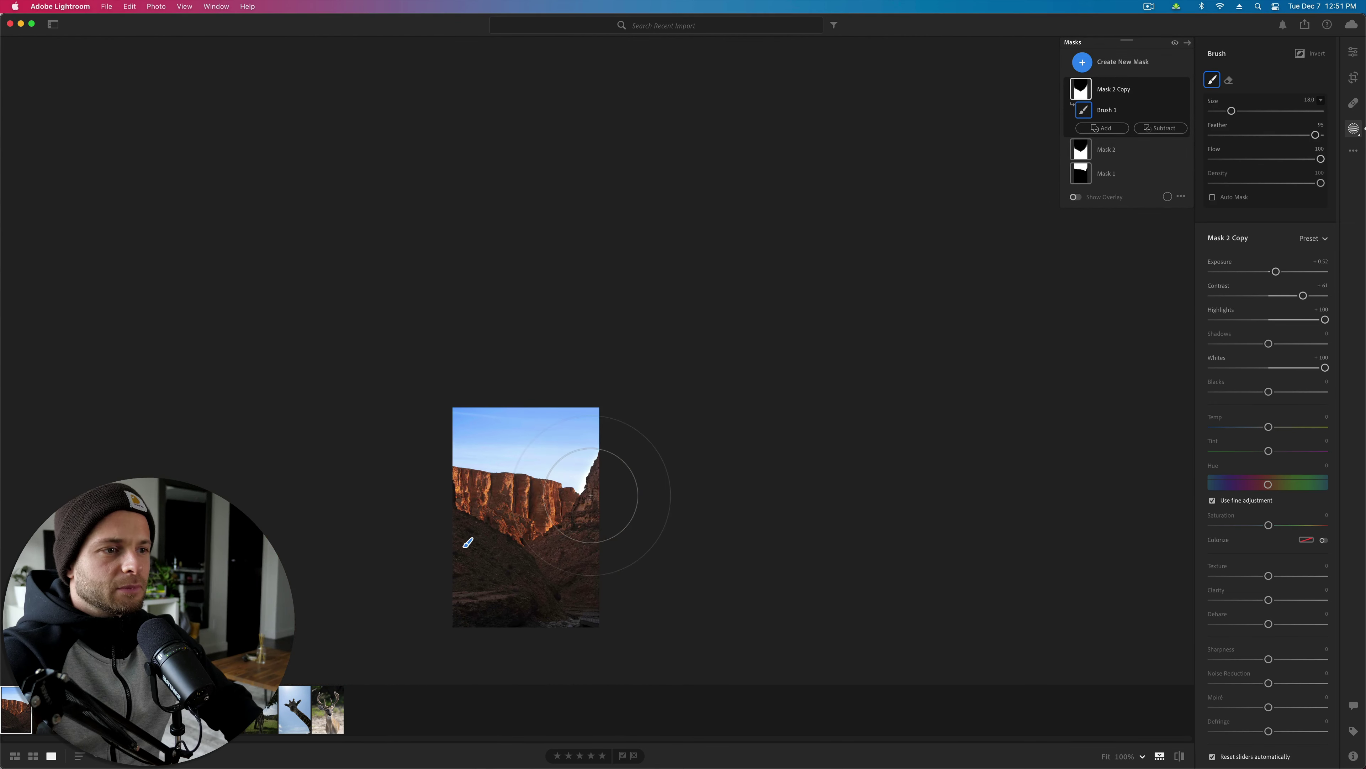
key("bracketright")
key("bracketright")
key("bracketright")
key("bracketright")
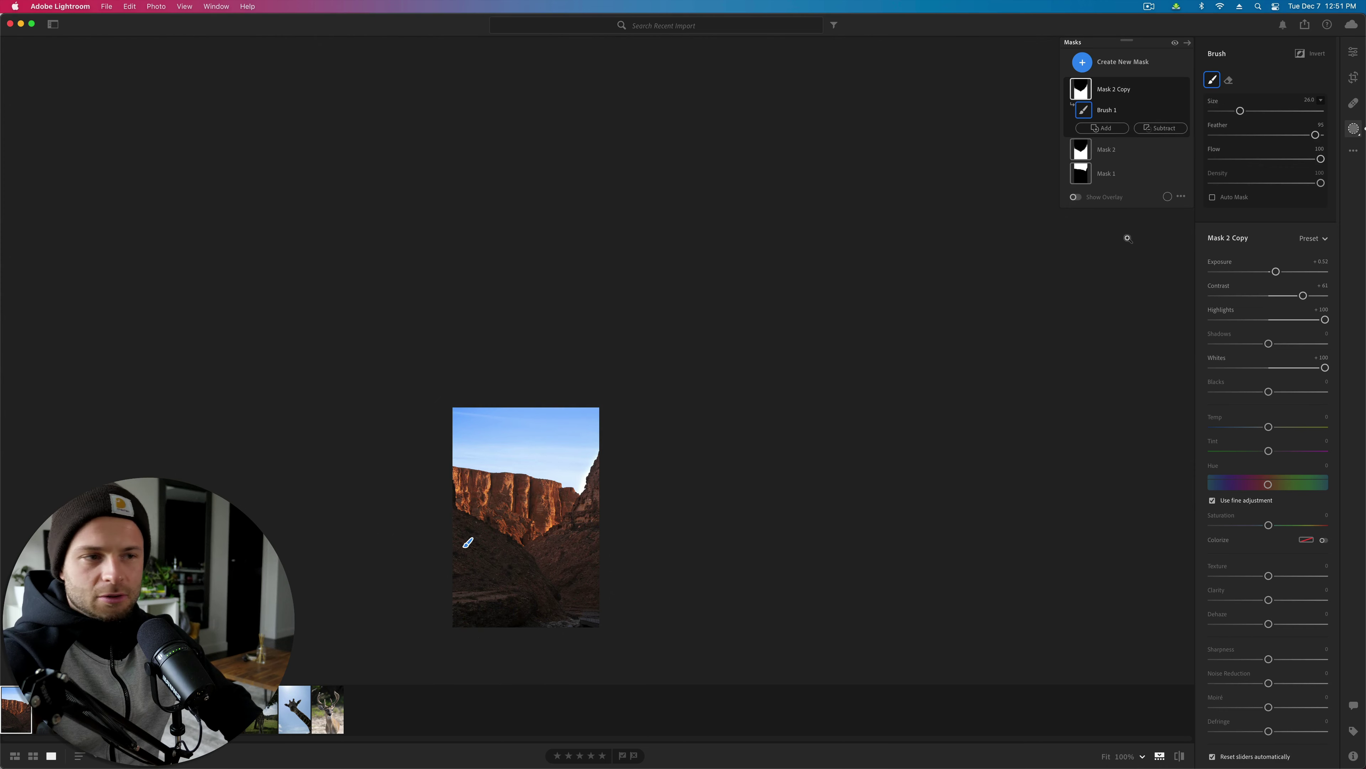
key("e")
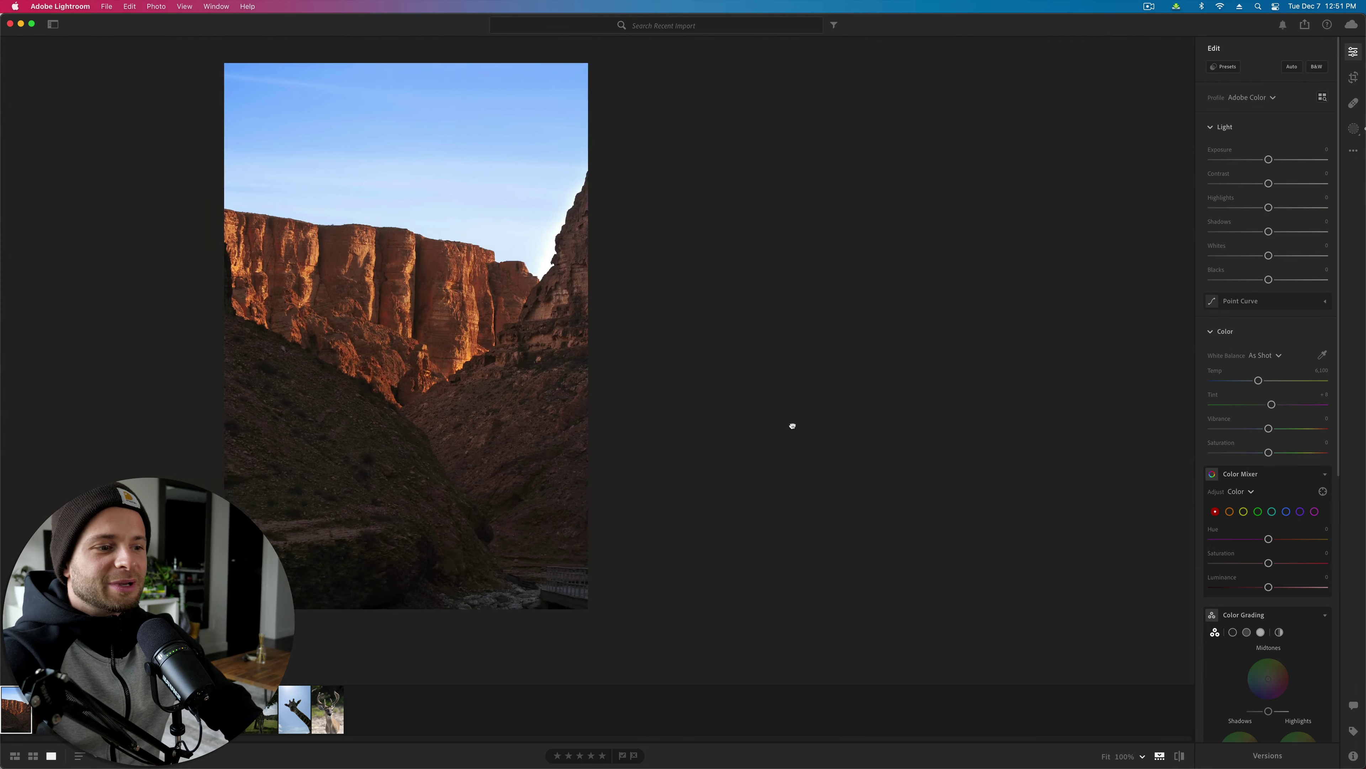
Step: Show the overlay of Mask 2 Copy, select Mask 2 and erase its spill over the sky beside the right ridge
key("m")
left_click(1124, 90)
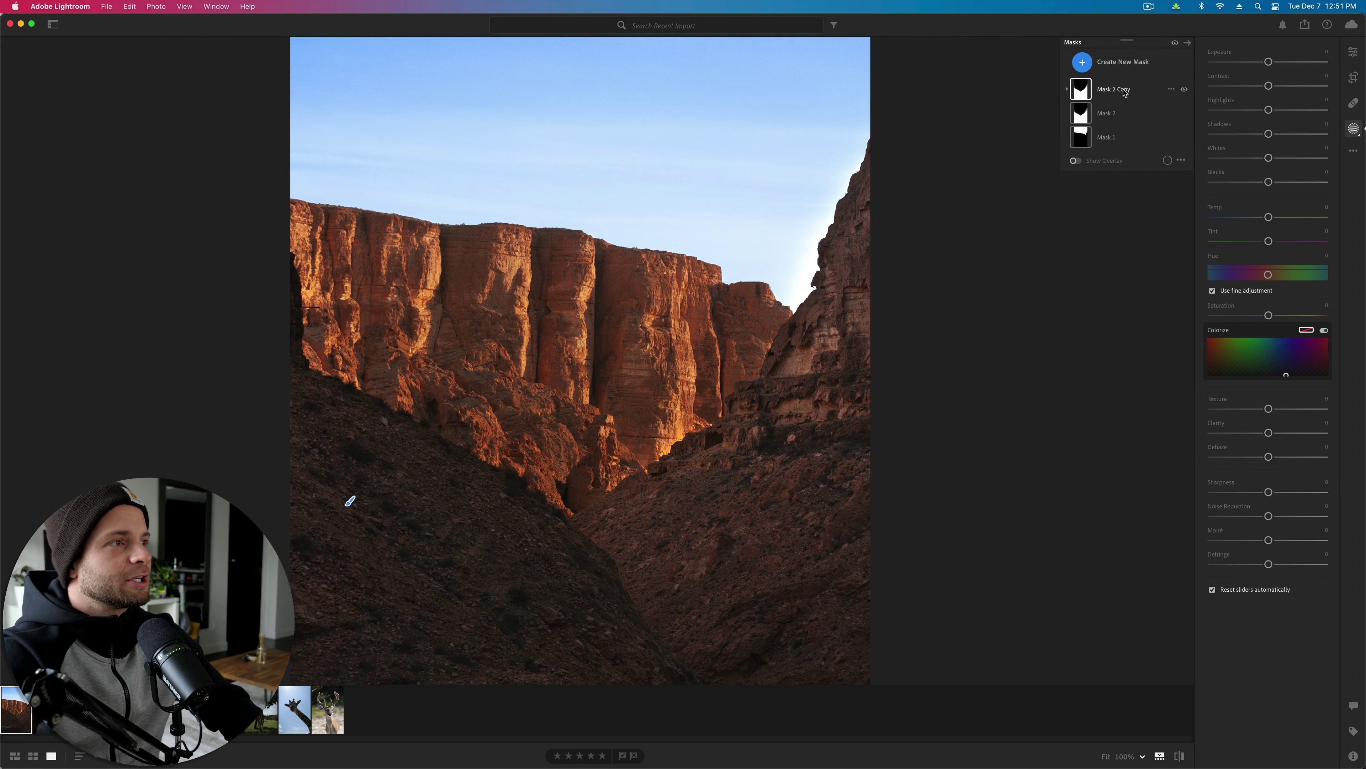
key("o")
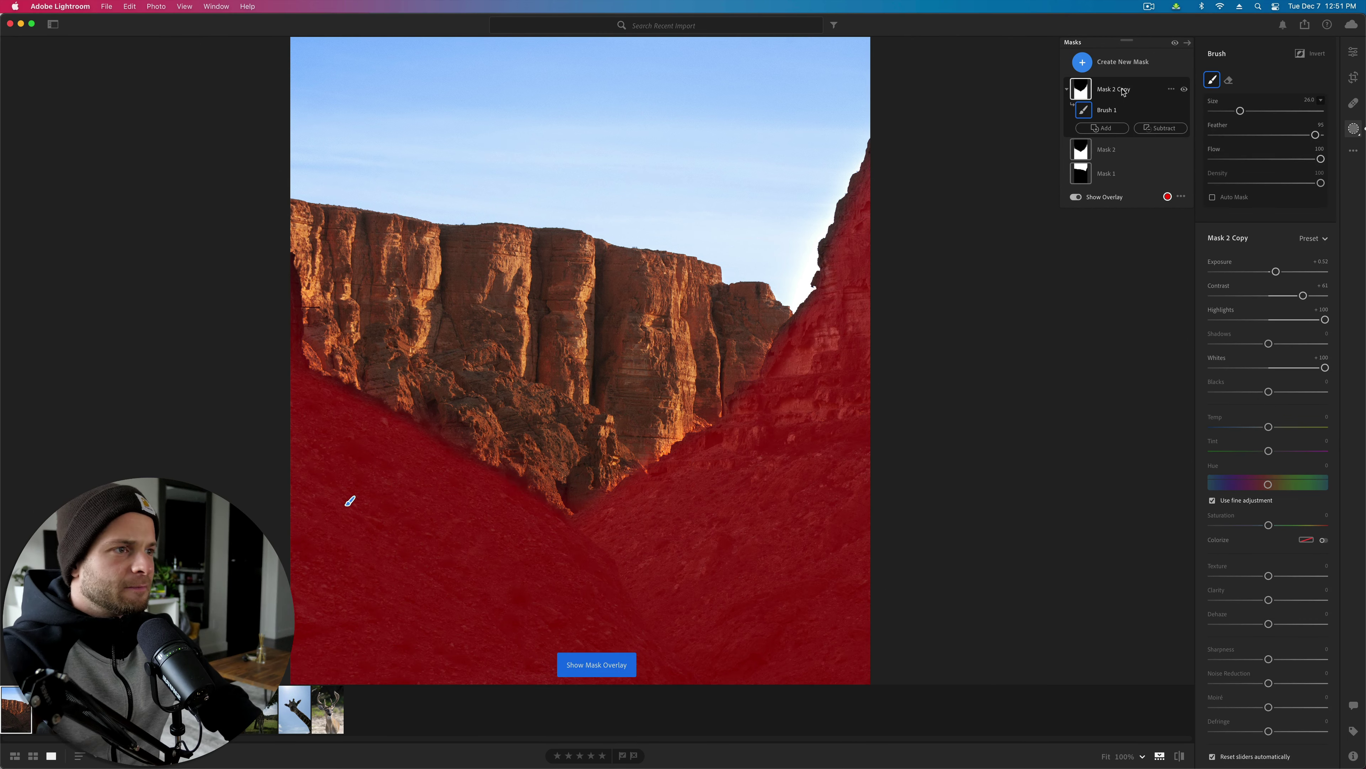
key("alt")
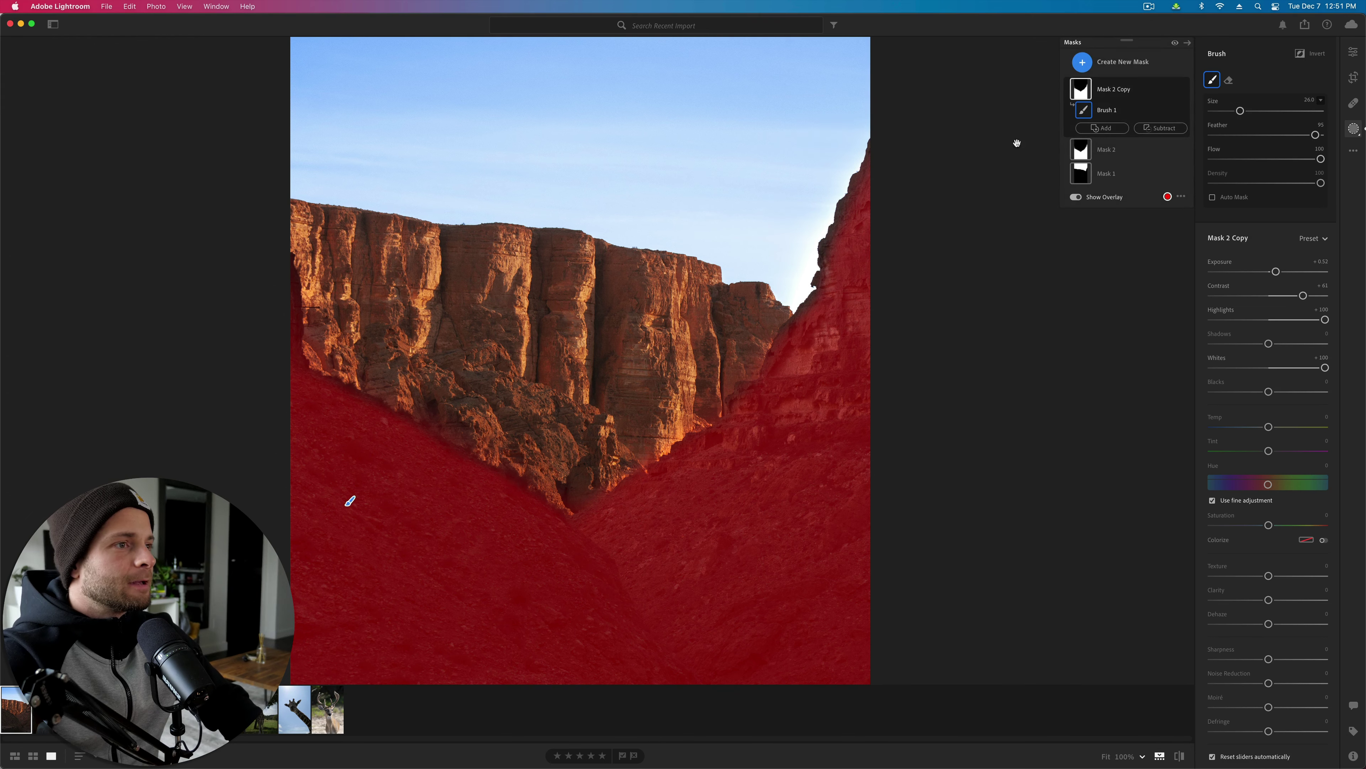
left_click(1122, 153)
key("alt")
mouse_move(798, 269)
left_mouse_down()
mouse_move(757, 310)
mouse_move(806, 259)
mouse_move(817, 208)
mouse_move(792, 228)
left_mouse_up()
key("y")
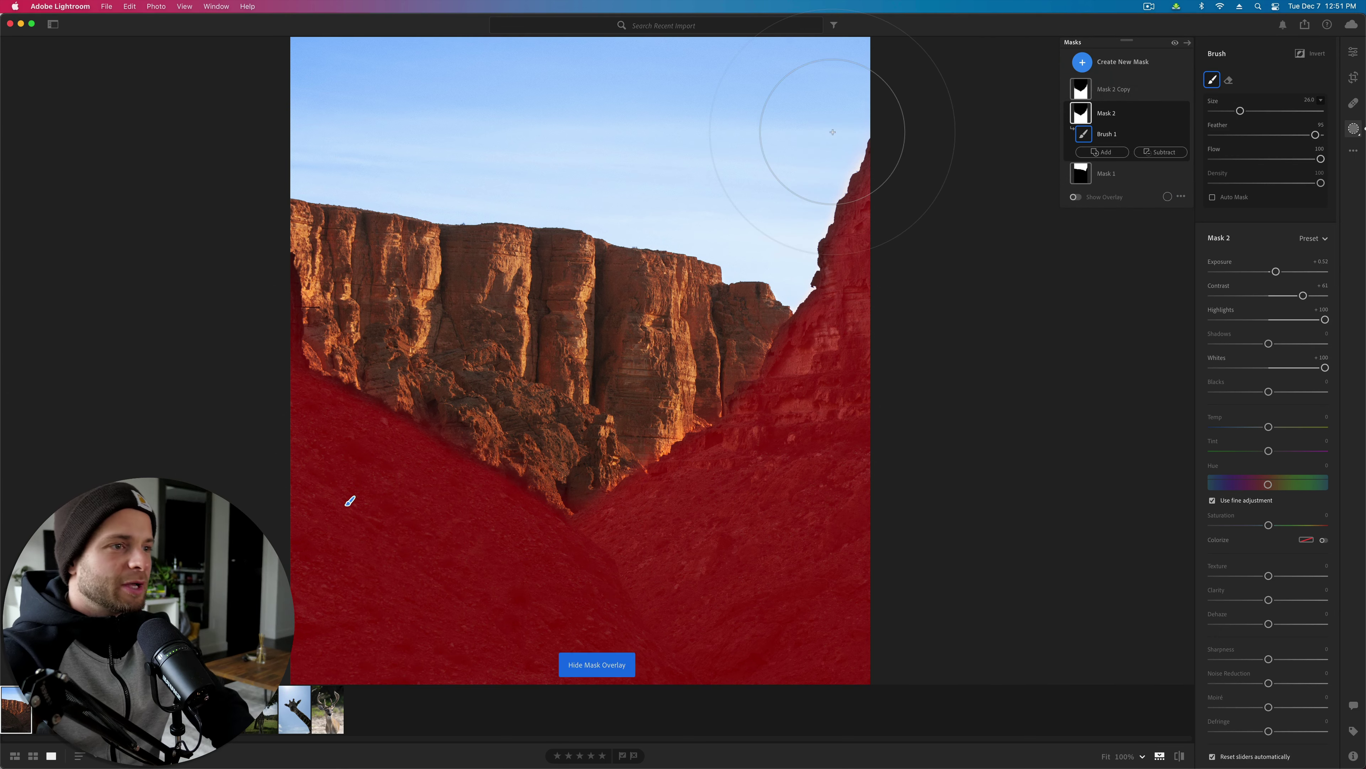
Step: Compare the whole edited canyon photo with its original
key("z")
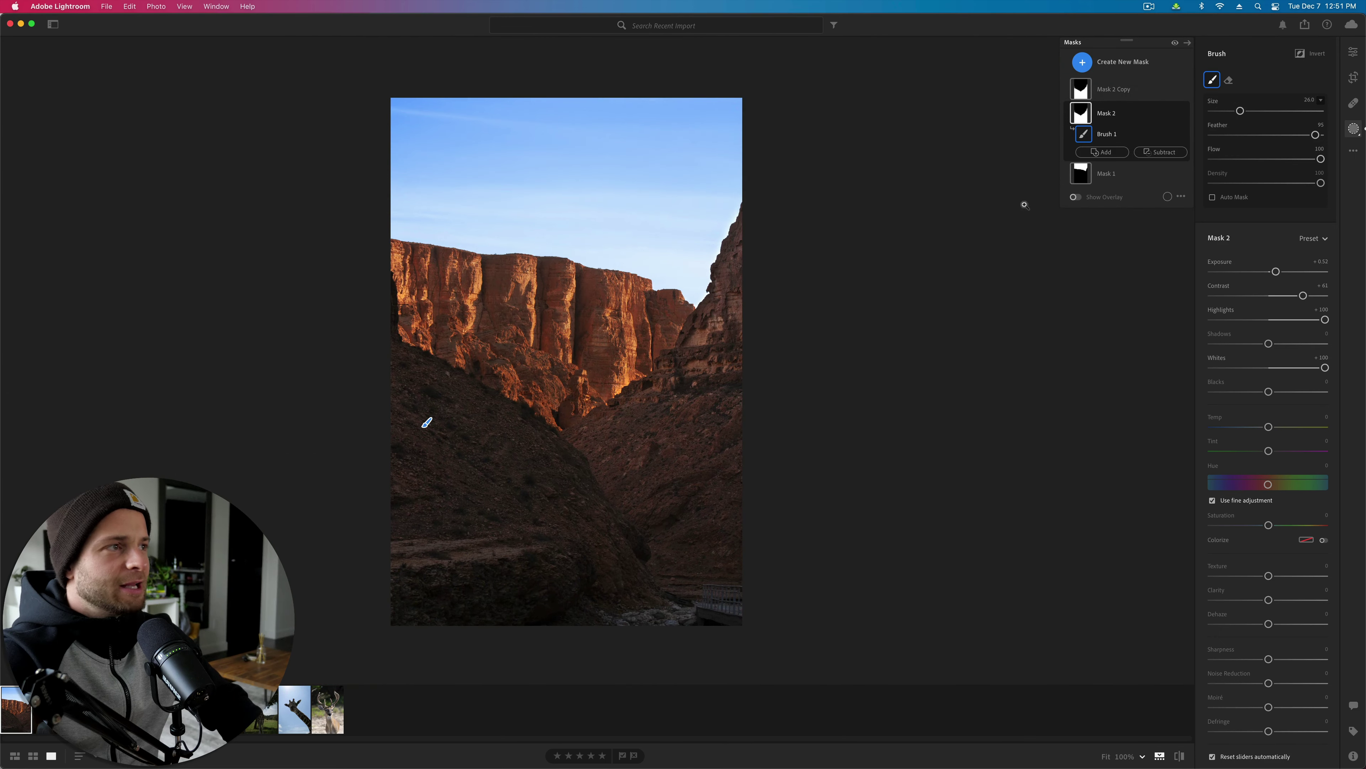
key("backslash")
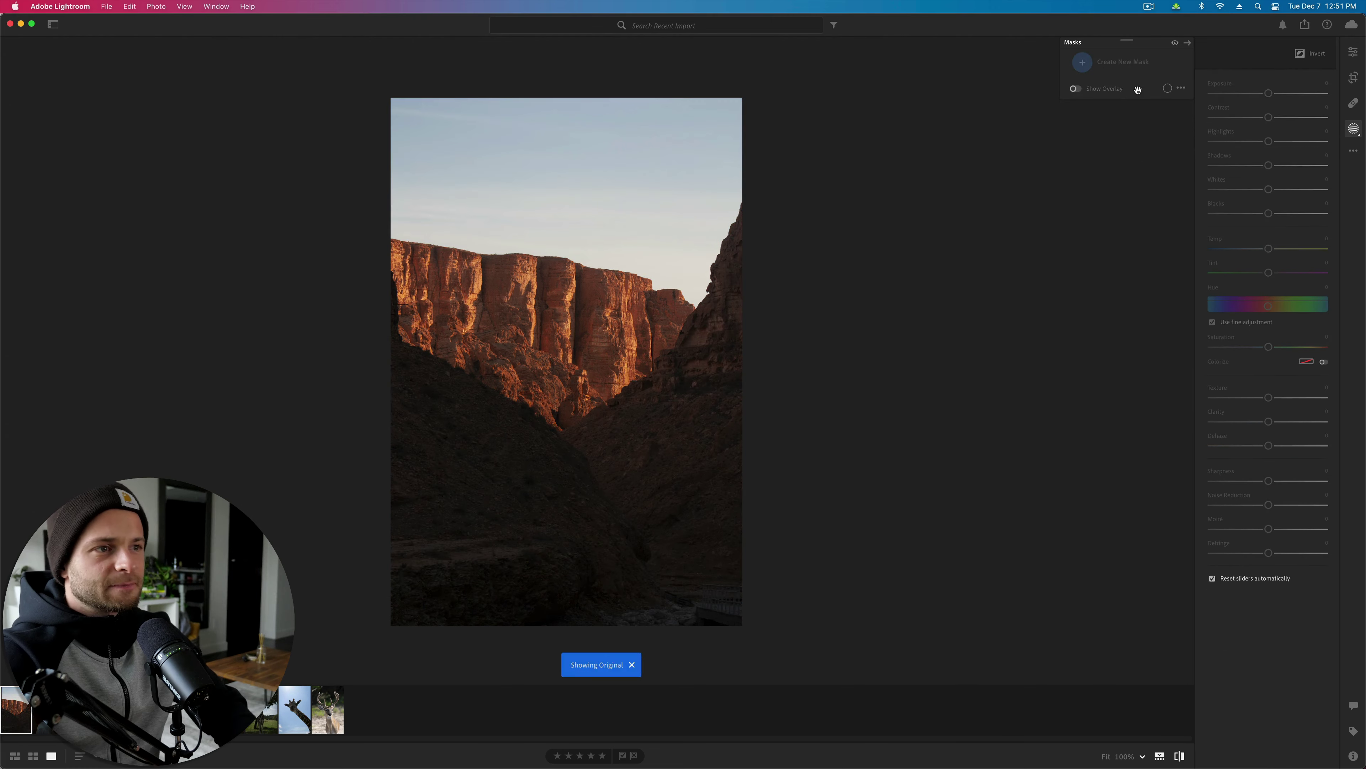
key("backslash")
key("backslash")
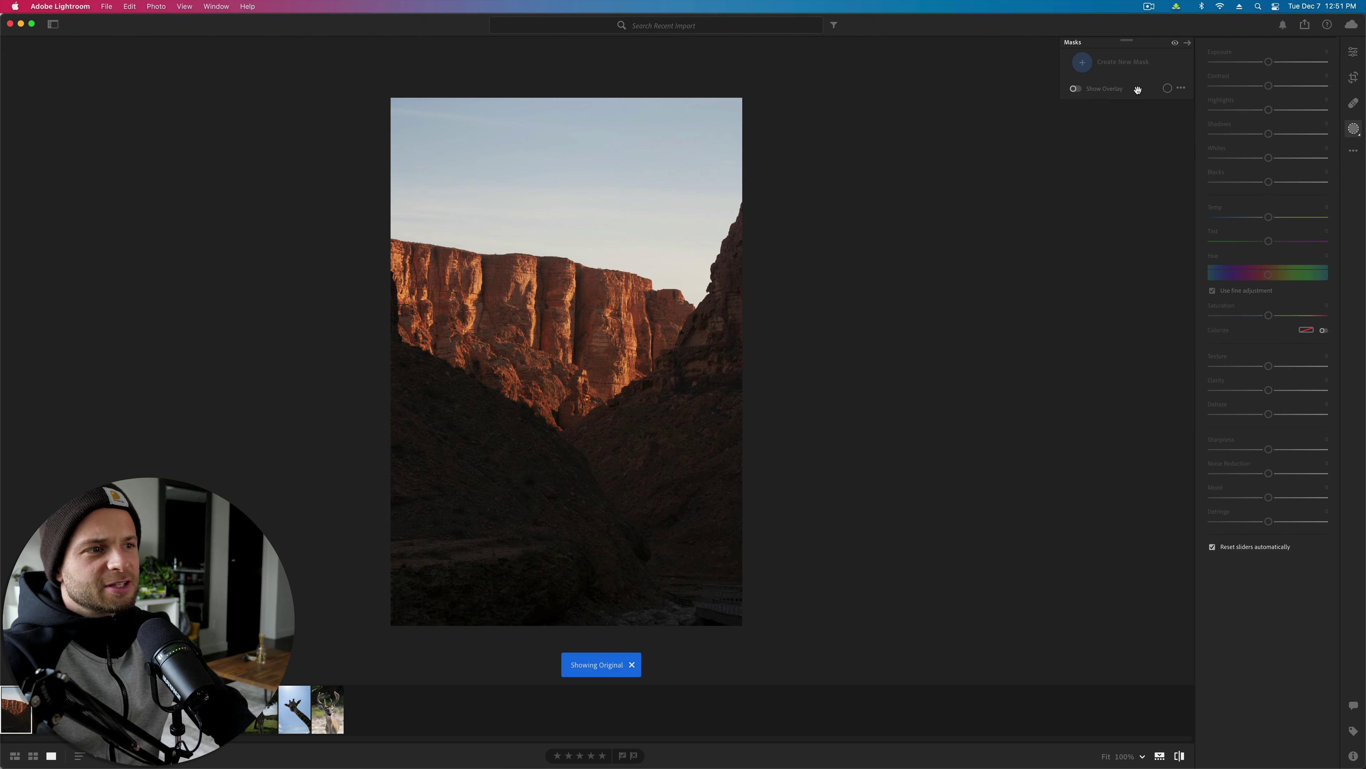
key("backslash")
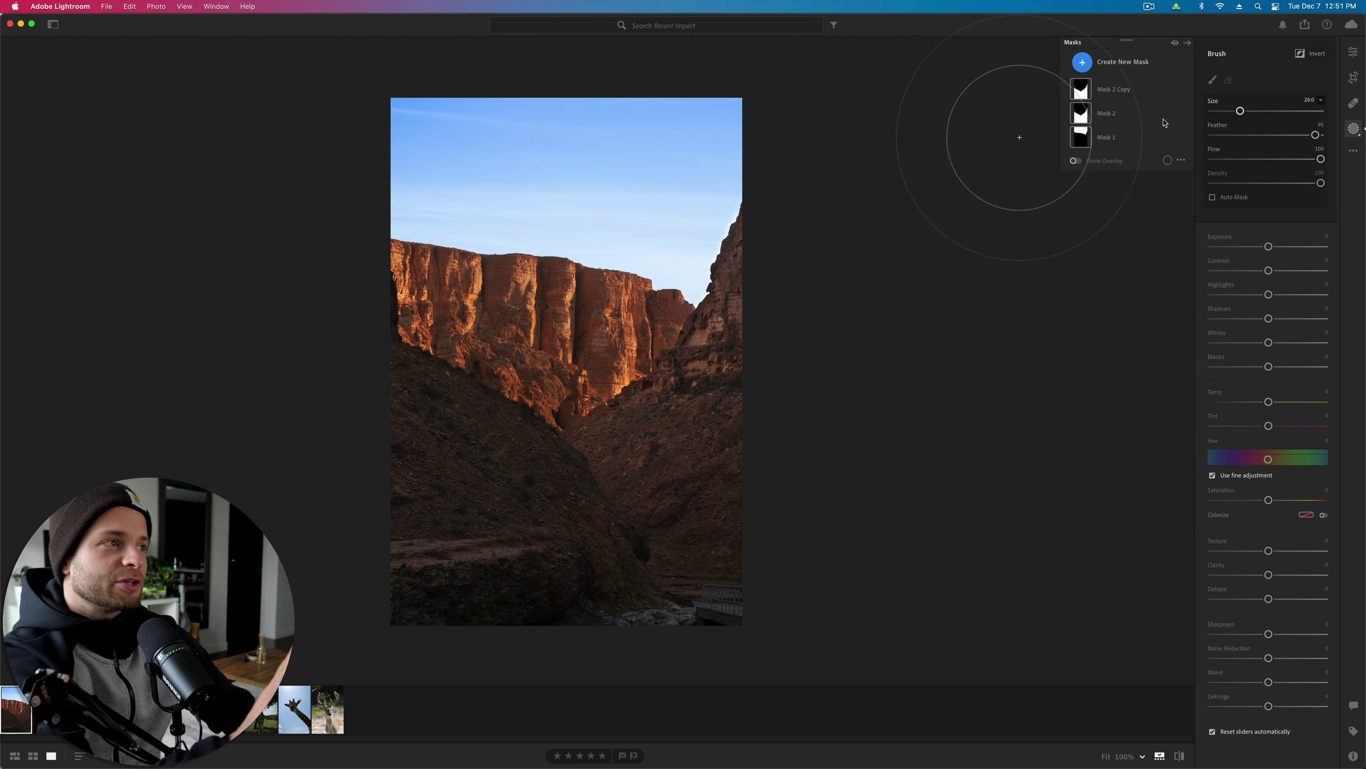
Step: Warm the foreground by setting Mask 2 Copy's Temp to about +29 and Tint to about +16
left_click(1126, 96)
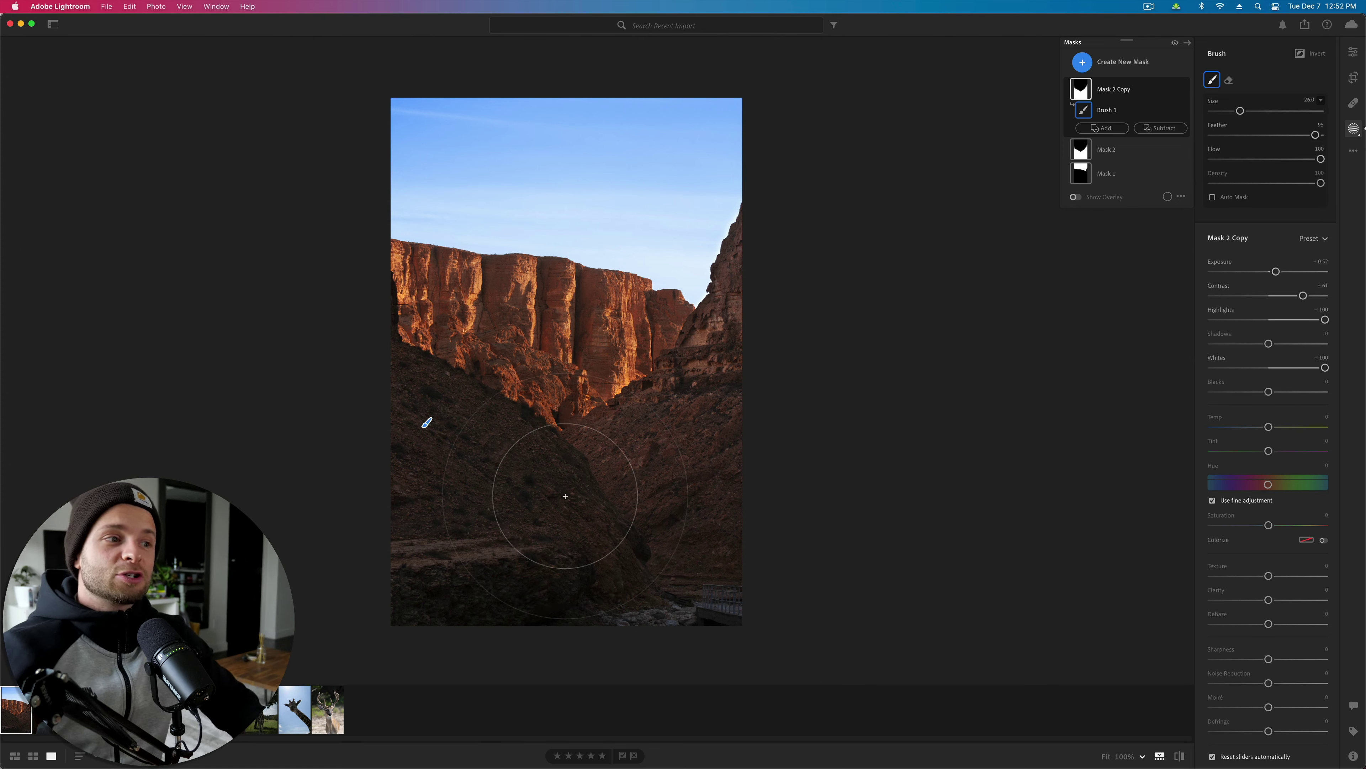
scroll(747, 305, "up", 5)
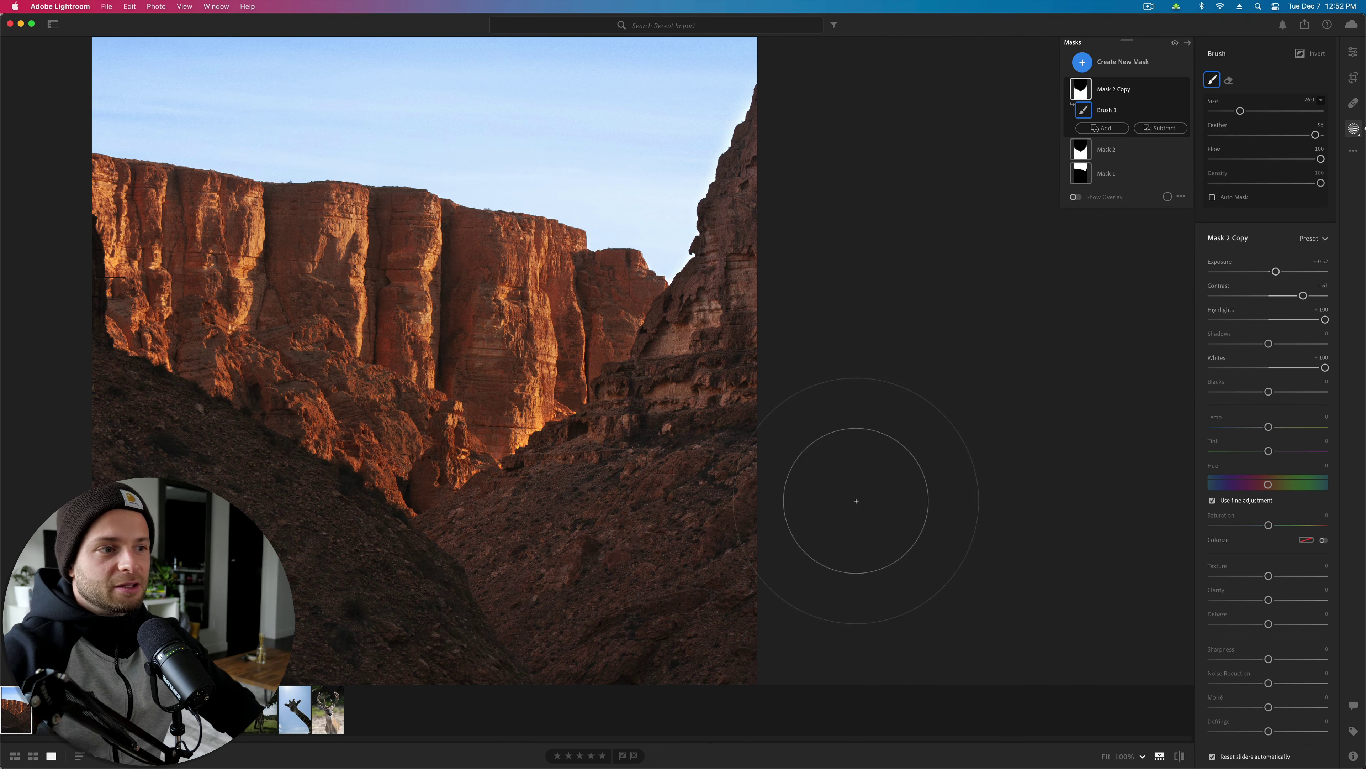
left_click_drag(1269, 426, 1291, 430)
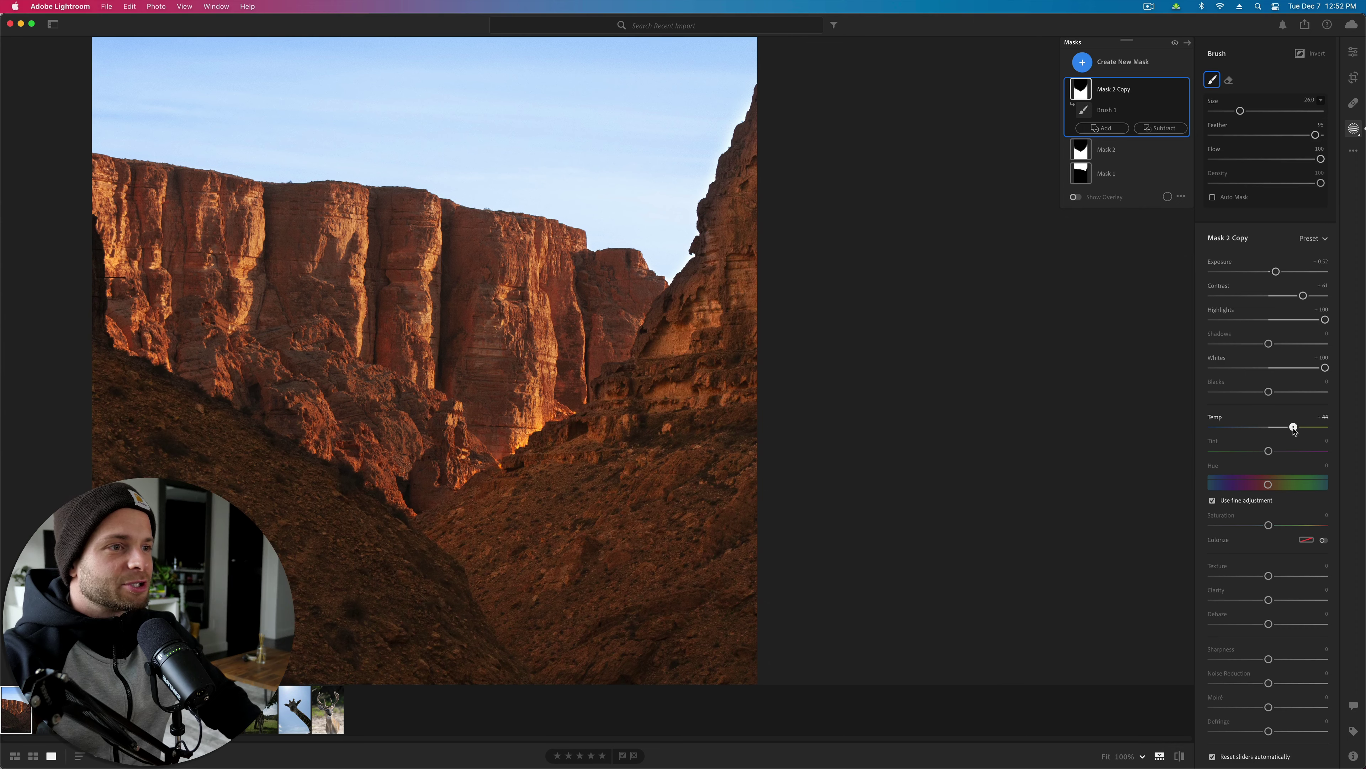
left_click_drag(1269, 450, 1287, 433)
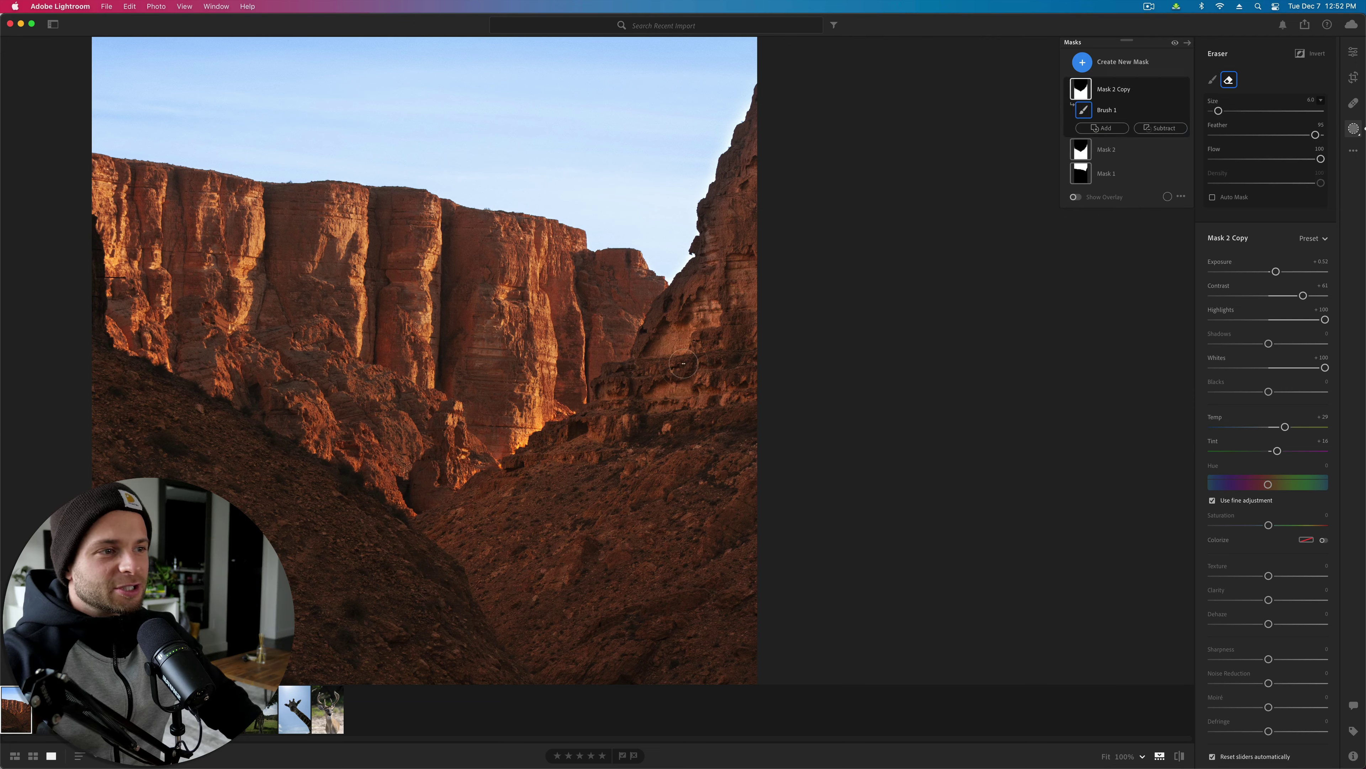
Step: Reduce the mask brush to about size 5 with a feather of about 45, and deselect the mask
key("shift+bracketleft")
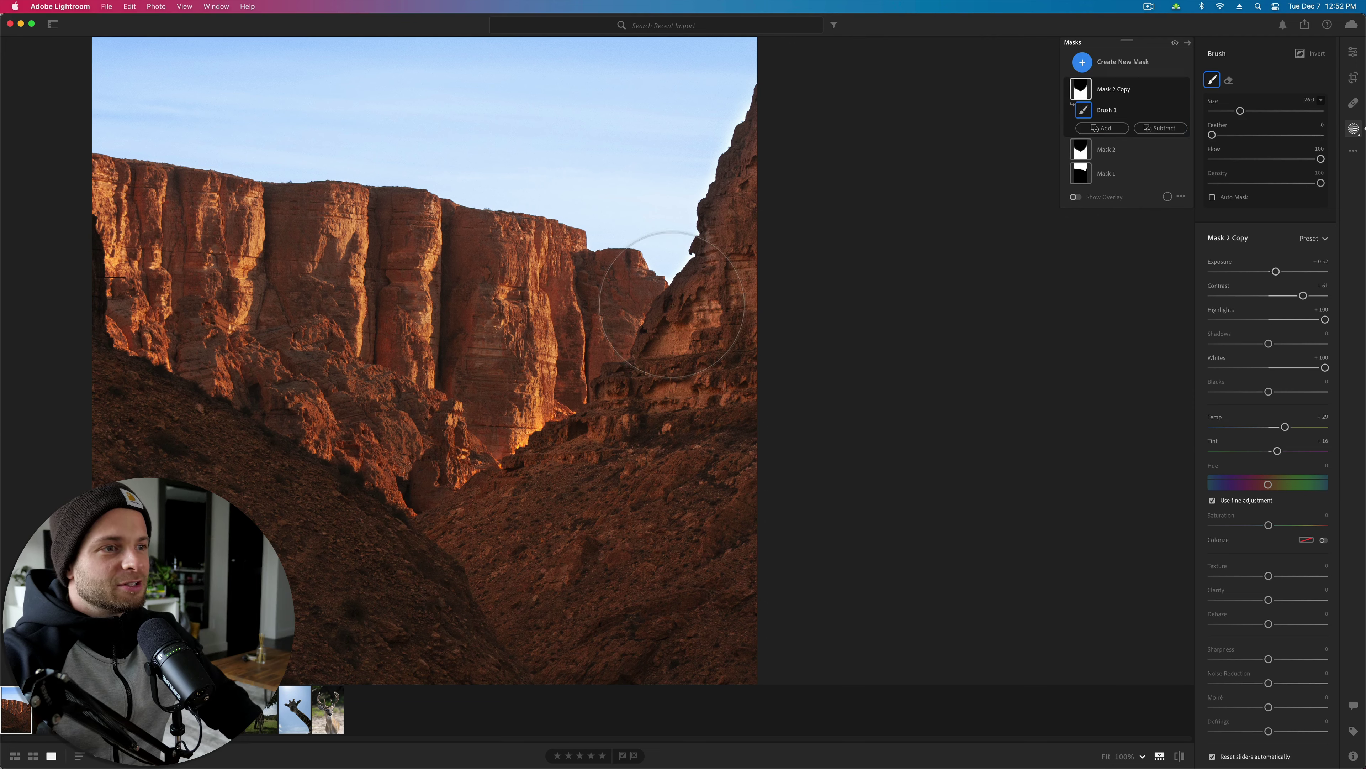
key("bracketleft")
key("bracketleft")
key("bracketleft")
key("bracketleft")
key("bracketleft")
key("bracketleft")
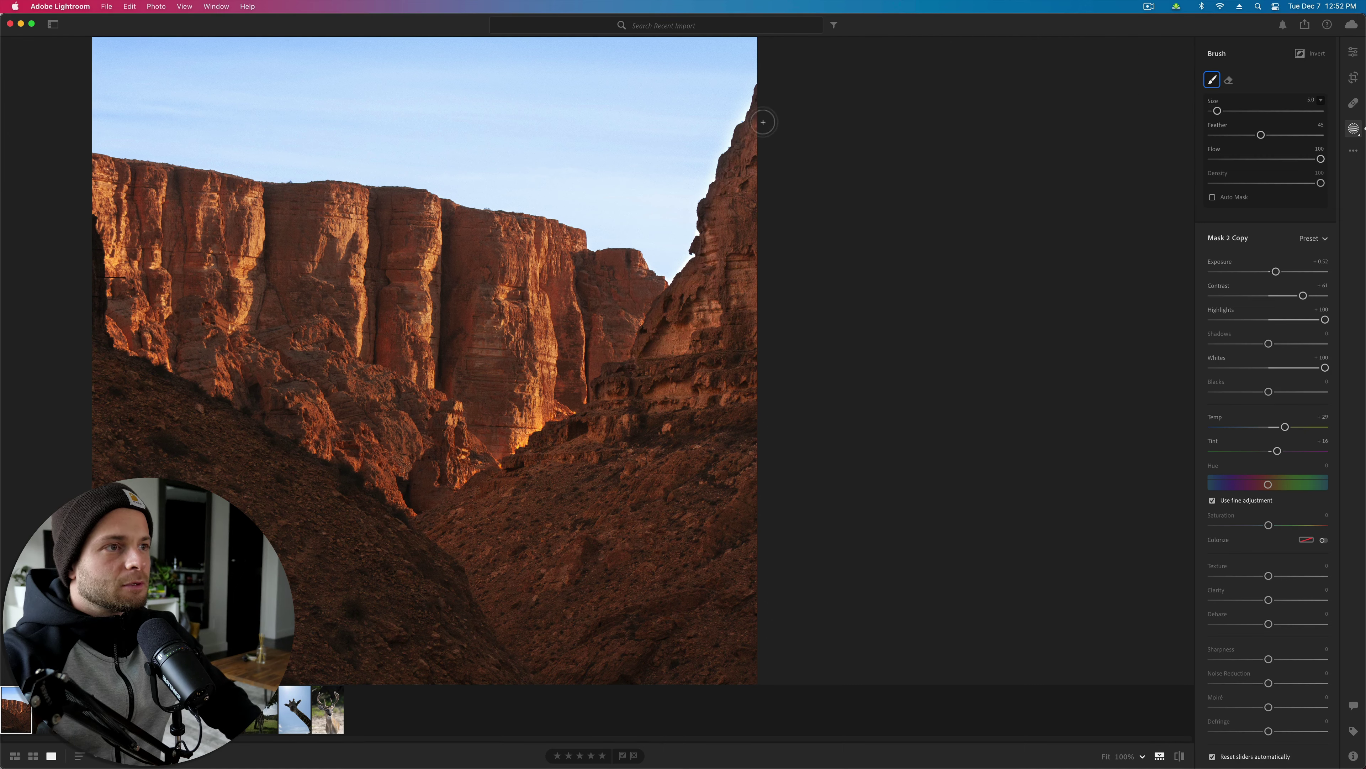
key("z")
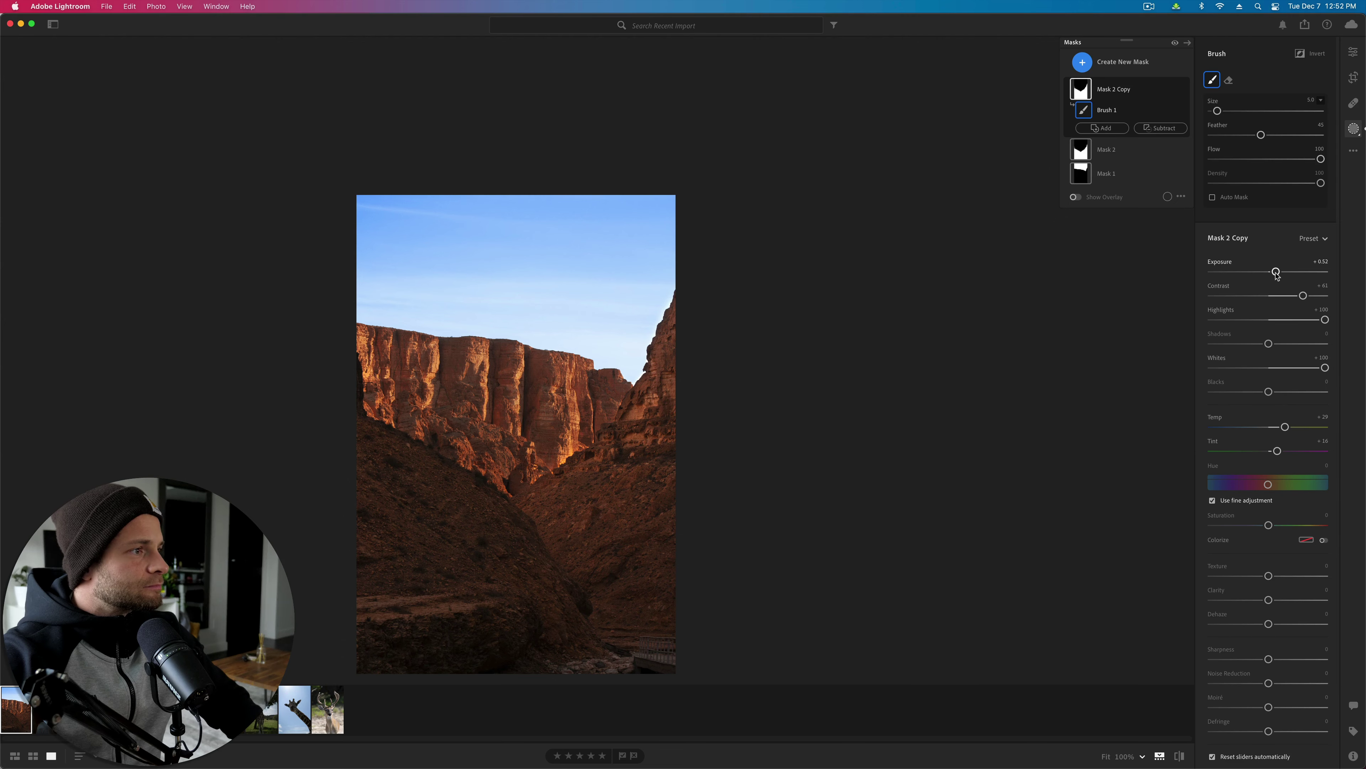
key("super+z")
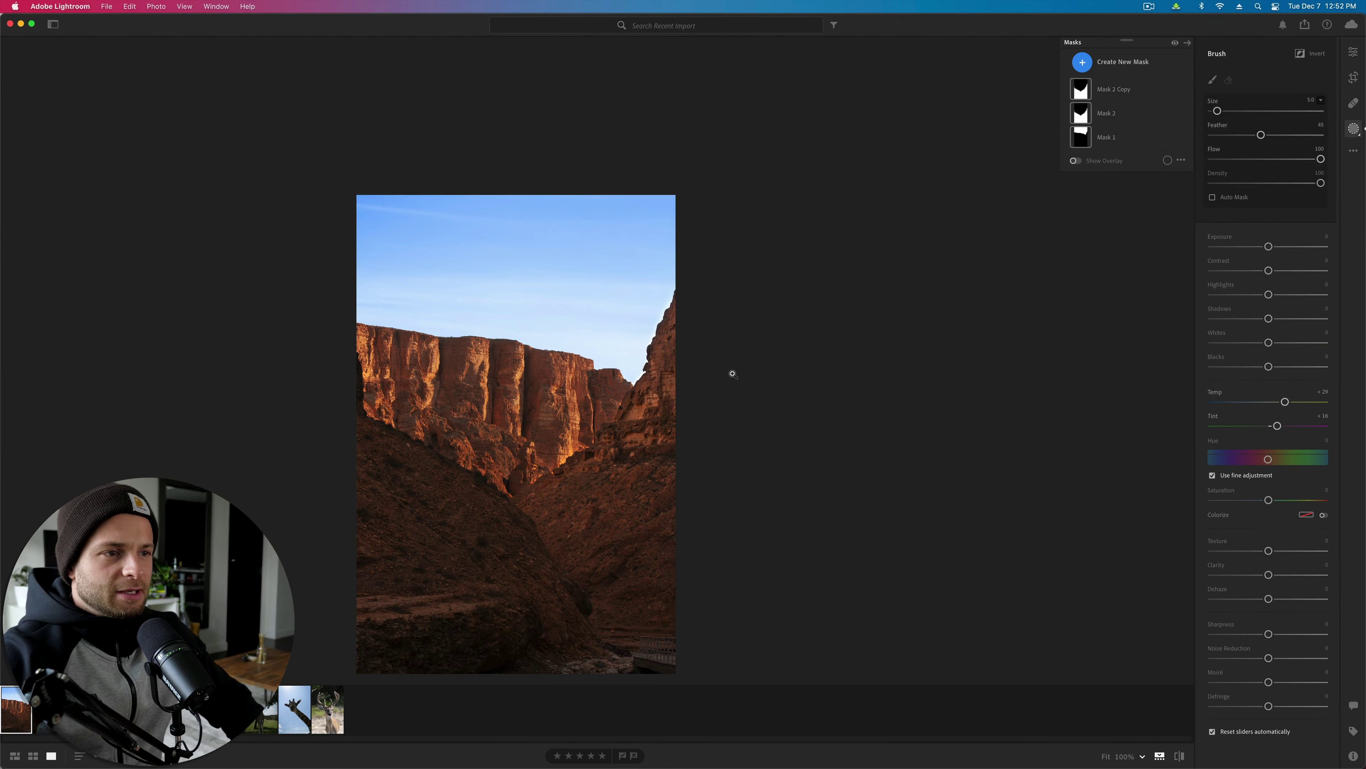
Step: Remove the bridge from the photo's lower-right corner with the Healing Brush at size 48, adjusting where the source patch sits
scroll(733, 375, "up", 5)
scroll(733, 376, "up", 3)
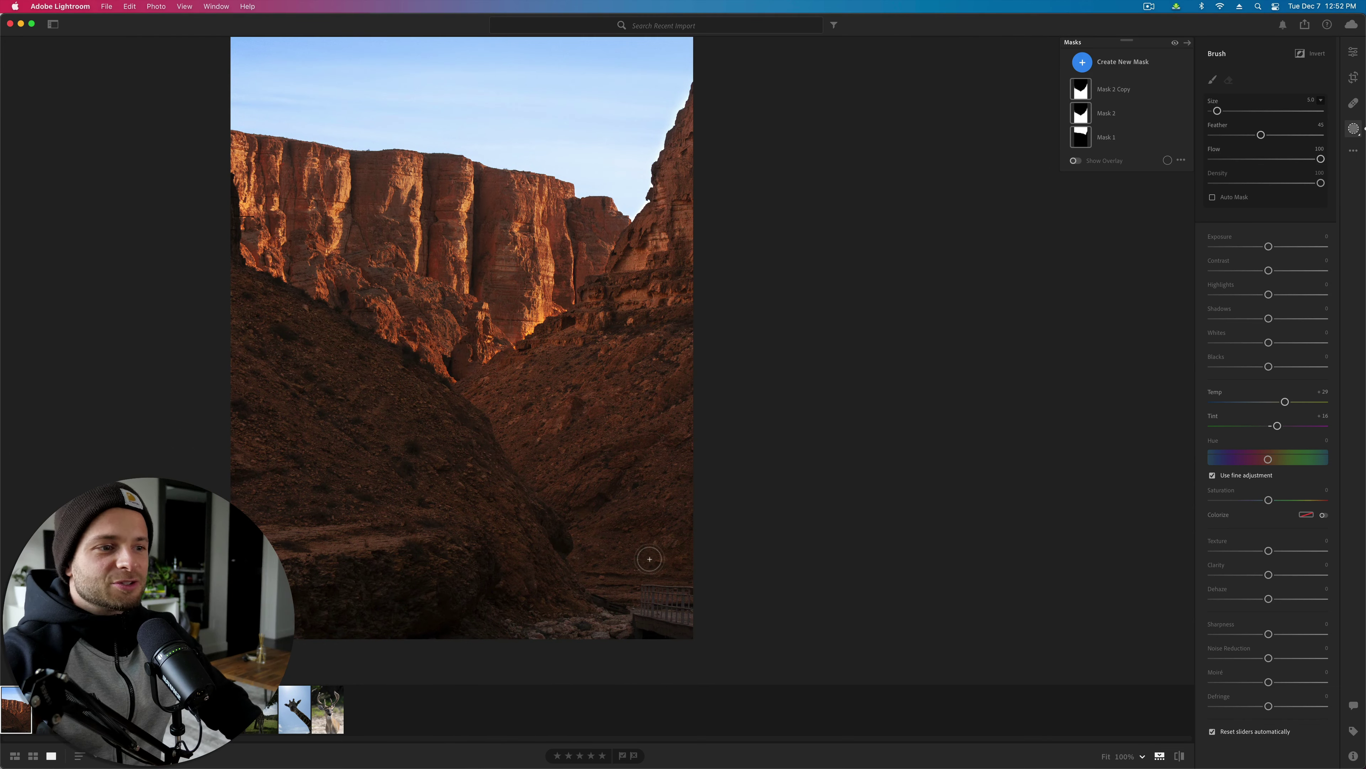
left_click(1354, 103)
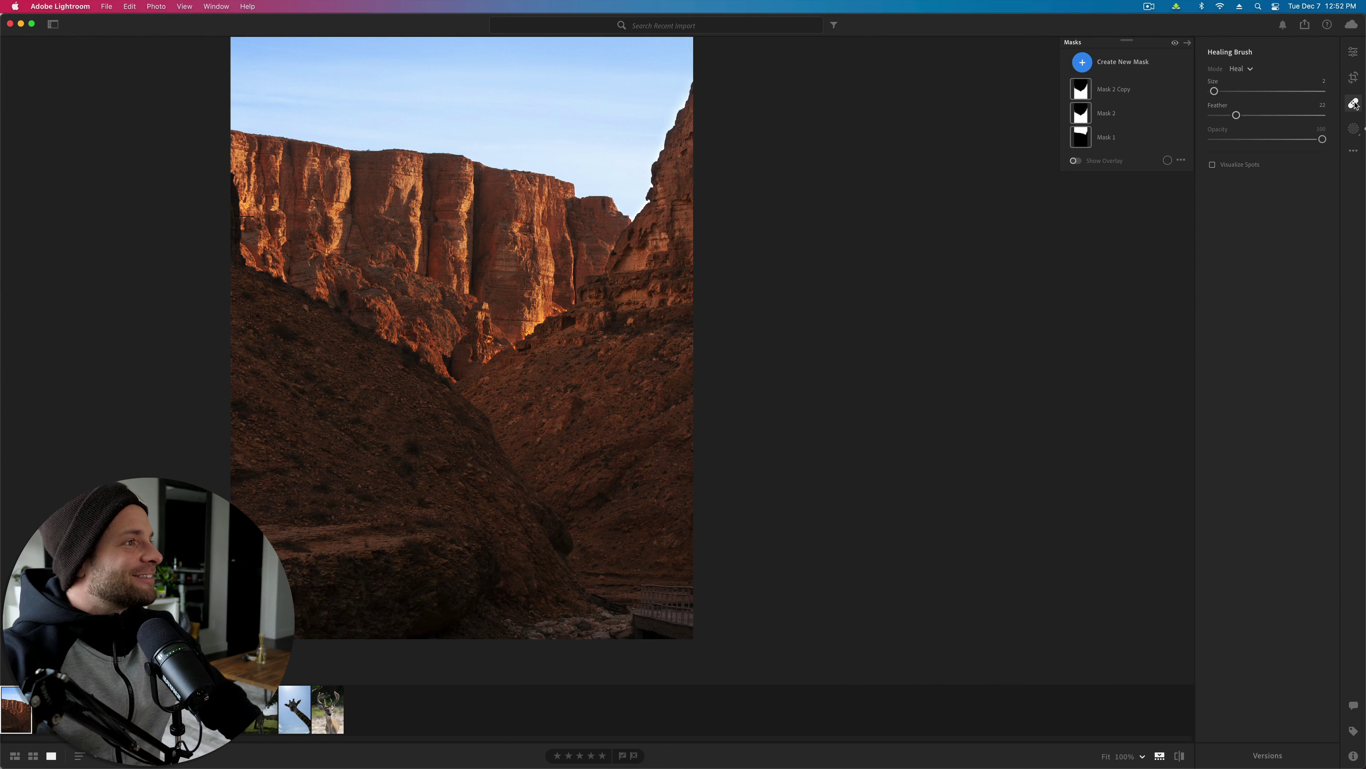
key("bracketright")
key("bracketright")
key("bracketright")
key("bracketright")
key("bracketright")
key("bracketright")
key("bracketright")
key("bracketright")
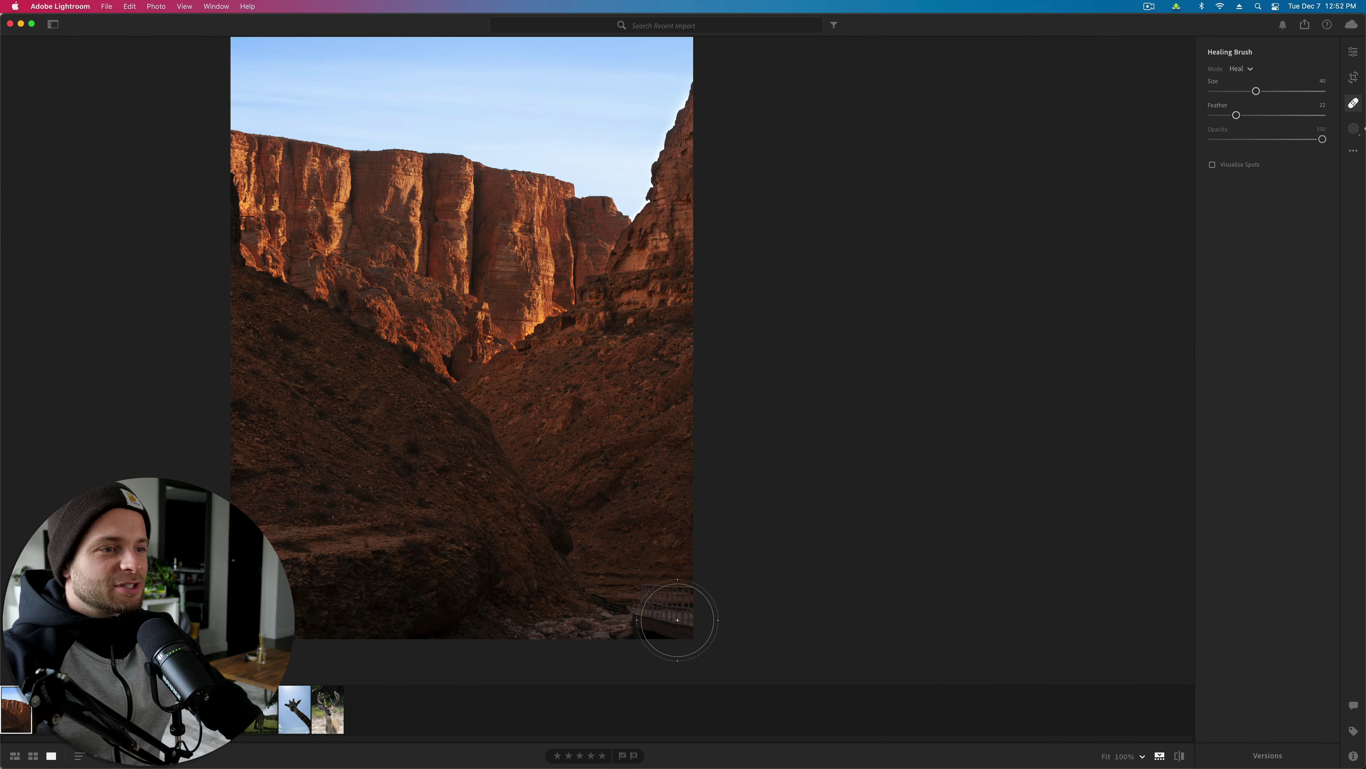
key("bracketright")
key("bracketright")
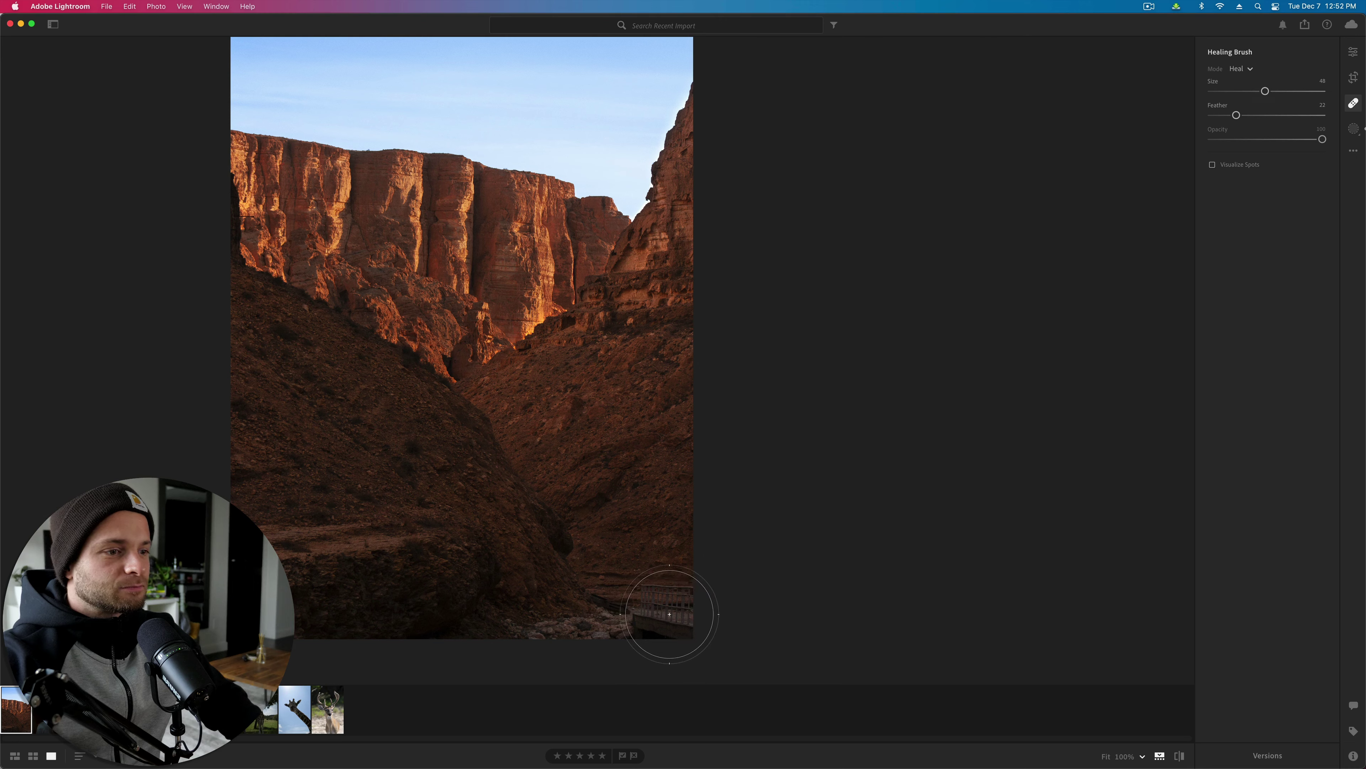
left_click(668, 613)
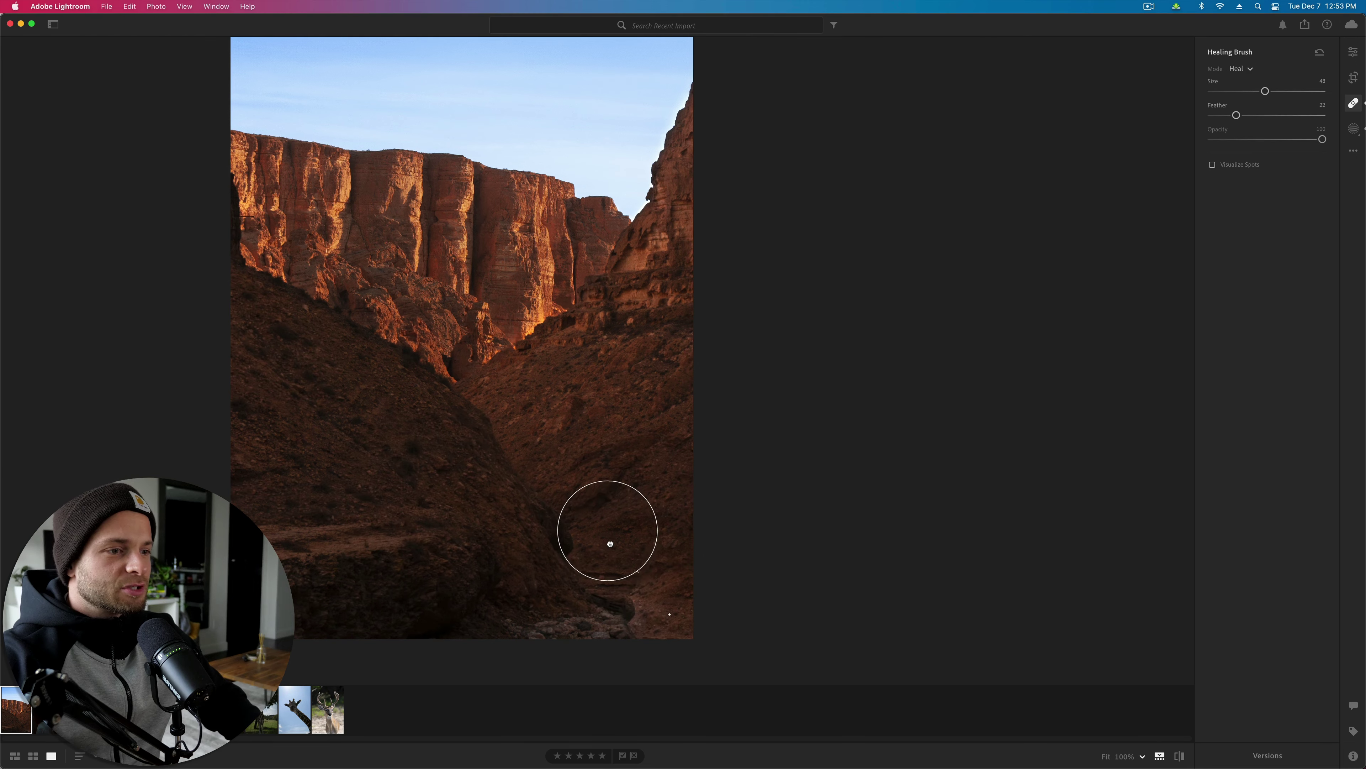
left_click_drag(610, 542, 610, 534)
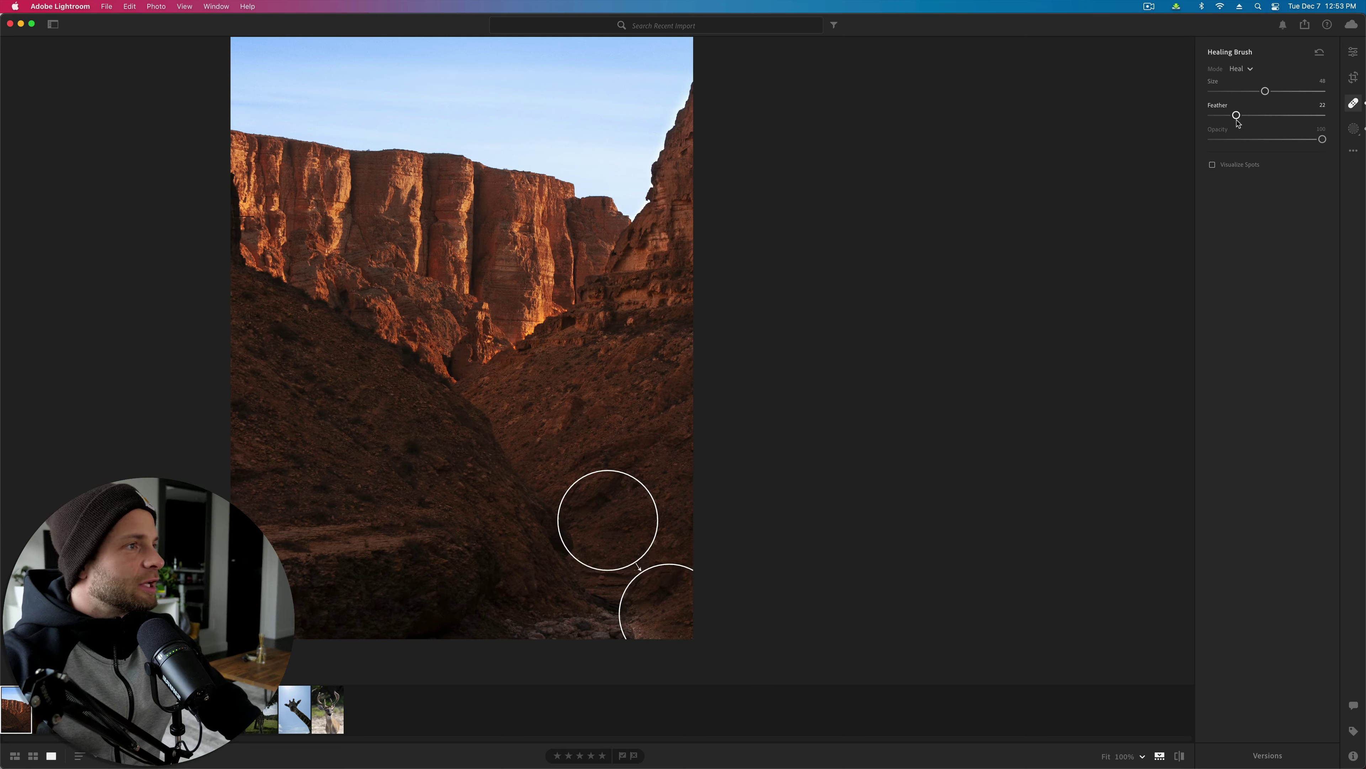
Step: Set the healed spot's feather to 100, leave healing and compare the photo with its original
left_click_drag(1238, 116, 1298, 122)
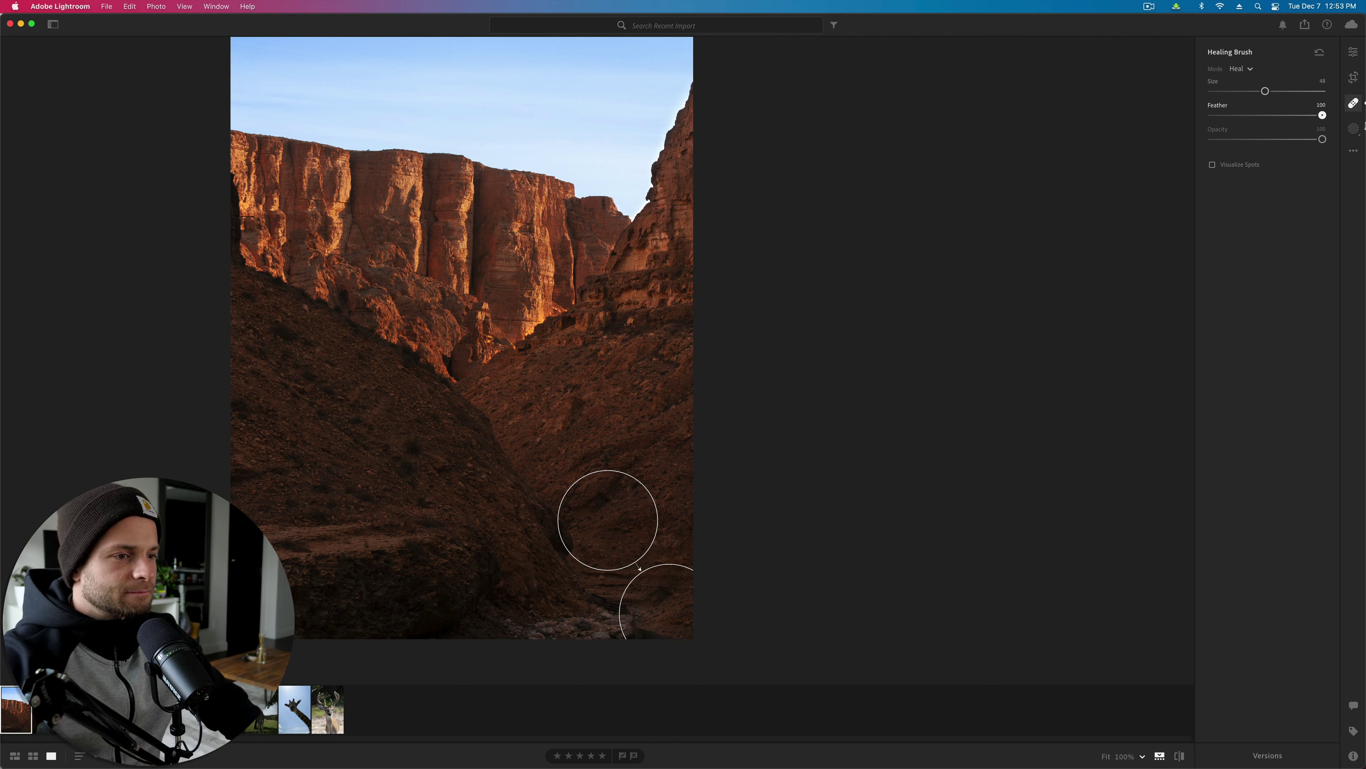
left_click(1354, 103)
key("backslash")
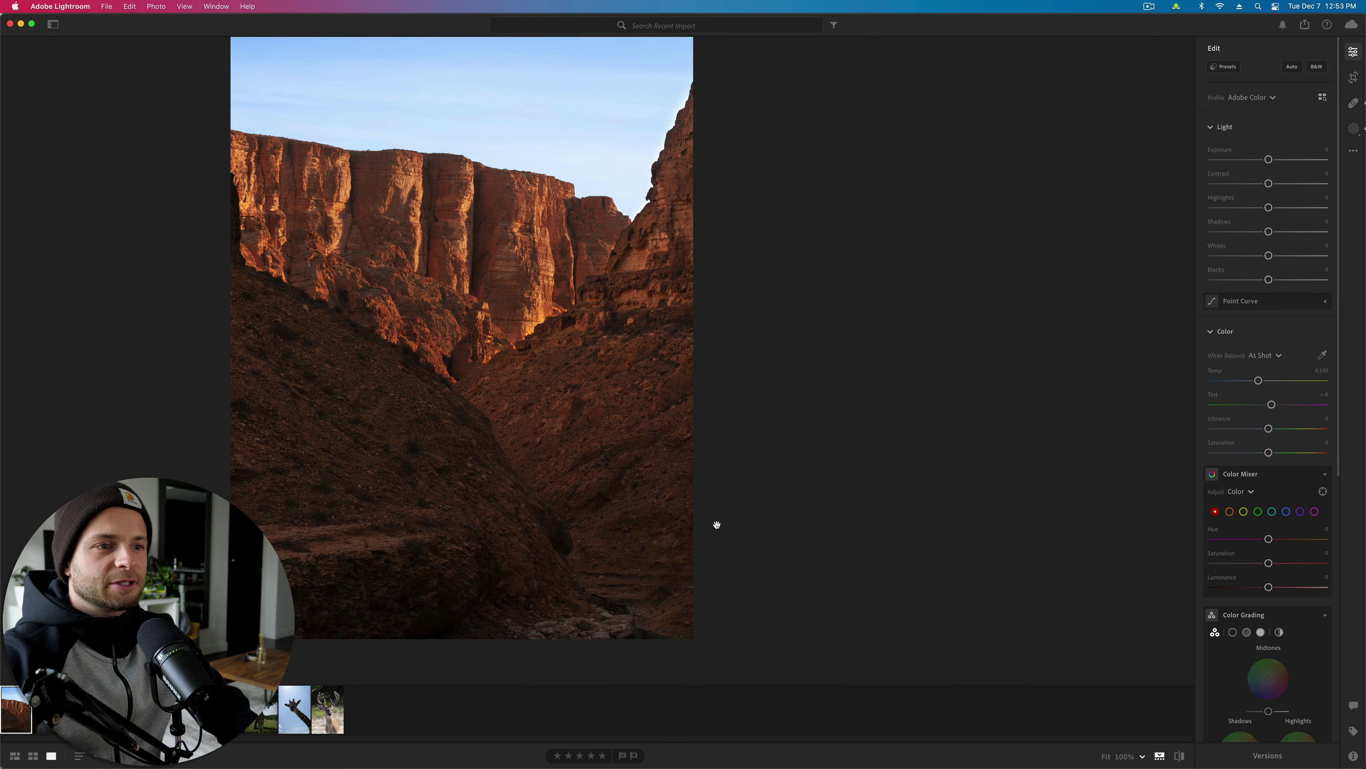
key("super+z")
key("backslash")
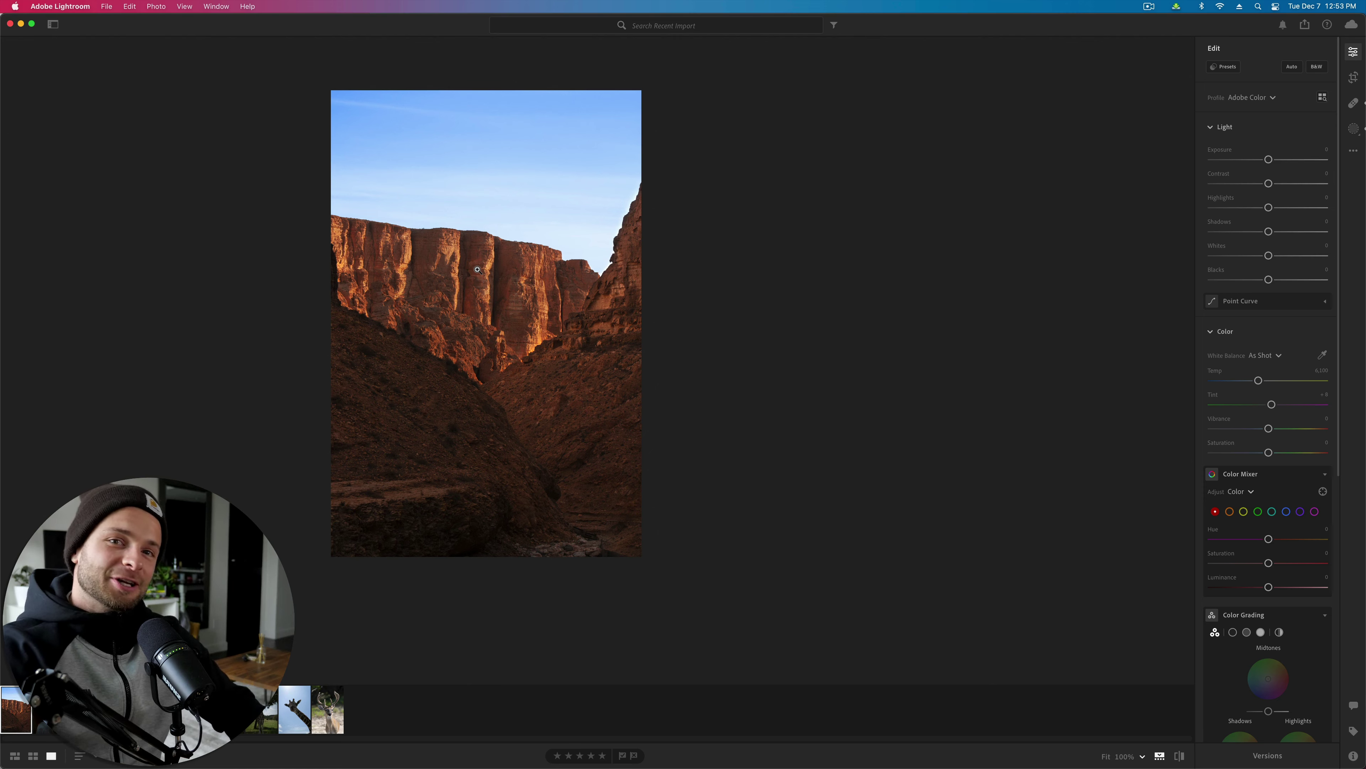
Step: Open the backlit portrait and set Contrast to -100, Highlights to about -88 and Shadows to about +72, resetting Whites to 0
left_click(45, 710)
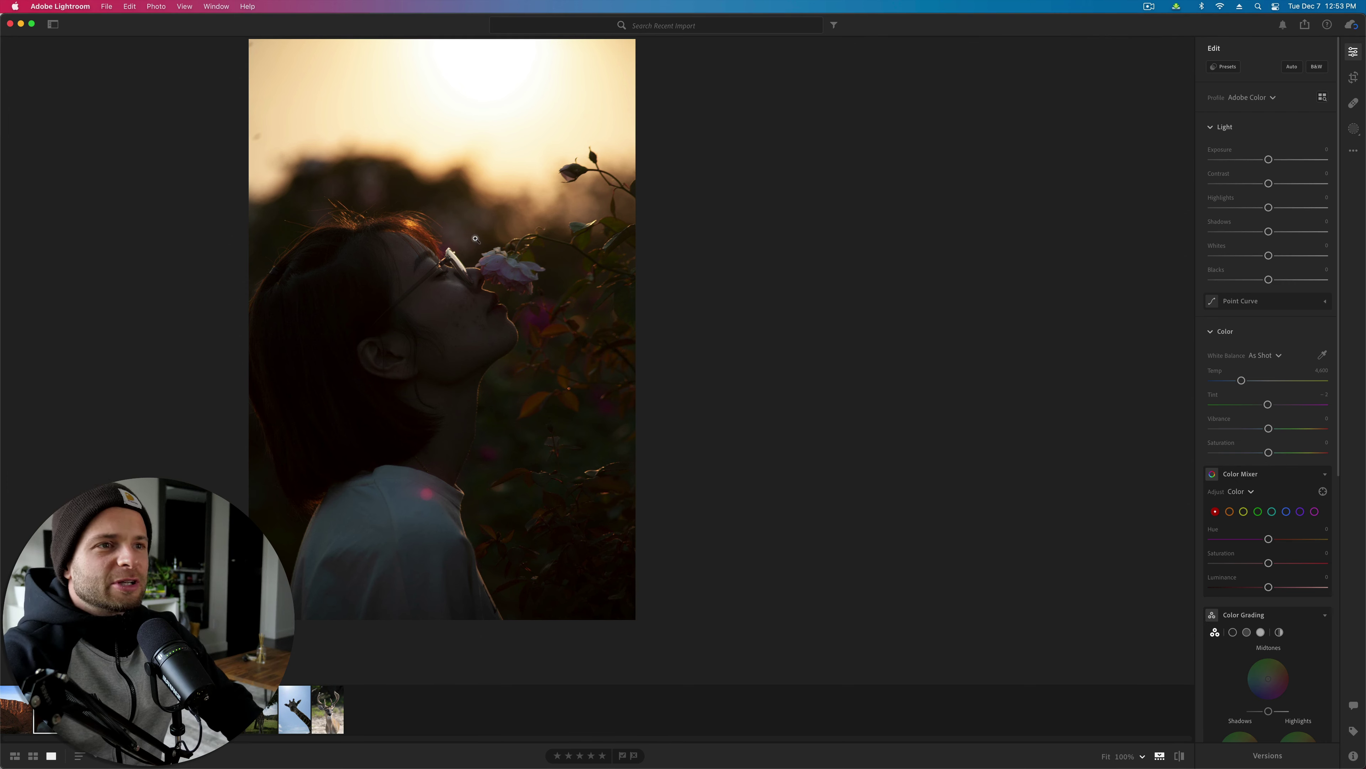
left_click(1222, 184)
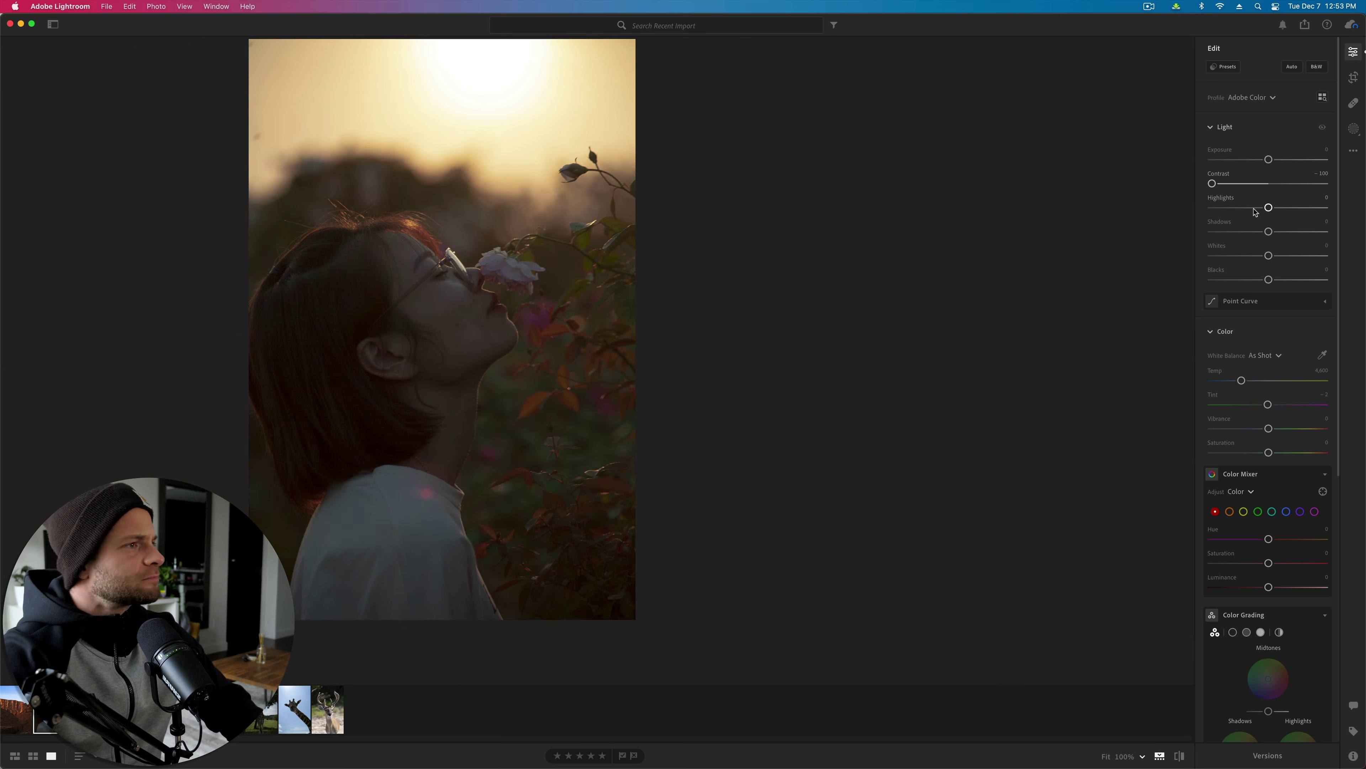
left_click_drag(1254, 211, 1219, 208)
left_click_drag(1283, 239, 1313, 243)
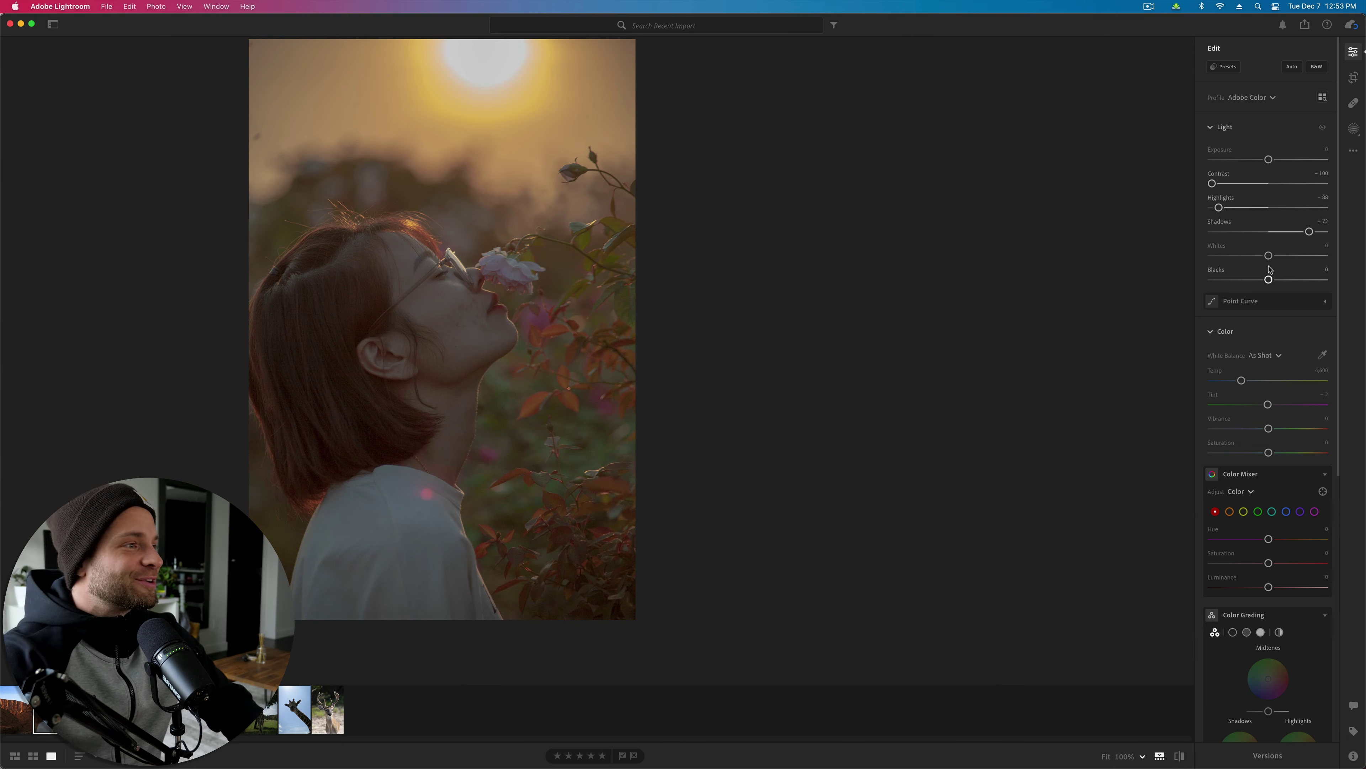
left_click_drag(1269, 255, 1286, 255)
double_click(1279, 255)
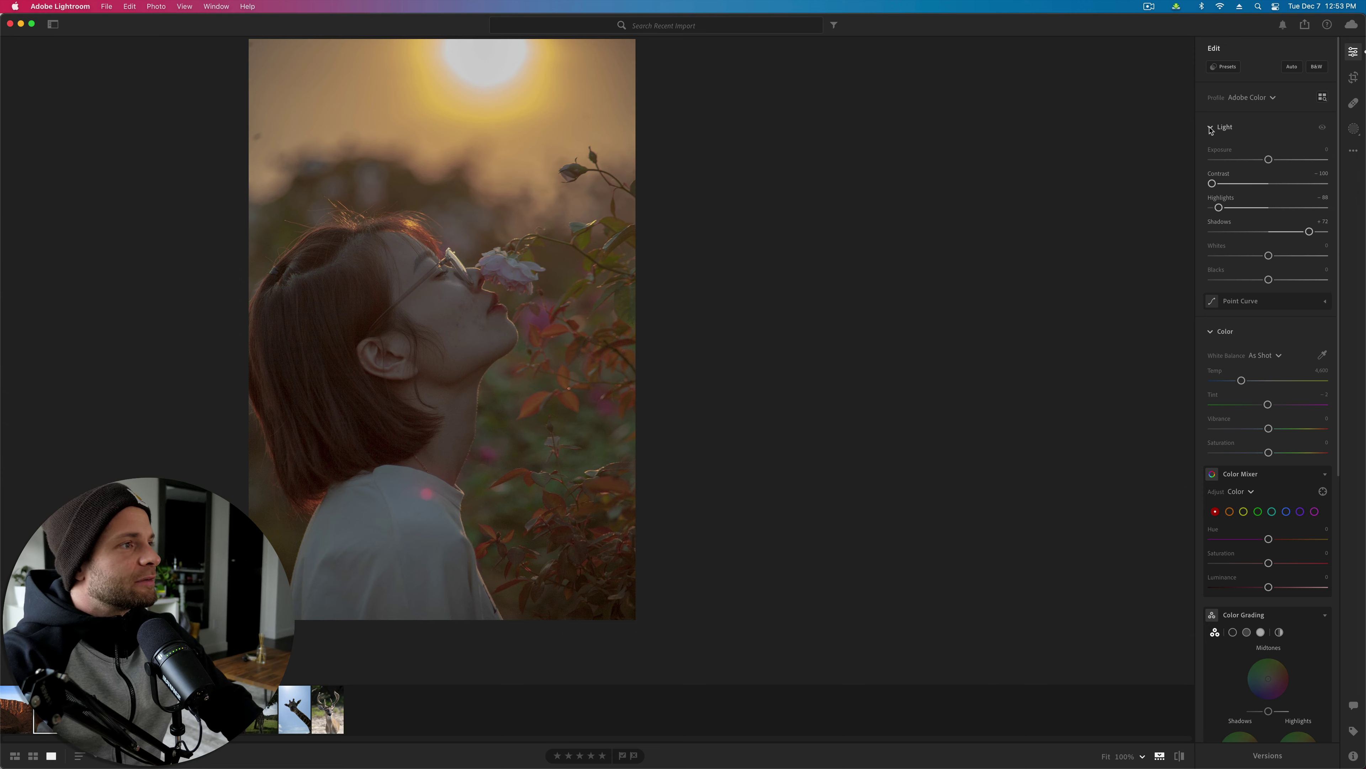
Step: Compare the adjusted portrait with its original
key("backslash")
key("backslash")
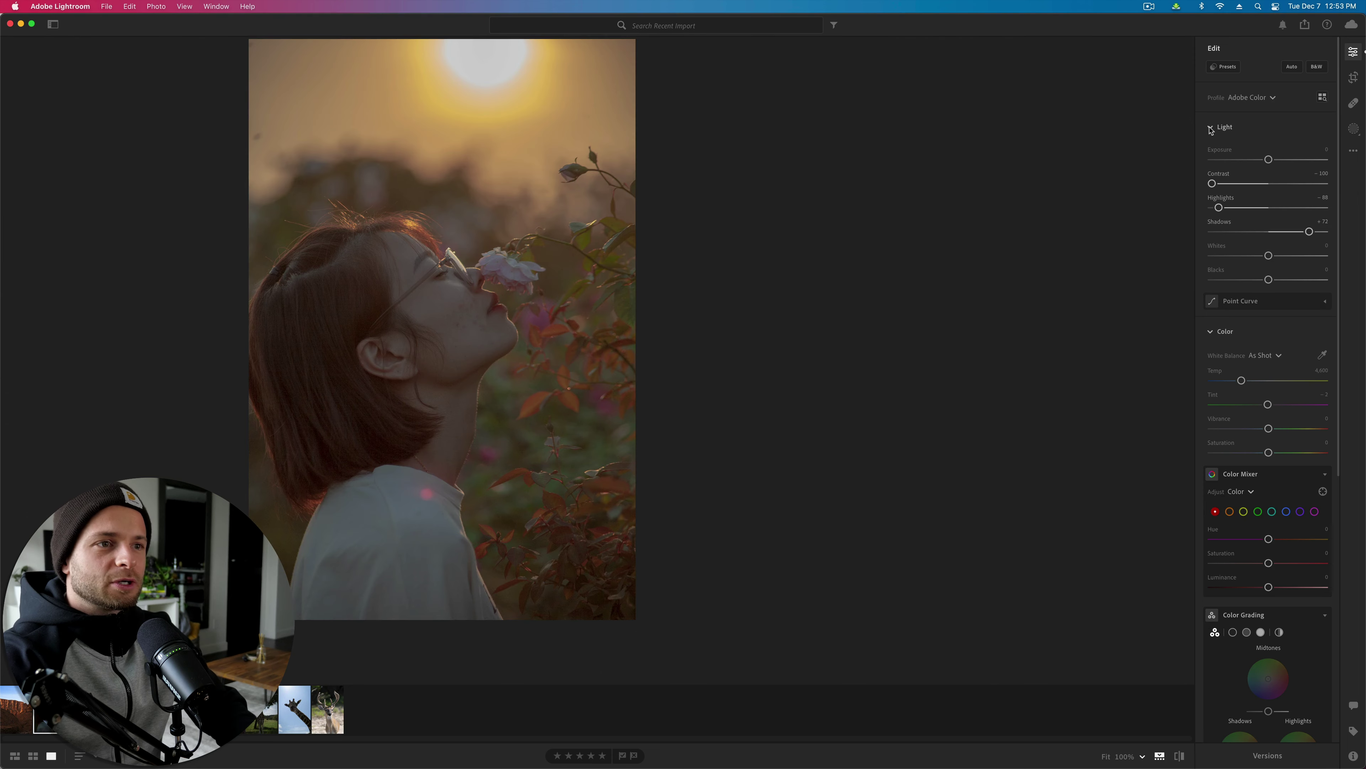
key("backslash")
key("backslash")
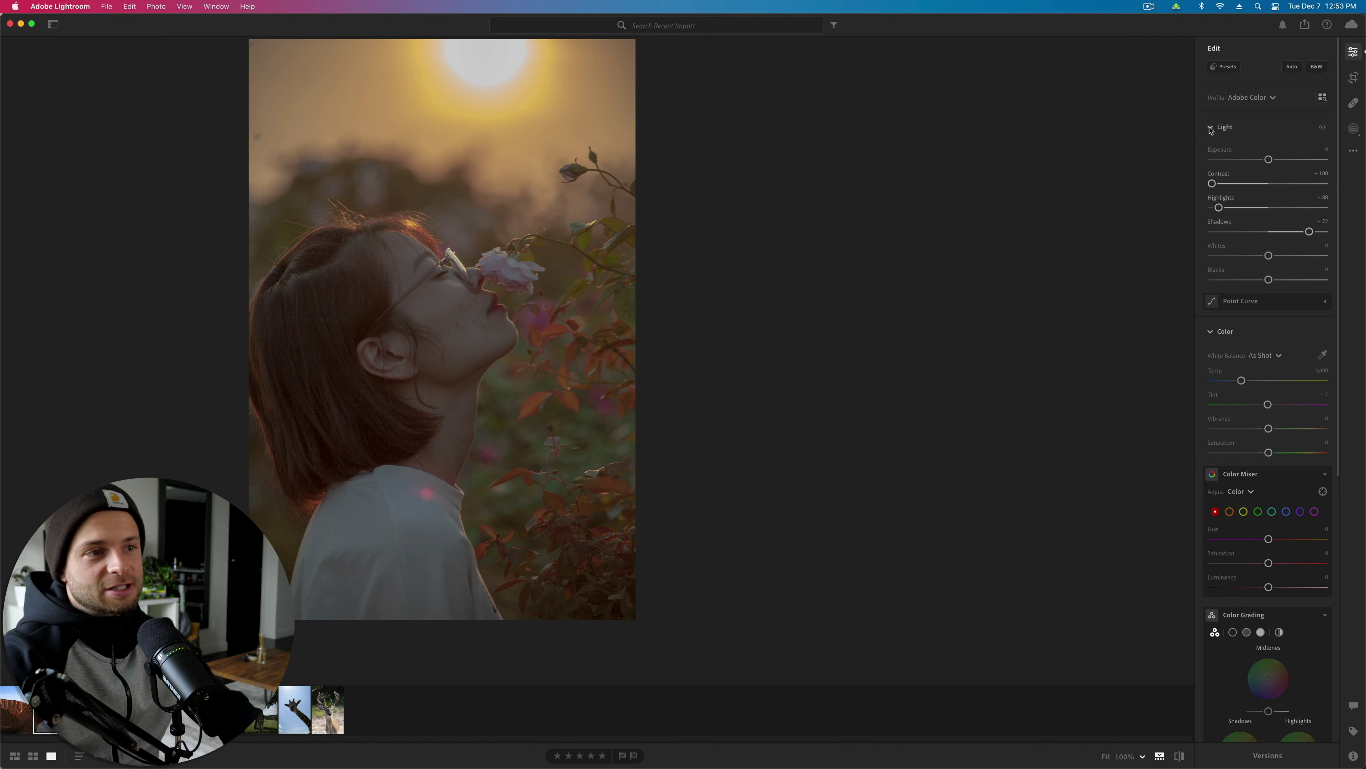
Step: Set the portrait's Blacks to about -33 and inspect the face up close
mouse_move(1270, 280)
left_mouse_down()
mouse_move(1239, 281)
mouse_move(1252, 286)
left_mouse_up()
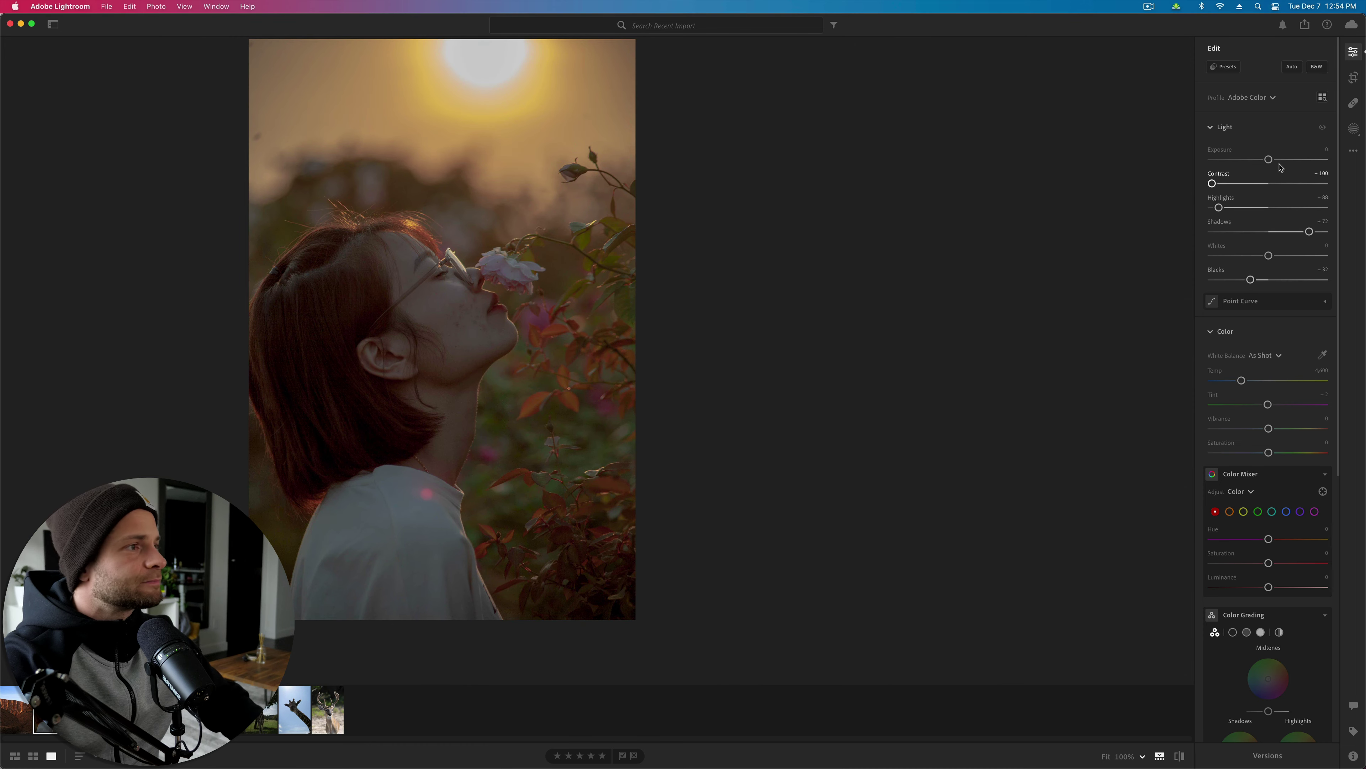
left_click(370, 315)
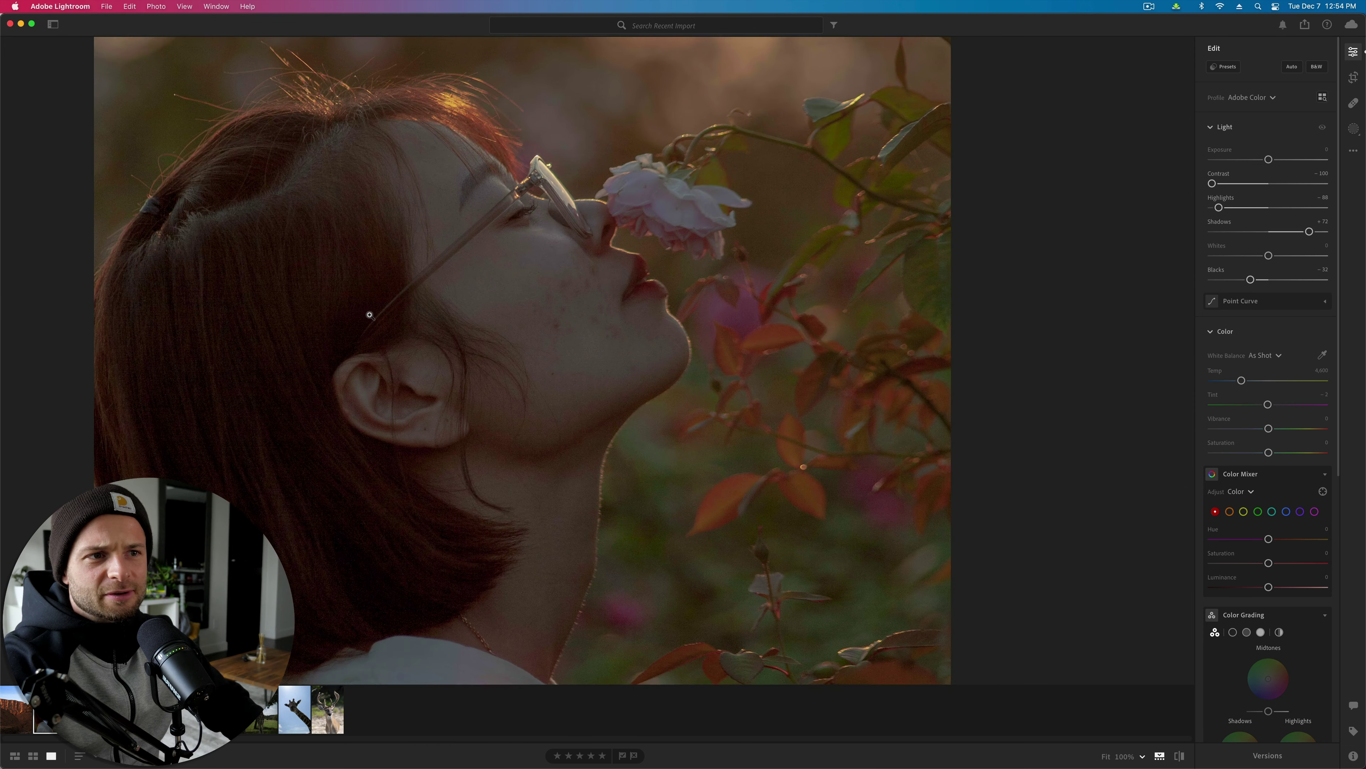
left_click(232, 359)
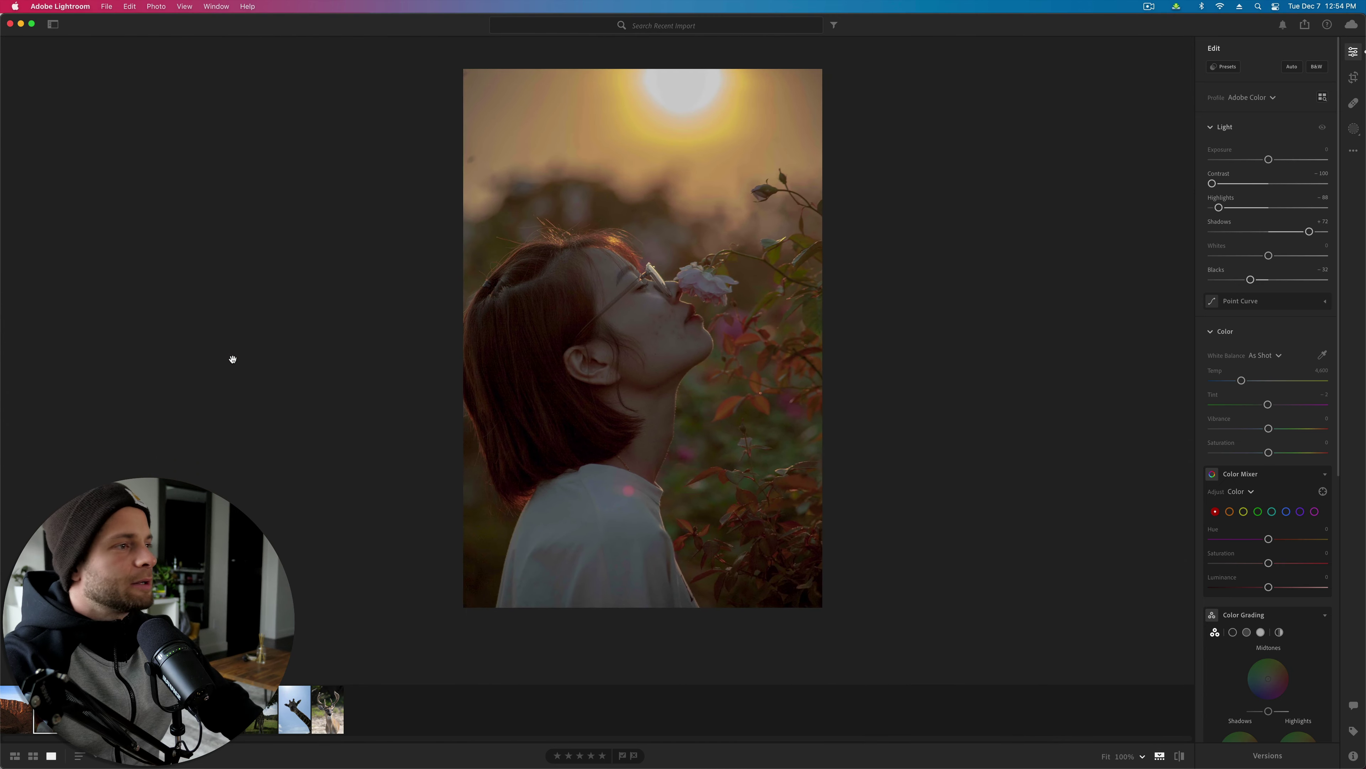
Step: Shape the portrait's point curve into a gentle S with midtone and highlight points and a shadow point at about 22.7 / 13.7
left_click(1310, 302)
left_click_drag(1268, 394, 1269, 397)
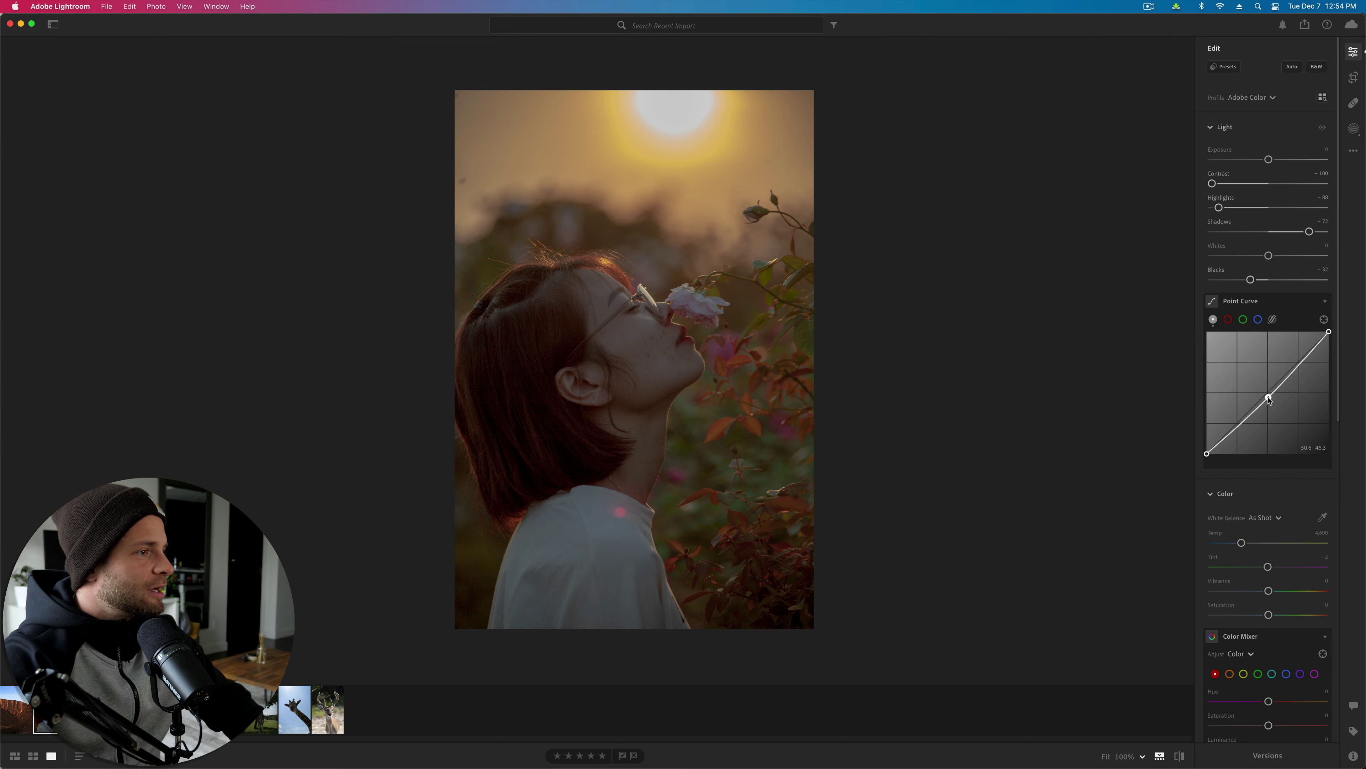
left_click(1294, 362)
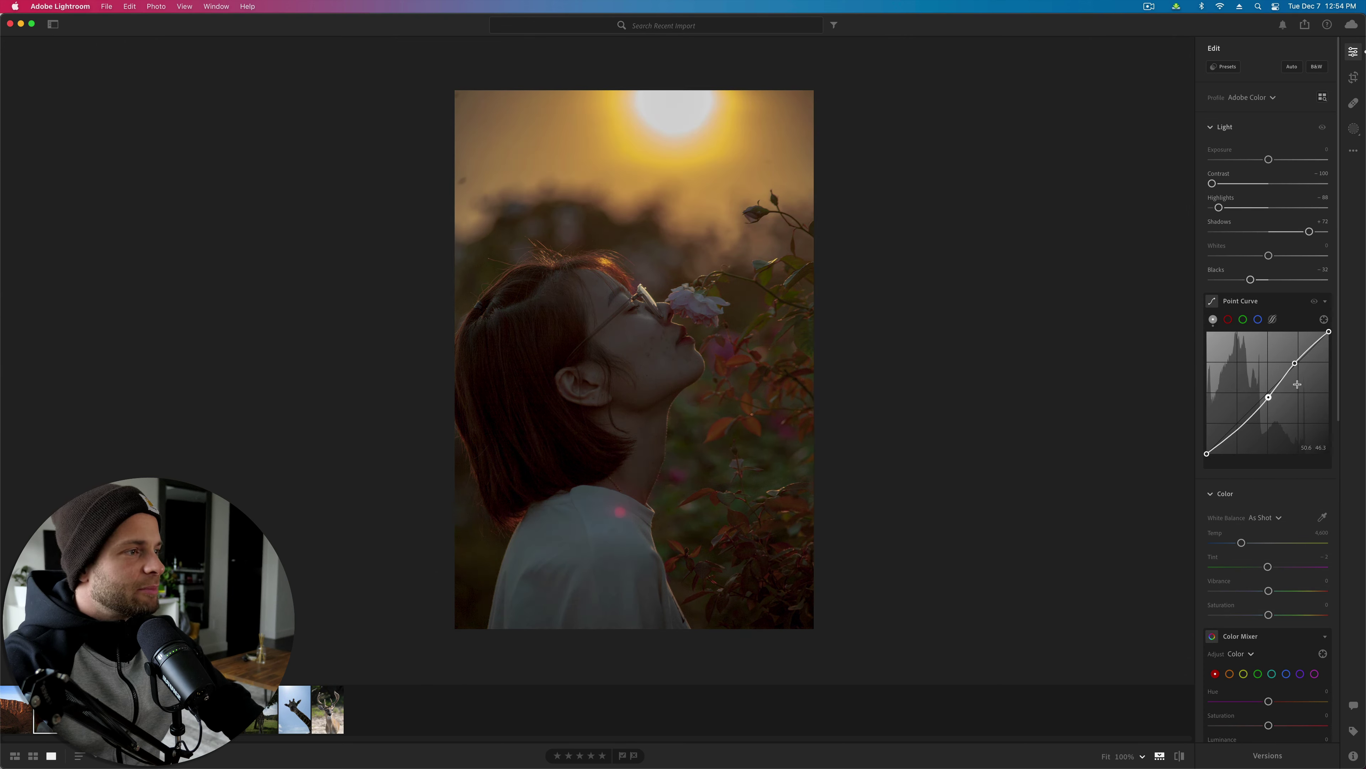
left_click_drag(1295, 364, 1235, 437)
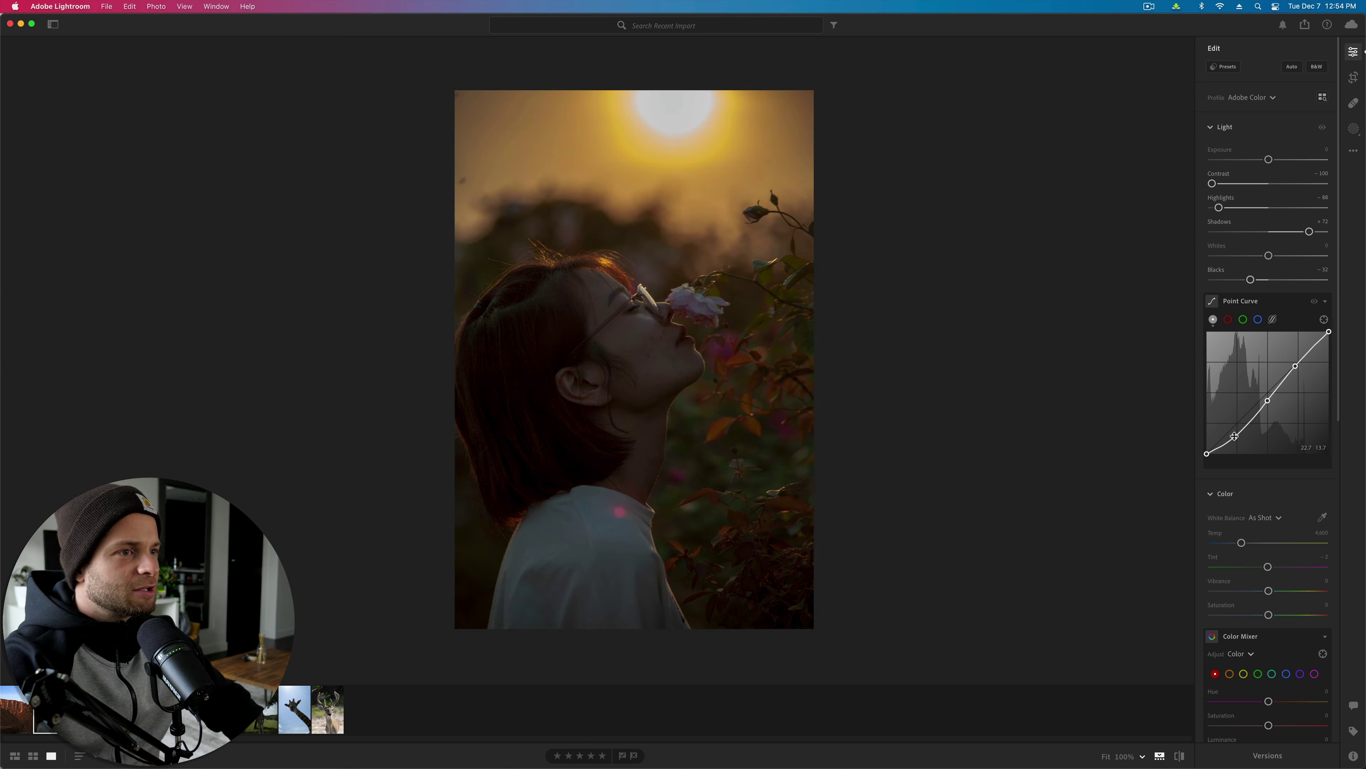
Step: Lower the white endpoint of the point curve to flatten and fade the brightest highlights around the sun
mouse_move(1330, 334)
left_mouse_down()
mouse_move(1332, 363)
mouse_move(1329, 337)
left_mouse_up()
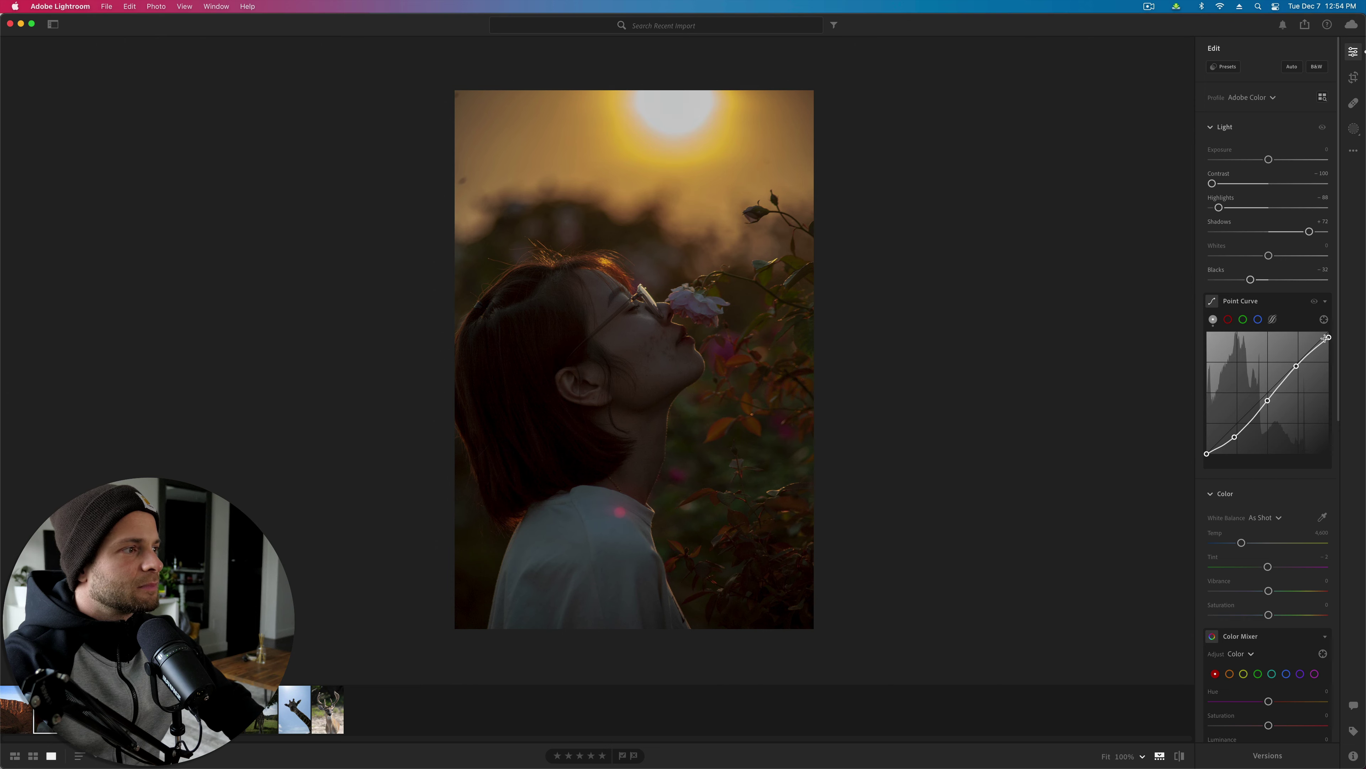
left_click_drag(1329, 337, 1360, 354)
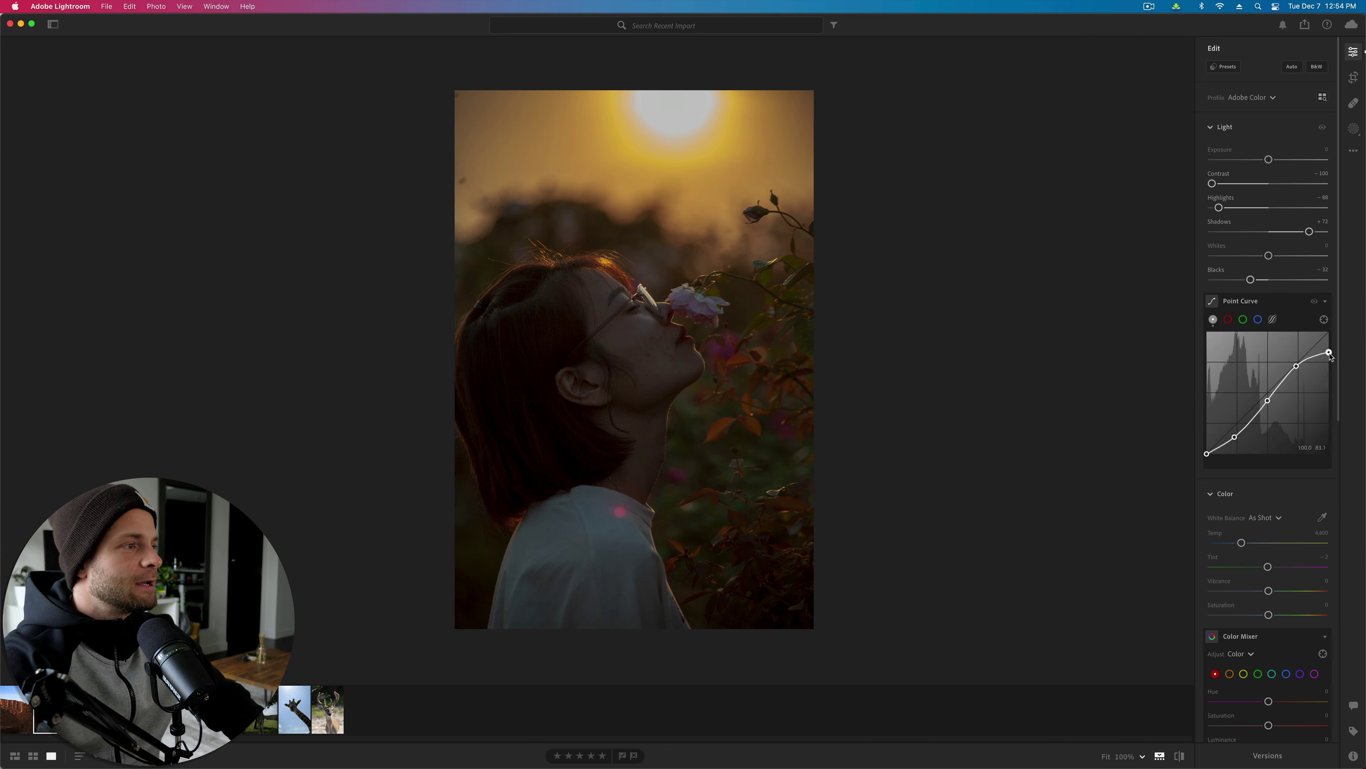
left_click_drag(1330, 355, 1365, 260)
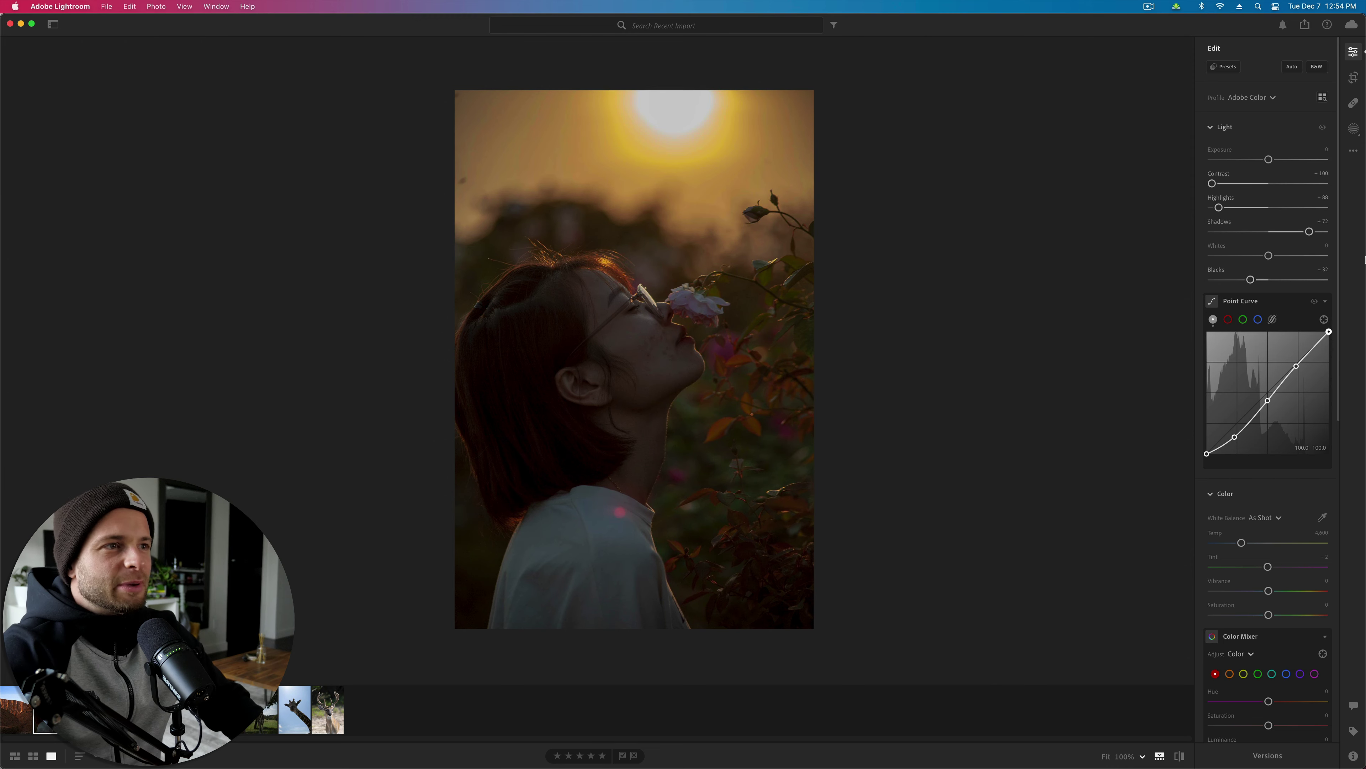
left_click_drag(1329, 332, 1336, 364)
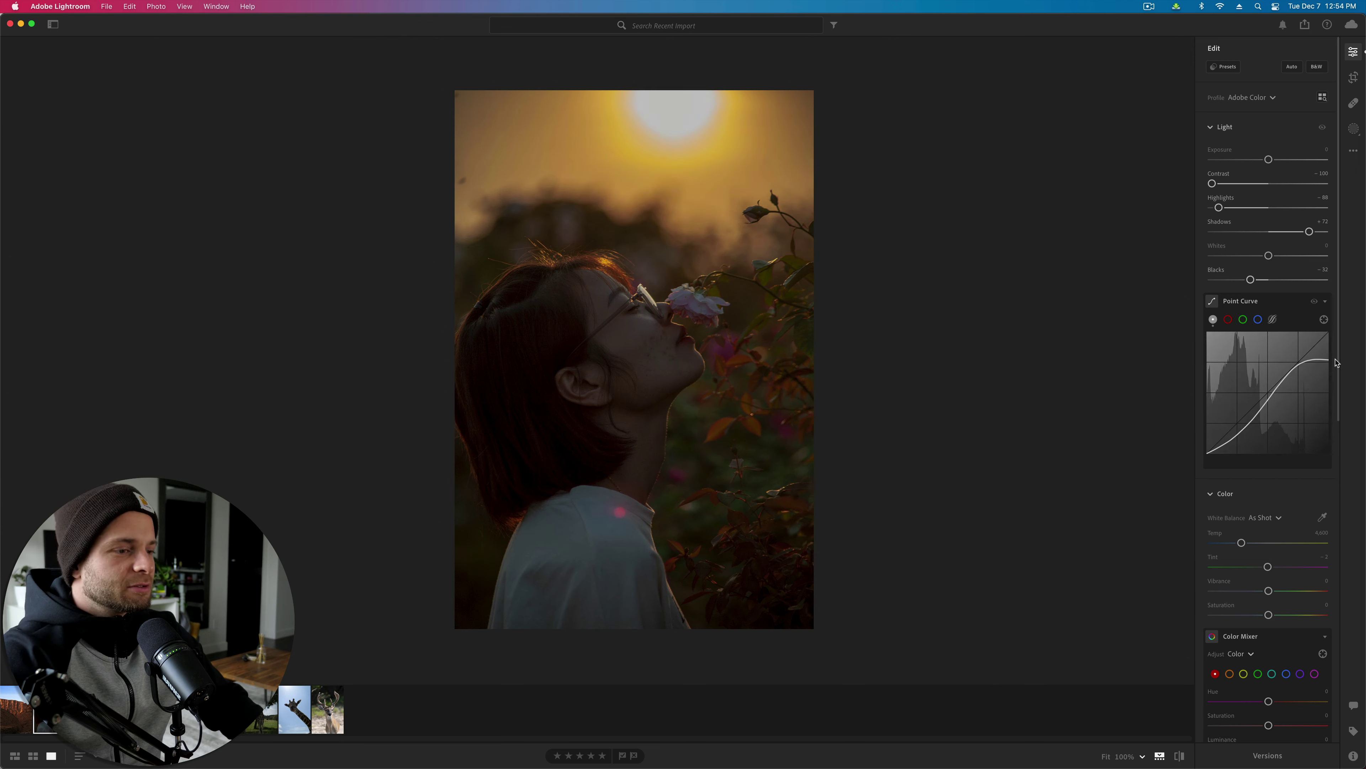
Step: Set Exposure to about +0.63, Contrast to about -43 and Highlights to about -69, comparing the portrait with its original
left_click_drag(1269, 160, 1278, 160)
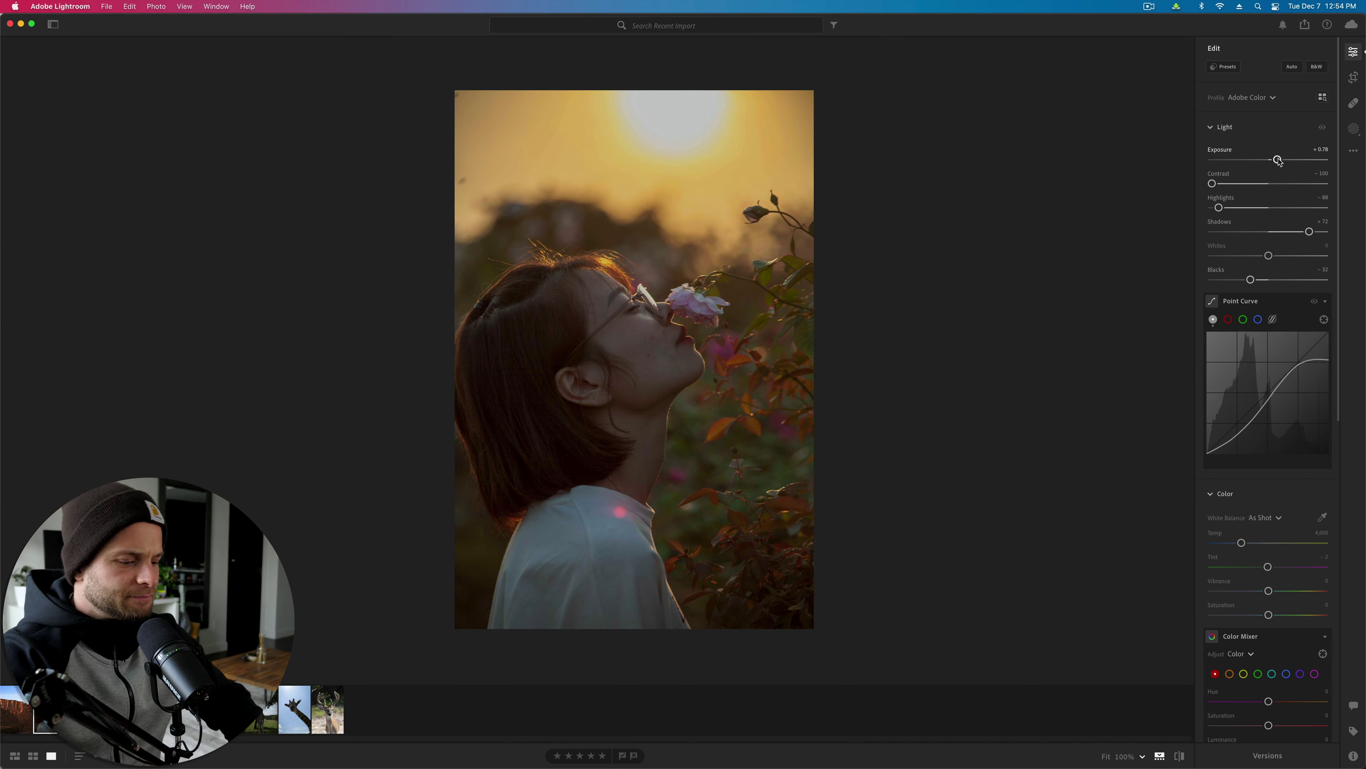
key("backslash")
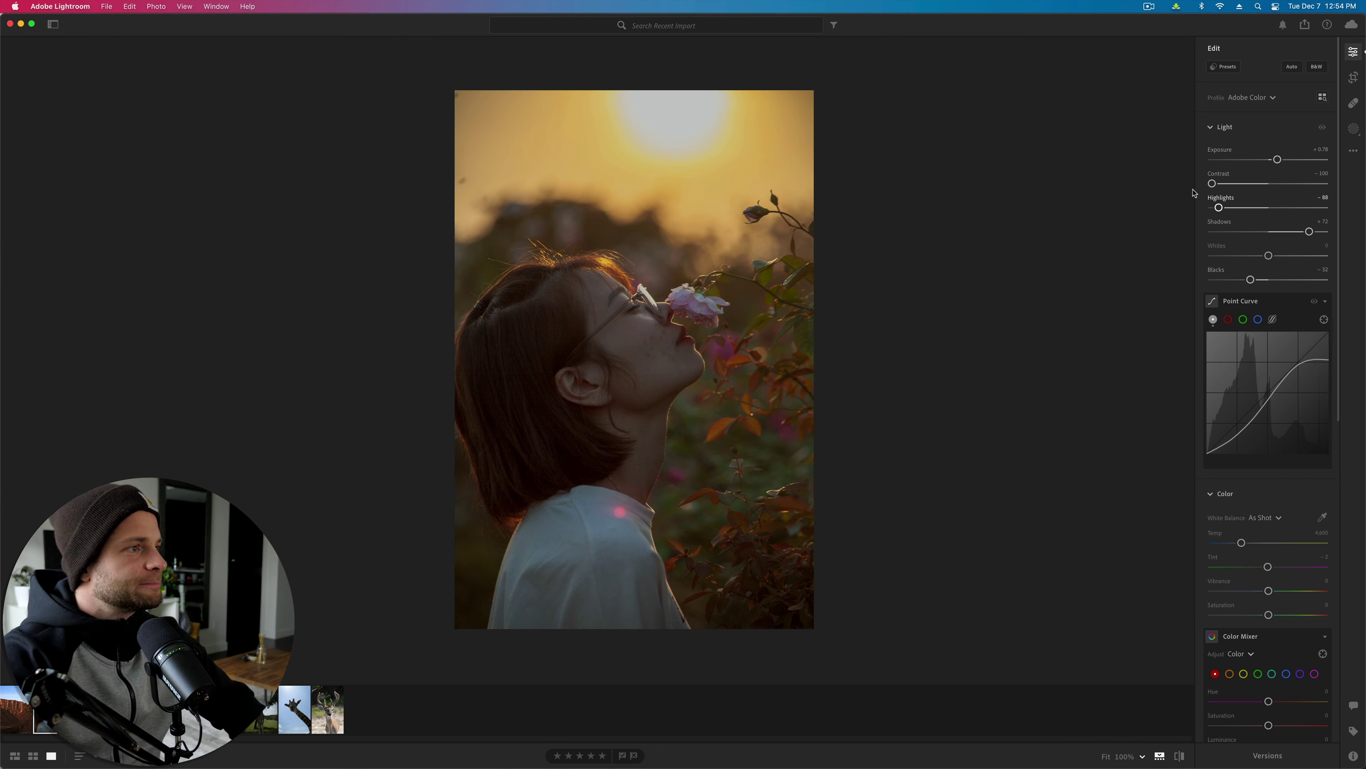
left_click_drag(1213, 184, 1236, 210)
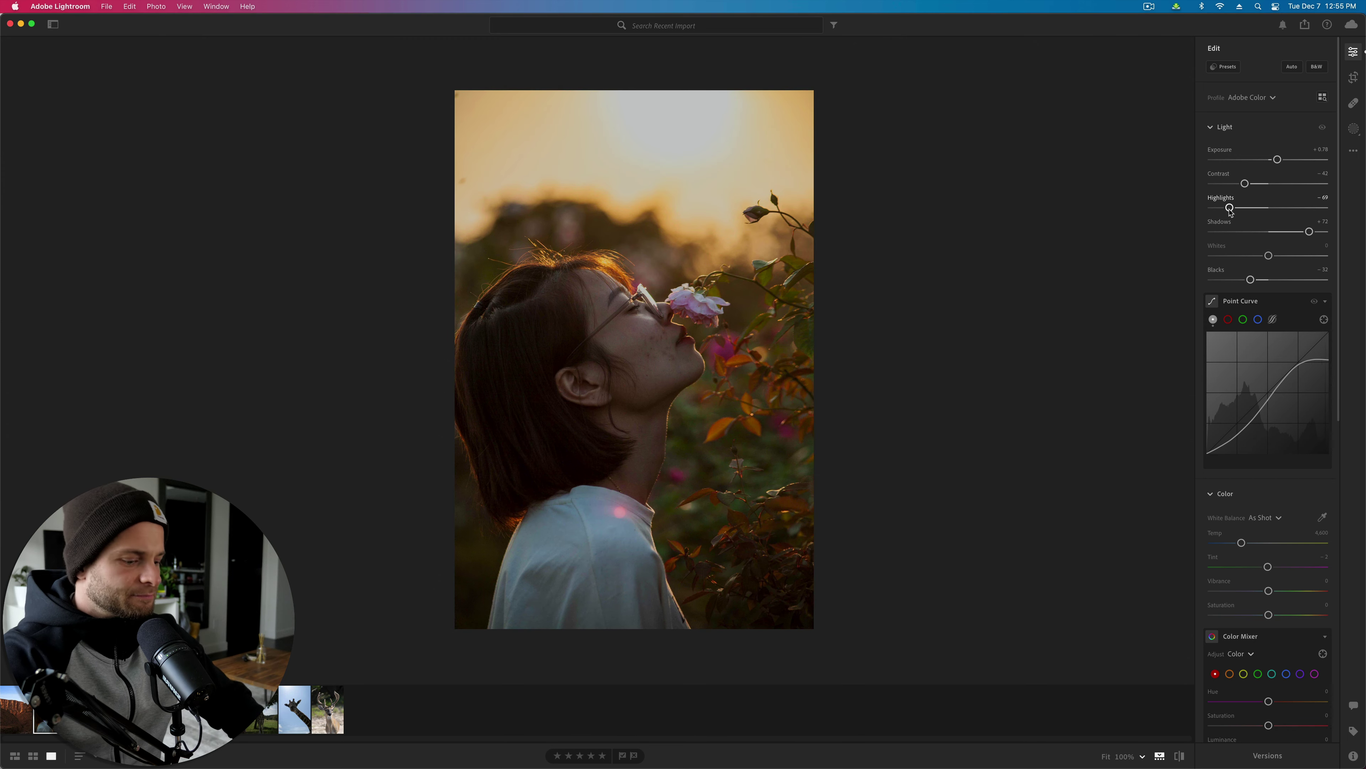
key("backslash")
key("backslash")
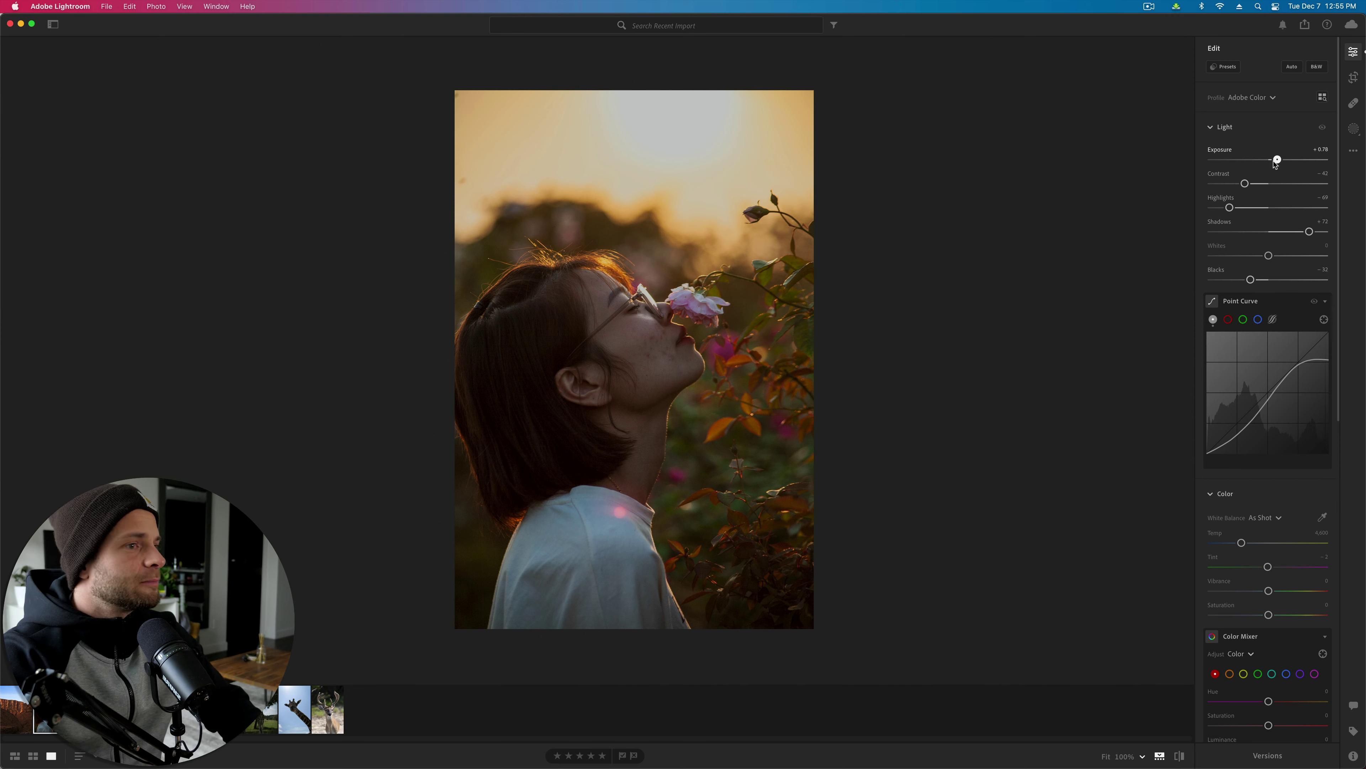
left_click_drag(1275, 162, 1273, 162)
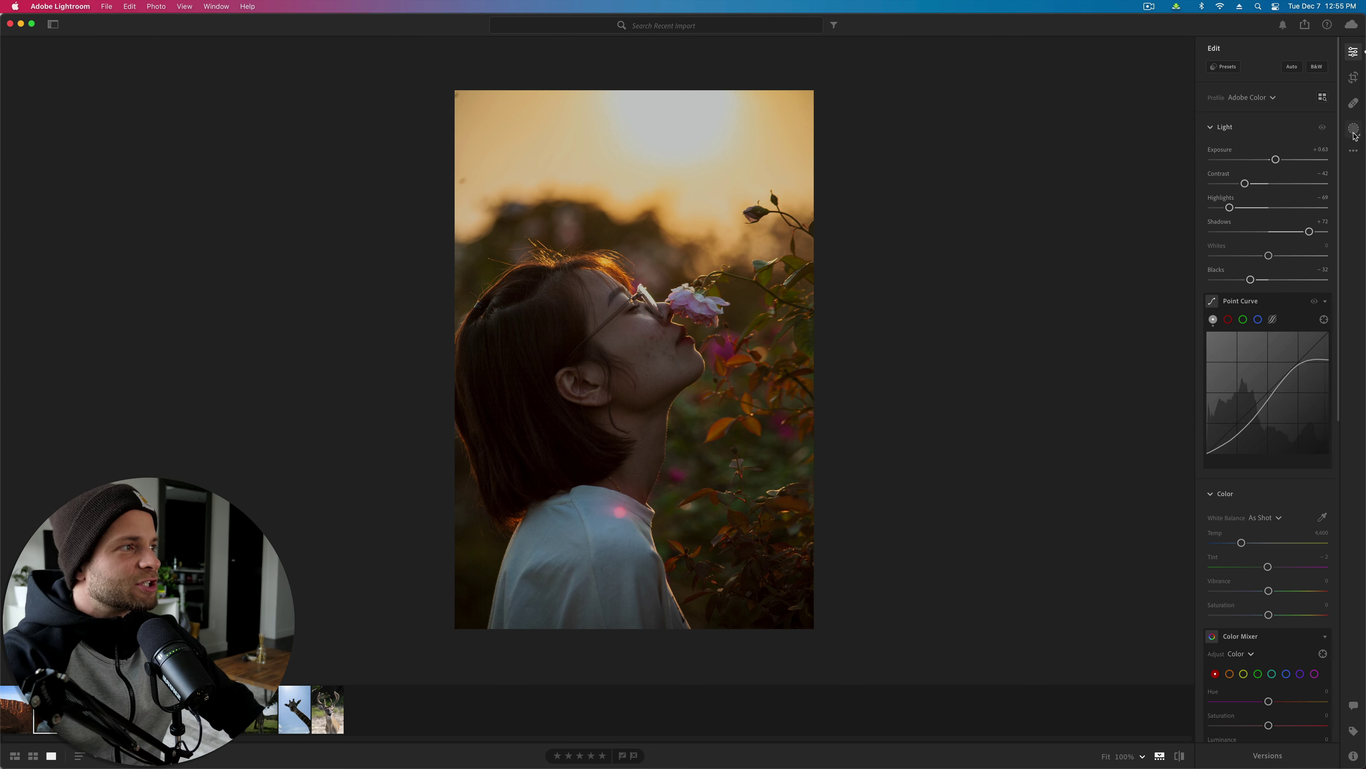
Step: Create a brush mask and paint it over the woman's cheek and jaw with a size 5 brush
left_click(1353, 128)
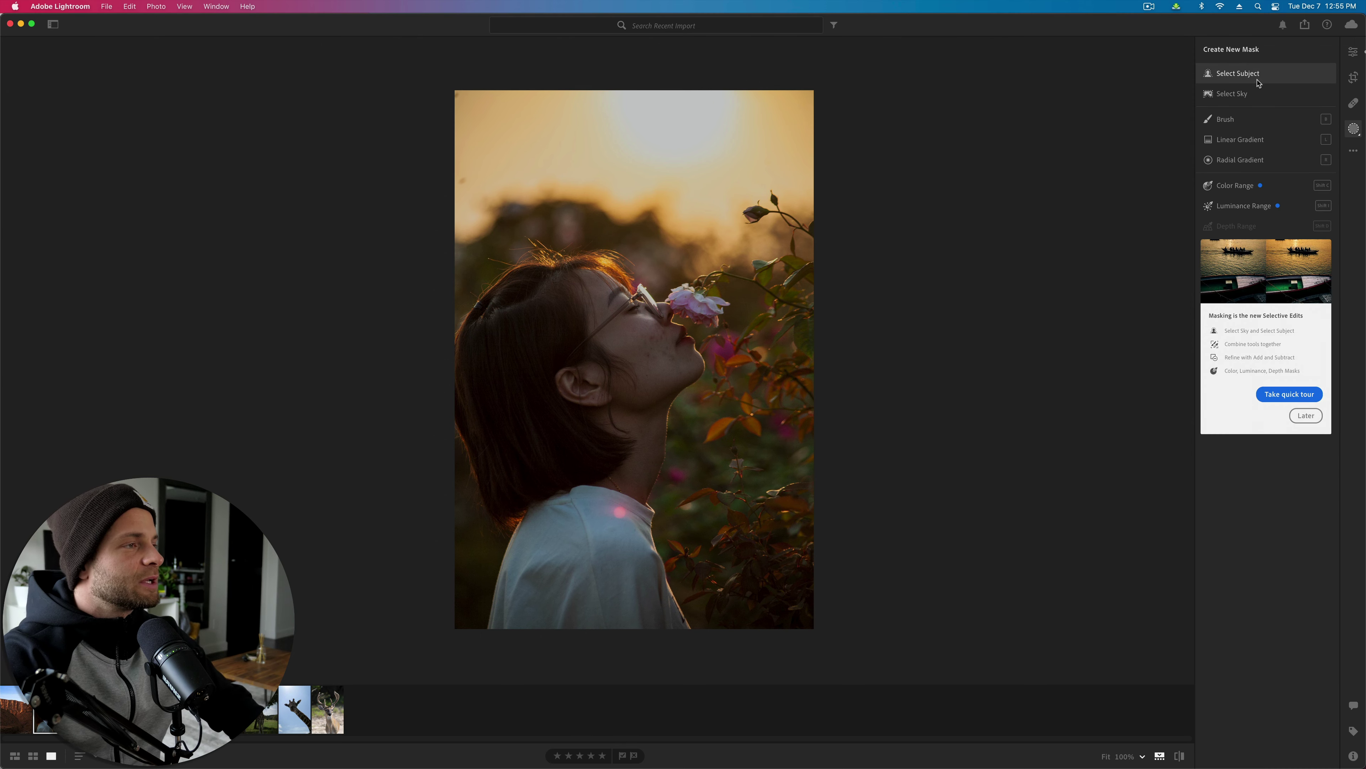
left_click(1248, 120)
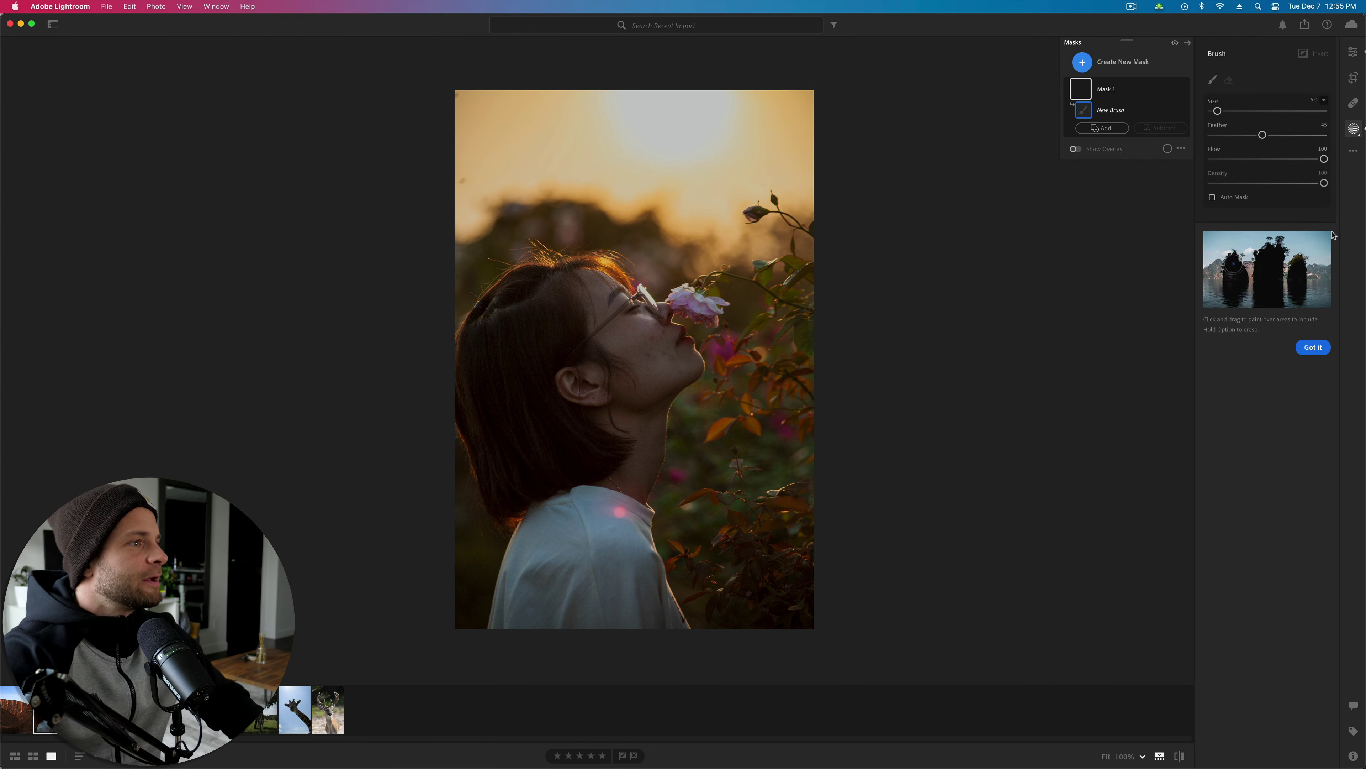
mouse_move(645, 318)
left_mouse_down()
mouse_move(647, 350)
mouse_move(679, 377)
mouse_move(648, 339)
mouse_move(656, 329)
left_mouse_up()
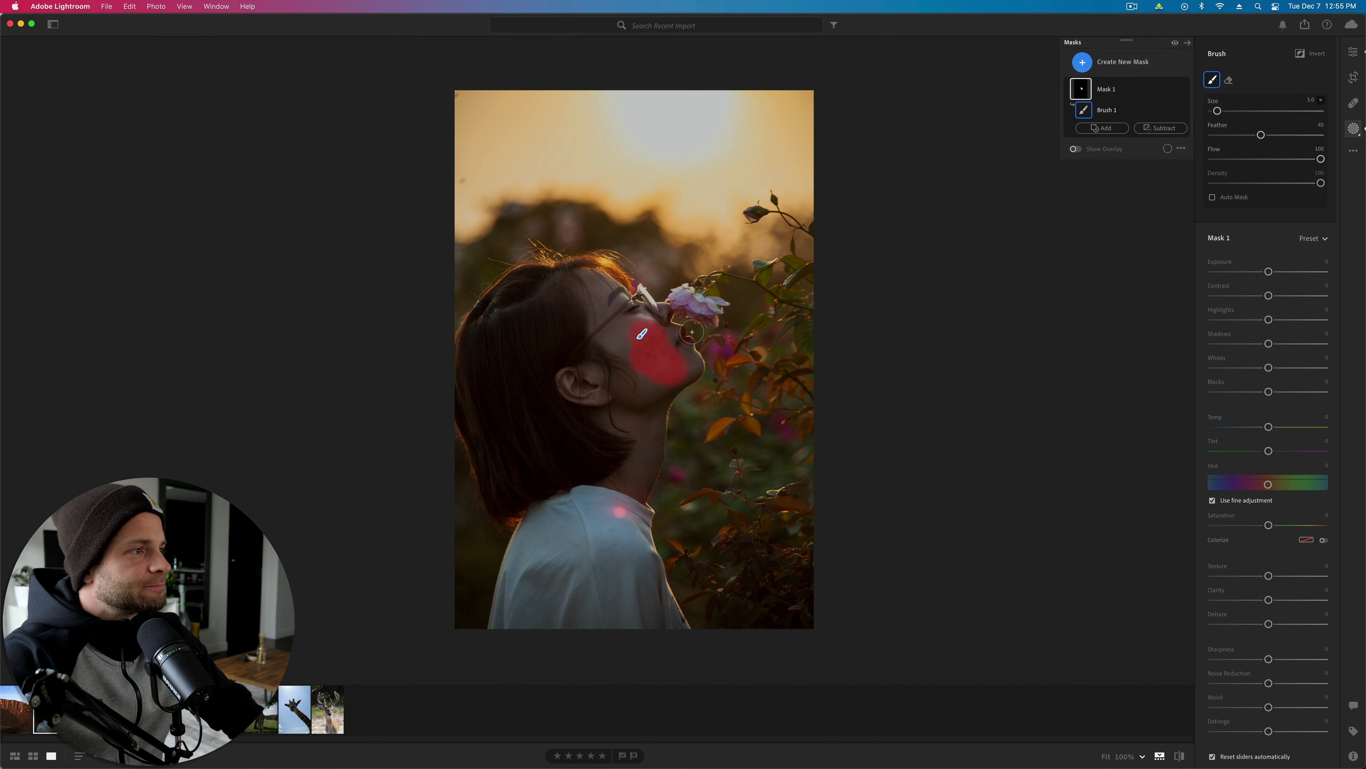
Step: Soften the mask with Contrast -27, Texture about -28, Clarity, Sharpness and Noise Reduction -100, Dehaze -1, Moiré about -45 and Defringe about -37
left_click_drag(1268, 296, 1254, 298)
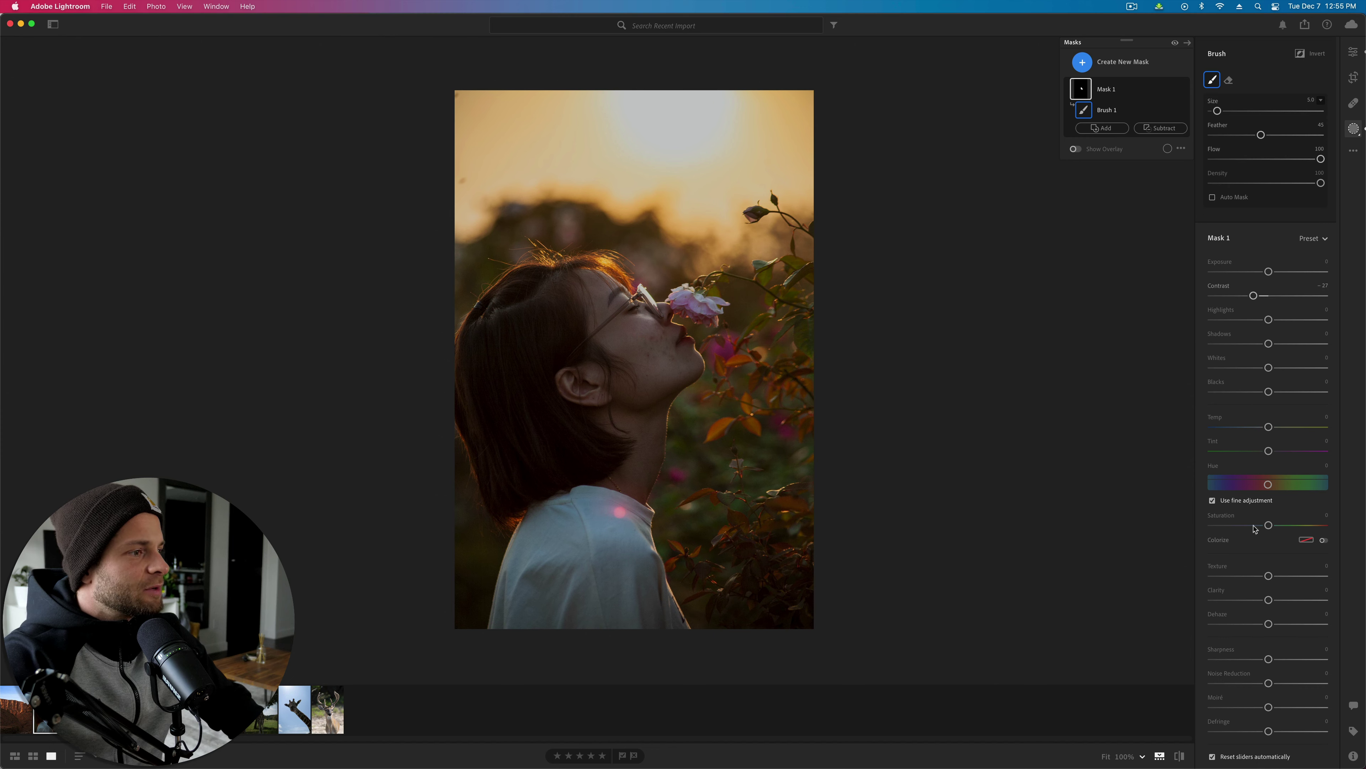
left_click_drag(1269, 575, 1262, 628)
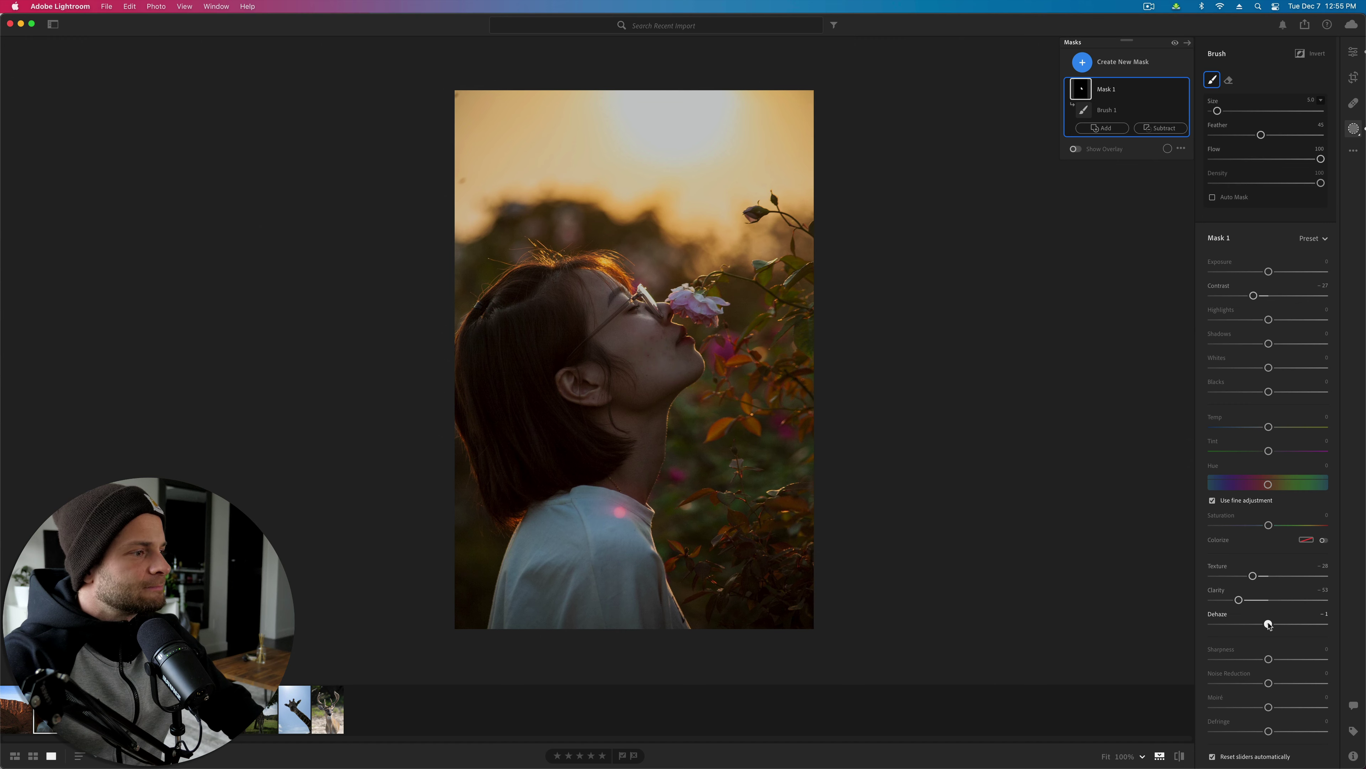
left_click_drag(1269, 659, 1210, 659)
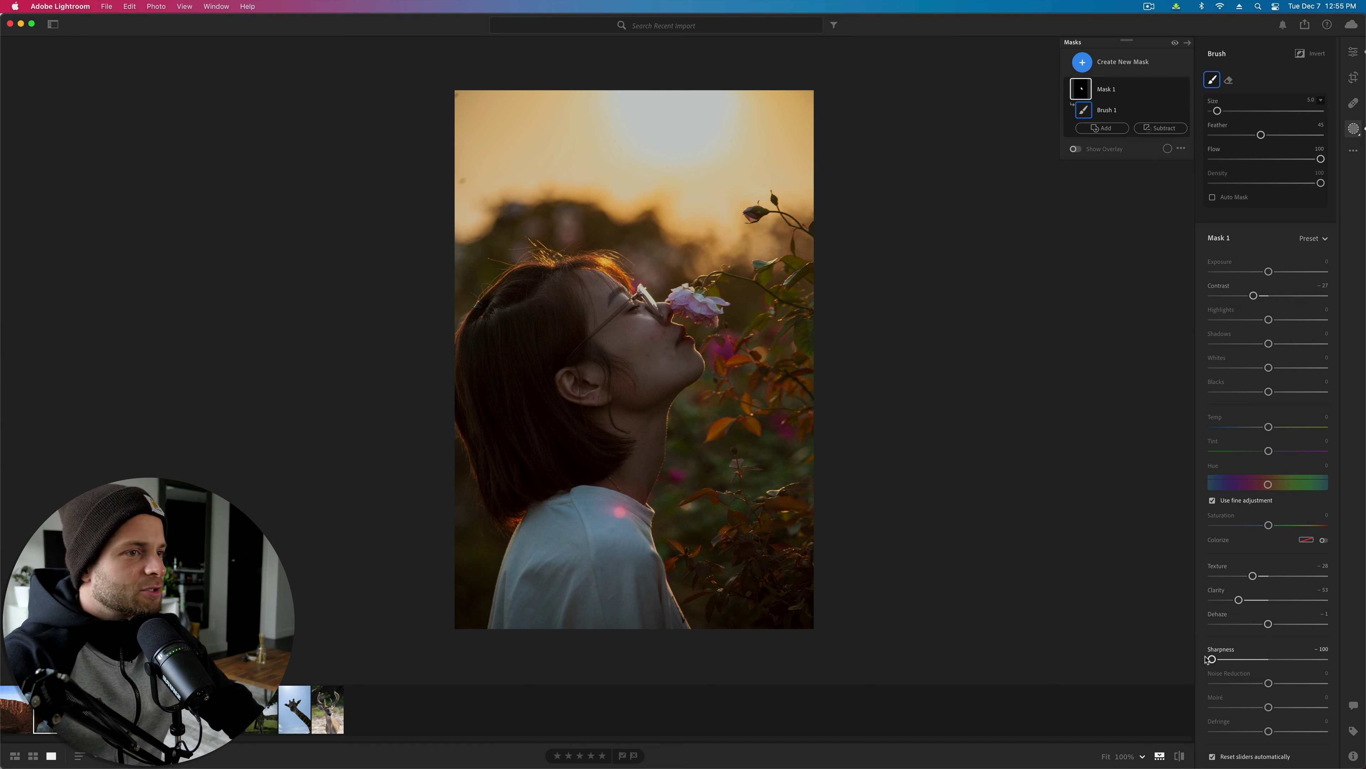
left_click_drag(1269, 731, 1212, 684)
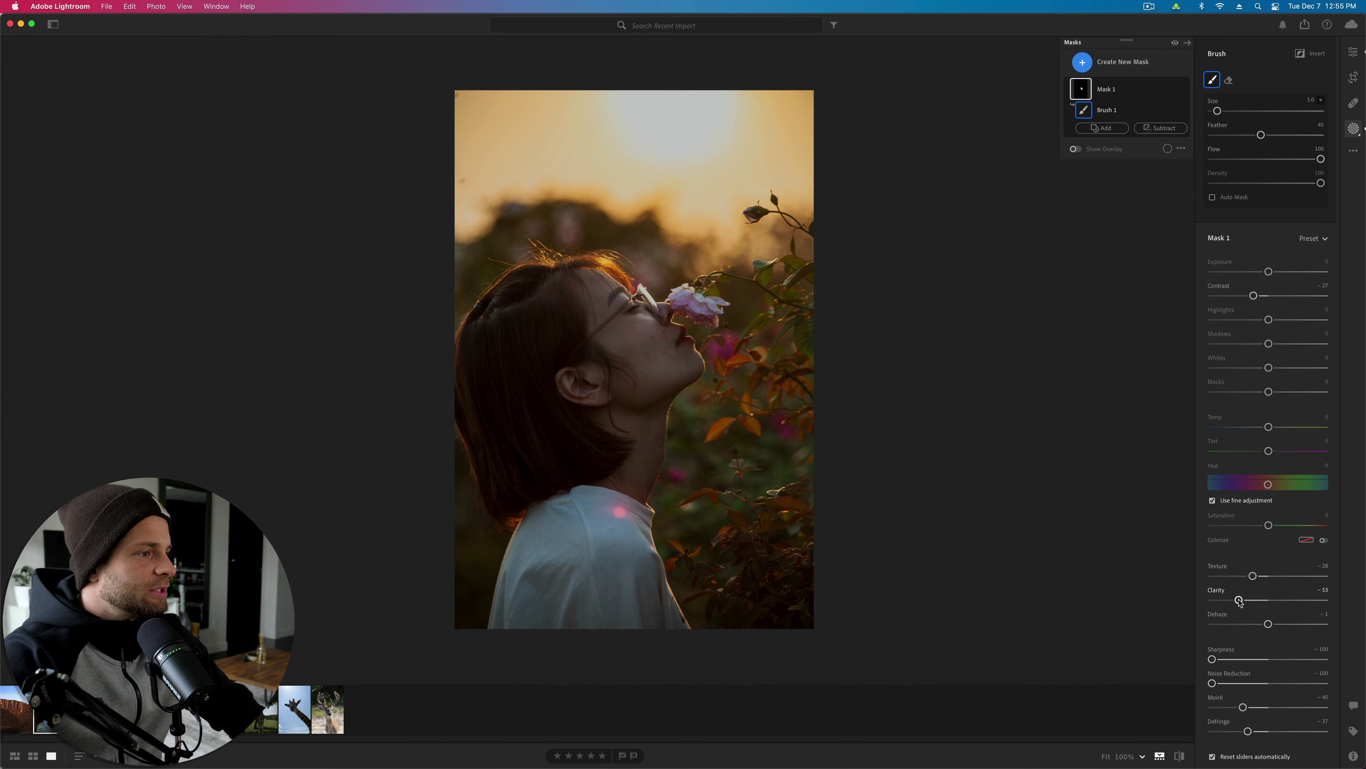
left_click_drag(1239, 601, 1212, 600)
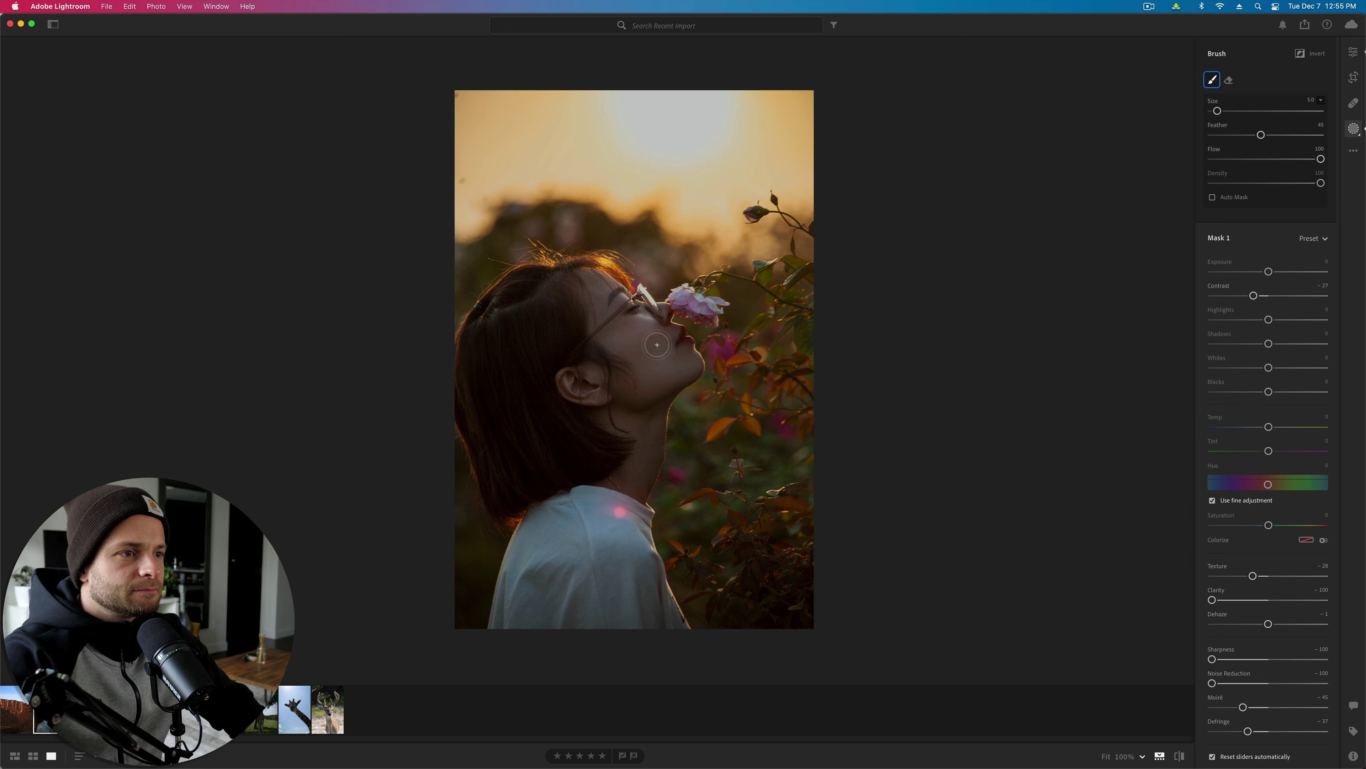
Step: Extend the softening mask over the forehead with a smaller brush and down the neck with a size 7 brush
key("bracketleft")
key("bracketleft")
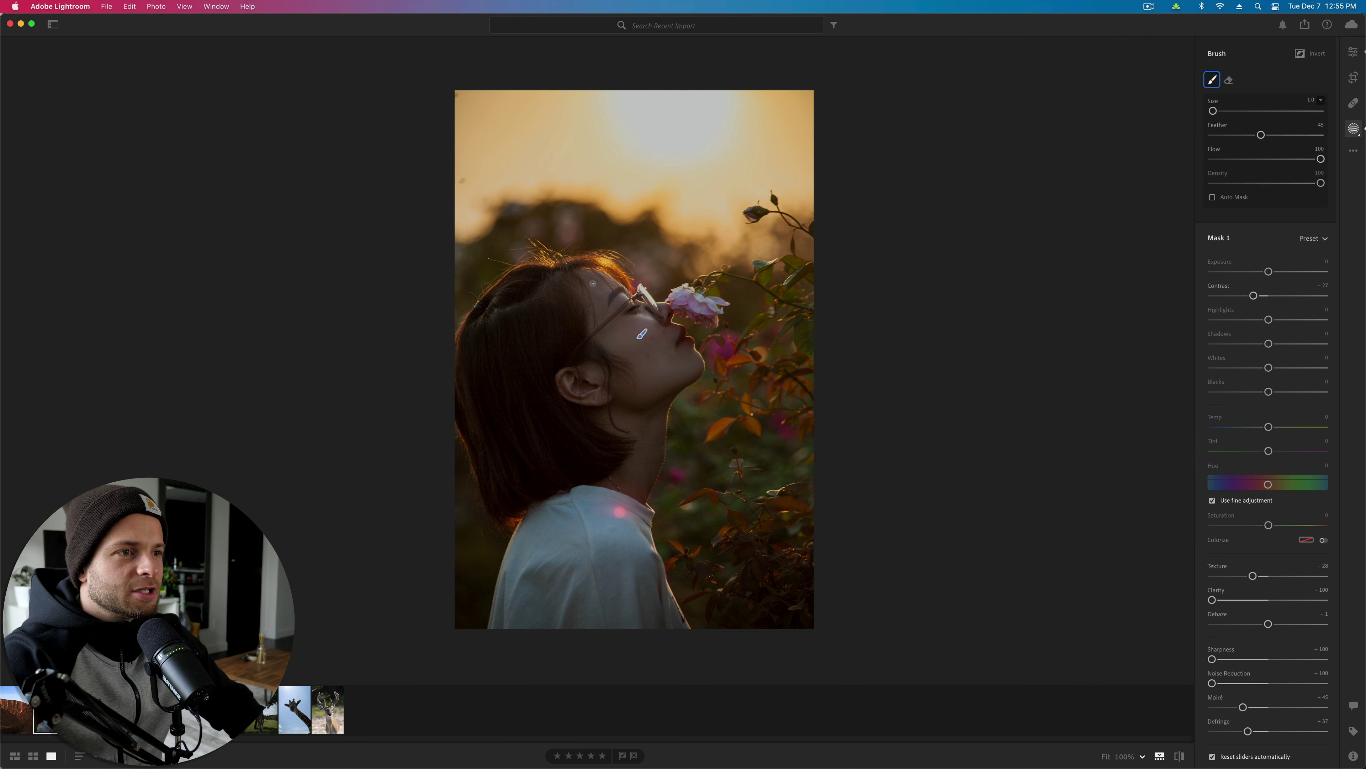
key("bracketright")
key("bracketright")
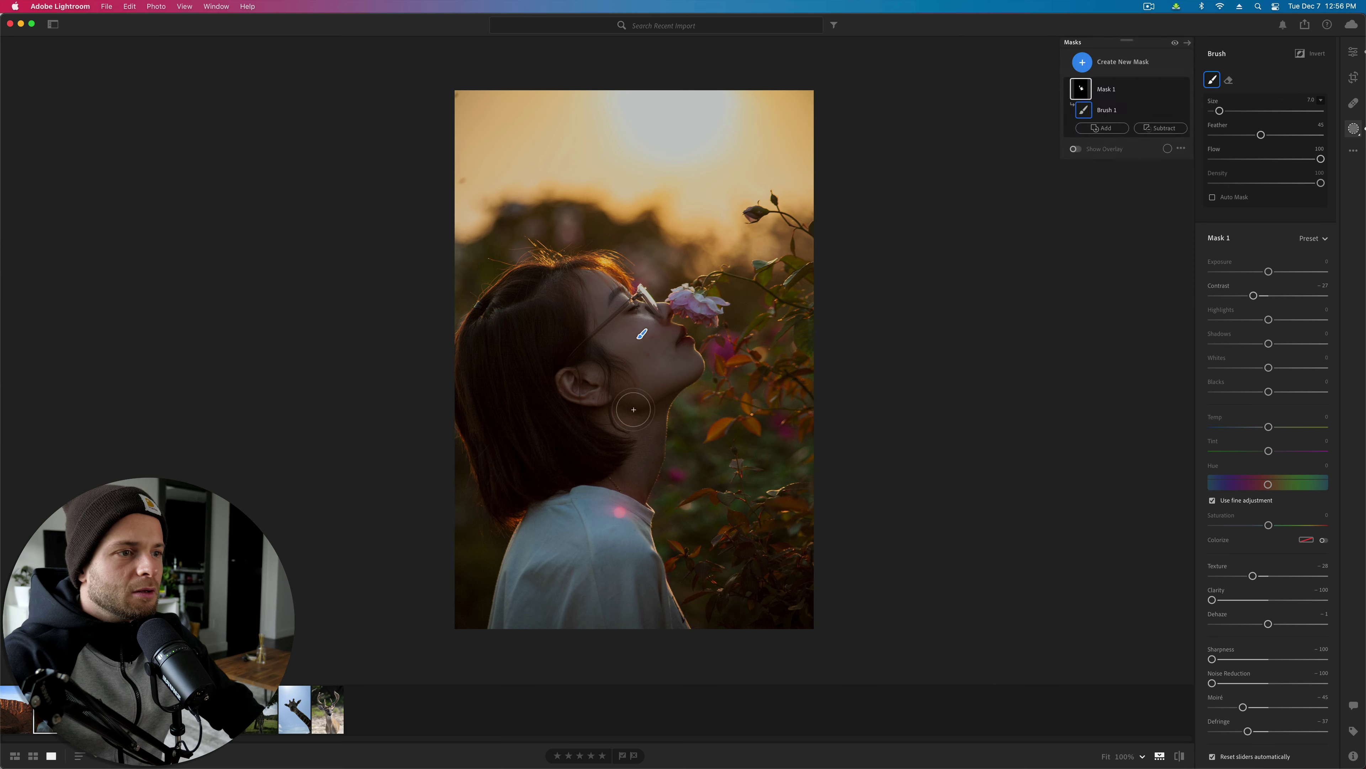
key("bracketright")
key("bracketright")
key("bracketright")
key("bracketright")
mouse_move(648, 437)
left_mouse_down()
mouse_move(649, 409)
mouse_move(629, 472)
mouse_move(644, 463)
left_mouse_up()
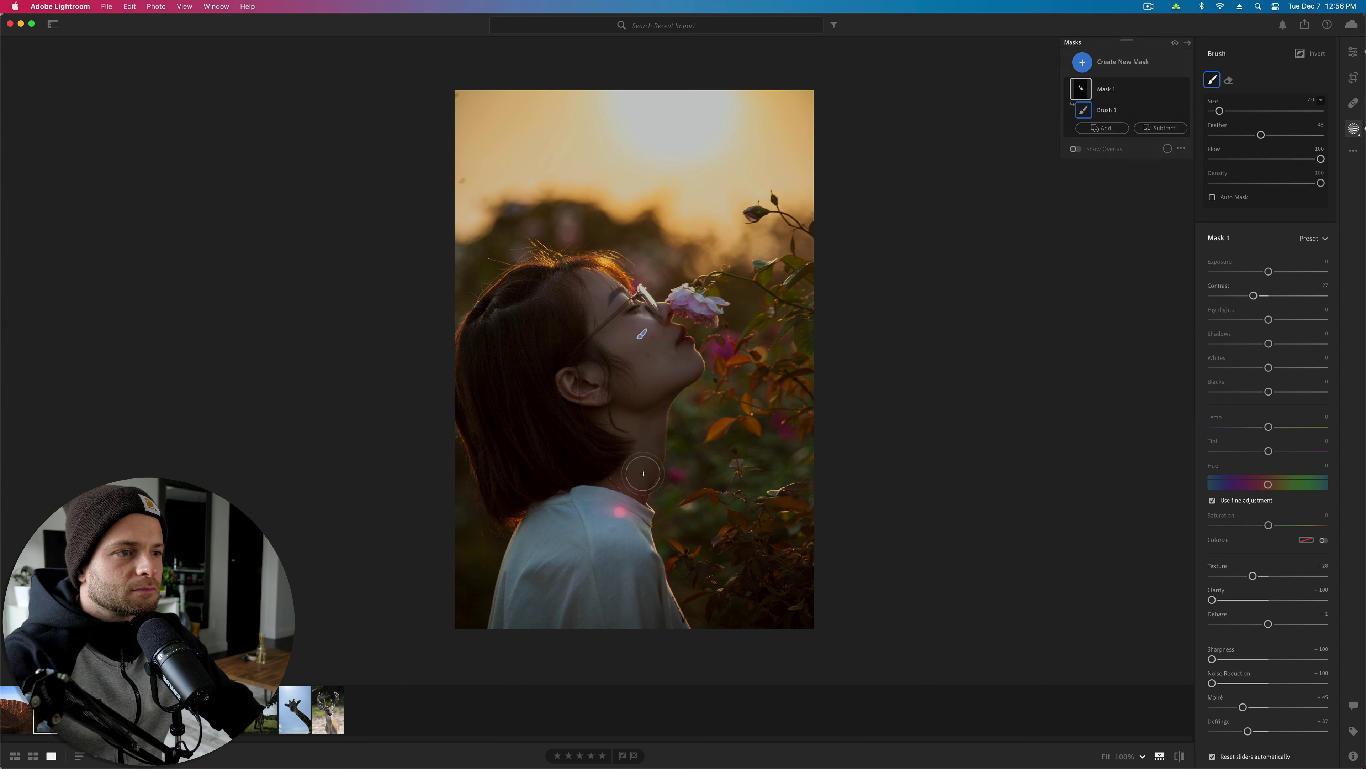
key("BackSpace")
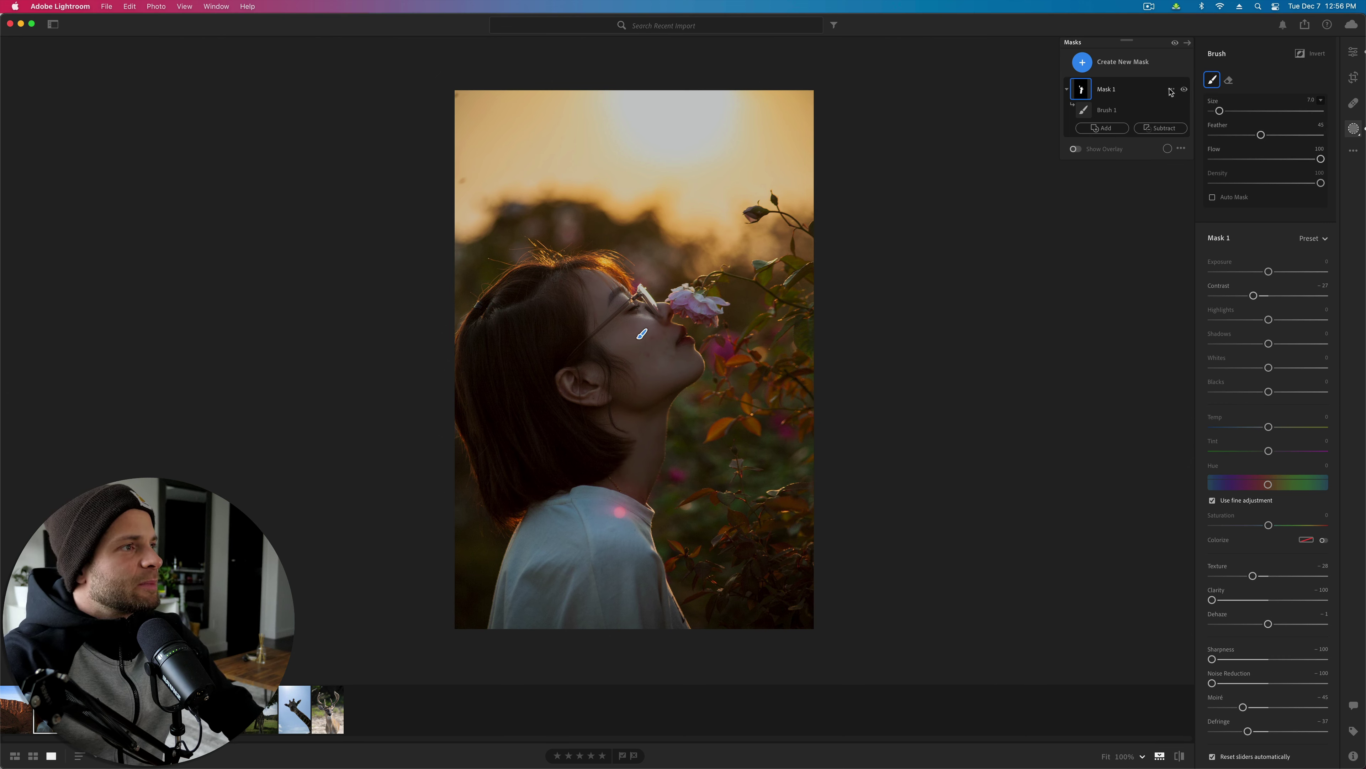
Step: Duplicate Mask 1 to strengthen the skin softening and examine the face up close
left_click(1171, 92)
left_click(1210, 132)
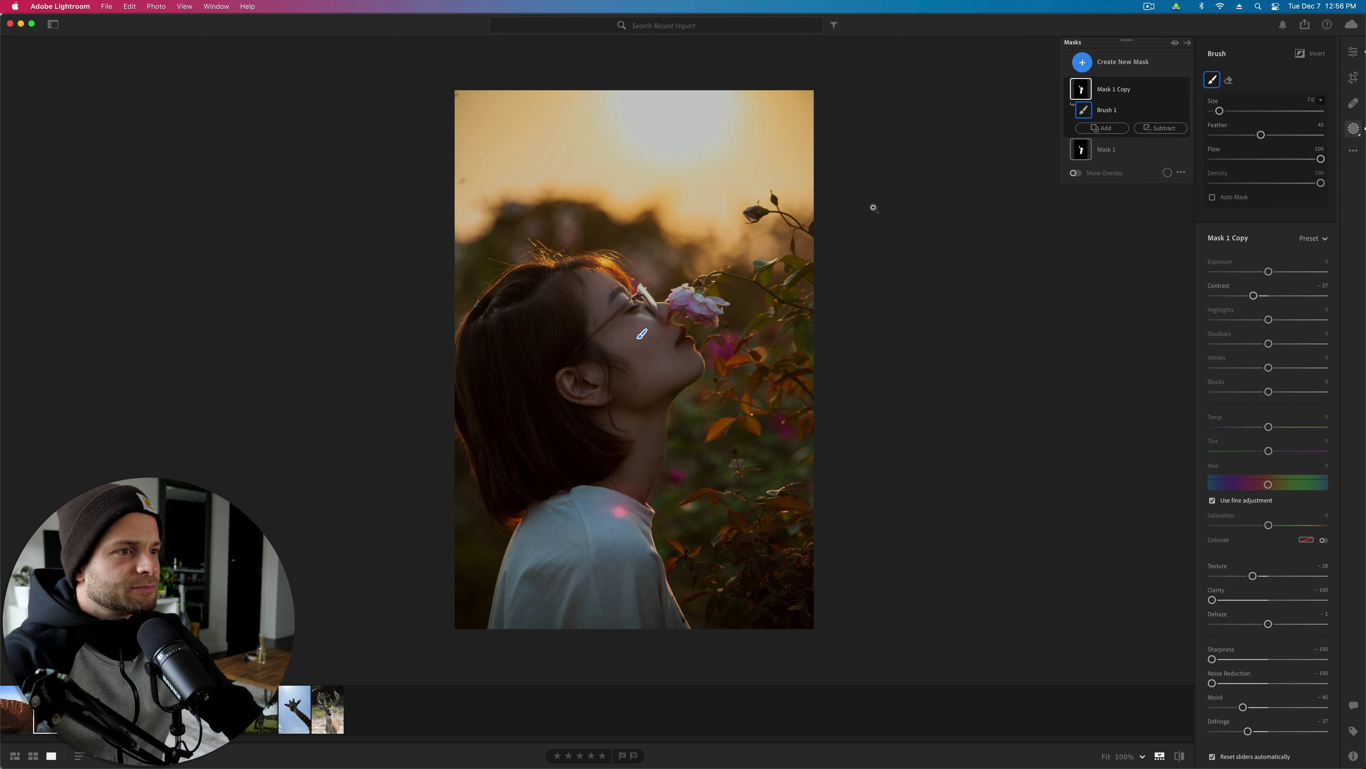
left_click(729, 268)
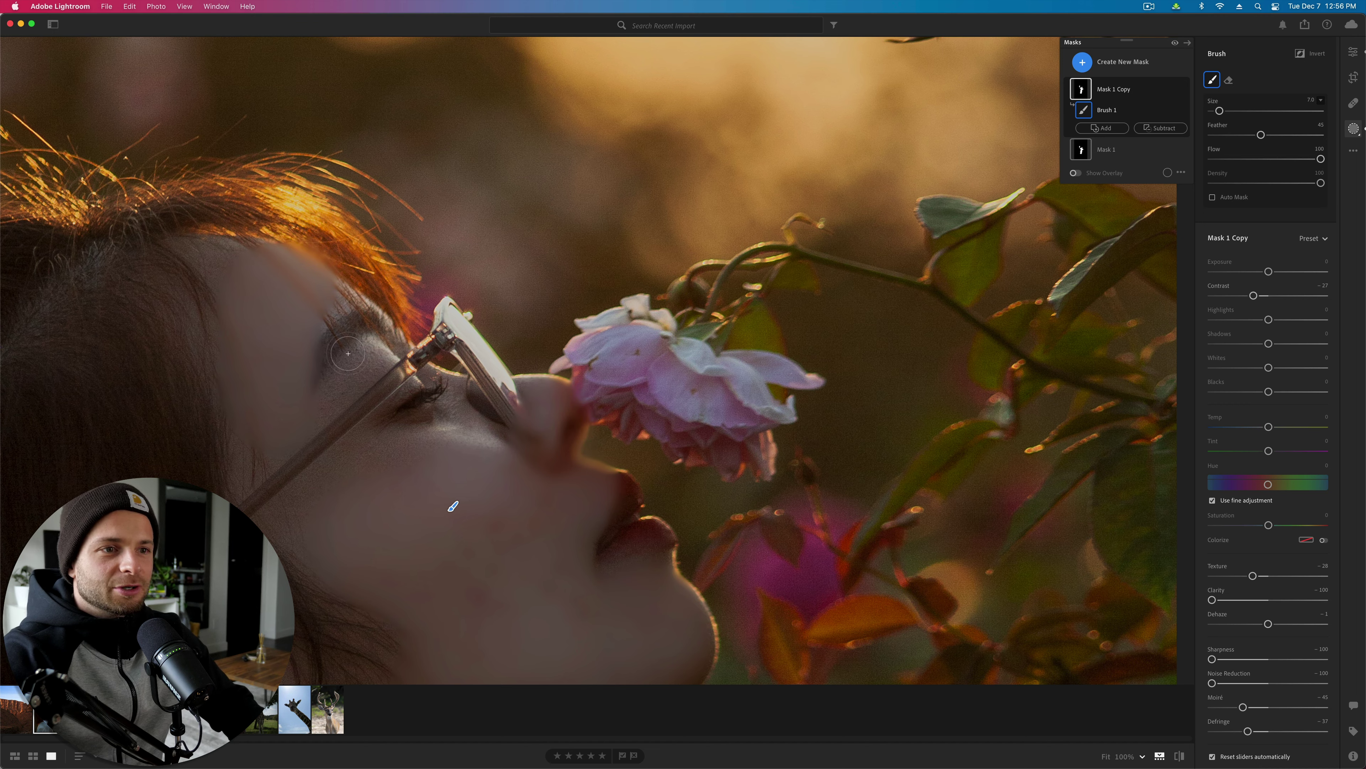
key("shift+w")
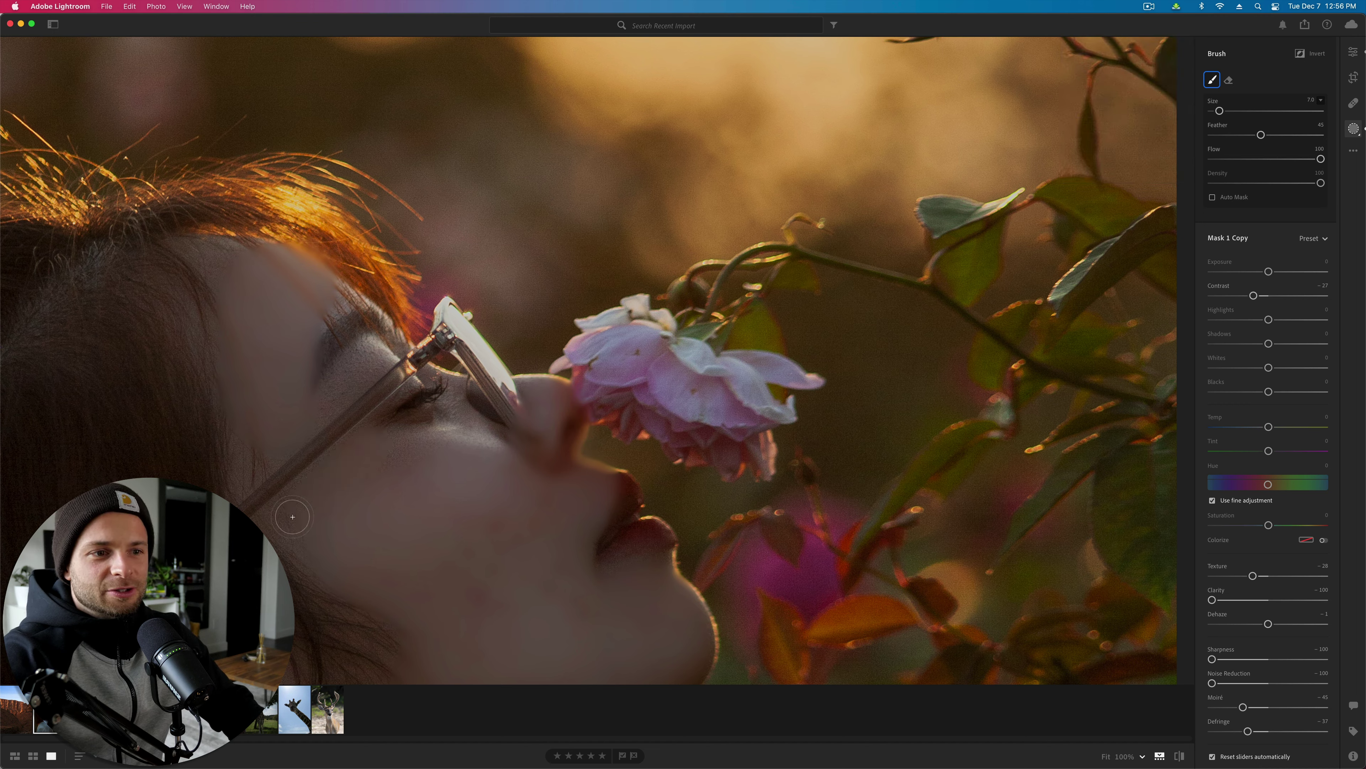
key("shift+w")
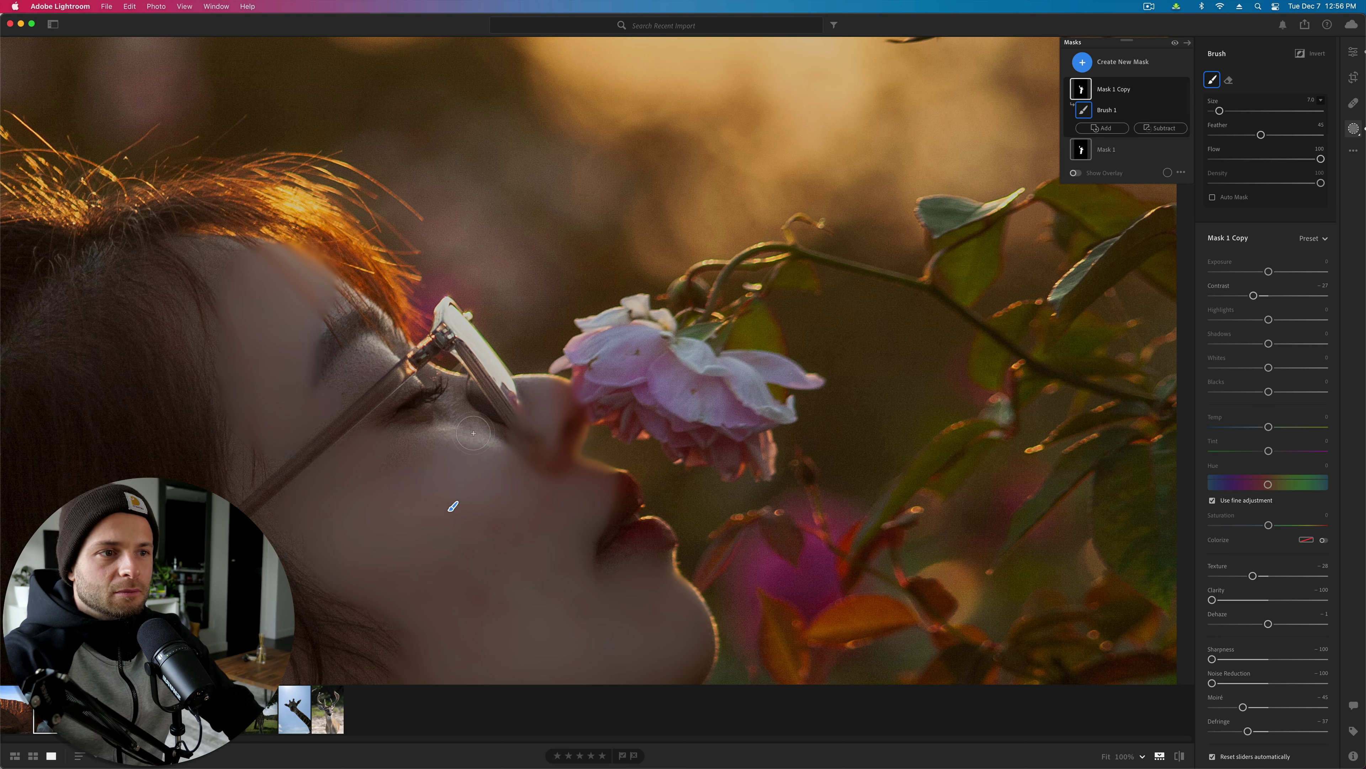
Step: Paint the duplicated mask below the eye and around the temple with a size 5 brush
key("bracketleft")
key("bracketleft")
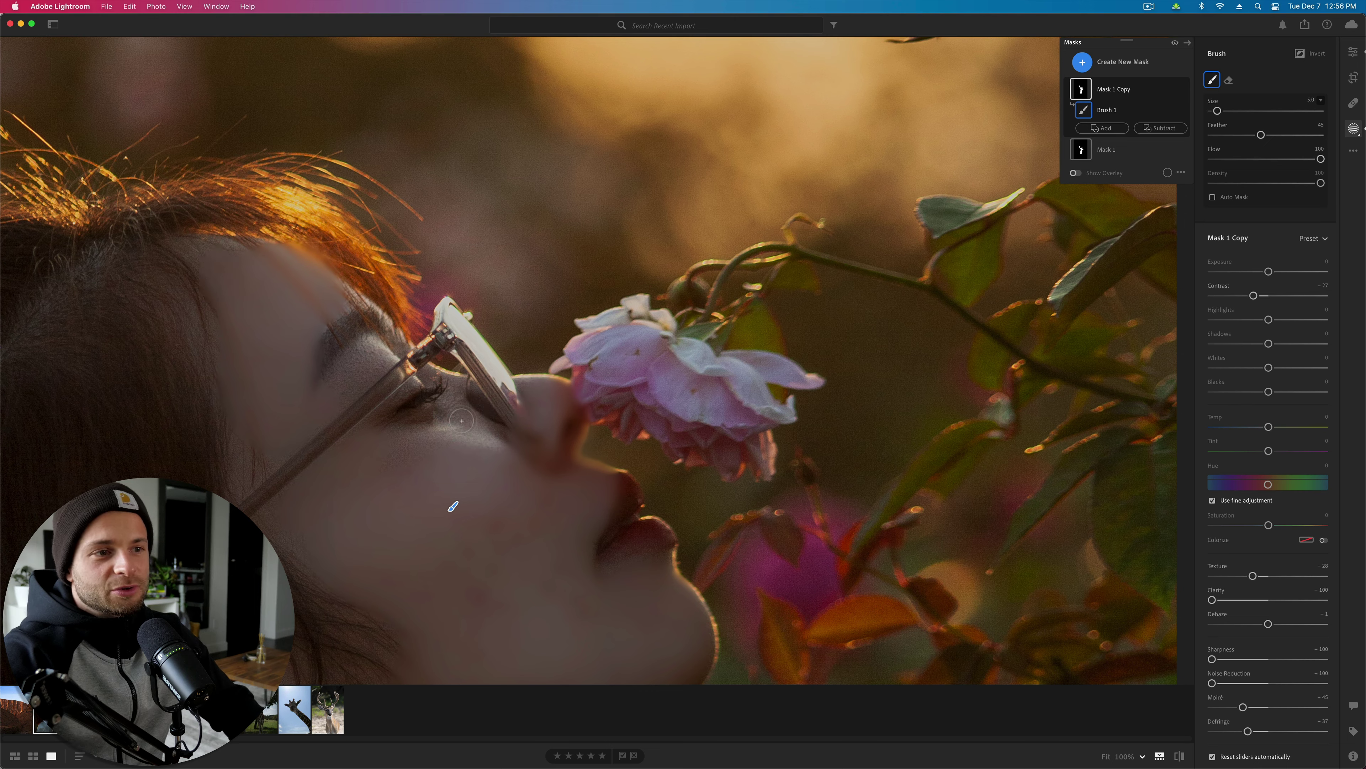
mouse_move(432, 435)
left_mouse_down()
mouse_move(403, 434)
mouse_move(366, 380)
mouse_move(325, 405)
left_mouse_up()
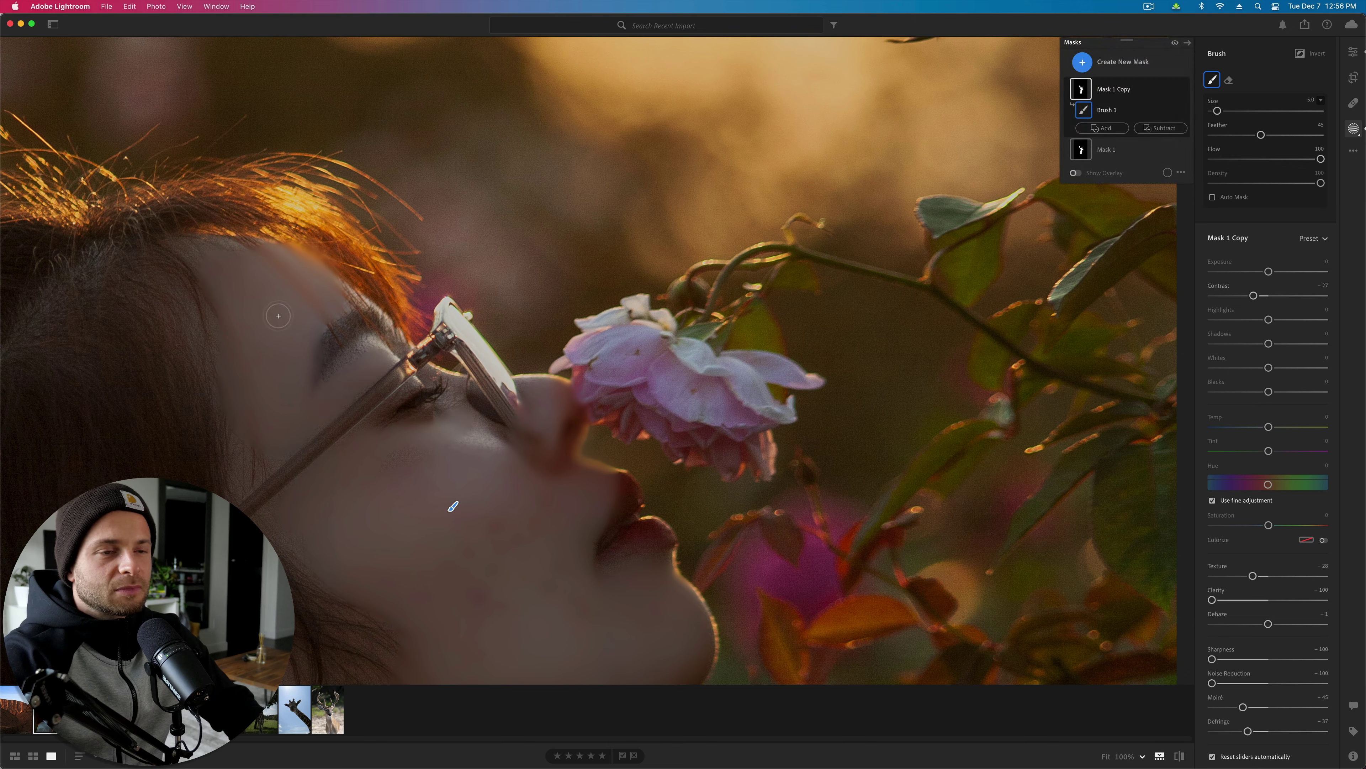
left_click(1165, 151)
left_click(1172, 114)
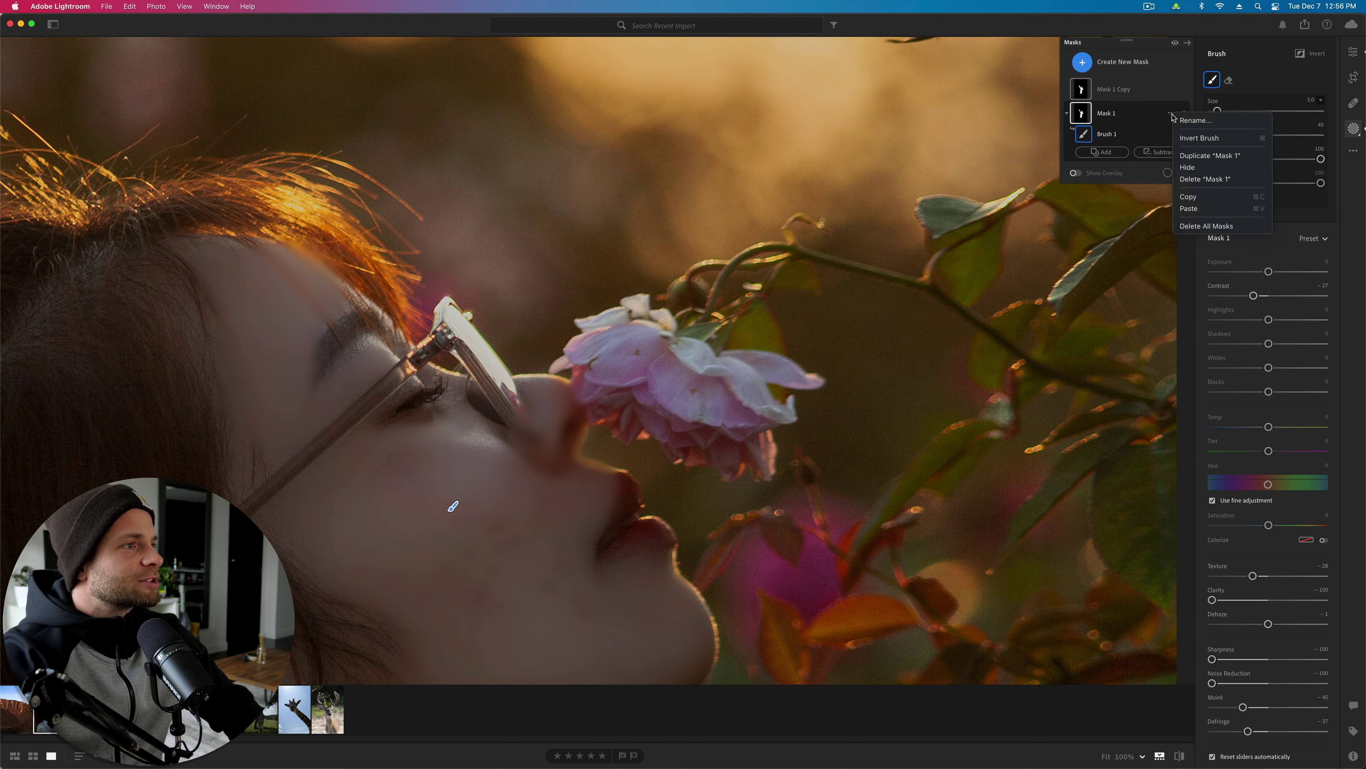
left_click(1207, 225)
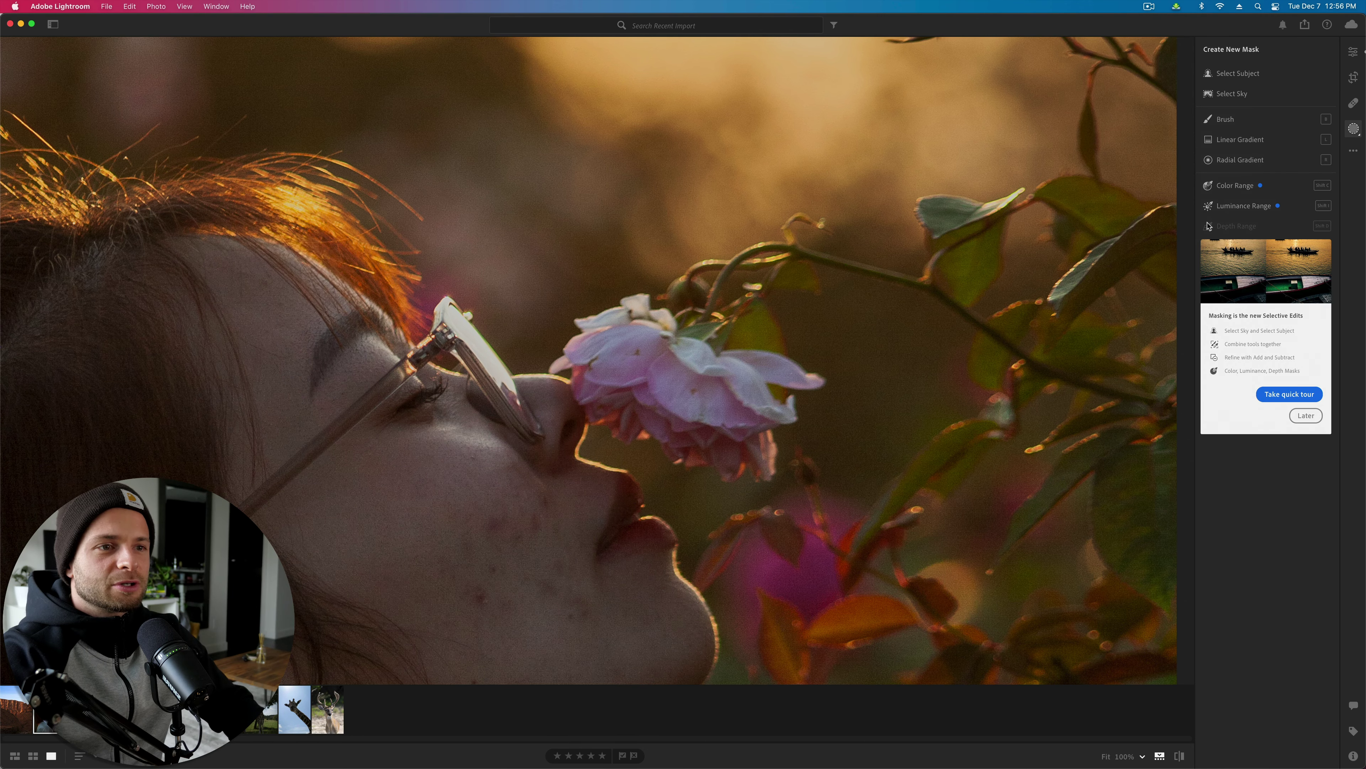
Step: Delete the original Mask 1 and select the brush of the remaining Mask 1 Copy
left_click(1169, 114)
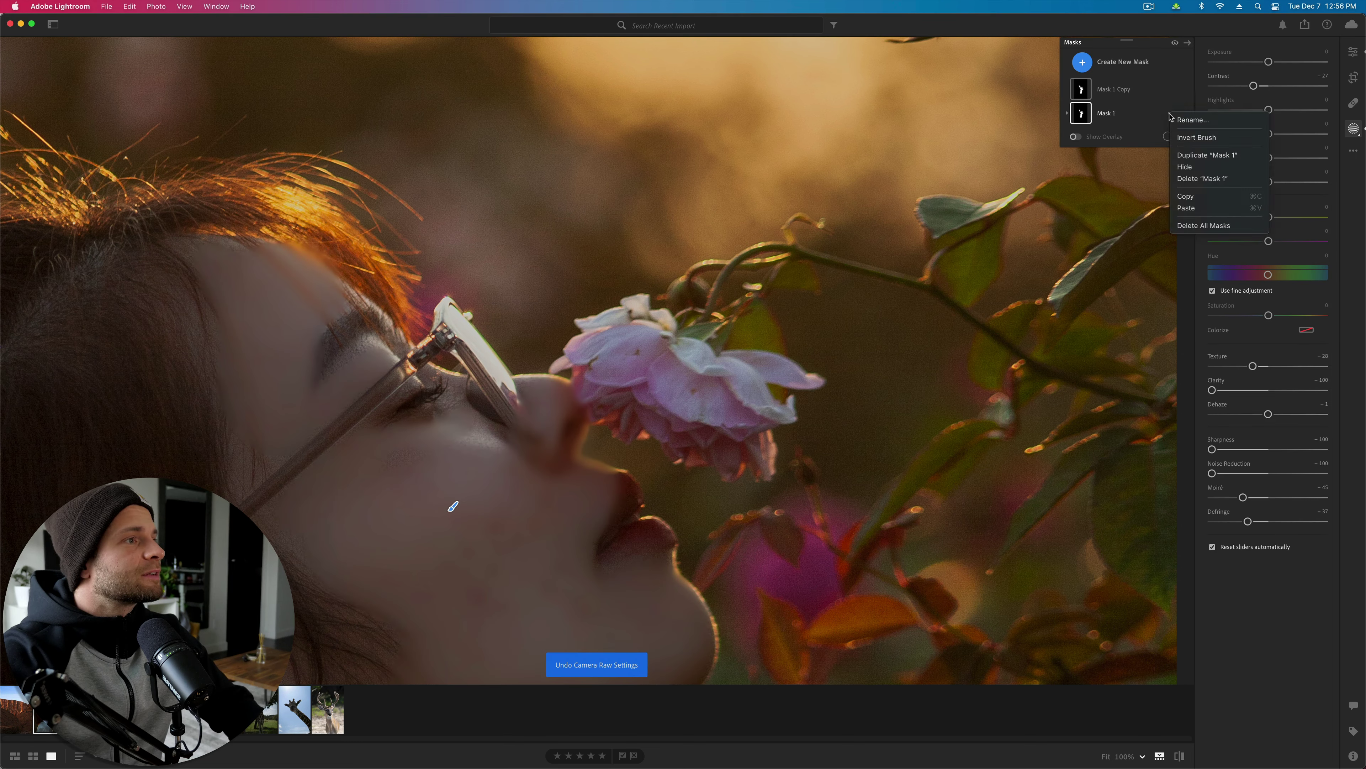
left_click(1213, 180)
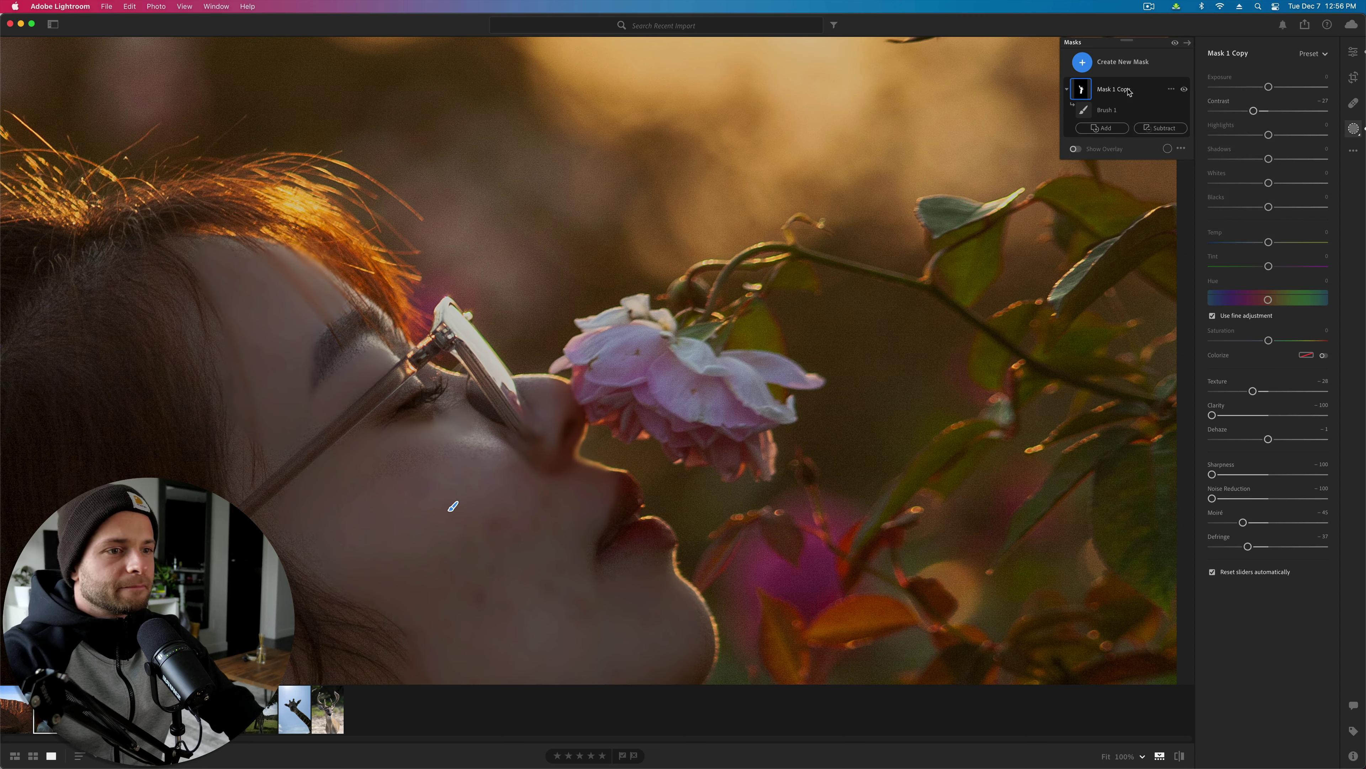
left_click(457, 504)
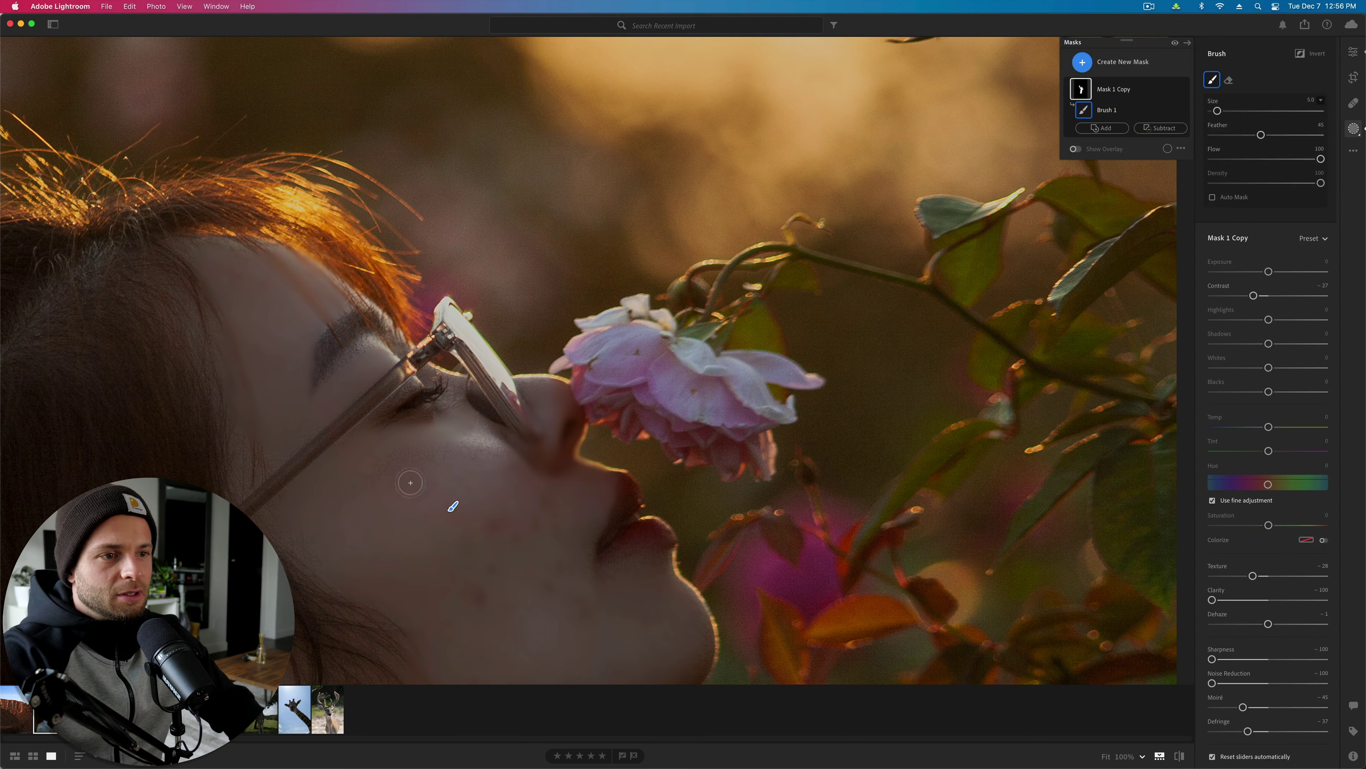
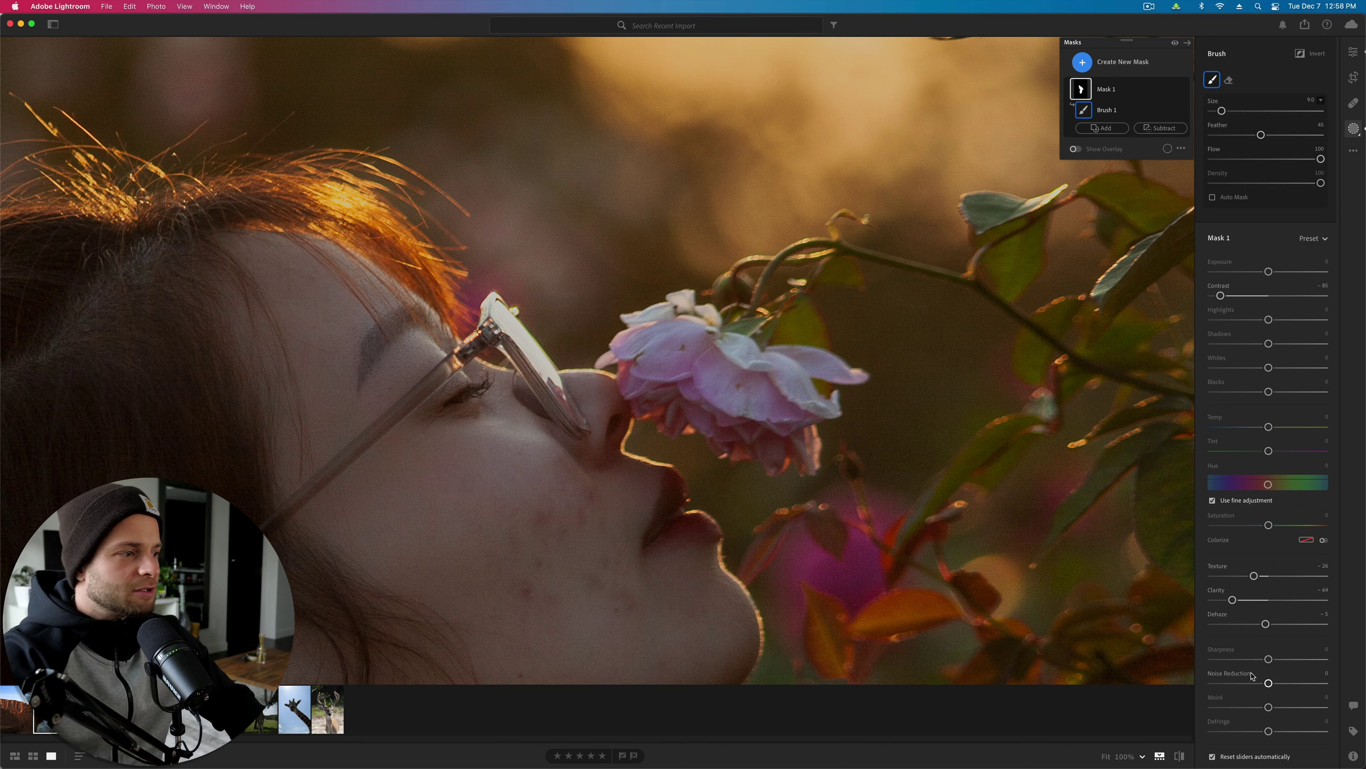
Step: Lower the sharpness of Mask 1 to -27 and create a new brush mask
mouse_move(1268, 659)
left_mouse_down()
mouse_move(1232, 660)
mouse_move(1247, 661)
left_mouse_up()
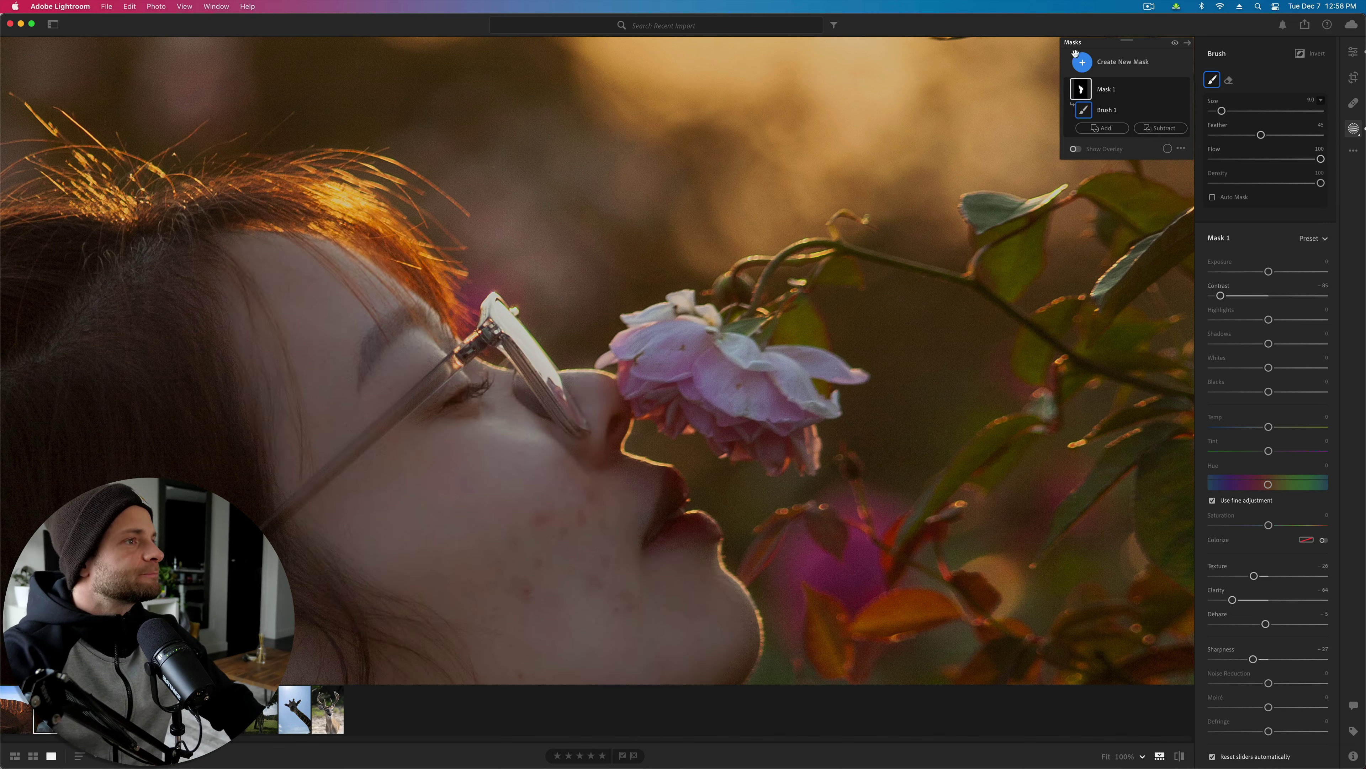
left_click(1121, 63)
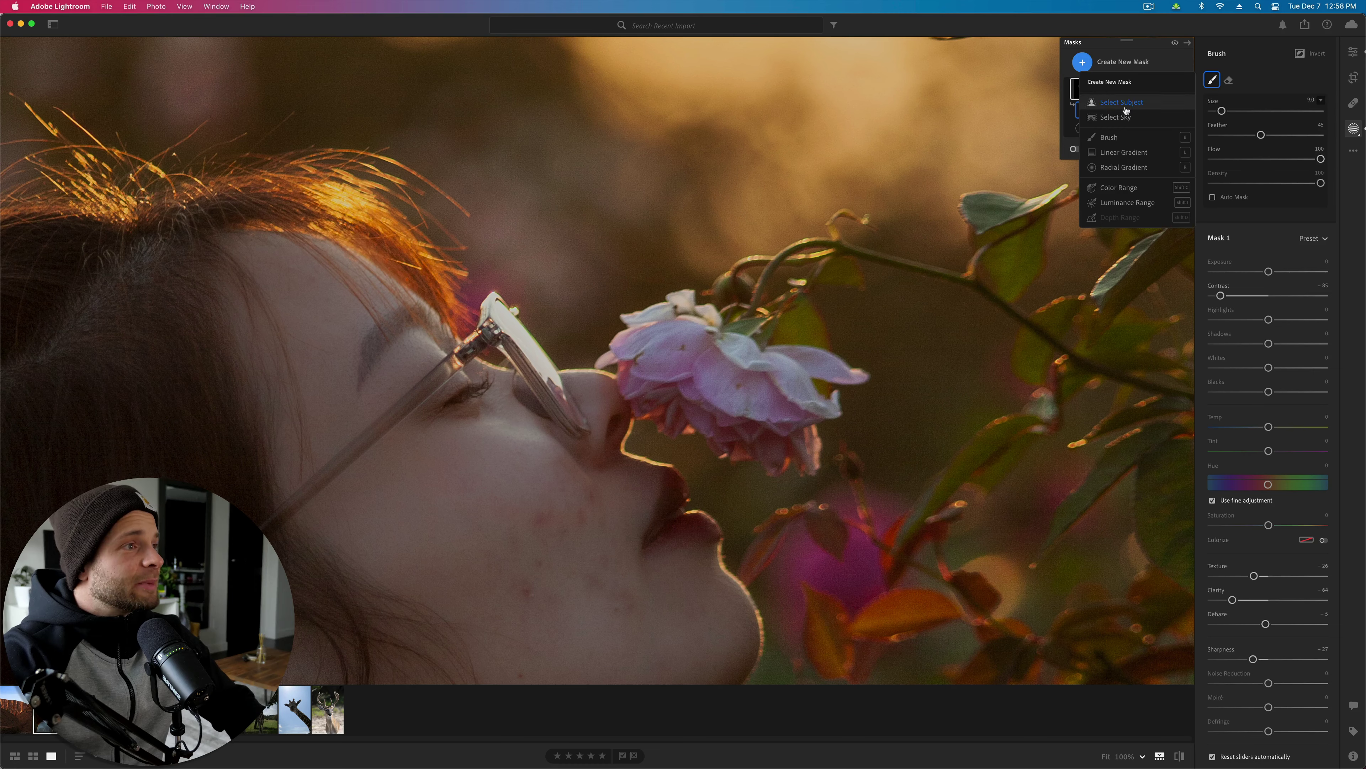
key("b")
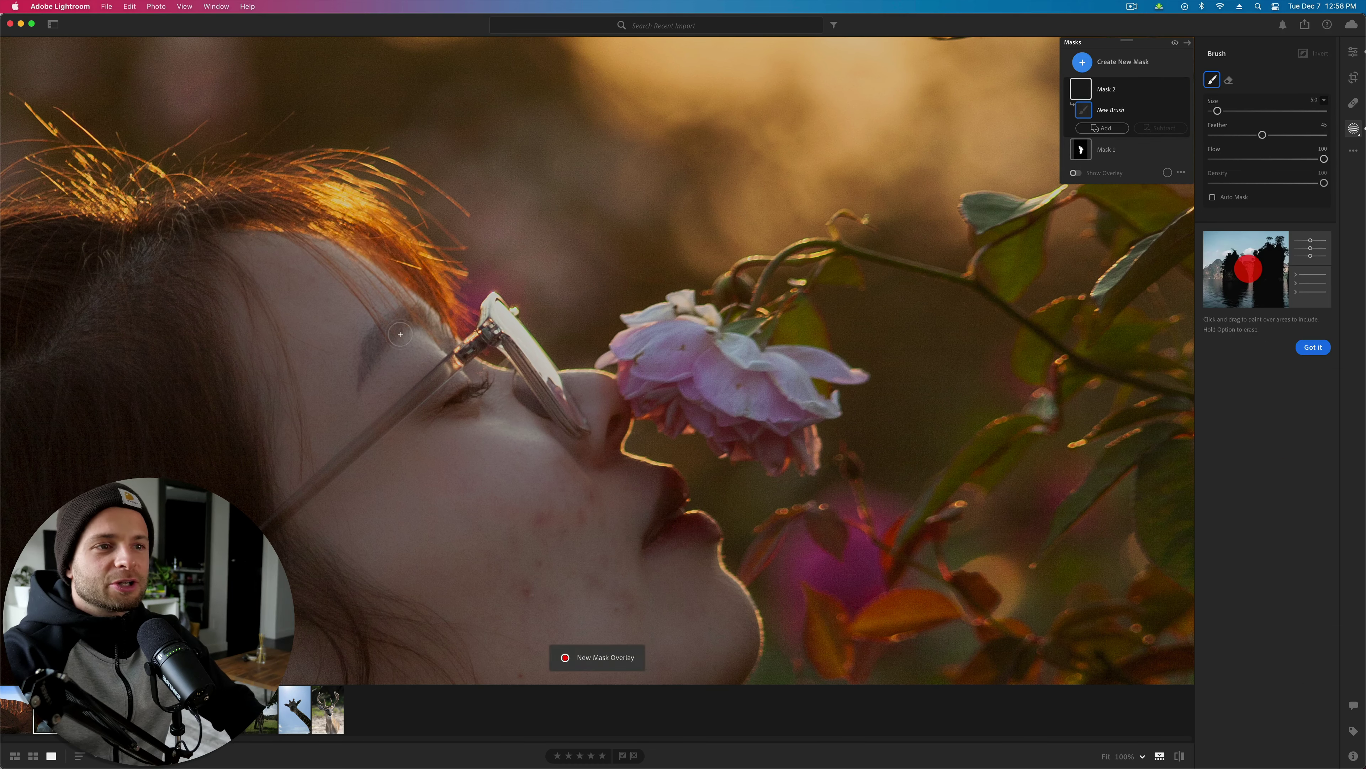
Step: Paint Mask 2 over the eyebrow, eye, nose, lips, the rim-lit edge of the profile and the glasses with a size 5 brush
left_click_drag(365, 377, 427, 310)
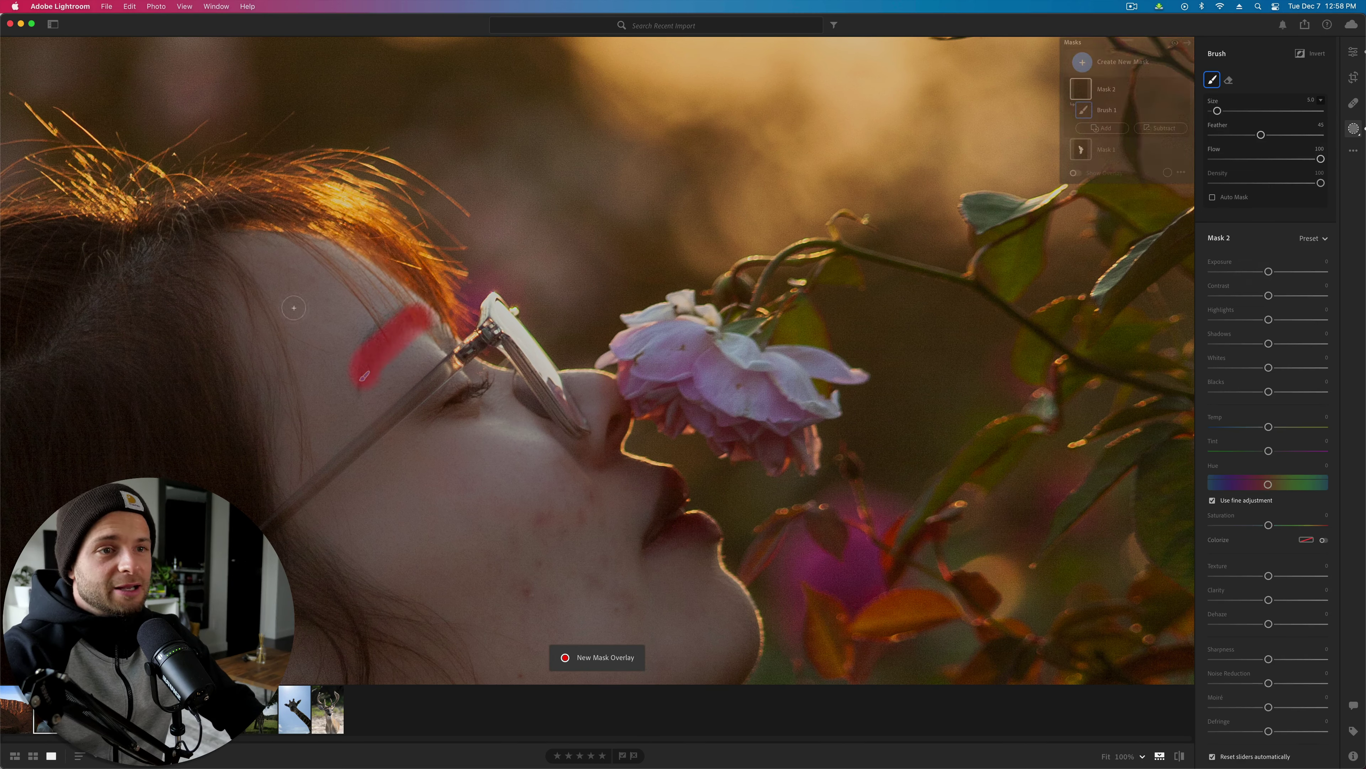
left_click_drag(436, 410, 477, 387)
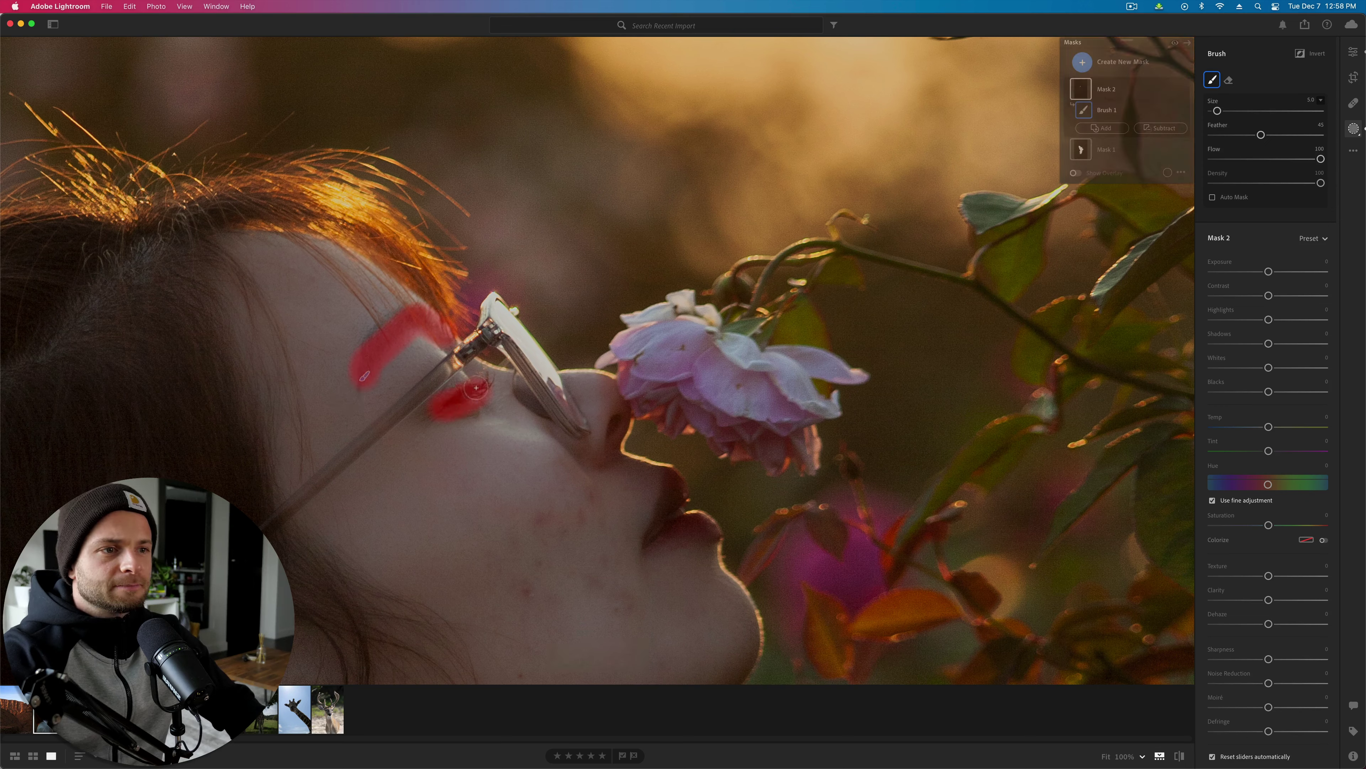
left_click_drag(388, 339, 380, 322)
mouse_move(614, 431)
left_mouse_down()
mouse_move(592, 377)
mouse_move(563, 359)
mouse_move(471, 358)
left_mouse_up()
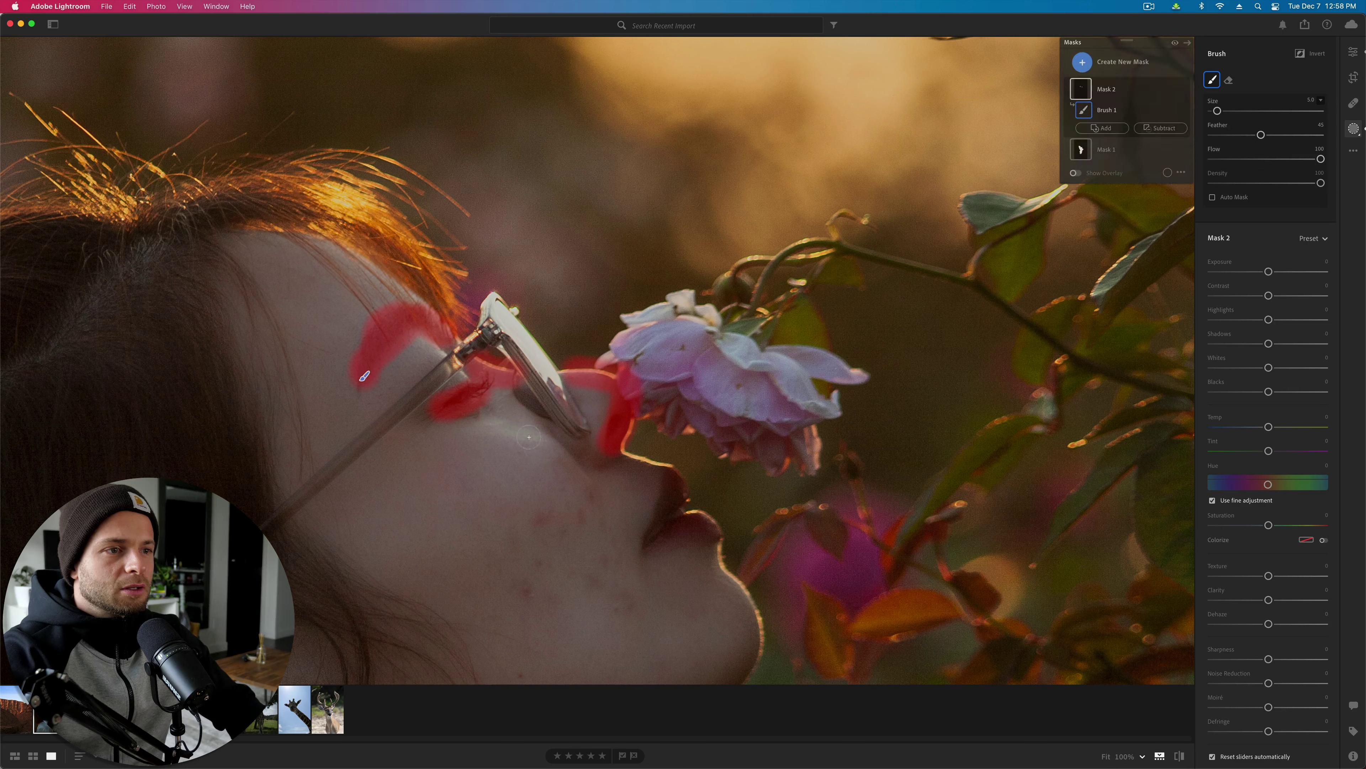
mouse_move(618, 444)
left_mouse_down()
mouse_move(670, 464)
mouse_move(685, 505)
mouse_move(722, 513)
mouse_move(754, 582)
mouse_move(755, 635)
left_mouse_up()
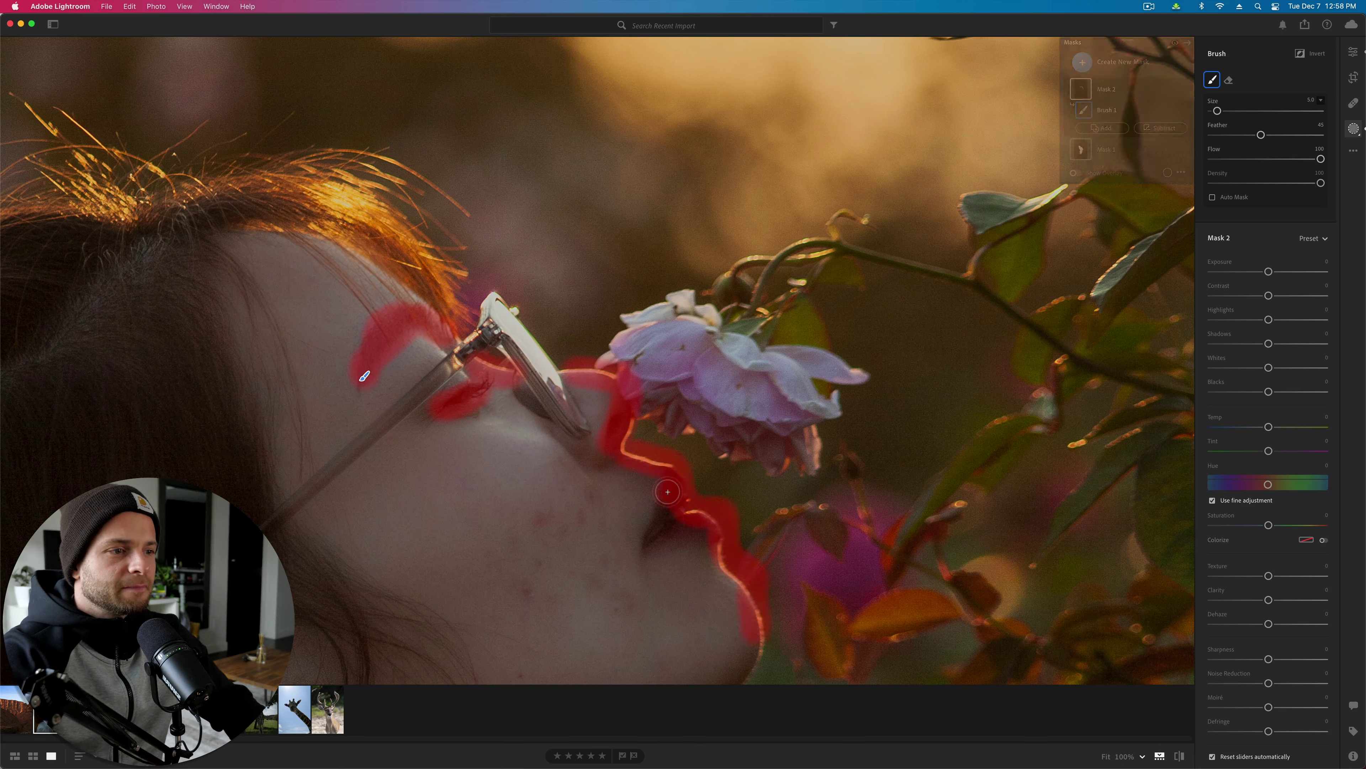
mouse_move(667, 492)
left_mouse_down()
mouse_move(648, 547)
mouse_move(704, 530)
left_mouse_up()
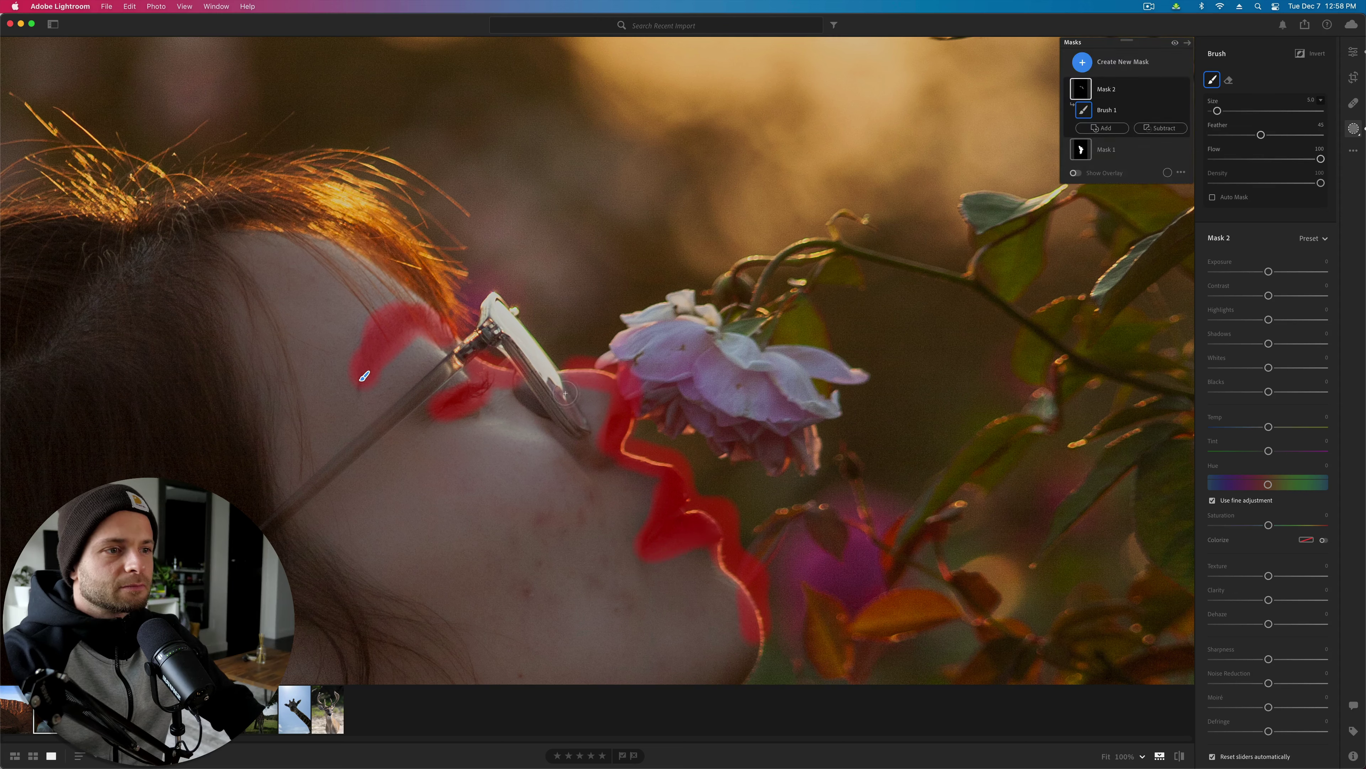
mouse_move(565, 393)
left_mouse_down()
mouse_move(565, 417)
mouse_move(487, 298)
mouse_move(452, 359)
mouse_move(269, 530)
left_mouse_up()
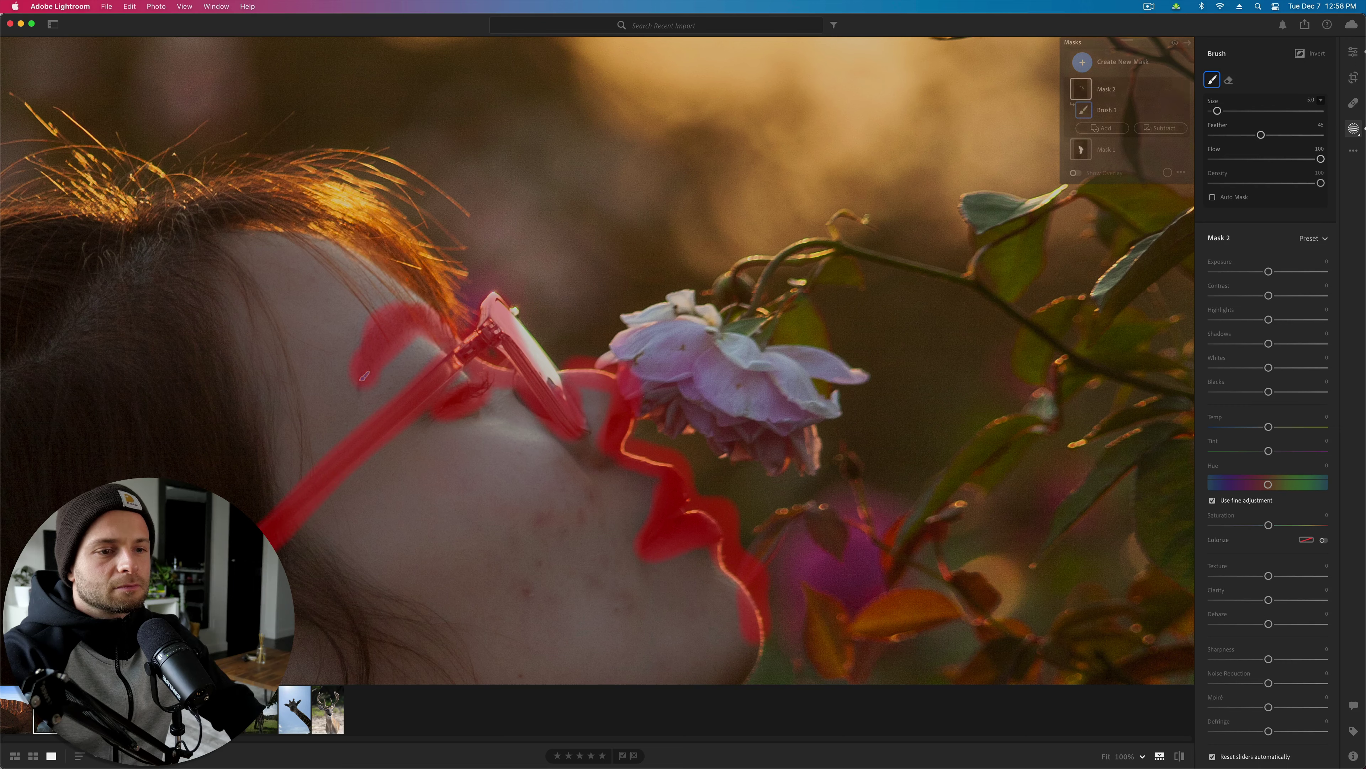
Step: Set Mask 2's texture to +17, clarity to +19 and sharpness to +81
key("z")
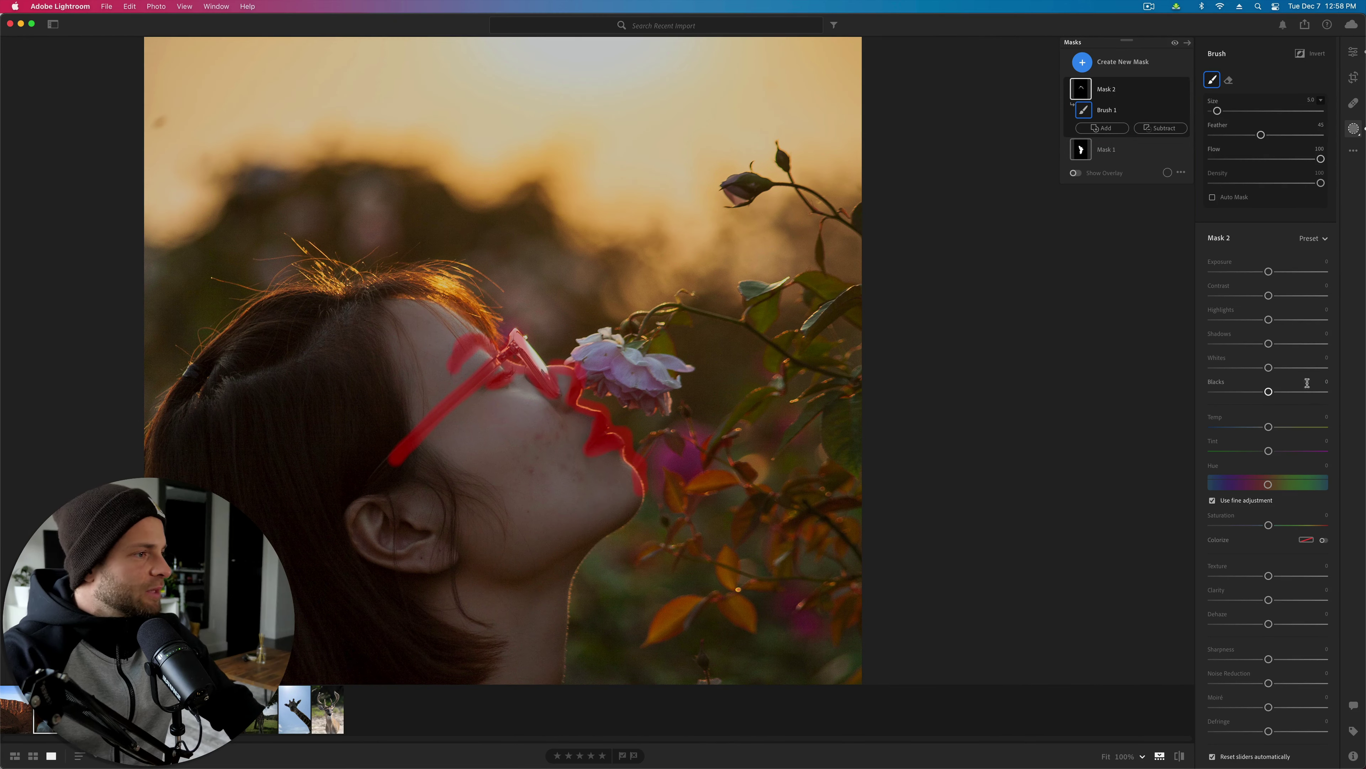
left_click(1279, 576)
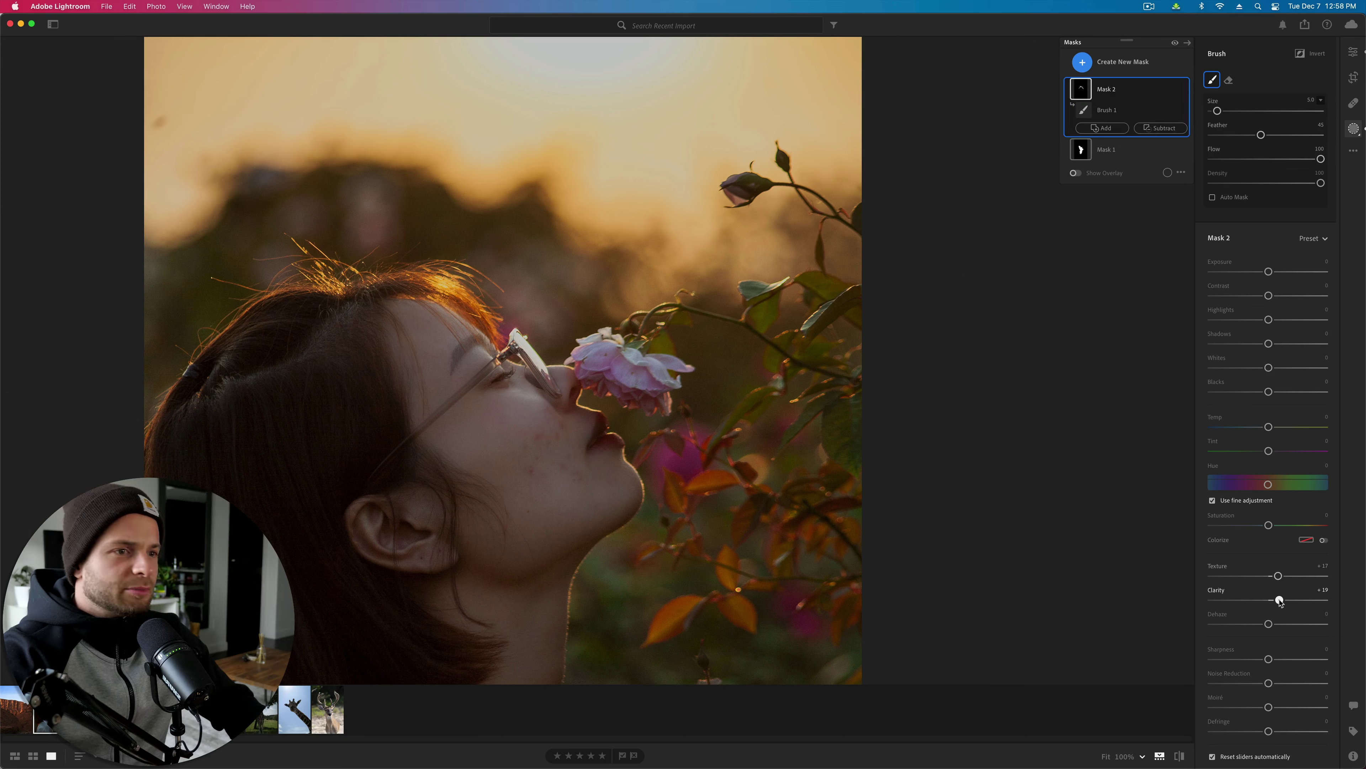
left_click(1280, 599)
left_click(1289, 659)
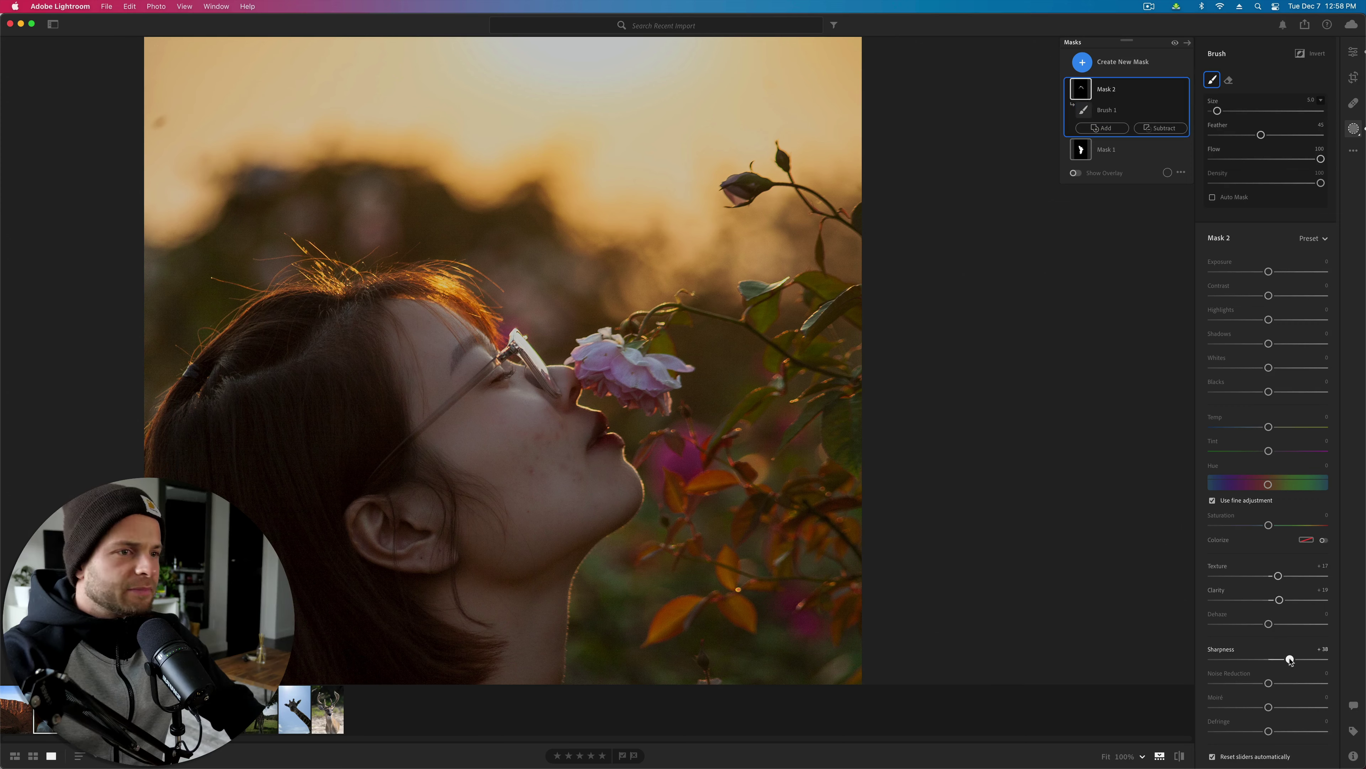
left_click_drag(1295, 660, 1314, 659)
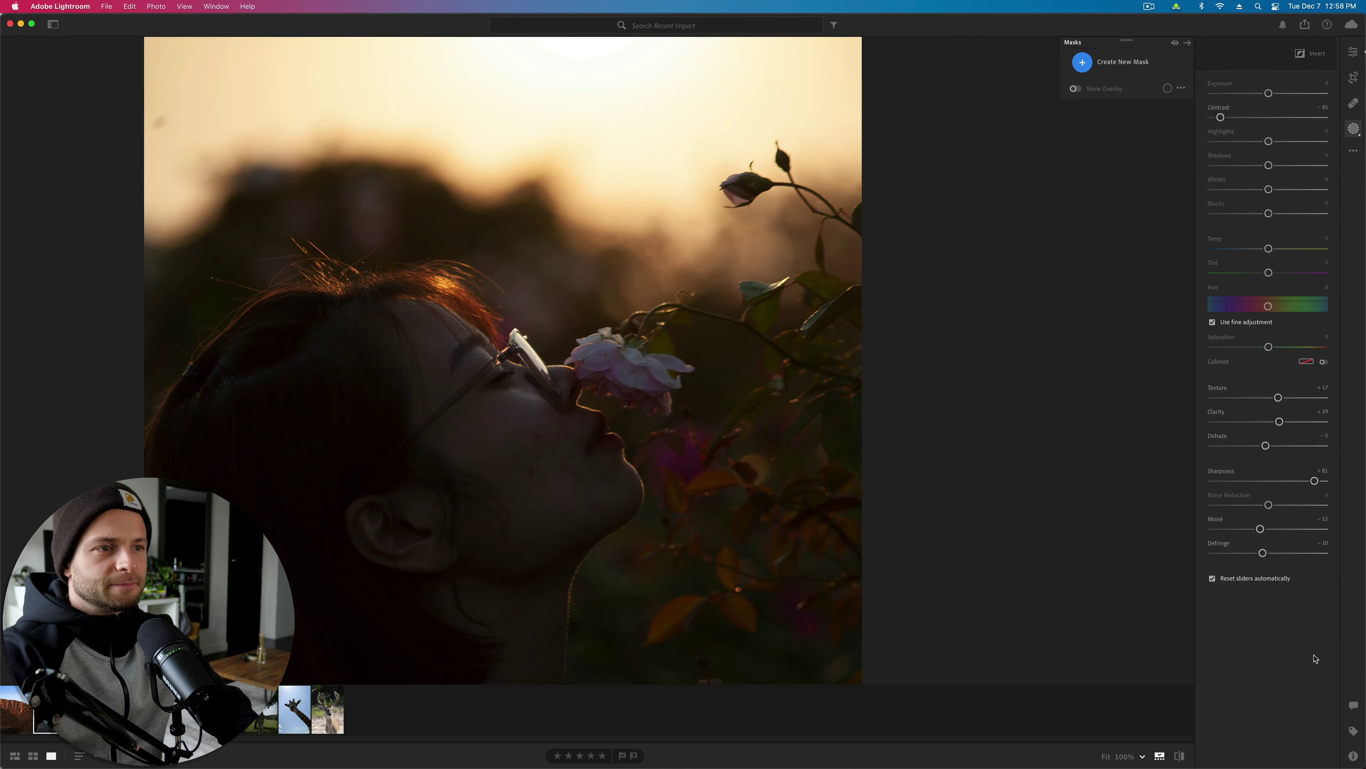
Step: Set Mask 2's contrast to +23, whites to +17 and saturation to +16
key("z")
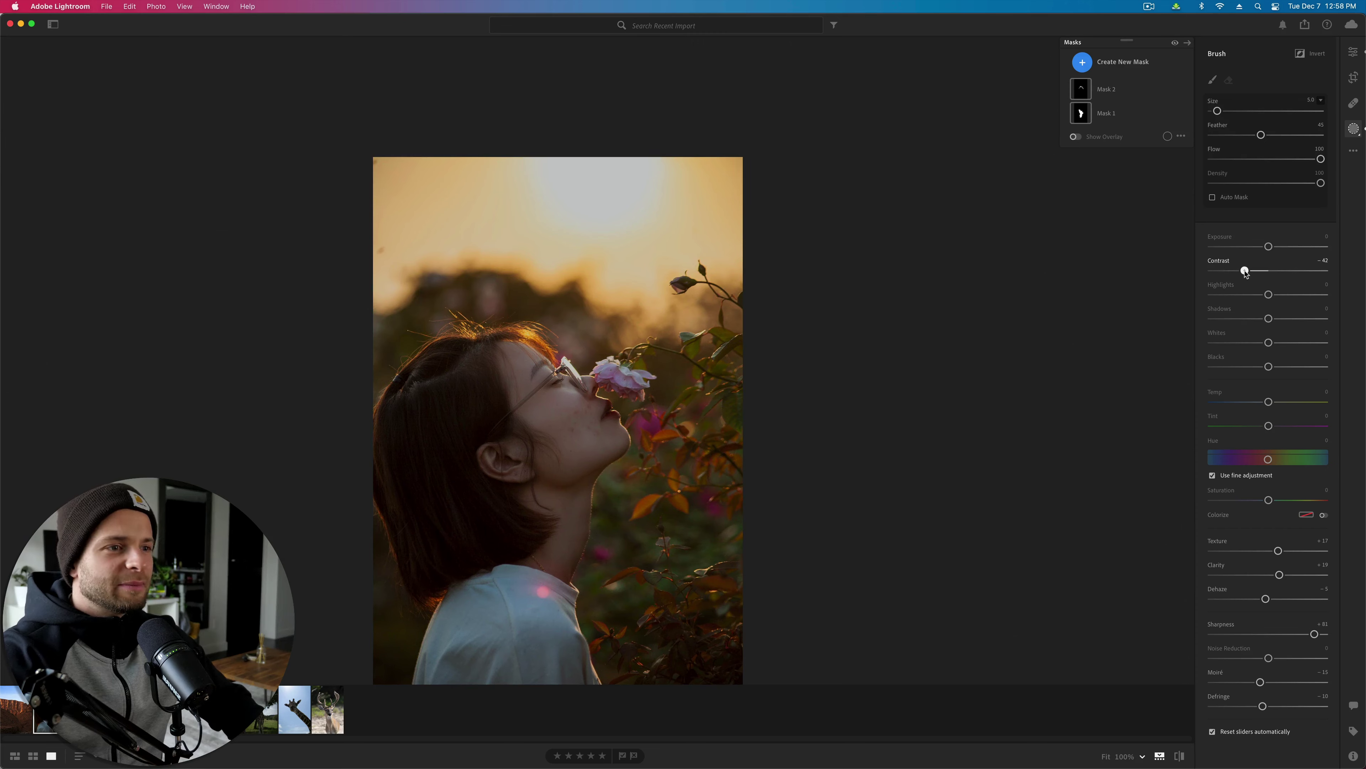
left_click(1124, 91)
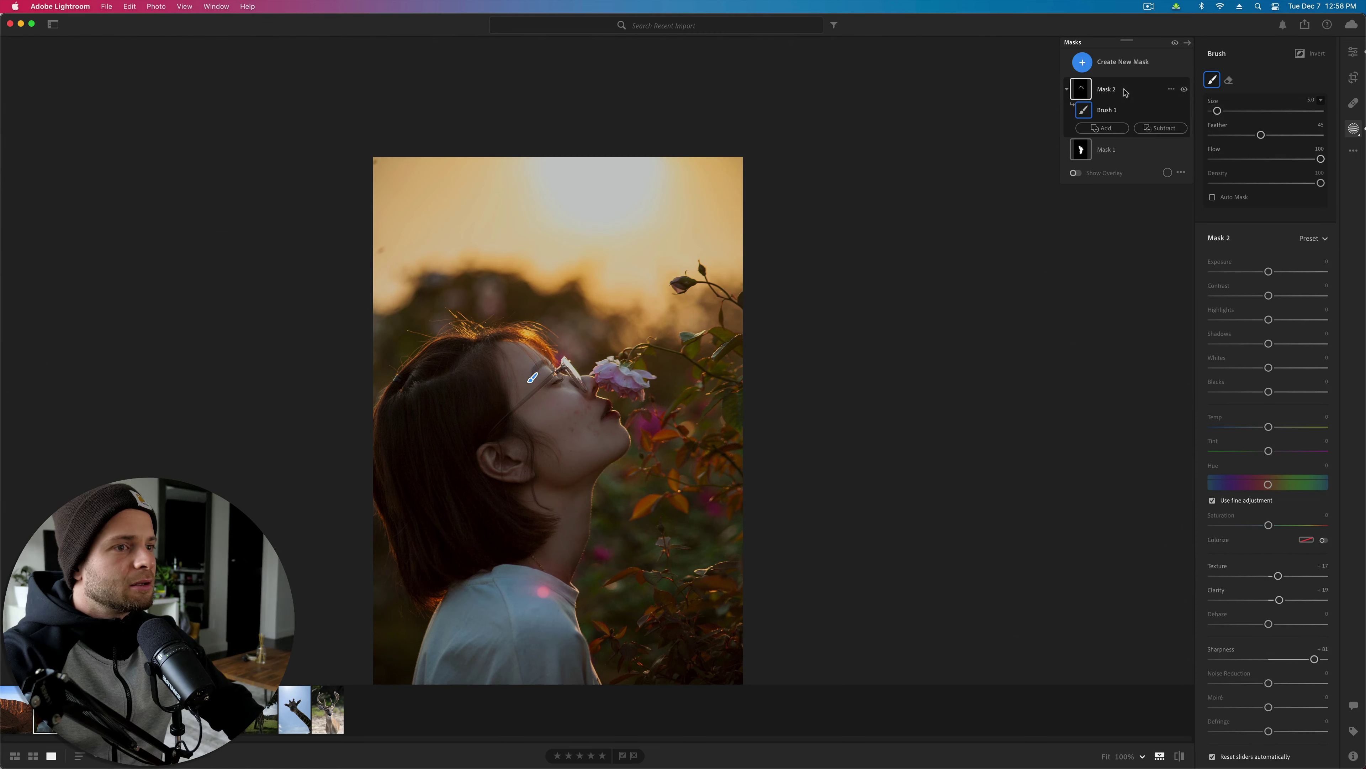
left_click(1294, 295)
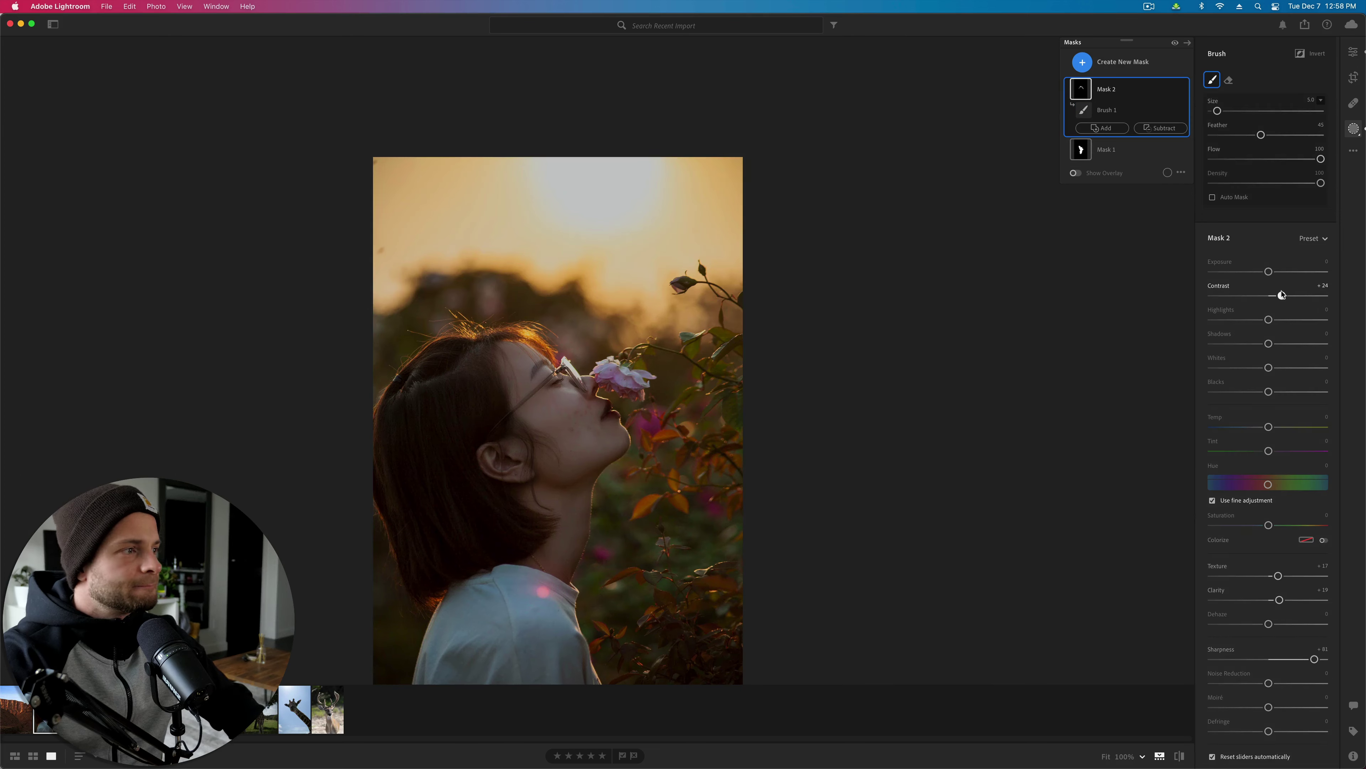
left_click_drag(1282, 295, 1281, 295)
left_click_drag(1270, 368, 1278, 368)
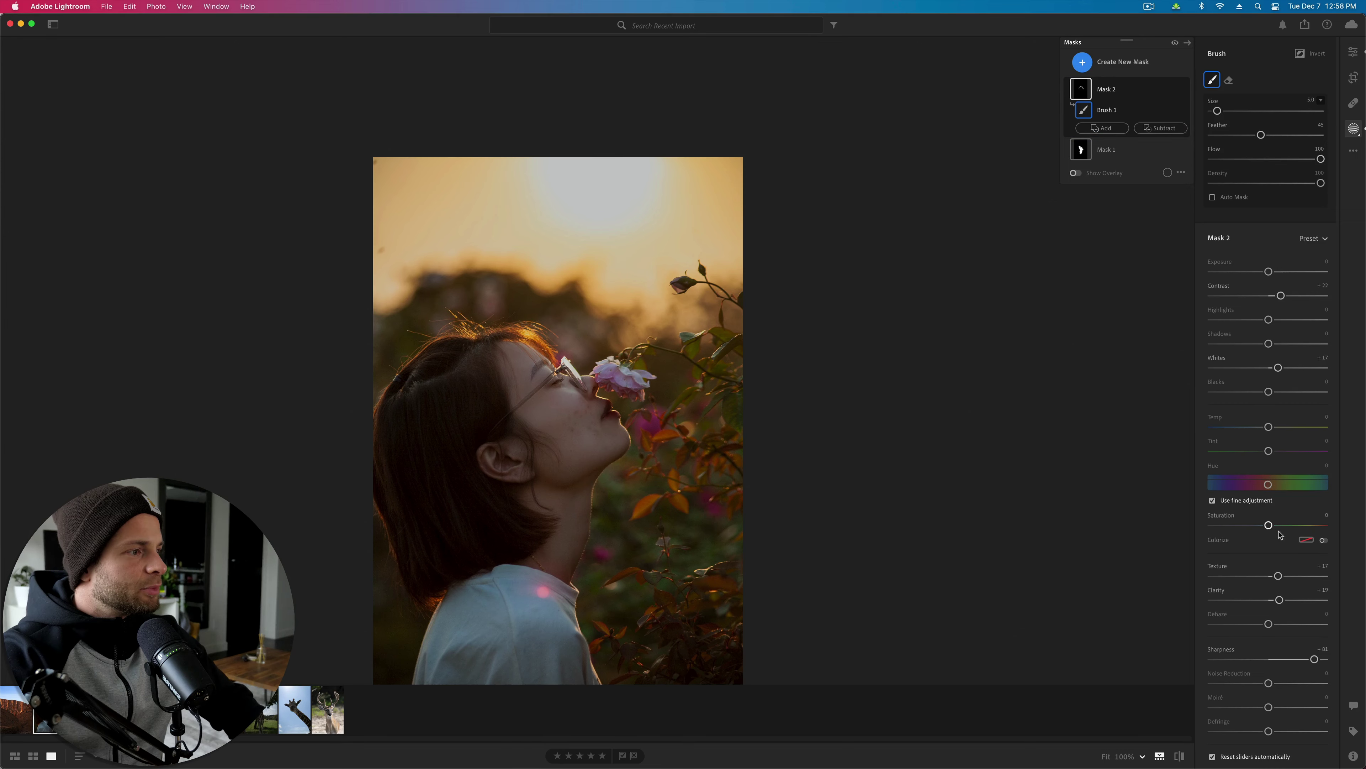
left_click_drag(1276, 526, 1281, 527)
Step: In the Color Mixer, set blue saturation to -100 and luminance to +12, and purple saturation to about -79
scroll(833, 558, "down", 3)
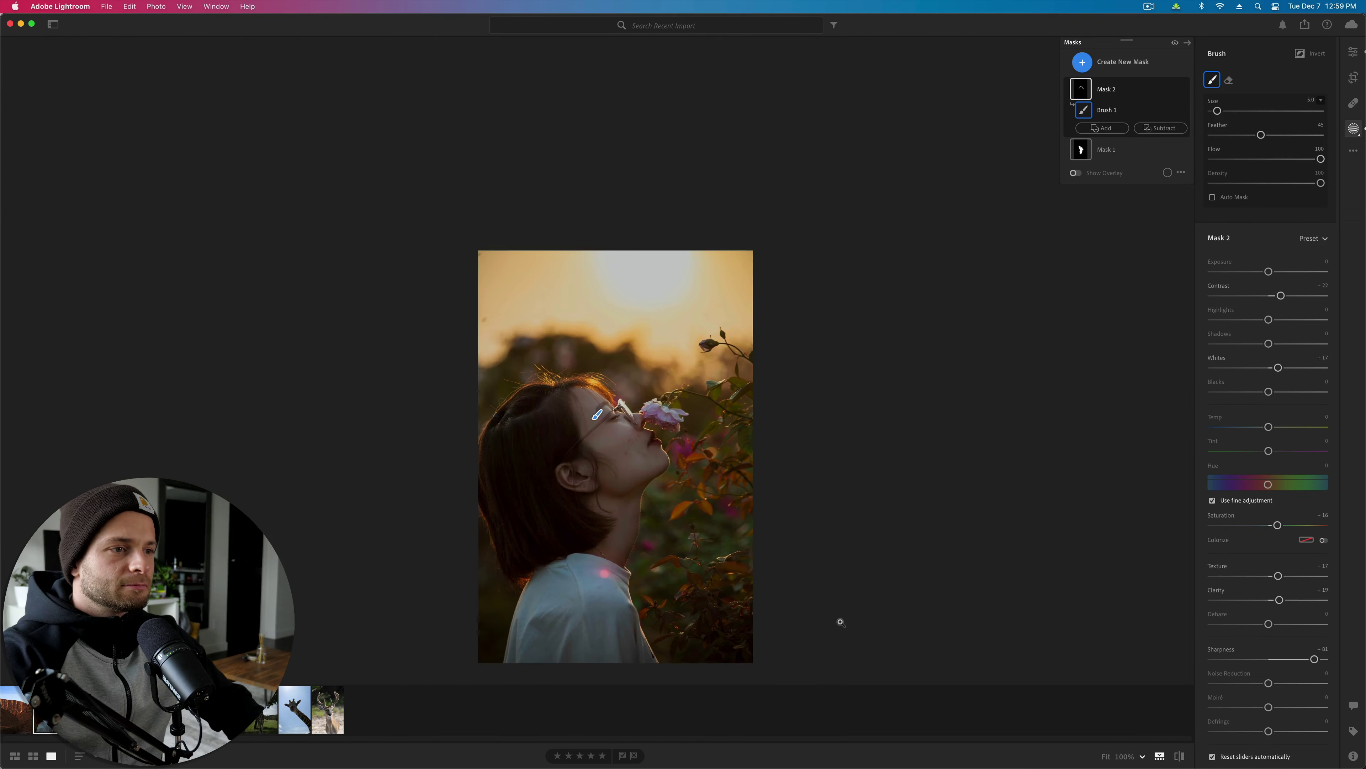
scroll(839, 622, "down", 3)
scroll(839, 622, "right", 2)
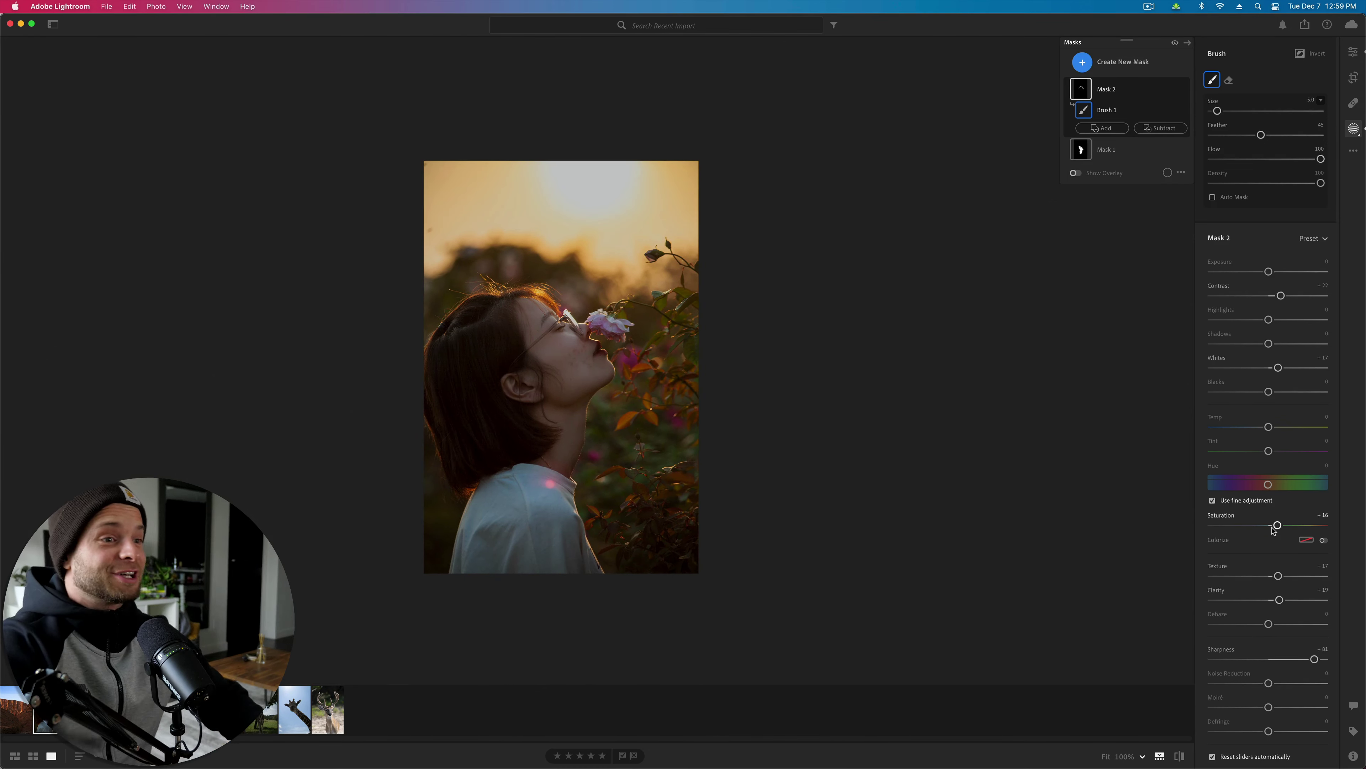
key("e")
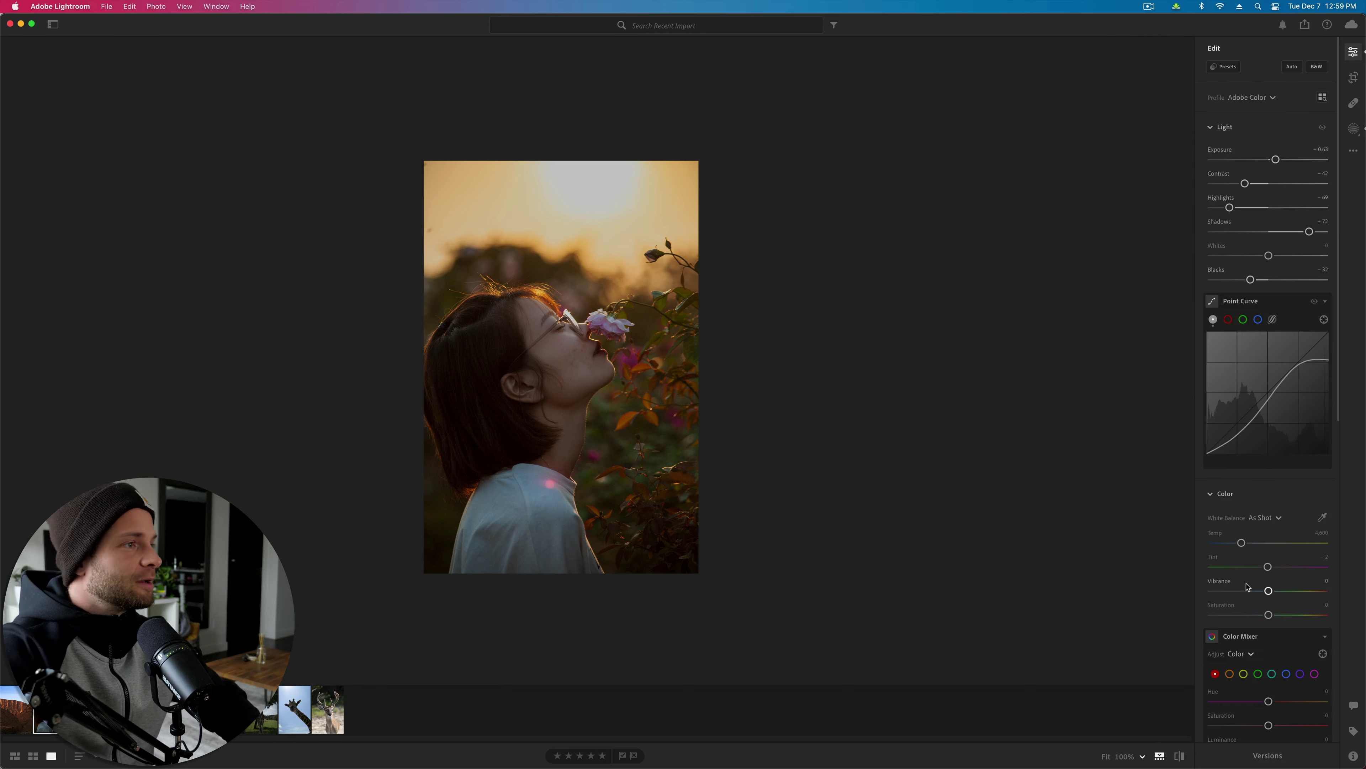
scroll(1247, 586, "down", 5)
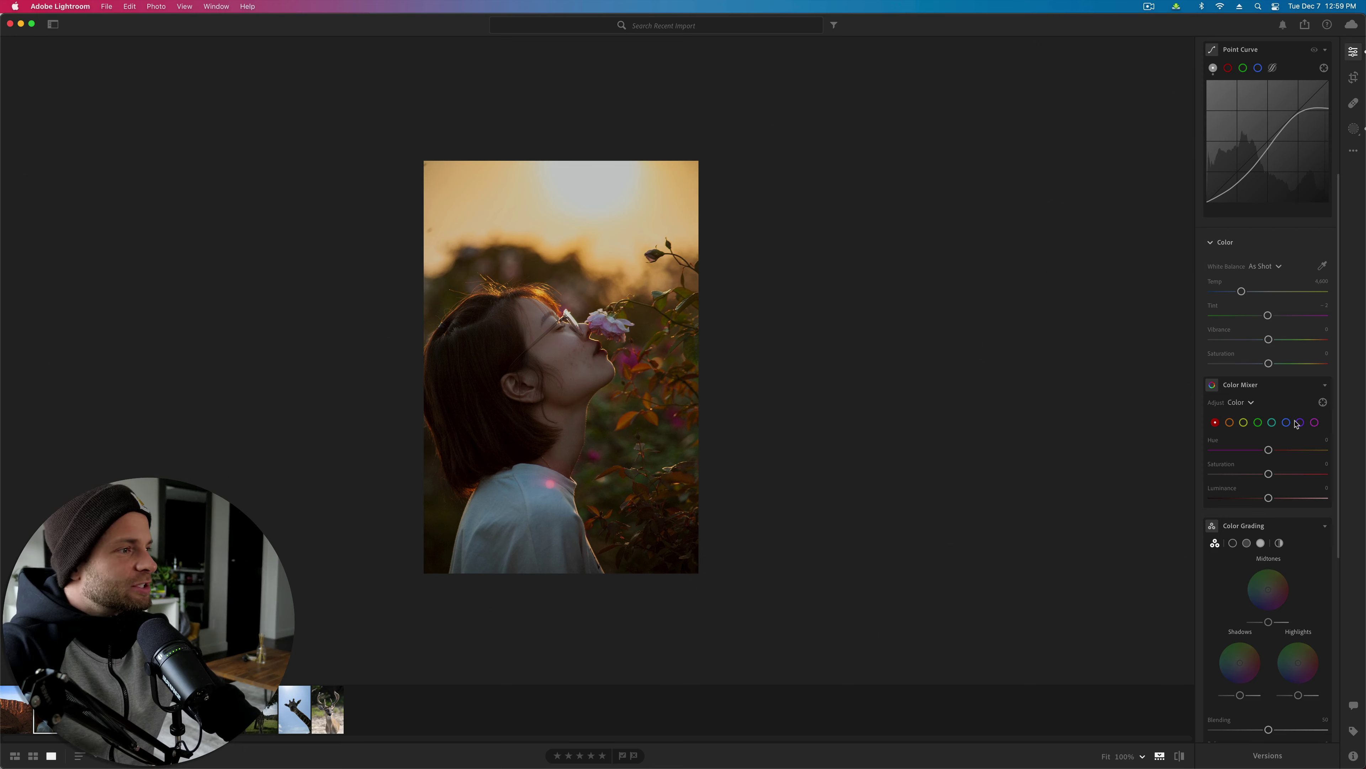
left_click_drag(1244, 498, 1275, 498)
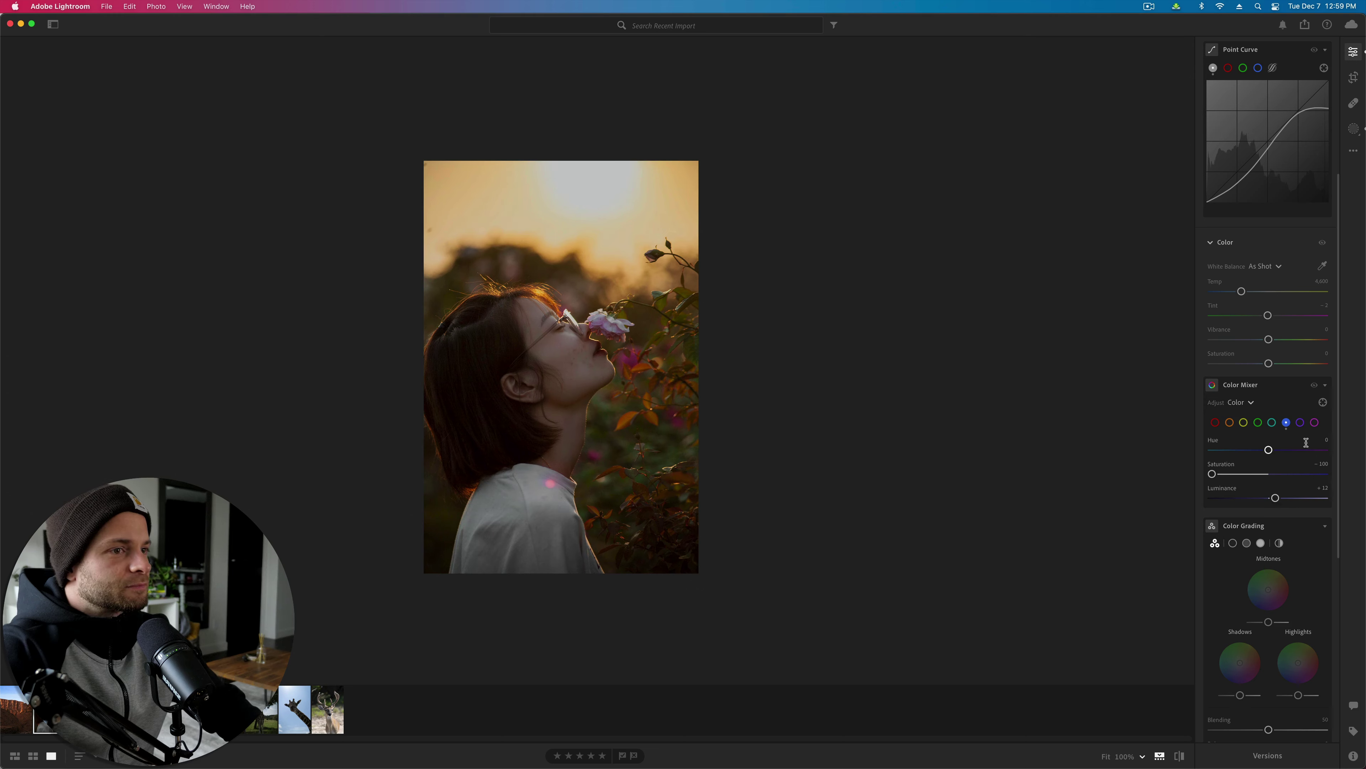
left_click(1301, 422)
left_click_drag(1268, 474, 1223, 474)
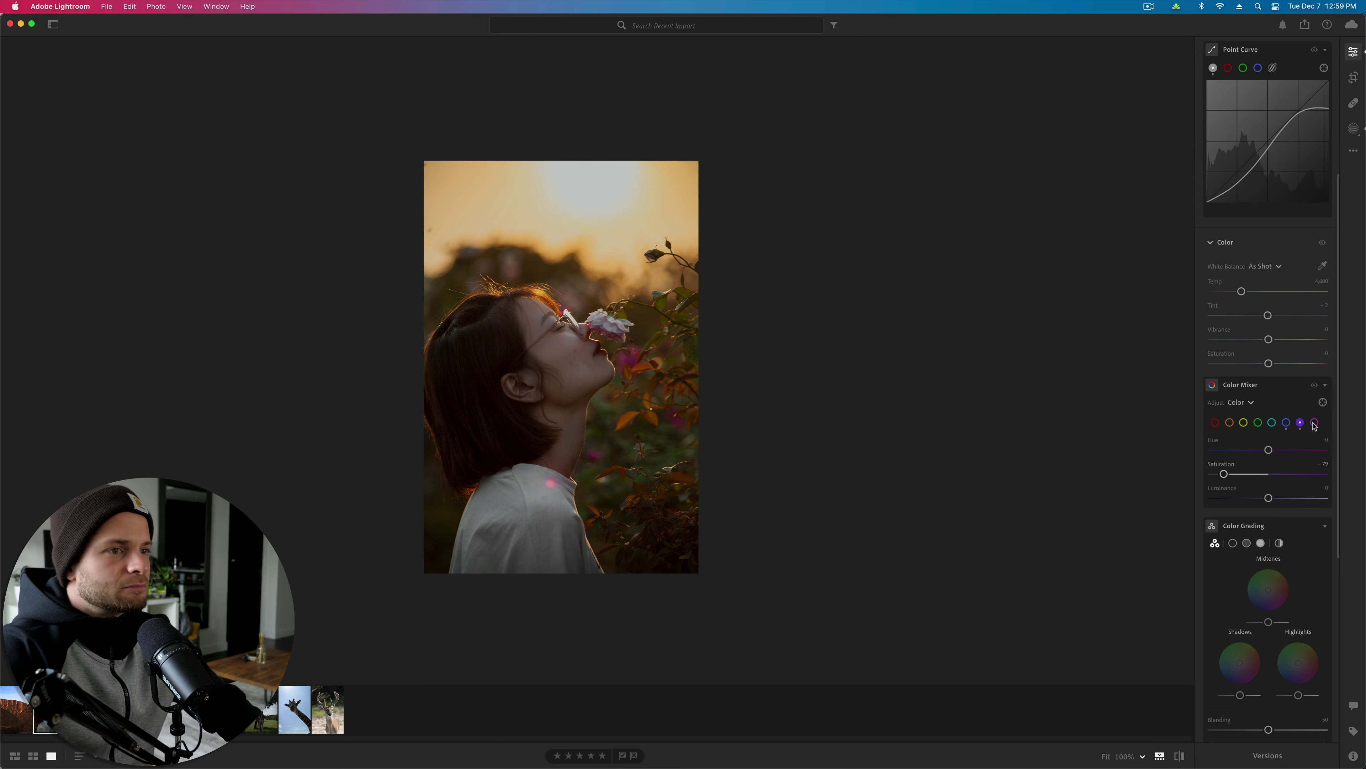
Step: Strongly reduce the yellow saturation in the Color Mixer and set the green saturation to about -93
left_click(1243, 423)
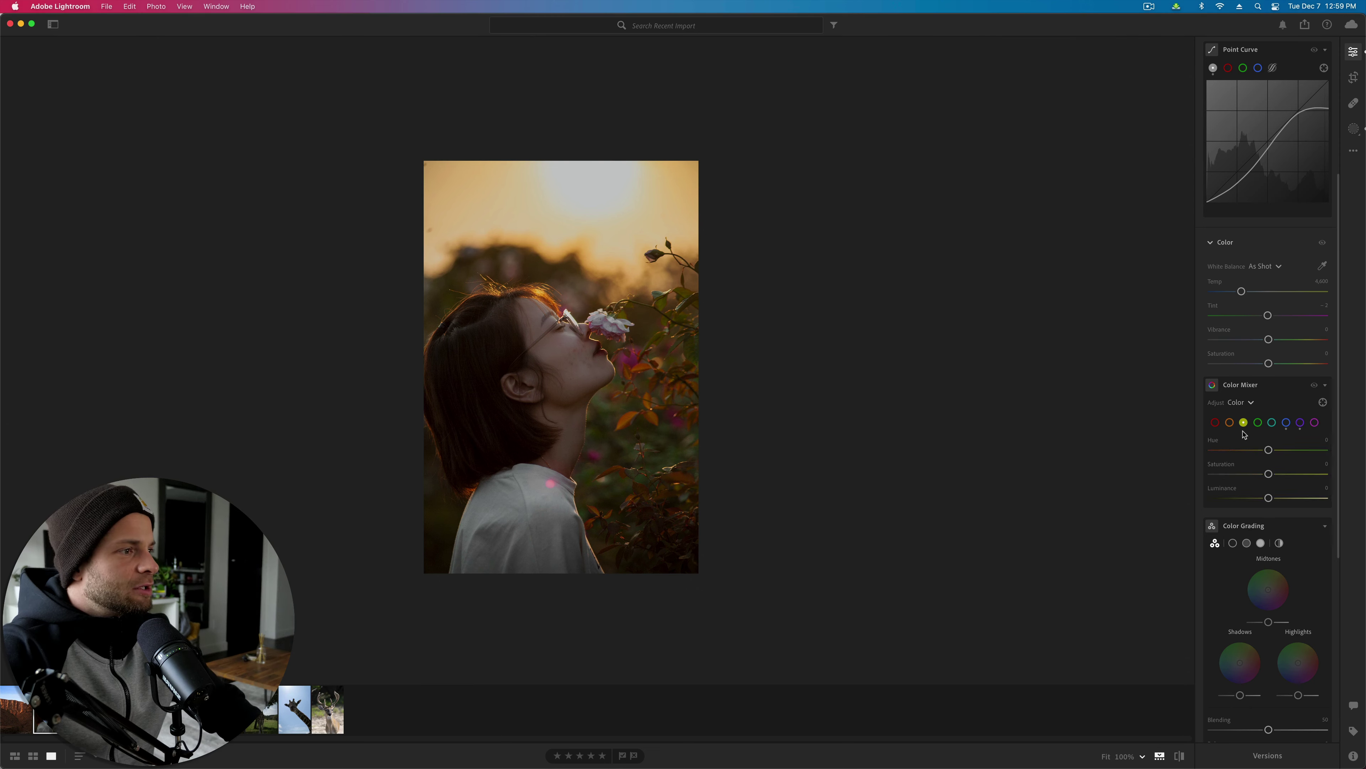
left_click_drag(1268, 474, 1186, 482)
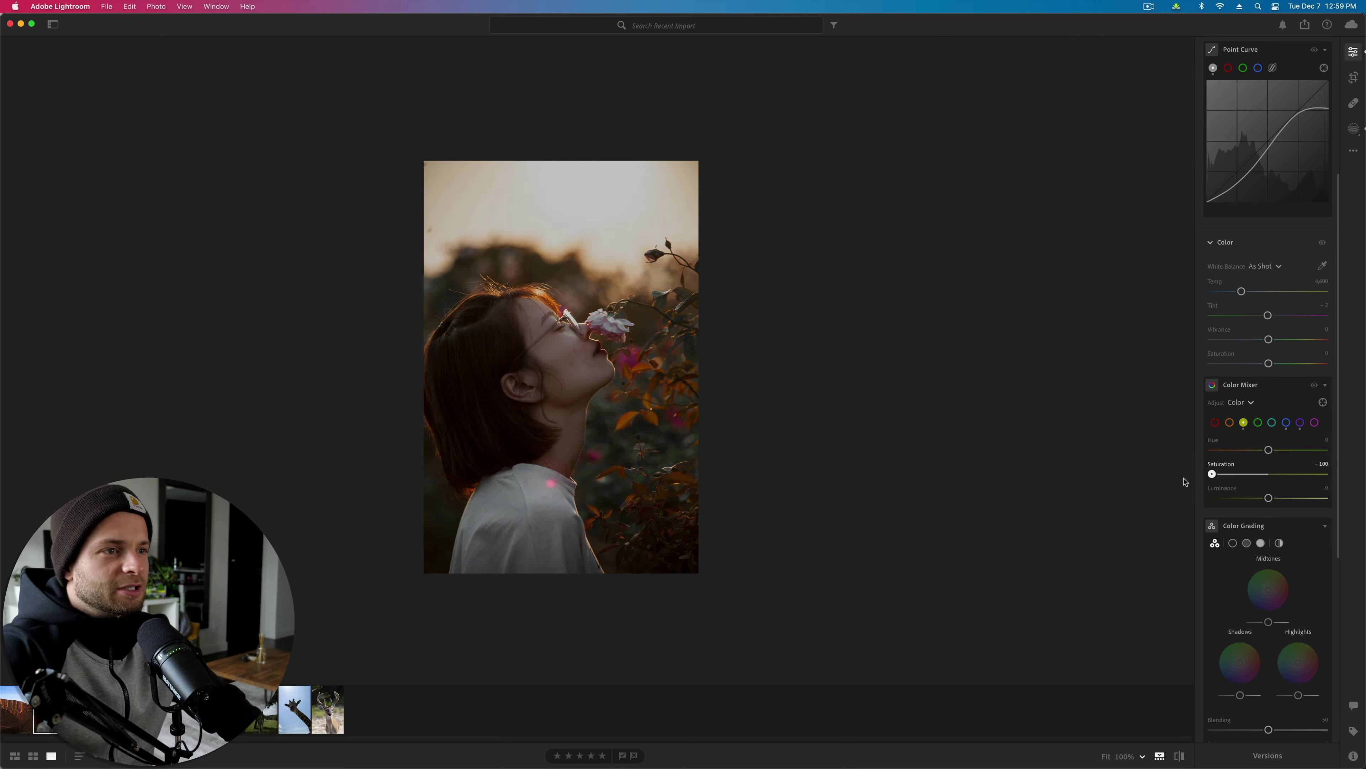
left_click(1258, 422)
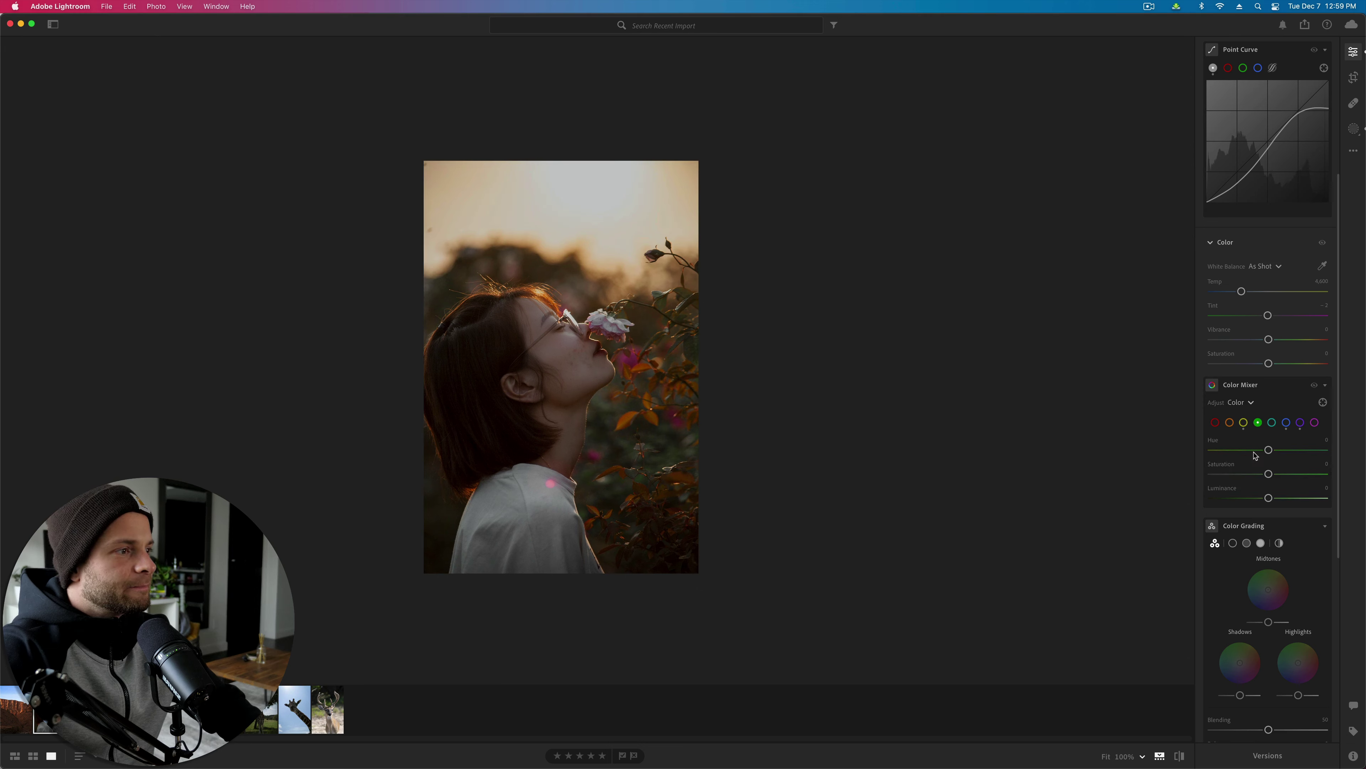
left_click_drag(1220, 475, 1202, 478)
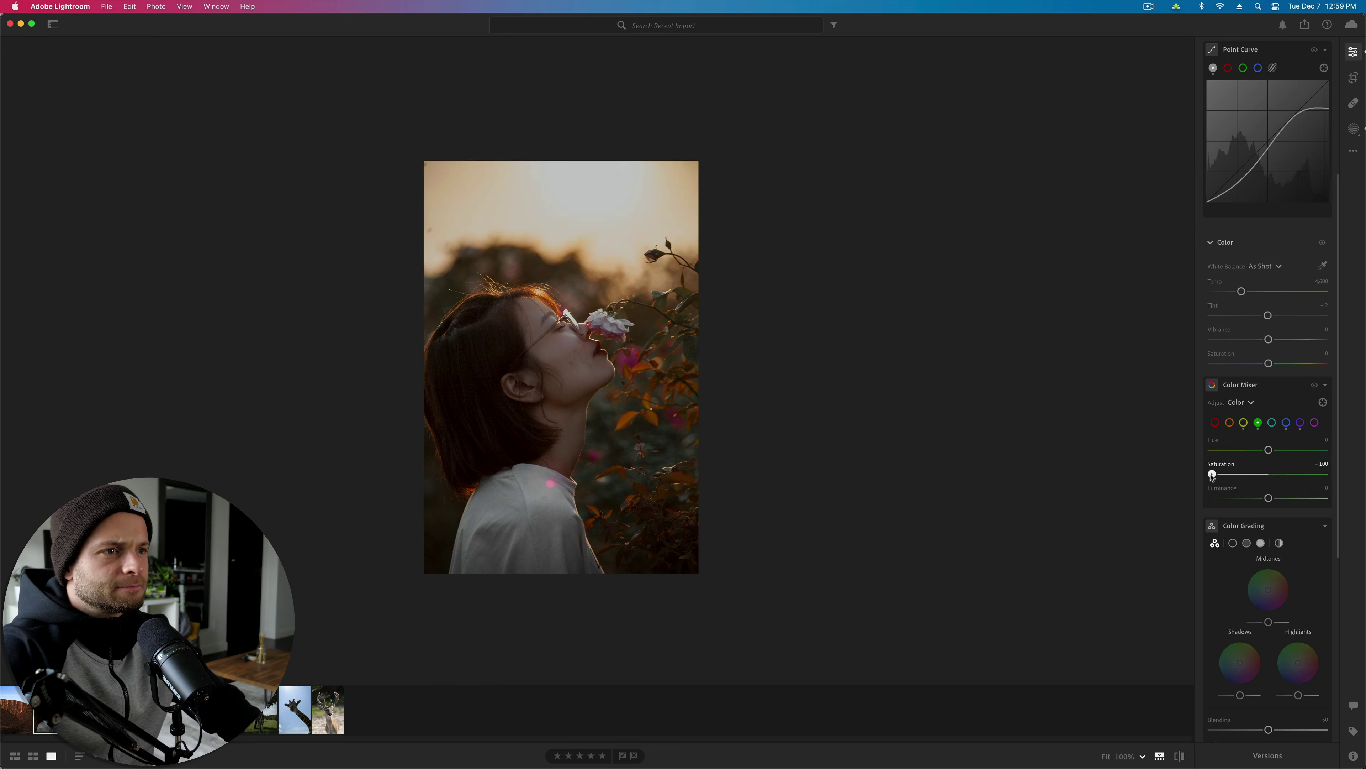
Step: Try to reset the Color Mixer adjustments
key("backslash")
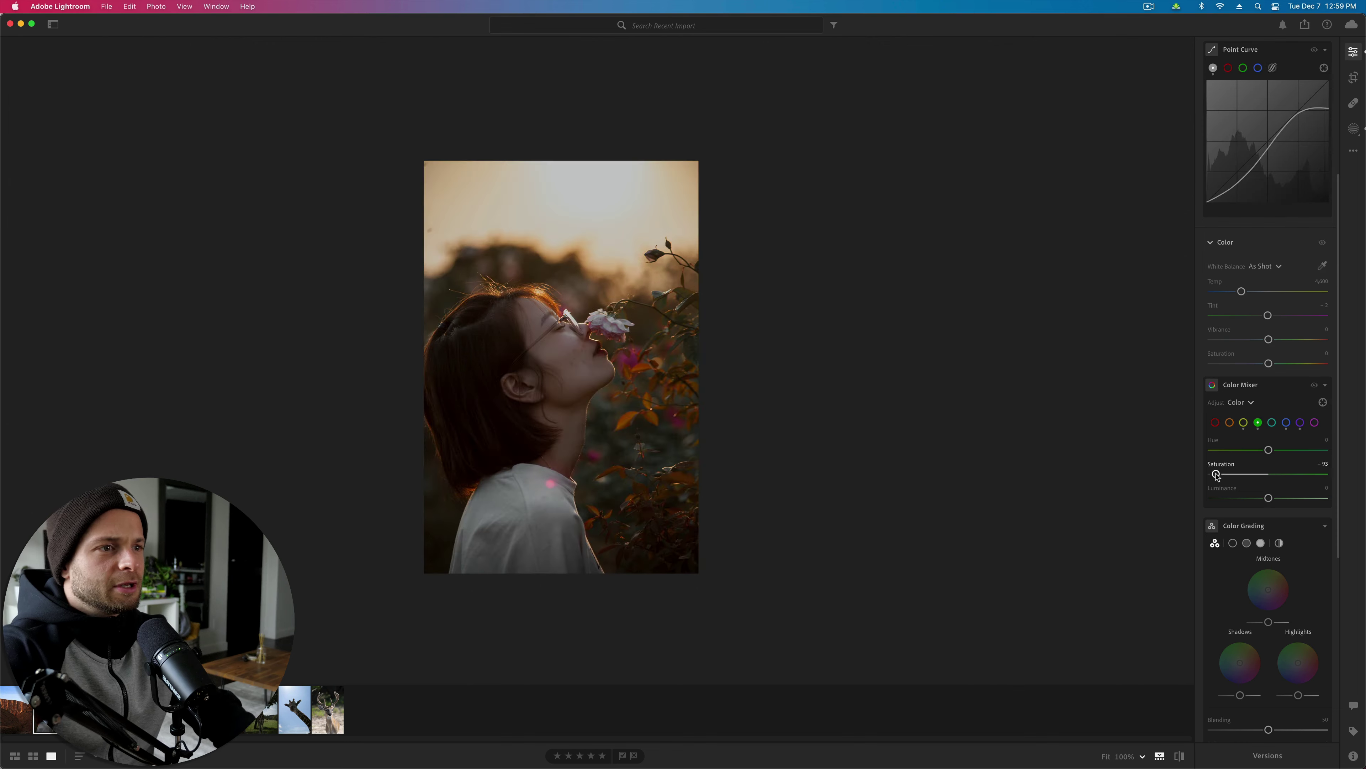
key("alt")
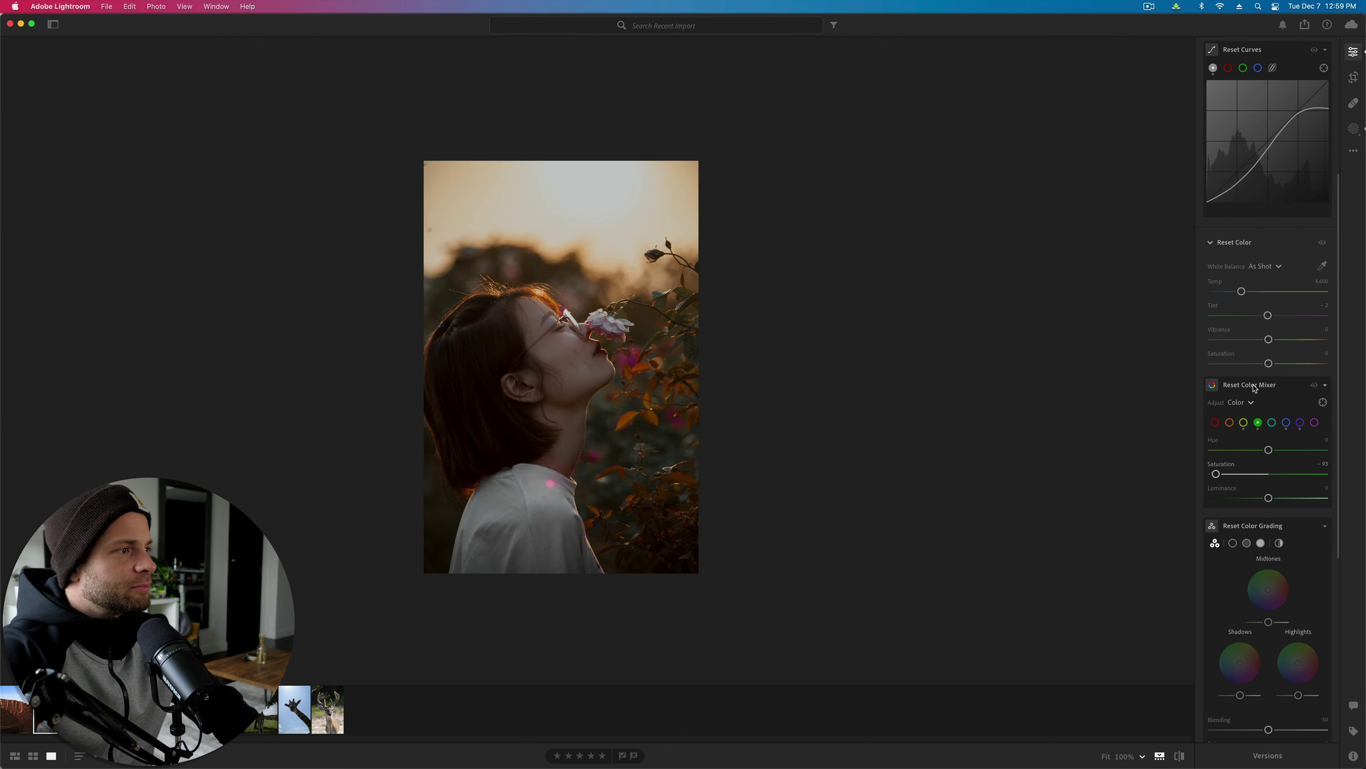
left_click(1254, 386, "alt")
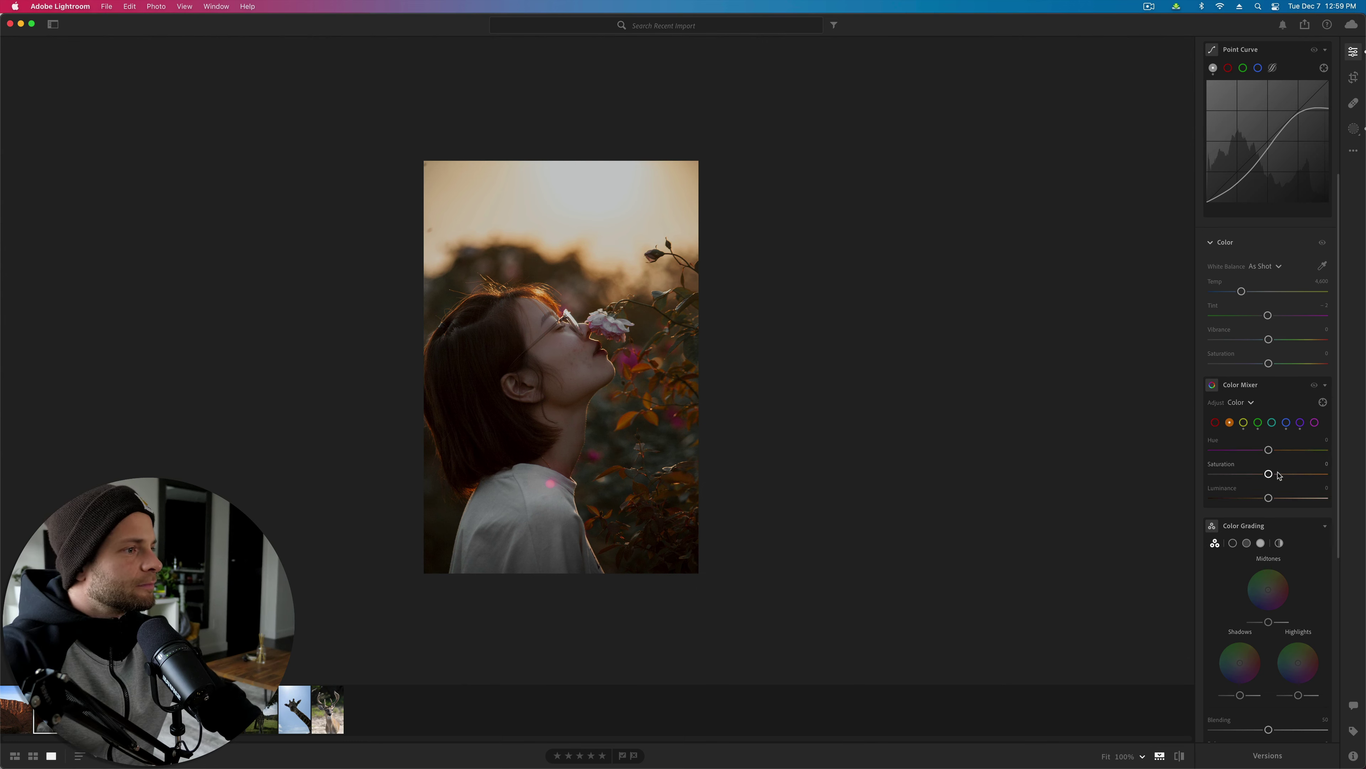
Step: Raise the orange luminance in the Color Mixer to +41
left_click(1289, 498)
mouse_move(1291, 500)
left_mouse_down()
mouse_move(1317, 503)
mouse_move(1293, 502)
left_mouse_up()
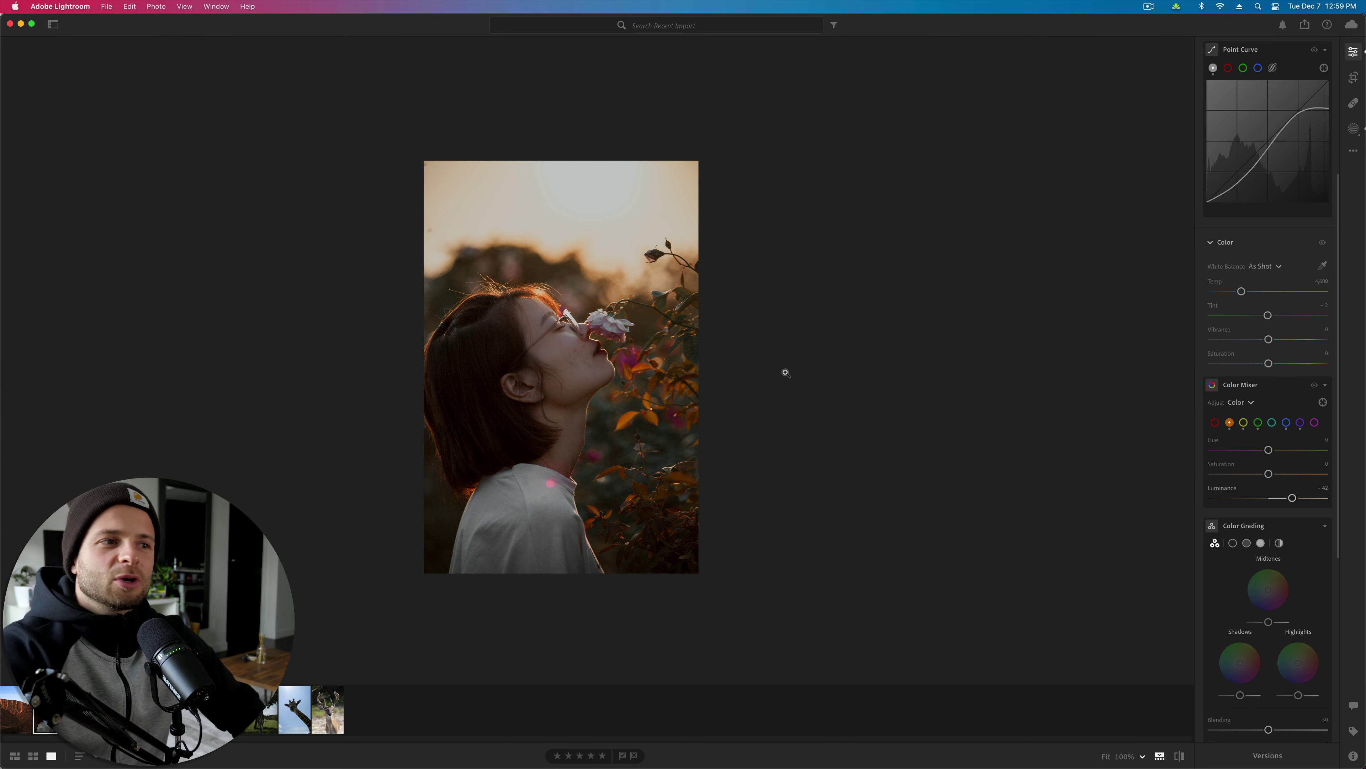
Step: Heal the blemishes on the cheek with the Healing Brush in Heal mode, sampling clean skin near the jaw
left_click(545, 338)
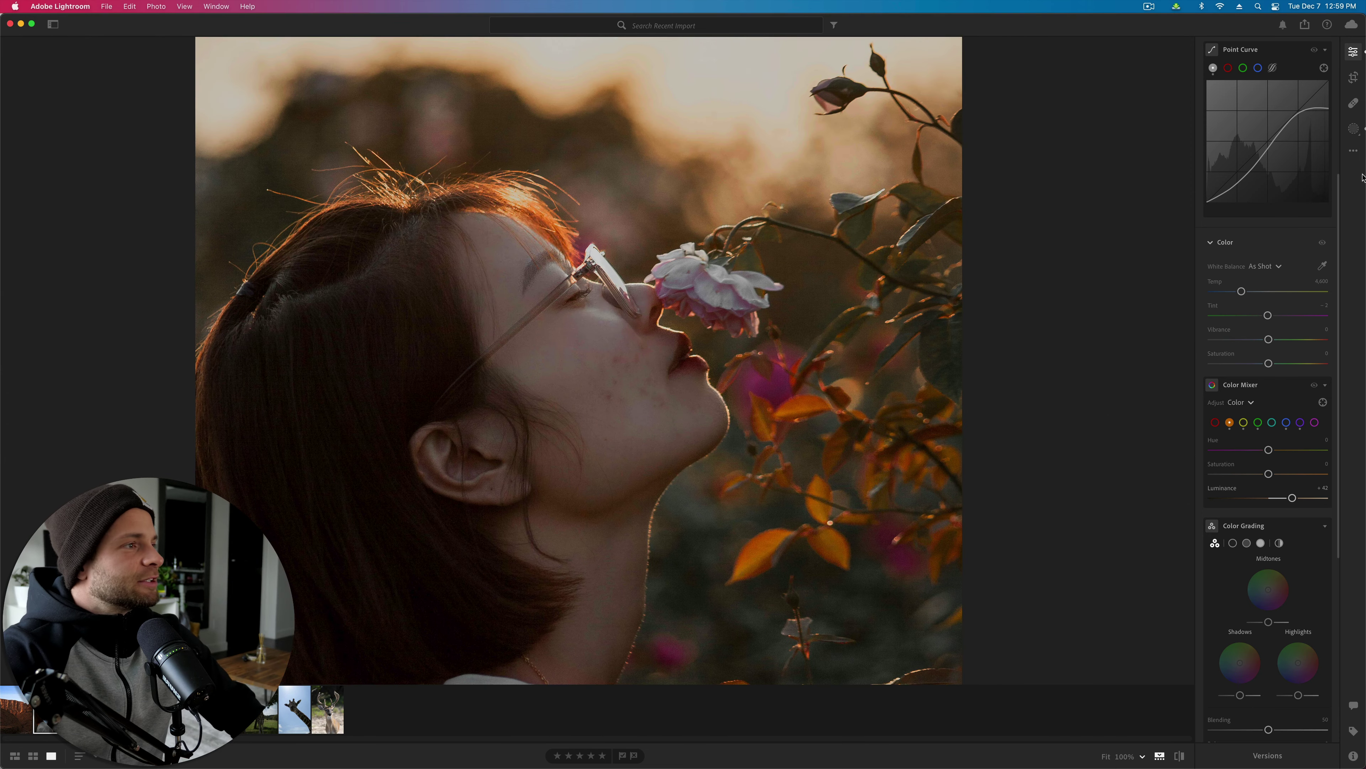
left_click(1354, 103)
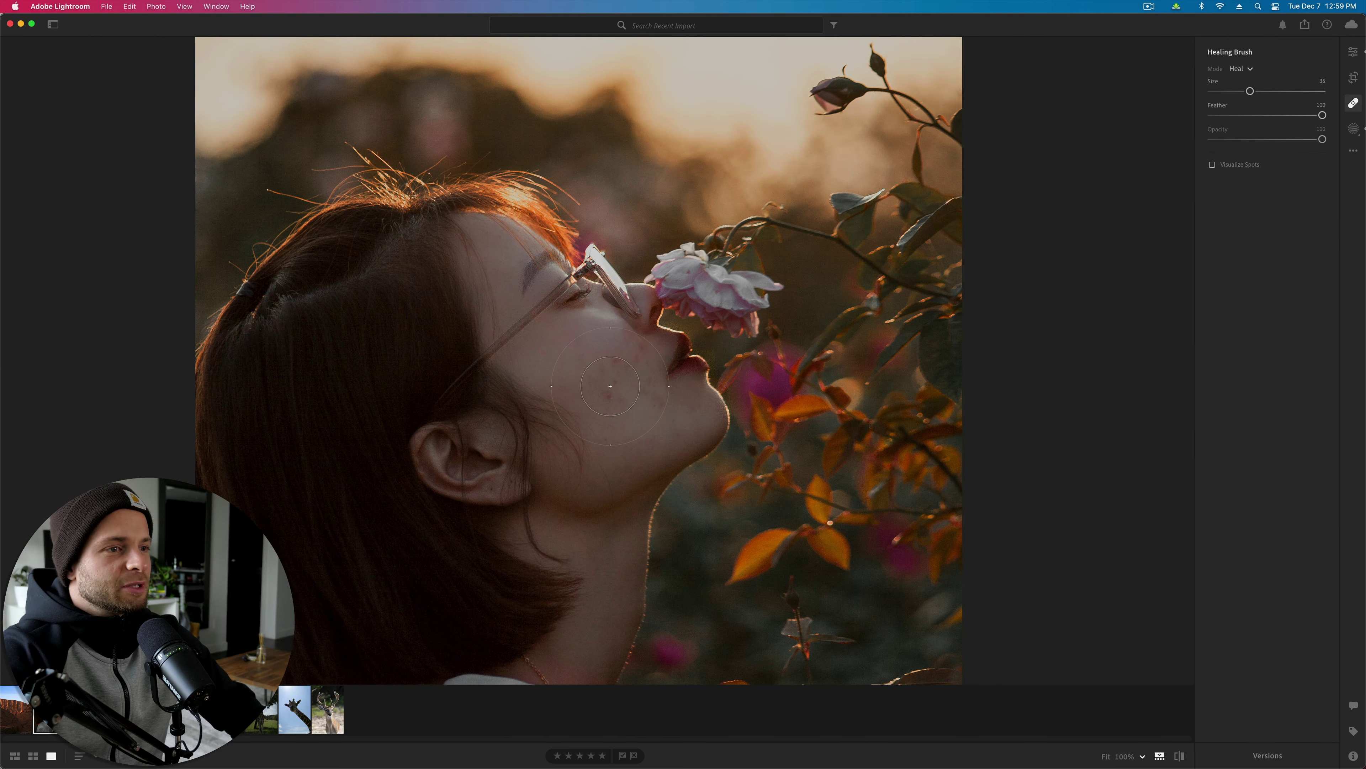
mouse_move(609, 404)
left_mouse_down()
mouse_move(624, 355)
mouse_move(654, 409)
mouse_move(606, 422)
mouse_move(621, 409)
left_mouse_up()
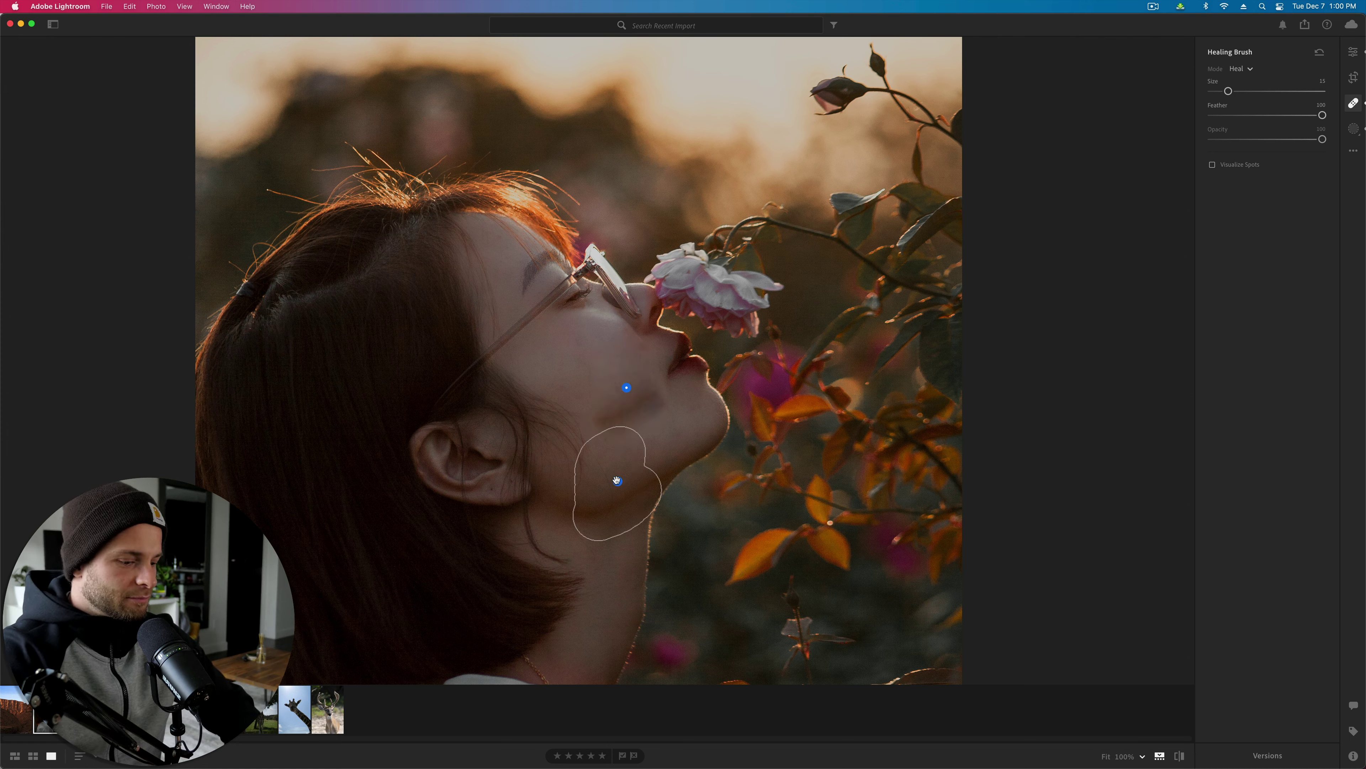
Step: Shrink the Healing Brush and heal the small individual blemishes across the middle of the cheek
key("bracketleft")
key("bracketleft")
key("bracketleft")
key("bracketleft")
key("bracketleft")
key("bracketleft")
key("bracketleft")
key("bracketleft")
key("bracketleft")
key("bracketleft")
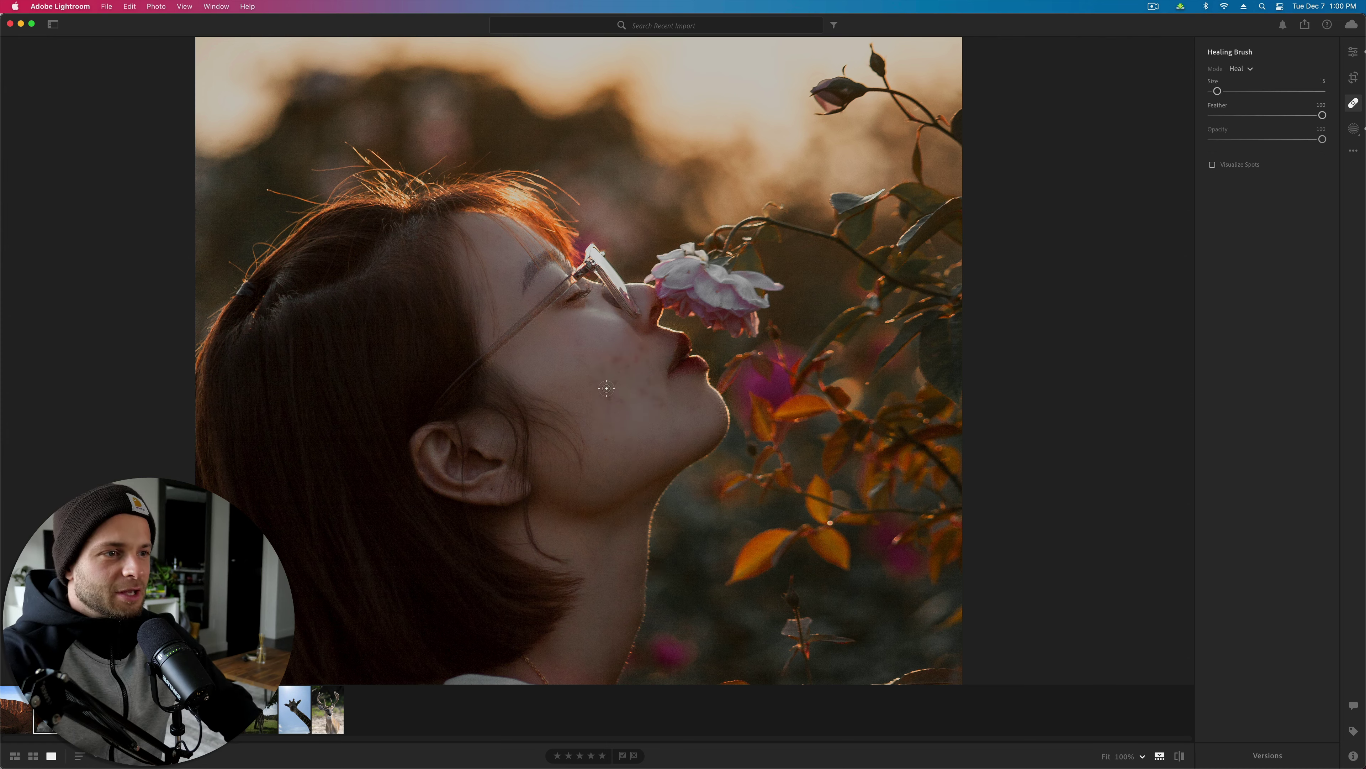
left_click(607, 395)
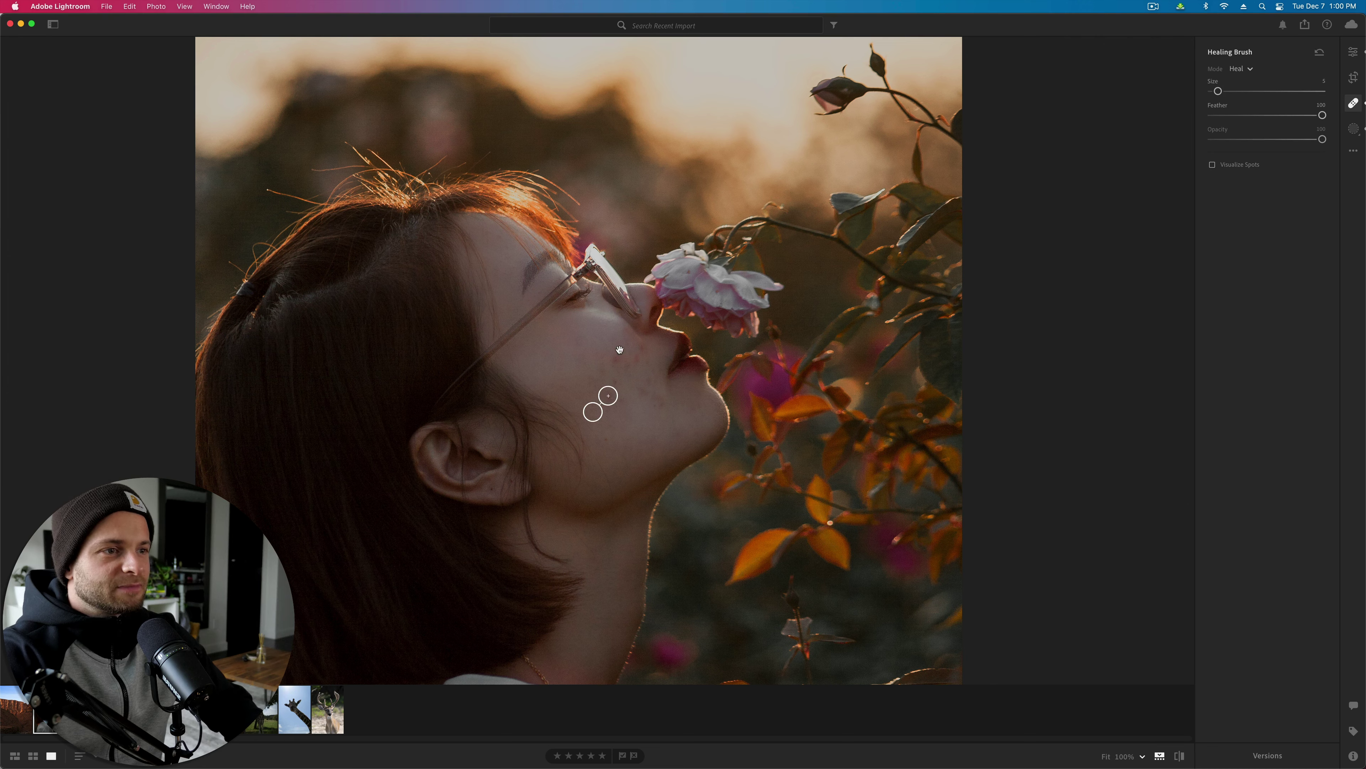
left_click(615, 359)
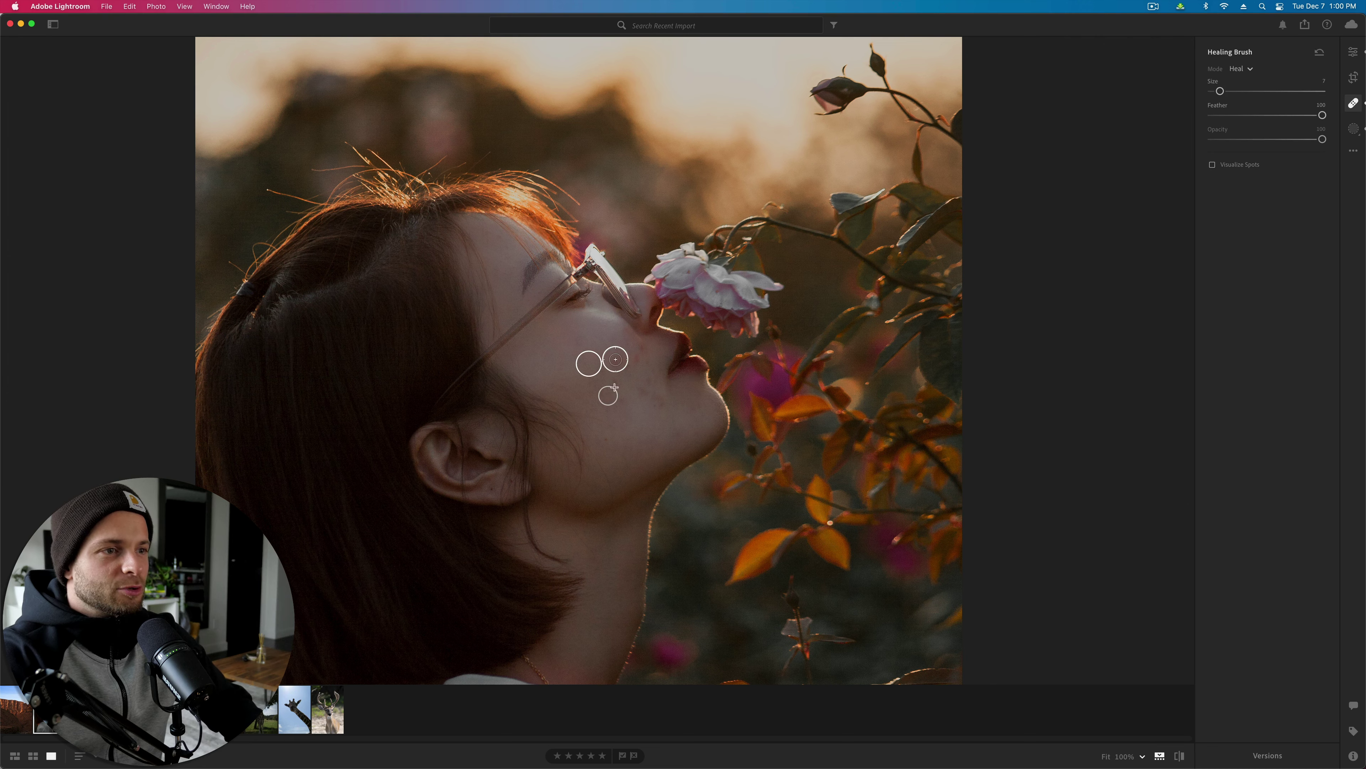
left_click(615, 382)
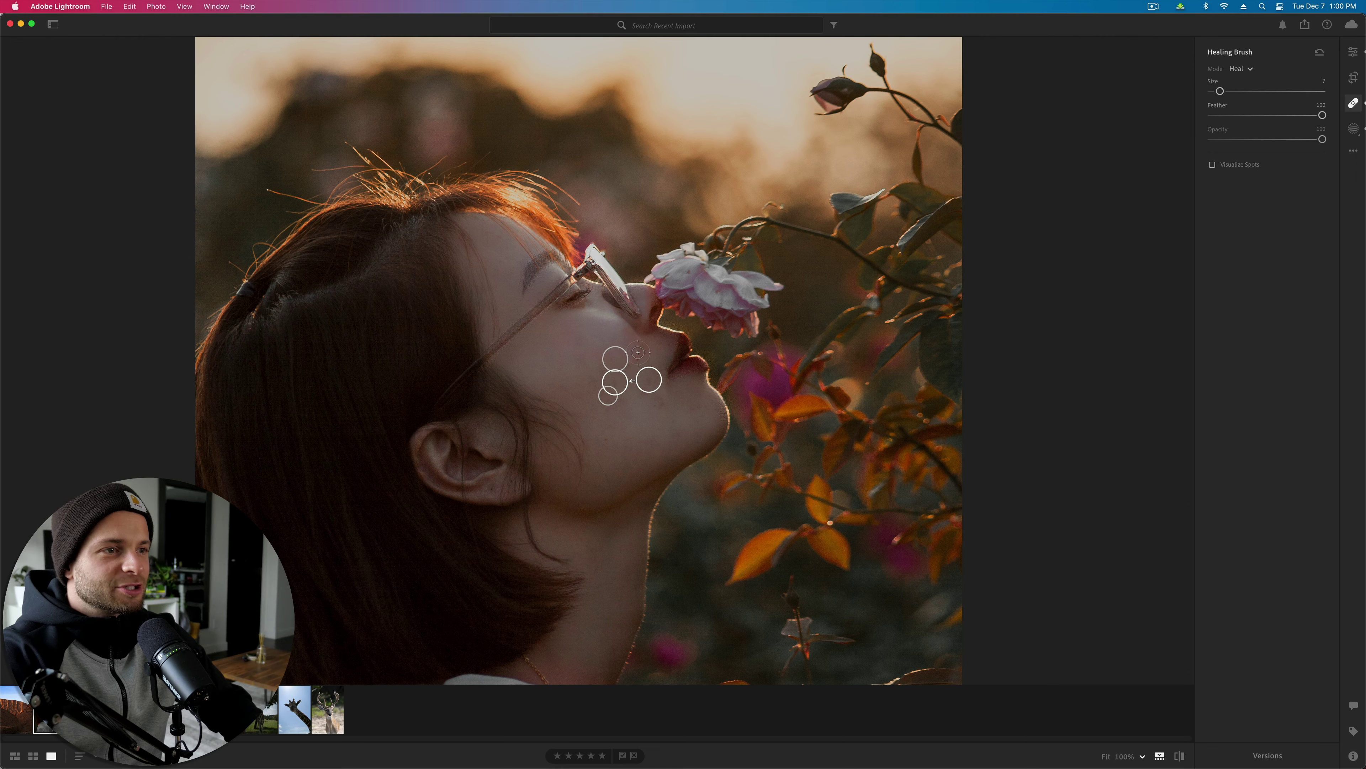
left_click(635, 358)
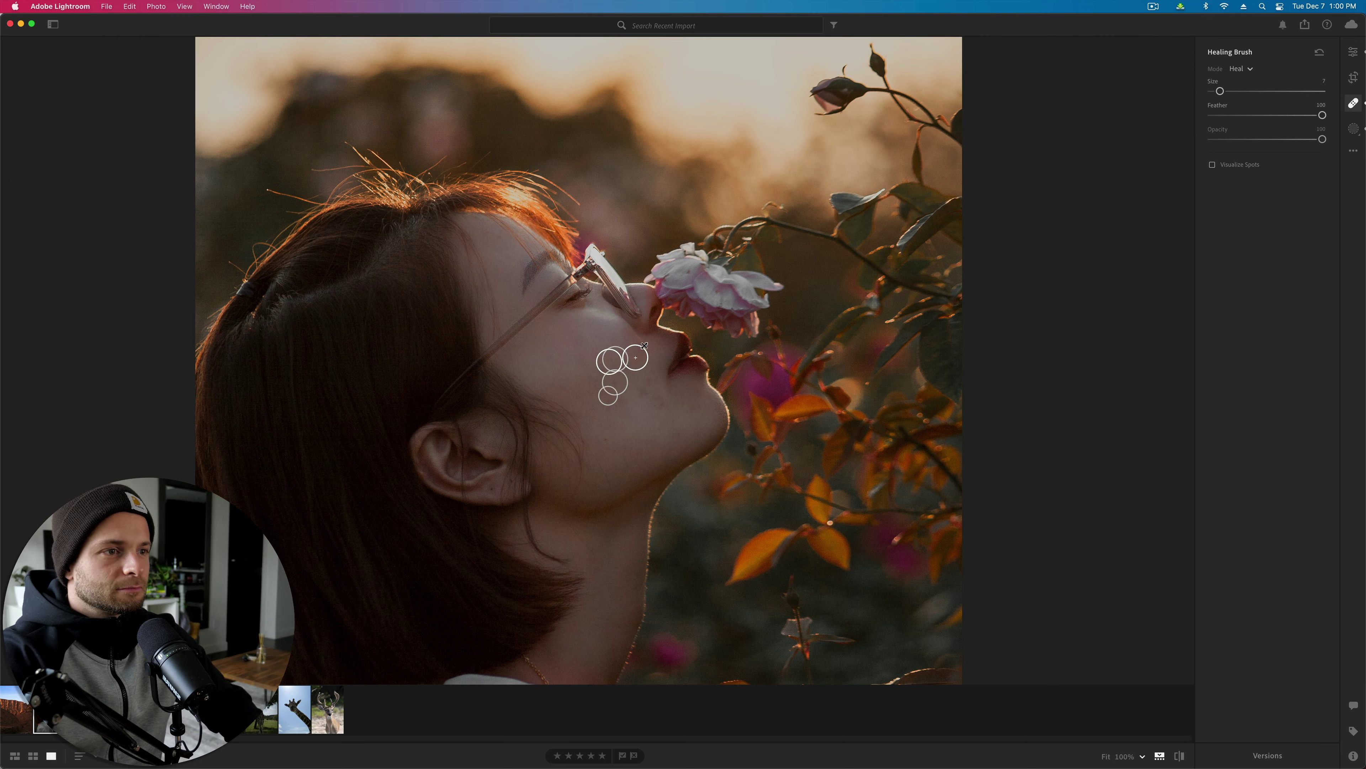
Step: Heal the remaining spots beside the nose and mouth and on the lower cheek, choosing a new sampling source for the spot by the nose
left_click(647, 345)
left_click(659, 402)
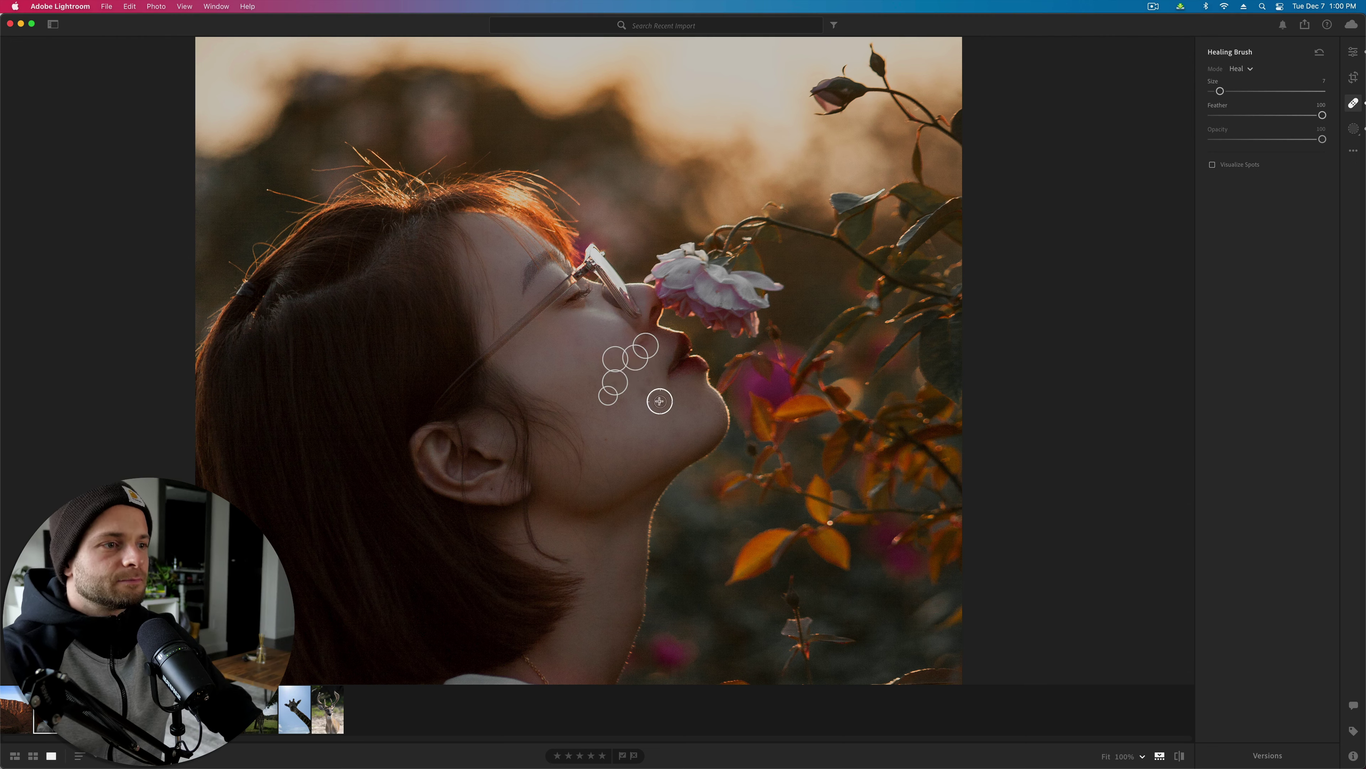
left_click(647, 347)
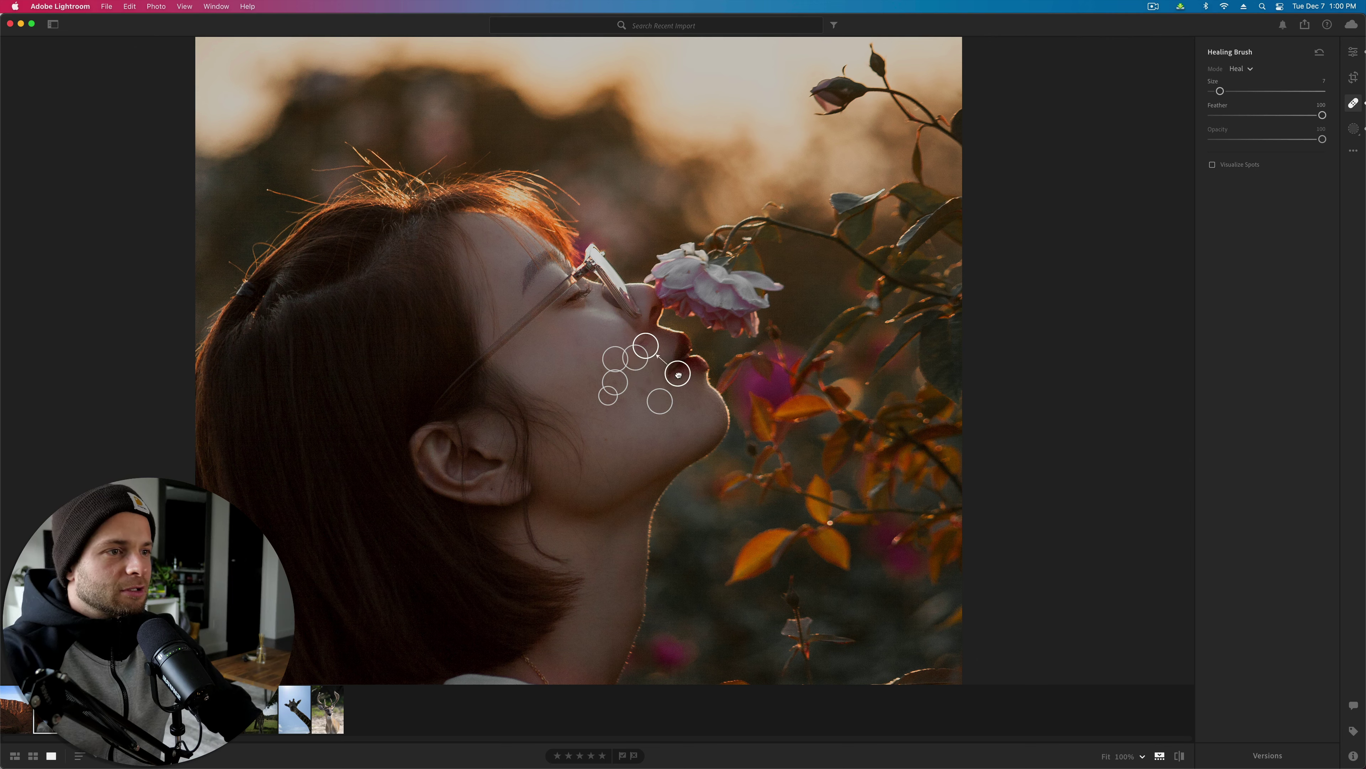
key("/")
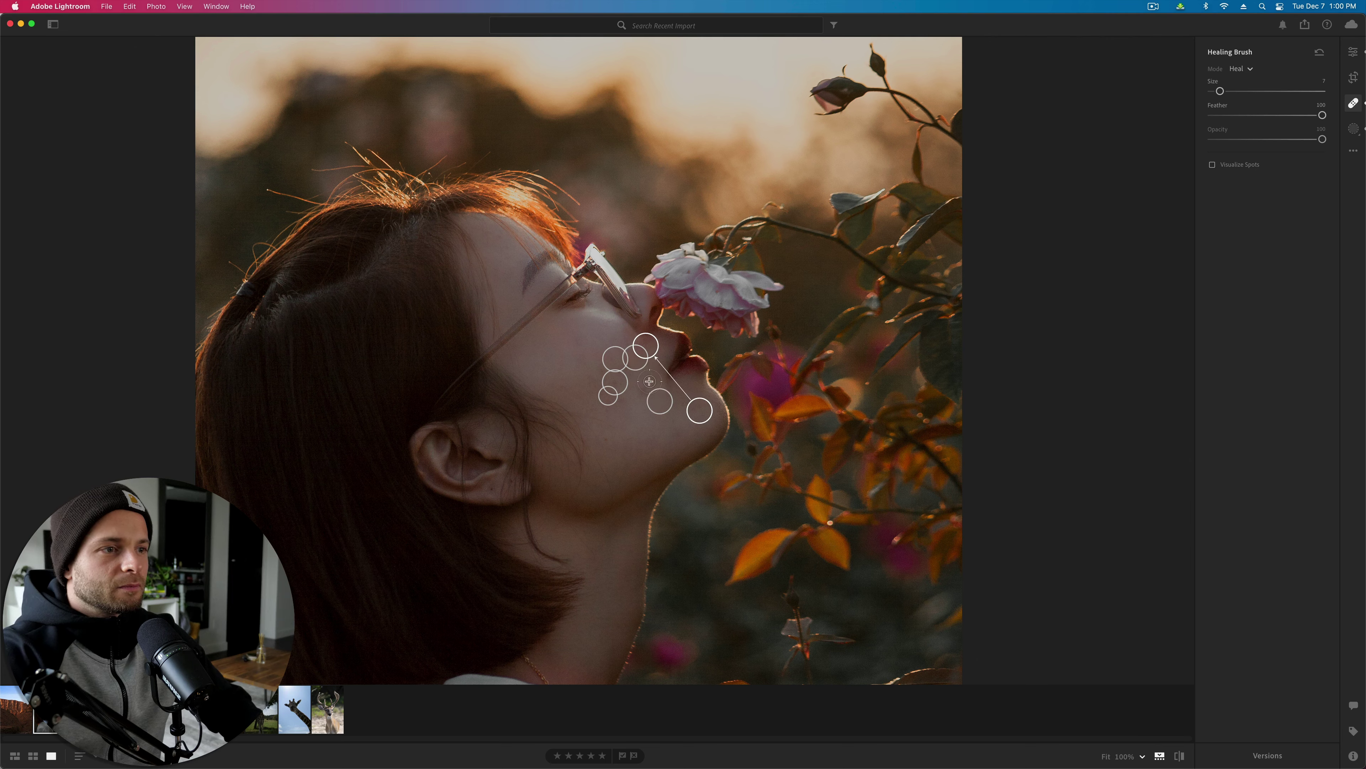
left_click(650, 381)
left_click(589, 381)
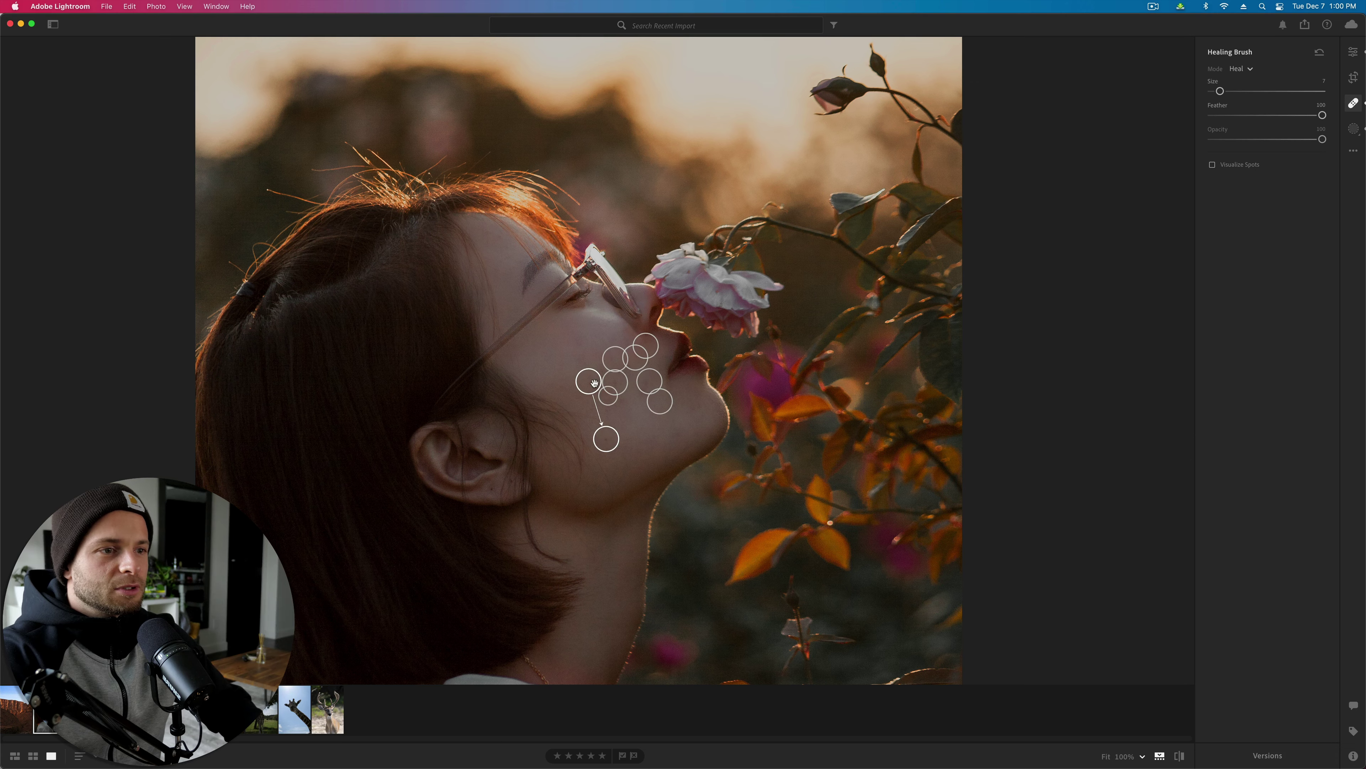
key("e")
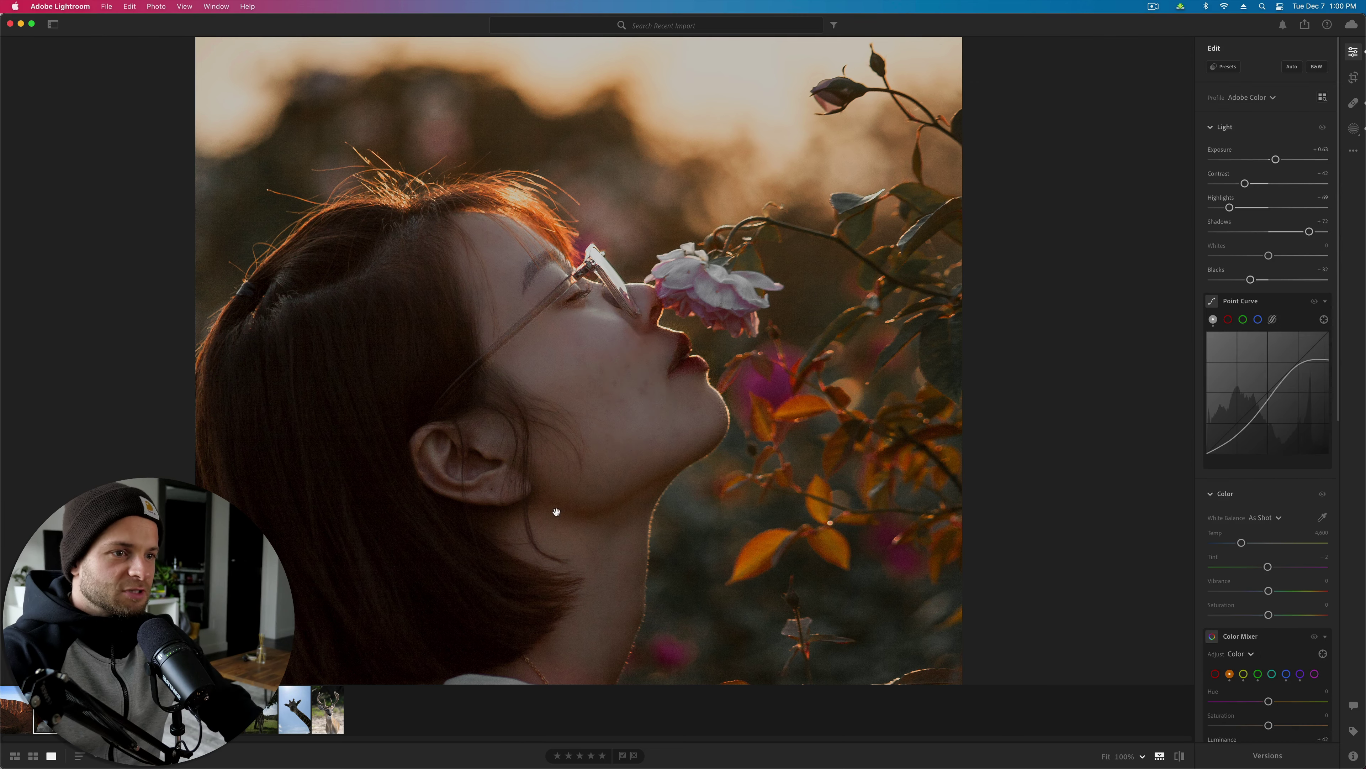
Step: Heal the two dark spots on the earlobe using a smaller Healing Brush
left_click(499, 460)
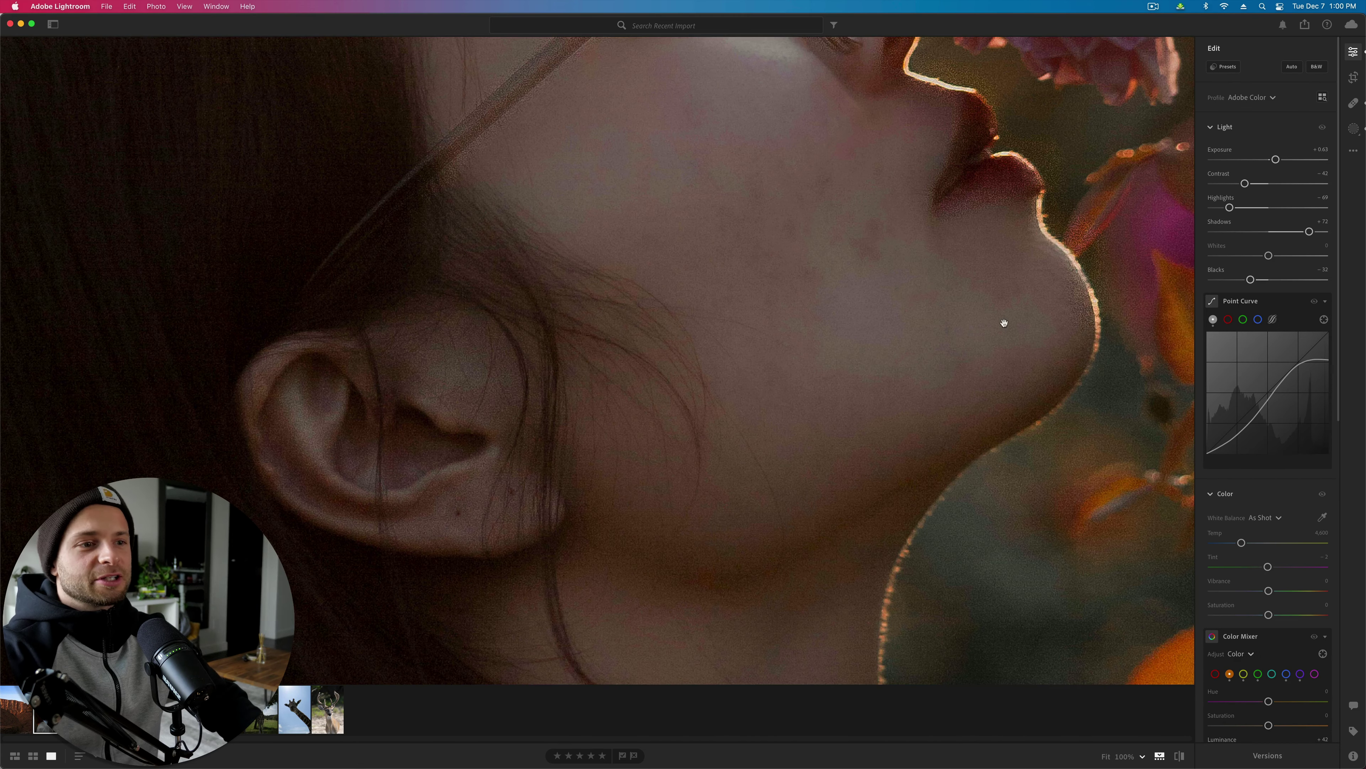
left_click(1354, 106)
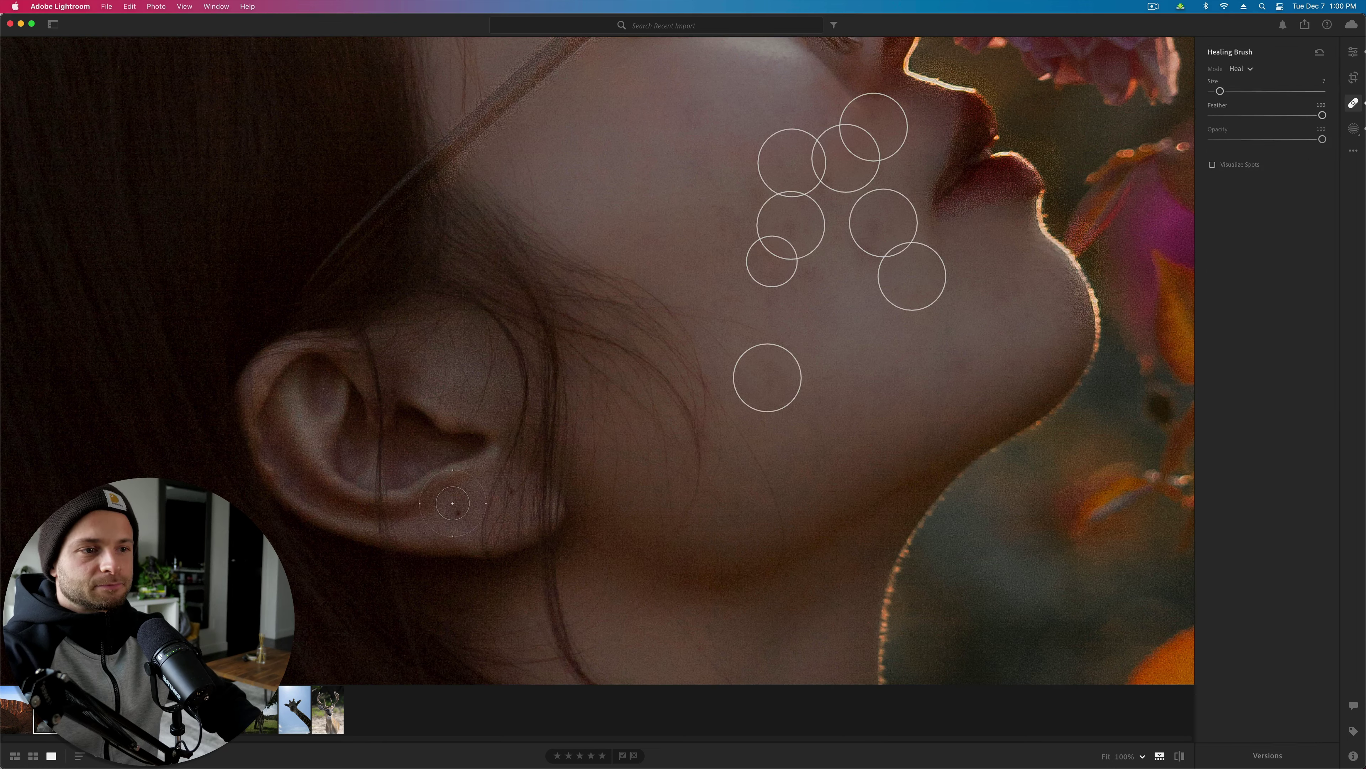
left_click(458, 514)
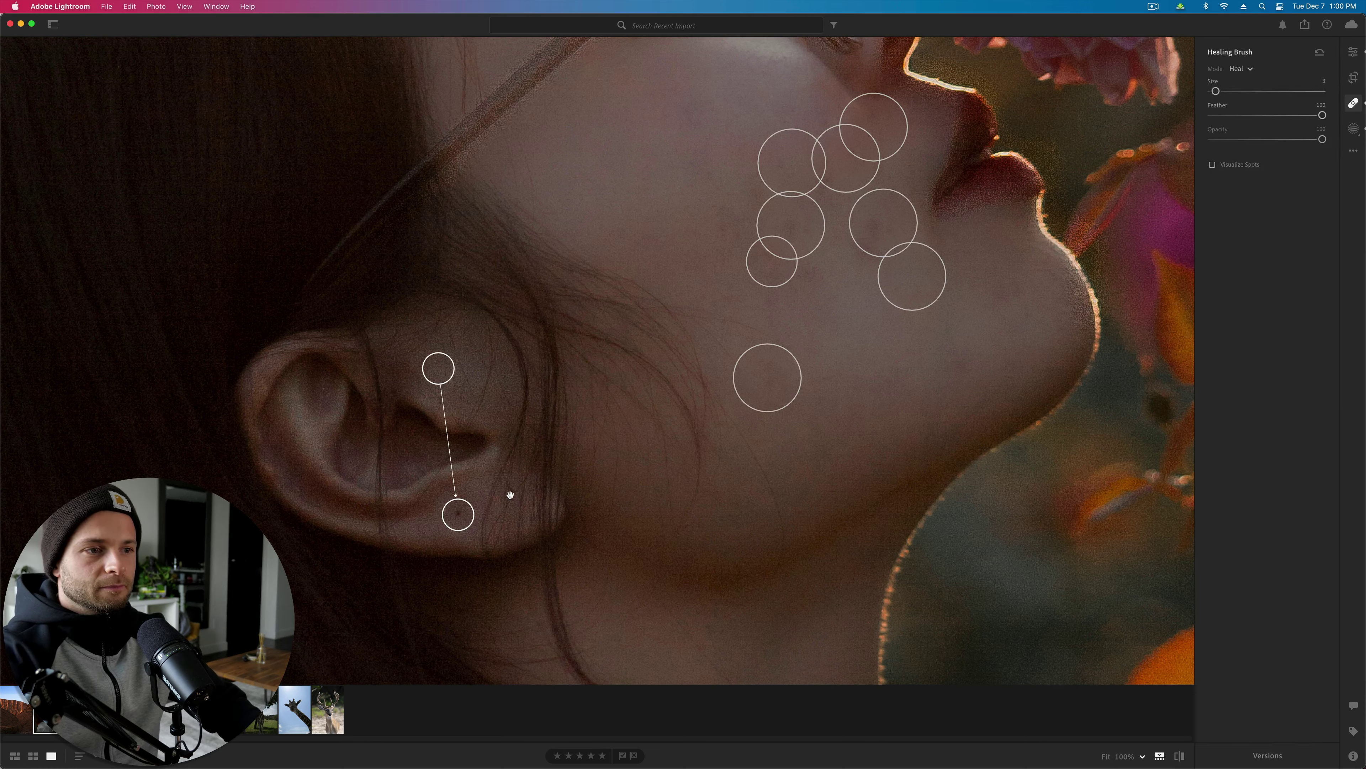
left_click(510, 491)
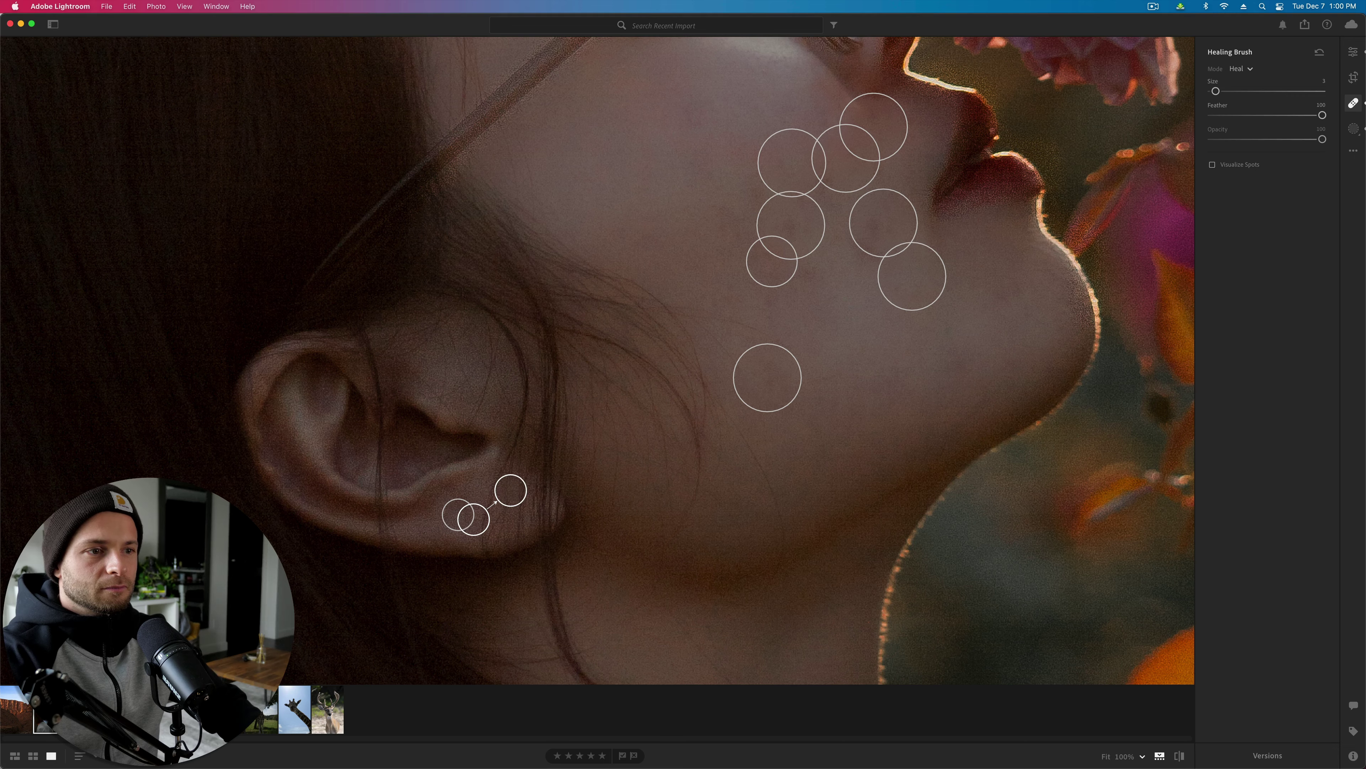
key("e")
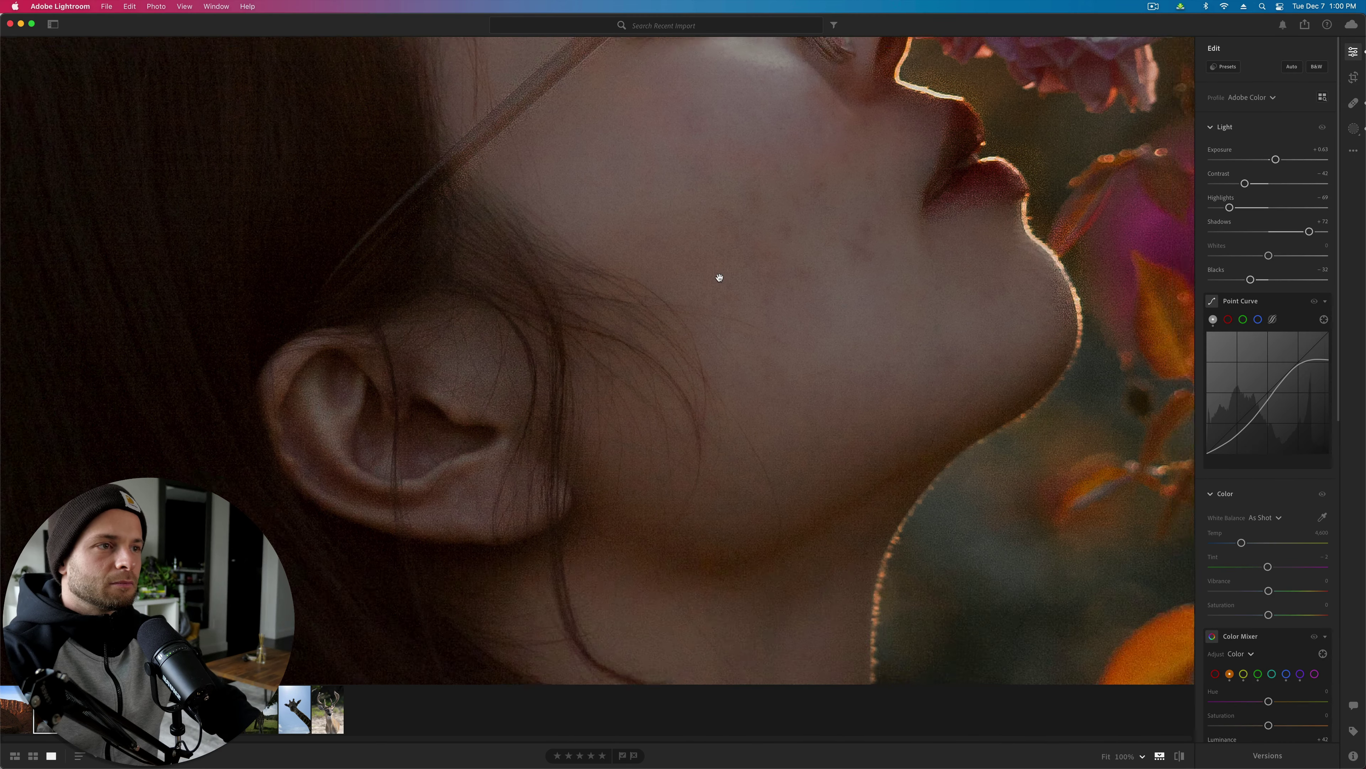
Step: View the whole portrait and compare the retouched version with the original
left_click(720, 277)
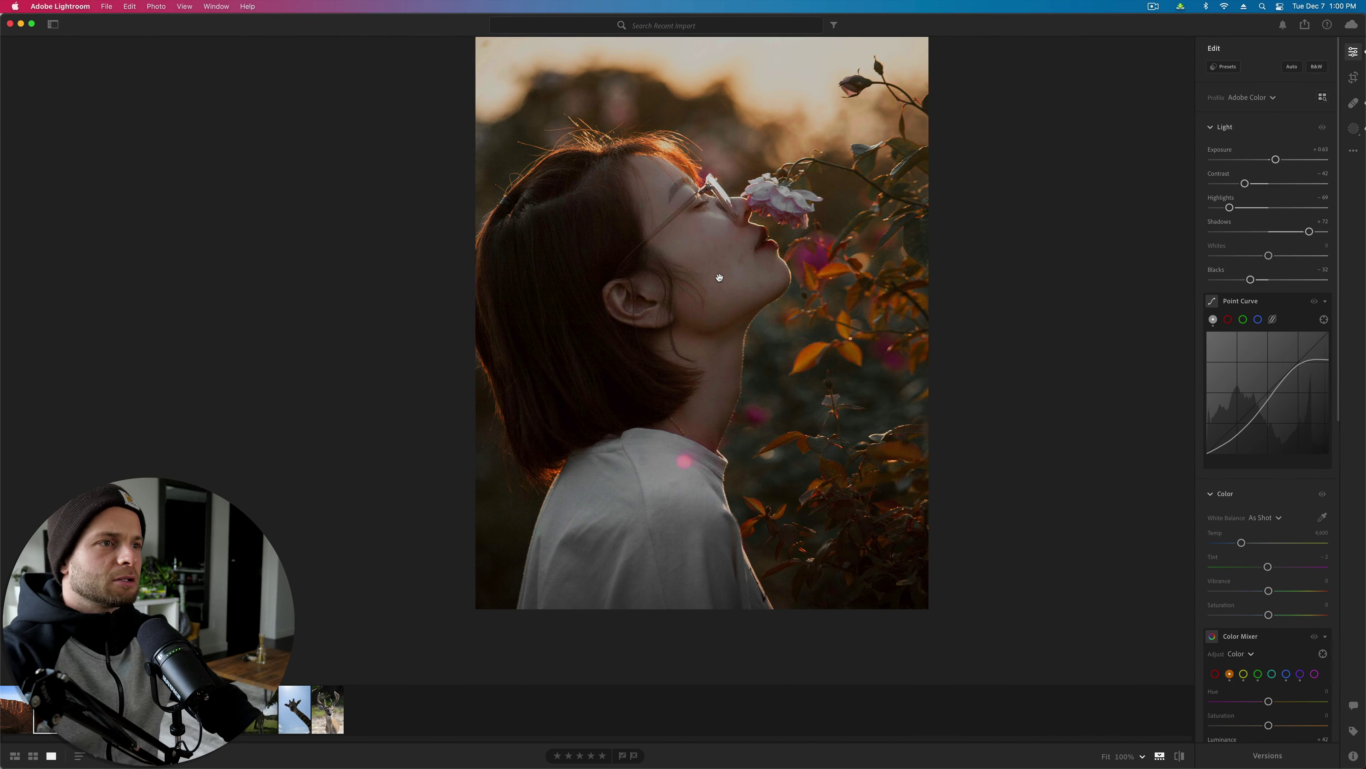
key("backslash")
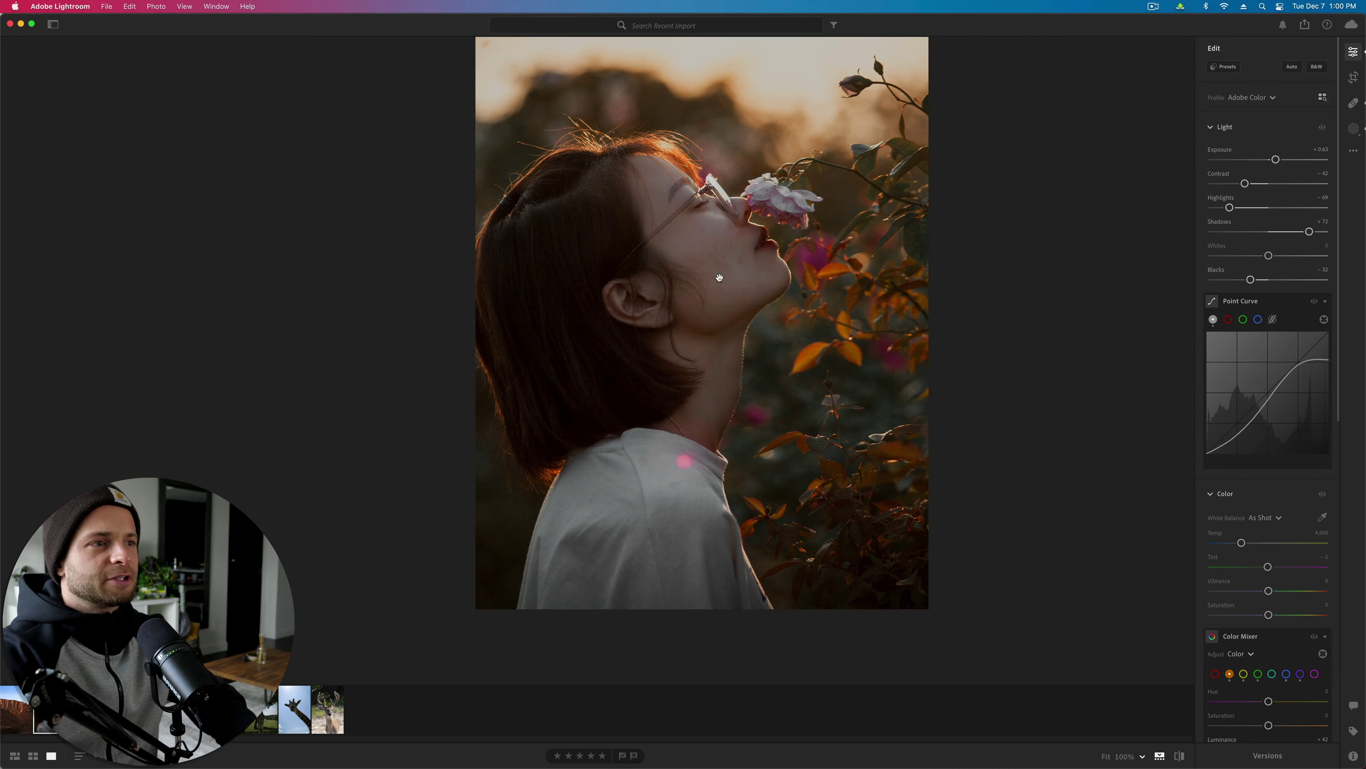
left_click(720, 277)
Step: Set noise reduction to about 28 and raise sharpening to about 56 in the detail settings
left_click(701, 195)
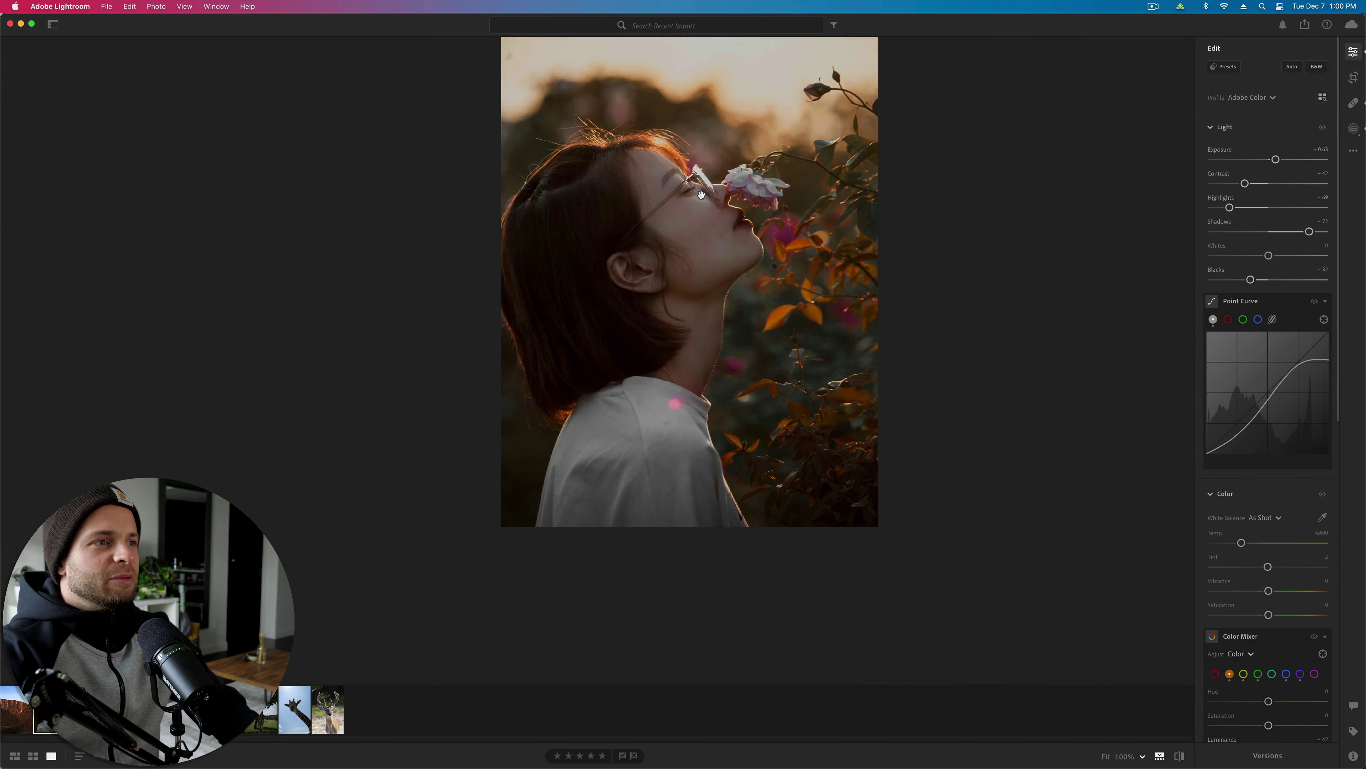
scroll(1265, 377, "down", 15)
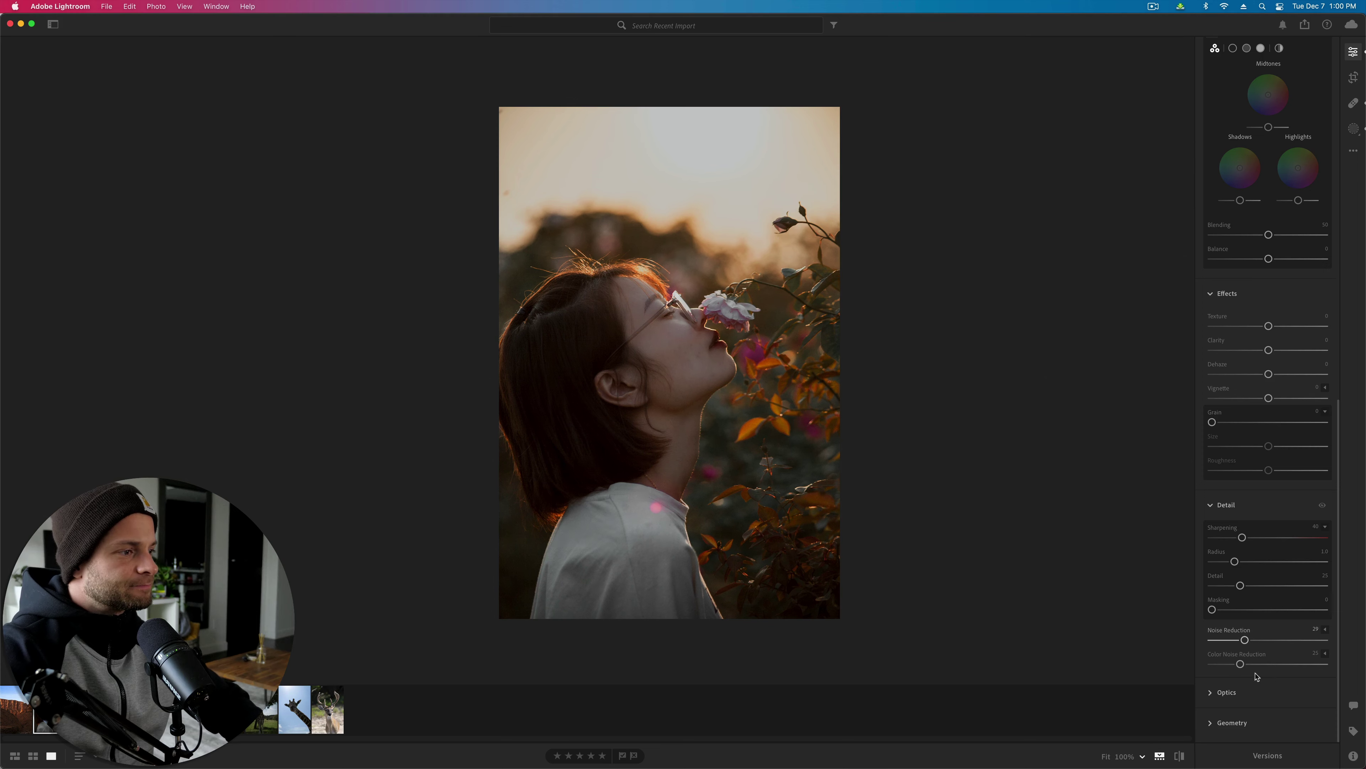
left_click(1253, 541)
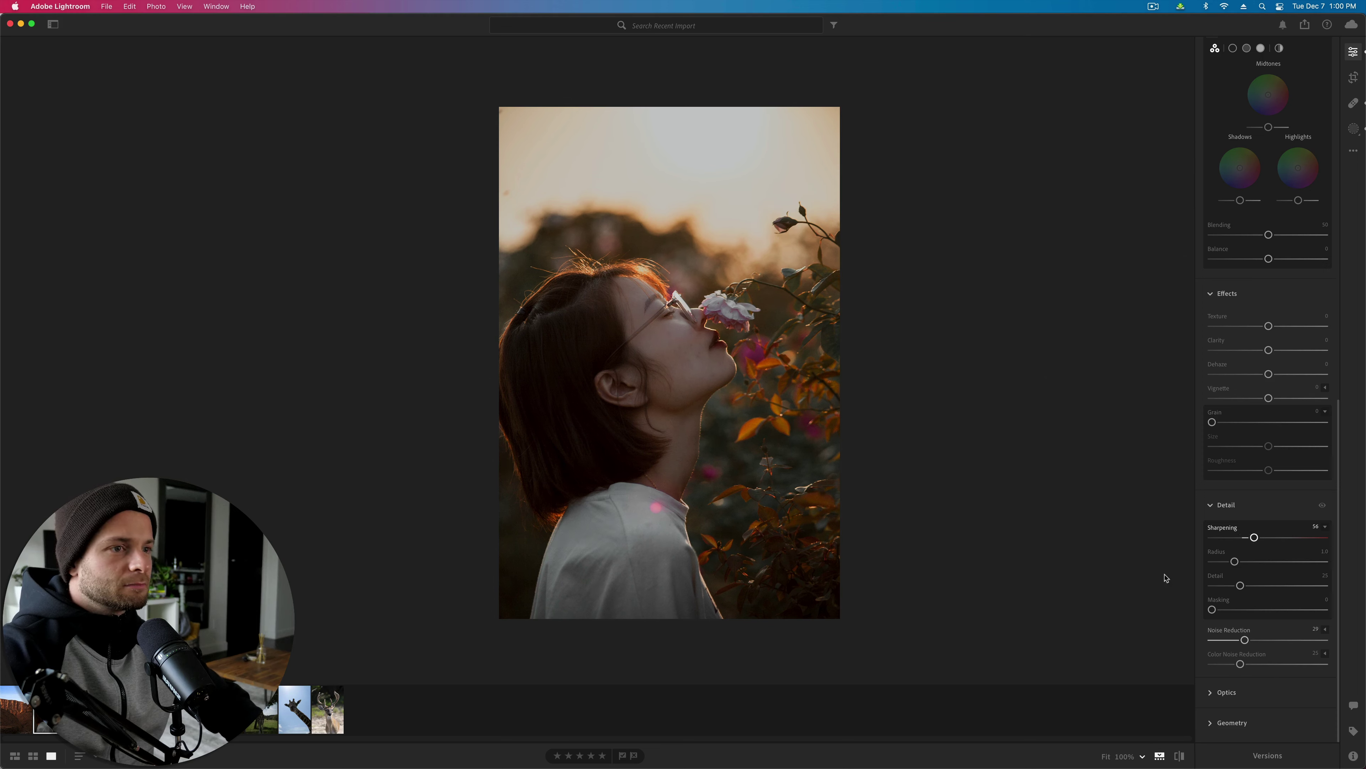
Step: Set the portrait's contrast to -21 and its exposure to about +0.36
scroll(1271, 330, "up", 2)
scroll(1271, 330, "up", 10)
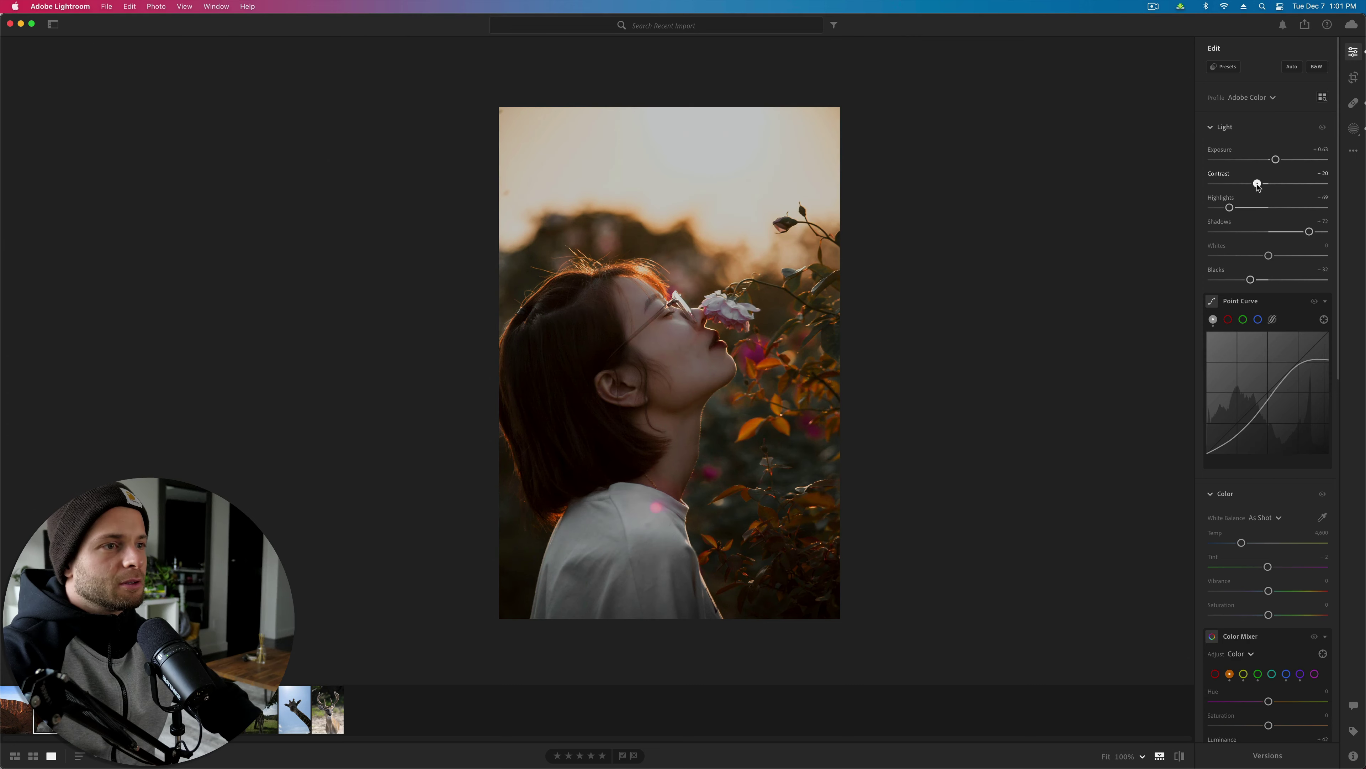
left_click(1258, 184)
left_click_drag(1276, 160, 1272, 159)
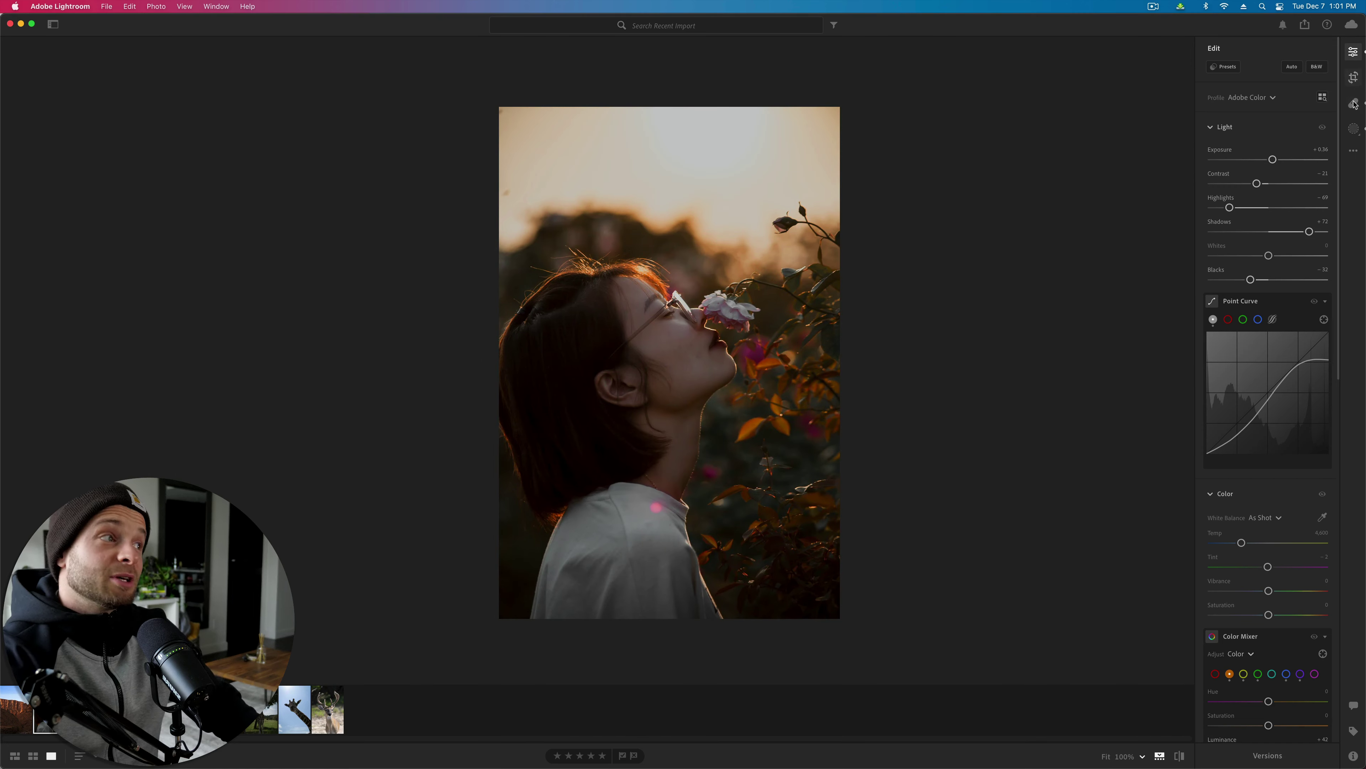
Step: Create a new Select Subject mask covering the woman
left_click(1354, 130)
left_click(1137, 63)
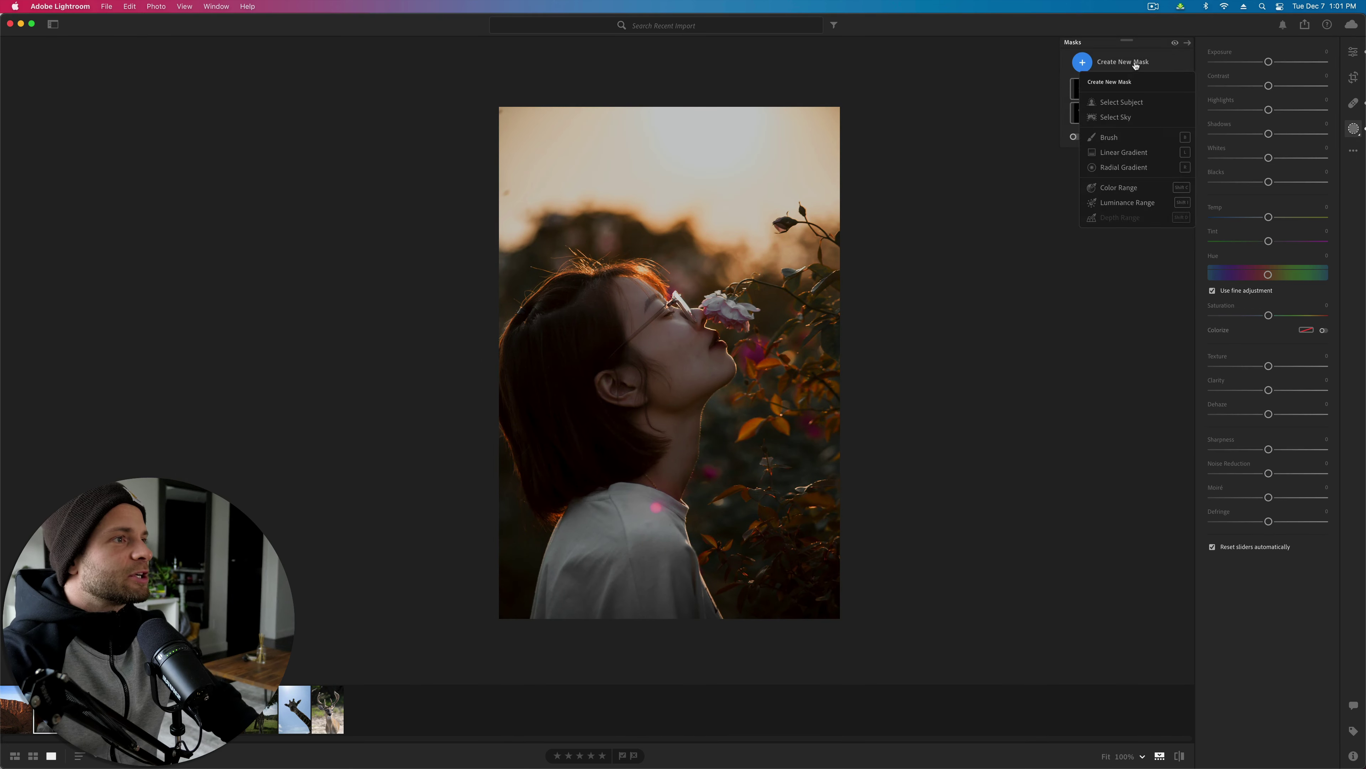
left_click(1124, 103)
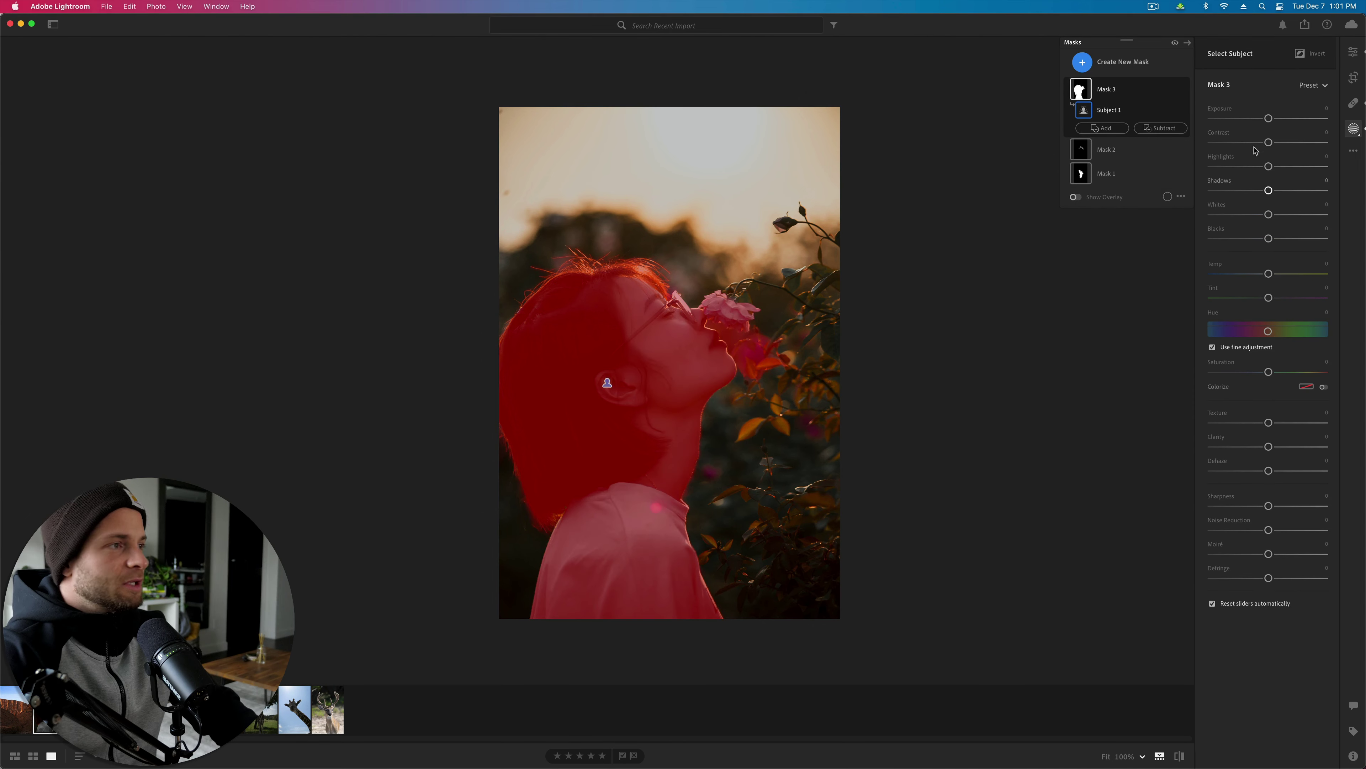
Step: Brighten the subject mask with exposure about +0.24, highlights +8 and whites about +15
left_click_drag(1273, 122, 1291, 167)
left_click_drag(1268, 214, 1277, 214)
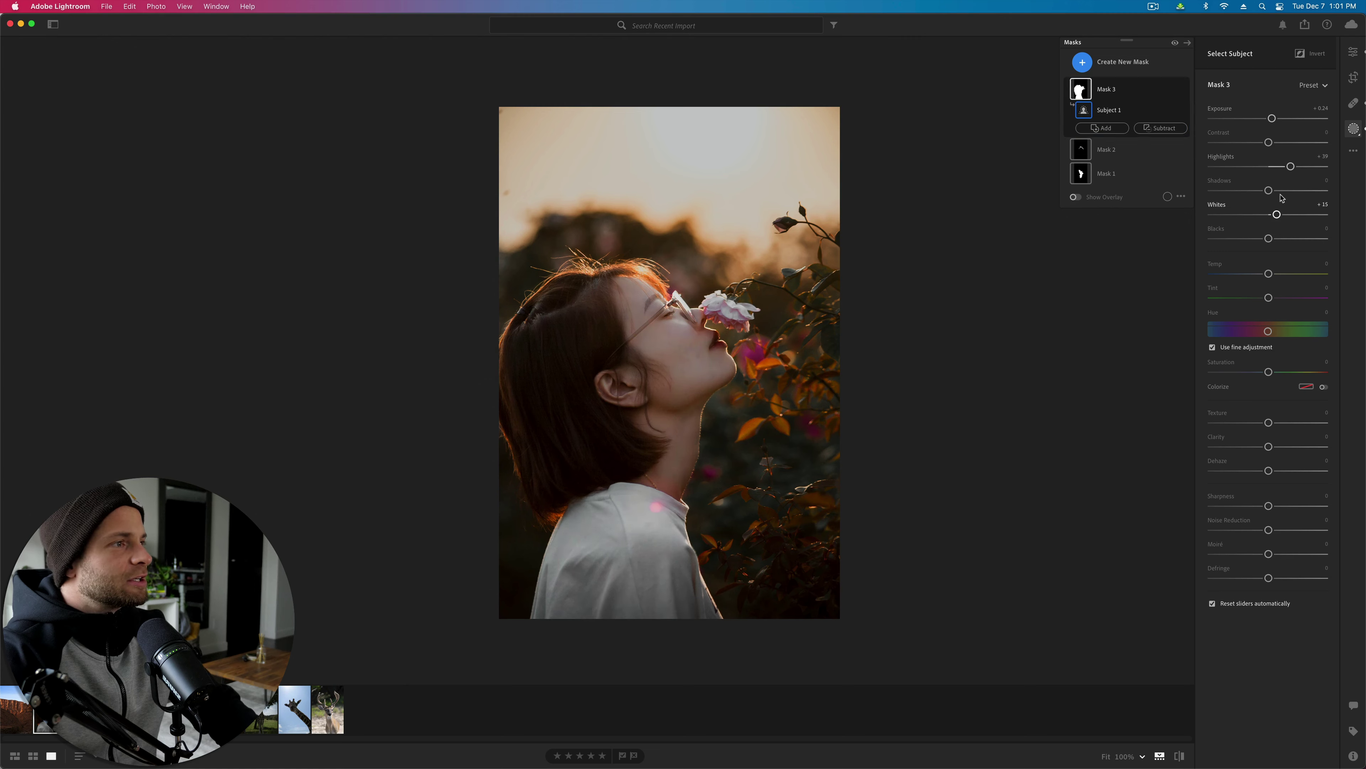
left_click_drag(1281, 167, 1278, 167)
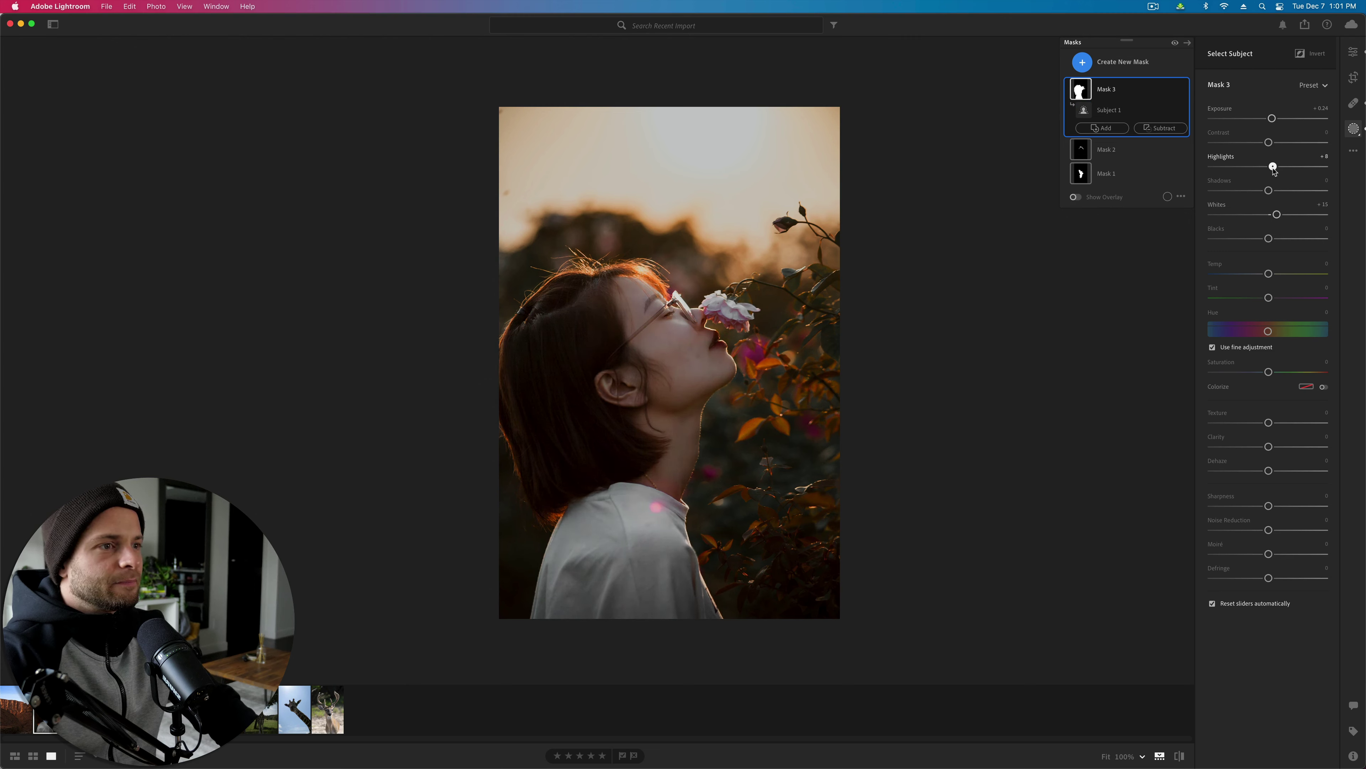
key("e")
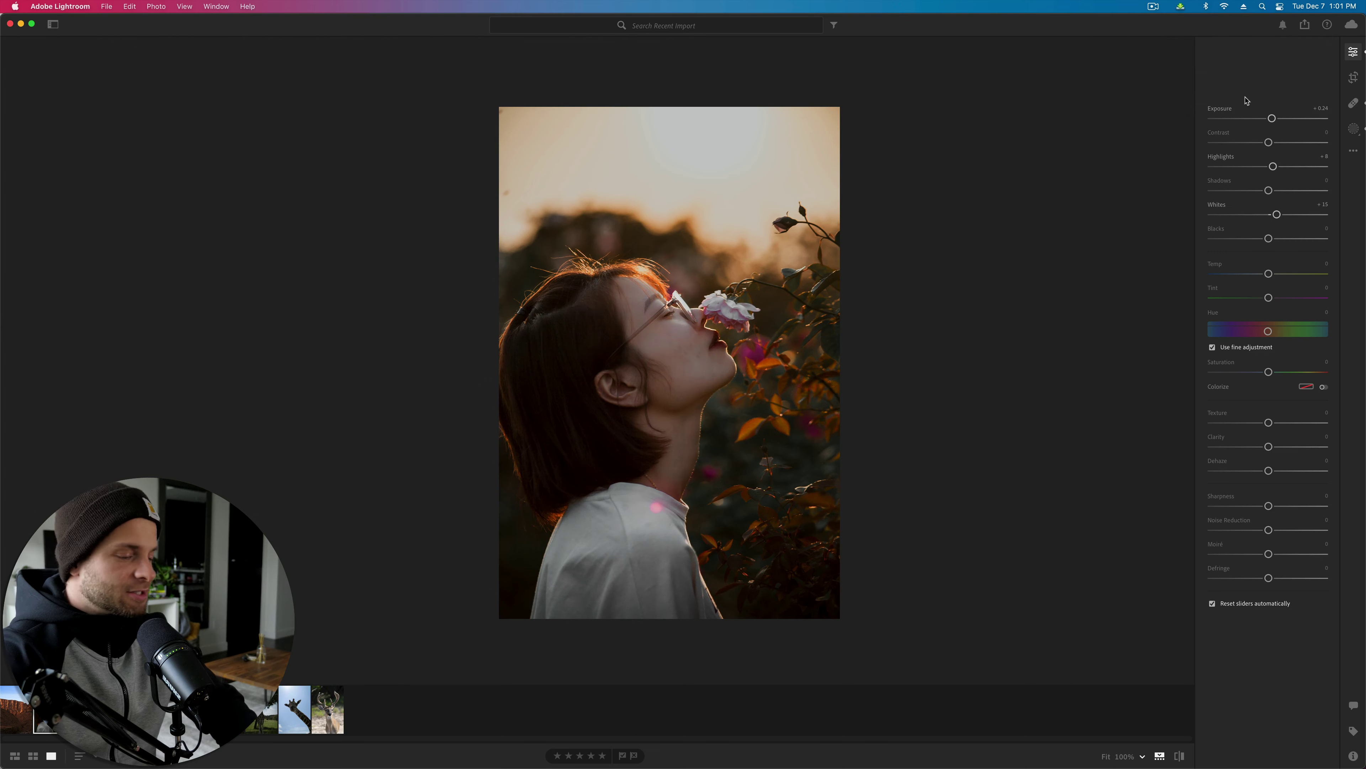
Step: Lower the overall exposure, first to +0.28 and finally to -0.23, comparing each version with the original photo
left_click_drag(1273, 160, 1271, 160)
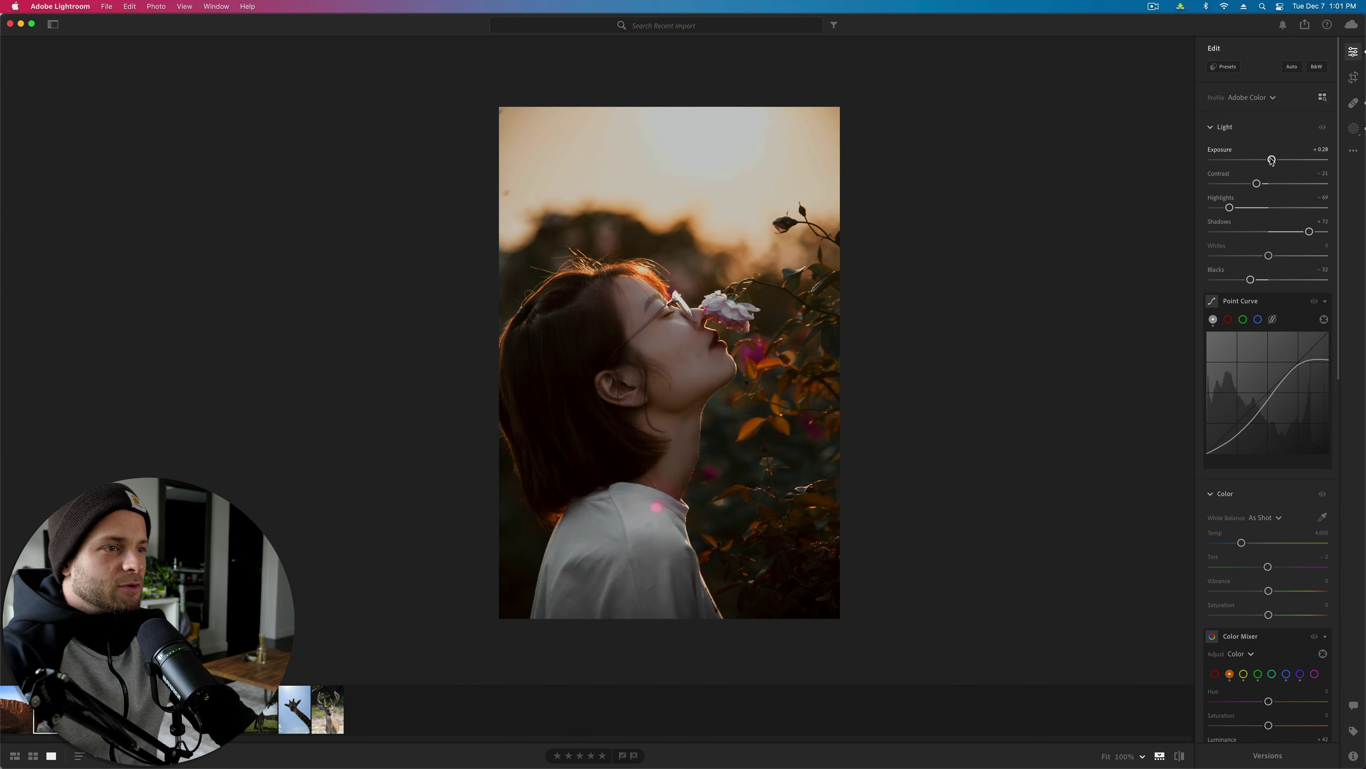
key("backslash")
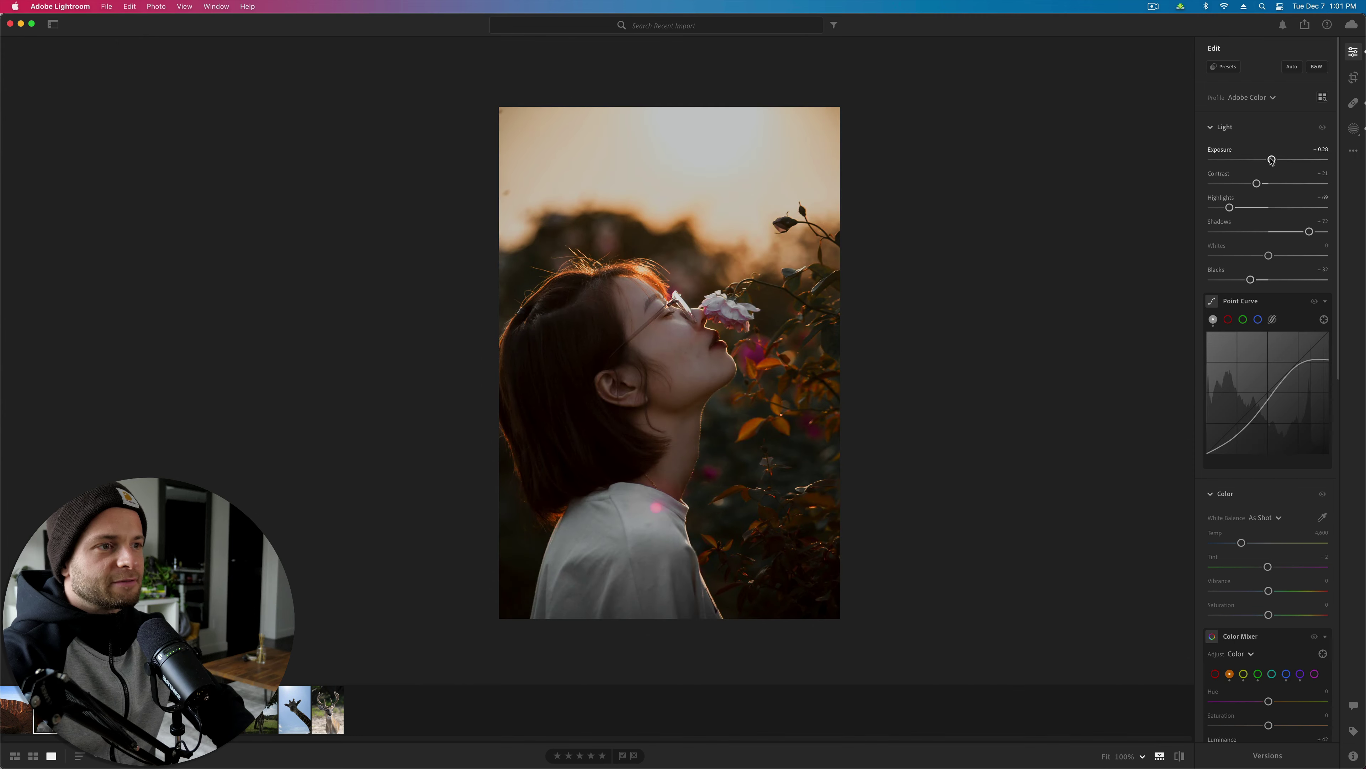
key("backslash")
key("backslash")
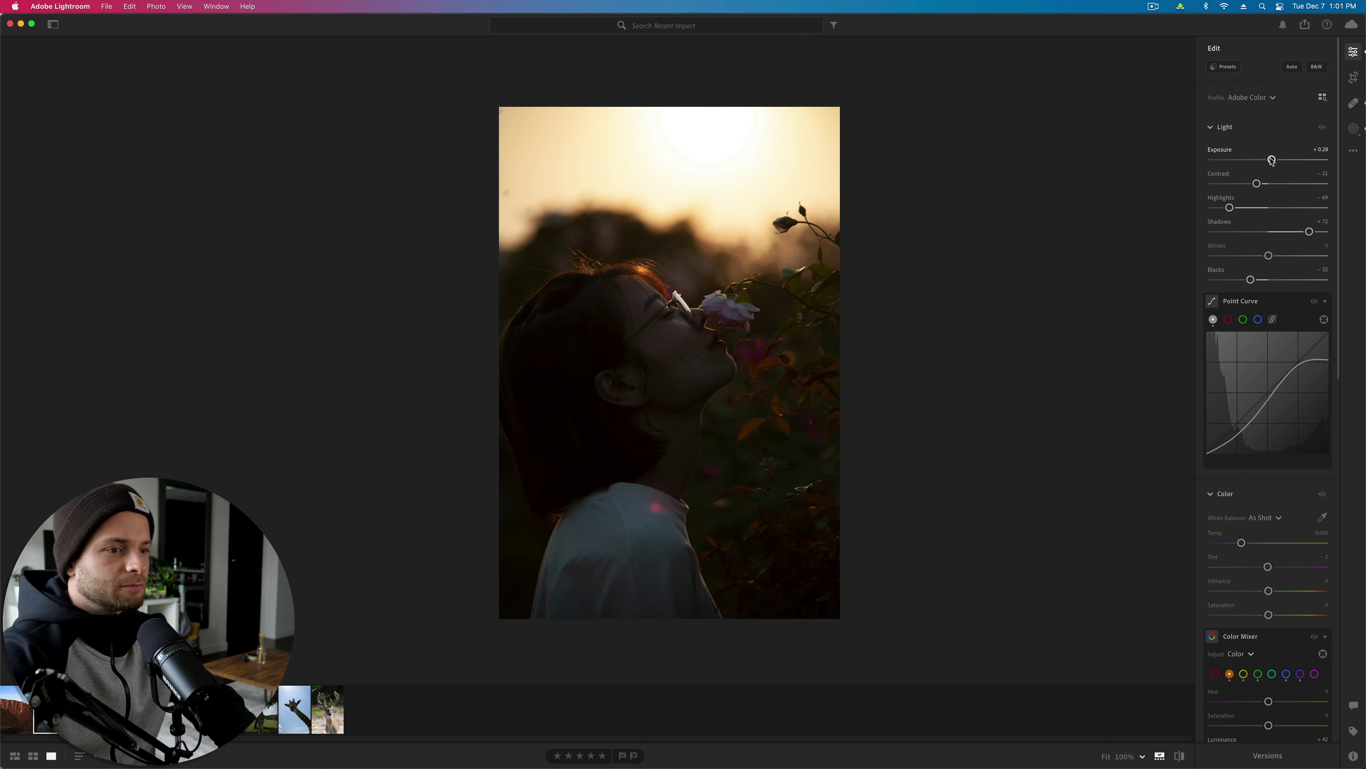
left_click_drag(1270, 160, 1266, 161)
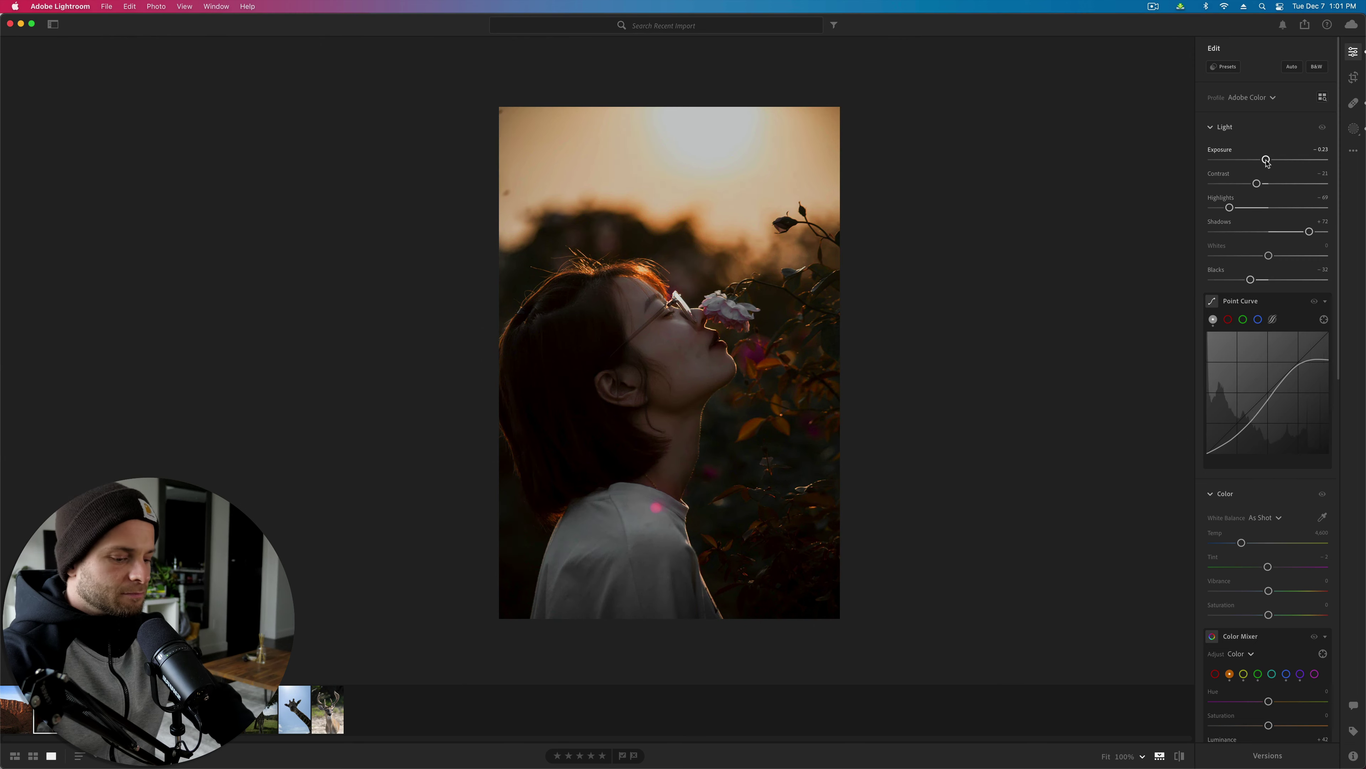
key("backslash")
key("backslash")
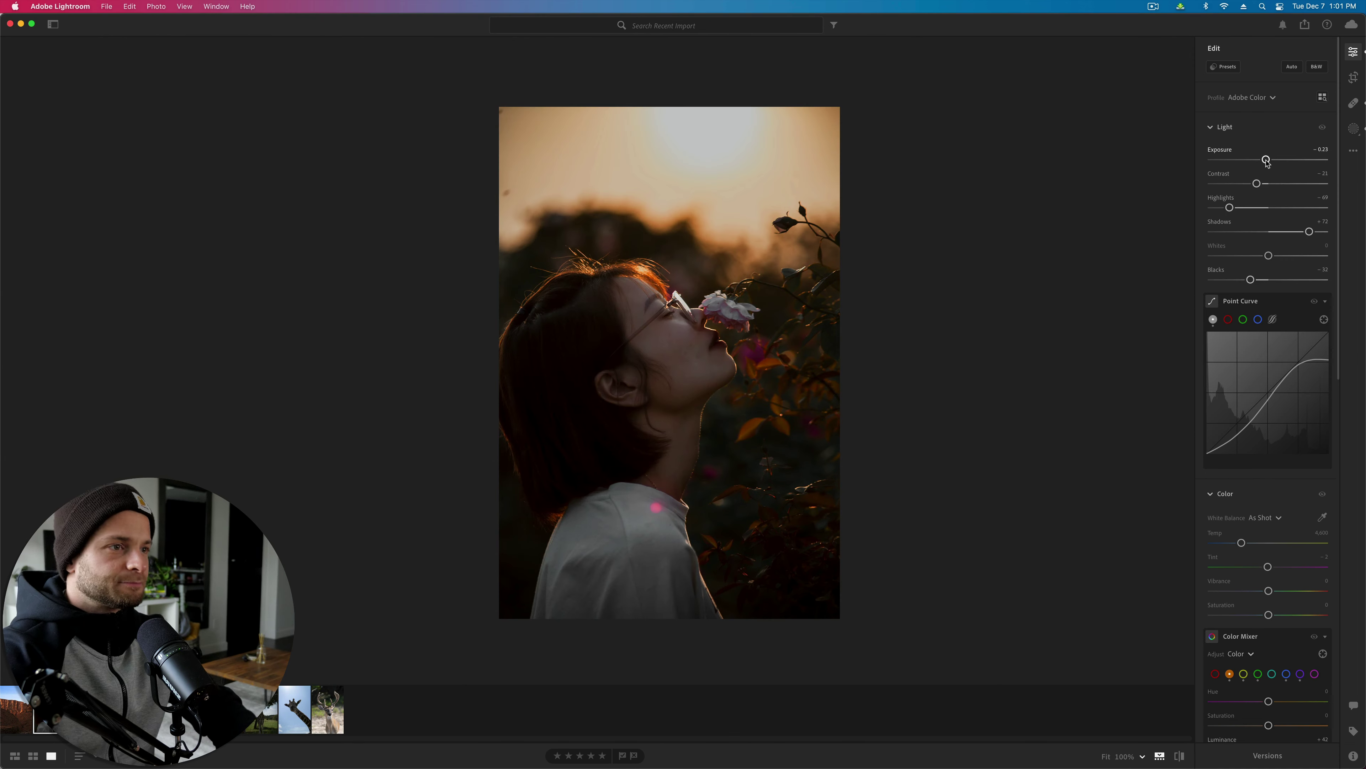
Step: Move on to the next photo, of the couple in the flower field, and inspect the couple up close
key("Right")
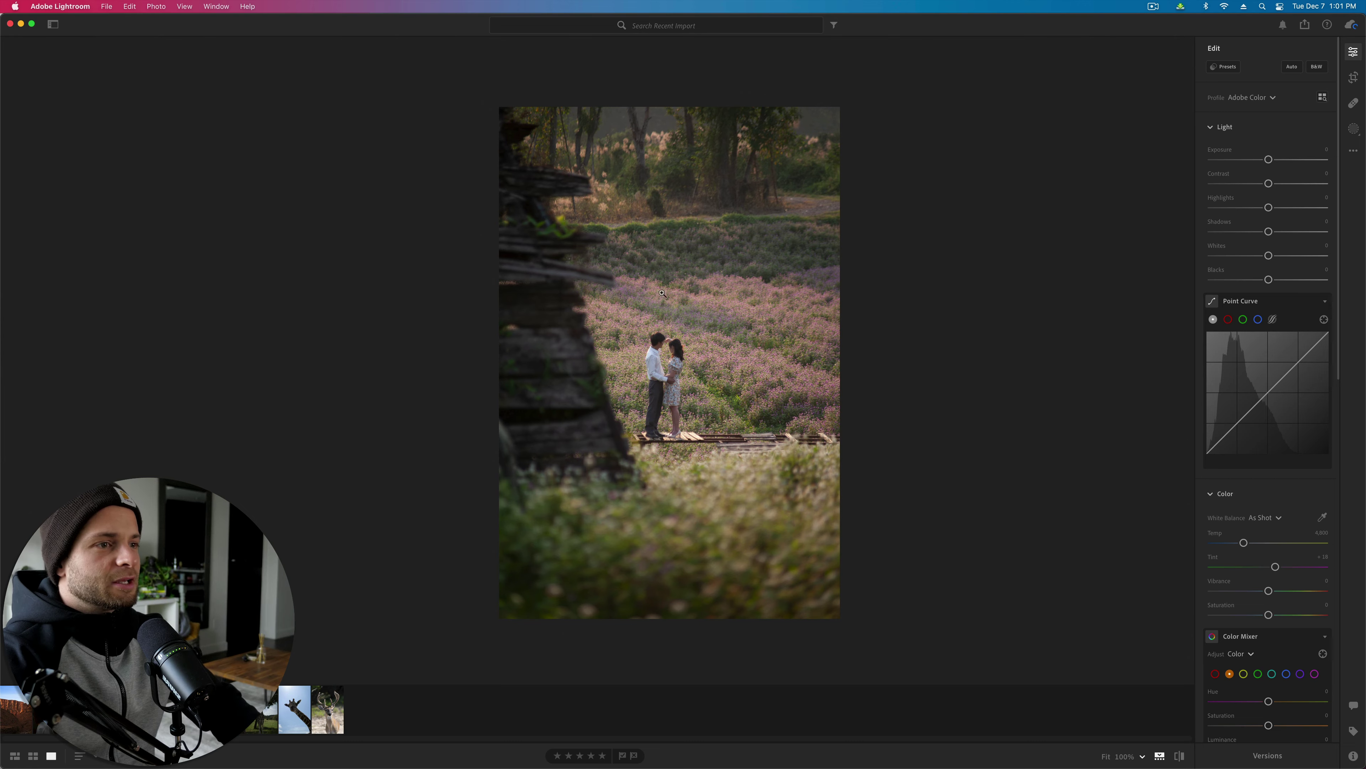
left_click(697, 240)
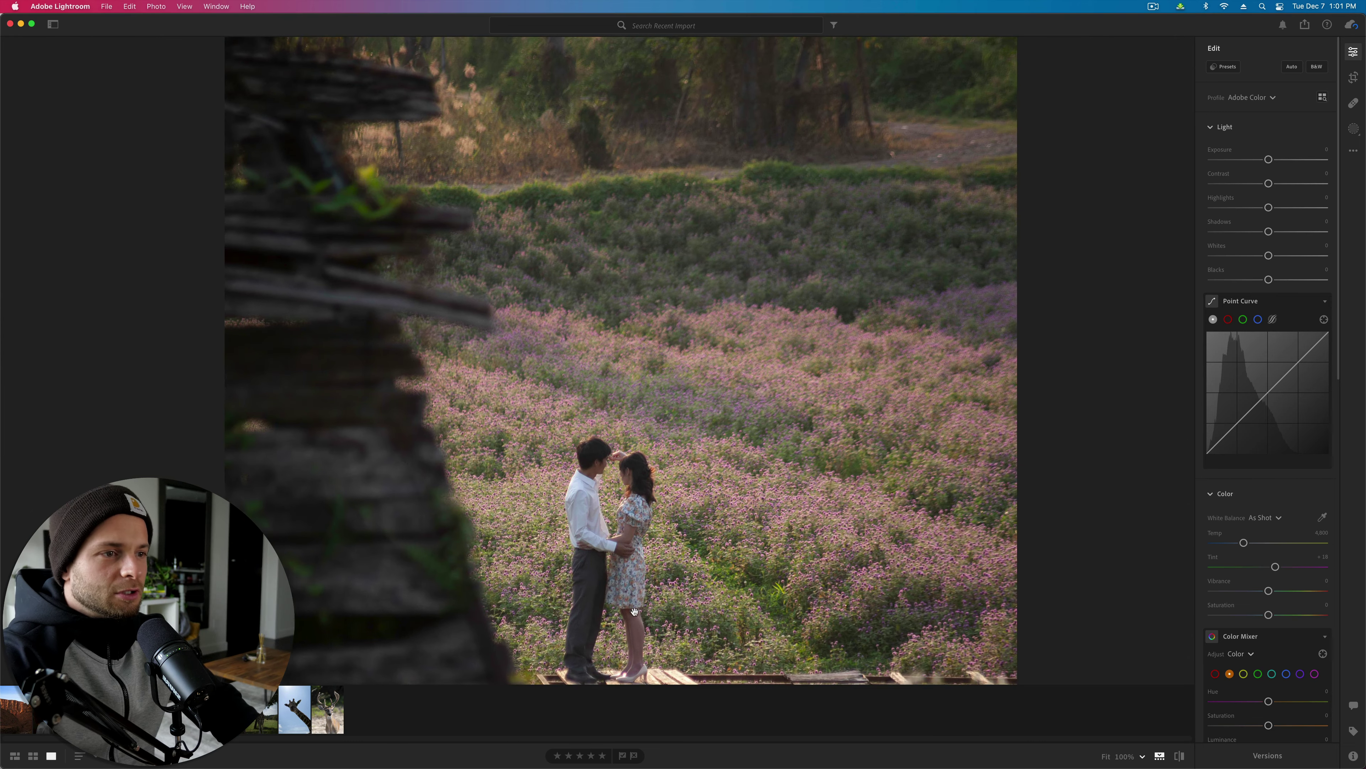
scroll(697, 240, "down", 5)
right_click(665, 443)
left_click(880, 400)
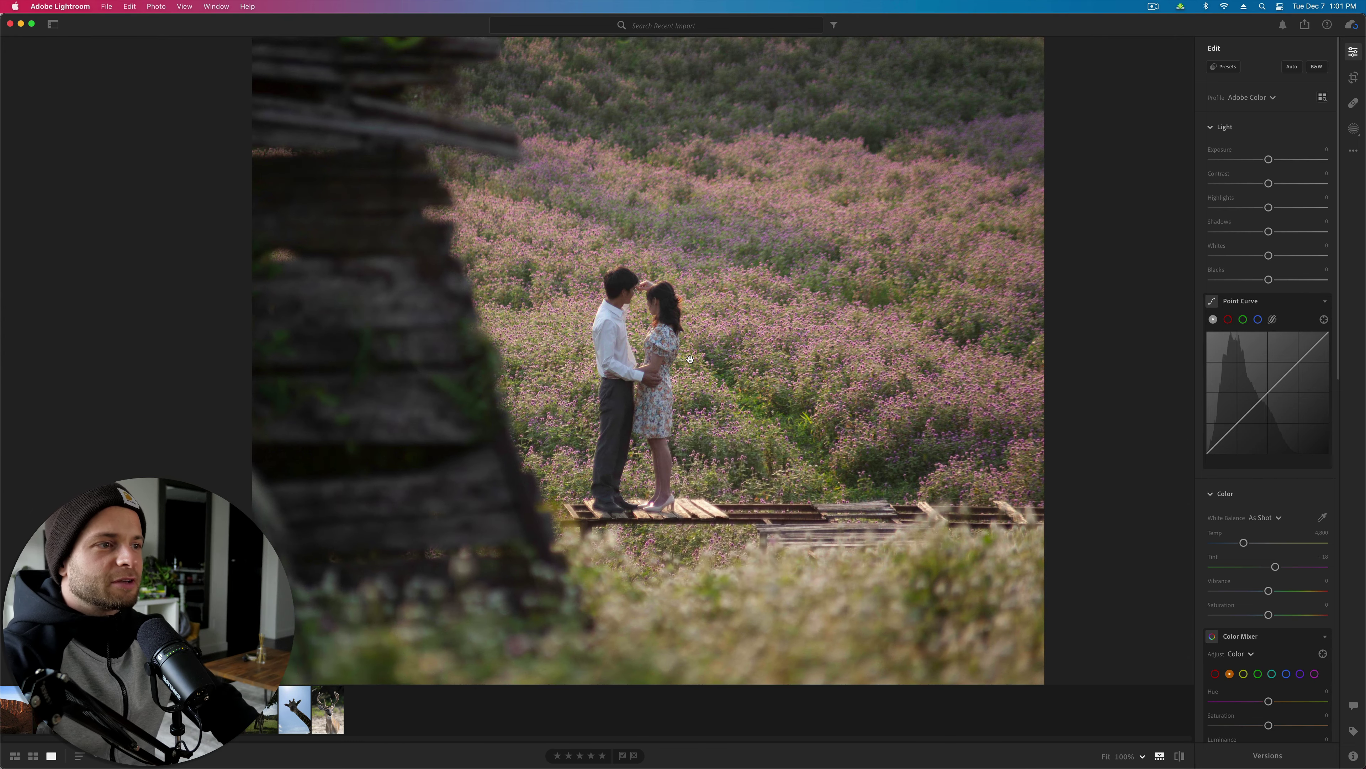
Step: Create a Select Subject mask of the couple with texture about +48, clarity +20, dehaze +22 and sharpness +45
scroll(689, 359, "up", 3)
mouse_move(1269, 422)
left_mouse_down()
mouse_move(1295, 423)
mouse_move(1280, 447)
left_mouse_up()
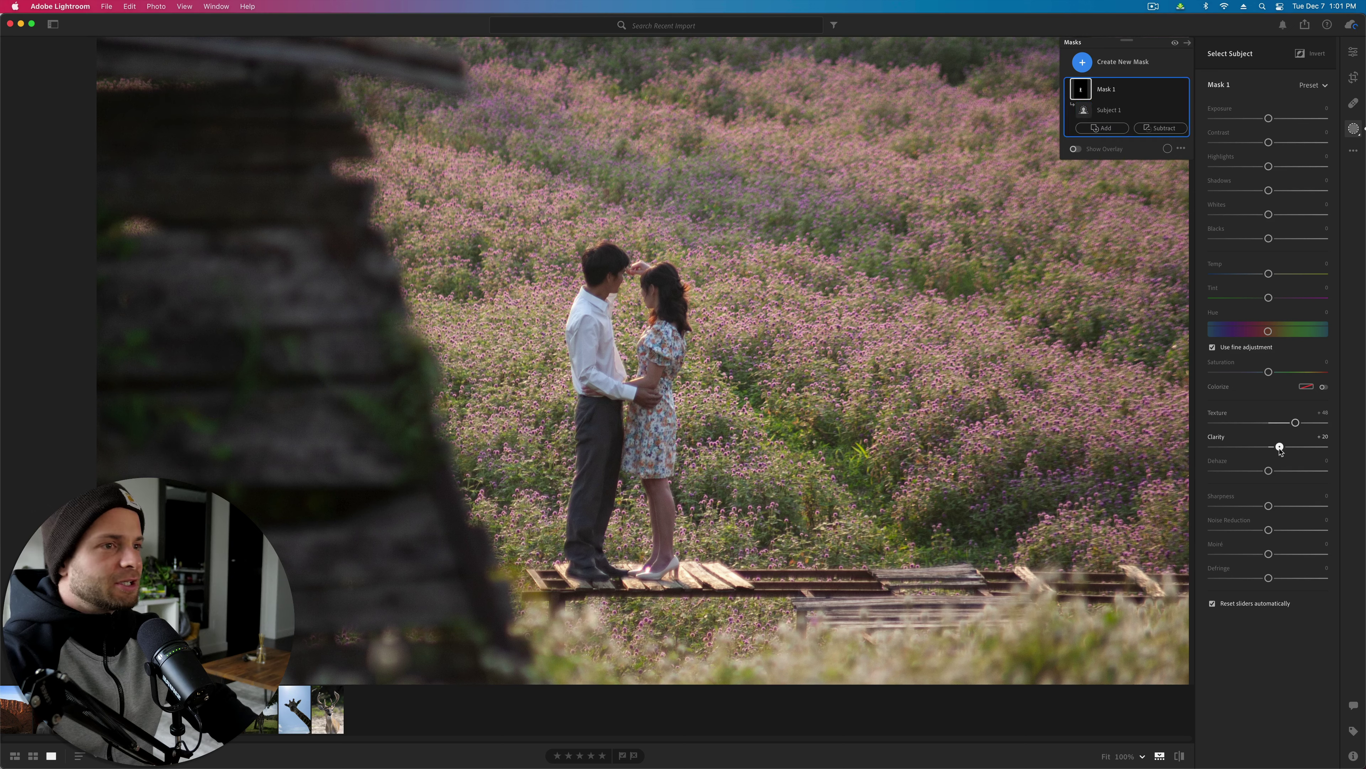
left_click_drag(1268, 505, 1281, 471)
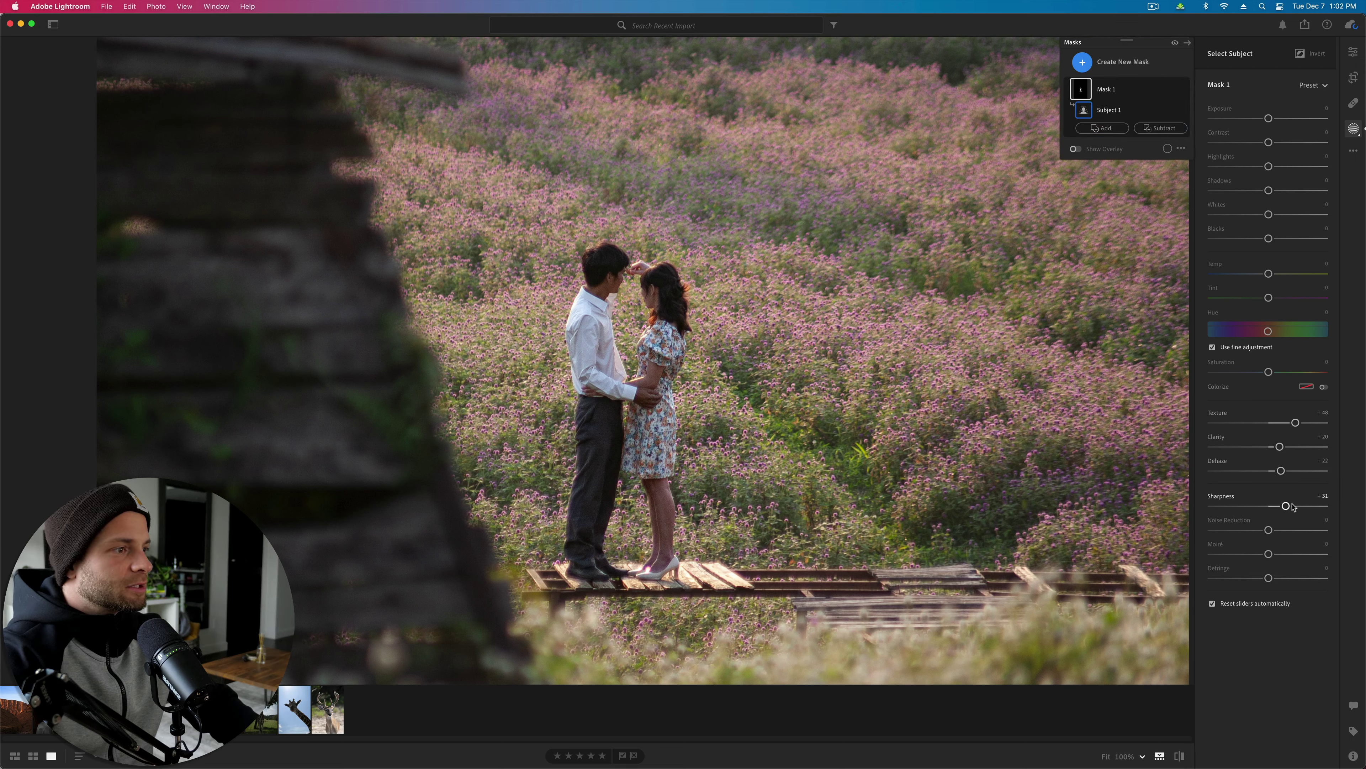
key("BackSpace")
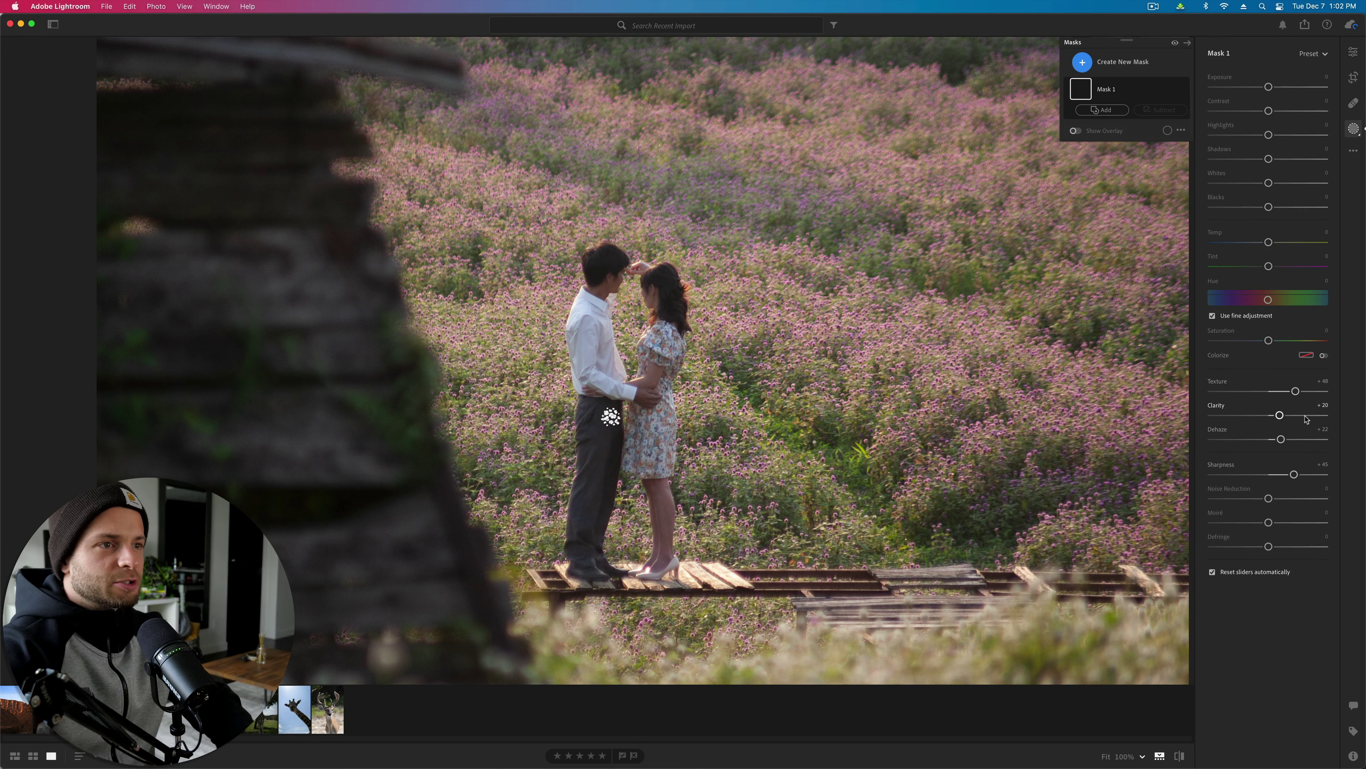
key("cmd+z")
left_click(832, 376)
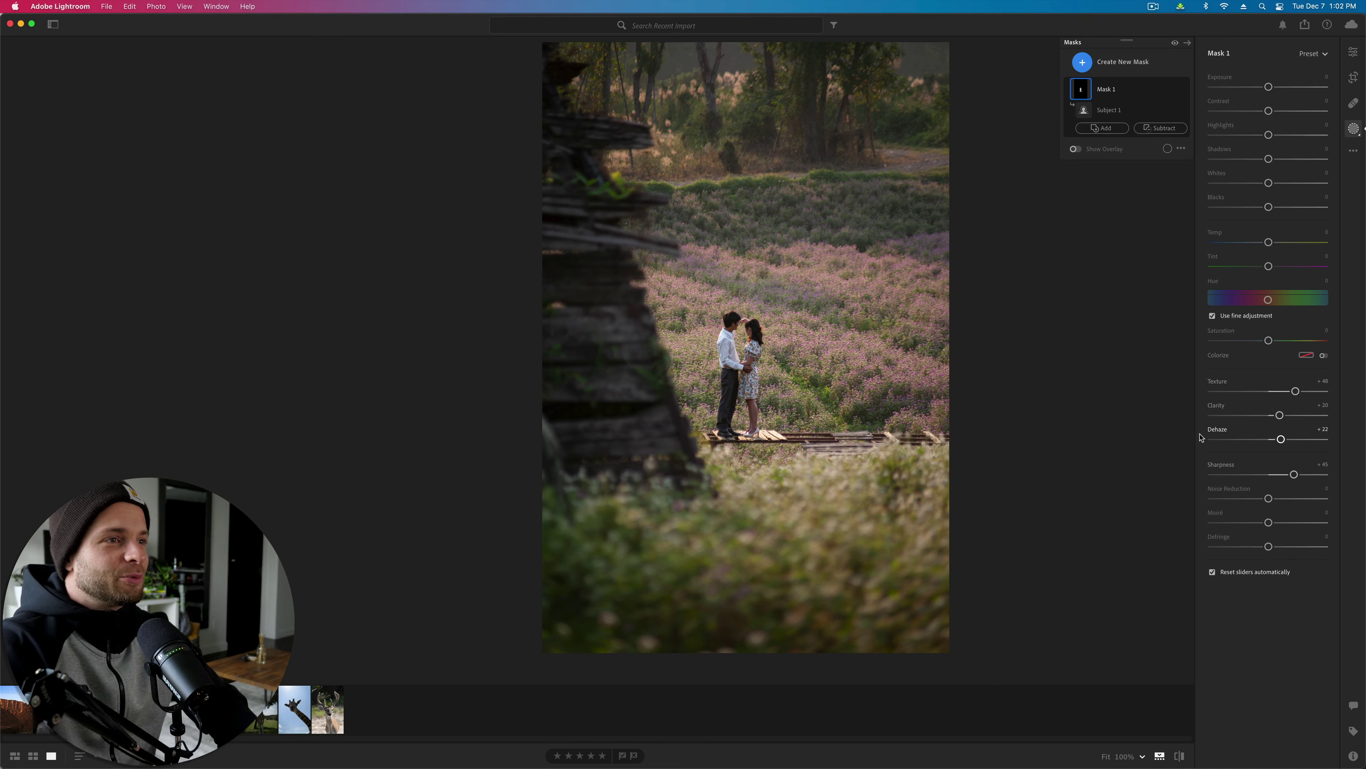
Step: Adjust the purples and magentas in the Color Mixer, giving magenta a saturation of +40 and luminance of about -13
key("e")
scroll(1258, 518, "down", 10)
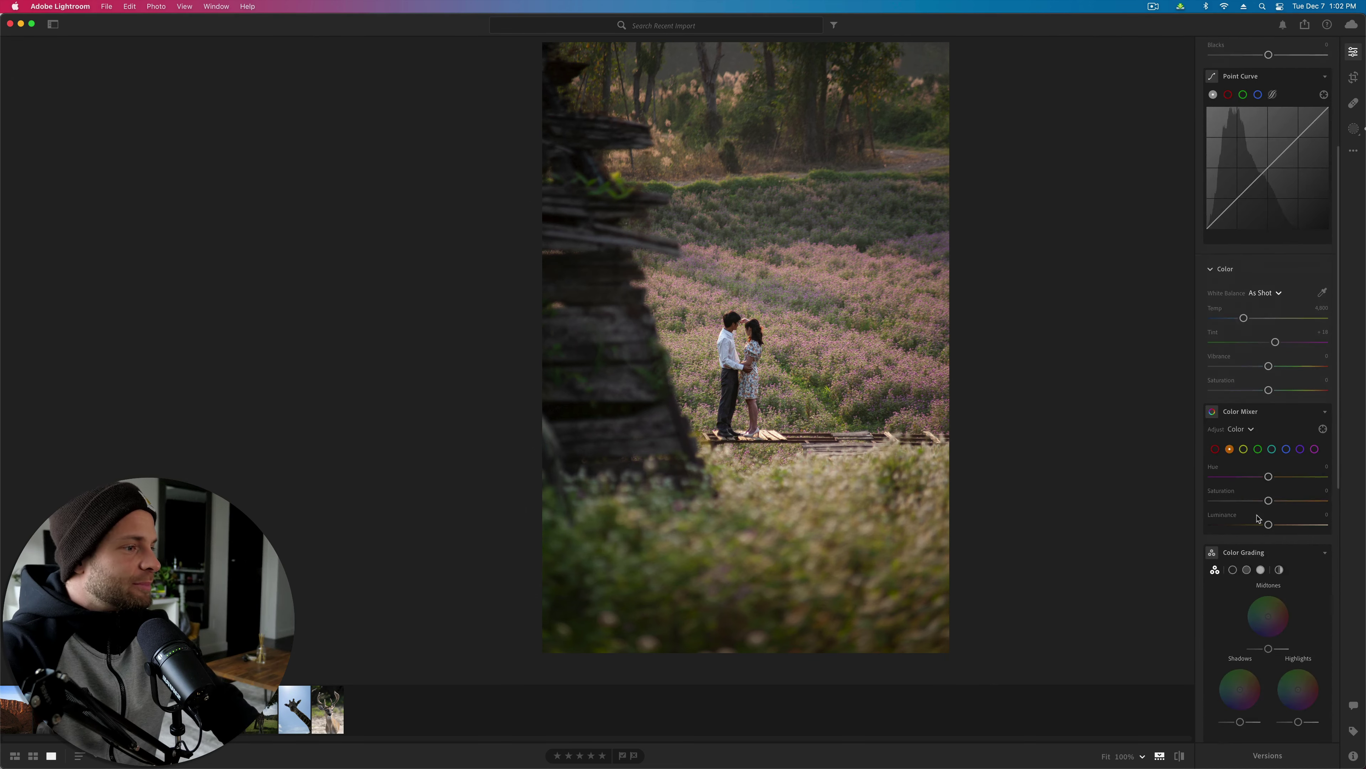
scroll(1291, 430, "up", 8)
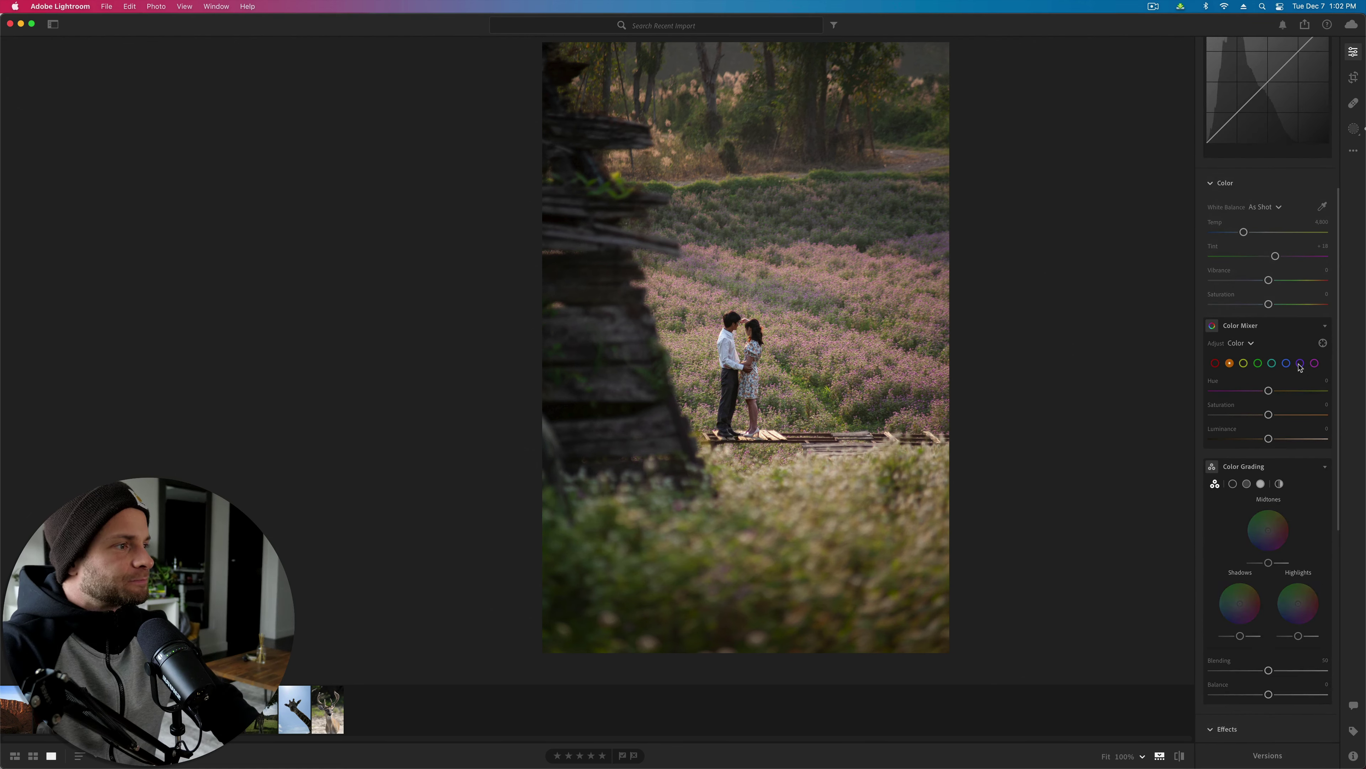
left_click(1300, 363)
scroll(1289, 351, "up", 6)
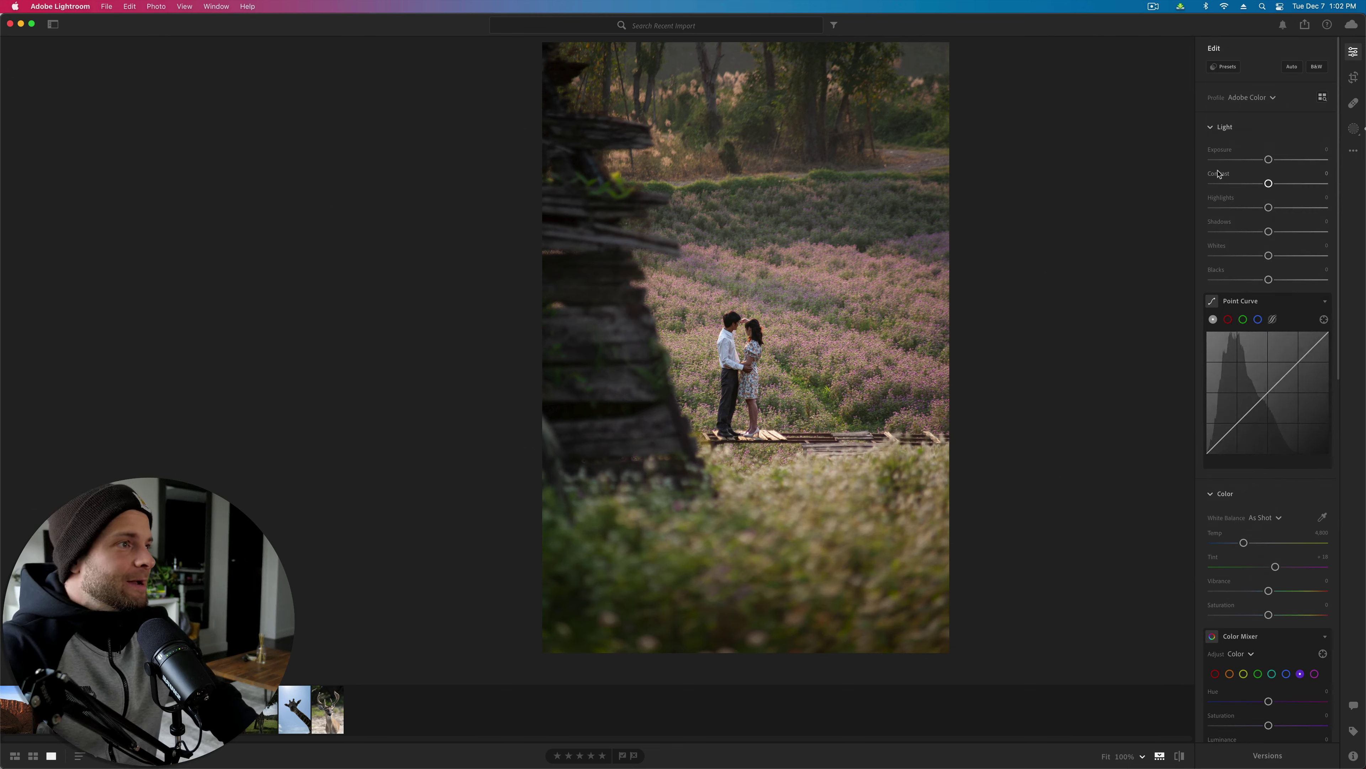
scroll(1269, 466, "down", 3)
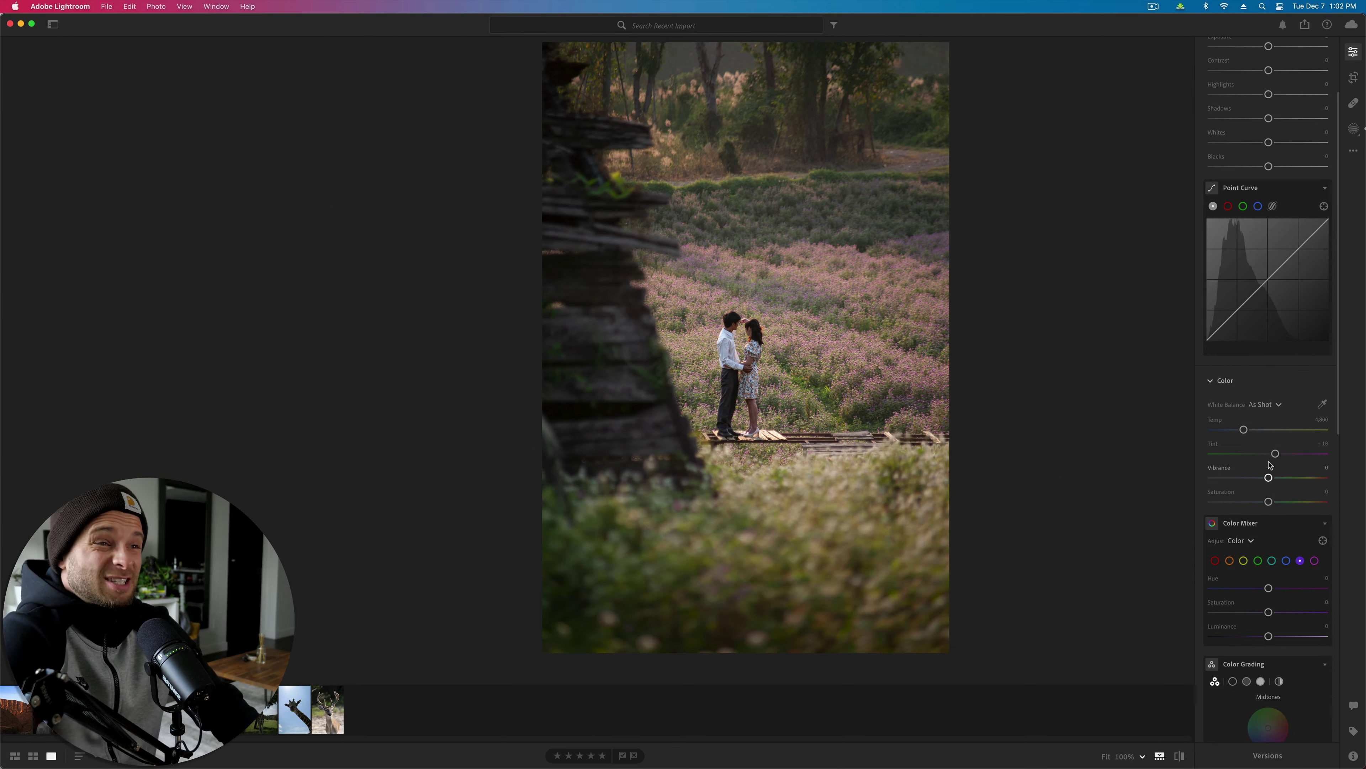
scroll(1270, 466, "down", 3)
scroll(1271, 464, "down", 1)
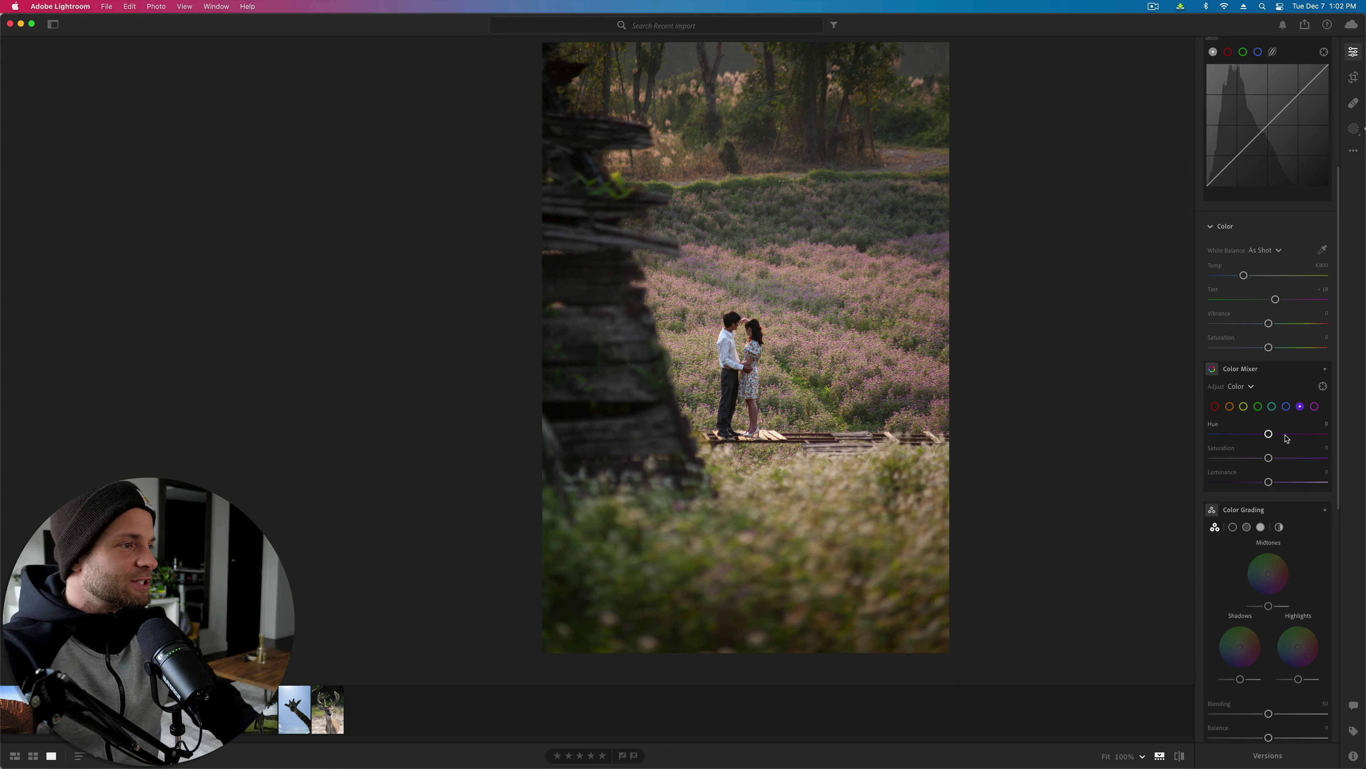
left_click(1314, 406)
left_click_drag(1269, 458, 1364, 462)
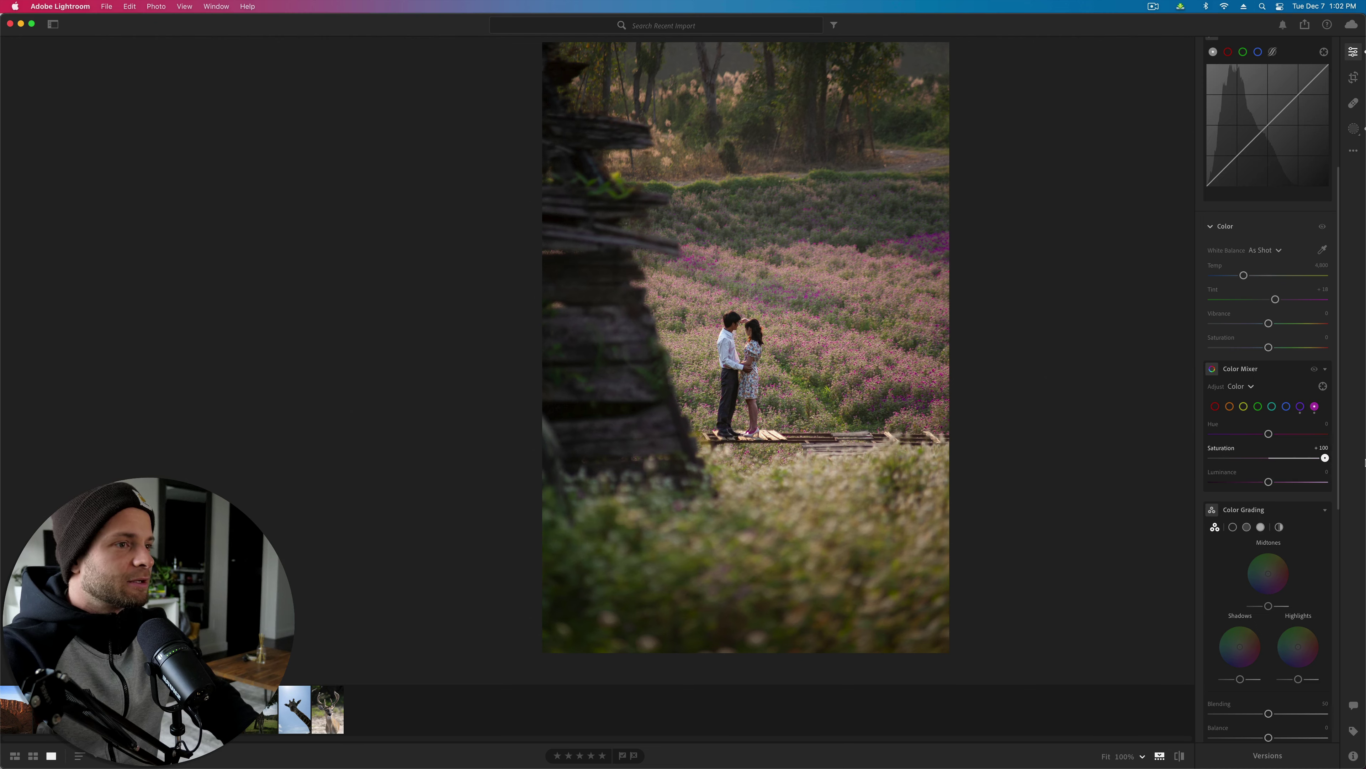
left_click(1300, 406)
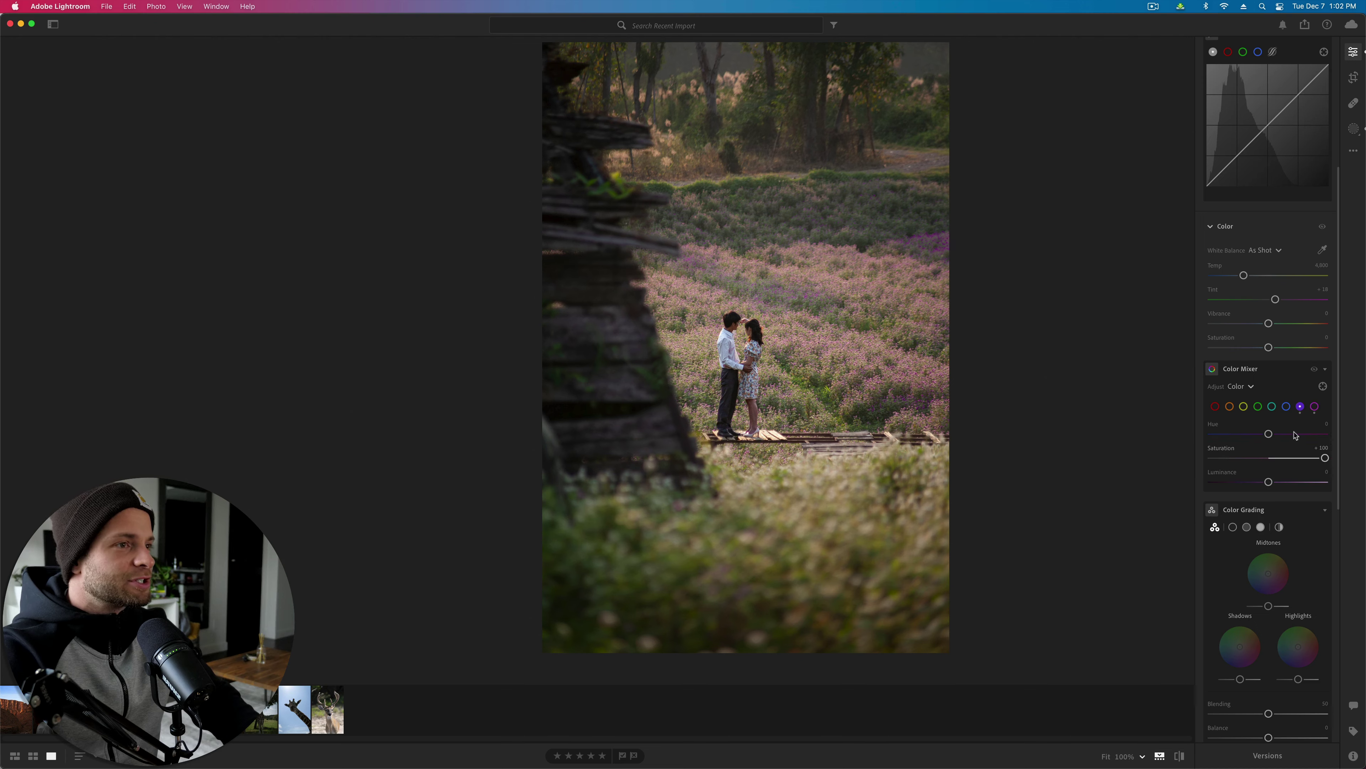
left_click_drag(1283, 462, 1261, 483)
left_click(1315, 406)
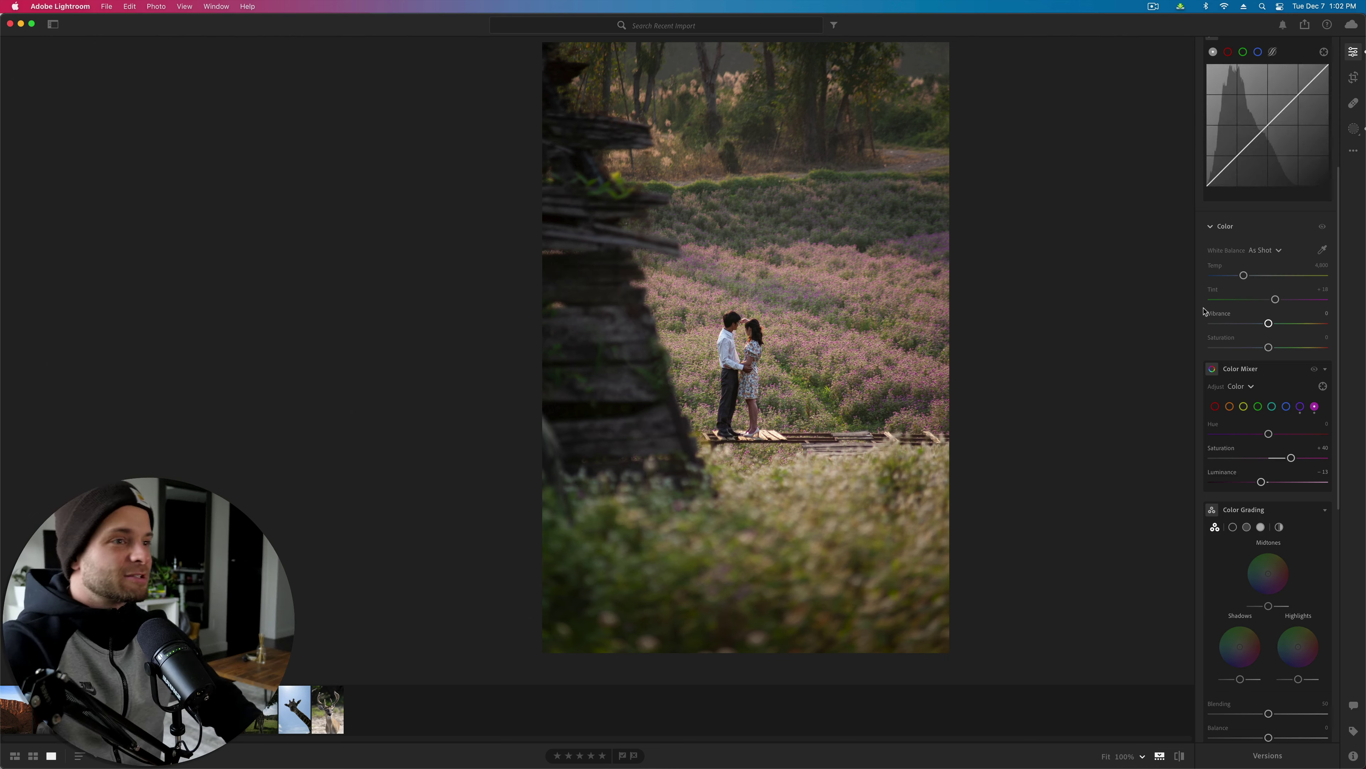
left_click(1355, 128)
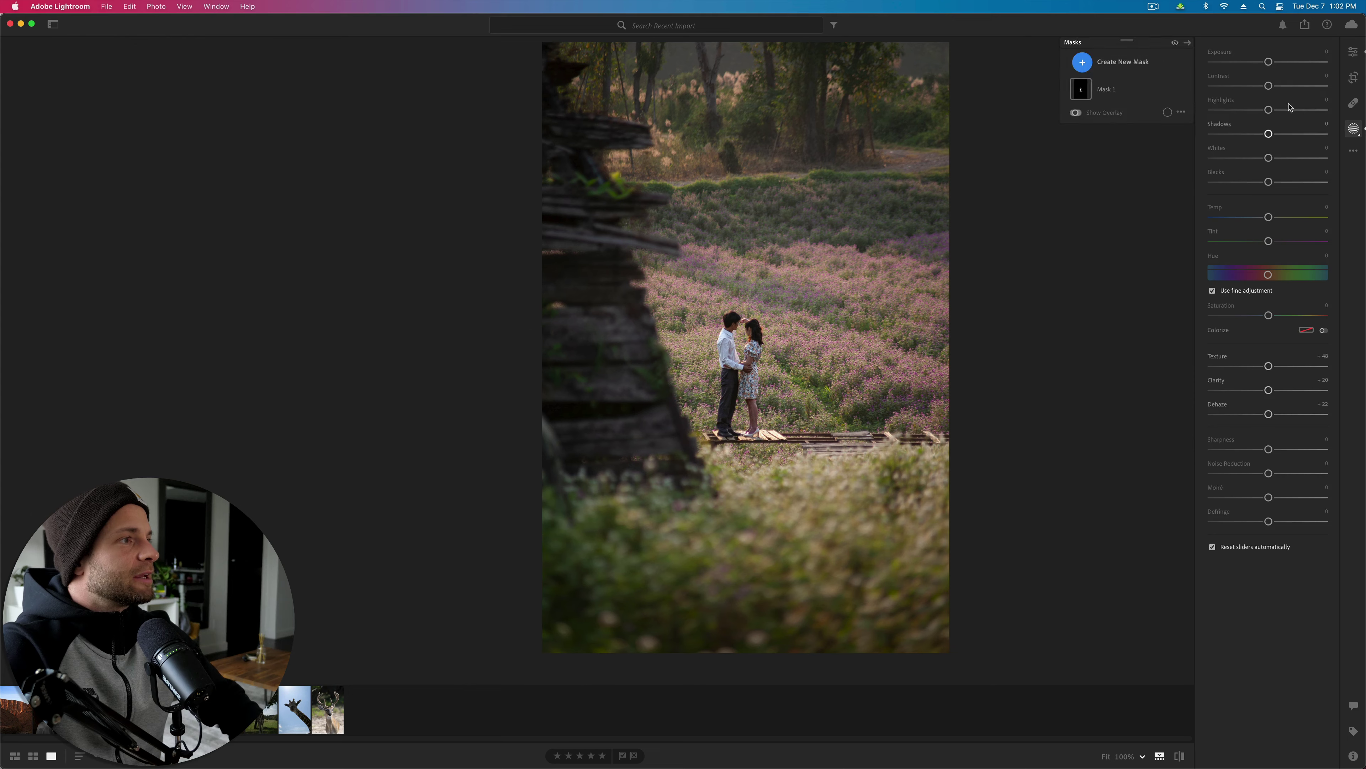
left_click(1114, 61)
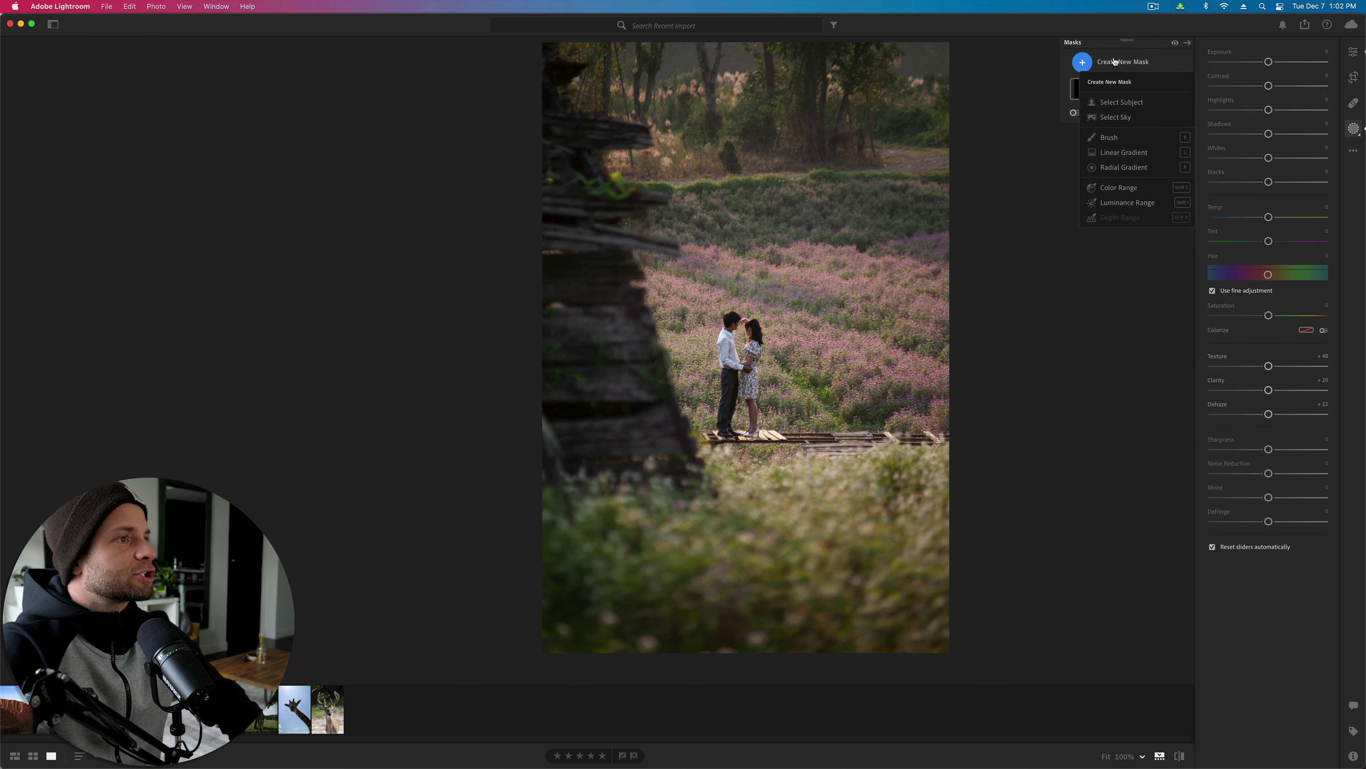
left_click(1118, 140)
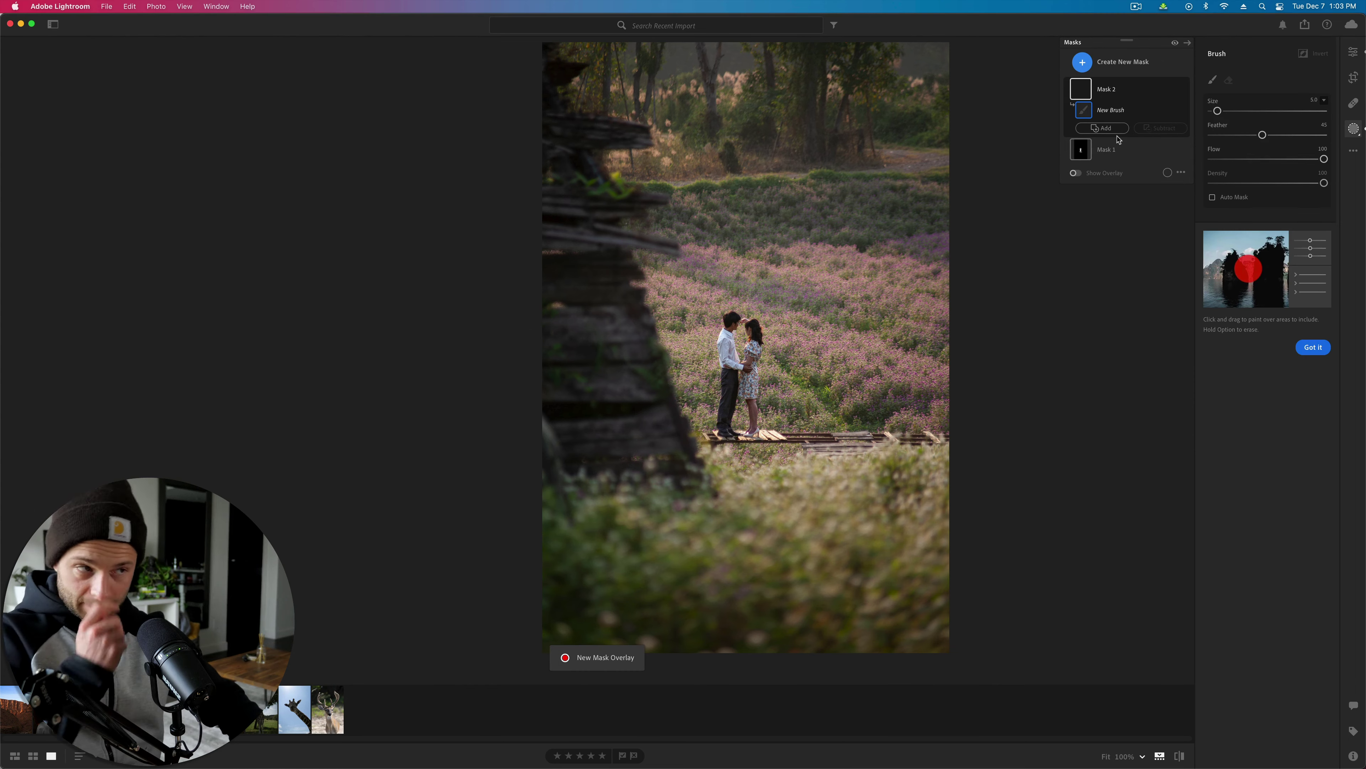
key("z")
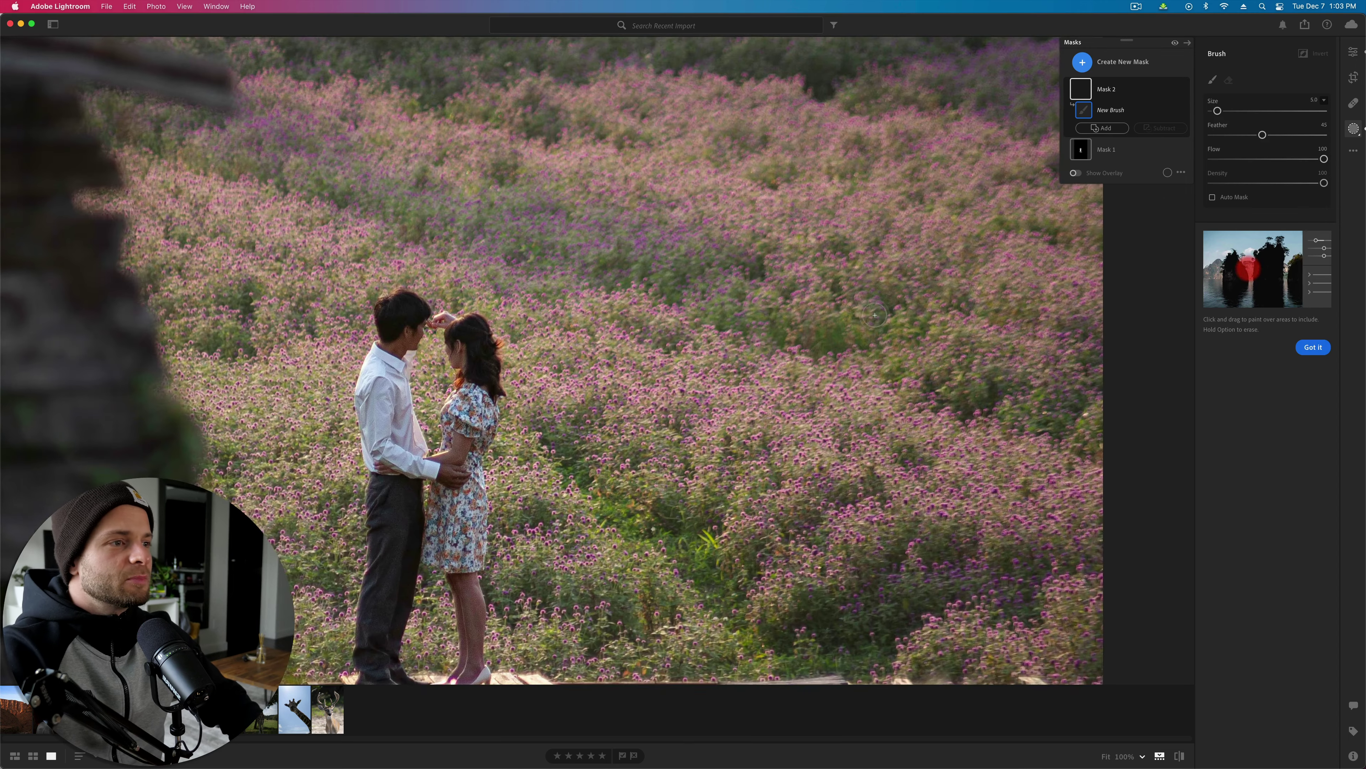
key("bracketright")
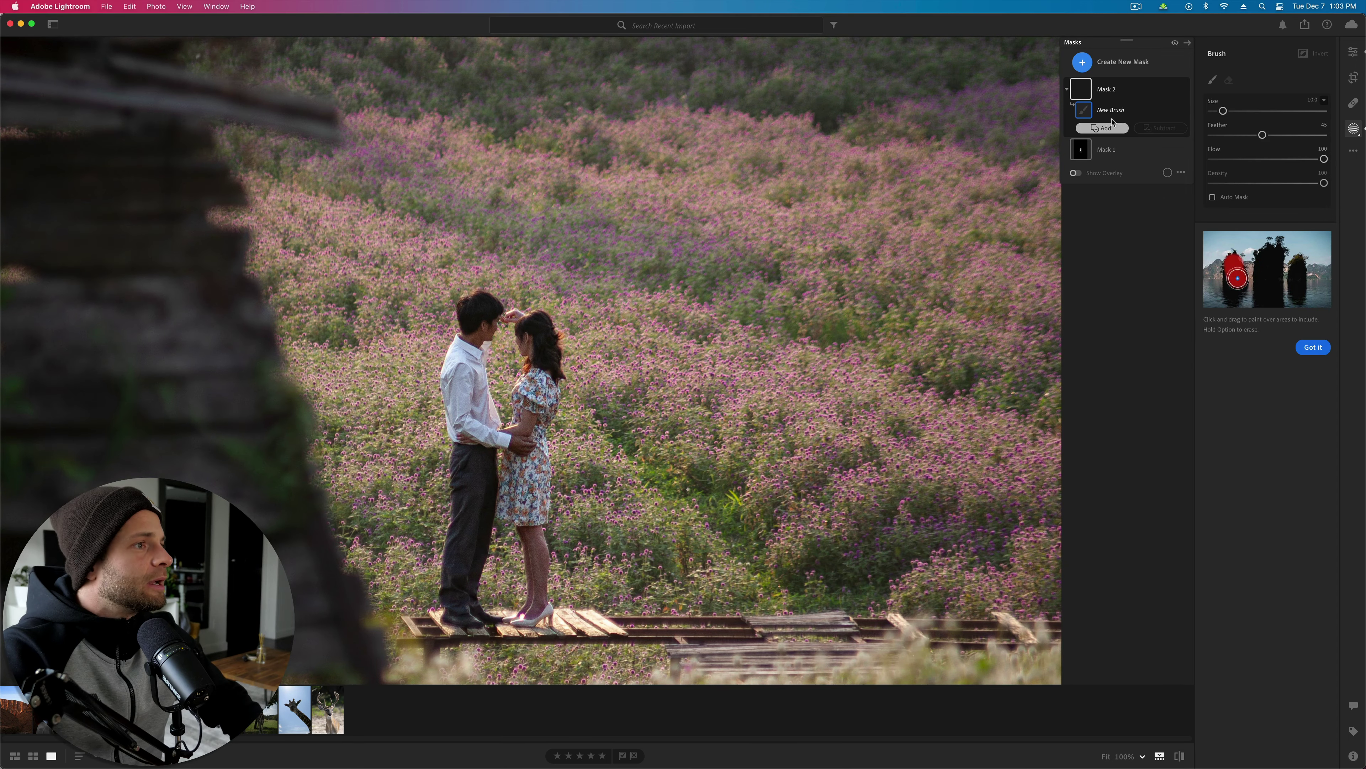
Step: Try adding a Color Range sample of the pink flowers to the couple's subject mask, check its overlay and delete the sample
left_click(1083, 61)
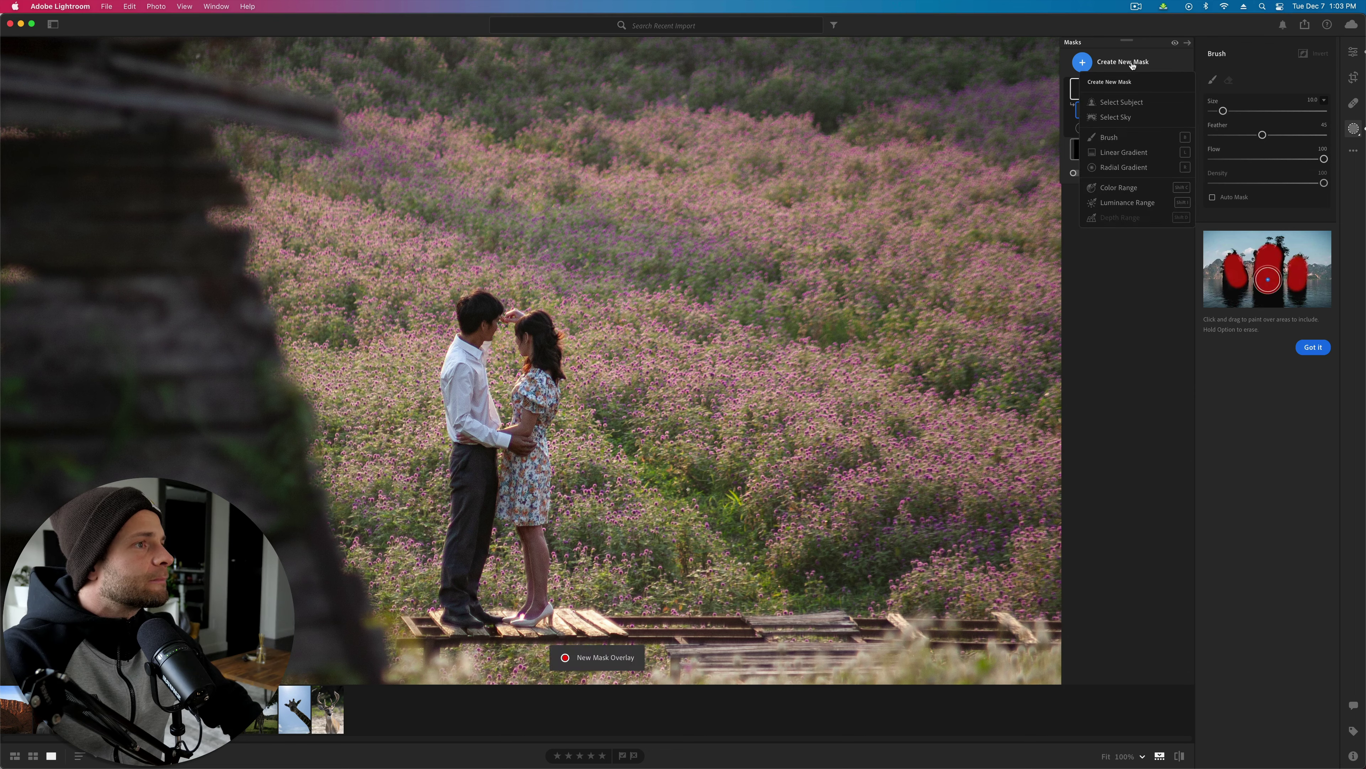
left_click(1123, 187)
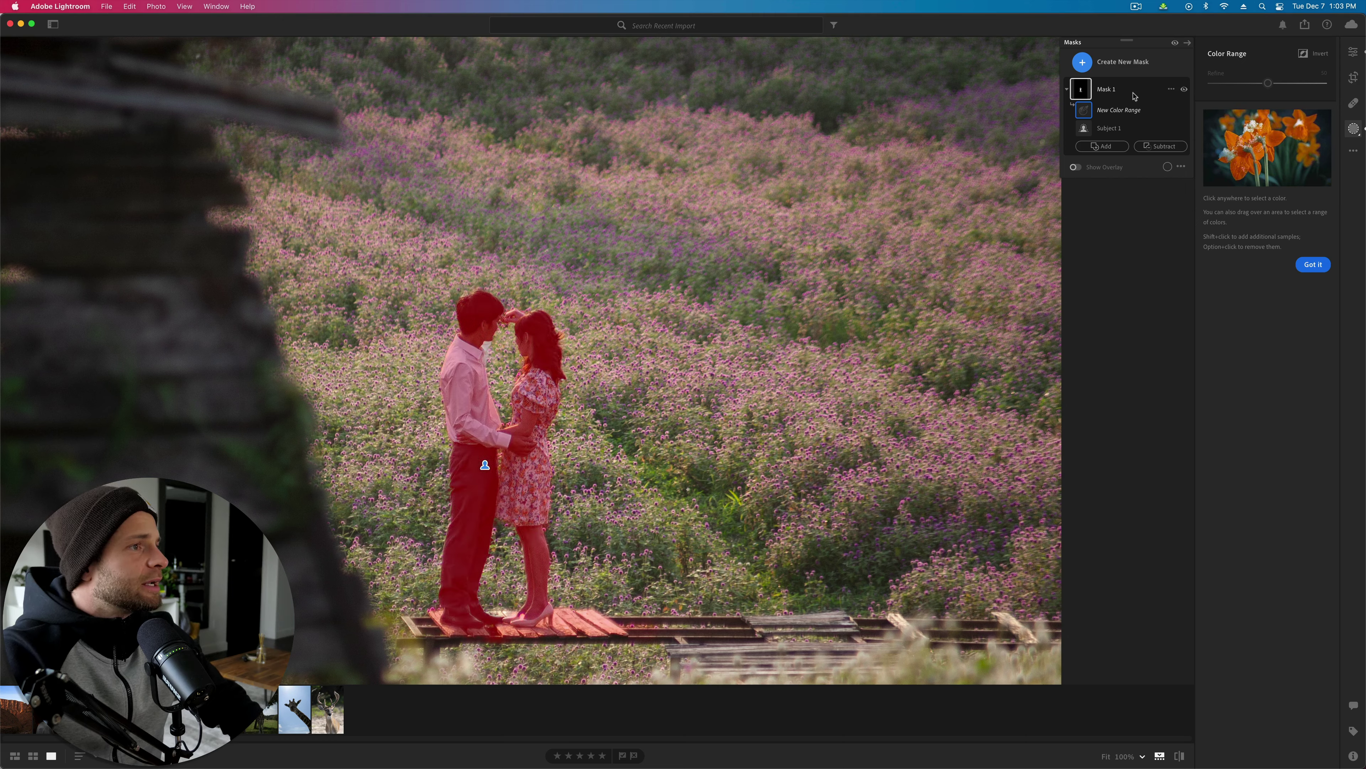
left_click(711, 374)
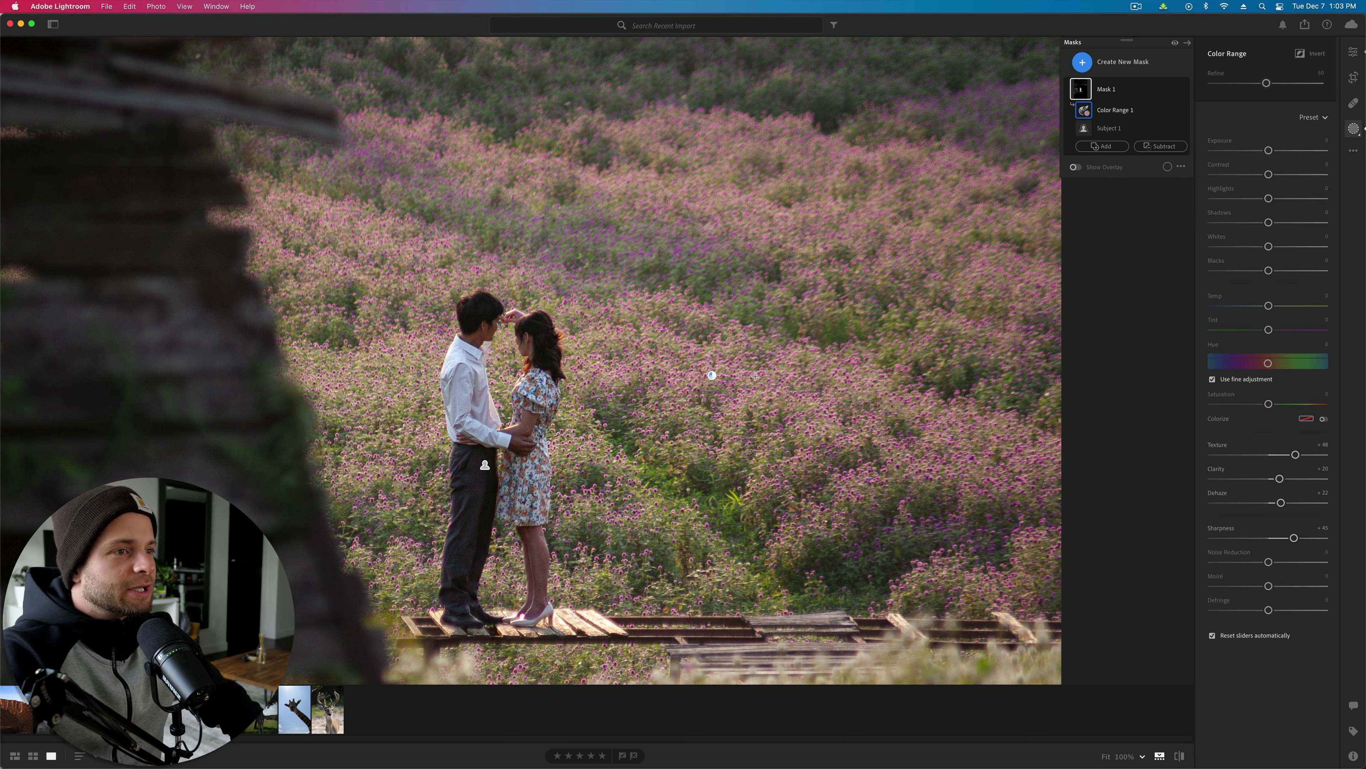
key("y")
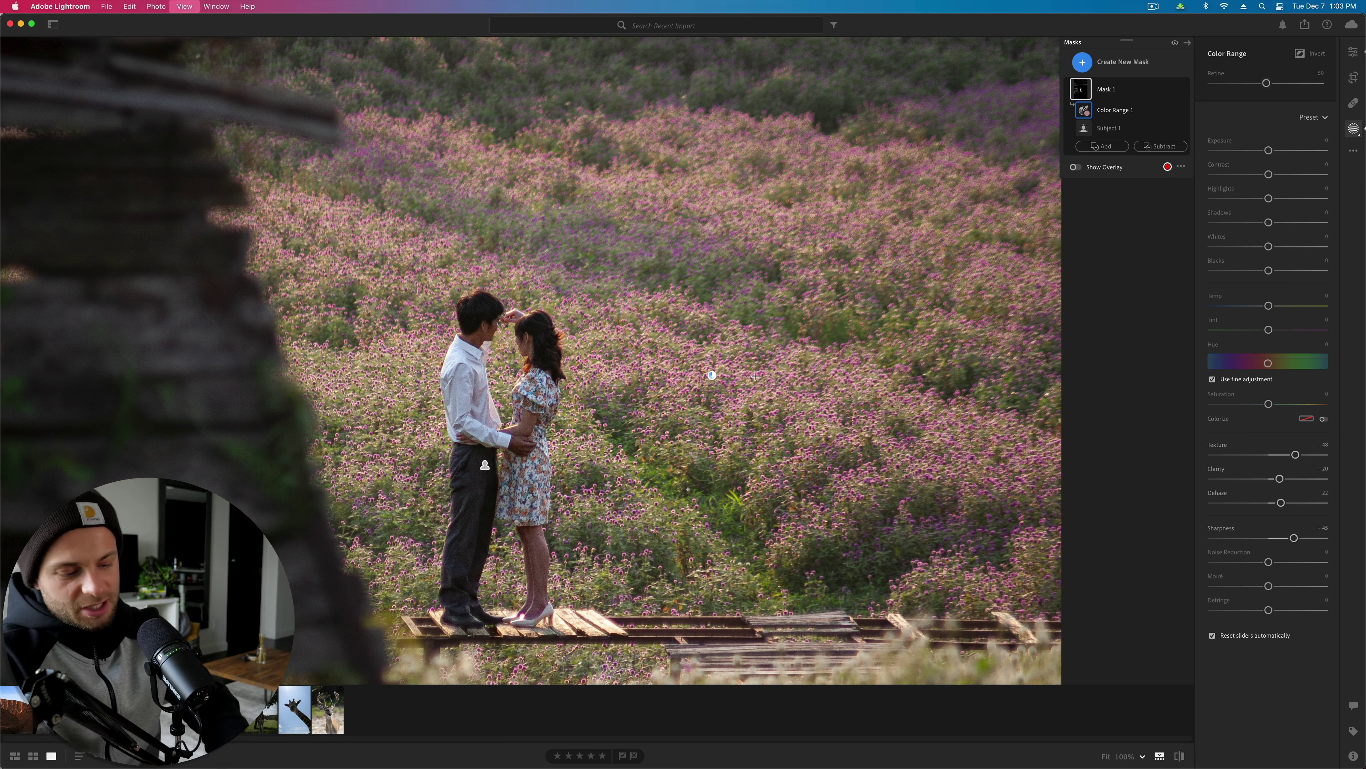
key("y")
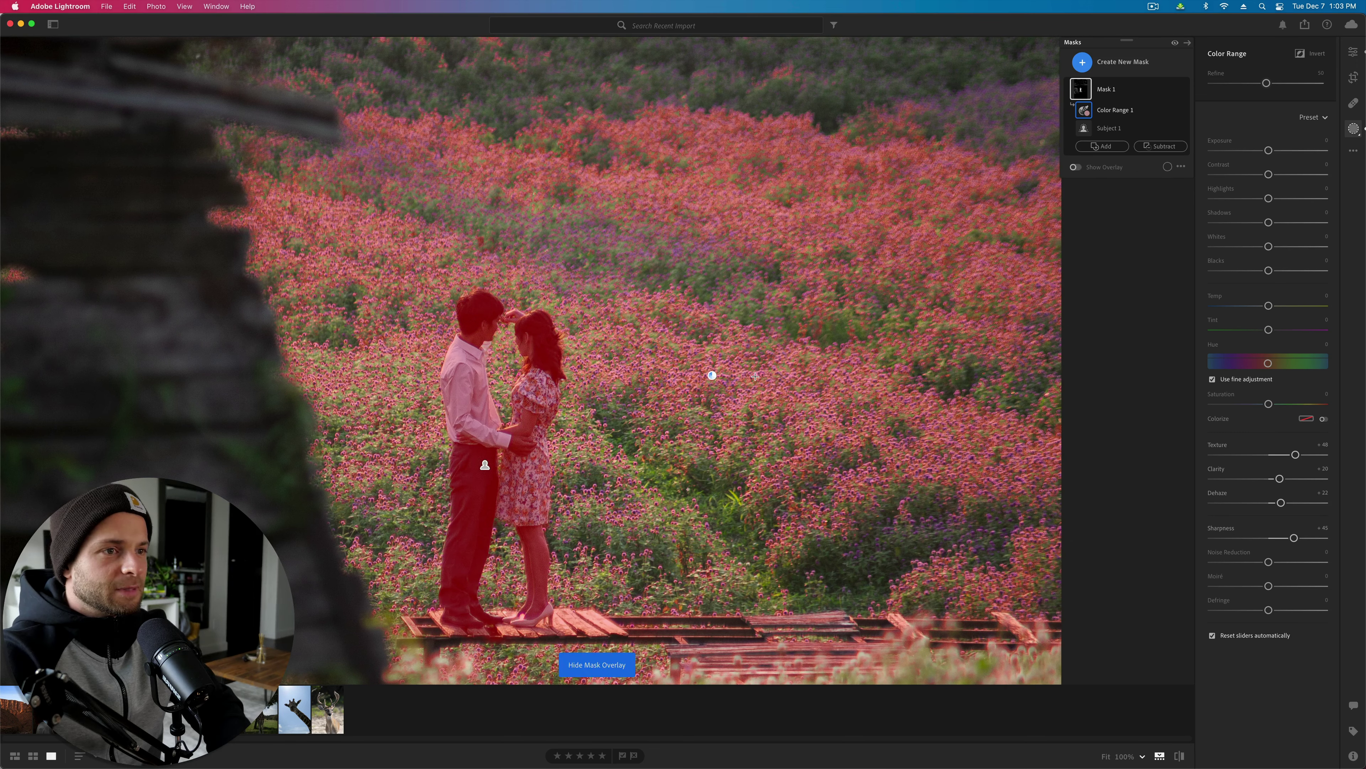
key("y")
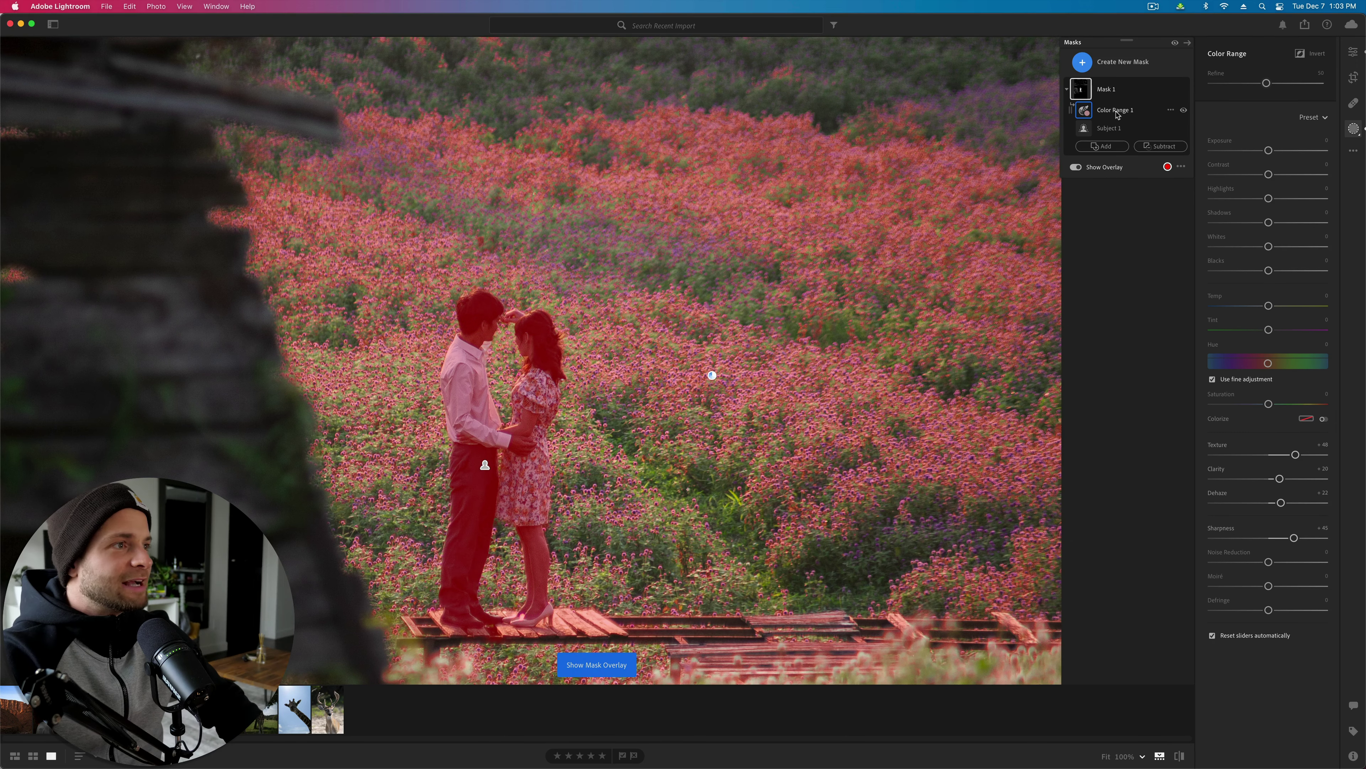
left_click(1171, 110)
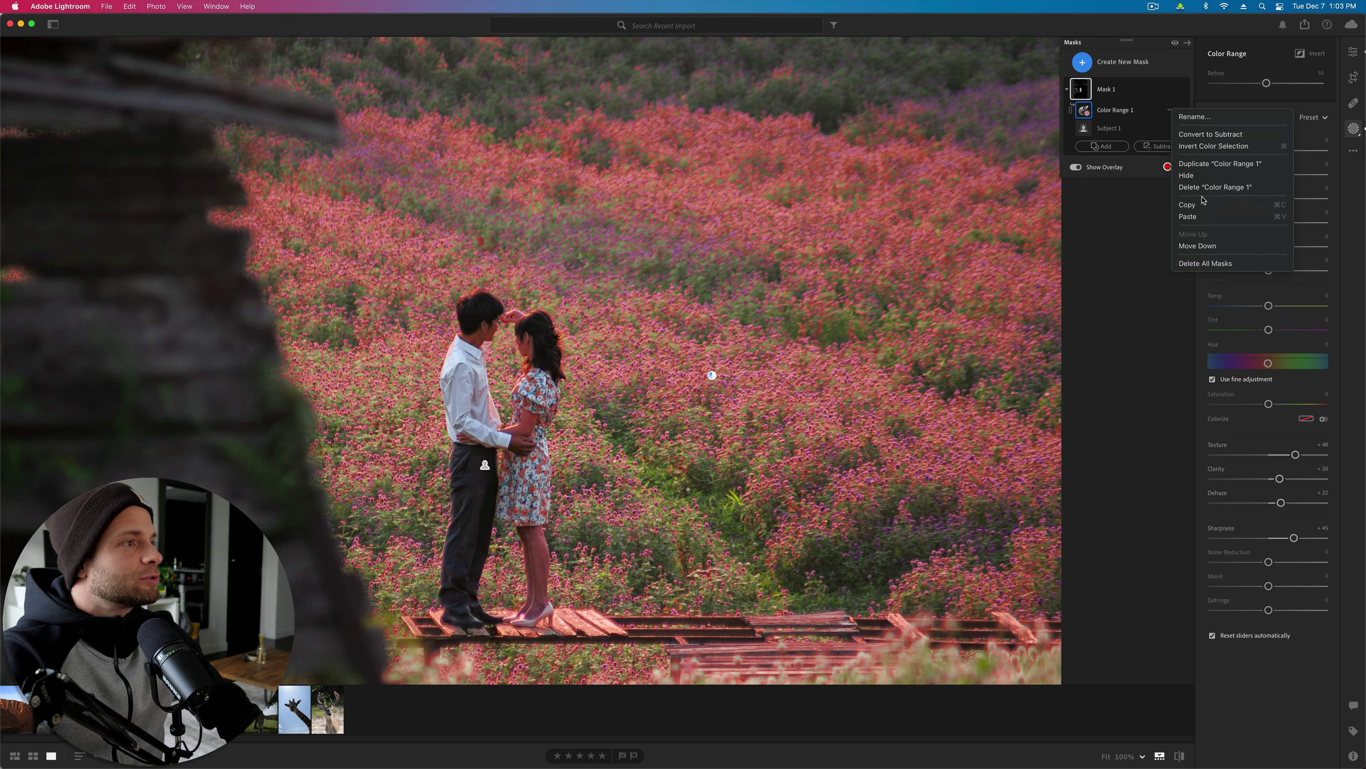
left_click(1221, 191)
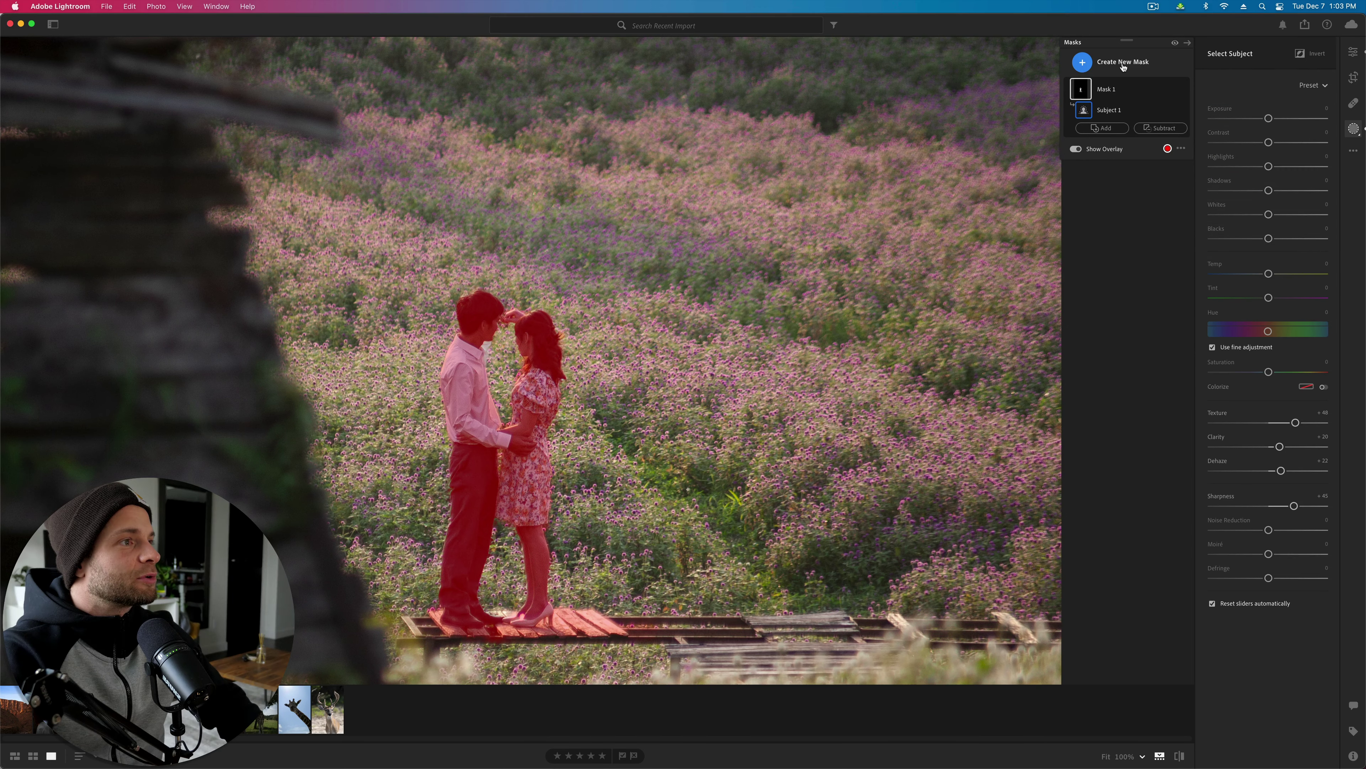
Step: Create a separate new Color Range mask by sampling the pink flowers beside the couple
left_click(1111, 63)
left_click(1128, 191)
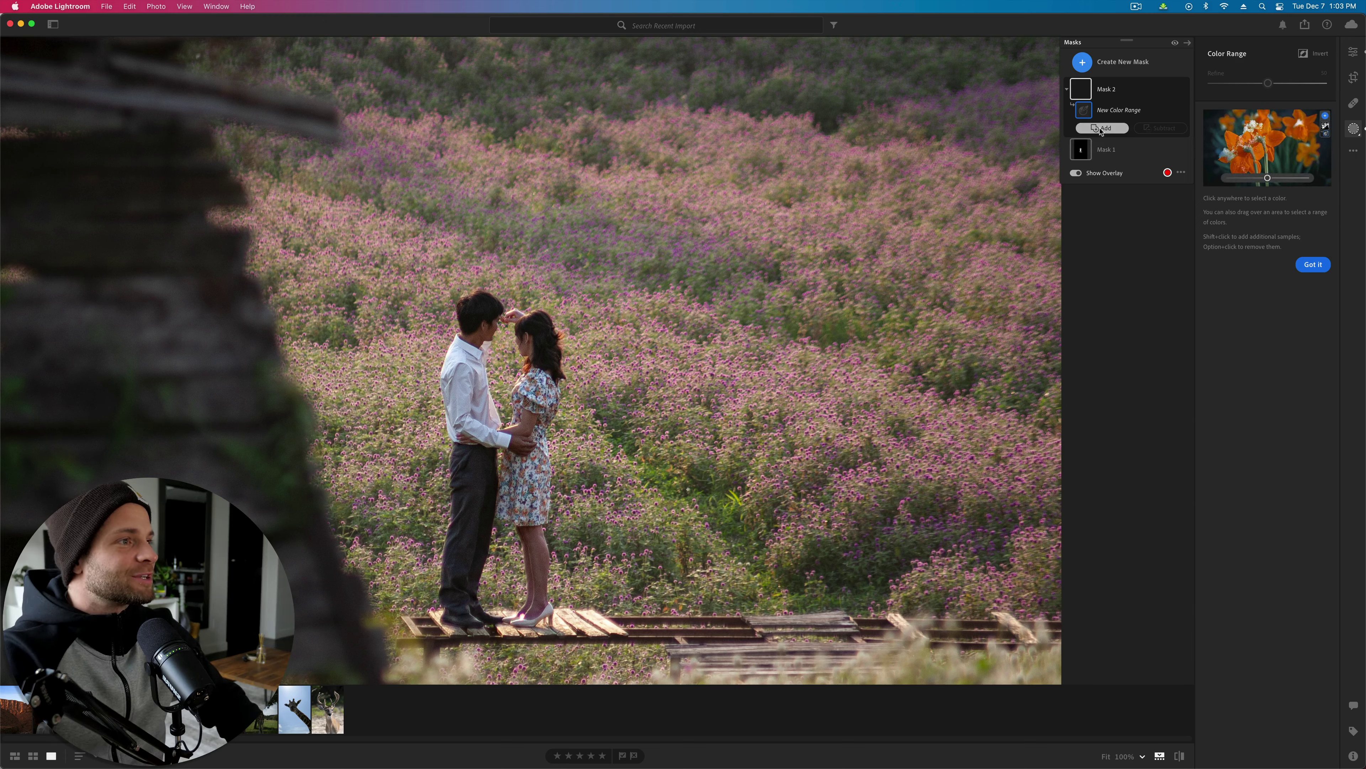
left_click(708, 375)
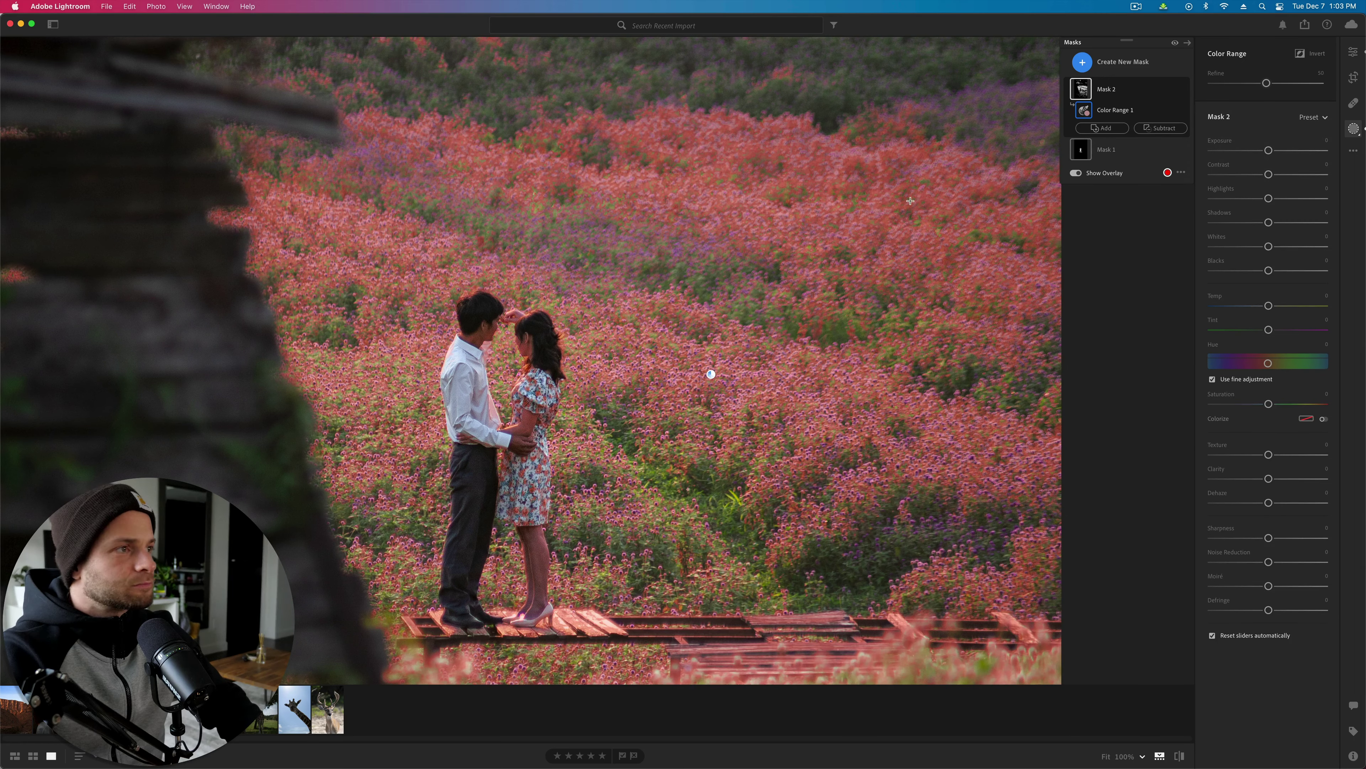
Step: Add a second Color Range to the flower mask by sampling the purple flowers at the upper edge of the field
left_click(1107, 128)
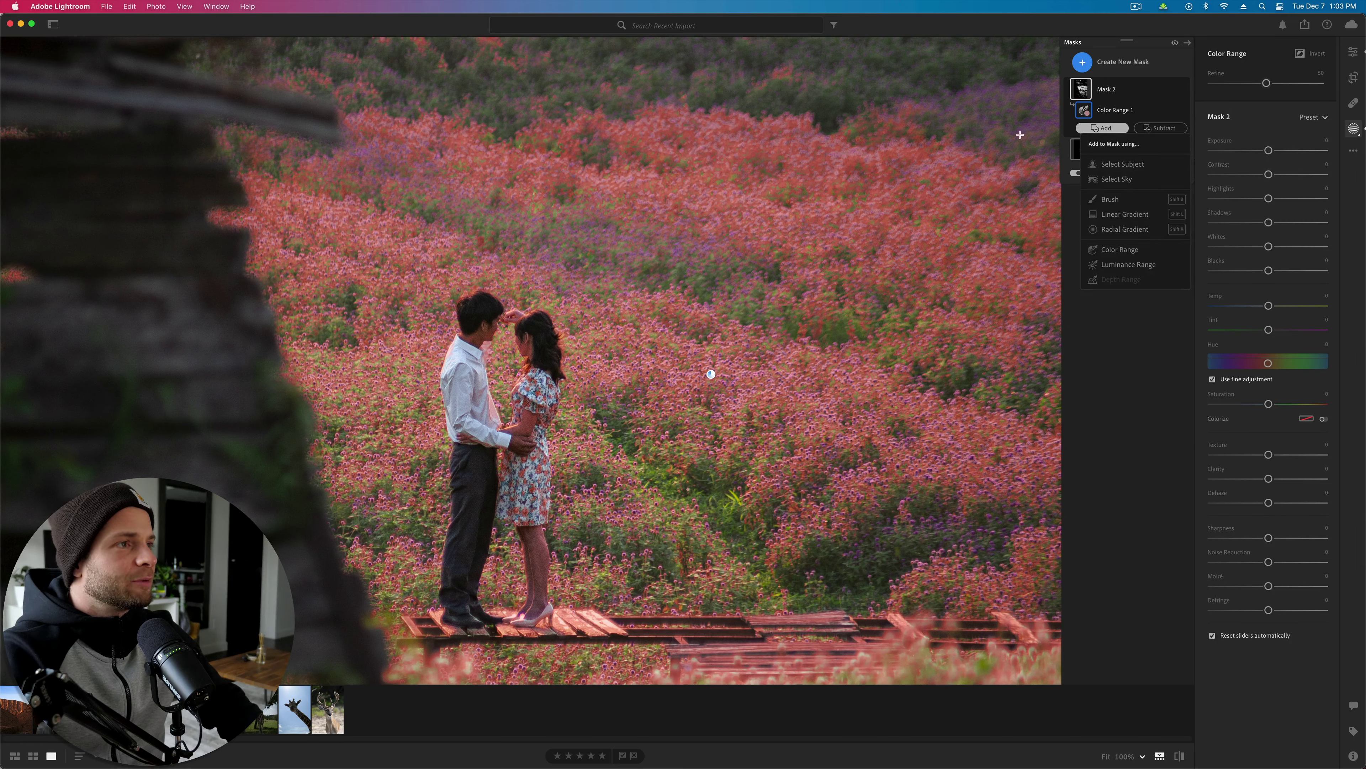
left_click(974, 90)
left_click(1100, 129)
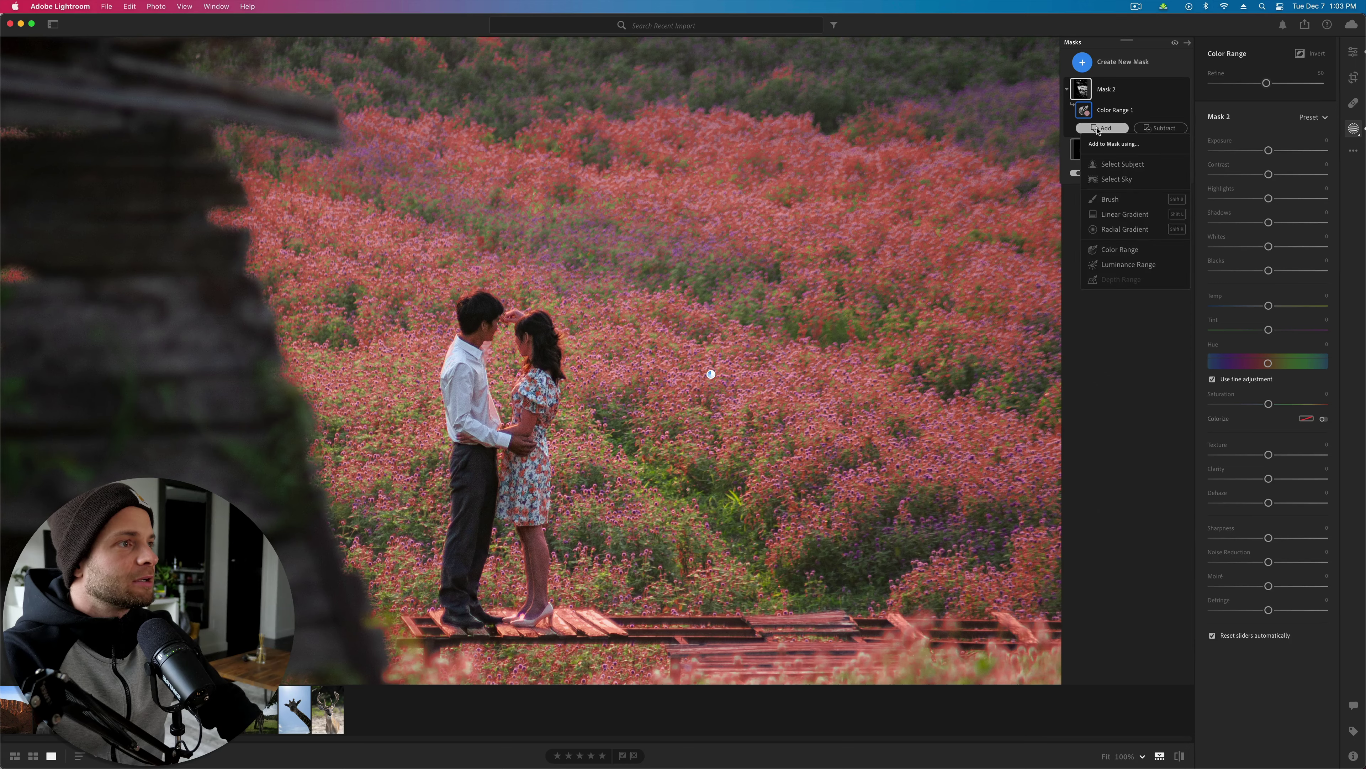
left_click(1119, 249)
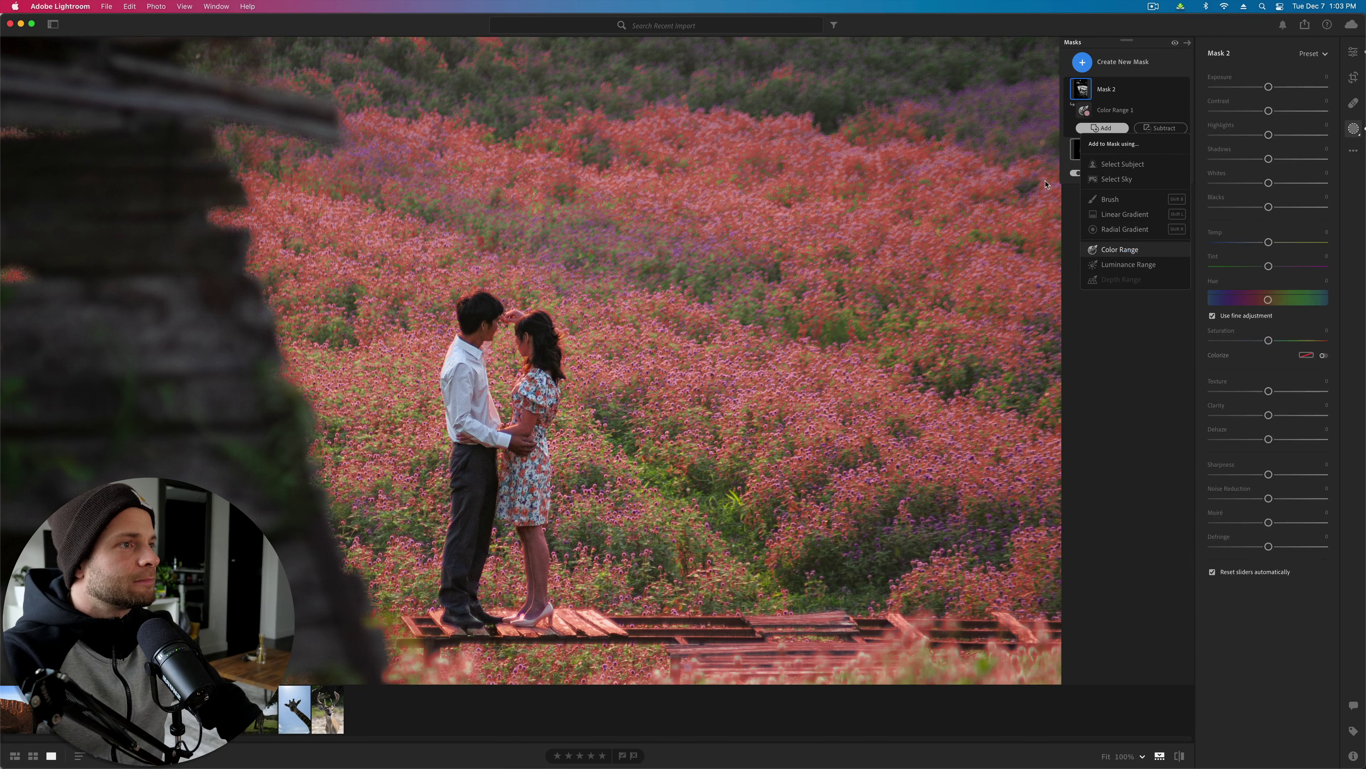
left_click(947, 106)
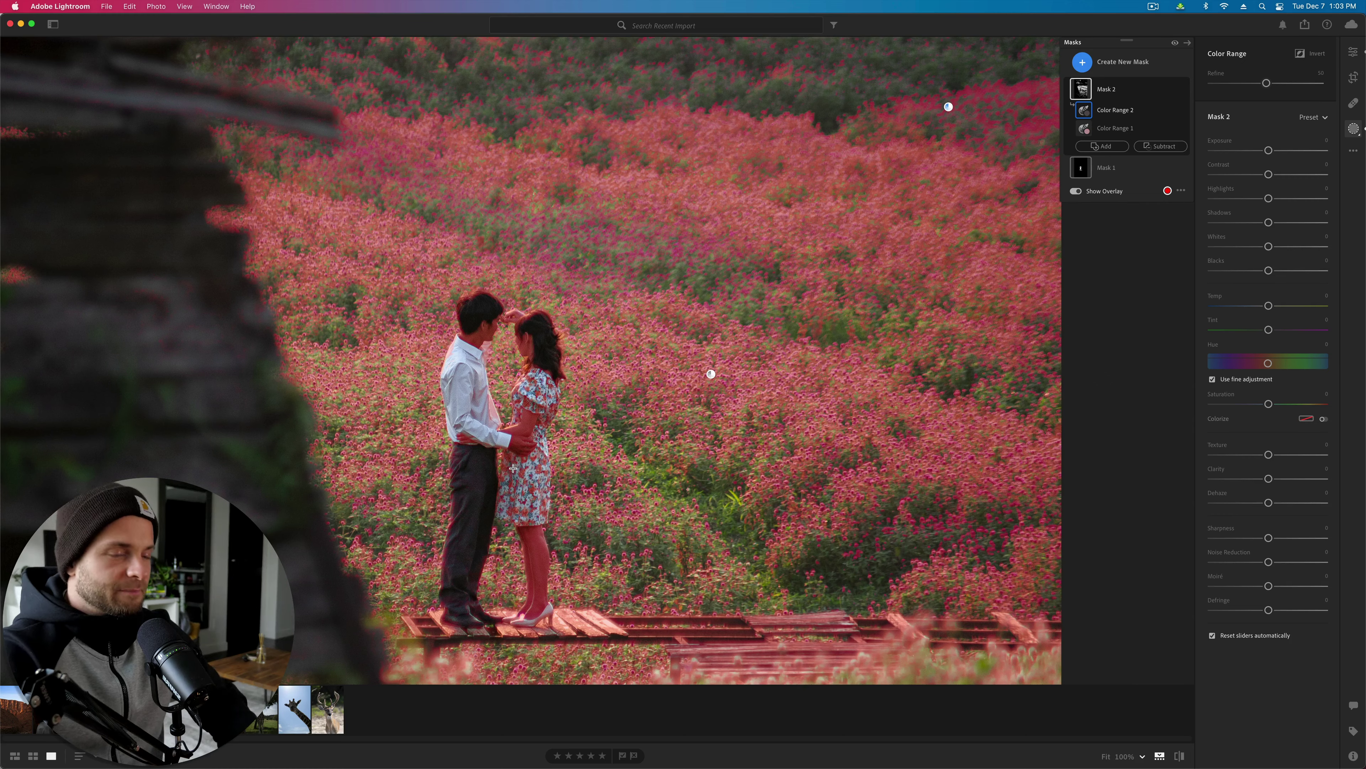
Step: Delete both Color Range samples from the flower mask and undo the two deletions
key("BackSpace")
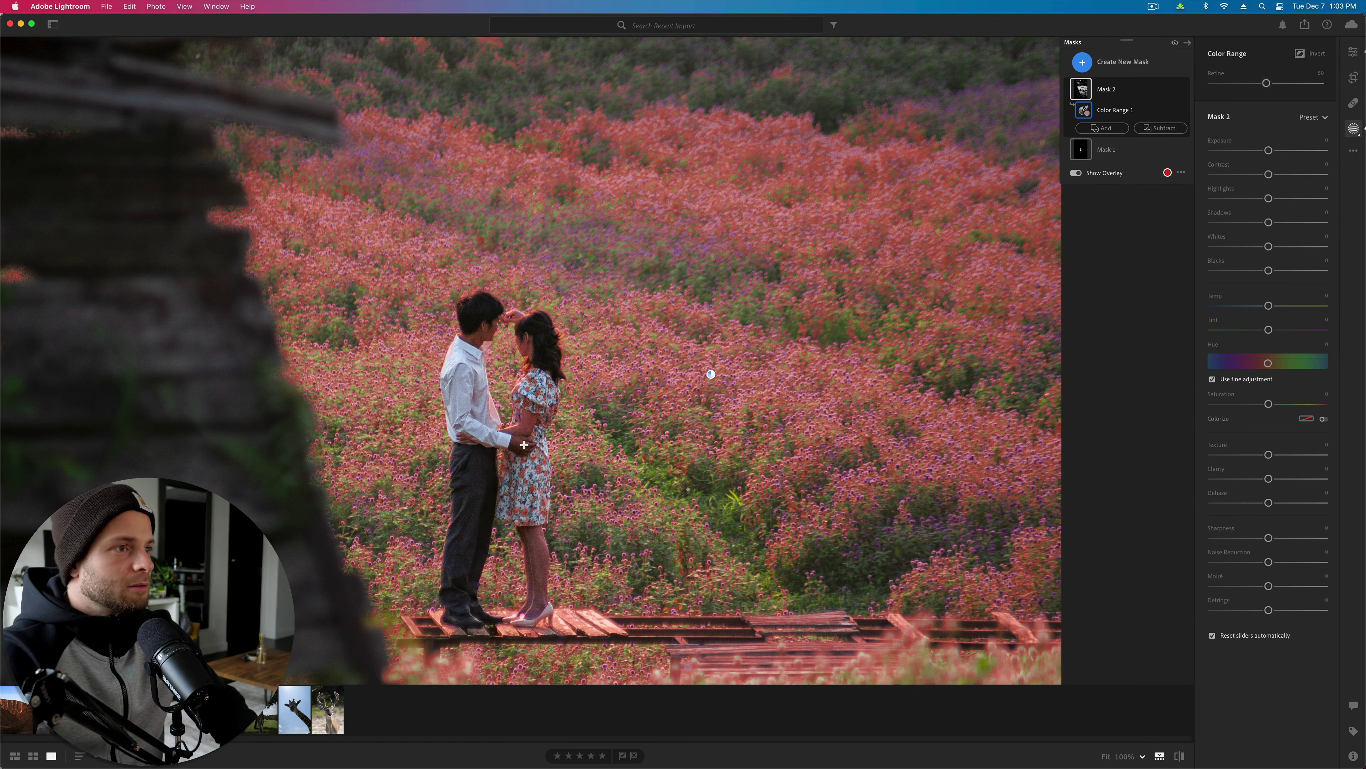
key("BackSpace")
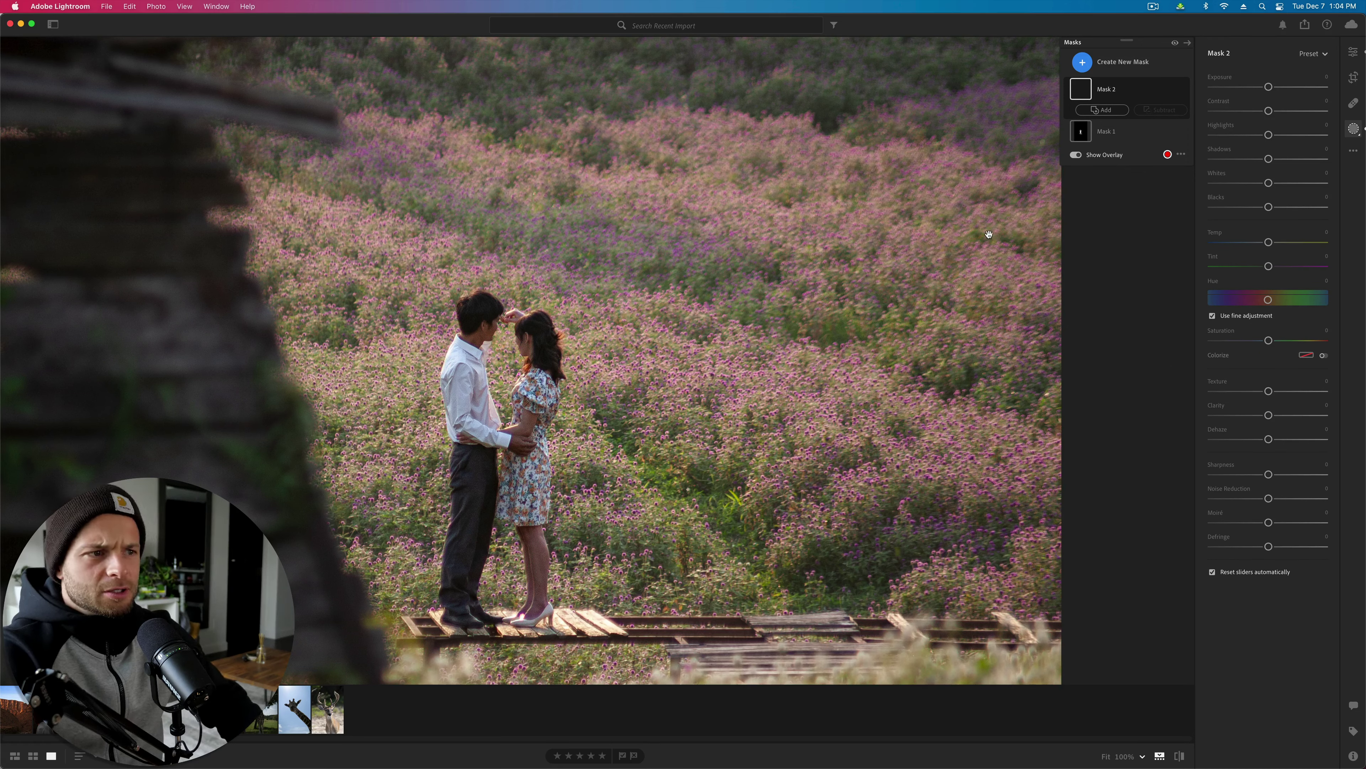
key("super+z")
key("super+z")
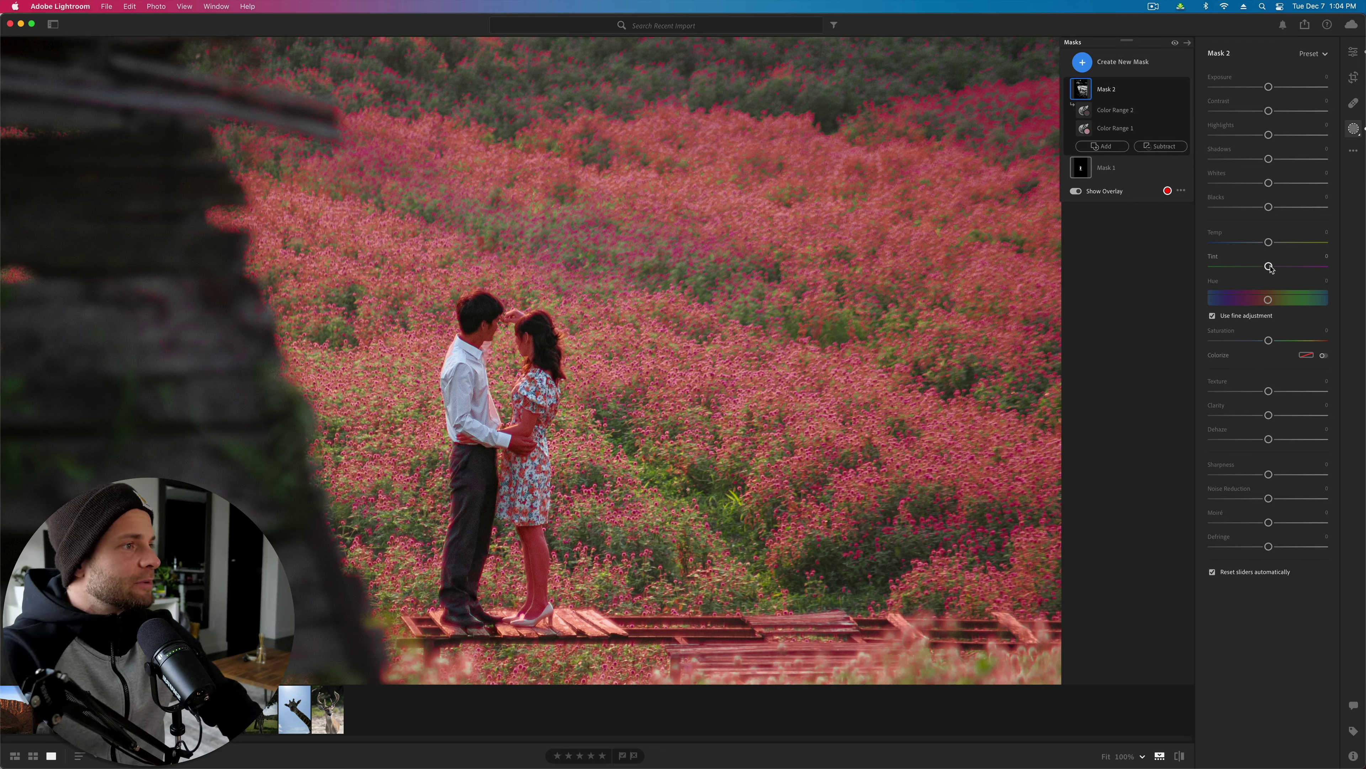
Step: Set the flower mask's temperature to -10 and tint to +67, and colorize it with a muted purple
mouse_move(1269, 267)
left_mouse_down()
mouse_move(1313, 268)
mouse_move(1263, 245)
left_mouse_up()
left_click(1308, 356)
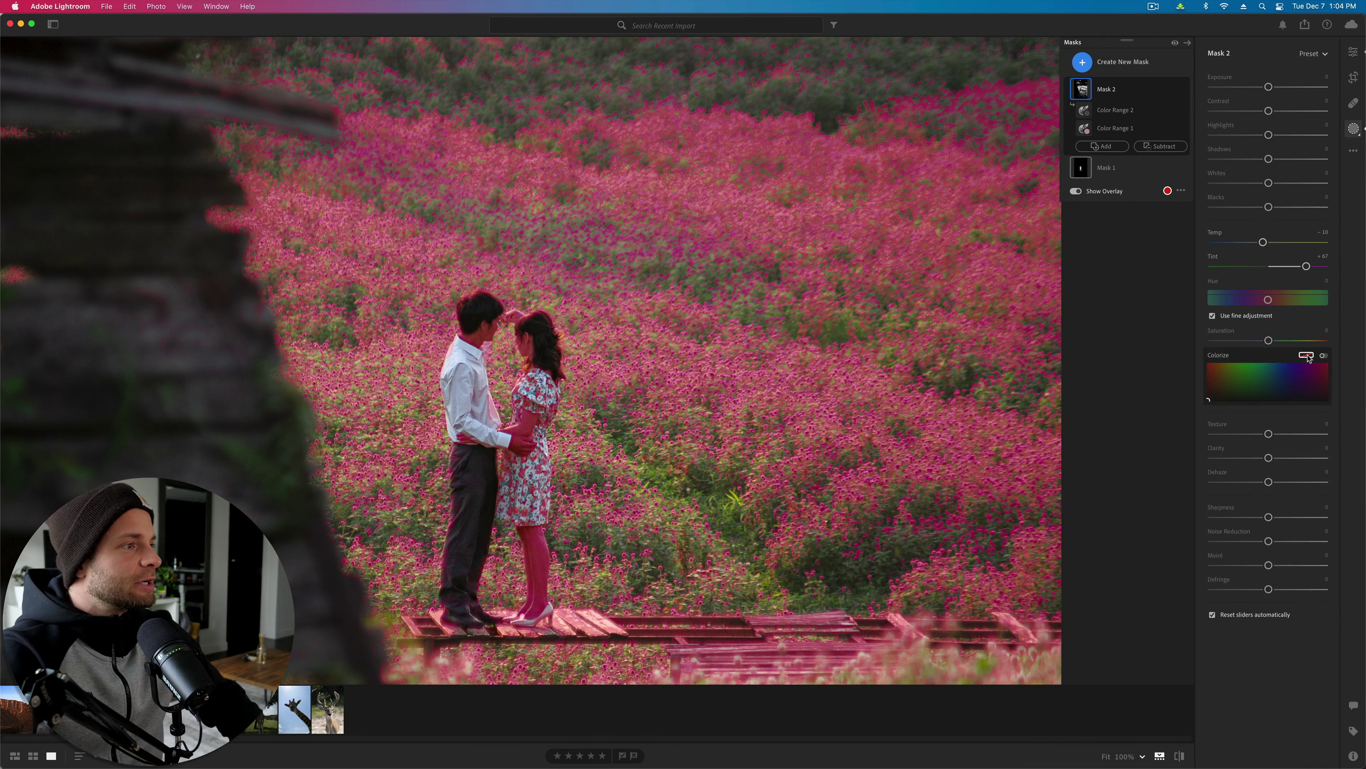
left_click(1307, 377)
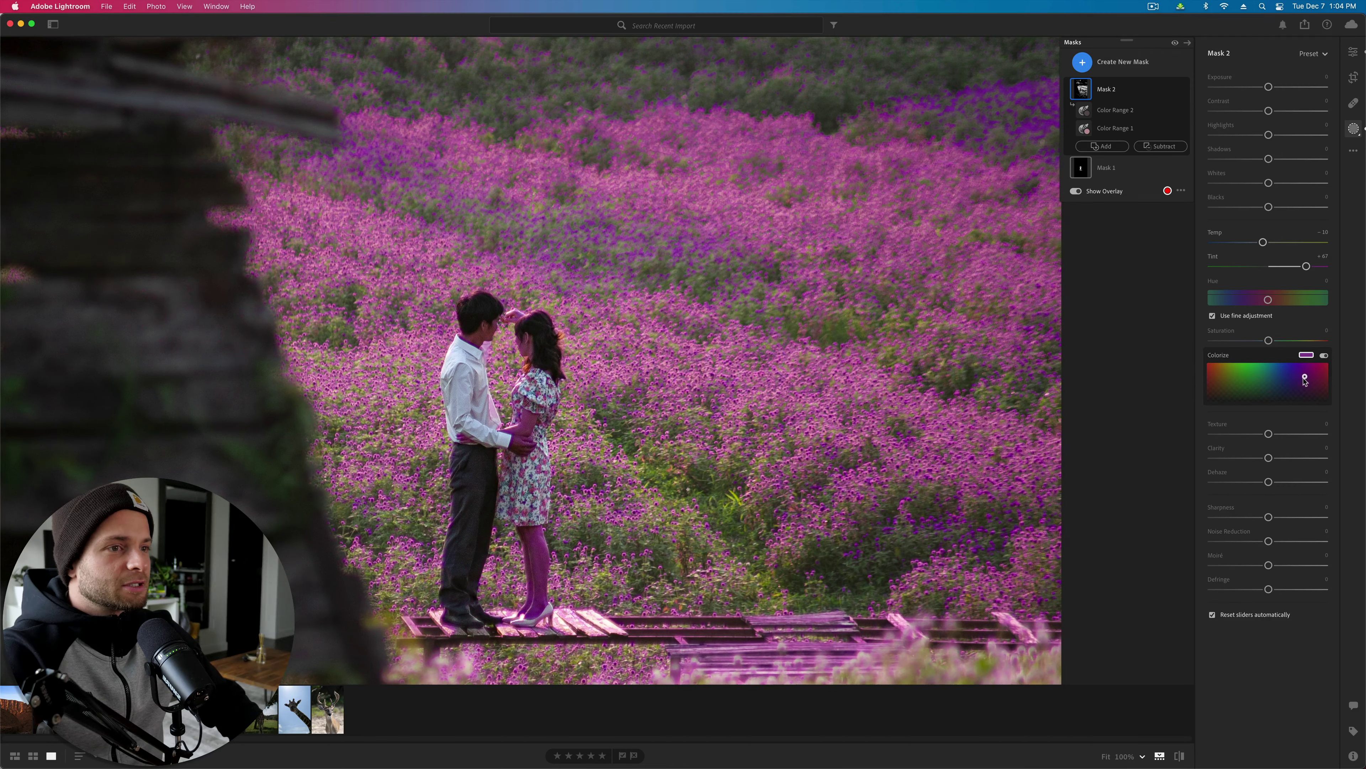
left_click_drag(1299, 386, 1307, 388)
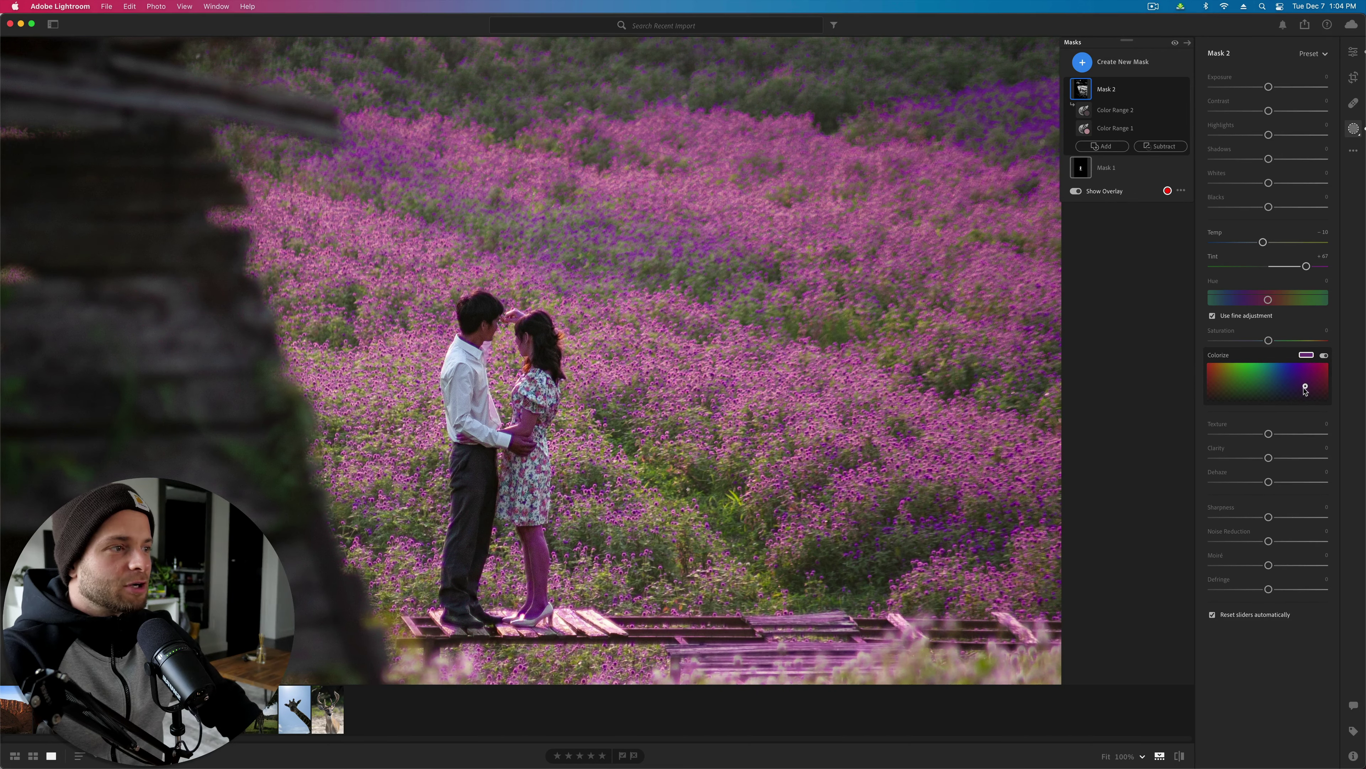
left_click(639, 483)
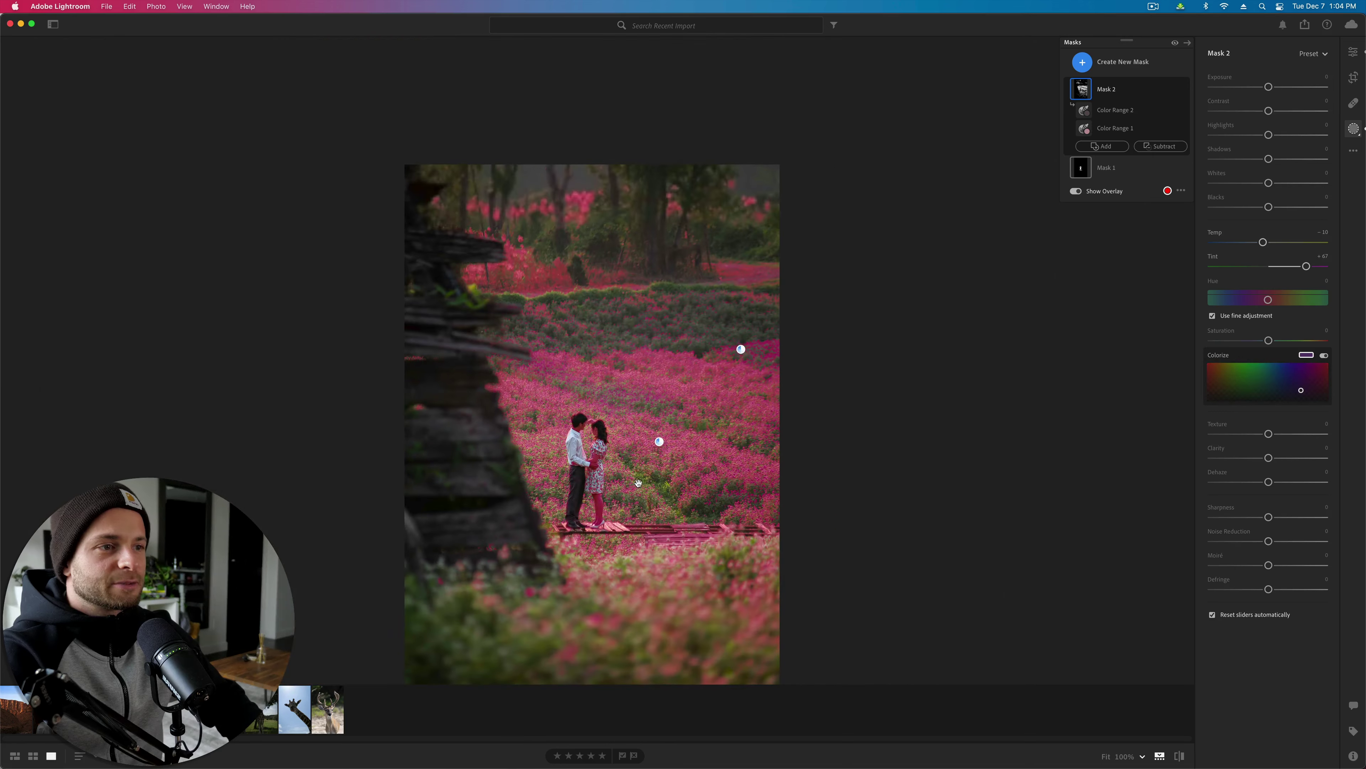
Step: Toggle the flower mask's overlay, delete the mask and undo the deletion
key("o")
key("o")
key("o")
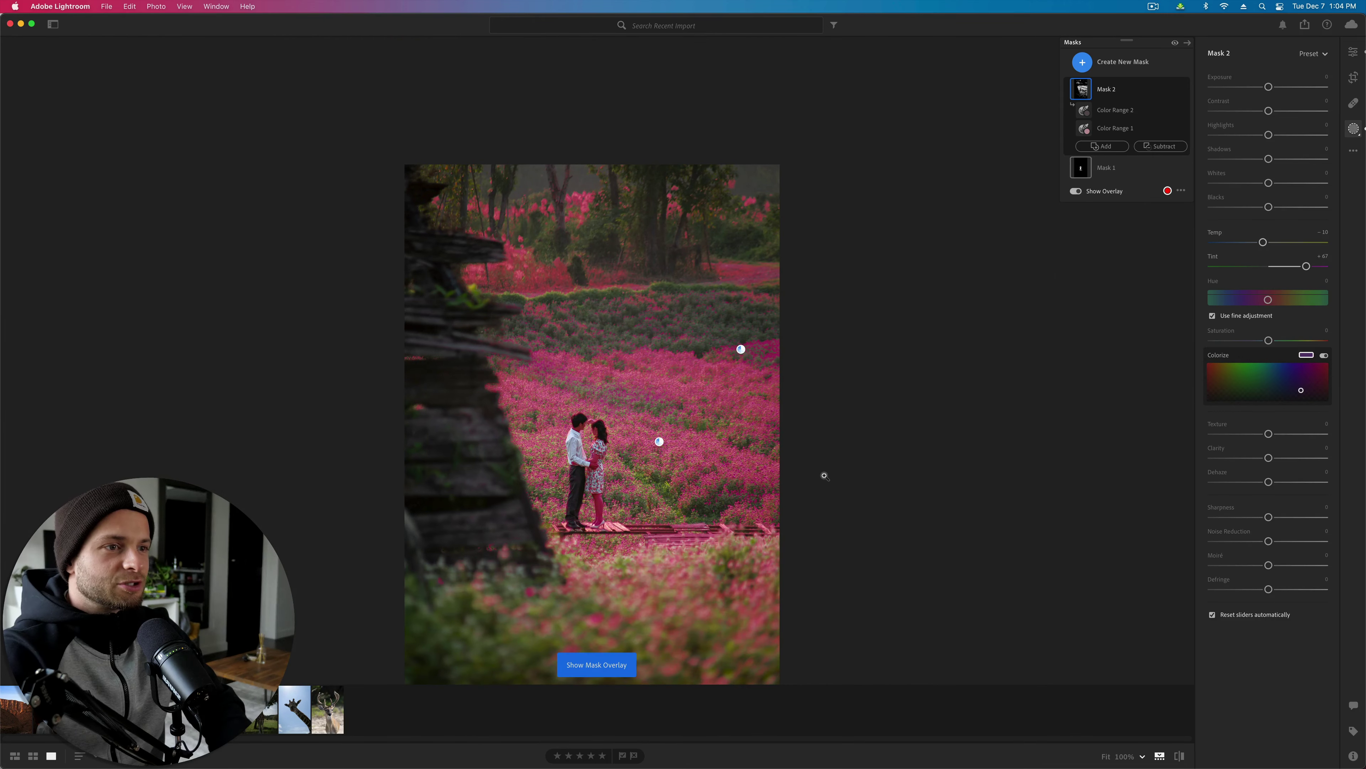
key("Delete")
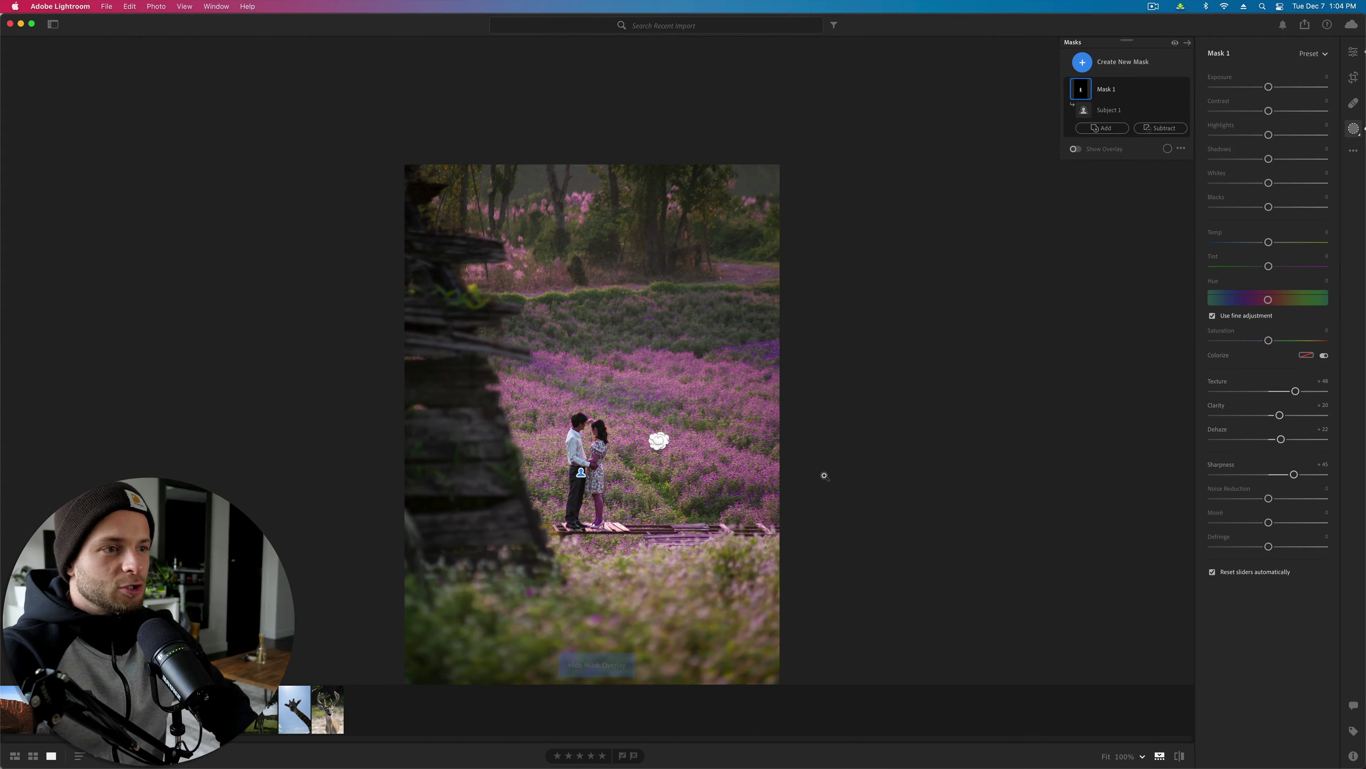
key("super+z")
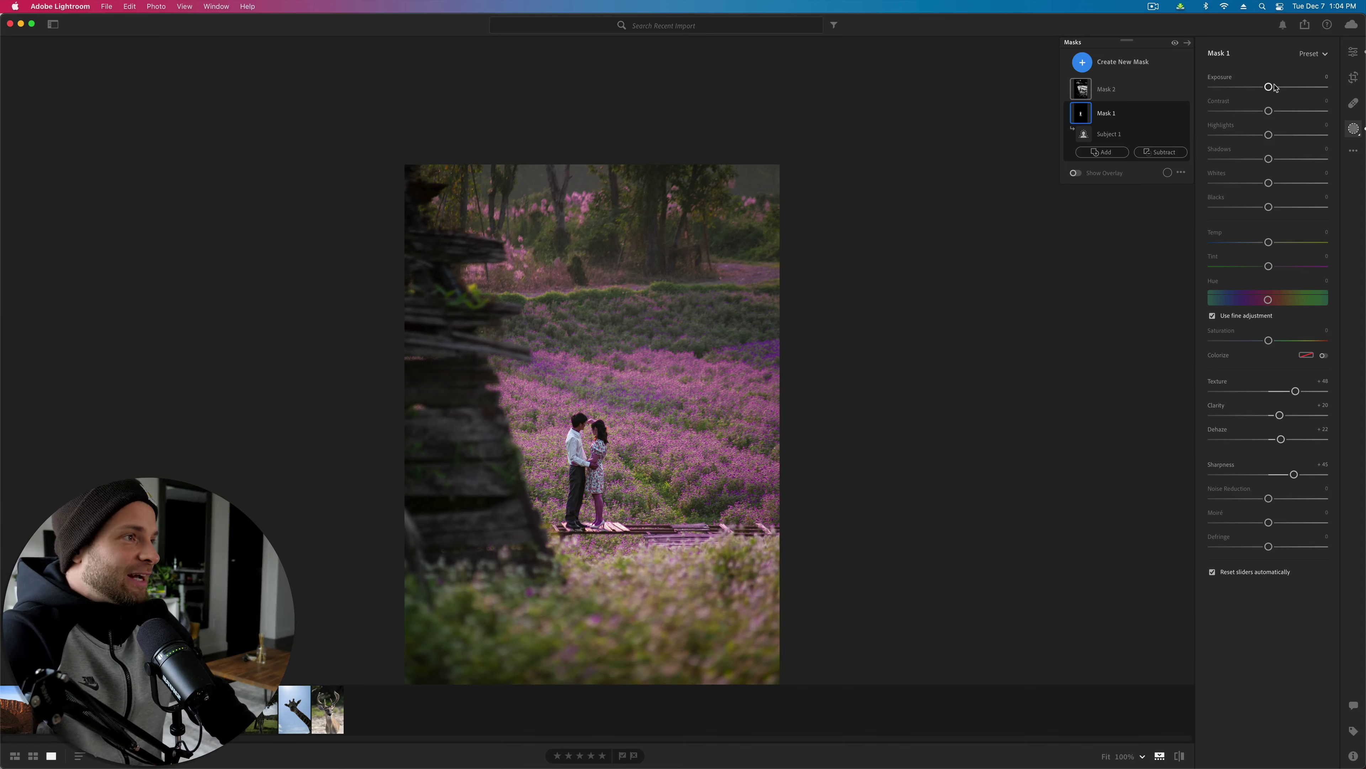
Step: Raise the couple mask's exposure to +0.33 and check the subject selection's coverage with the overlay up close
left_click_drag(1269, 89, 1274, 90)
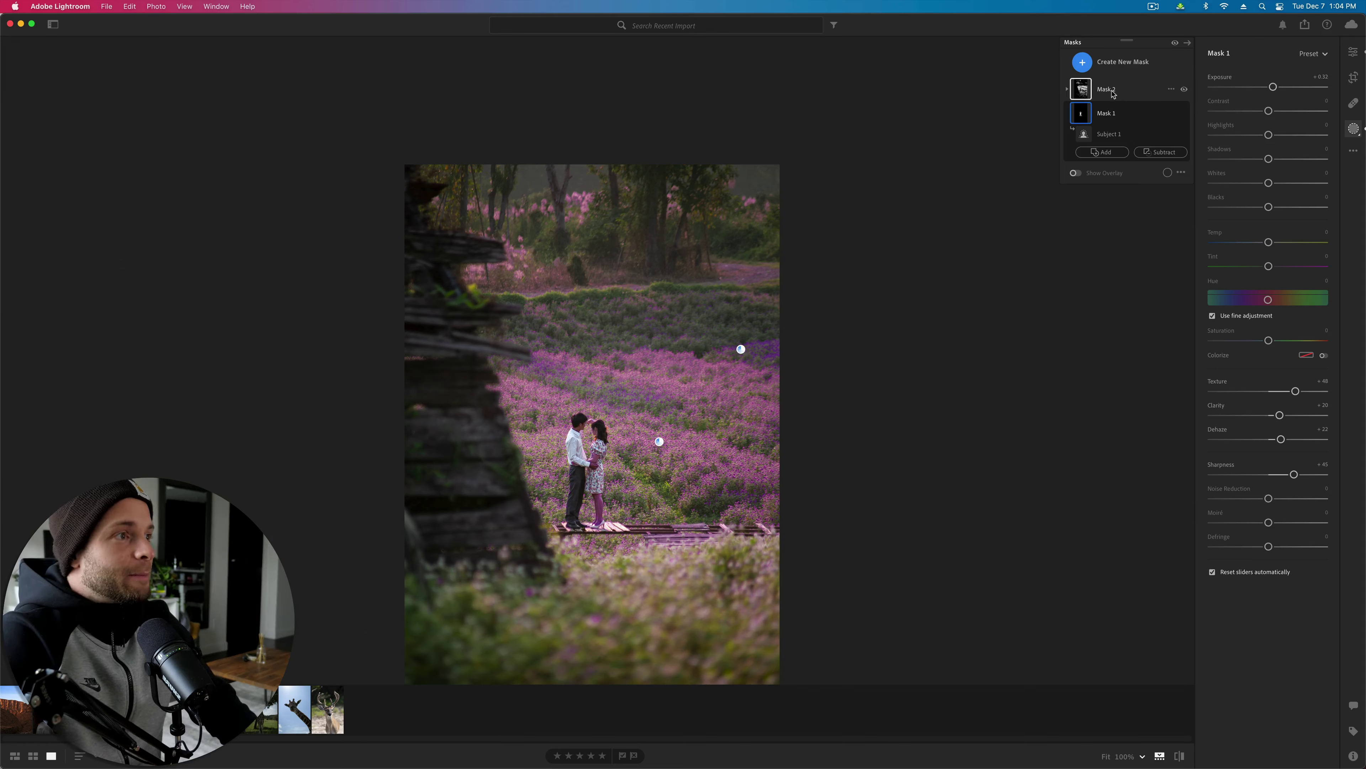
left_click(1123, 113)
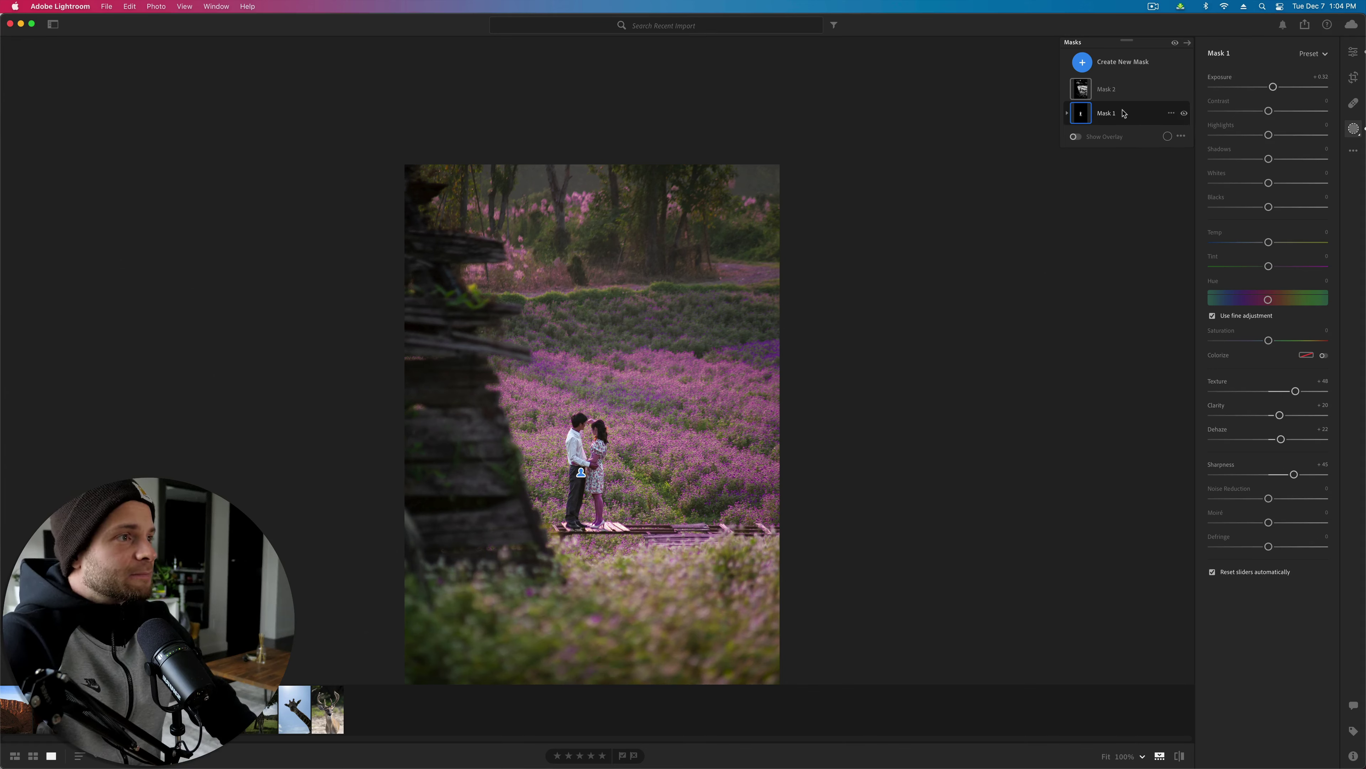
left_click(1124, 113)
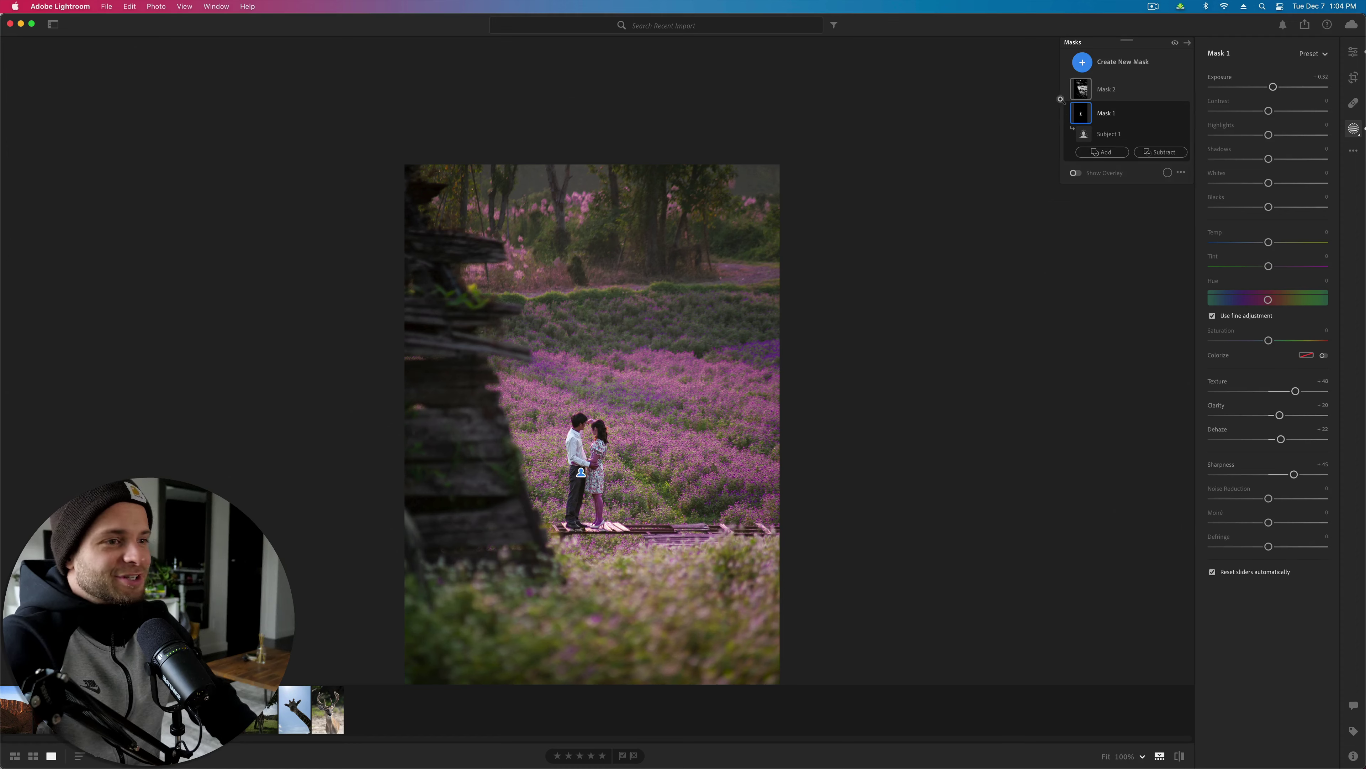
left_click(1109, 119)
left_click(1112, 138)
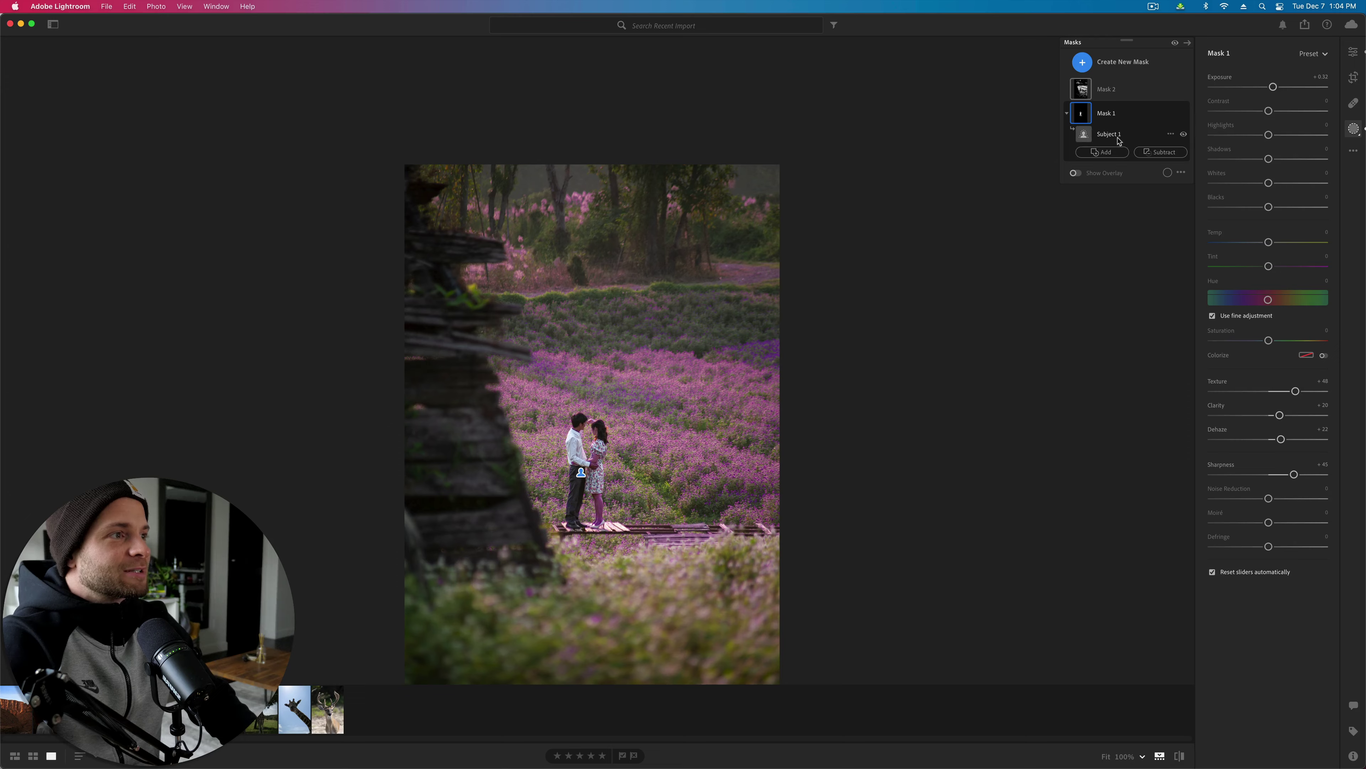
key("o")
left_click(658, 408)
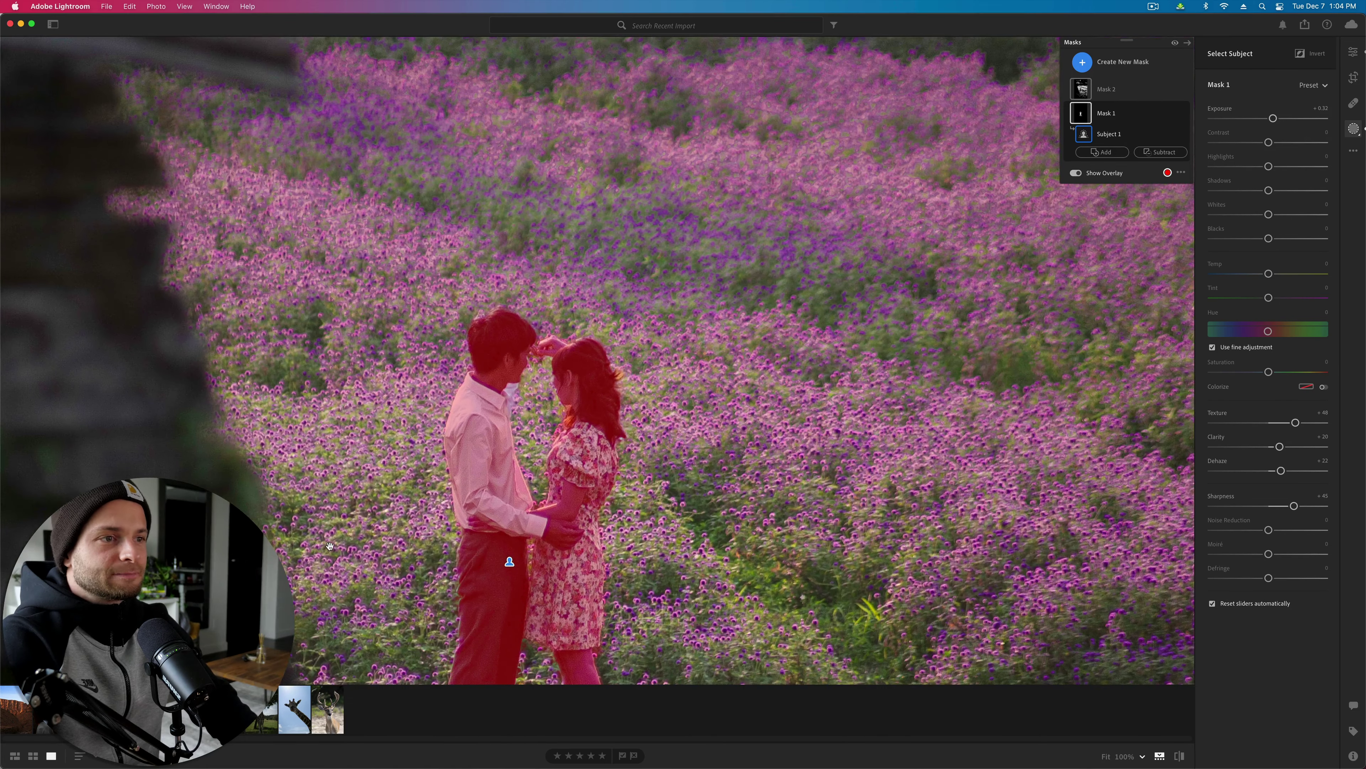
key("o")
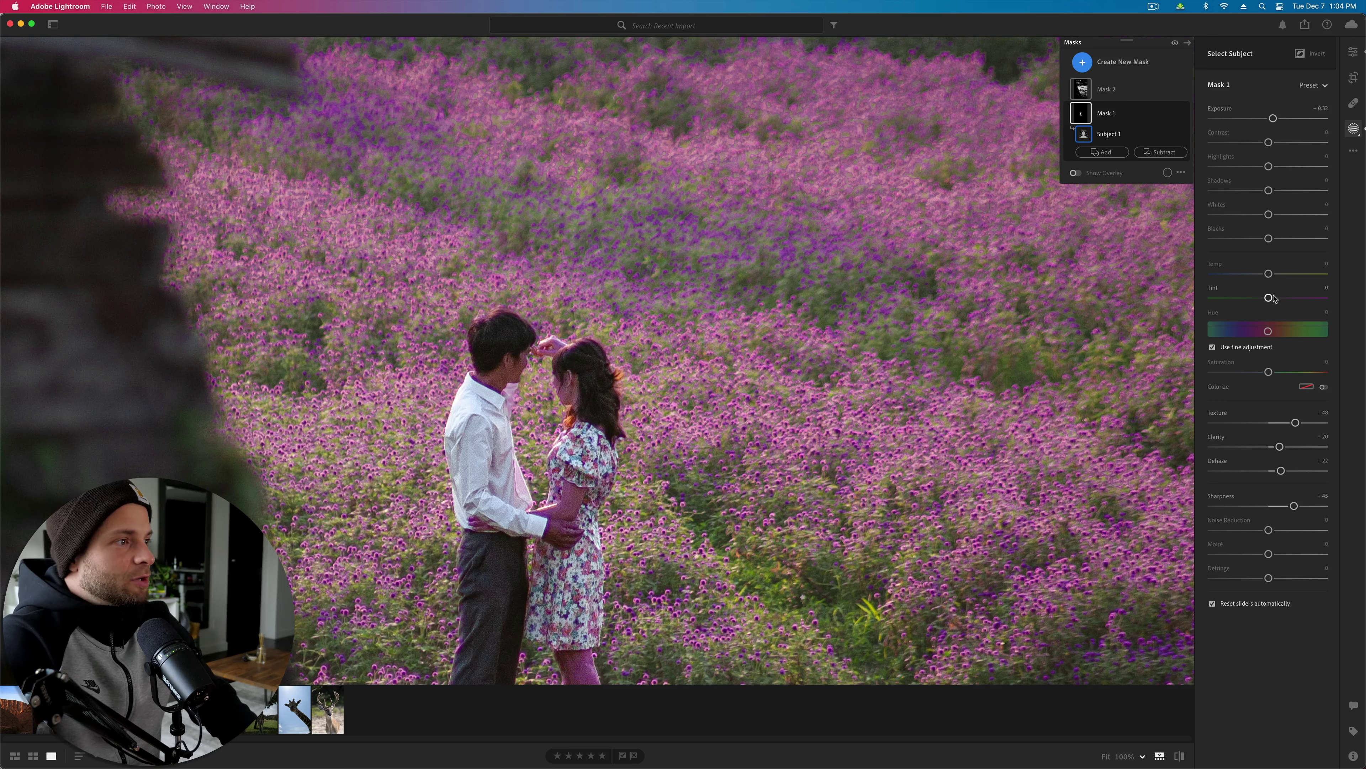
Step: Set the couple mask's temperature to +8 and tint to about -29, and colorize it with a faint yellow-green
mouse_move(1268, 298)
left_mouse_down()
mouse_move(1284, 275)
mouse_move(1251, 301)
left_mouse_up()
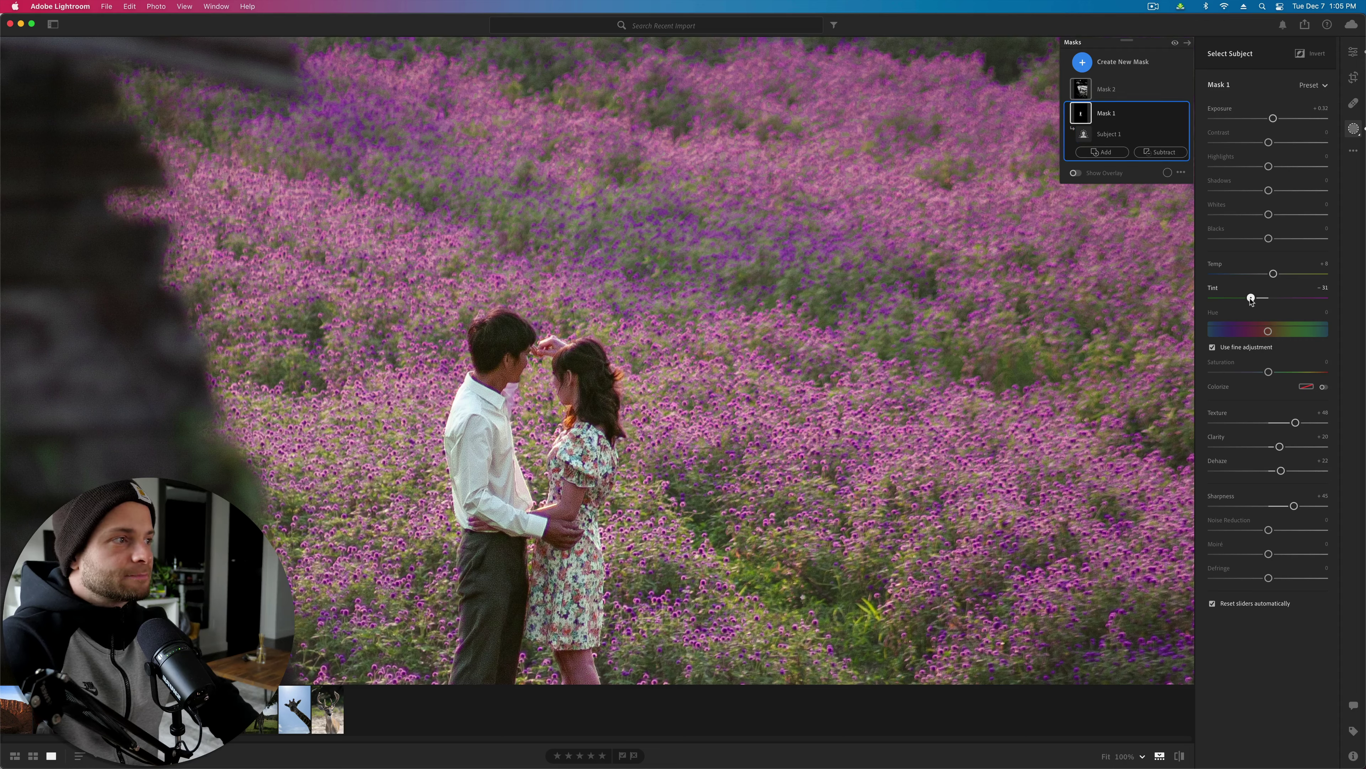
left_click(1305, 388)
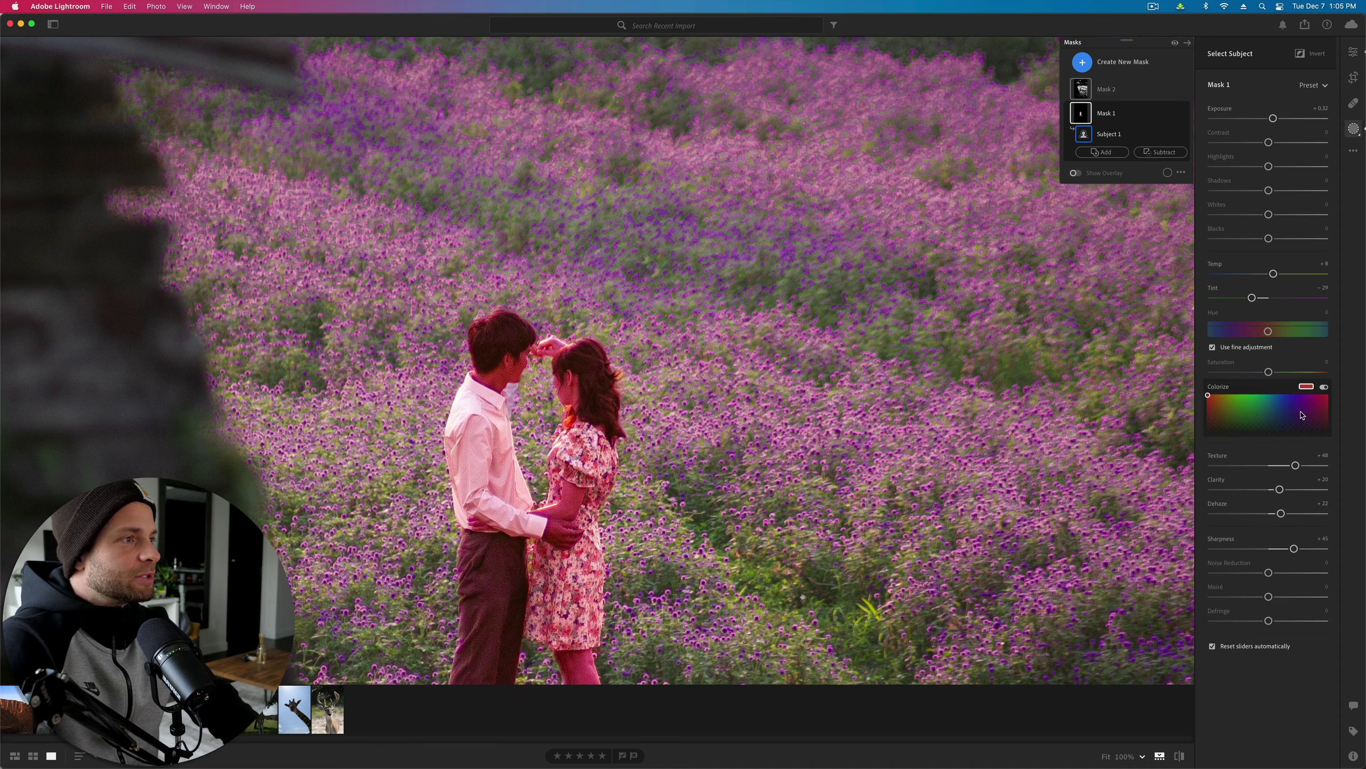
left_click(1237, 421)
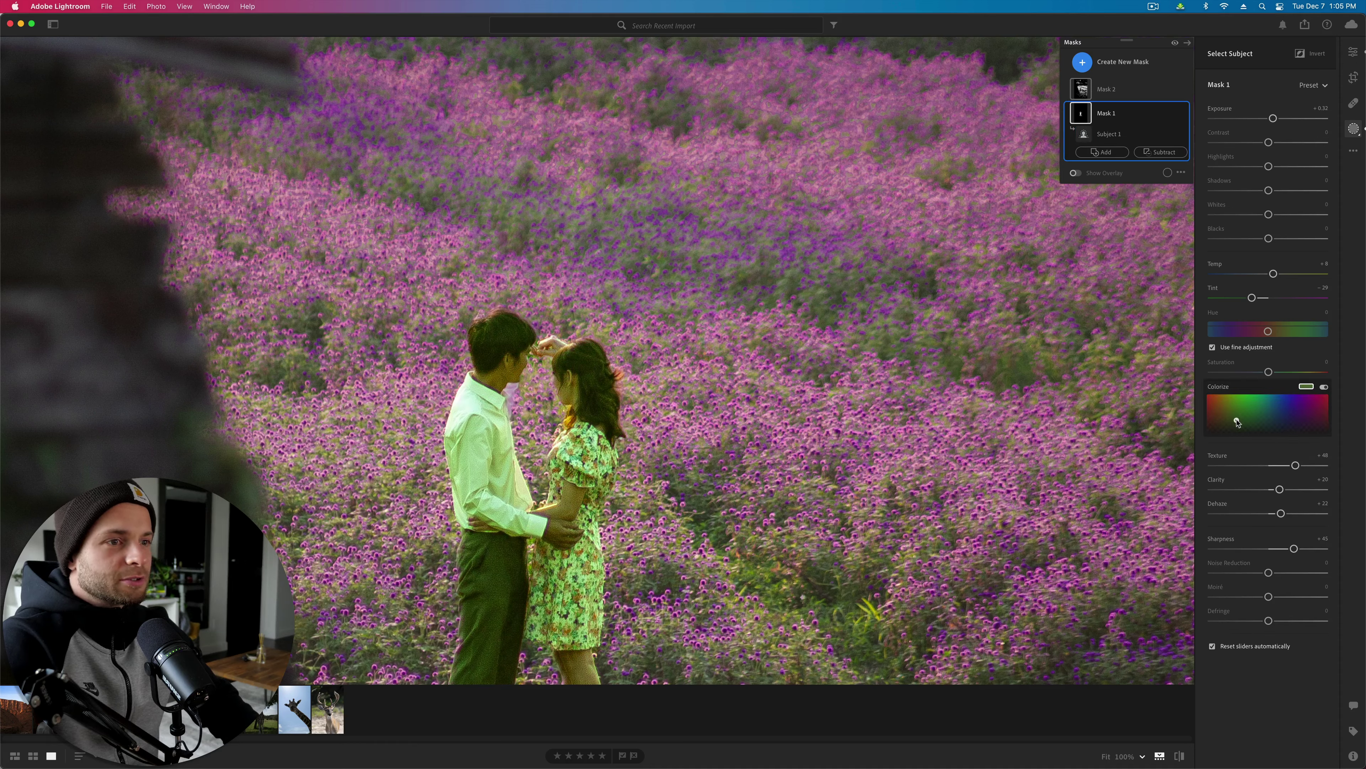
left_click_drag(1237, 429, 1232, 428)
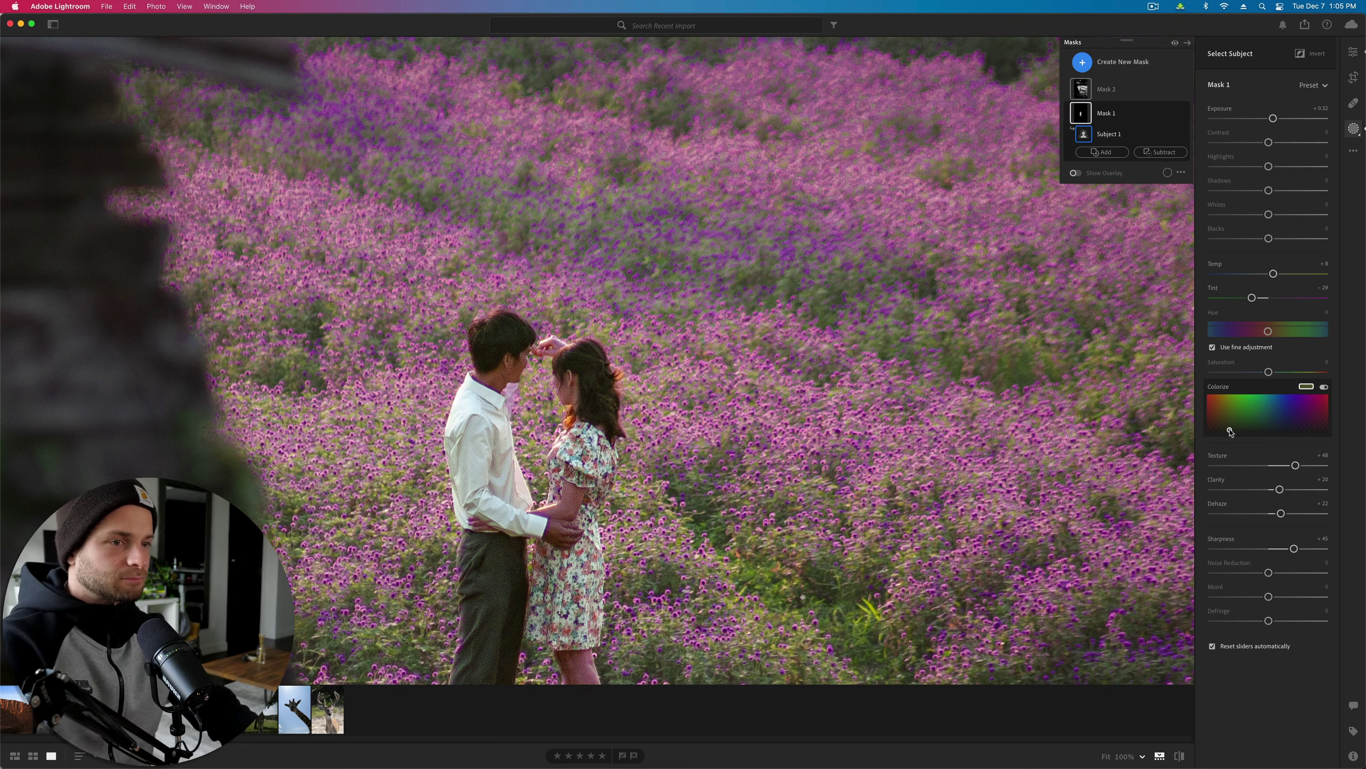
Step: Compare the edited photo with the original and review the couple mask's settings
key("e")
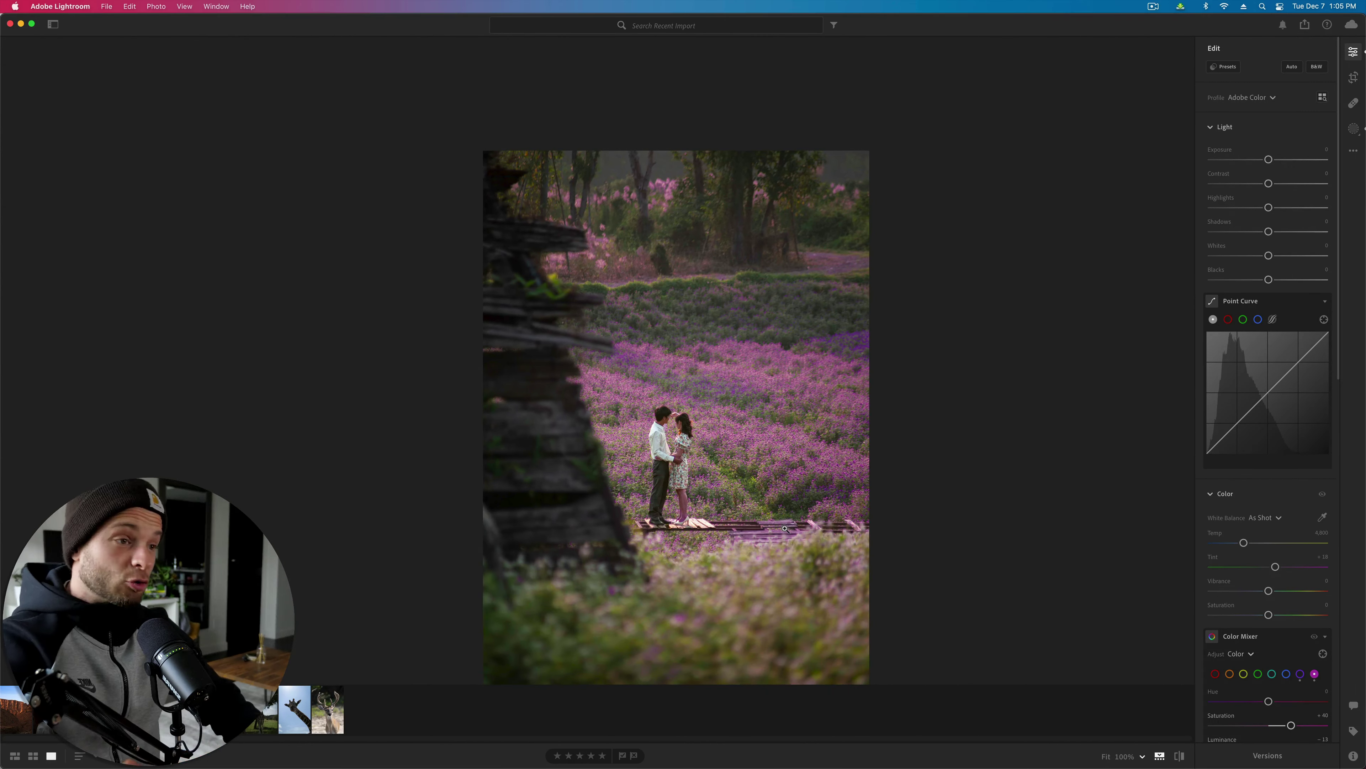
key("backslash")
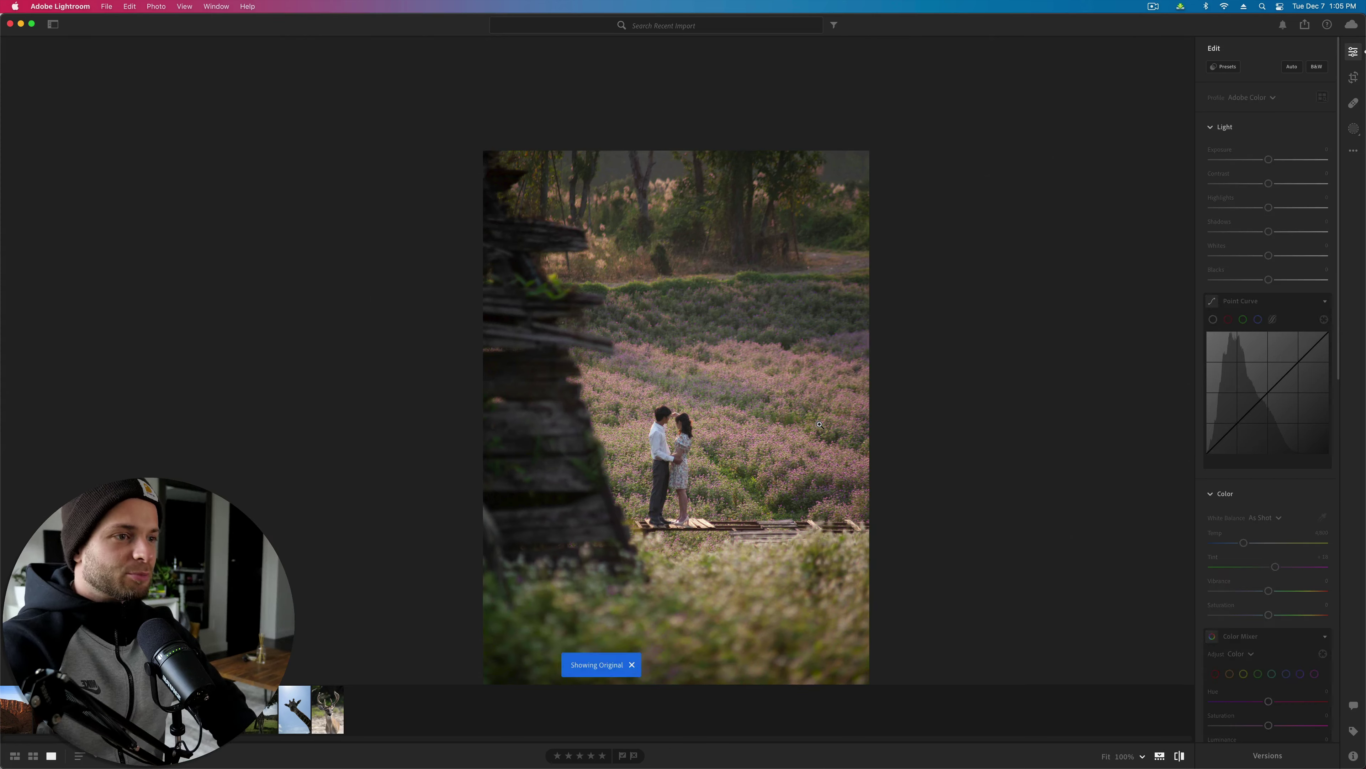
key("backslash")
key("backslash")
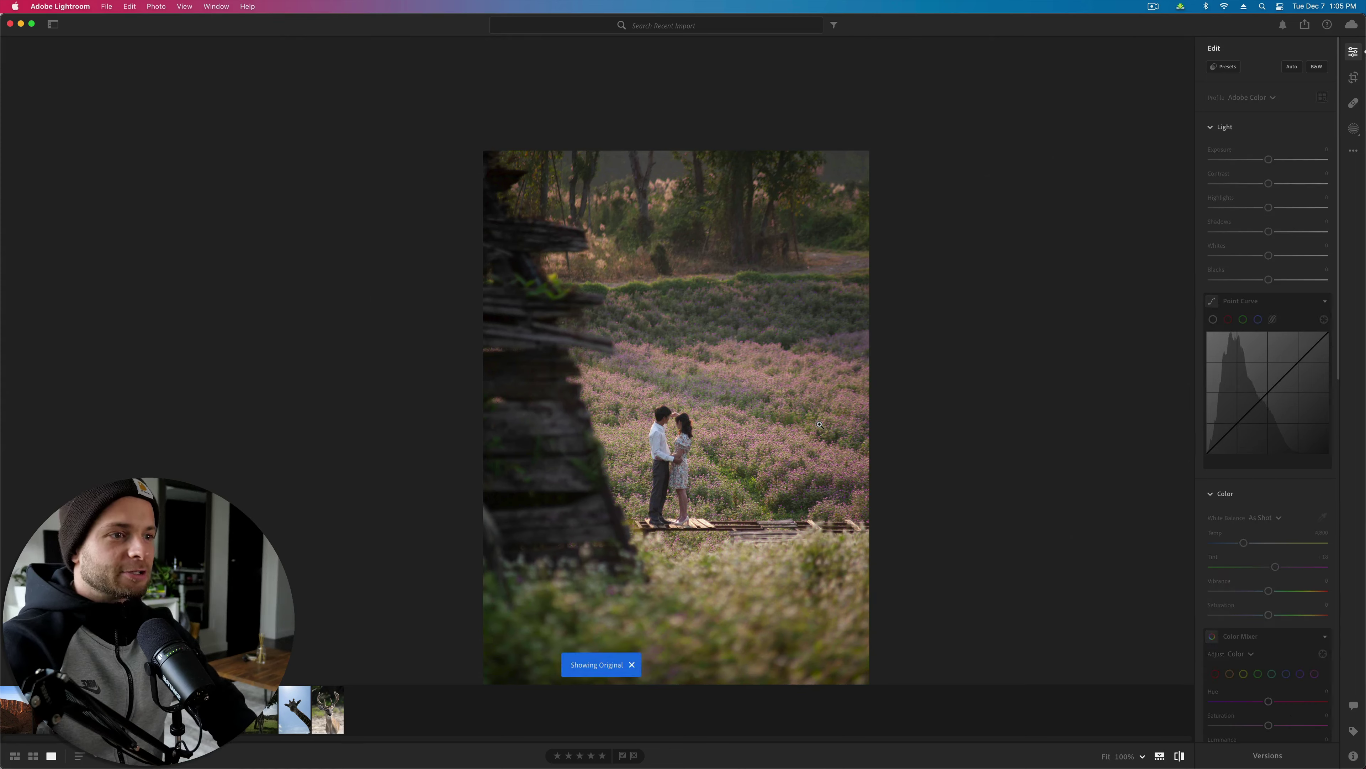
key("backslash")
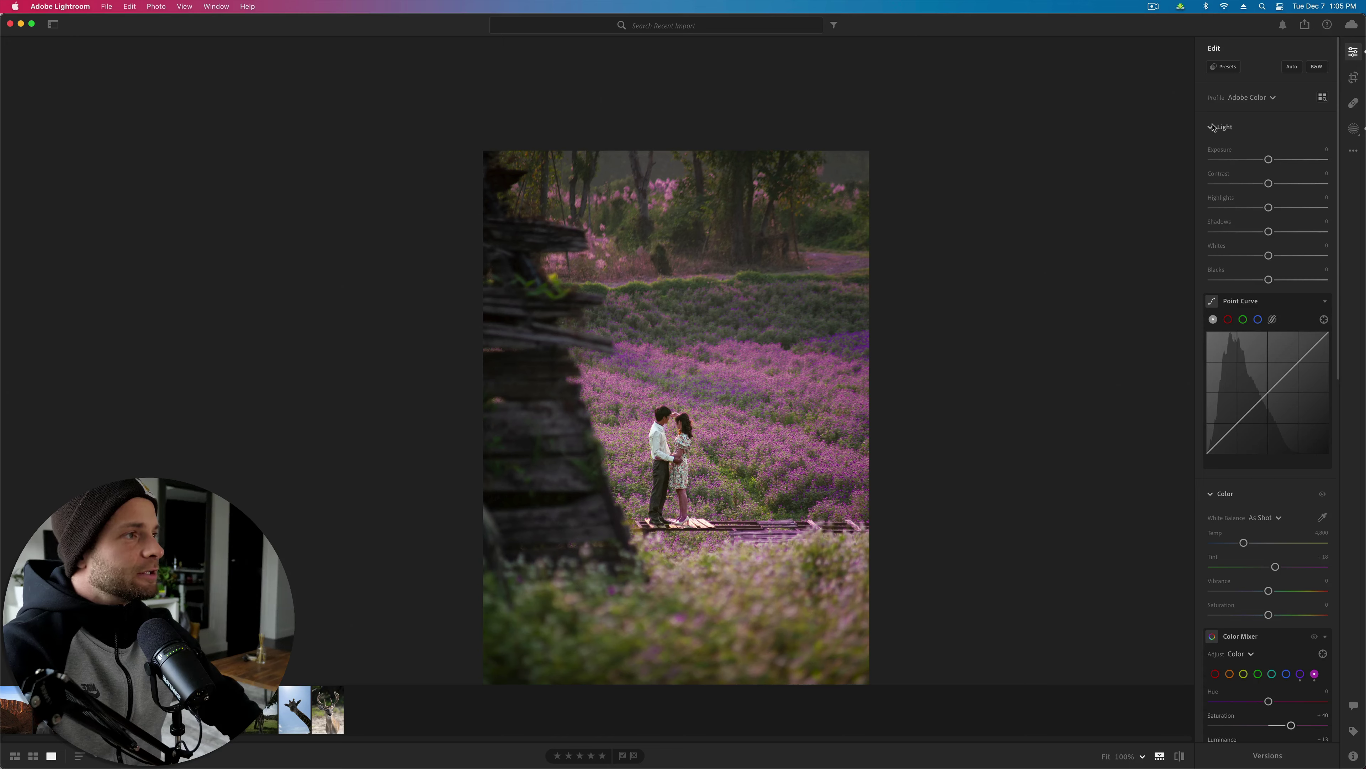
left_click(1354, 128)
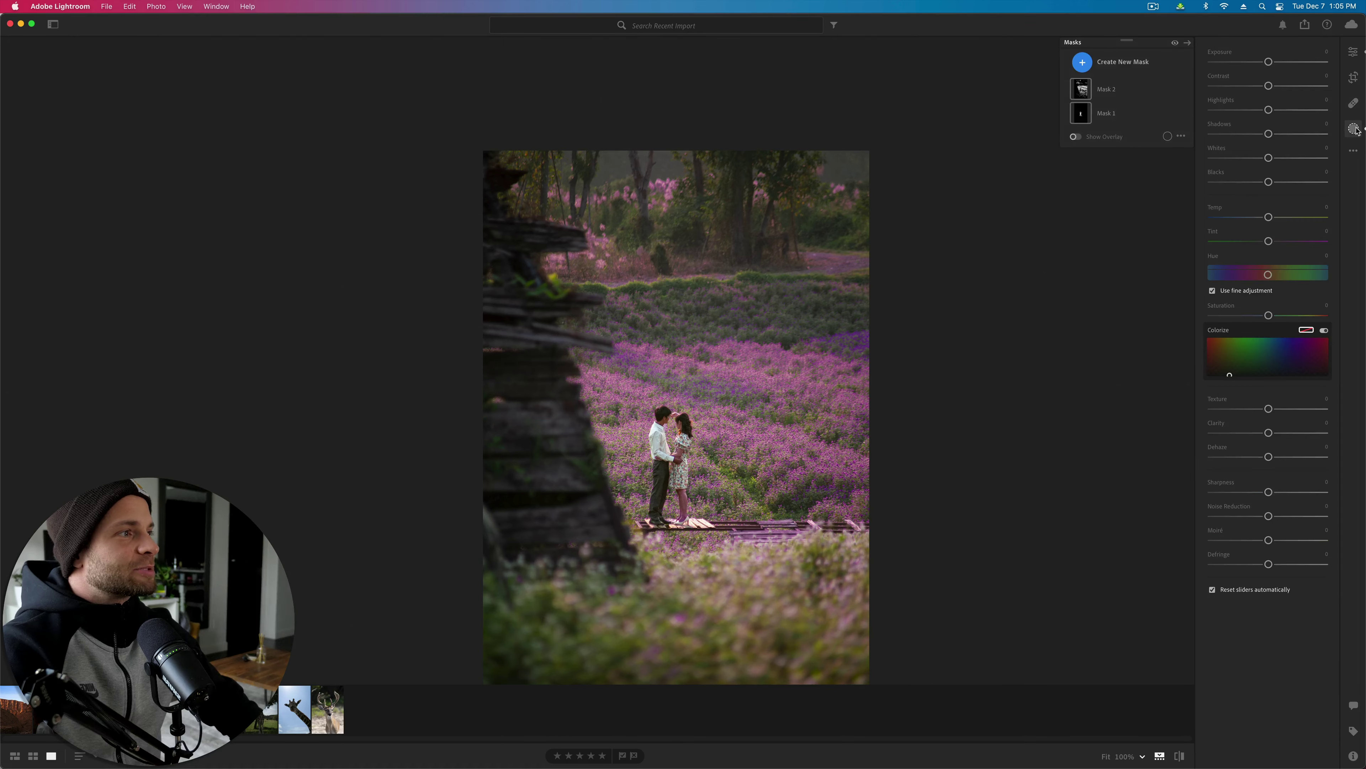
left_click(1122, 112)
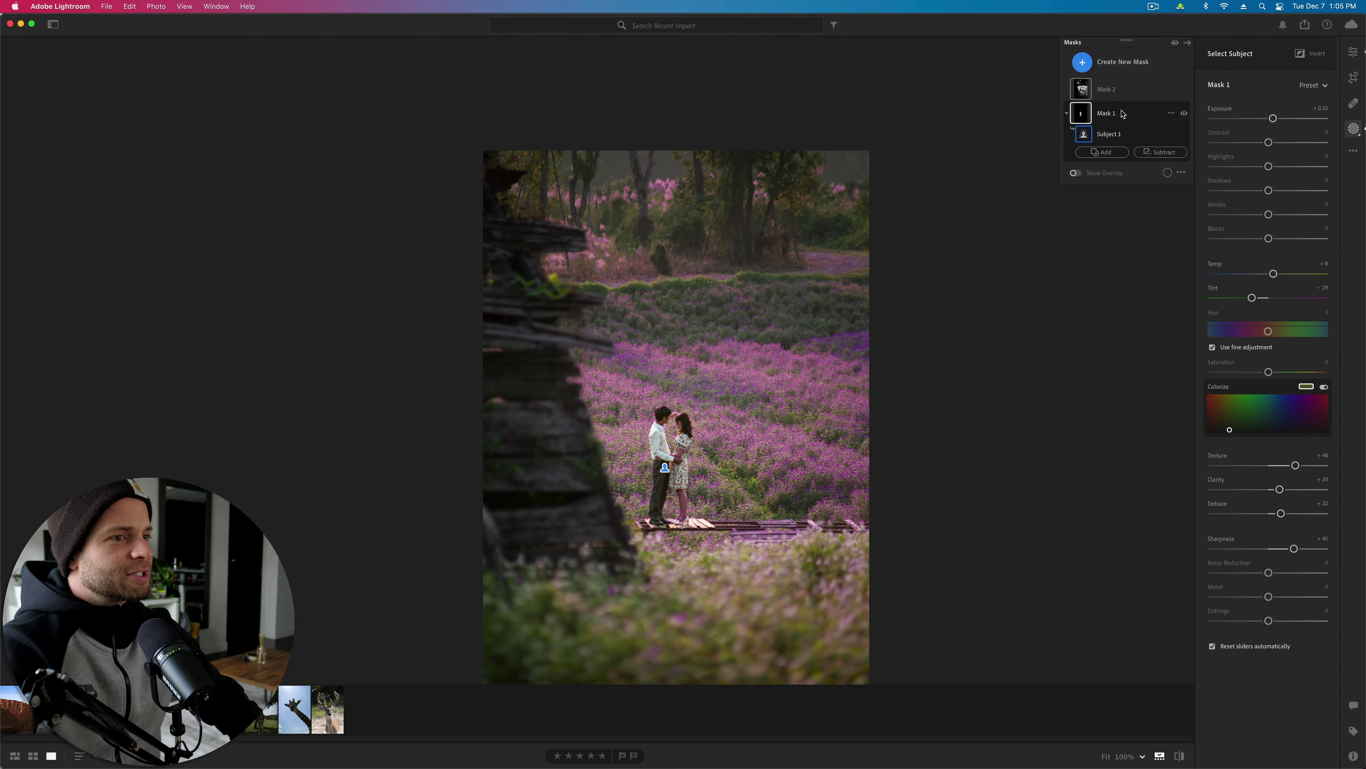
Step: Set the whole photo's exposure to -0.19, contrast to +28 and vibrance to +34
key("e")
left_click_drag(1269, 160, 1263, 160)
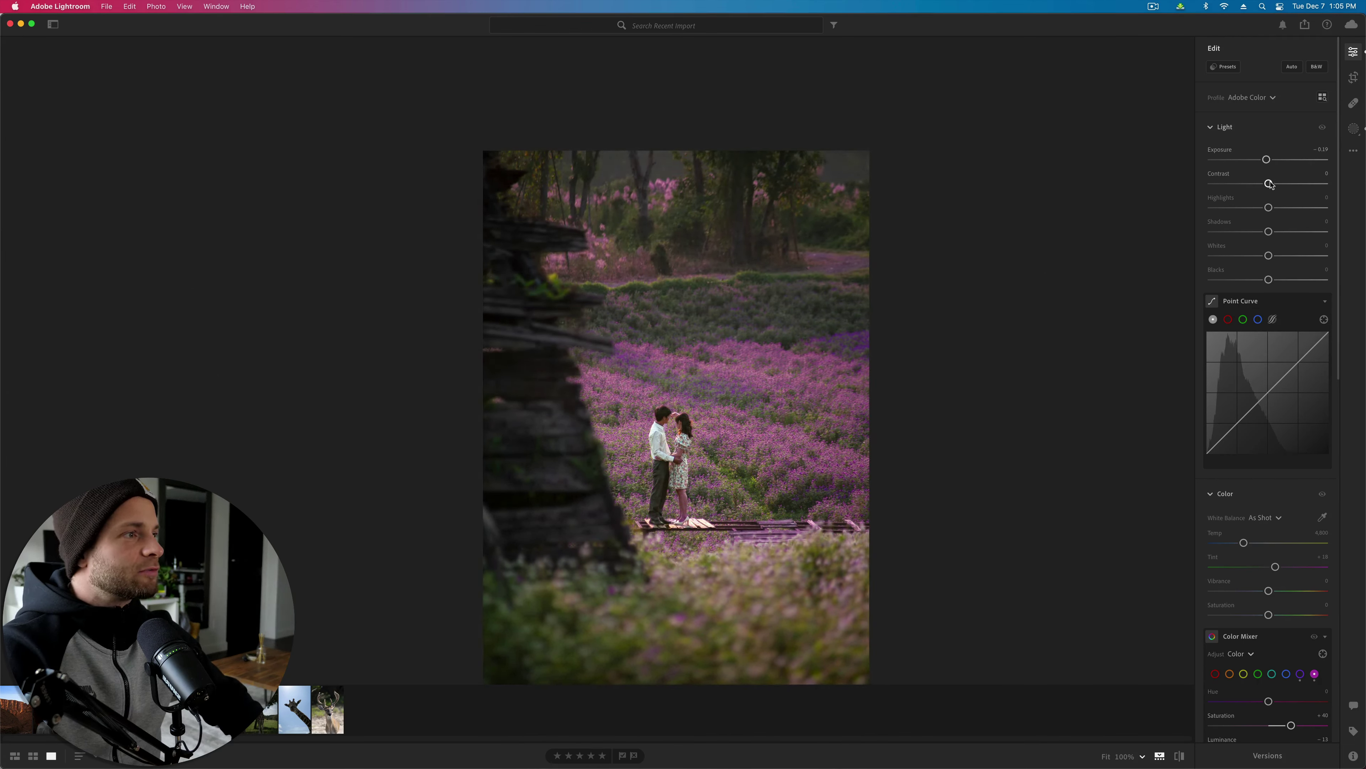
left_click_drag(1269, 184, 1285, 184)
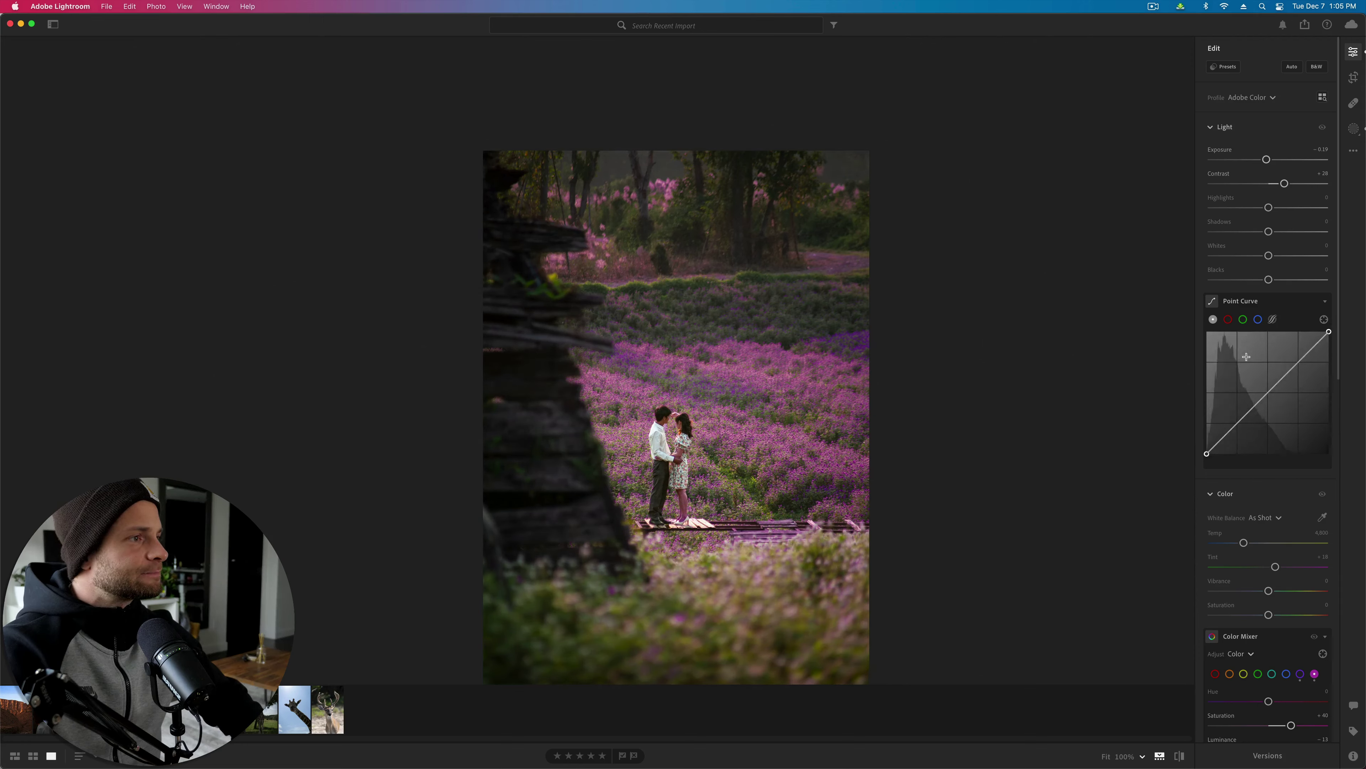
scroll(1243, 586, "down", 5)
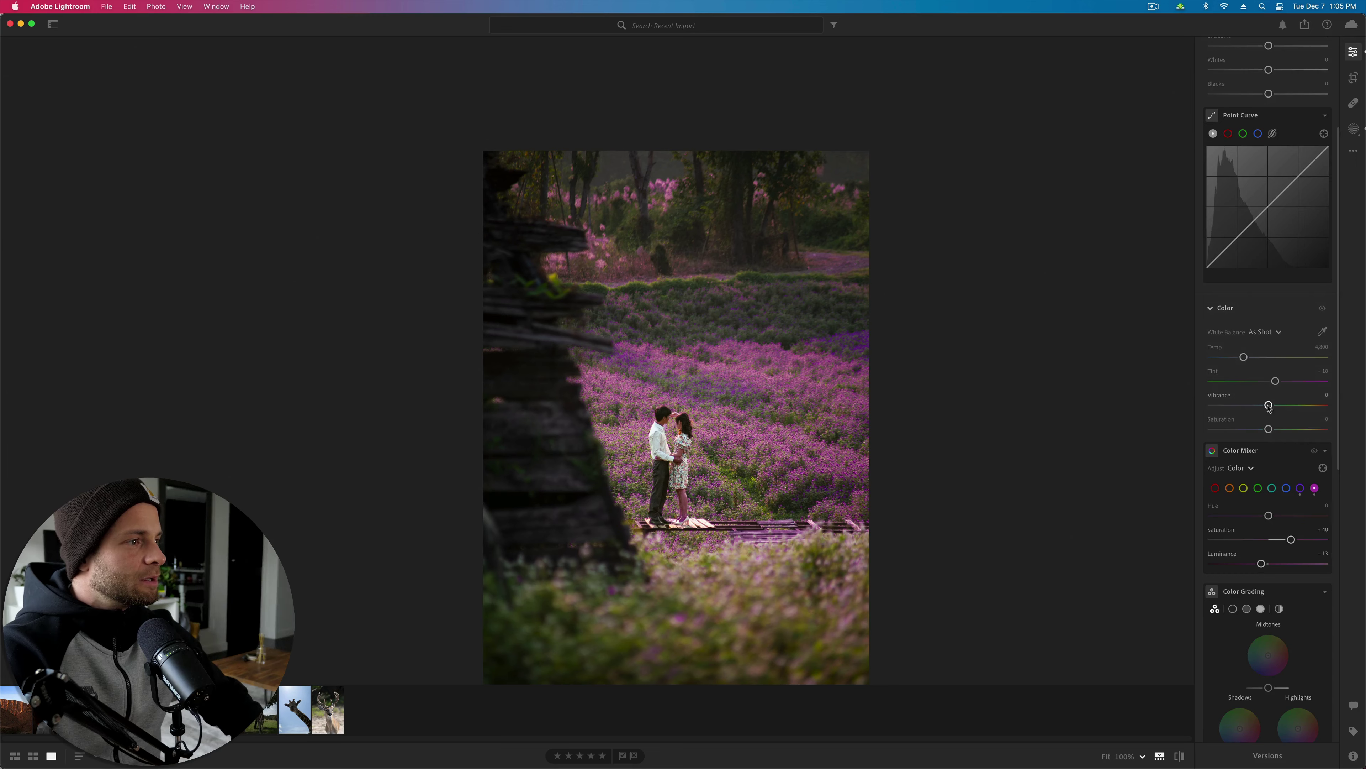
mouse_move(1269, 405)
left_mouse_down()
mouse_move(1308, 405)
mouse_move(1289, 408)
left_mouse_up()
scroll(1229, 431, "down", 5)
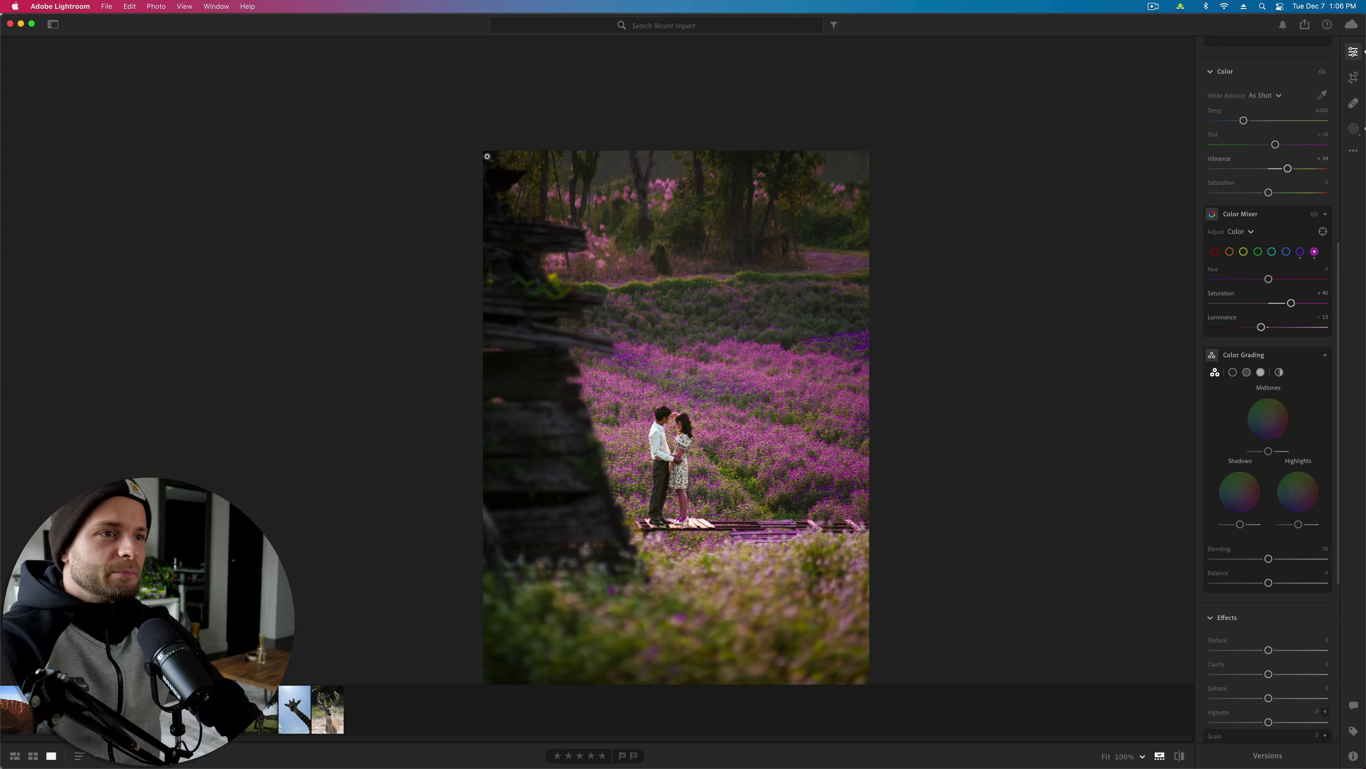
Step: Paint a new brush mask over the dark wooden structure beside the field, reducing the brush size to 3 for its edges
key("b")
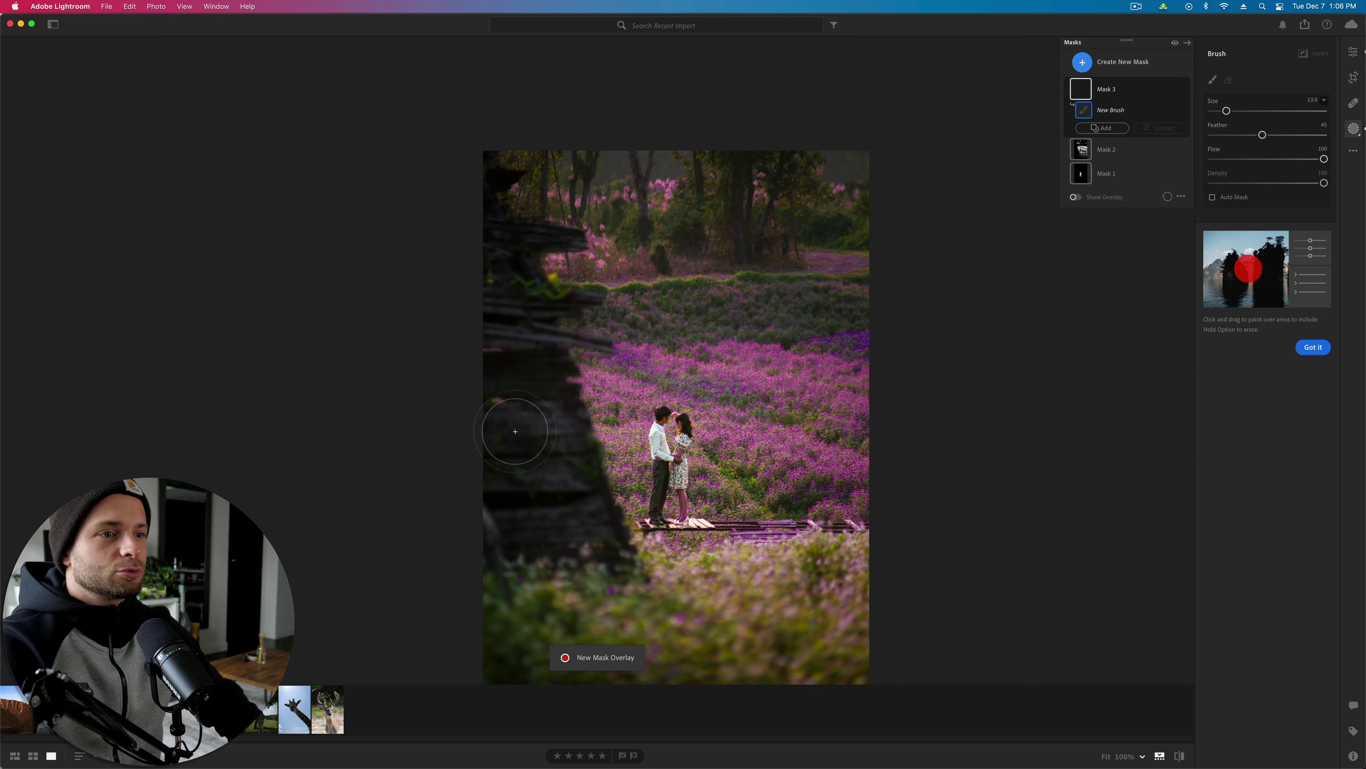
mouse_move(503, 381)
left_mouse_down()
mouse_move(527, 507)
mouse_move(555, 473)
mouse_move(454, 184)
mouse_move(487, 207)
left_mouse_up()
scroll(513, 219, "down", 10)
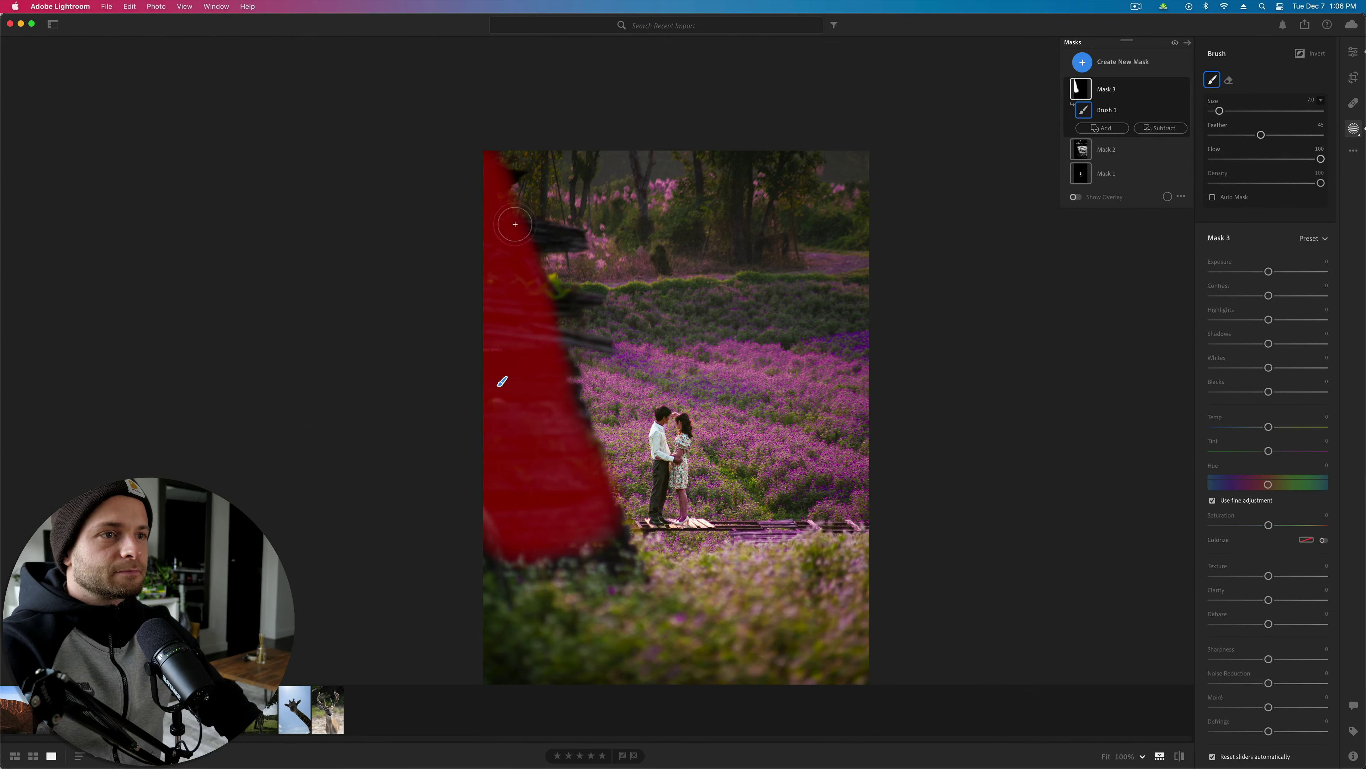
scroll(531, 232, "up", 5)
scroll(530, 232, "down", 2)
Step: Set the wooden structure mask's exposure to +0.08, highlights to +54 and whites to +67, and check the effect by deleting and restoring the brush
left_click_drag(1270, 272, 1272, 272)
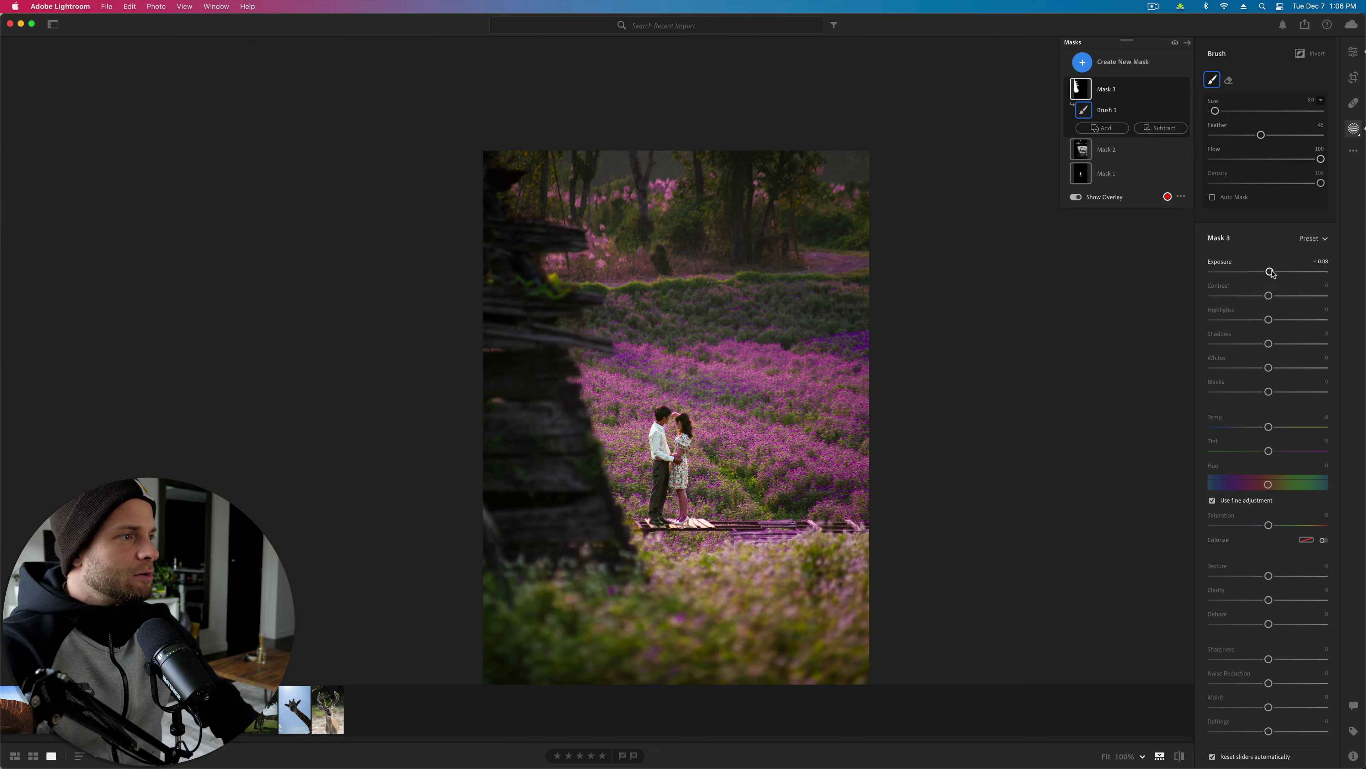
left_click_drag(1297, 320, 1297, 339)
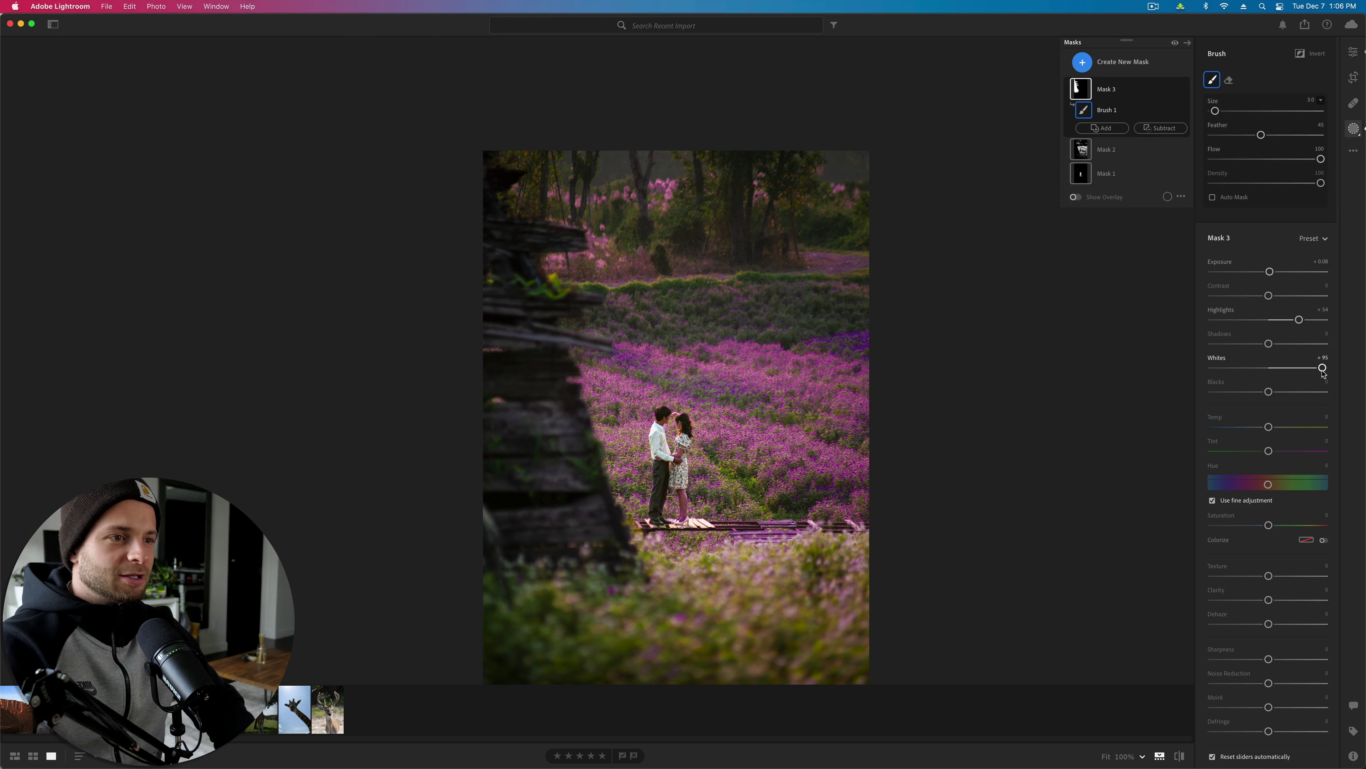
left_click_drag(1305, 367, 1308, 373)
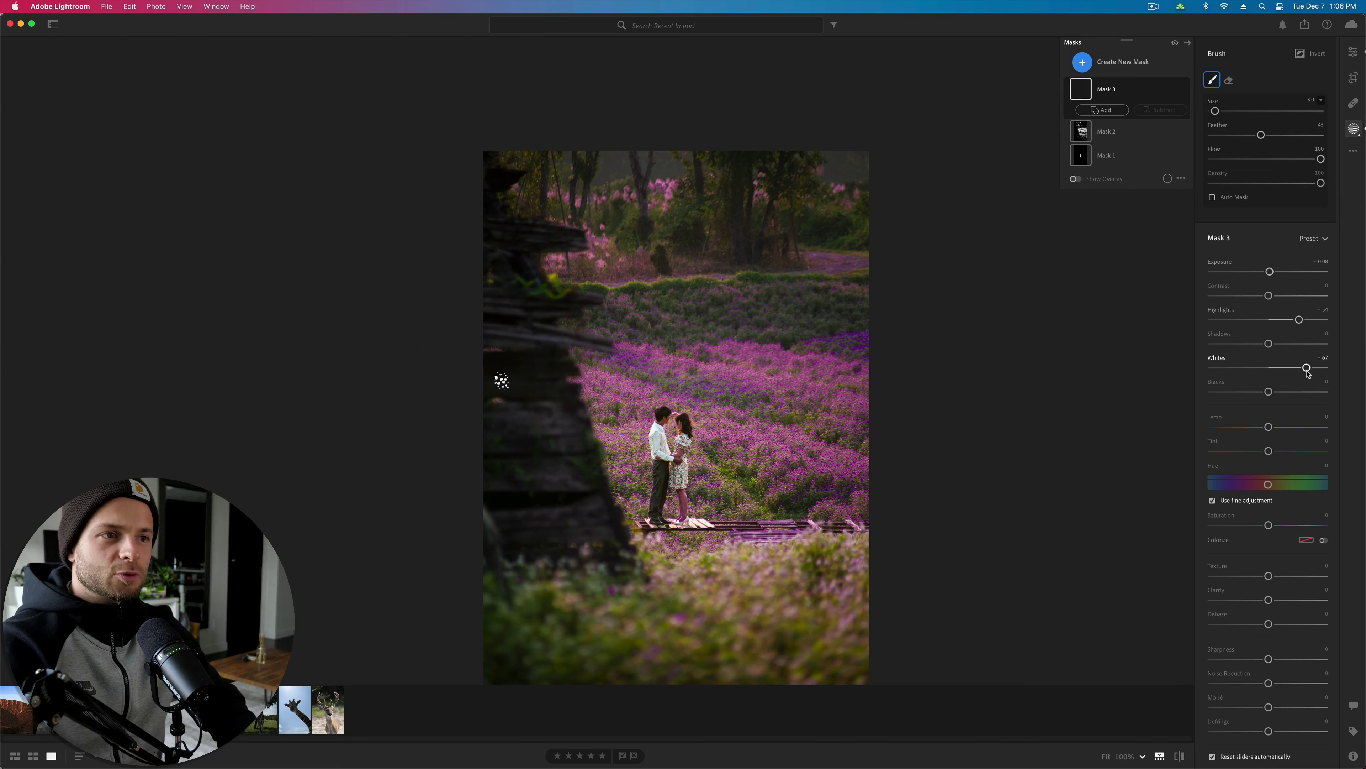
key("Delete")
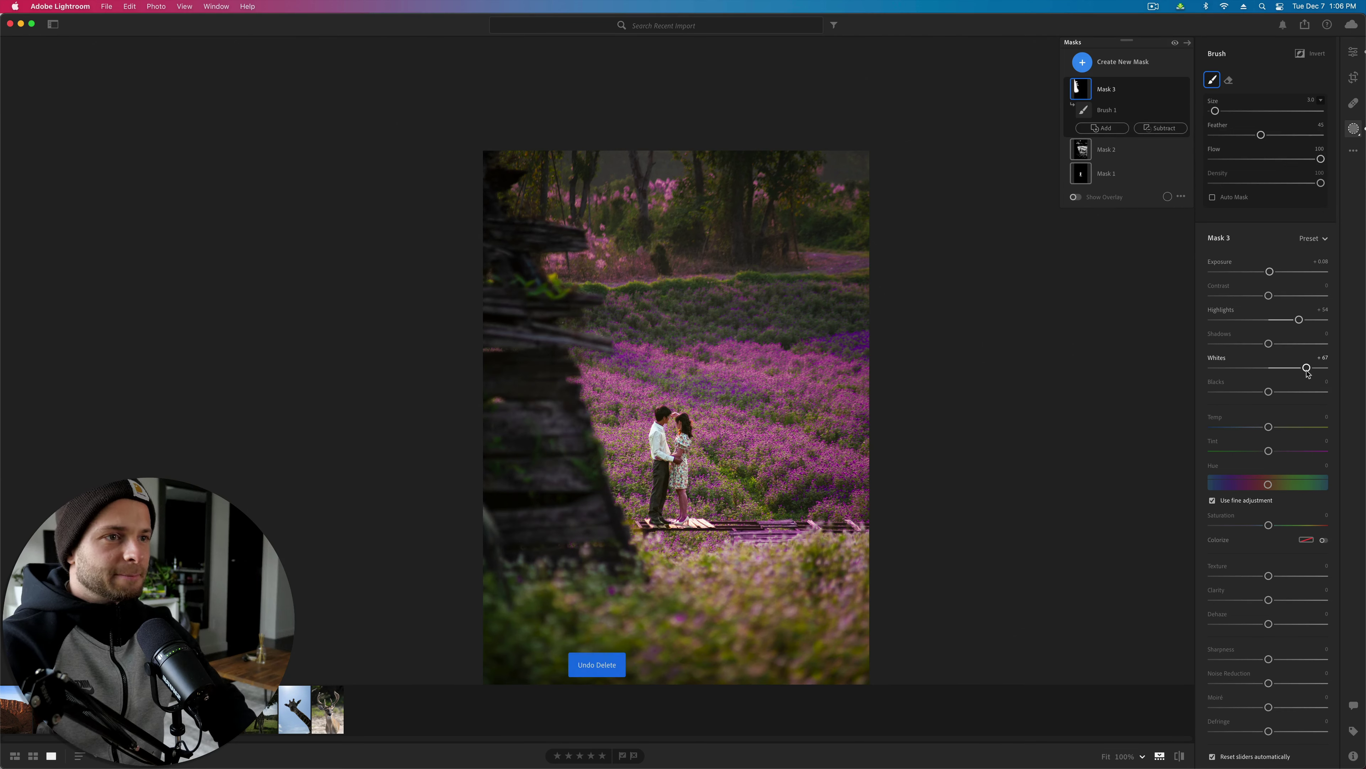
Step: Compare the photo's current edit, including the brightened wooden structure, with the original
key("e")
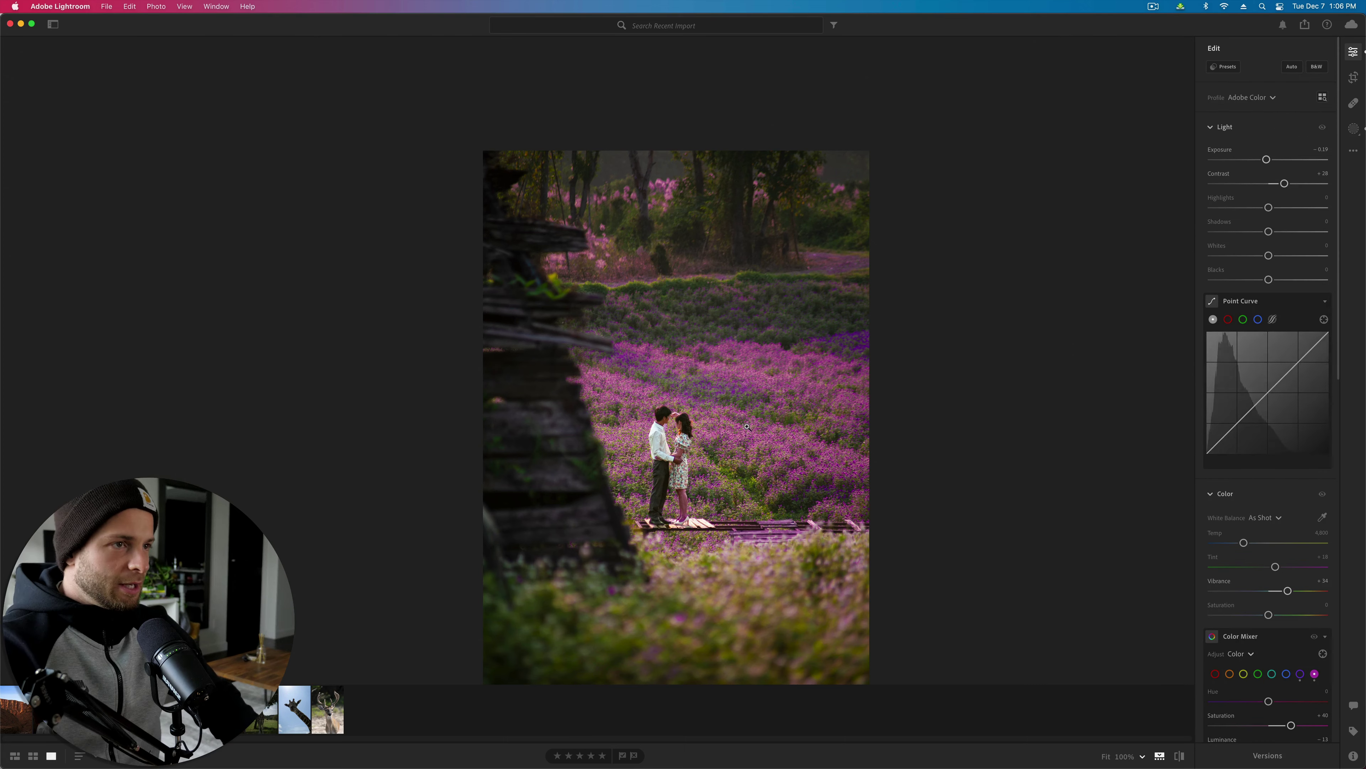
key("backslash")
key("backslash")
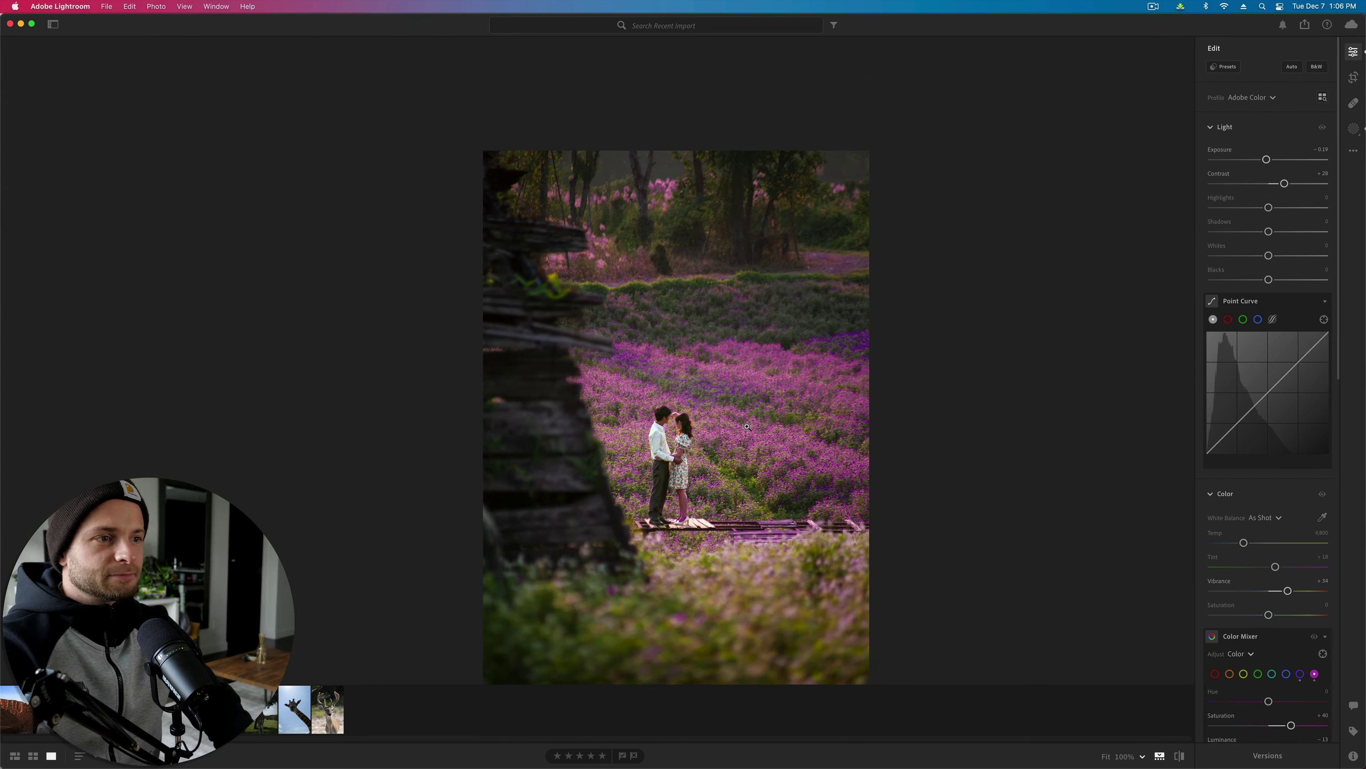
Step: Check the overall edit of the couple photo against the original once more
key("backslash")
key("backslash")
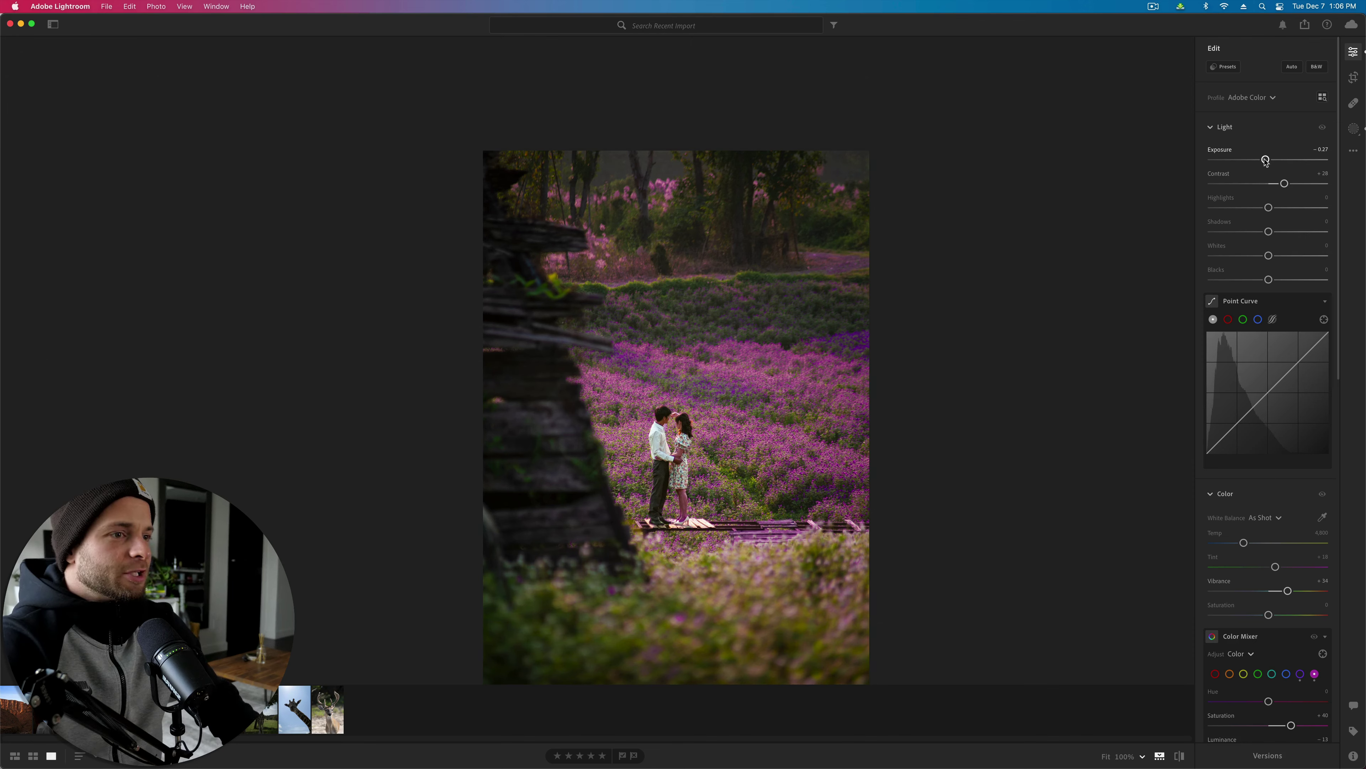
Step: Add a large, tilted radial gradient mask over the trees, centred on the photo's upper-right corner
left_click(1355, 131)
left_click(1117, 63)
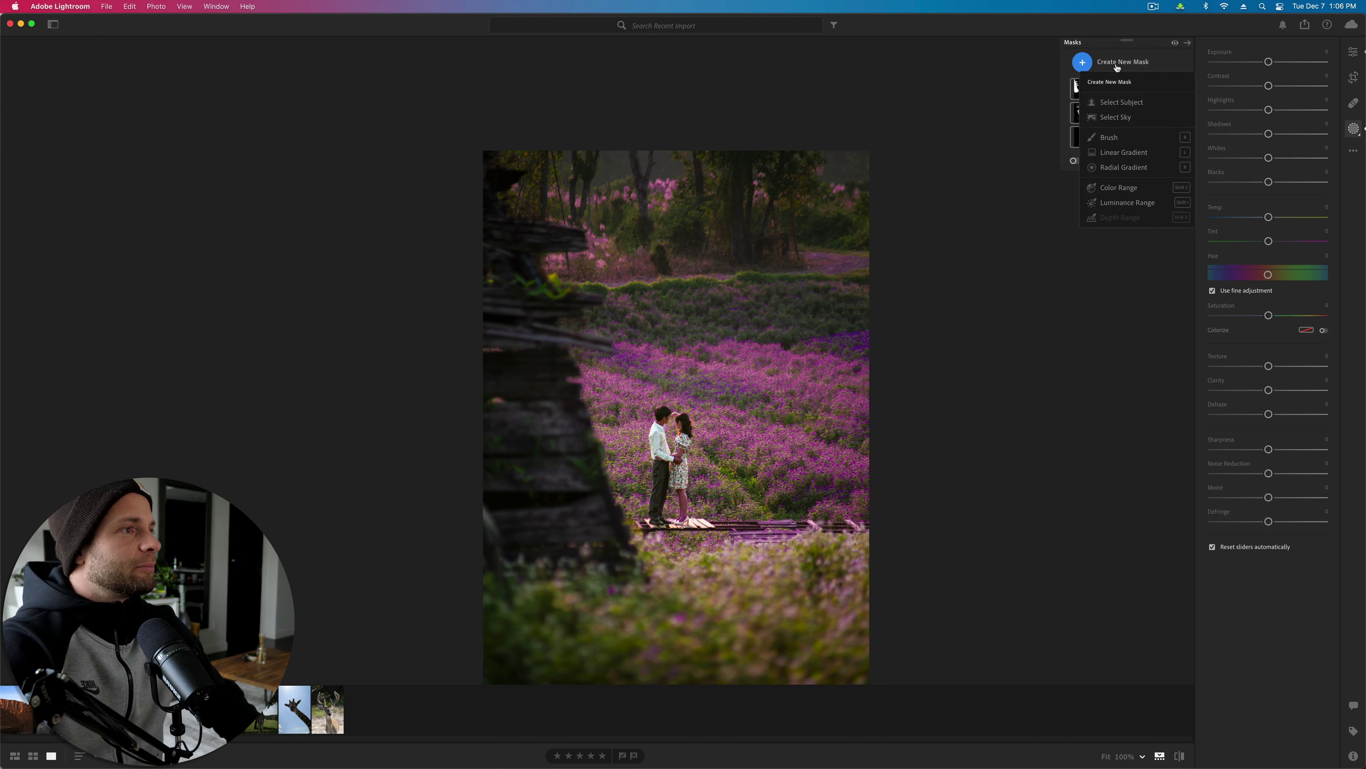
left_click(1125, 168)
left_click_drag(591, 181, 1014, 317)
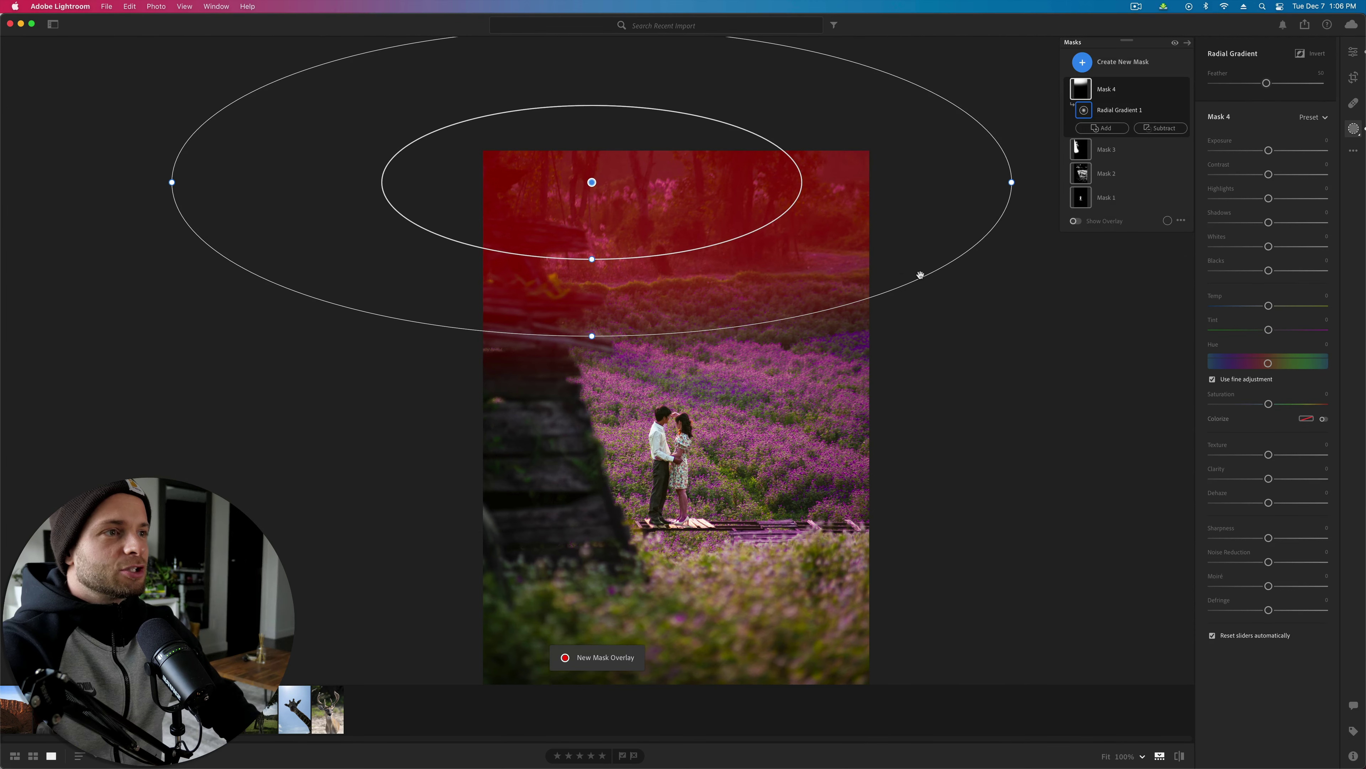
left_click_drag(1019, 179, 872, 205)
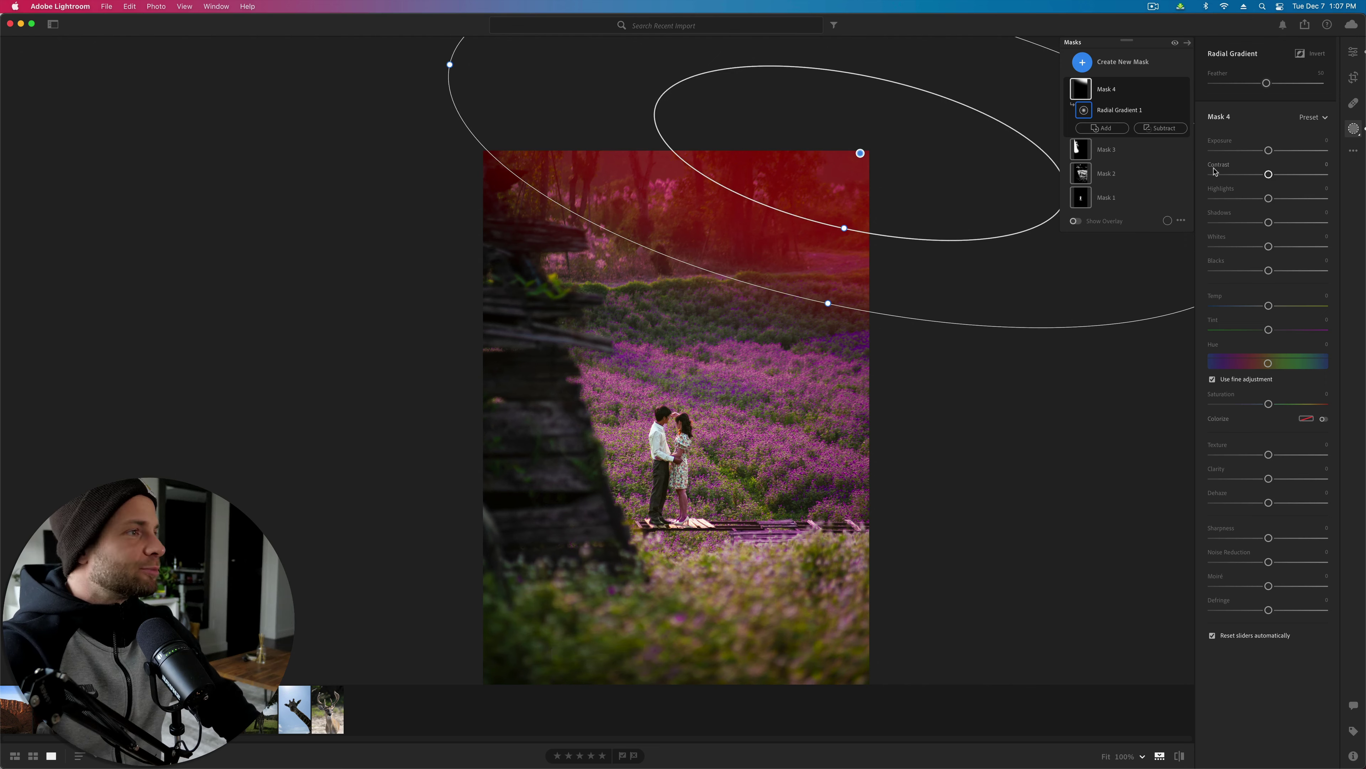
Step: Set the radial gradient's contrast to about -59, highlights to -70 and exposure to +1.36
left_click(1235, 175)
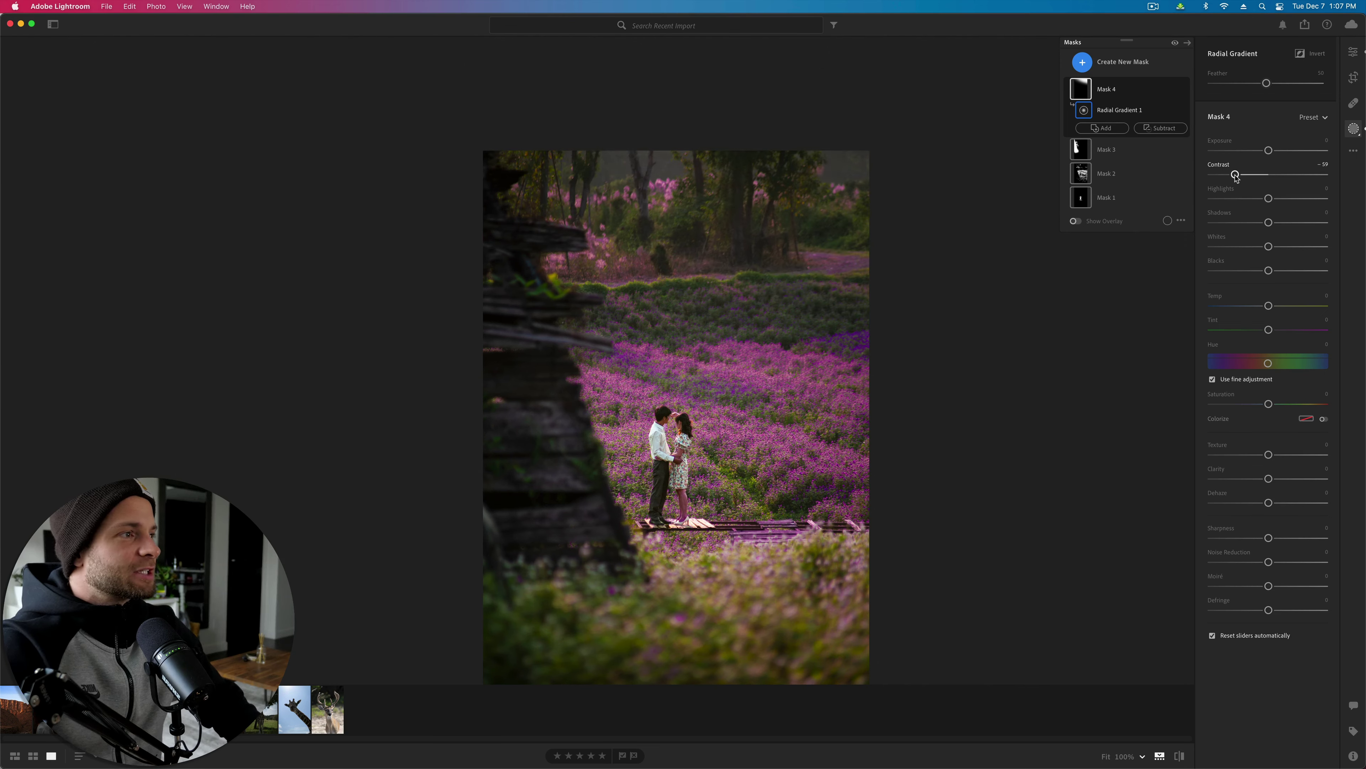
left_click(1229, 198)
left_click(1288, 151)
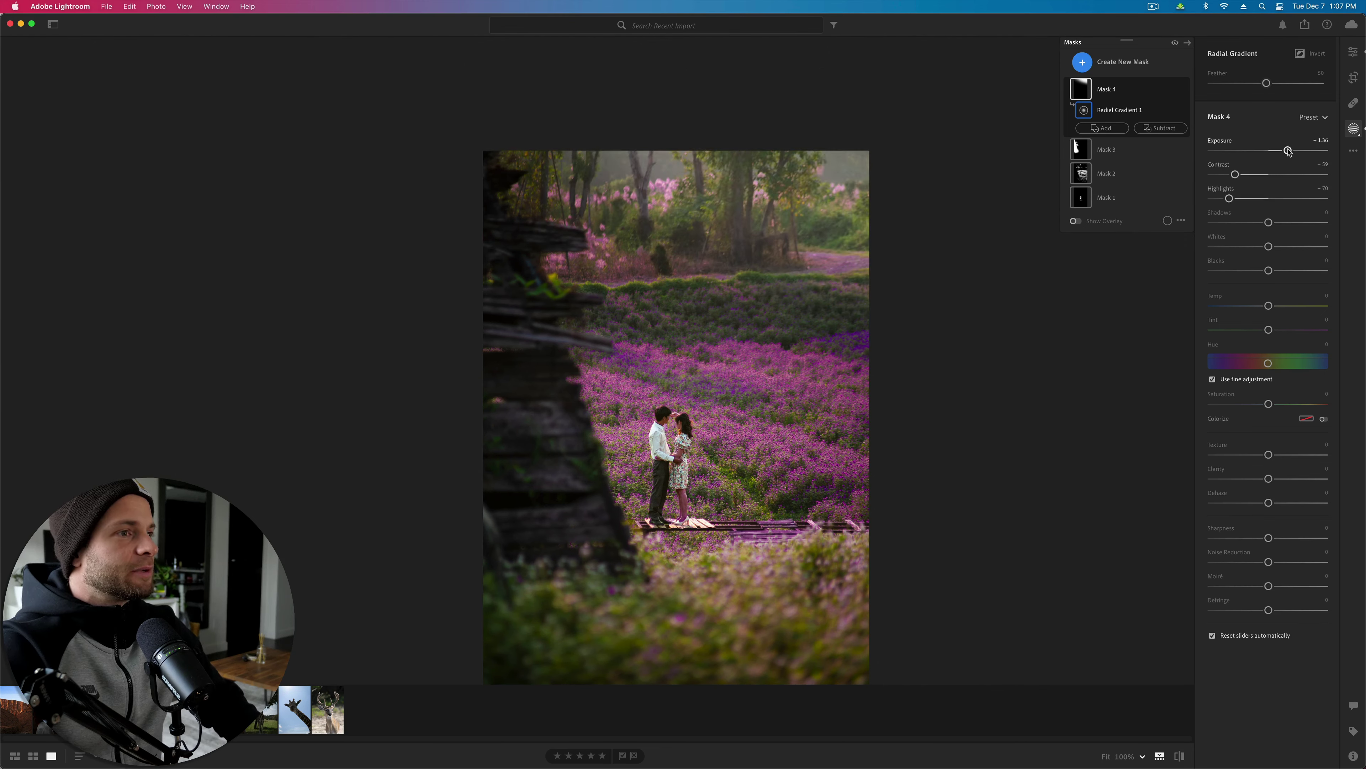
Step: Warm the trees under the radial gradient with temperature +38 and tint +33
left_click_drag(1268, 305, 1339, 307)
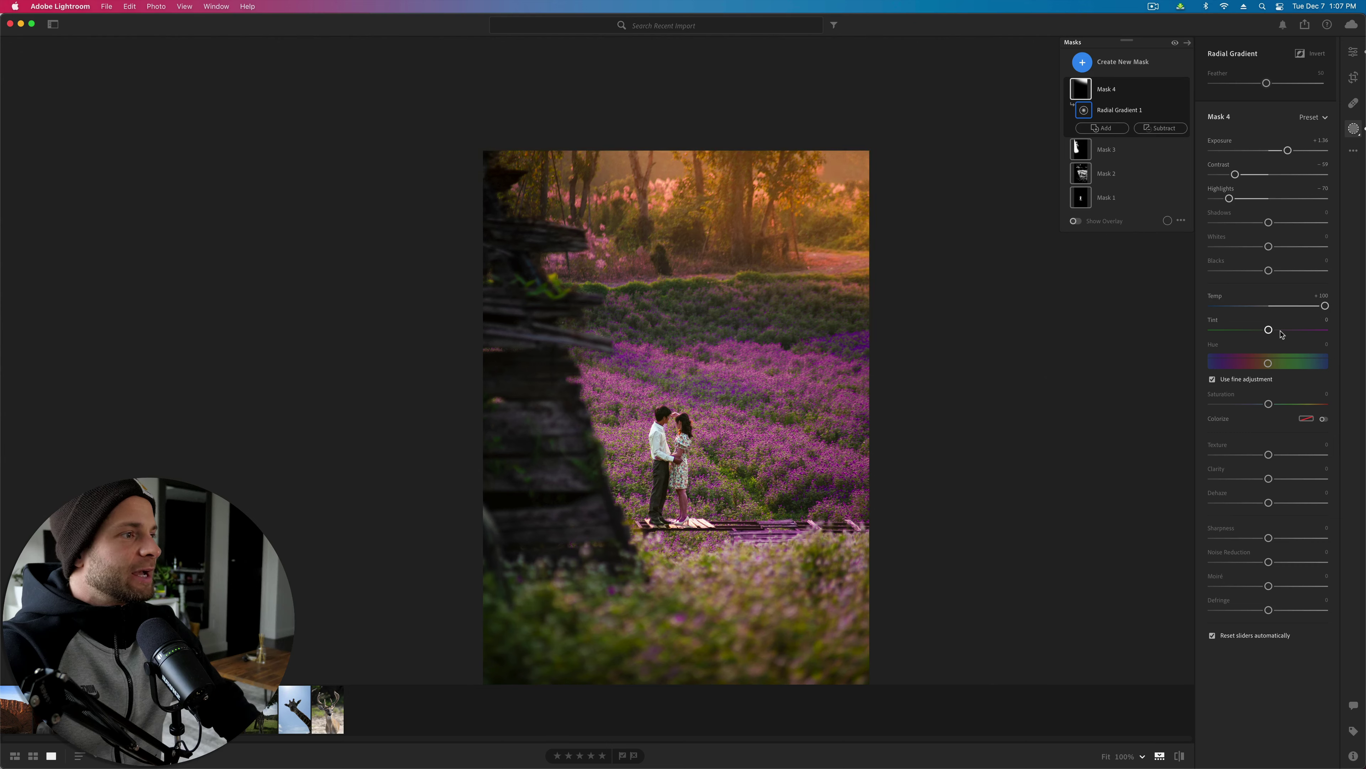
left_click(1294, 306)
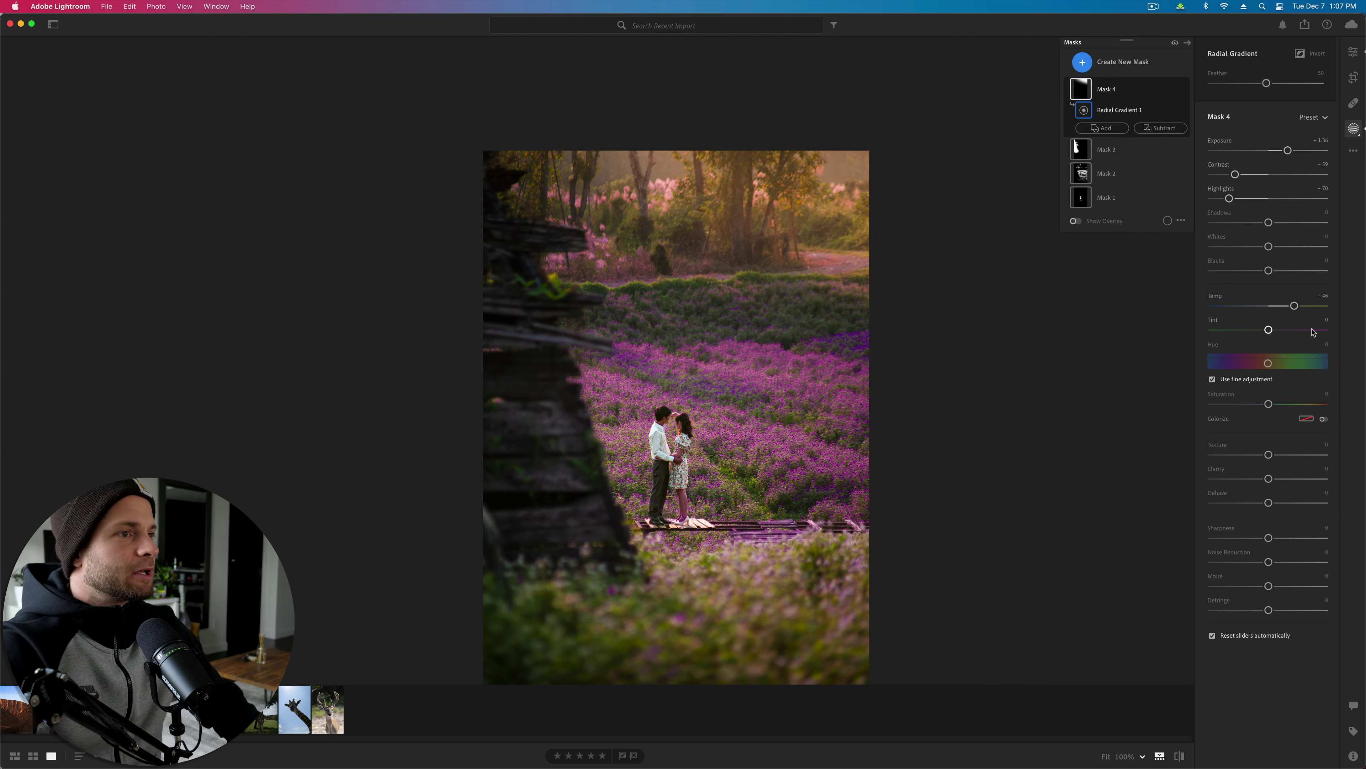
mouse_move(1297, 332)
left_mouse_down()
mouse_move(1313, 329)
mouse_move(1286, 329)
mouse_move(1290, 306)
left_mouse_up()
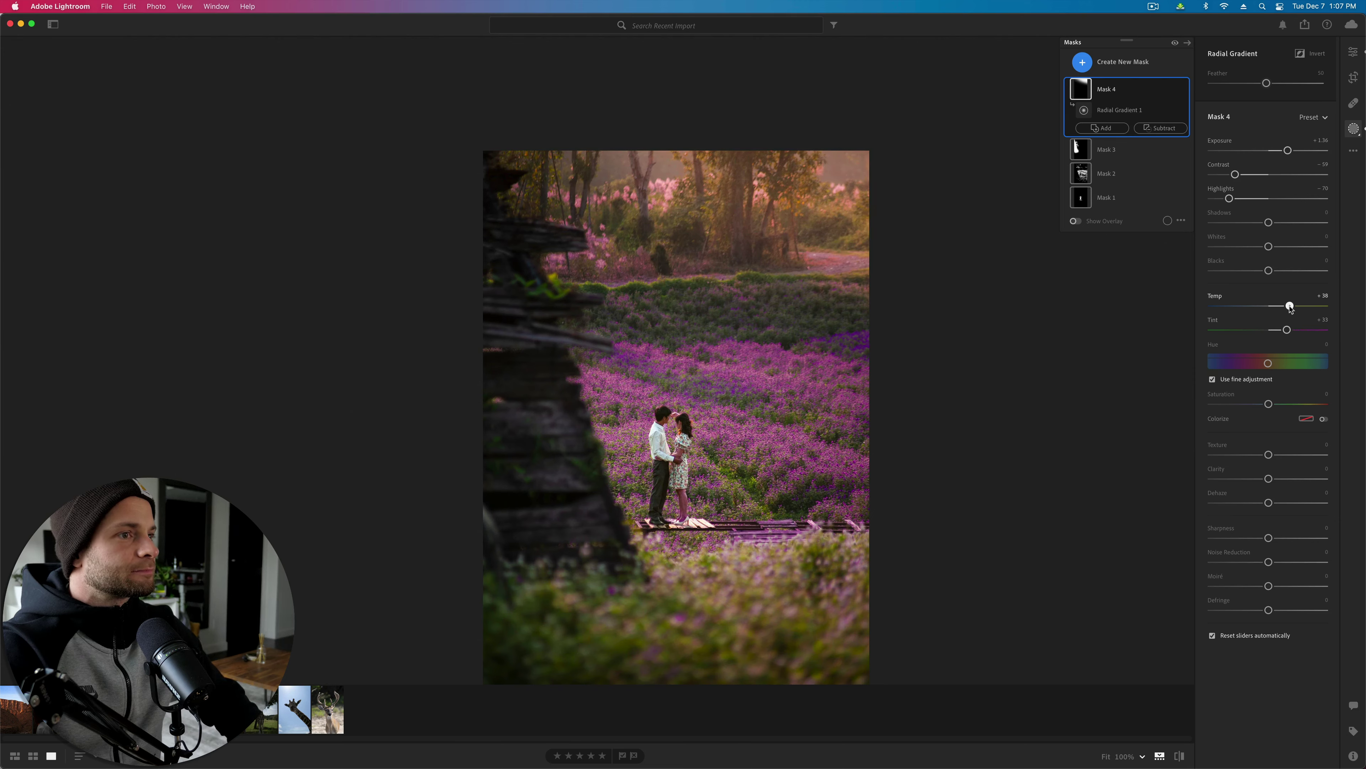
Step: Soften the area under the radial gradient with texture and clarity of about -33 and dehaze of -16
left_click(1249, 454)
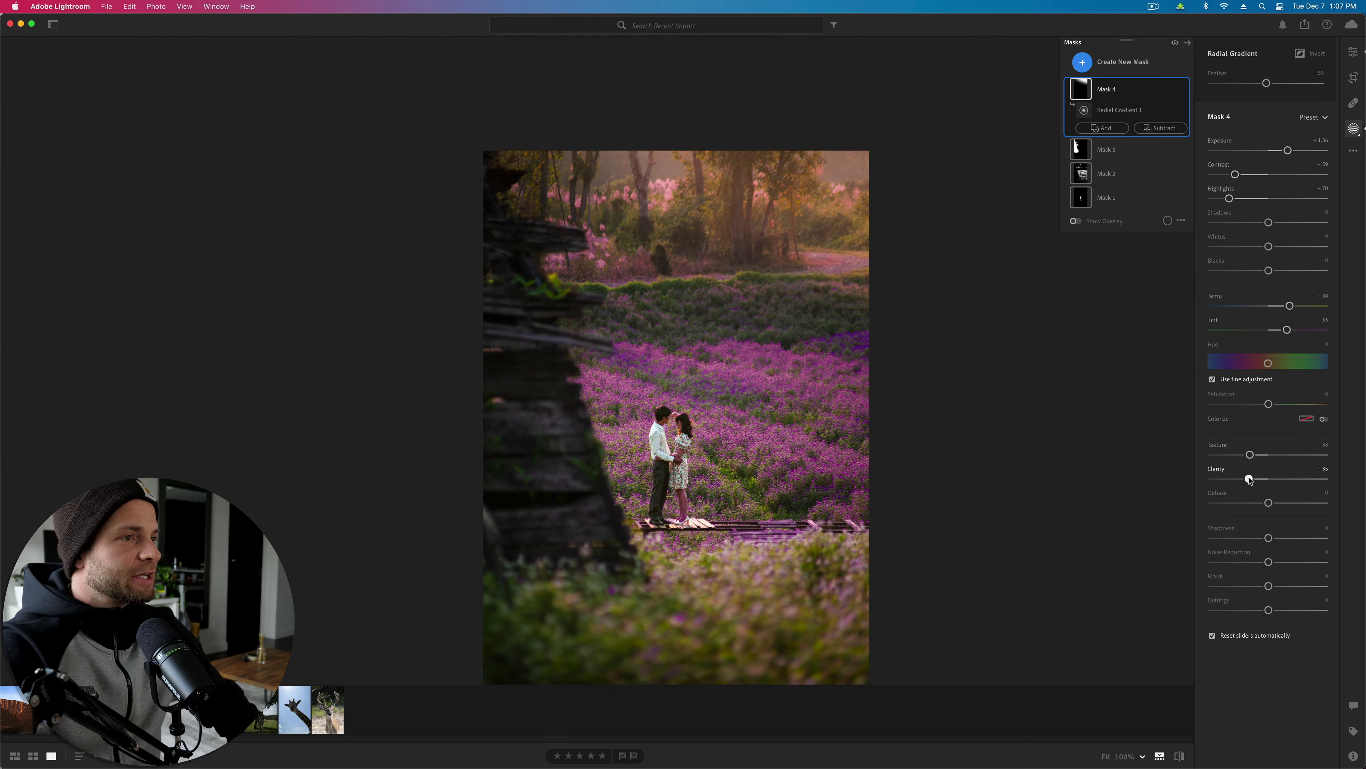
left_click(1249, 479)
left_click(1249, 503)
left_click_drag(1250, 503, 1257, 503)
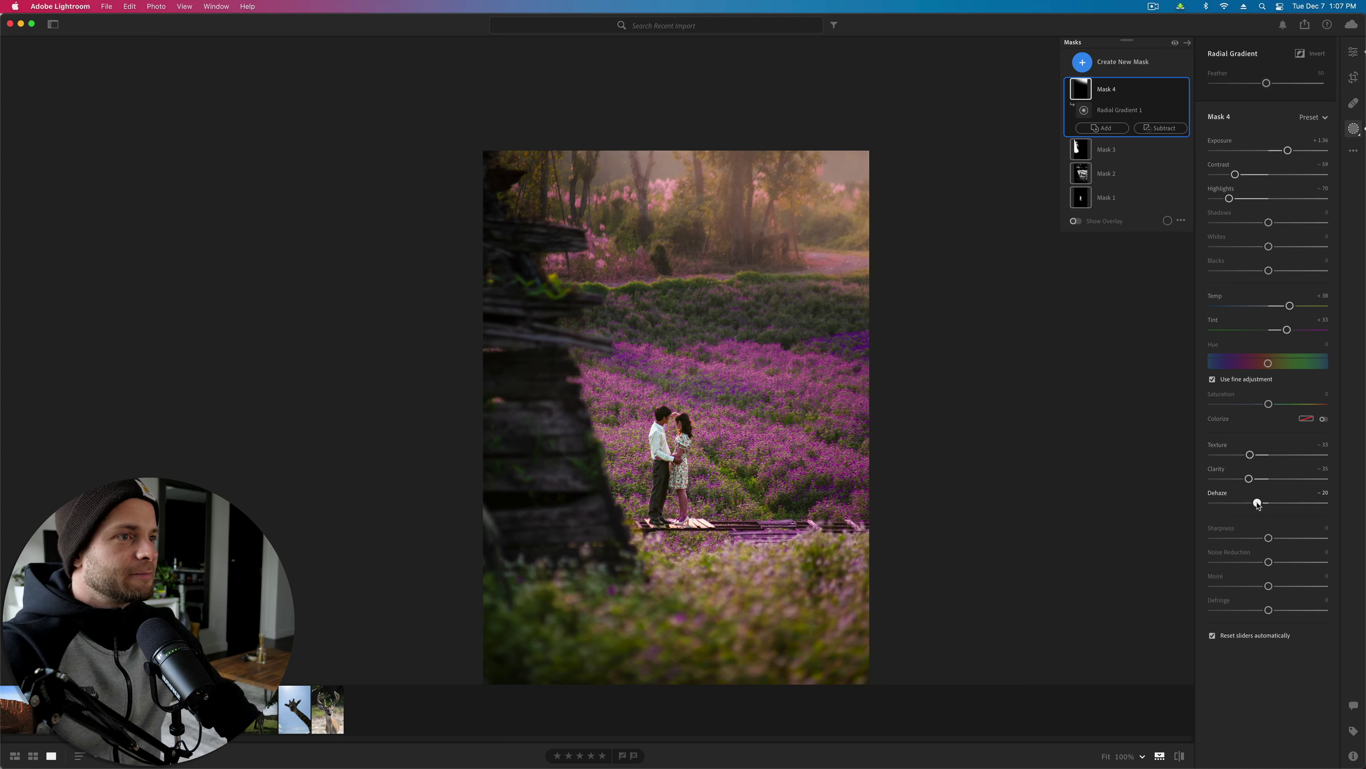
Step: Refine the radial gradient with exposure +1.76, contrast about -30, highlights +100, temperature +50 and dehaze about -5
left_click_drag(1288, 150, 1290, 152)
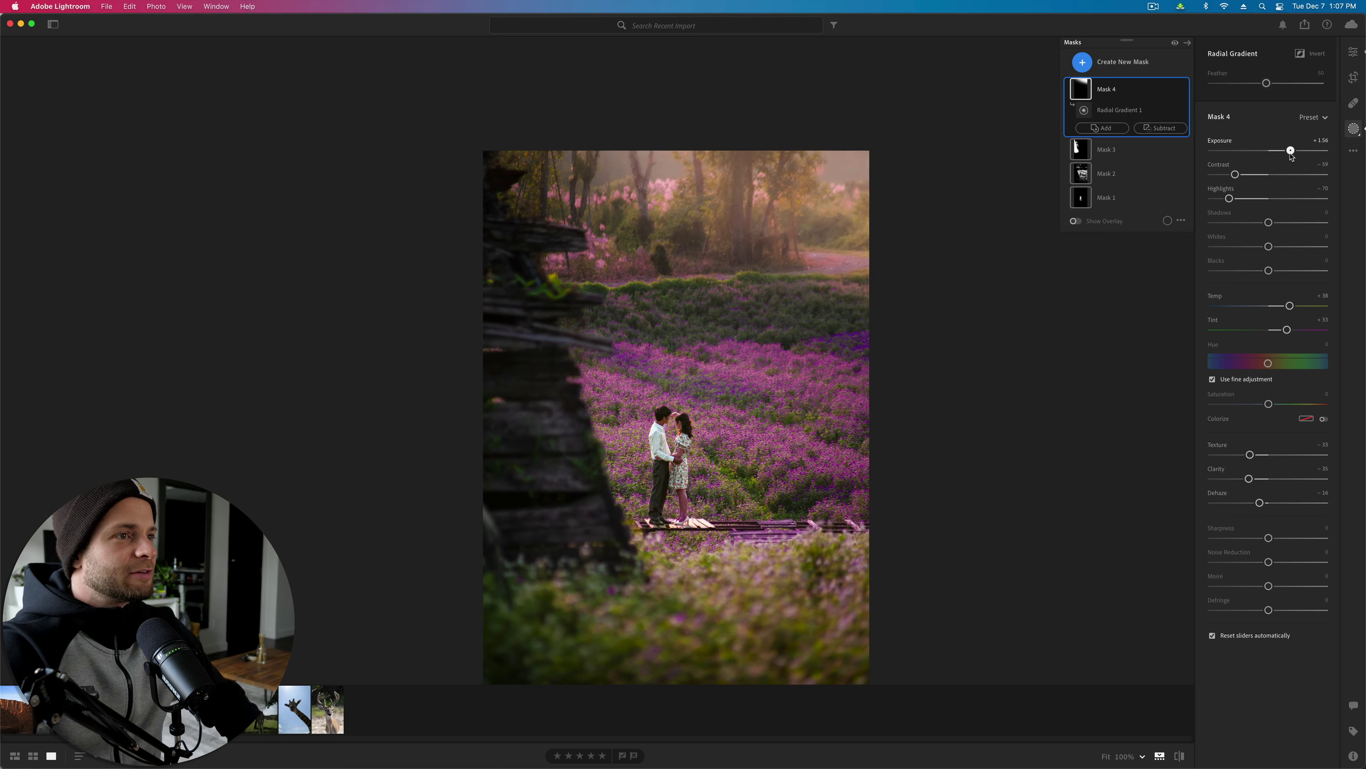
left_click(1251, 175)
left_click_drag(1252, 198, 1352, 205)
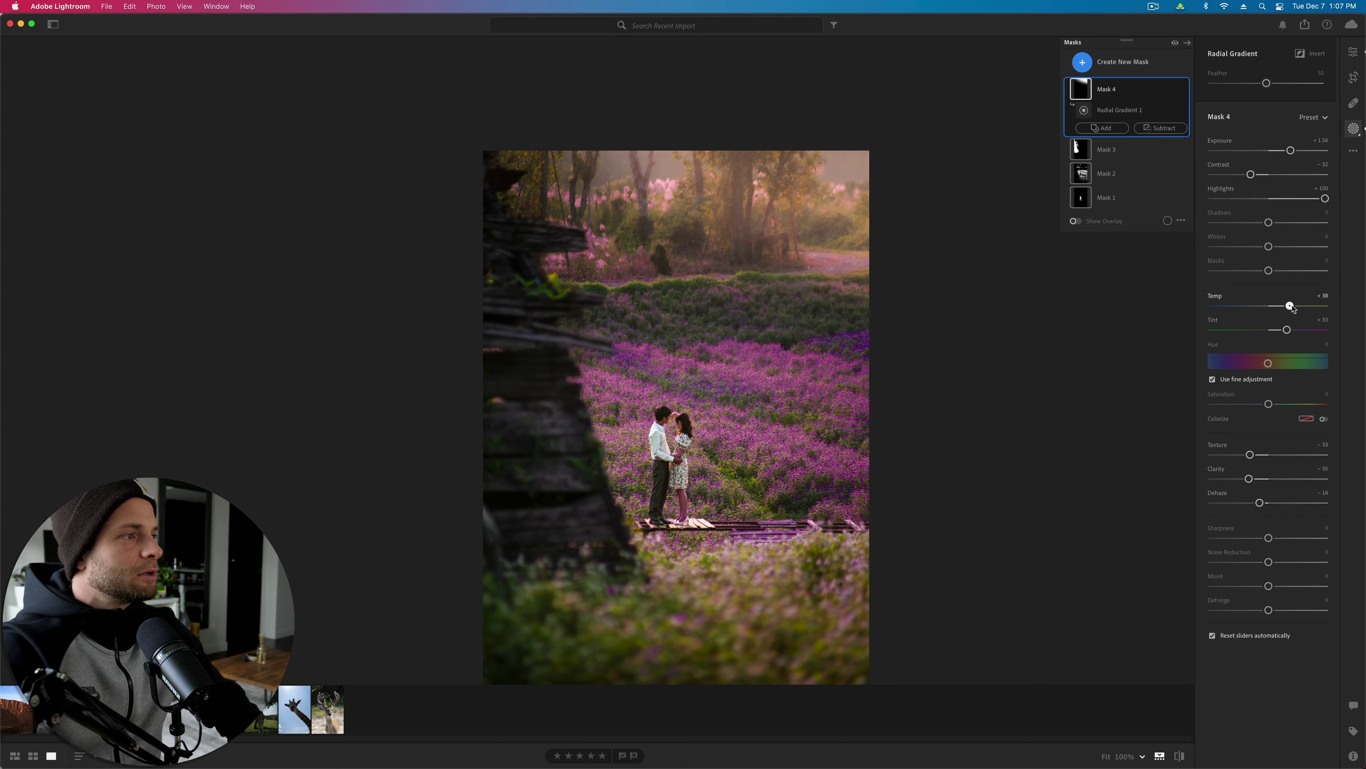
left_click_drag(1290, 305, 1299, 306)
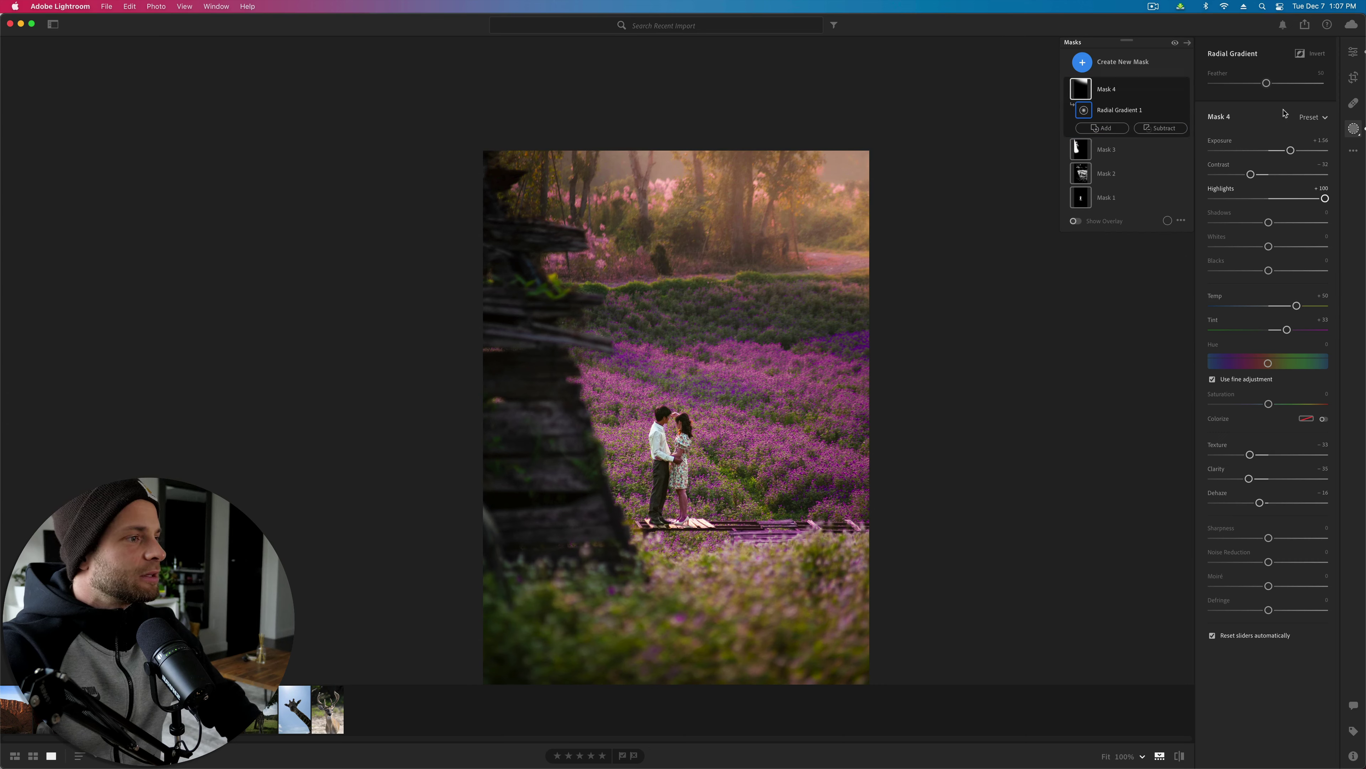
left_click_drag(1259, 502, 1265, 502)
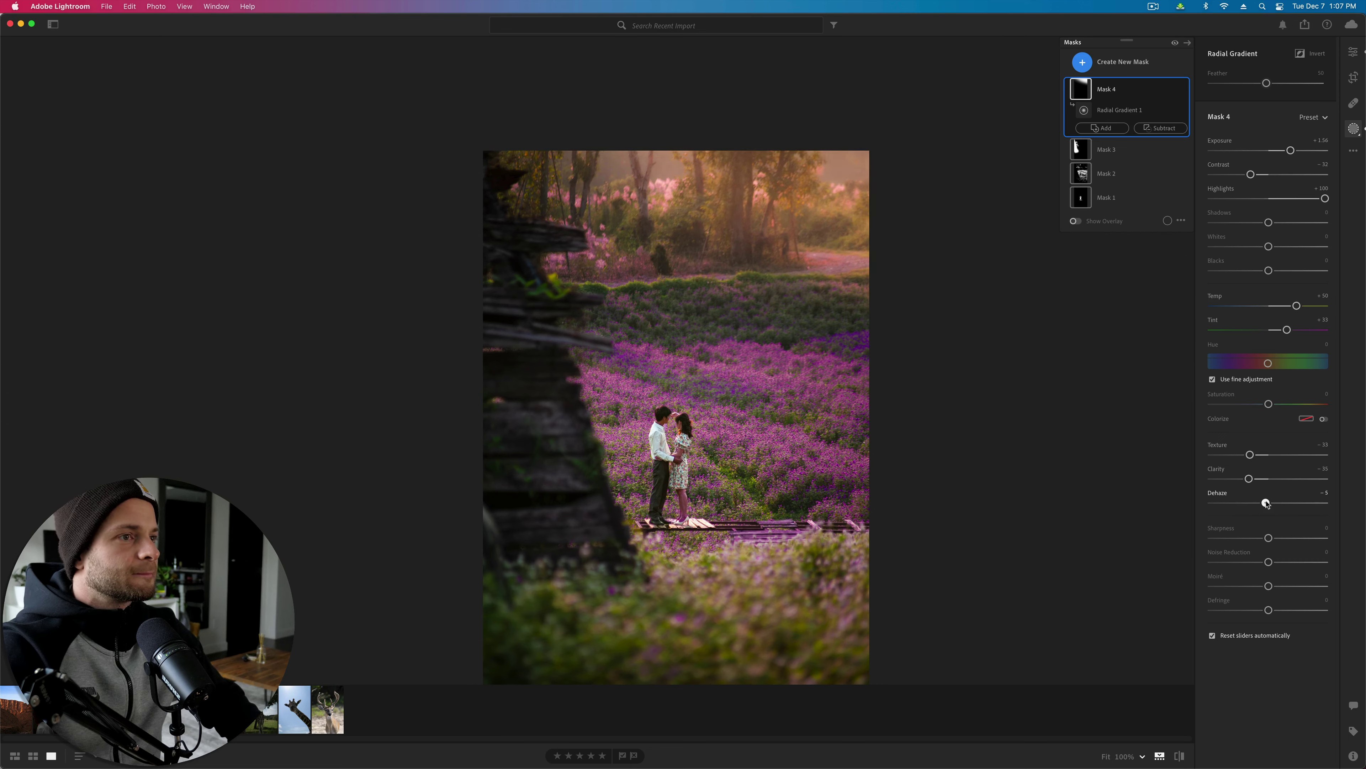
left_click_drag(1290, 150, 1295, 152)
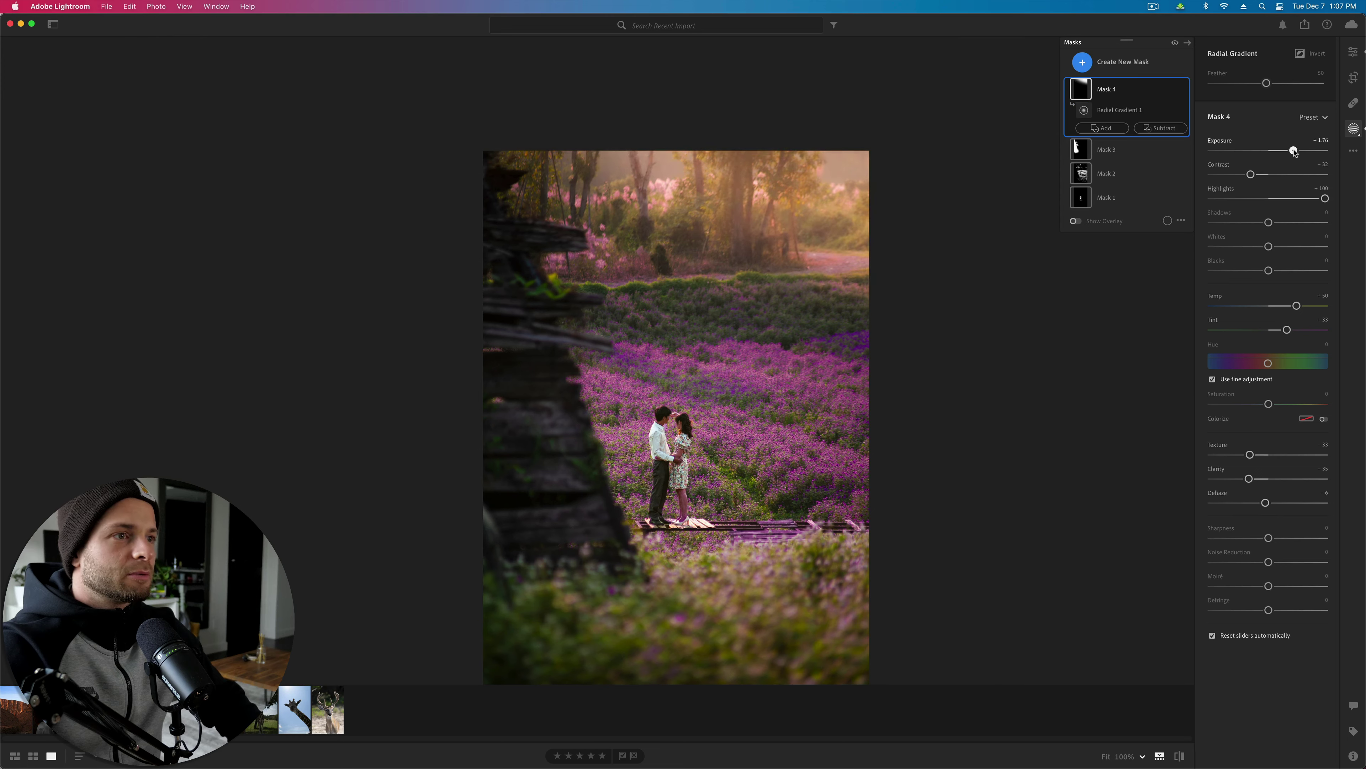
Step: Colorize the radial gradient mask with a muted blue-violet and set its temperature to +58
left_click(1307, 421)
mouse_move(1288, 464)
left_mouse_down()
mouse_move(1221, 453)
mouse_move(1289, 452)
left_mouse_up()
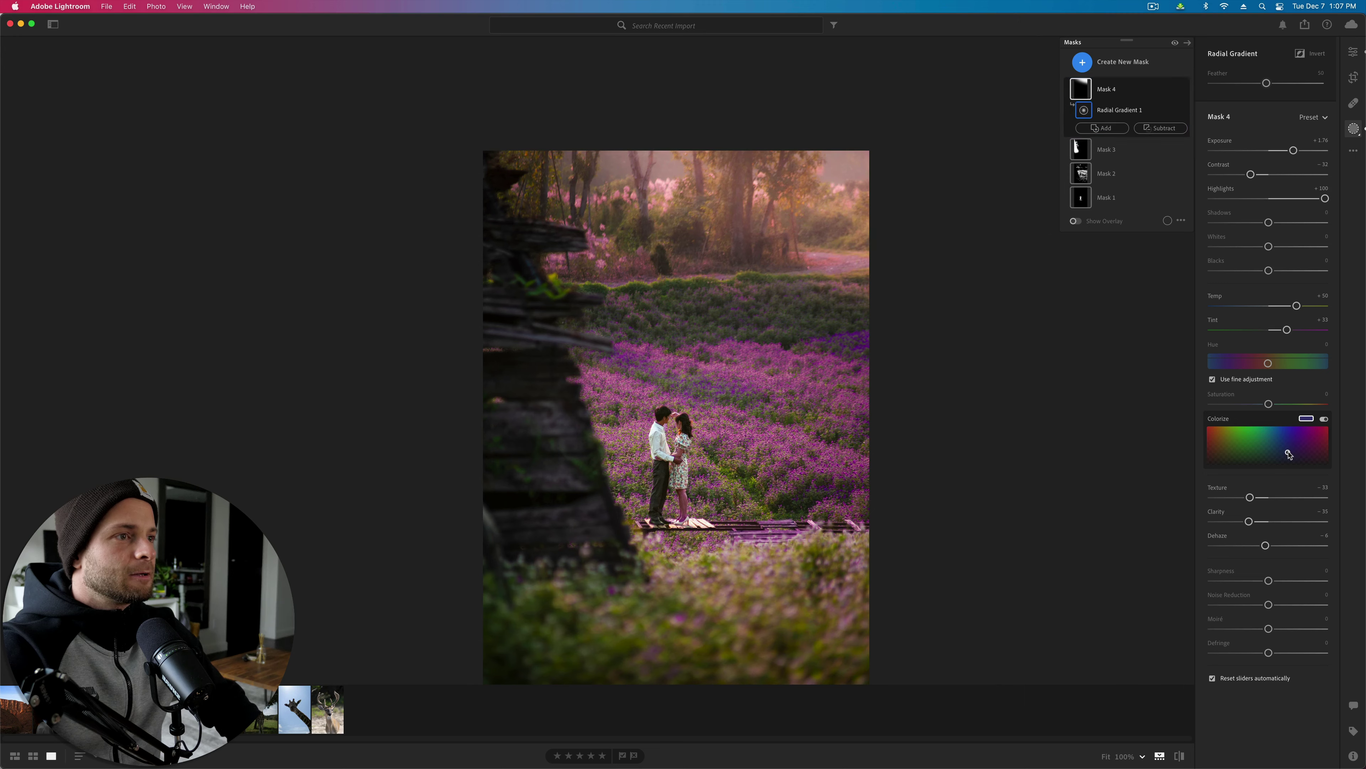
left_click_drag(1296, 305, 1304, 306)
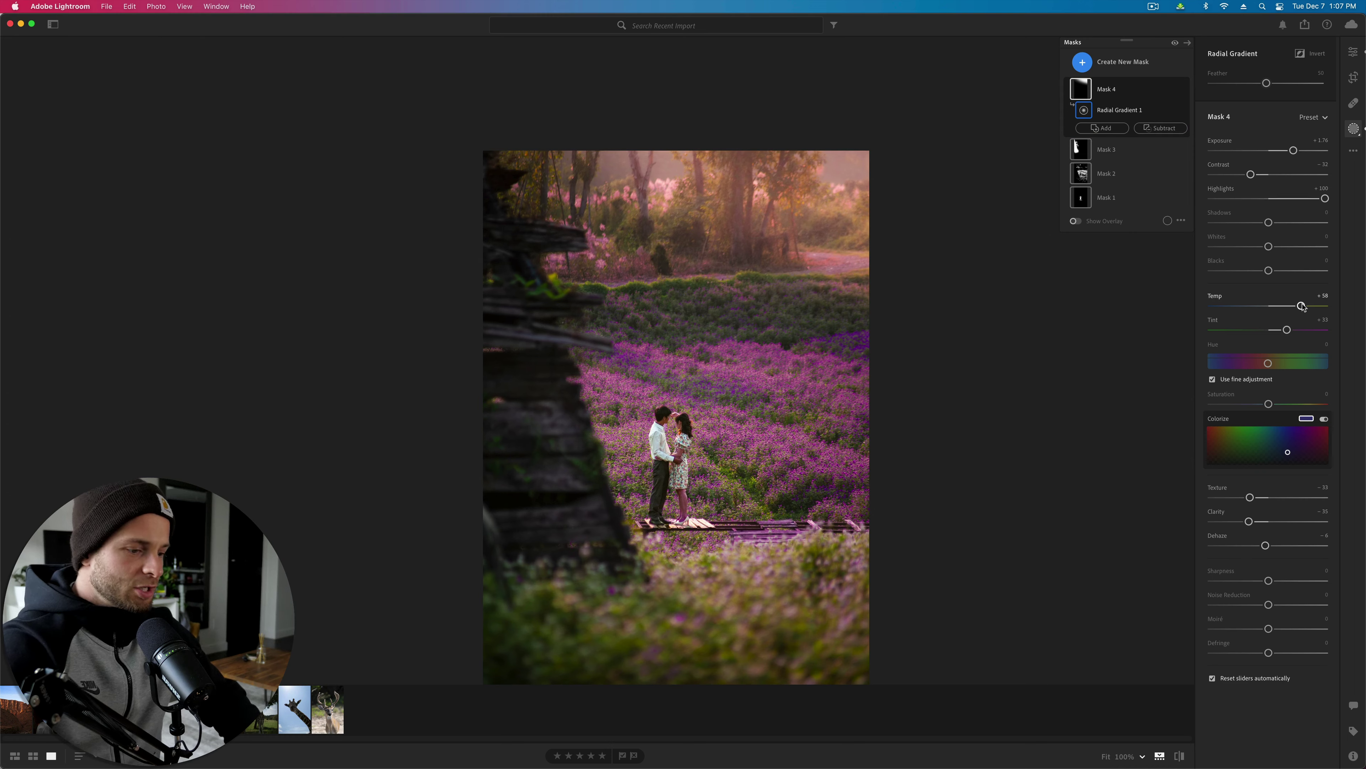
Step: Compare the finished couple photo with the original and inspect the couple up close
key("backslash")
key("backslash")
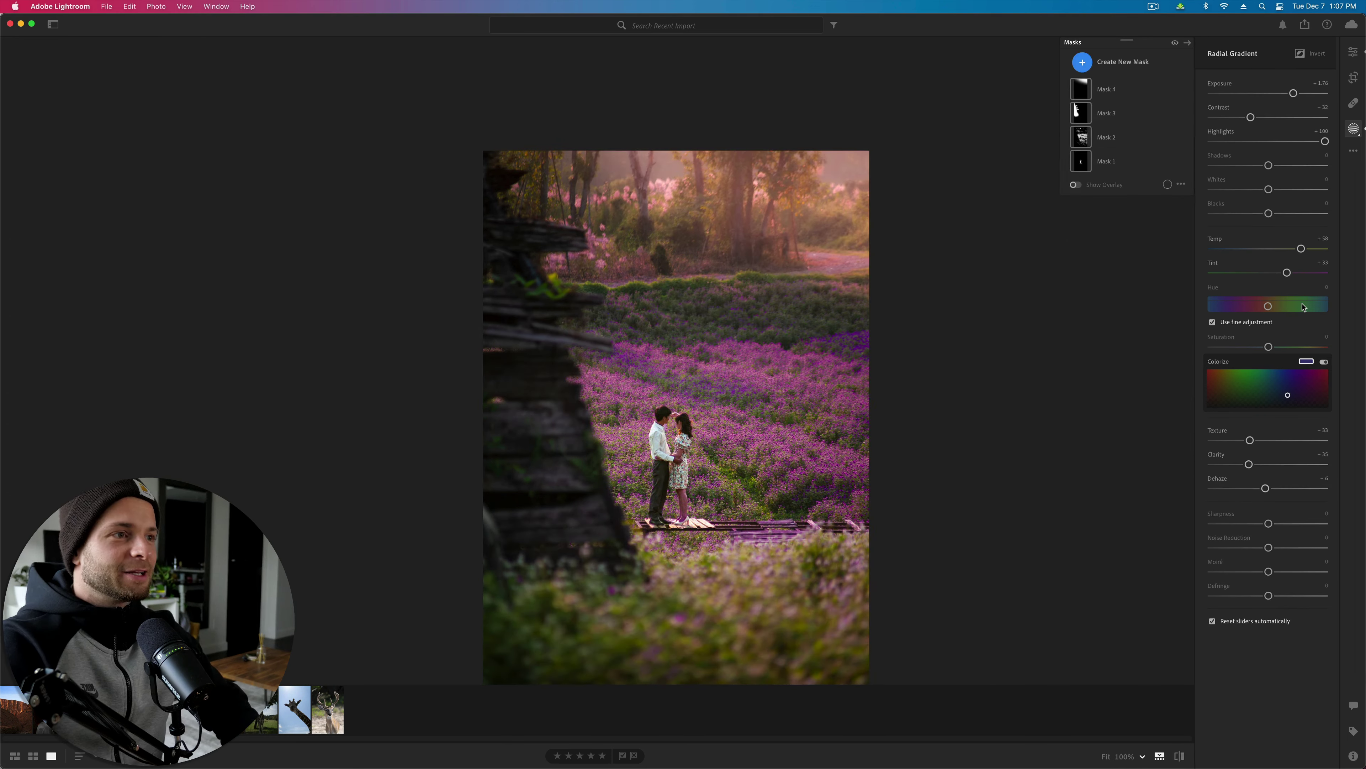
key("backslash")
key("backslash")
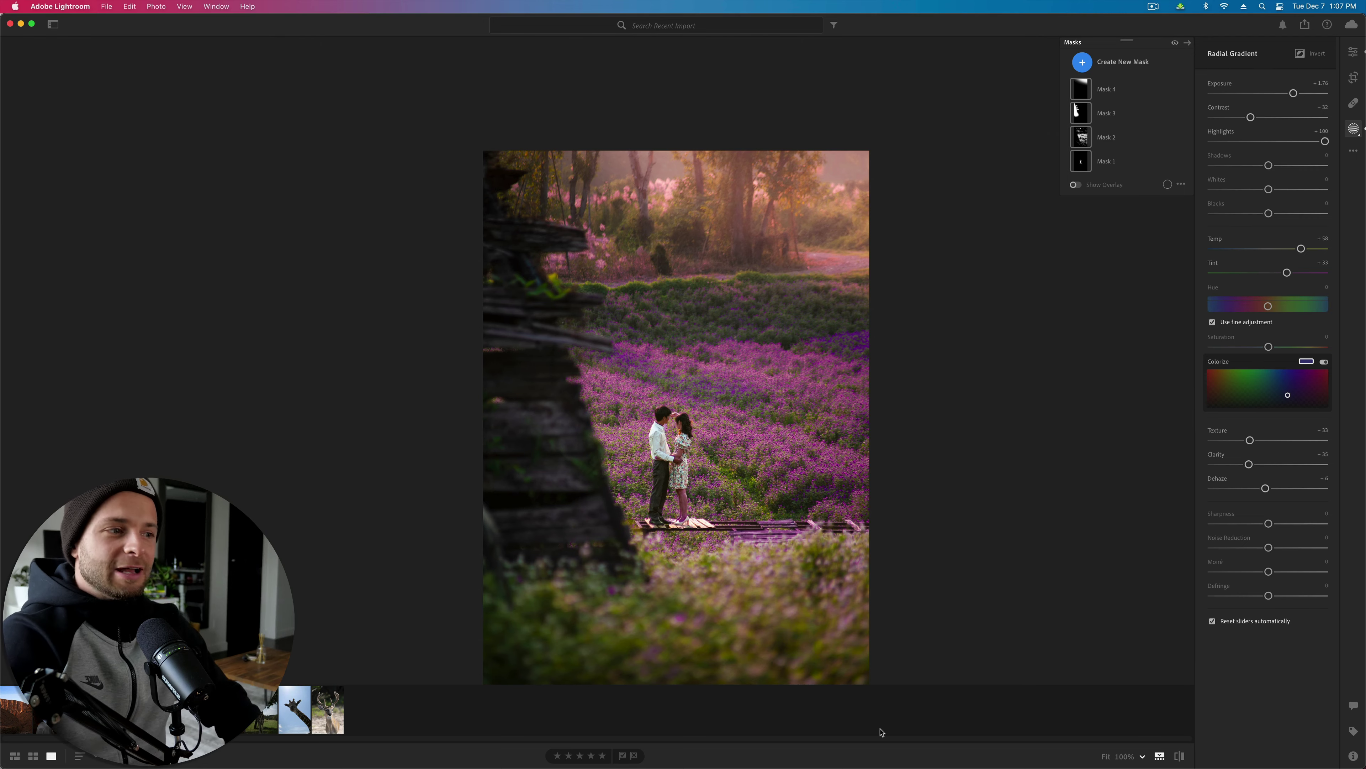
key("z")
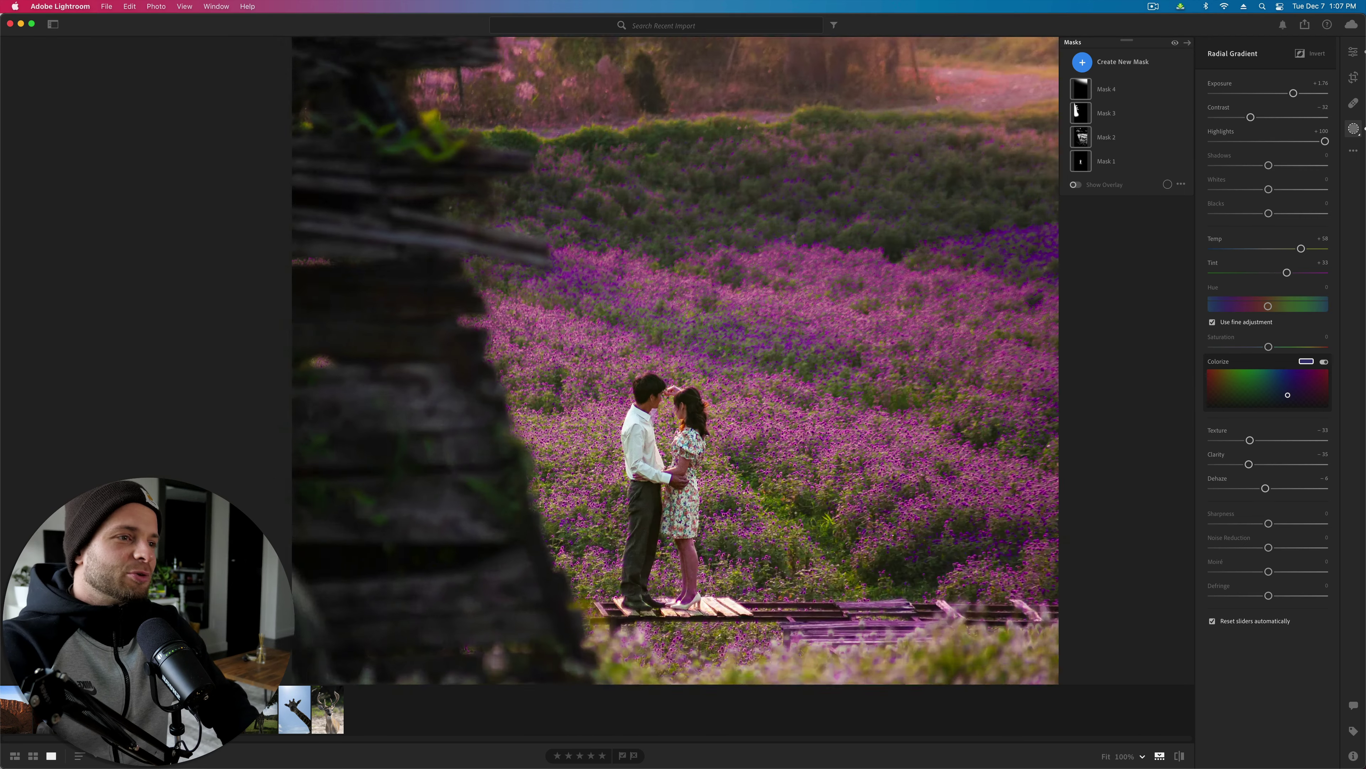
key("z")
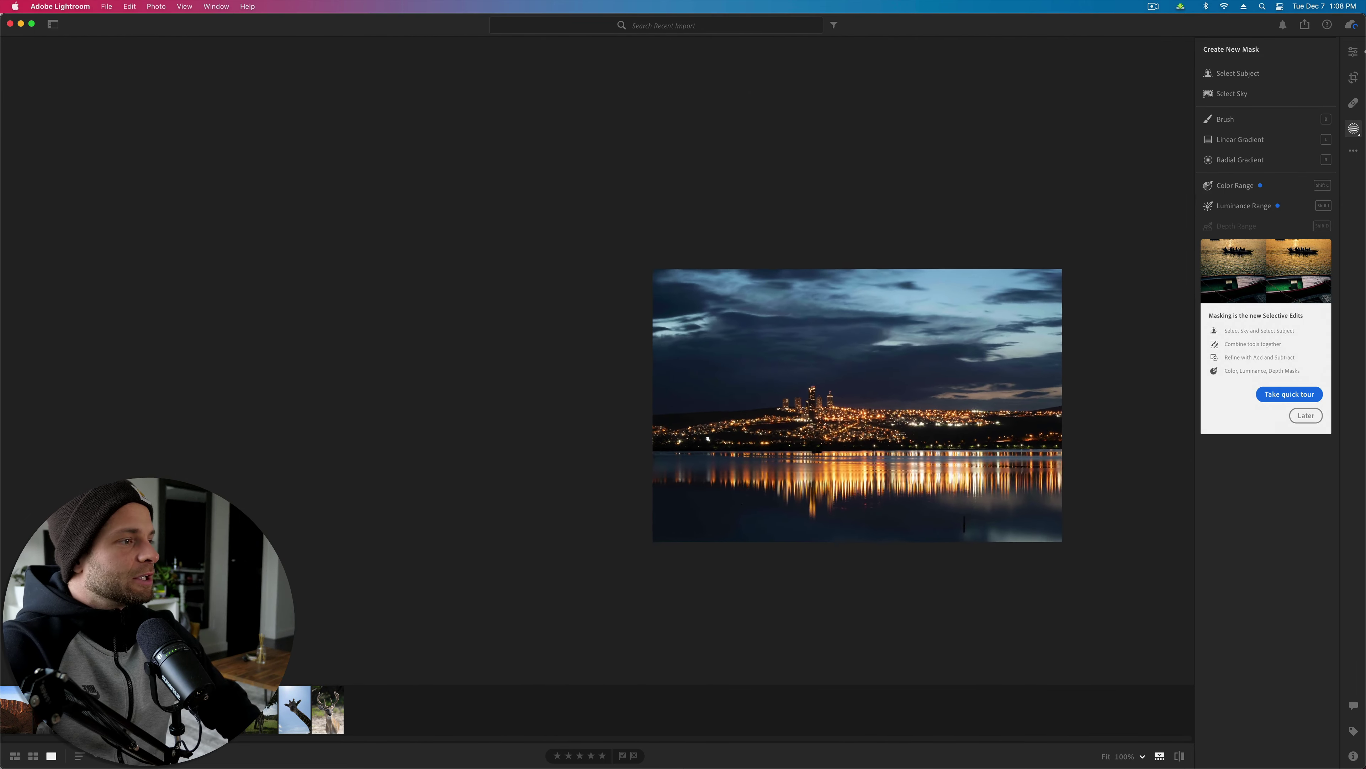
Step: Try a sky mask on the night city photo, dismissing the masking tips, and return to the general edit settings
left_click(1306, 415)
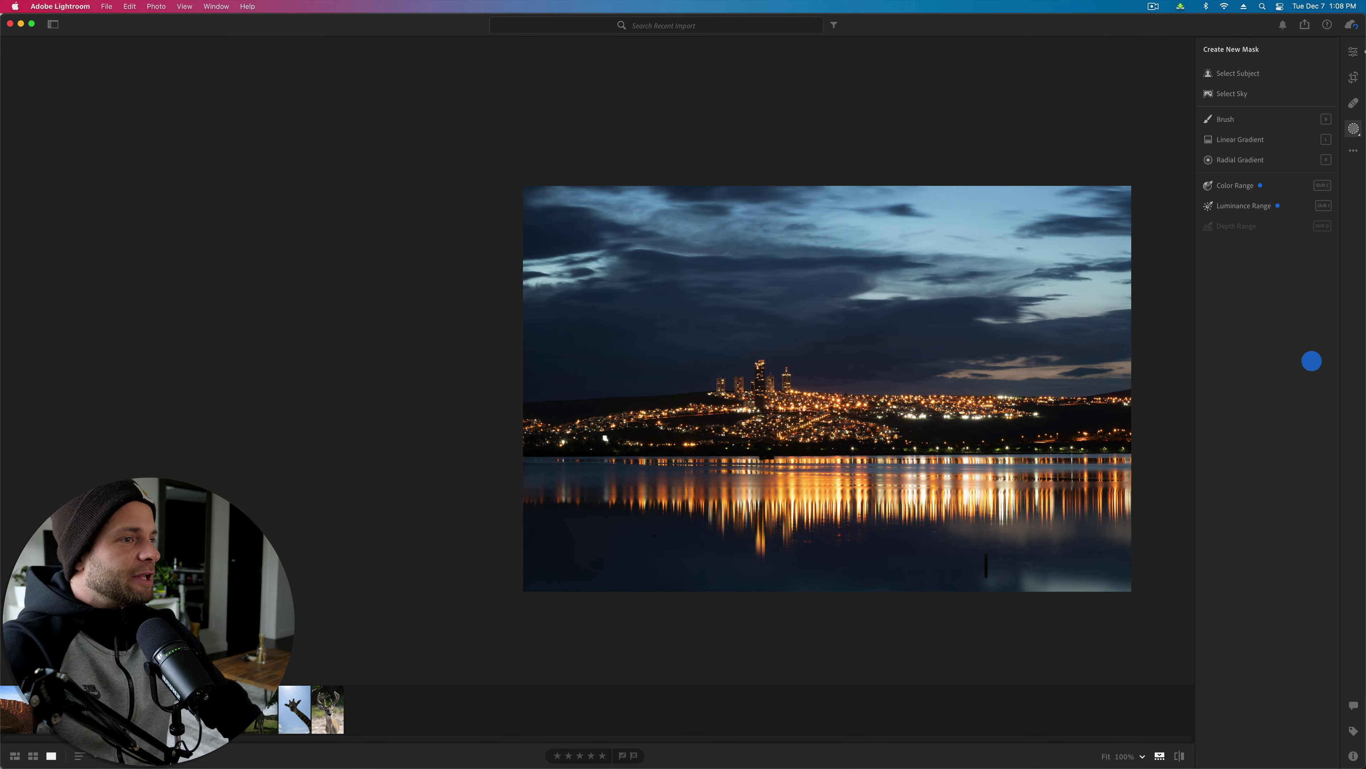
left_click(1259, 95)
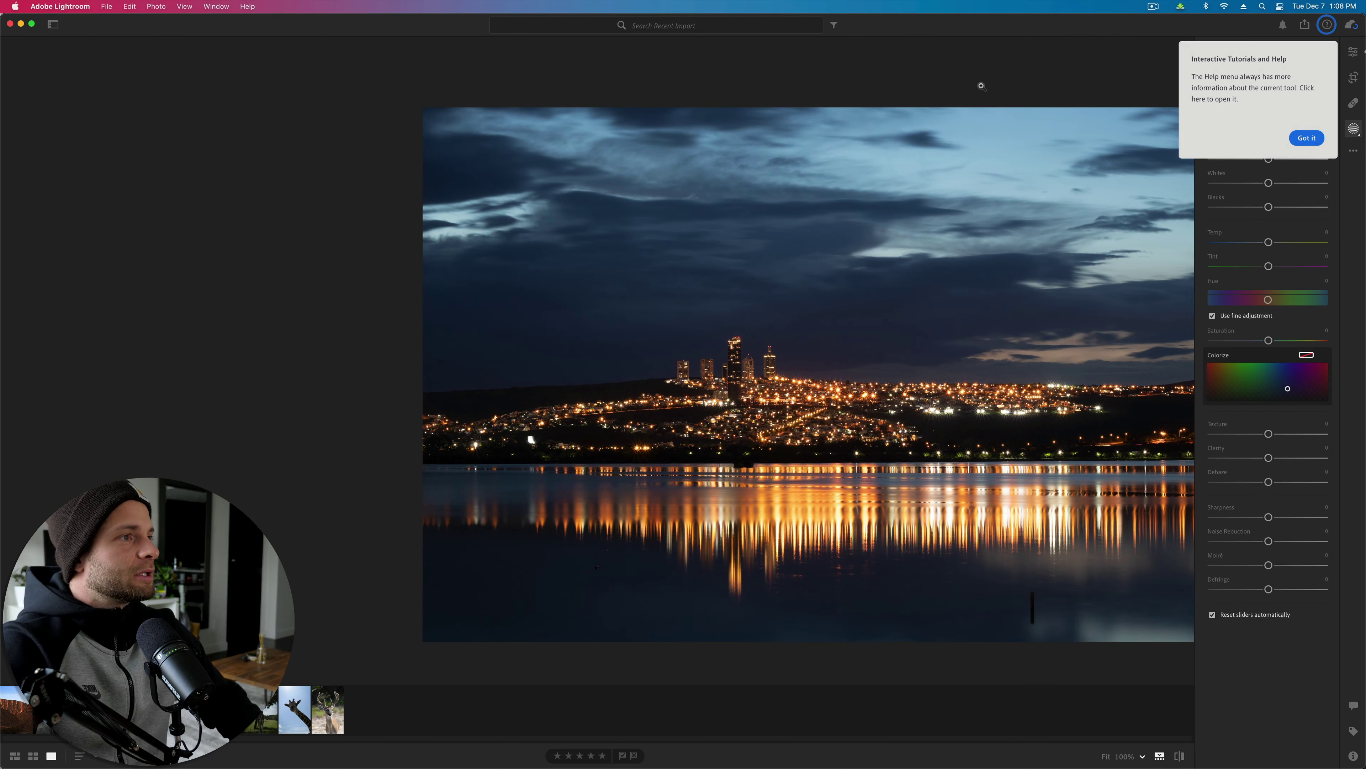
left_click(1312, 139)
left_click(1354, 51)
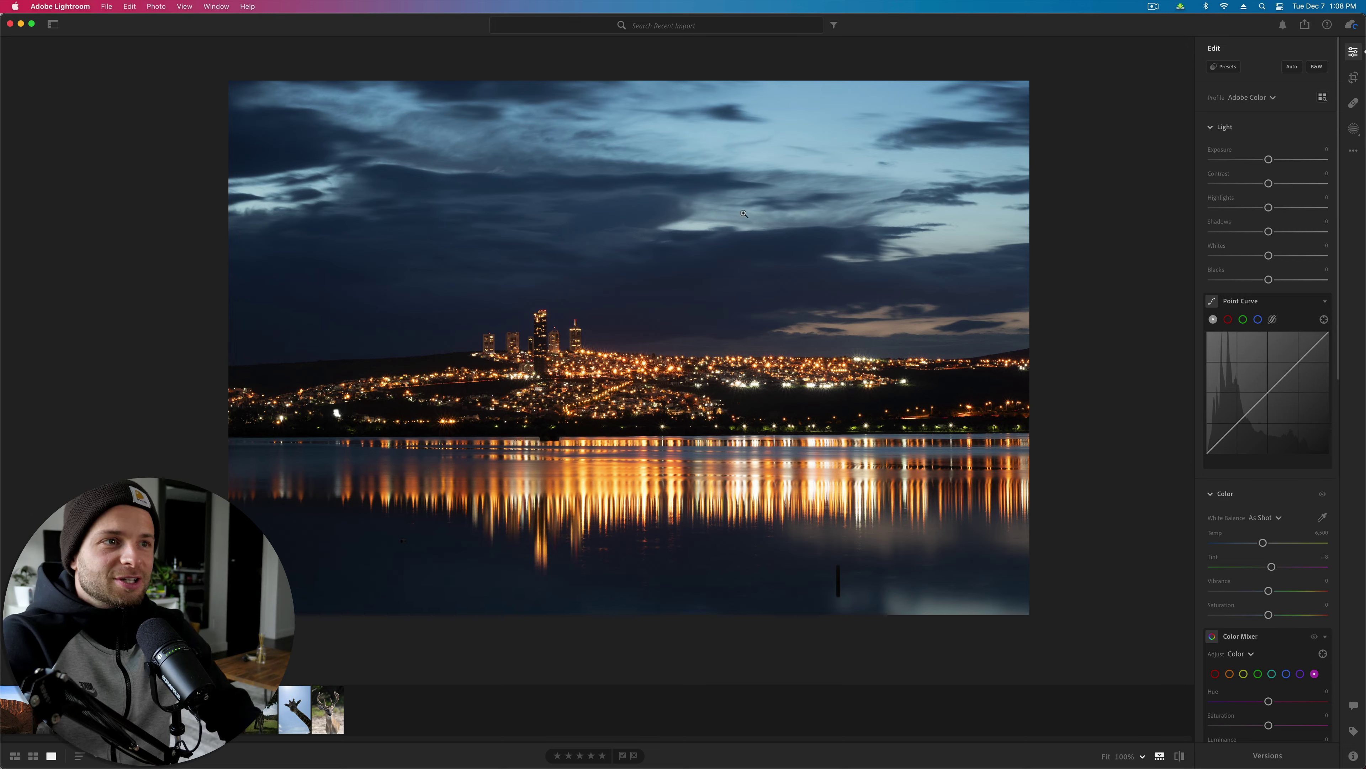
Step: Remove the dark post from the water in the night city photo with the Healing Brush
left_click(670, 372)
left_click_drag(670, 372, 689, 190)
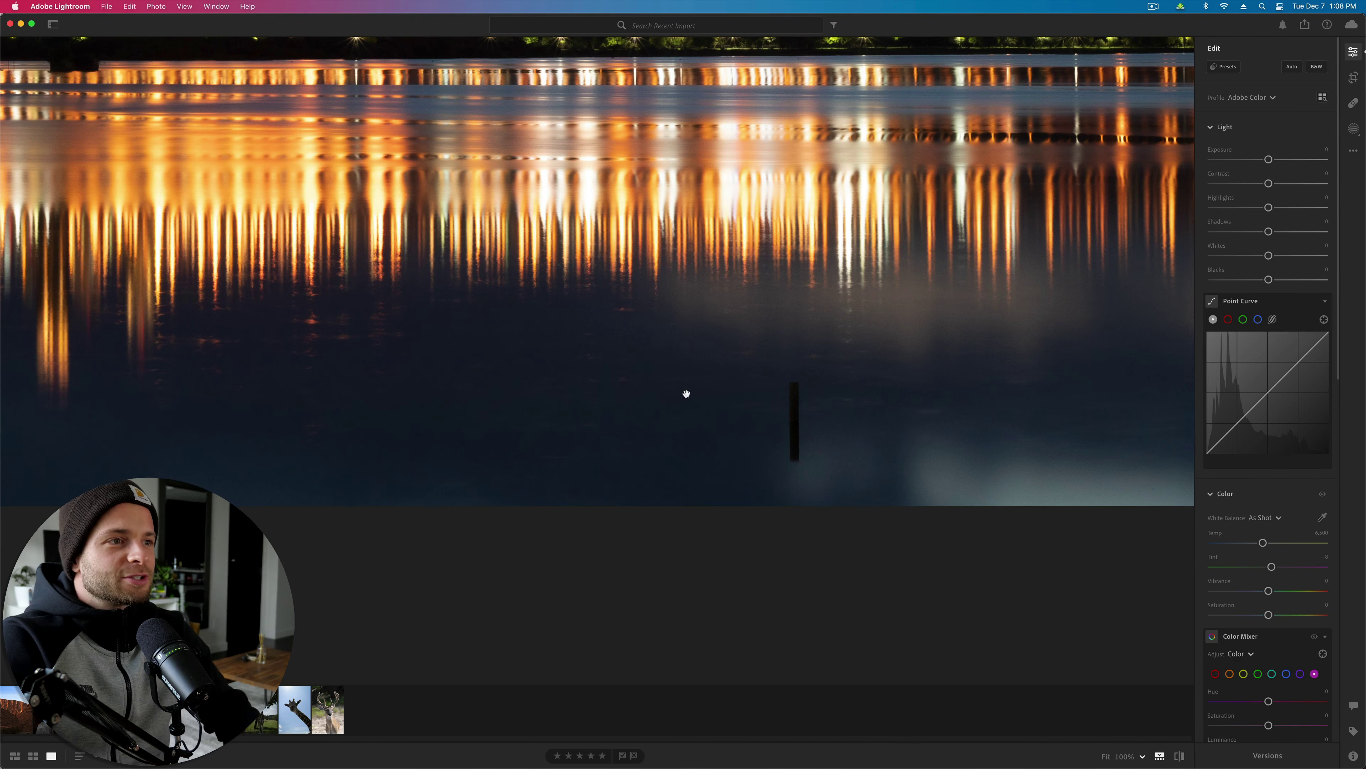
left_click_drag(894, 366, 793, 415)
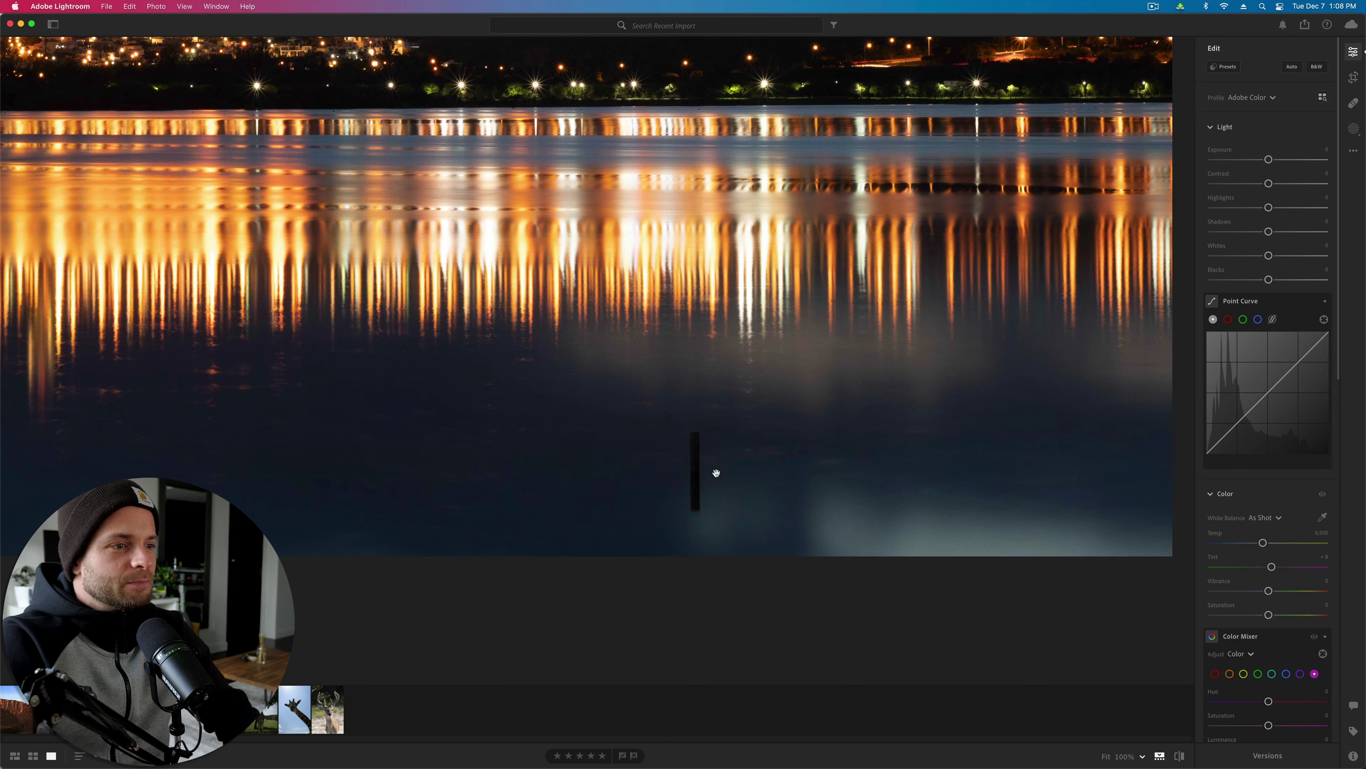
left_click(712, 477)
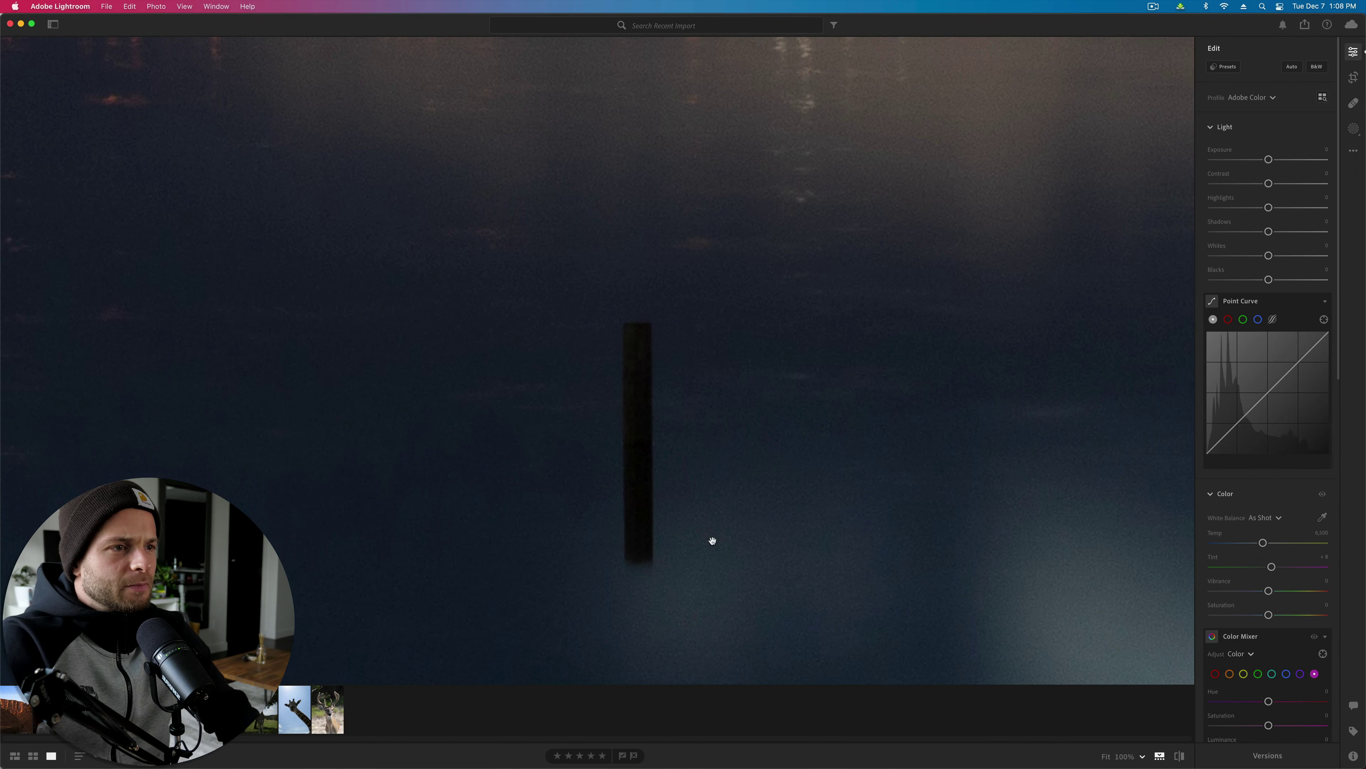
left_click(686, 451)
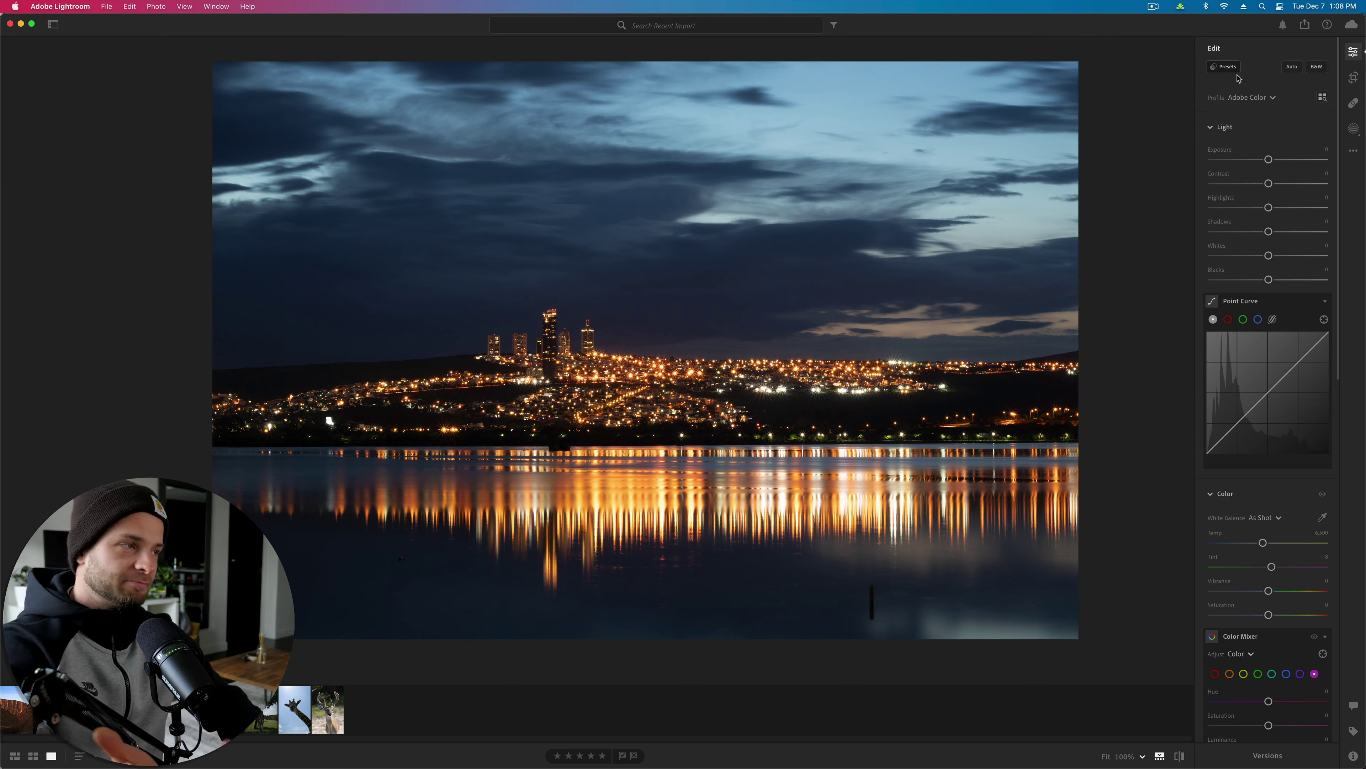
left_click(1354, 103)
key("bracketright")
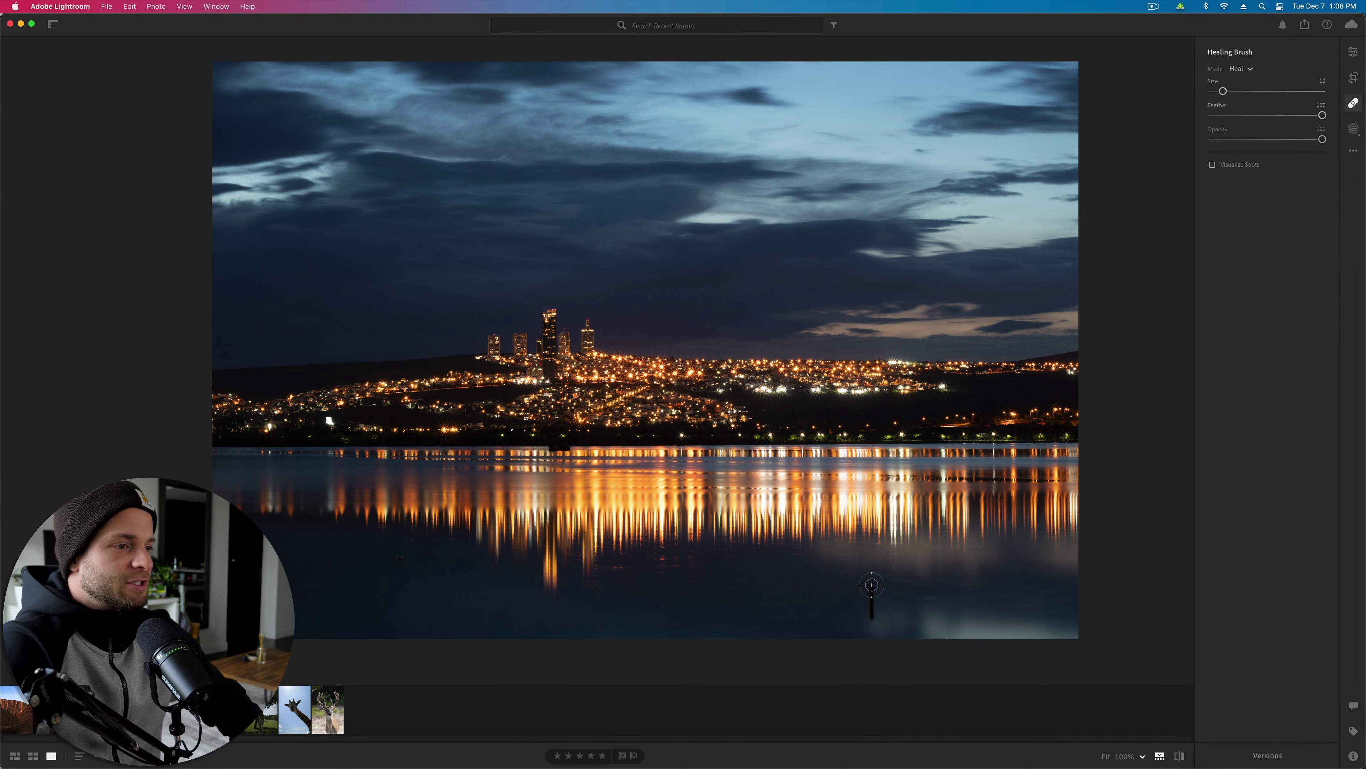
left_click_drag(872, 577, 872, 624)
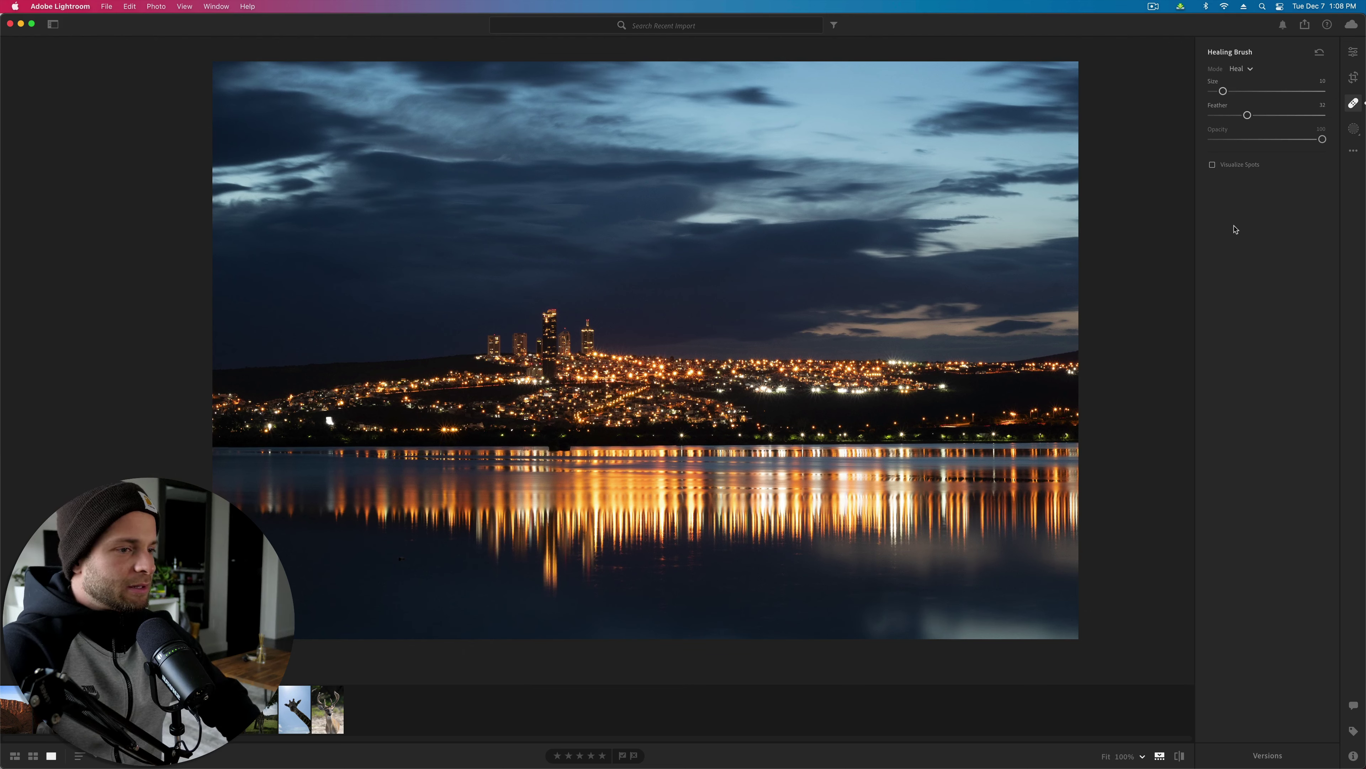
key("e")
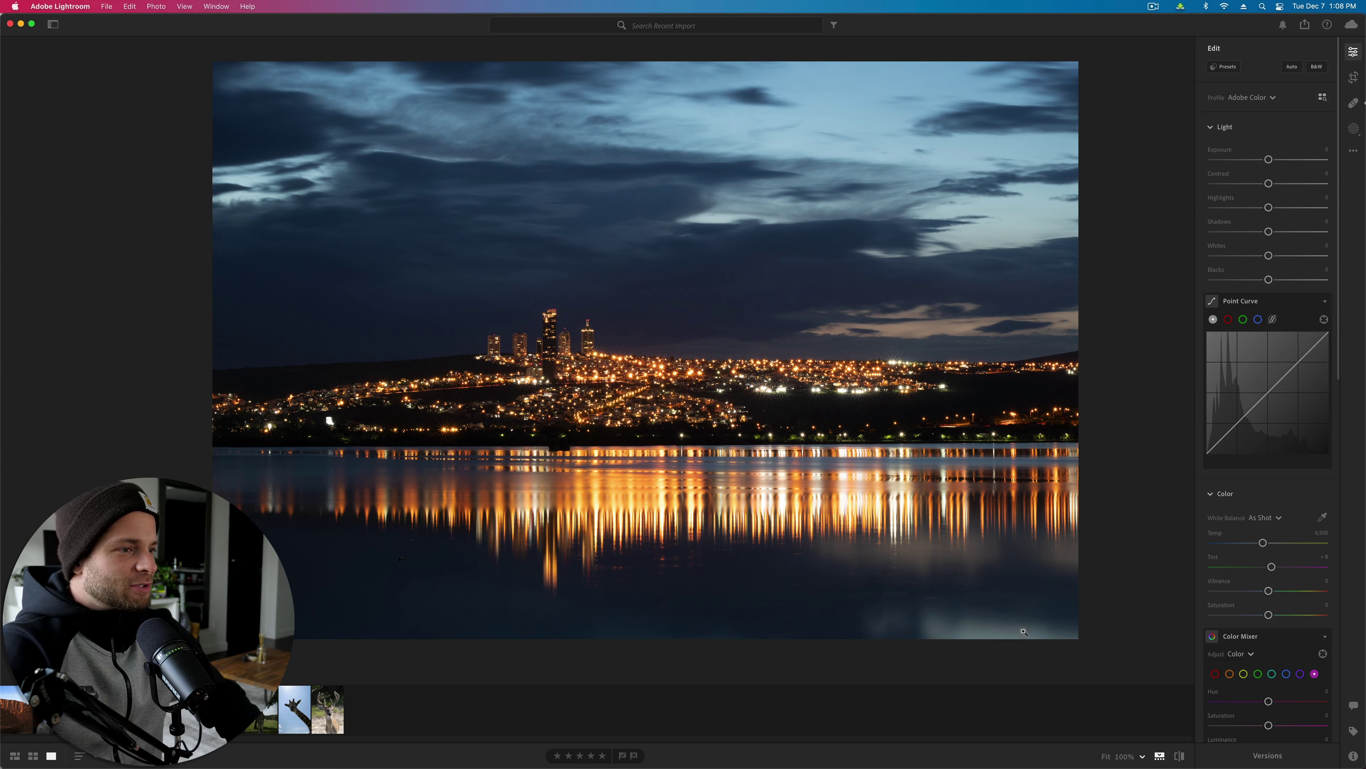
Step: Heal the pale cloud reflection along the water's lower-right edge with a larger Healing Brush
key("h")
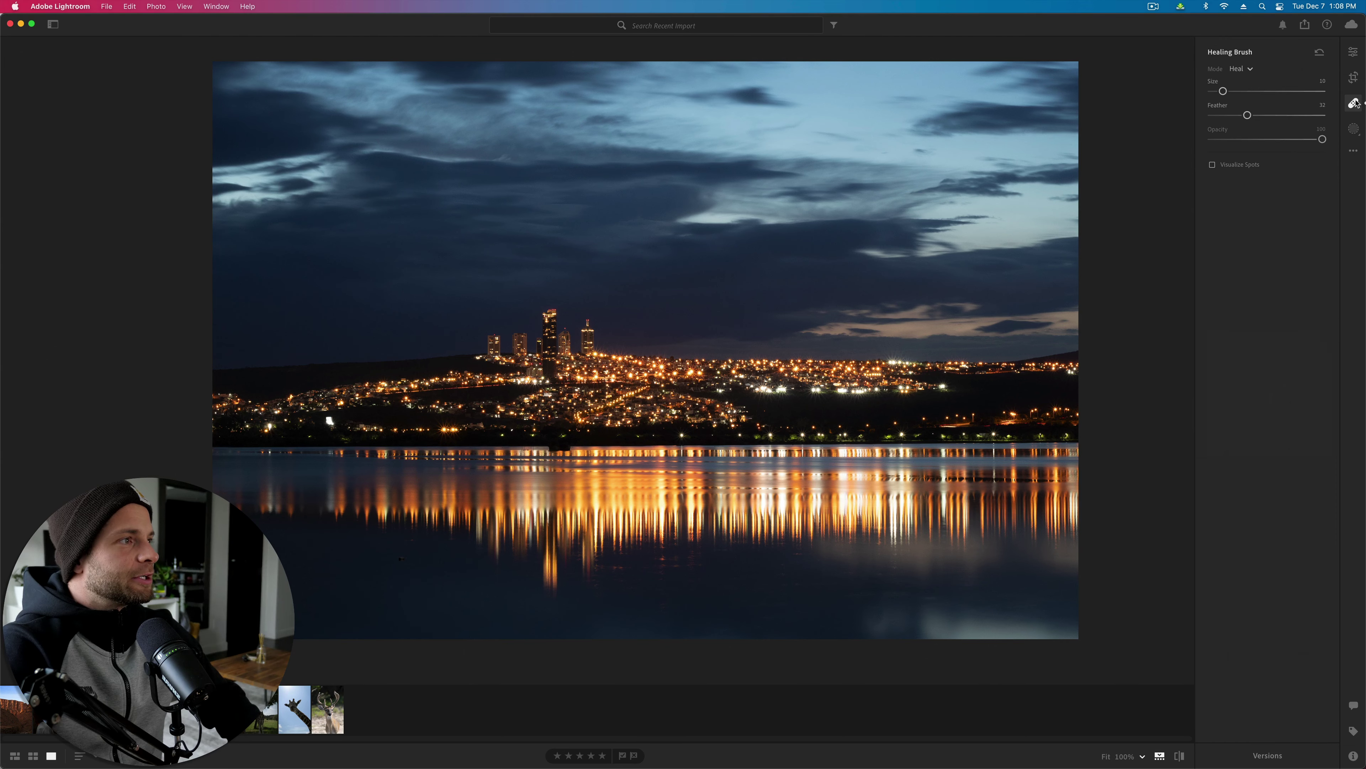
key("bracketright")
key("bracketright")
key("bracketright")
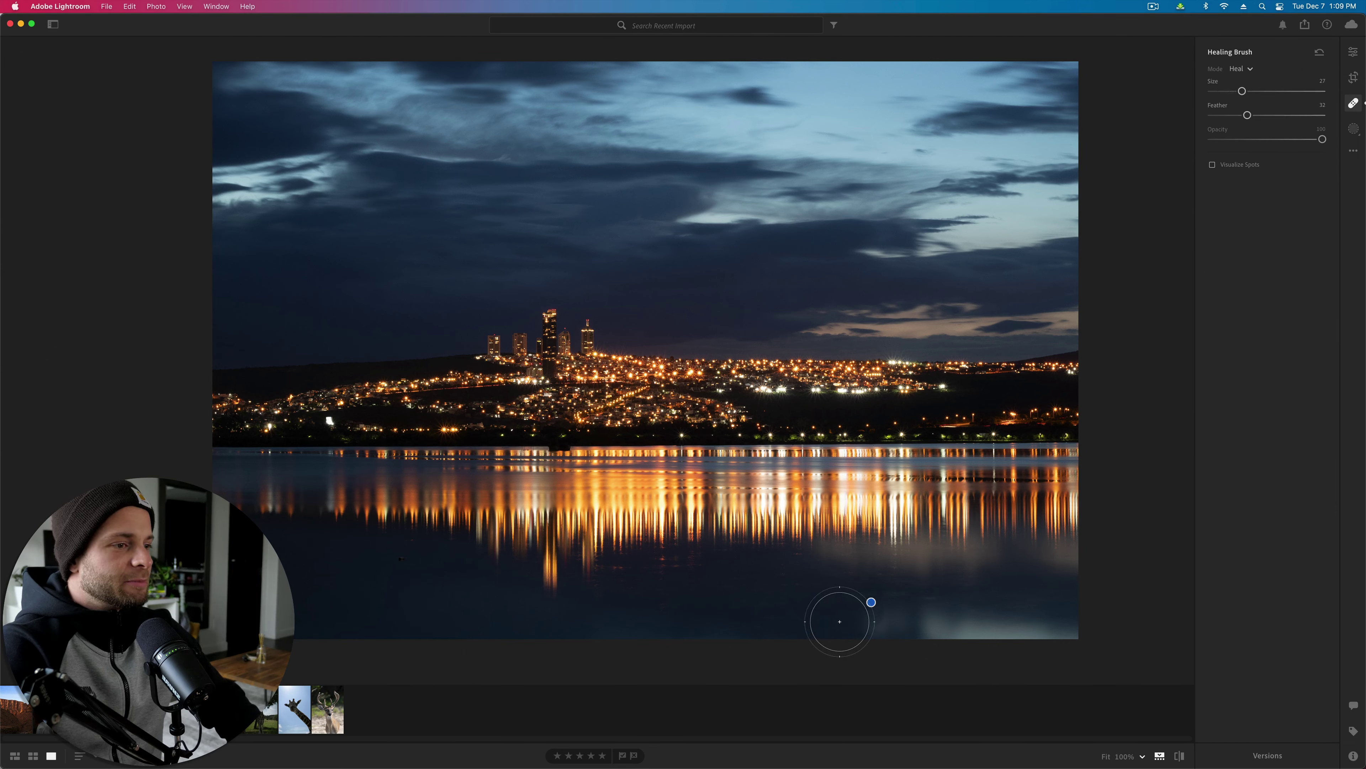
left_click_drag(838, 617, 1065, 650)
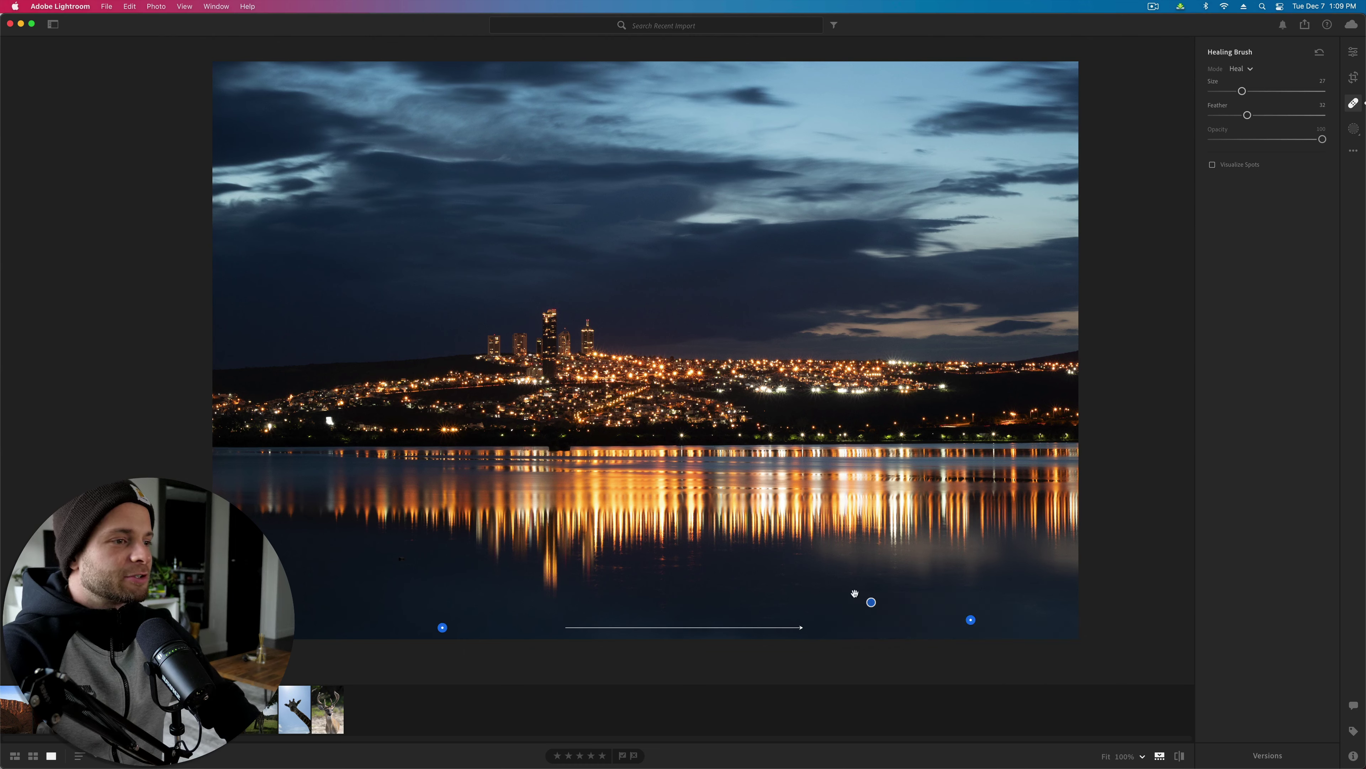
Step: Reposition the healing source in the dark lower-left water and compare the night city photo with its original
left_click_drag(442, 627, 423, 620)
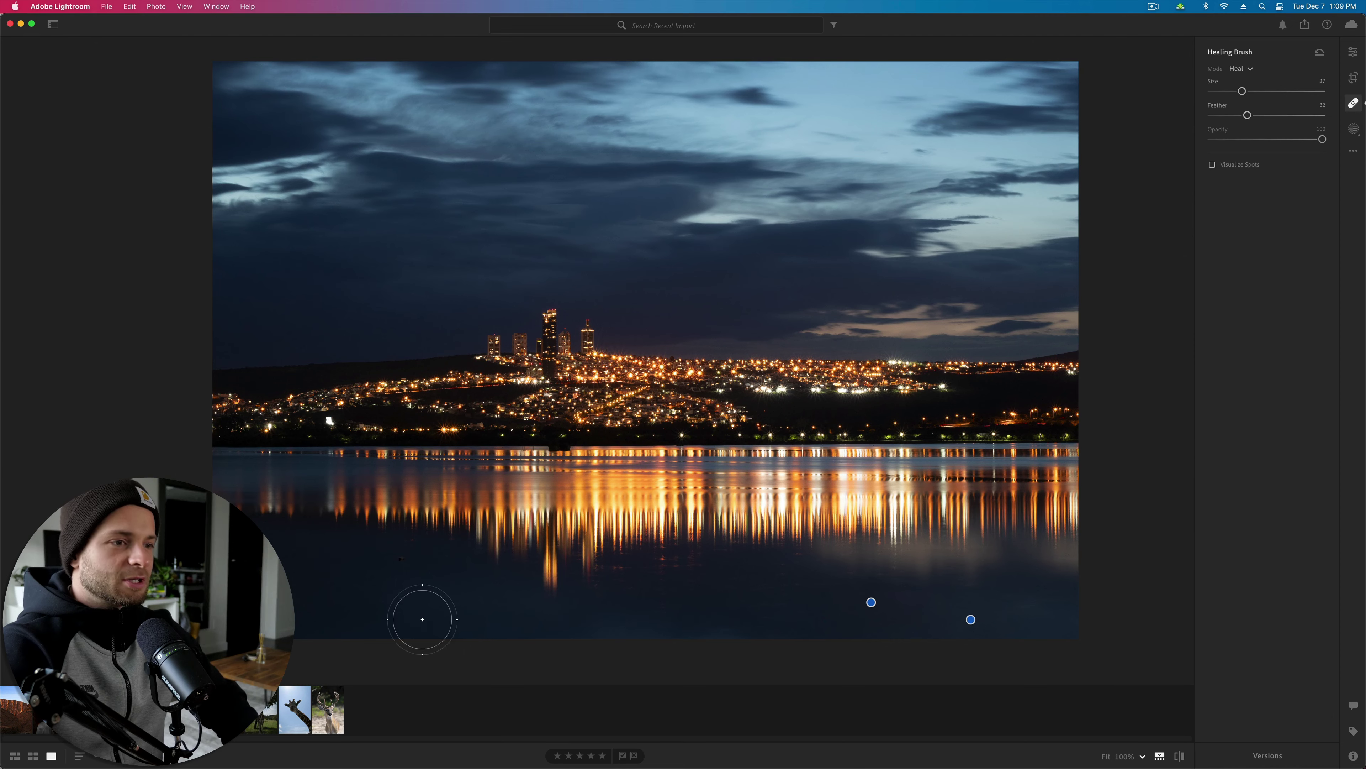
key("e")
key("backslash")
key("backslash")
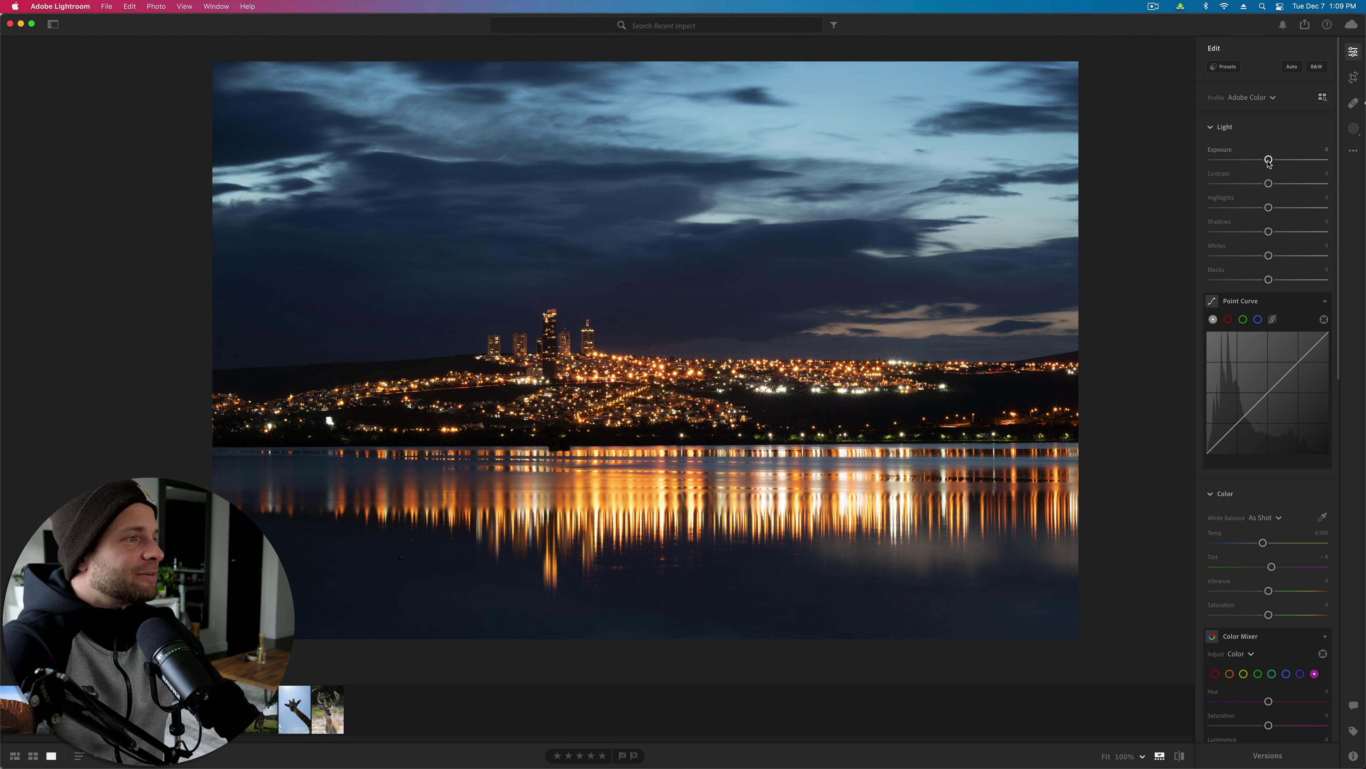
Step: Set Vibrance to +47 and Highlights to -49, and raise the Blacks in the night city photo
scroll(1289, 492, "down", 3)
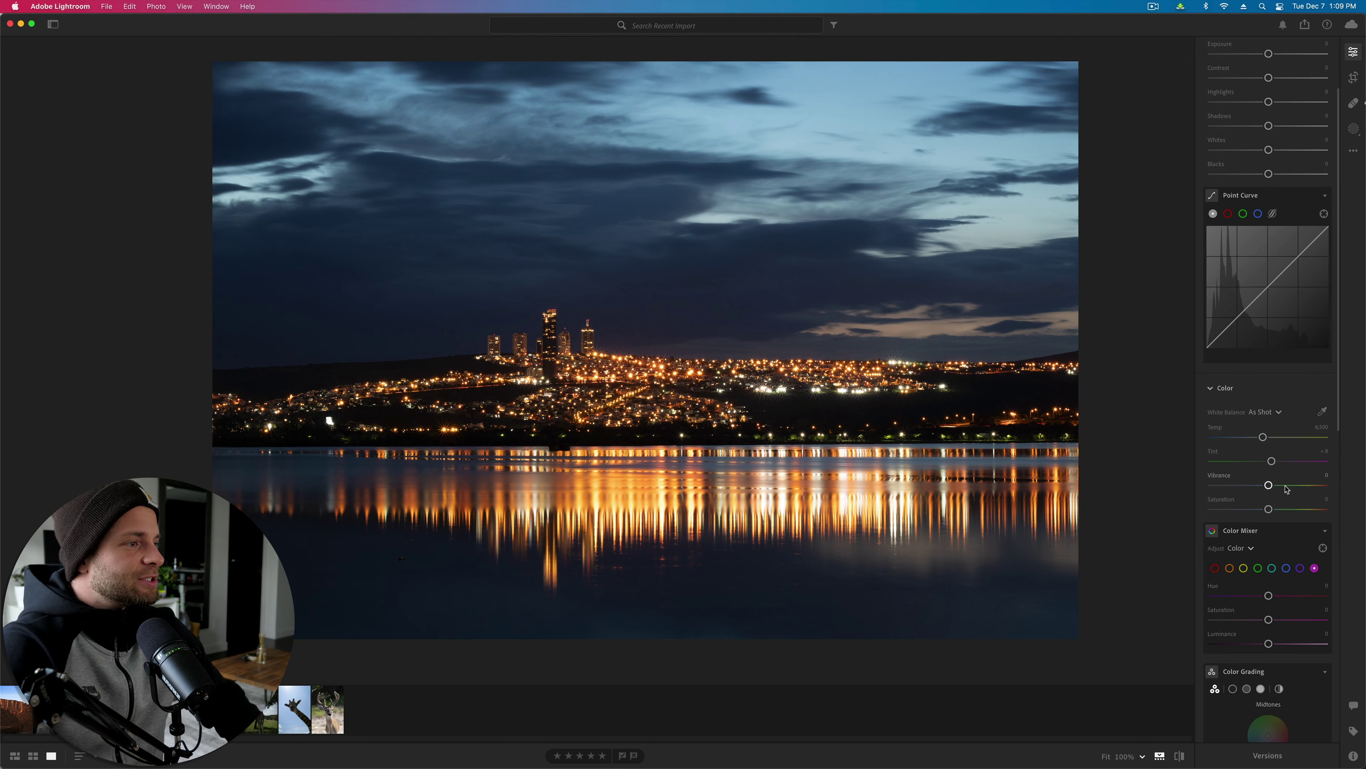
left_click_drag(1287, 488, 1297, 488)
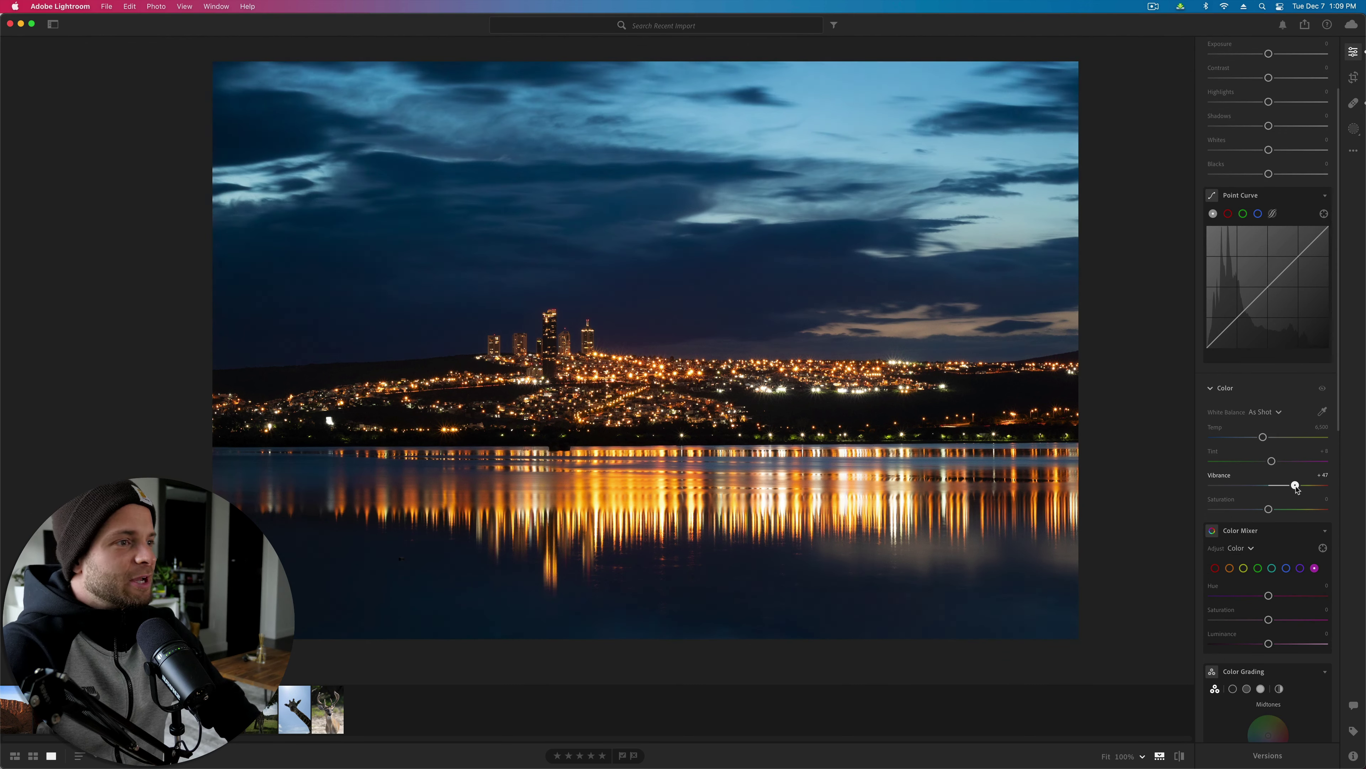
scroll(1253, 226, "up", 3)
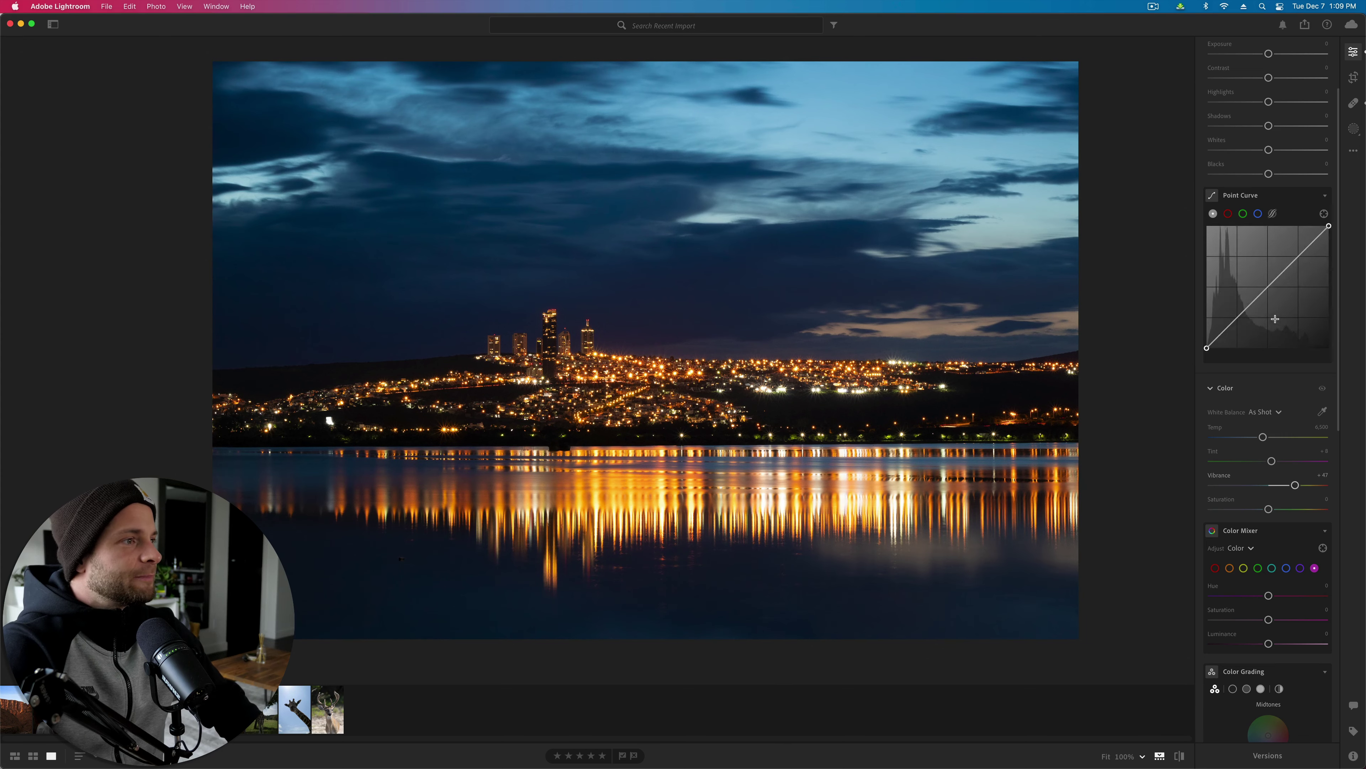
left_click(1242, 208)
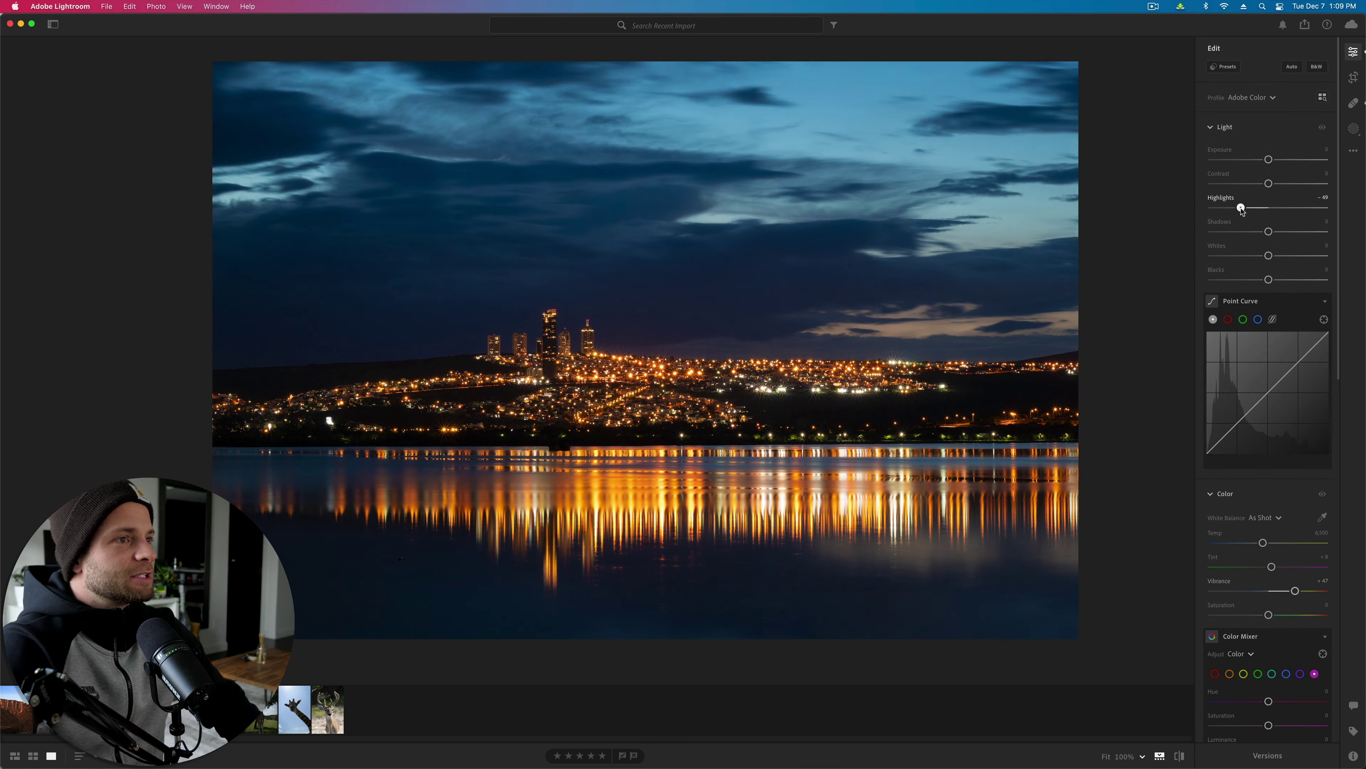
left_click_drag(1268, 280, 1313, 279)
Step: Raise Texture to about +85 and Clarity to +12 across the night city photo
scroll(1302, 279, "down", 10)
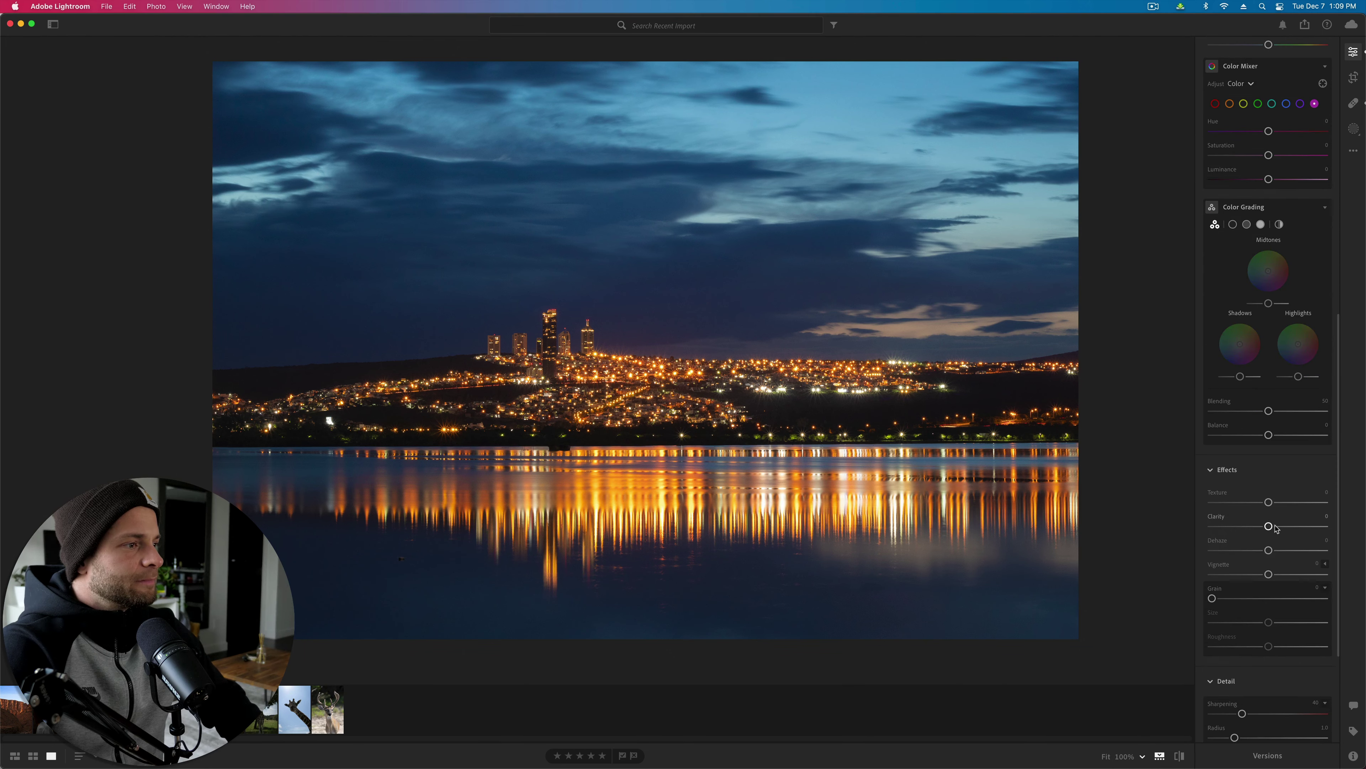
left_click_drag(1269, 526, 1317, 508)
scroll(1268, 323, "down", 1)
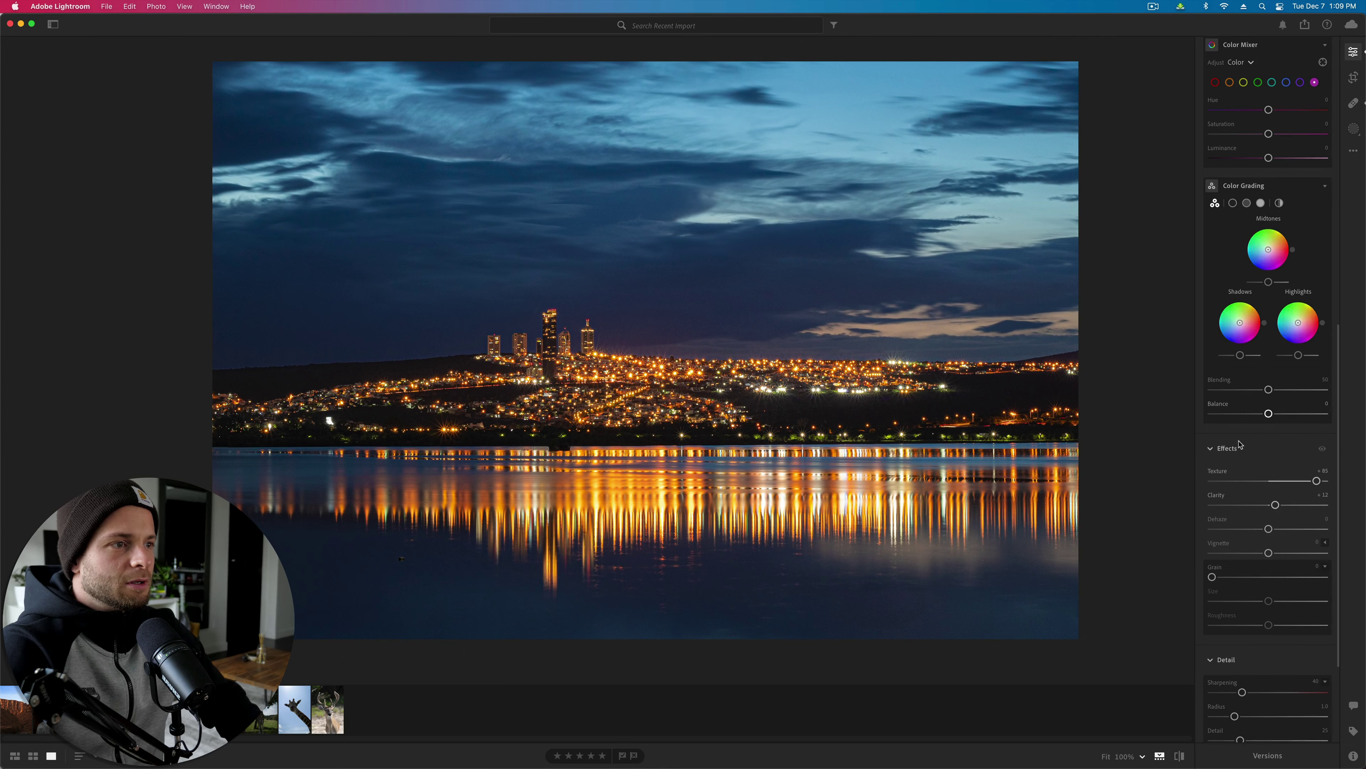
Step: Inspect the sky's grain up close and set Noise Reduction to 43 and Color Noise Reduction to 34
left_click(732, 322)
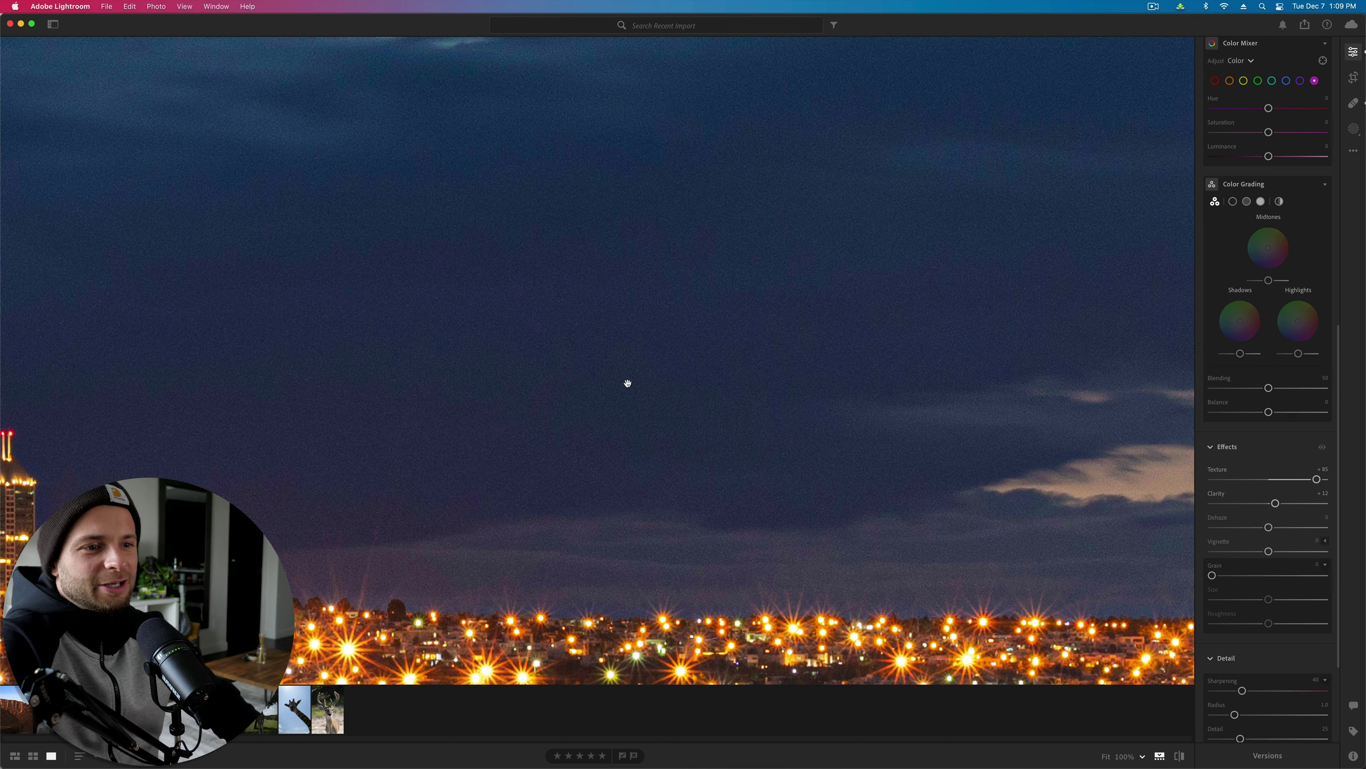
scroll(1265, 583, "down", 2)
scroll(1266, 583, "down", 5)
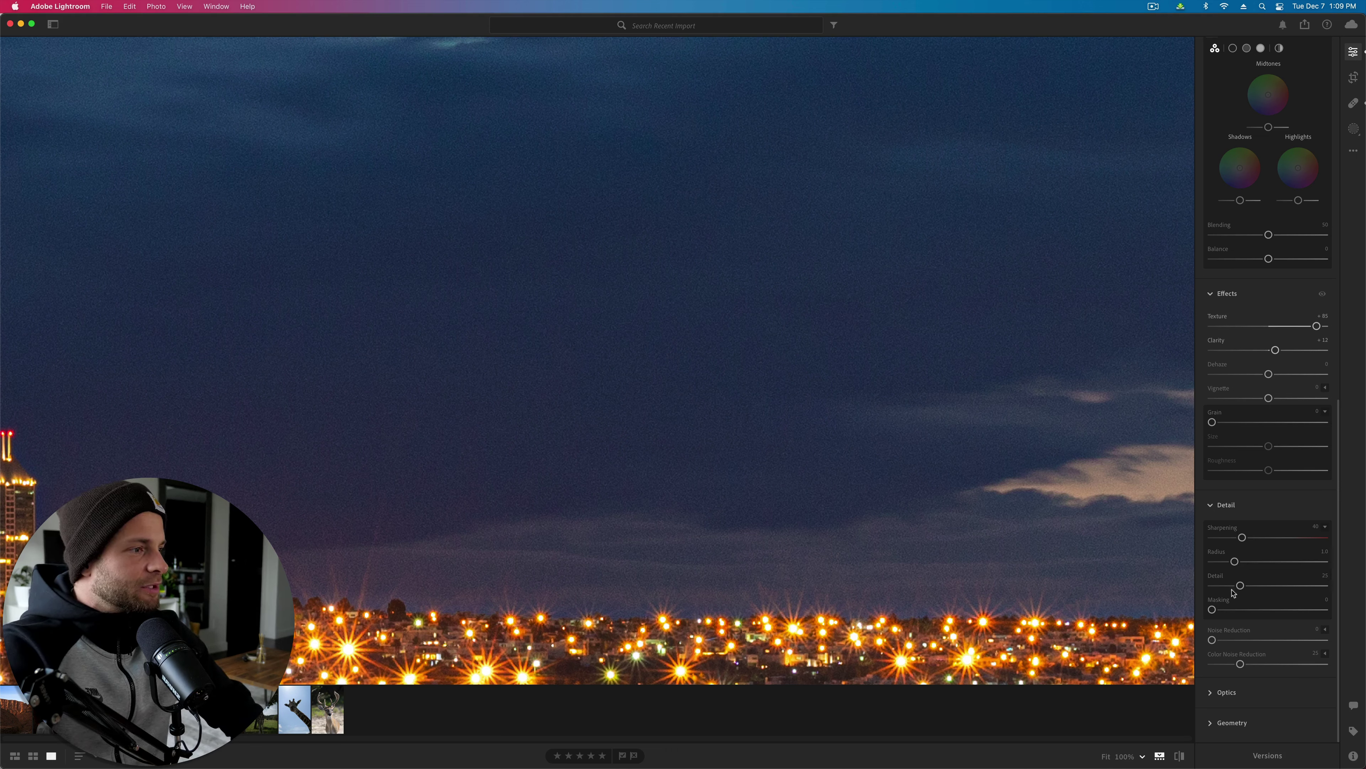
left_click_drag(1212, 639, 1264, 654)
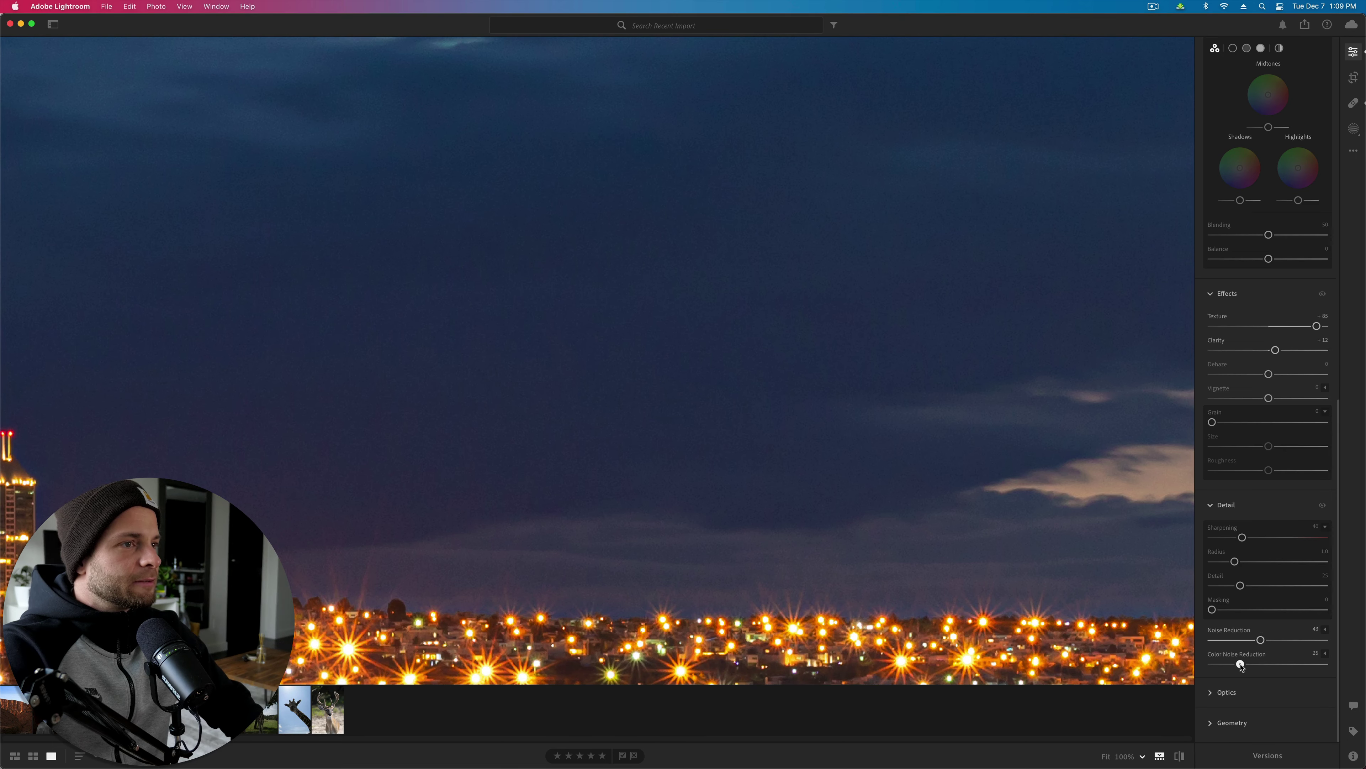
left_click_drag(1242, 665, 1252, 665)
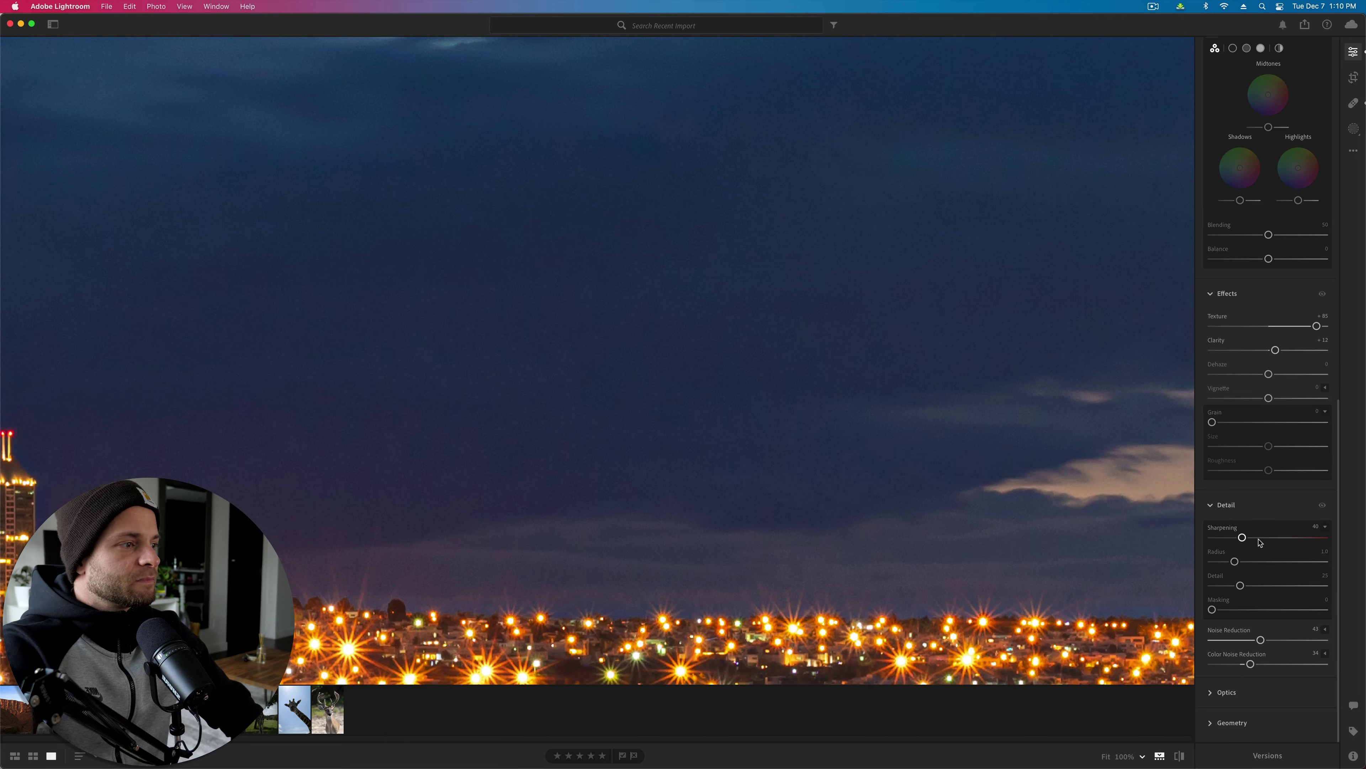
Step: Examine the skyline up close and sharpen it with Sharpening 81, Radius 1.5 and Masking 53, previewing the masked edges
left_click_drag(933, 534, 844, 530)
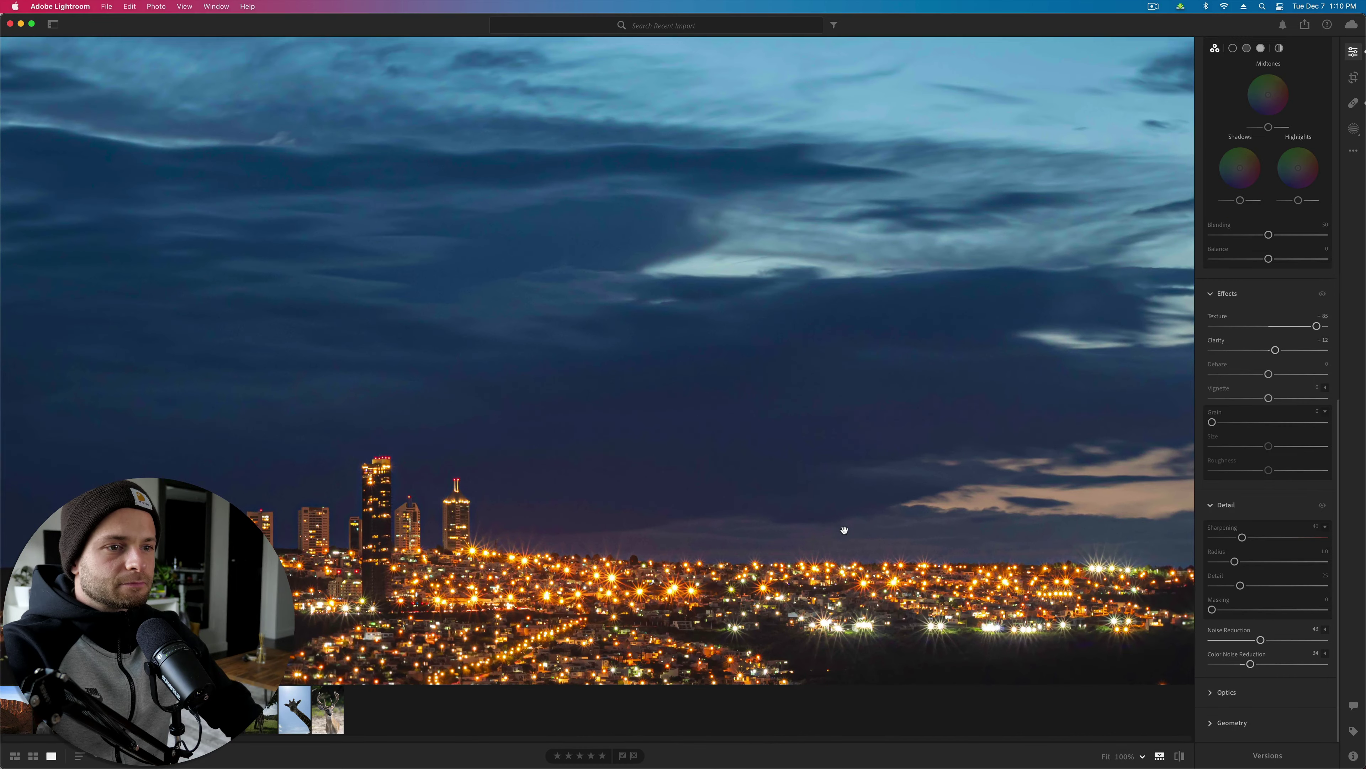
scroll(817, 449, "up", 5)
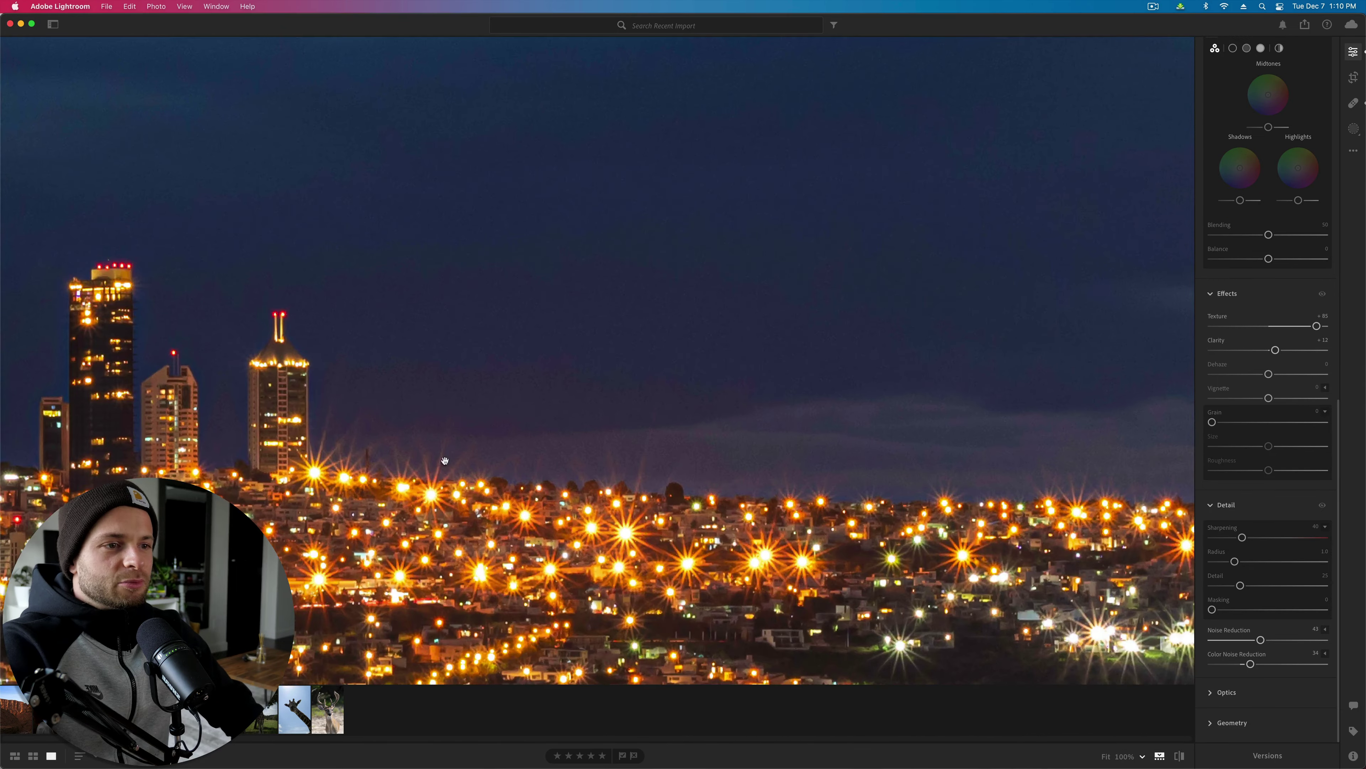
left_click_drag(444, 460, 712, 425)
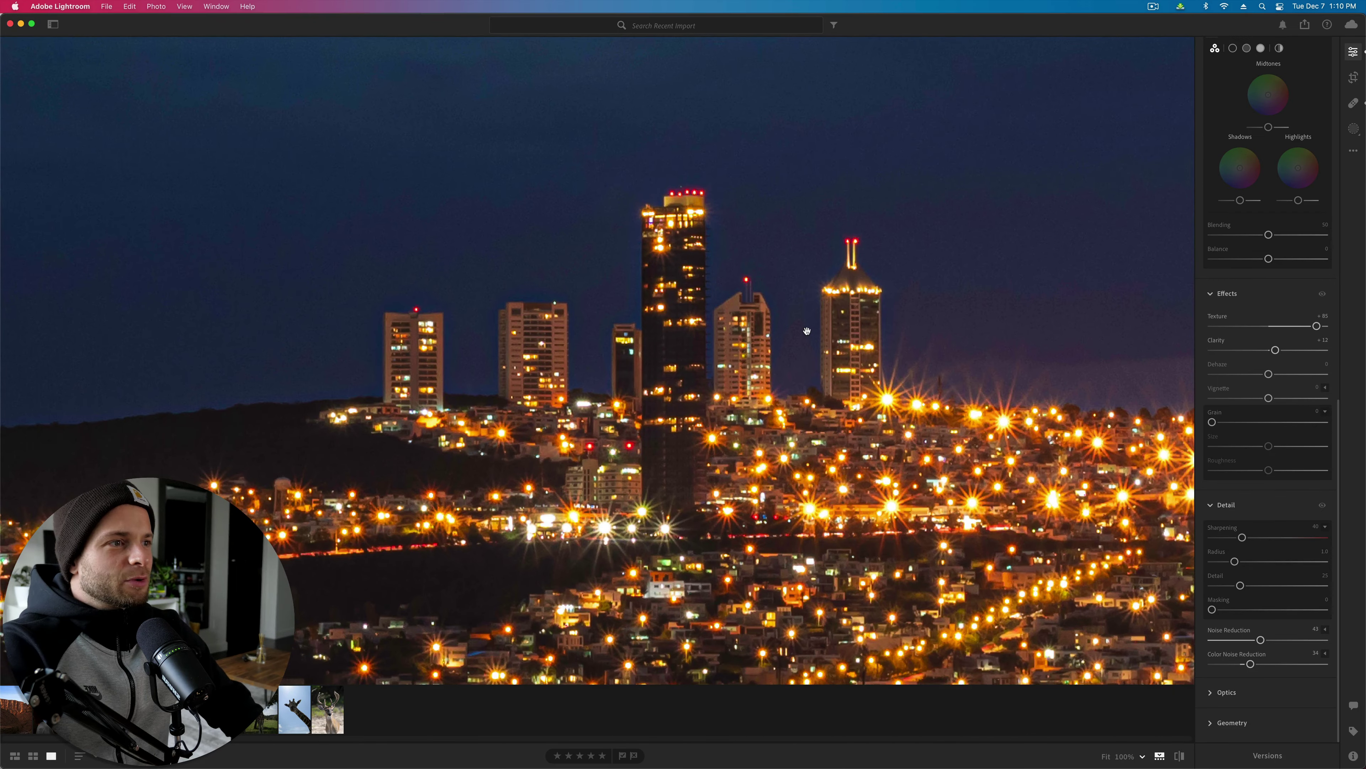
scroll(807, 330, "up", 2)
scroll(688, 270, "up", 4)
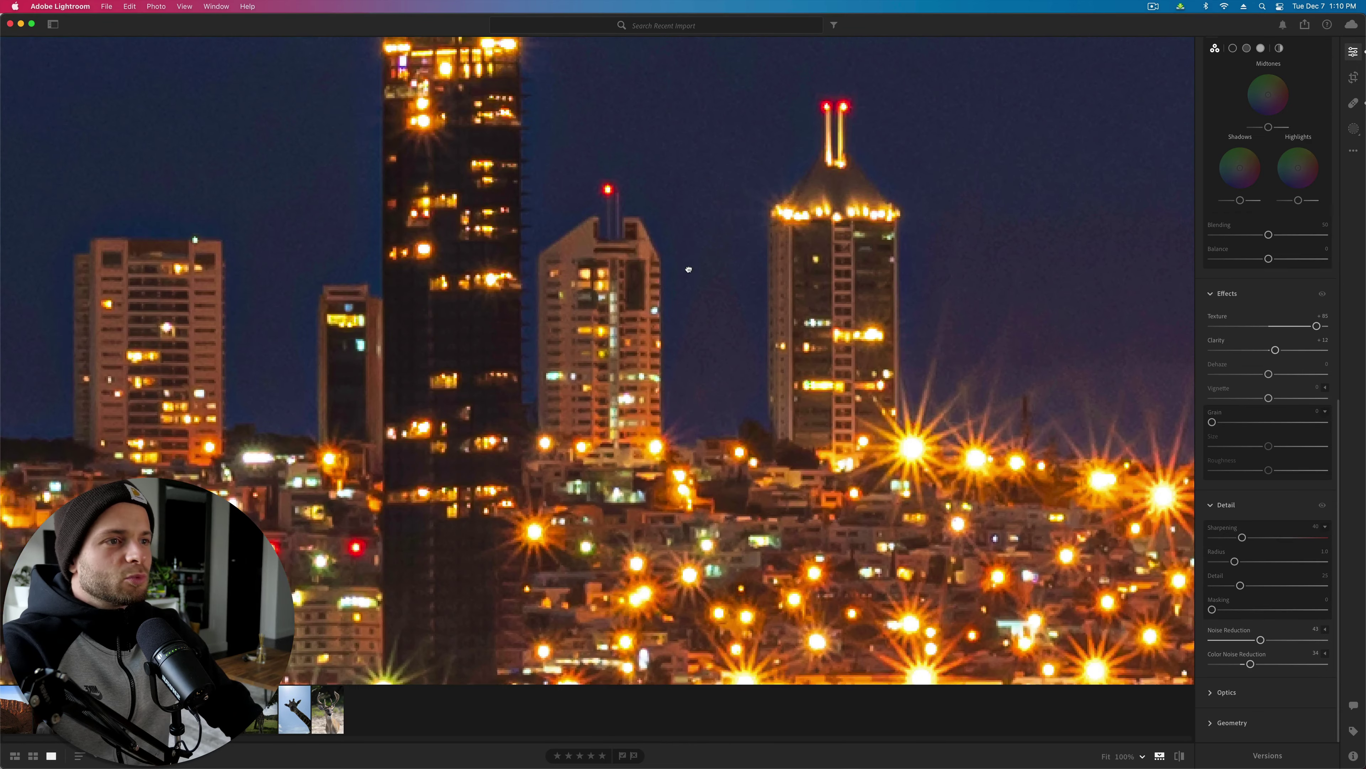
scroll(688, 269, "down", 3)
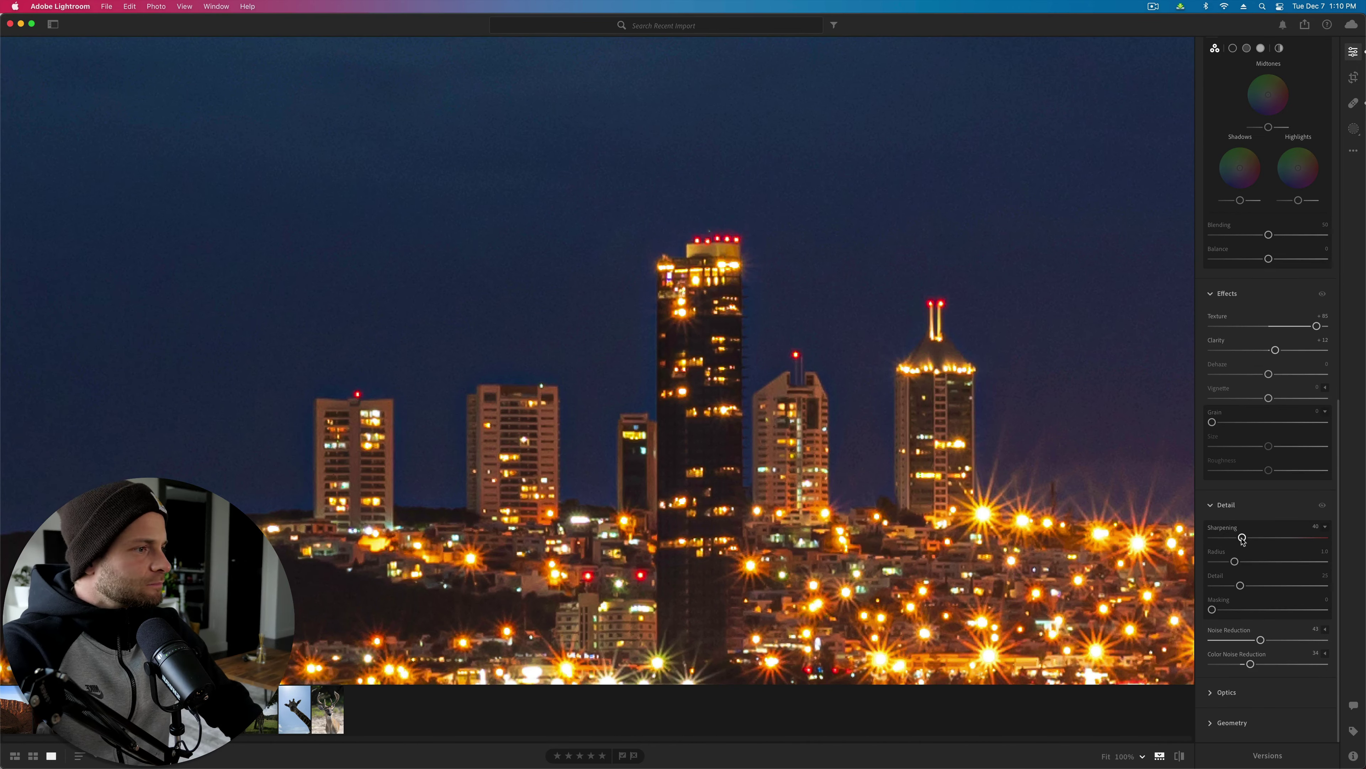
left_click_drag(1242, 539, 1258, 565, "alt")
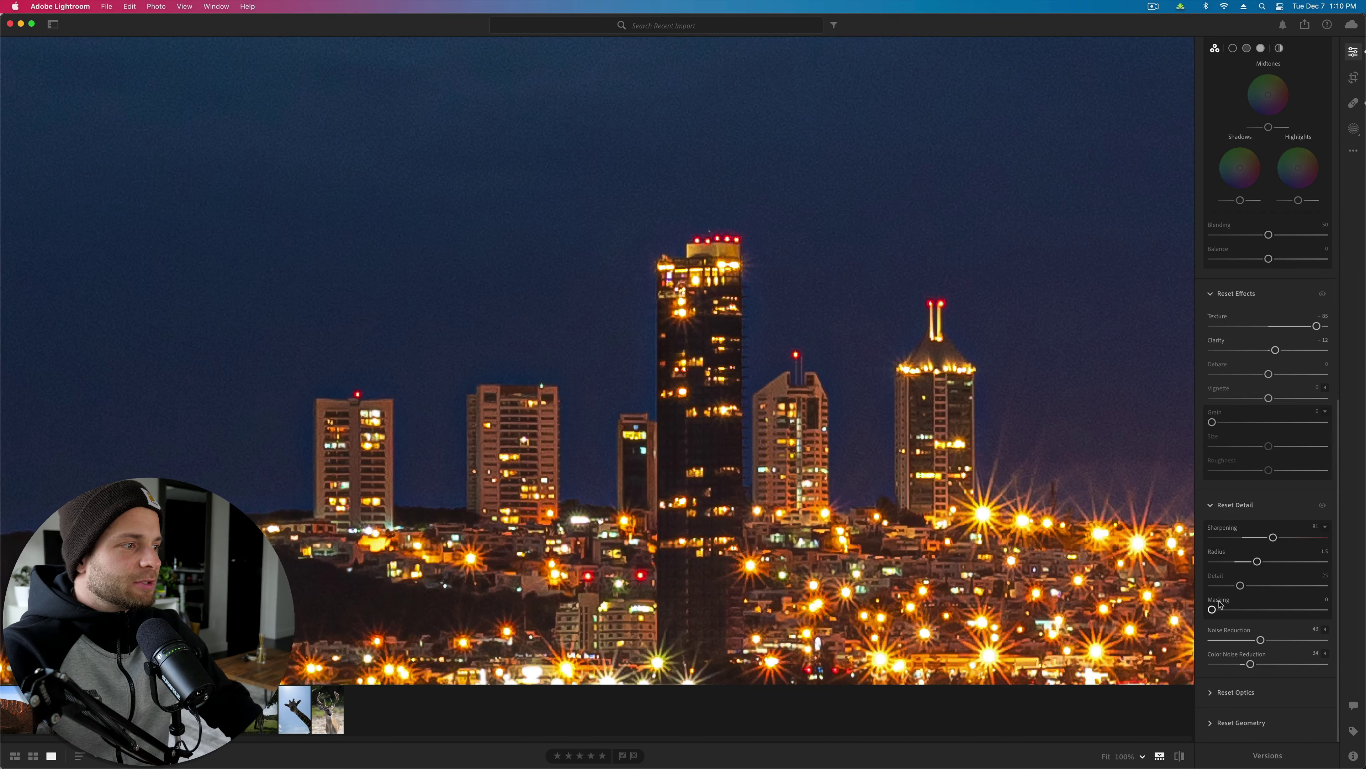
left_click_drag(1213, 610, 1273, 612, "alt")
Step: Lower the sharpening Masking to 39 and set Dehaze to +24 after checking the sky and city up close
scroll(564, 397, "up", 5)
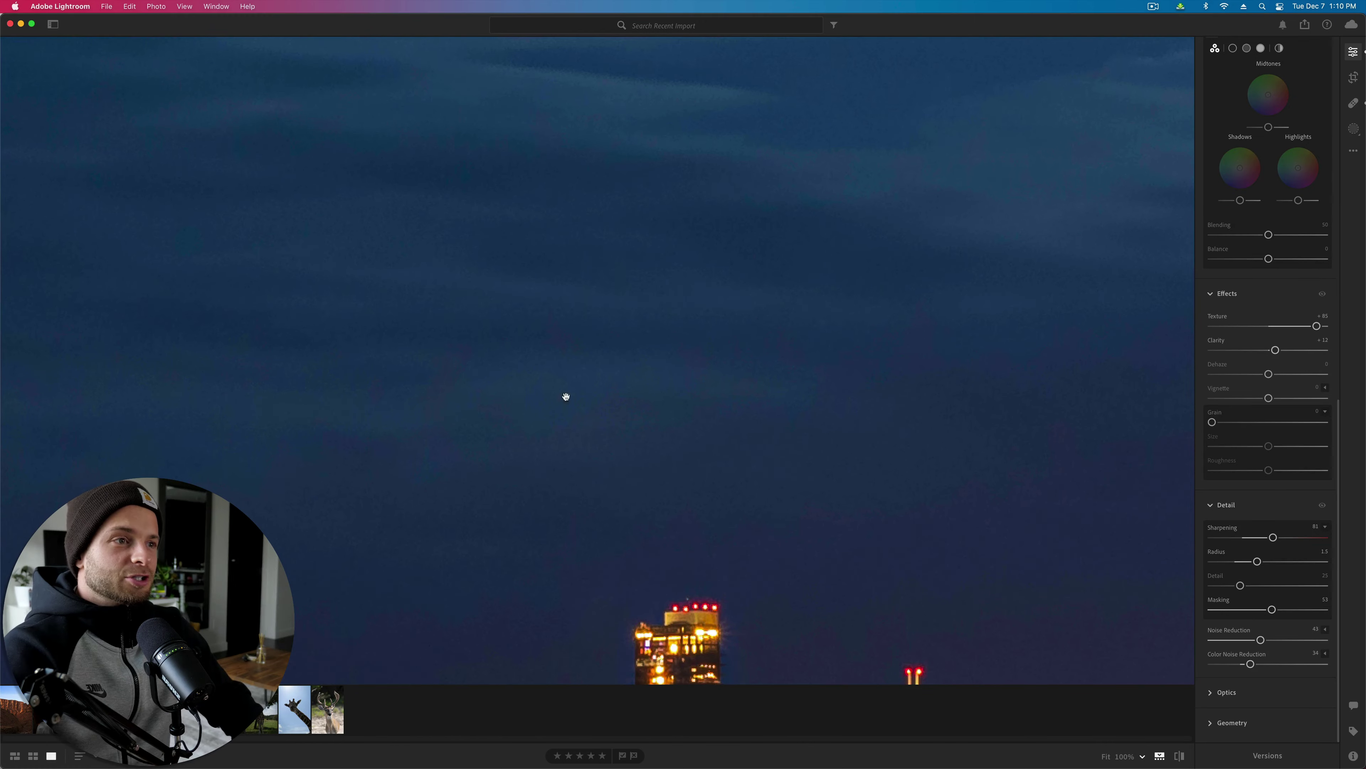
left_click(667, 373)
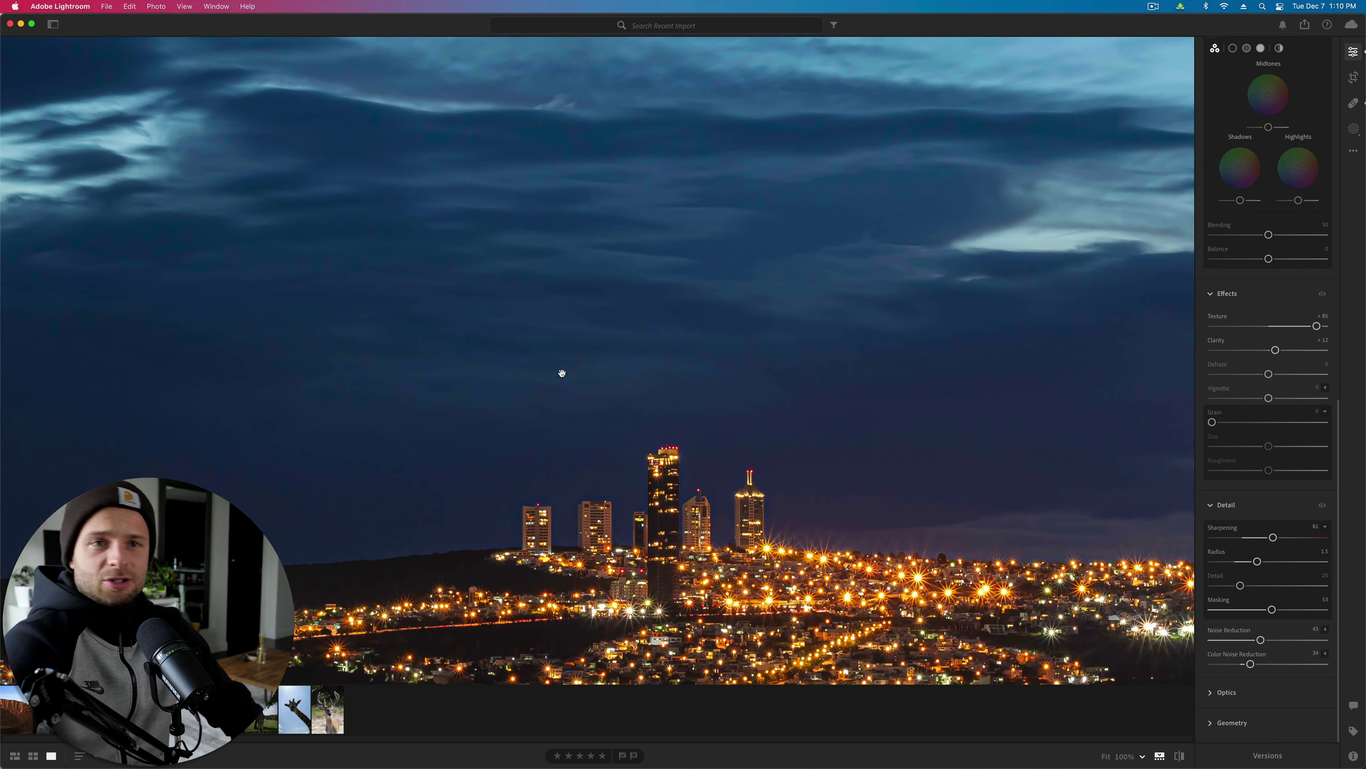
scroll(562, 373, "down", 5)
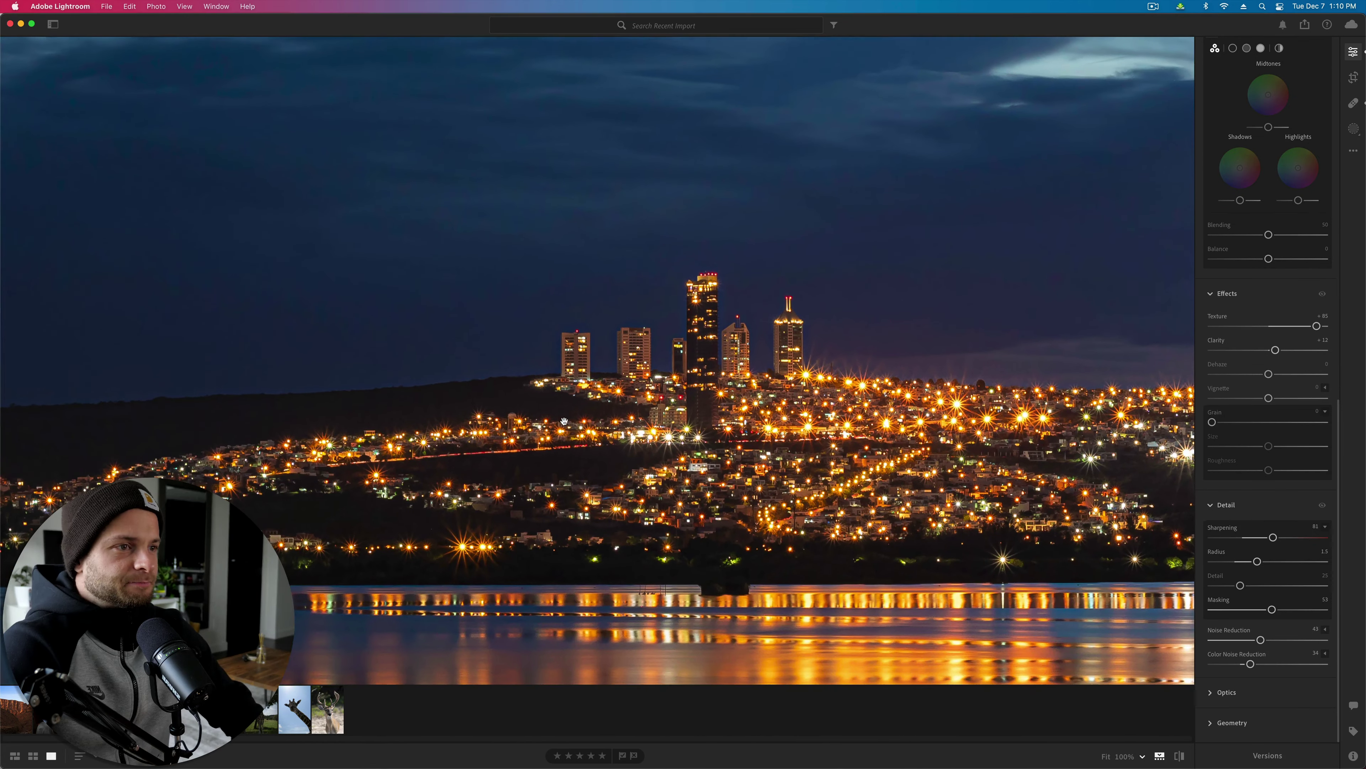
left_click_drag(1272, 609, 1256, 609)
scroll(1269, 484, "up", 1)
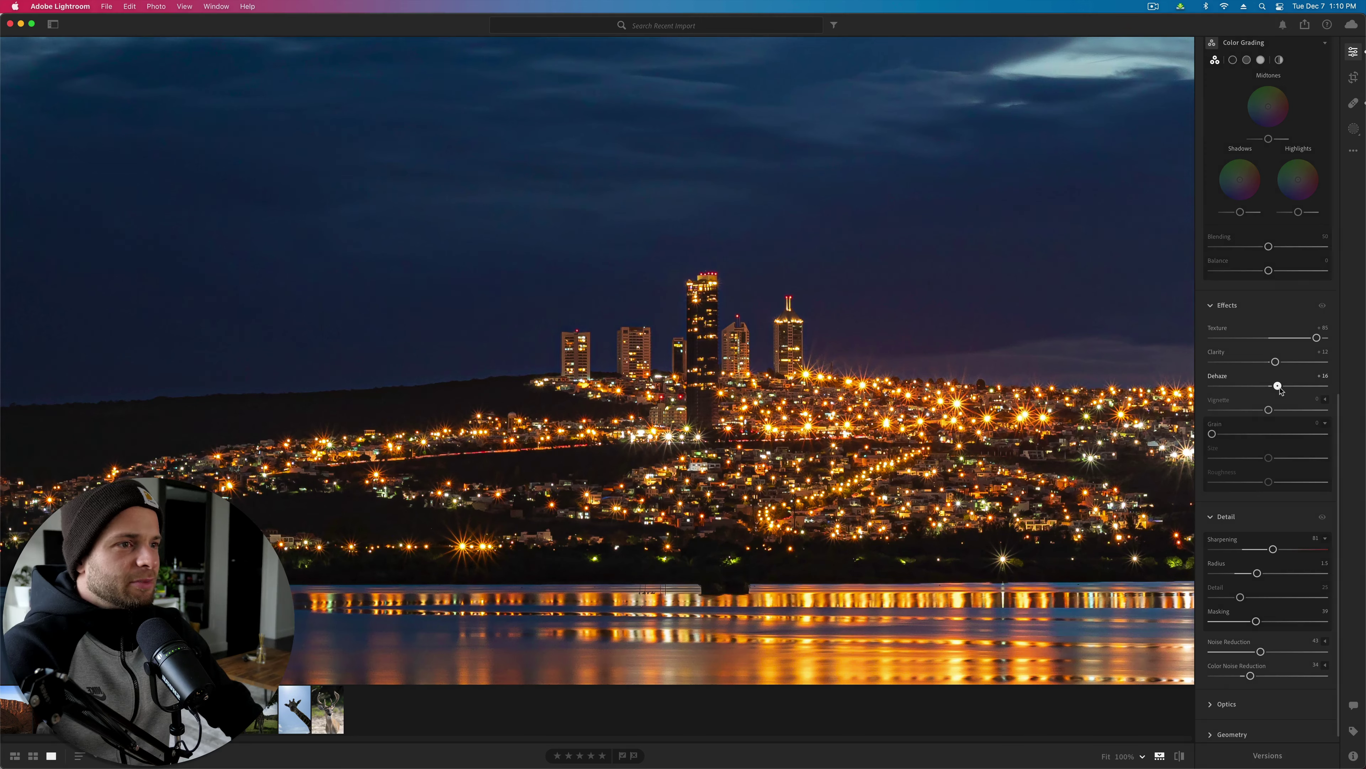
left_click_drag(1268, 385, 1282, 385)
left_click(705, 437)
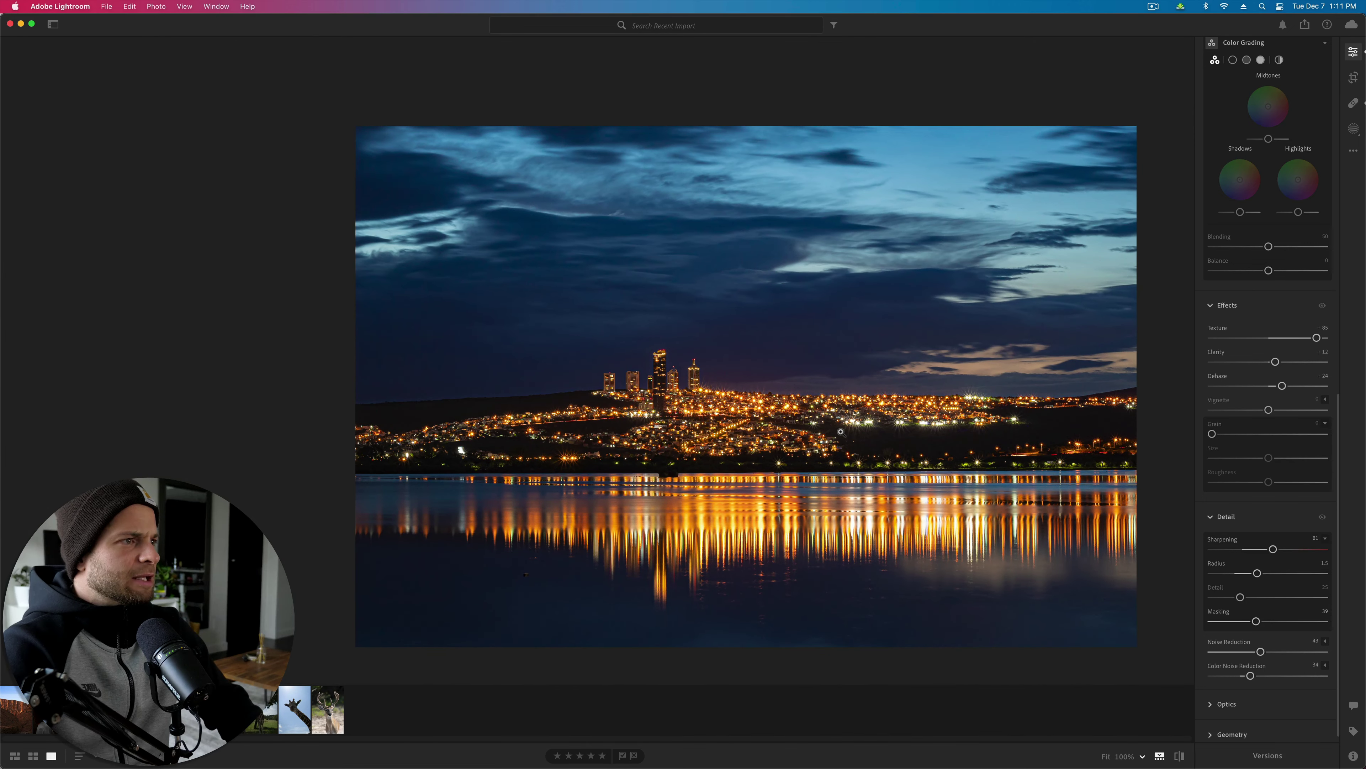
left_click(1354, 129)
left_click(1114, 63)
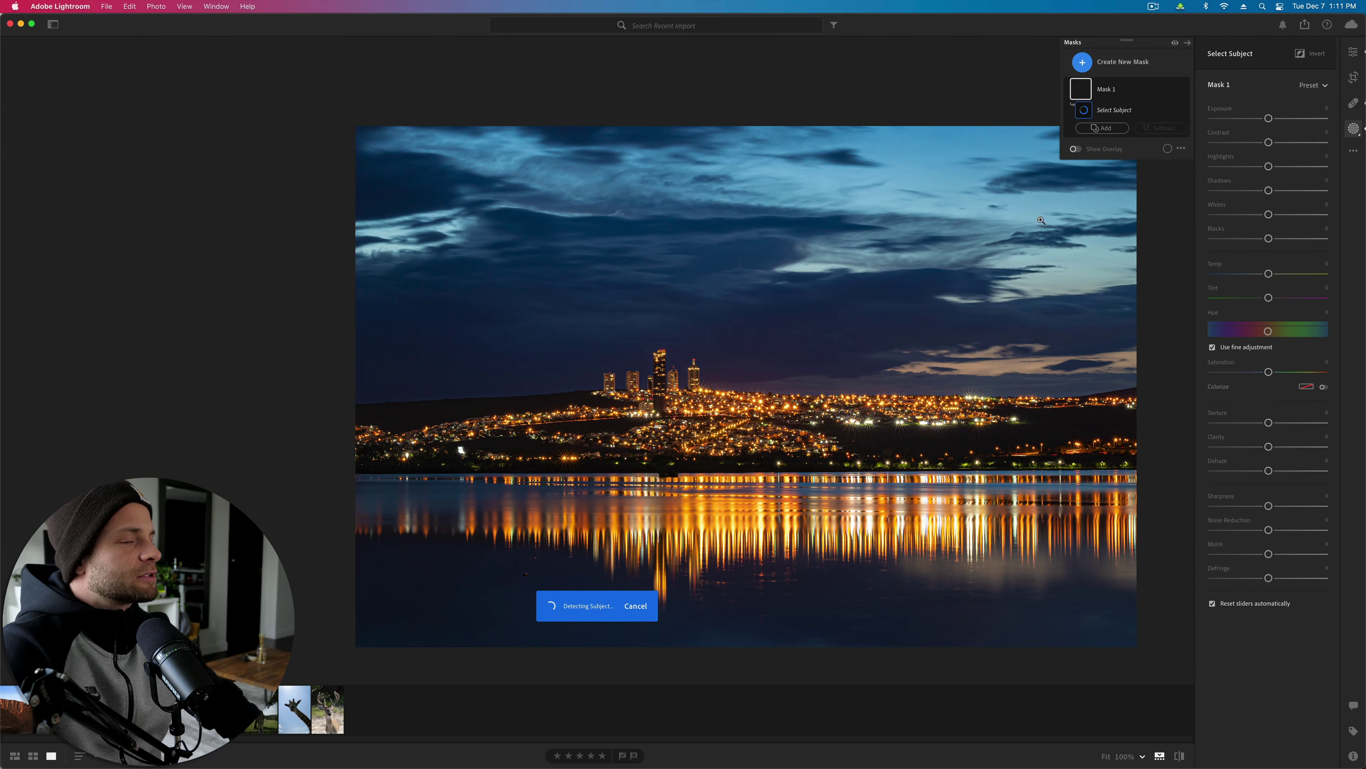
left_click(1355, 130)
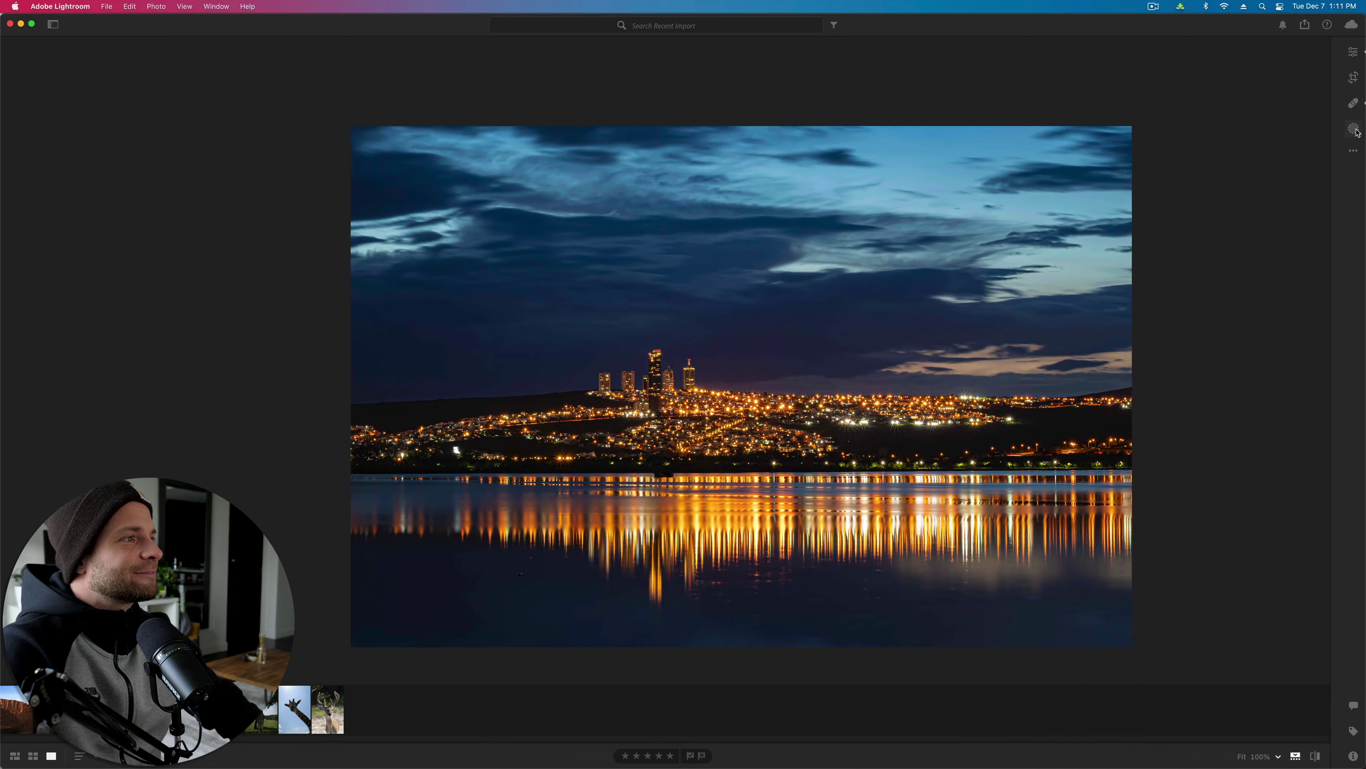
Step: Create a Select Sky mask and shift the sky's colour with Temp -10 and Tint +52
left_click(1356, 131)
left_click(1247, 93)
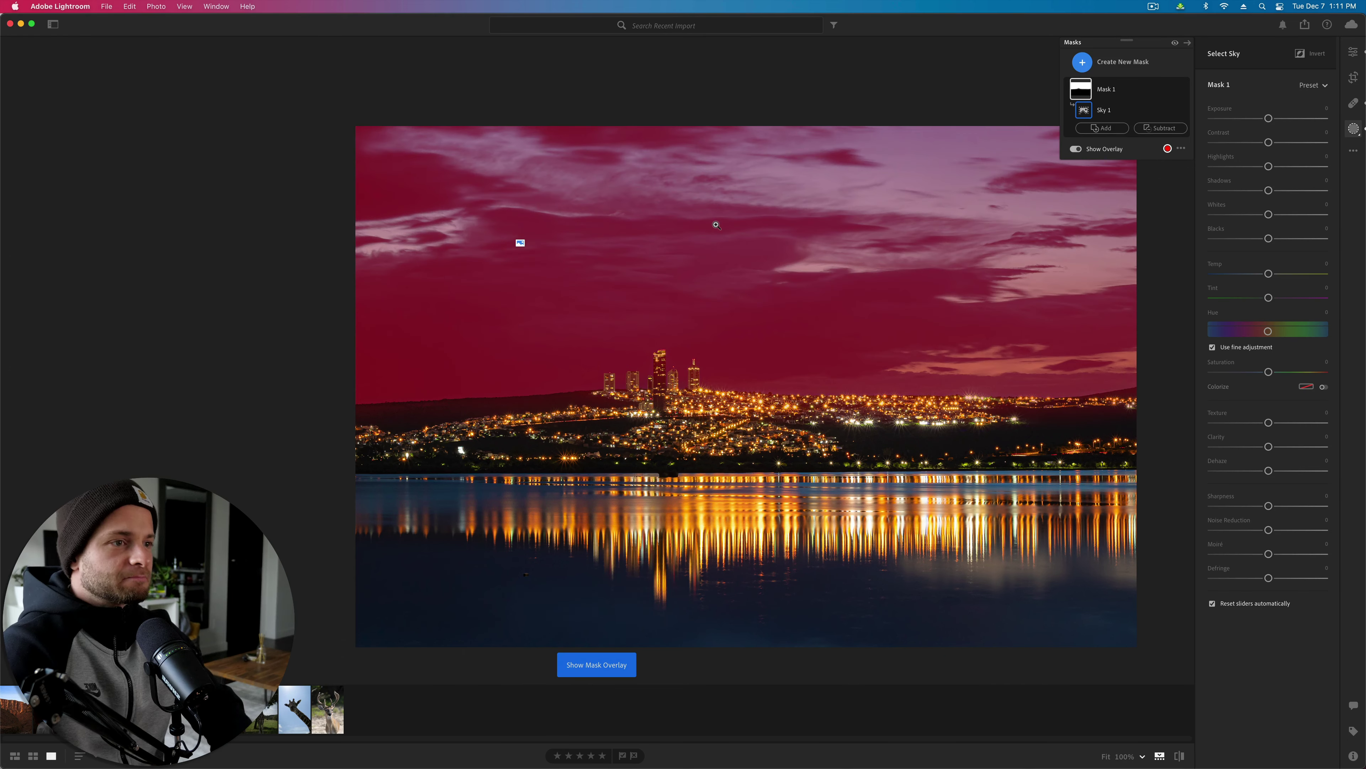
mouse_move(1268, 298)
left_mouse_down()
mouse_move(1286, 298)
mouse_move(1260, 275)
mouse_move(1314, 275)
mouse_move(1240, 275)
mouse_move(1263, 276)
left_mouse_up()
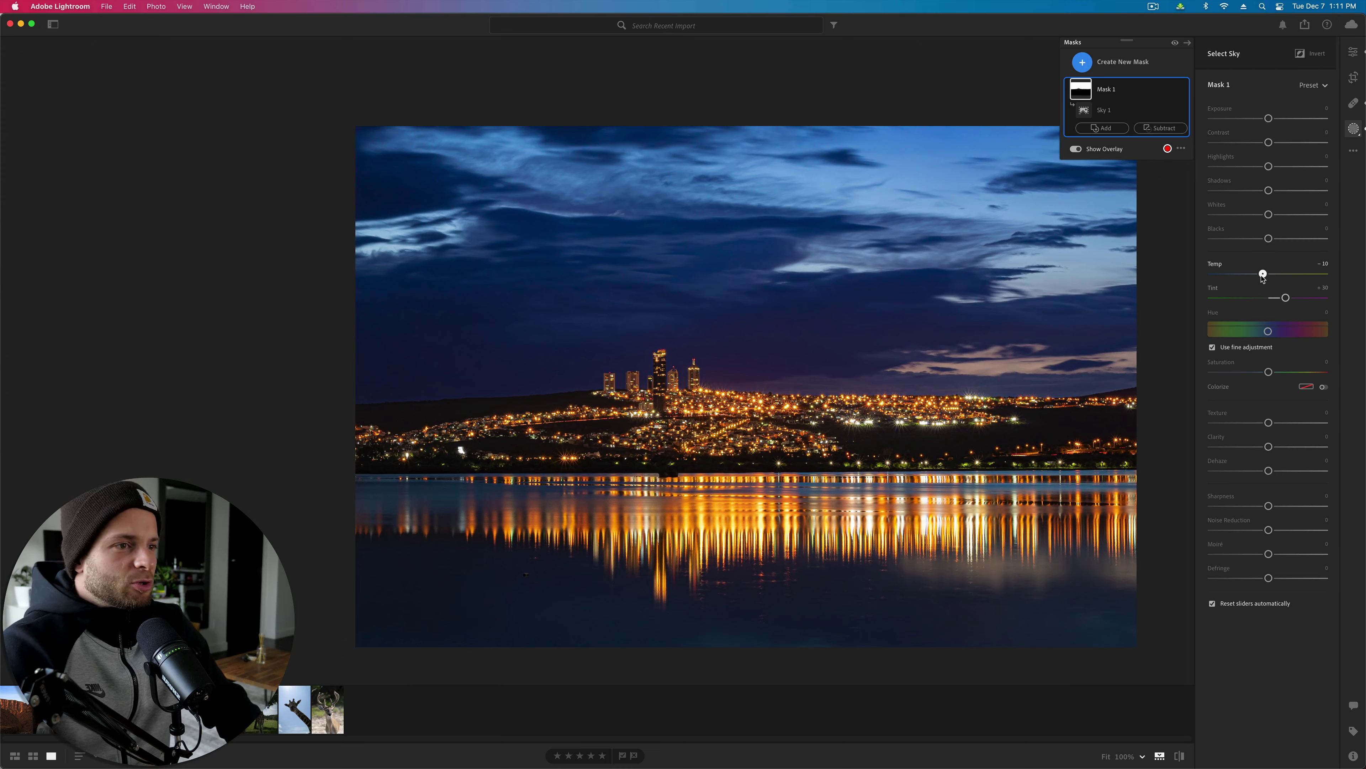
left_click_drag(1285, 297, 1299, 298)
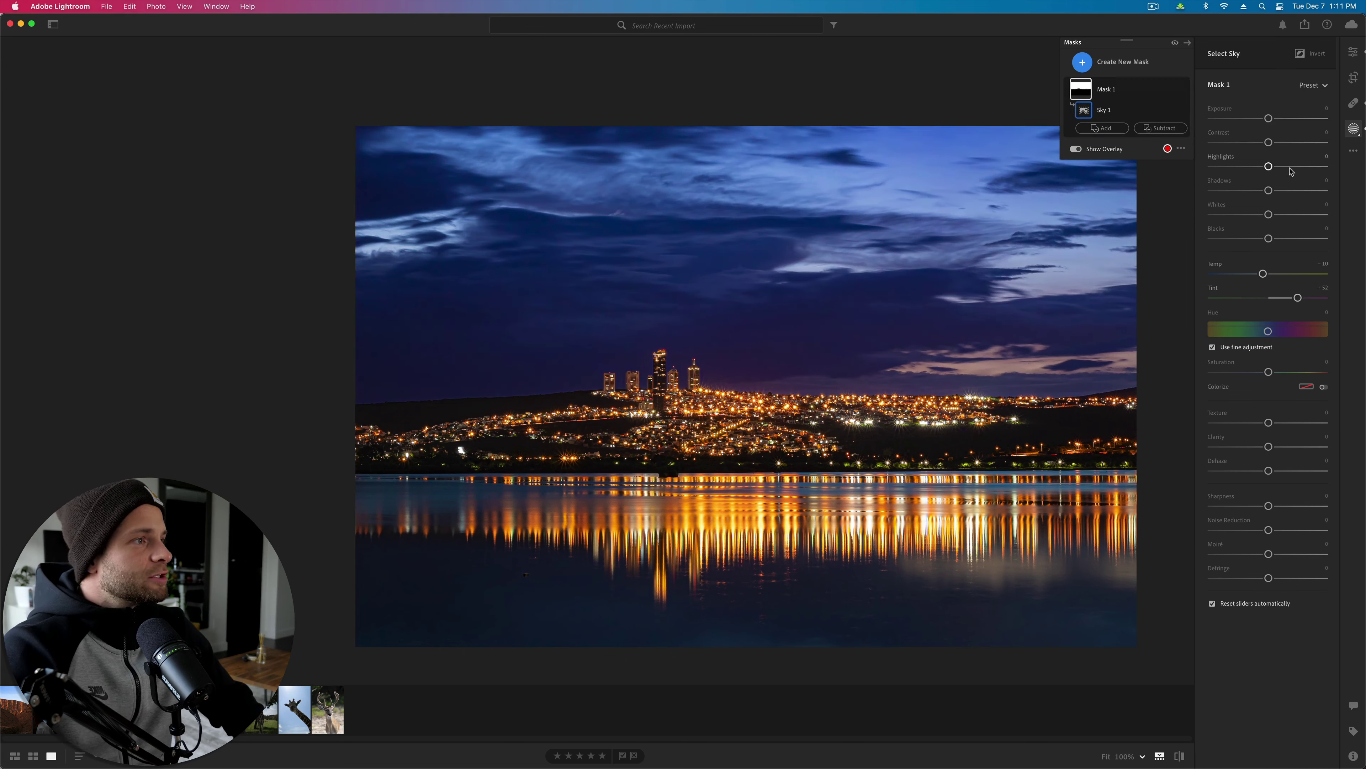
Step: Set the sky mask's Highlights to +100, Whites +44, Shadows -39 and Texture +25, and compare with the original
left_click_drag(1290, 171, 1328, 176)
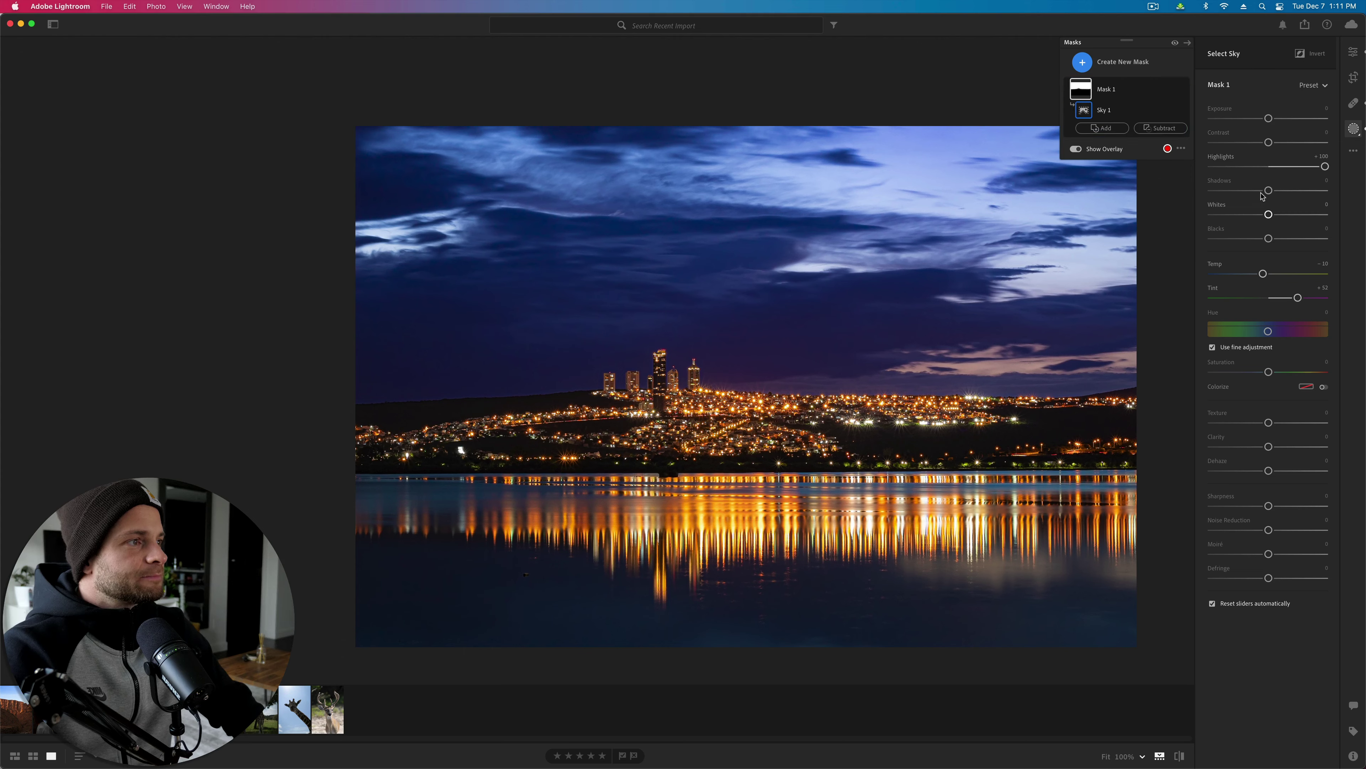
left_click_drag(1287, 217, 1246, 191)
left_click(1283, 423)
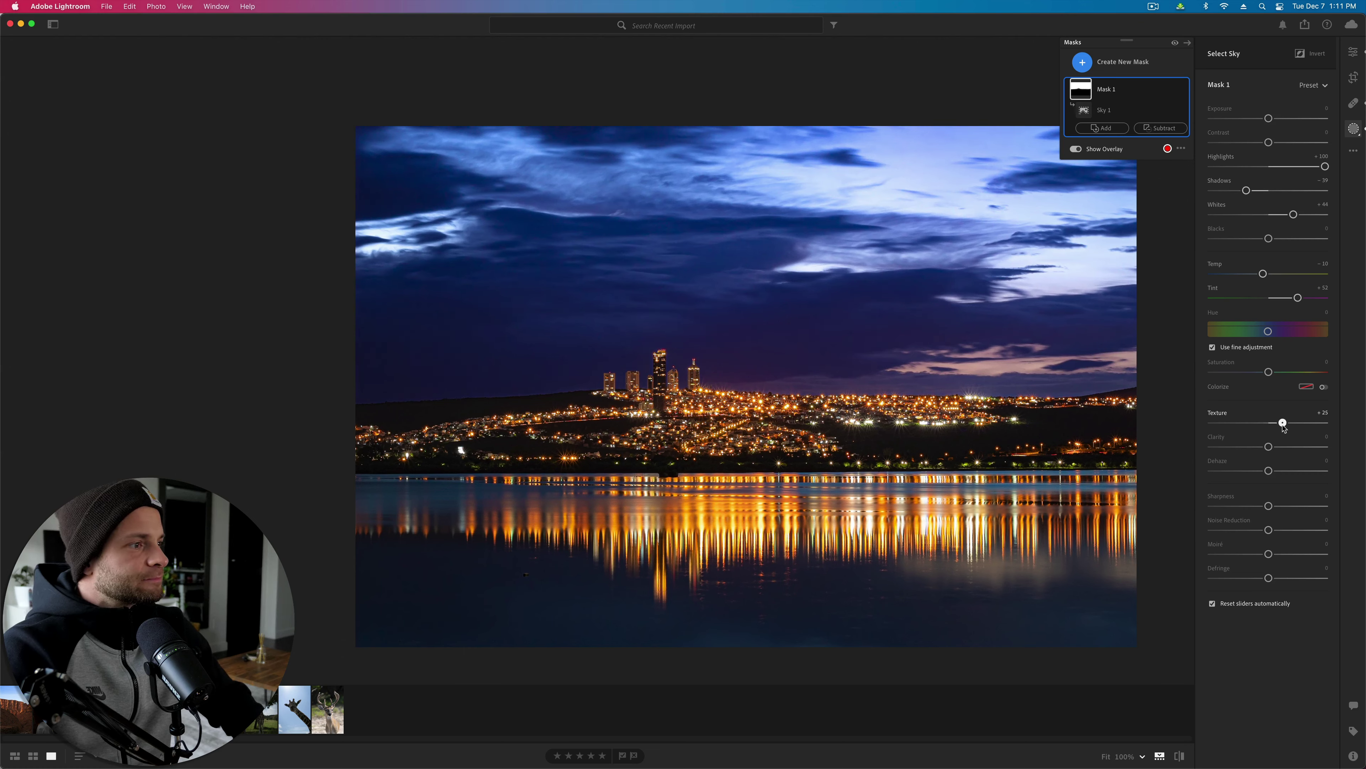
key("backslash")
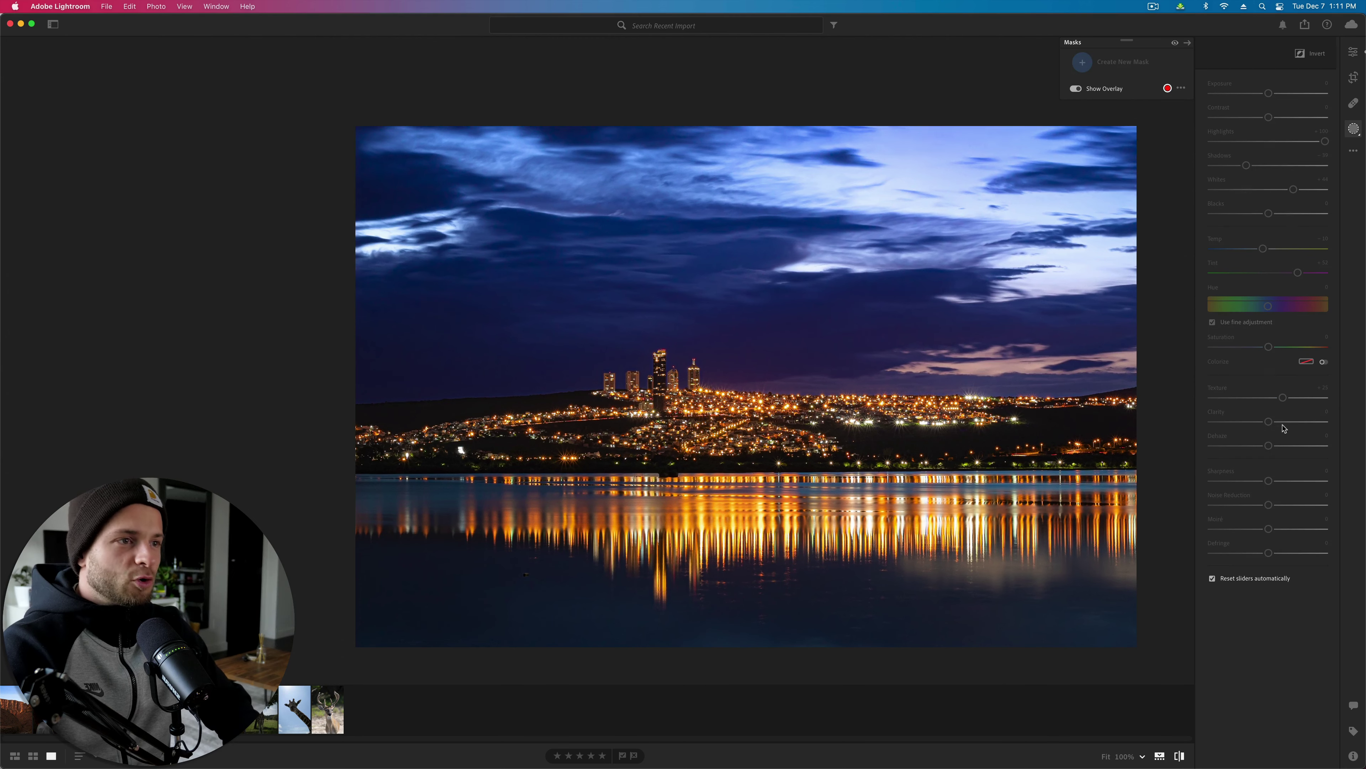
key("backslash")
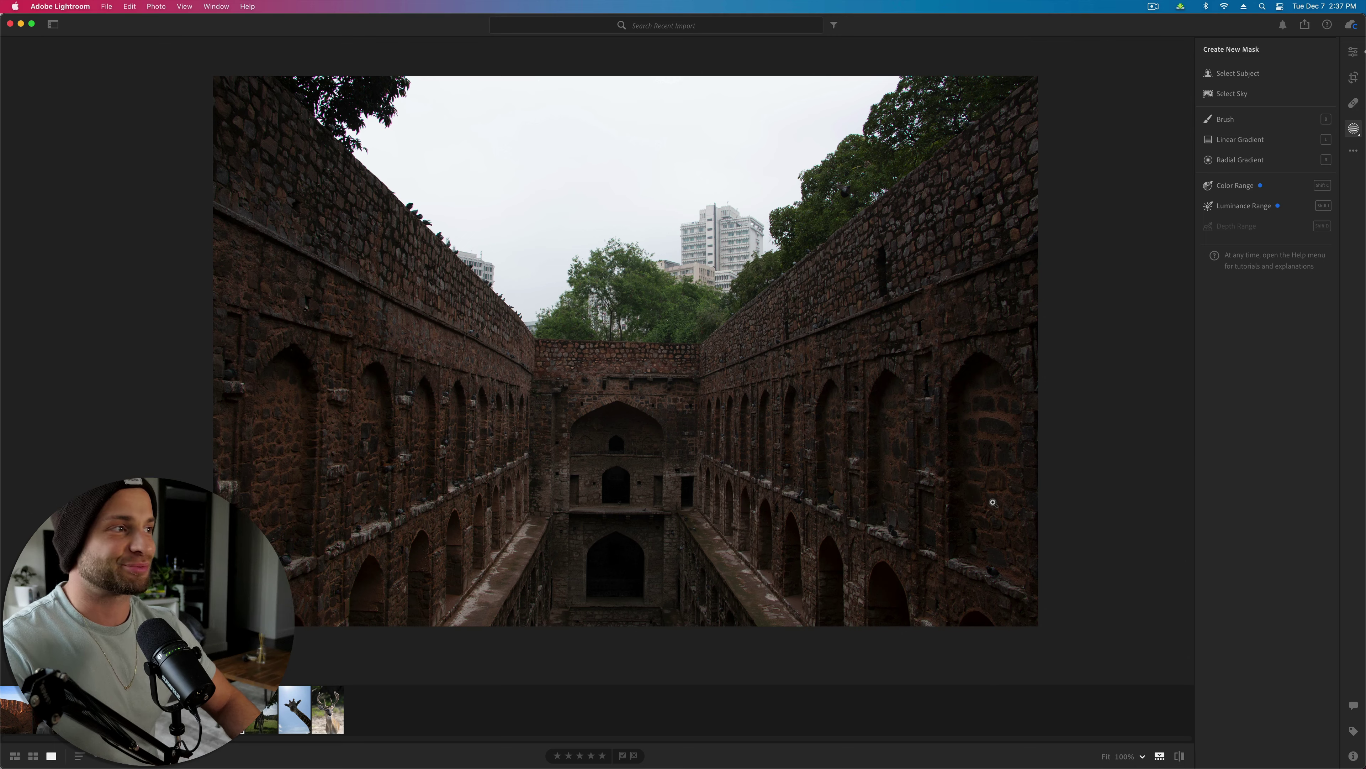
Step: Straighten the stone stepwell photo with a slight rotation in the Crop tool and return to the edit settings
left_click(1354, 77)
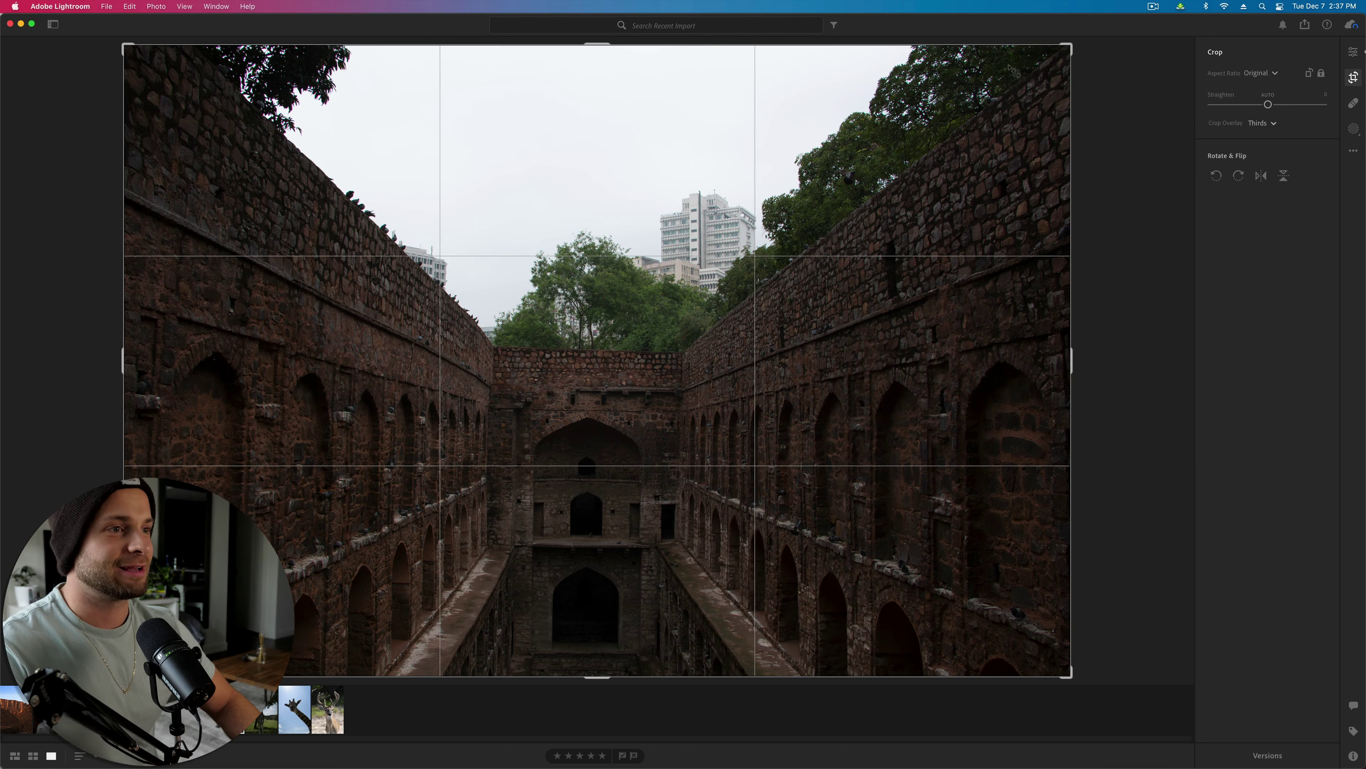
left_click_drag(1119, 92, 1135, 135)
key("e")
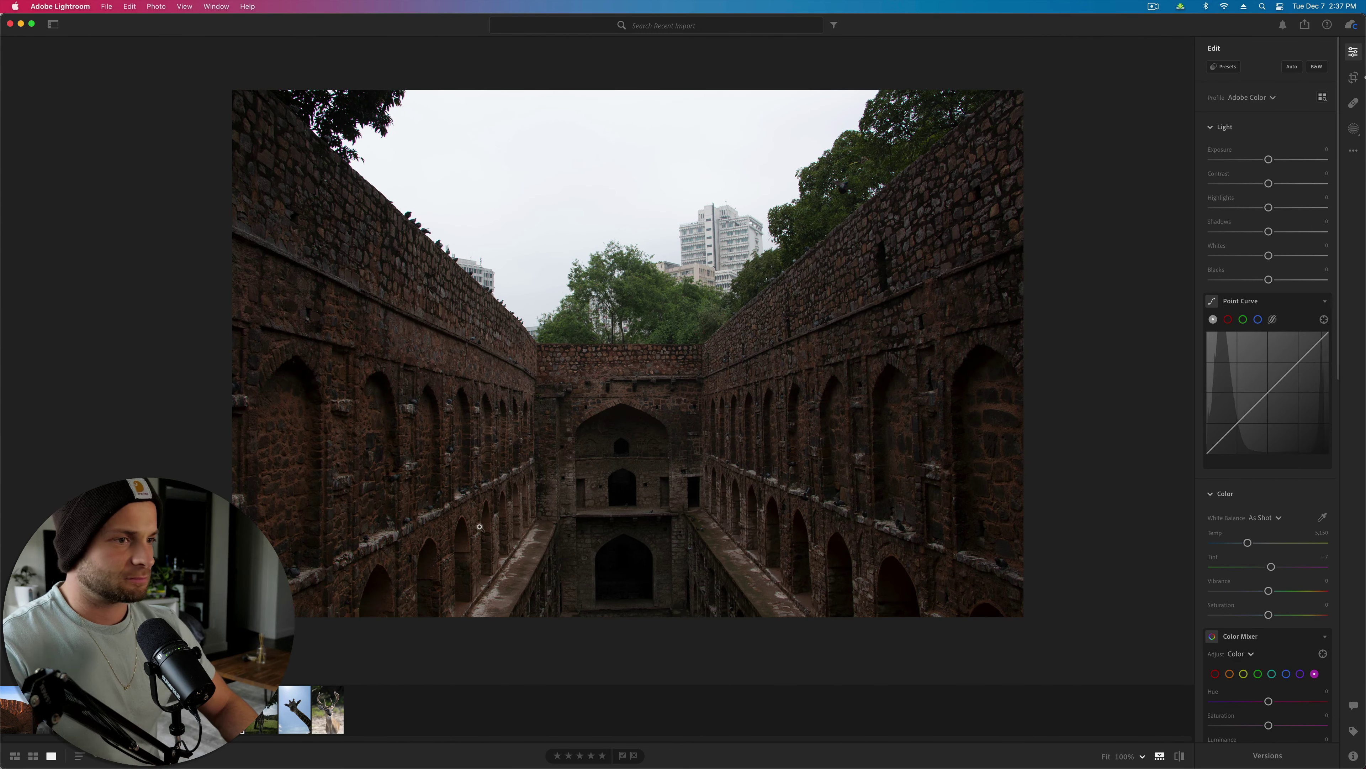
Step: Enable lens corrections for the photo and set the Upright geometry correction to Guided
scroll(1264, 485, "down", 10)
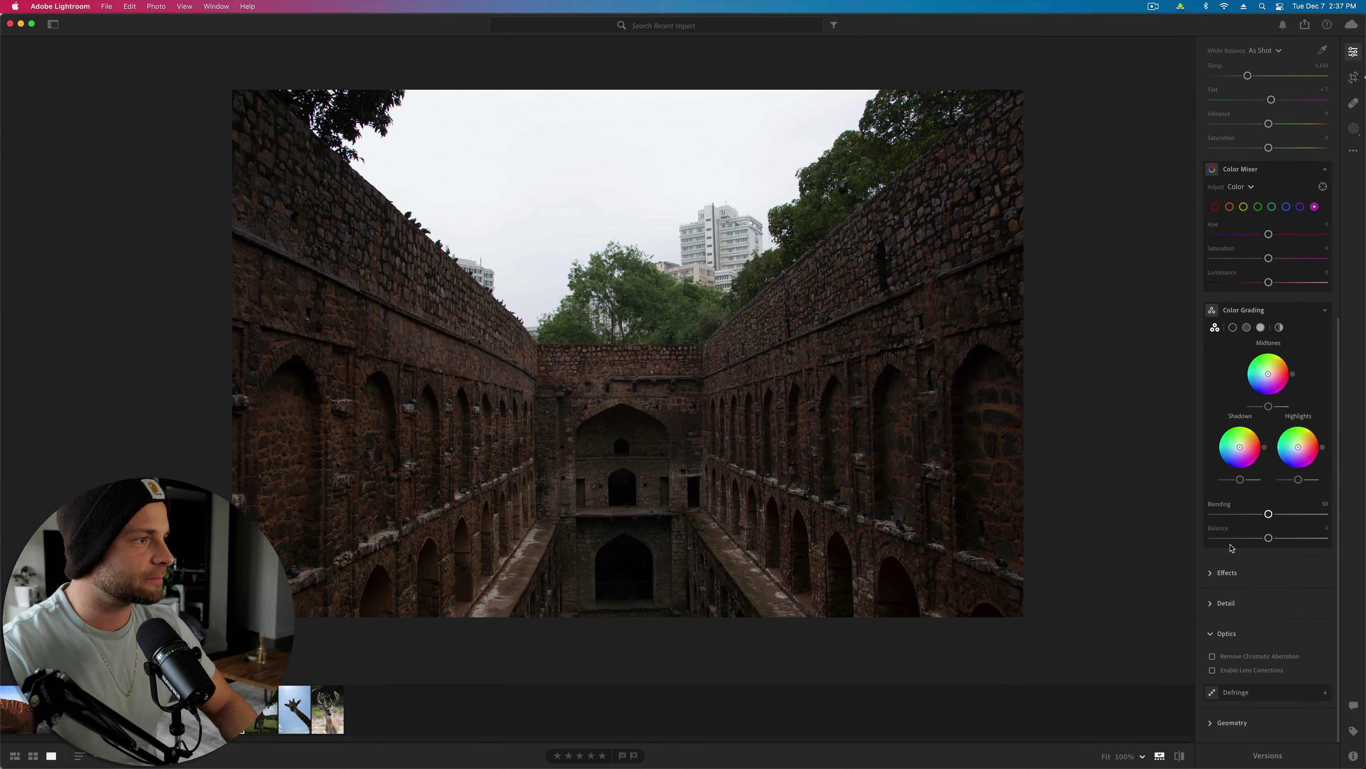
left_click(1213, 670)
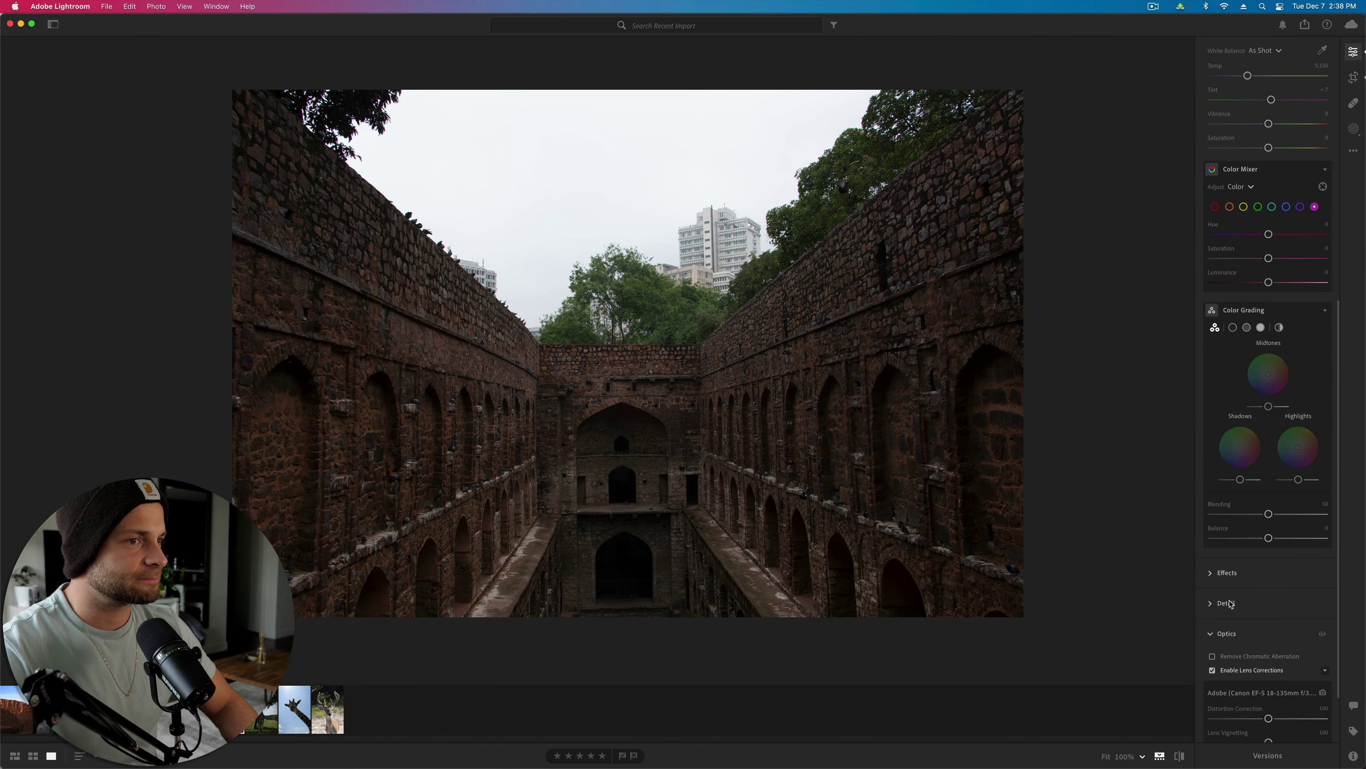
scroll(1280, 619, "down", 3)
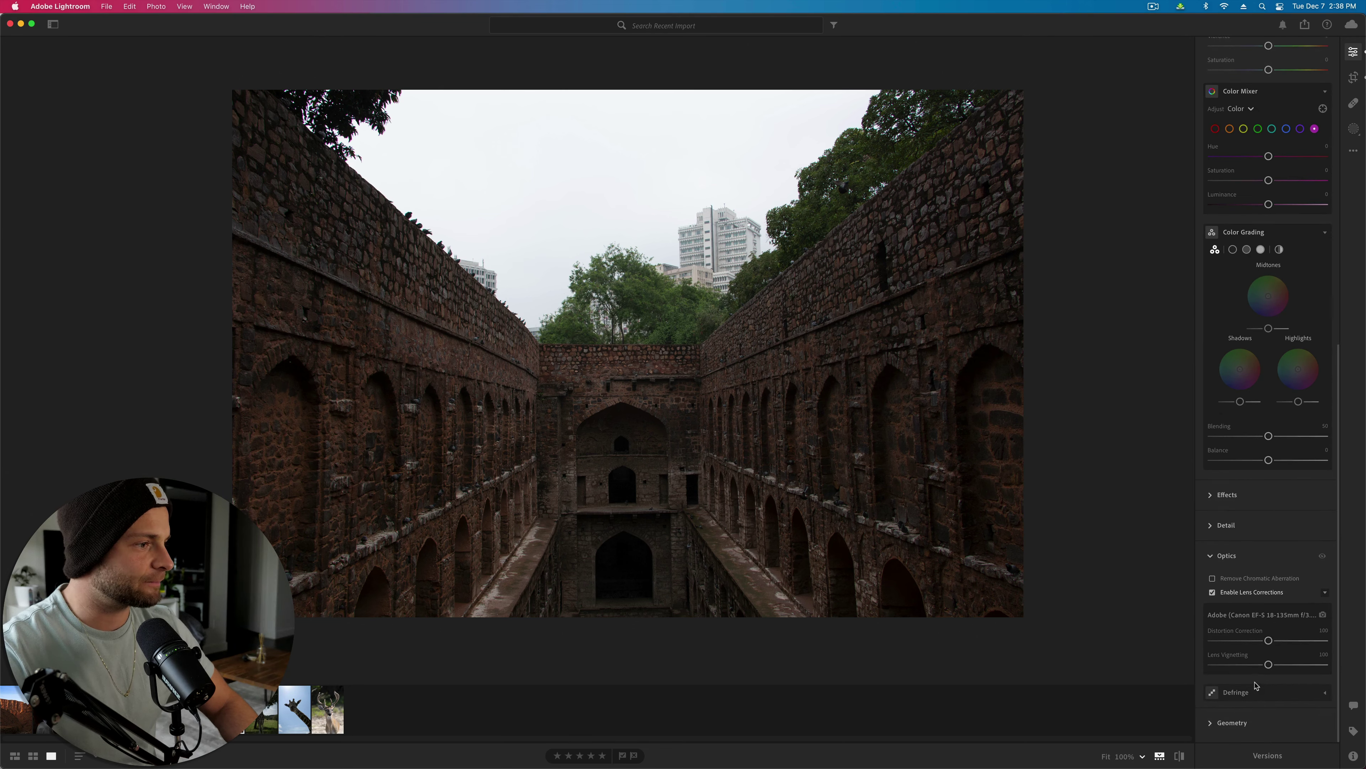
left_click(1287, 723)
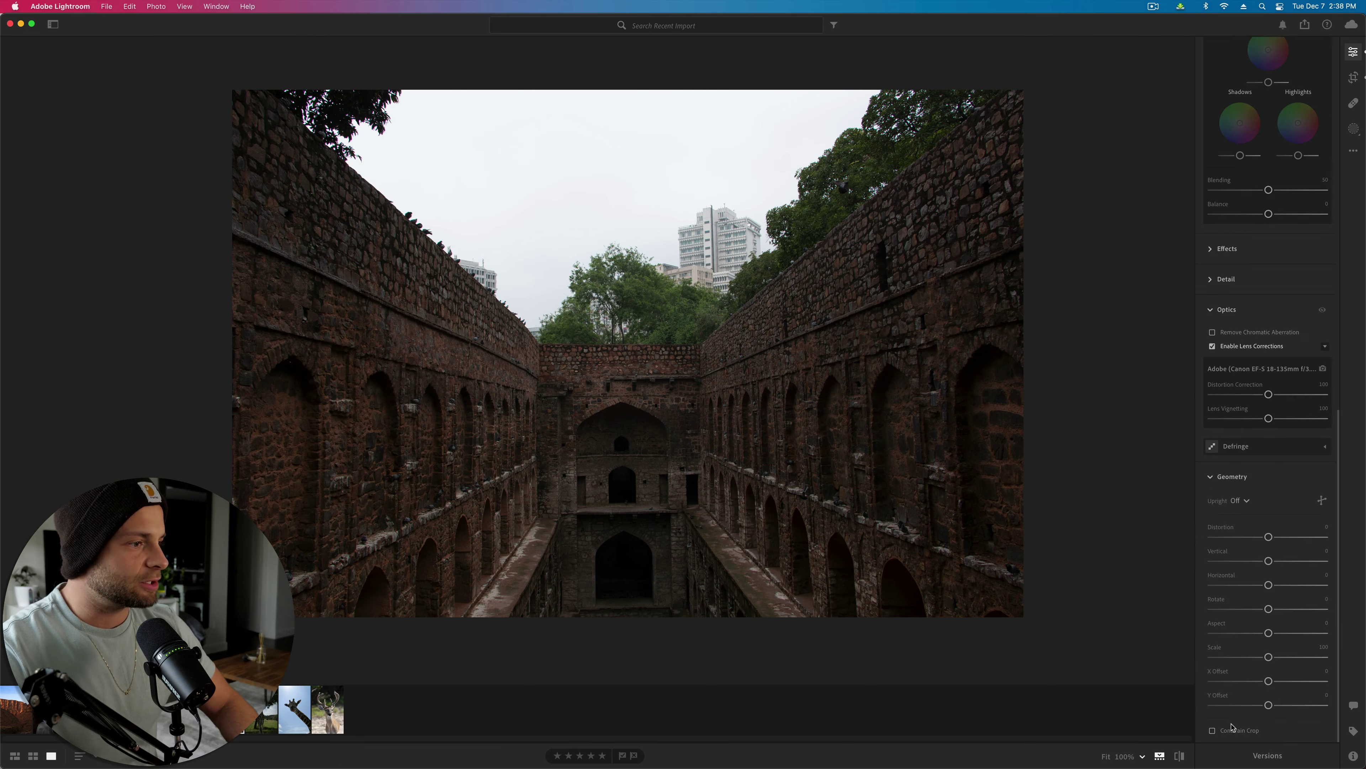
left_click(1240, 501)
left_click(1243, 530)
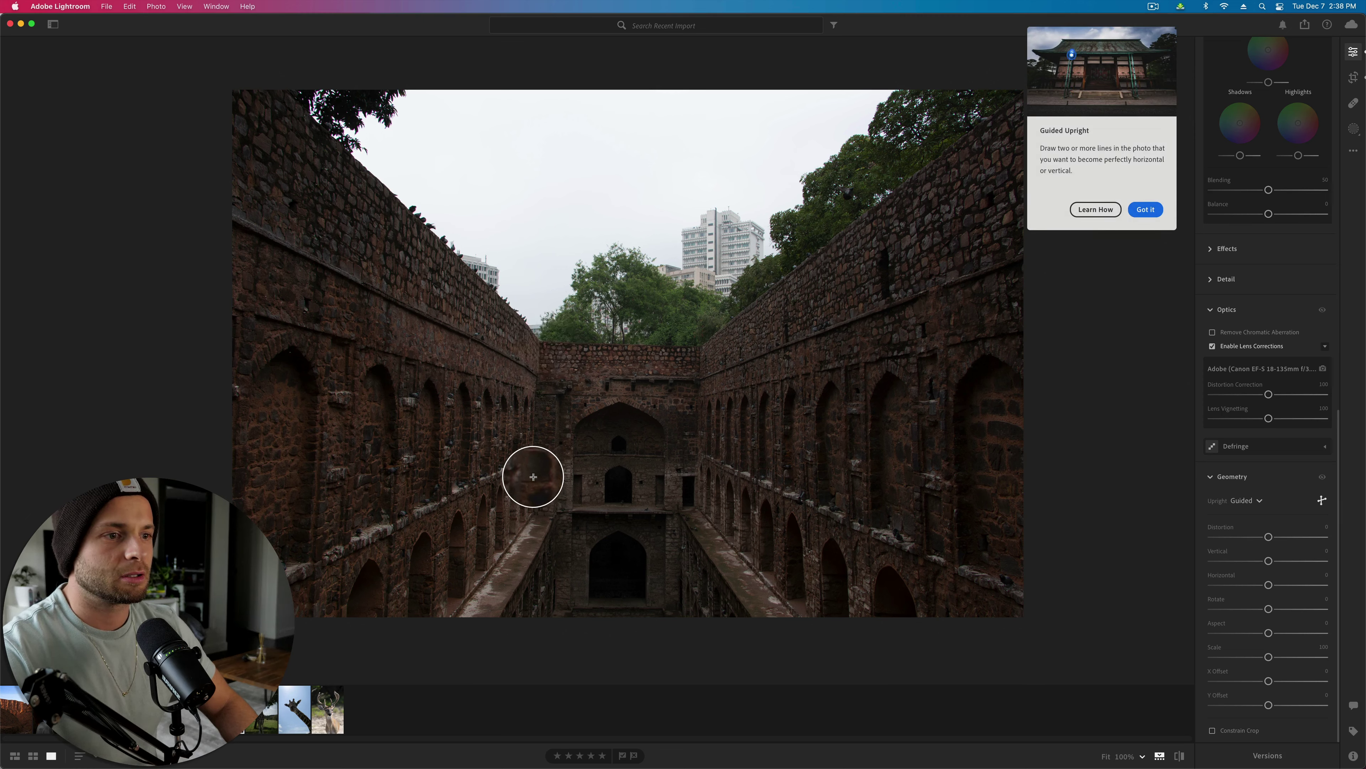
Step: Draw a vertical Guided Upright line on the left wall and a horizontal one across the back wall, fine-tuning their endpoints
mouse_move(499, 443)
left_mouse_down()
mouse_move(503, 396)
mouse_move(535, 420)
mouse_move(535, 408)
left_mouse_up()
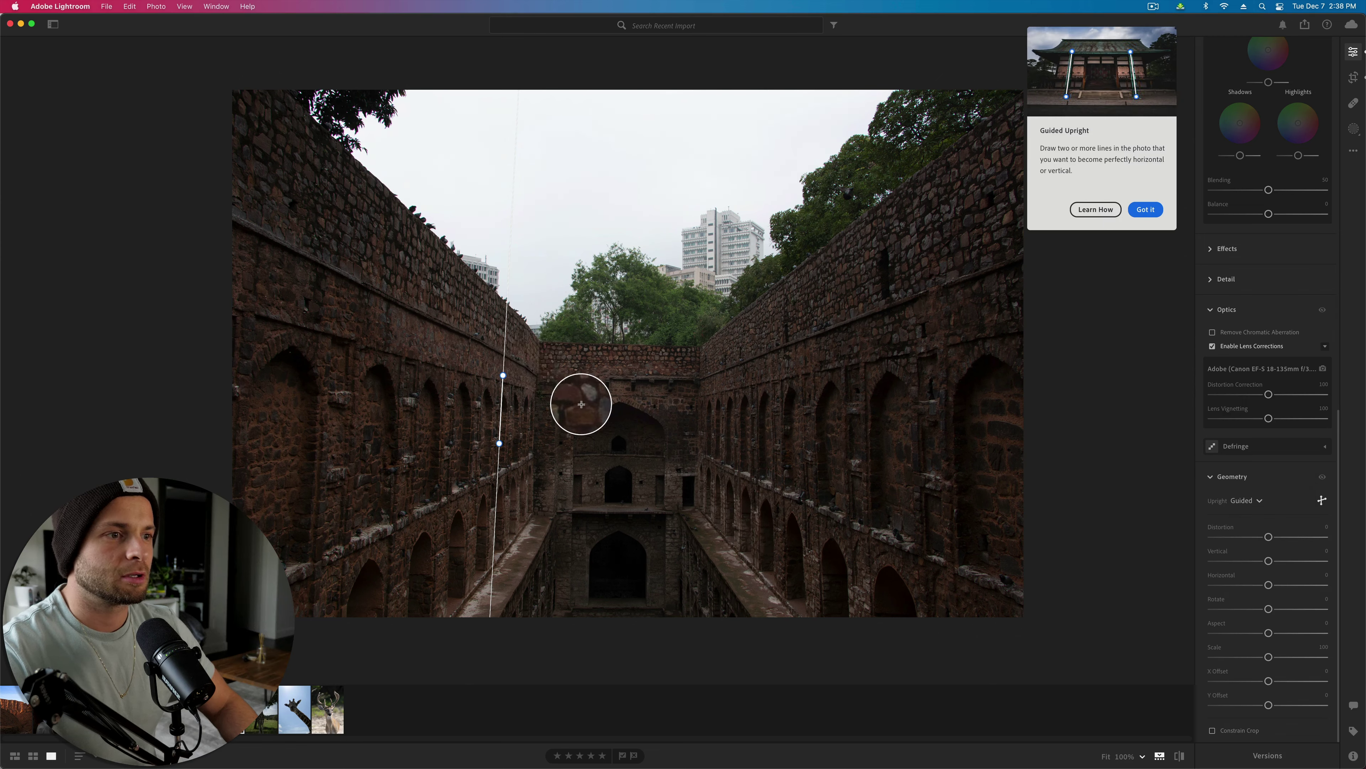
left_click_drag(570, 404, 674, 407)
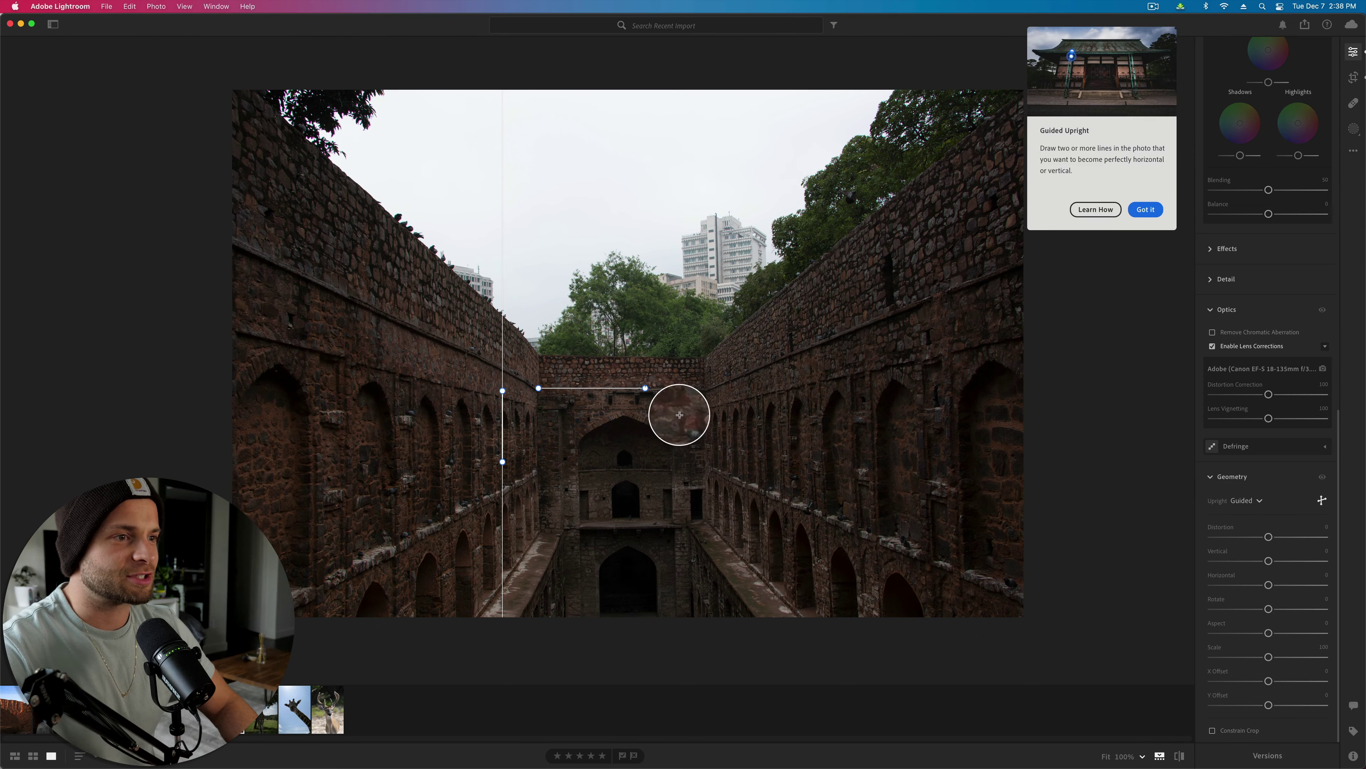
left_click(645, 386)
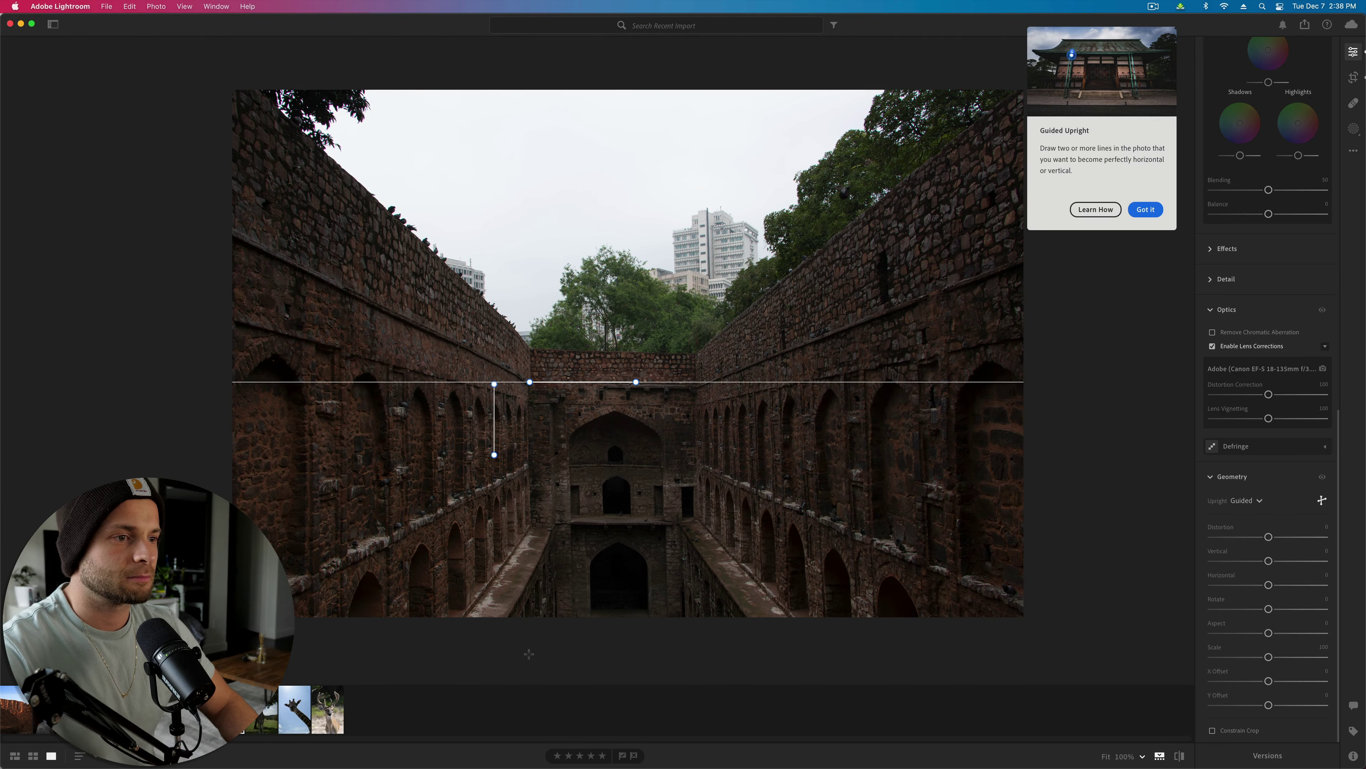
key("backslash")
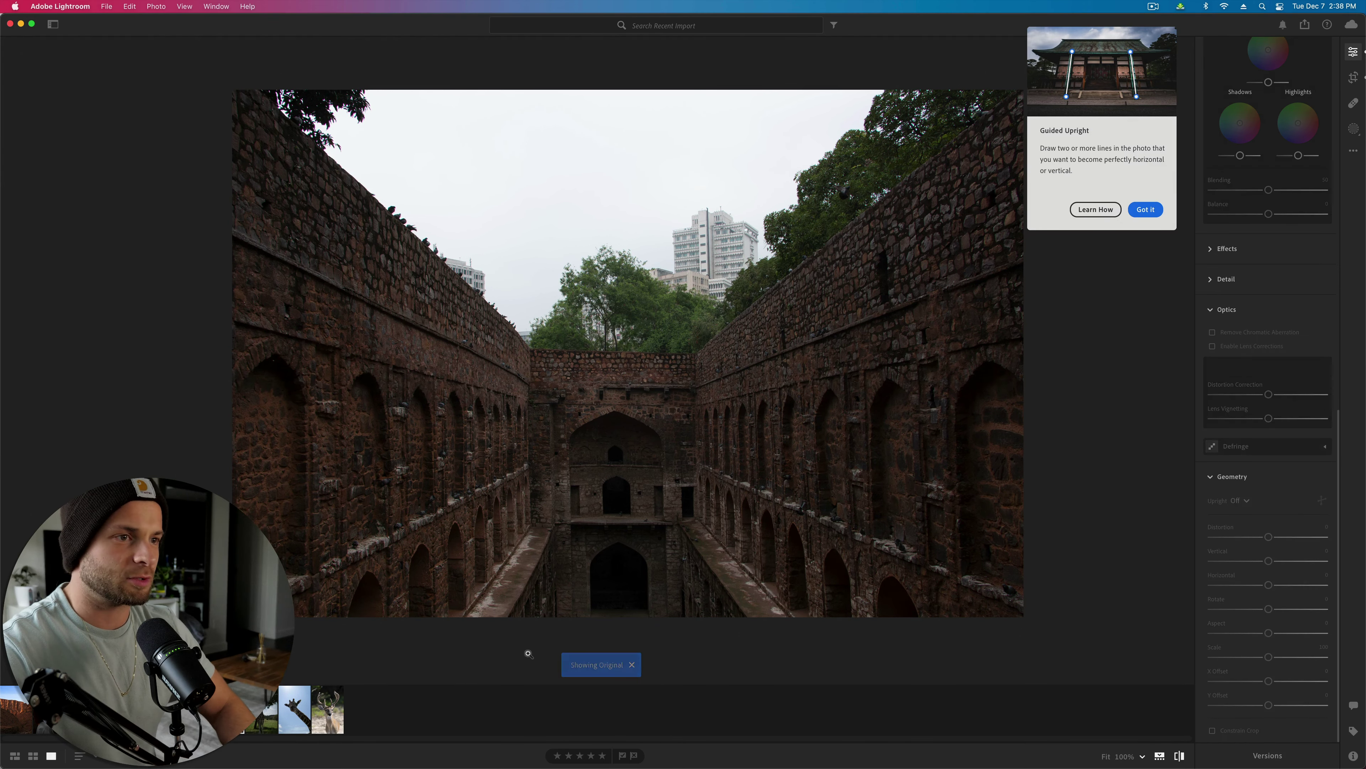
key("backslash")
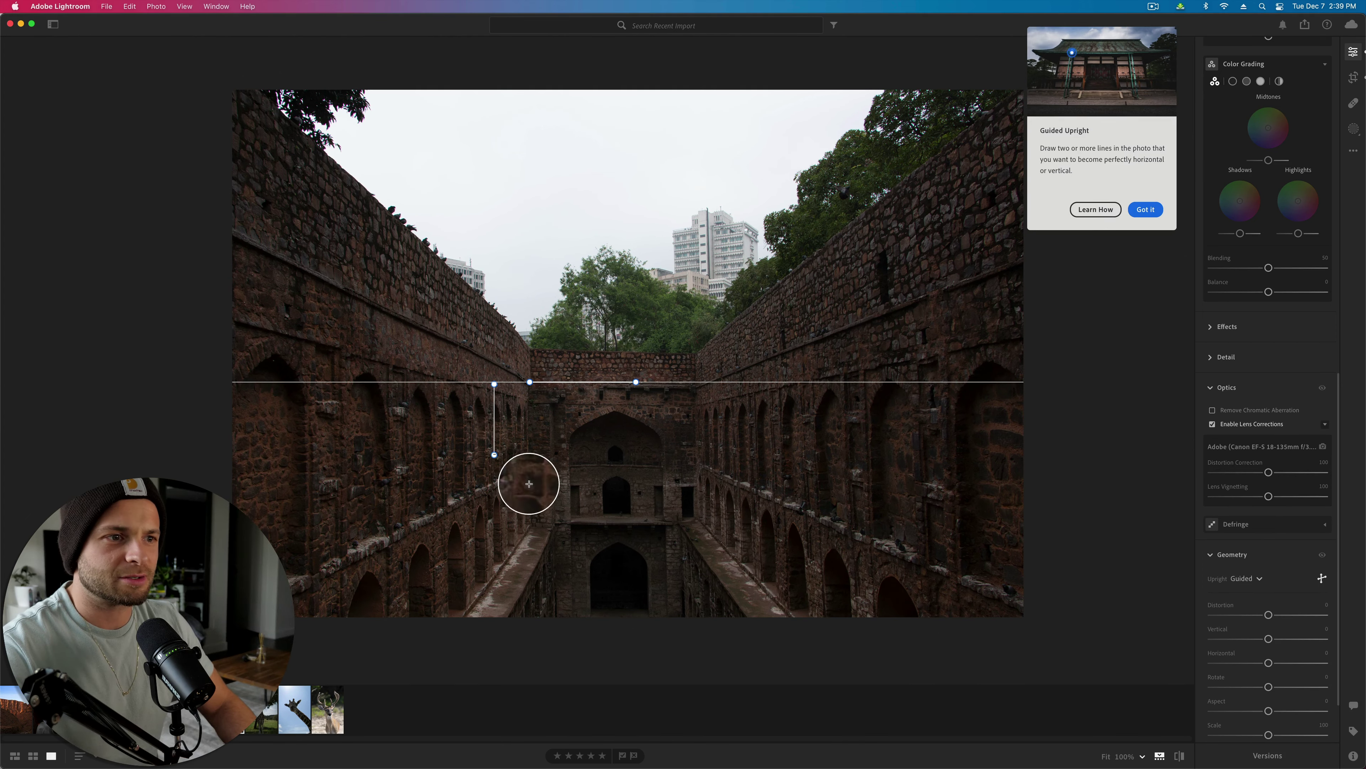
left_click_drag(495, 455, 495, 456)
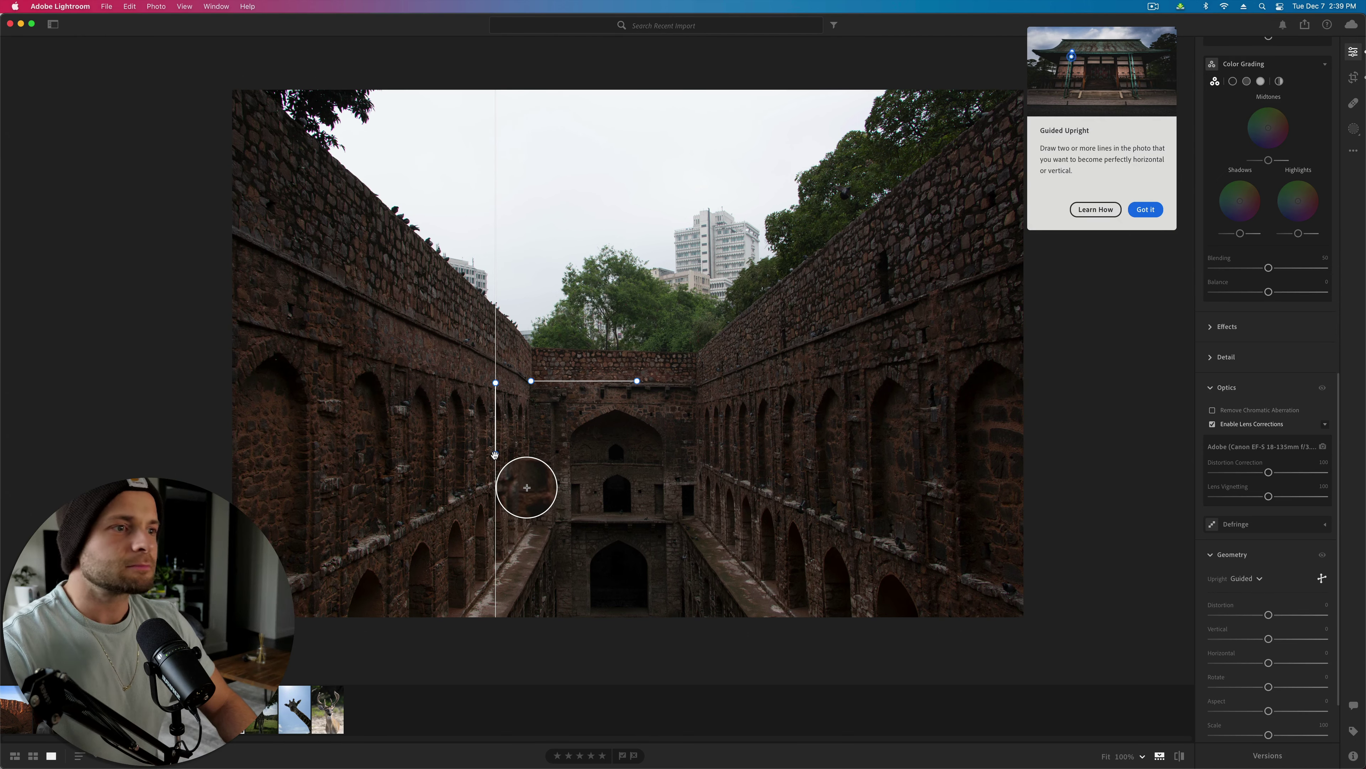
left_click(1134, 209)
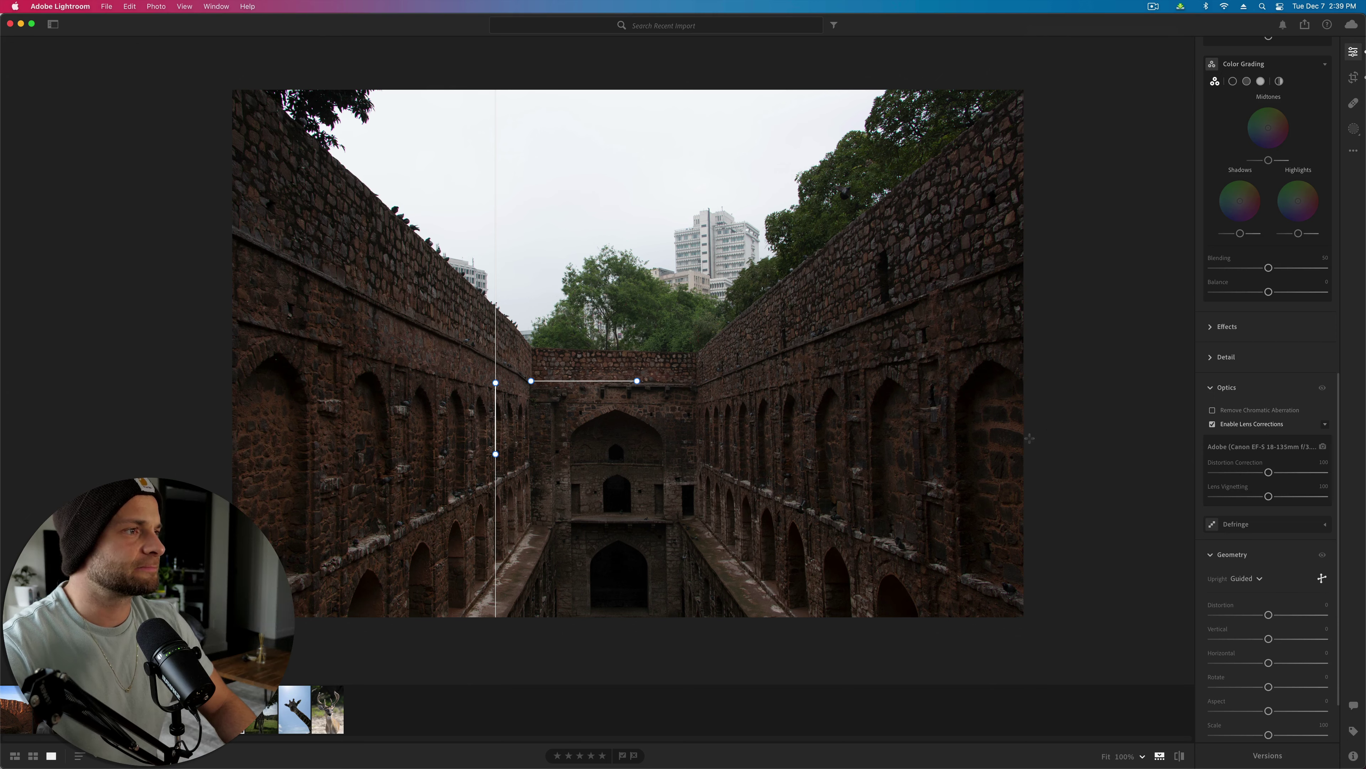
Step: Enlarge the crop frame to keep more of the perspective-corrected photo and compare the result with the original
key("c")
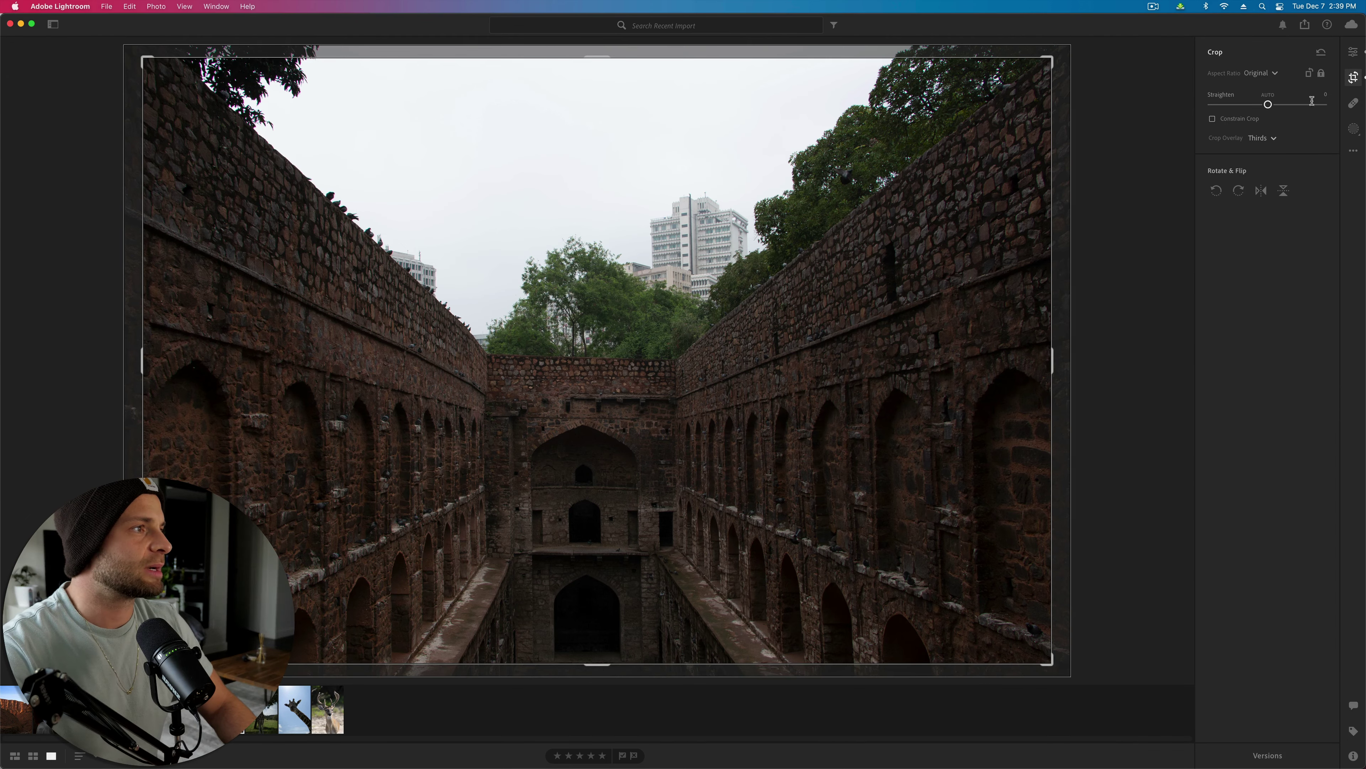
left_click_drag(1047, 65, 1057, 54)
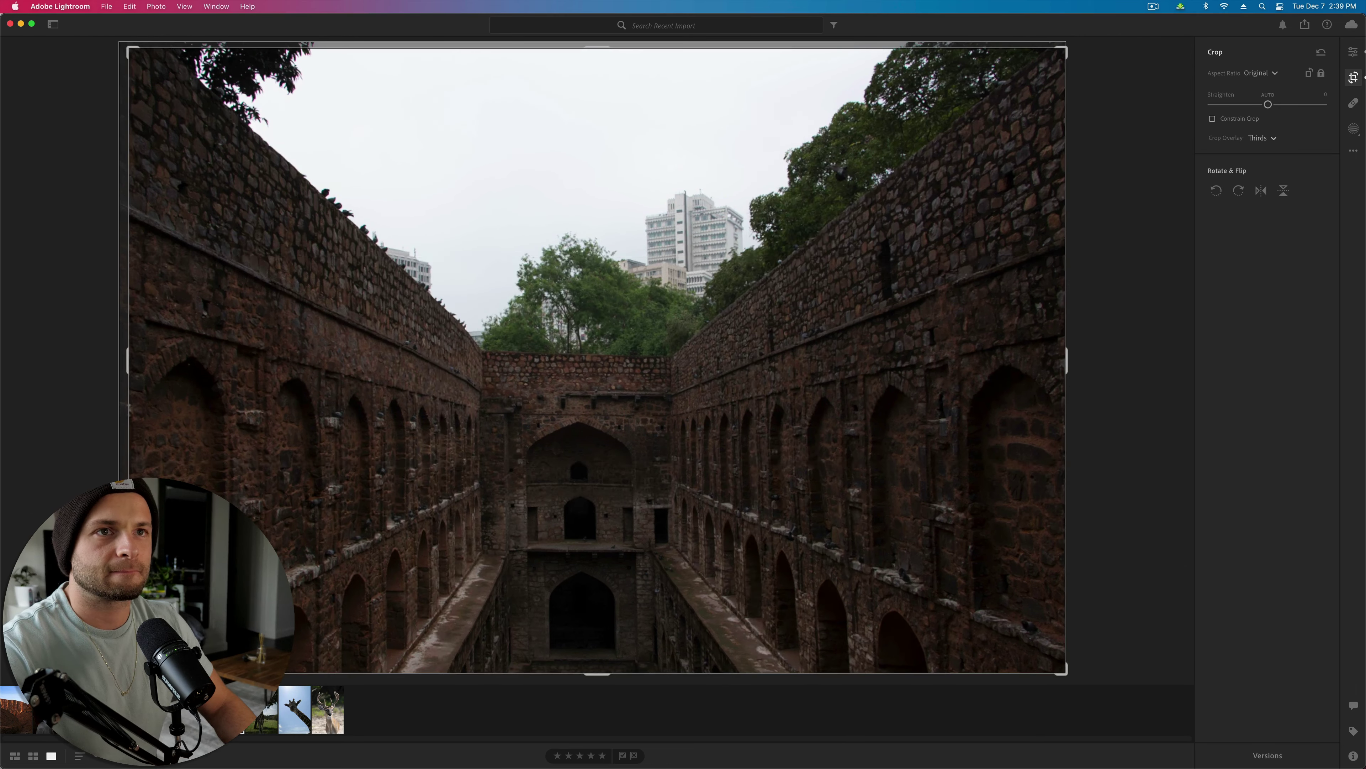
key("e")
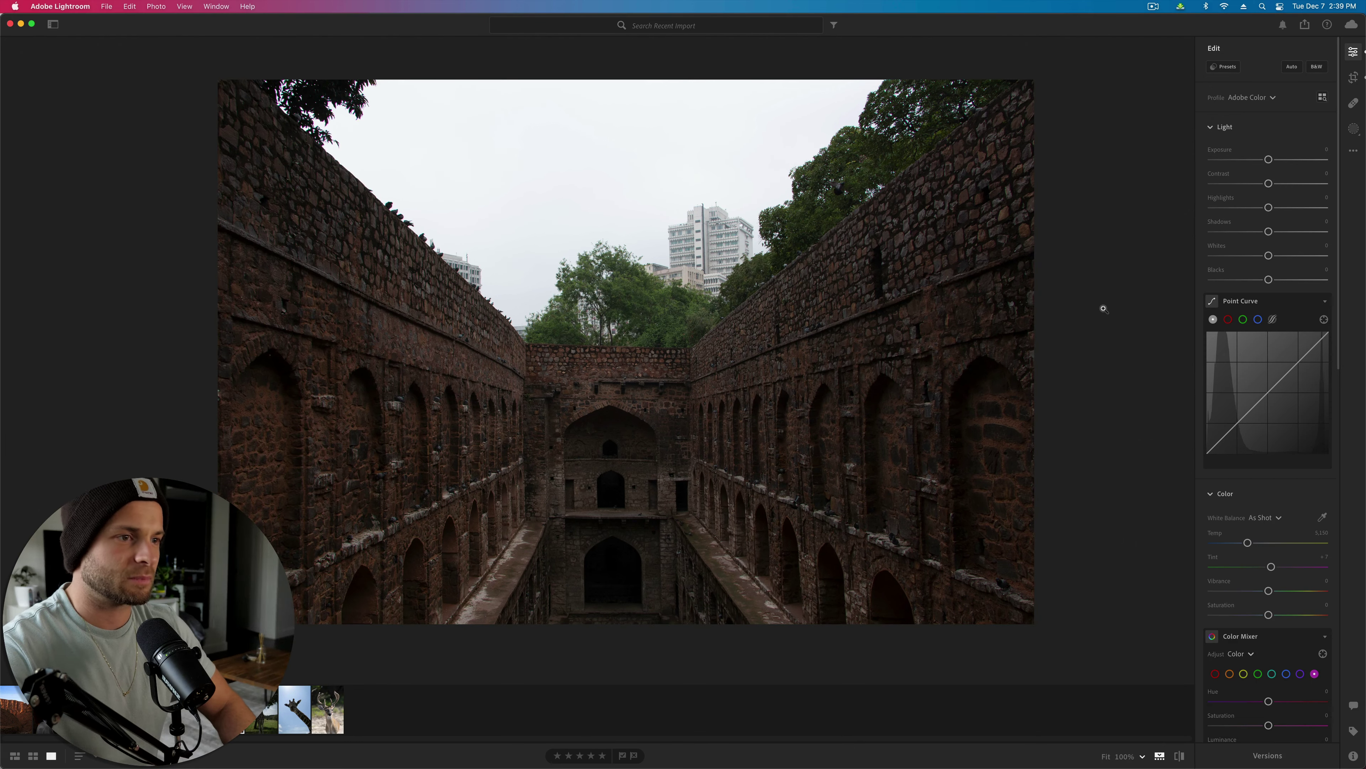
key("backslash")
key("backslash")
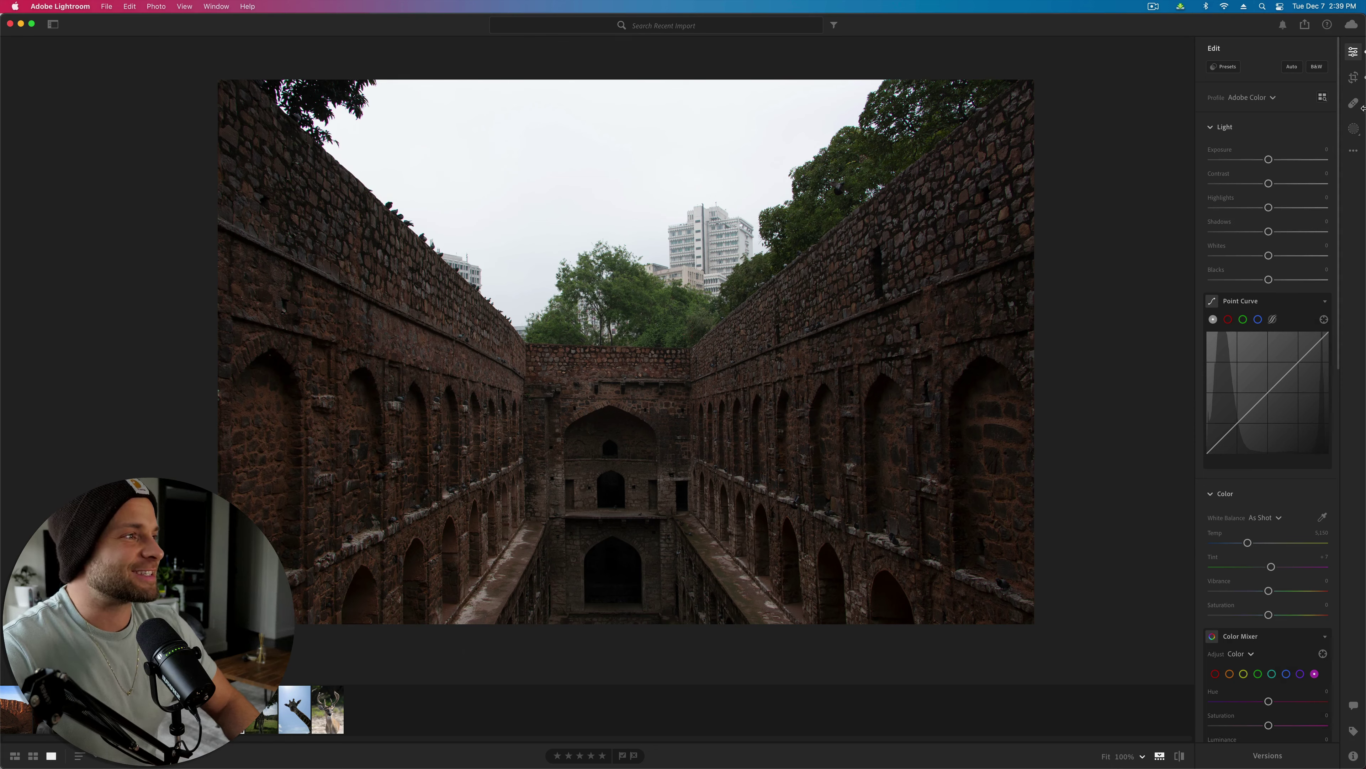
Step: Create a Select Sky mask and add the distant buildings to it with a brush
left_click(1354, 128)
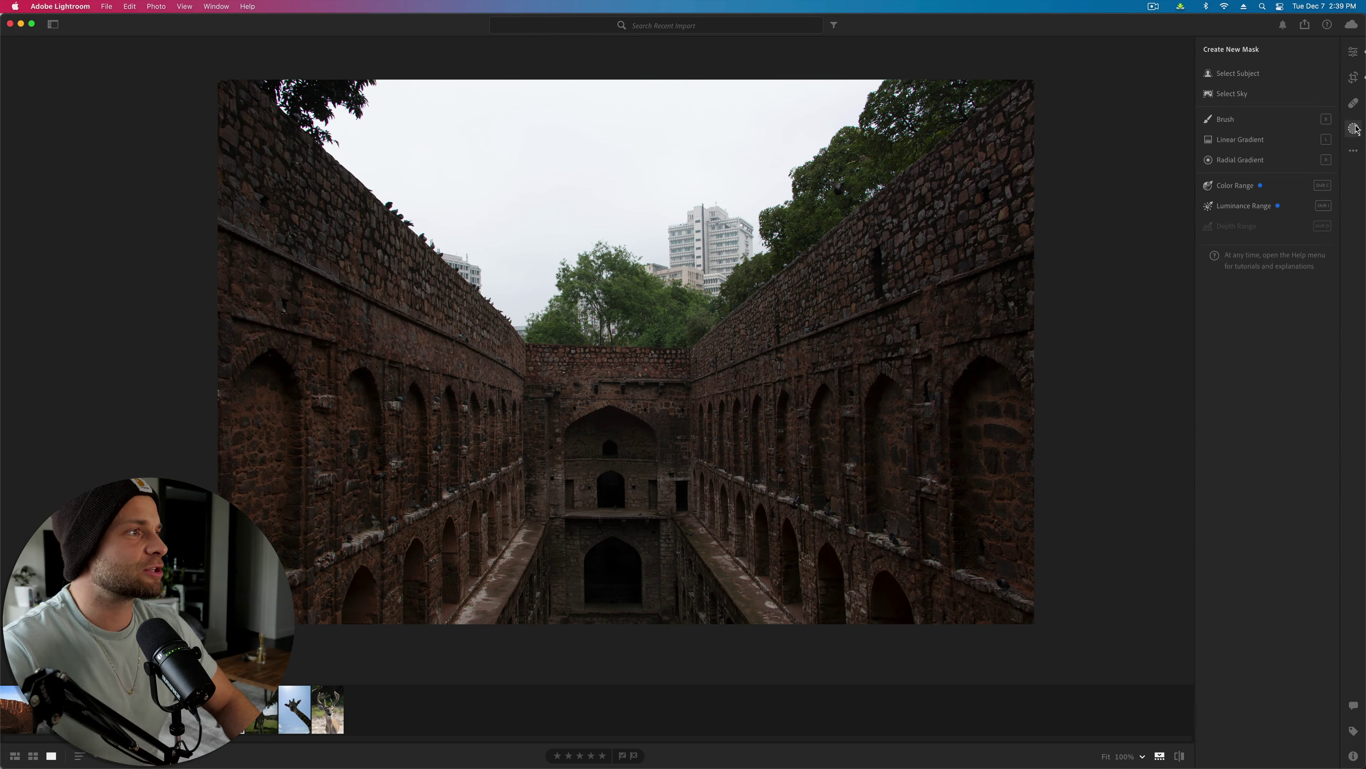
left_click(1239, 92)
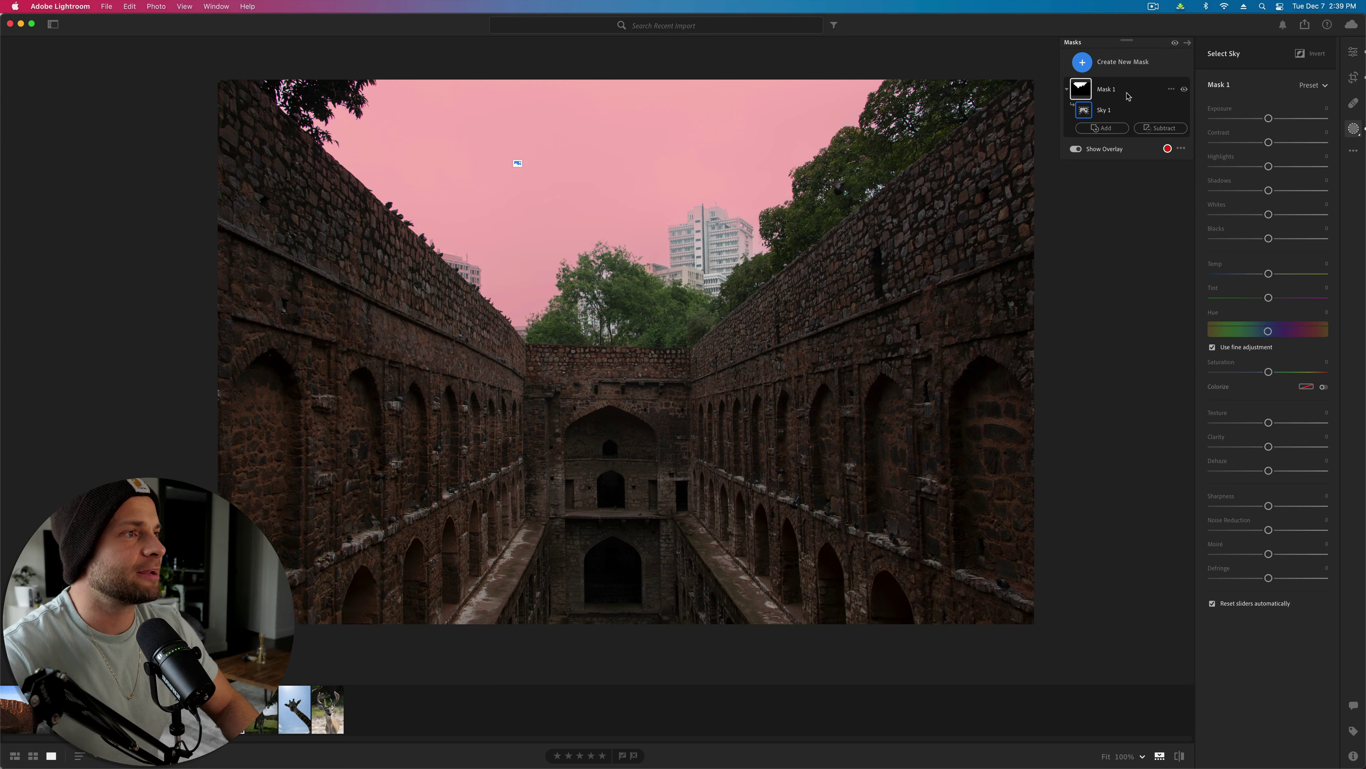
left_click(1103, 129)
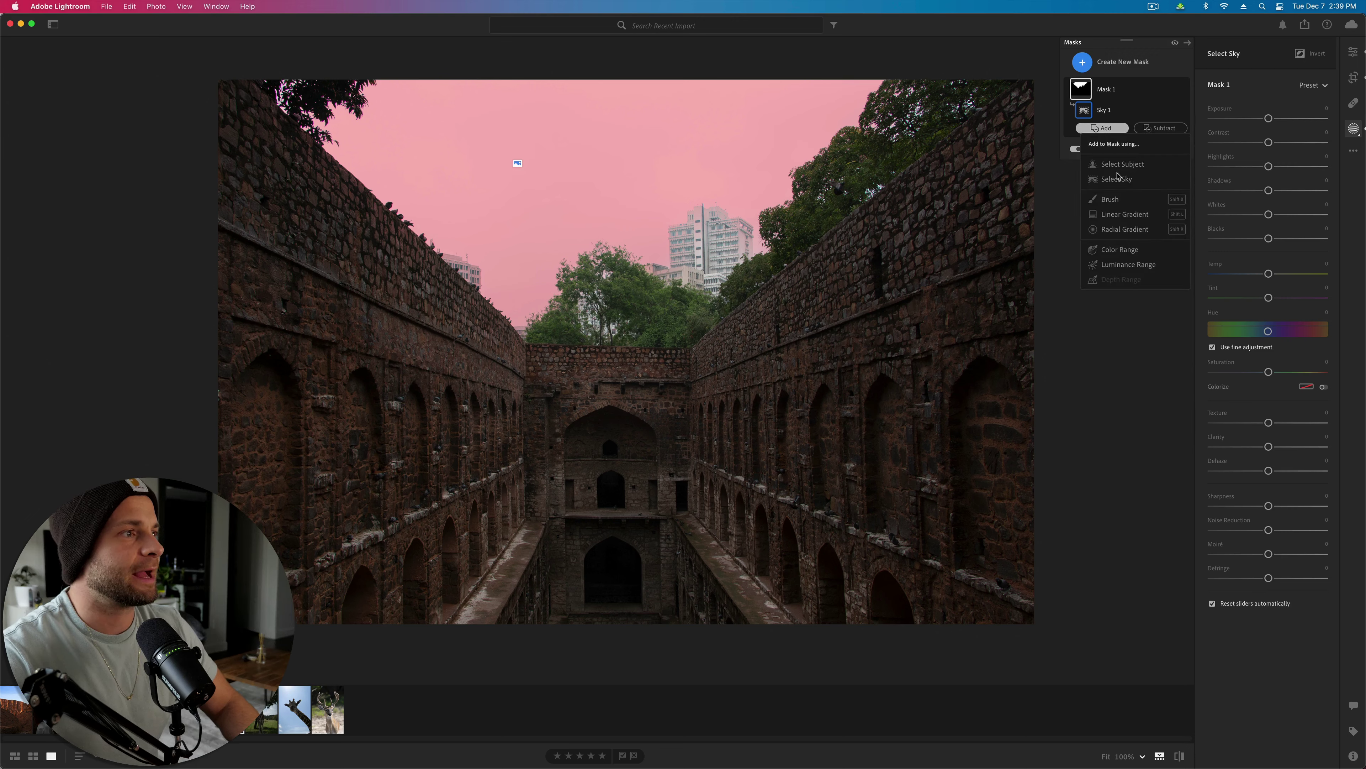
left_click(1110, 199)
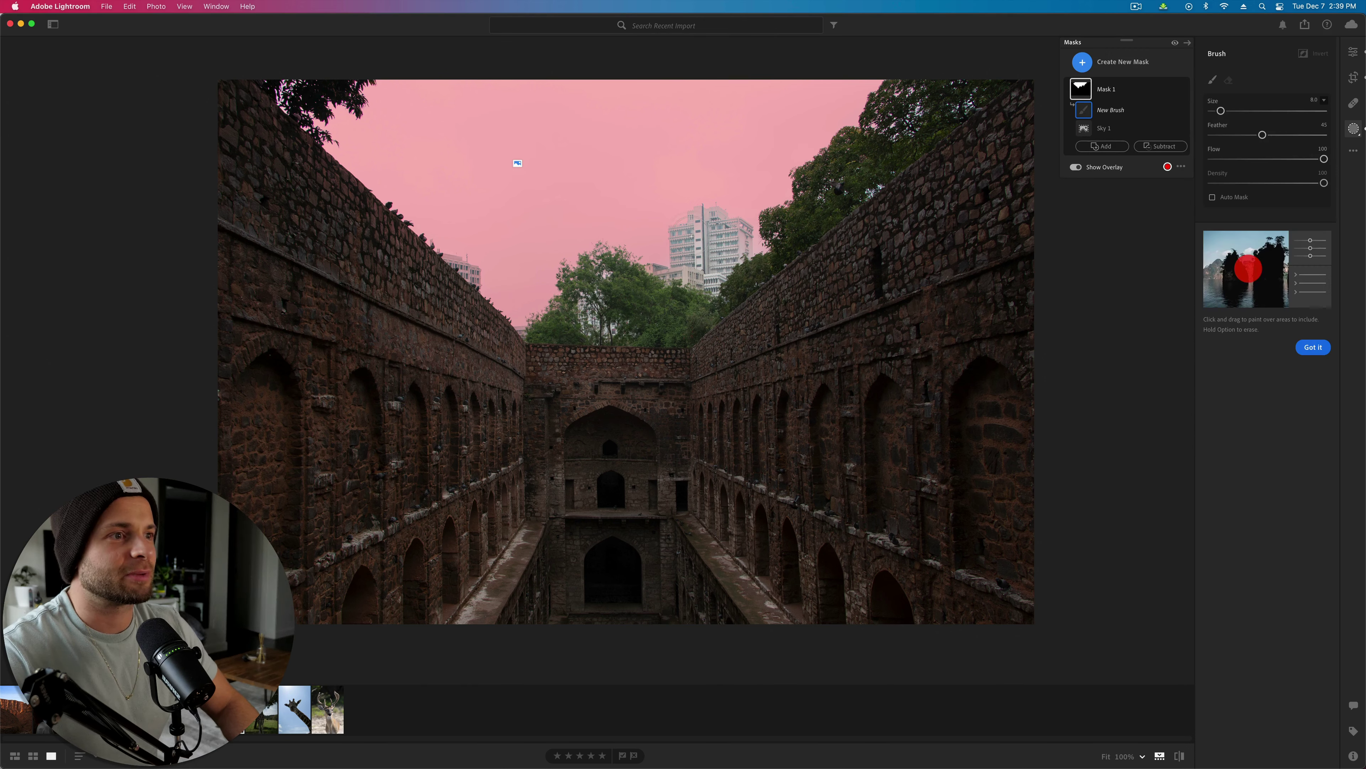
mouse_move(679, 236)
left_mouse_down()
mouse_move(720, 195)
mouse_move(713, 229)
mouse_move(731, 219)
mouse_move(711, 269)
mouse_move(663, 246)
mouse_move(663, 226)
mouse_move(484, 262)
left_mouse_up()
mouse_move(458, 208)
left_mouse_down()
mouse_move(574, 188)
mouse_move(564, 299)
left_mouse_up()
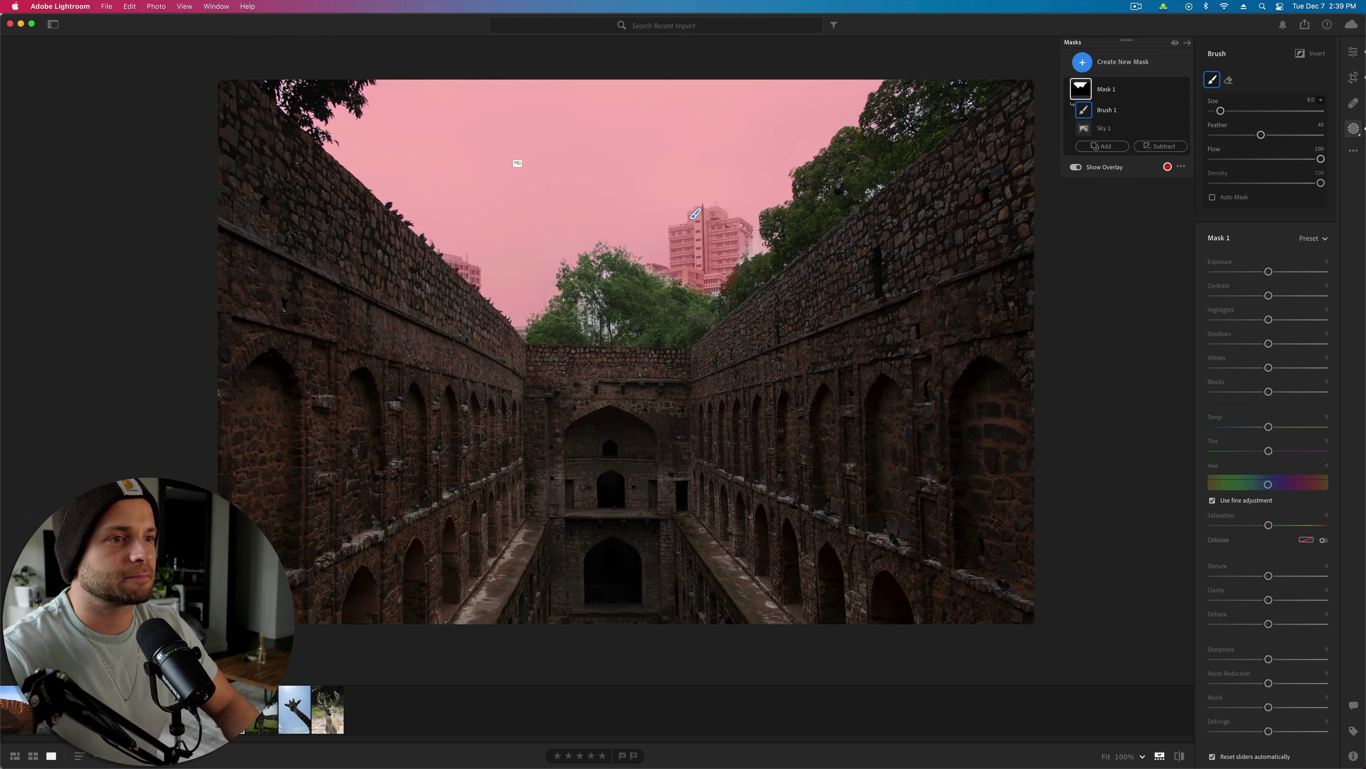
Step: Refine the brushed part of the mask on the high-rise and the lower buildings down to the treeline, adjusting the brush size
key("bracketleft")
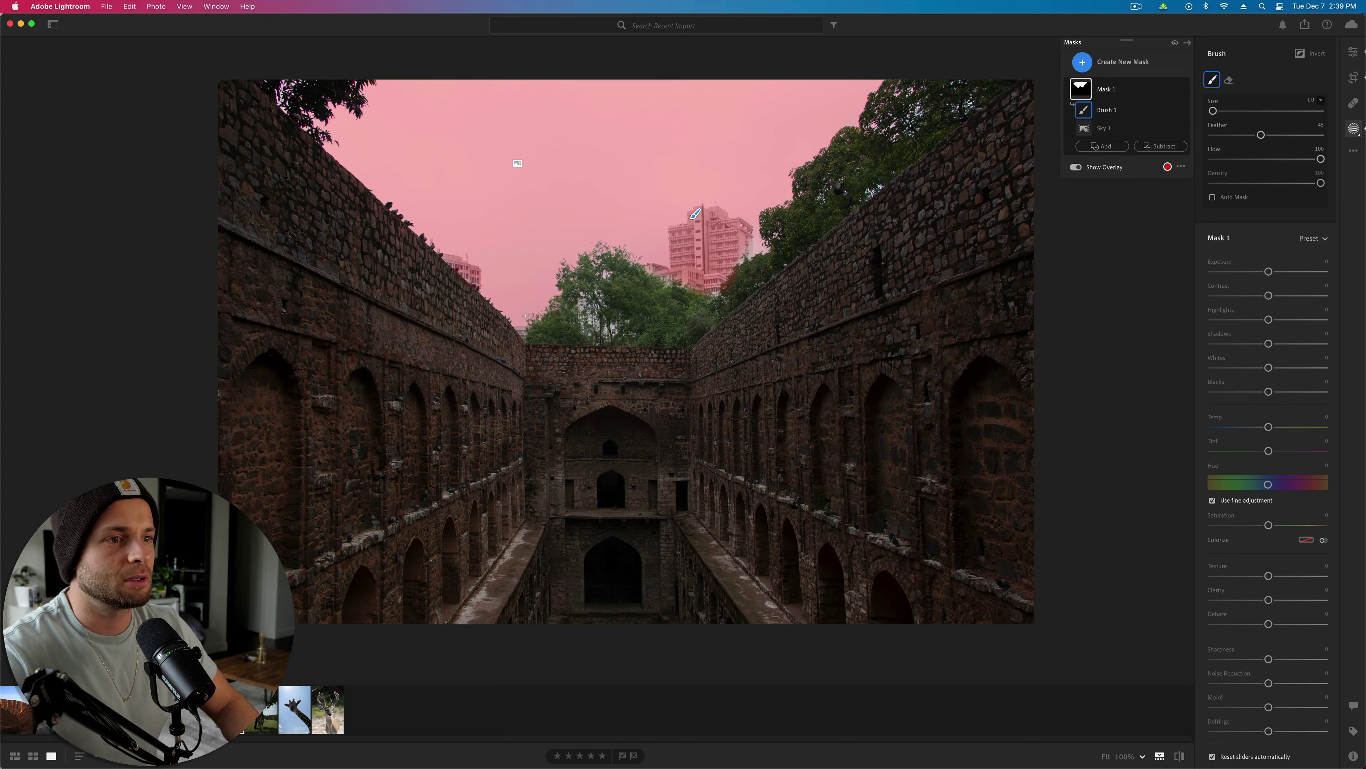
mouse_move(695, 214)
left_mouse_down()
mouse_move(520, 331)
mouse_move(695, 213)
left_mouse_up()
left_click(695, 214)
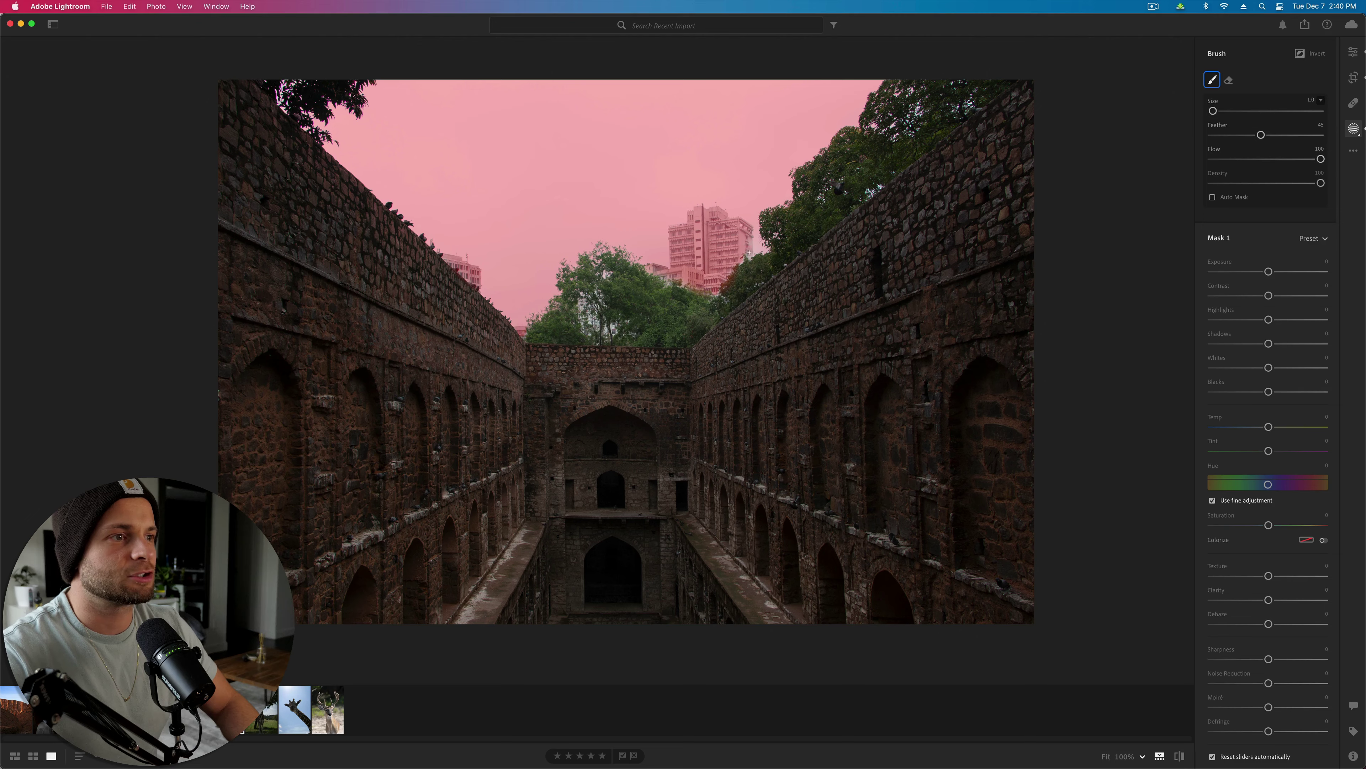
key("z")
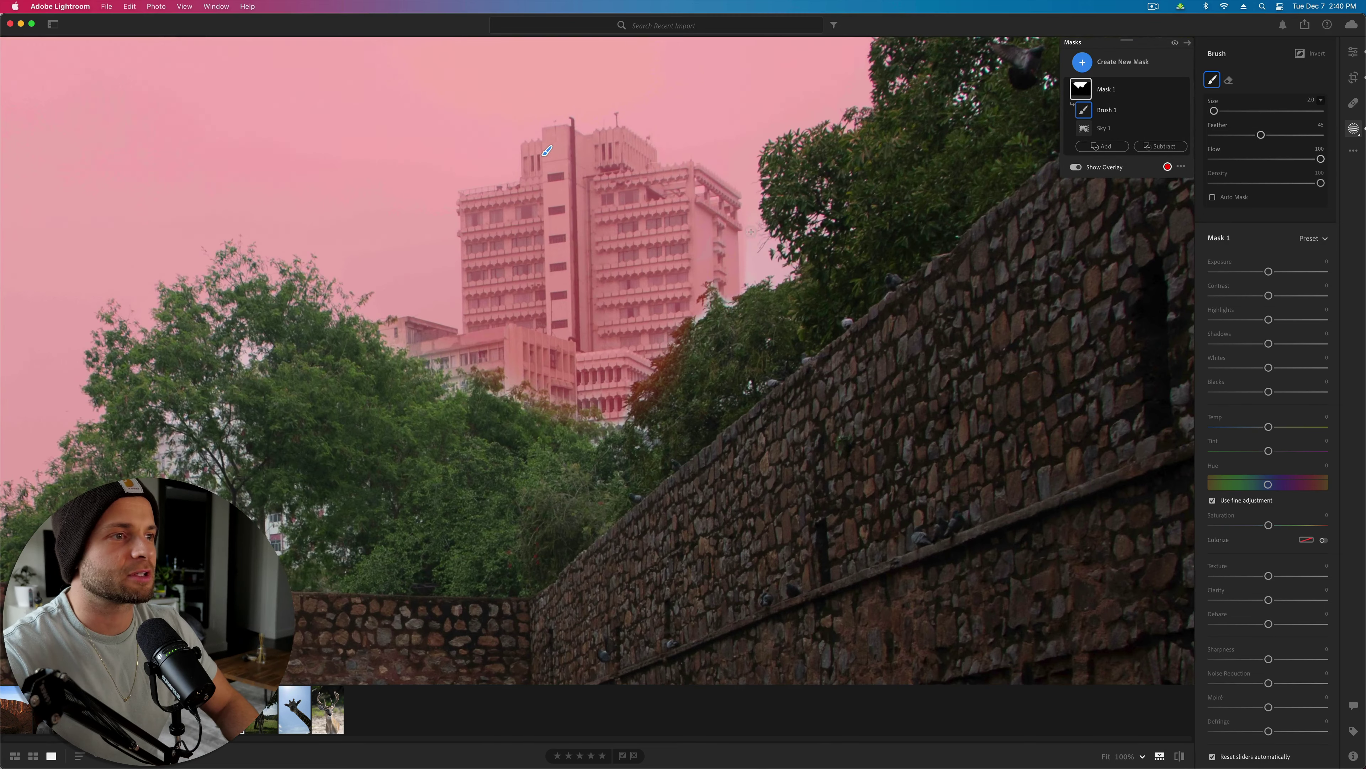
key("z")
key("z")
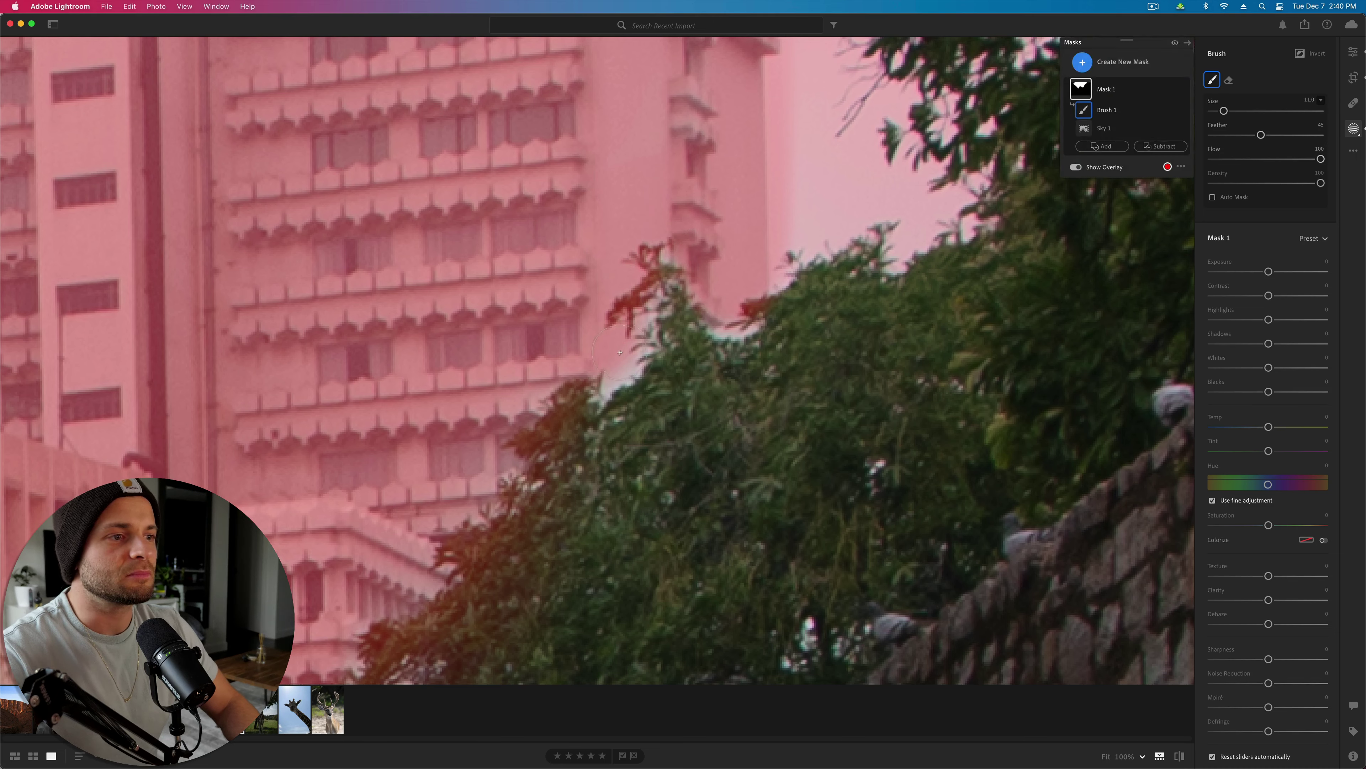
key("z")
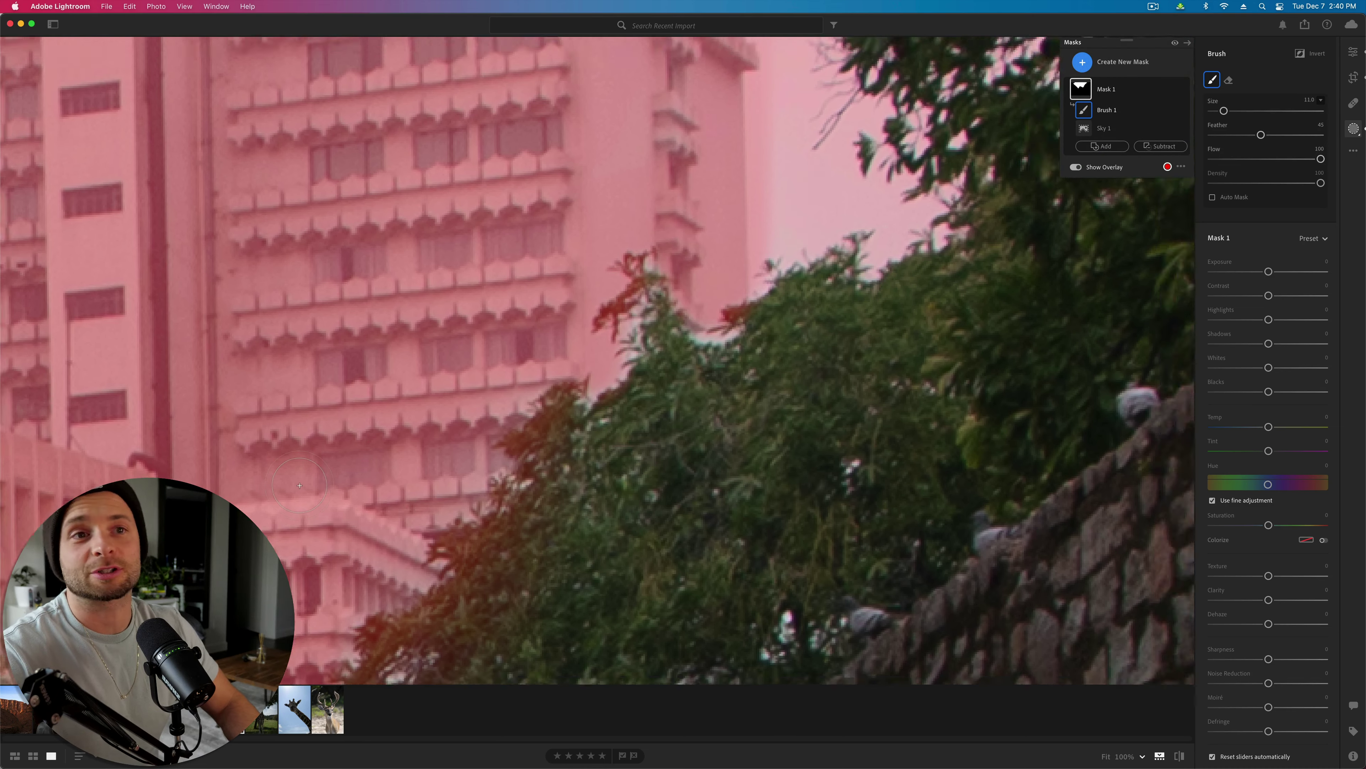
key("z")
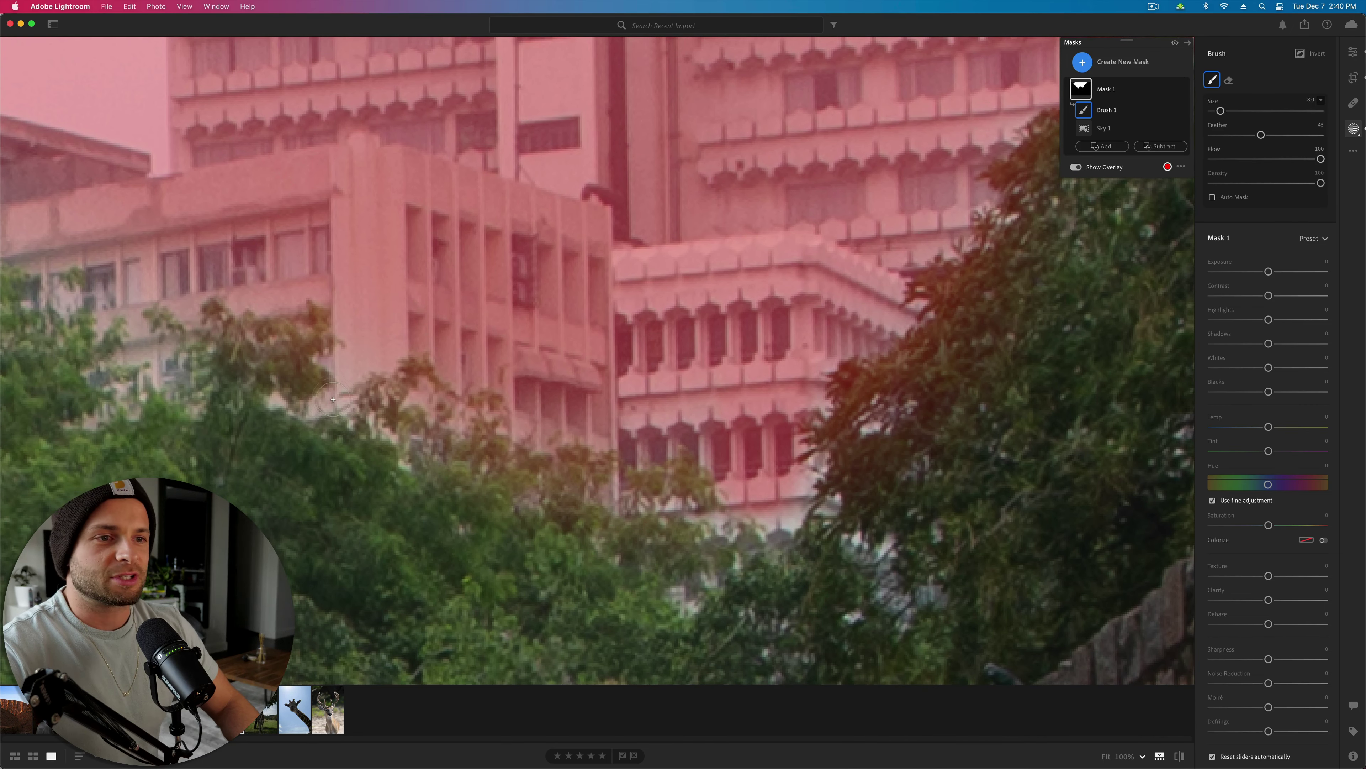
mouse_move(330, 399)
left_mouse_down()
mouse_move(351, 372)
mouse_move(331, 357)
mouse_move(390, 357)
left_mouse_up()
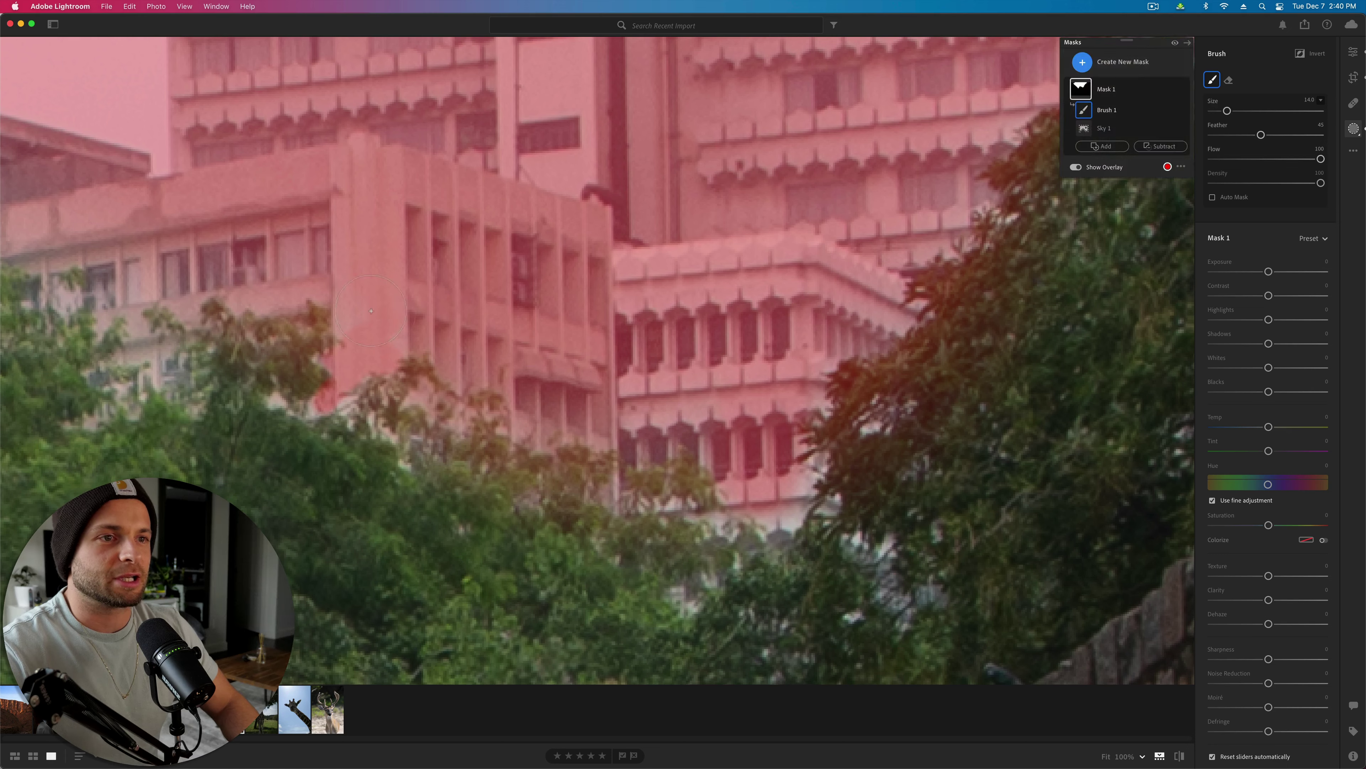
left_click_drag(371, 311, 373, 312)
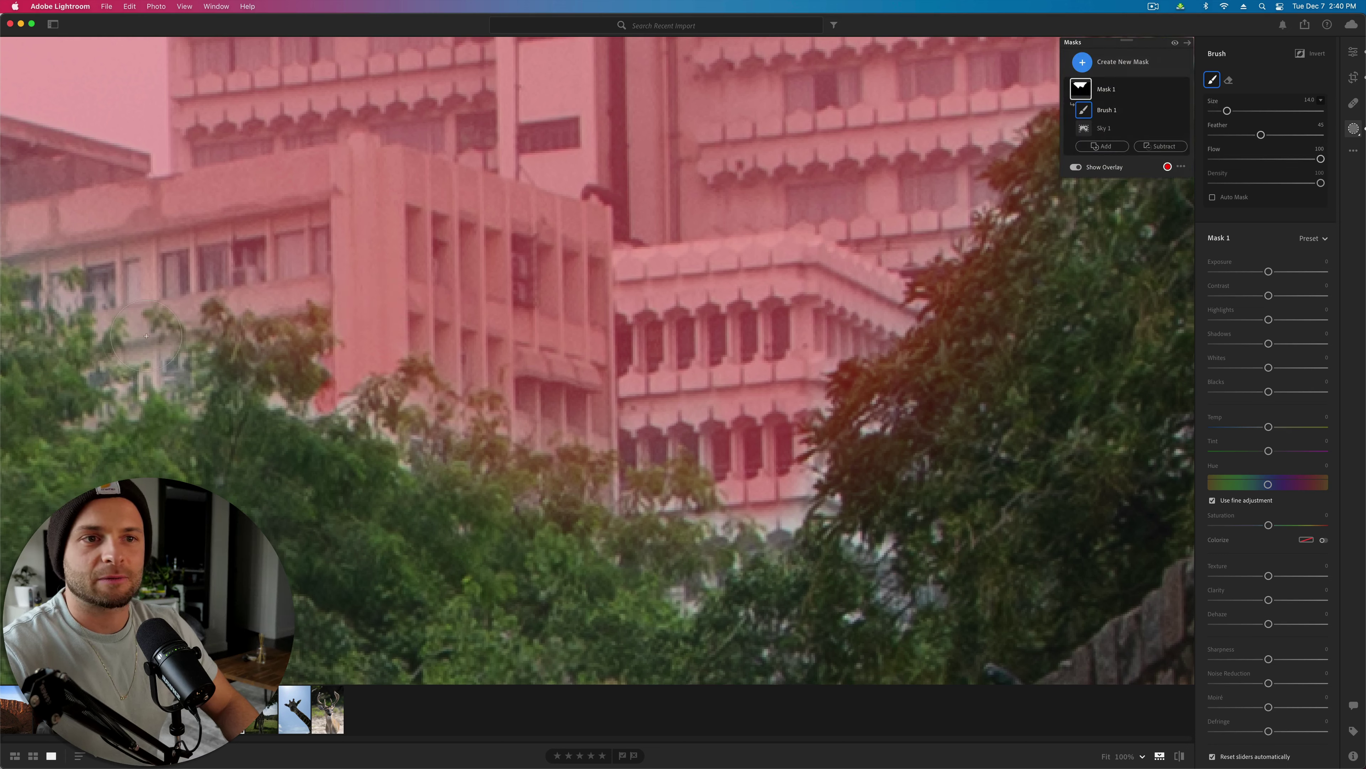
left_click_drag(136, 287, 170, 222)
scroll(134, 174, "down", 15)
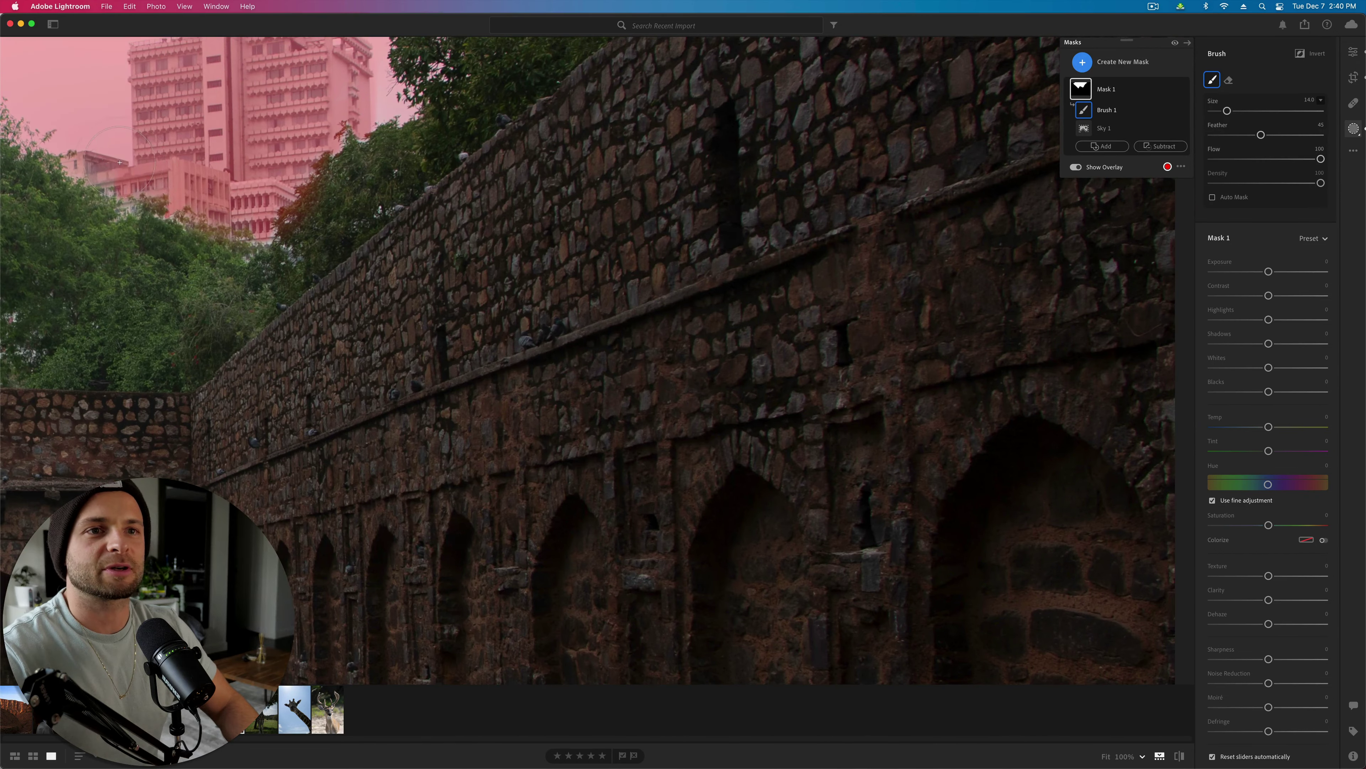
left_click_drag(120, 162, 169, 177)
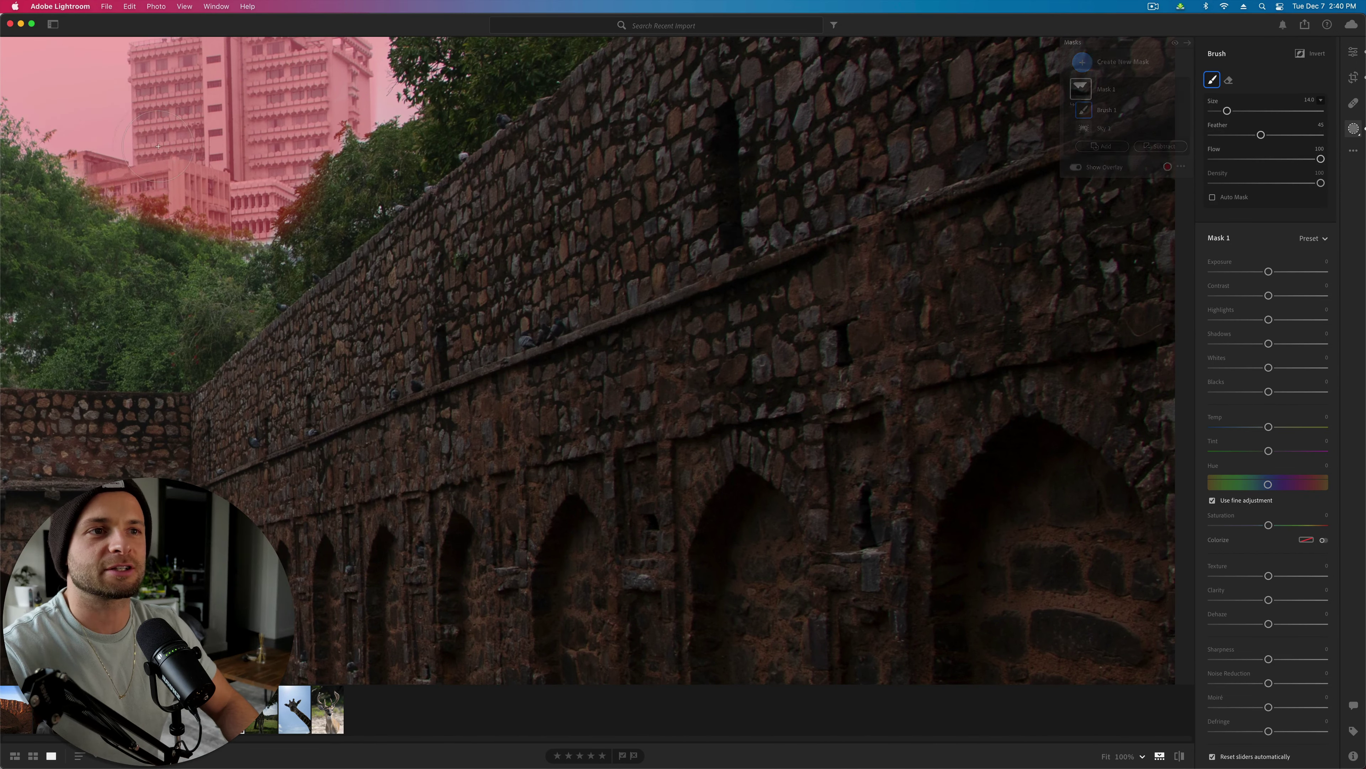
scroll(64, 100, "down", 10)
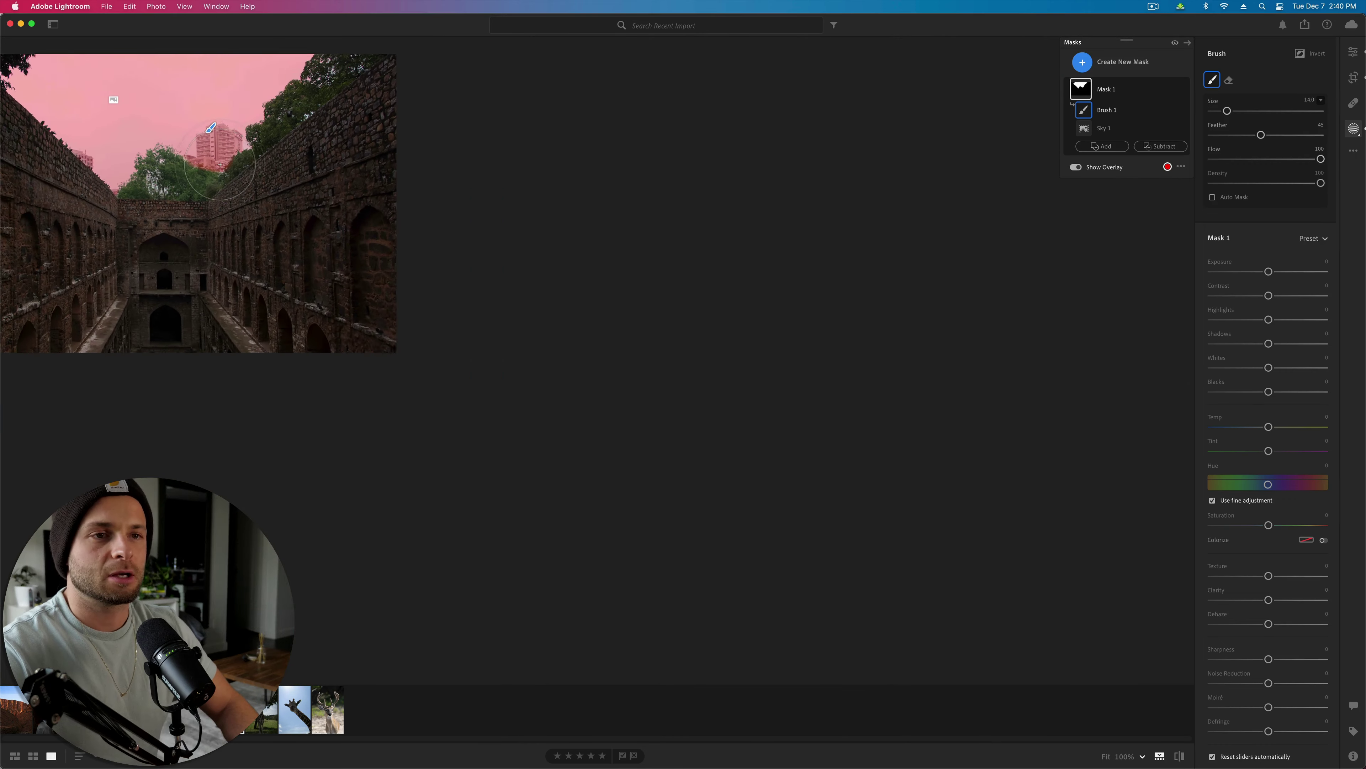
Step: Return to the whole photo, reopen the sky-and-buildings mask and raise its Exposure to +4.00
key("e")
left_click_drag(461, 273, 878, 400)
scroll(879, 398, "up", 5)
left_click(767, 322)
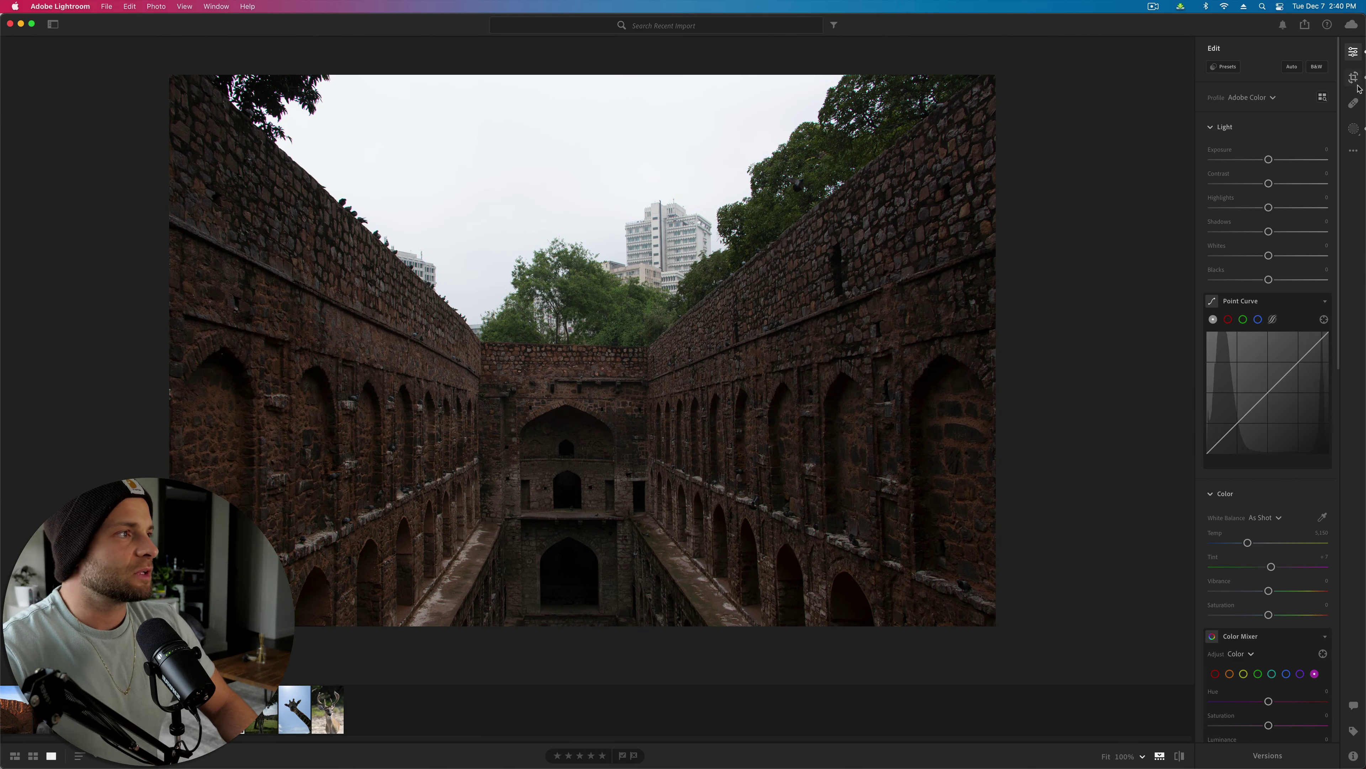
left_click(1354, 132)
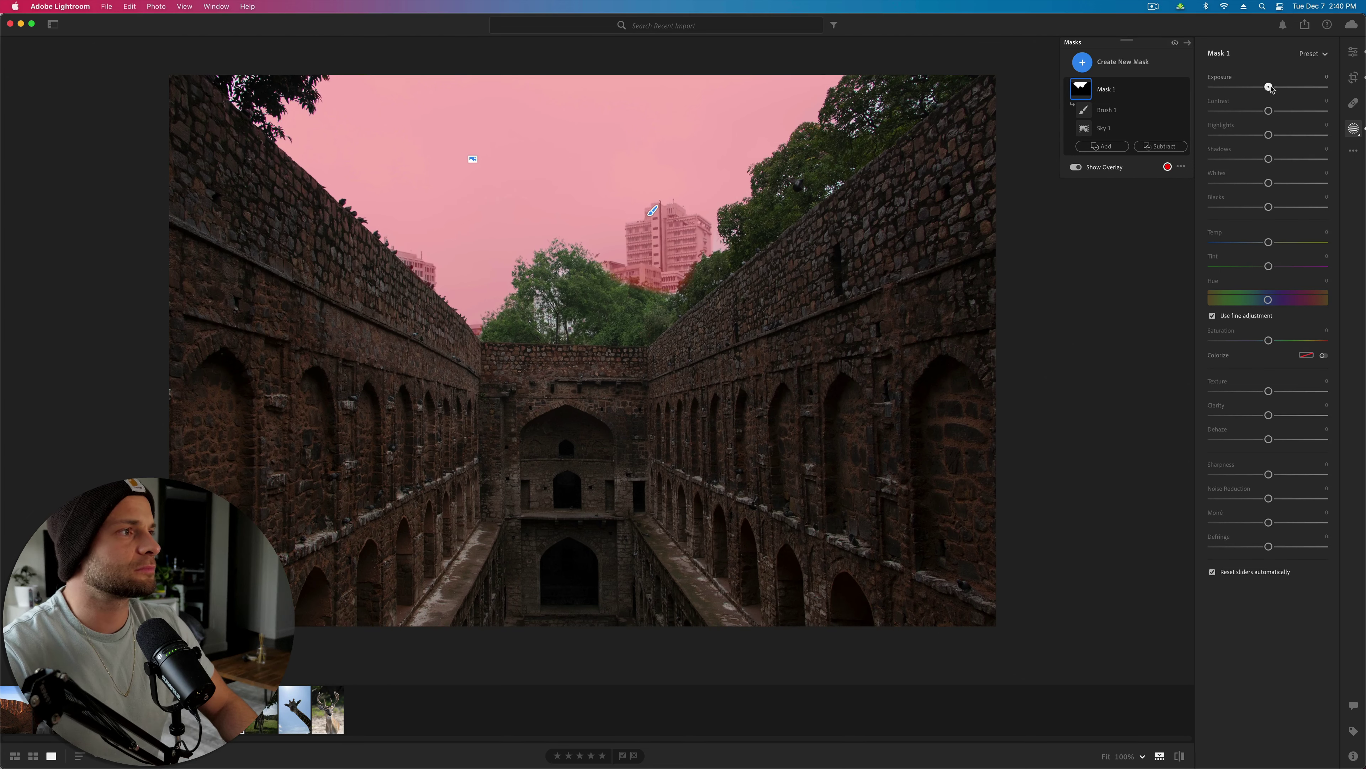
left_click_drag(1269, 87, 1339, 91)
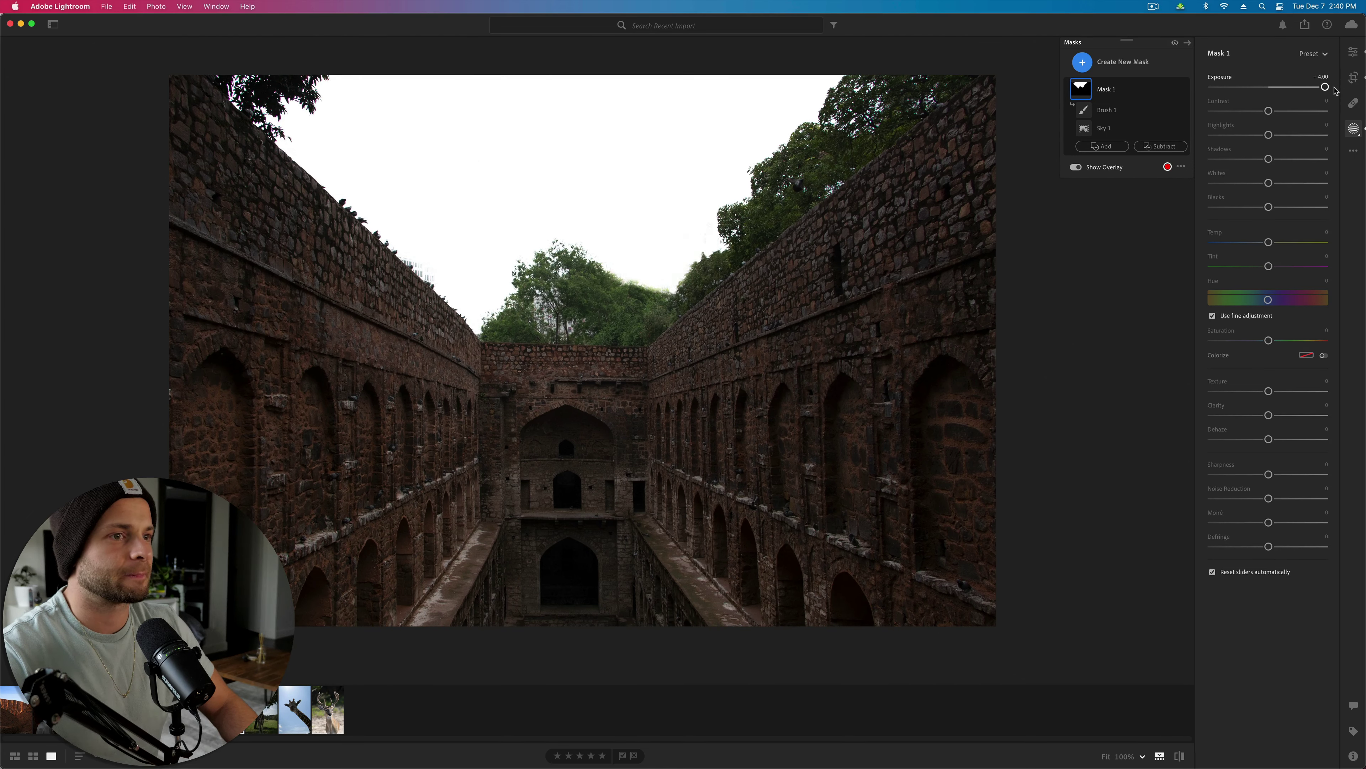
Step: Set the sky mask's Dehaze to -17 and touch up its brush component along the left wall's top edge, with the overlay hidden
left_click_drag(1269, 439, 1255, 439)
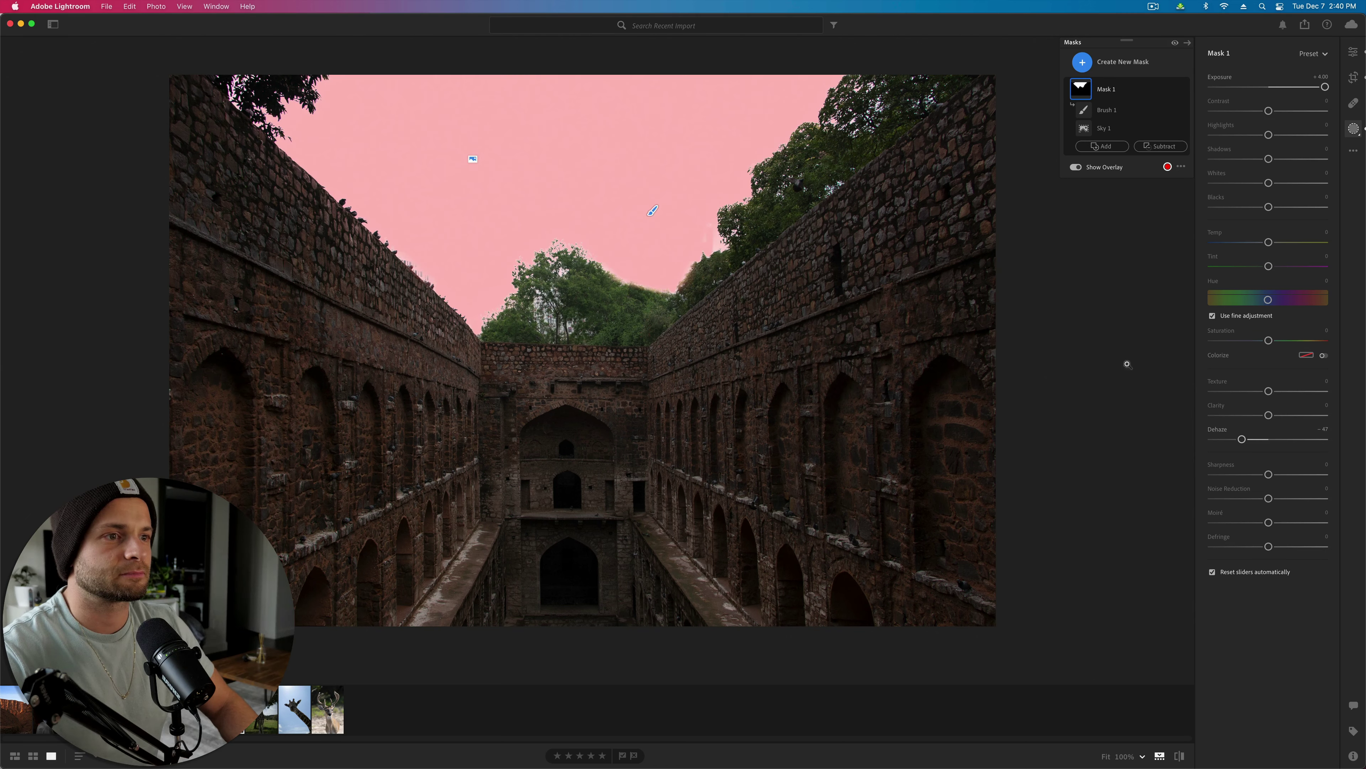
left_click_drag(1242, 439, 1247, 440)
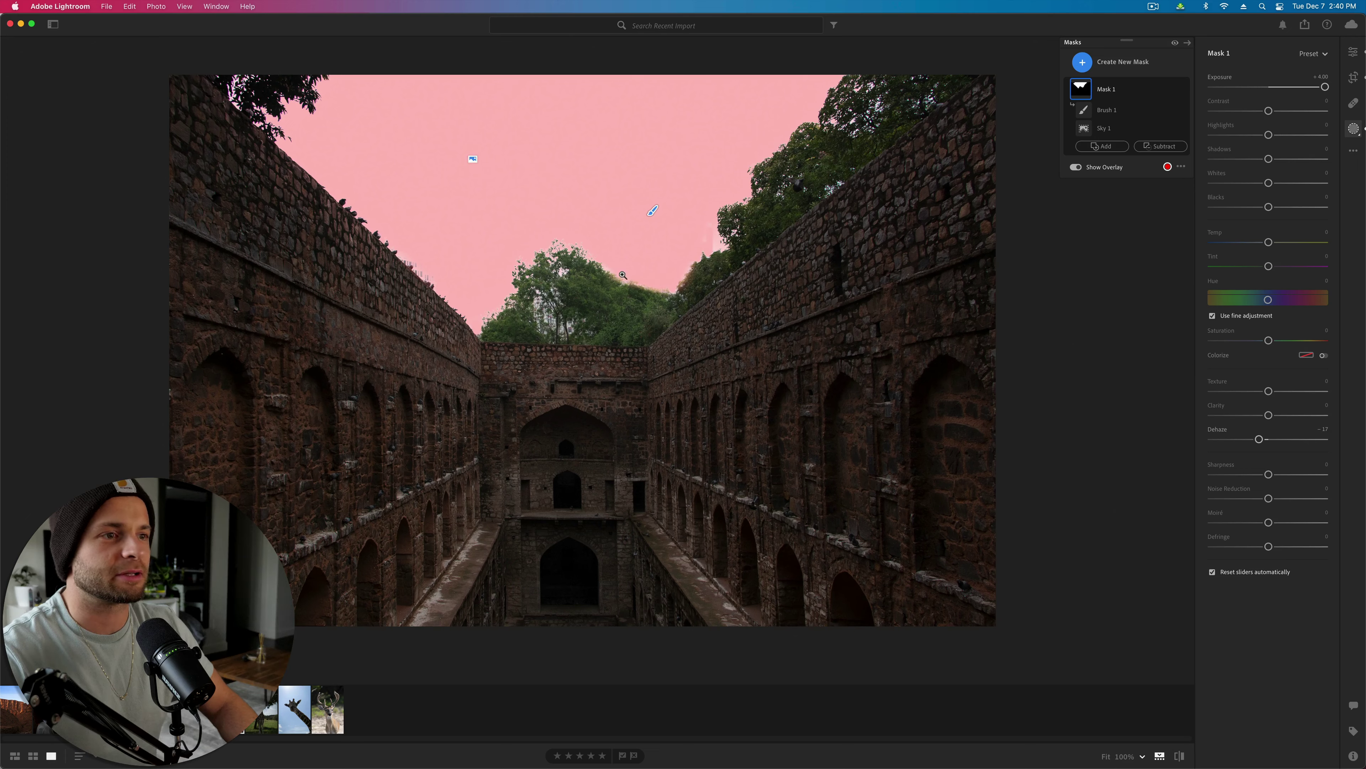
left_click(1084, 110)
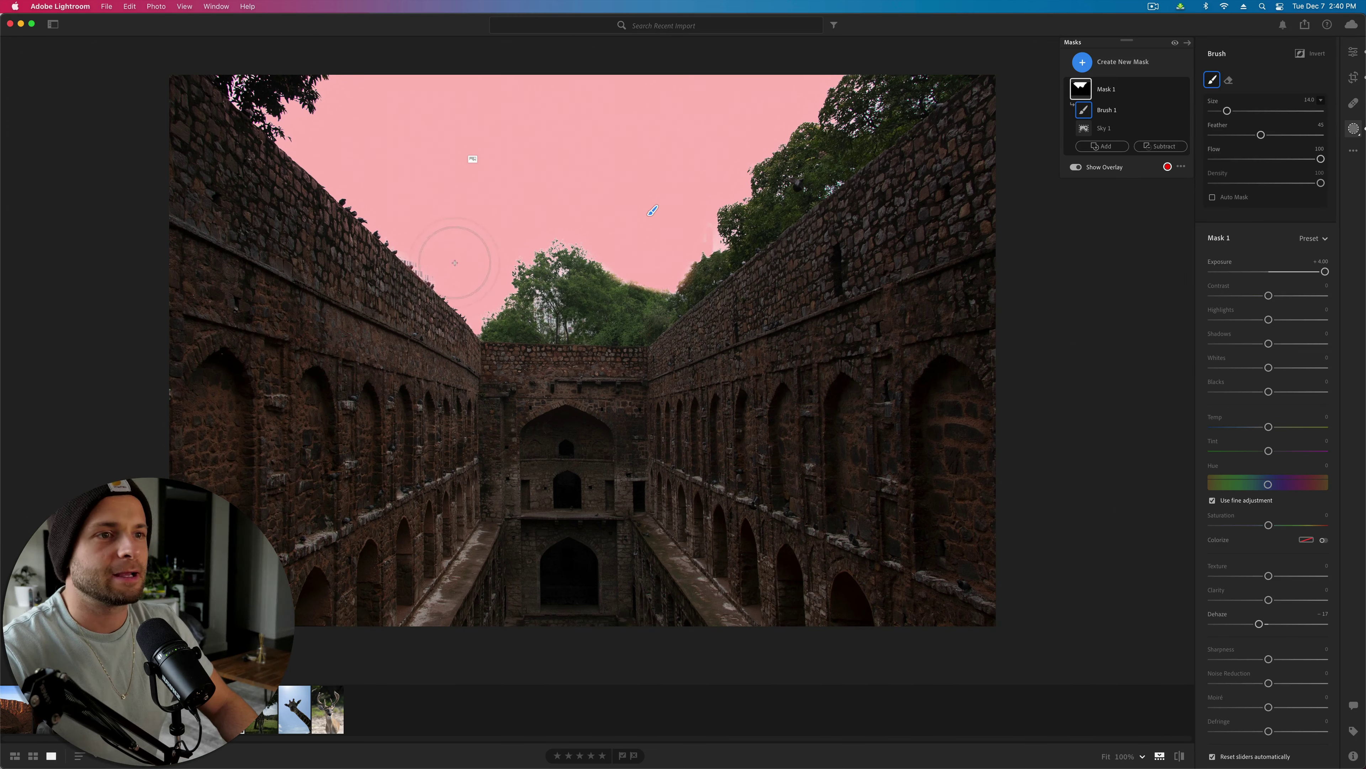
left_click_drag(439, 263, 414, 259)
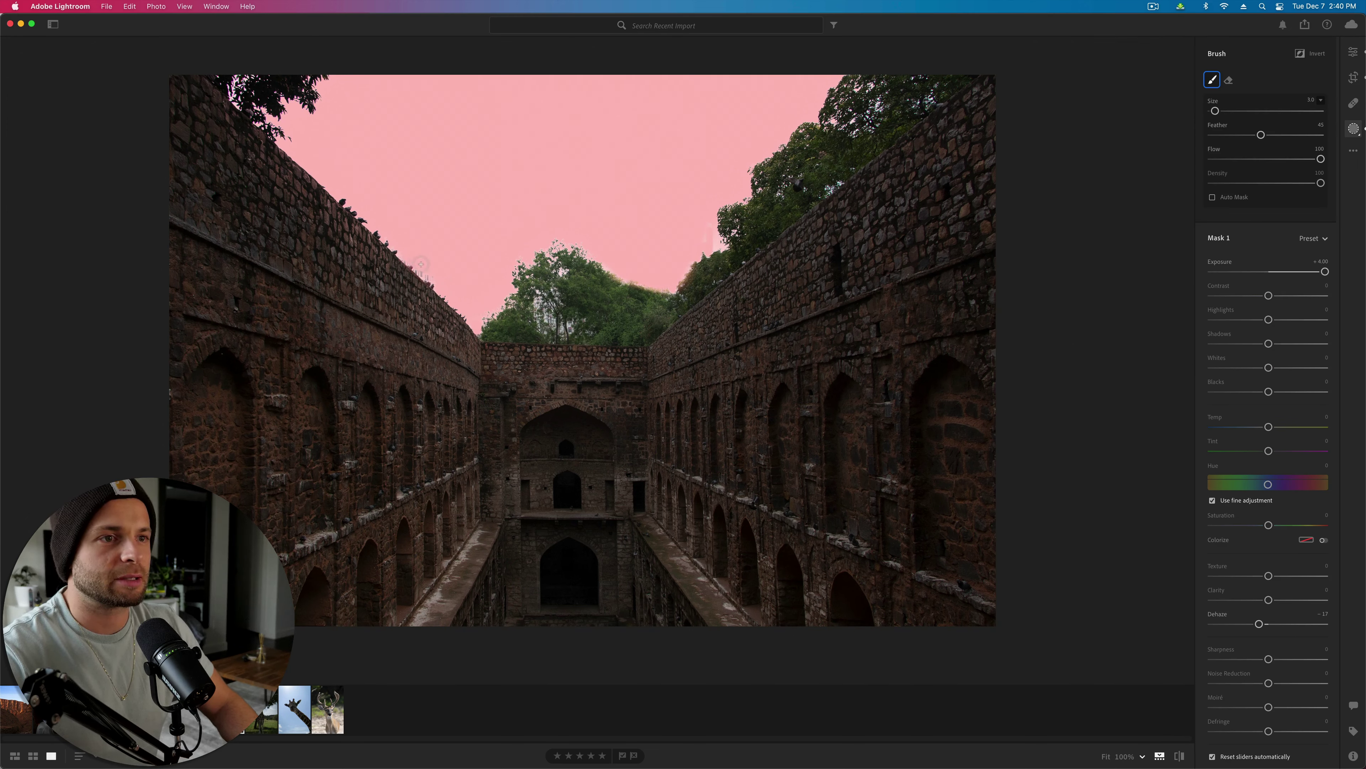
left_click_drag(424, 263, 649, 208)
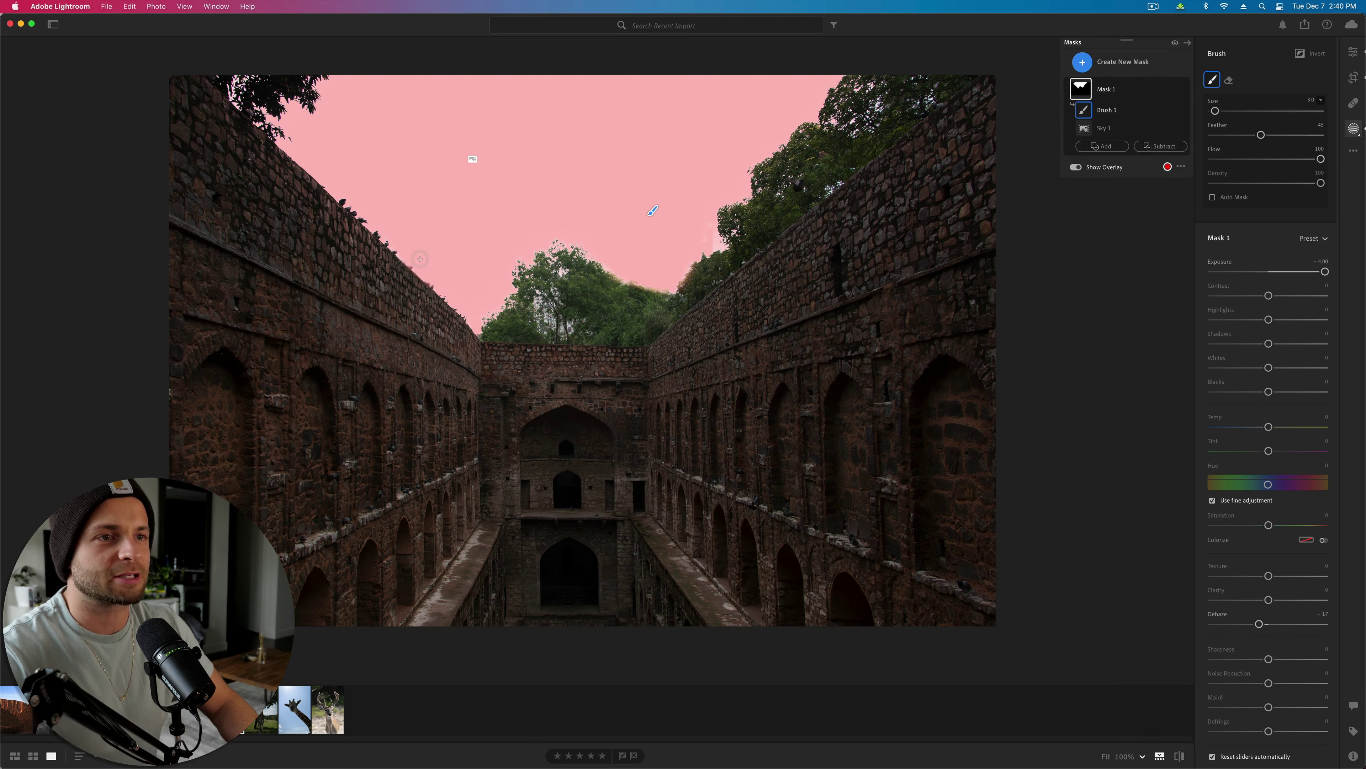
key("o")
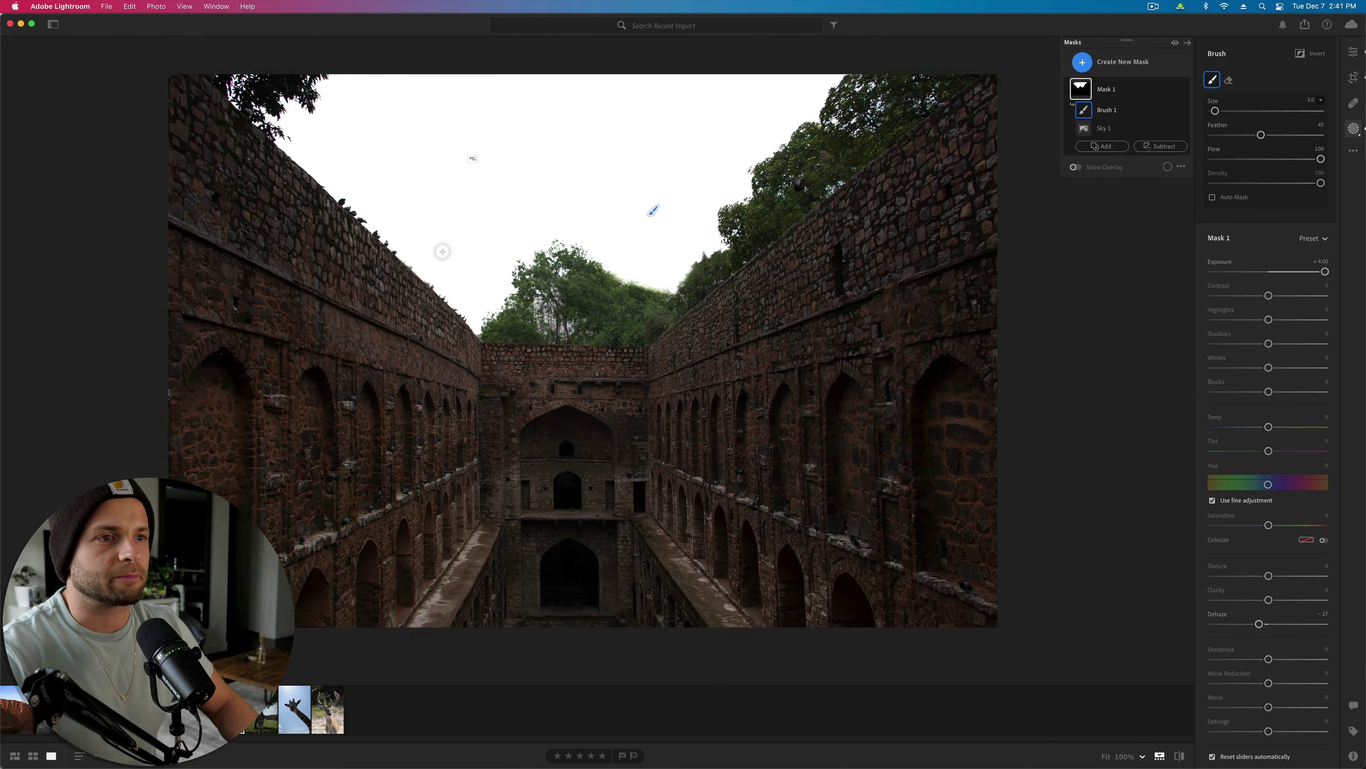
Step: Brush more of the left wall's upper edge down to the trees into the sky mask and set its Dehaze to -41
key("z")
left_click_drag(255, 302, 191, 251)
mouse_move(156, 206)
left_mouse_down()
mouse_move(245, 236)
mouse_move(273, 325)
mouse_move(369, 411)
mouse_move(337, 370)
mouse_move(350, 377)
mouse_move(345, 359)
left_mouse_up()
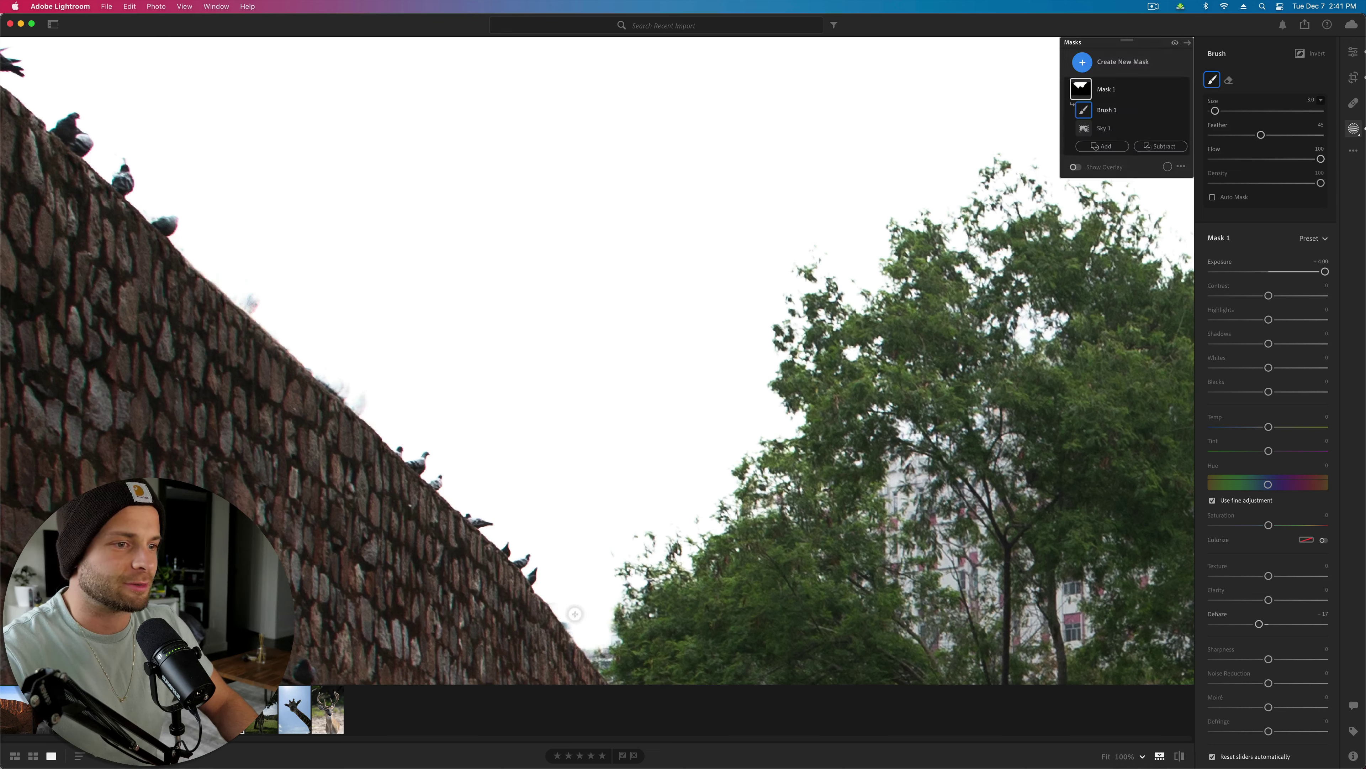
mouse_move(575, 615)
left_mouse_down()
mouse_move(597, 659)
mouse_move(588, 561)
left_mouse_up()
key("z")
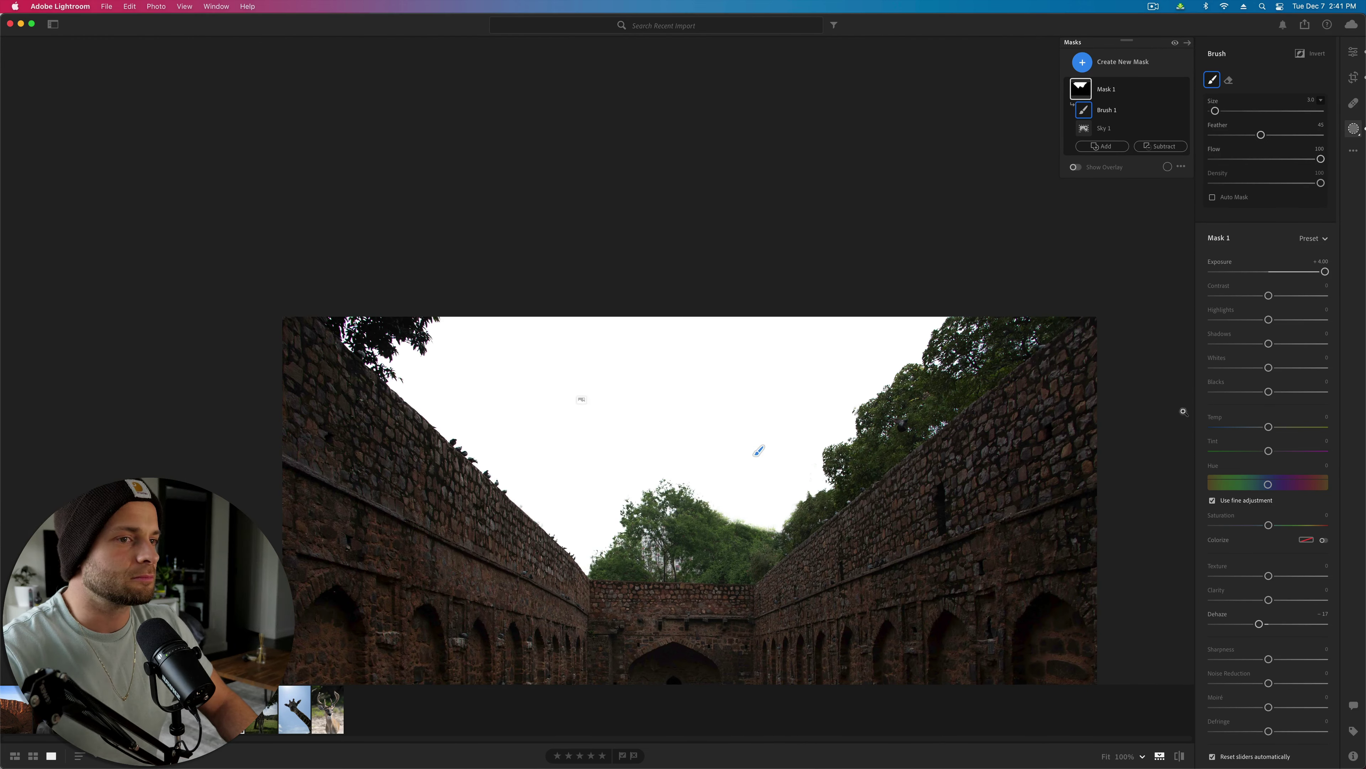
left_click(1247, 625)
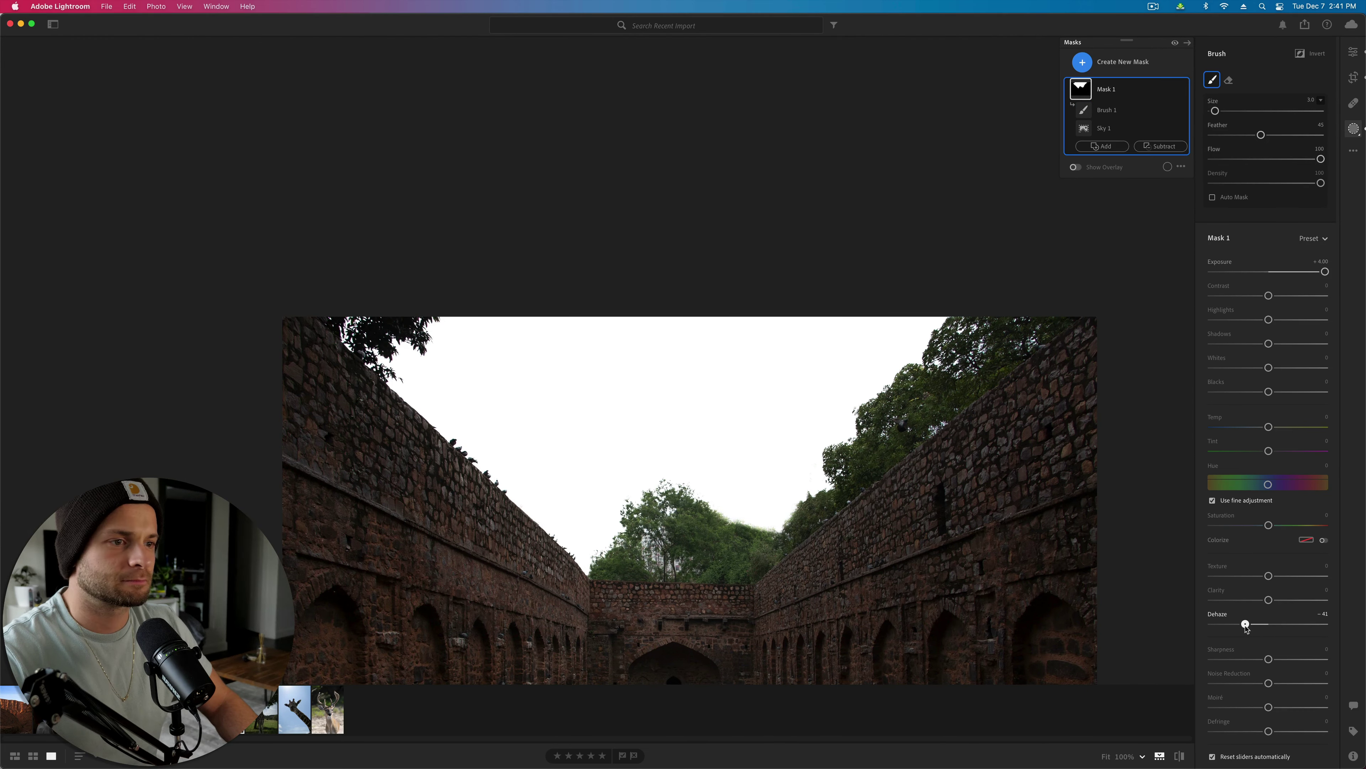
Step: Erase the brushed sky mask from the treetops between the two walls at a reduced eraser flow and leave masking
key("z")
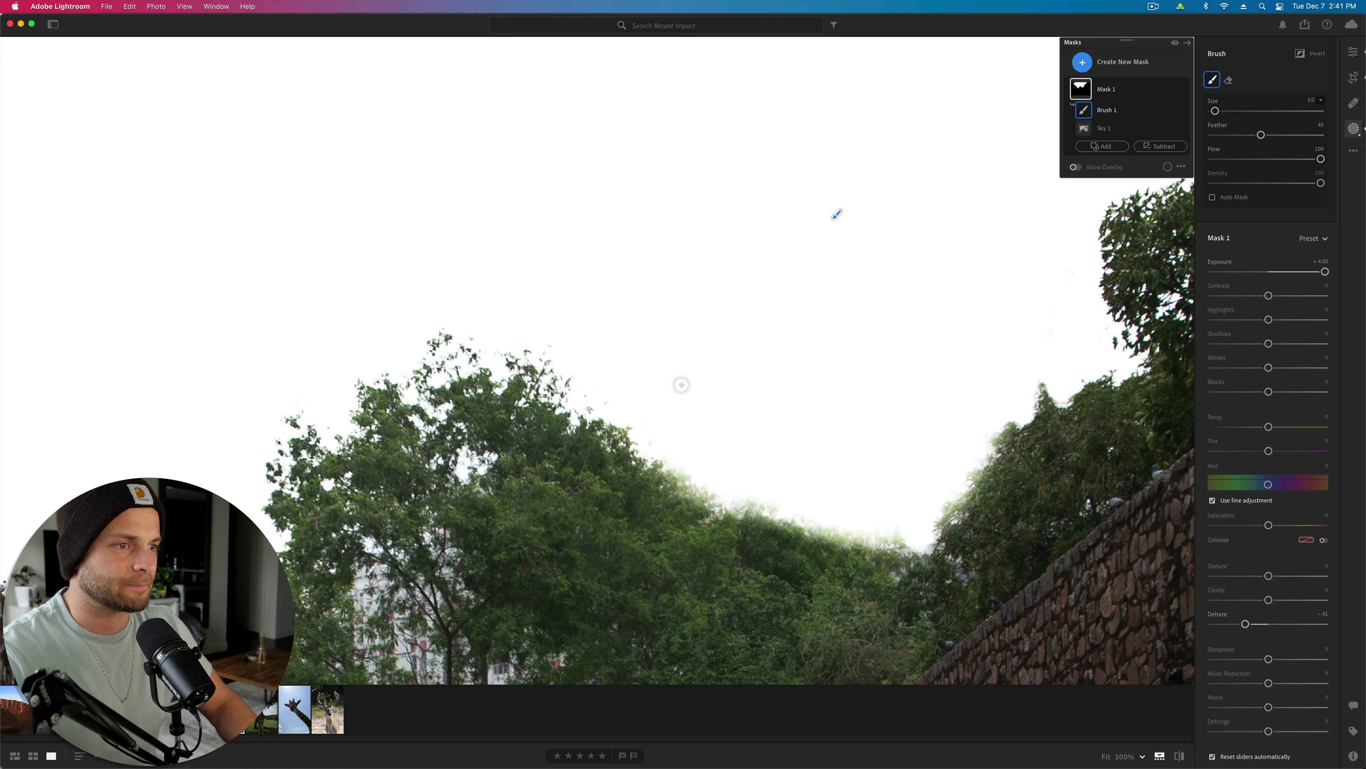
left_click_drag(658, 433, 660, 446)
key("alt")
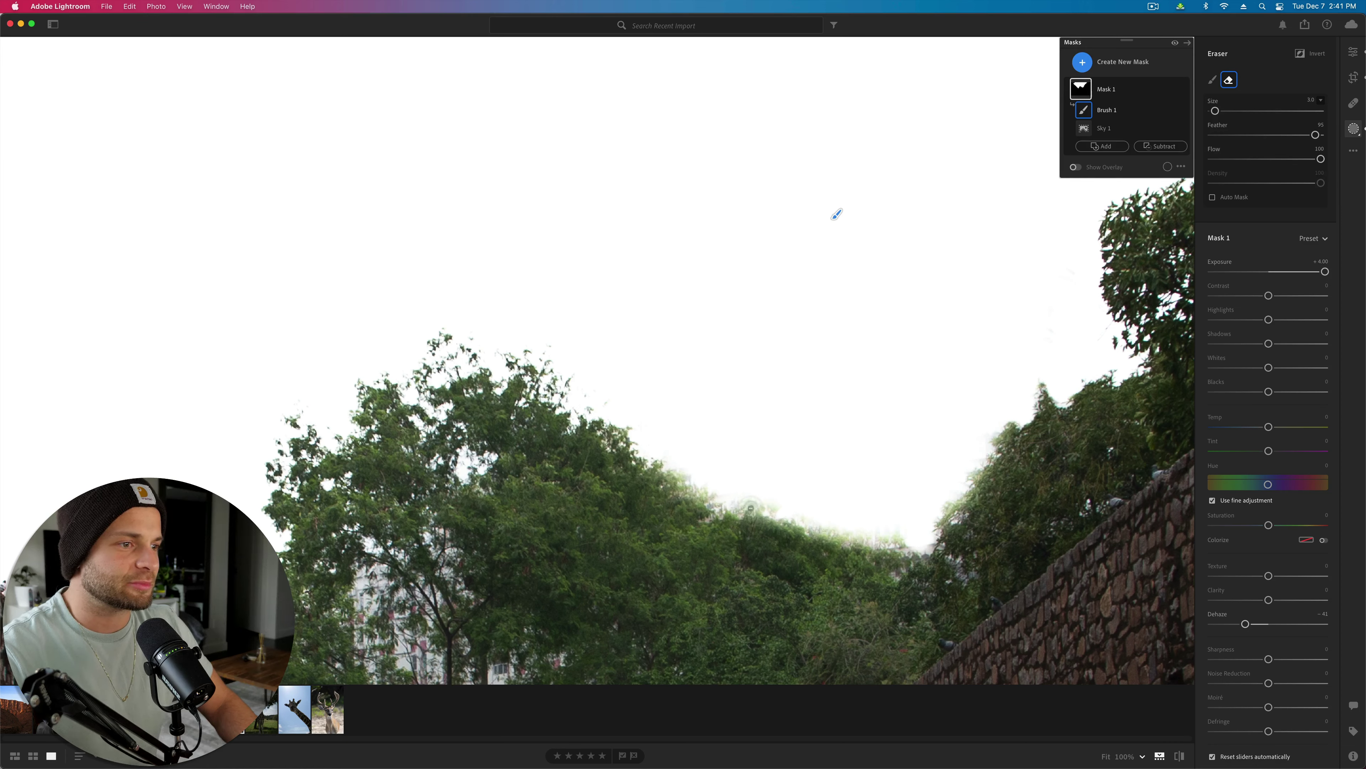
left_click_drag(751, 508, 748, 525)
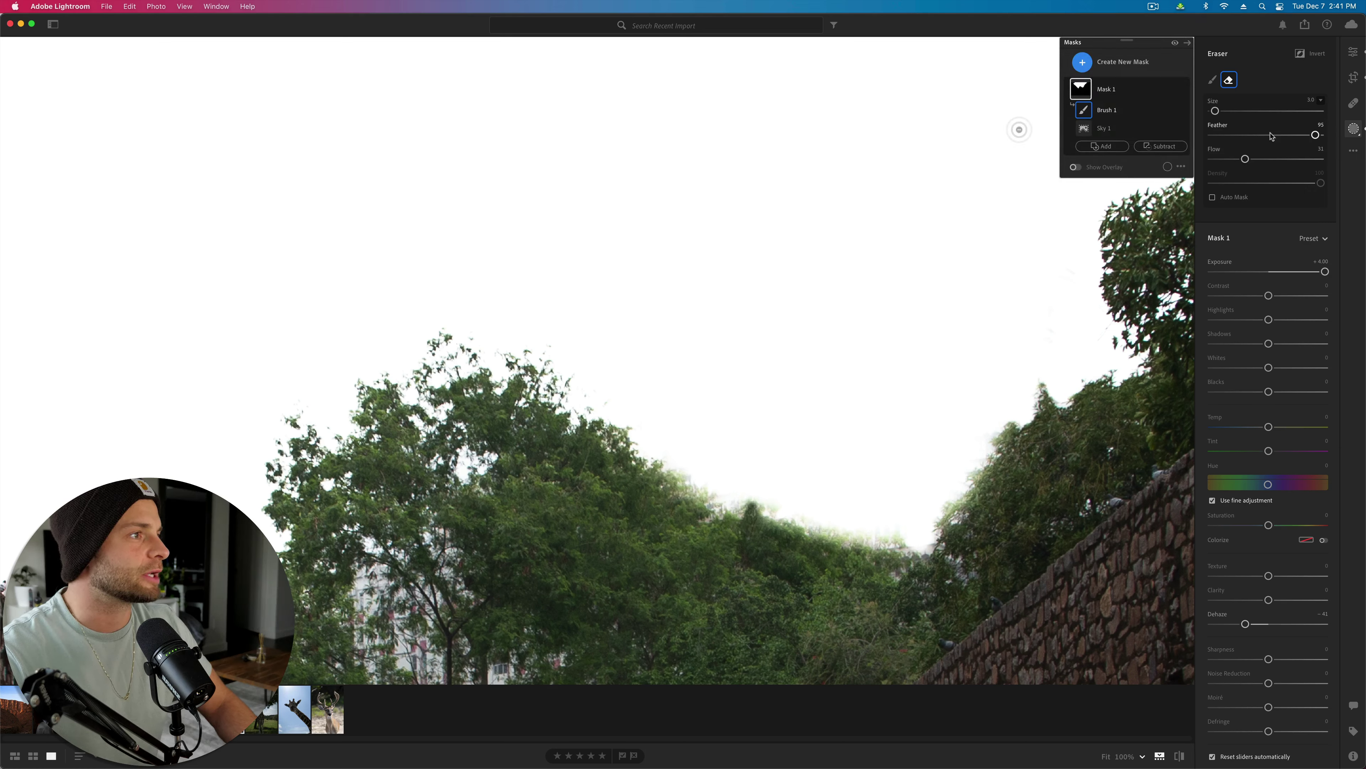
left_click(699, 512)
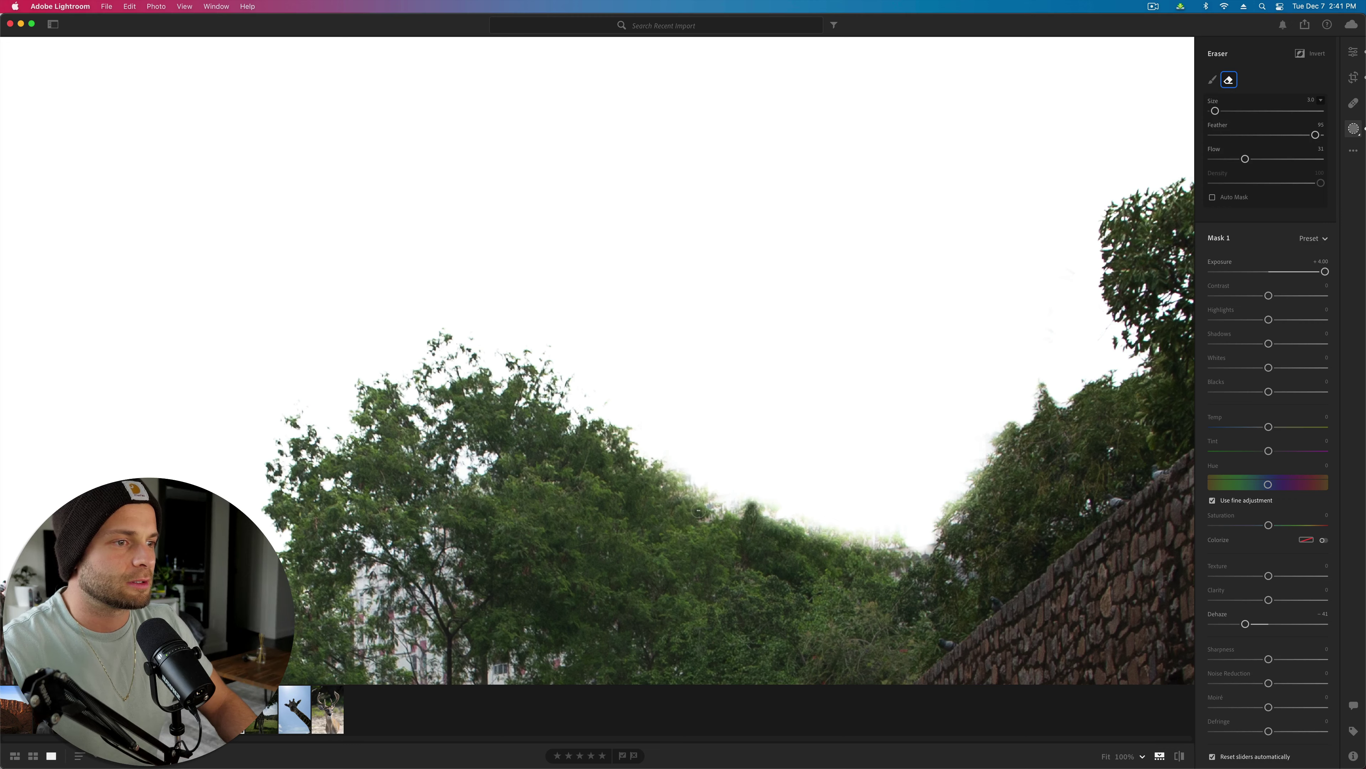
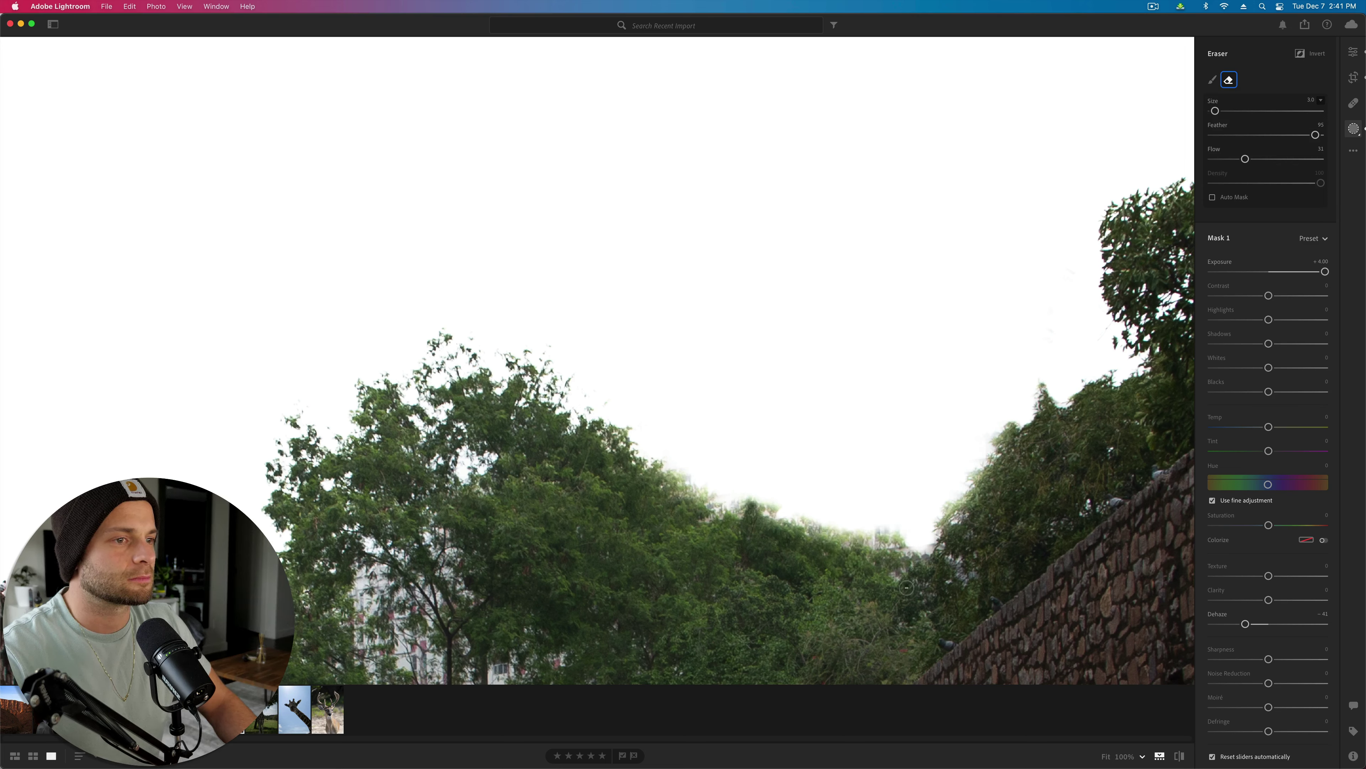
key("z")
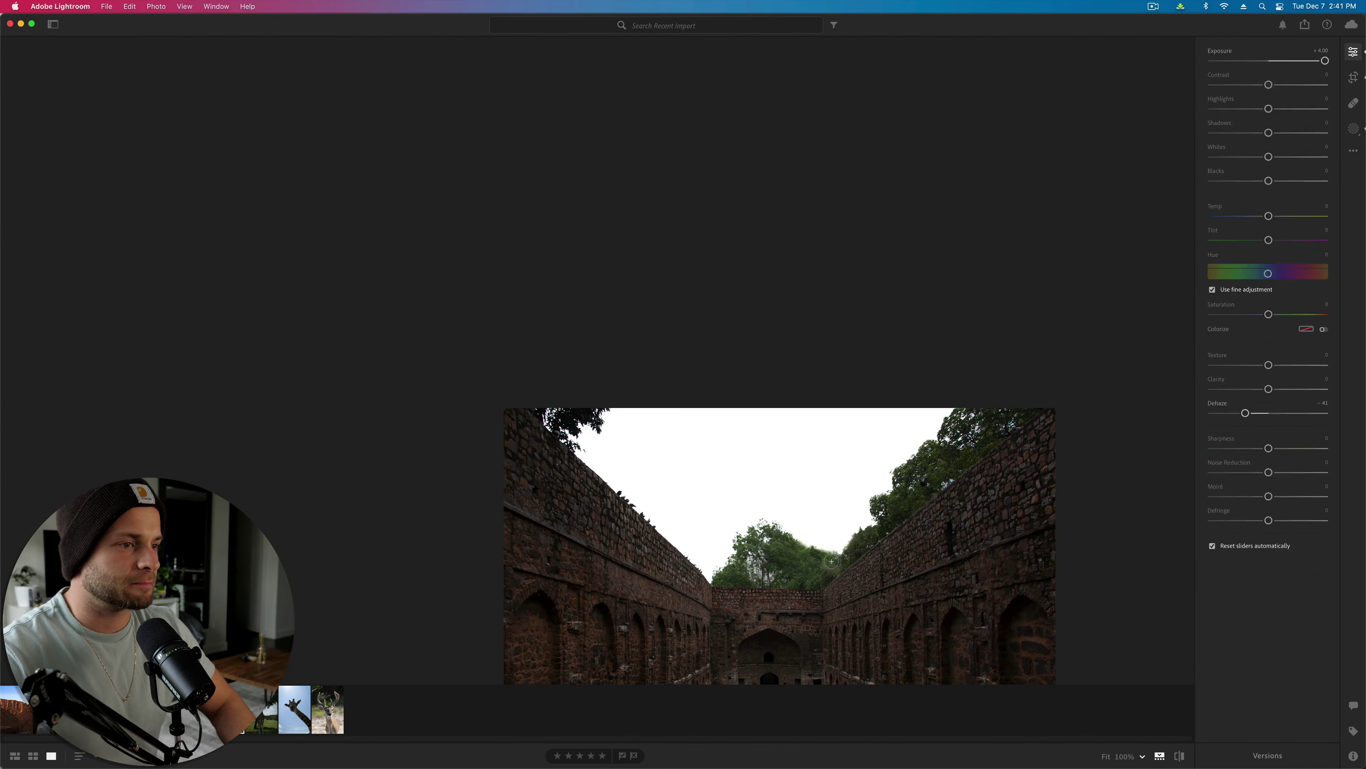
key("e")
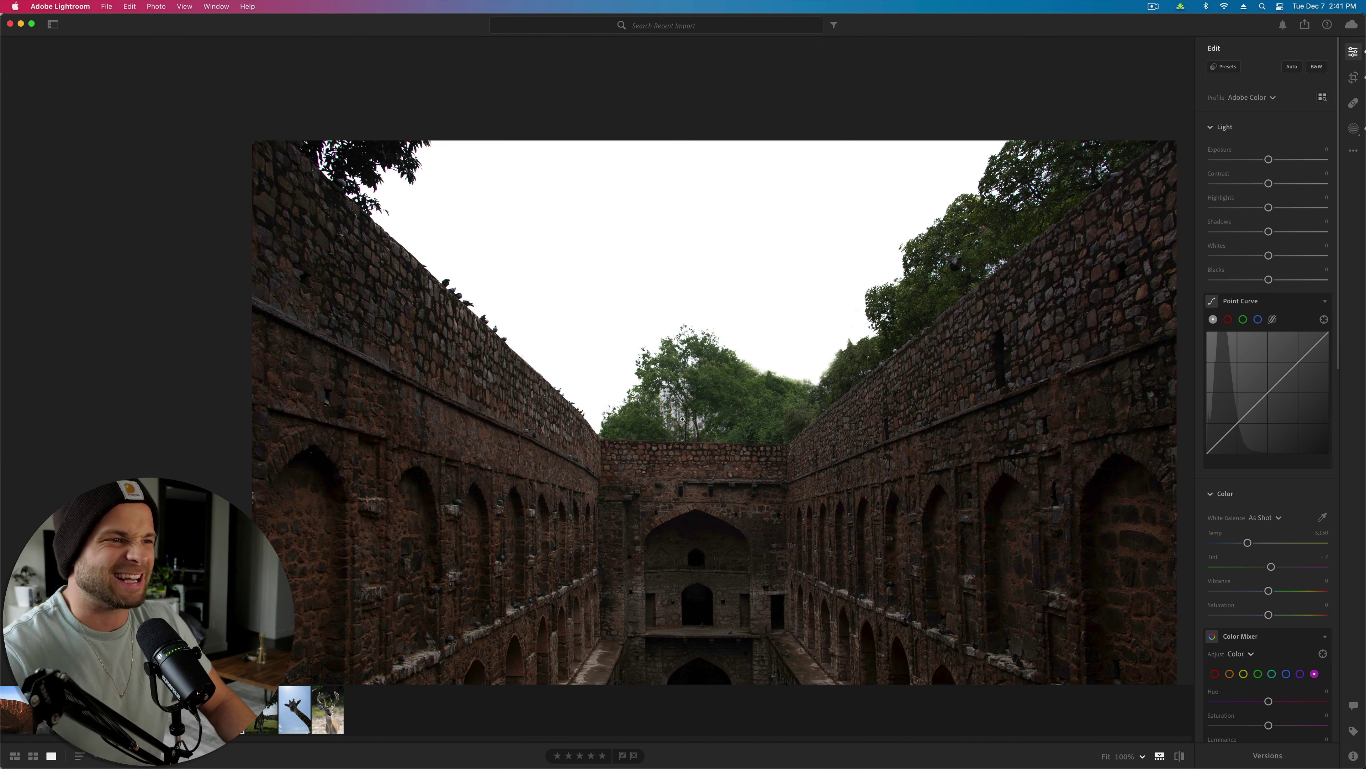
Step: Reopen the sky mask's brush at the high-rise behind the tree, undo a trial dab and set the brush Flow to 30
left_click(675, 401)
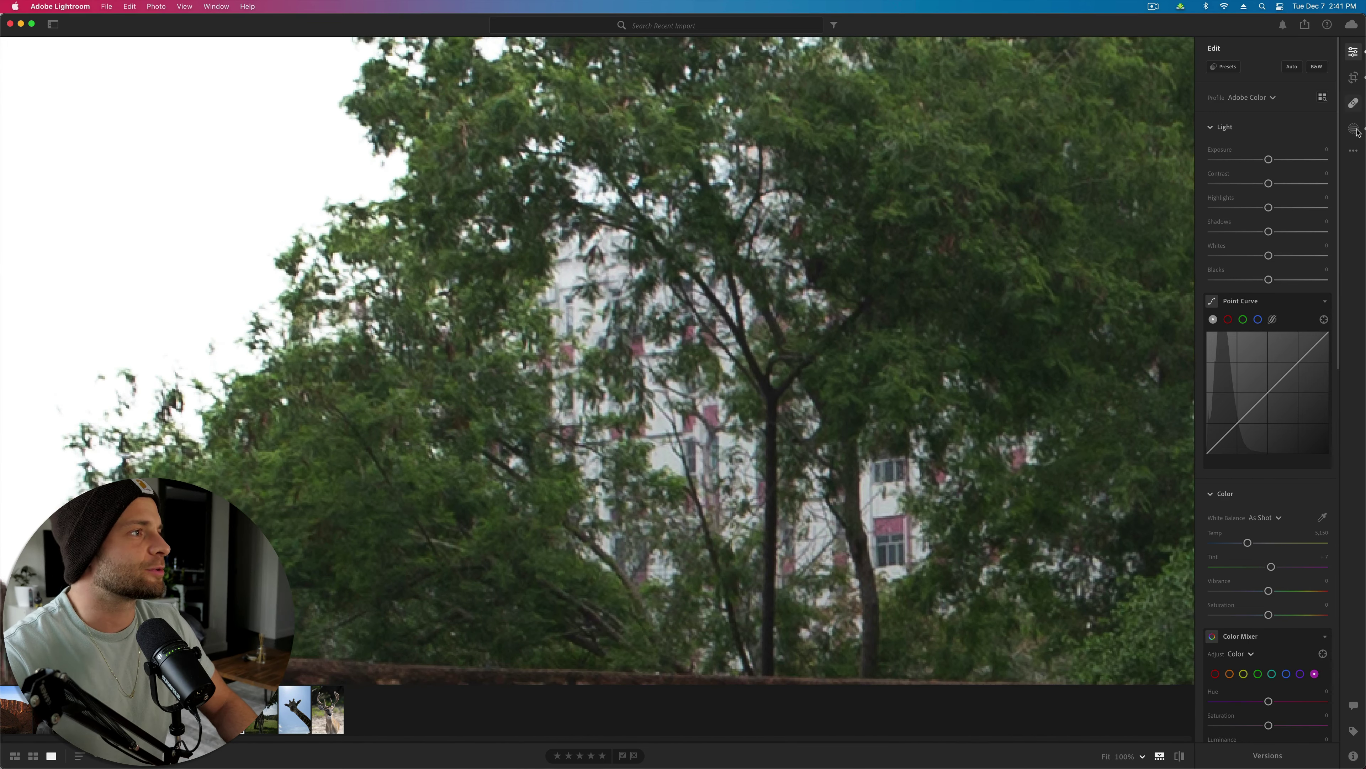
left_click(1357, 131)
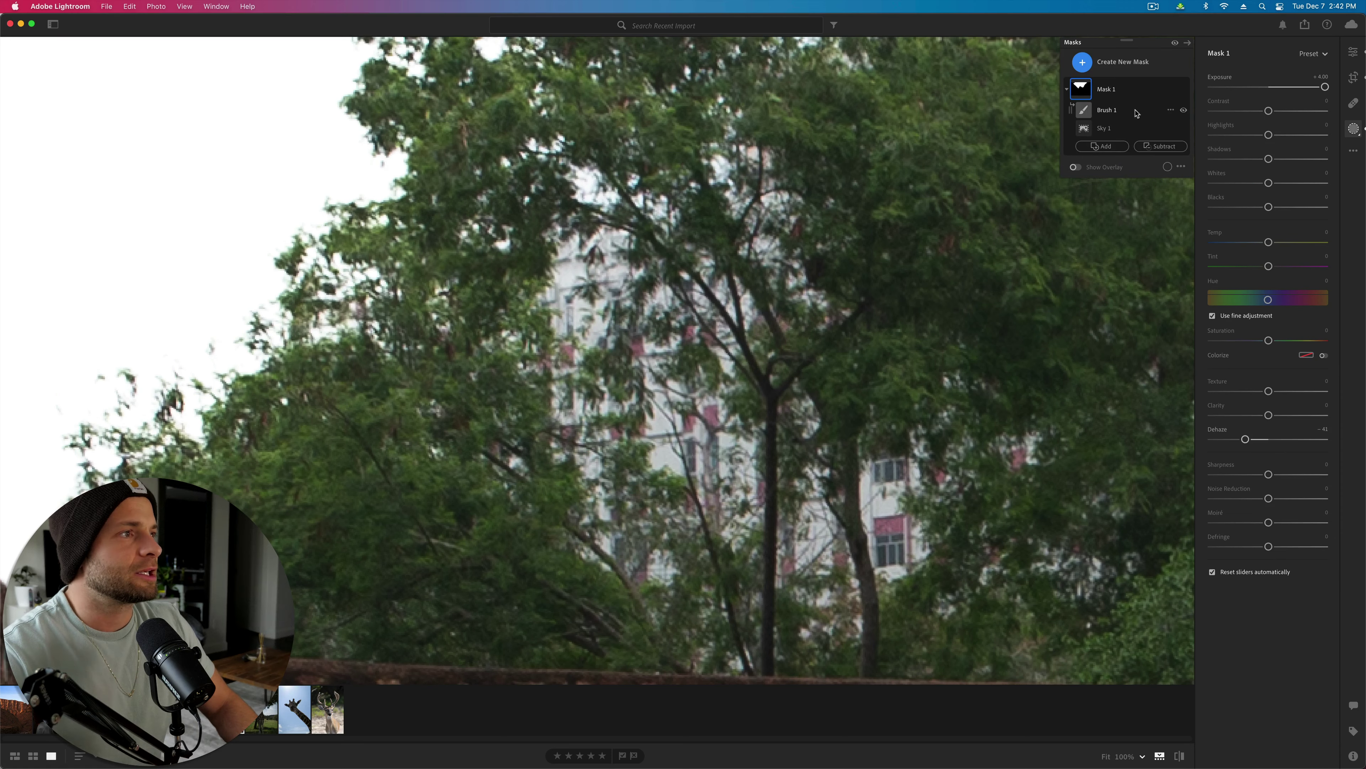
left_click(1129, 110)
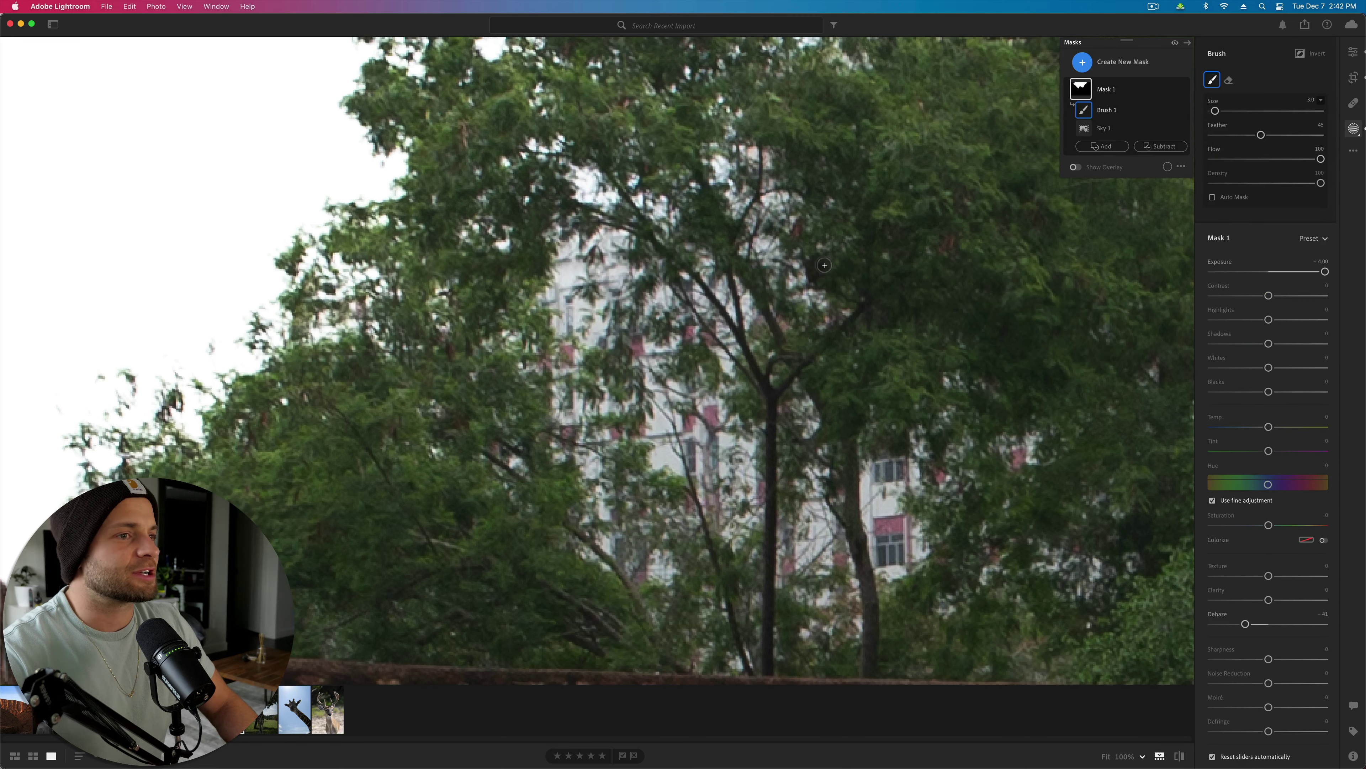
left_click(579, 262)
key("super+z")
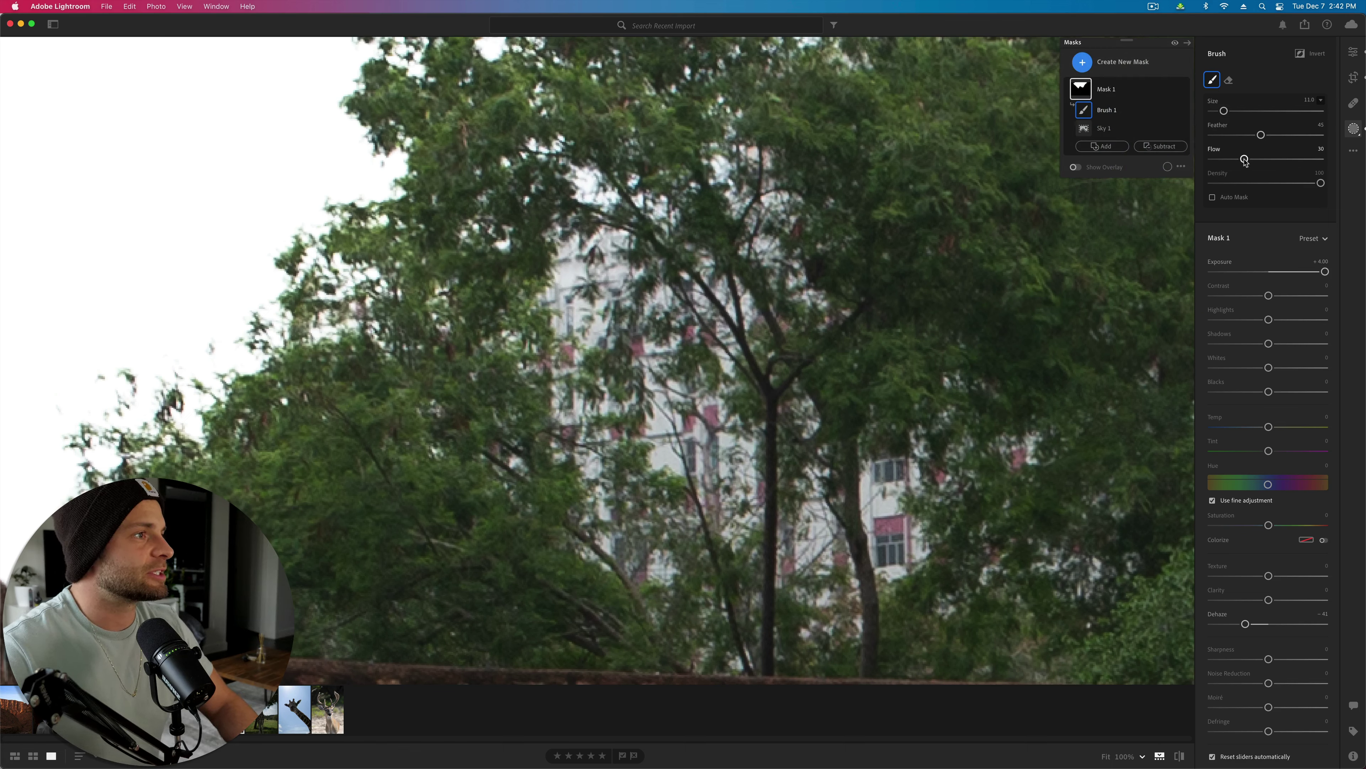
Step: Paint the high-rise parts showing through the tree branches into the sky mask, including the windows beside the trunk
mouse_move(579, 264)
left_mouse_down()
mouse_move(581, 471)
mouse_move(598, 460)
mouse_move(619, 501)
left_mouse_up()
mouse_move(672, 434)
left_mouse_down()
mouse_move(694, 449)
mouse_move(725, 437)
mouse_move(734, 498)
left_mouse_up()
mouse_move(708, 312)
left_mouse_down()
mouse_move(663, 323)
mouse_move(654, 455)
left_mouse_up()
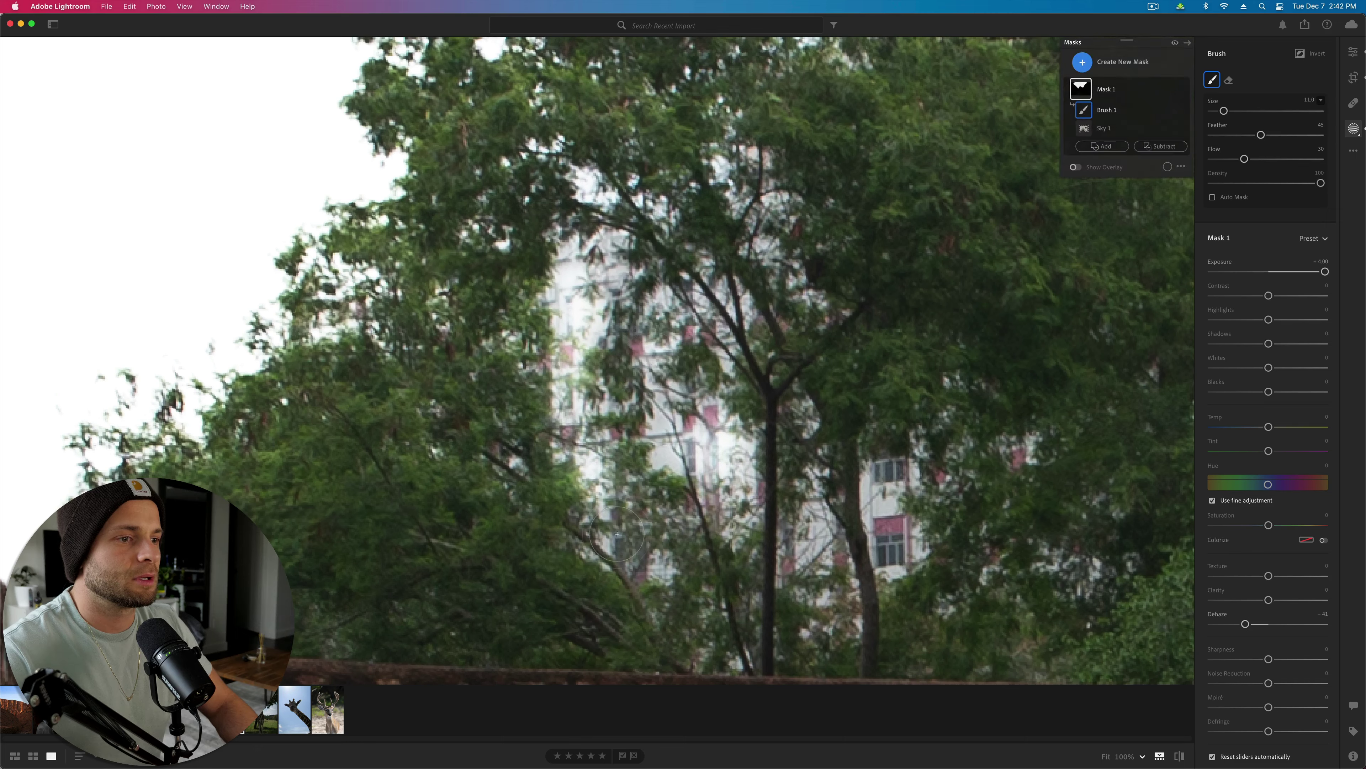
left_click_drag(617, 534, 665, 558)
mouse_move(597, 242)
left_mouse_down()
mouse_move(678, 272)
mouse_move(721, 339)
left_mouse_up()
mouse_move(791, 514)
left_mouse_down()
mouse_move(812, 570)
mouse_move(829, 538)
left_mouse_up()
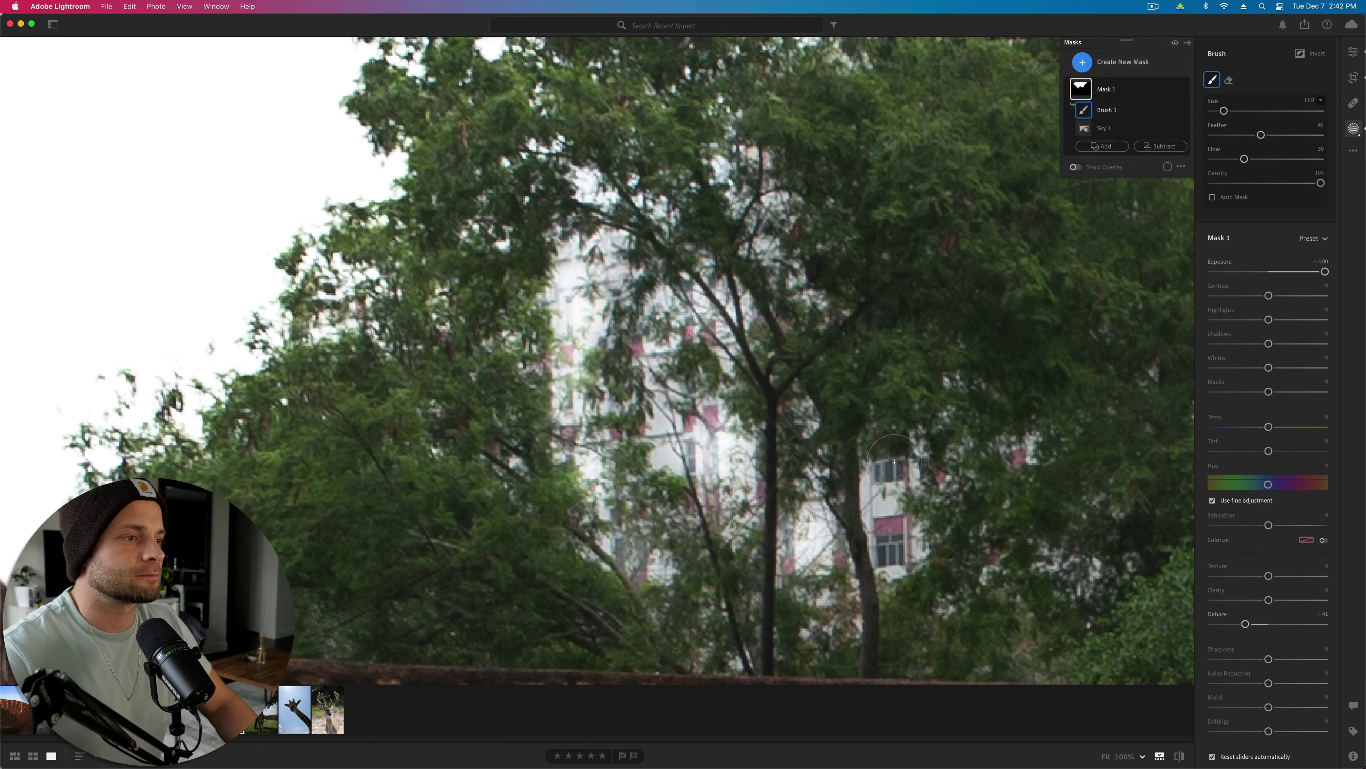
mouse_move(895, 461)
left_mouse_down()
mouse_move(887, 517)
mouse_move(910, 555)
mouse_move(934, 549)
left_mouse_up()
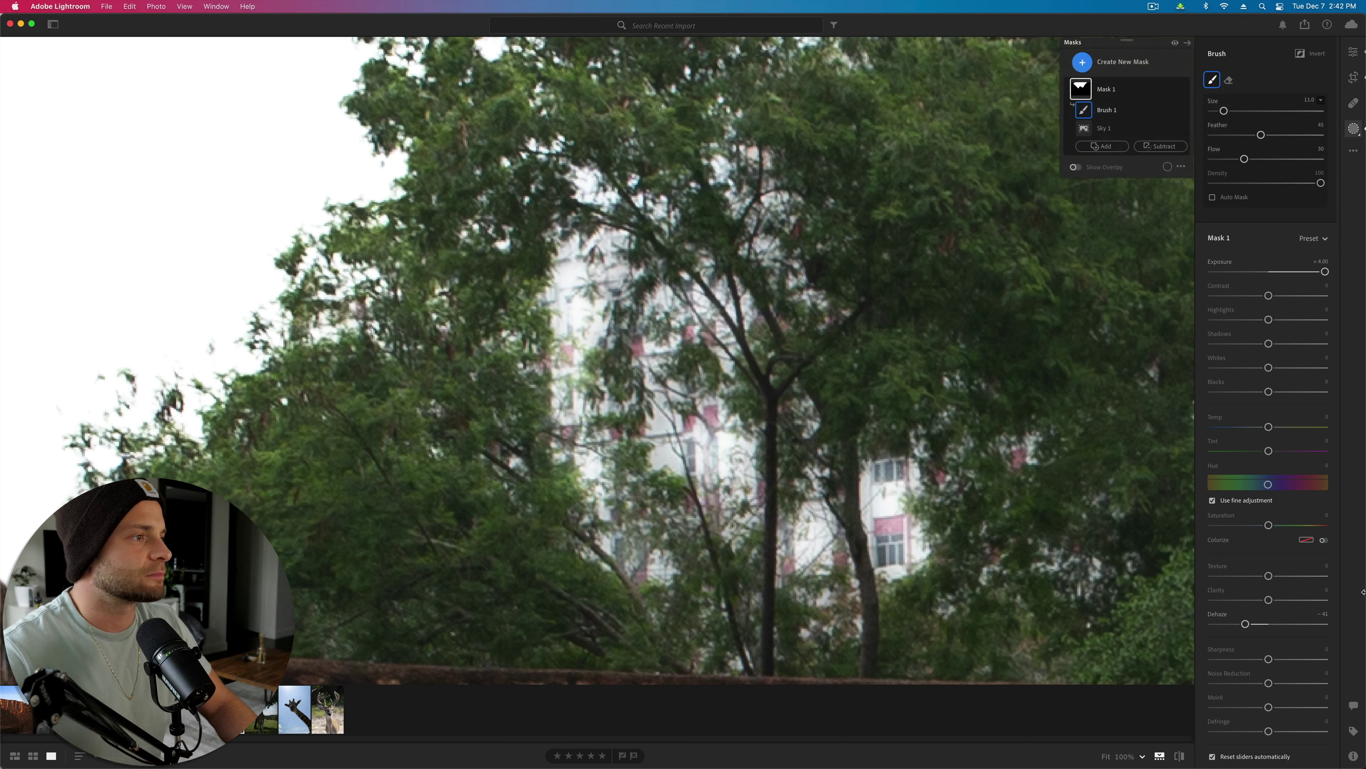
Step: Set the sky mask's Texture to -67 and Clarity to -100 and return to the whole photo's edit settings
left_click_drag(1268, 575, 1212, 600)
key("z")
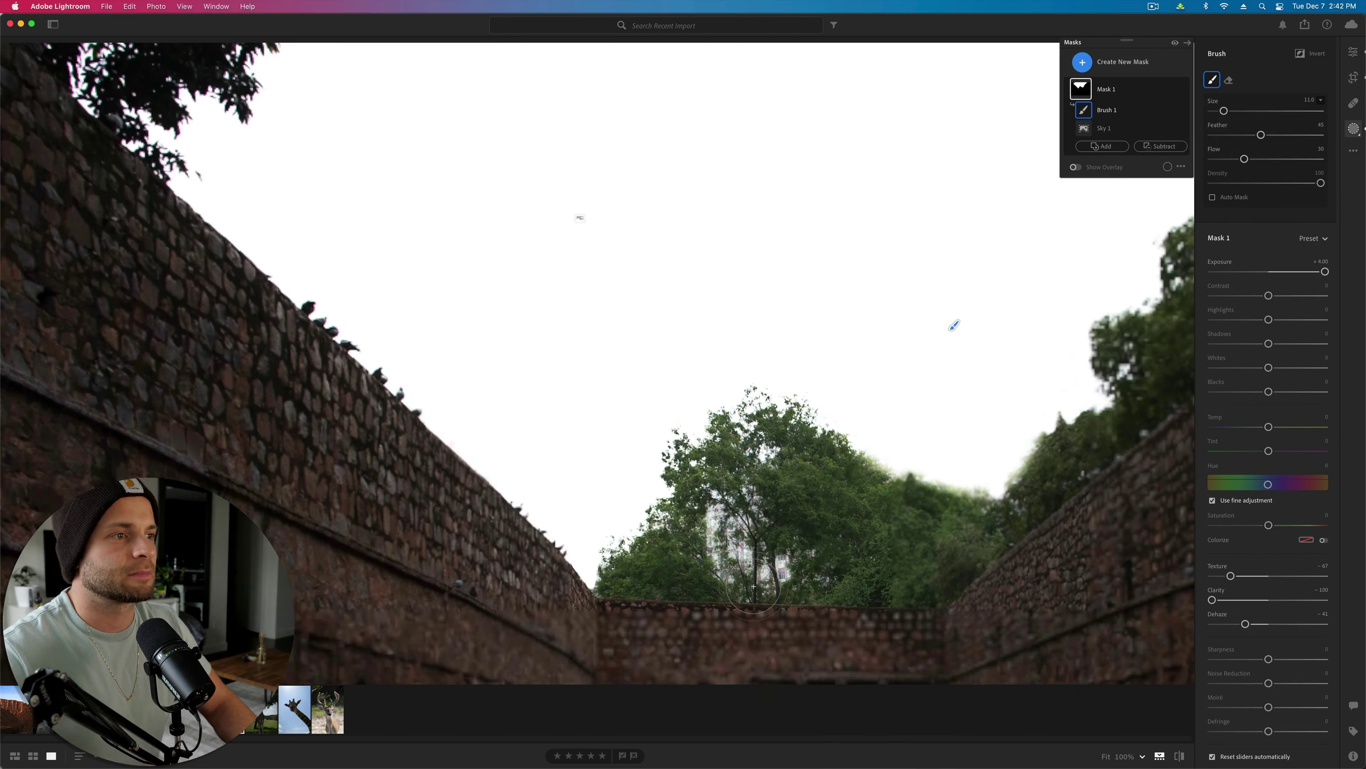
key("e")
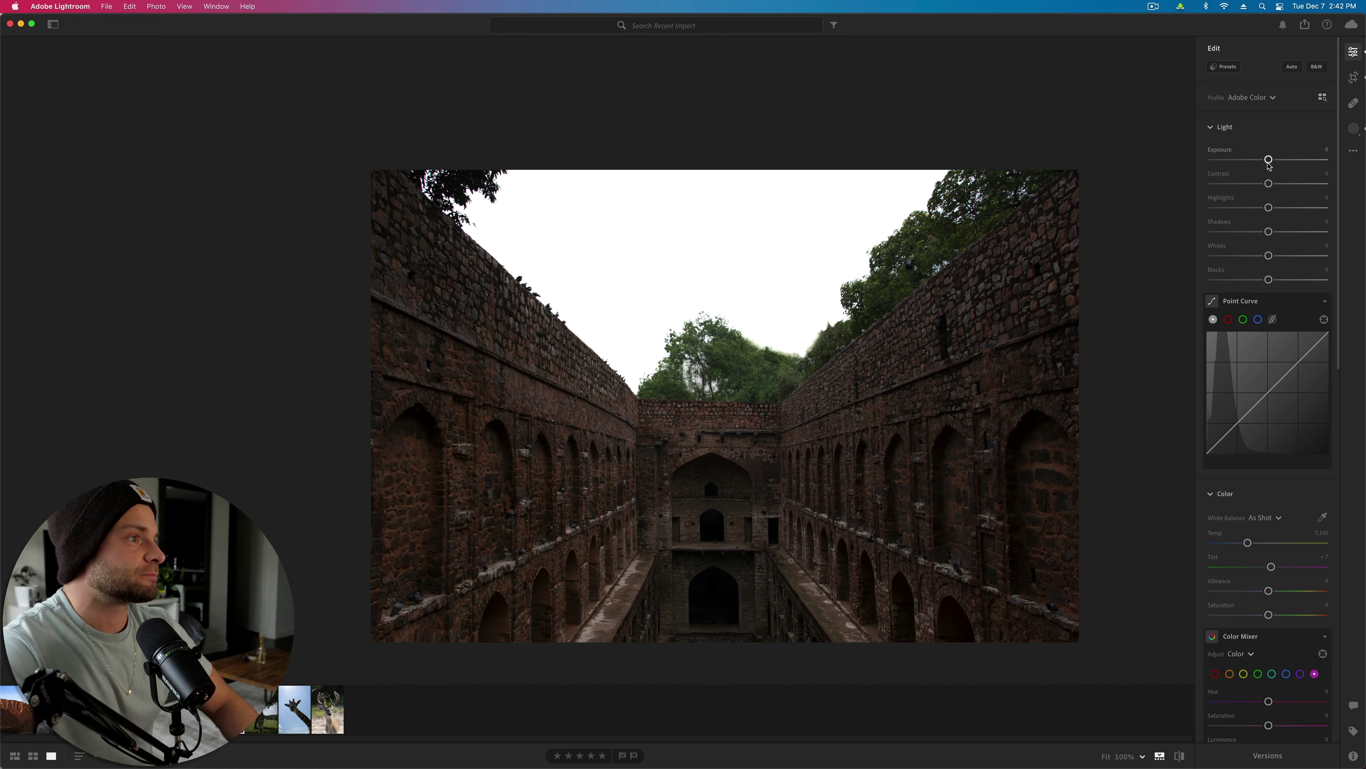
Step: Set the photo's Exposure to +0.44, Highlights to +33, Shadows to -18, Whites to +40 and Blacks to -21
left_click_drag(1272, 165, 1266, 233)
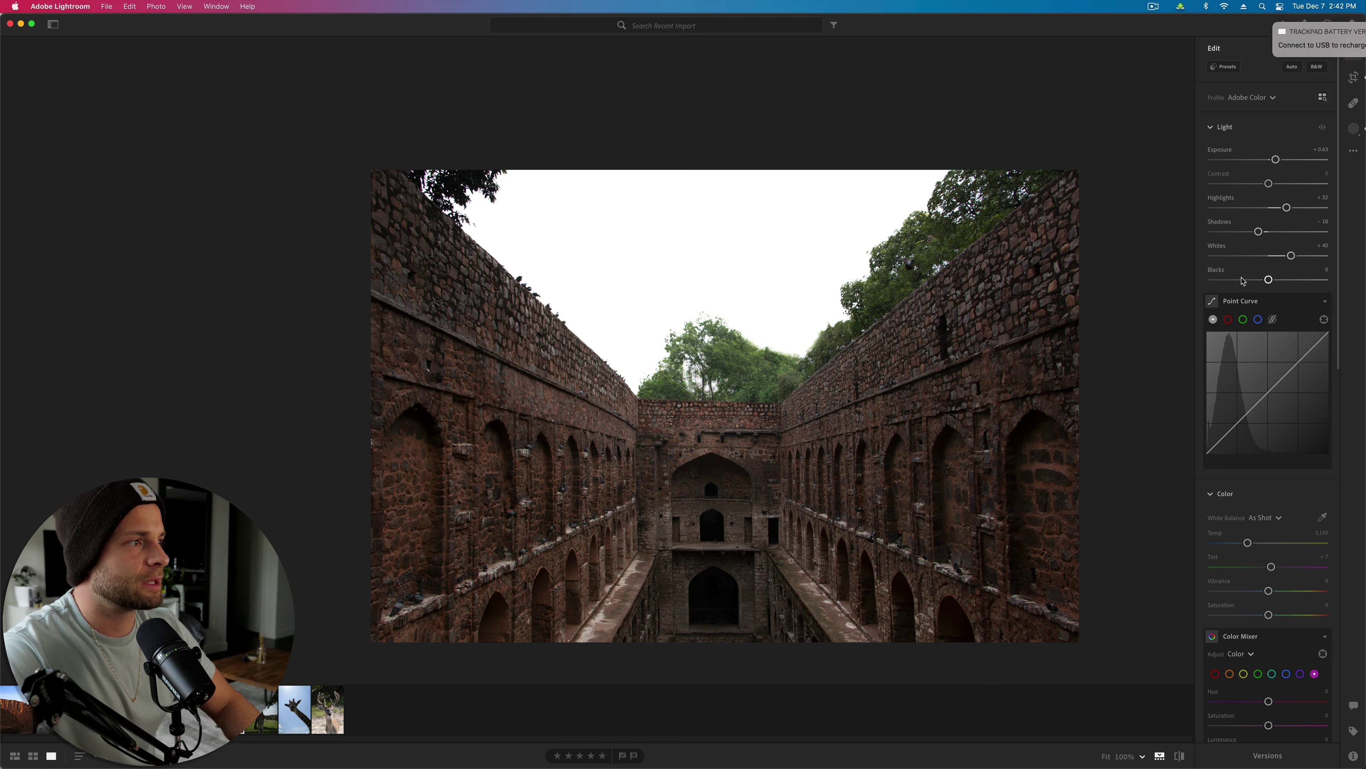
left_click_drag(1269, 279, 1254, 281)
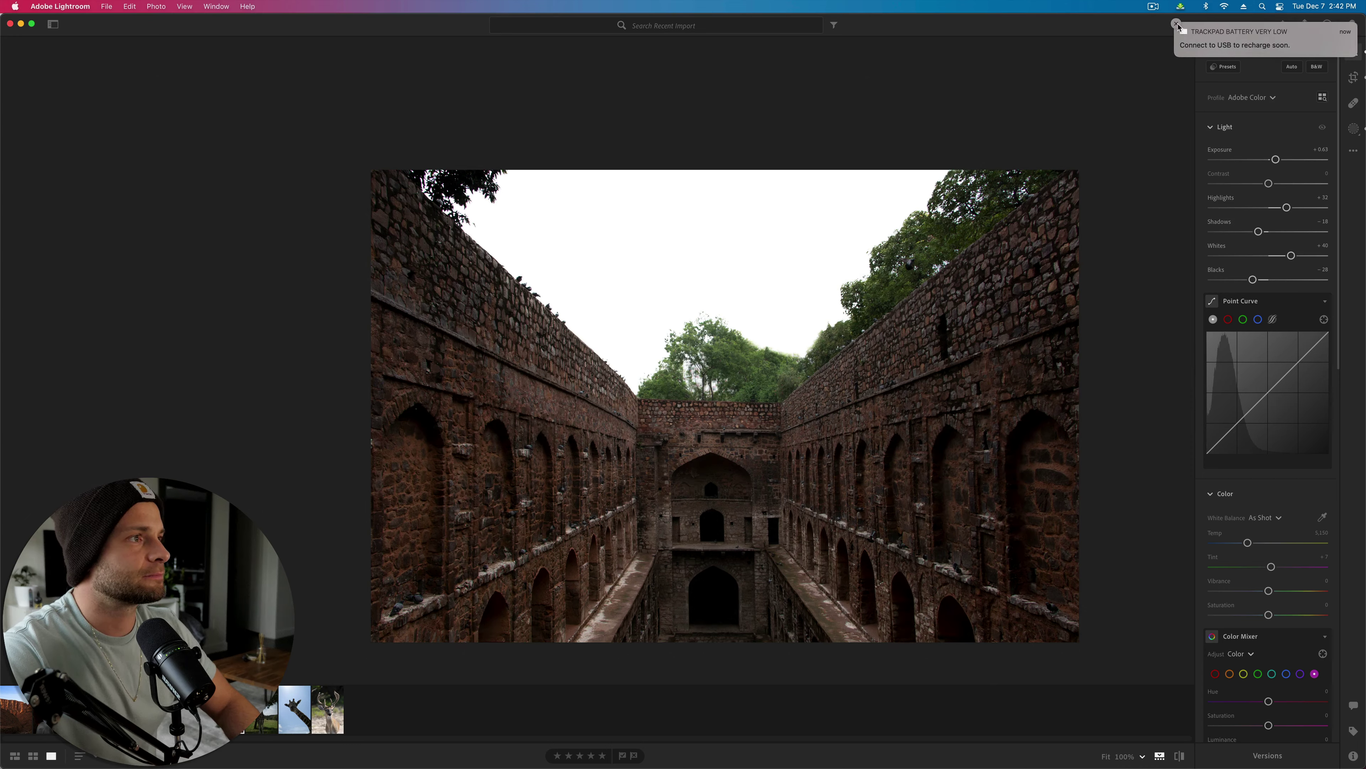
left_click(1176, 24)
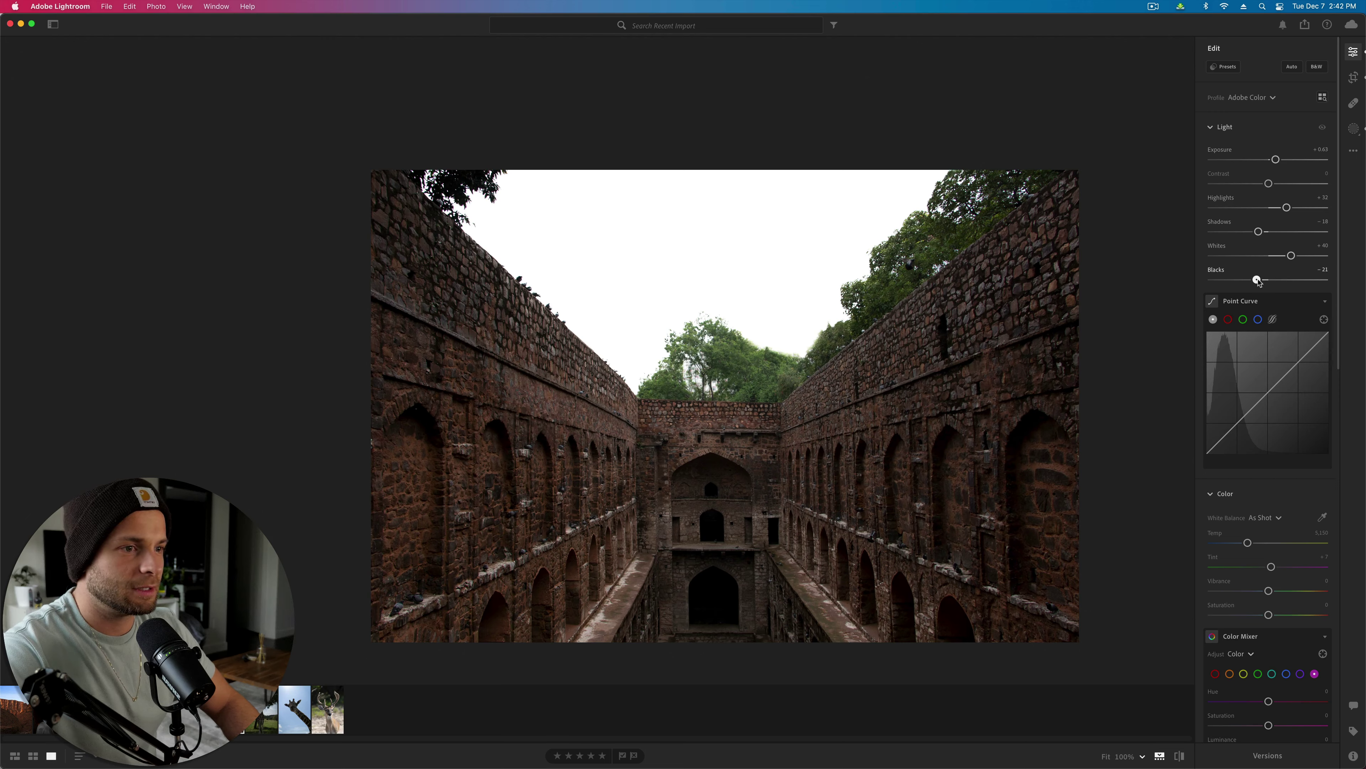
left_click_drag(1260, 282, 1256, 282)
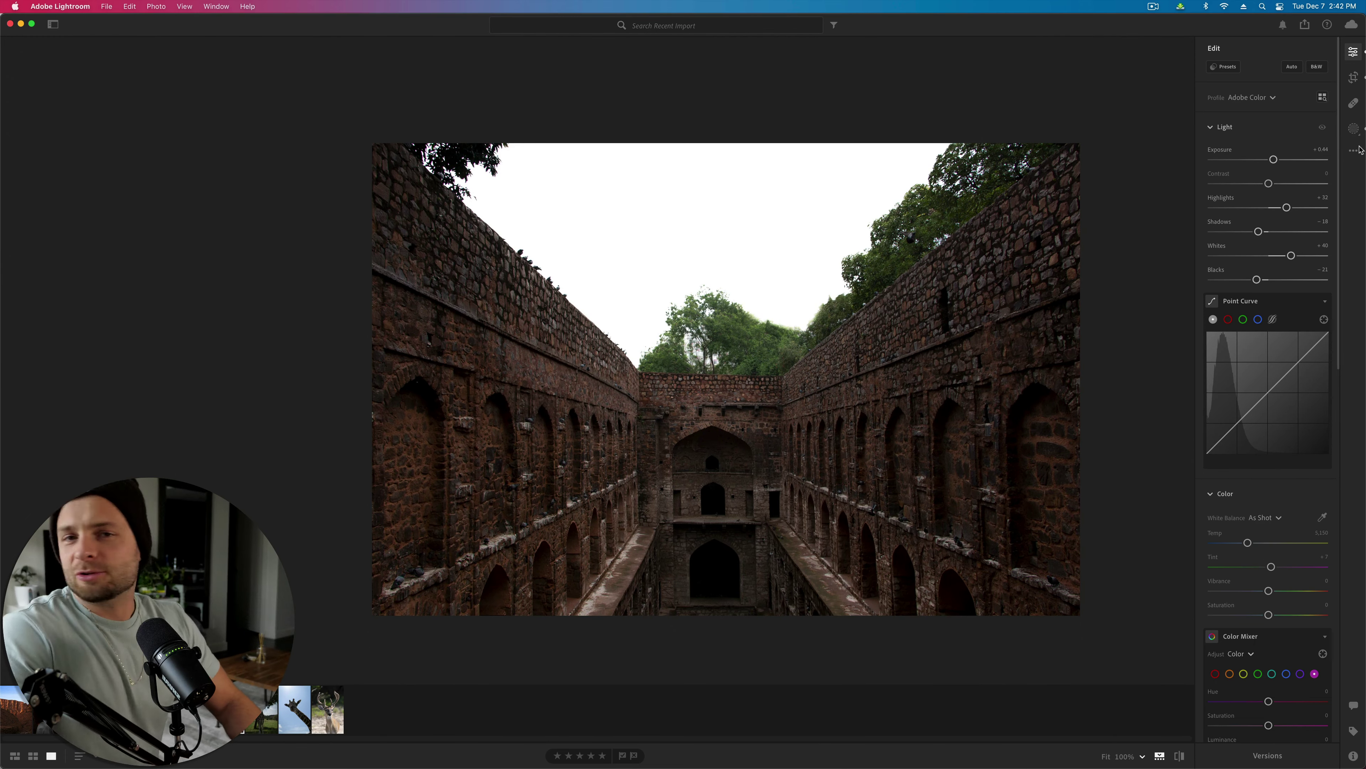
Step: Create a new Brush mask and paint the nearest large arch on the left wall
left_click(1353, 132)
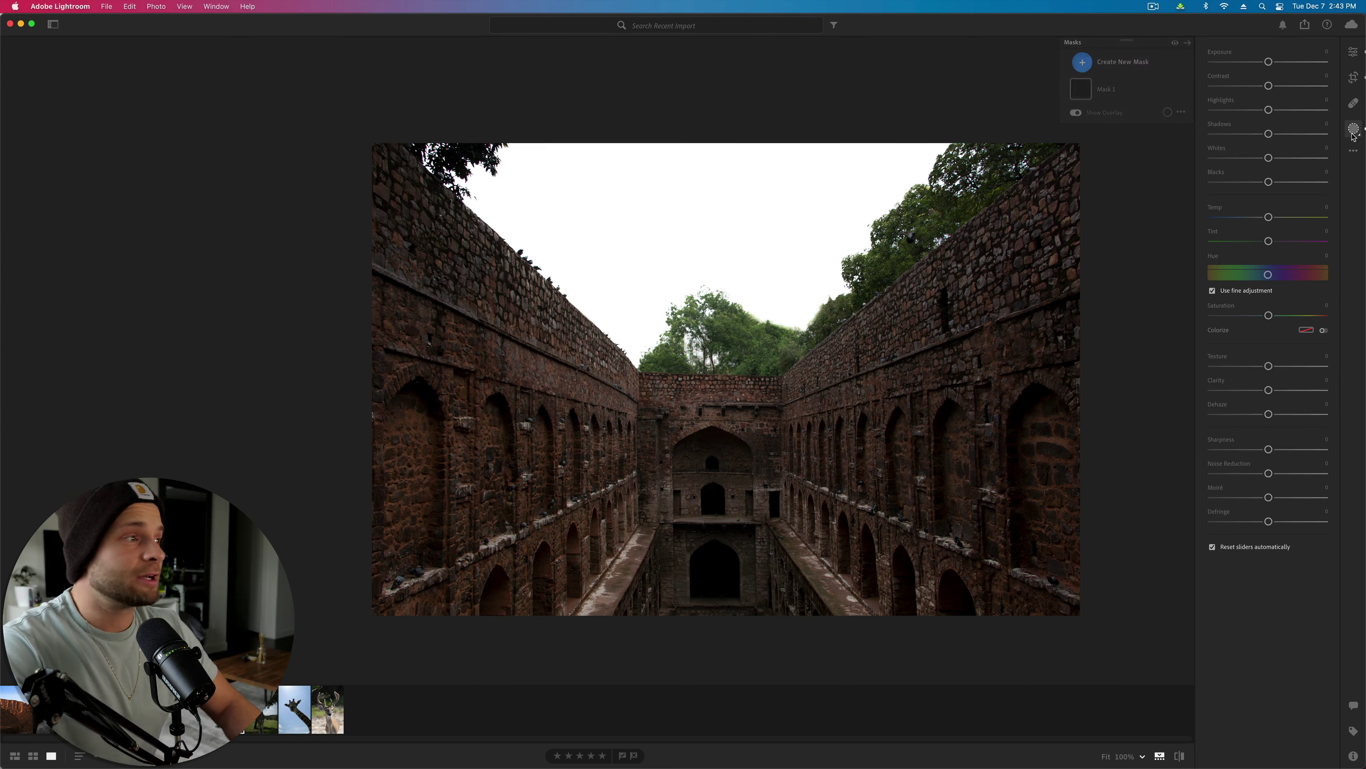
left_click(1105, 61)
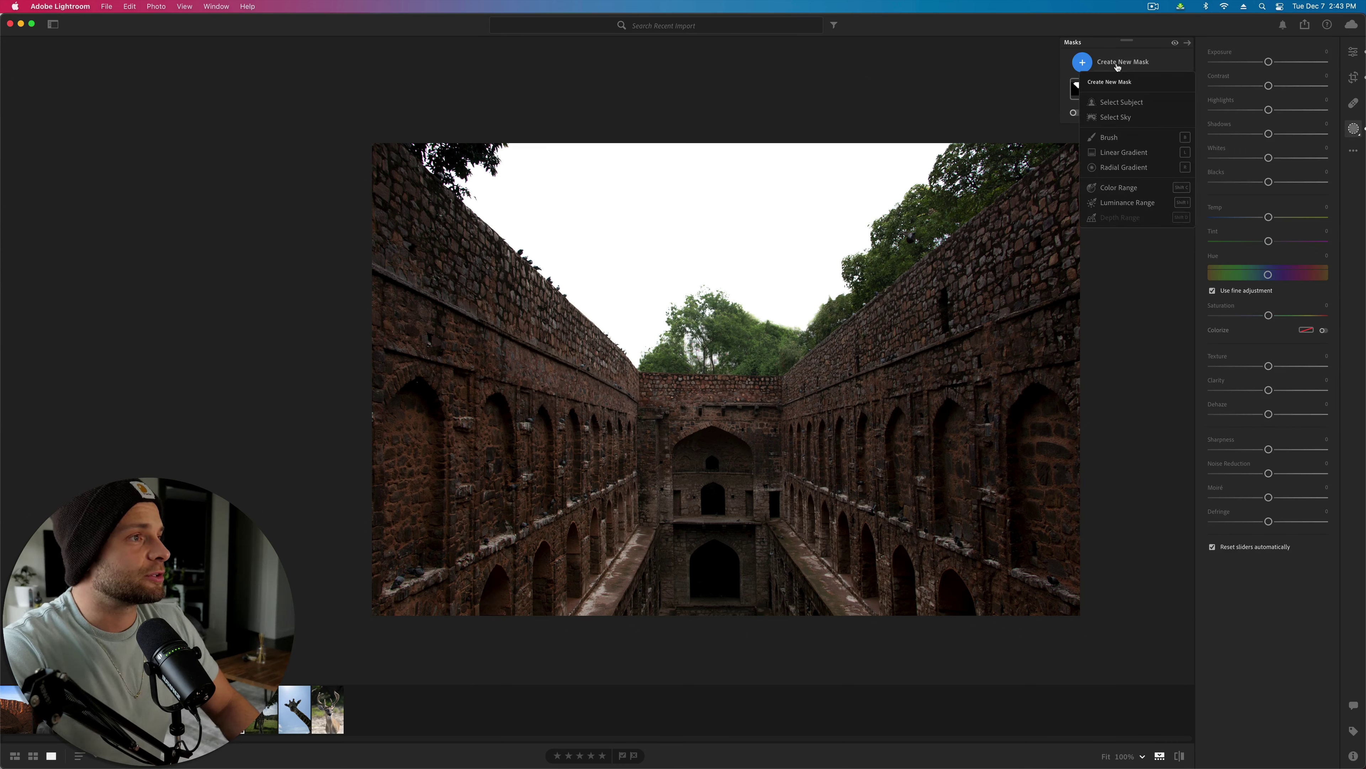
left_click(1100, 138)
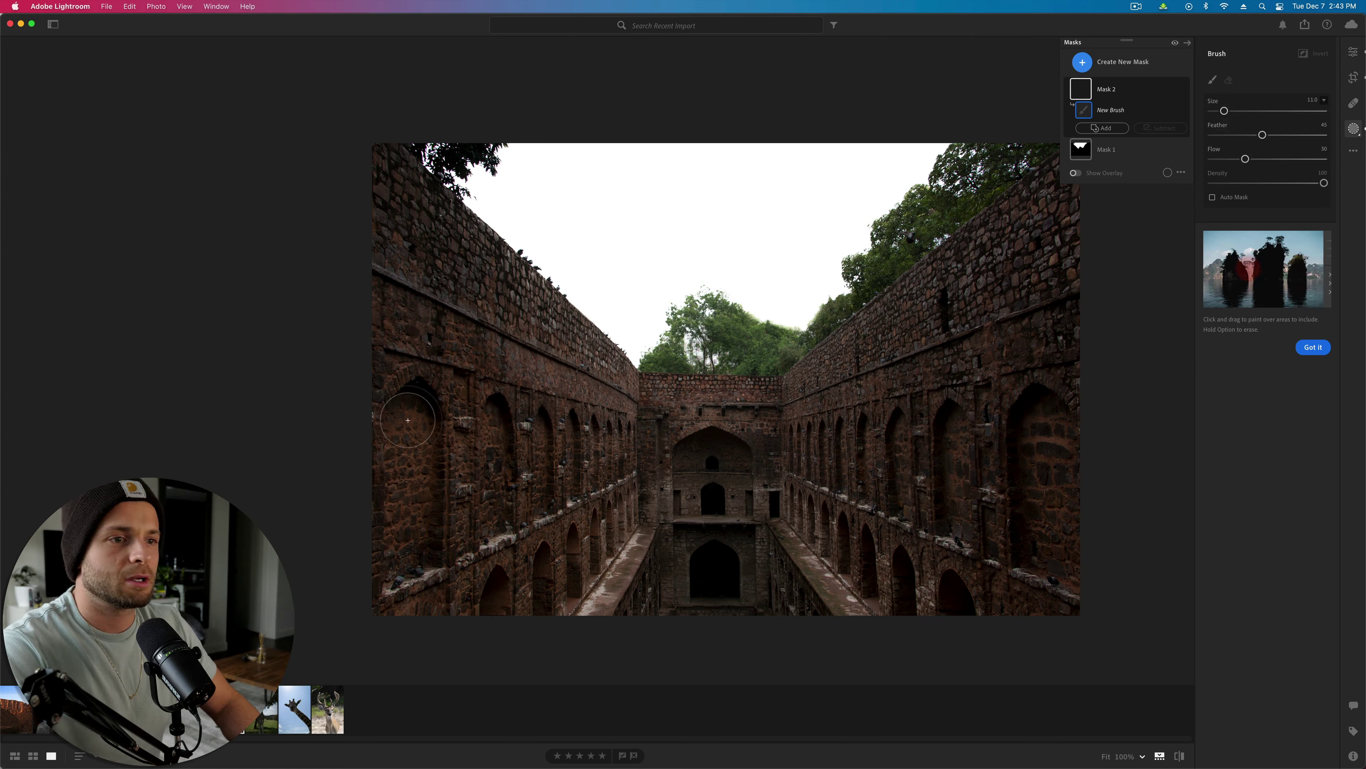
left_click_drag(411, 401, 431, 474)
Step: Paint the remaining upper-row arches along the left wall into the brush mask, using a smaller brush for the farther ones
key("bracketleft")
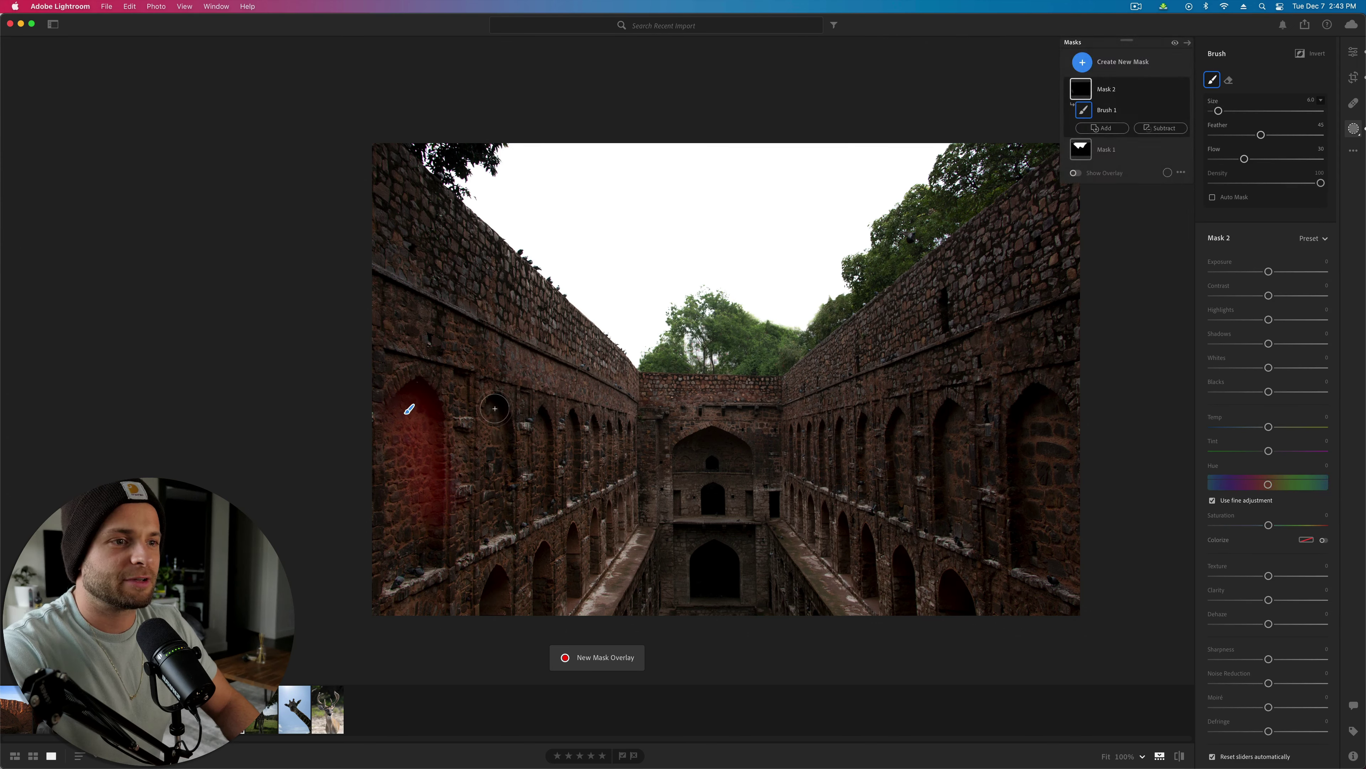
left_click_drag(492, 415, 512, 522)
left_click_drag(543, 428, 542, 501)
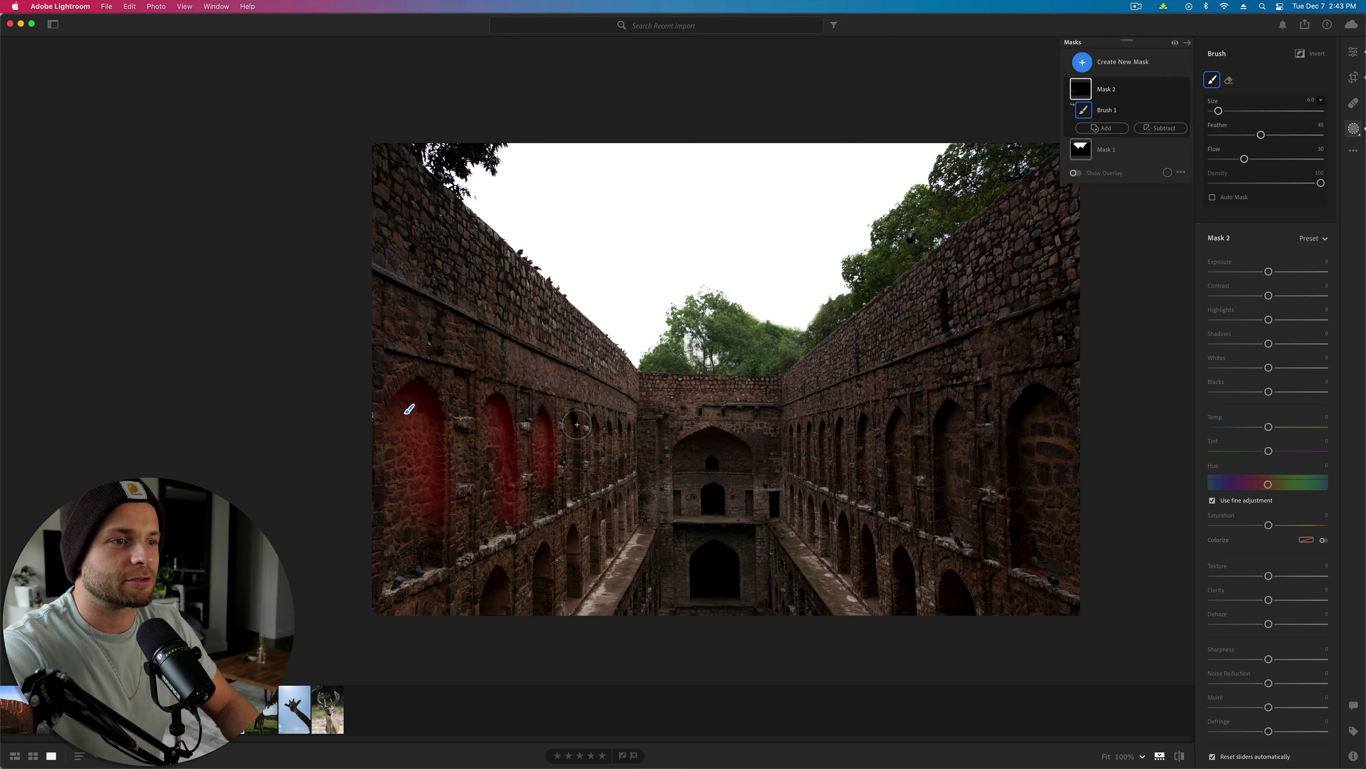
left_click_drag(577, 407, 580, 516)
key("bracketleft")
key("bracketleft")
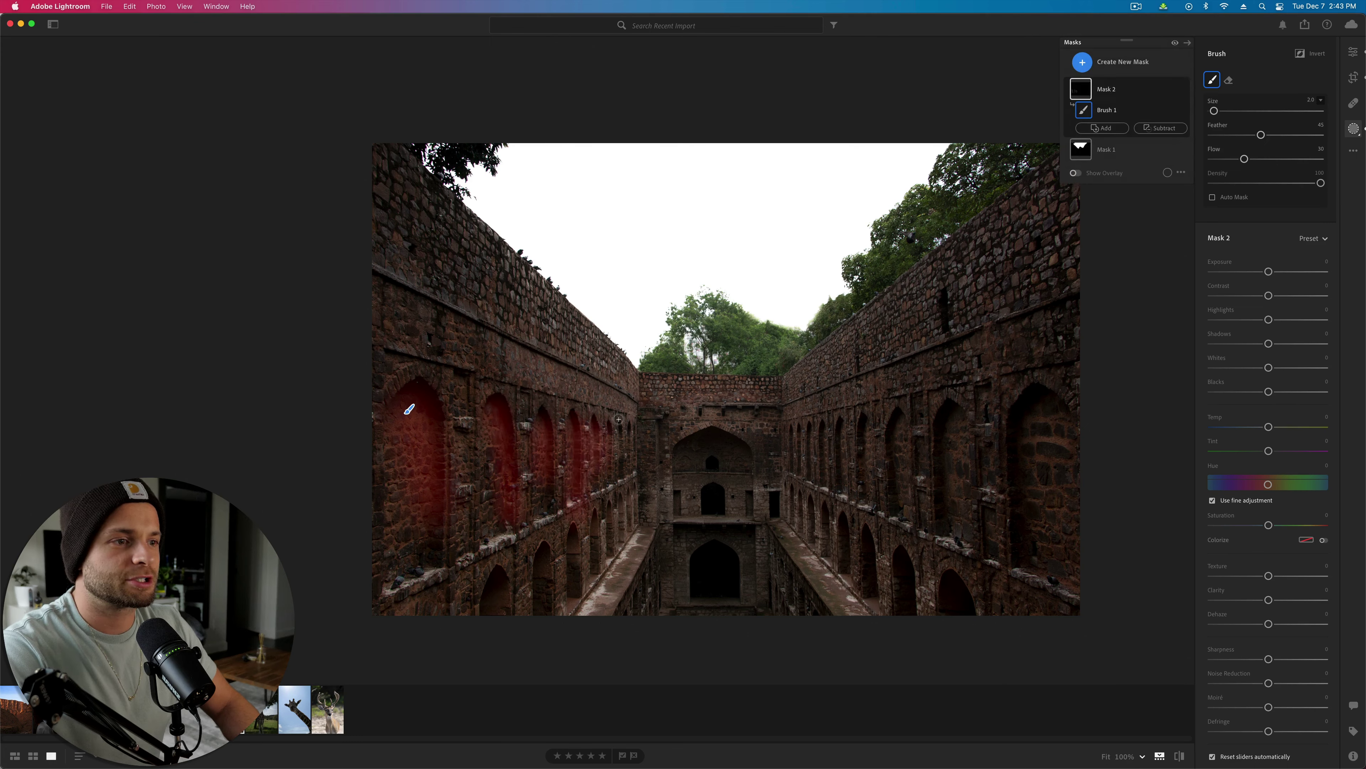
Step: Paint the end wall's arch details and the farther upper arches on the right wall into the brush mask
key("bracketright")
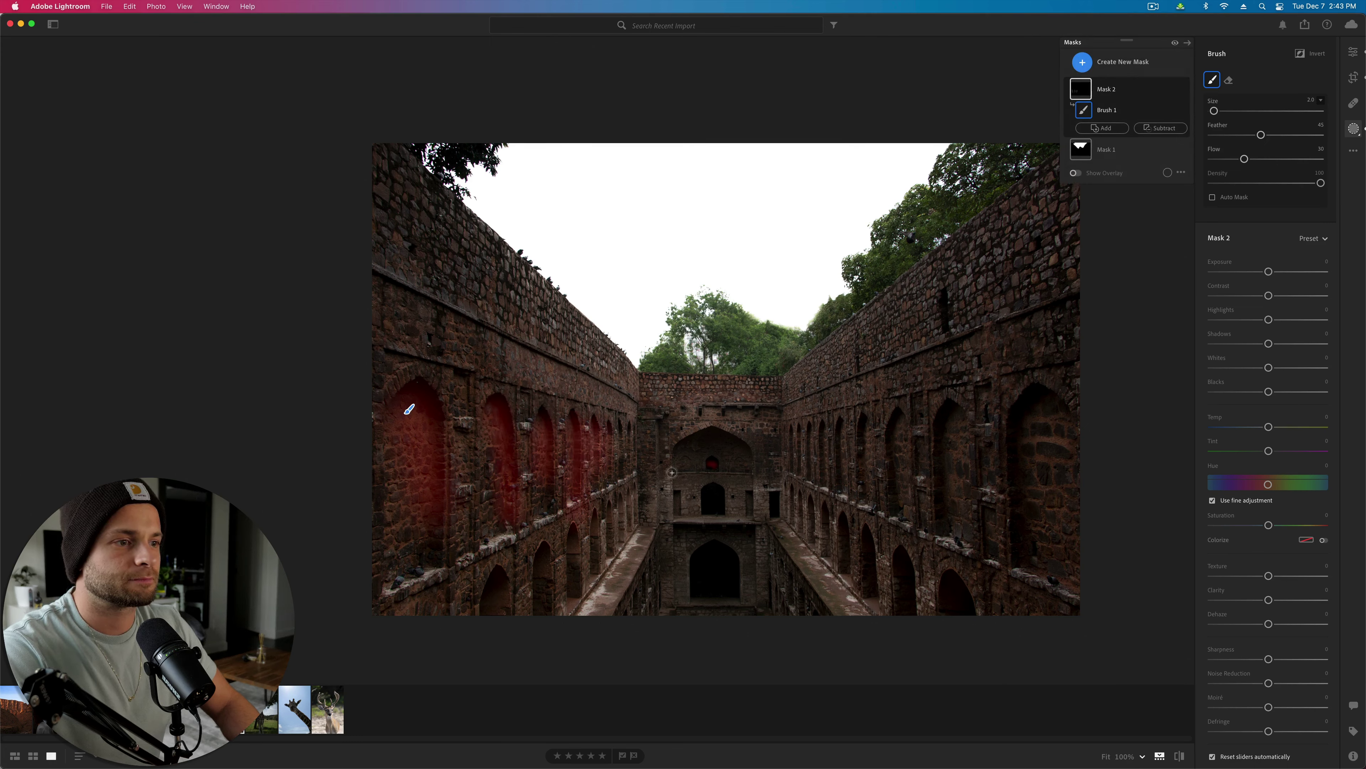
mouse_move(672, 472)
left_mouse_down()
mouse_move(718, 434)
mouse_move(750, 468)
mouse_move(776, 406)
mouse_move(794, 462)
mouse_move(800, 429)
mouse_move(800, 468)
mouse_move(821, 426)
mouse_move(821, 471)
left_mouse_up()
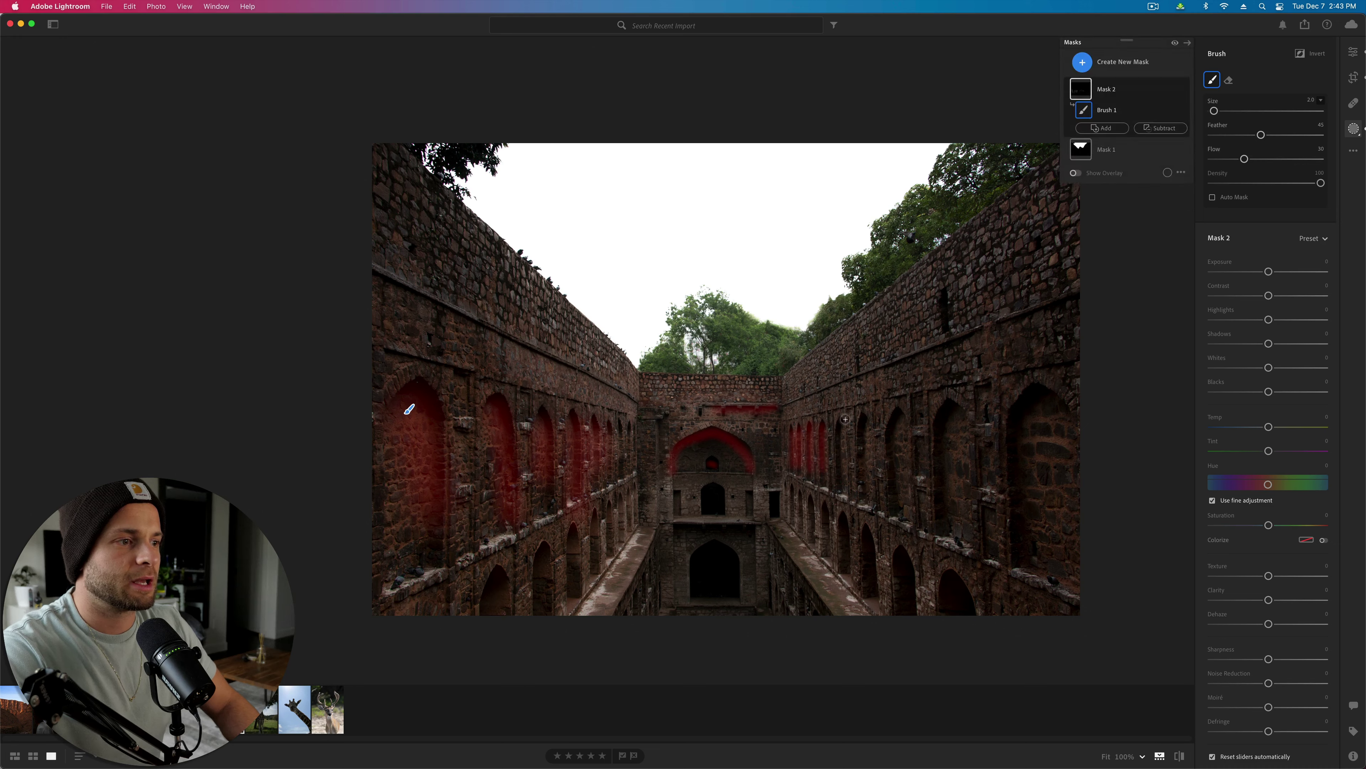
mouse_move(842, 416)
left_mouse_down()
mouse_move(849, 496)
mouse_move(866, 464)
mouse_move(870, 498)
left_mouse_up()
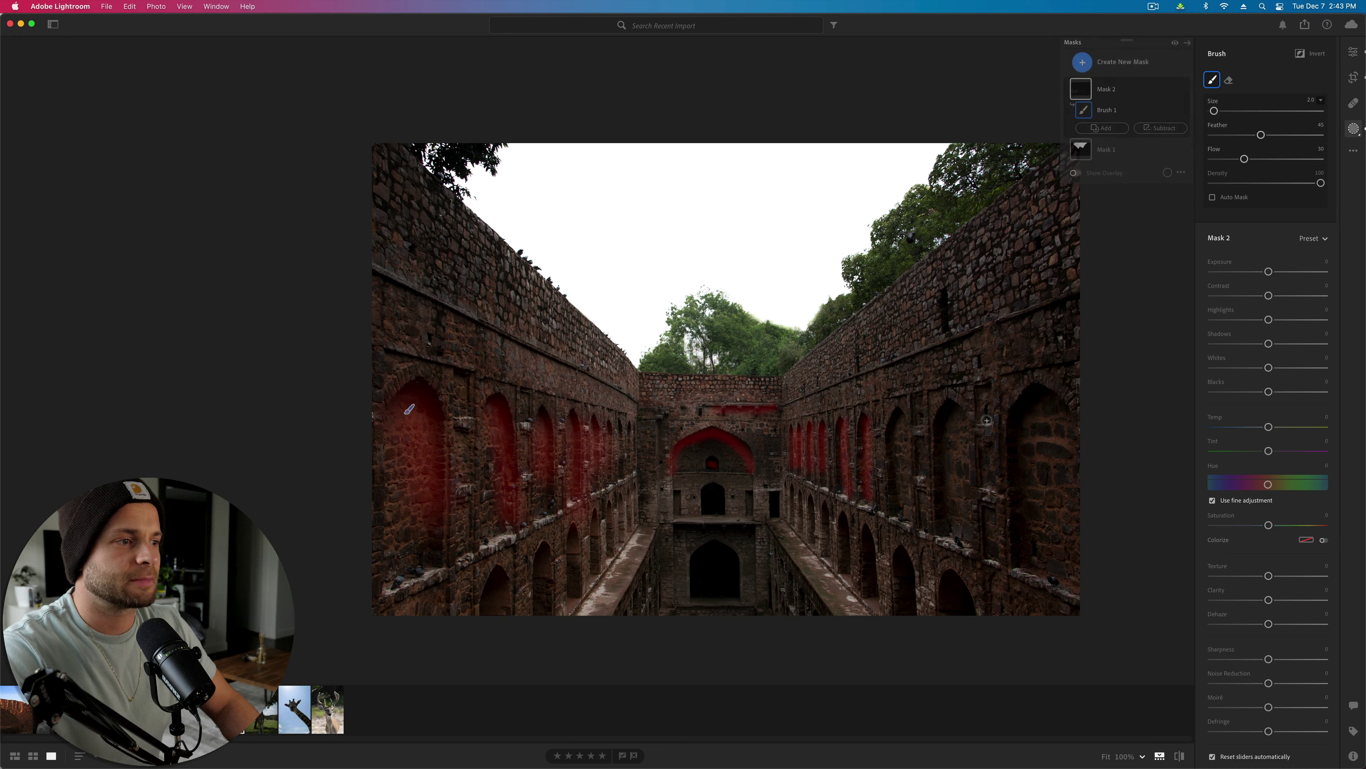
Step: Set the brush mask's Exposure to -4.00 and paint the nearer large arches on the right wall
left_click_drag(1253, 274, 1208, 280)
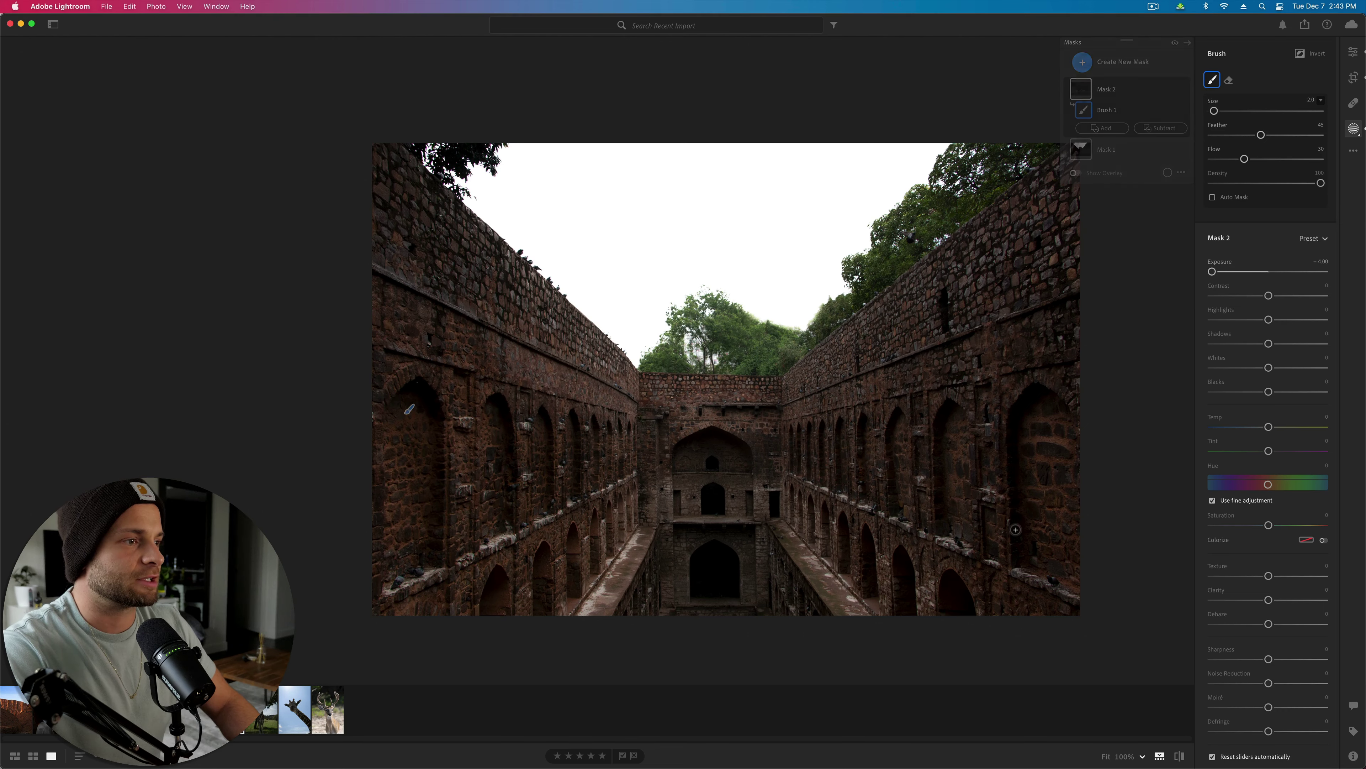
key("bracketright")
mouse_move(1021, 549)
left_mouse_down()
mouse_move(1020, 457)
mouse_move(1039, 396)
mouse_move(966, 442)
mouse_move(952, 419)
mouse_move(959, 532)
left_mouse_up()
key("bracketleft")
key("bracketleft")
key("bracketleft")
key("bracketleft")
key("bracketleft")
key("bracketleft")
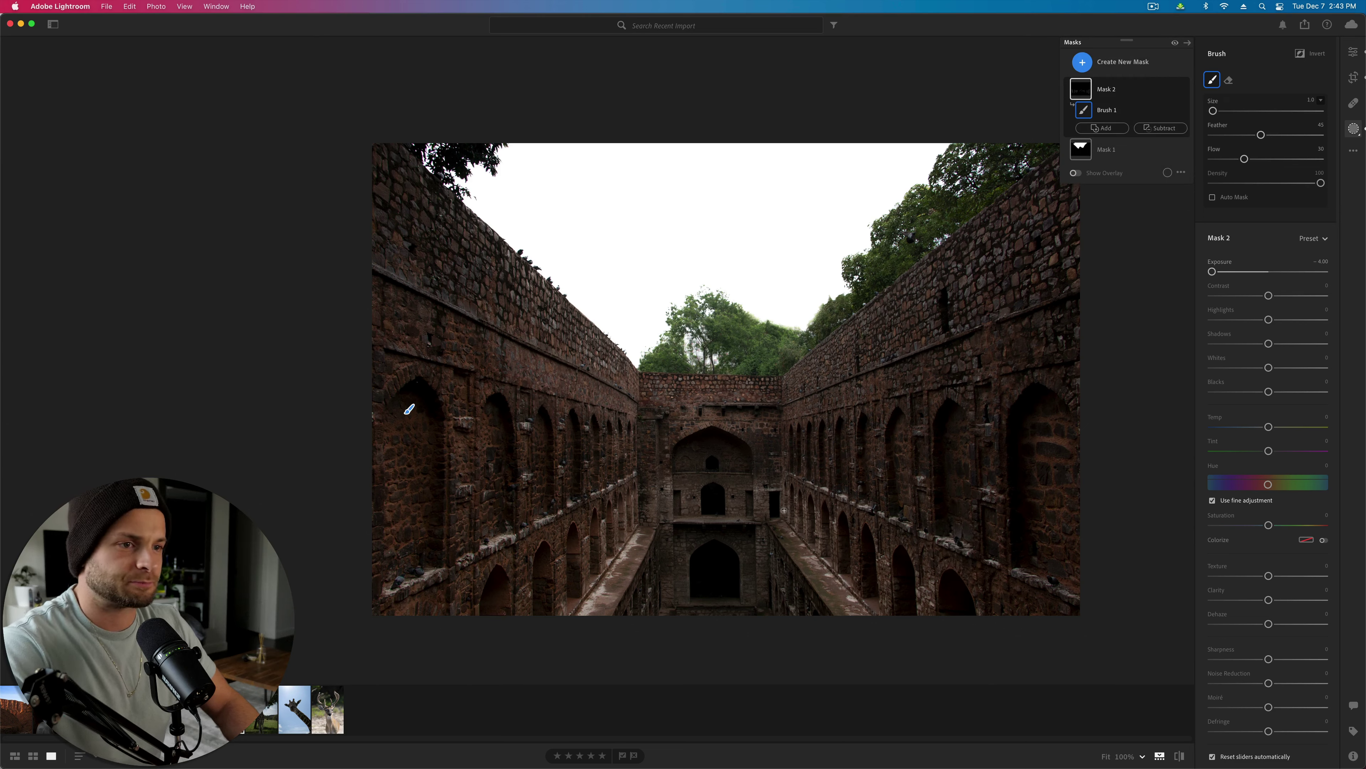
Step: Remove the whole brush mask painted over the arches, keeping only the sky mask
key("super+z")
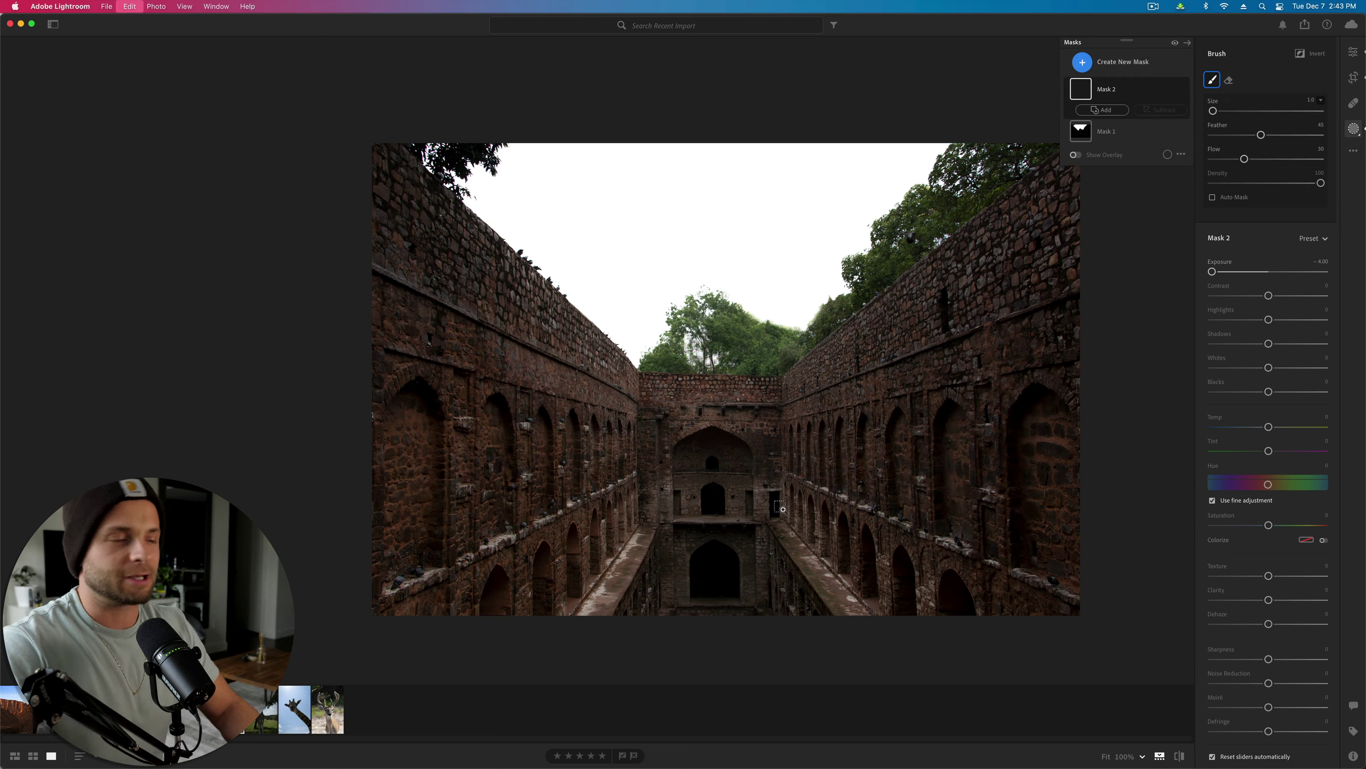
key("super+shift+z")
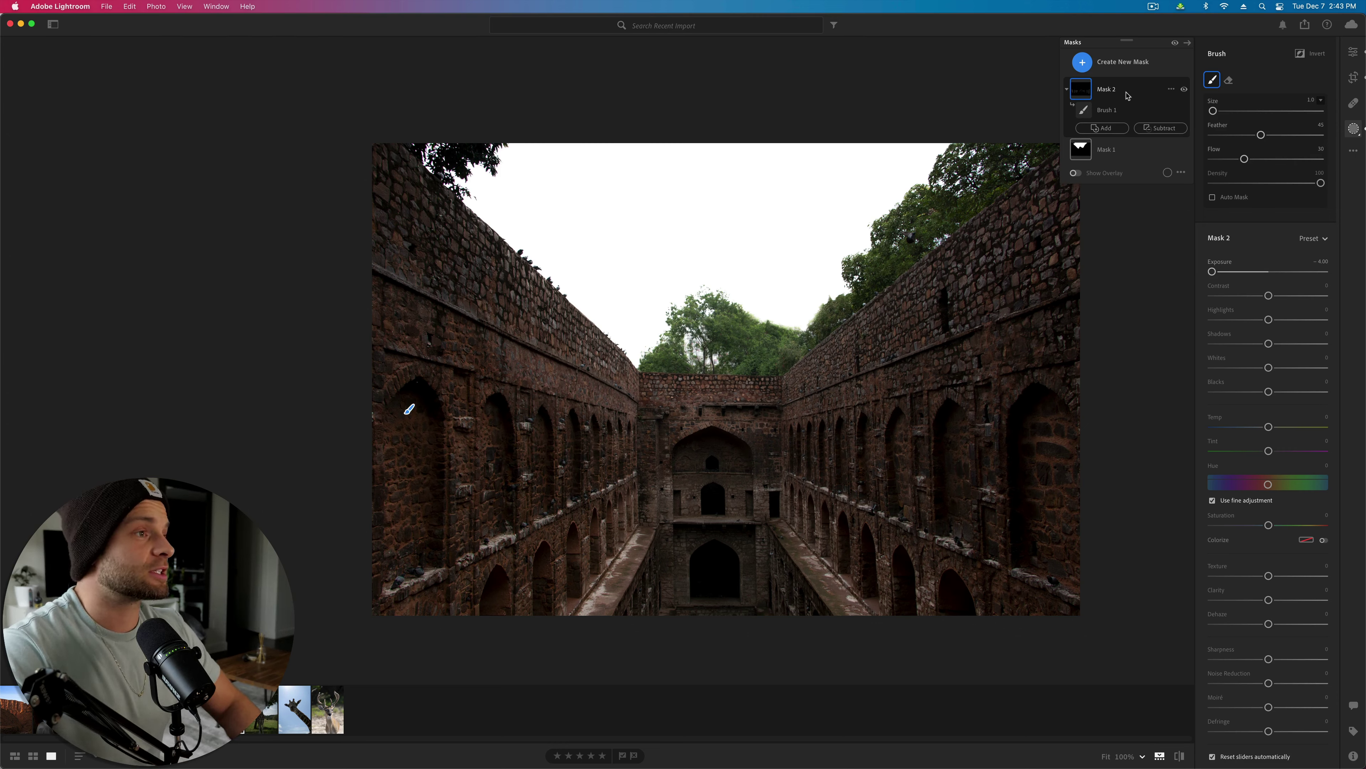
left_click(1107, 149)
Step: Create a Luminance Range mask limited to the darkest tones, from 0 with a falloff ending at about 21
left_click(1121, 62)
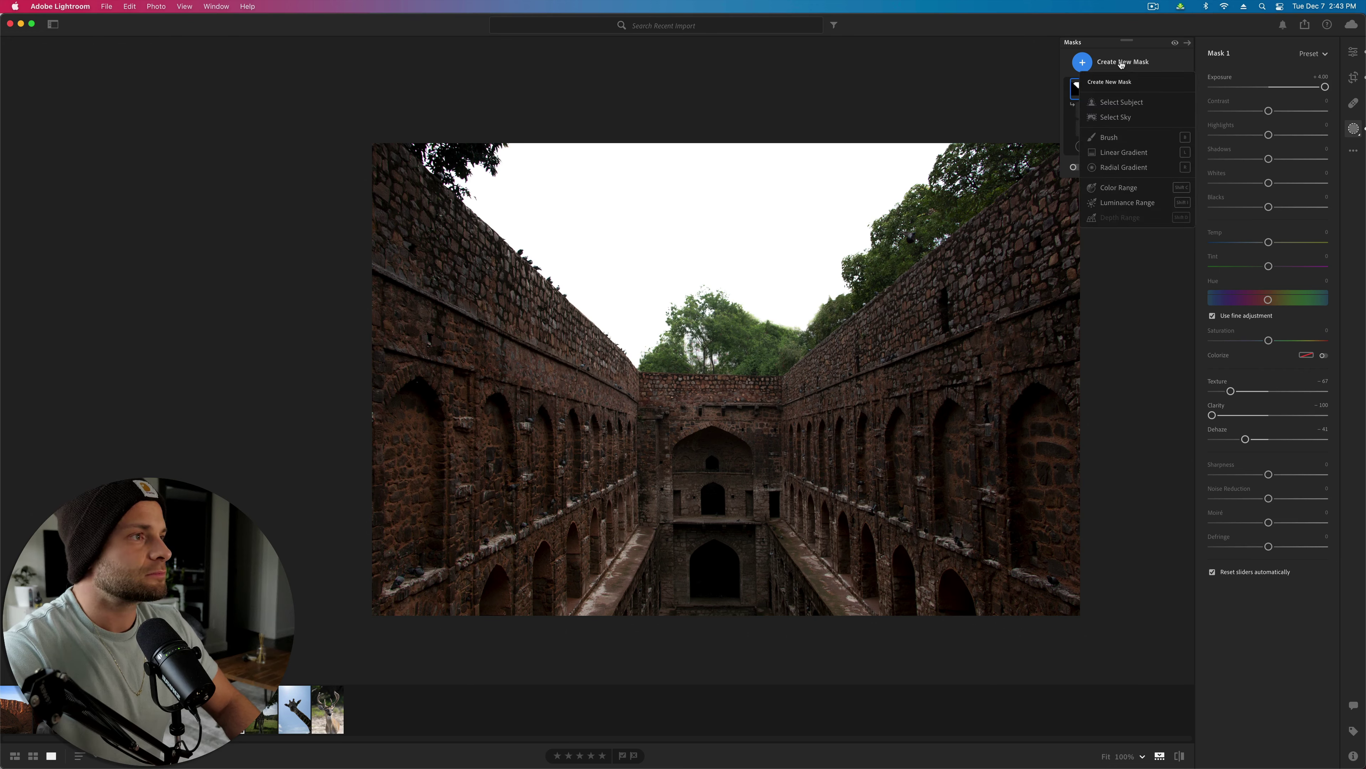
left_click(1127, 204)
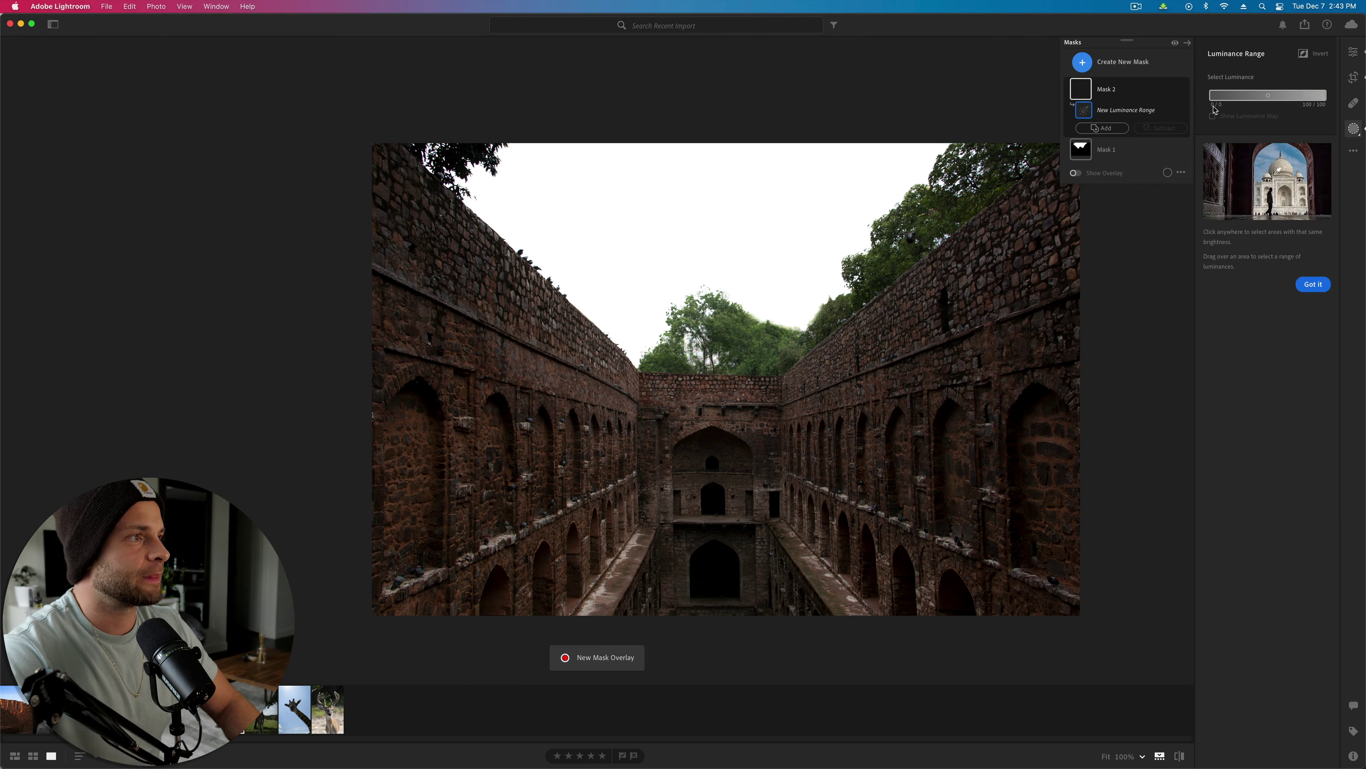
left_click_drag(1326, 95, 1241, 97)
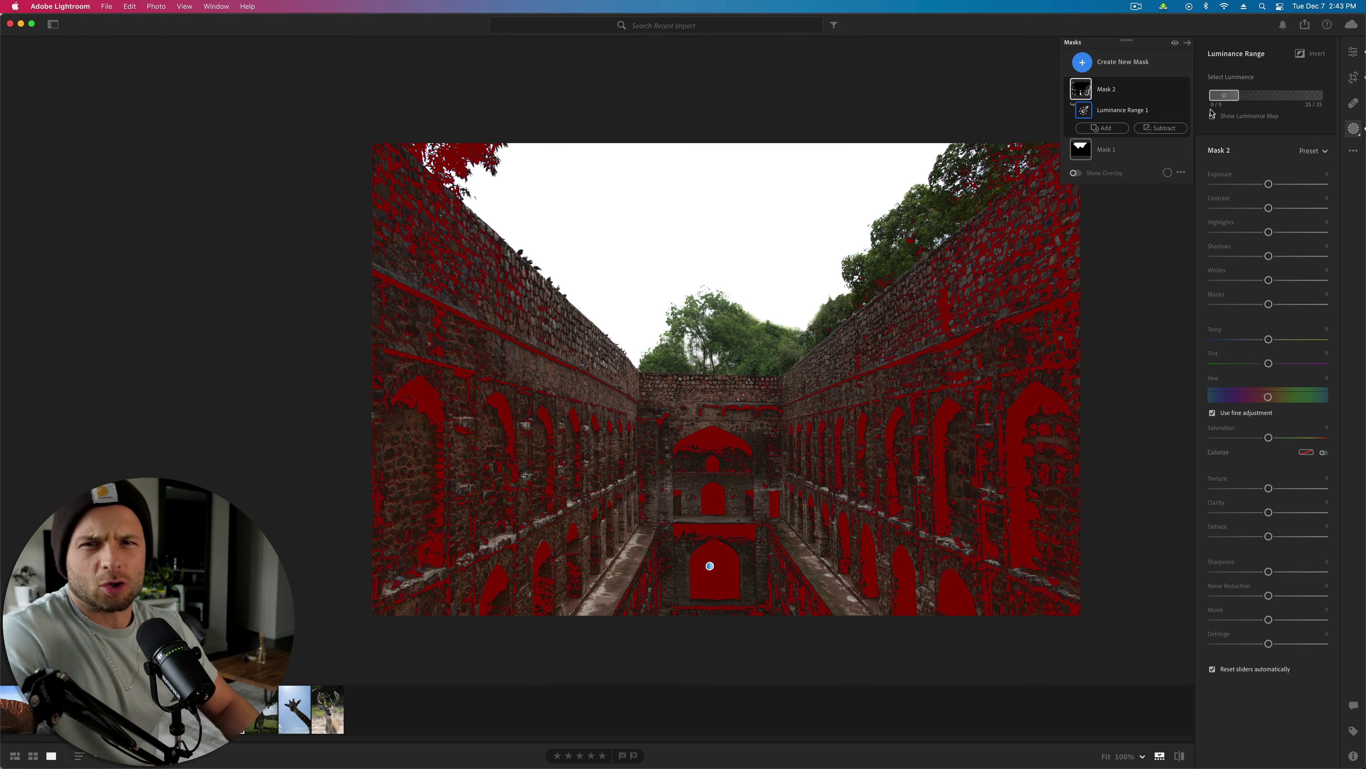
mouse_move(1237, 97)
left_mouse_down()
mouse_move(1272, 94)
mouse_move(1238, 96)
left_mouse_up()
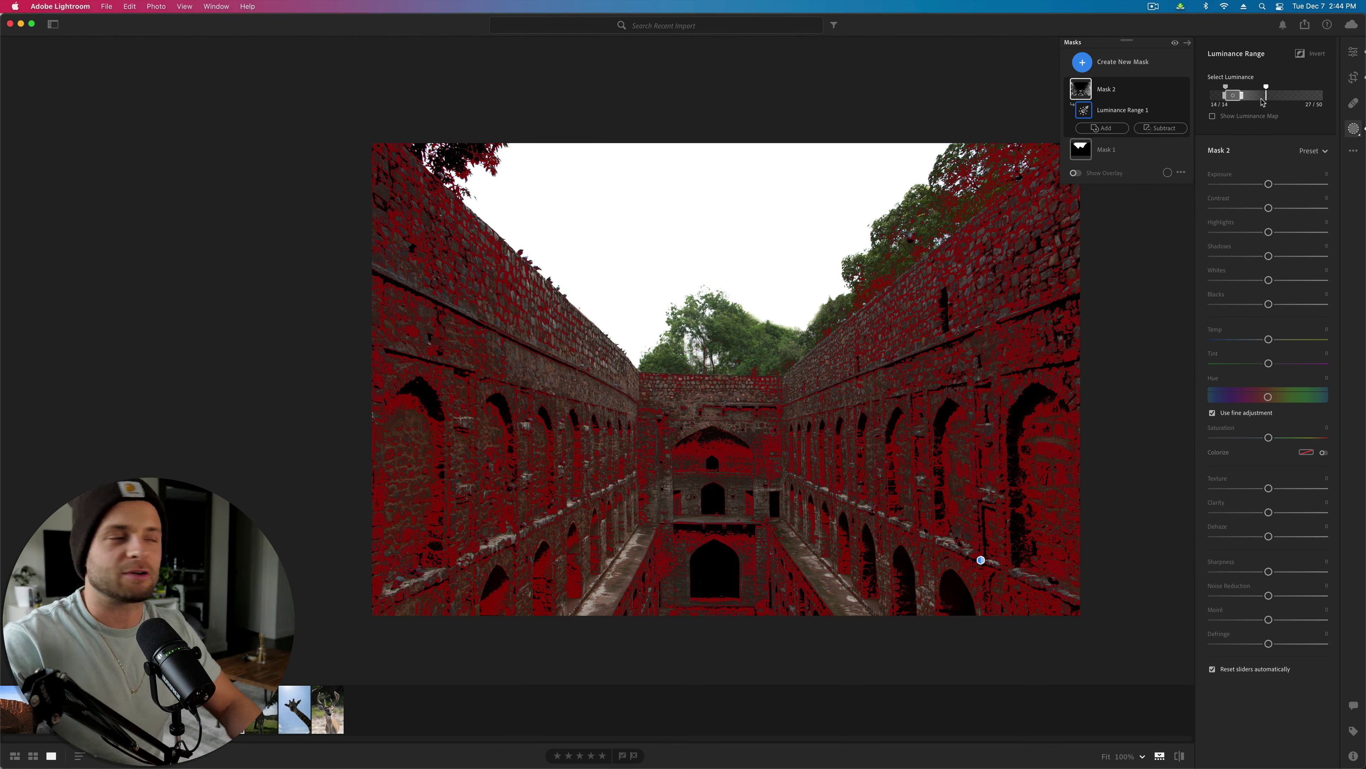
left_click_drag(1225, 95, 1211, 96)
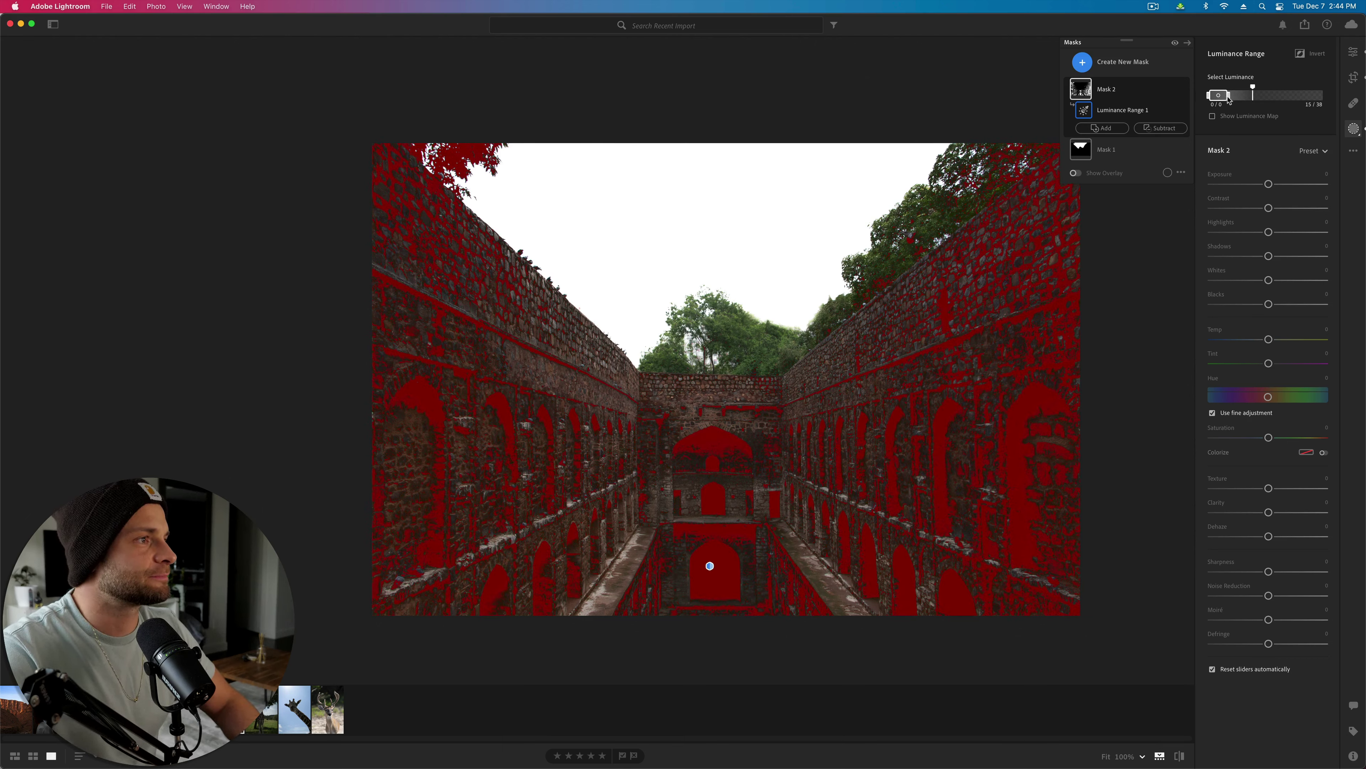
mouse_move(1253, 97)
left_mouse_down()
mouse_move(1220, 100)
mouse_move(1236, 99)
left_mouse_up()
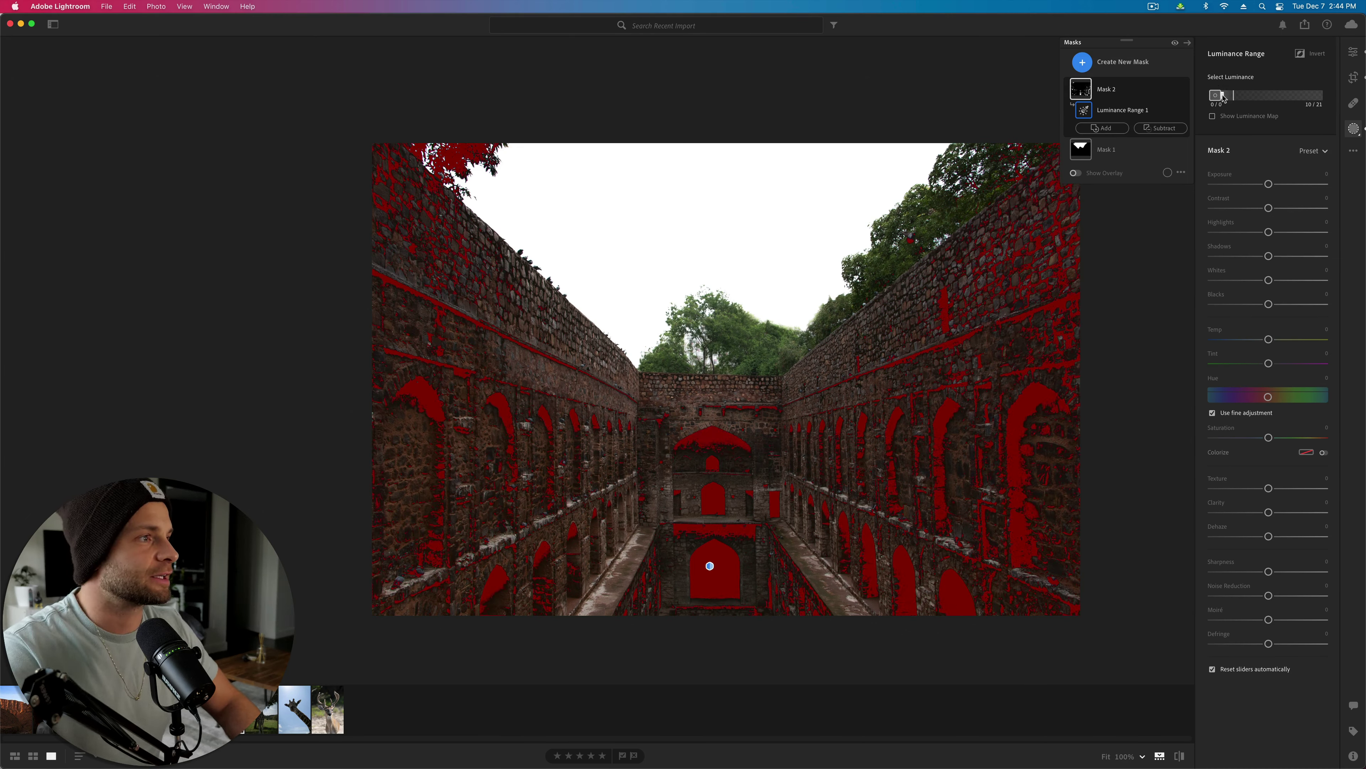
Step: Set the dark-tone mask's Exposure to -0.76, Shadows to -69, Temp to -92, Tint to +87 and Texture to +31
left_click_drag(1268, 255, 1229, 257)
left_click_drag(1245, 184, 1099, 207)
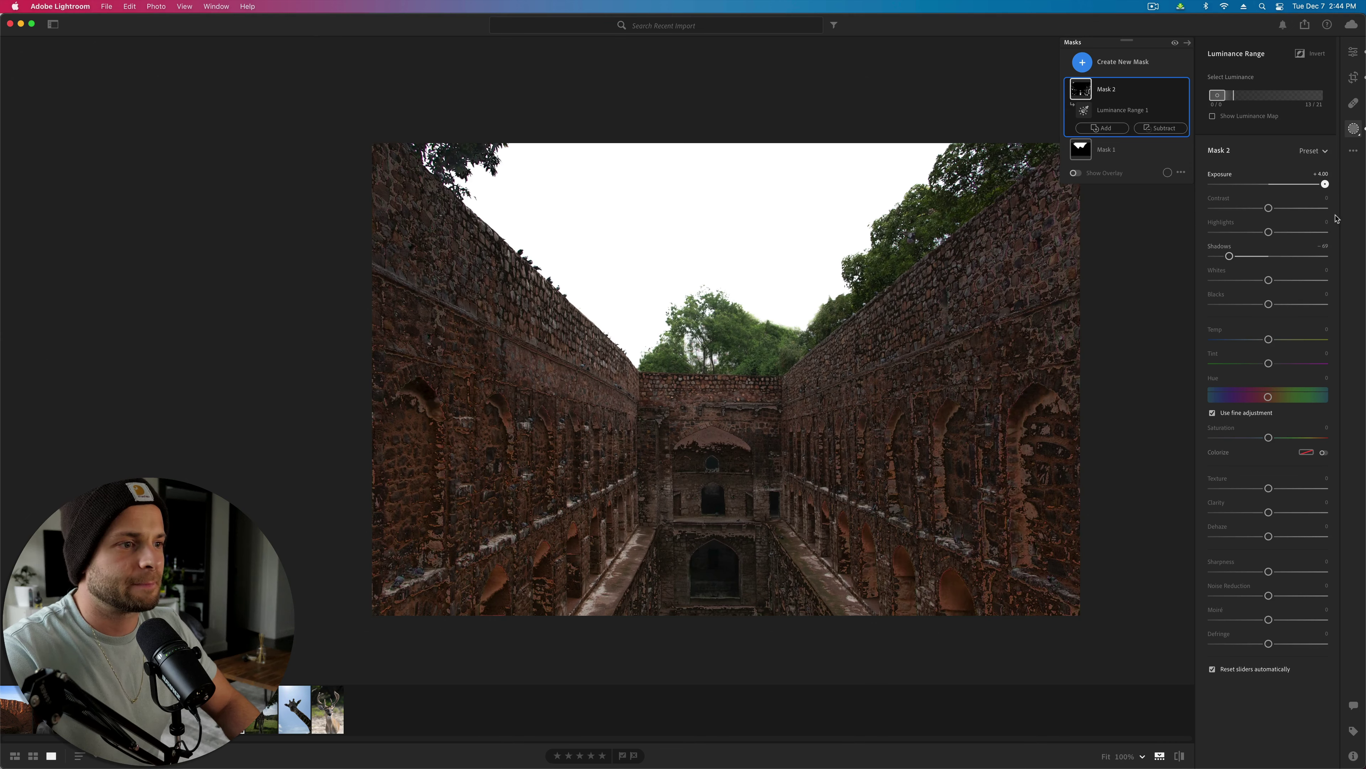
left_click_drag(1212, 184, 1248, 184)
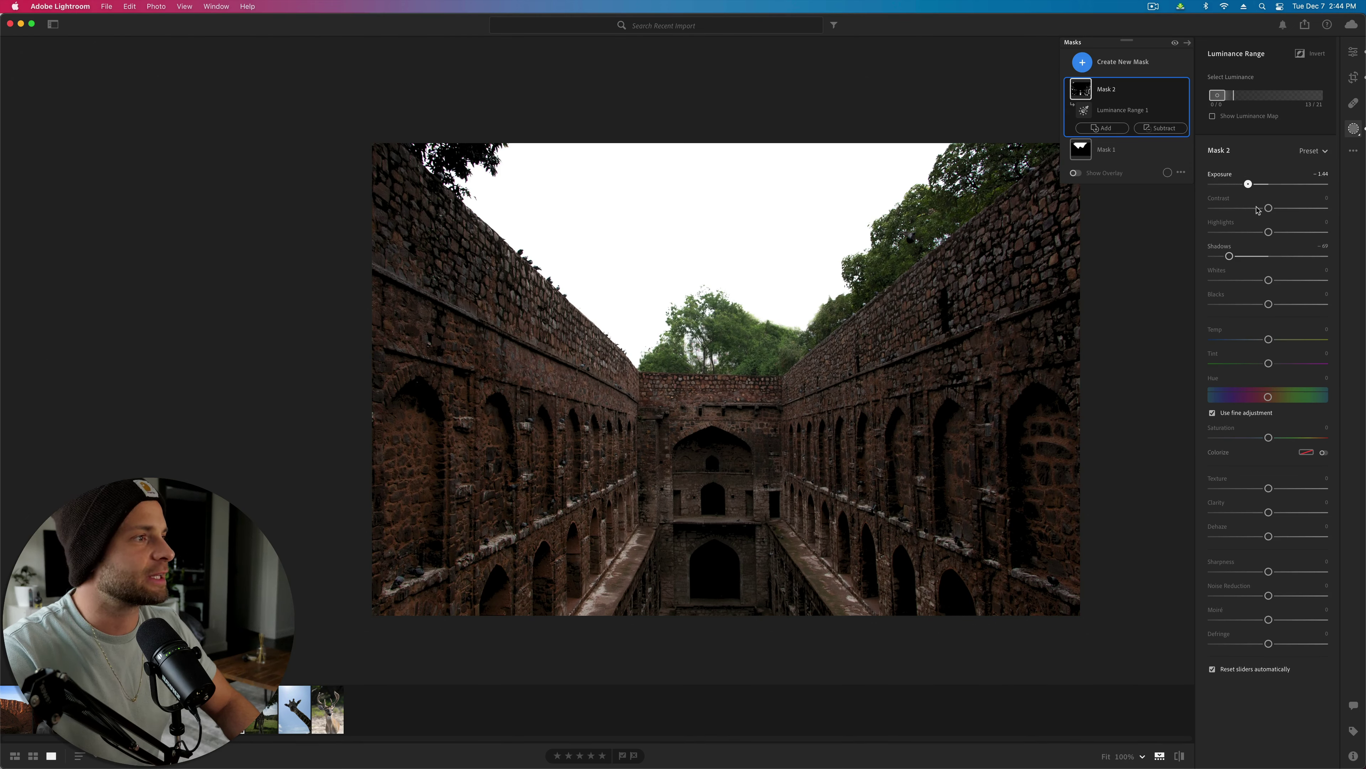
left_click_drag(1269, 339, 1318, 363)
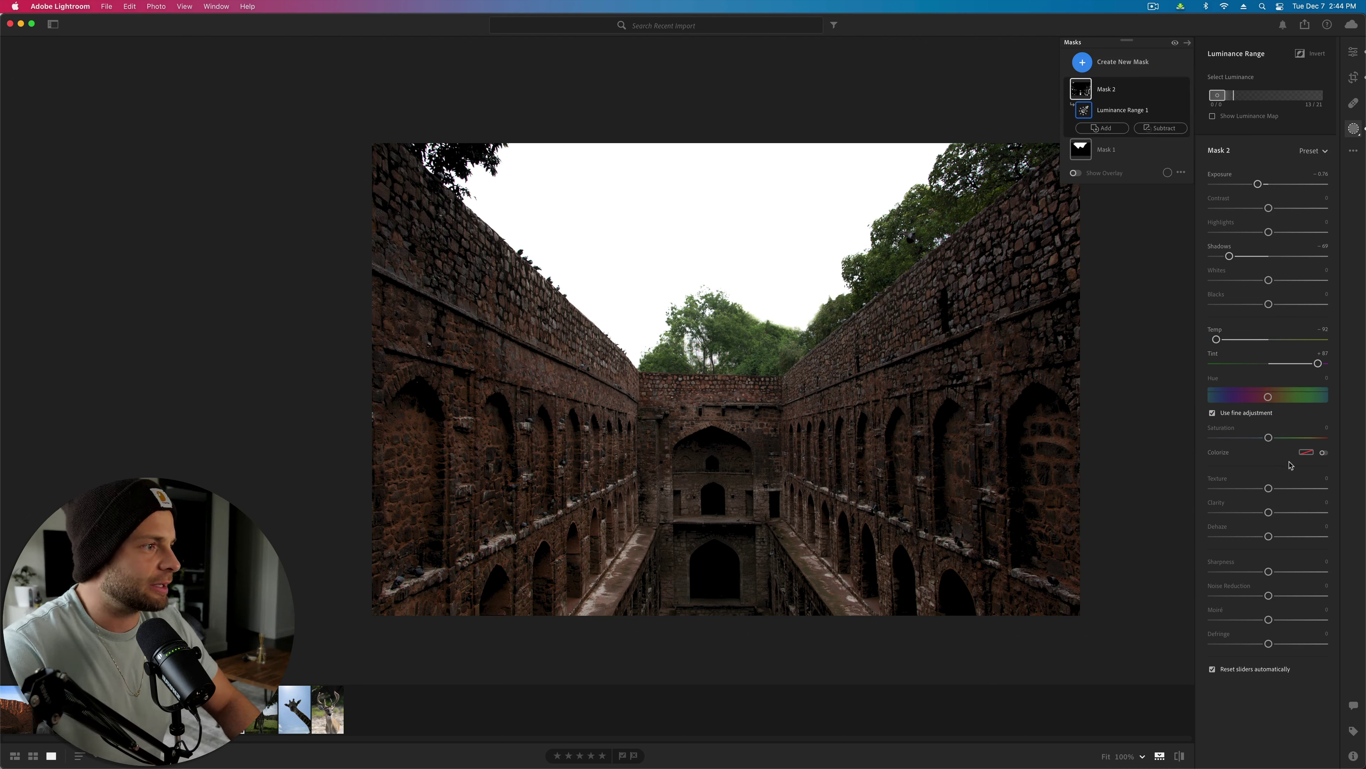
left_click_drag(1275, 488, 1286, 488)
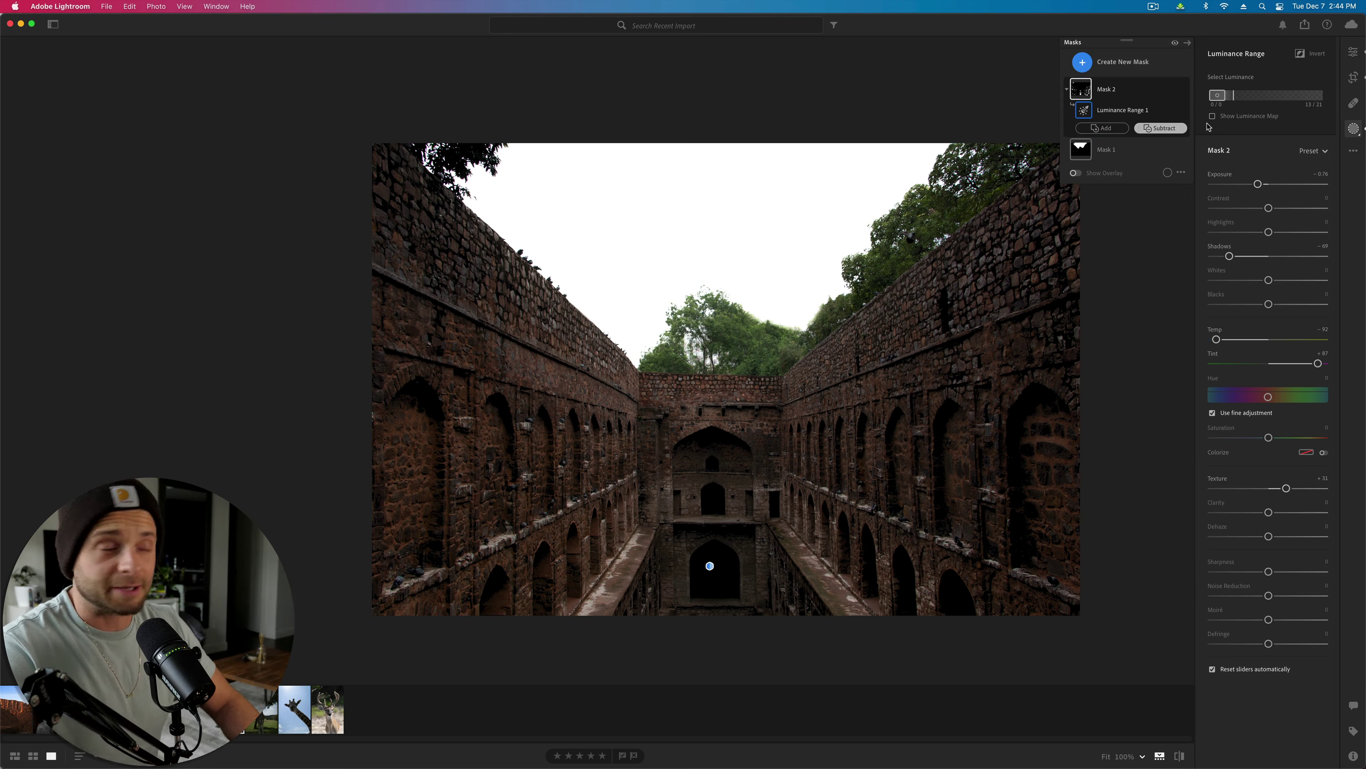
Step: Create a second Luminance Range mask covering the bright tones from 74 to 100
left_click(1116, 63)
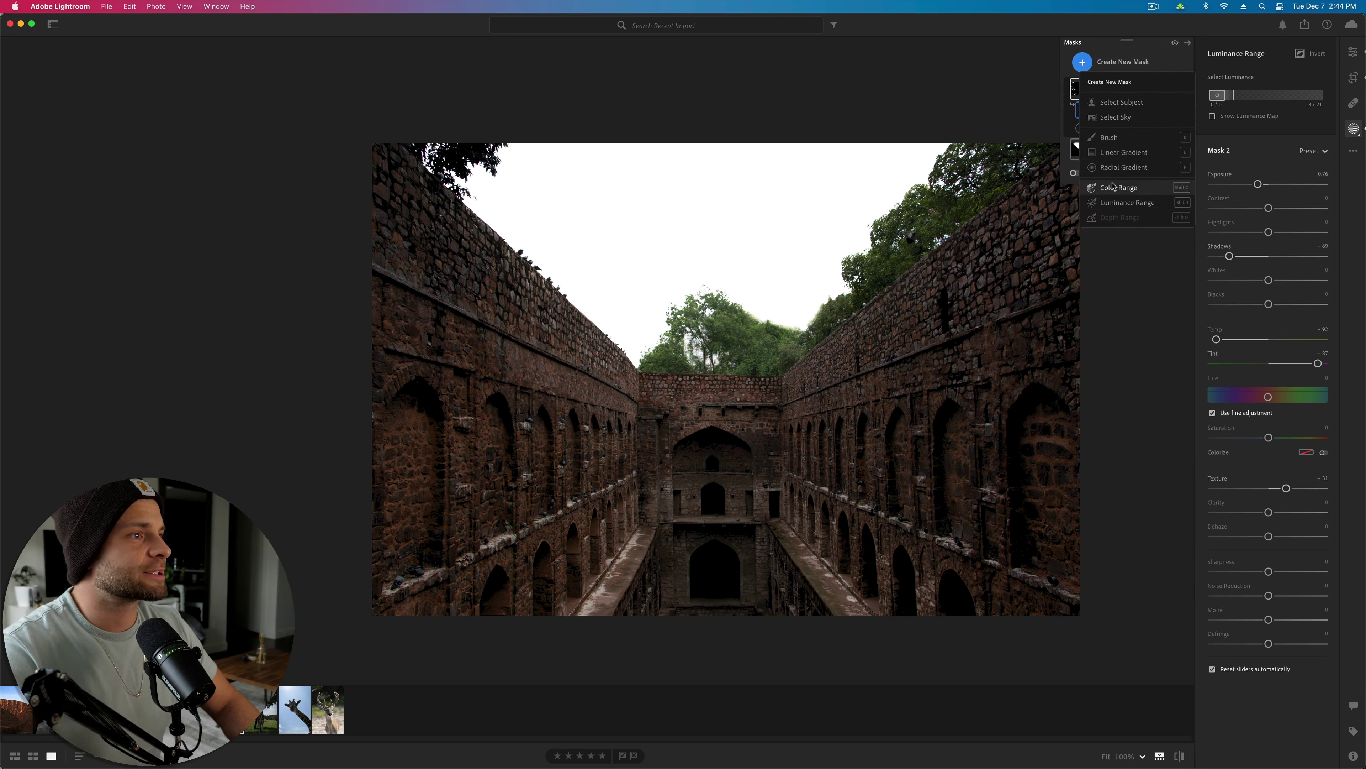
left_click(1126, 203)
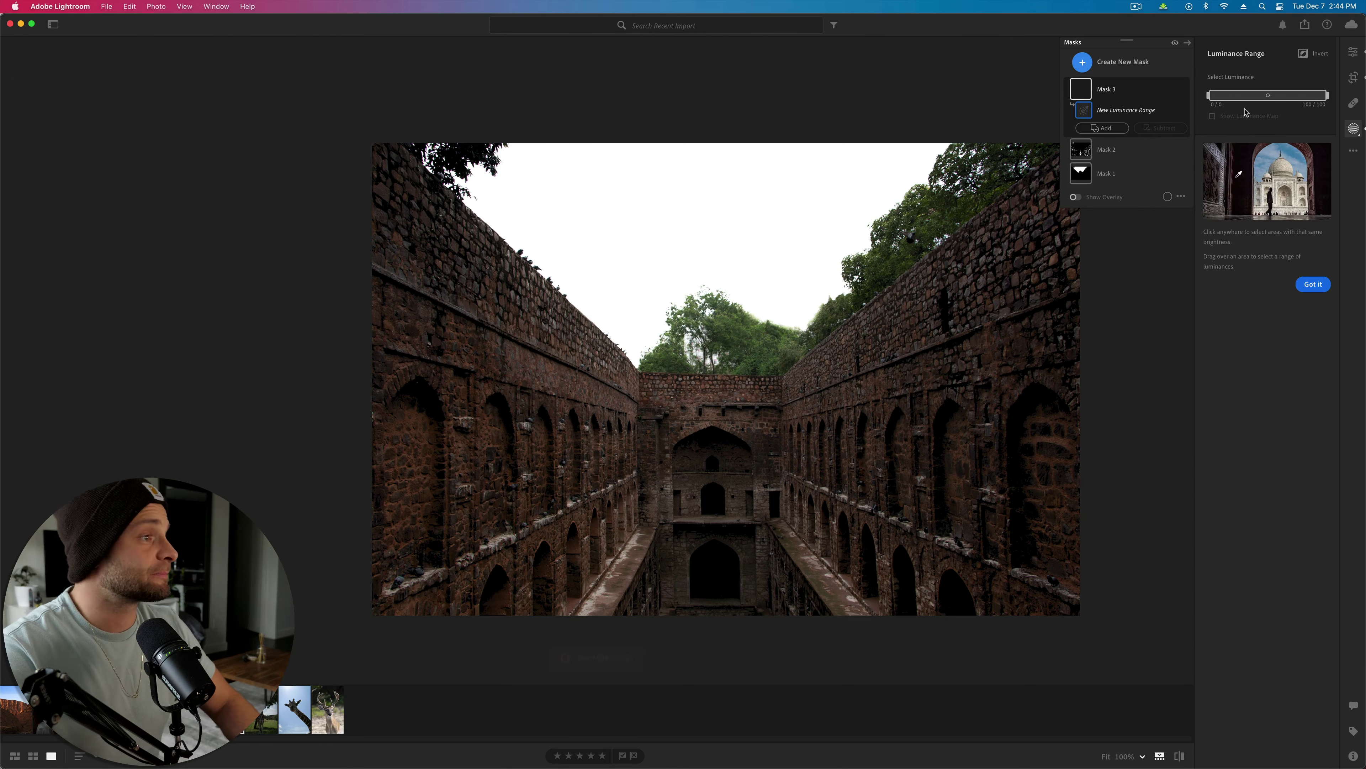
left_click_drag(1211, 99, 1292, 102)
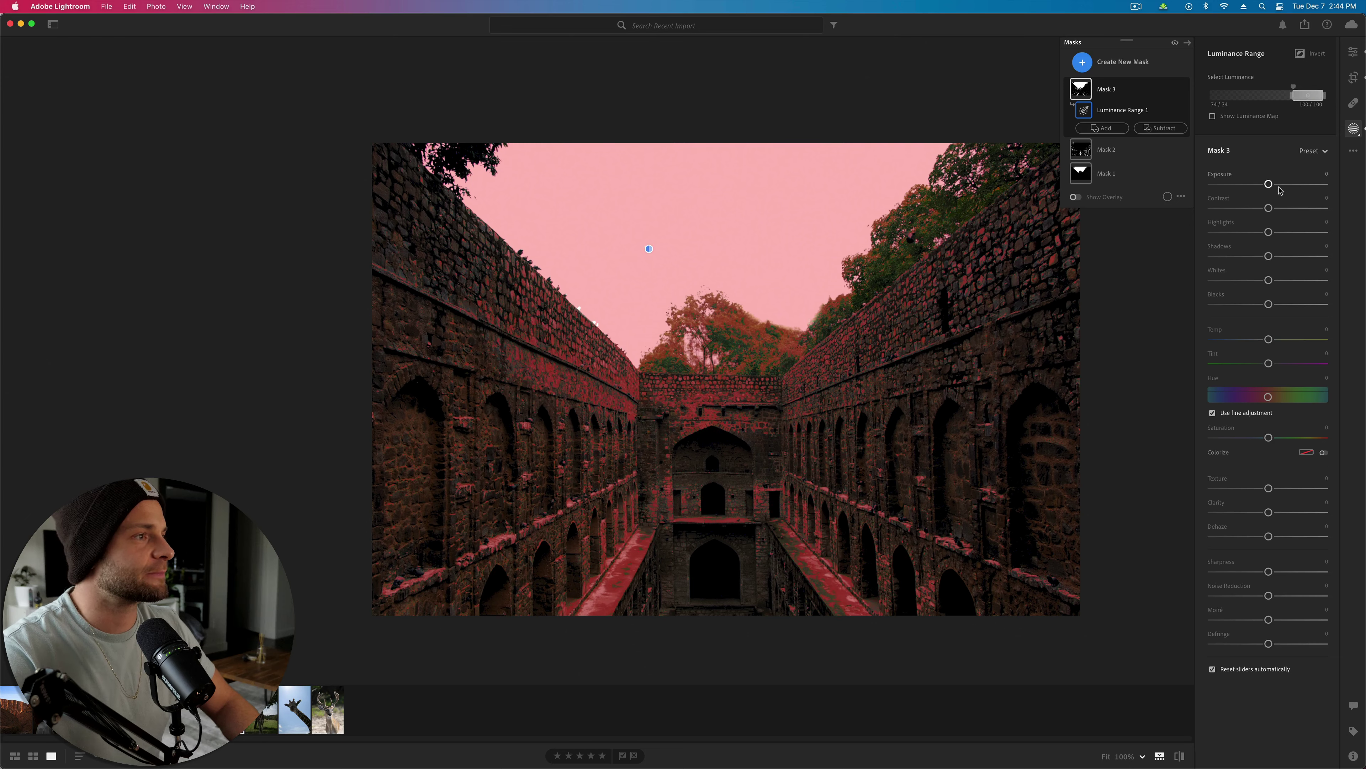
Step: Set the bright-tone mask's Exposure to +0.20, Highlights to +11 and Whites to +8
left_click_drag(1269, 184, 1271, 184)
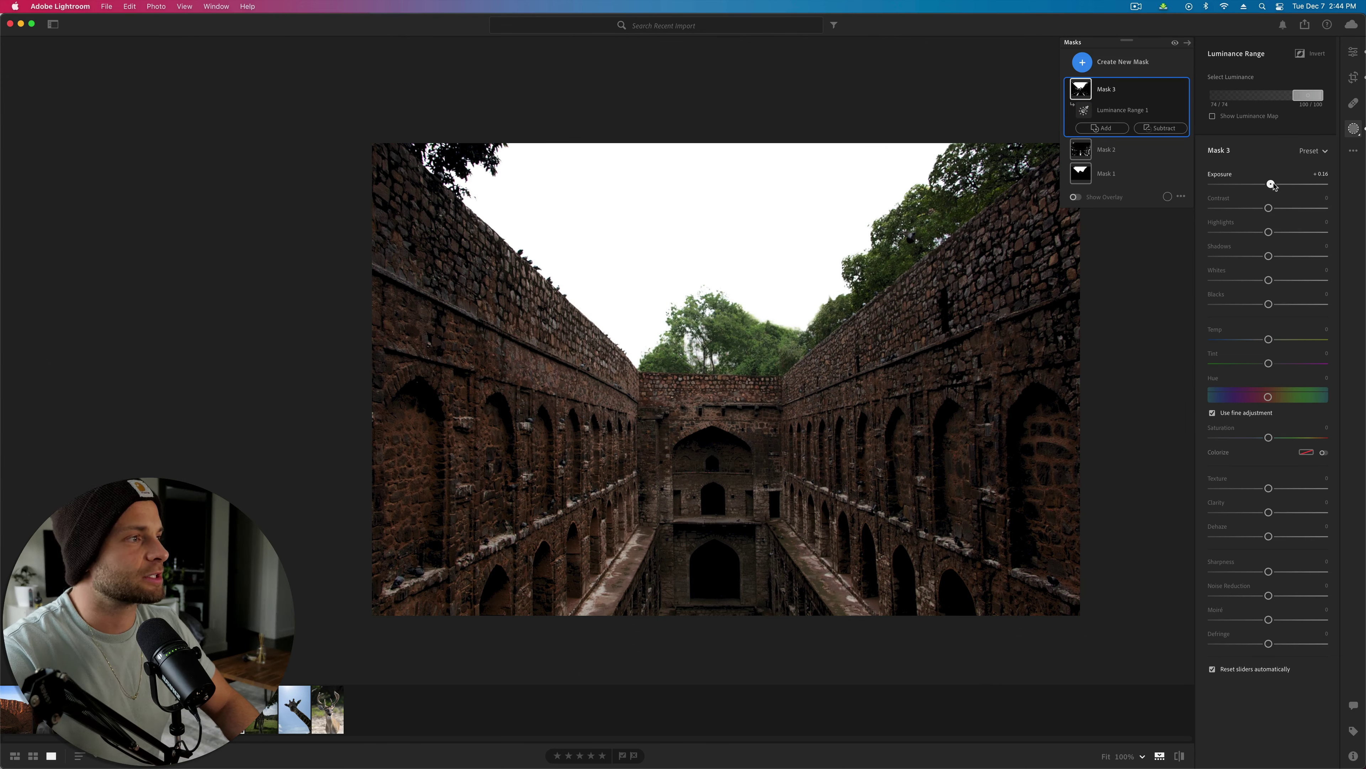
left_click_drag(1269, 232, 1295, 232)
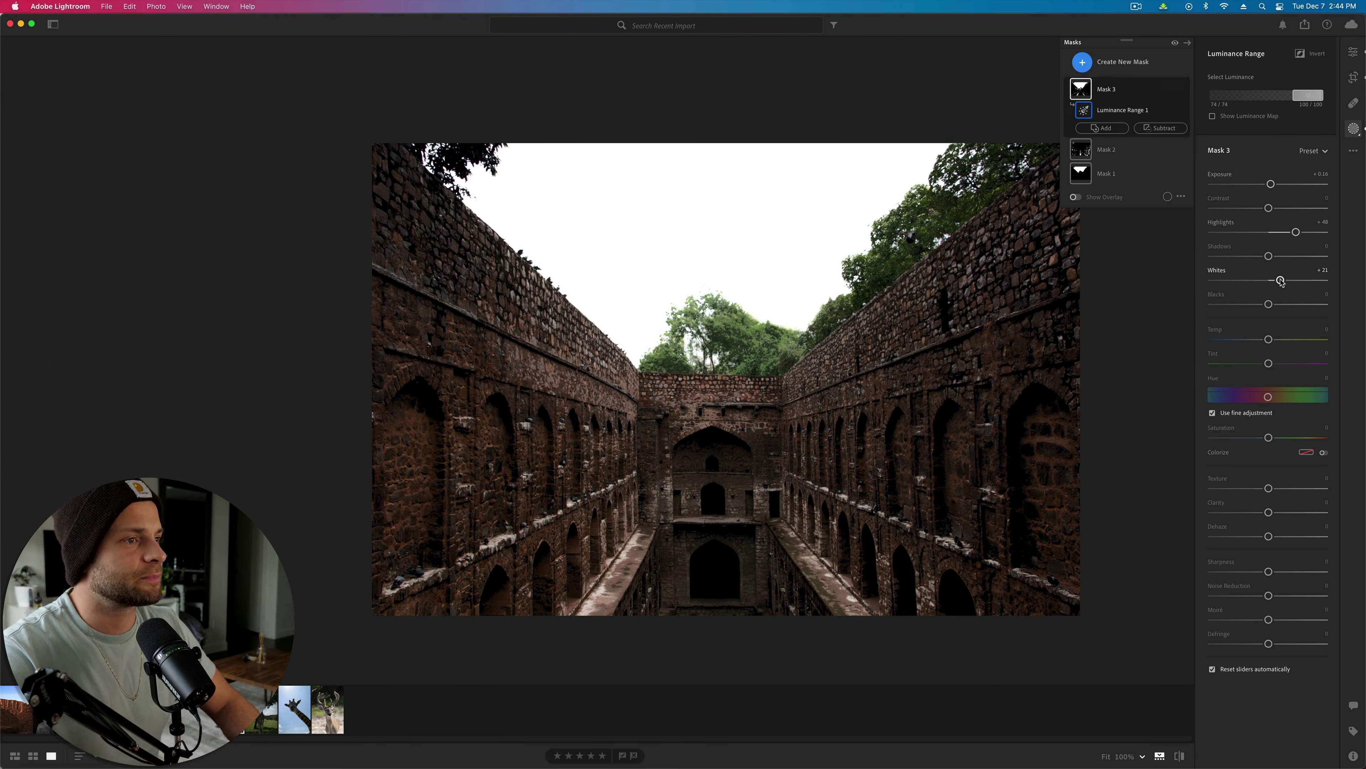
left_click_drag(1270, 280, 1273, 280)
left_click_drag(1295, 232, 1279, 232)
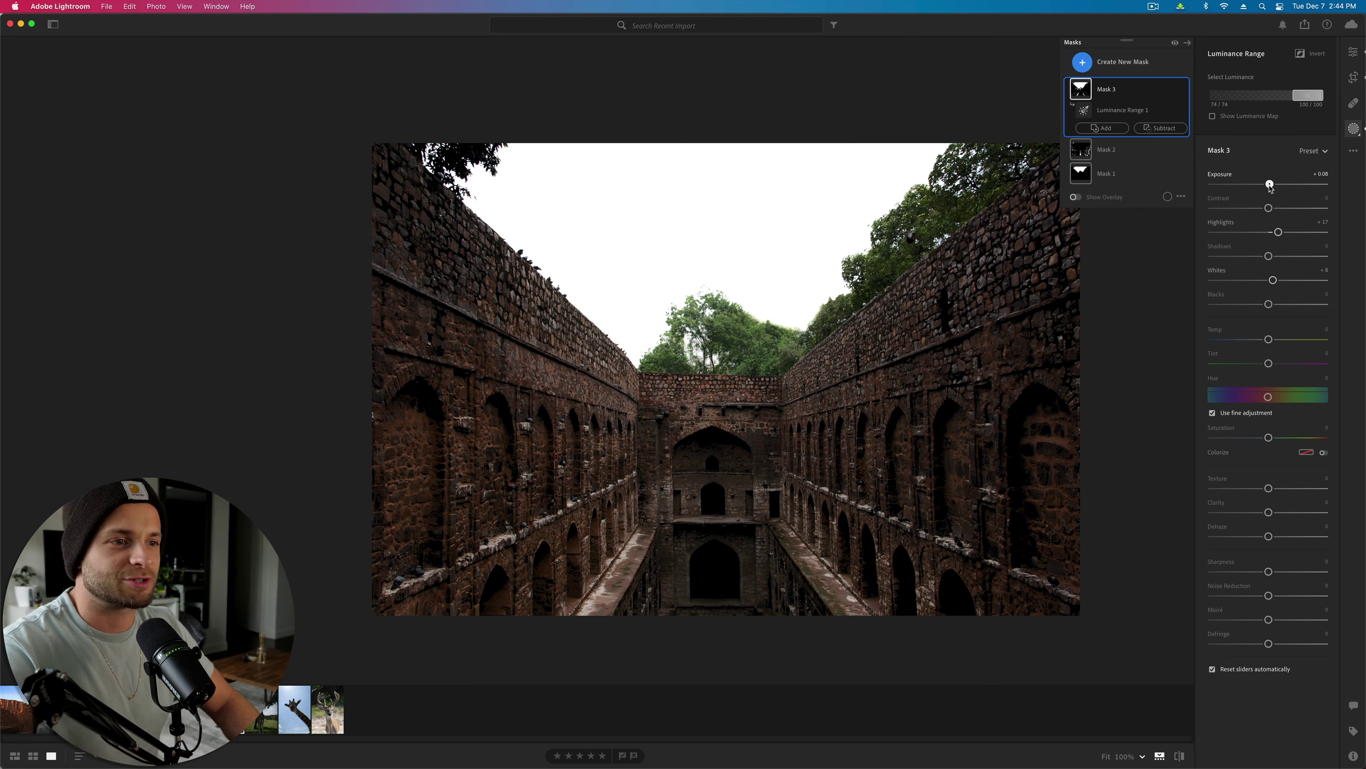
mouse_move(1270, 184)
left_mouse_down()
mouse_move(1327, 190)
mouse_move(1273, 186)
left_mouse_up()
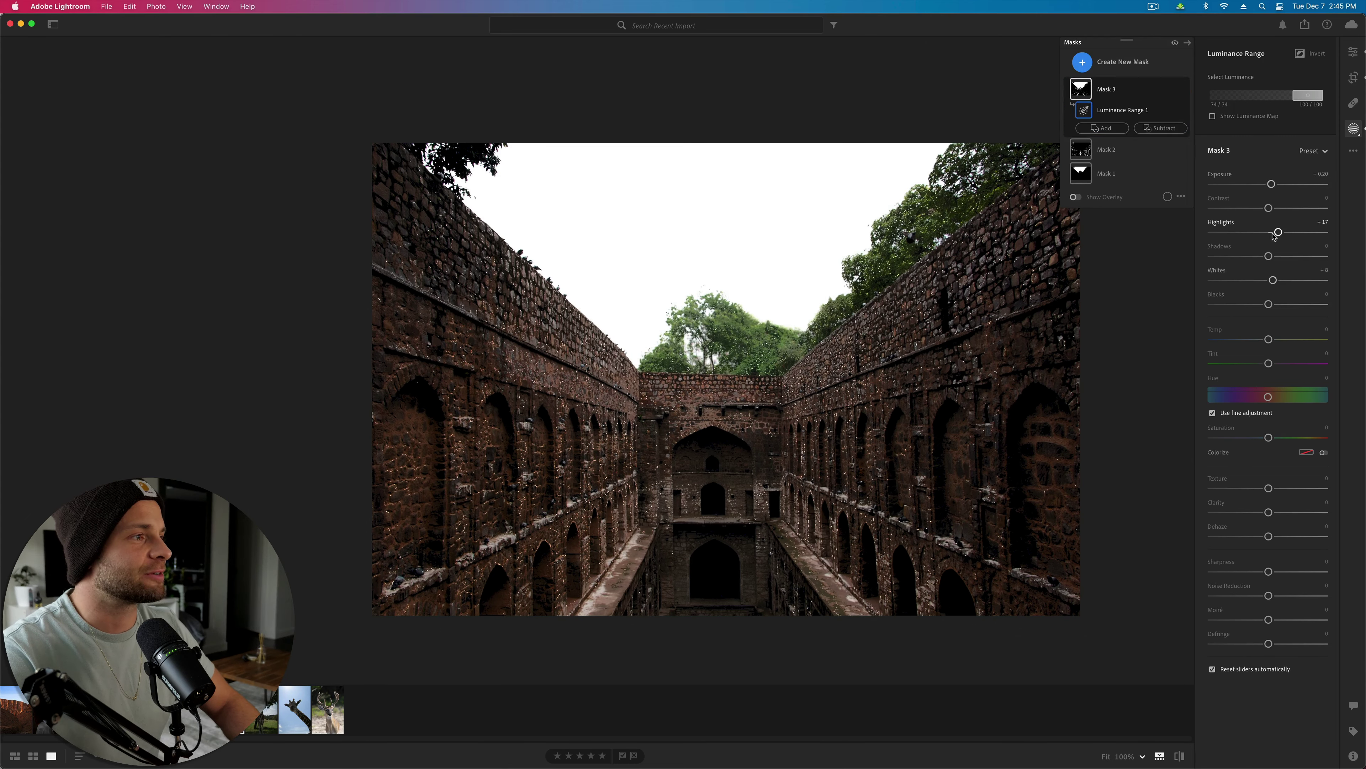
left_click_drag(1278, 232, 1274, 236)
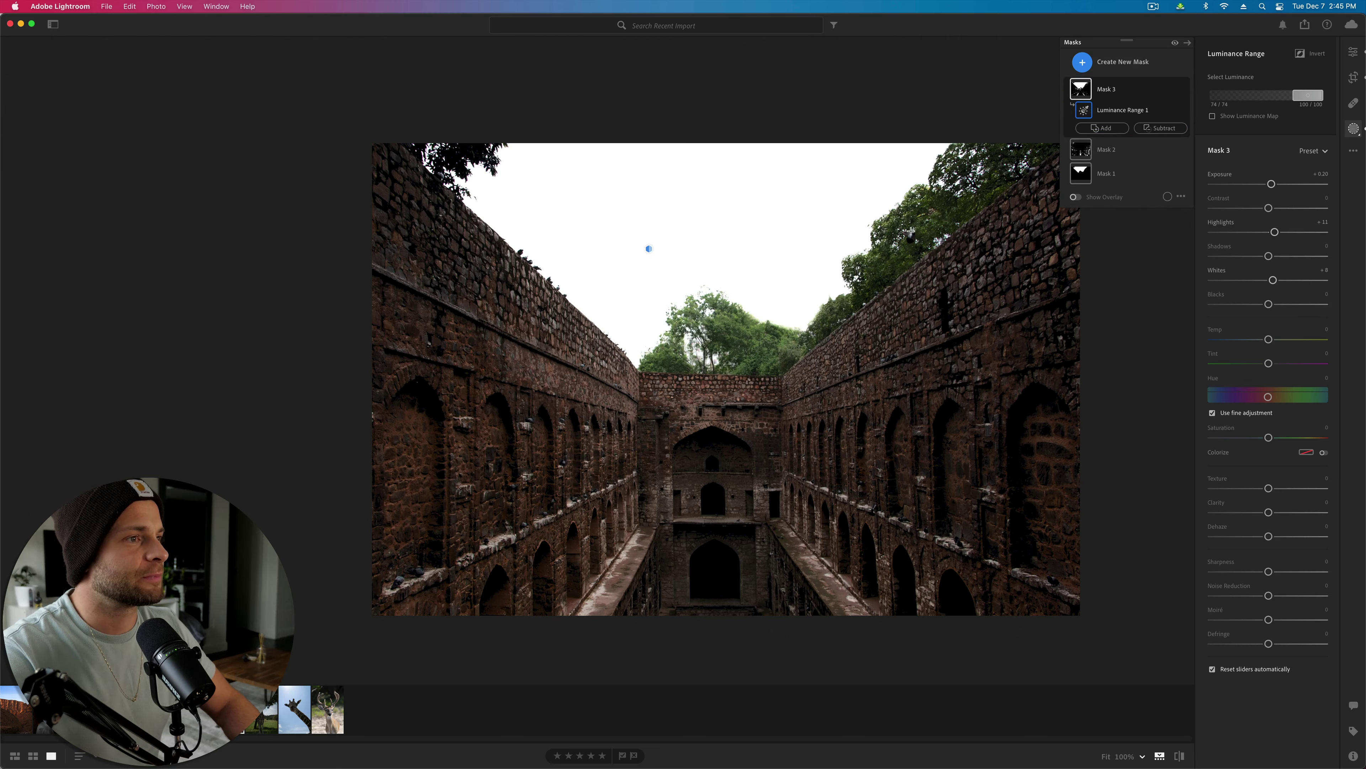
Step: Soften the bright-tone mask's lower luminance limit to 62/99, judging it at +4.00 Exposure, and set its Exposure to +0.56
left_click_drag(1271, 184, 1328, 184)
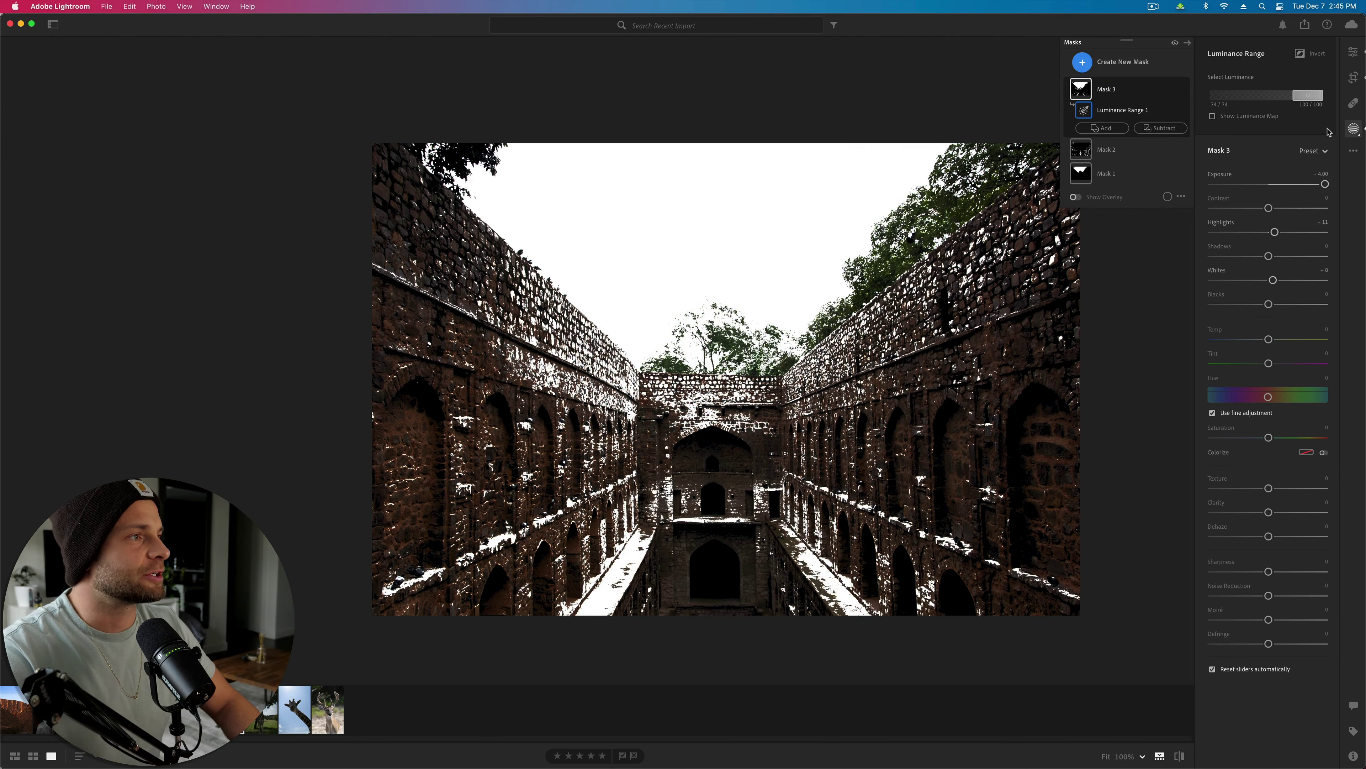
mouse_move(1299, 99)
left_mouse_down()
mouse_move(1266, 97)
mouse_move(1312, 100)
mouse_move(1248, 91)
mouse_move(1325, 99)
mouse_move(1281, 94)
left_mouse_up()
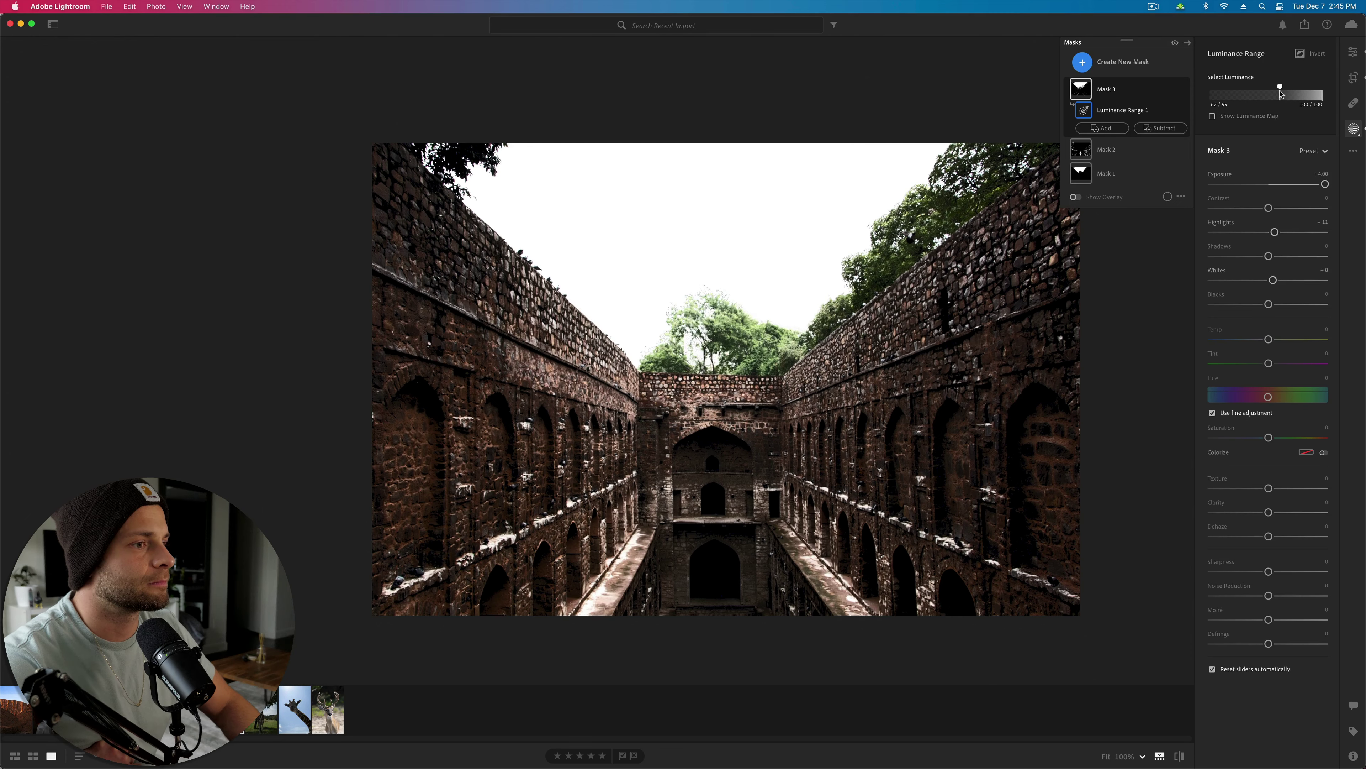
left_click(1284, 184)
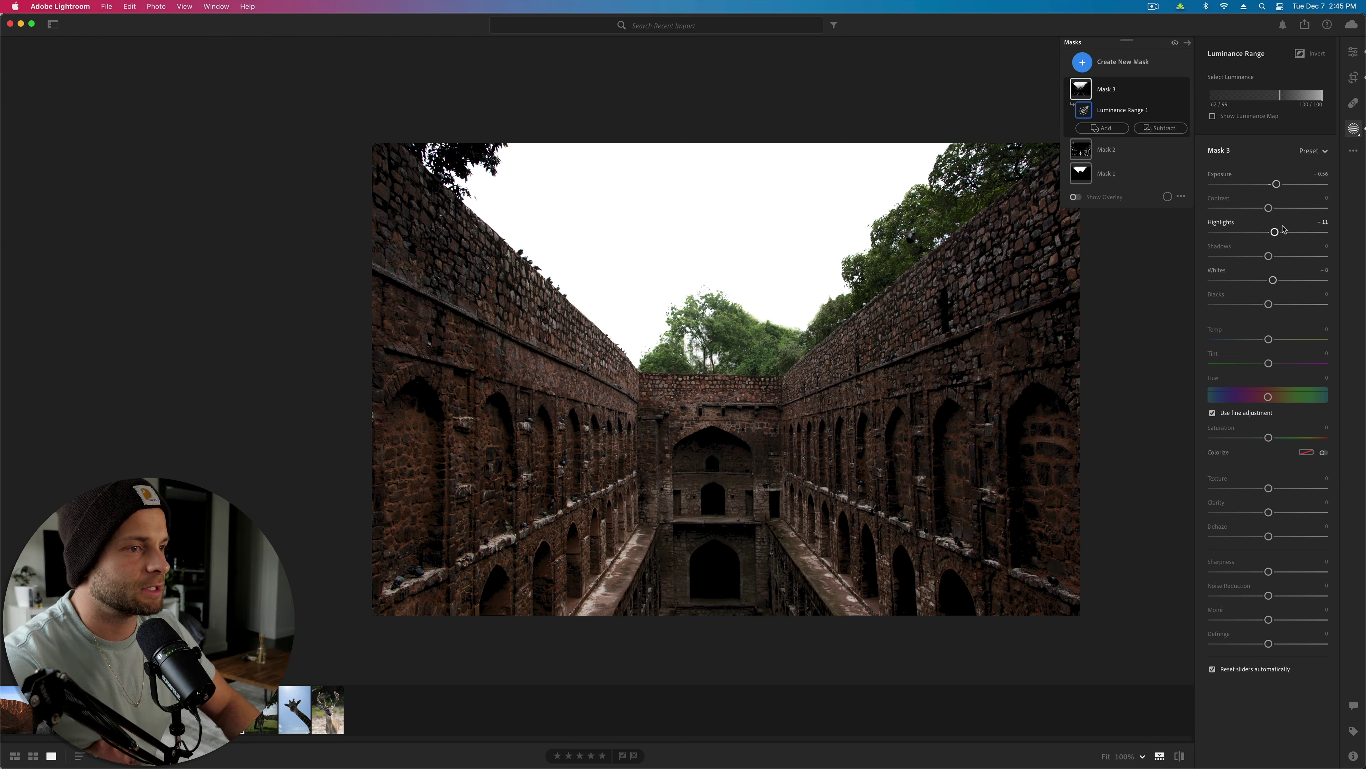
Step: Delete the bright-tone luminance mask and undo the deletion
key("Delete")
key("Delete")
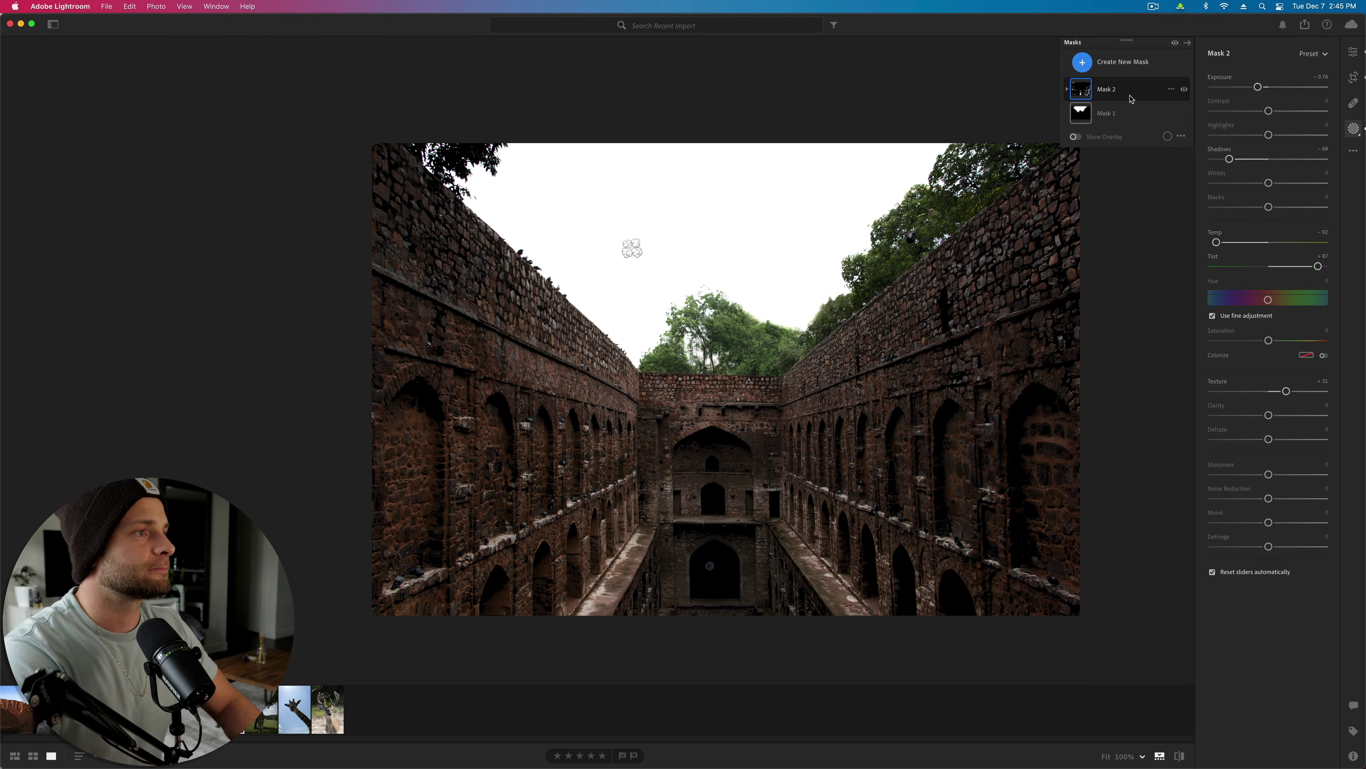
key("super+z")
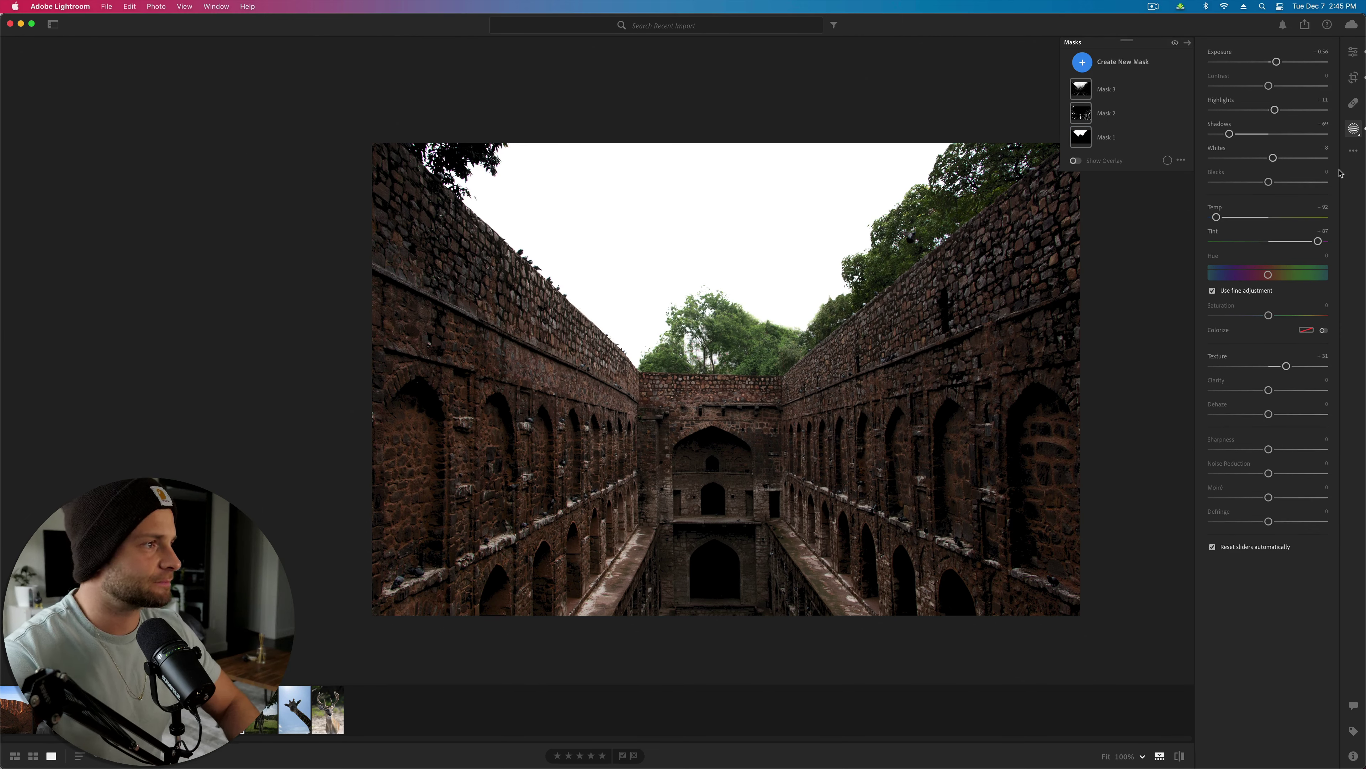
Step: Desaturate the greens in the stepwell photo's Color Mixer and set the Yellow Saturation to -100
left_click(1354, 128)
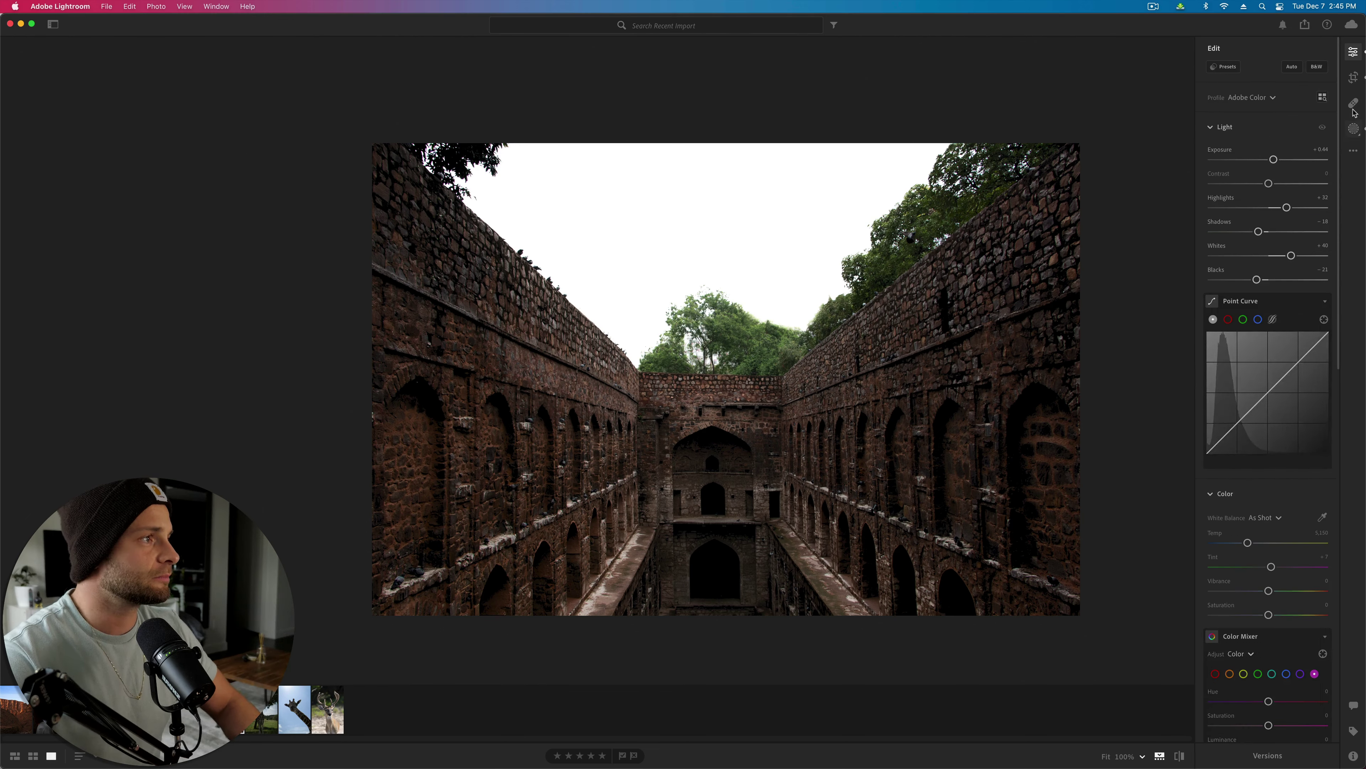
scroll(1319, 404, "down", 5)
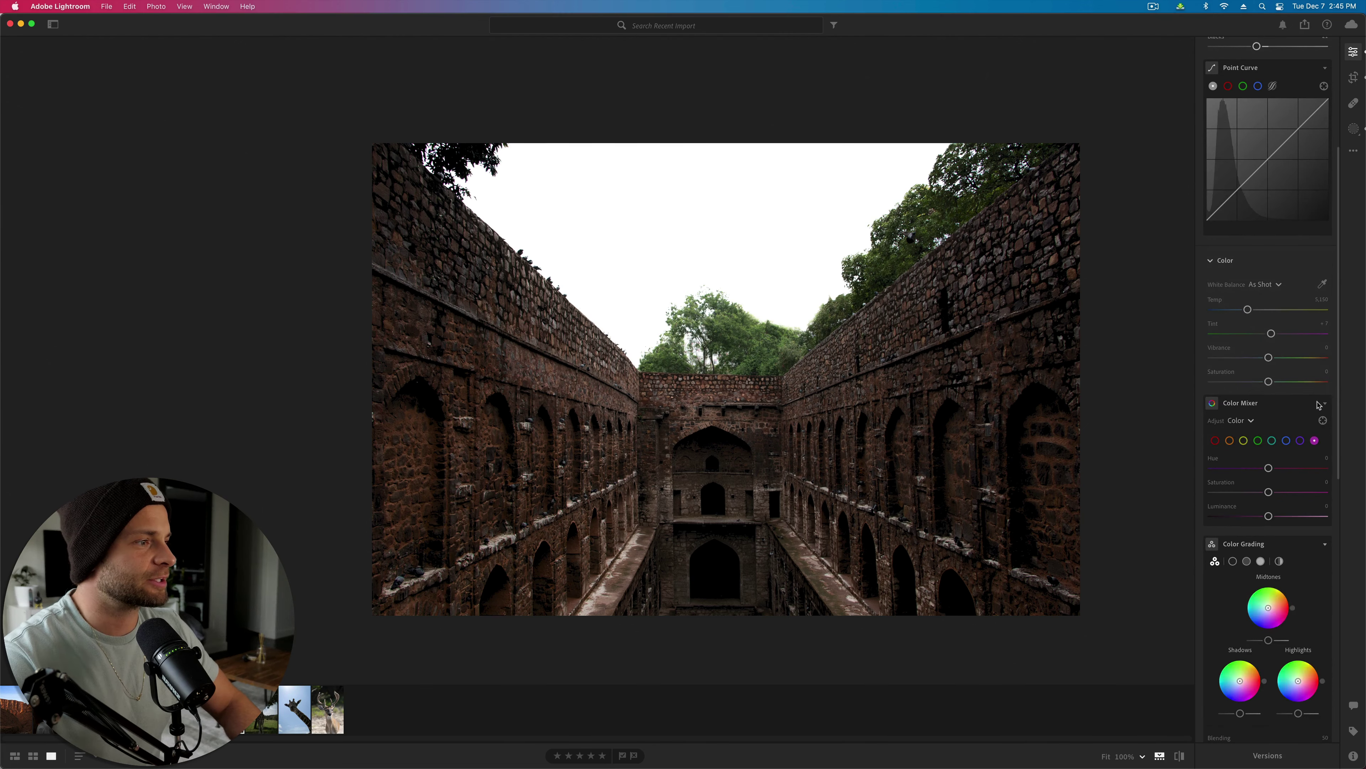
left_click(1257, 440)
left_click_drag(1269, 491, 1230, 492)
left_click(1244, 440)
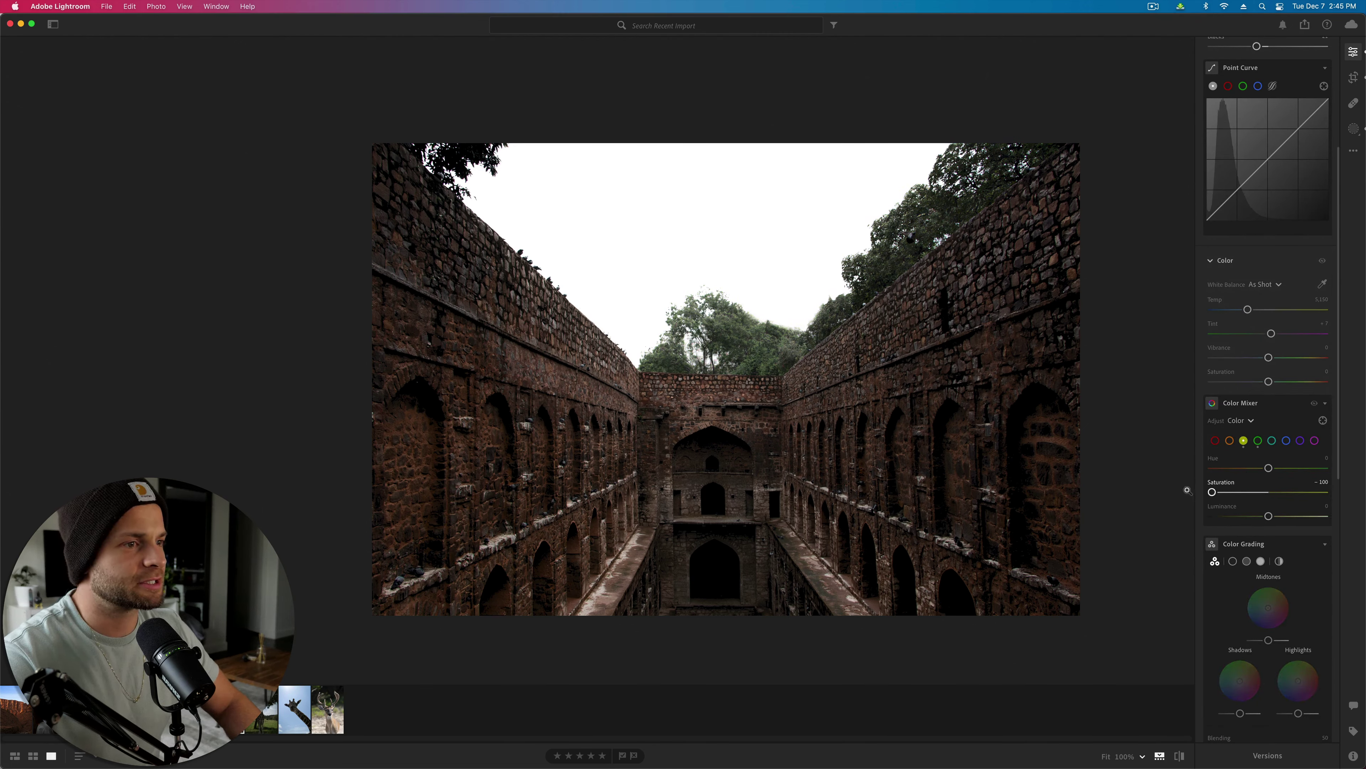
Step: Raise the Red Saturation in the Color Mixer, set the Orange Saturation to +55, and shift the Orange Hue slightly toward yellow
left_click(1215, 441)
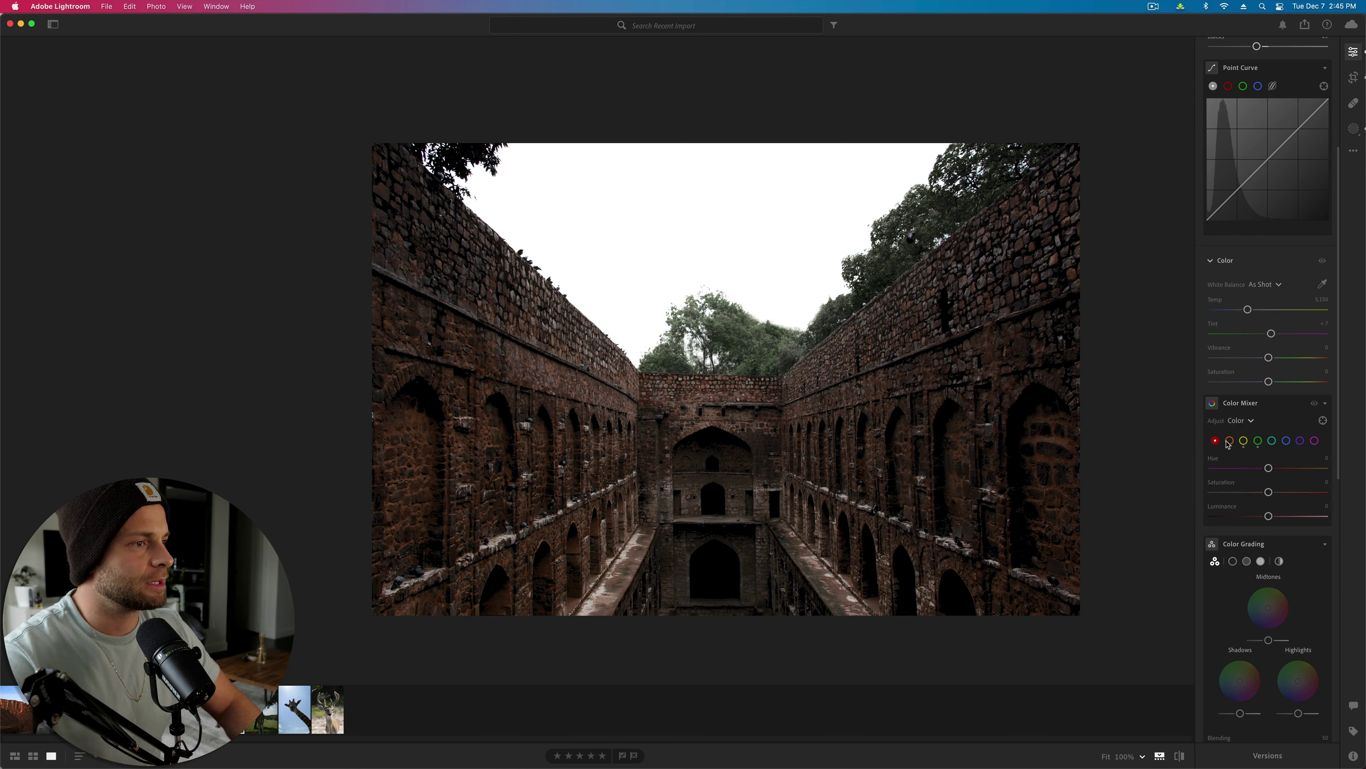
left_click_drag(1269, 492, 1307, 494)
left_click(1230, 440)
left_click(1295, 492)
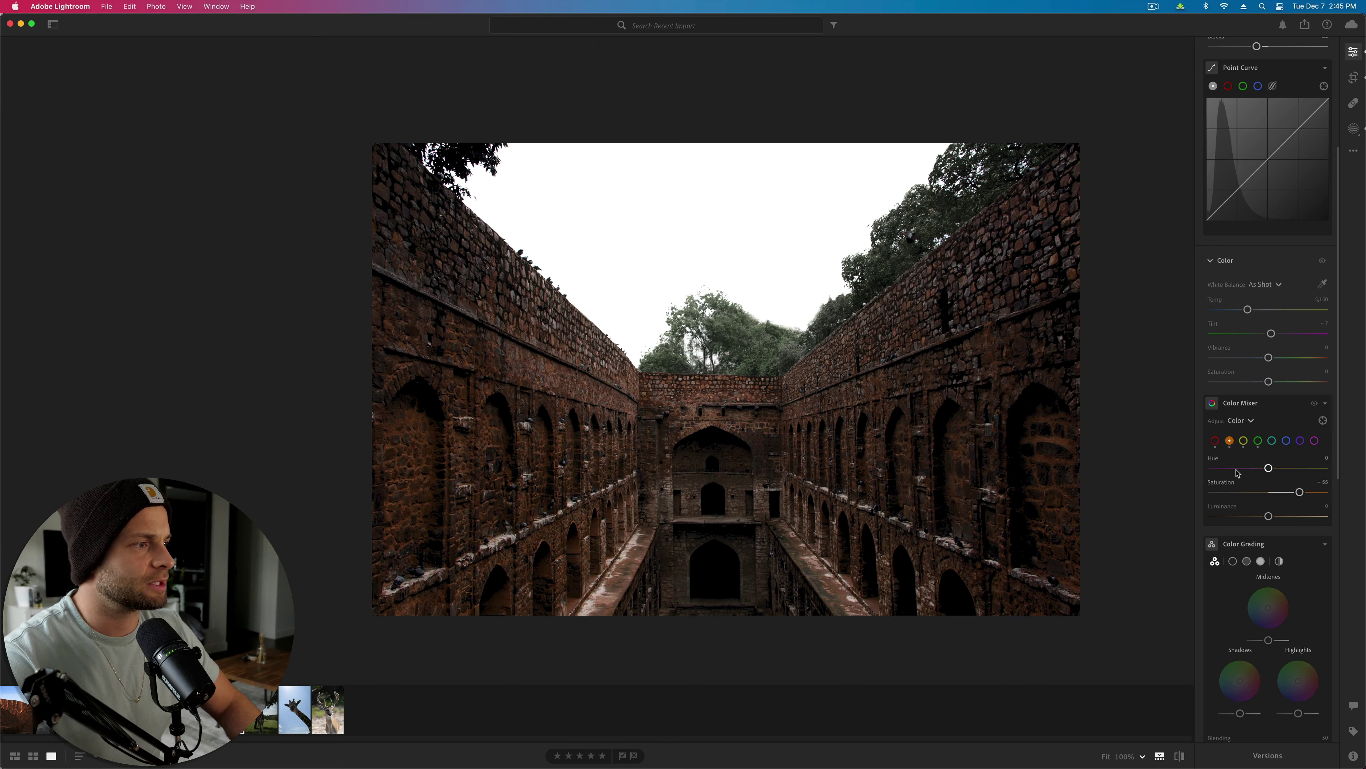
mouse_move(1257, 468)
left_mouse_down()
mouse_move(1285, 469)
mouse_move(1272, 468)
left_mouse_up()
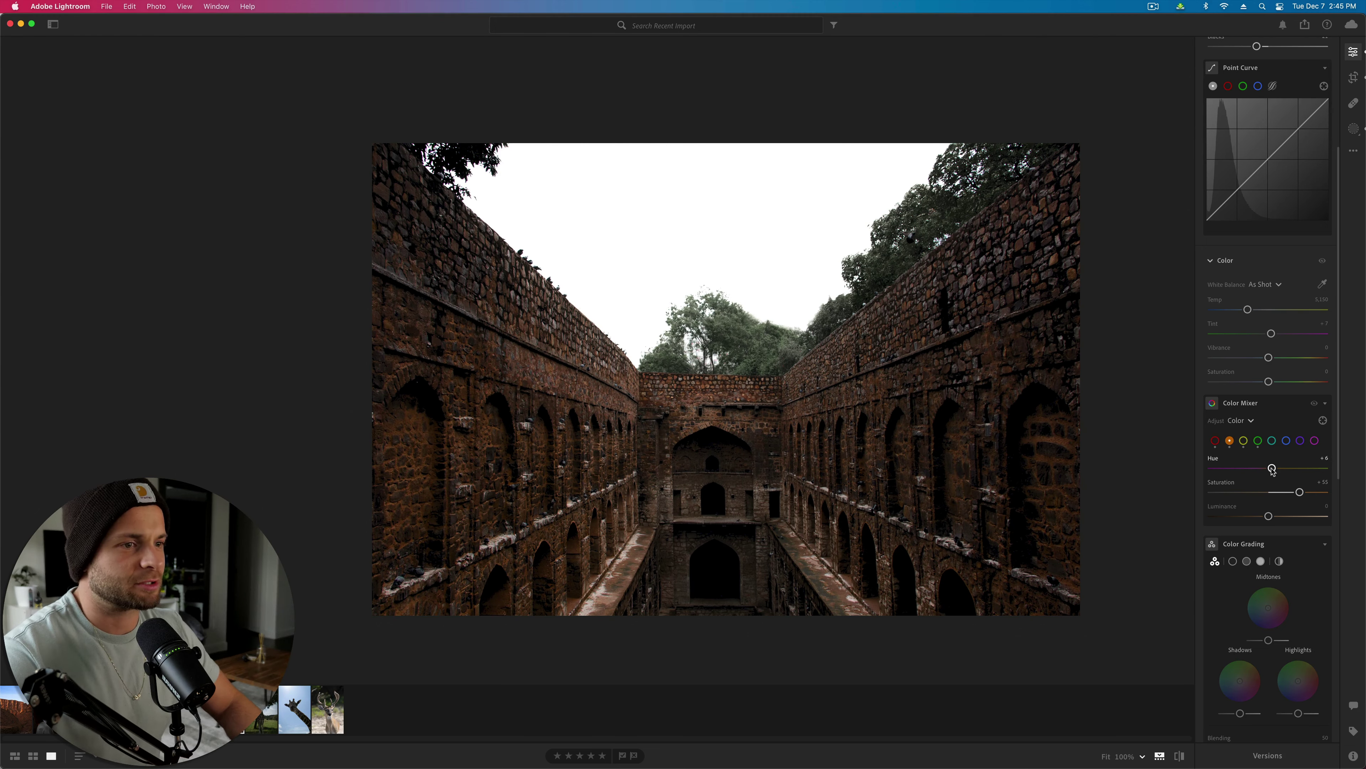
Step: Compare the edited stepwell photo with its original
key("backslash")
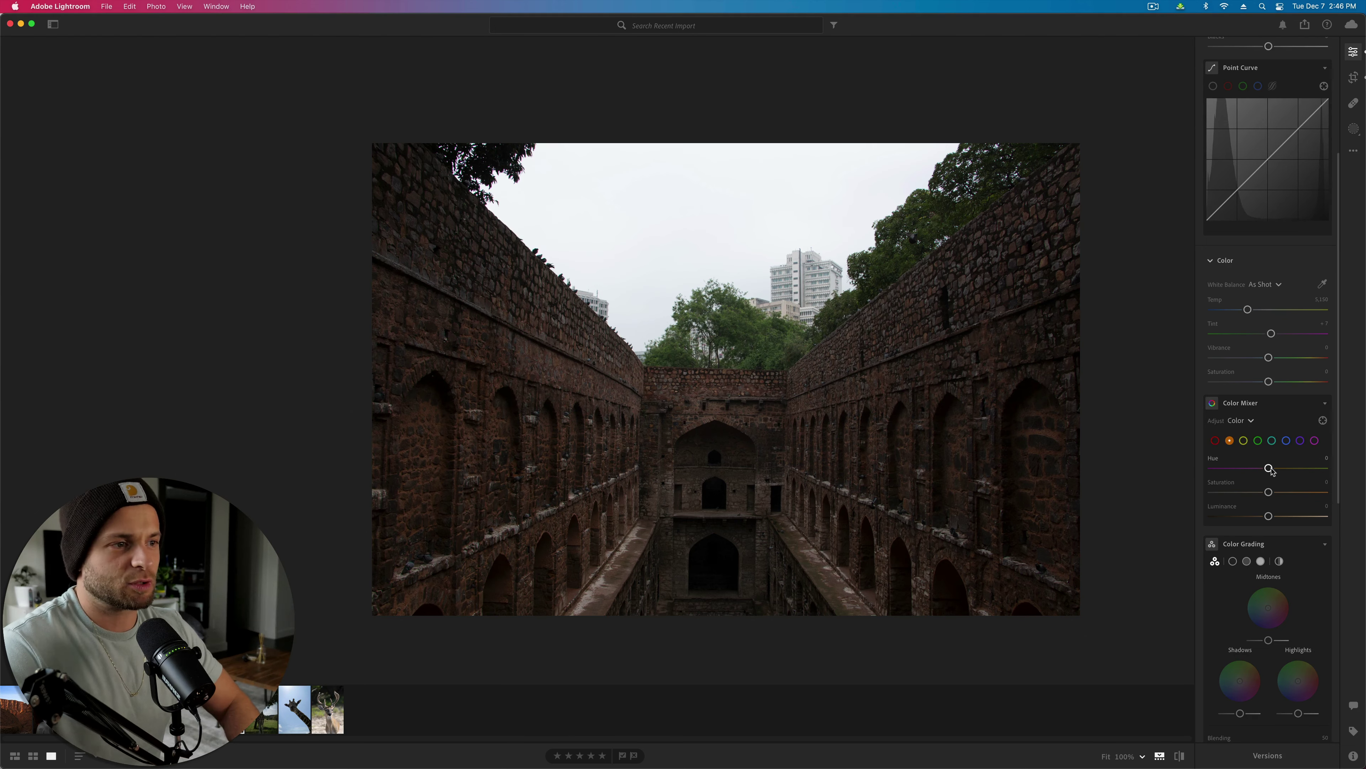
key("backslash")
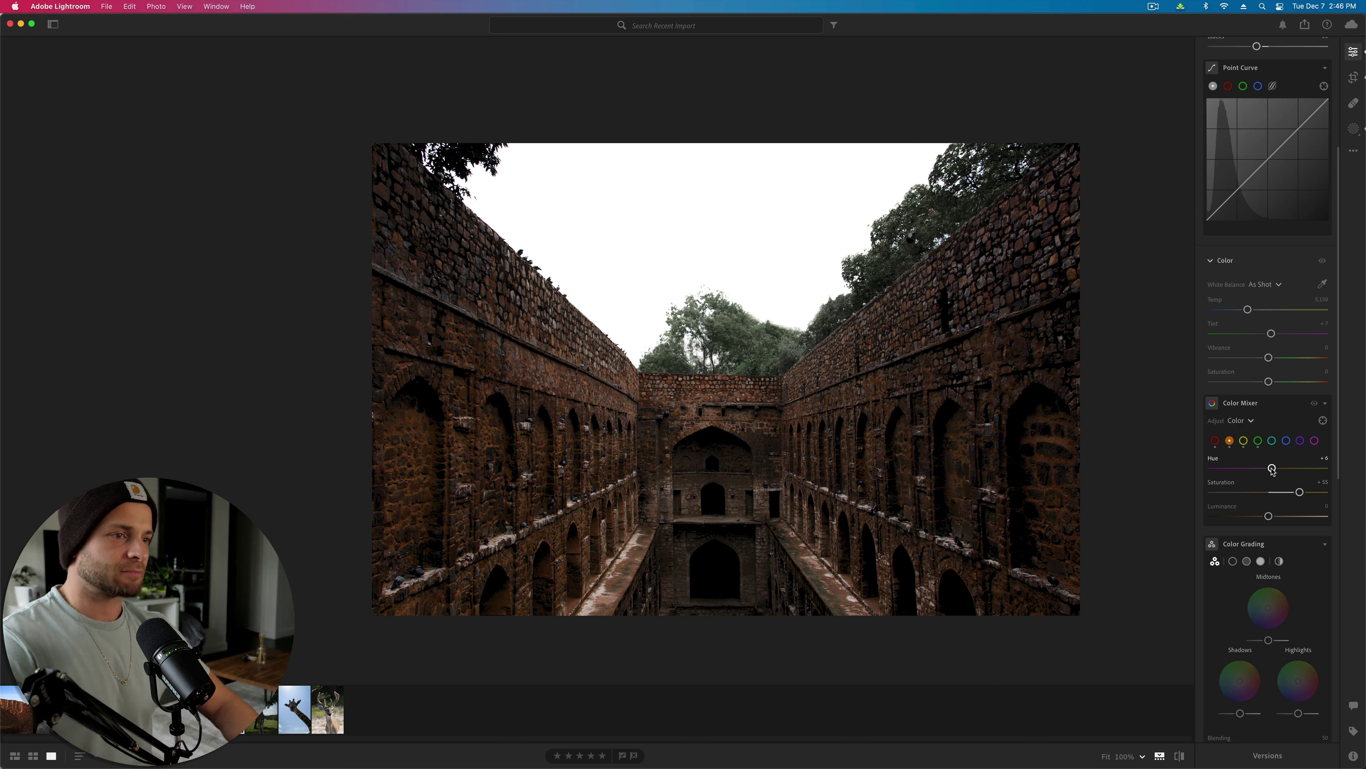
scroll(1276, 225, "up", 3)
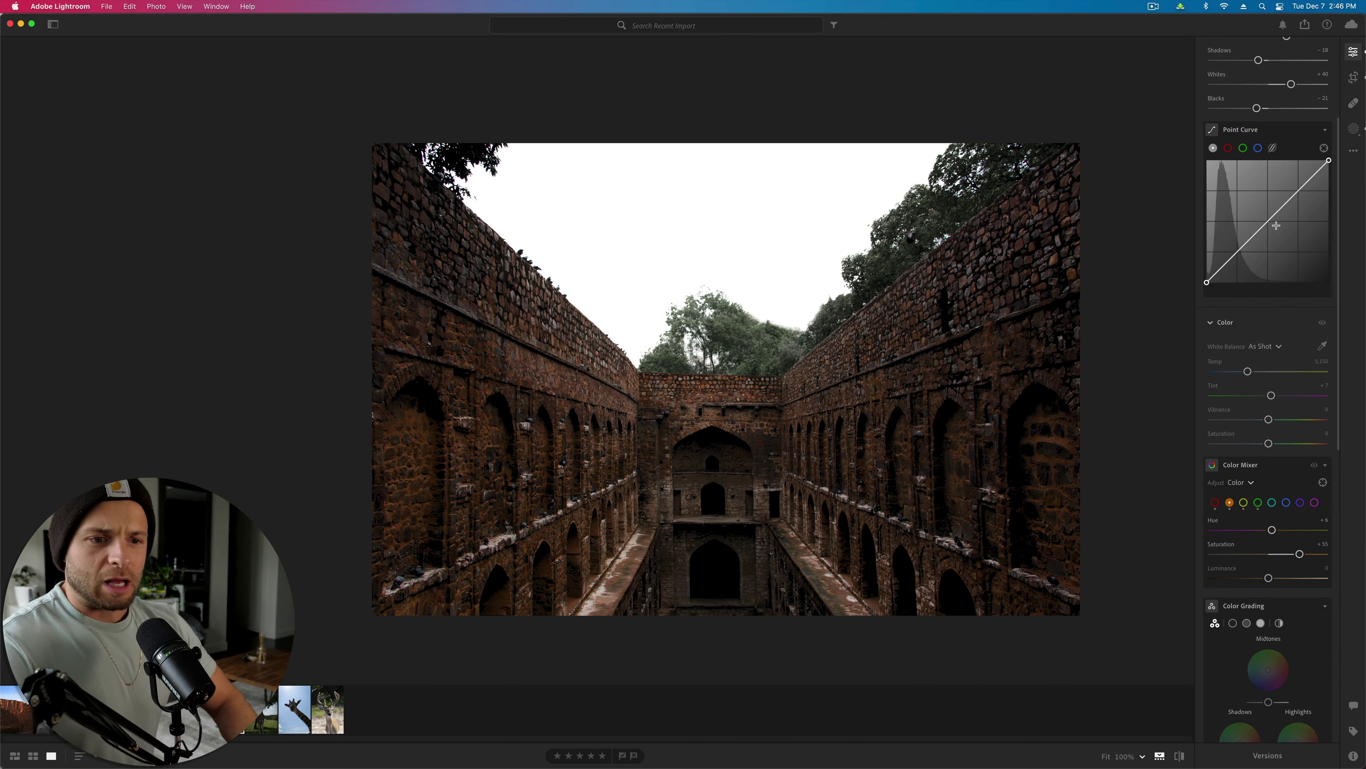
Step: Open the next photo, the giraffe under the tree, and raise its Exposure to about +1.5
key("Right")
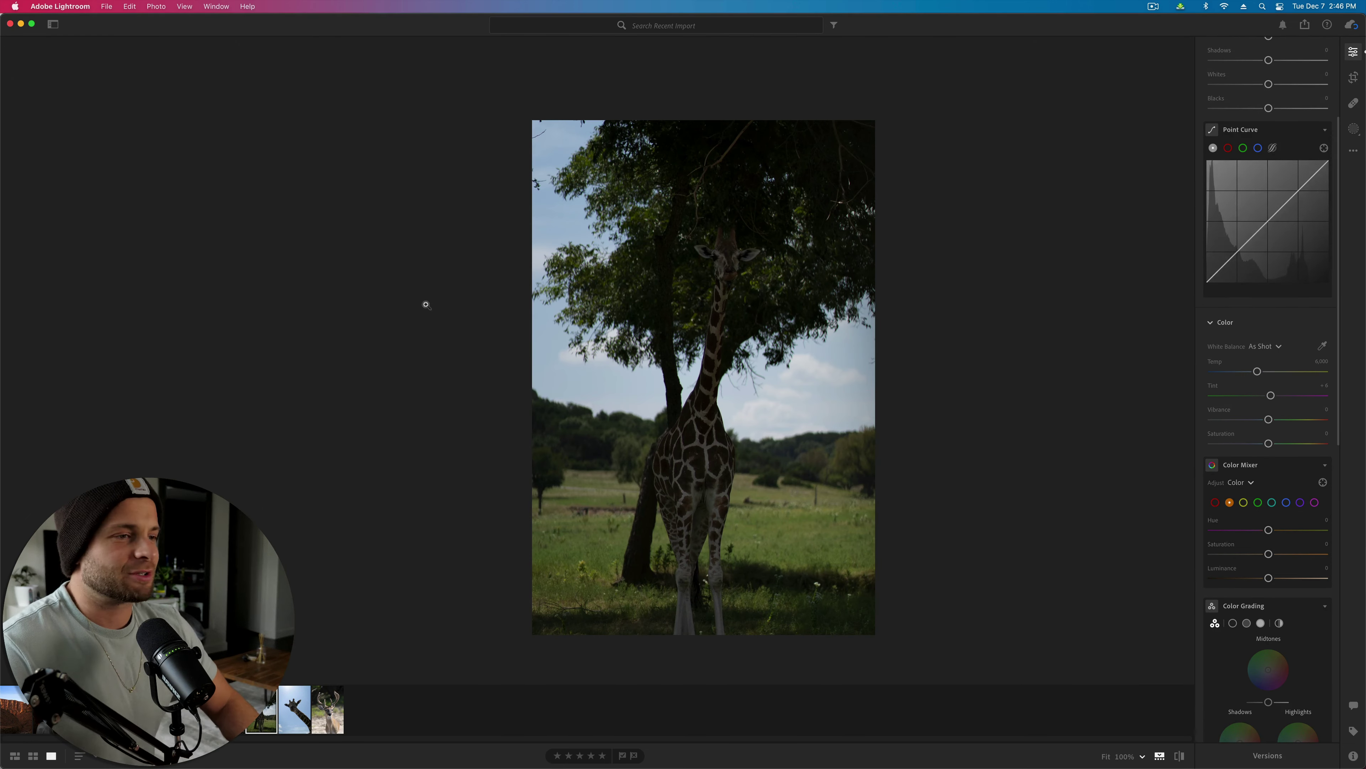
scroll(1237, 161, "up", 5)
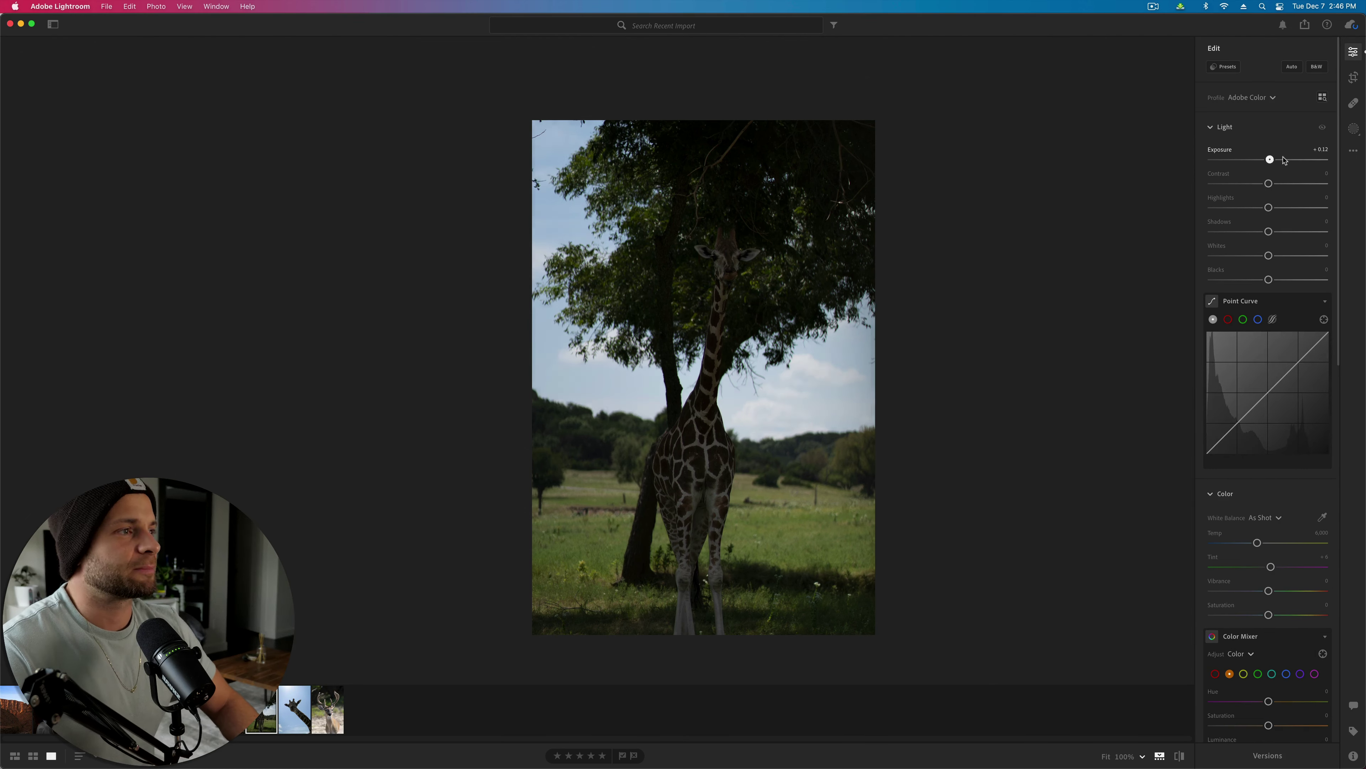
mouse_move(1268, 160)
left_mouse_down()
mouse_move(1295, 160)
mouse_move(1235, 160)
mouse_move(1306, 160)
mouse_move(1286, 160)
left_mouse_up()
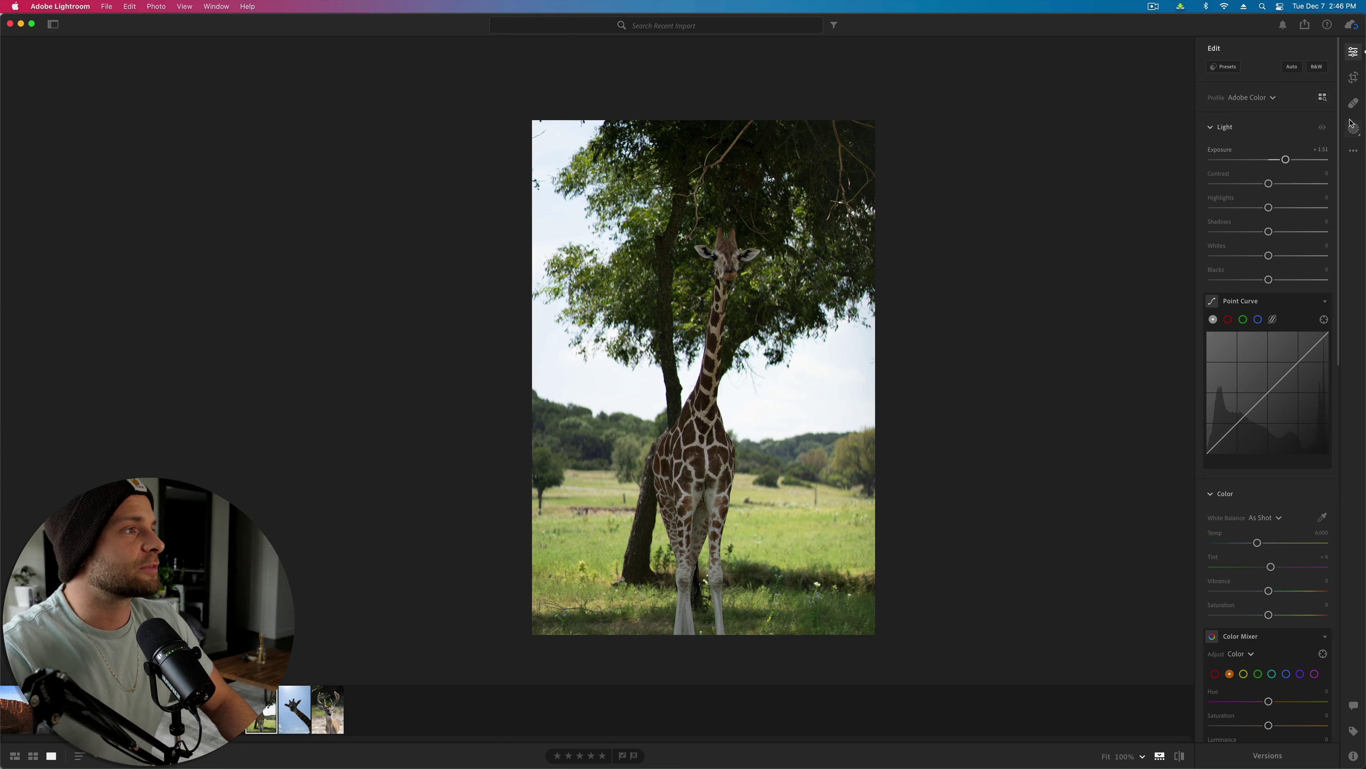
Step: Create a Select Sky mask on the giraffe photo and set its Exposure to -1.20
left_click(1354, 134)
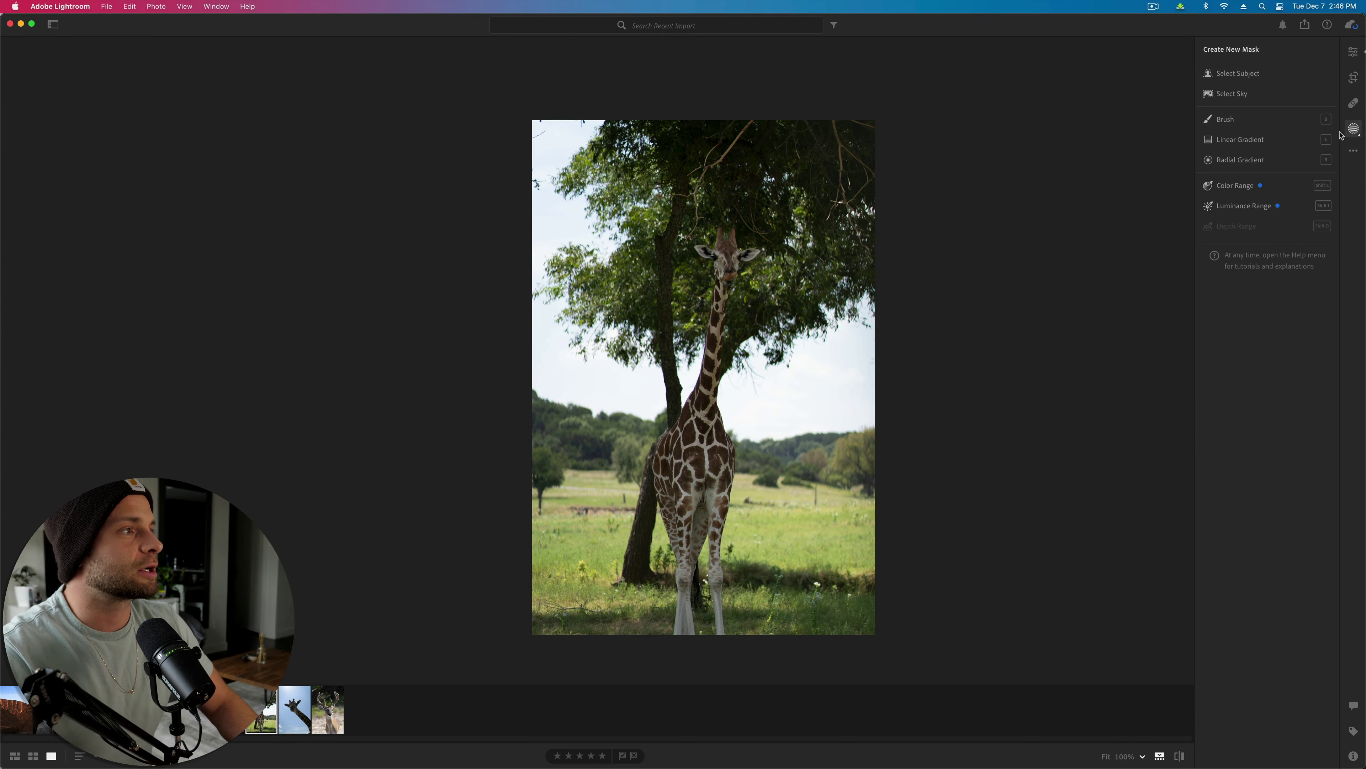
left_click(1243, 98)
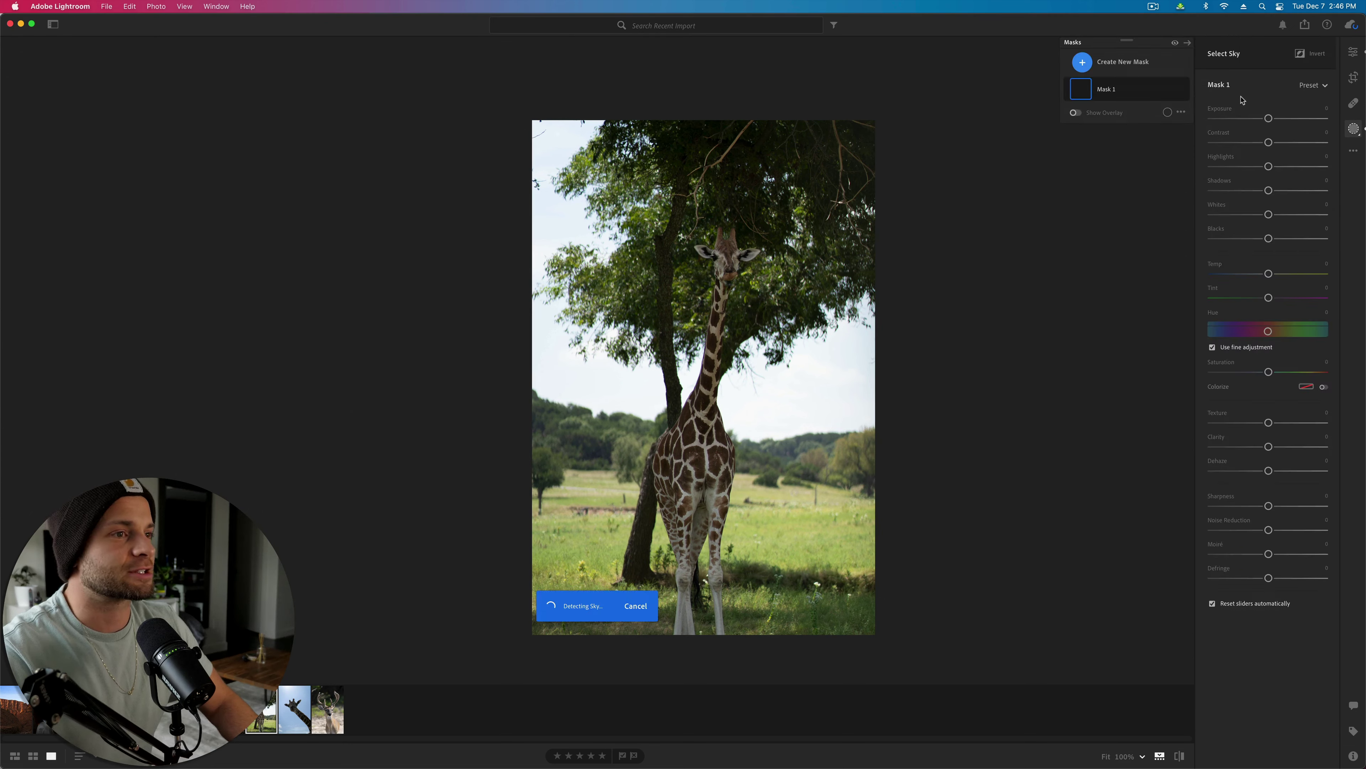
left_click(1249, 119)
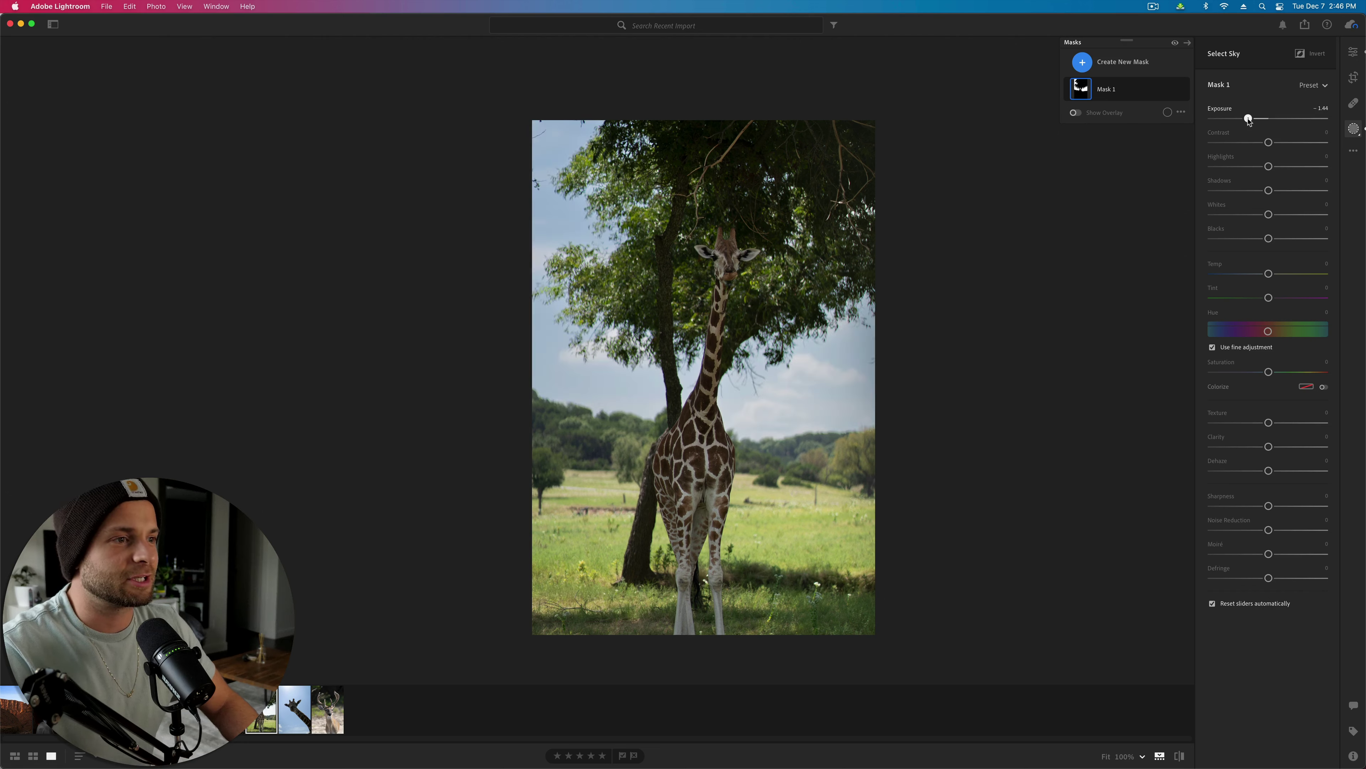
left_click_drag(1233, 122, 1253, 118)
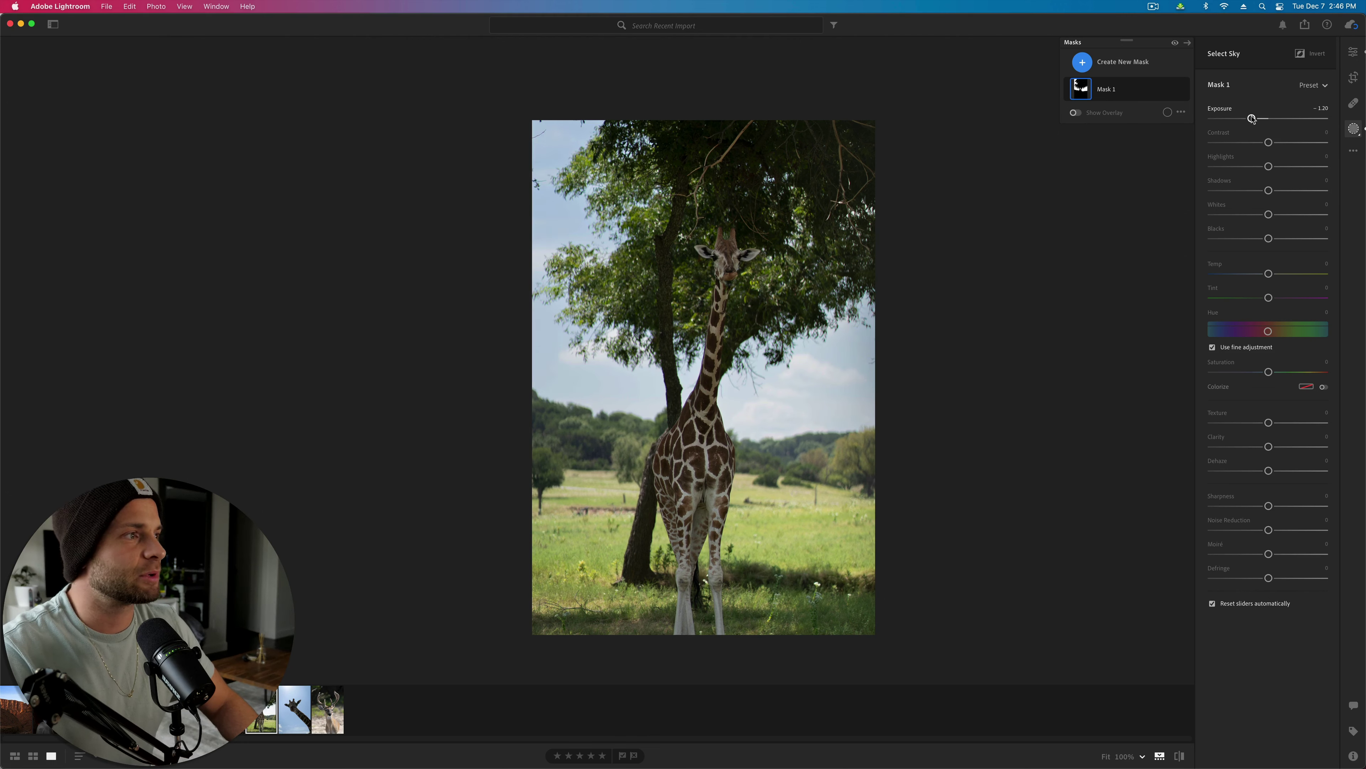
Step: Set the sky mask's Highlights to +25, Shadows to -58, Blacks to -100, Temp to -16 and Saturation to +13, and enable a blue Colorize tint
left_click_drag(1268, 166, 1236, 190)
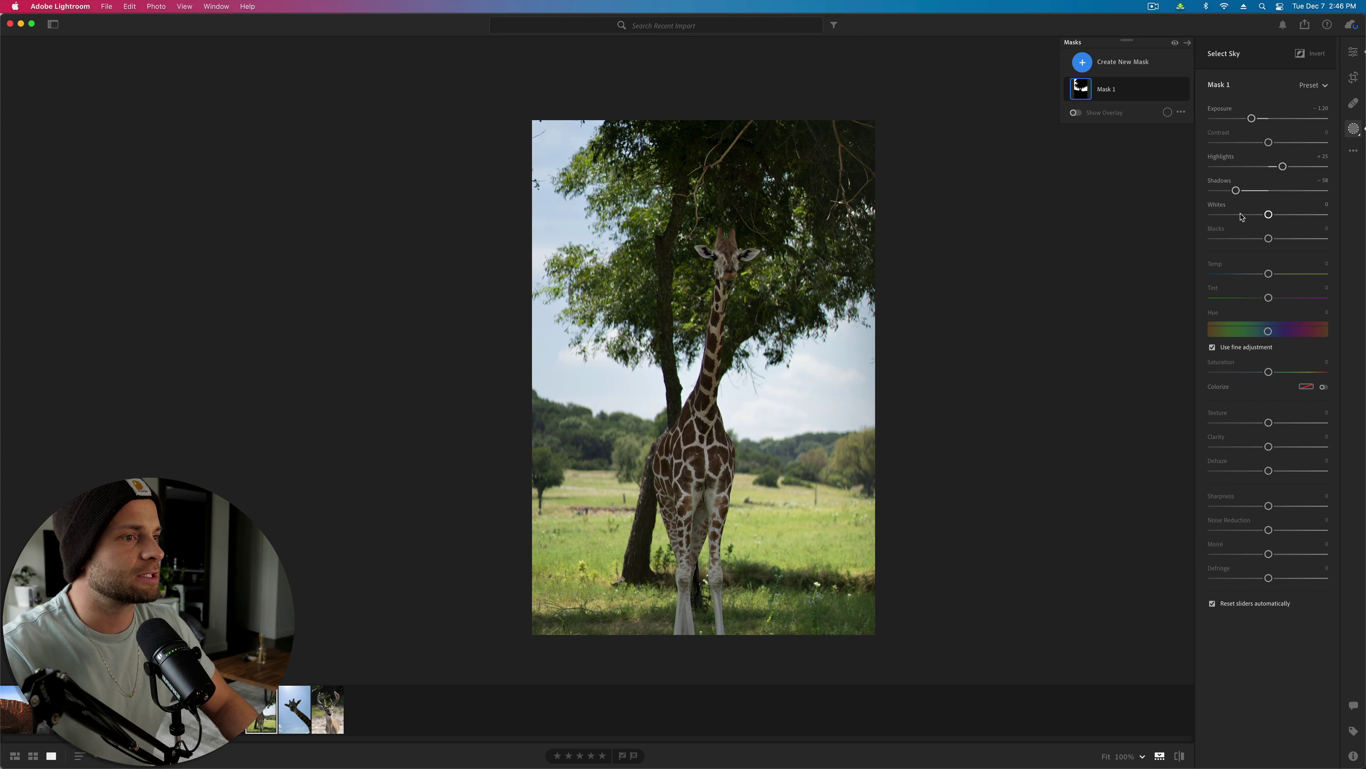
left_click(1221, 238)
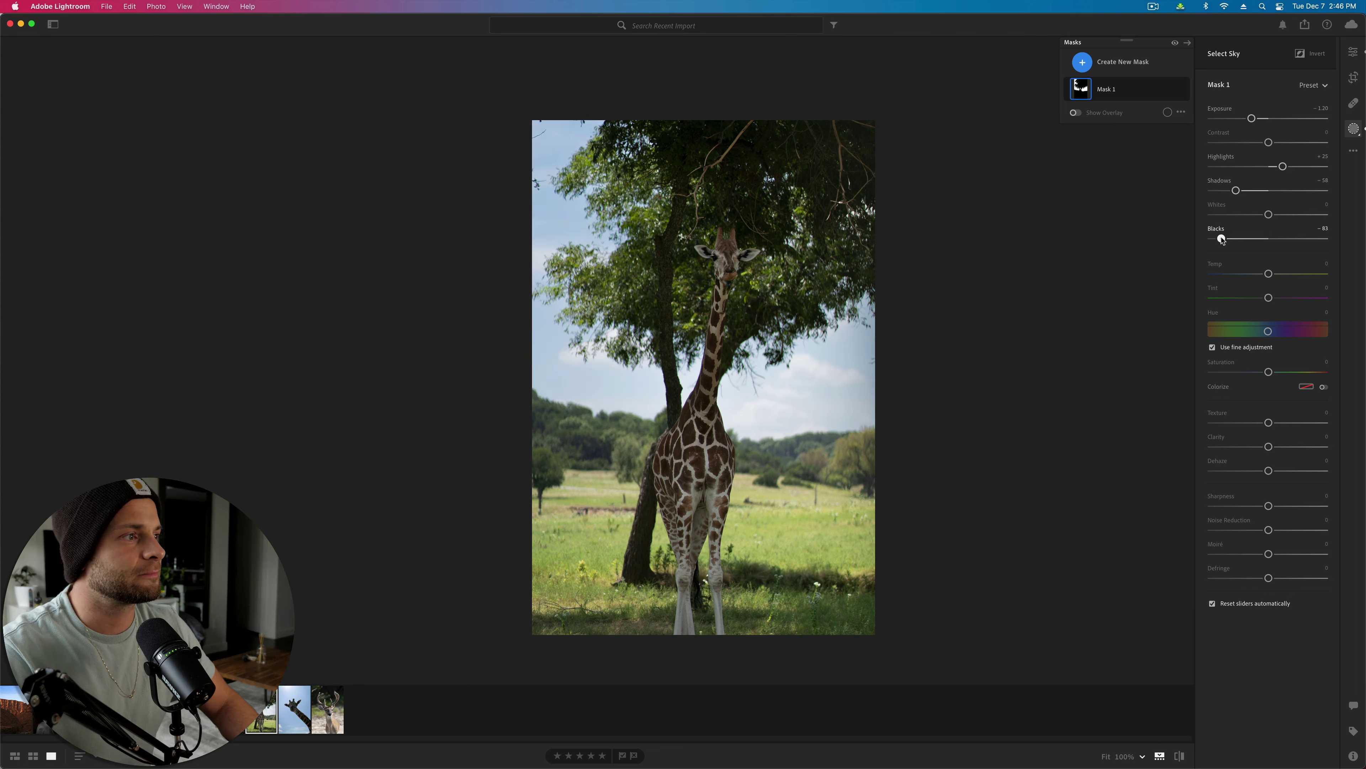
left_click_drag(1221, 238, 1197, 238)
left_click_drag(1268, 274, 1247, 274)
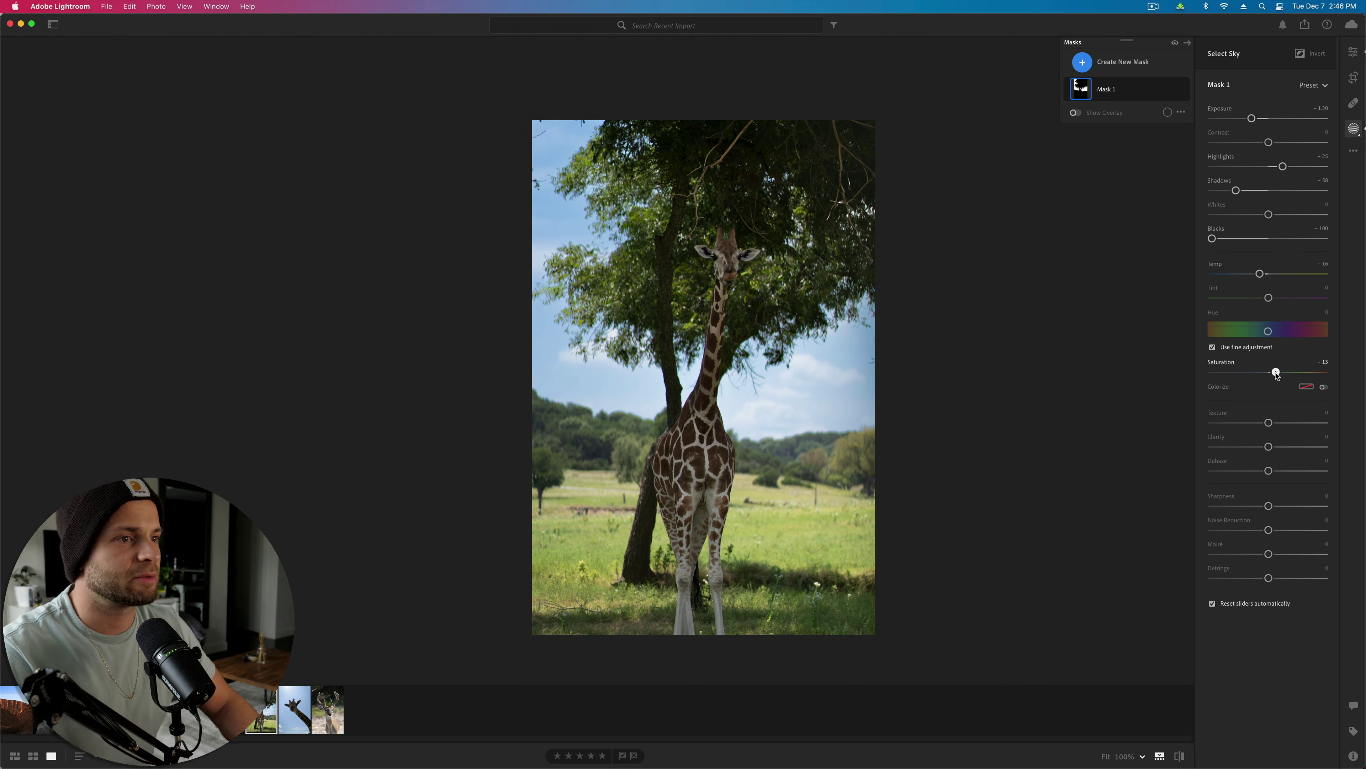
left_click(1307, 388)
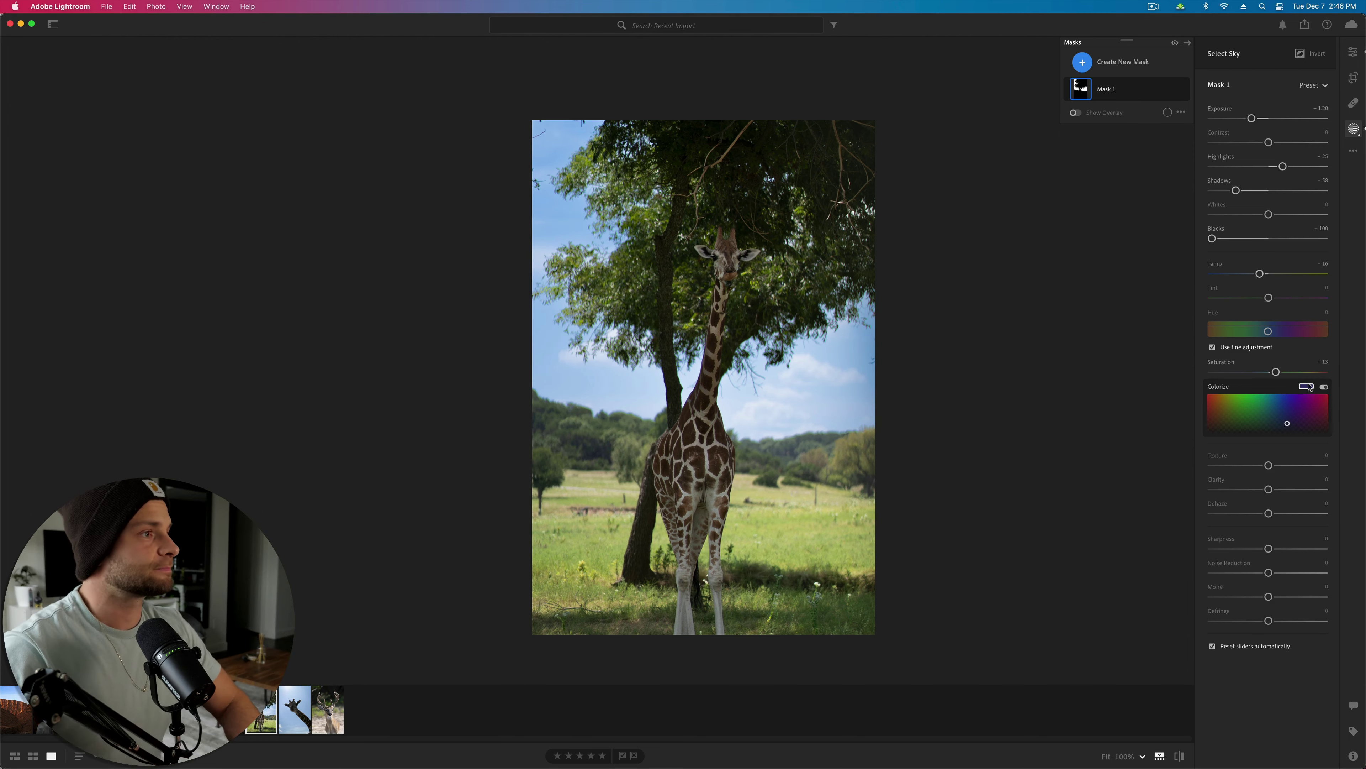
Step: Set the sky mask's Highlights and Whites to +22, Texture to +16 and Clarity to +17, and add a touch of Dehaze
mouse_move(1259, 167)
left_mouse_down()
mouse_move(1225, 168)
mouse_move(1281, 168)
left_mouse_up()
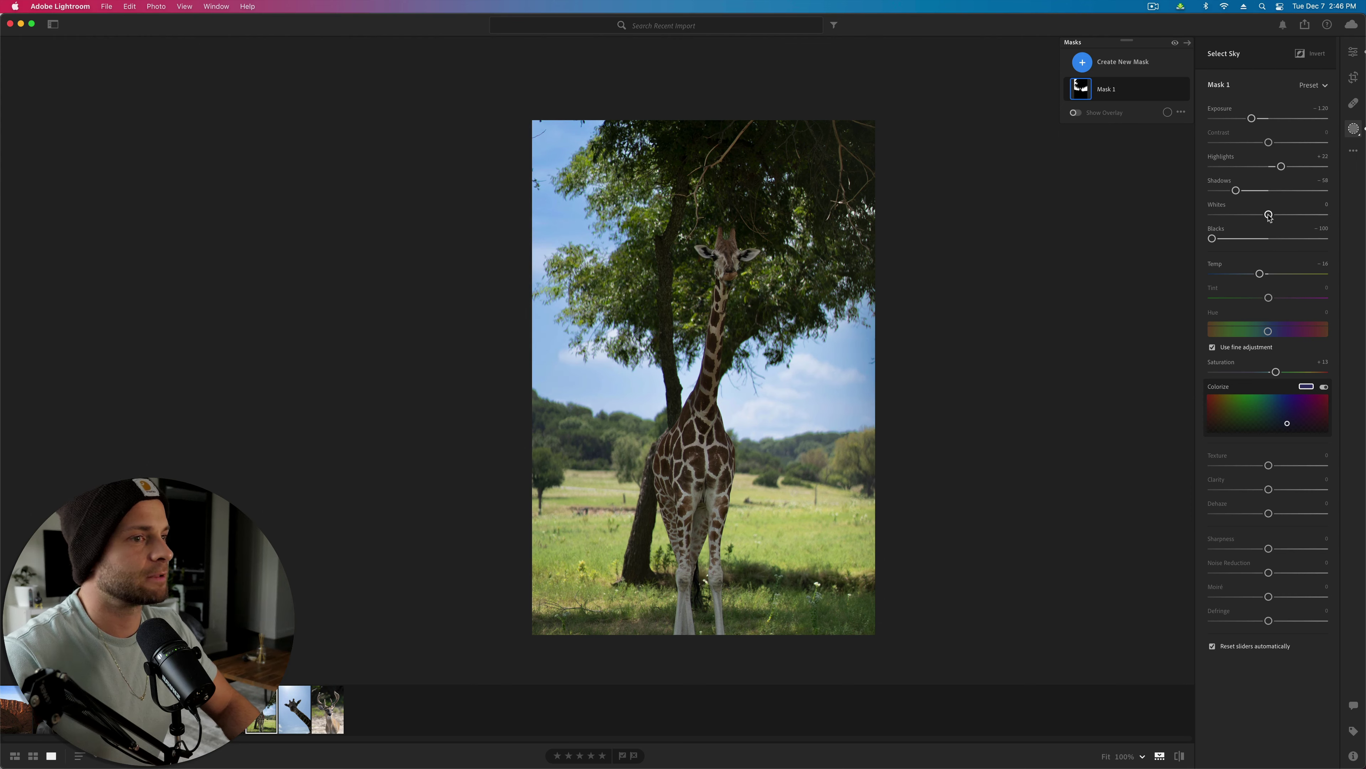
mouse_move(1269, 216)
left_mouse_down()
mouse_move(1237, 214)
mouse_move(1281, 215)
left_mouse_up()
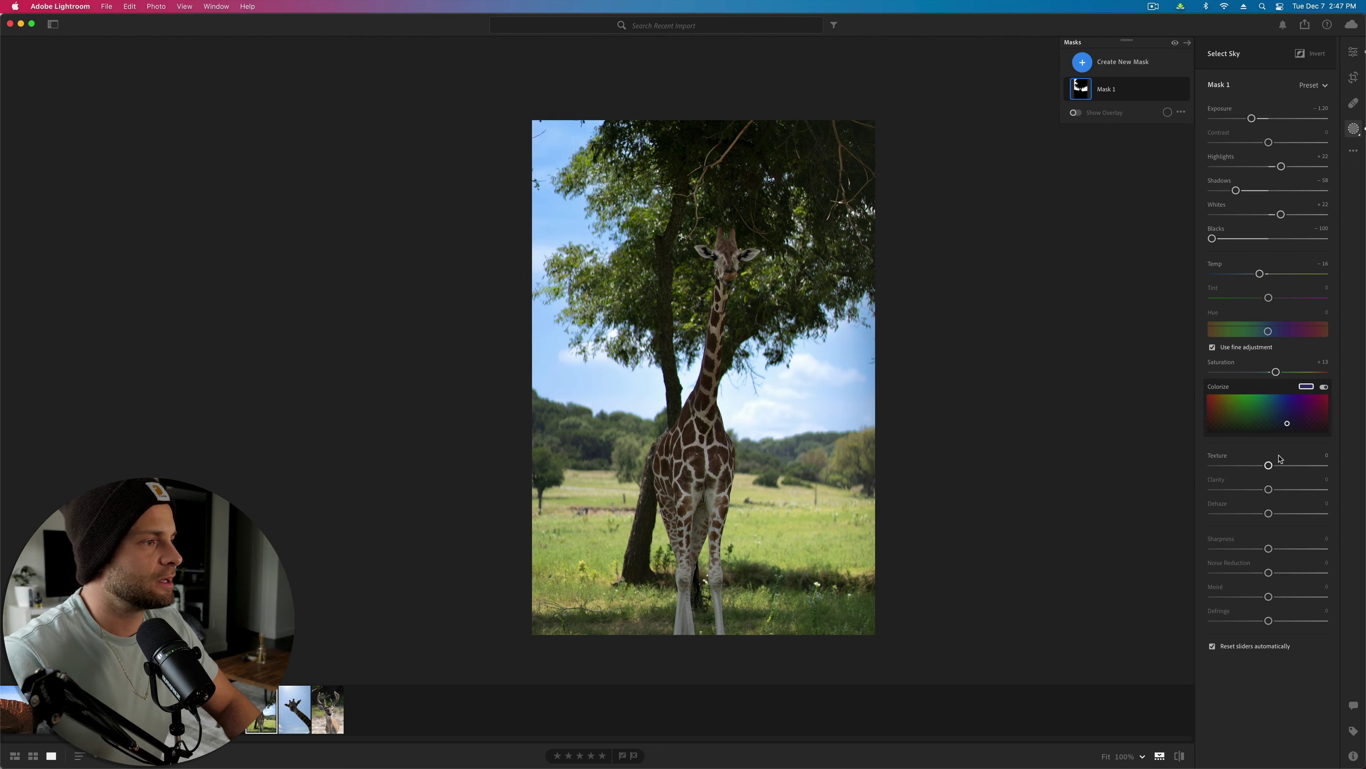
left_click_drag(1269, 465, 1270, 514)
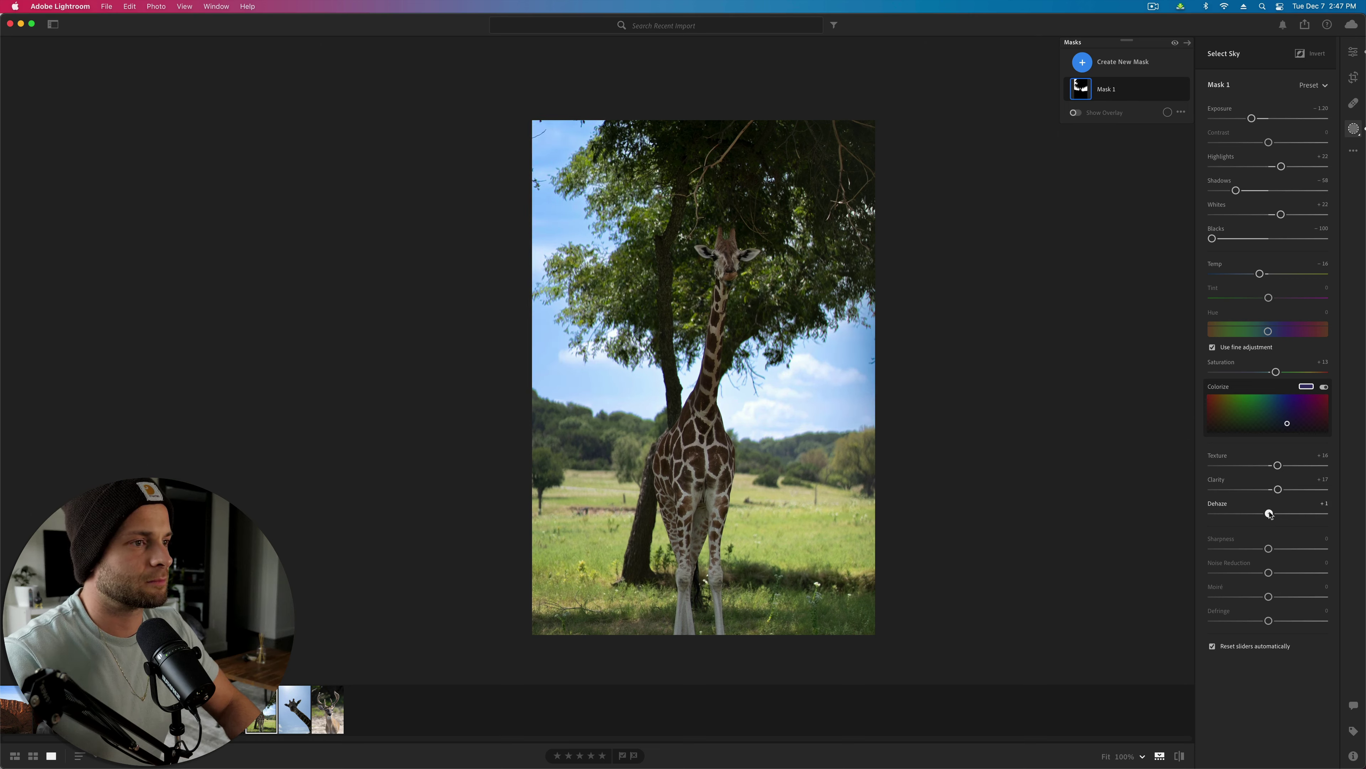
Step: Leave masking and compare the edited giraffe photo with its original
key("e")
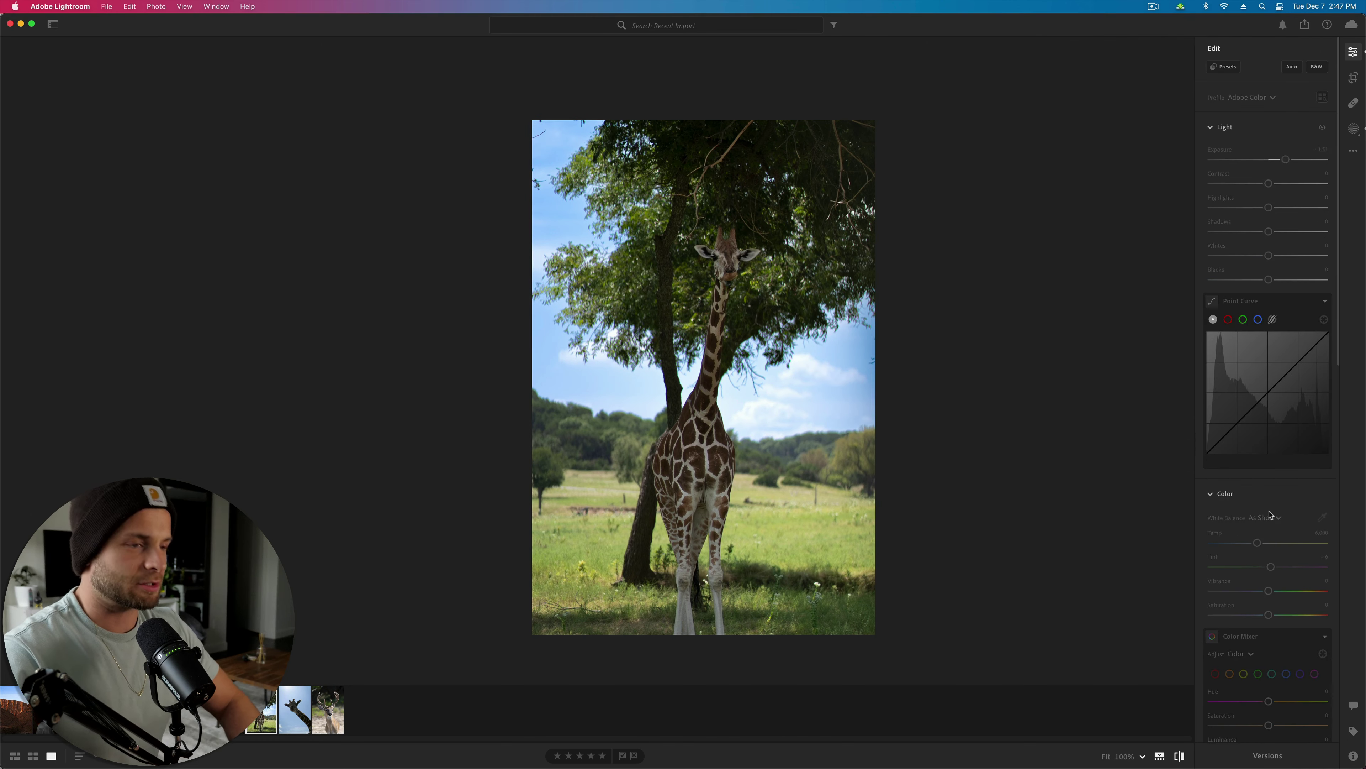
key("backslash")
key("backslash")
key("backslash")
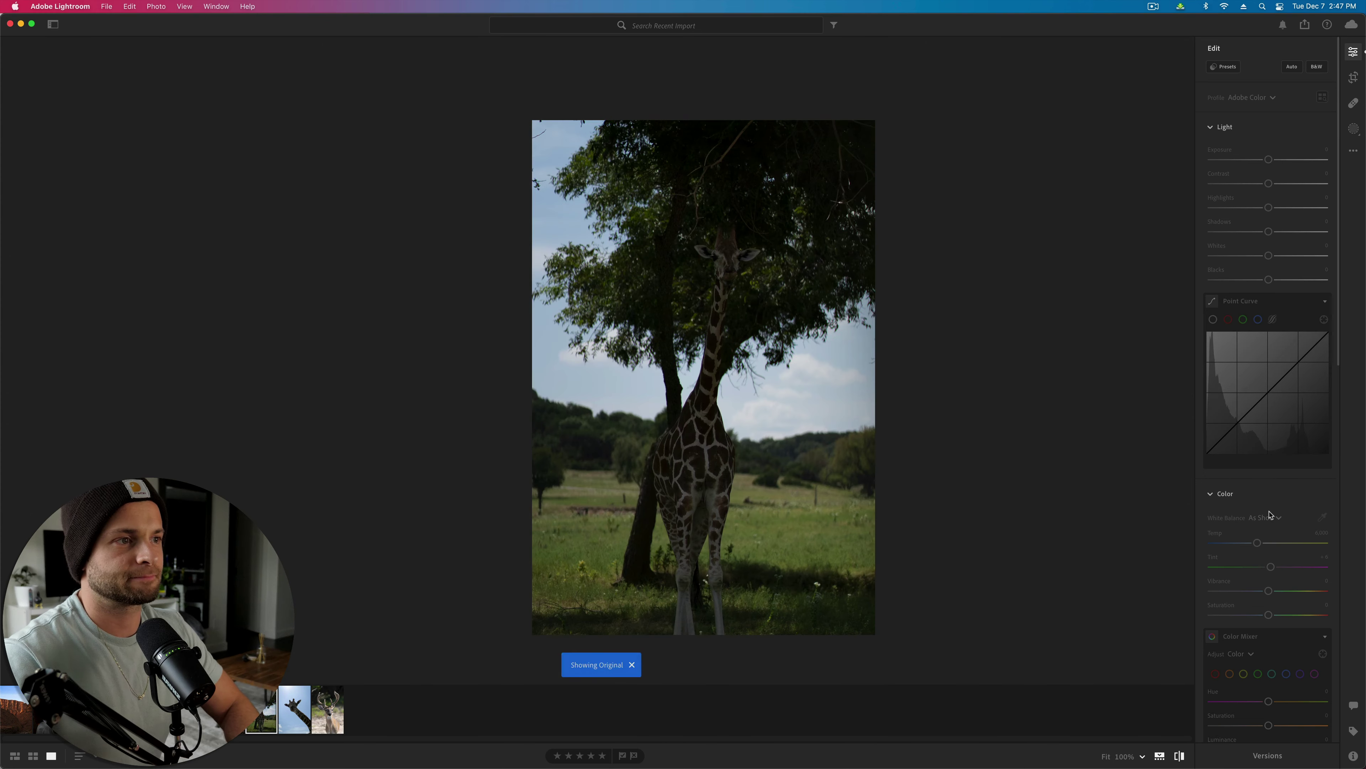
key("backslash")
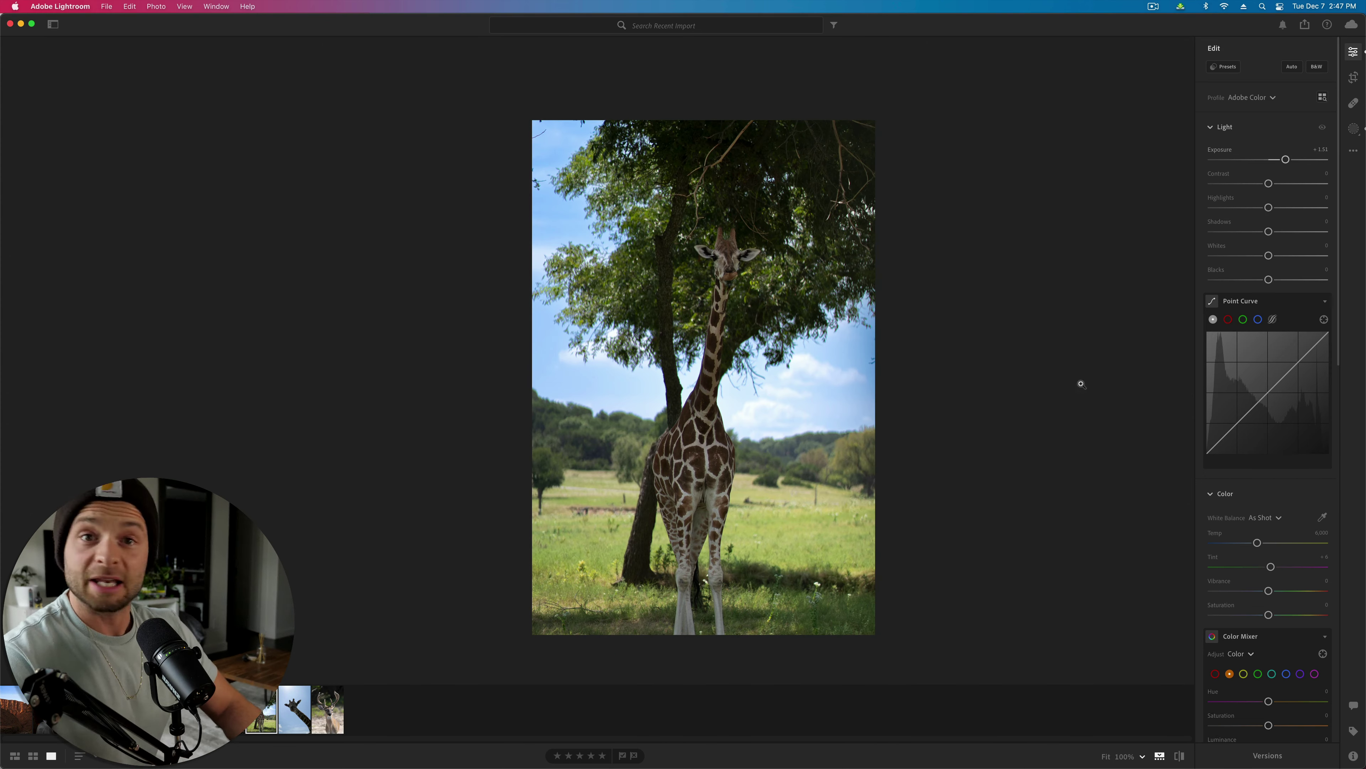
Step: Create a second mask that selects the giraffe with Select Subject
left_click(1353, 129)
left_click(1122, 62)
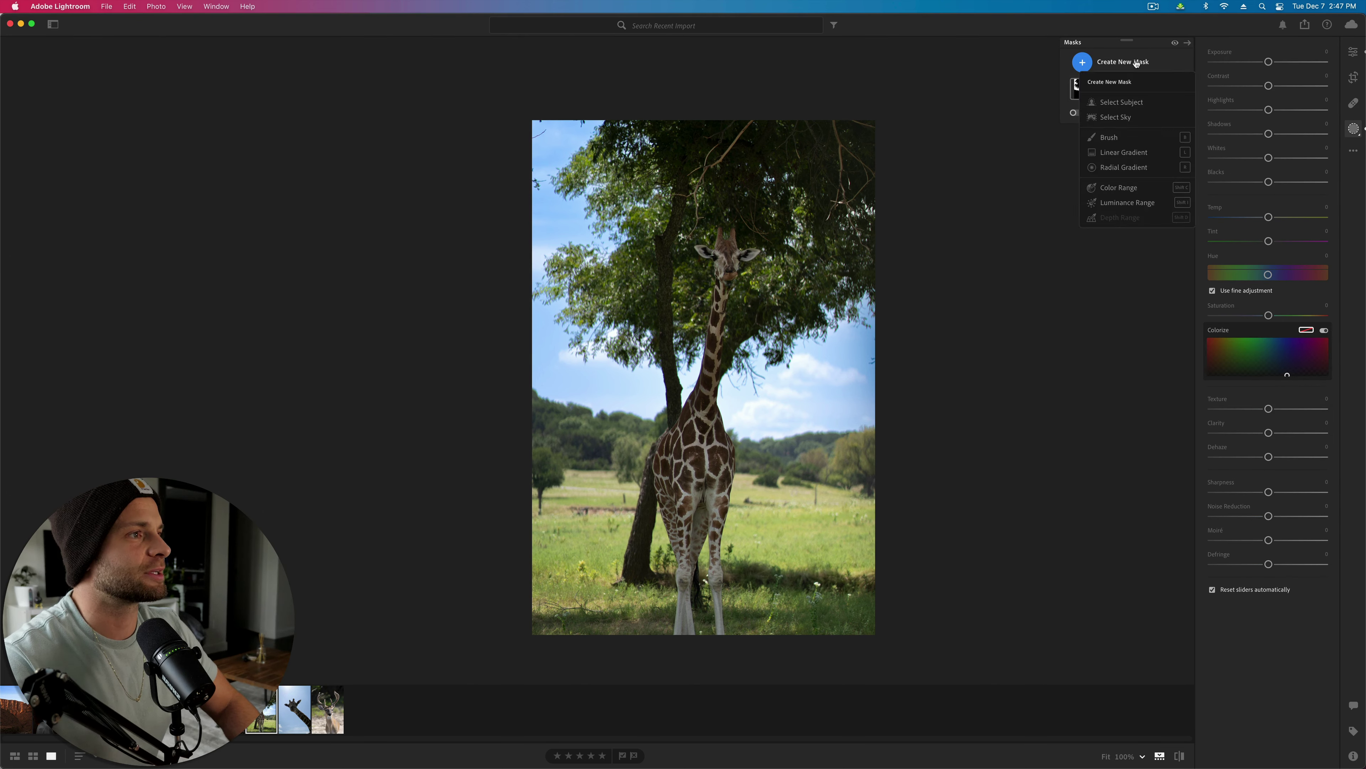
left_click(1120, 103)
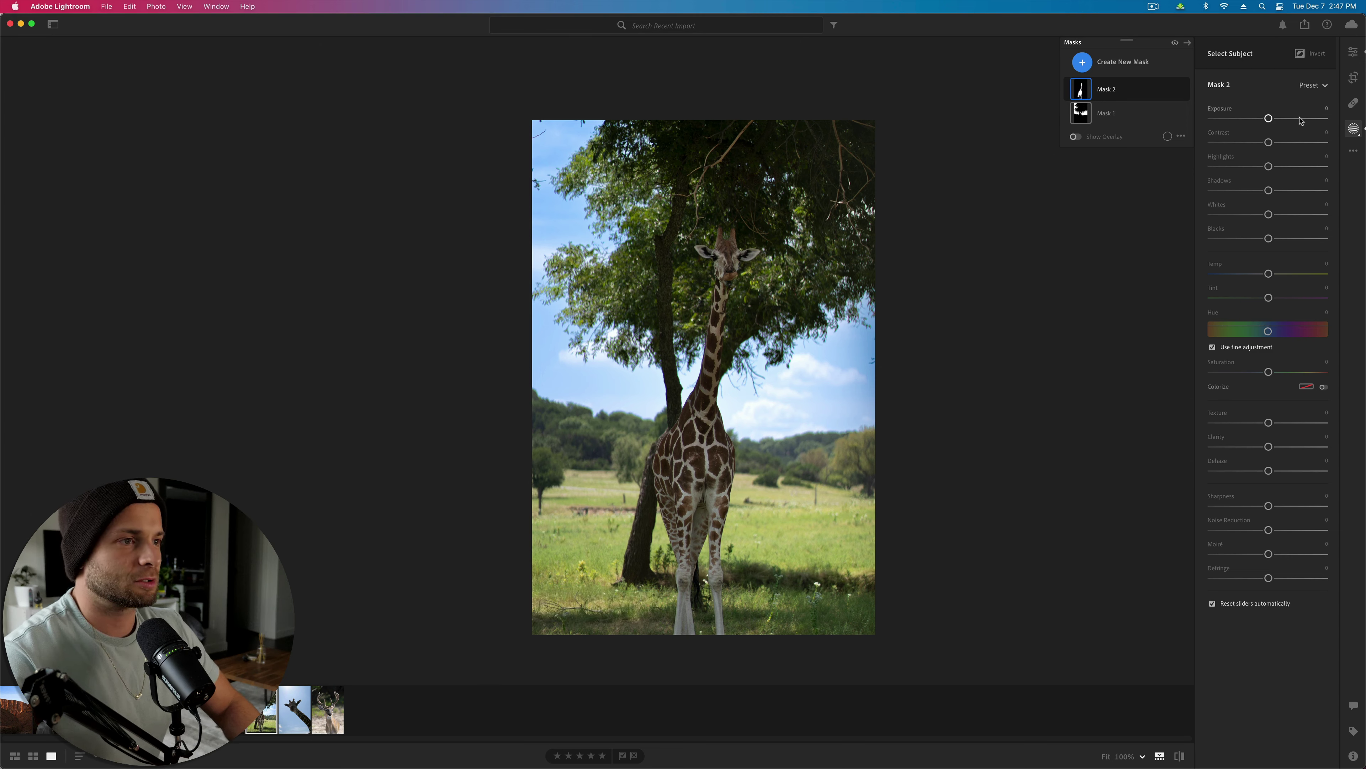
Step: Set the giraffe mask's Exposure to +0.28, Contrast to -87, Whites to +77 and Blacks to -21
mouse_move(1289, 121)
left_mouse_down()
mouse_move(1317, 120)
mouse_move(1275, 121)
left_mouse_up()
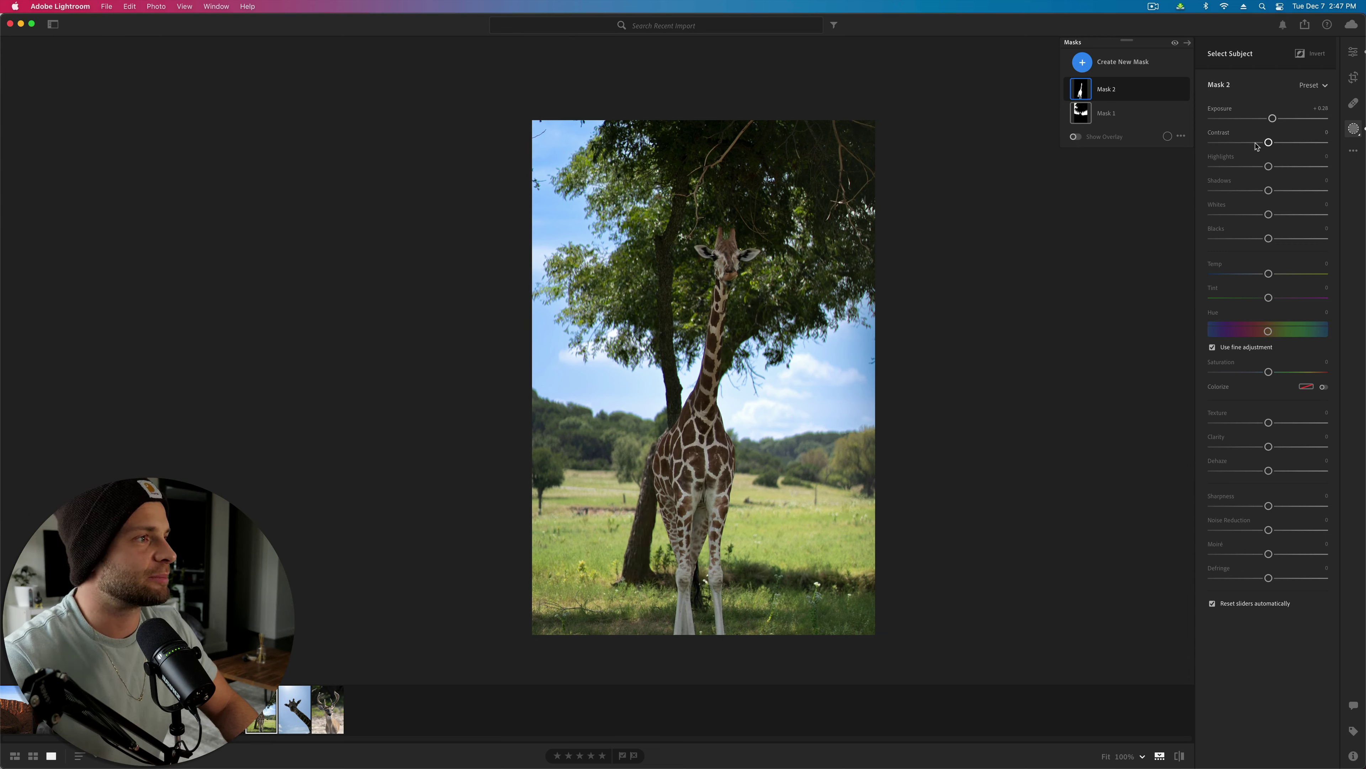
left_click_drag(1269, 142, 1220, 146)
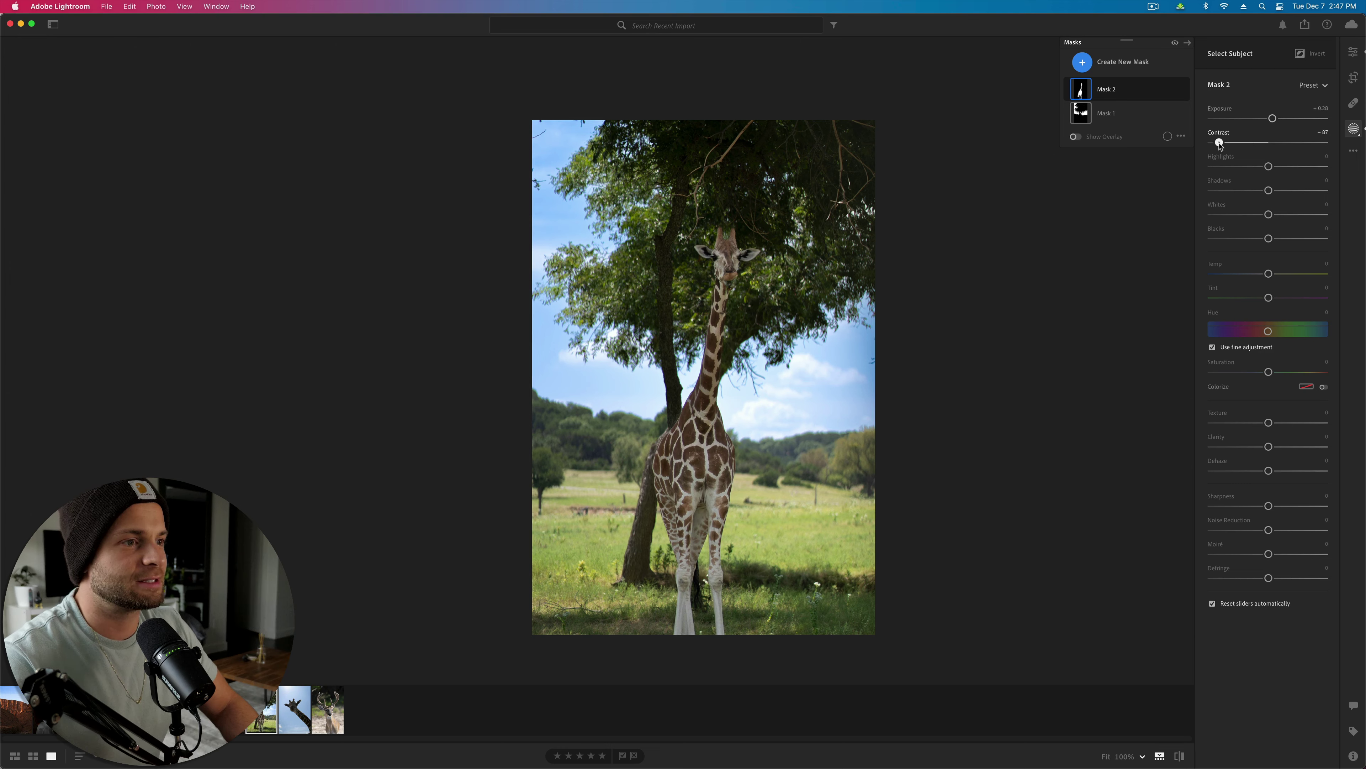
left_click_drag(1269, 238, 1313, 215)
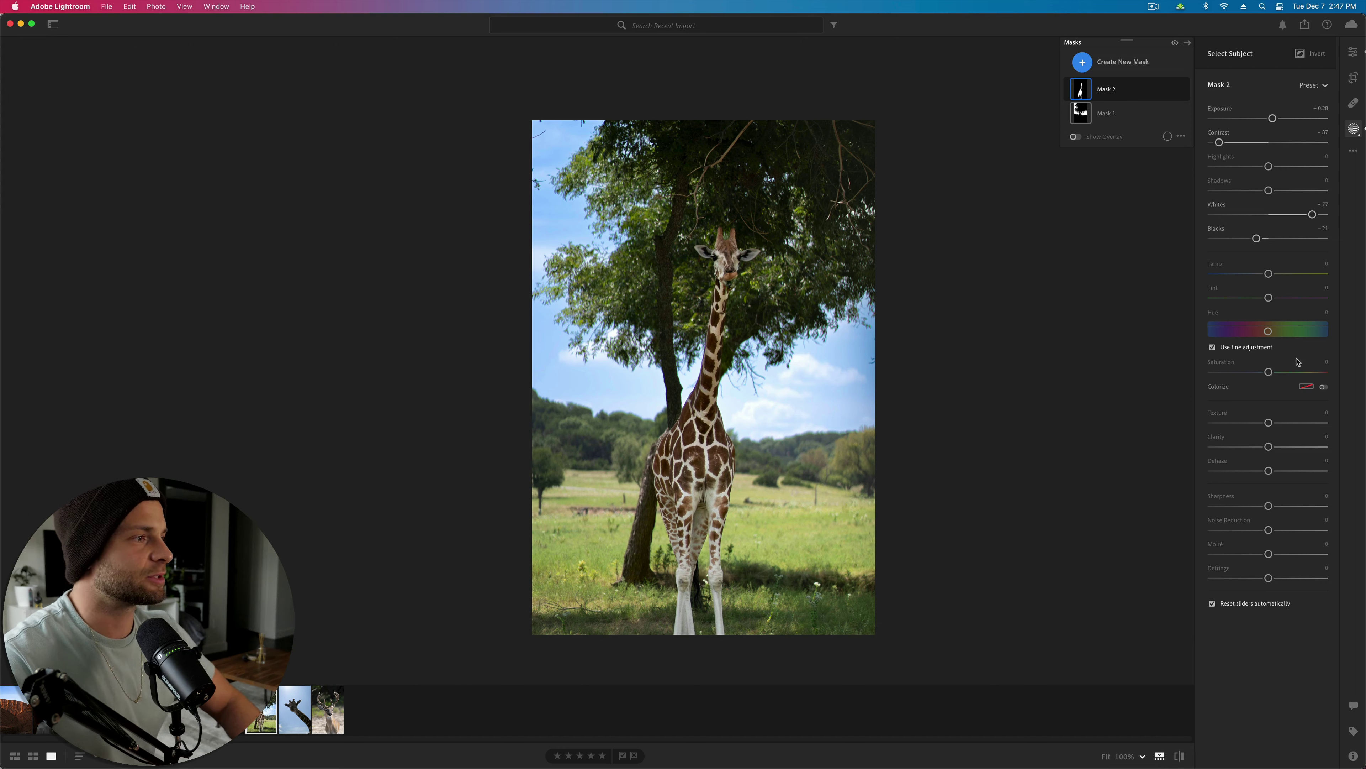
Step: Set the giraffe mask's Saturation to +9 and Texture to +11, shift its Hue slightly toward red, and add slight Clarity and Dehaze
left_click_drag(1284, 372, 1277, 374)
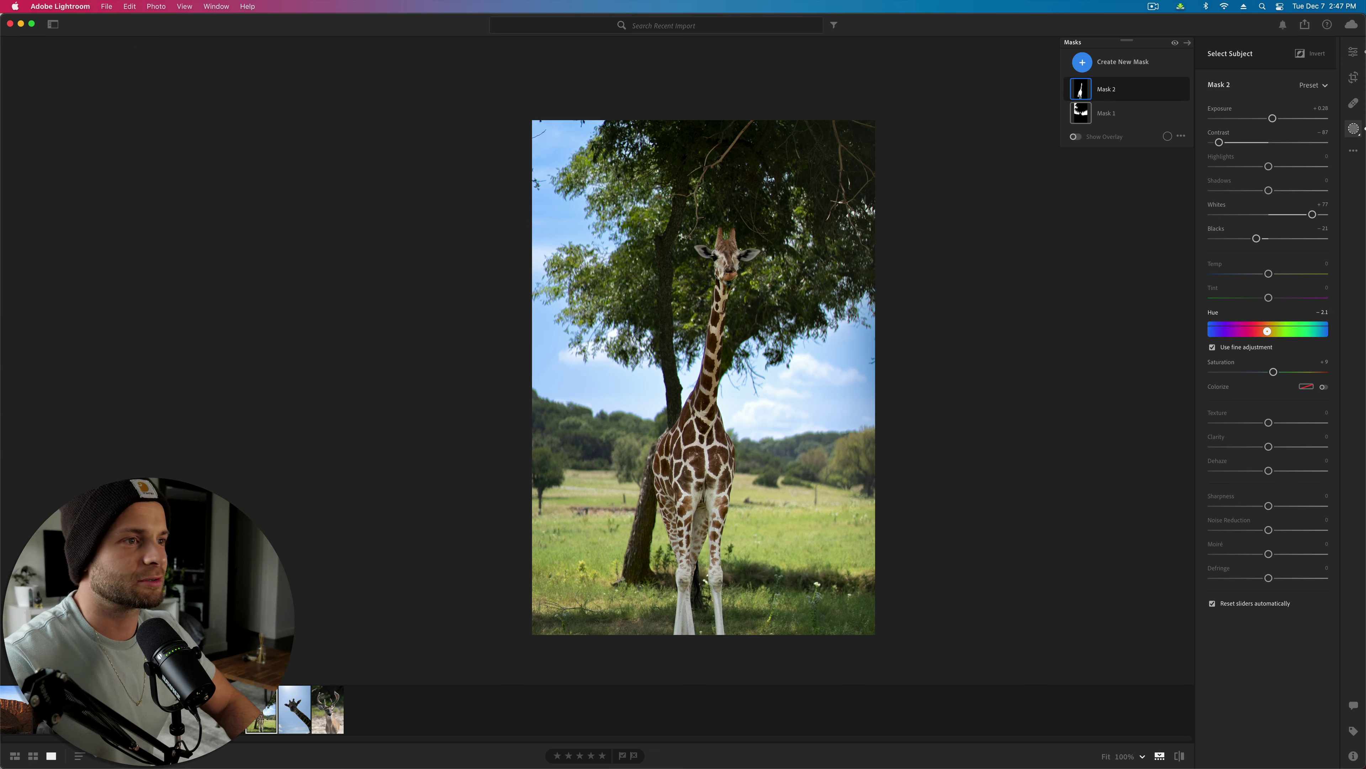
left_click_drag(1267, 331, 1263, 331)
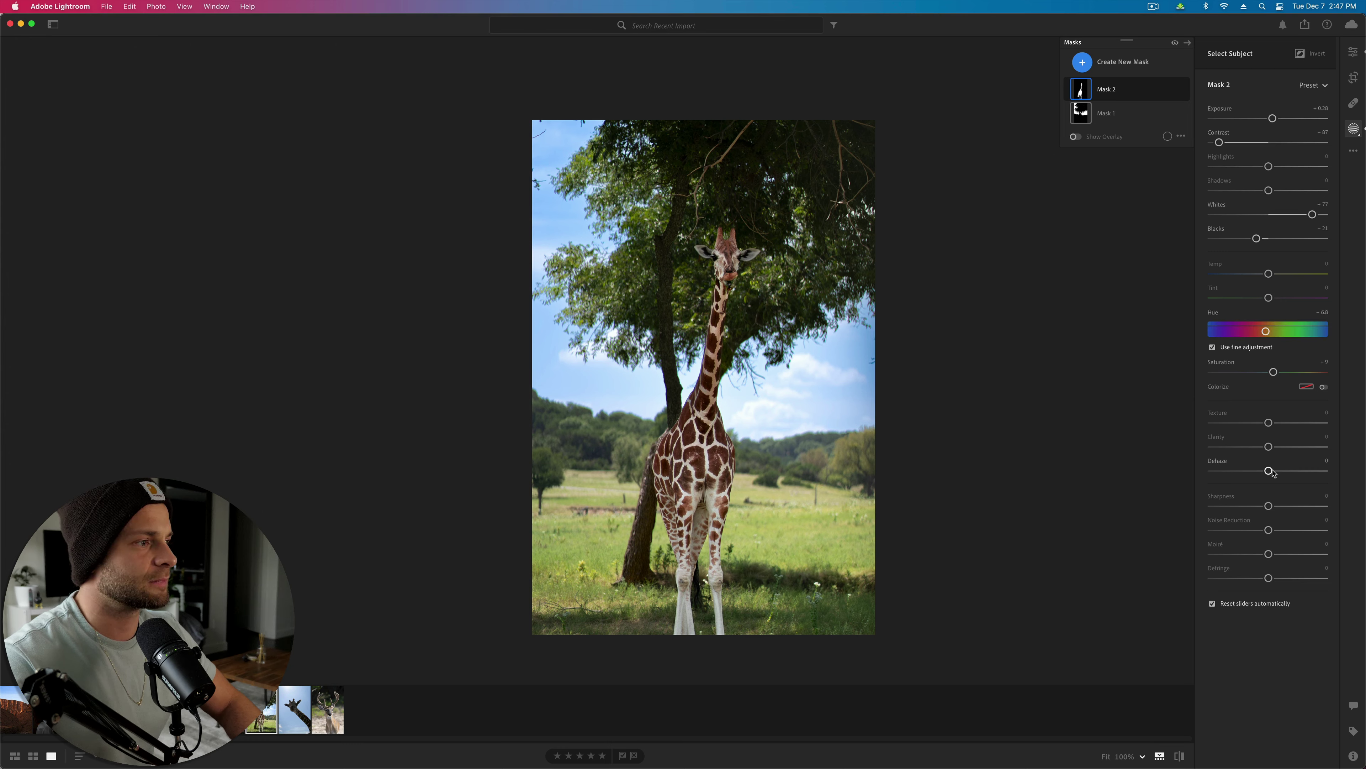
left_click_drag(1269, 472, 1274, 471)
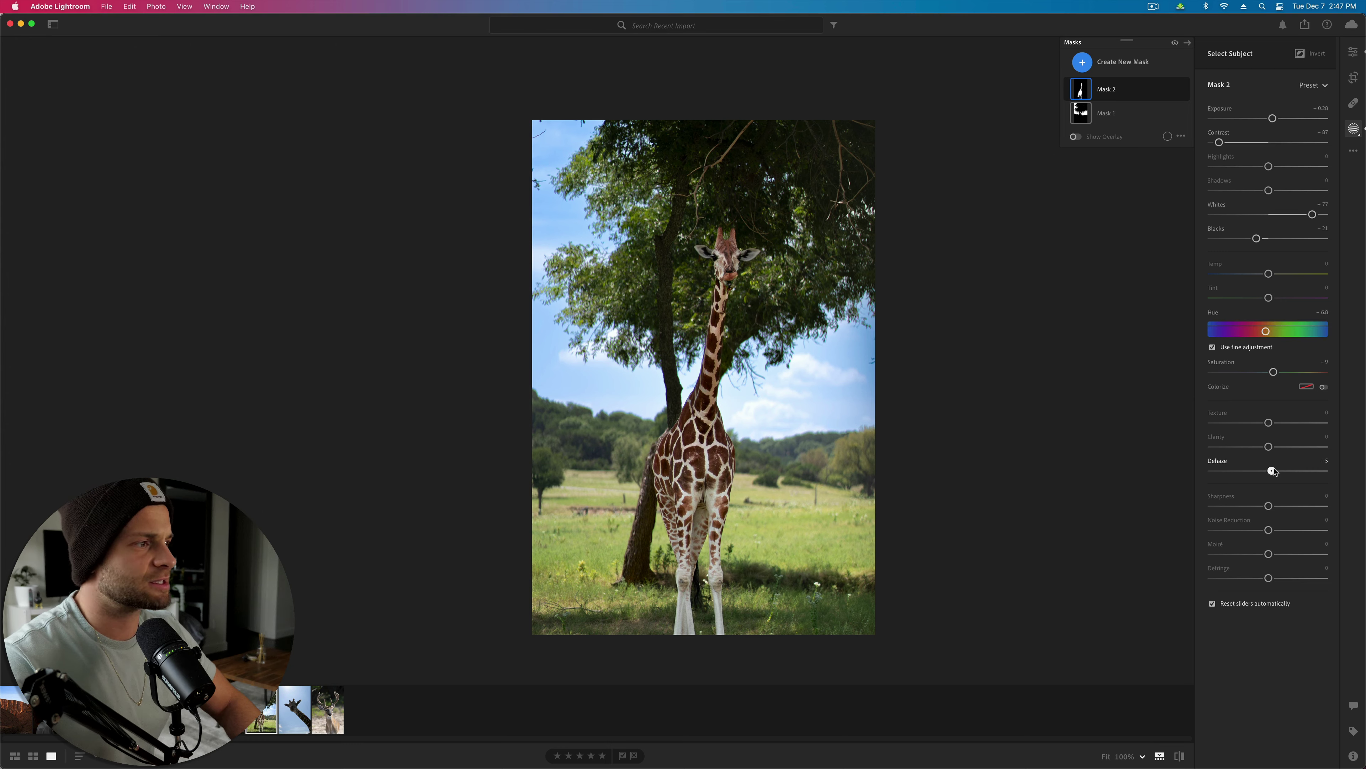
mouse_move(1269, 446)
left_mouse_down()
mouse_move(1281, 424)
mouse_move(1323, 424)
mouse_move(1278, 429)
left_mouse_up()
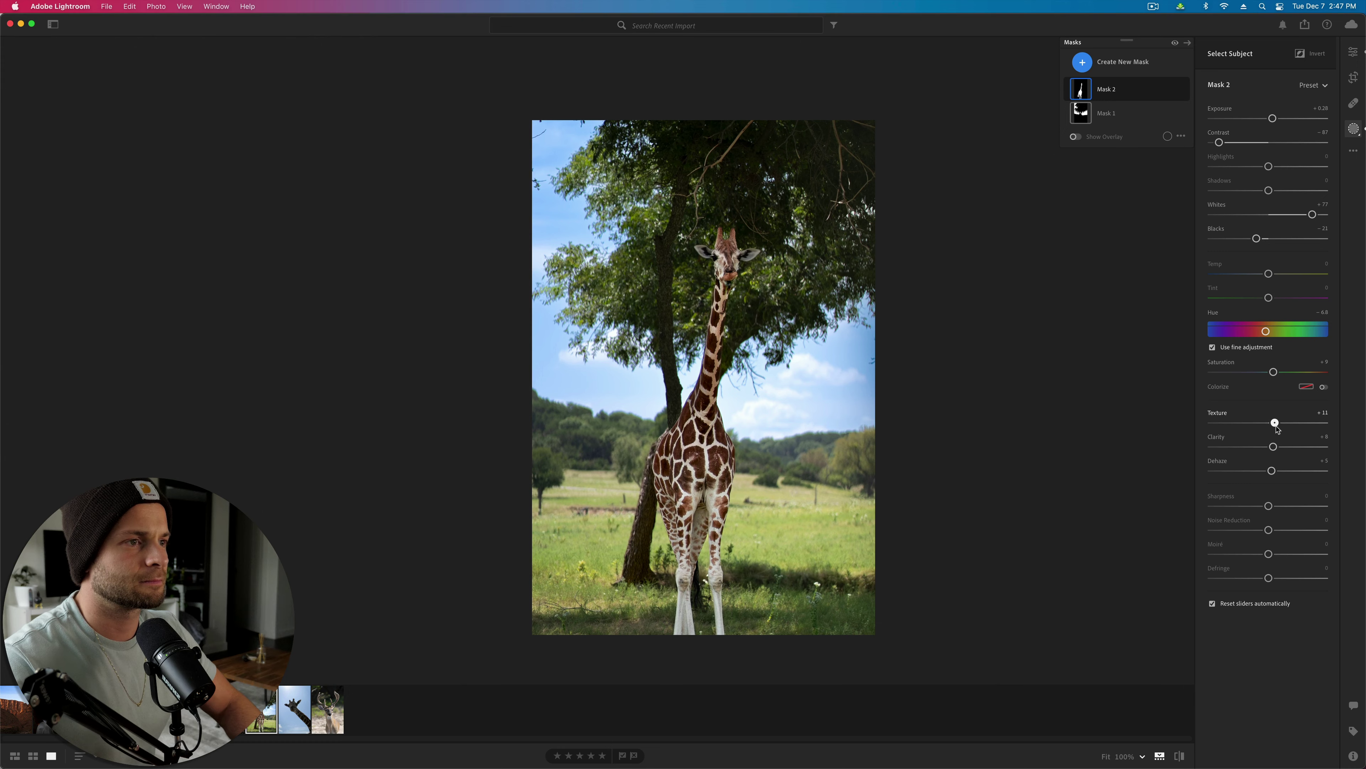
key("Delete")
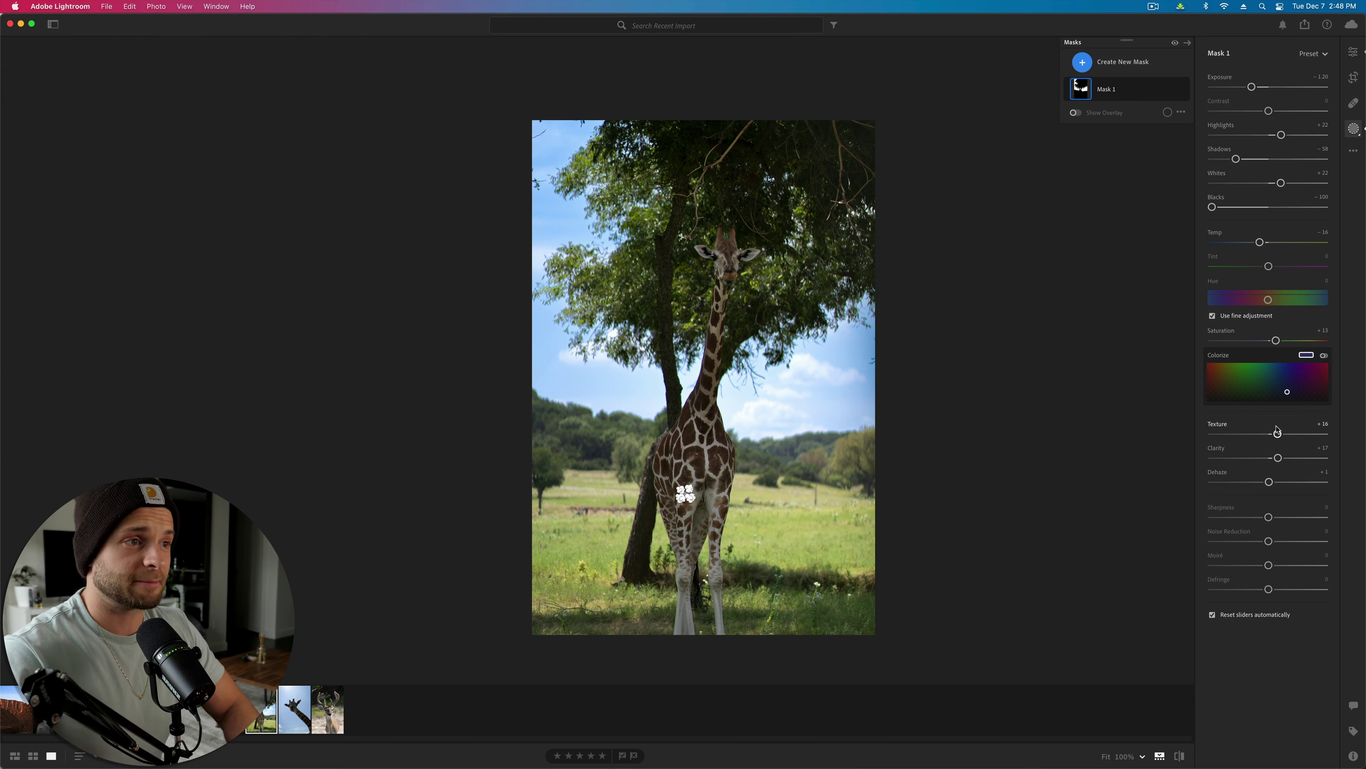
key("super+z")
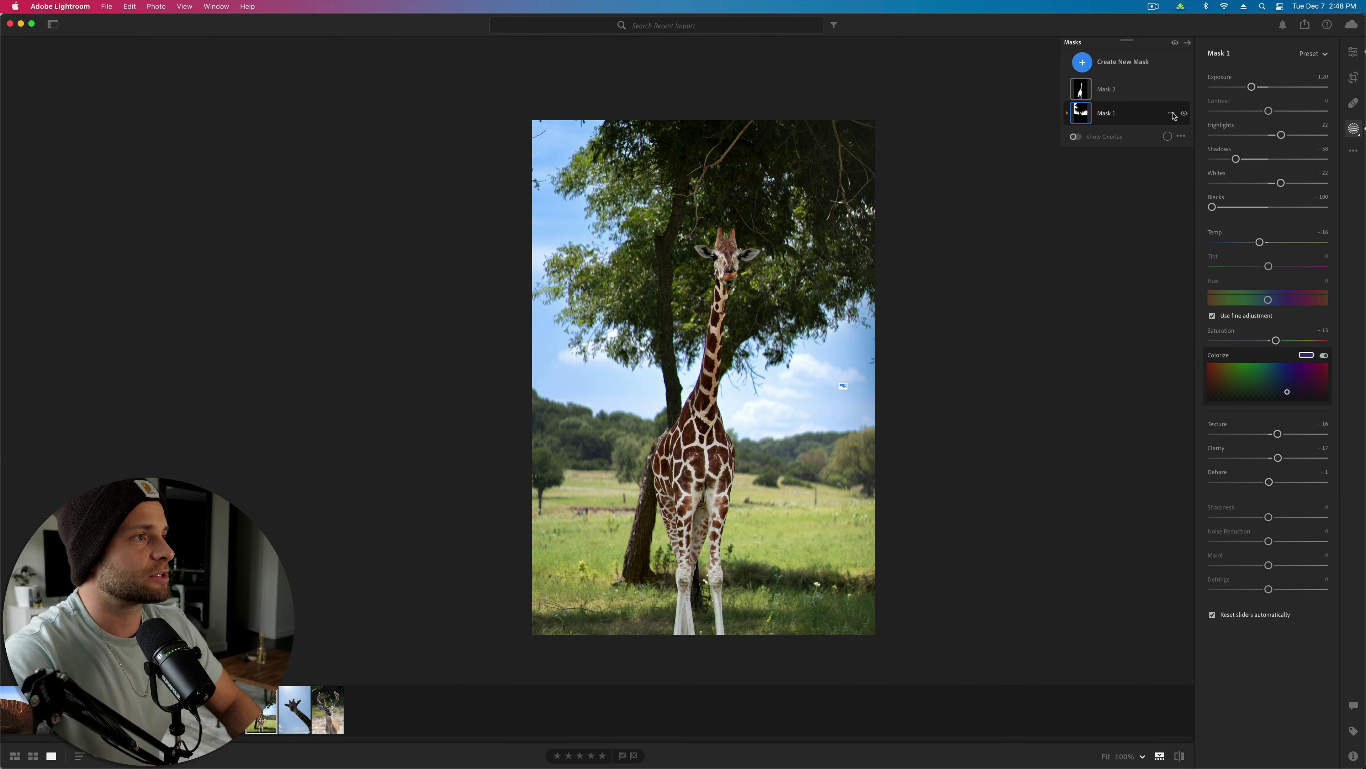
left_click(1171, 113)
left_click(1194, 155)
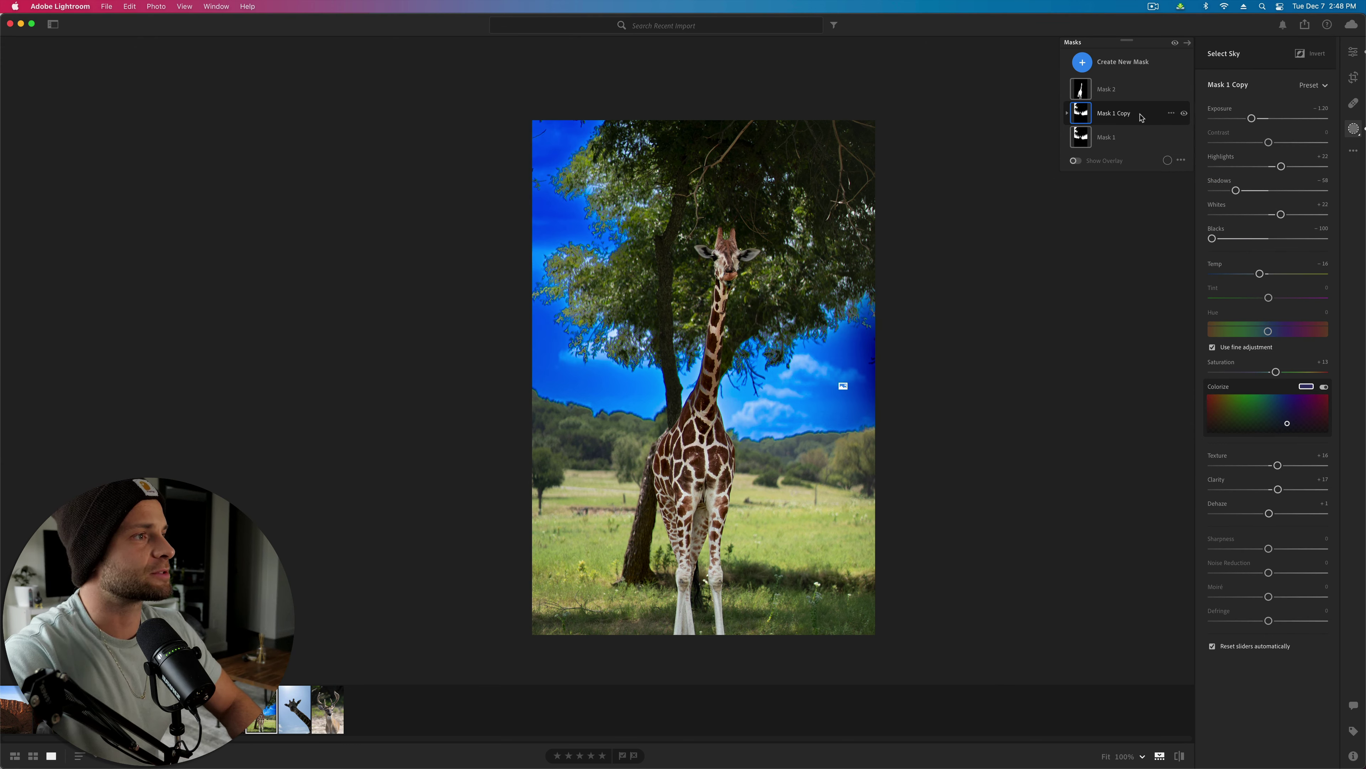
key("Delete")
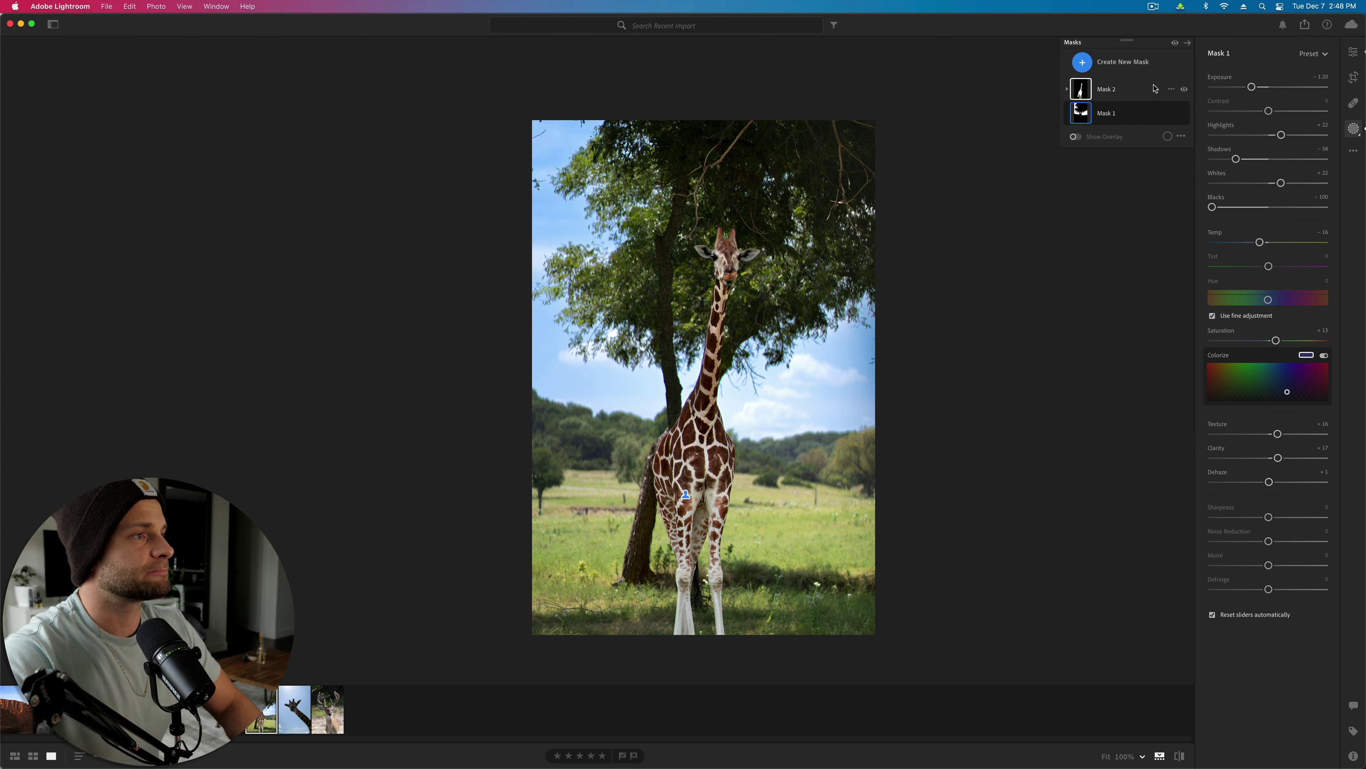
Step: Duplicate the giraffe mask and invert the copy's subject selection so that it covers the background
left_click(1171, 89)
left_click(1208, 129)
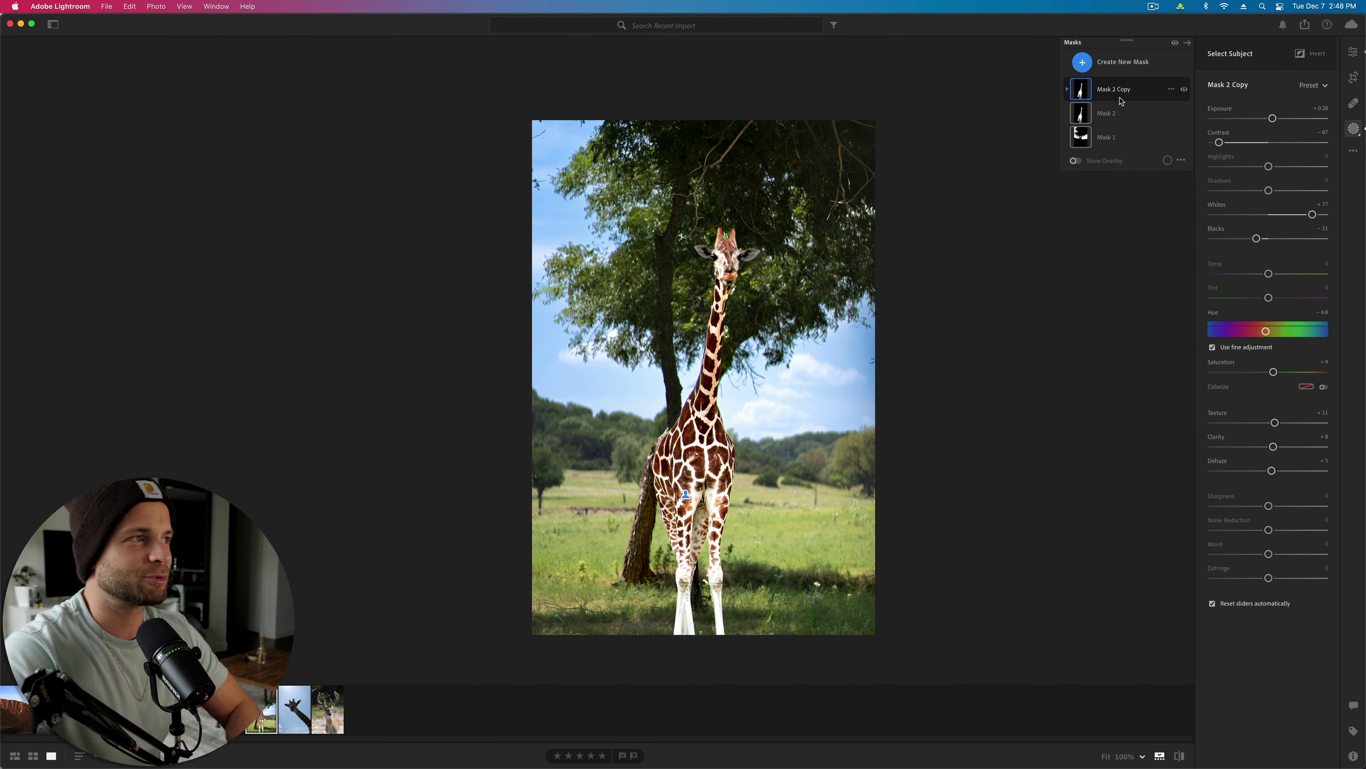
left_click(1121, 100)
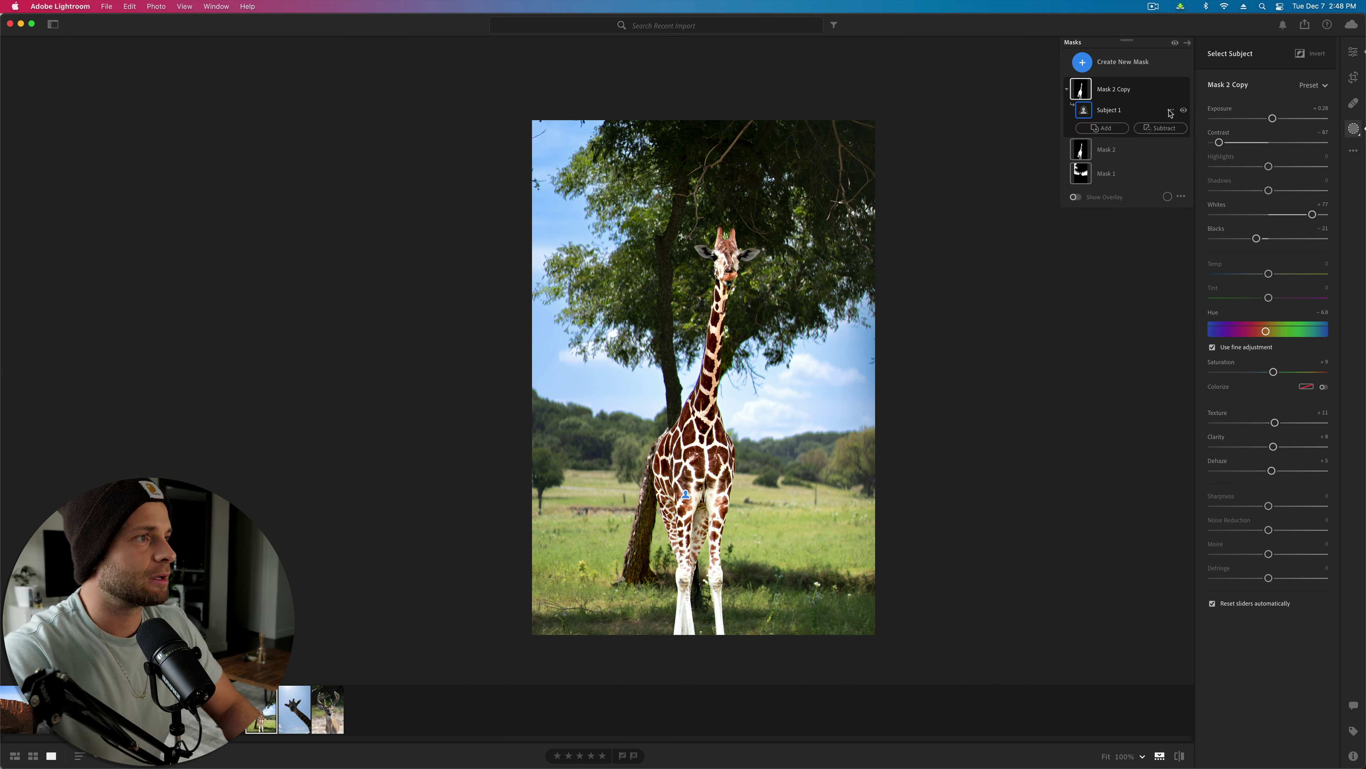
left_click(1171, 112)
left_click(1216, 145)
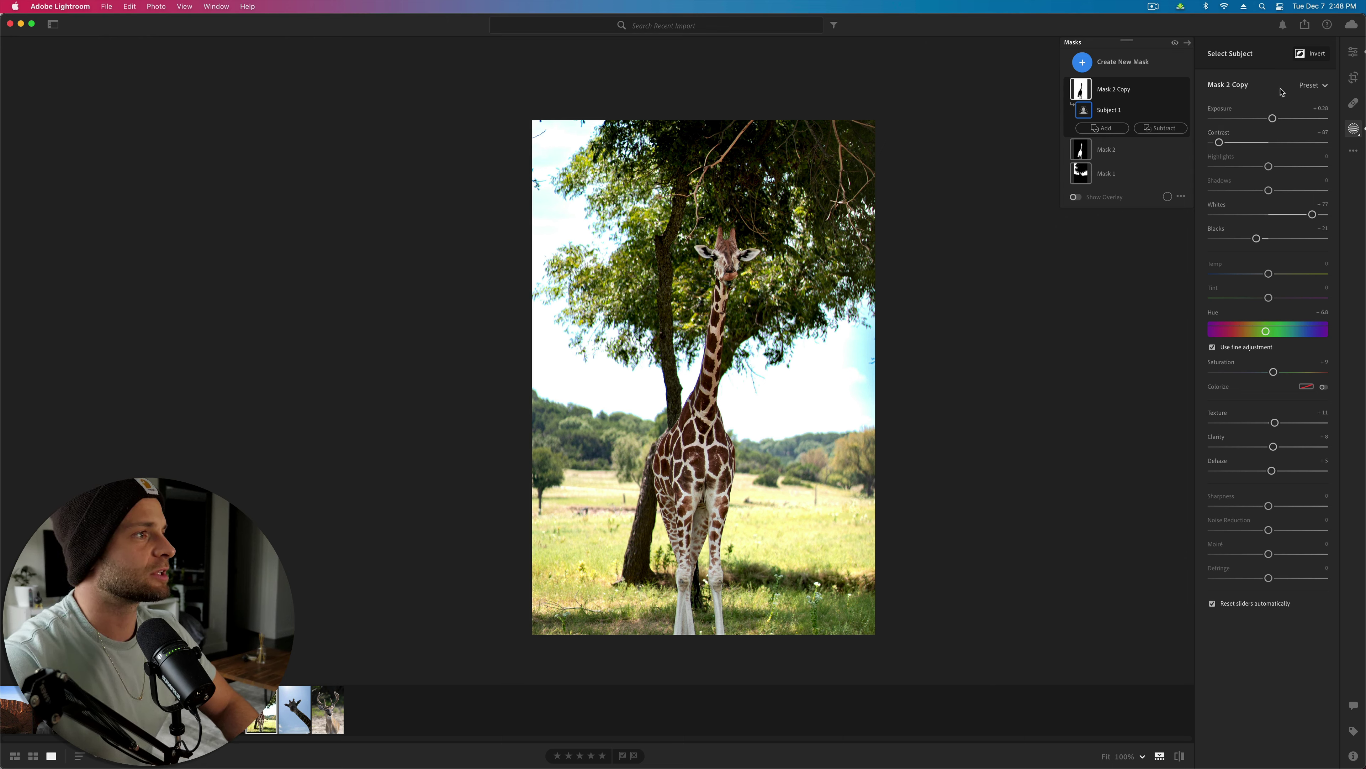
Step: Reset the inverted copy's sliders and set its Texture to -14 and Clarity to -7, with a slightly negative Dehaze
left_click(1324, 86)
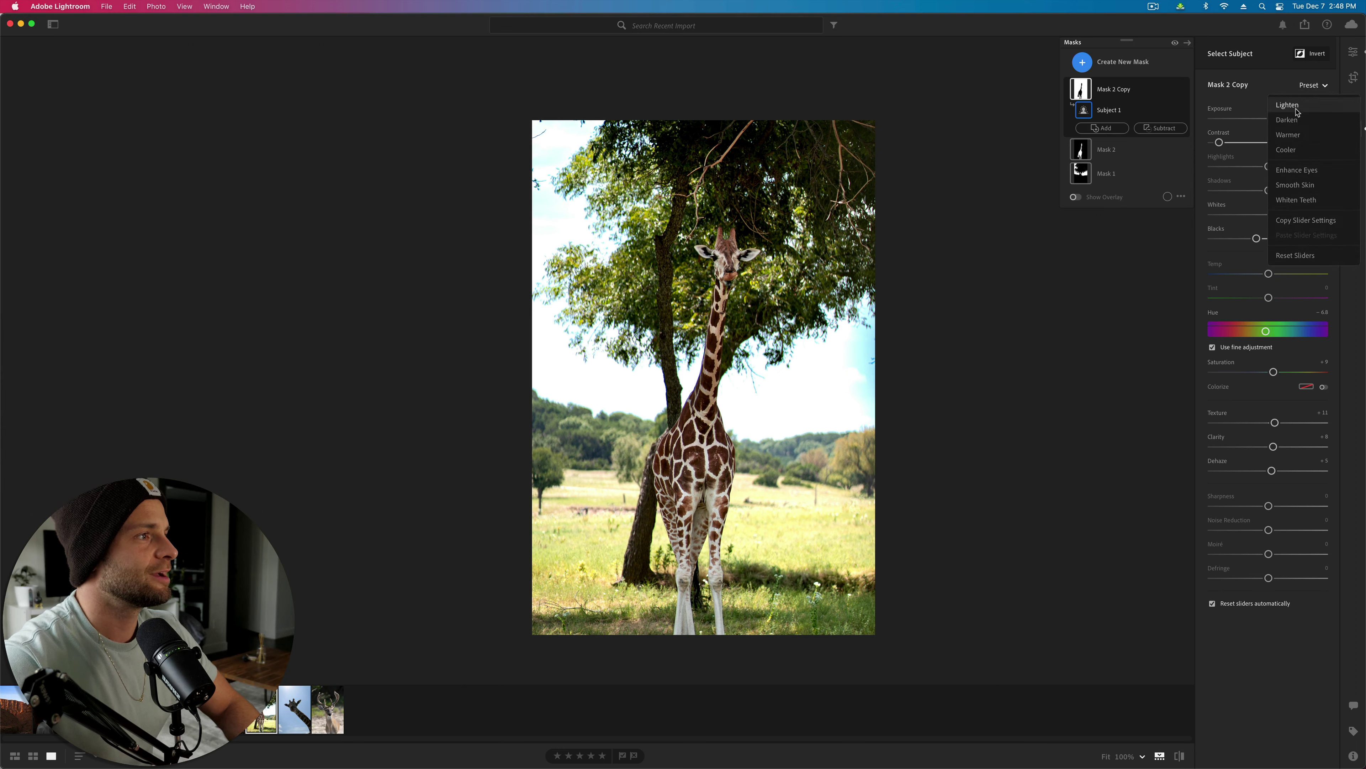
left_click(1295, 256)
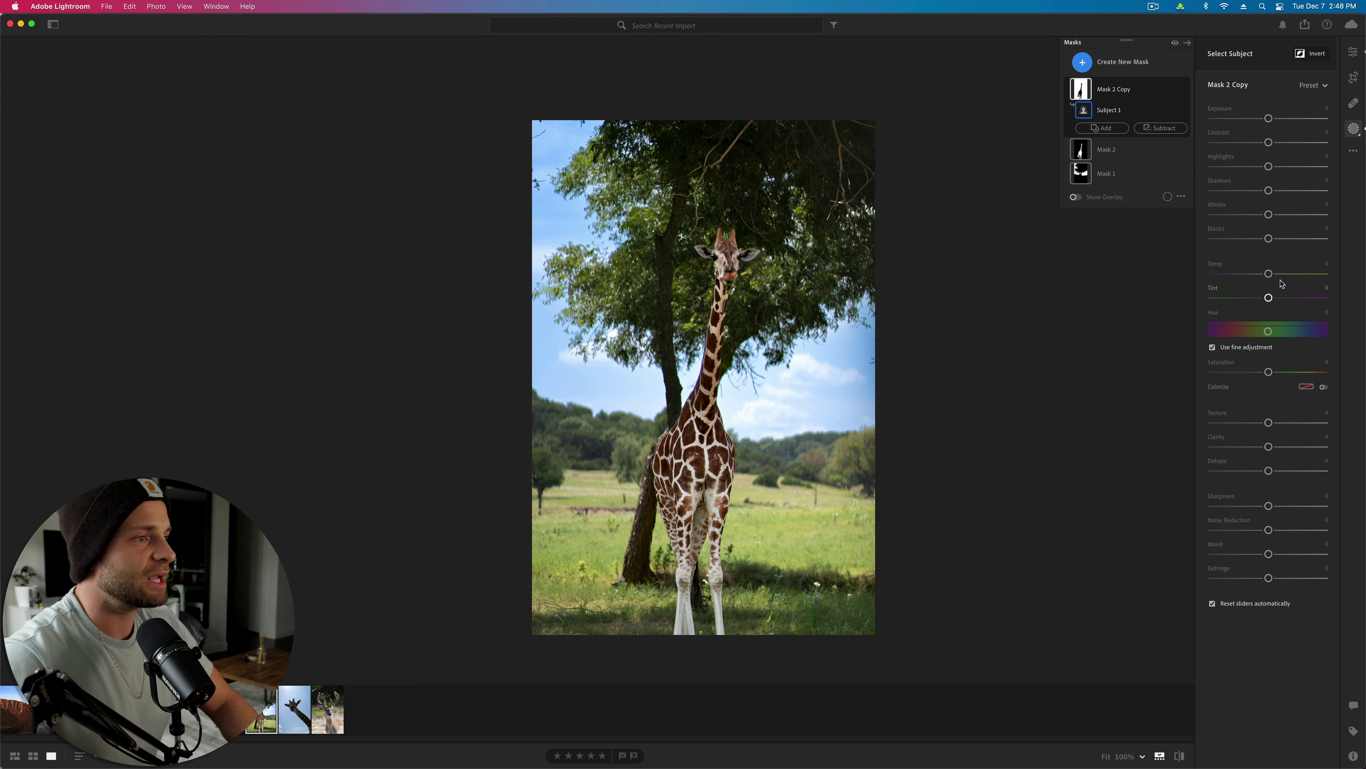
mouse_move(1269, 423)
left_mouse_down()
mouse_move(1258, 422)
mouse_move(1265, 446)
mouse_move(1251, 448)
mouse_move(1266, 447)
mouse_move(1263, 425)
left_mouse_up()
left_click_drag(1269, 472, 1268, 472)
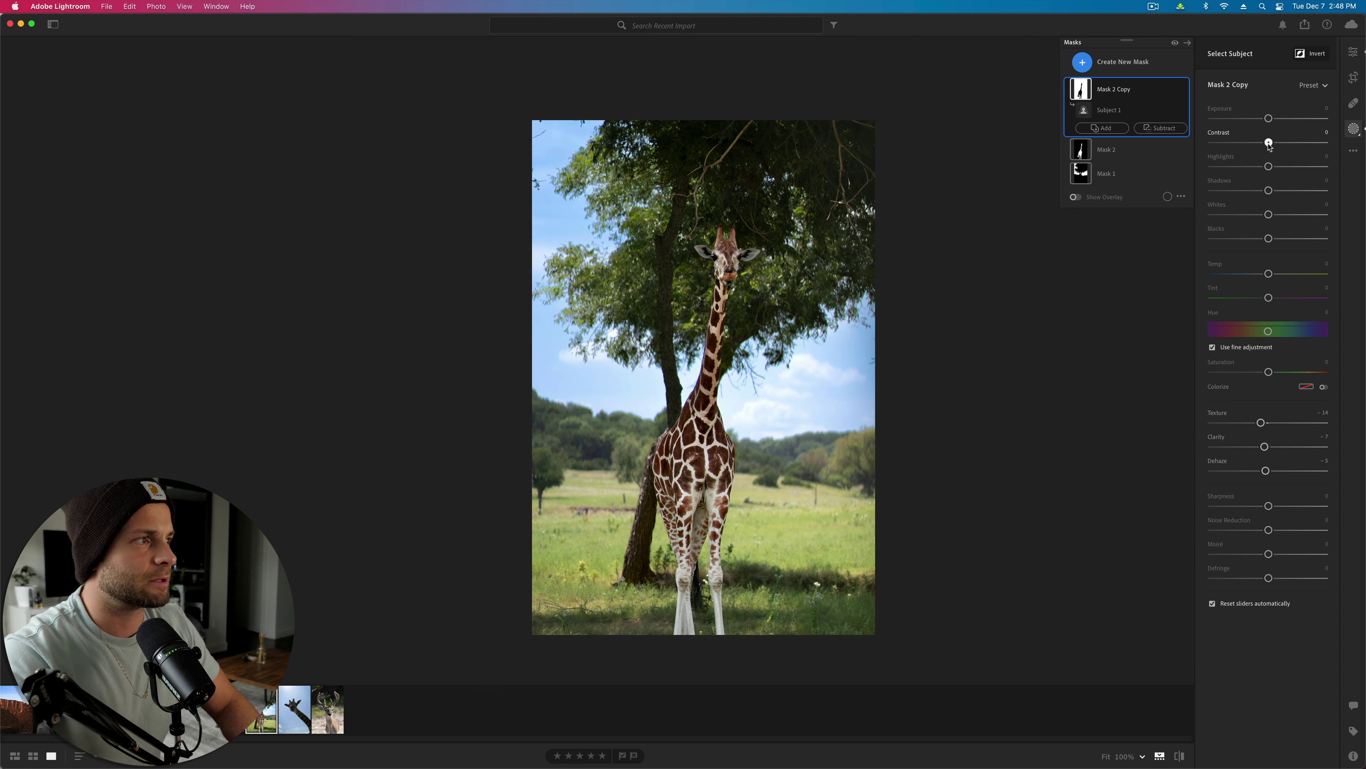
Step: Set the background mask's Contrast to +70, Shadows to +30, Exposure to about -0.12, Texture to -9 and Clarity to -18
left_click_drag(1269, 142, 1287, 194)
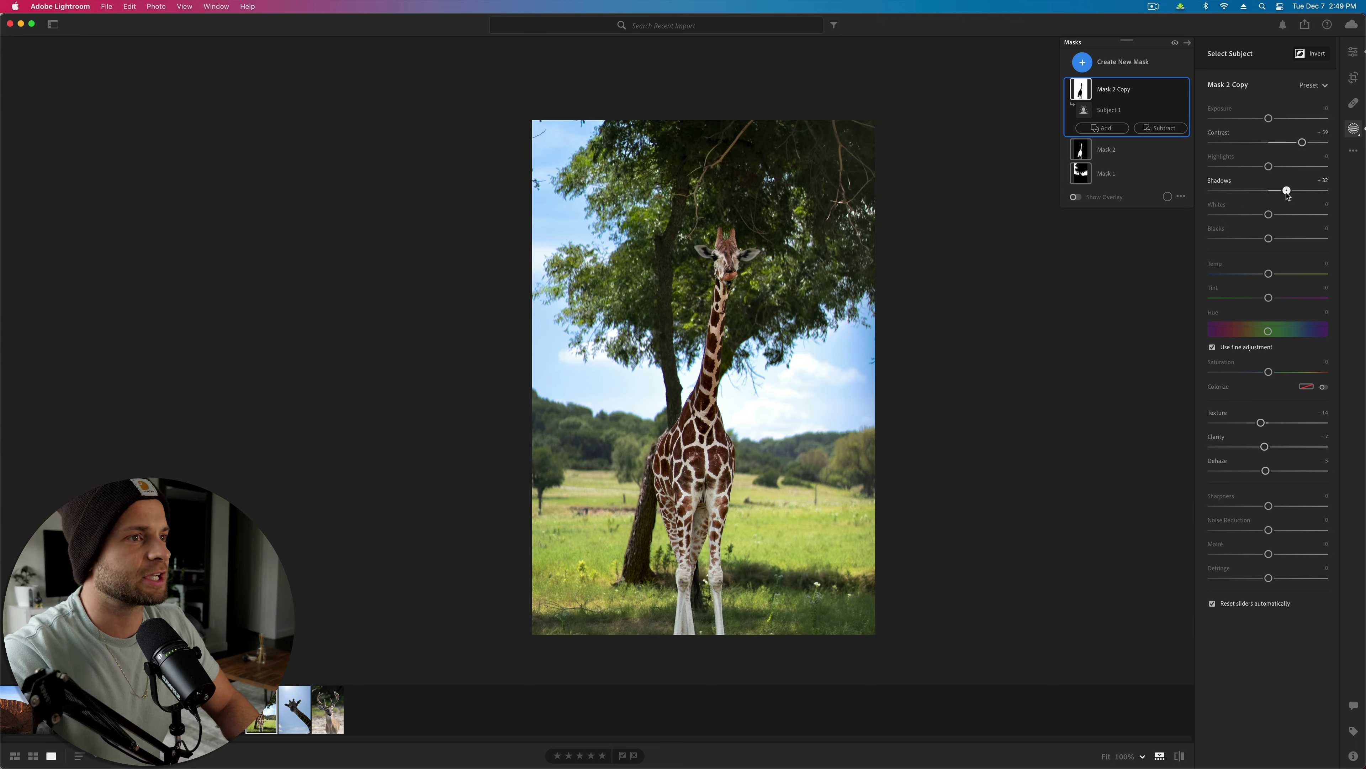
left_click_drag(1302, 142, 1268, 118)
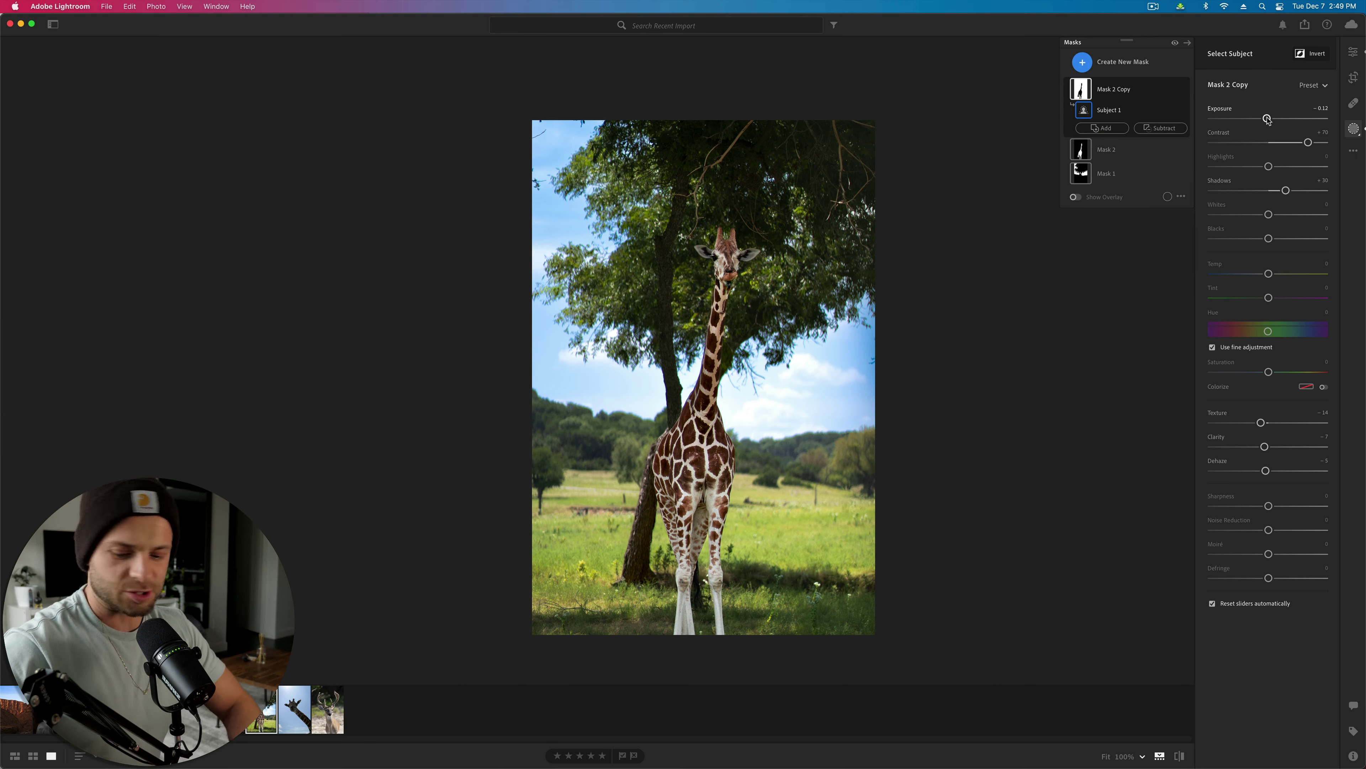
key("BackSpace")
key("super+z")
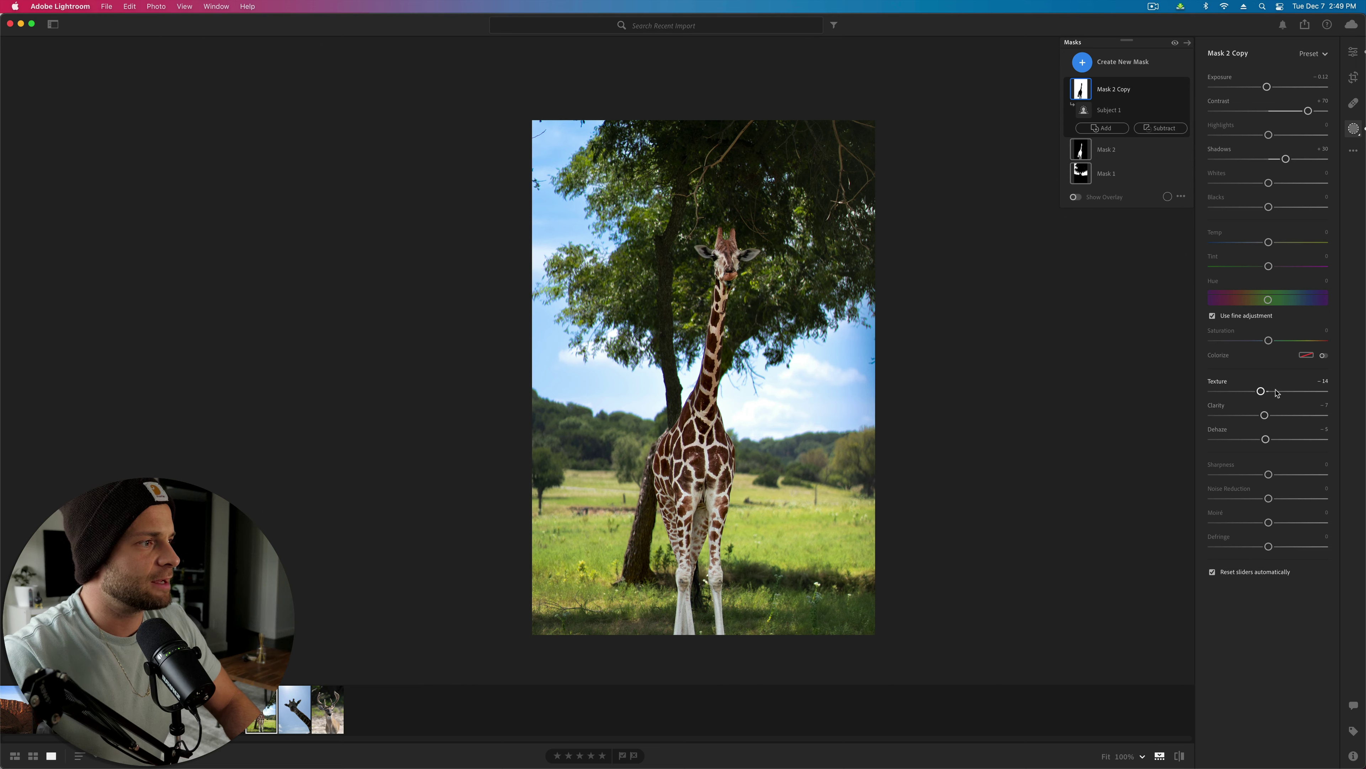
mouse_move(1275, 392)
left_mouse_down()
mouse_move(1254, 391)
mouse_move(1254, 419)
mouse_move(1264, 395)
left_mouse_up()
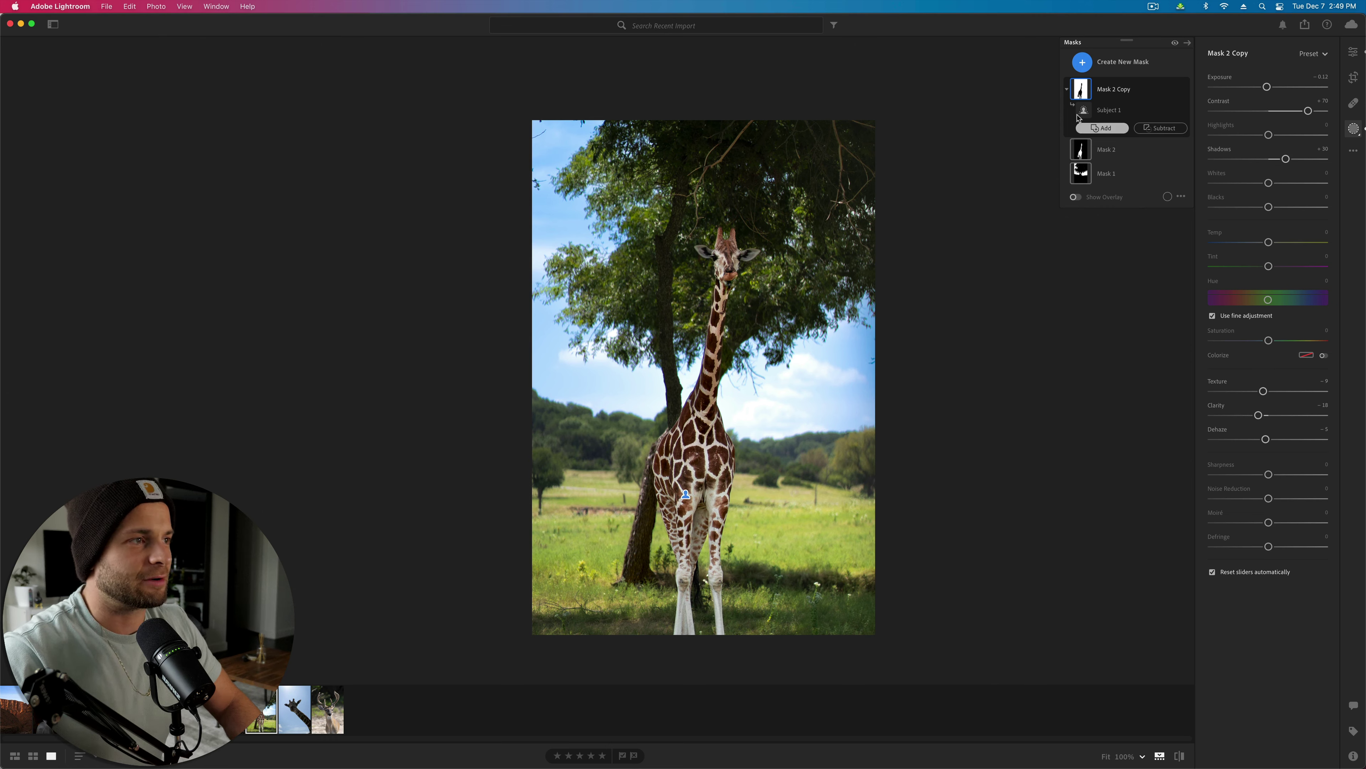
Step: Reset the giraffe mask's Exposure to 0, and leave masking to compare the photo with its original
left_click(1113, 154)
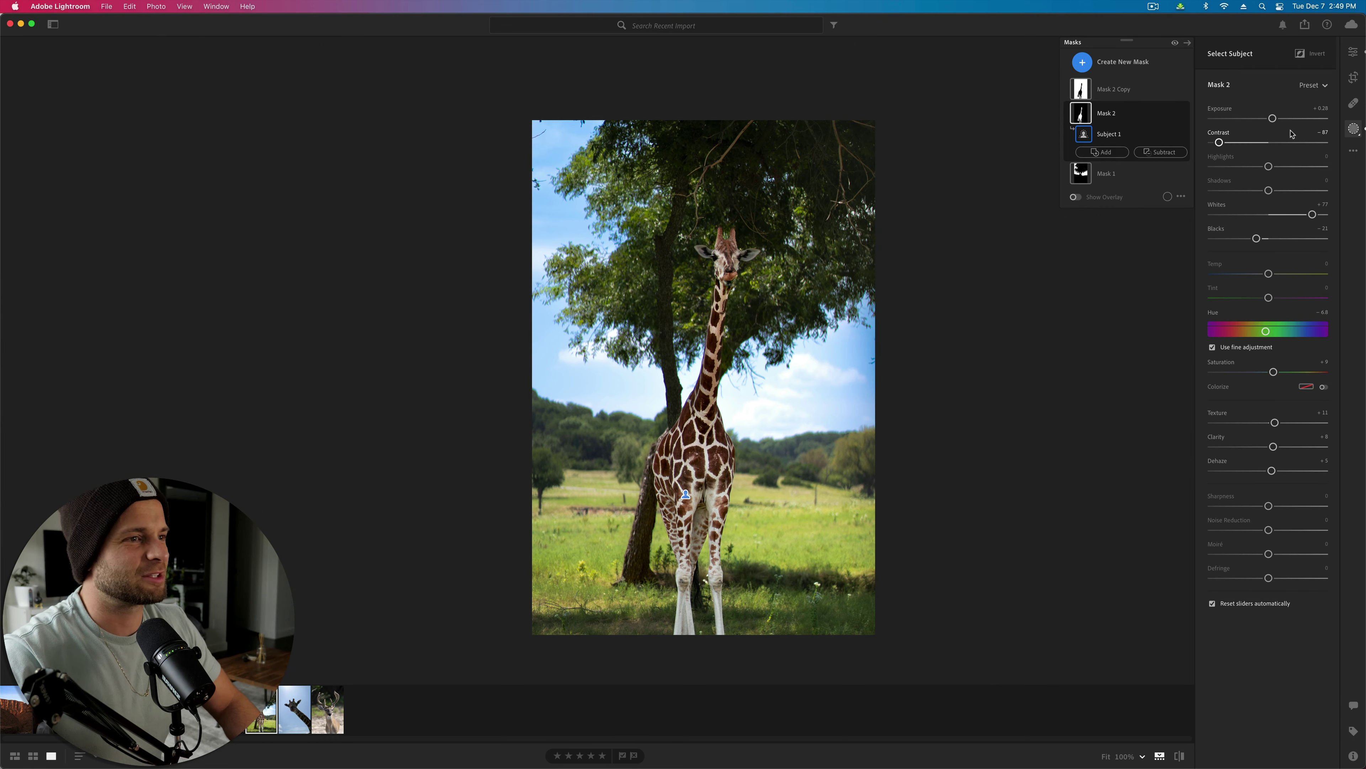
double_click(1273, 118)
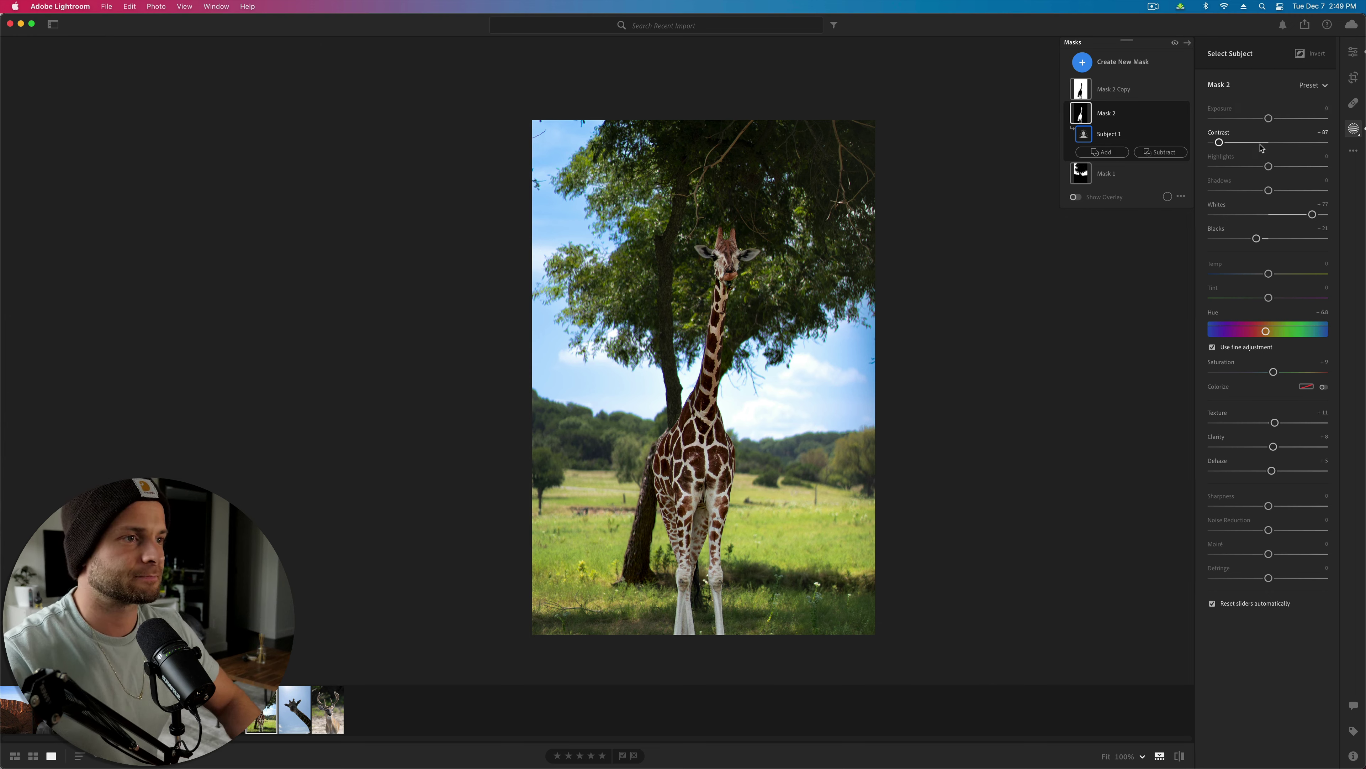
key("e")
key("backslash")
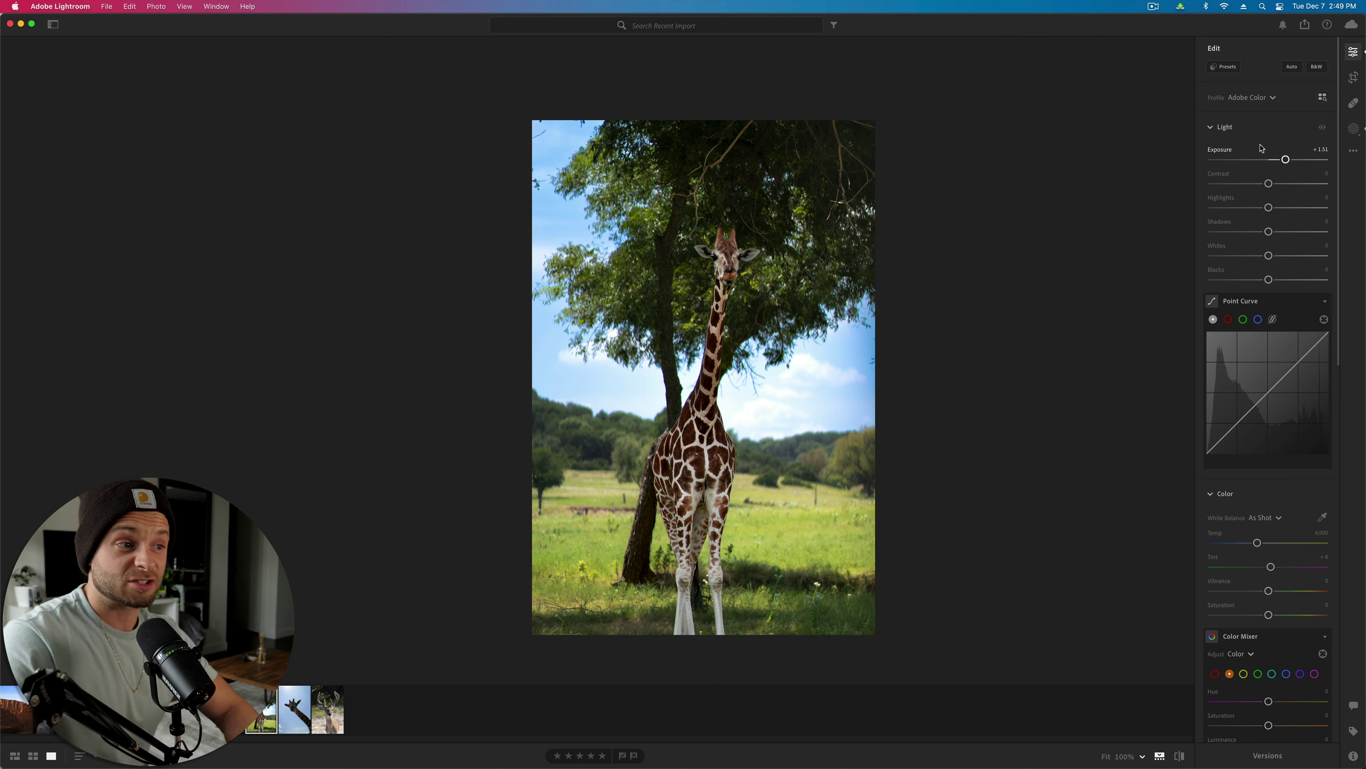
Step: Set the purple Defringe Amount to 20 to clean up the fringing on the leaves against the sky
left_click(614, 369)
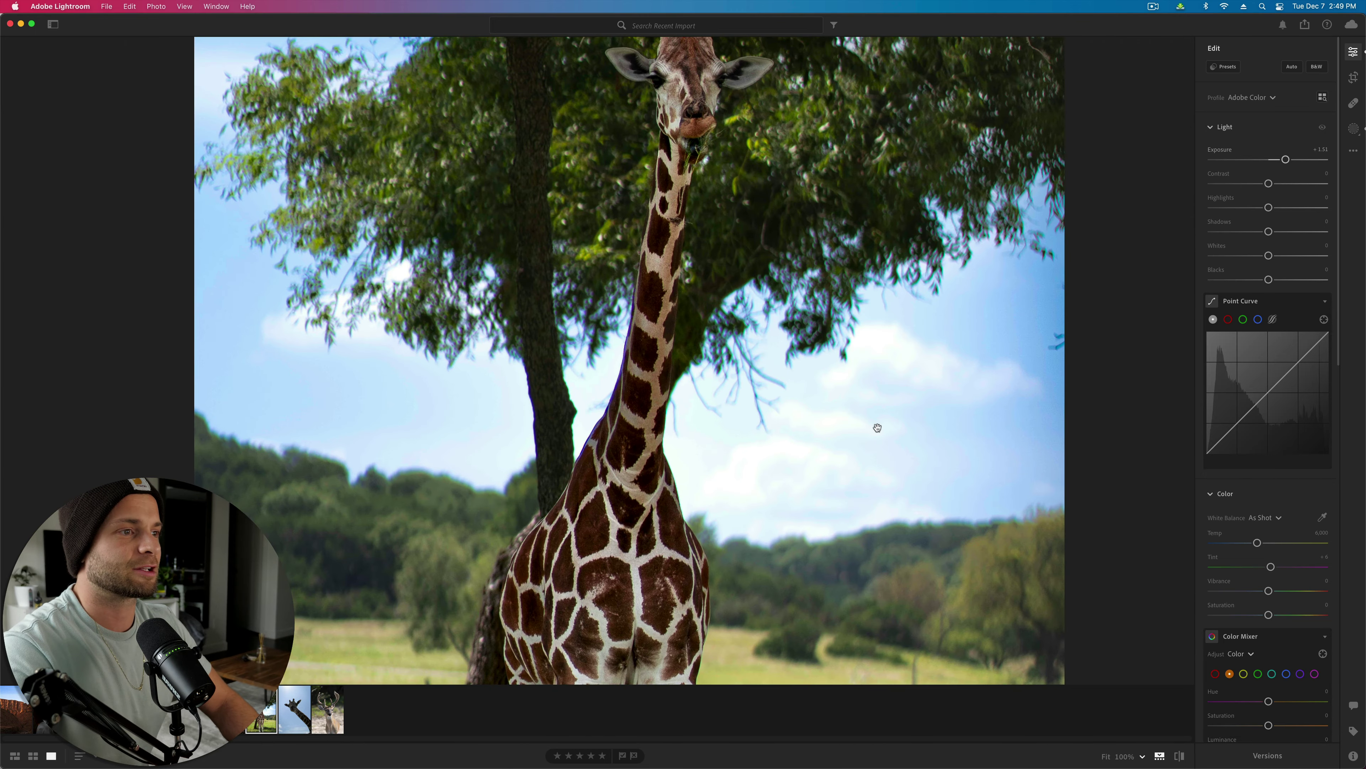
scroll(877, 427, "up", 10)
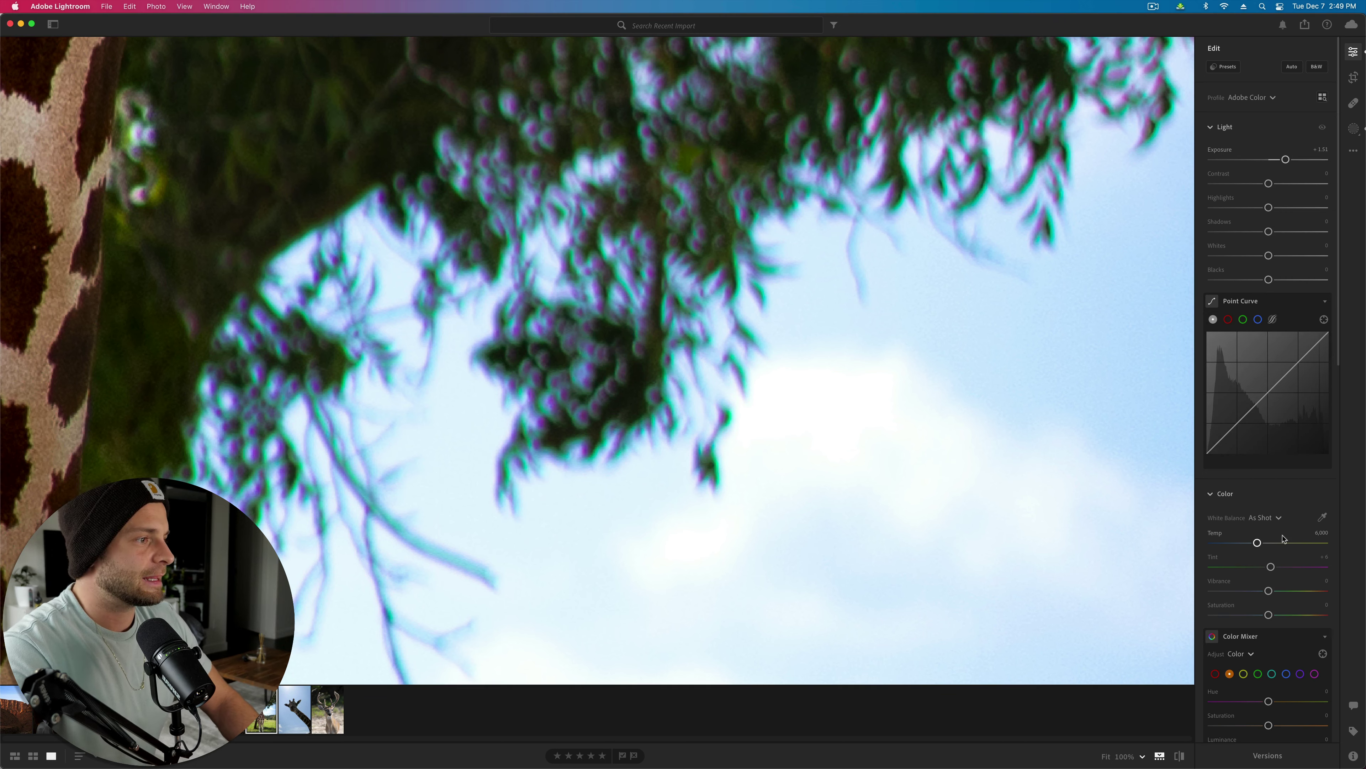
scroll(1284, 538, "down", 15)
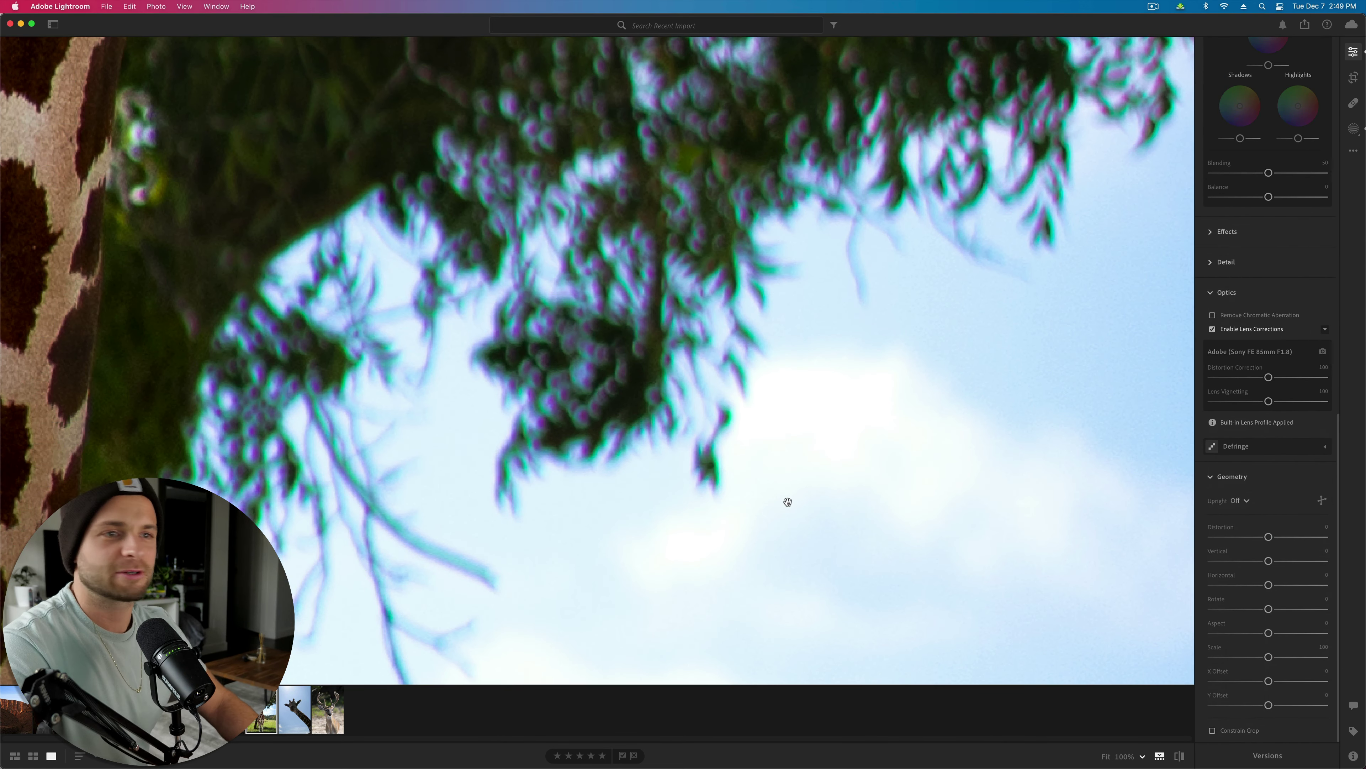
mouse_move(1255, 637)
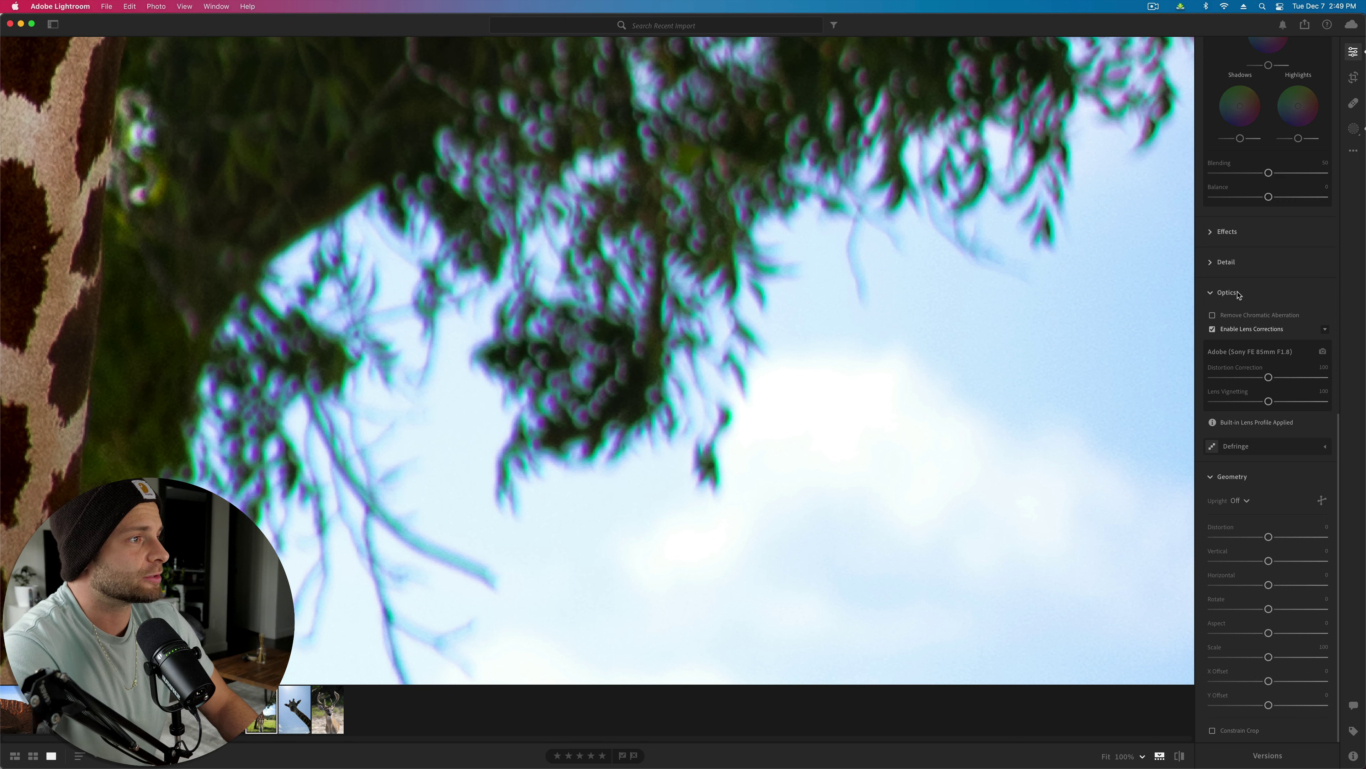
left_click(1256, 446)
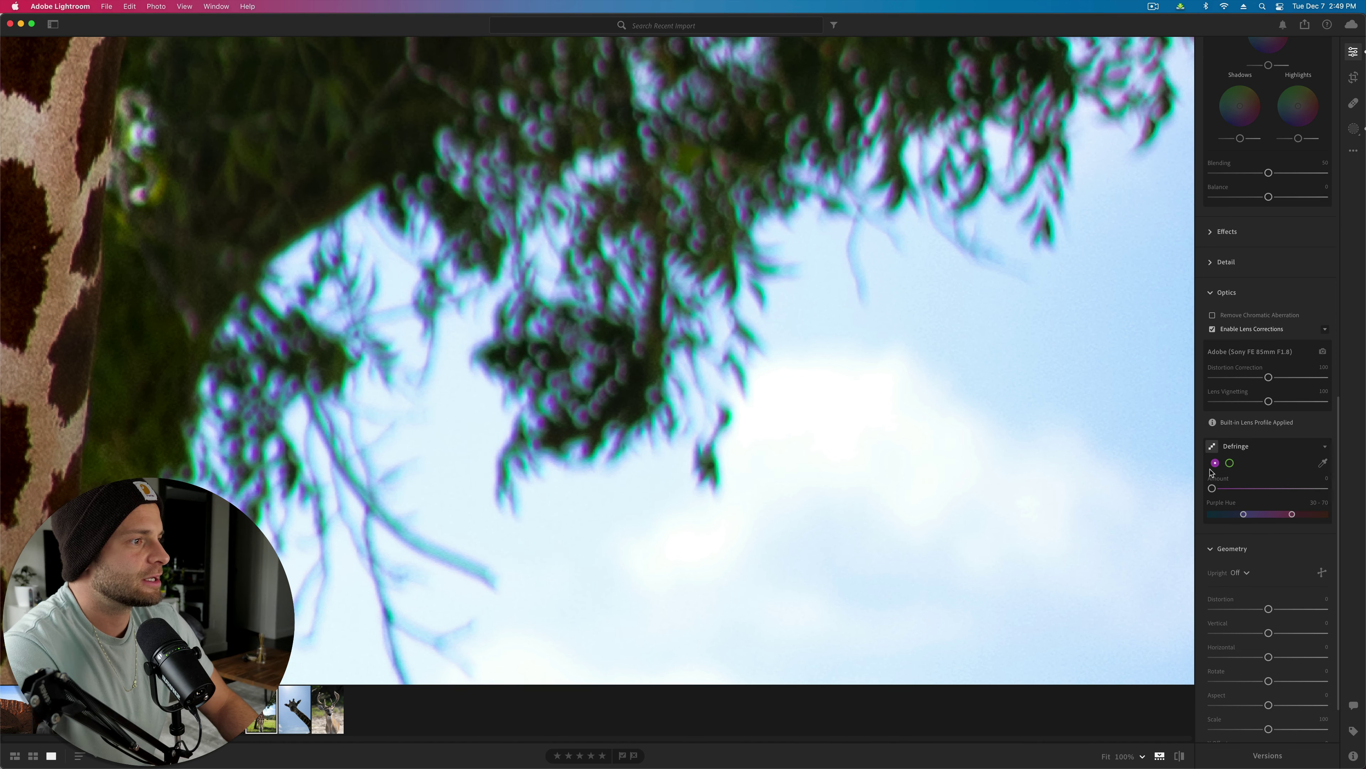
left_click_drag(1213, 489, 1365, 496)
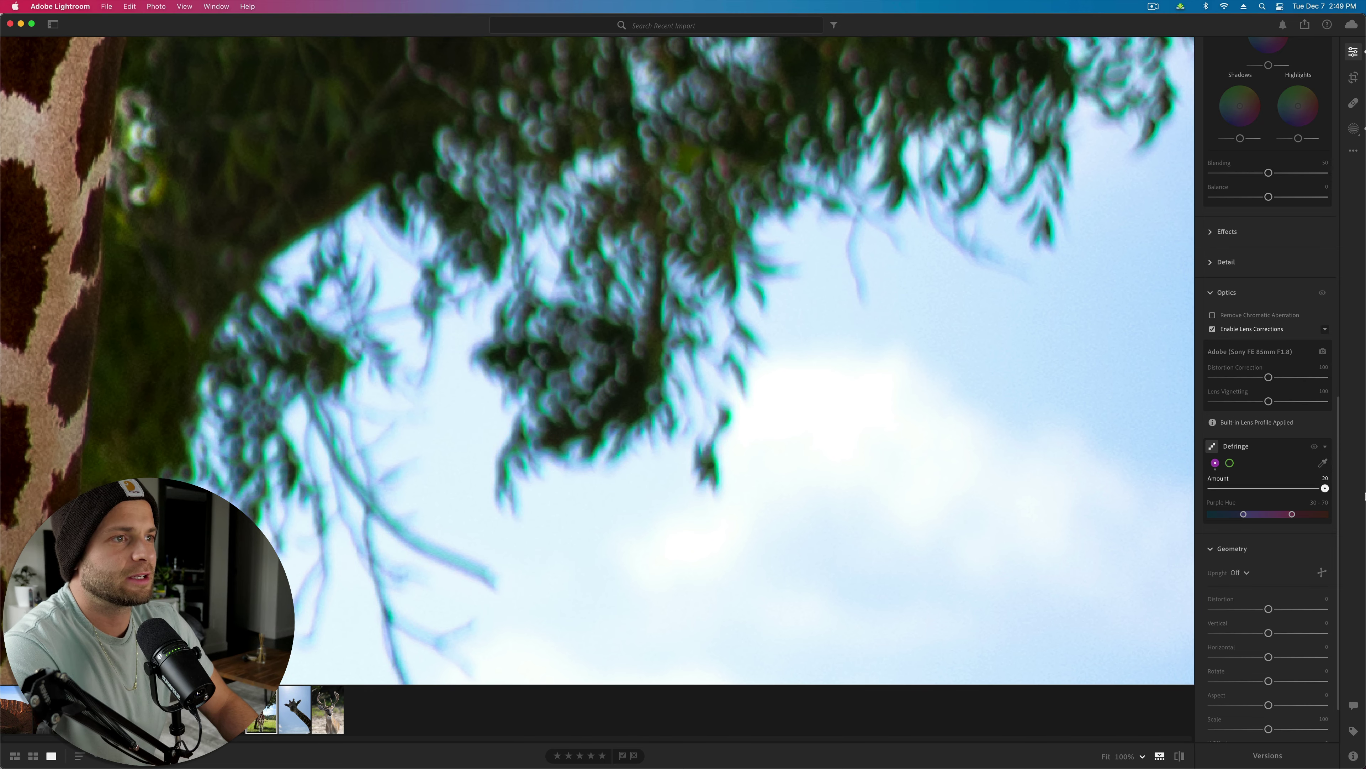
Step: Check the purple defringing by varying its Amount and examining the tree's leaves both in full view and up close
left_click(752, 468)
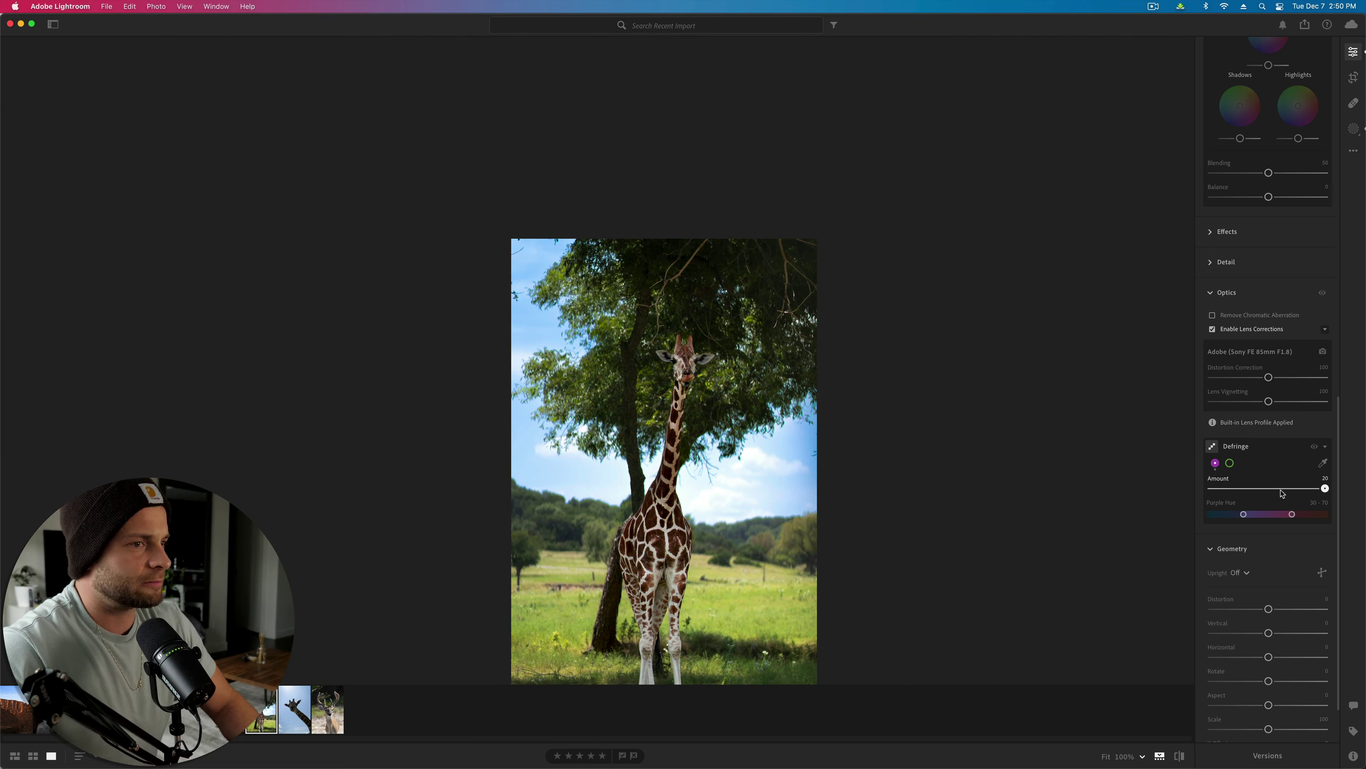
left_click_drag(1281, 488, 1238, 489)
left_click_drag(1325, 488, 1364, 529)
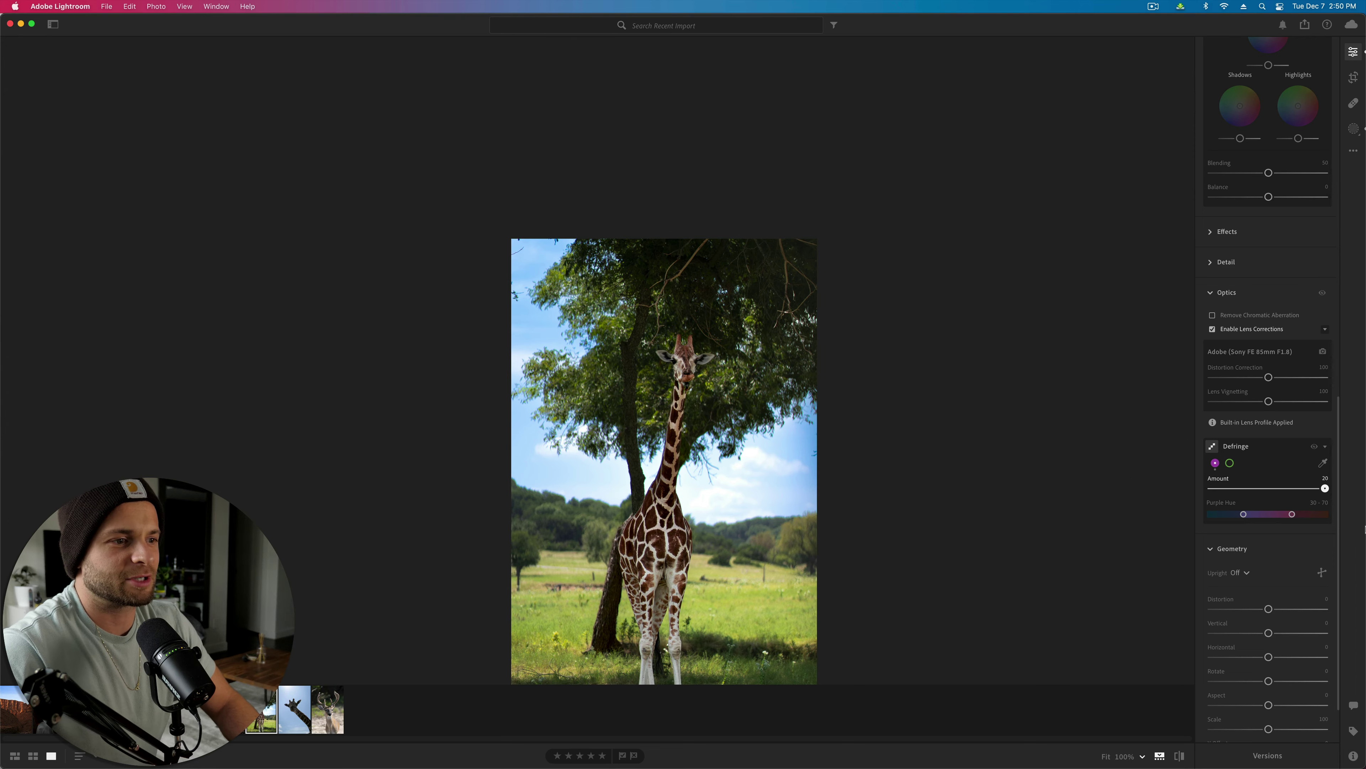
left_click(766, 426)
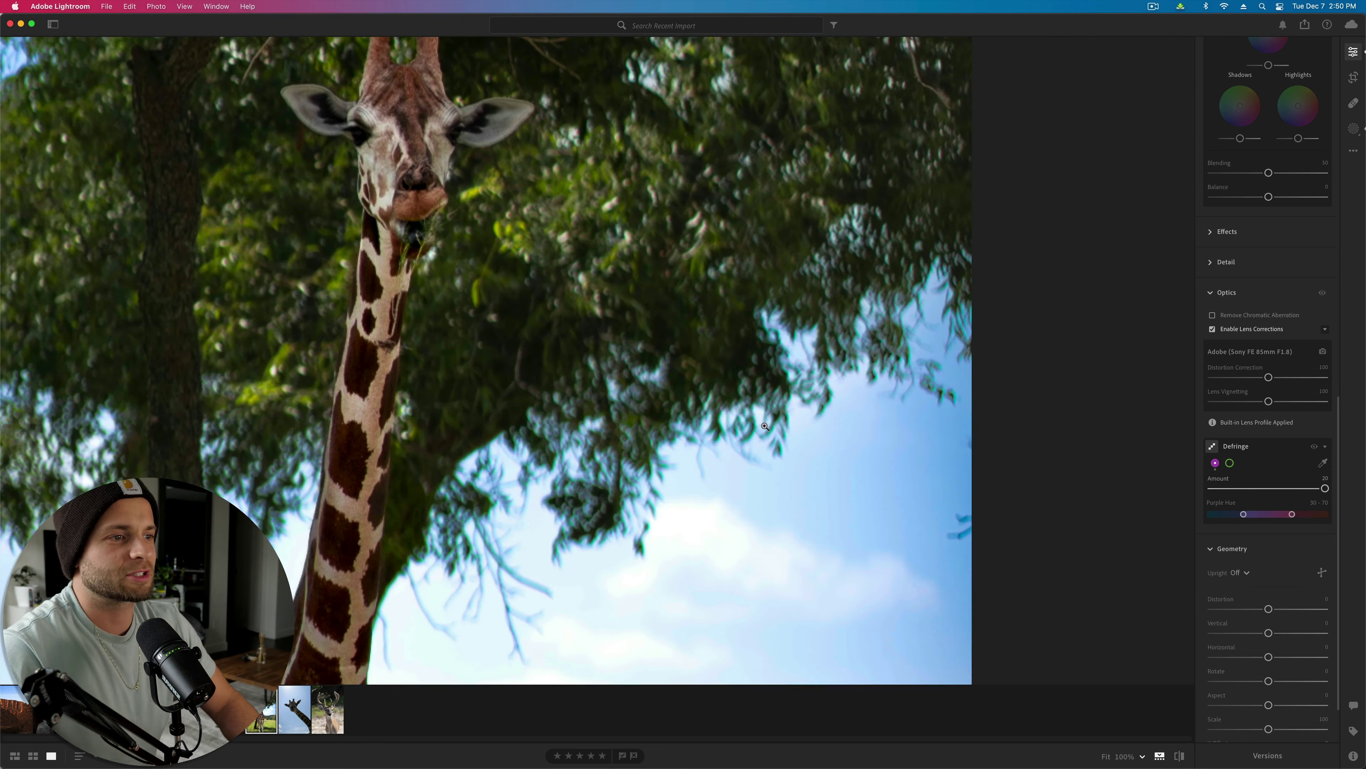
left_click(765, 426)
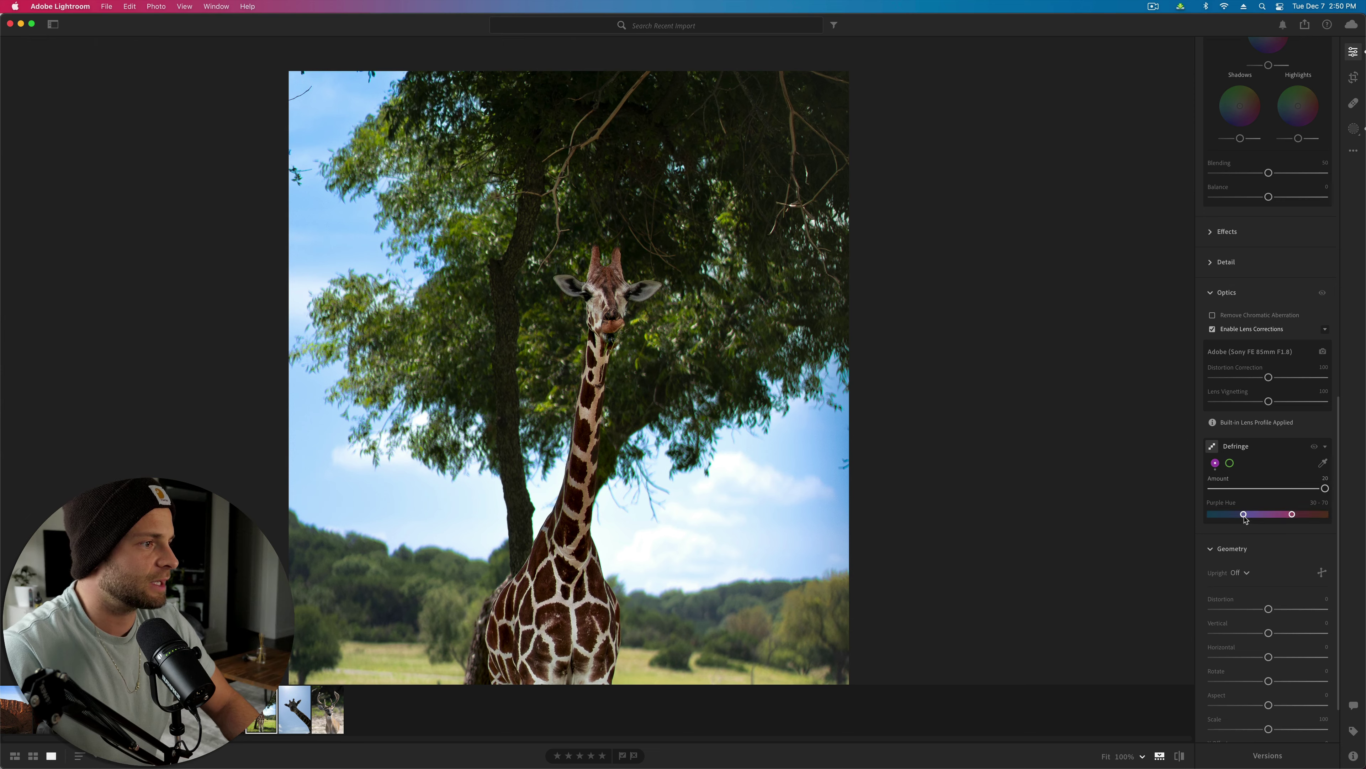
Step: Narrow the Defringe Purple Hue range to 36–70 and lower its Amount to 16
left_click(739, 425)
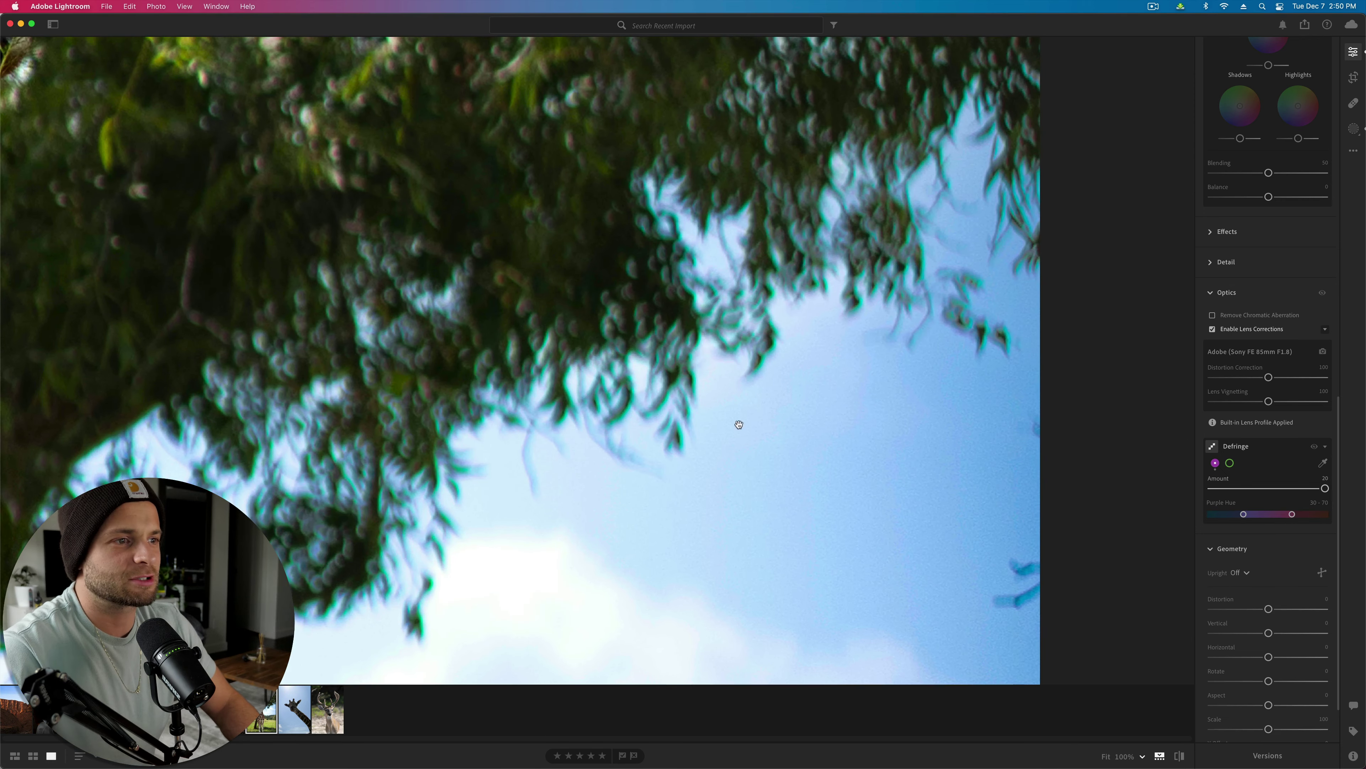
mouse_move(1243, 514)
left_mouse_down()
mouse_move(1204, 515)
mouse_move(1263, 516)
mouse_move(1248, 518)
left_mouse_up()
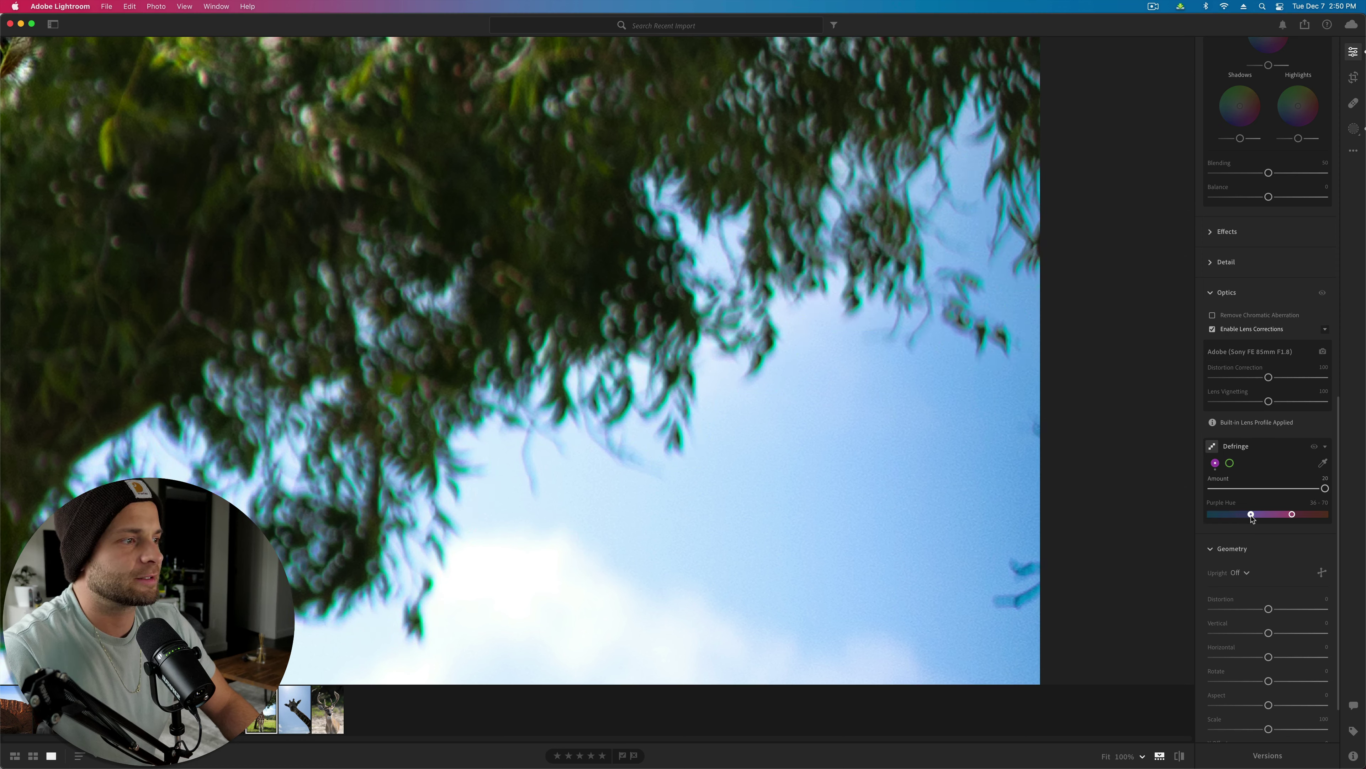
left_click_drag(1325, 484, 1303, 490)
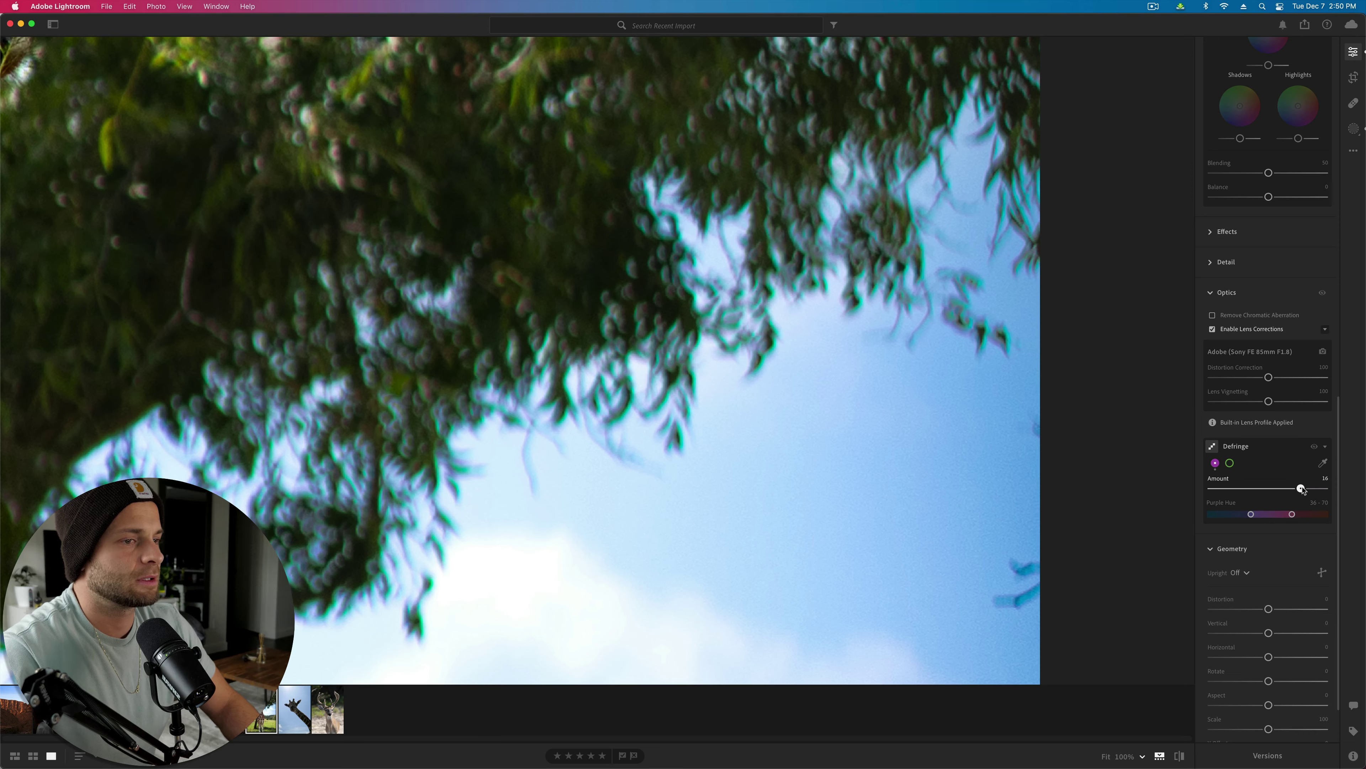
Step: Compare the defringed giraffe photo with its original in full view
left_click(619, 437)
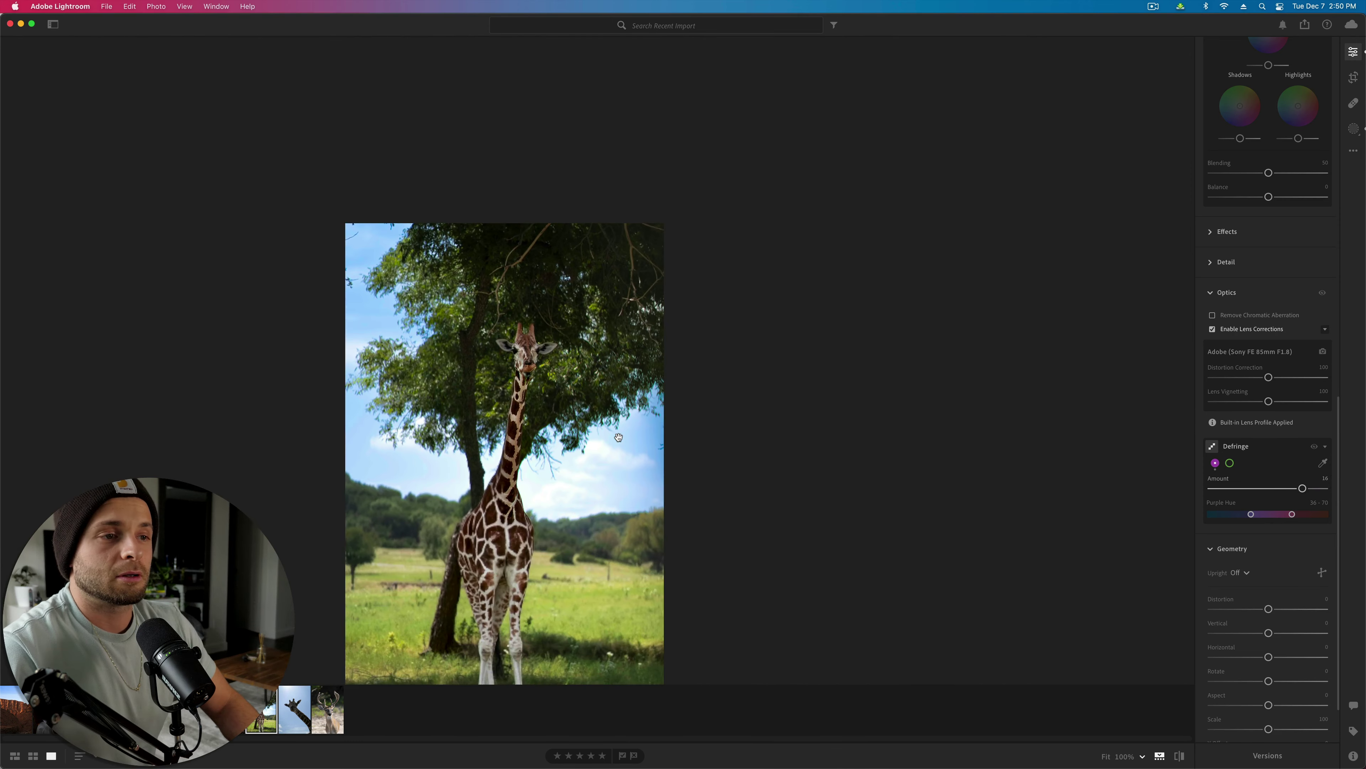
key("backslash")
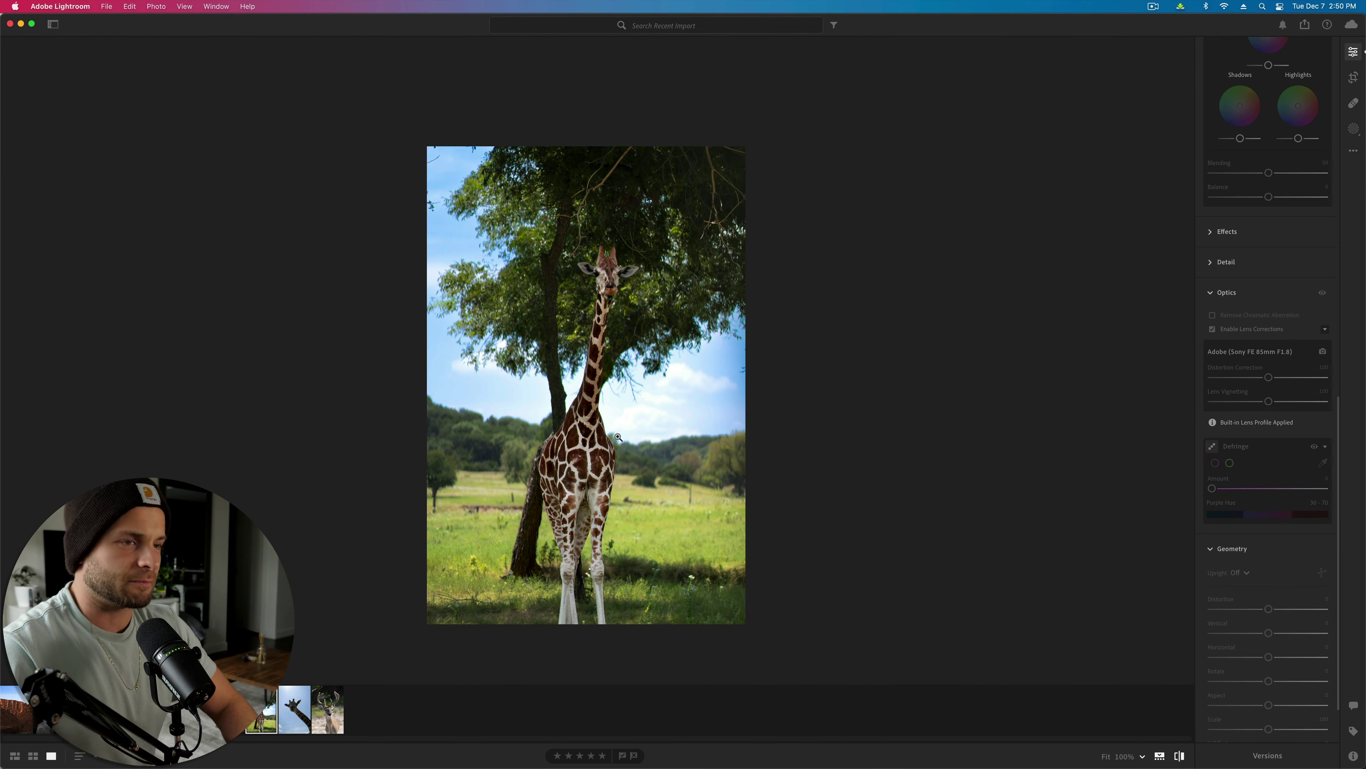
key("backslash")
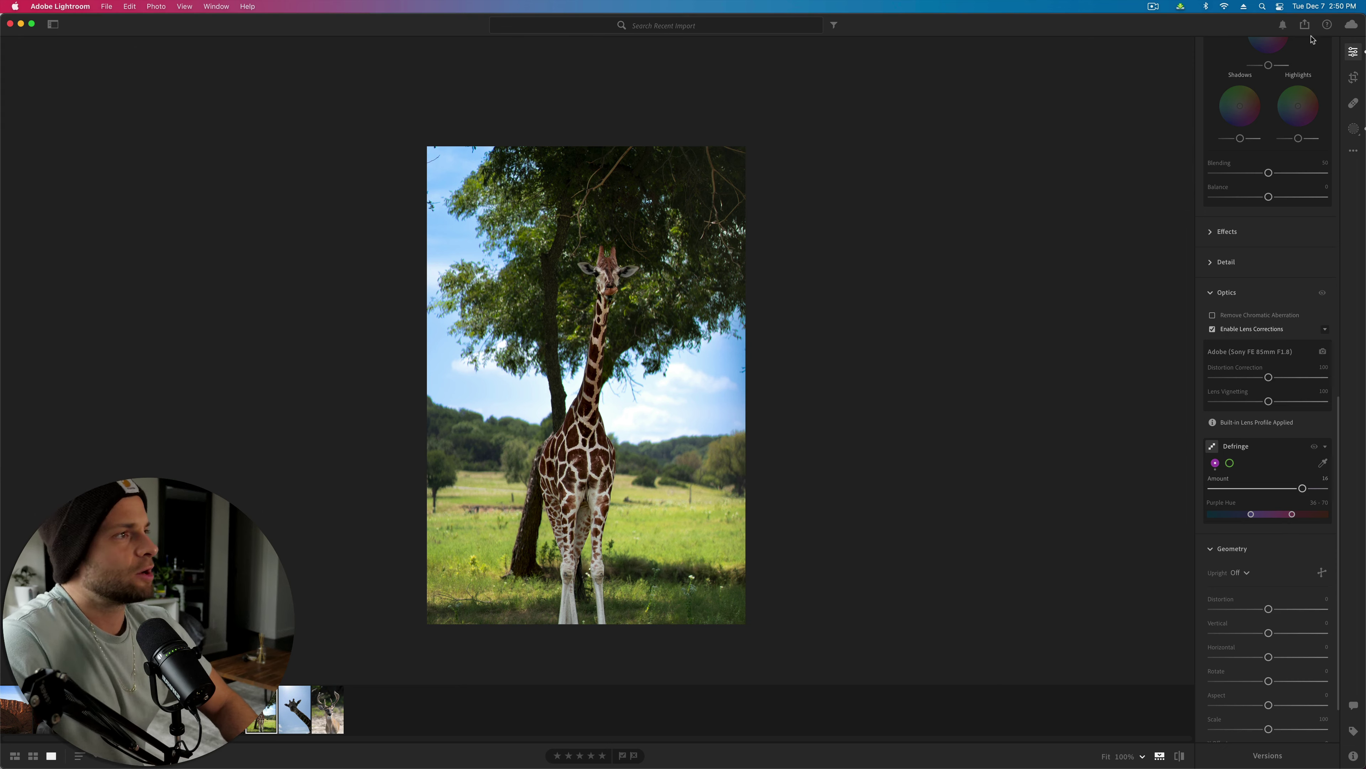
Step: Create a new brush mask with Size 4.0 and paint the sunlit patches of foreground grass and the base of the tree trunk
left_click(1353, 129)
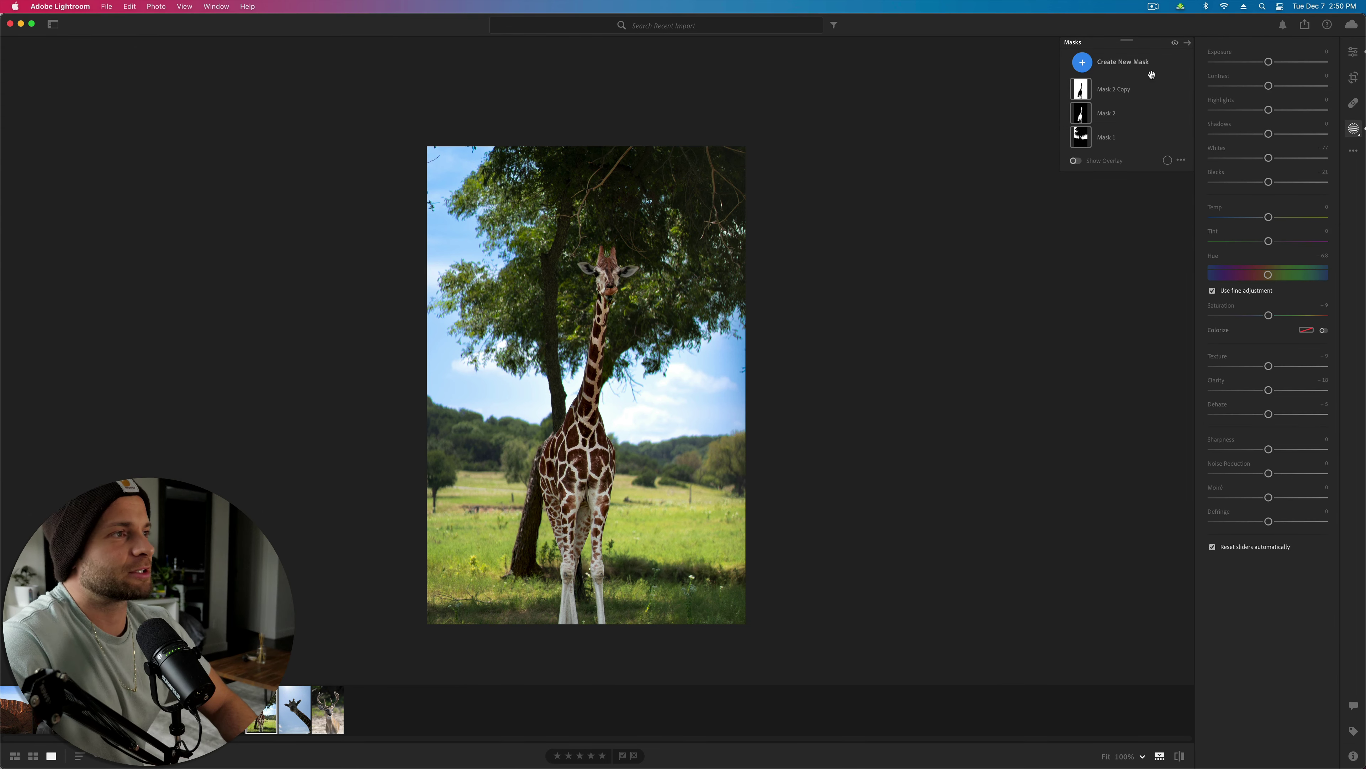
left_click(1132, 62)
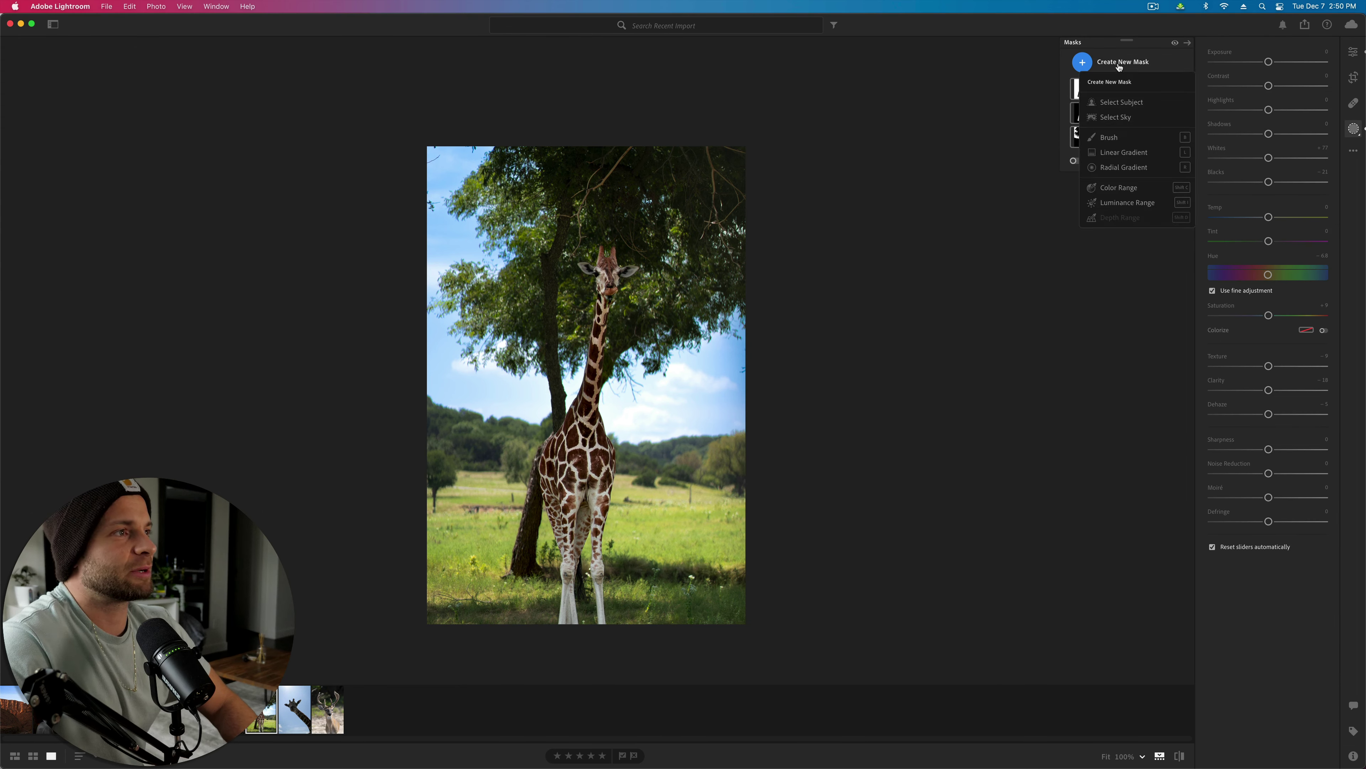
left_click(1124, 138)
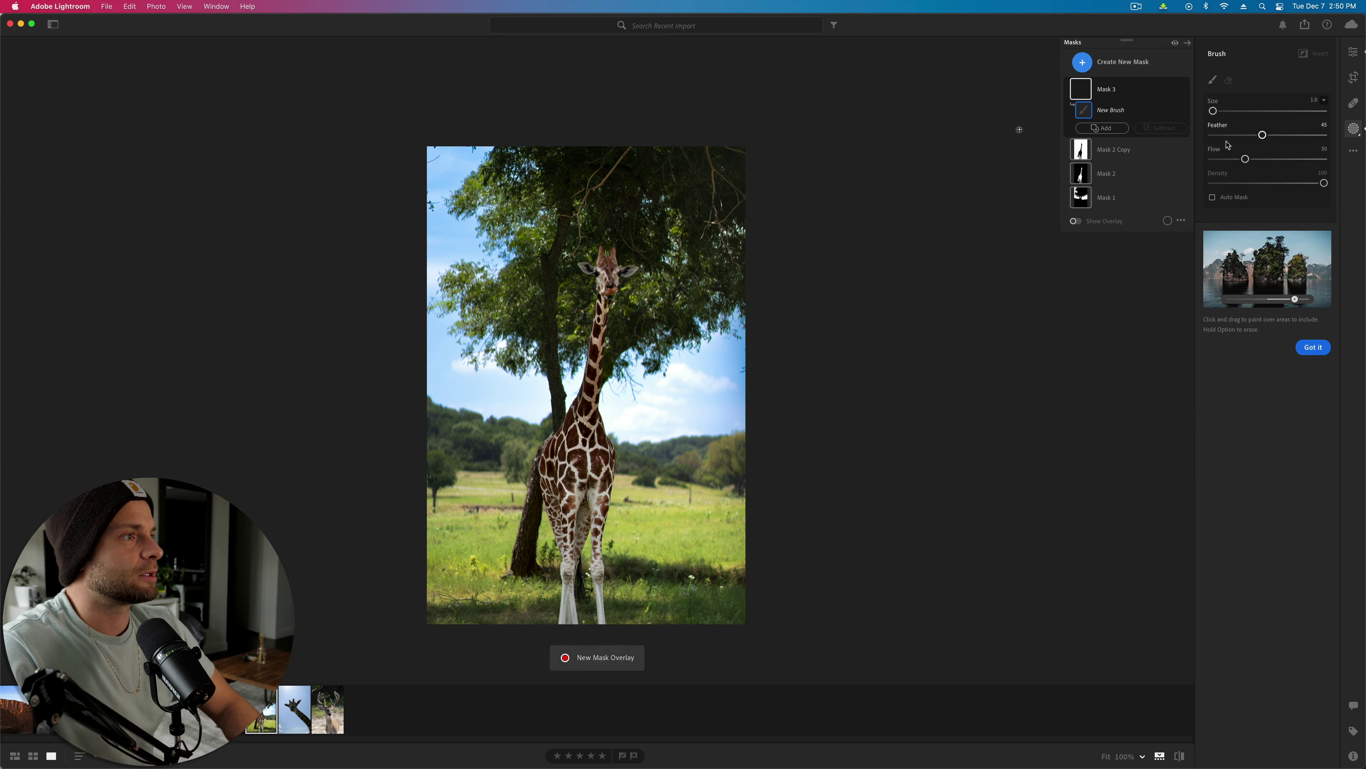
key("bracketright")
key("bracketright")
key("bracketright")
left_click_drag(656, 569, 640, 611)
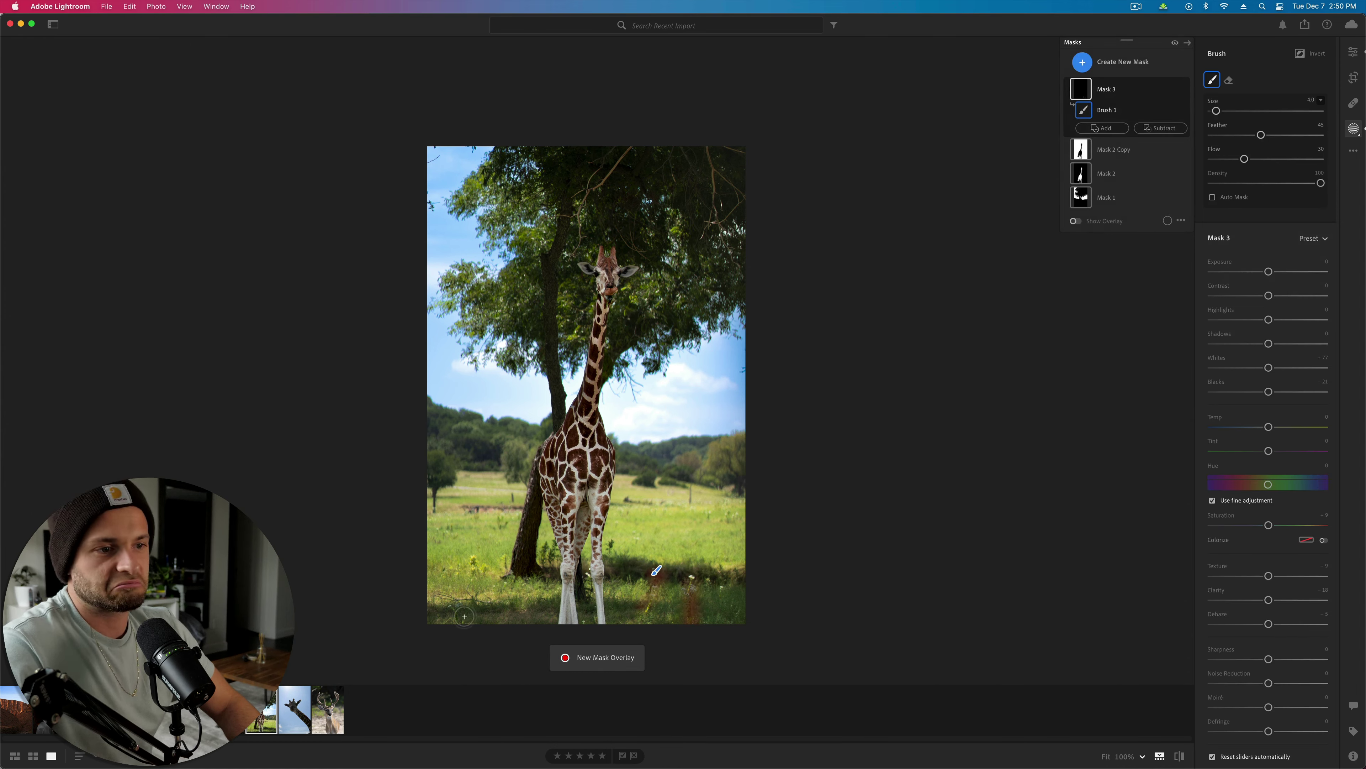
mouse_move(464, 618)
left_mouse_down()
mouse_move(509, 604)
mouse_move(473, 613)
mouse_move(519, 620)
mouse_move(526, 578)
left_mouse_up()
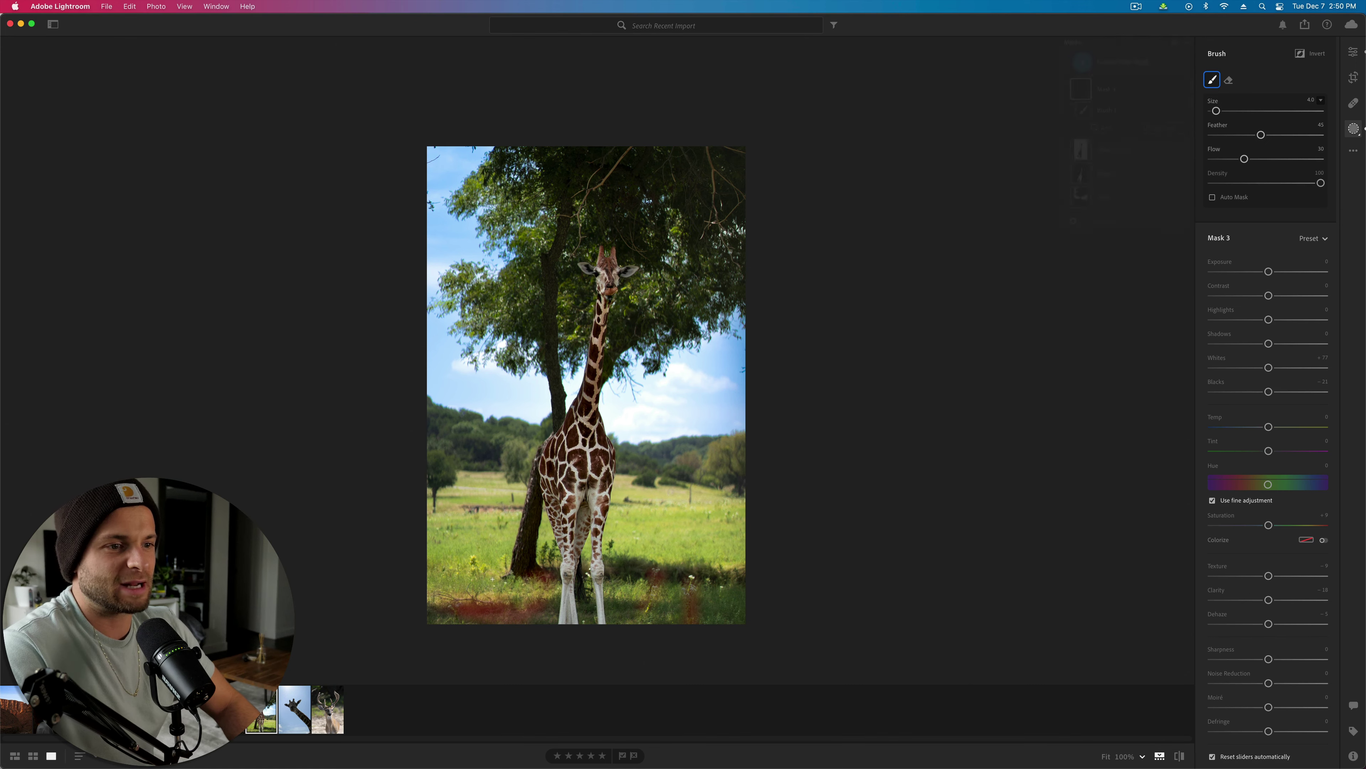
left_click(537, 554)
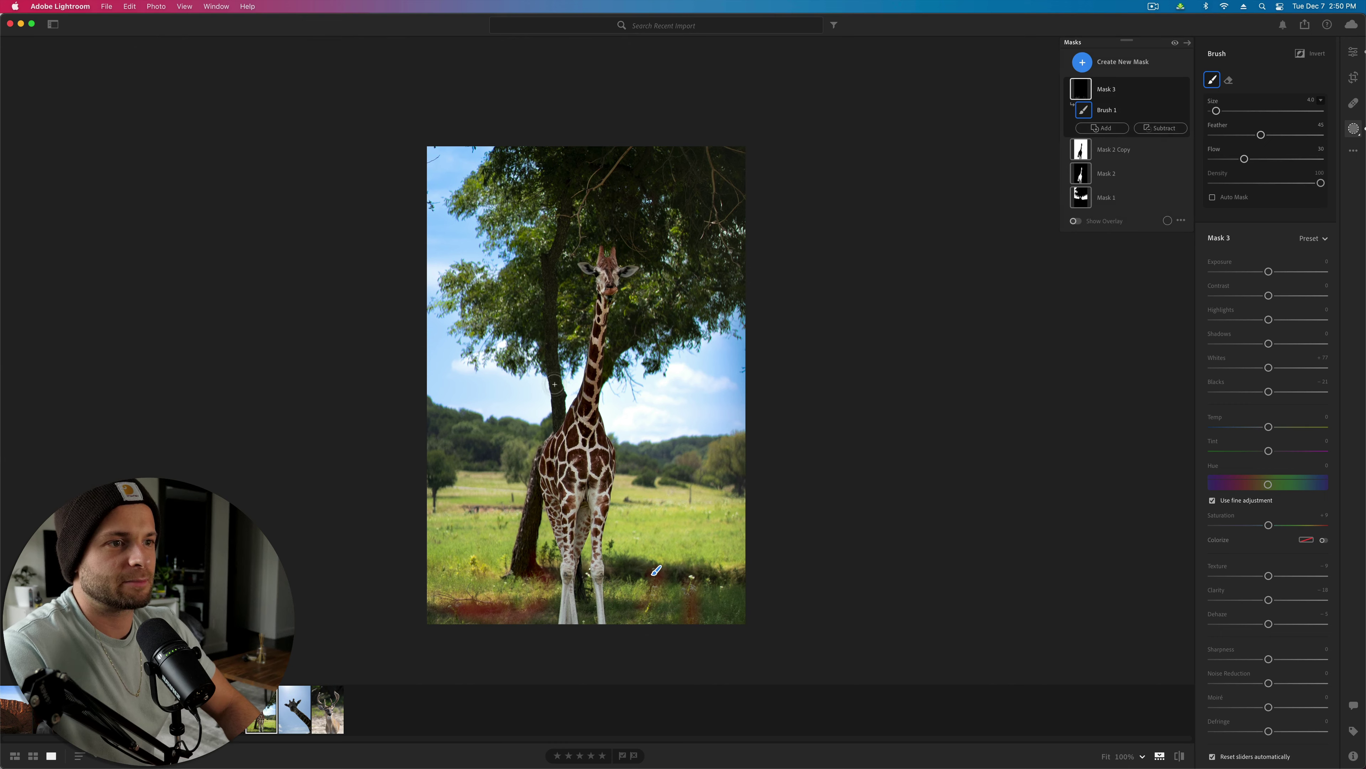
Step: Extend the brush mask up the tree trunk and over the bare branches at the top of the tree
mouse_move(559, 422)
left_mouse_down()
mouse_move(543, 281)
mouse_move(584, 146)
left_mouse_up()
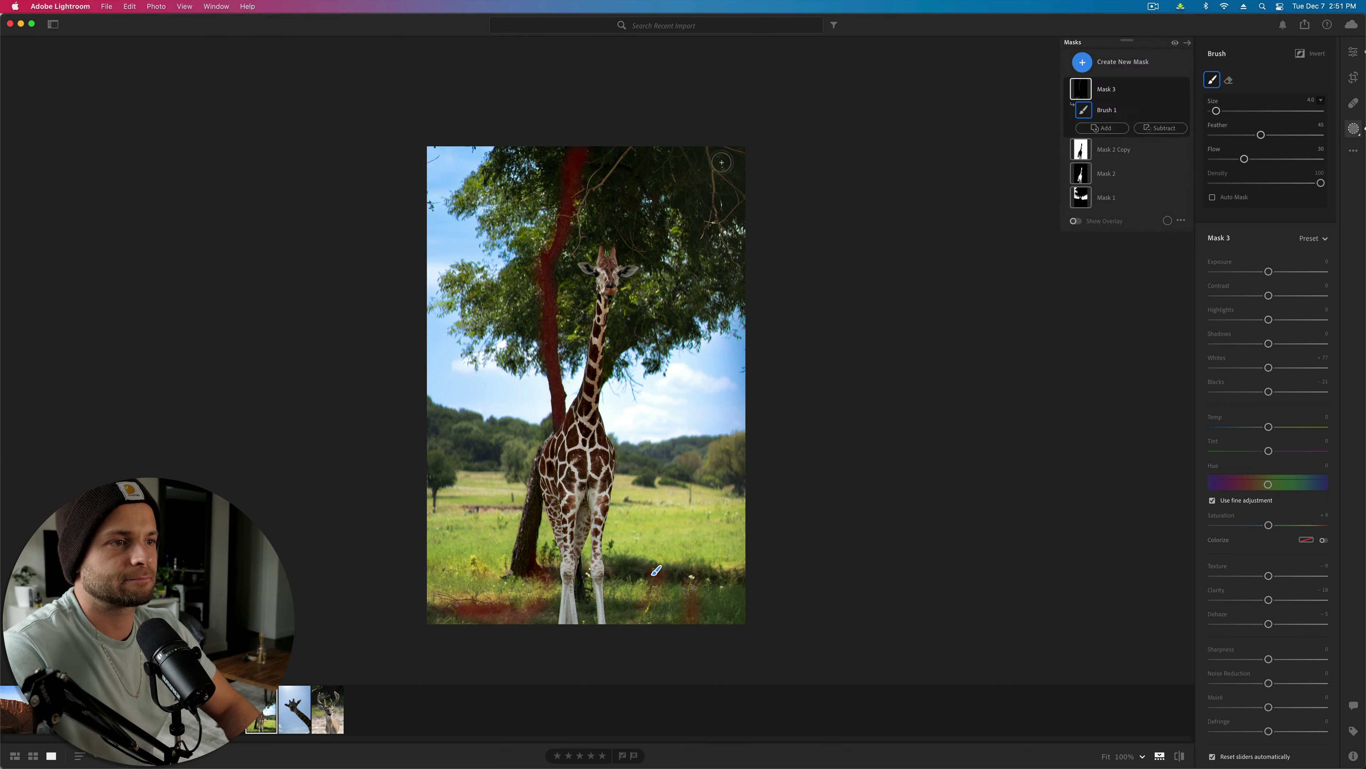
mouse_move(706, 151)
left_mouse_down()
mouse_move(709, 221)
mouse_move(714, 173)
mouse_move(749, 187)
mouse_move(727, 207)
left_mouse_up()
mouse_move(619, 141)
left_mouse_down()
mouse_move(579, 236)
mouse_move(632, 125)
left_mouse_up()
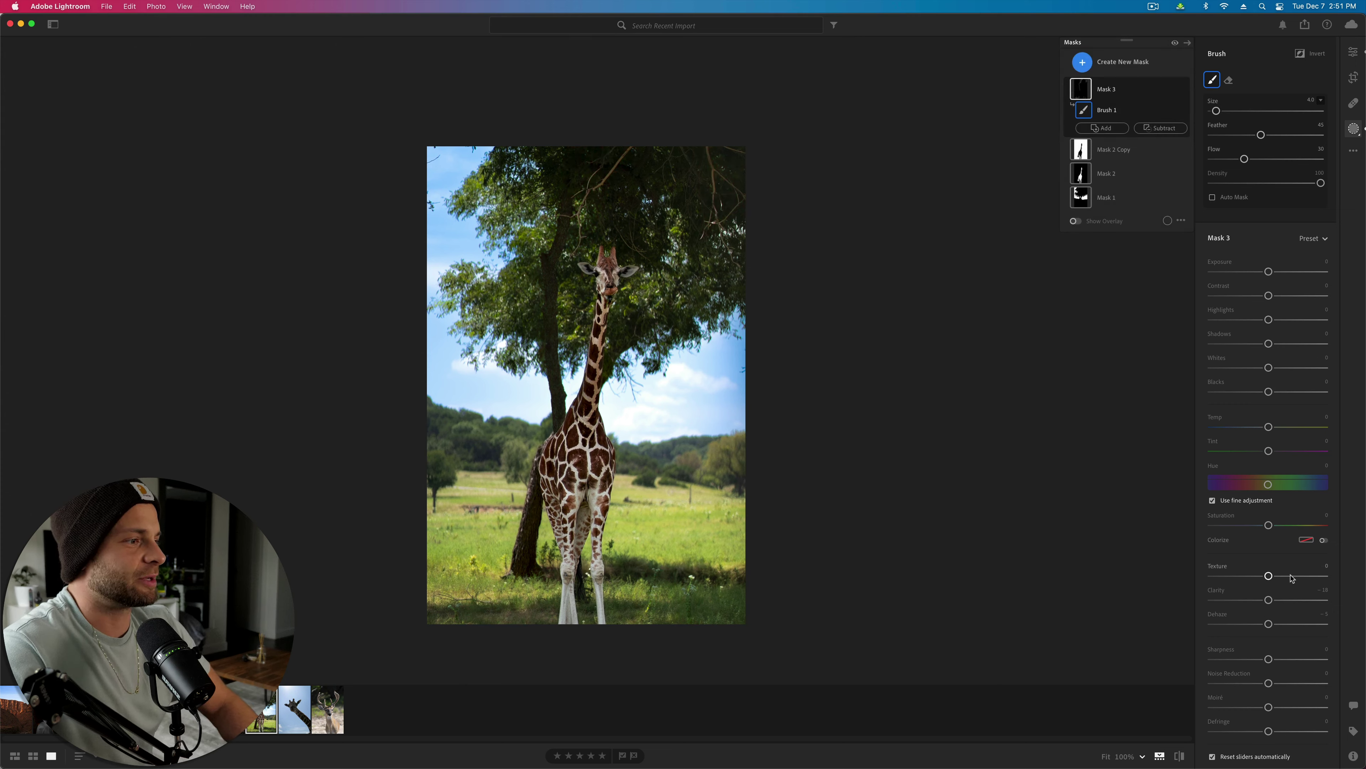
Step: Set the trunk-and-grass mask's Texture, Clarity and Whites to +100, Dehaze to +35 and Highlights to +65
left_click_drag(1290, 575, 1336, 570)
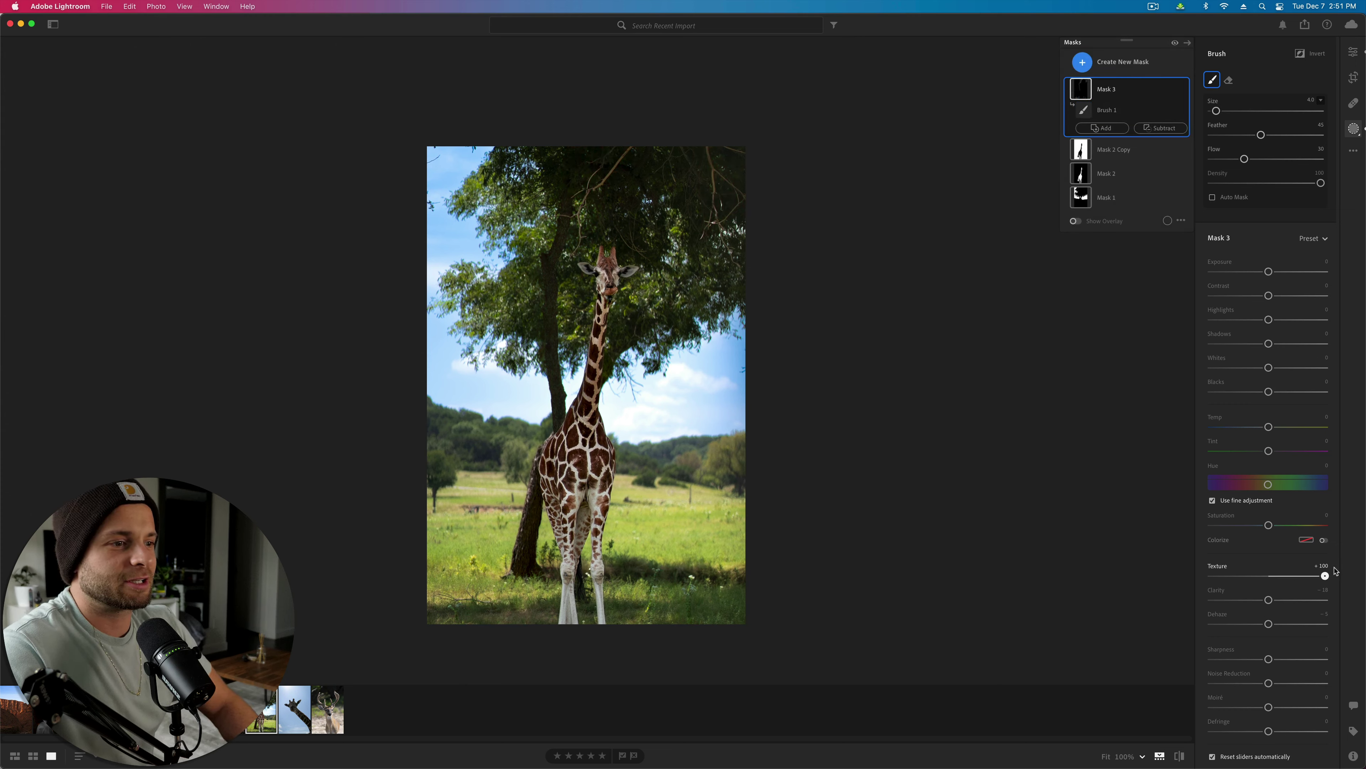
left_click_drag(1270, 600, 1364, 617)
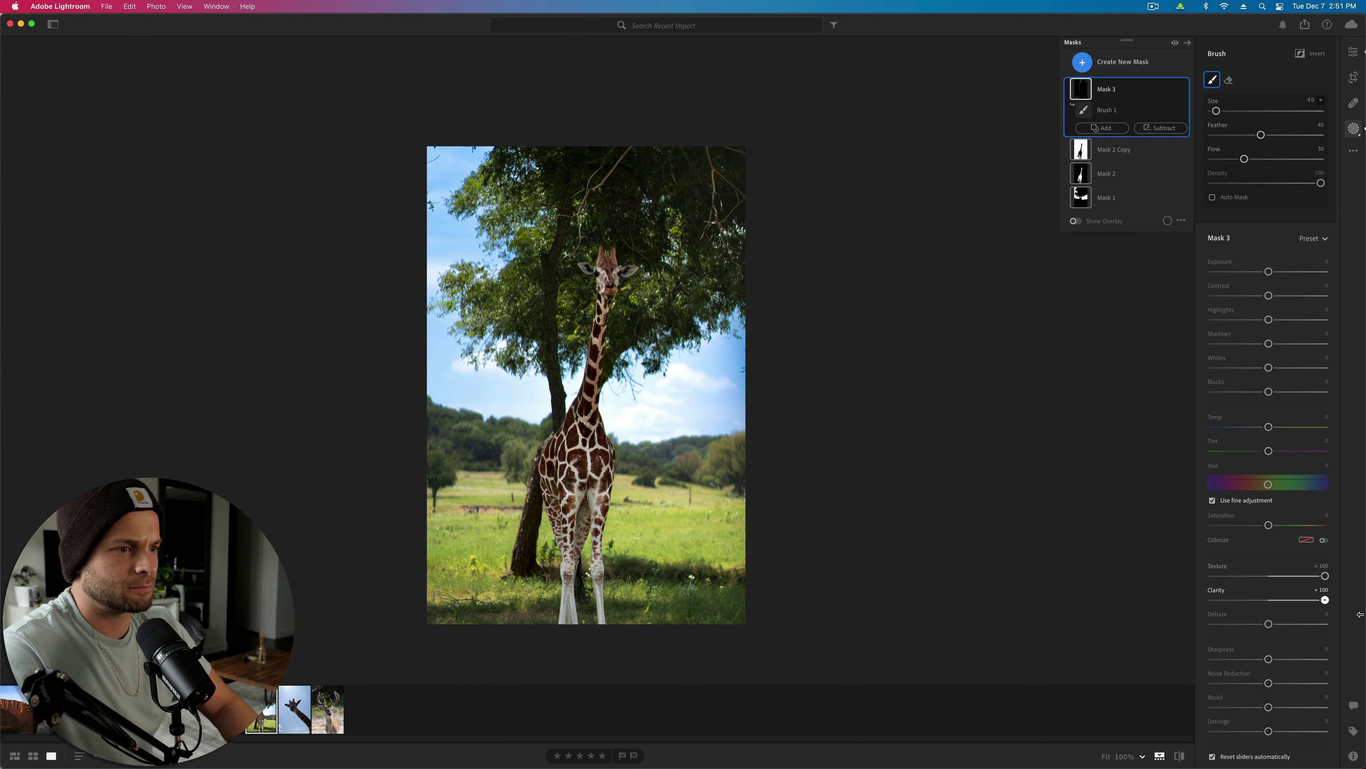
left_click_drag(1269, 623, 1300, 625)
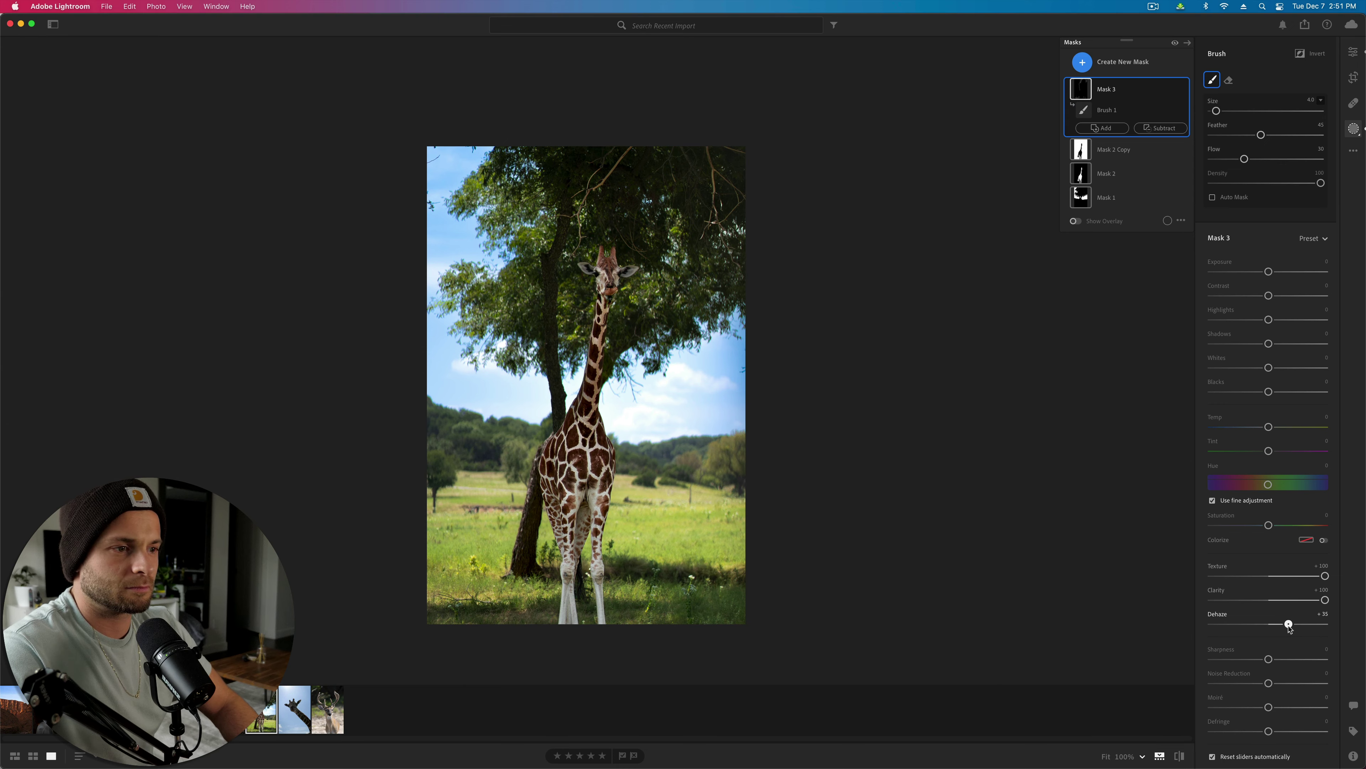
left_click_drag(1268, 319, 1306, 320)
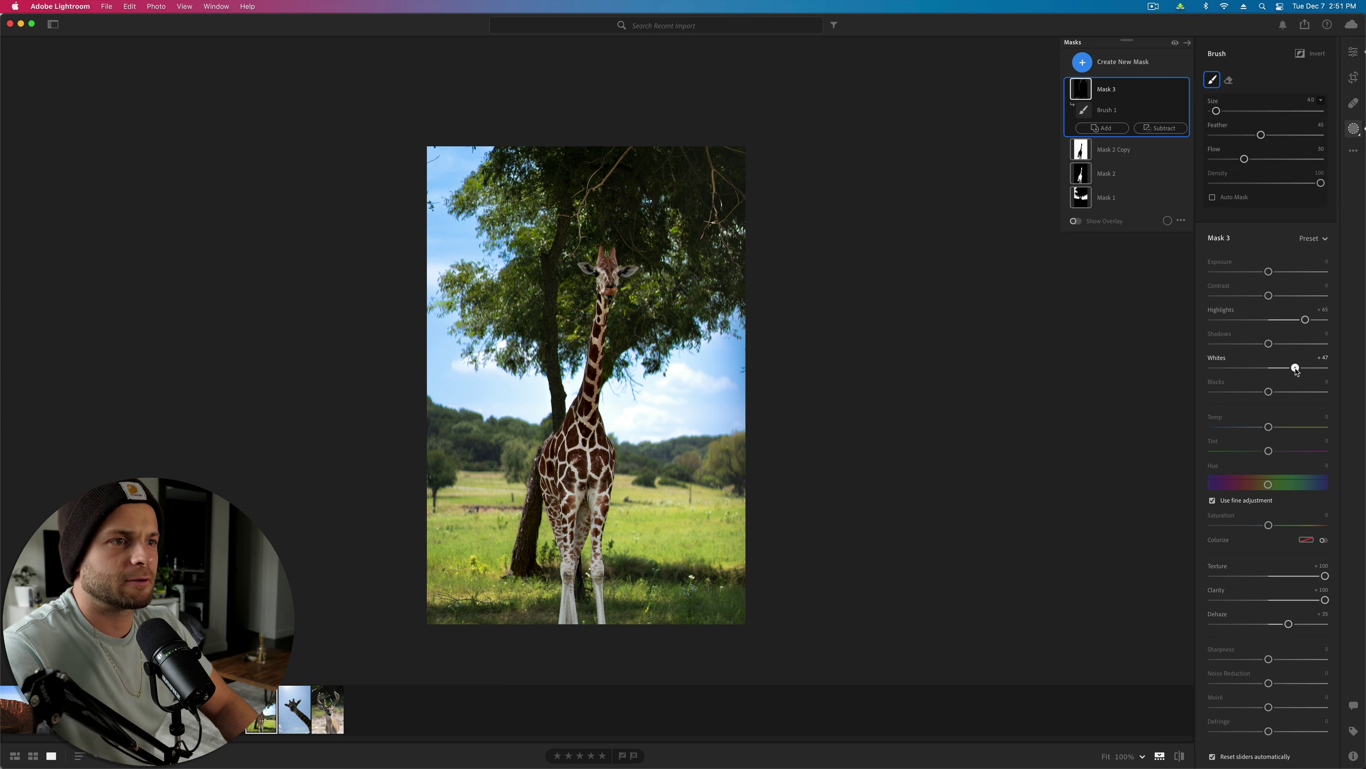
left_click_drag(1298, 371, 1365, 341)
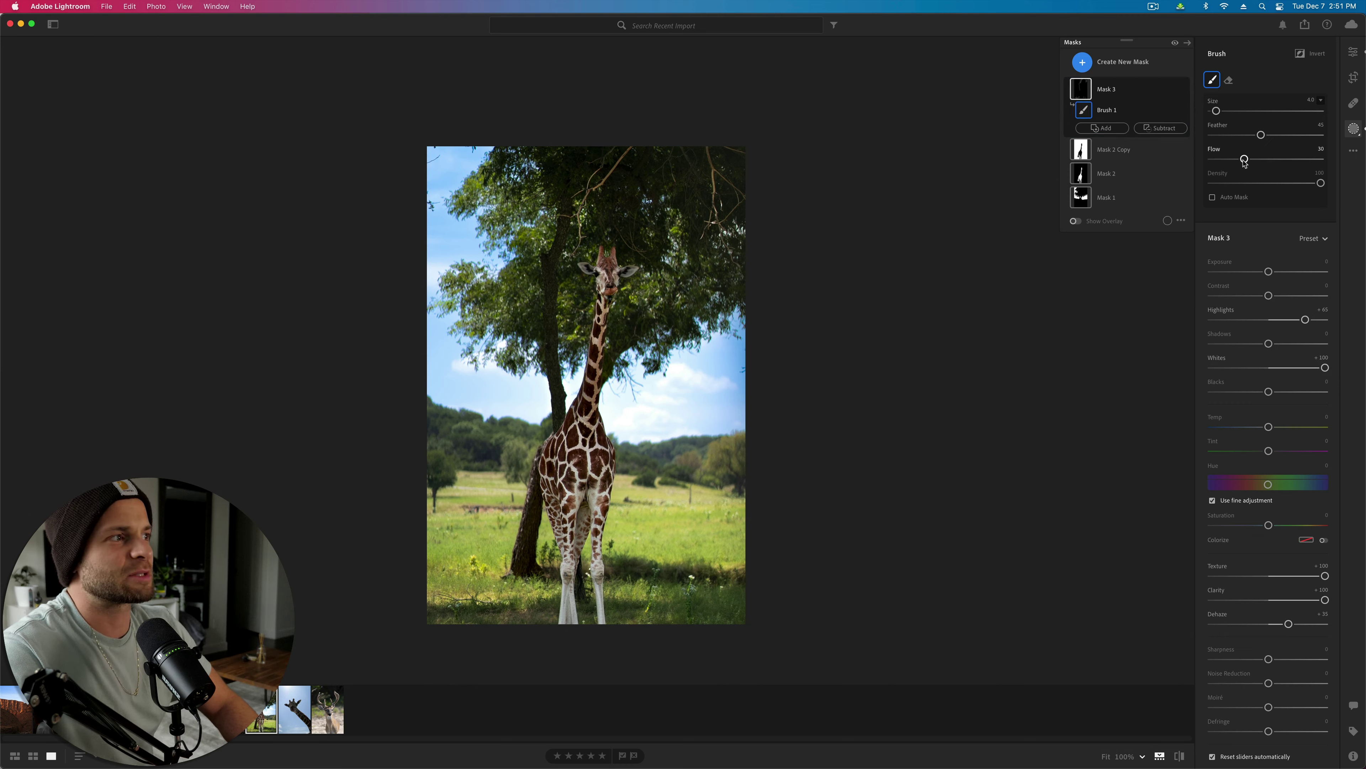
Step: Set the brush Flow to 100 and try a stroke along the tree trunk, undoing it and keeping the original brush mask
left_click_drag(1245, 159, 1329, 160)
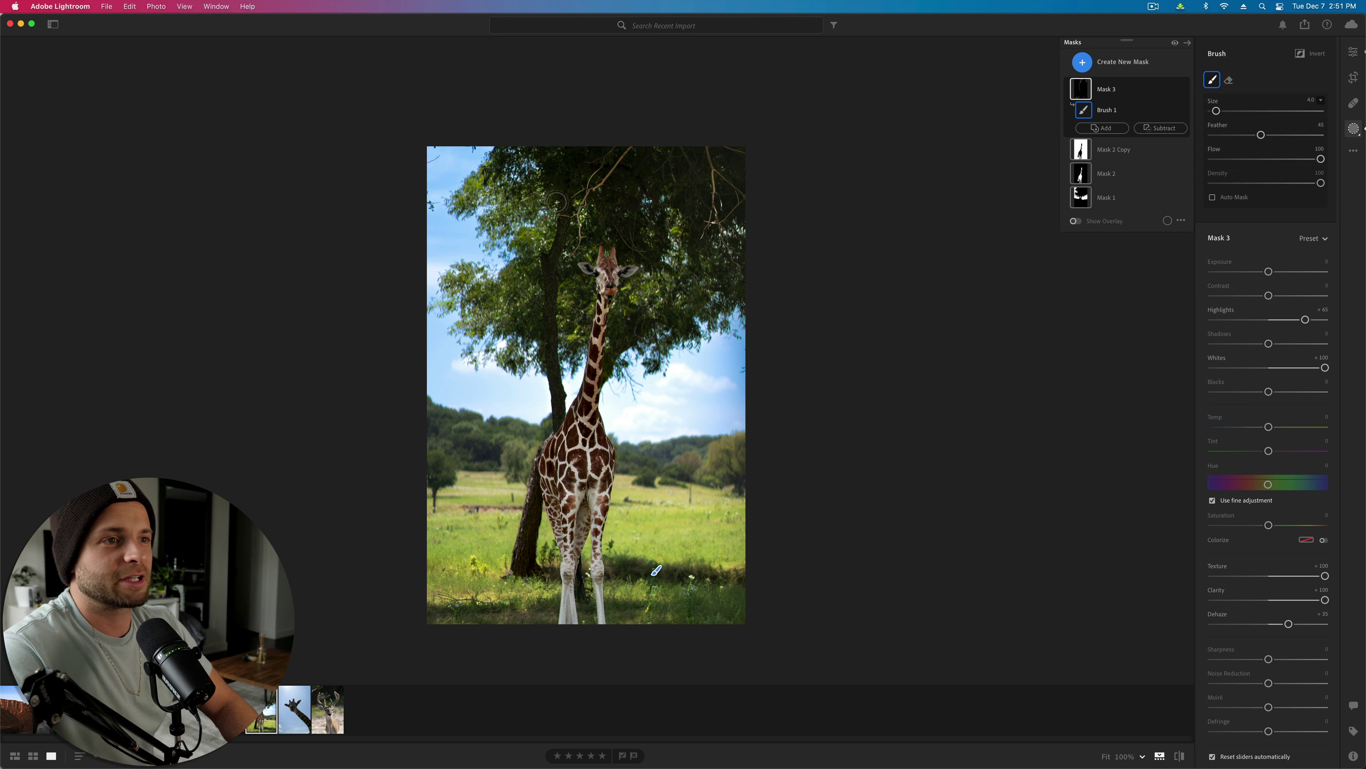
mouse_move(559, 210)
left_mouse_down()
mouse_move(548, 279)
mouse_move(563, 398)
left_mouse_up()
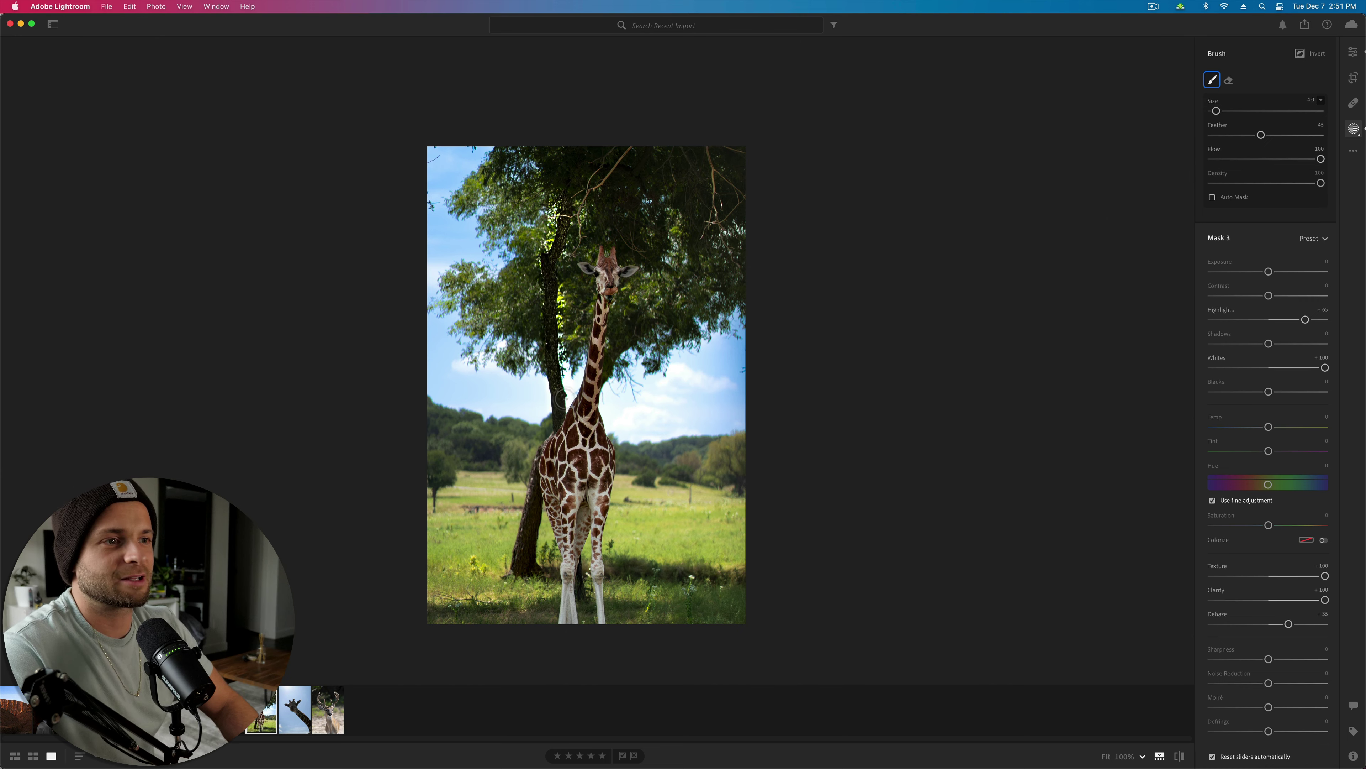
key("super+z")
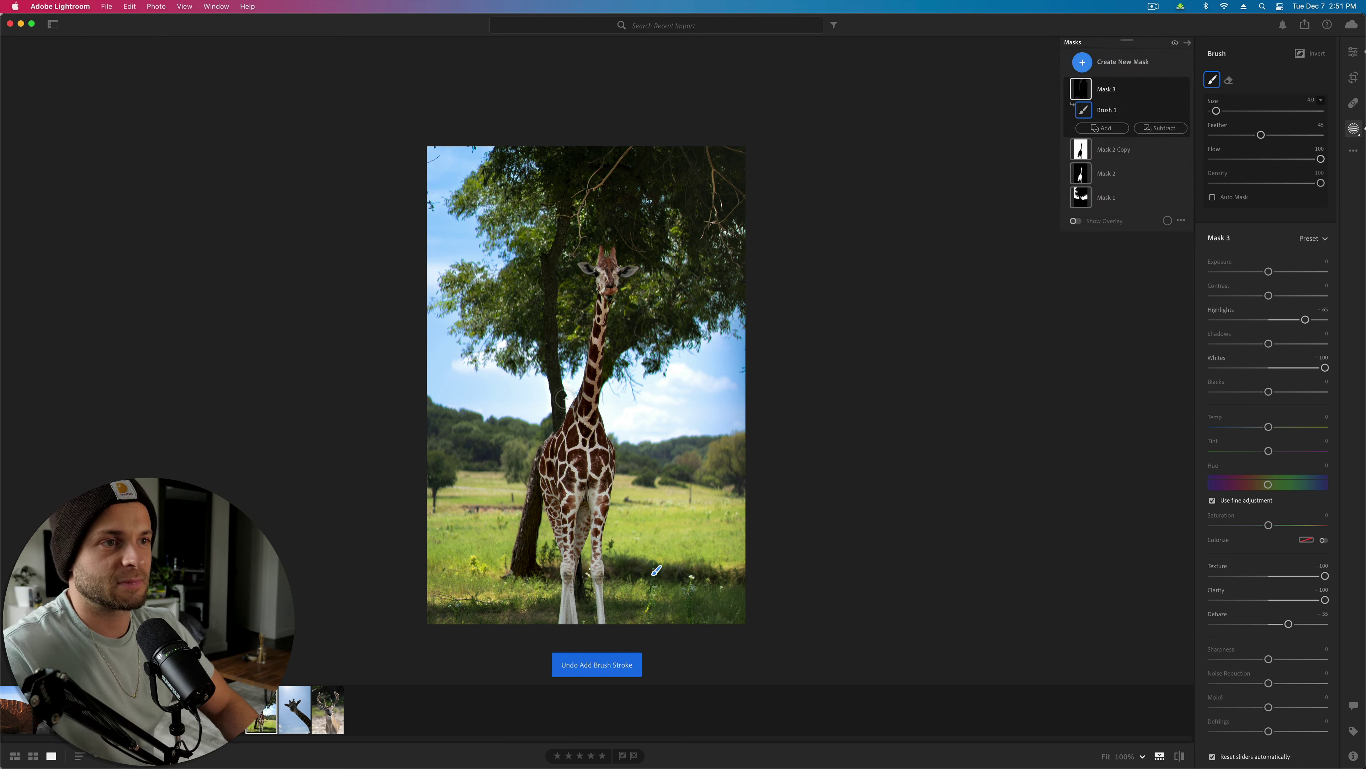
key("super+z")
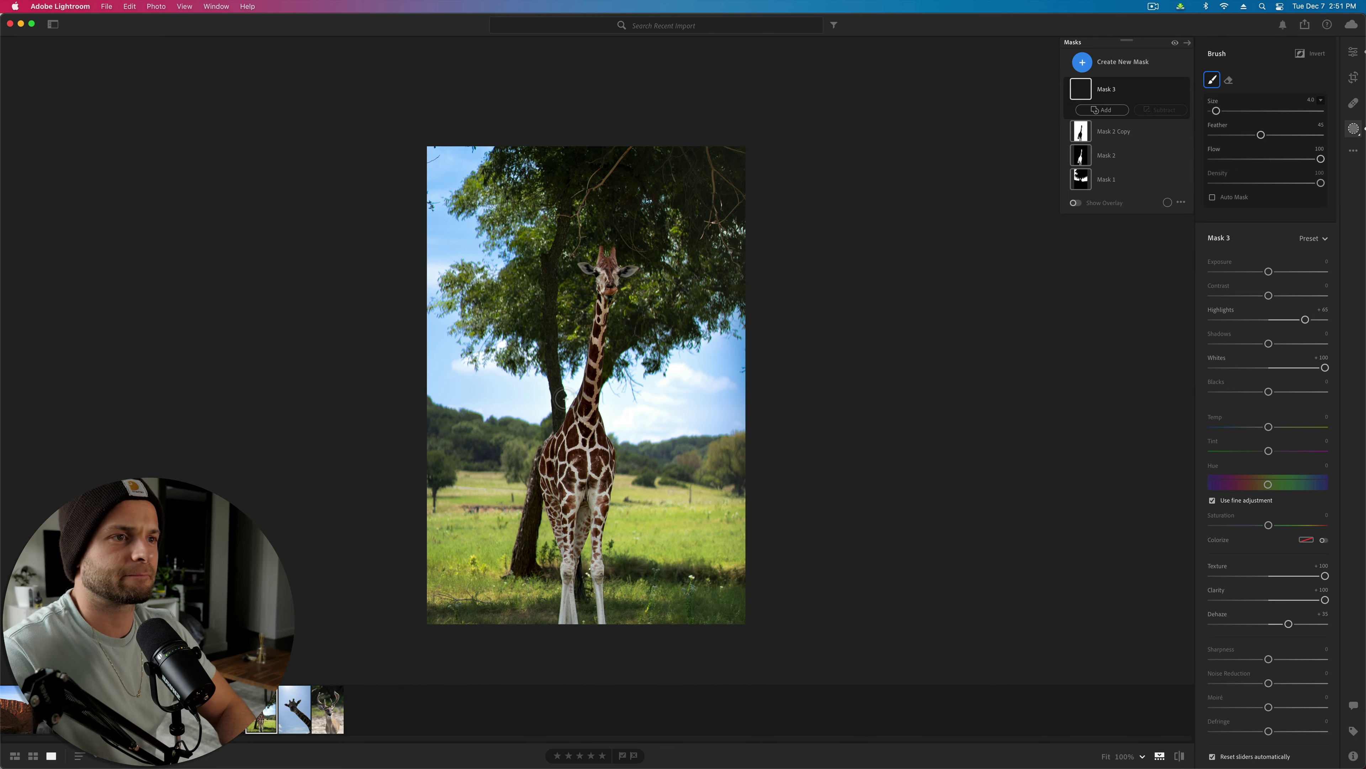
key("super+z")
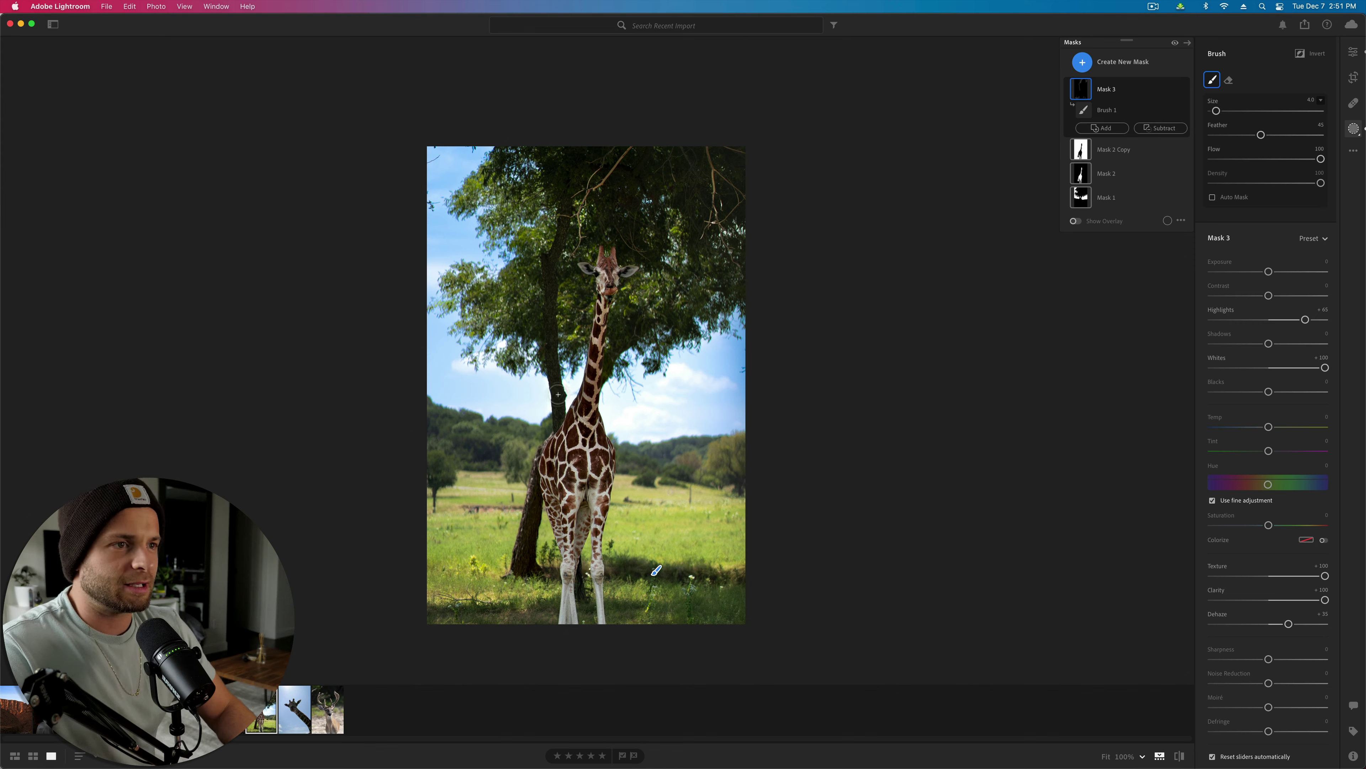
Step: Create another brush mask and paint over the distant tree line on both sides of the giraffe
left_click(1103, 63)
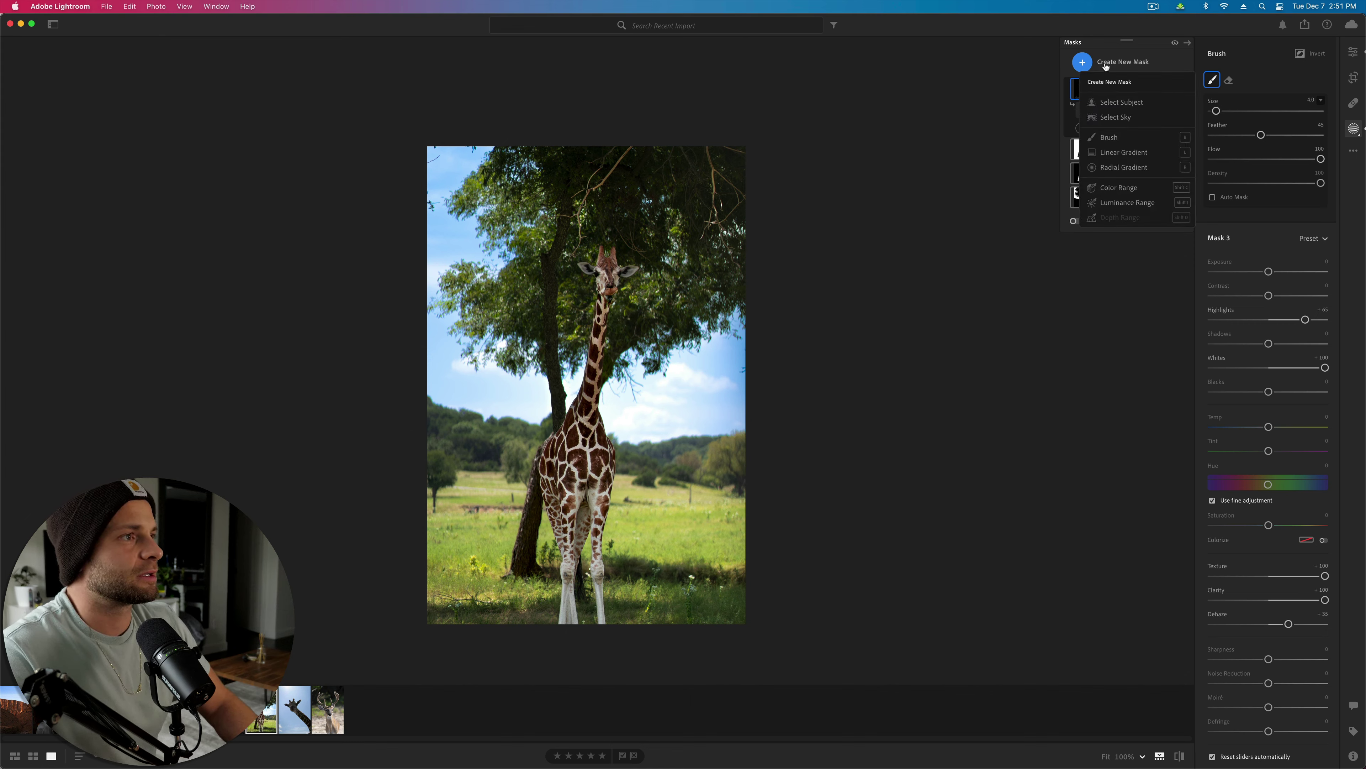
left_click(1122, 138)
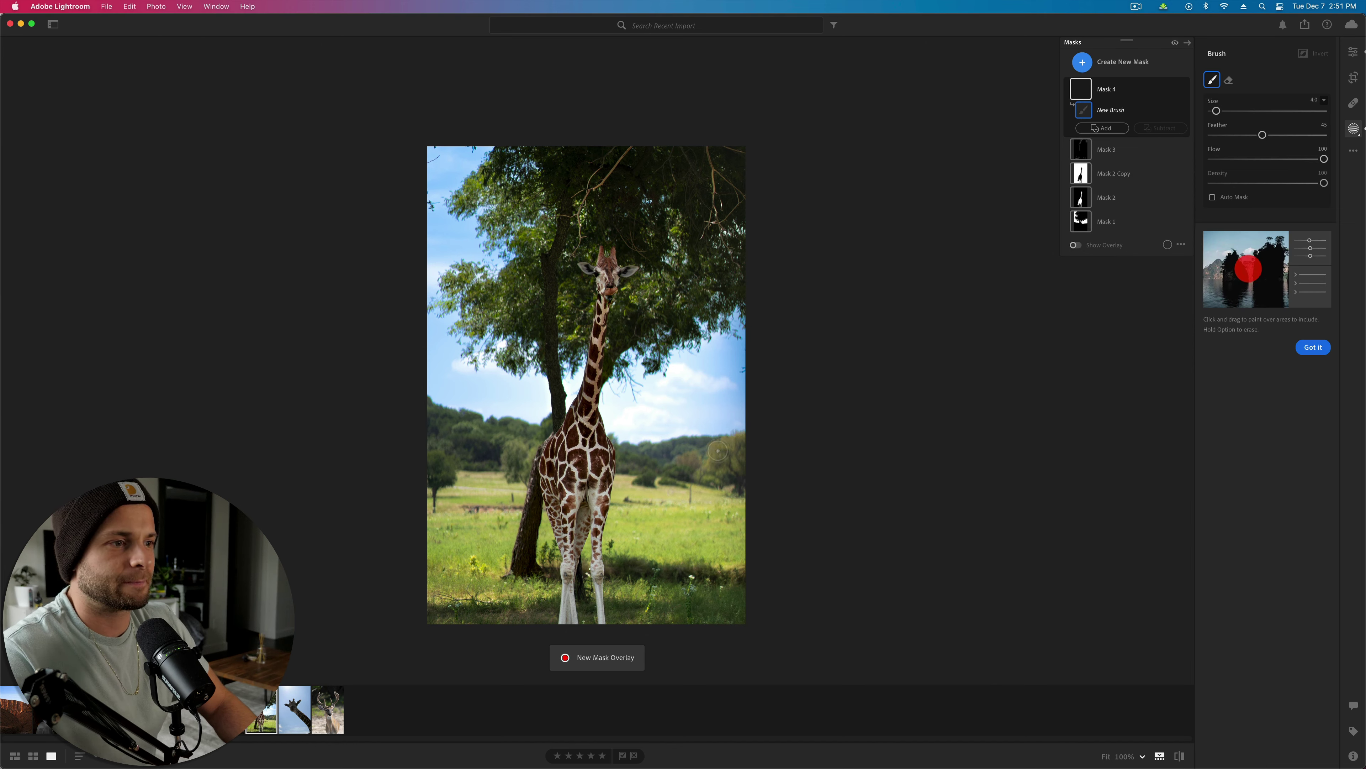
mouse_move(718, 450)
left_mouse_down()
mouse_move(654, 458)
mouse_move(688, 451)
mouse_move(706, 473)
mouse_move(649, 468)
left_mouse_up()
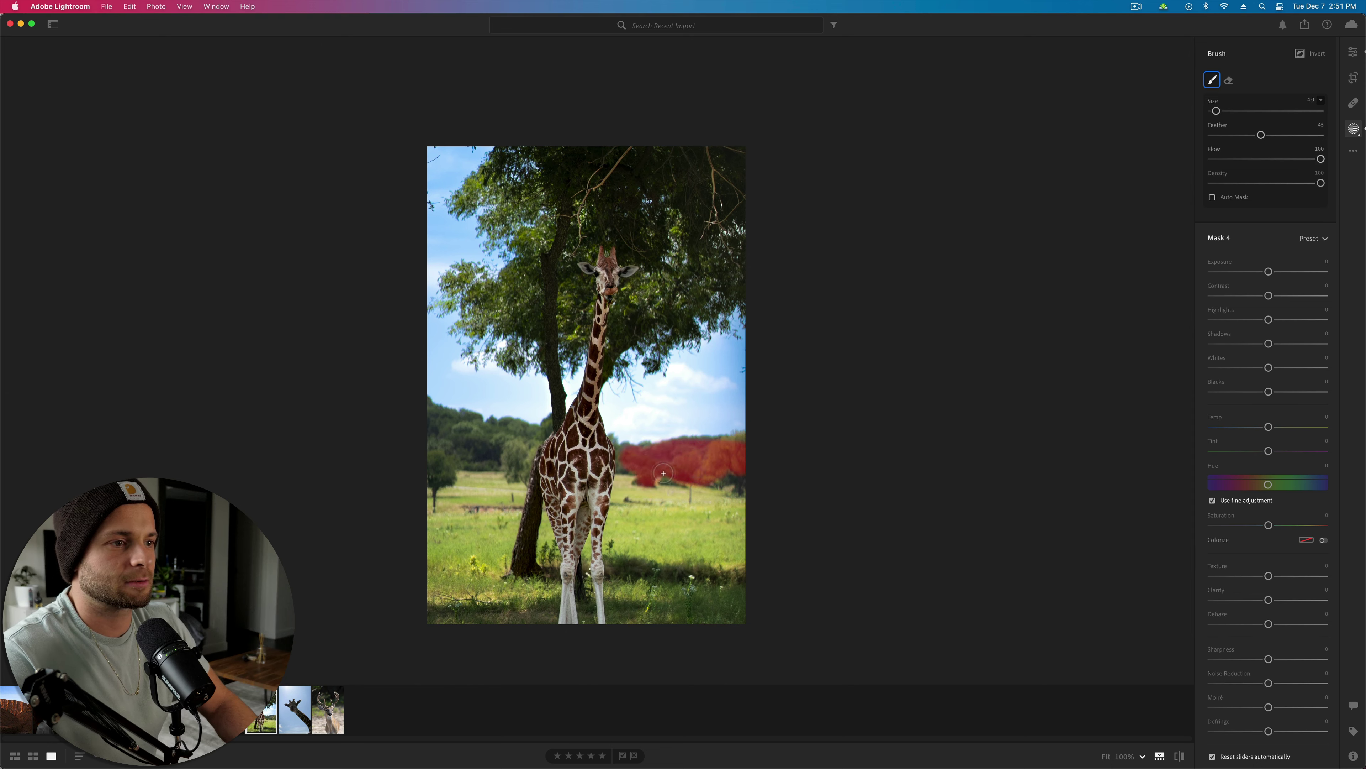
mouse_move(516, 455)
left_mouse_down()
mouse_move(447, 425)
mouse_move(492, 439)
mouse_move(440, 449)
mouse_move(479, 462)
mouse_move(441, 472)
left_mouse_up()
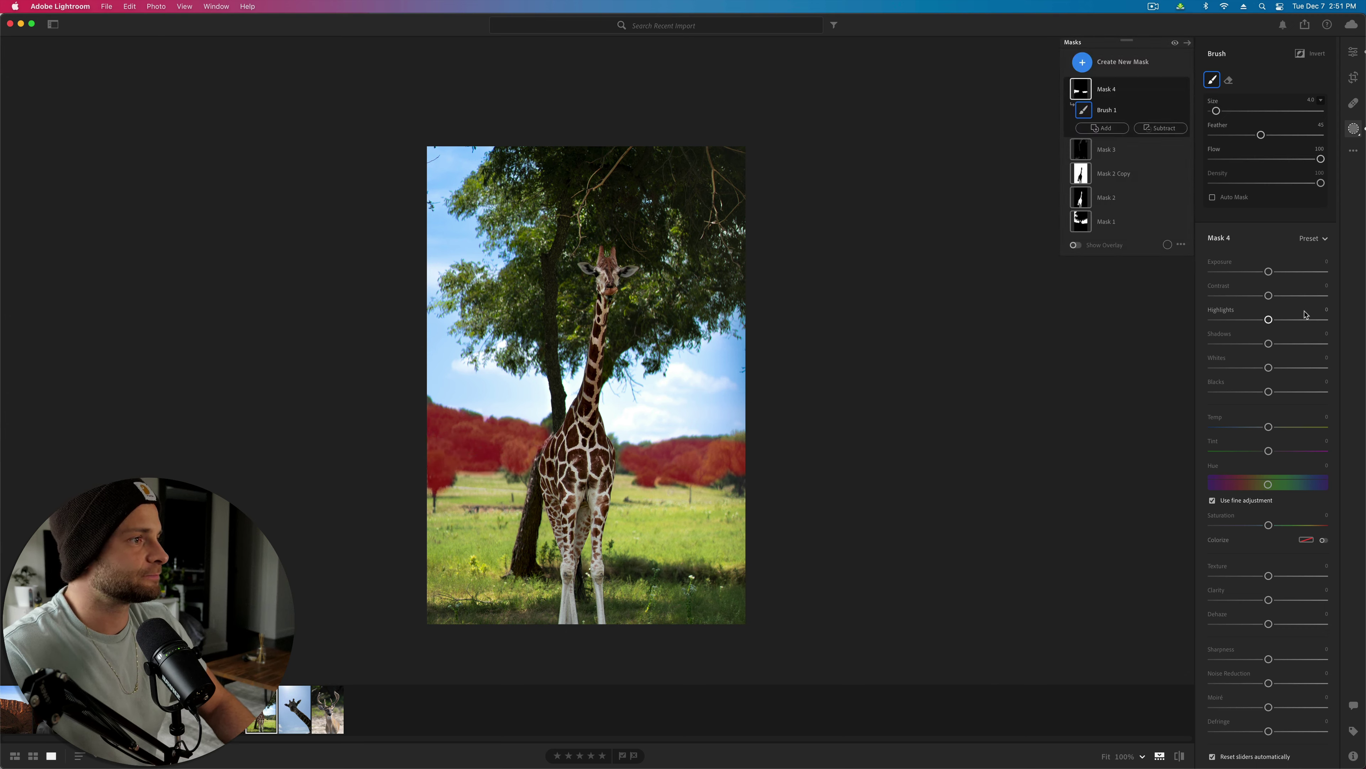
Step: Set the tree-line mask's Contrast to +100 and Blacks to −13, checking the effect by removing and restoring its brush
left_click_drag(1290, 296, 1330, 296)
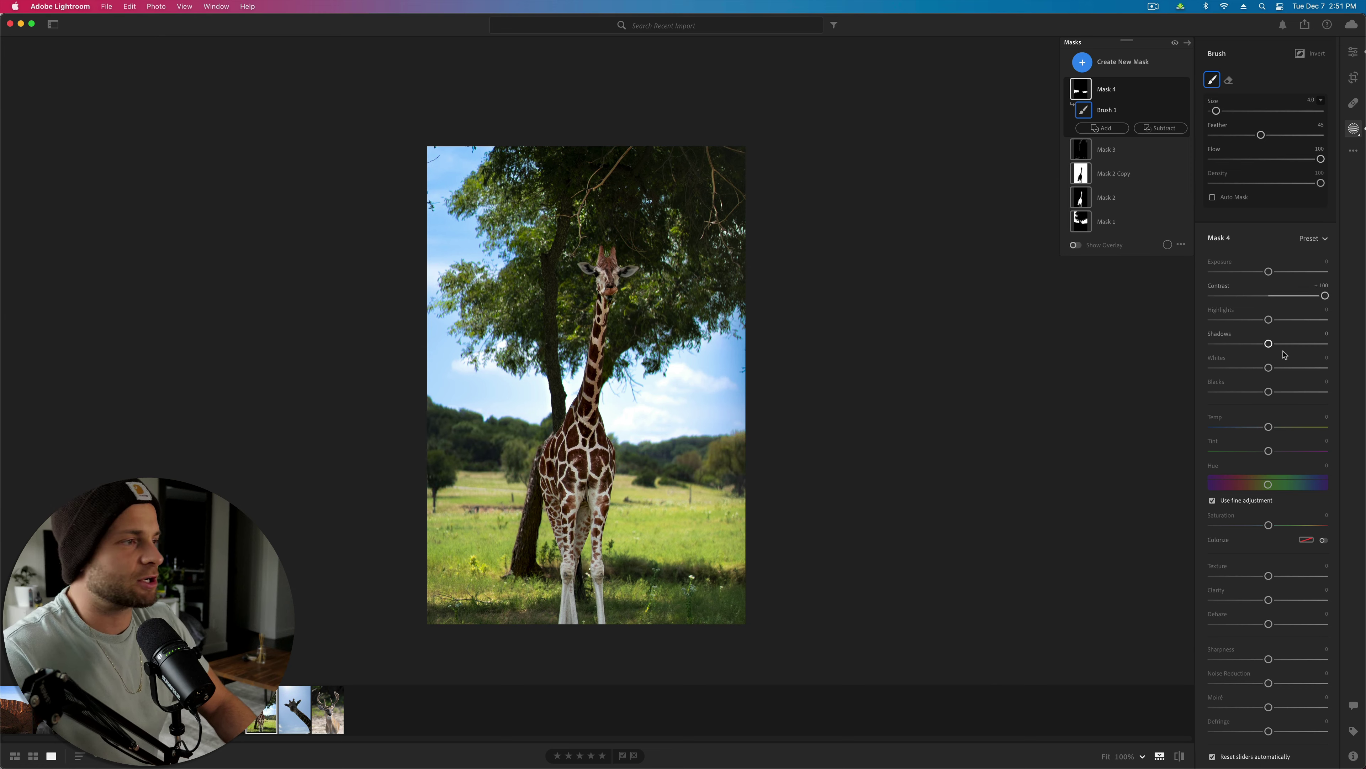
left_click(1248, 391)
left_click_drag(1262, 392, 1257, 392)
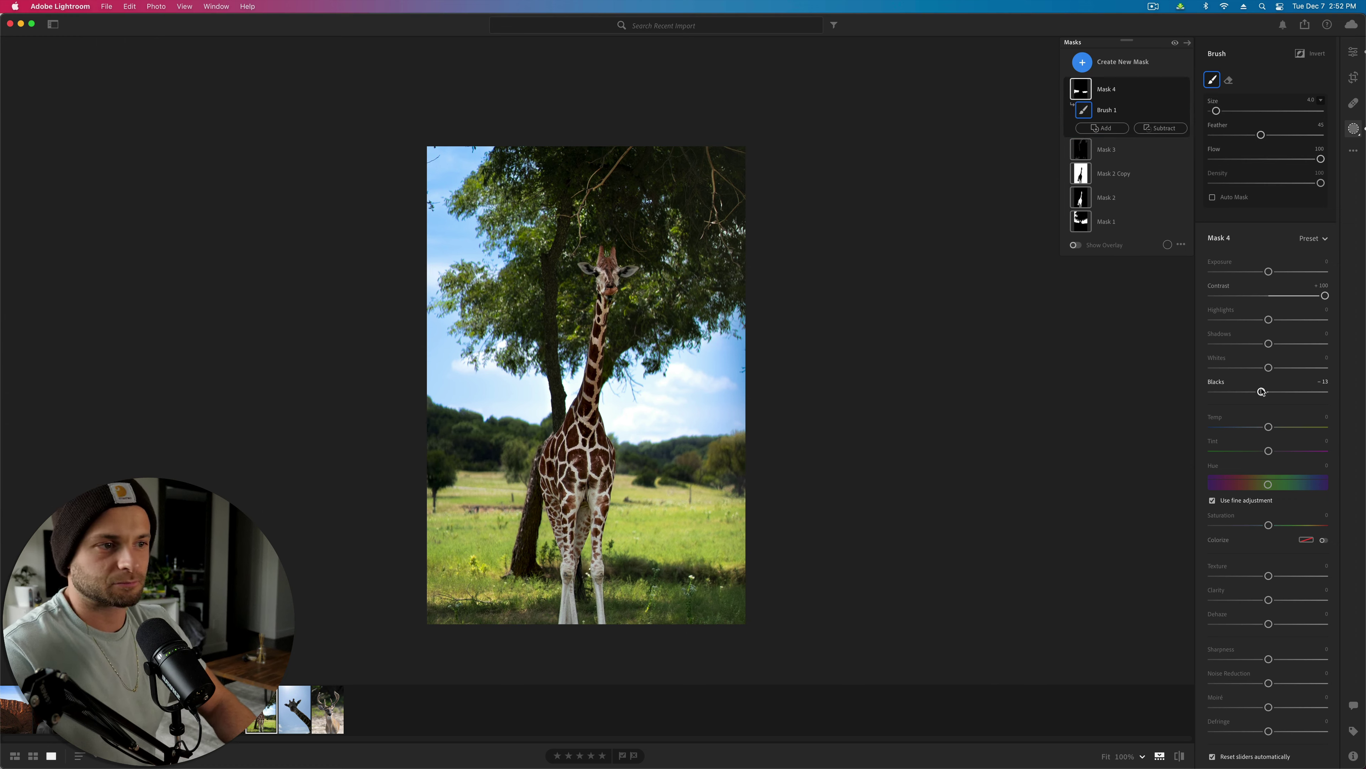
key("BackSpace")
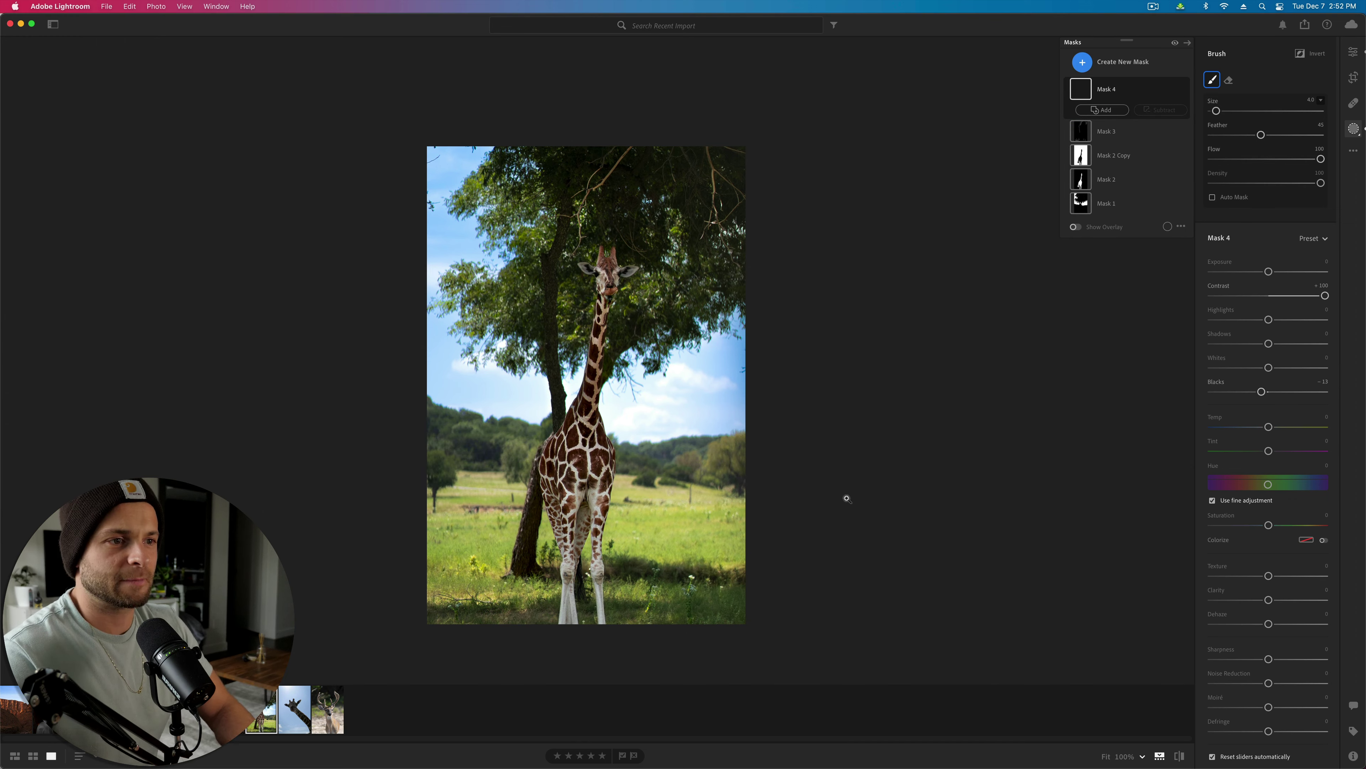
key("super+z")
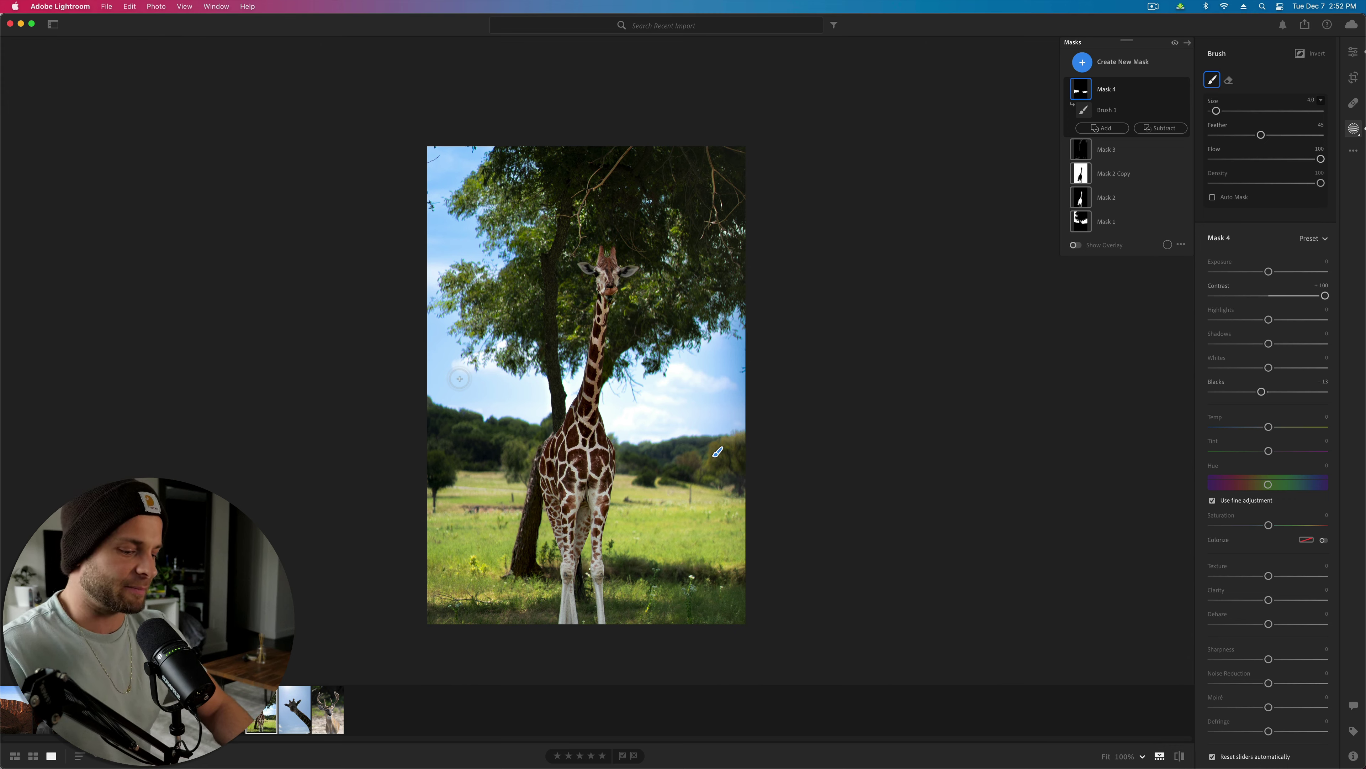
key("Escape")
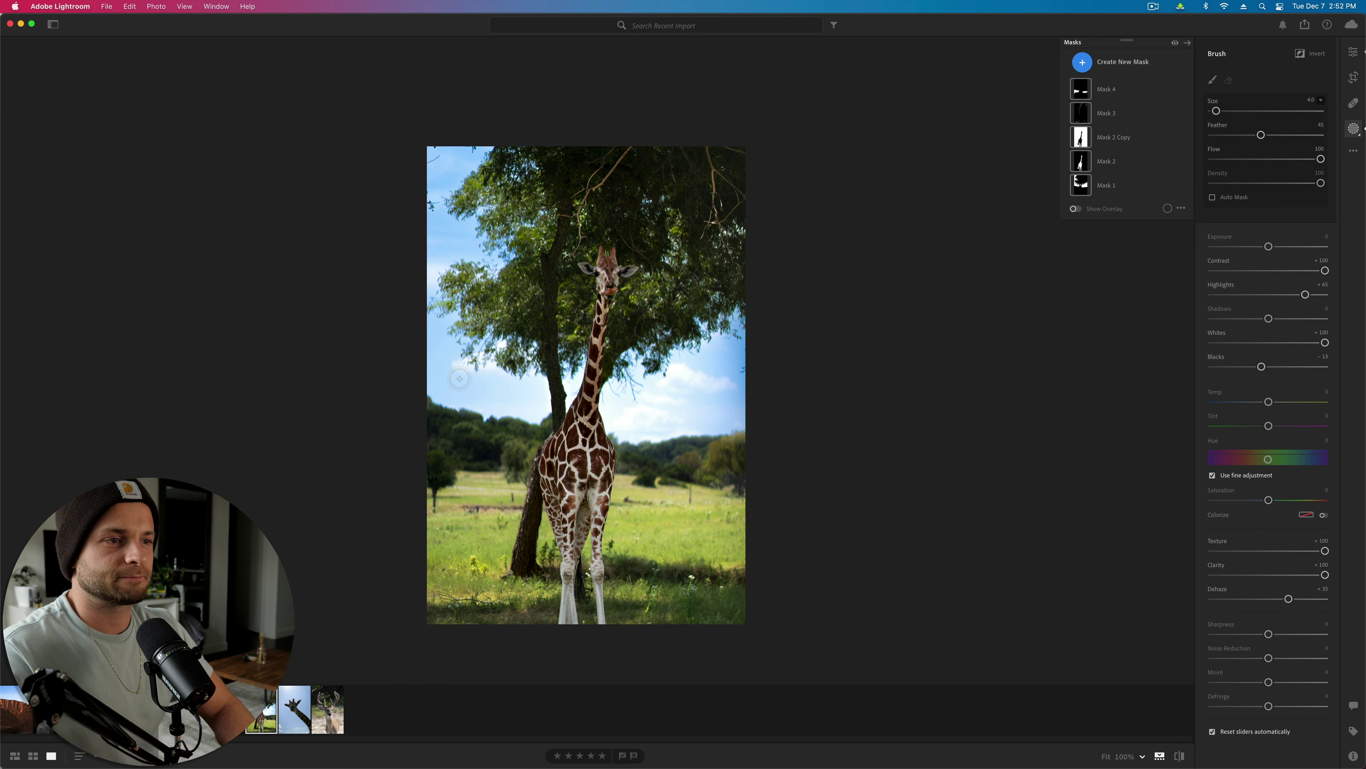
Step: Mute the foliage in the Color Mixer with yellow Hue −100 and Saturation −57, and green Hue −100 and Saturation −56
key("e")
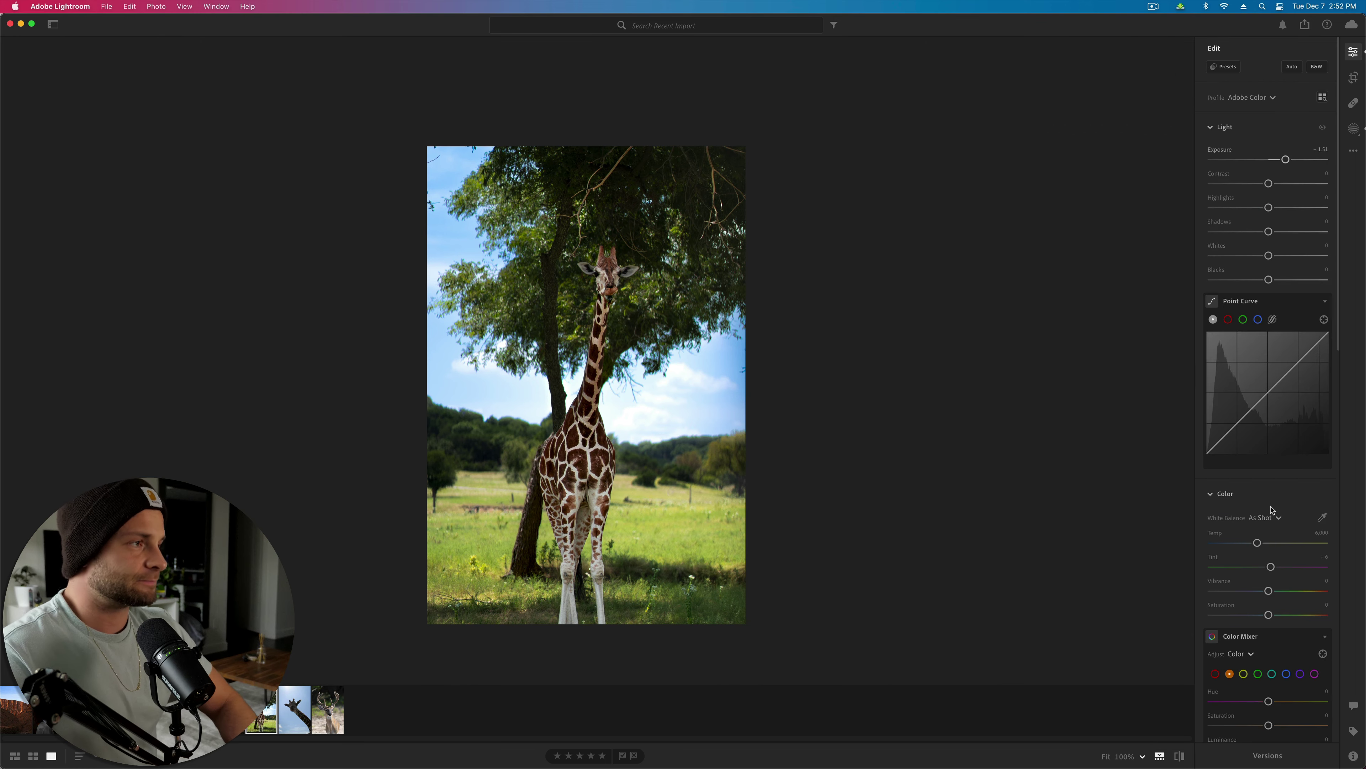
scroll(1286, 514, "down", 10)
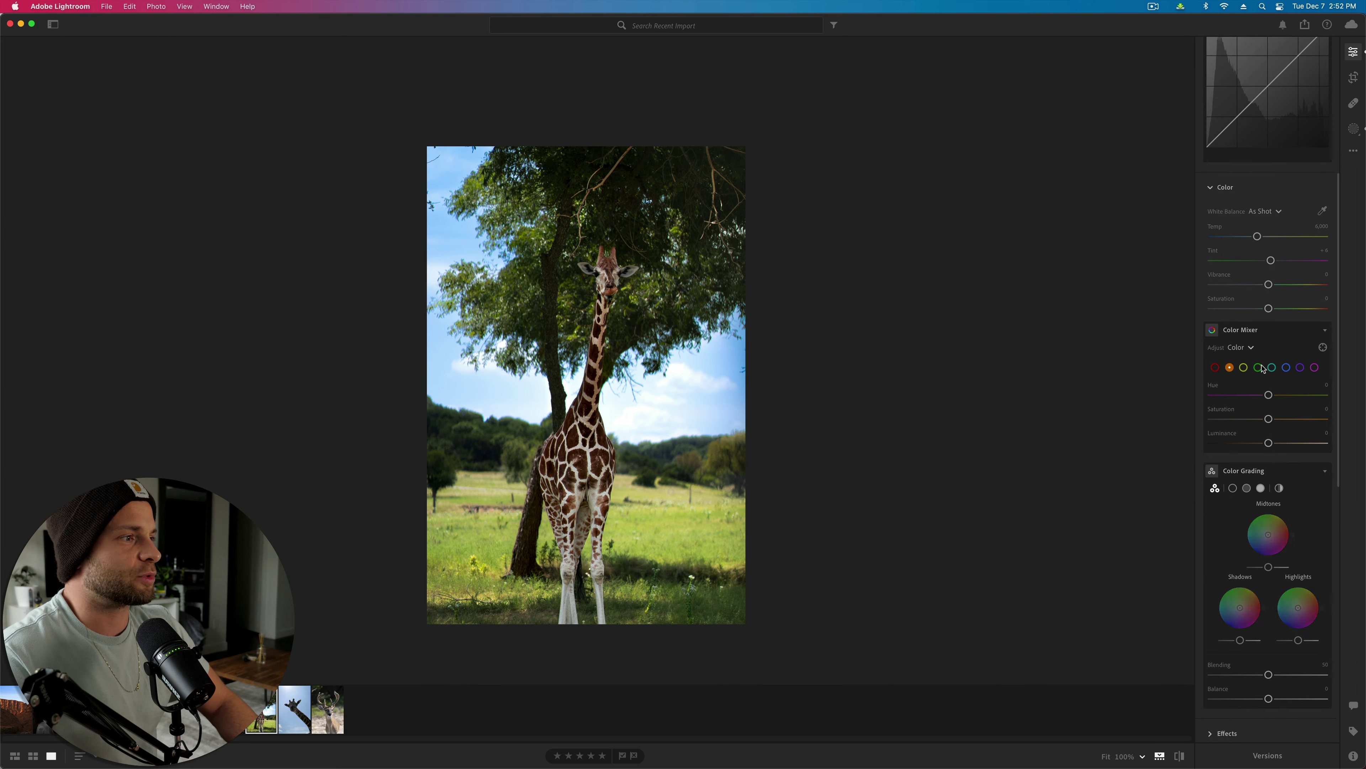
left_click(1258, 368)
left_click(1243, 367)
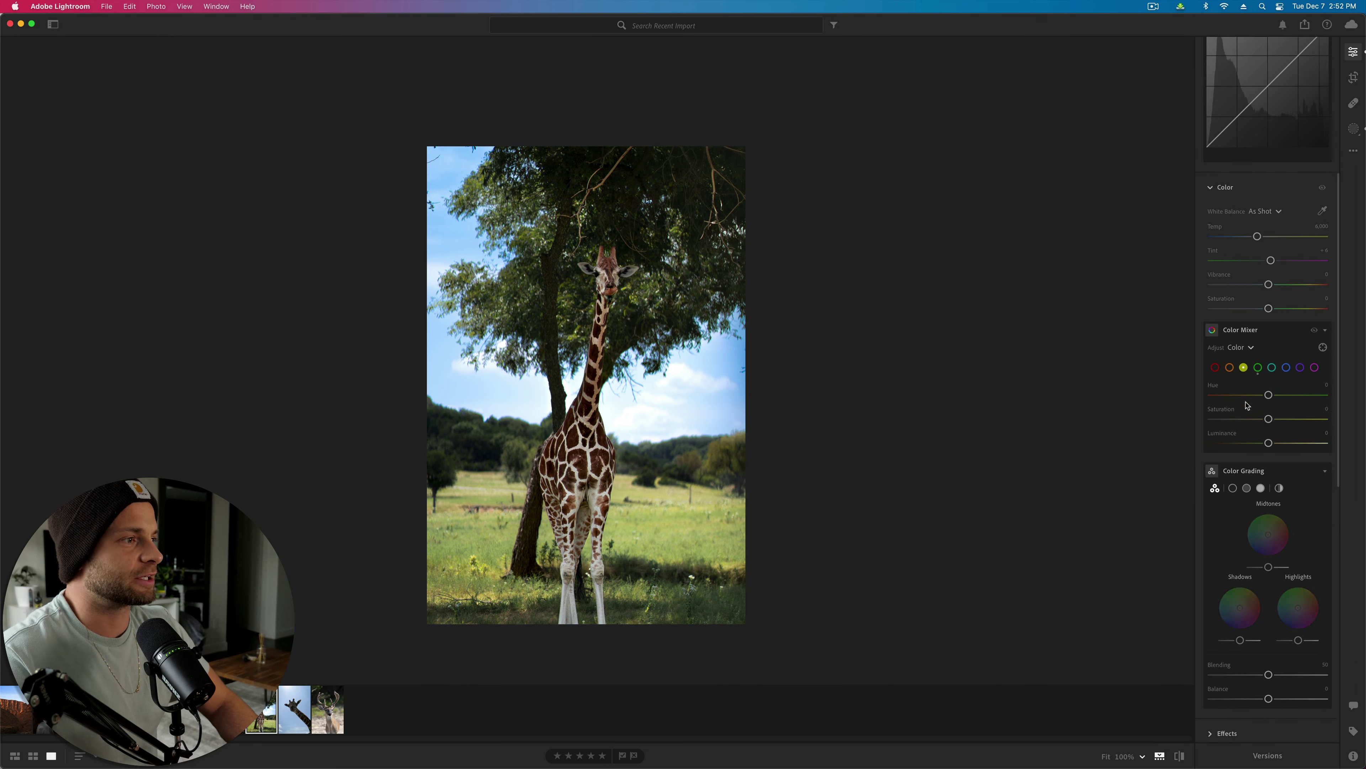
left_click_drag(1269, 419, 1166, 398)
left_click(1257, 368)
left_click(1228, 368)
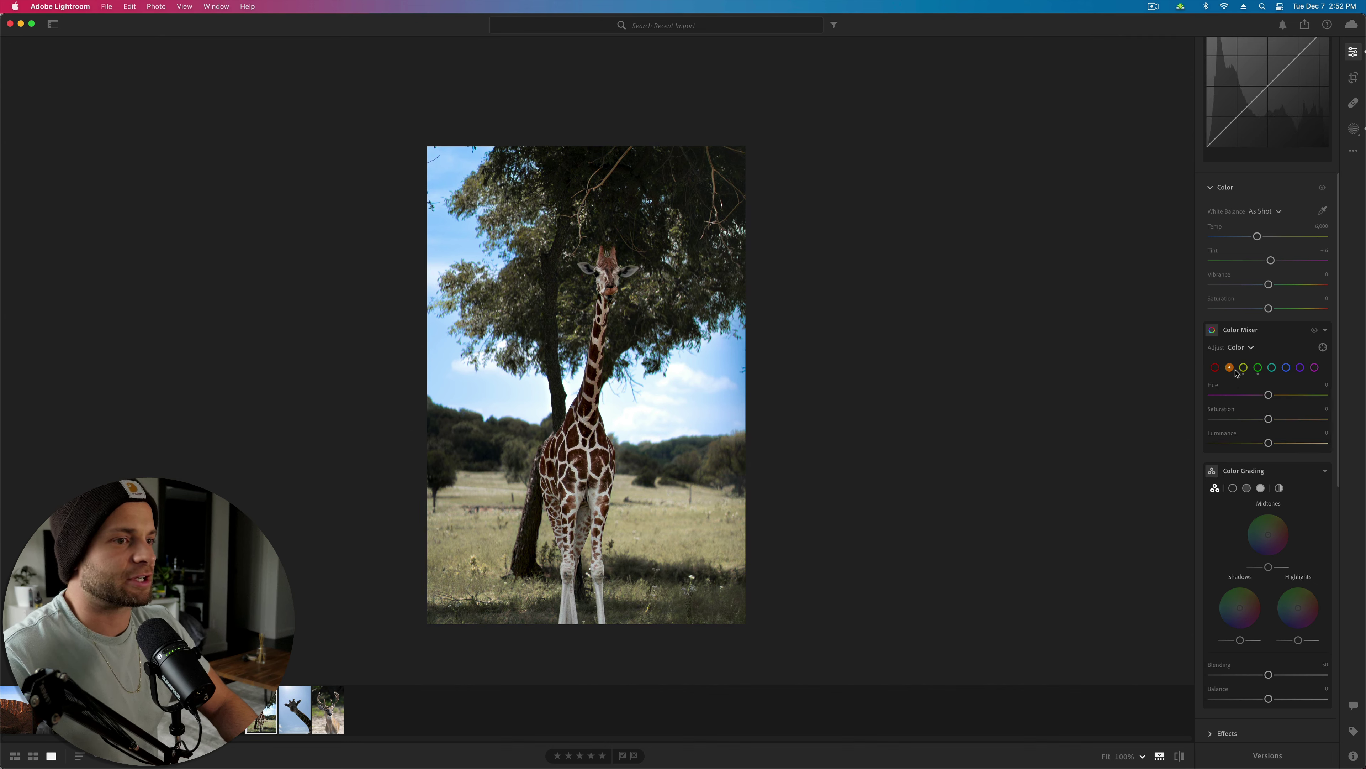
left_click(1259, 368)
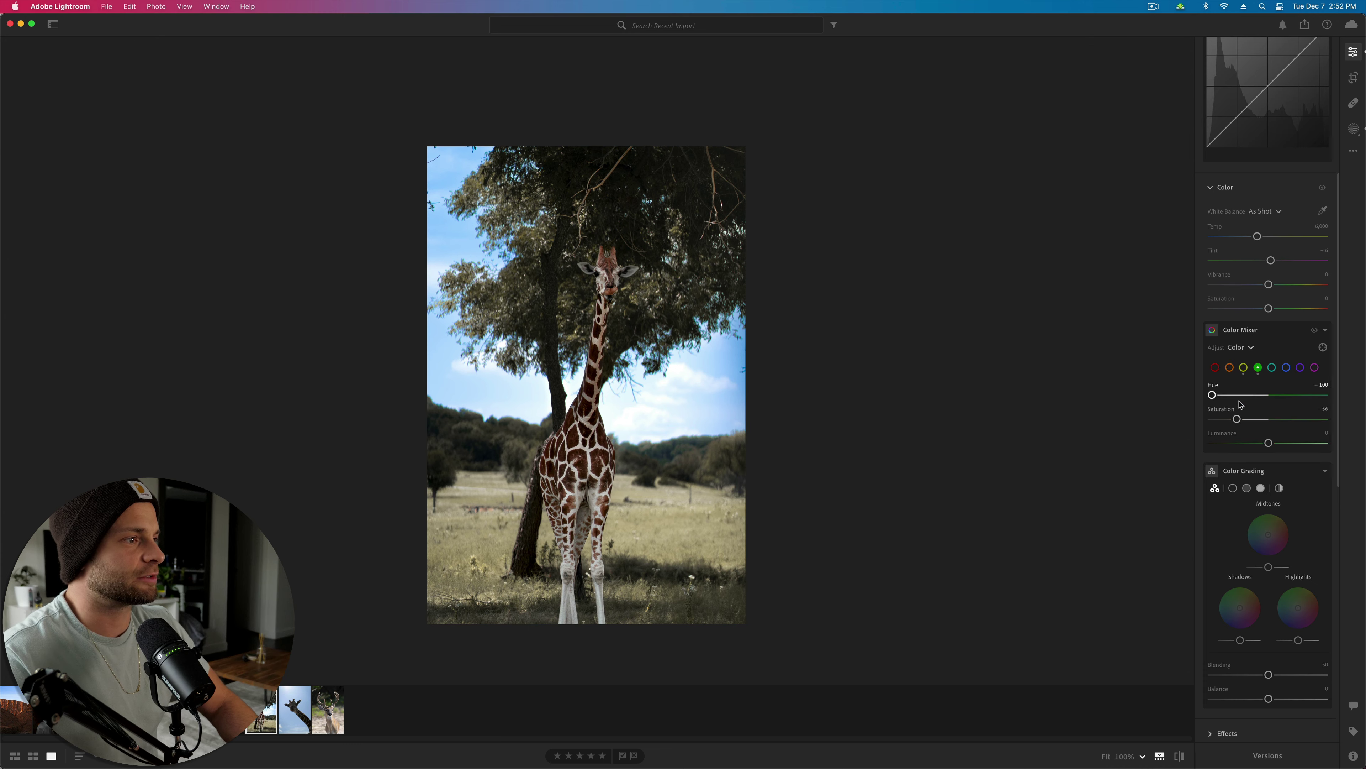
left_click(1246, 370)
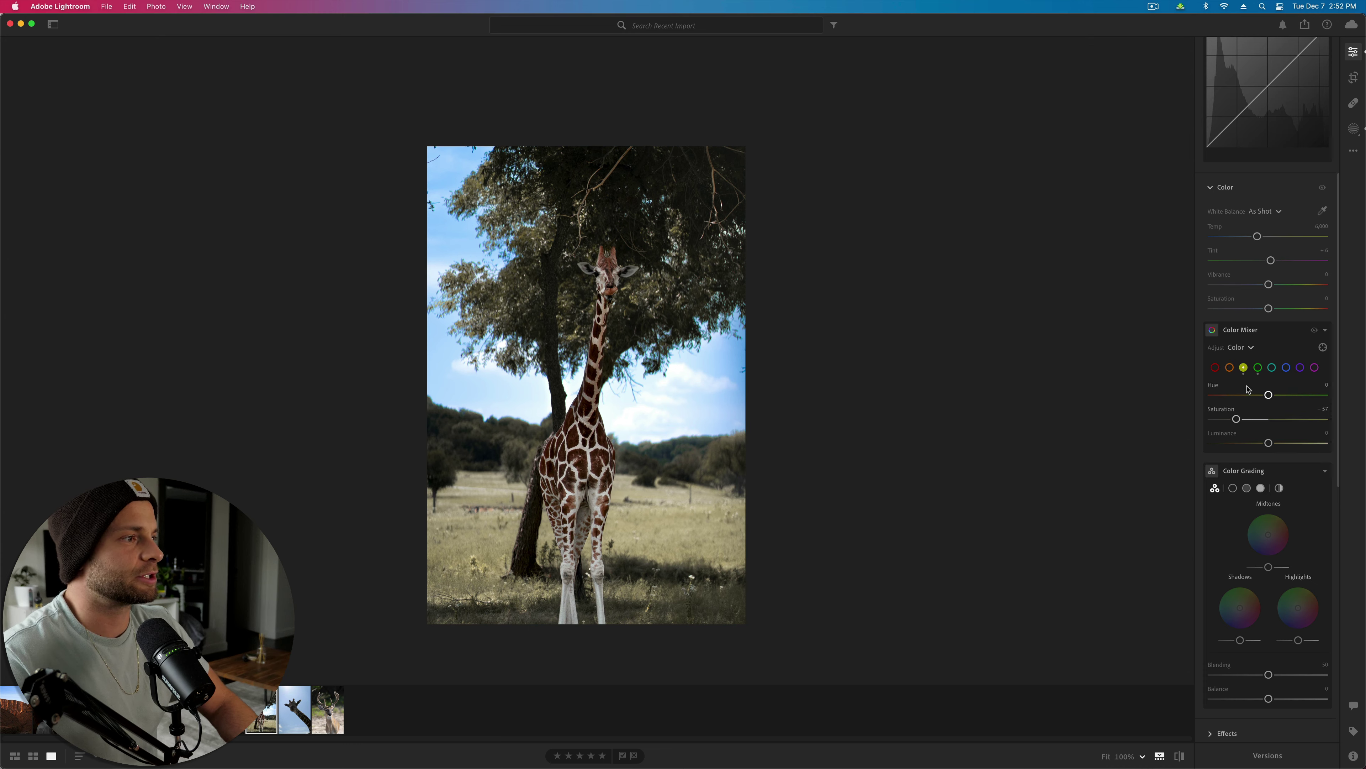
left_click_drag(1235, 396, 1223, 386)
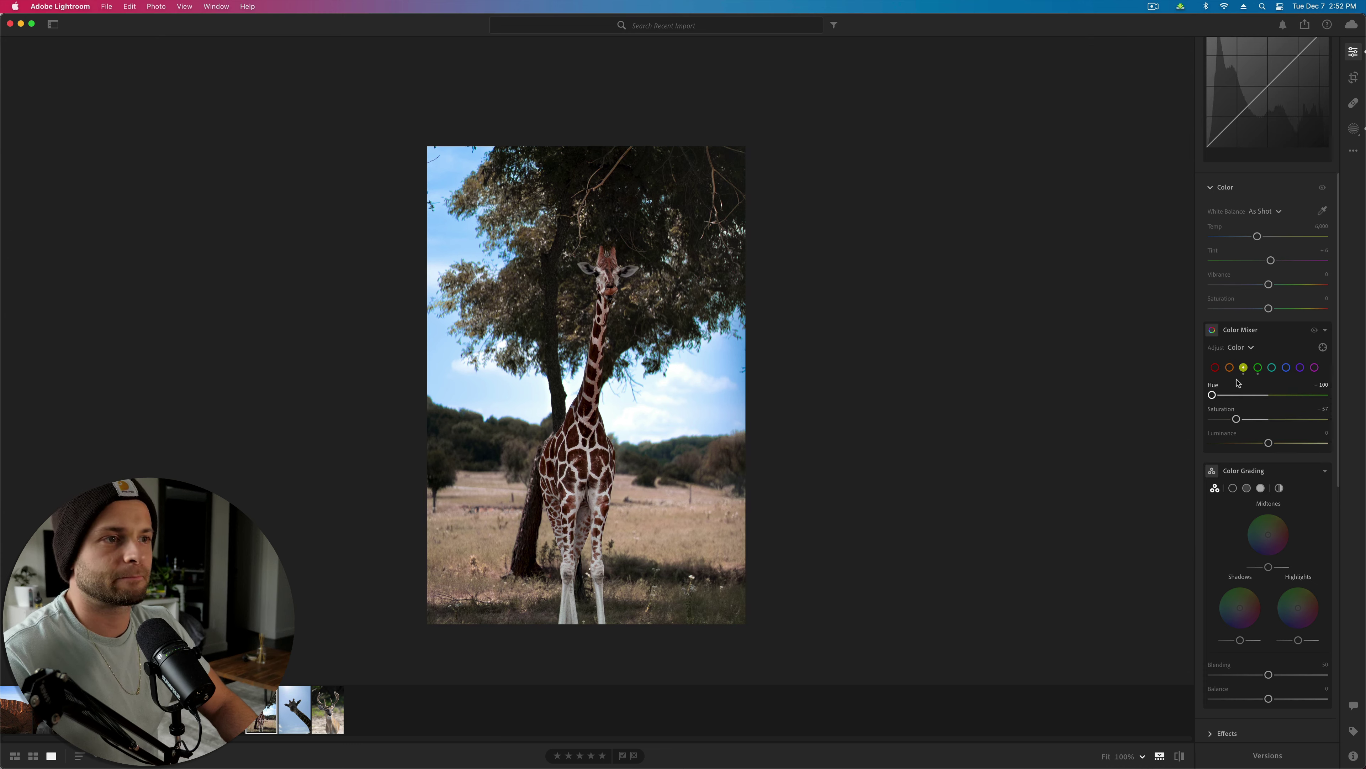
Step: In the Color Mixer, set blue Saturation to −43, yellow Saturation to −20 and green Hue to −47, with a higher green Saturation
left_click(1285, 369)
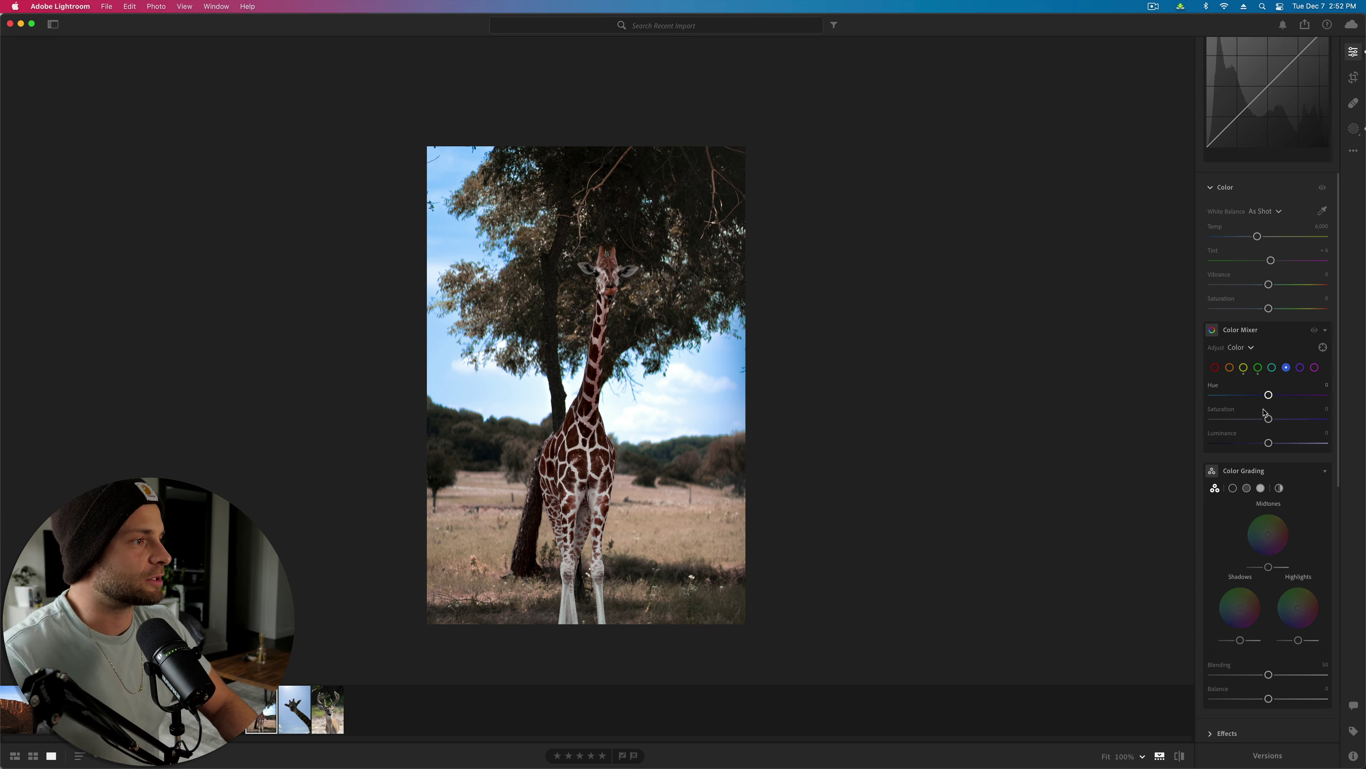
mouse_move(1269, 419)
left_mouse_down()
mouse_move(1221, 419)
mouse_move(1251, 420)
mouse_move(1217, 396)
mouse_move(1362, 403)
mouse_move(1216, 396)
mouse_move(1288, 396)
mouse_move(1264, 395)
mouse_move(1266, 419)
mouse_move(1214, 420)
mouse_move(1244, 420)
left_mouse_up()
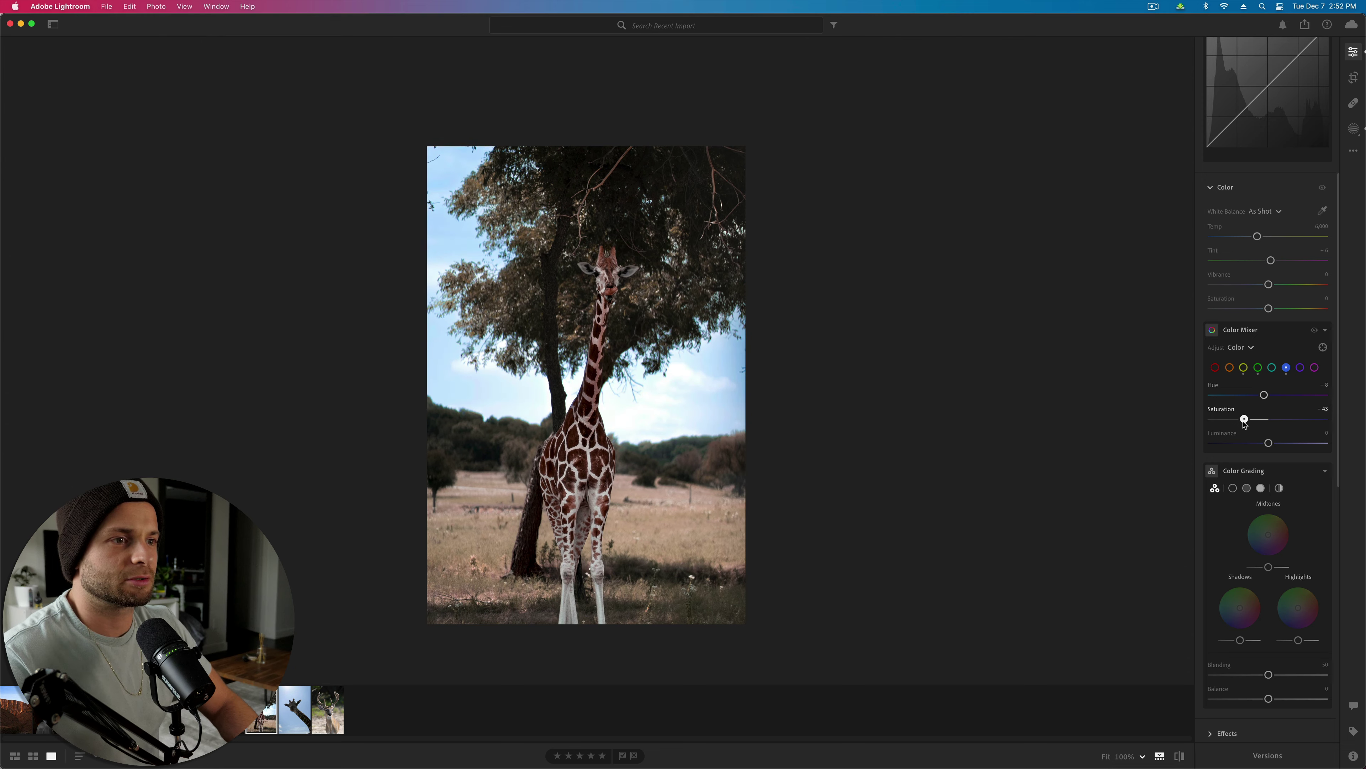
left_click(1244, 368)
left_click_drag(1236, 420, 1259, 423)
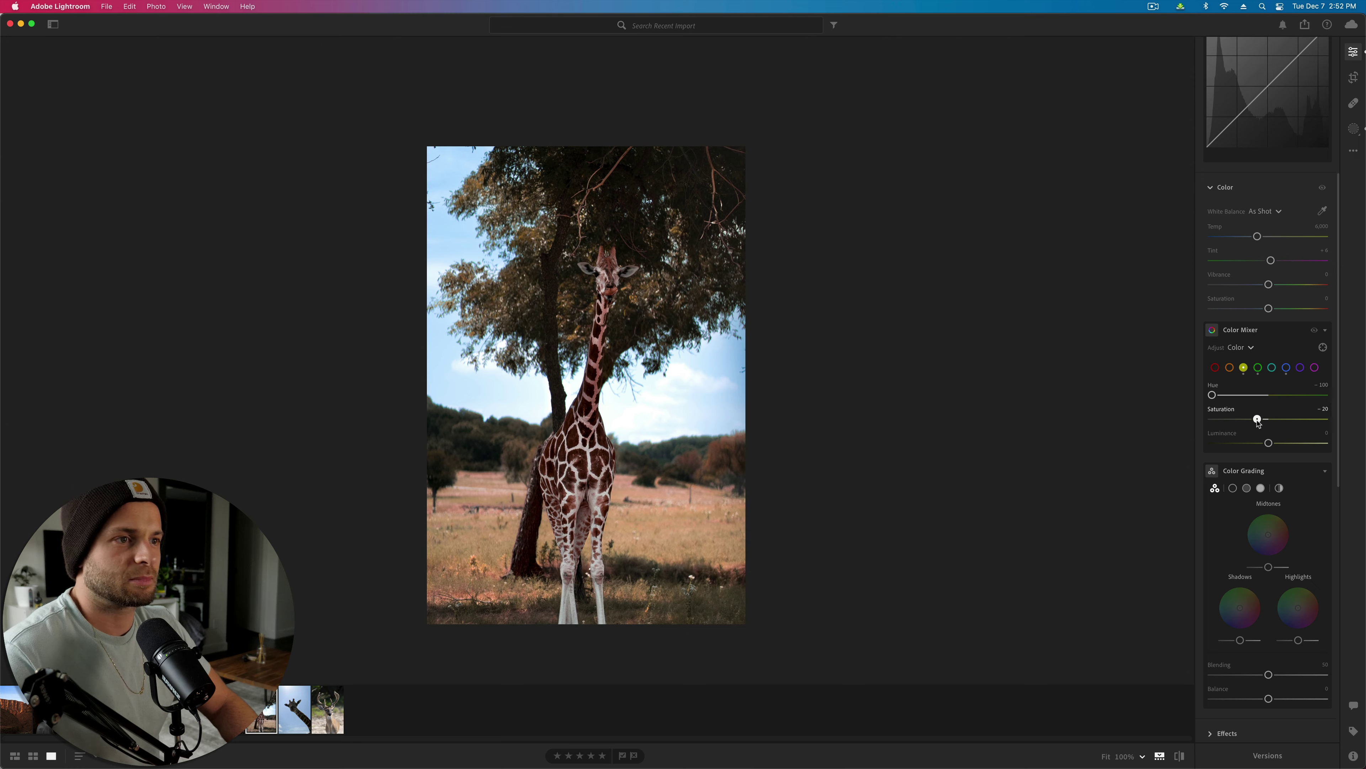
left_click(1257, 368)
left_click_drag(1286, 426, 1242, 399)
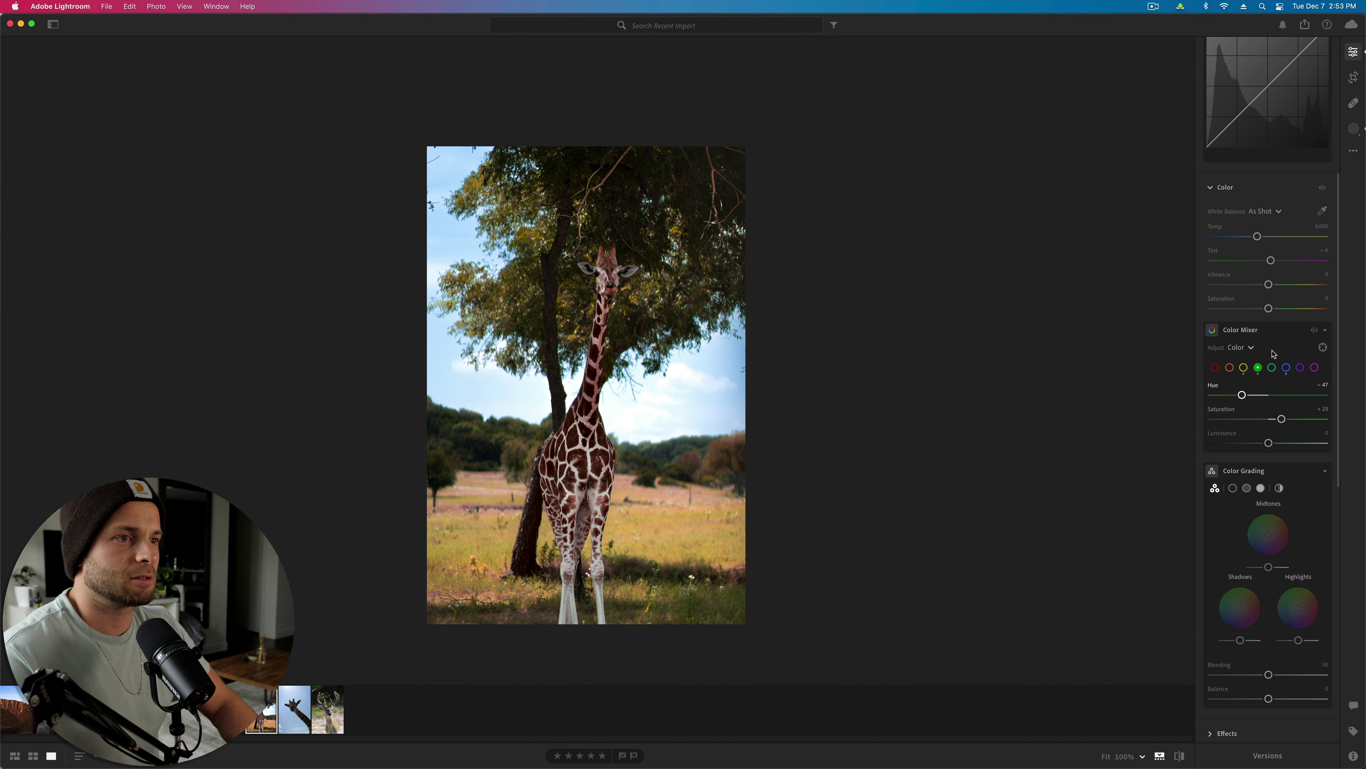
Step: Set the blue Hue to +1 and Saturation to −28, and raise the aqua Luminance to +100
left_click(1287, 367)
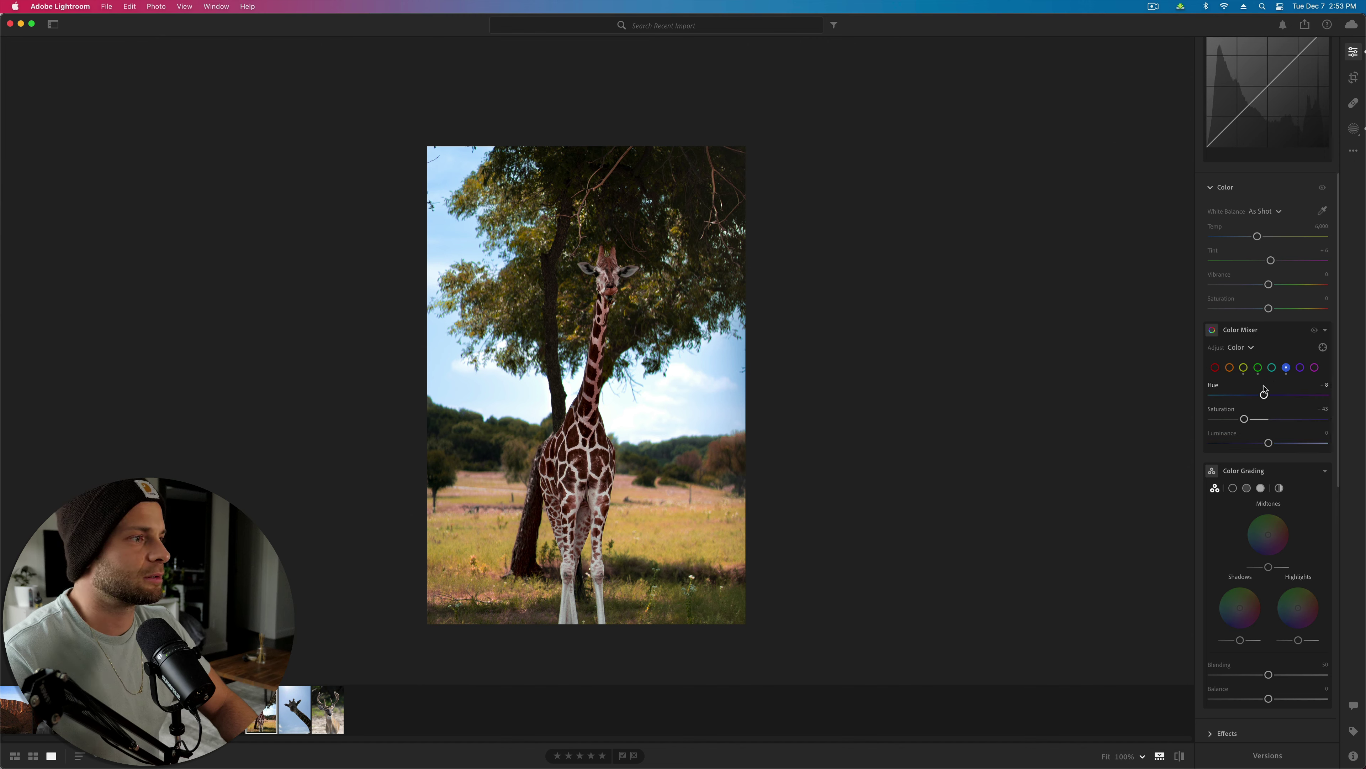
left_click_drag(1274, 397, 1293, 450)
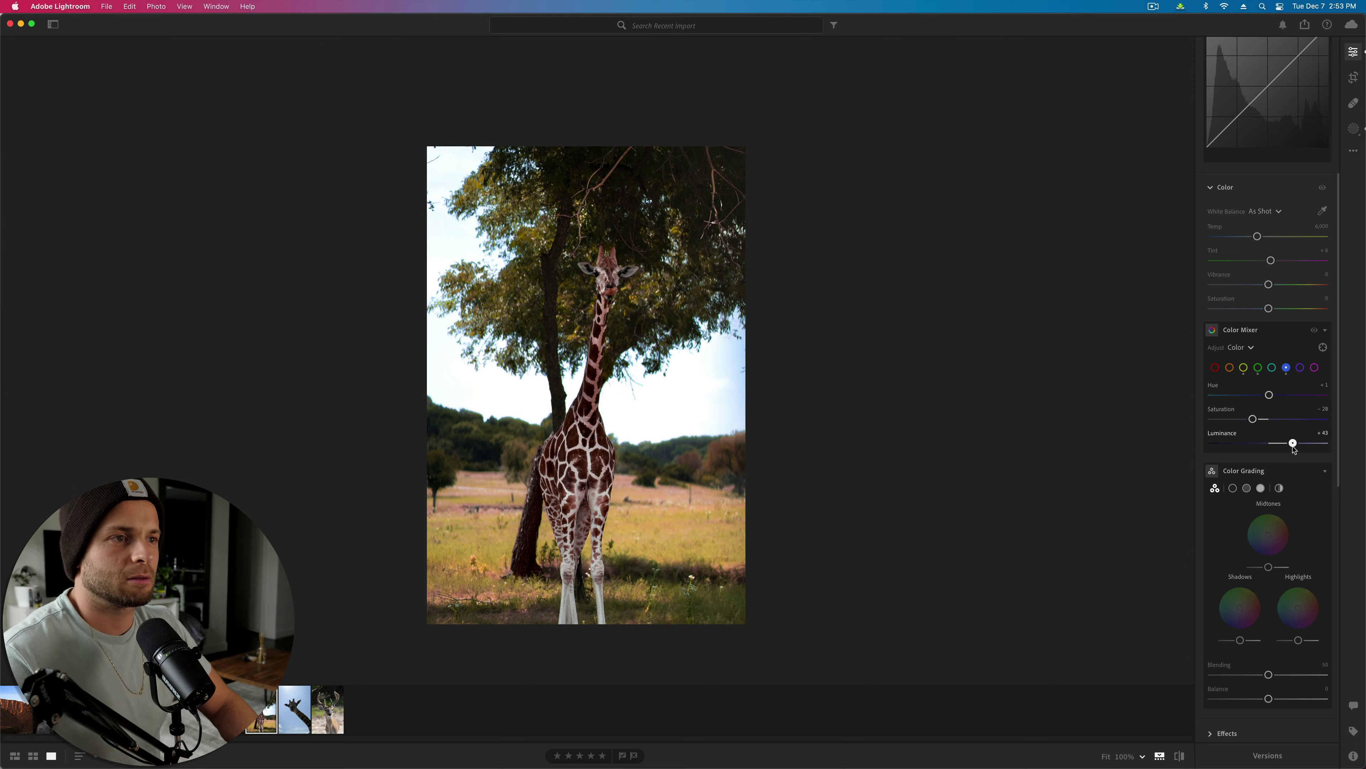
left_click(1272, 367)
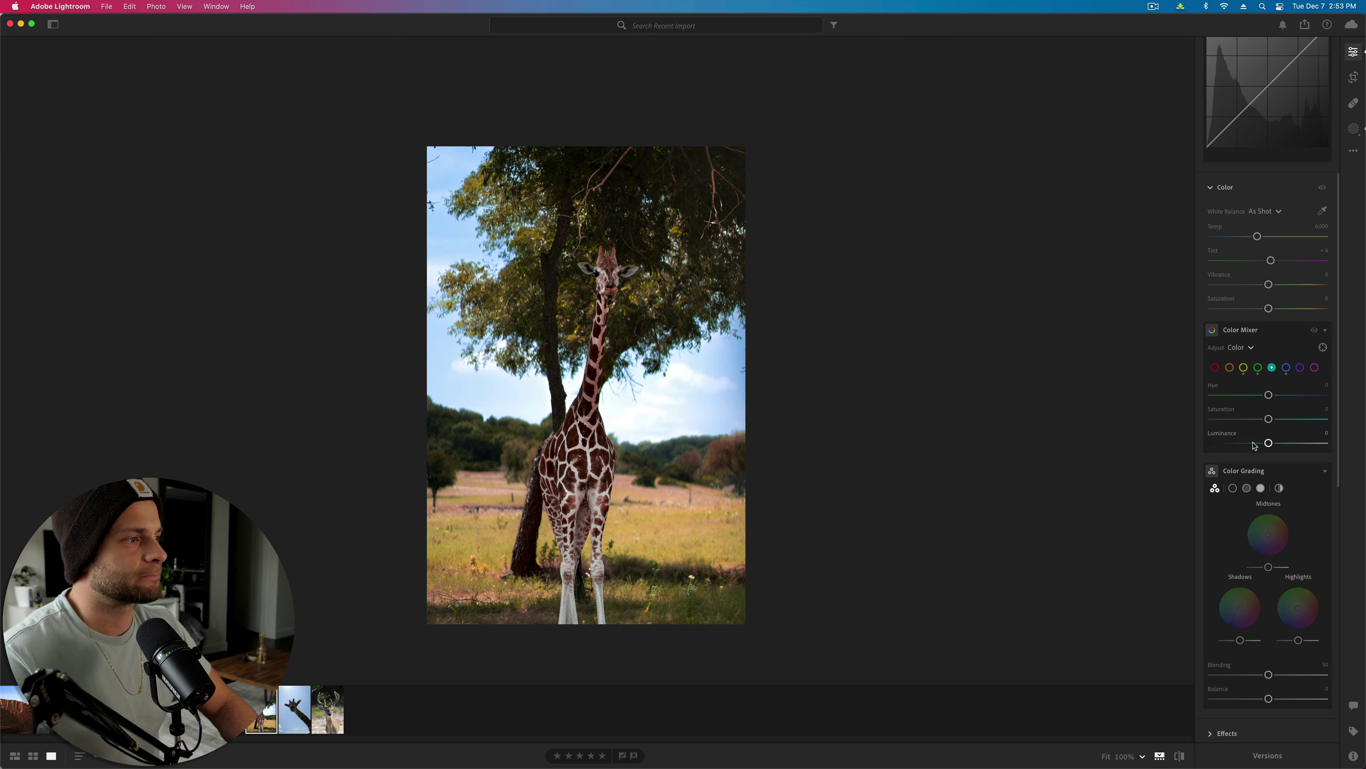
left_click_drag(1269, 442, 1364, 445)
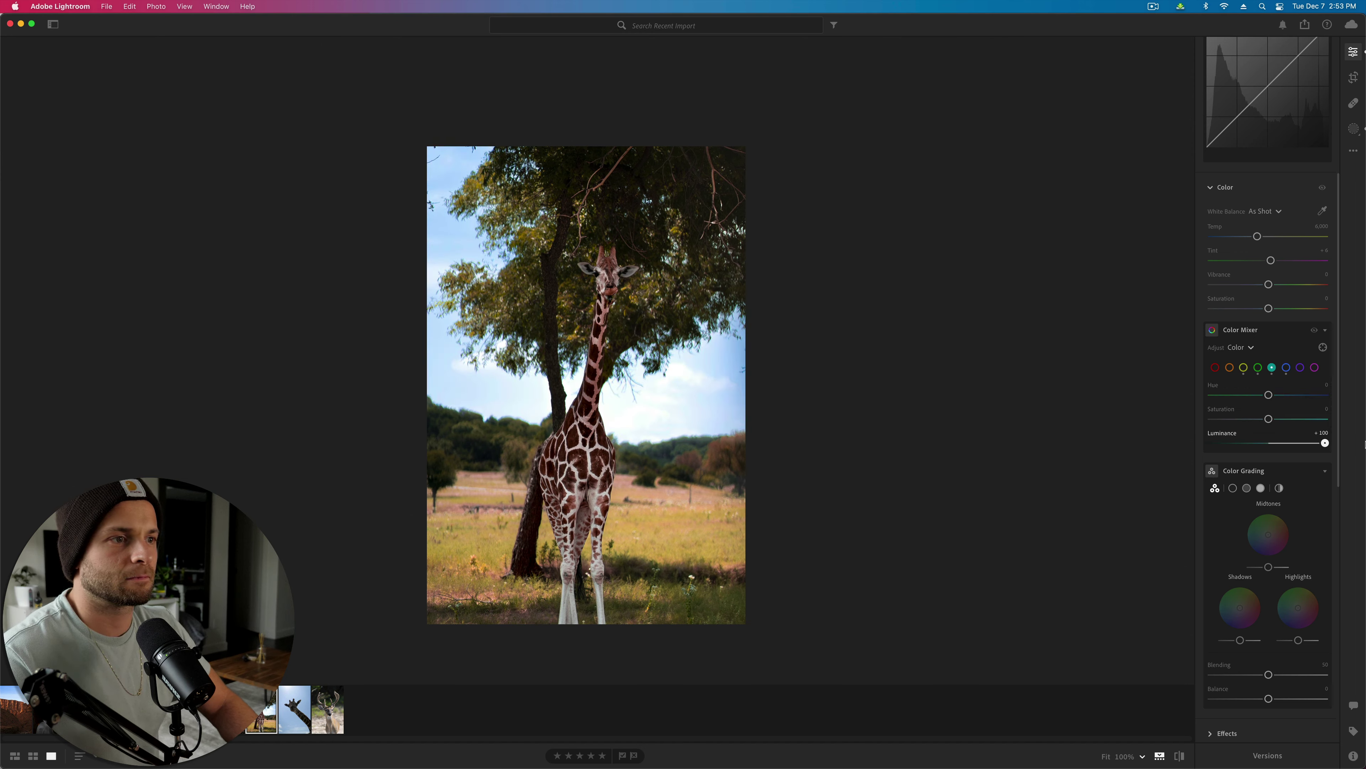
left_click_drag(1268, 395, 1248, 419)
Step: Whiten the sky with blue Saturation −100 and Luminance +36, comparing the edit with the original photo
left_click(1287, 368)
left_click_drag(1268, 419, 1193, 421)
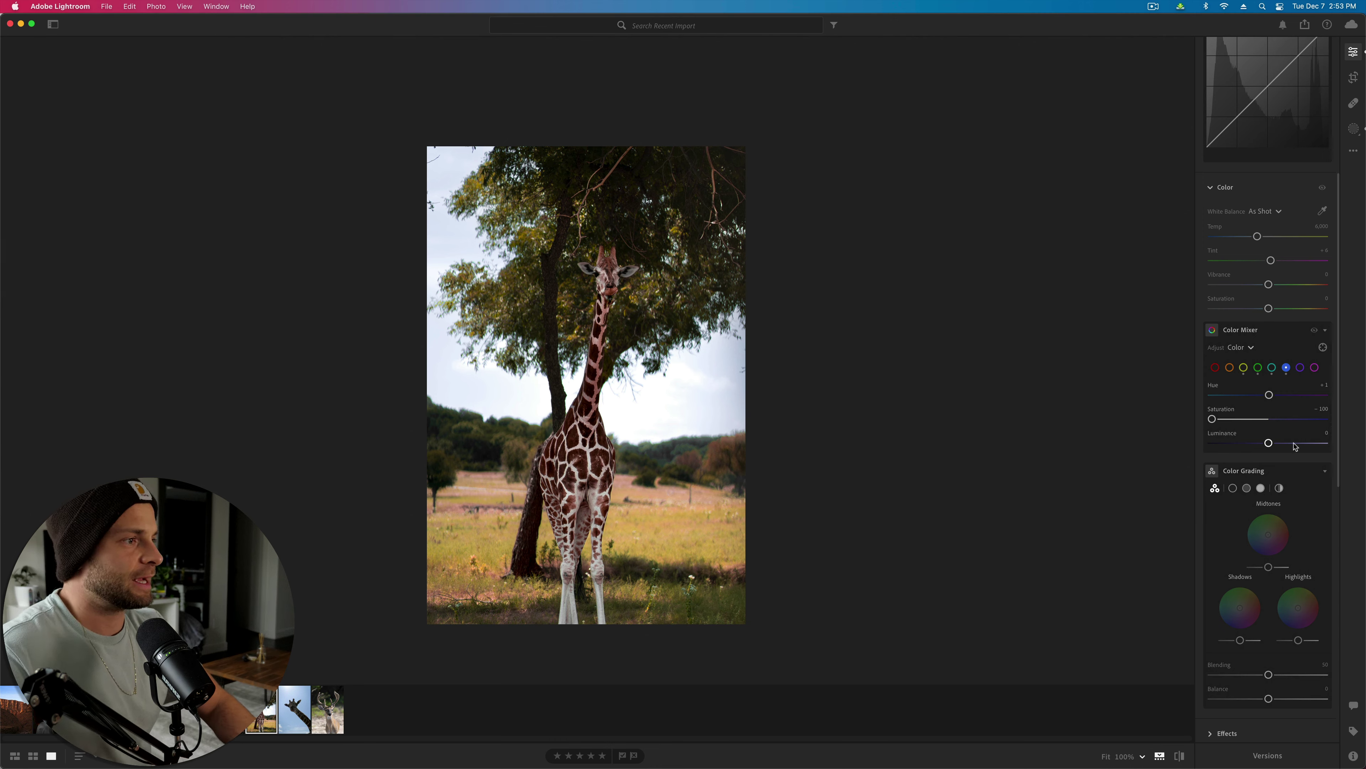
left_click_drag(1295, 446, 1338, 449)
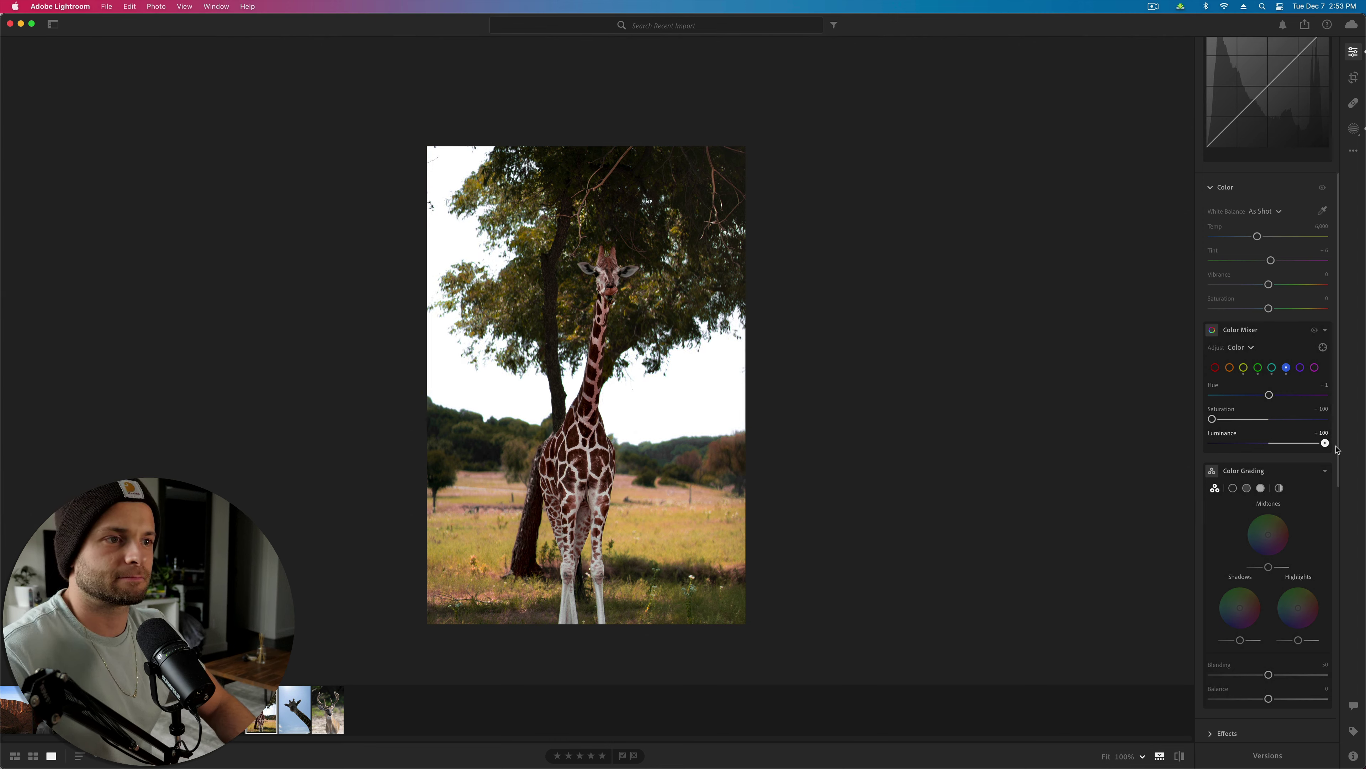
key("backslash")
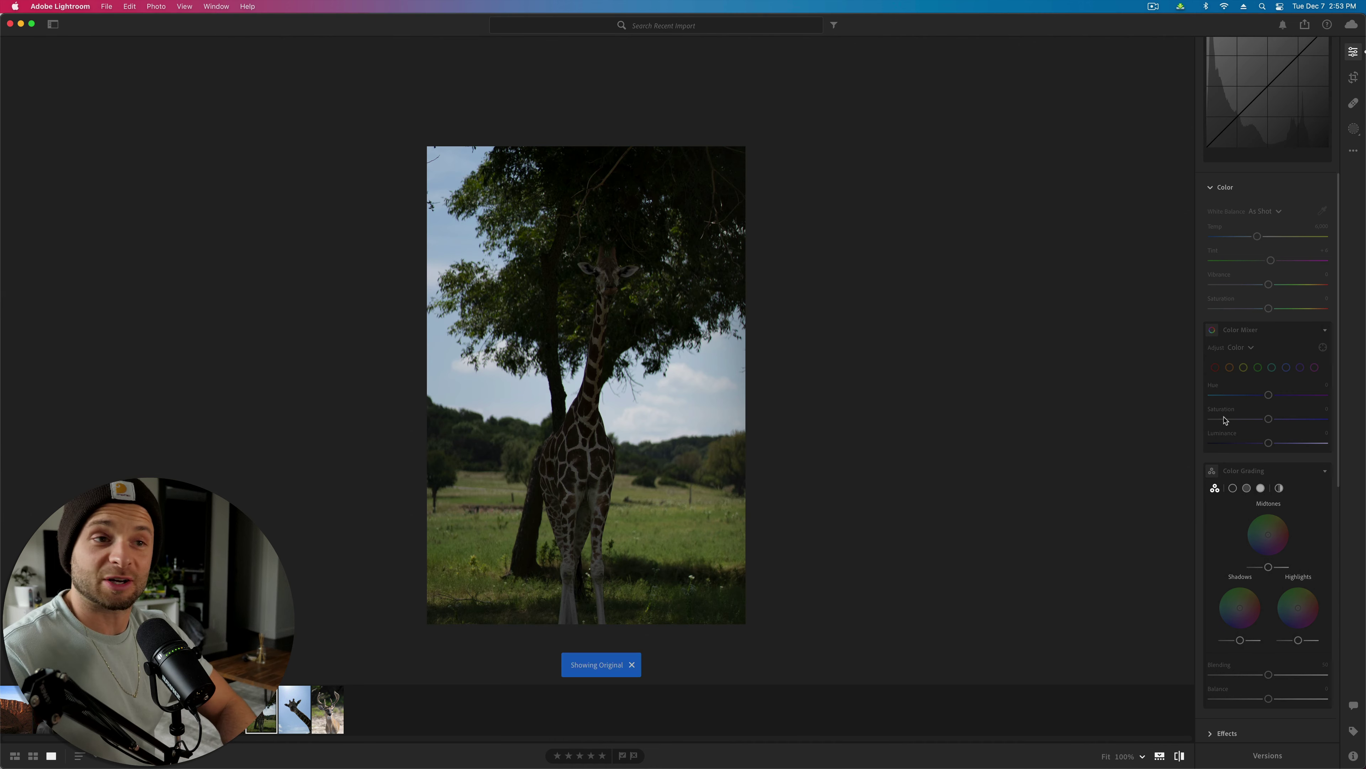
key("backslash")
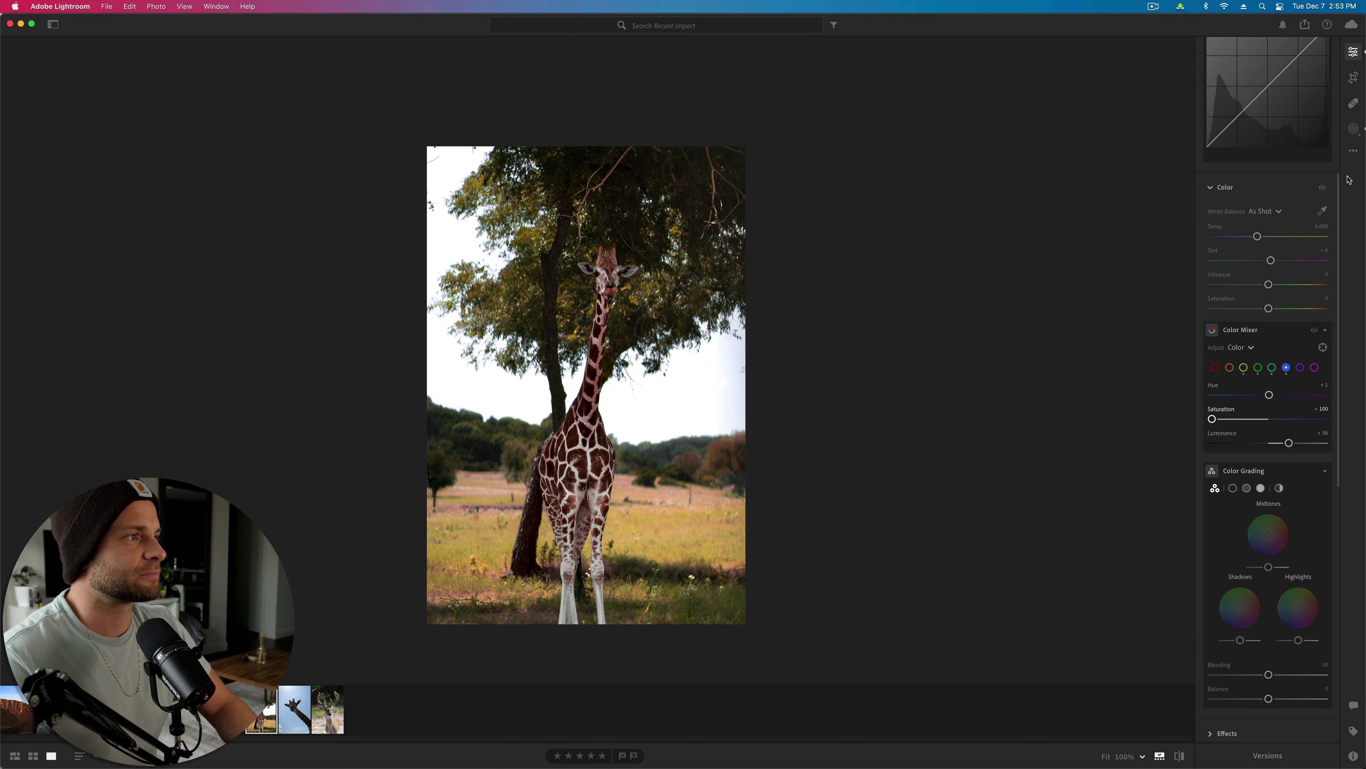
Step: Set the sky mask's Exposure to +0.20, Shadows to −12 and Blacks to −15
left_click(1353, 128)
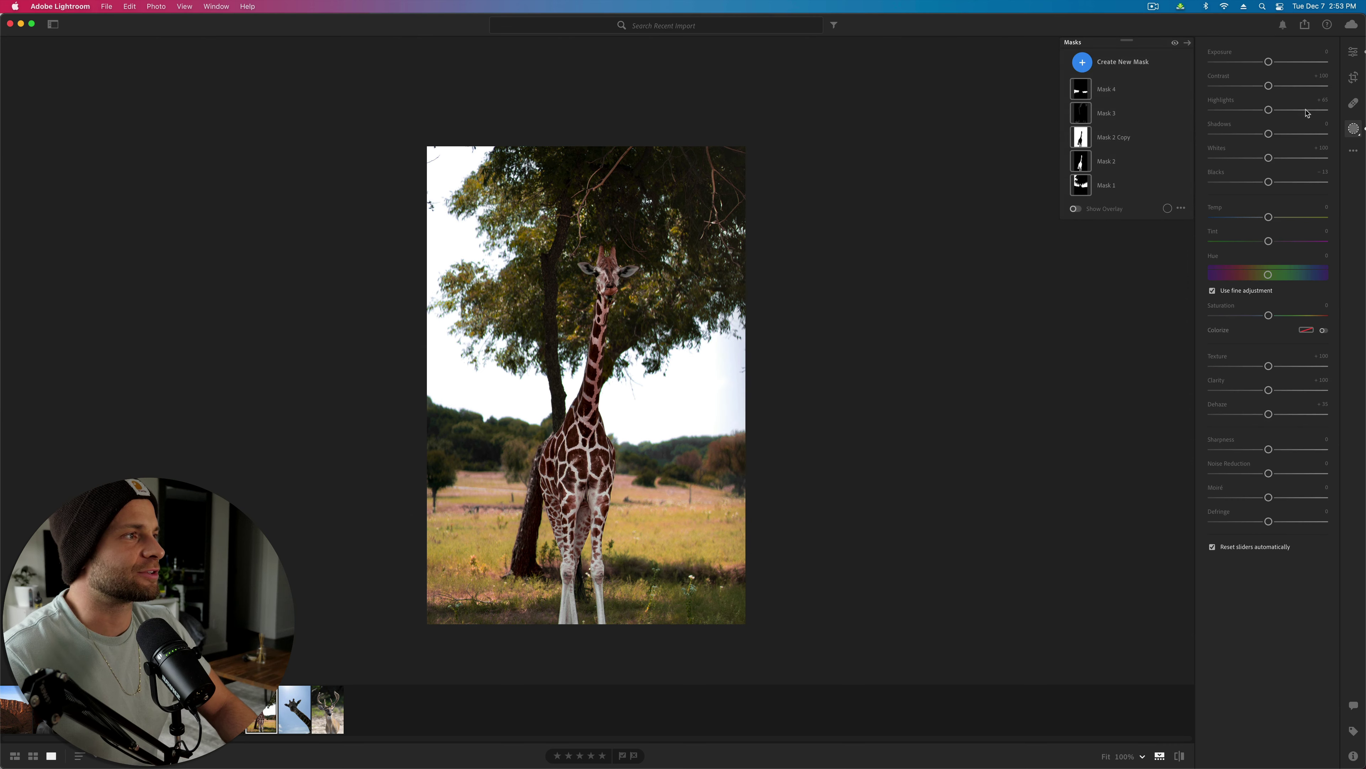
left_click(1108, 184)
left_click(1273, 120)
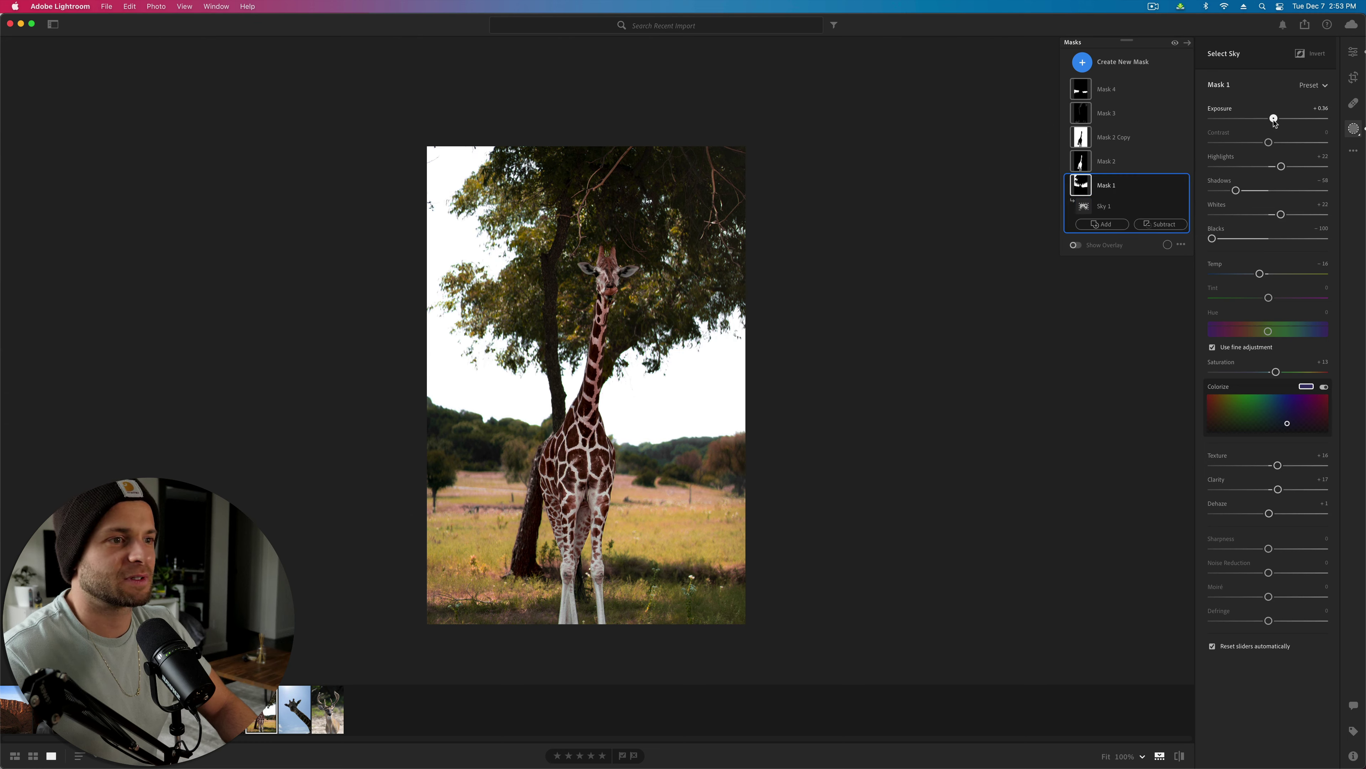
mouse_move(1279, 123)
left_mouse_down()
mouse_move(1328, 130)
mouse_move(1273, 127)
left_mouse_up()
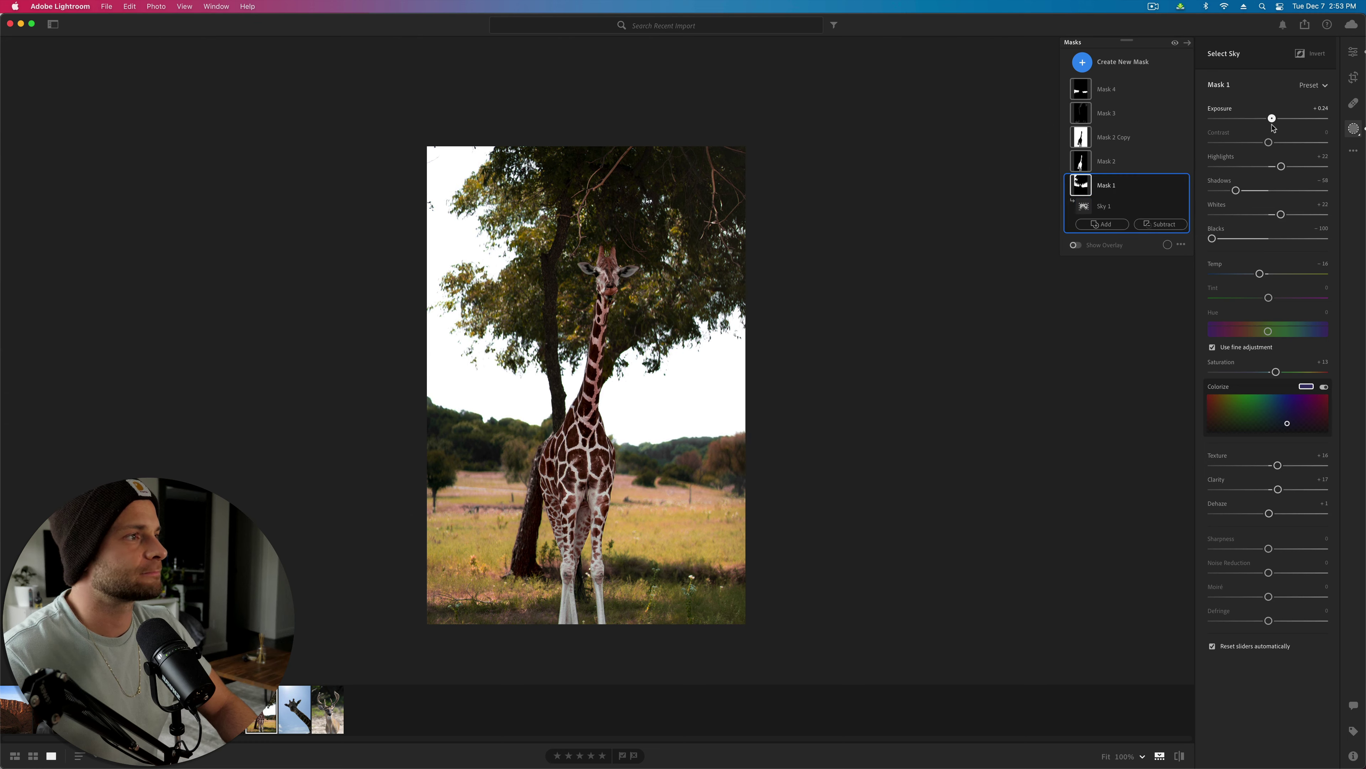
left_click(1262, 190)
left_click(1261, 239)
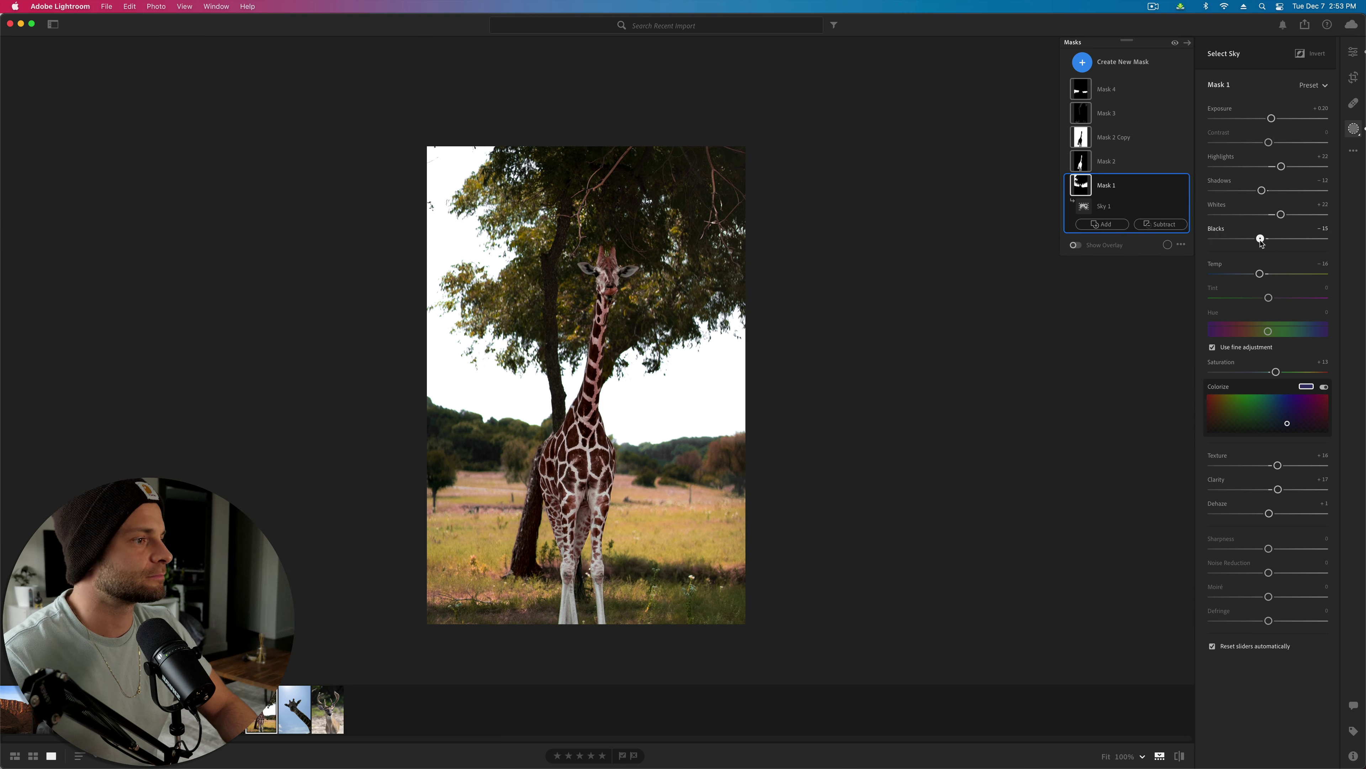
Step: Soften the sky mask with Texture −7, Clarity −20 and Dehaze −100, and compare the result with the original photo
left_click(1264, 465)
left_click(1257, 489)
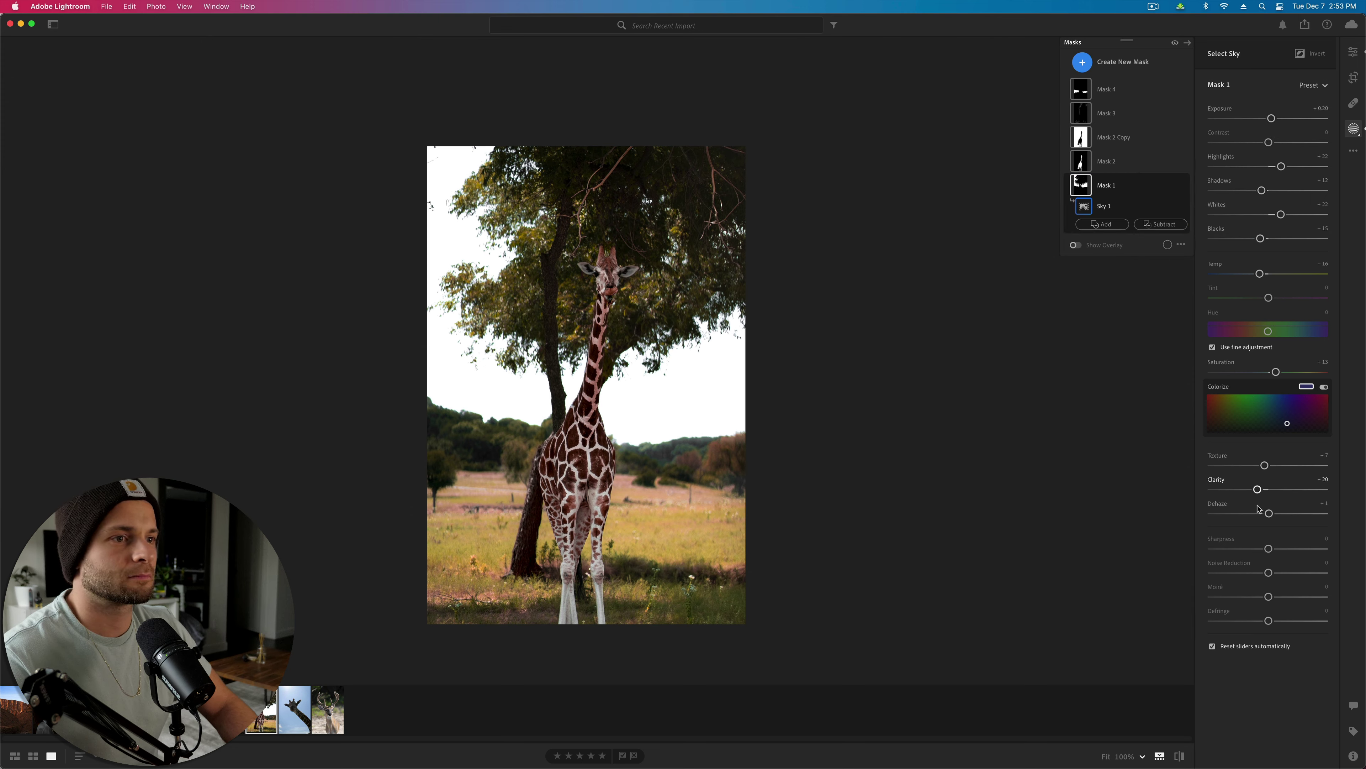
left_click_drag(1268, 513, 1181, 517)
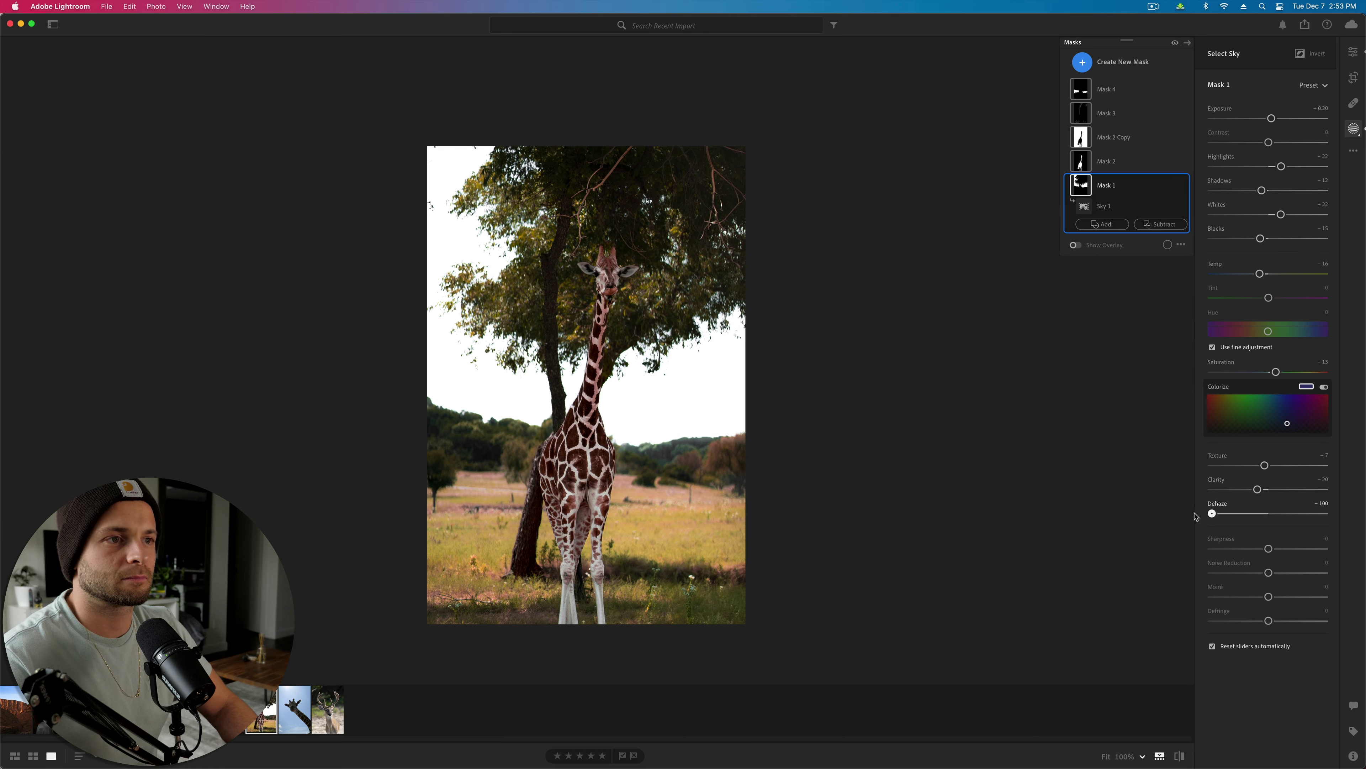
key("backslash")
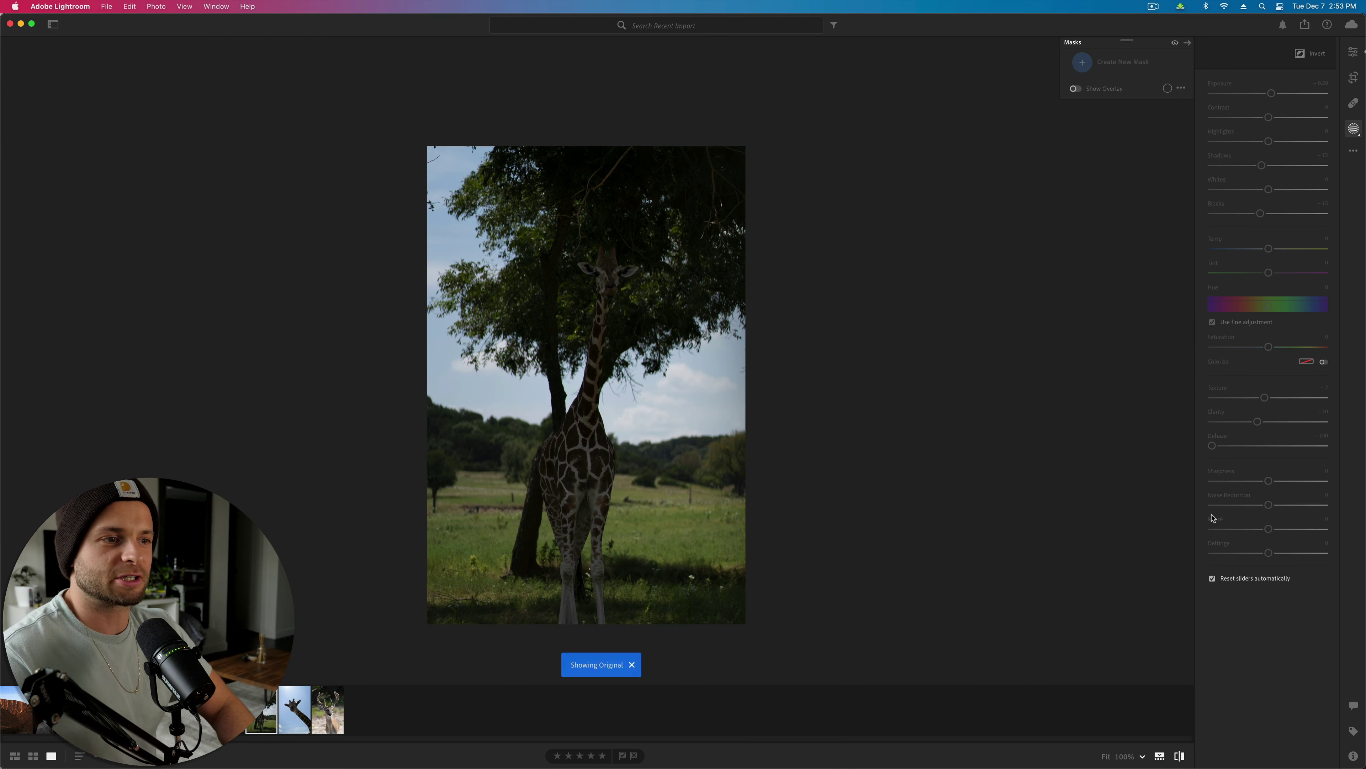
key("backslash")
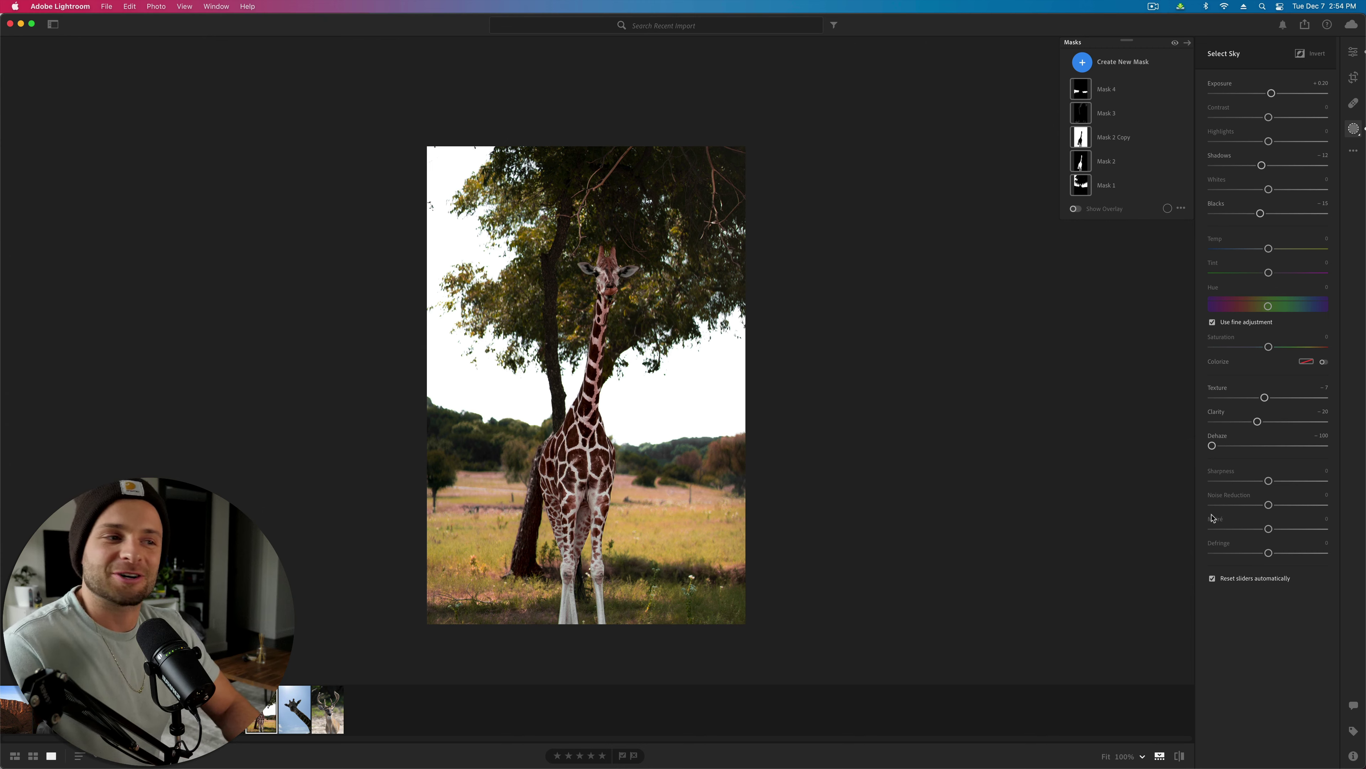
Step: Copy the edit settings of this photo and paste them onto the next photo, the giraffe close-up against the sky
key("super+c")
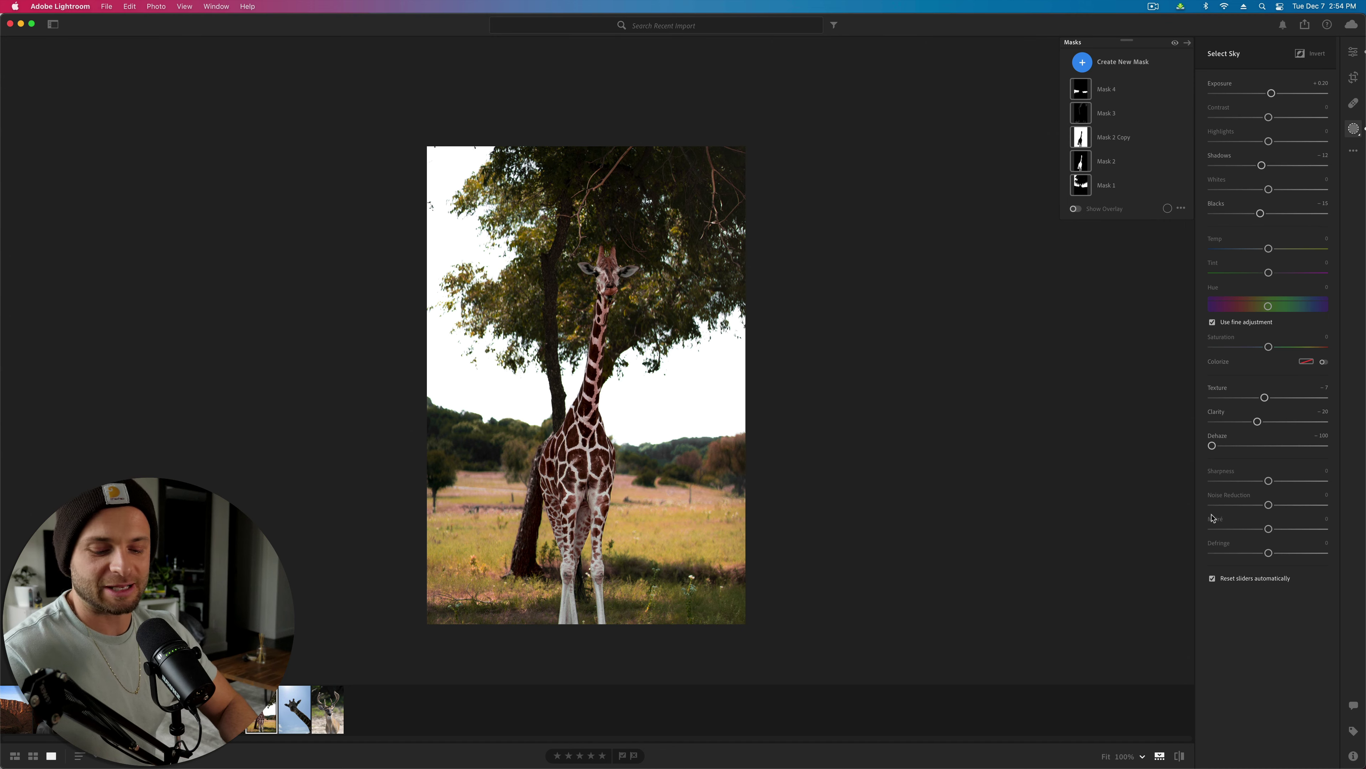
key("Right")
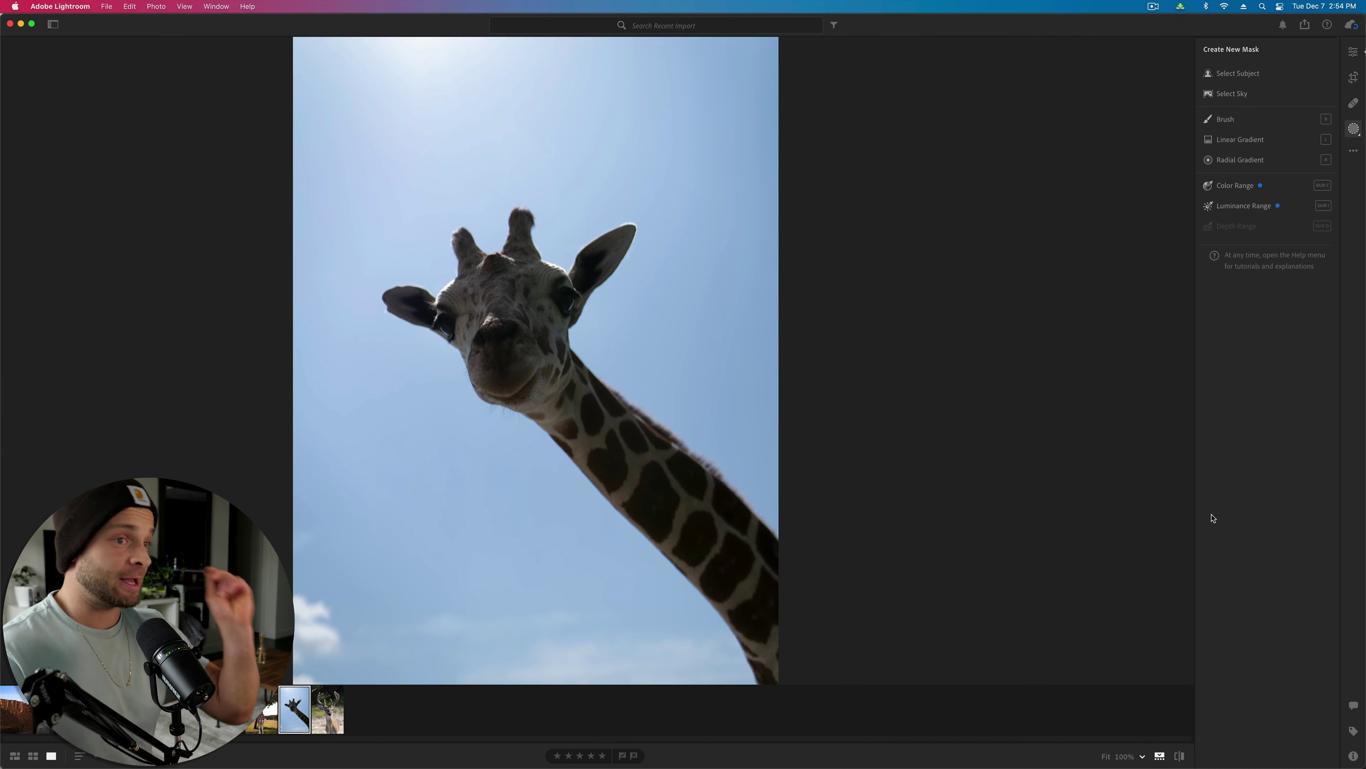
key("super+v")
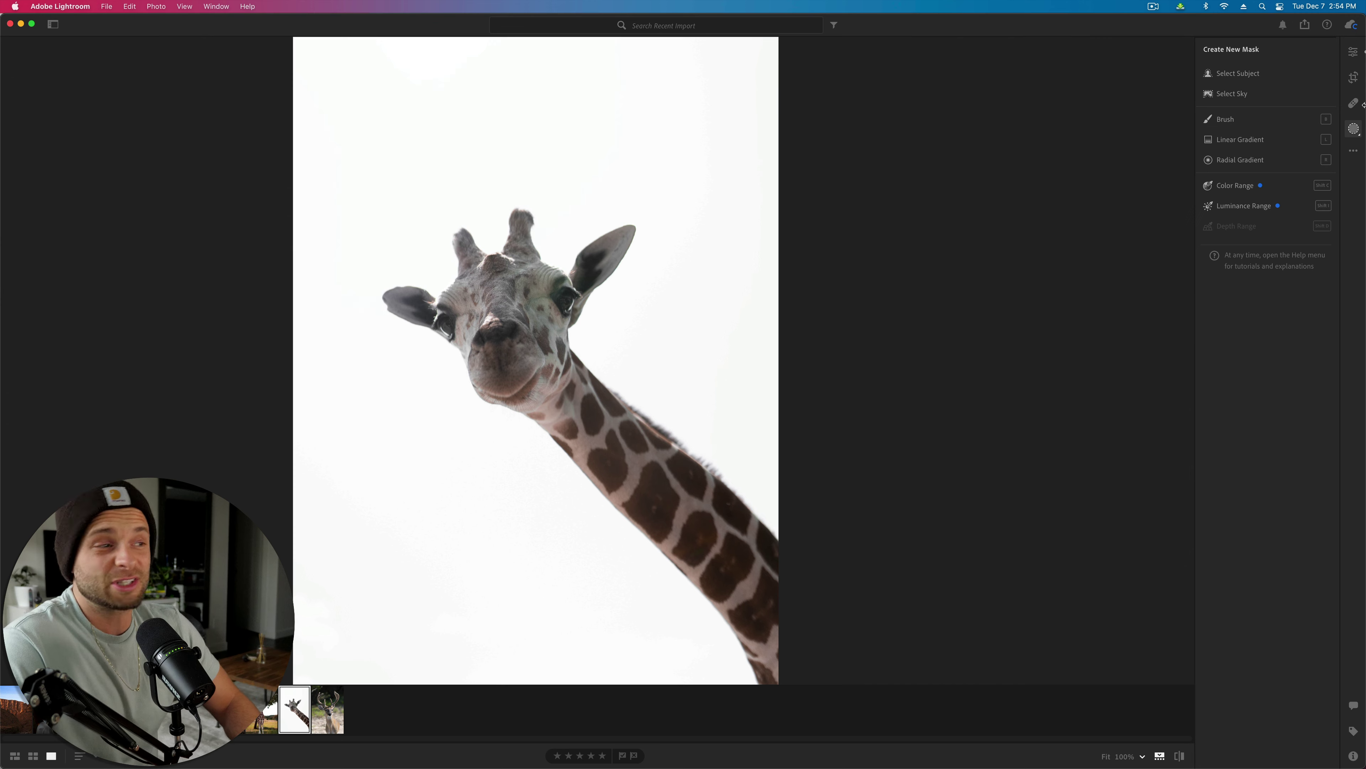
Step: Try an Exposure of +0.75 on the giraffe close-up and reset its Light adjustments
left_click(1353, 51)
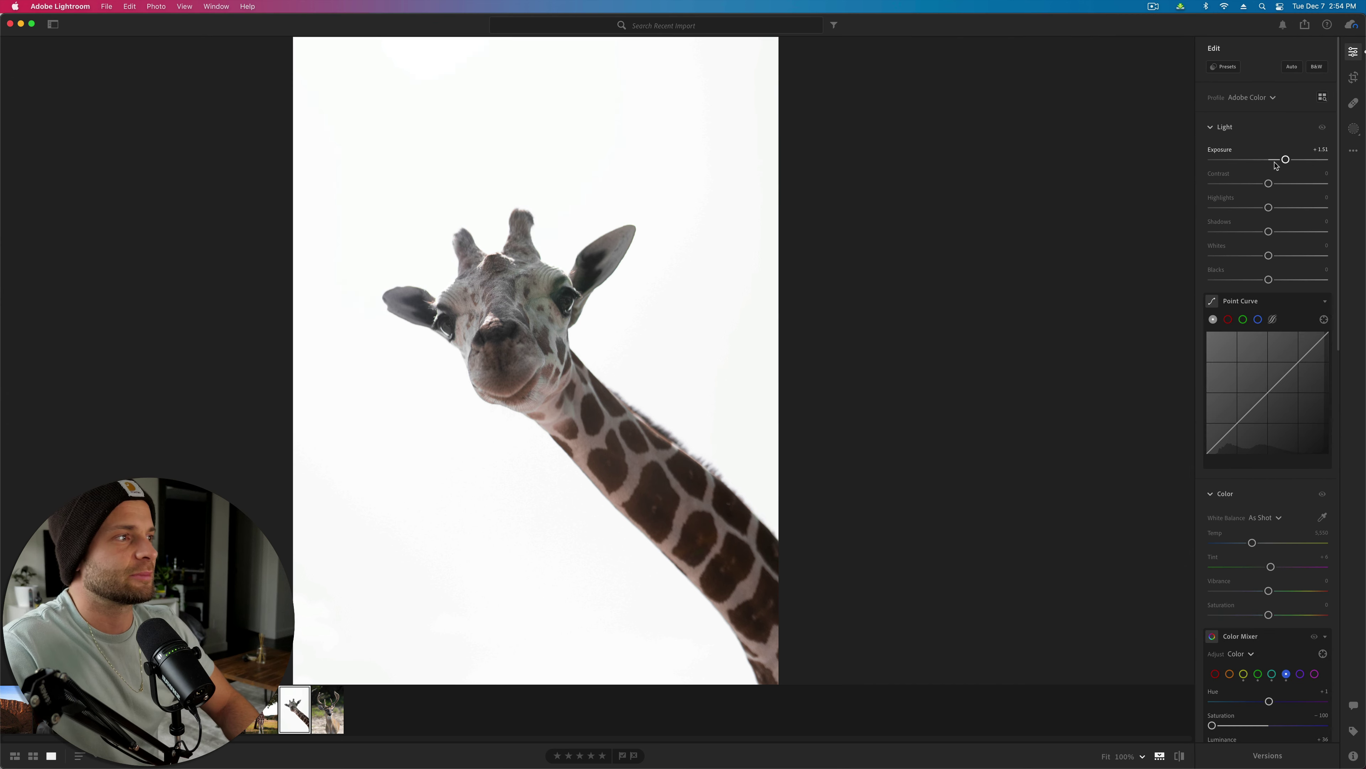
mouse_move(1277, 165)
left_mouse_down()
mouse_move(1251, 165)
mouse_move(1278, 166)
left_mouse_up()
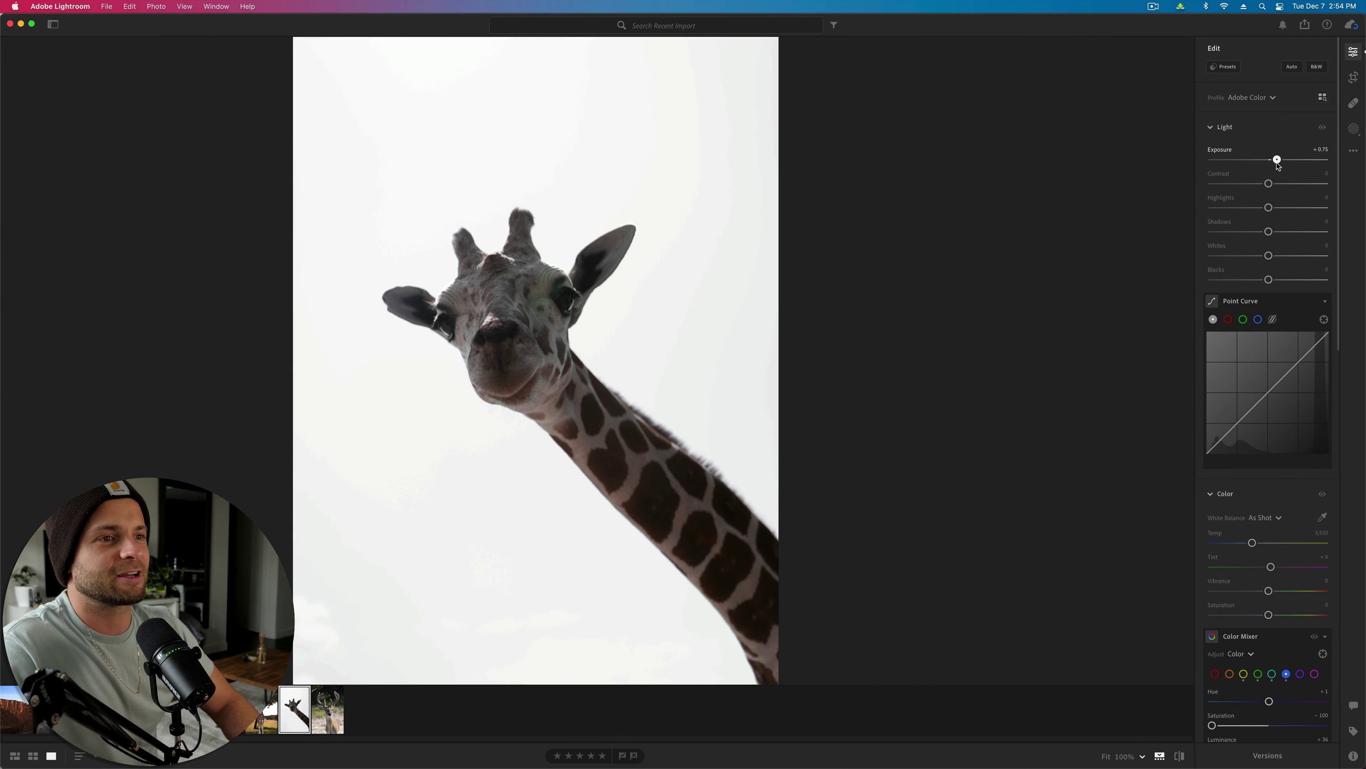
scroll(1315, 357, "down", 15)
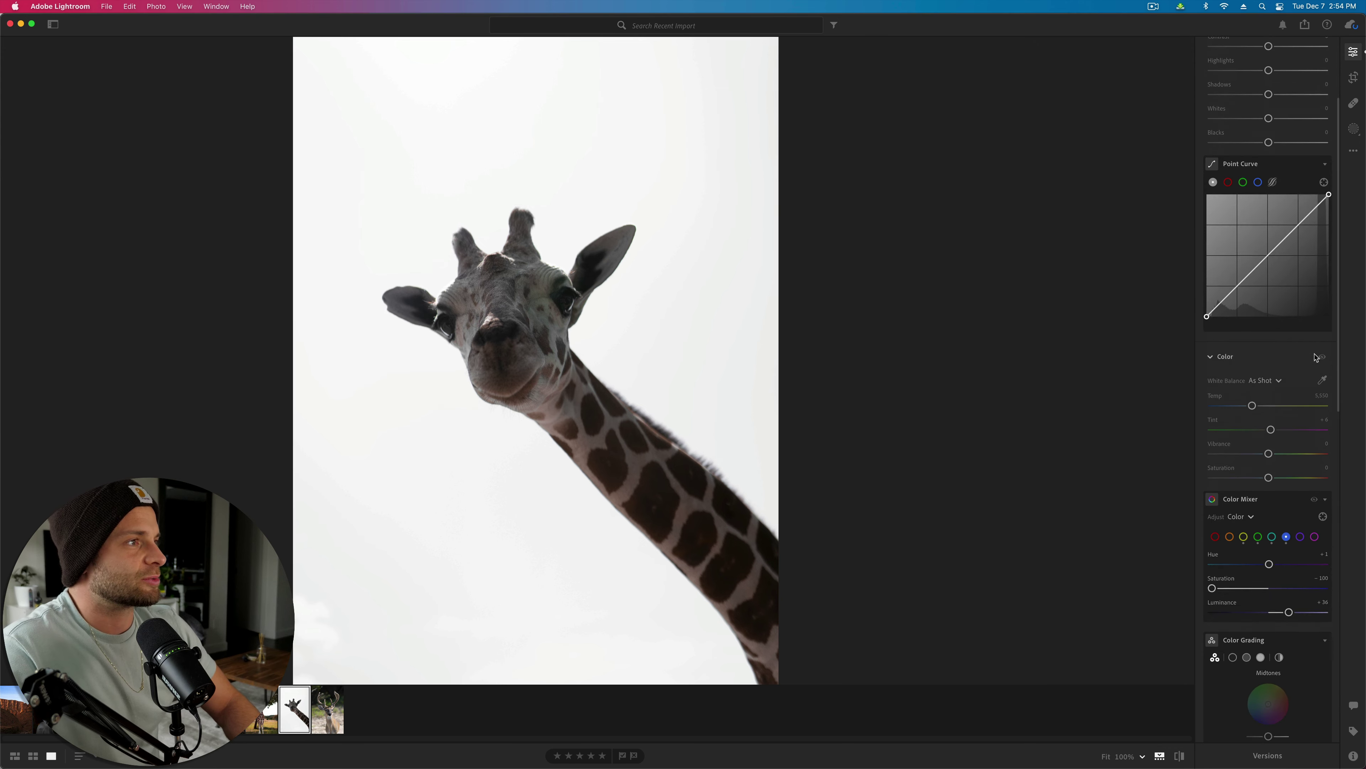
scroll(1315, 356, "up", 15)
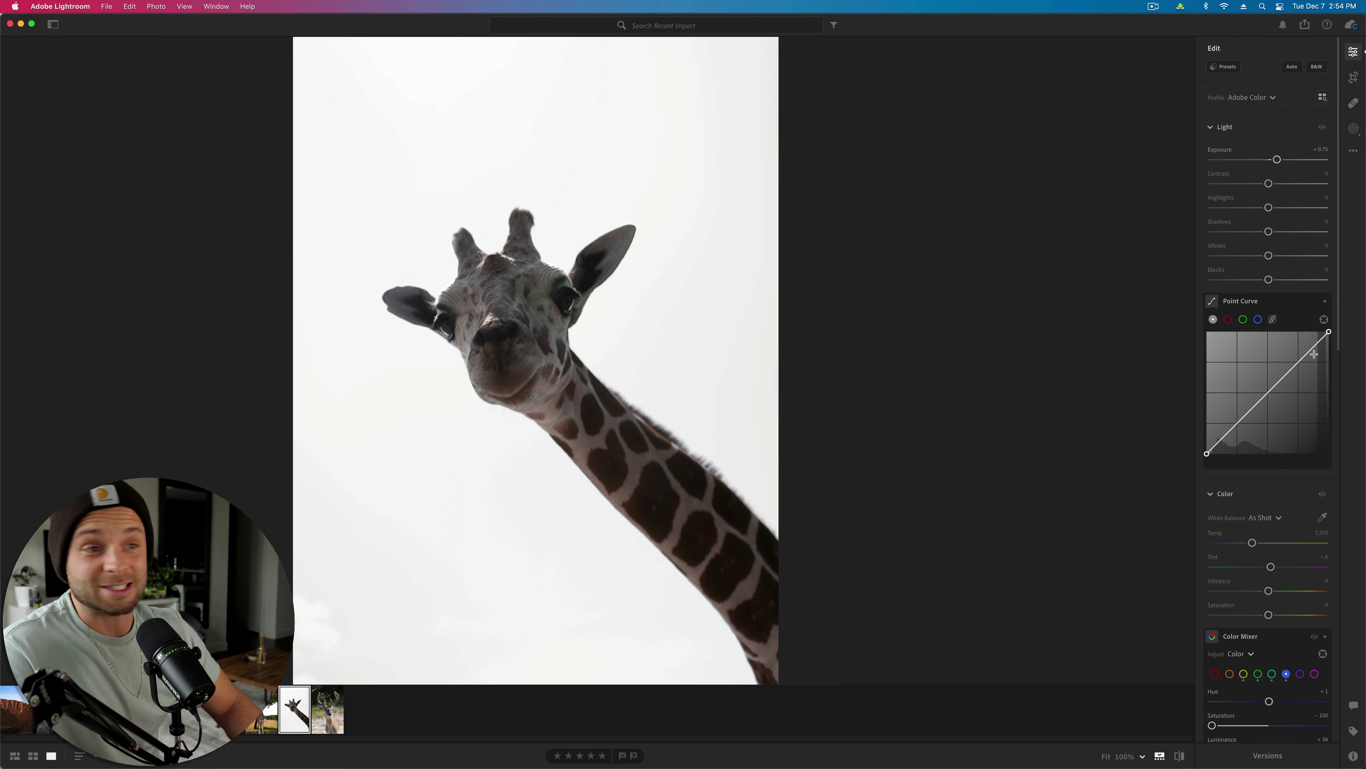
key("alt")
left_click(1236, 128, "alt")
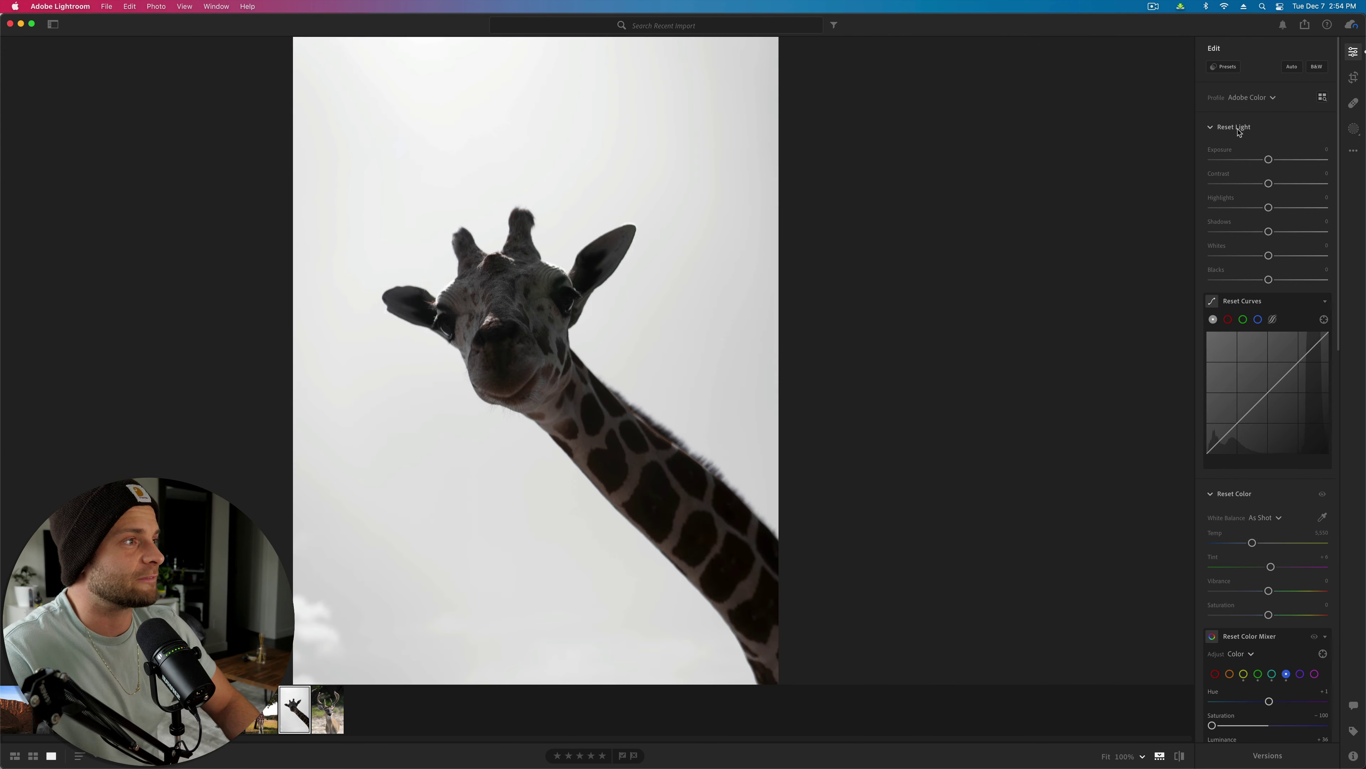
Step: Revert the giraffe close-up to its Original version and close the version list
right_click(297, 714)
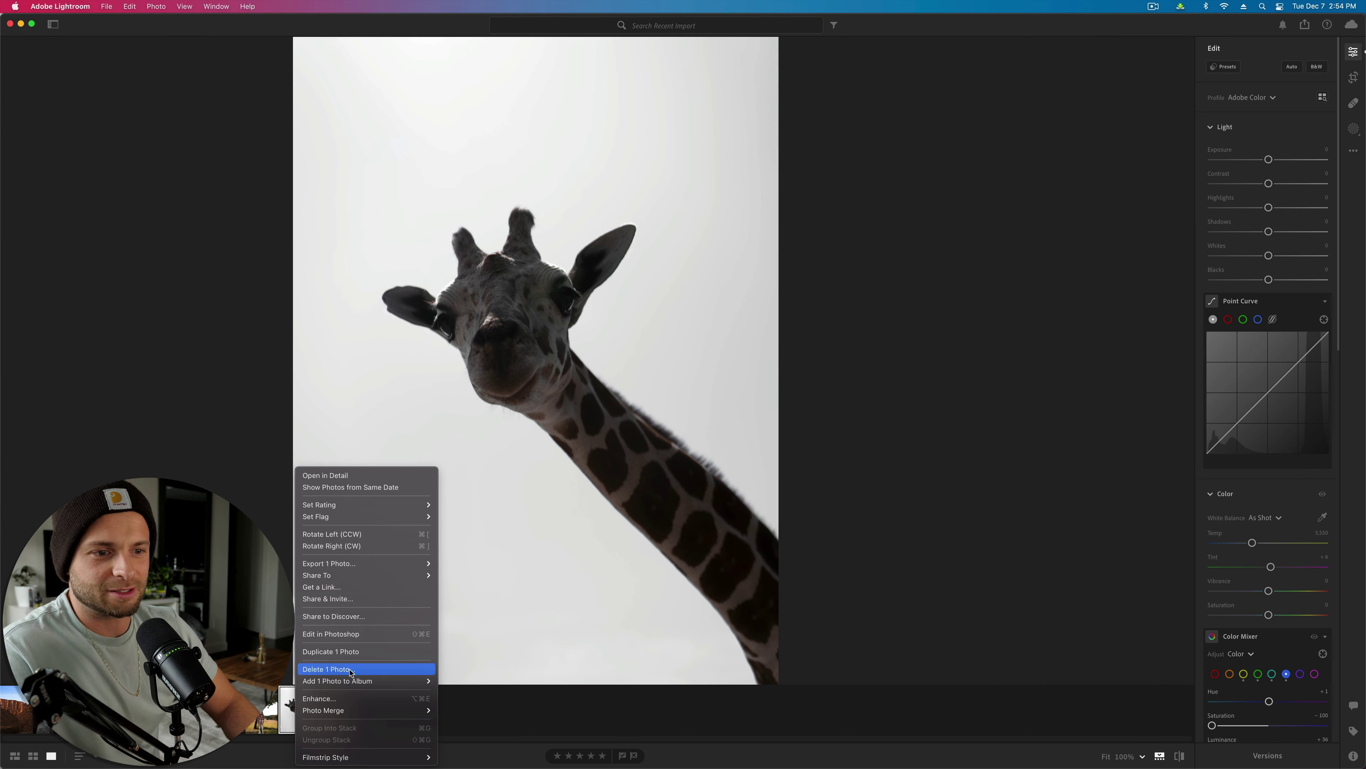
key("Escape")
scroll(1280, 579, "down", 15)
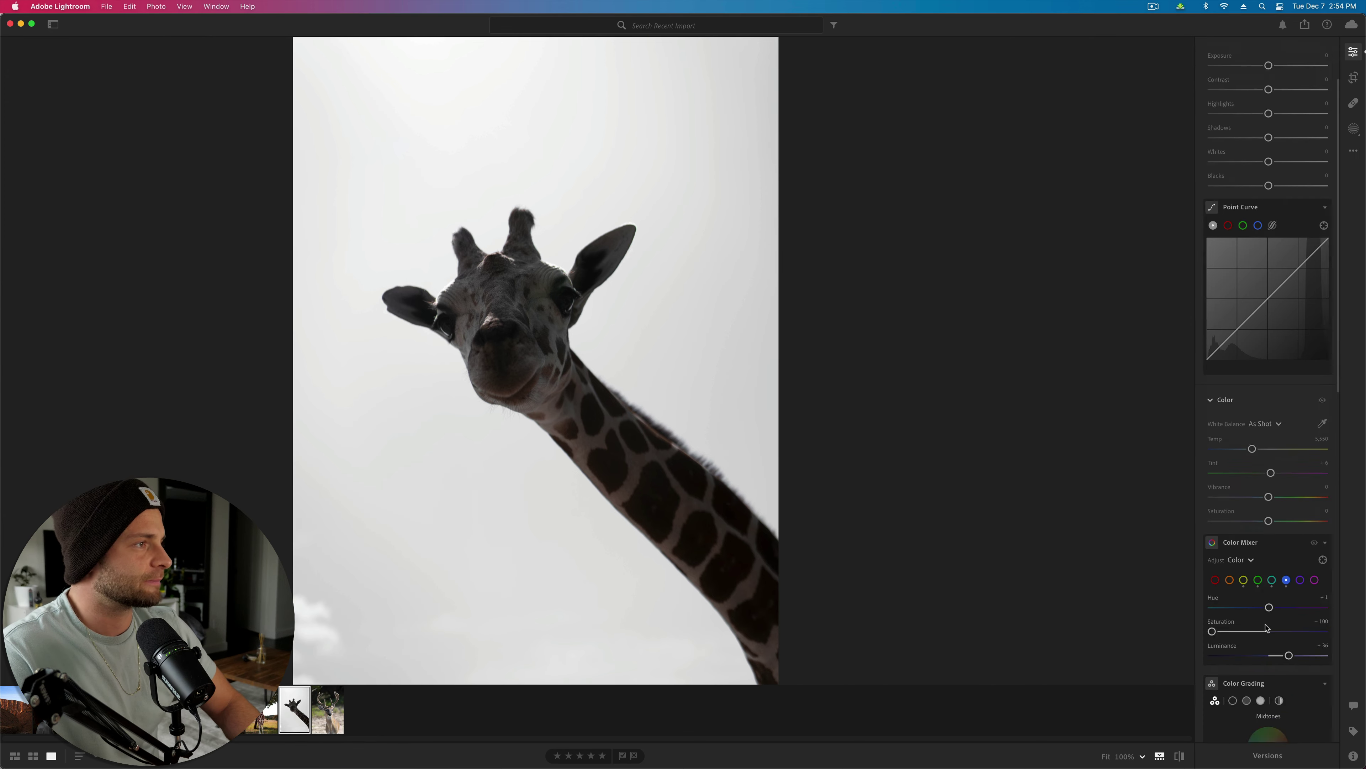
left_click(1267, 755)
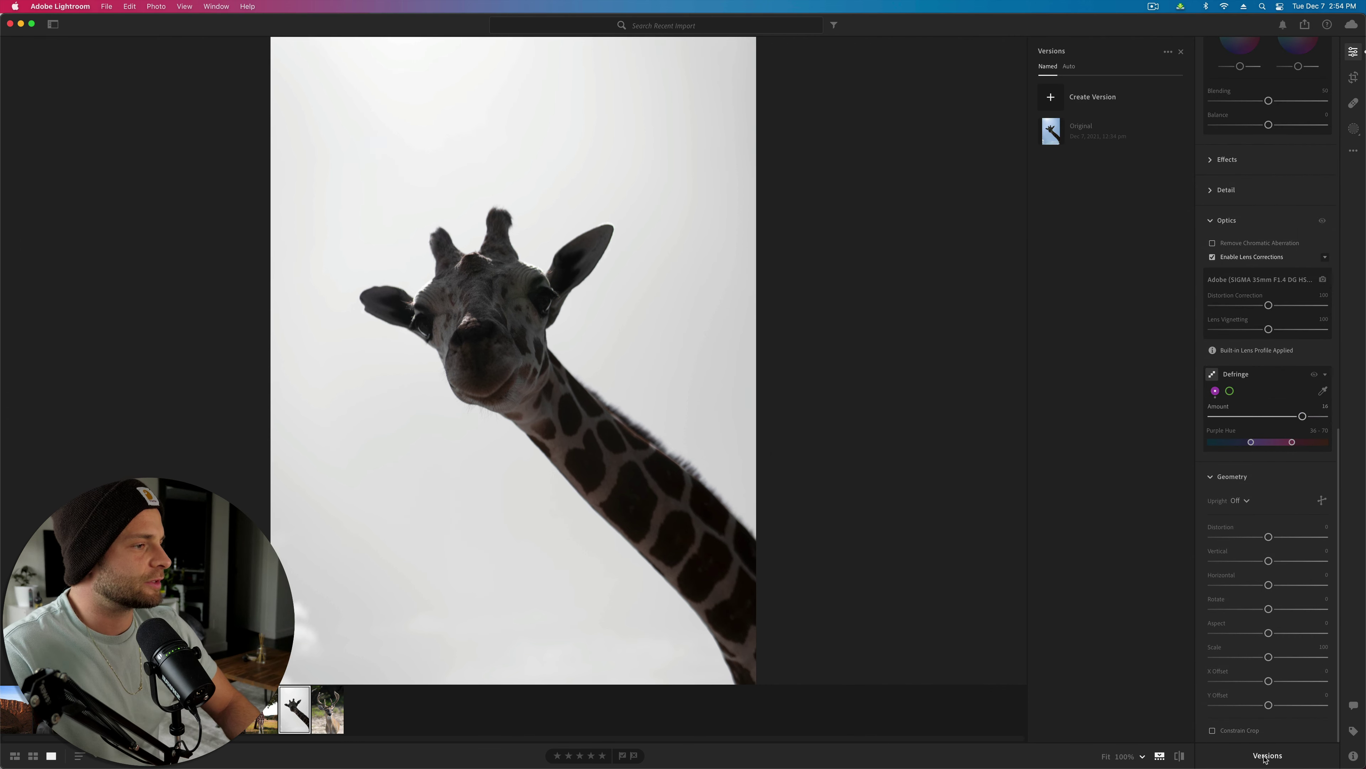
left_click(1114, 125)
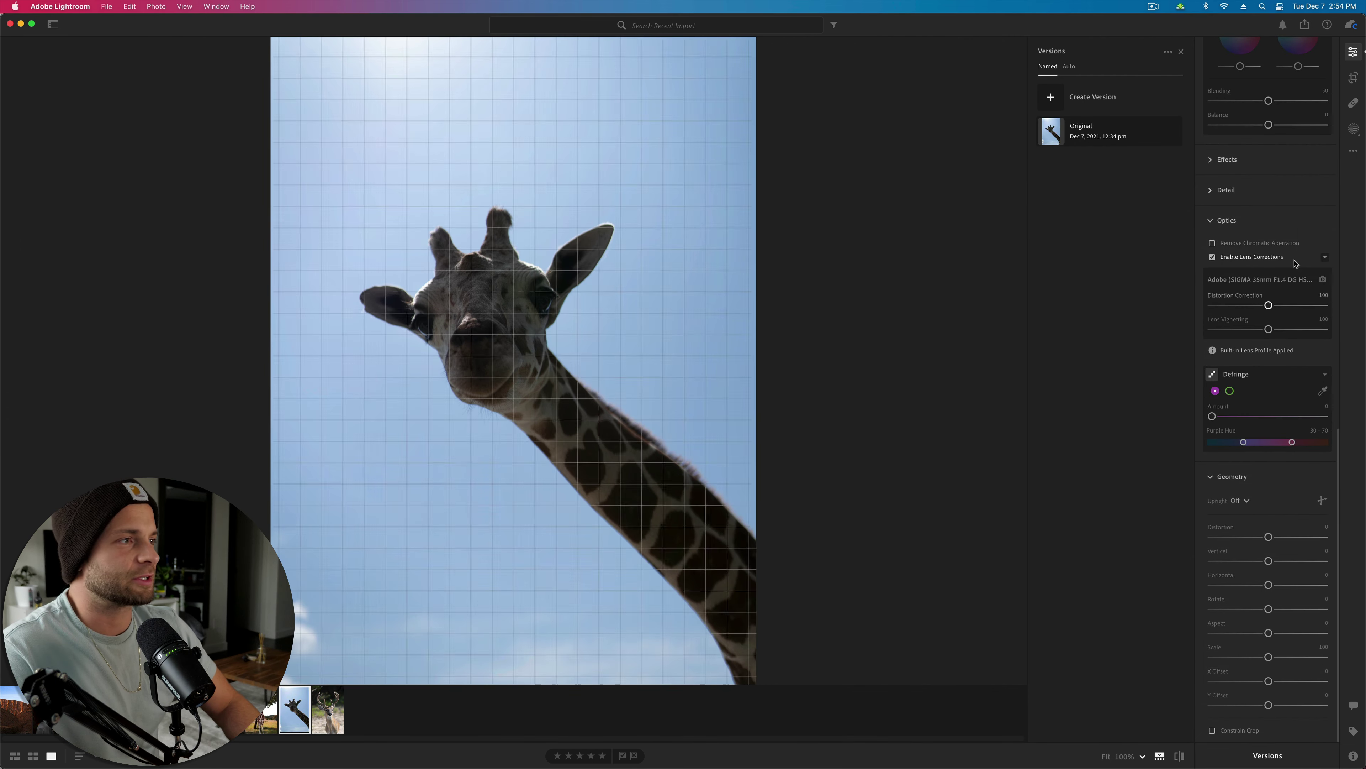
scroll(1265, 216, "up", 8)
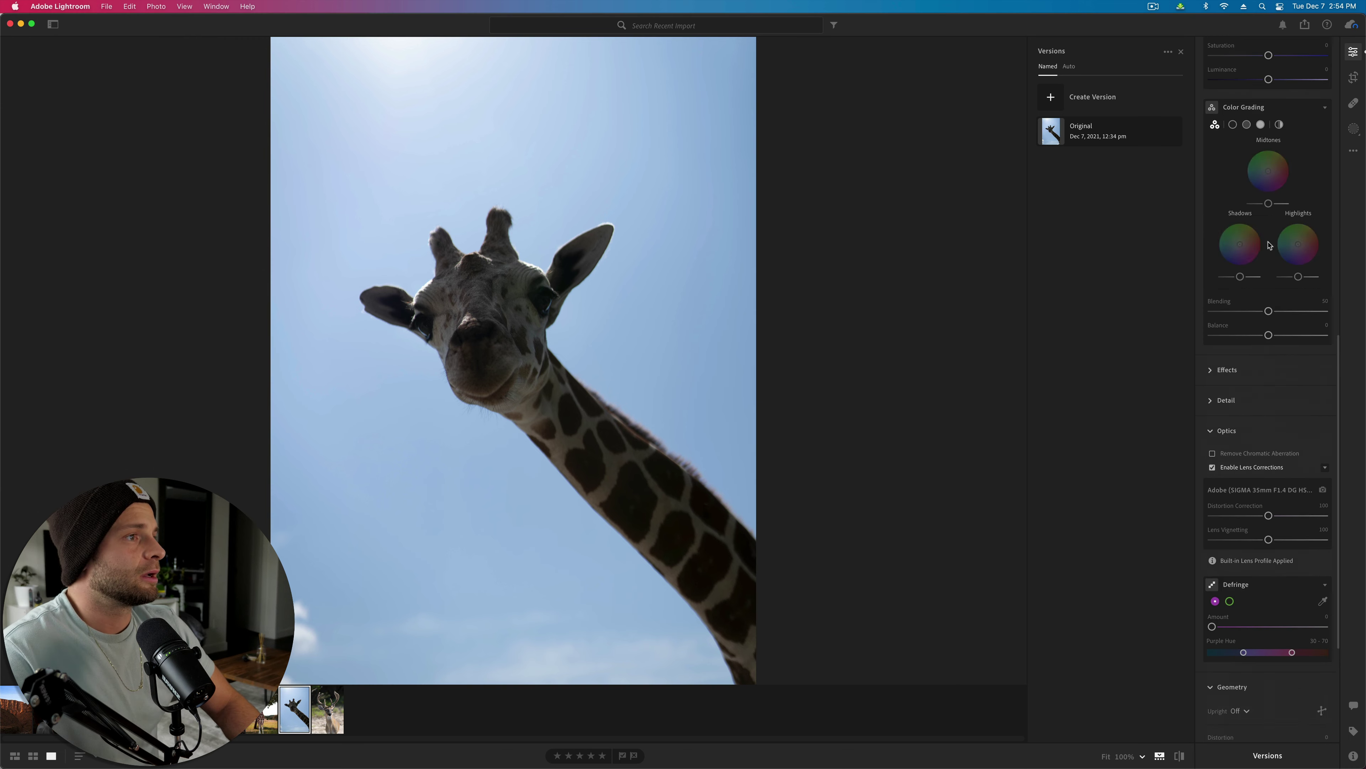
left_click(1180, 51)
scroll(1270, 232, "up", 10)
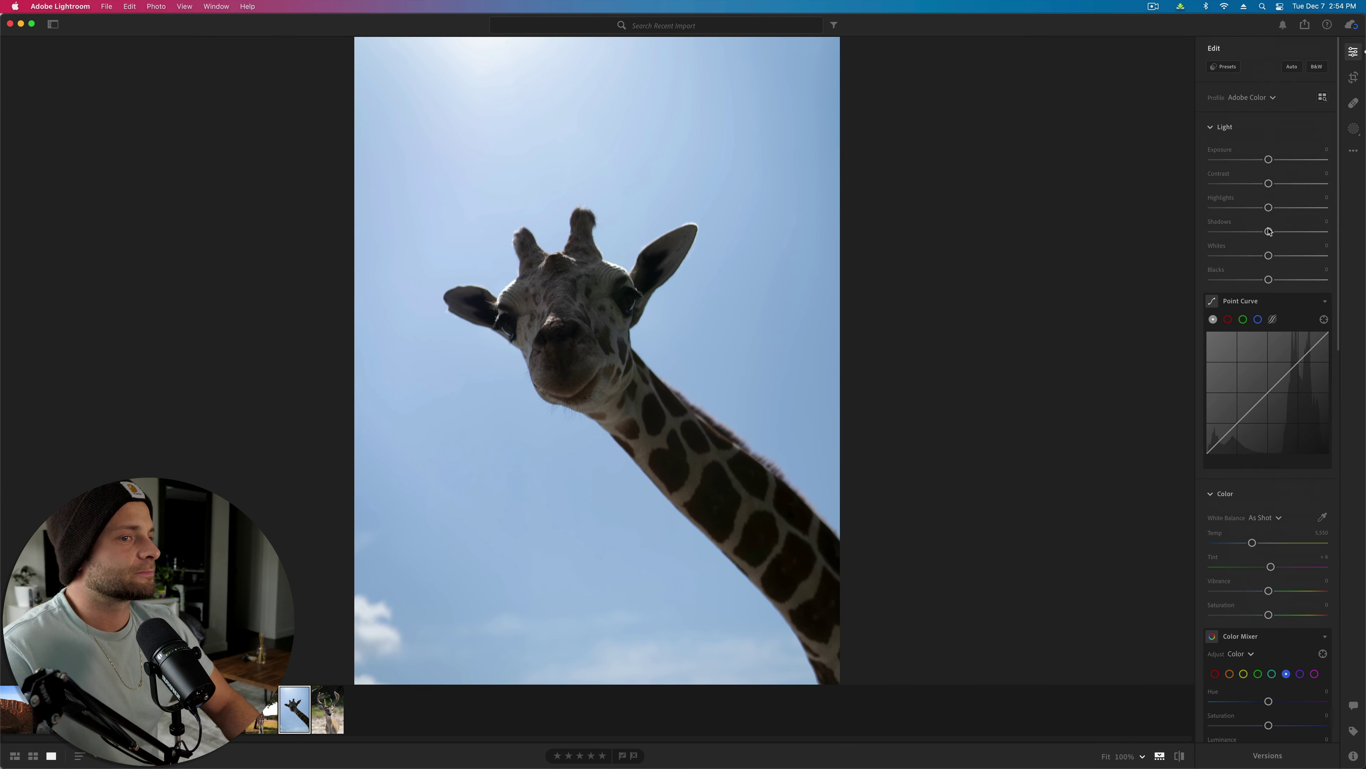
Step: Create a Select Sky mask on the giraffe close-up, lower its Exposure to −0.96 and colorize the sky a deeper blue
left_click(1354, 129)
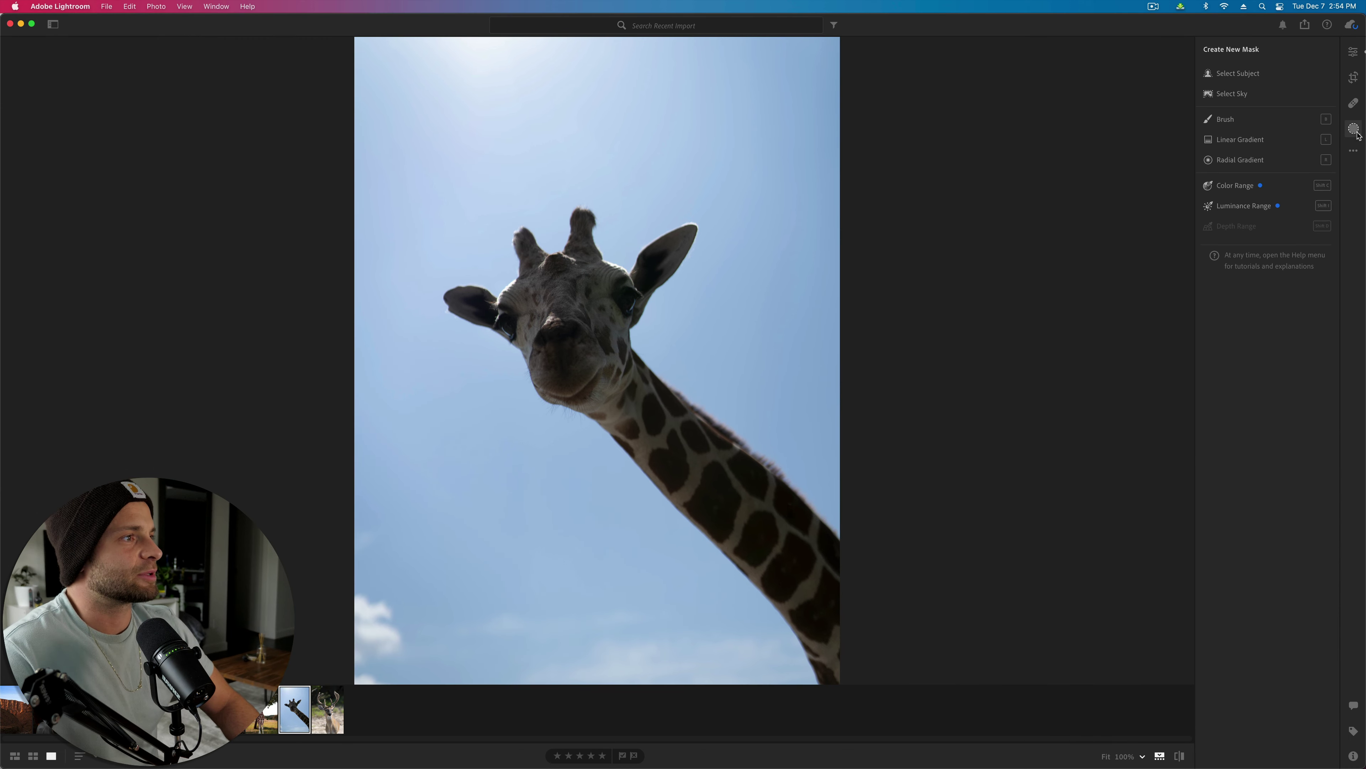
left_click(1232, 94)
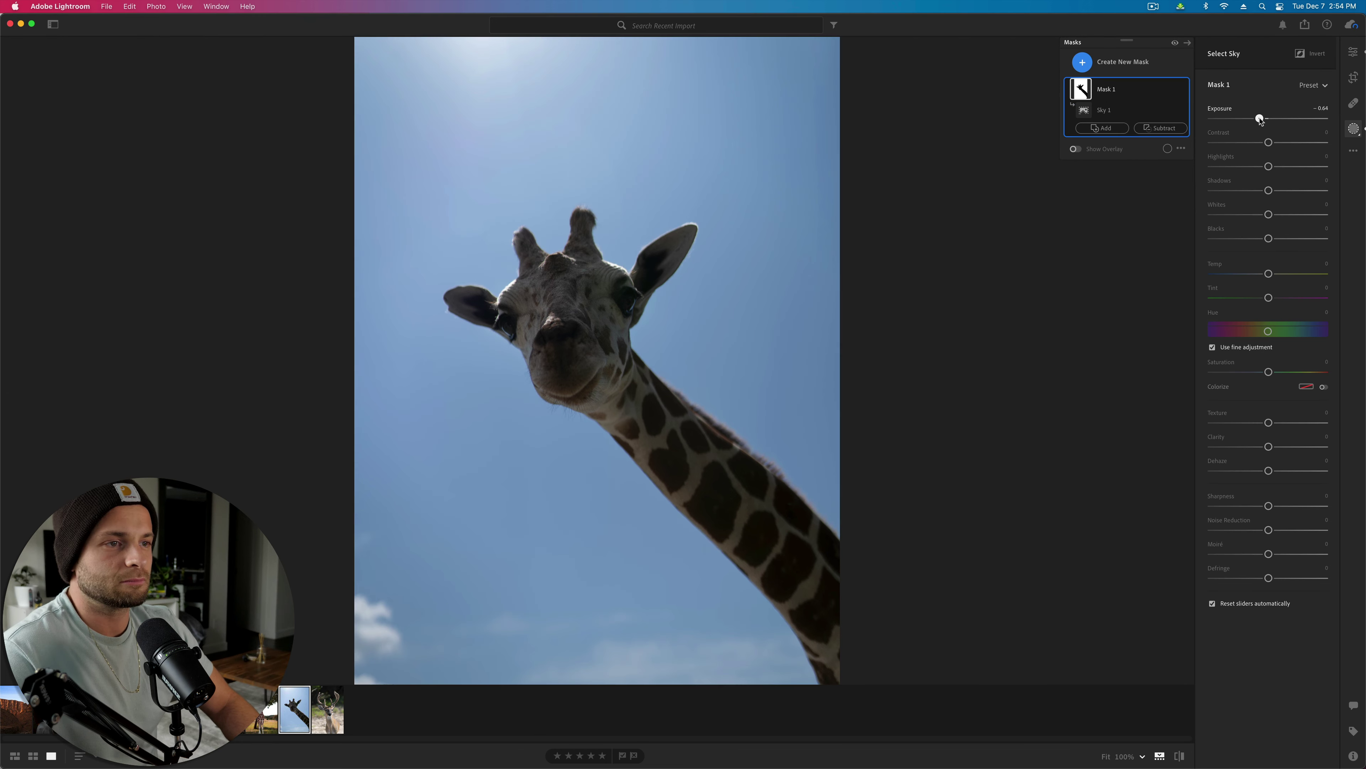
mouse_move(1267, 118)
left_mouse_down()
mouse_move(1244, 119)
mouse_move(1255, 119)
left_mouse_up()
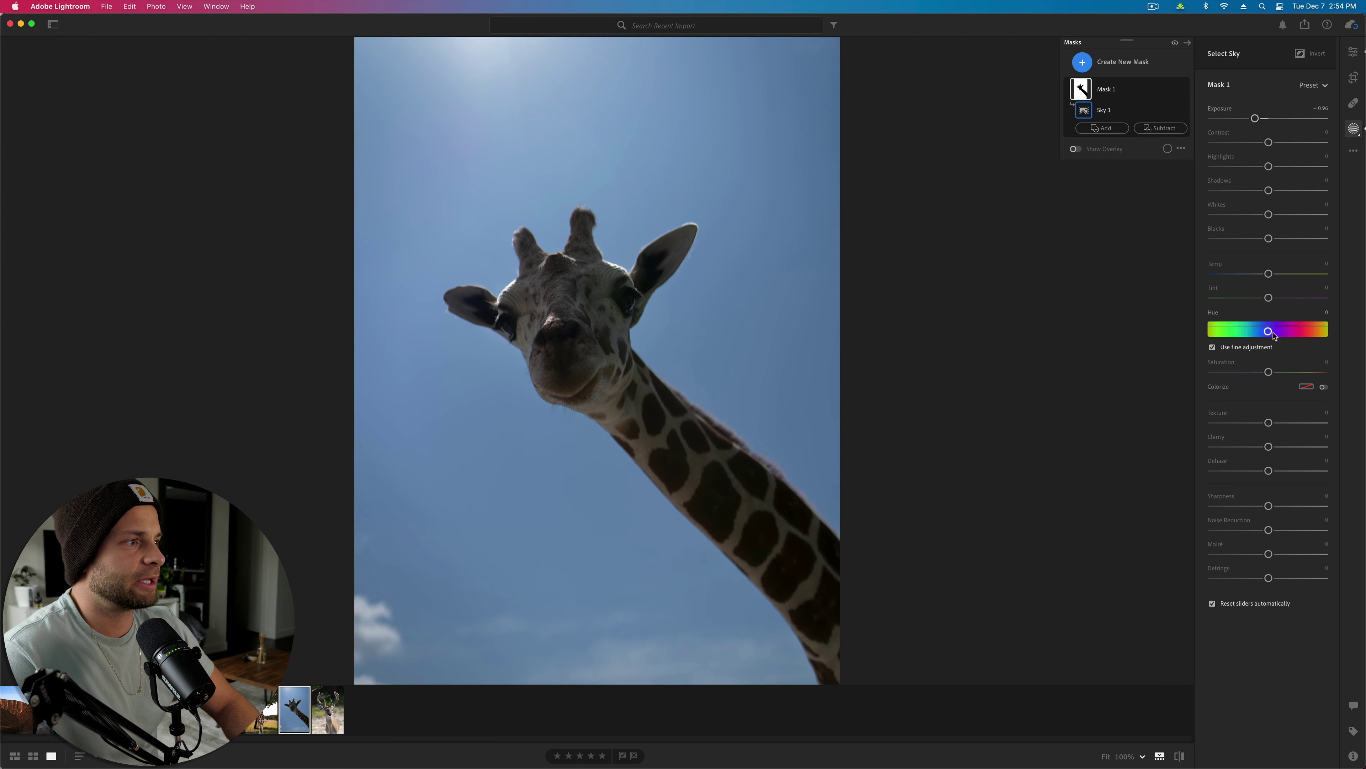
left_click(1306, 386)
left_click_drag(1282, 410, 1292, 403)
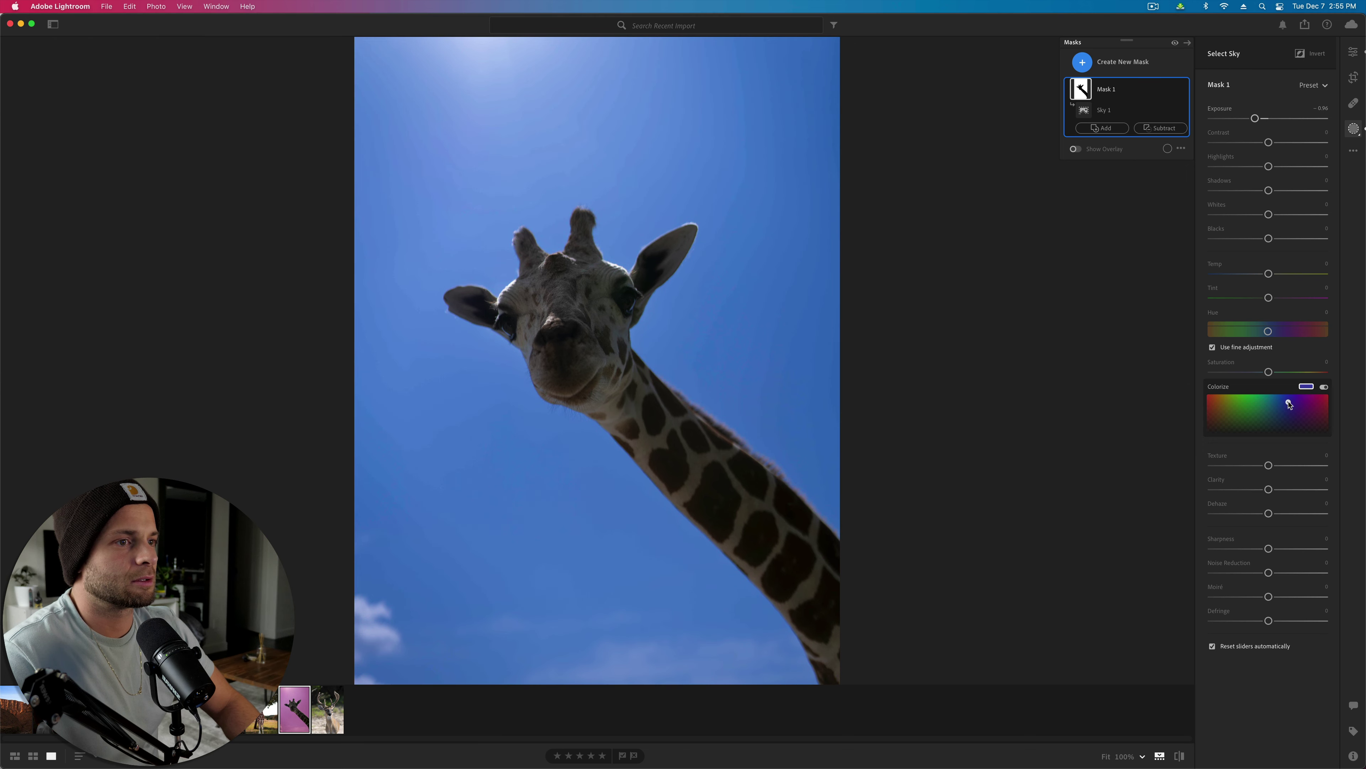
left_click_drag(1289, 404, 1289, 402)
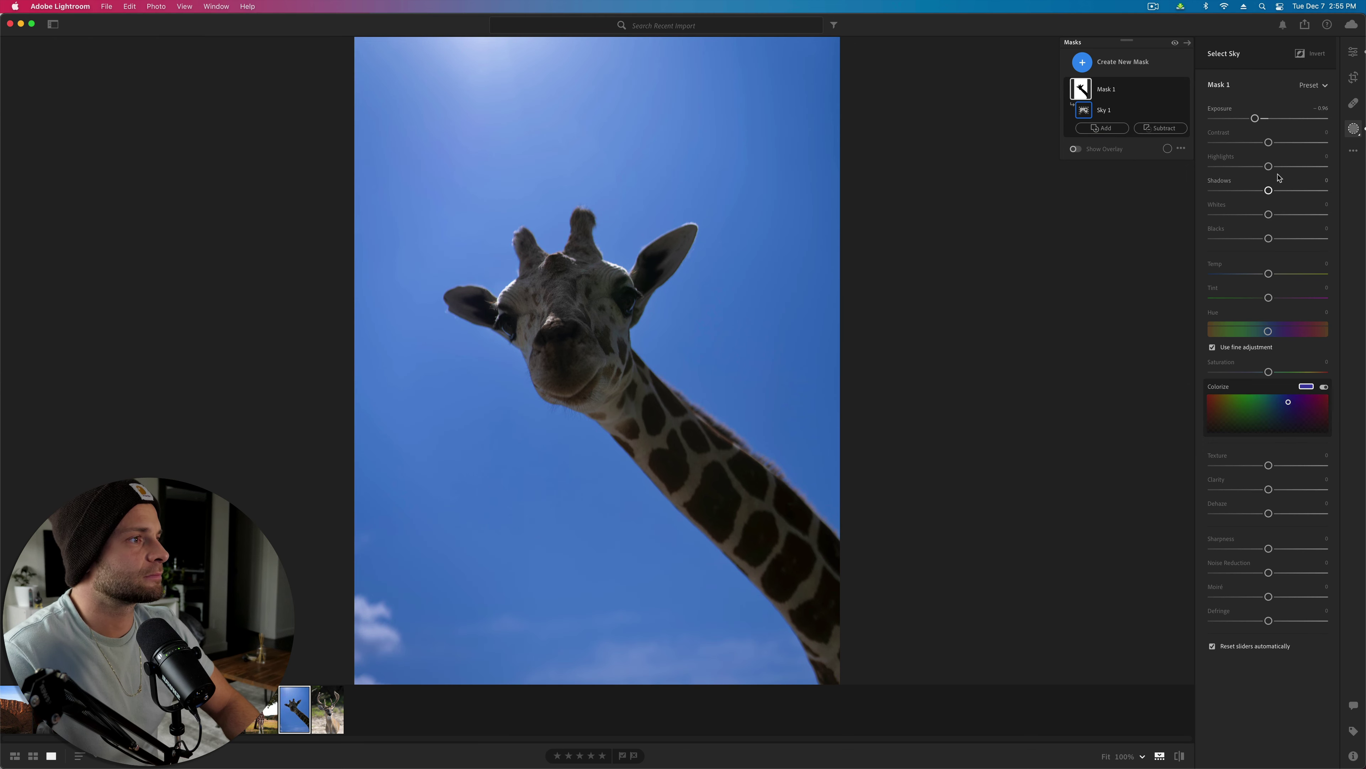
Step: Adjust the sky mask's tones to Highlights +50, Shadows −38 and Whites +63, leaving Blacks at 0
left_click_drag(1269, 166, 1325, 166)
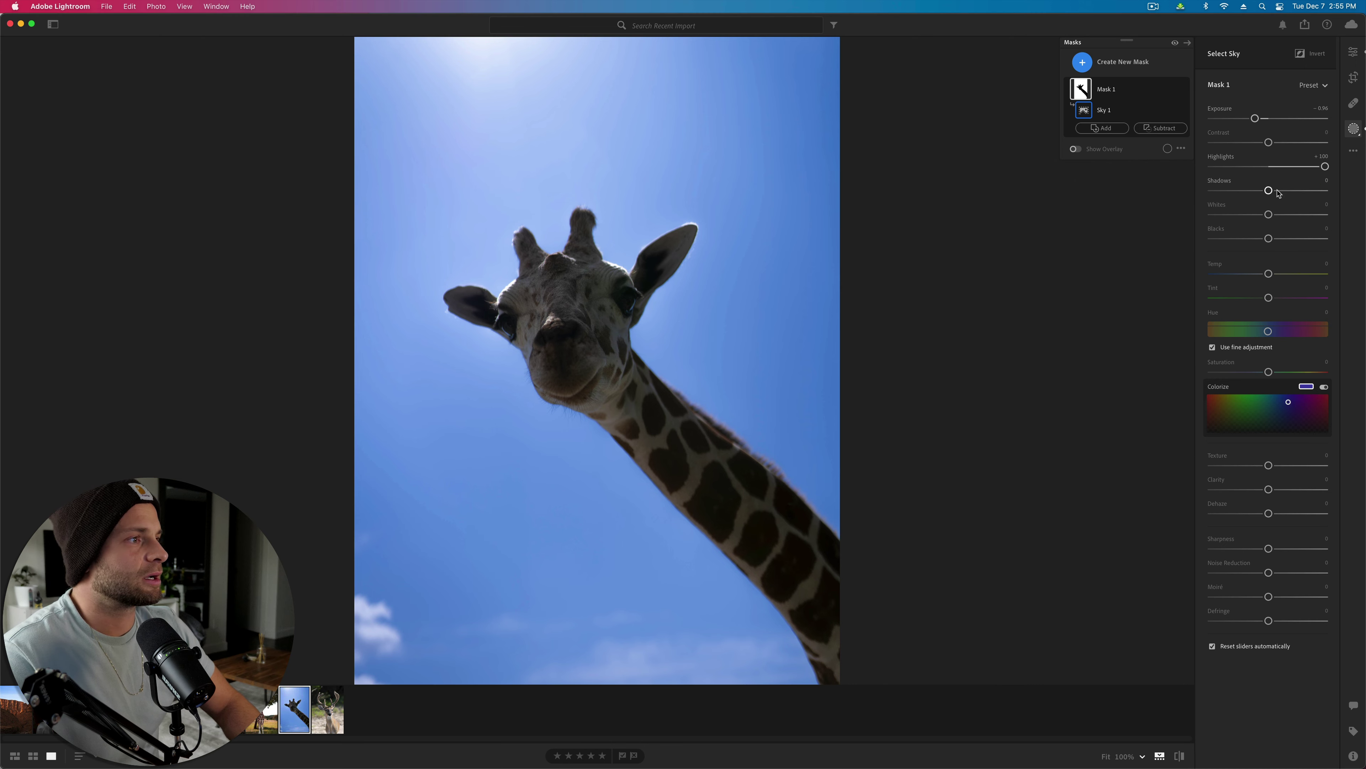
left_click_drag(1268, 214, 1246, 190)
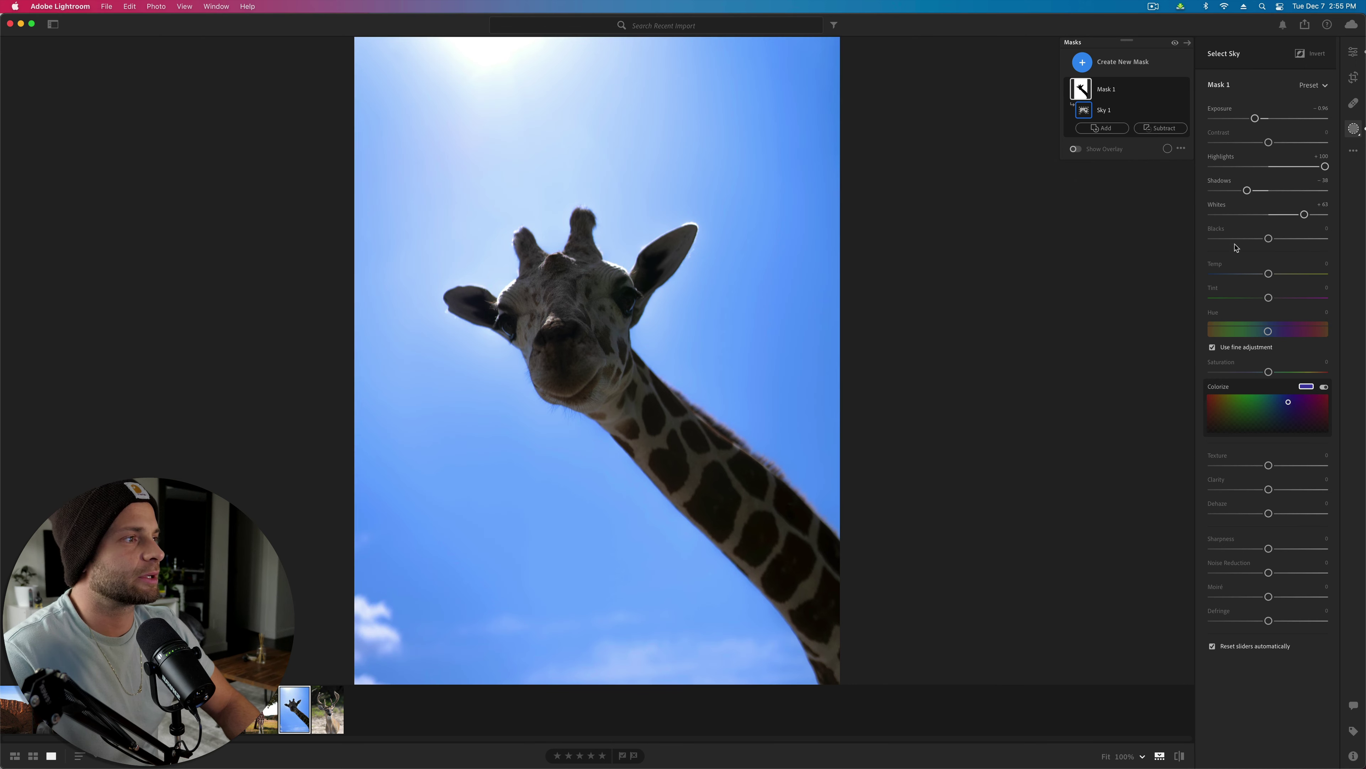
left_click_drag(1236, 241, 1271, 238)
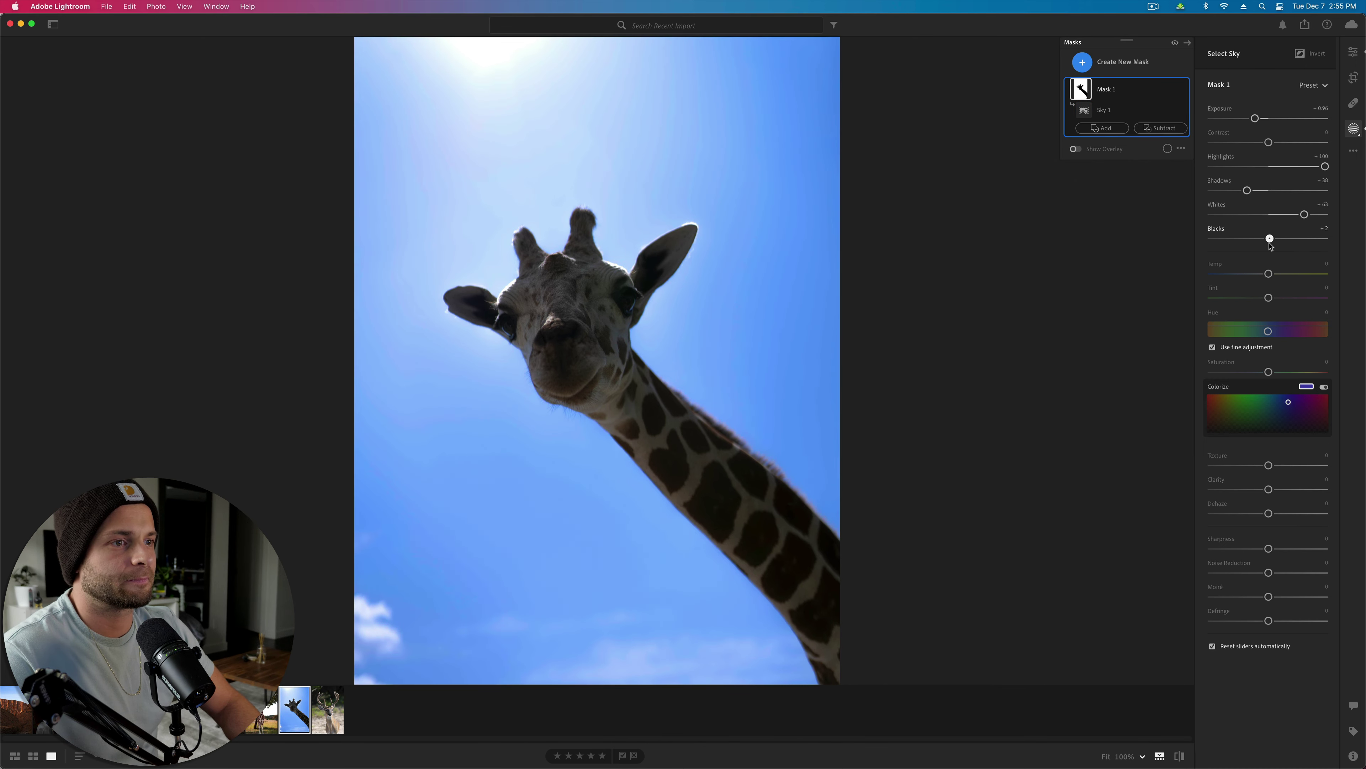
left_click_drag(1325, 167, 1297, 167)
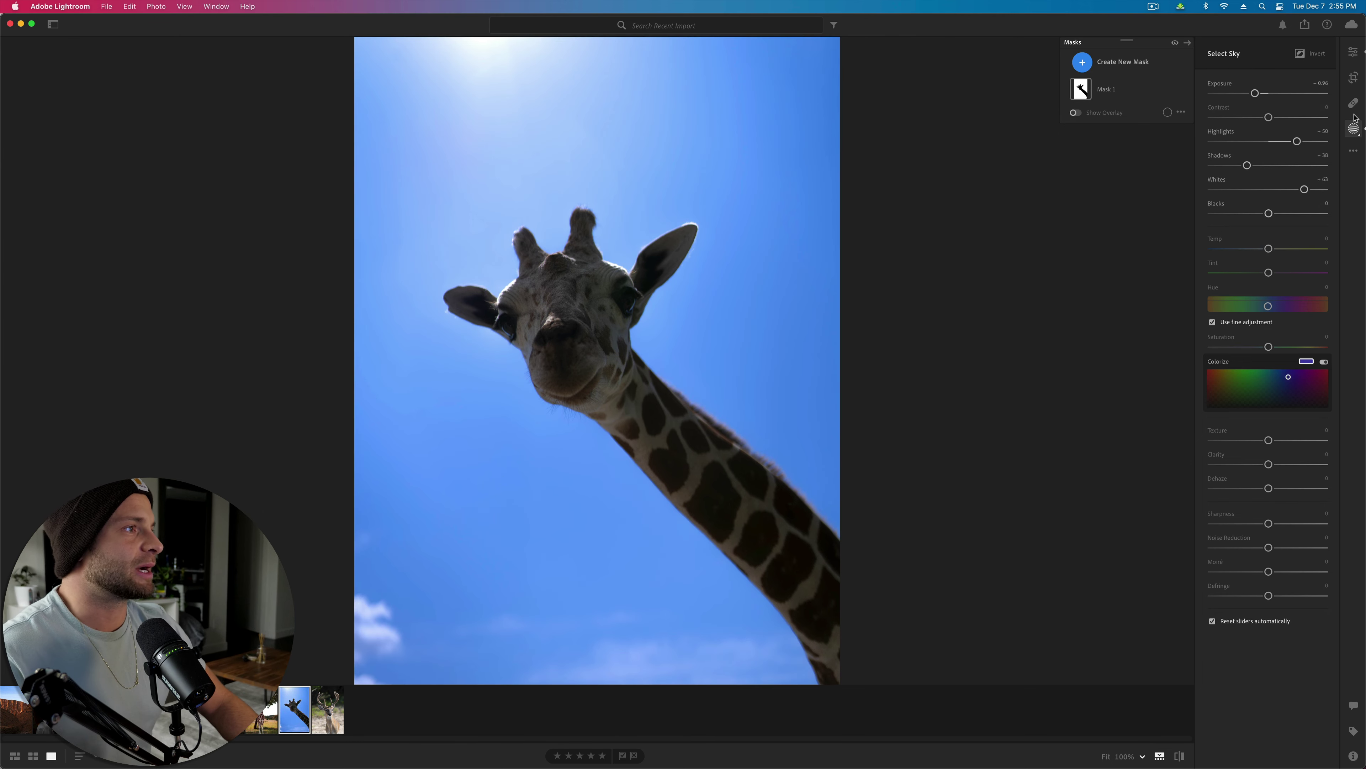
Step: Create a Select Subject mask for the giraffe and extend it by brushing over the whole neck
left_click(1140, 62)
left_click(1124, 103)
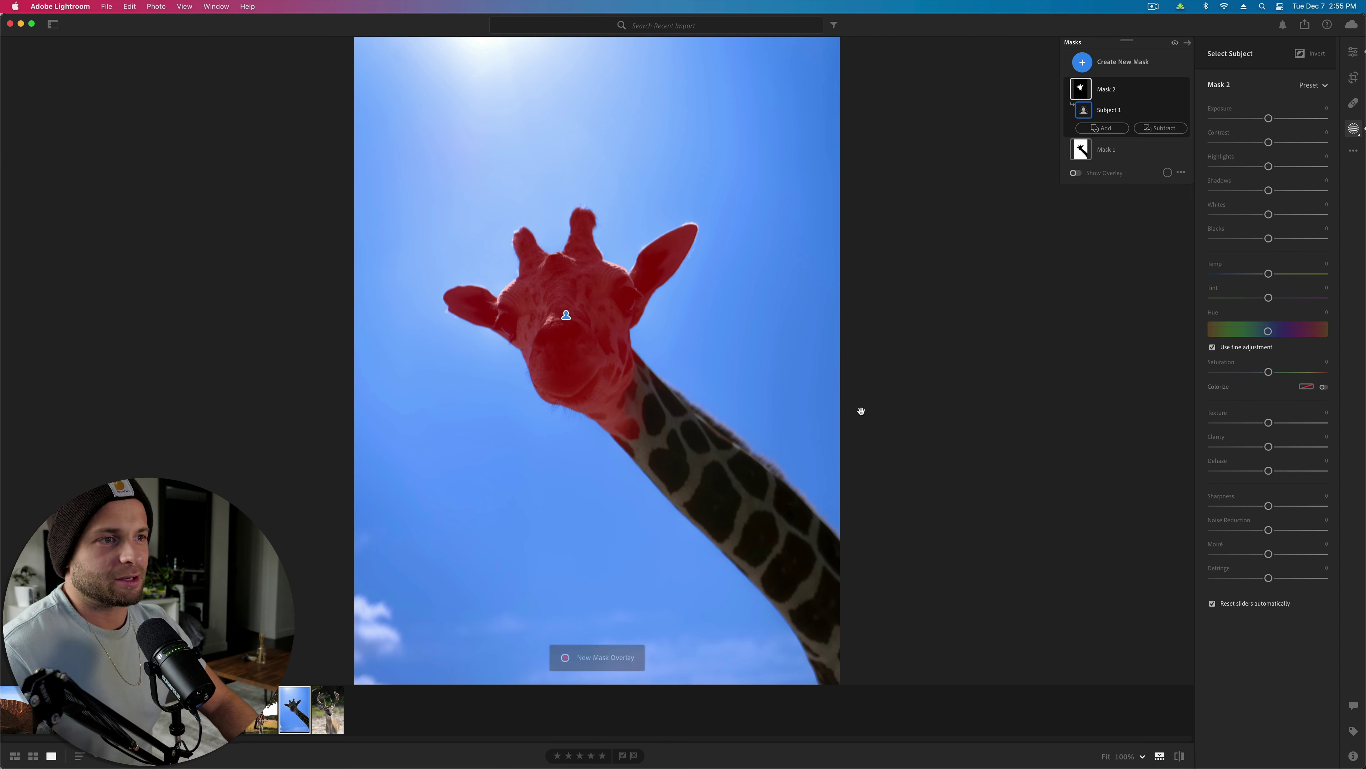
left_click(1103, 128)
left_click(1119, 206)
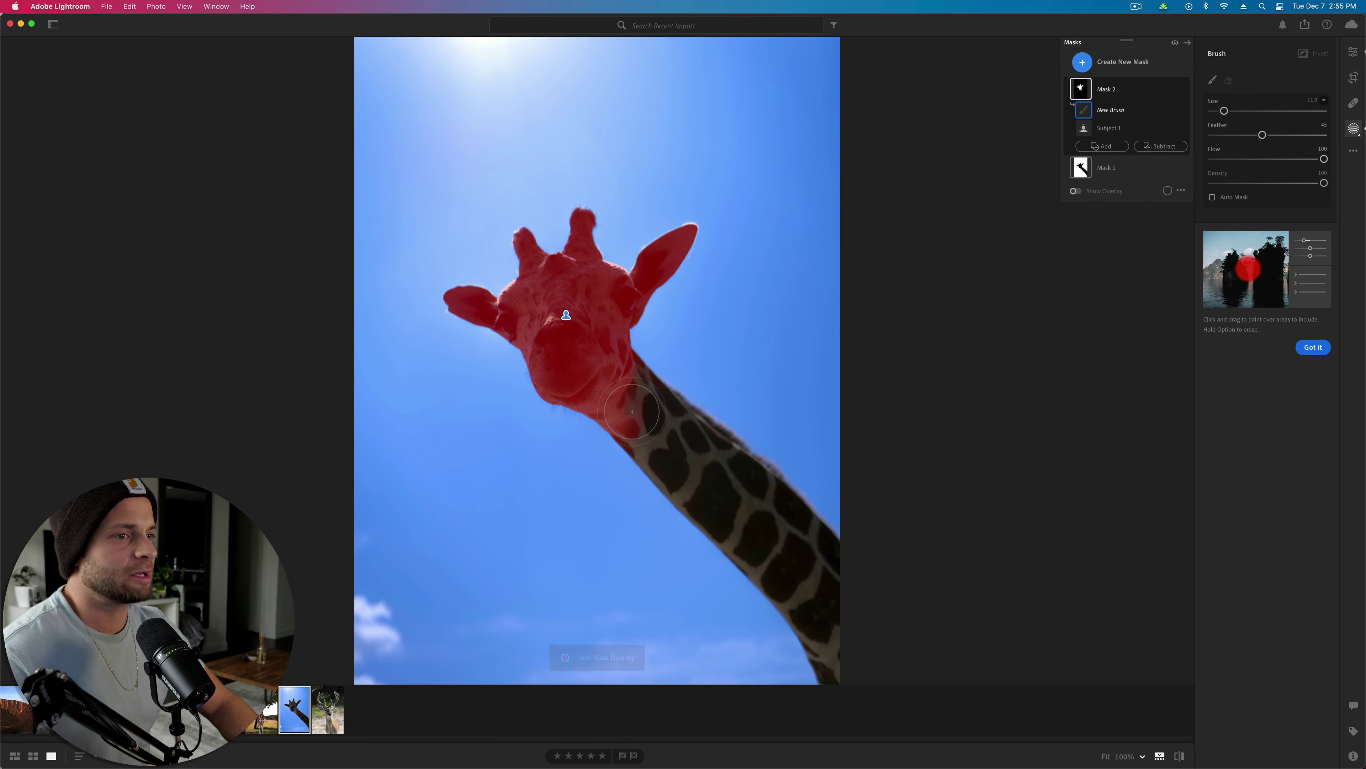
mouse_move(632, 412)
left_mouse_down()
mouse_move(786, 541)
mouse_move(829, 599)
mouse_move(850, 663)
left_mouse_up()
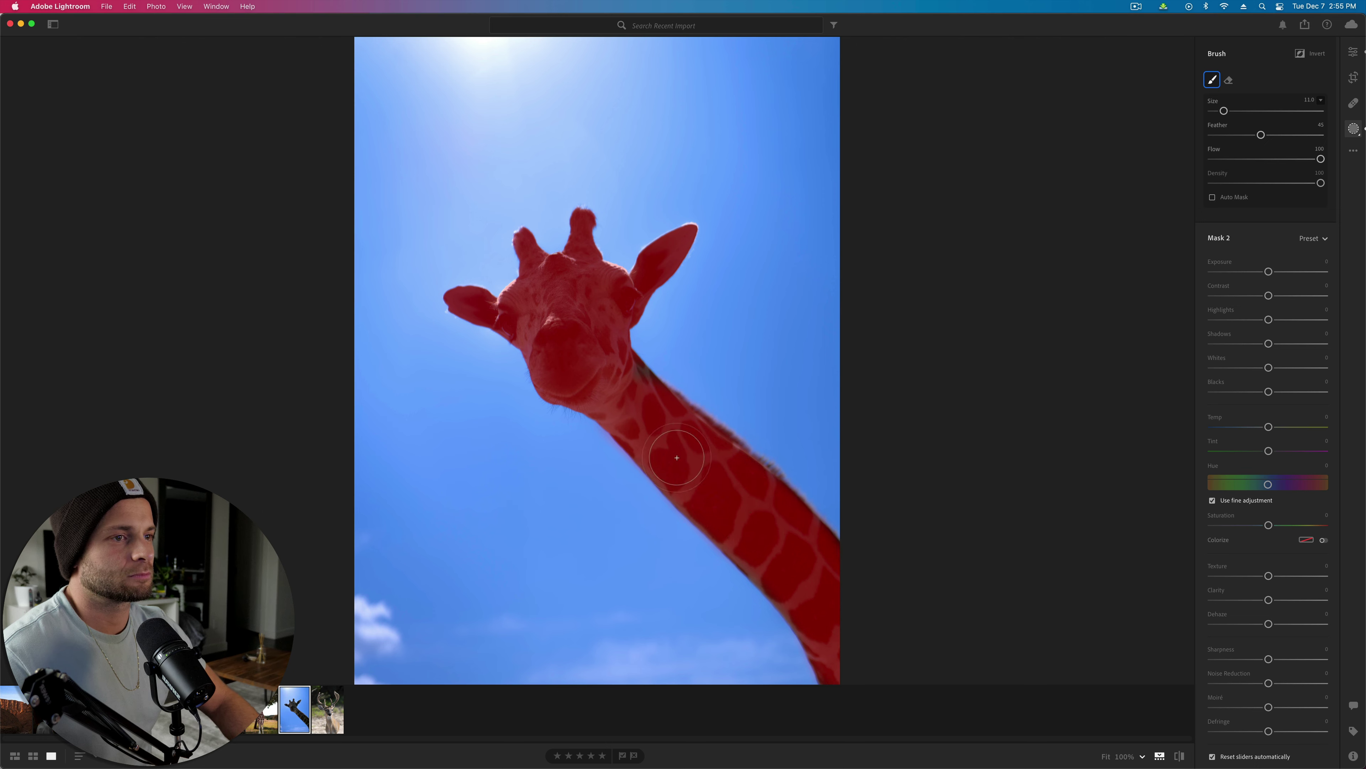
left_click_drag(742, 500, 811, 548)
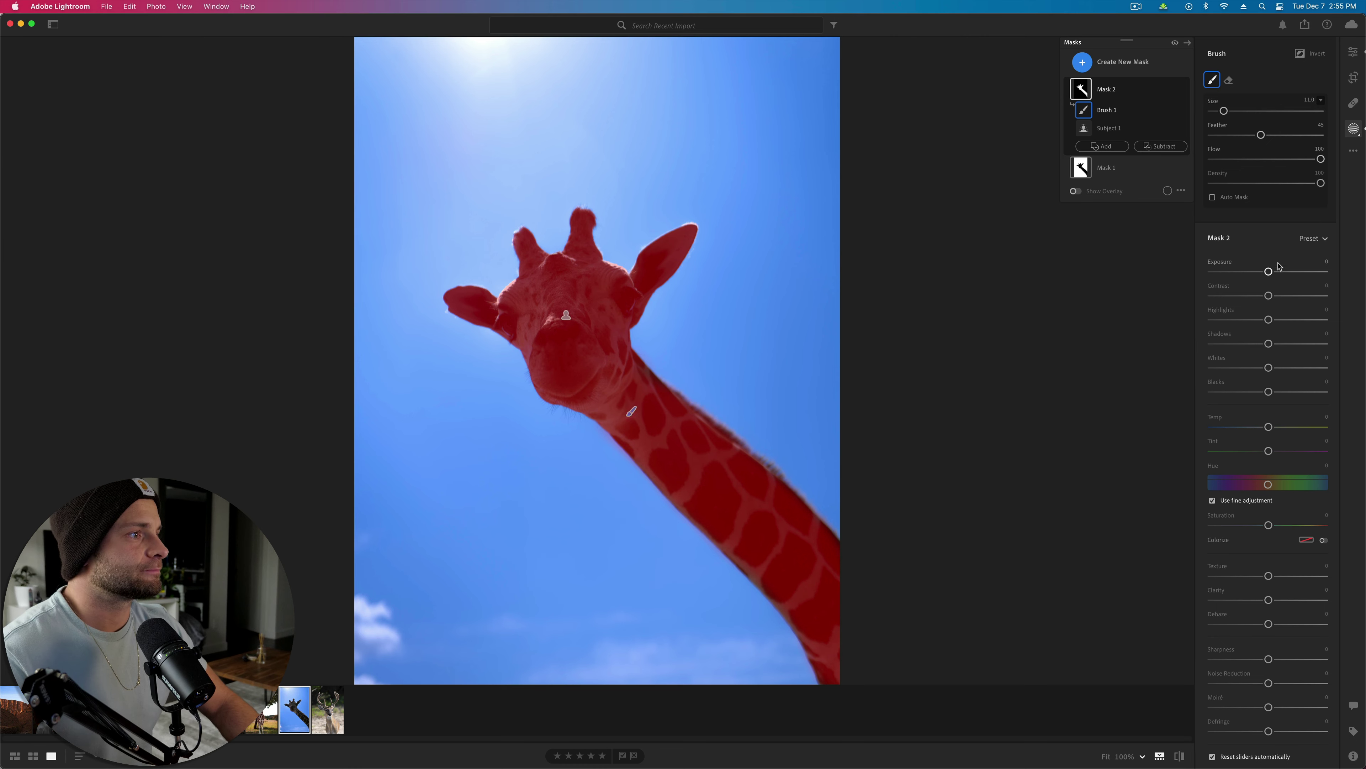
Step: Brighten the giraffe mask with Exposure +1.04, Contrast +61, Shadows +18 and Whites +97
left_click_drag(1279, 271, 1283, 271)
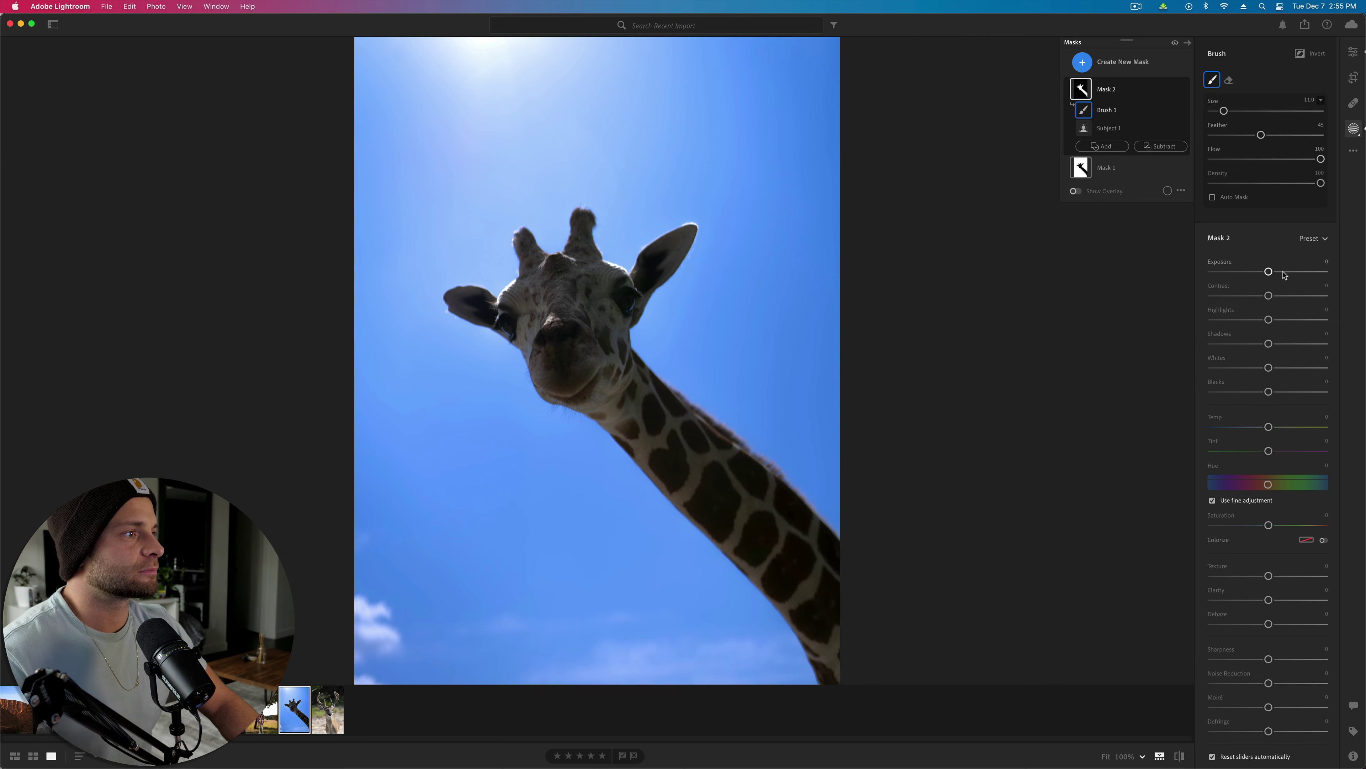
left_click(1303, 296)
left_click_drag(1290, 375, 1324, 375)
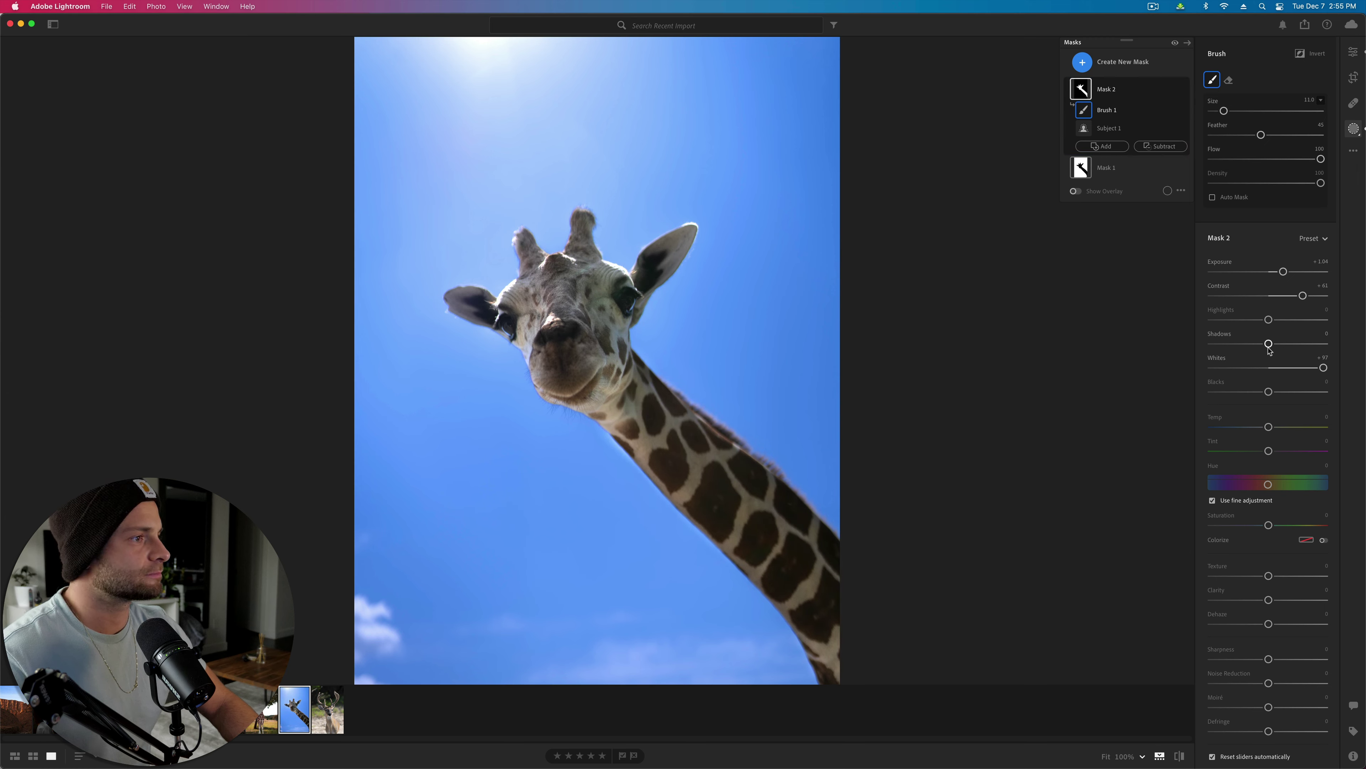
left_click(1287, 344)
left_click_drag(1286, 344, 1280, 345)
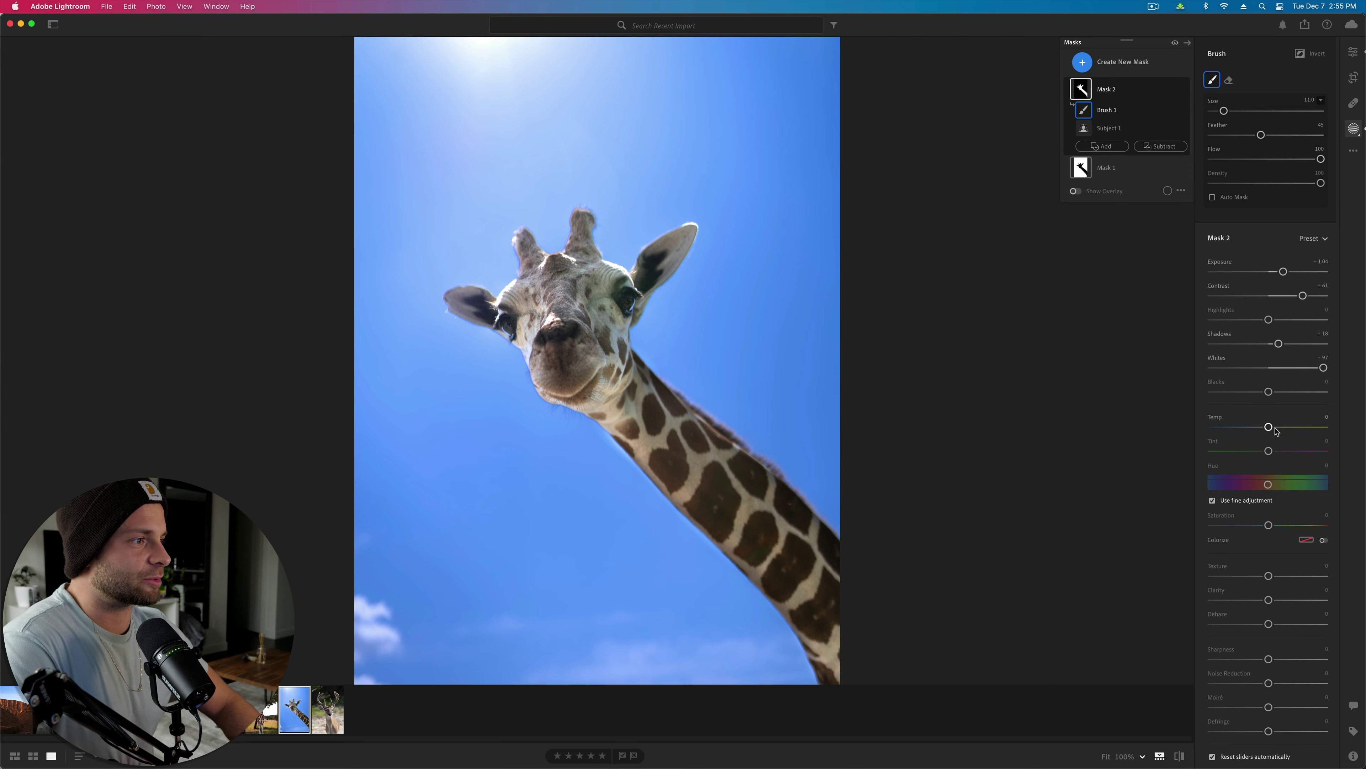
Step: Warm the giraffe mask with Temp +12 and Tint +39, and compare the result with the original photo
left_click_drag(1270, 428, 1273, 428)
left_click(1269, 451)
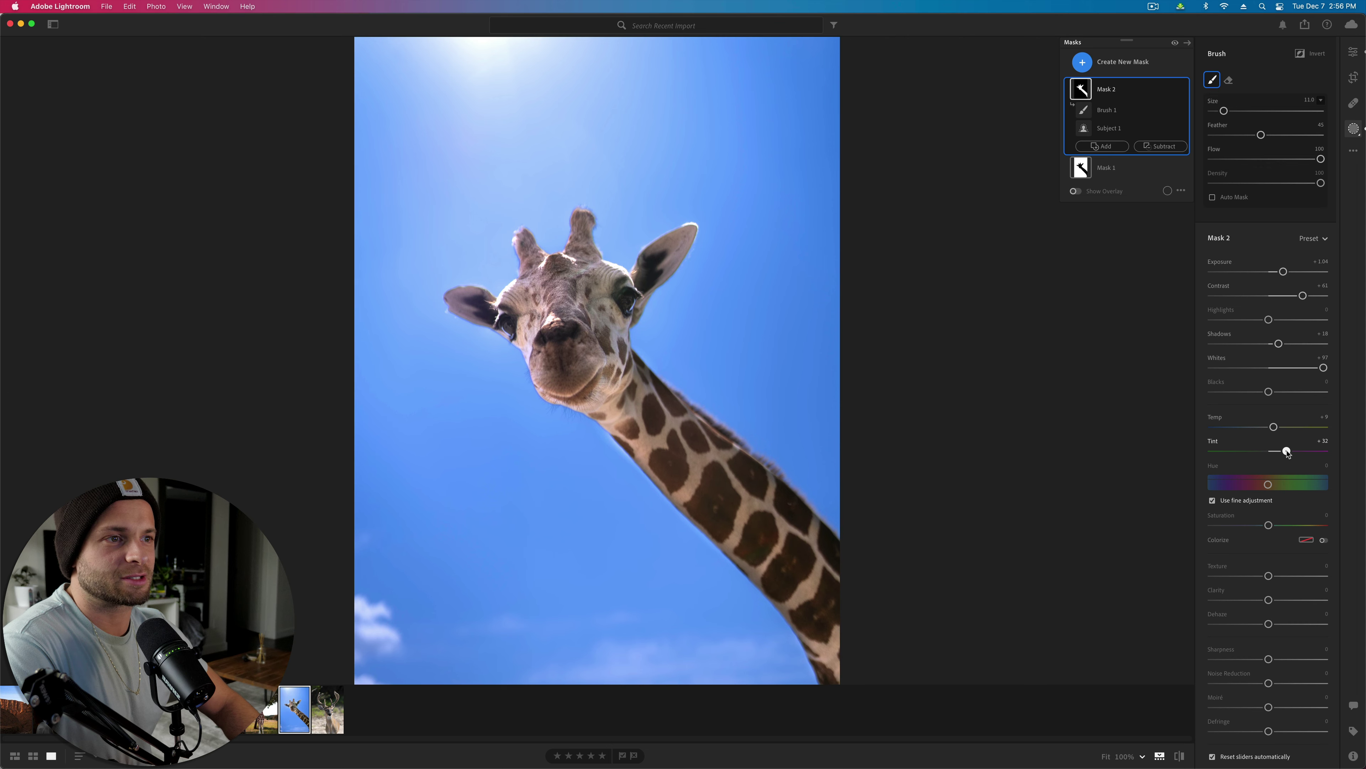
mouse_move(1287, 452)
left_mouse_down()
mouse_move(1315, 452)
mouse_move(1284, 454)
left_mouse_up()
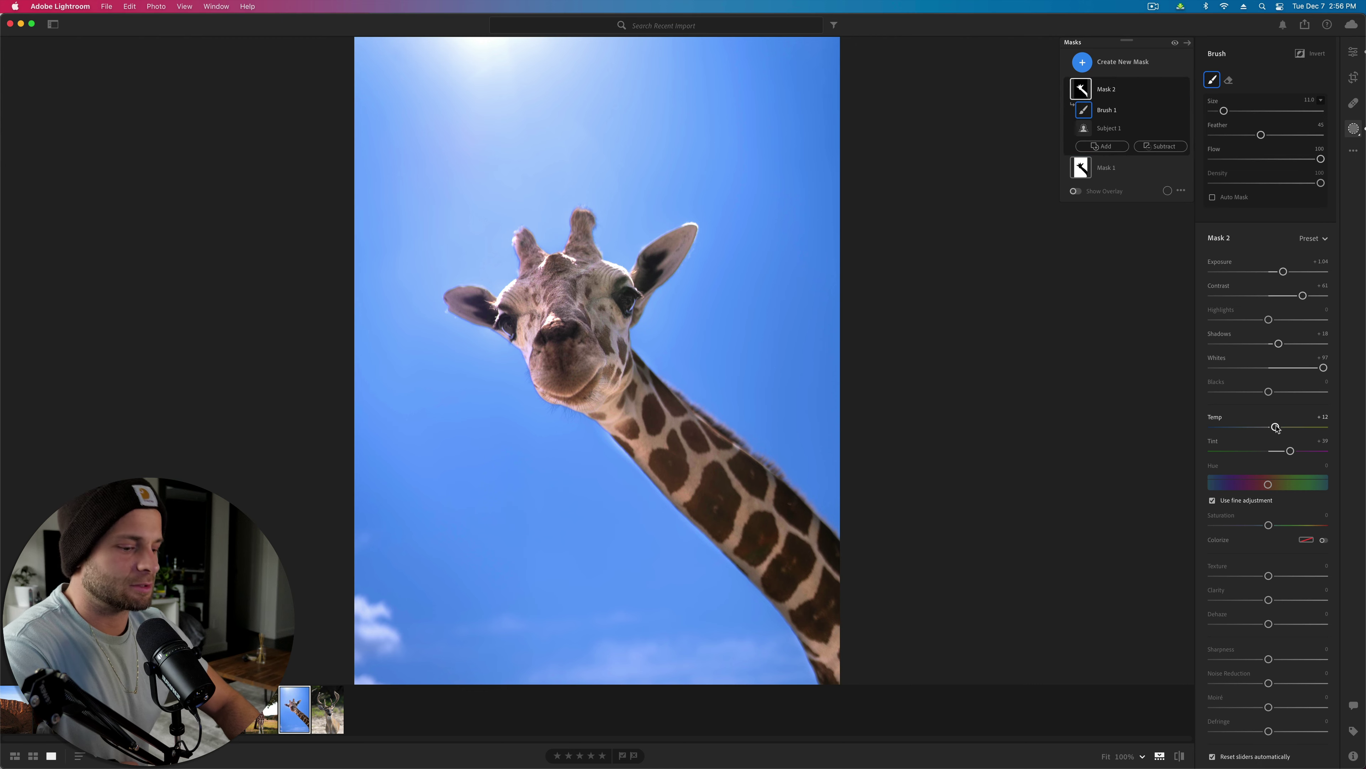
key("backslash")
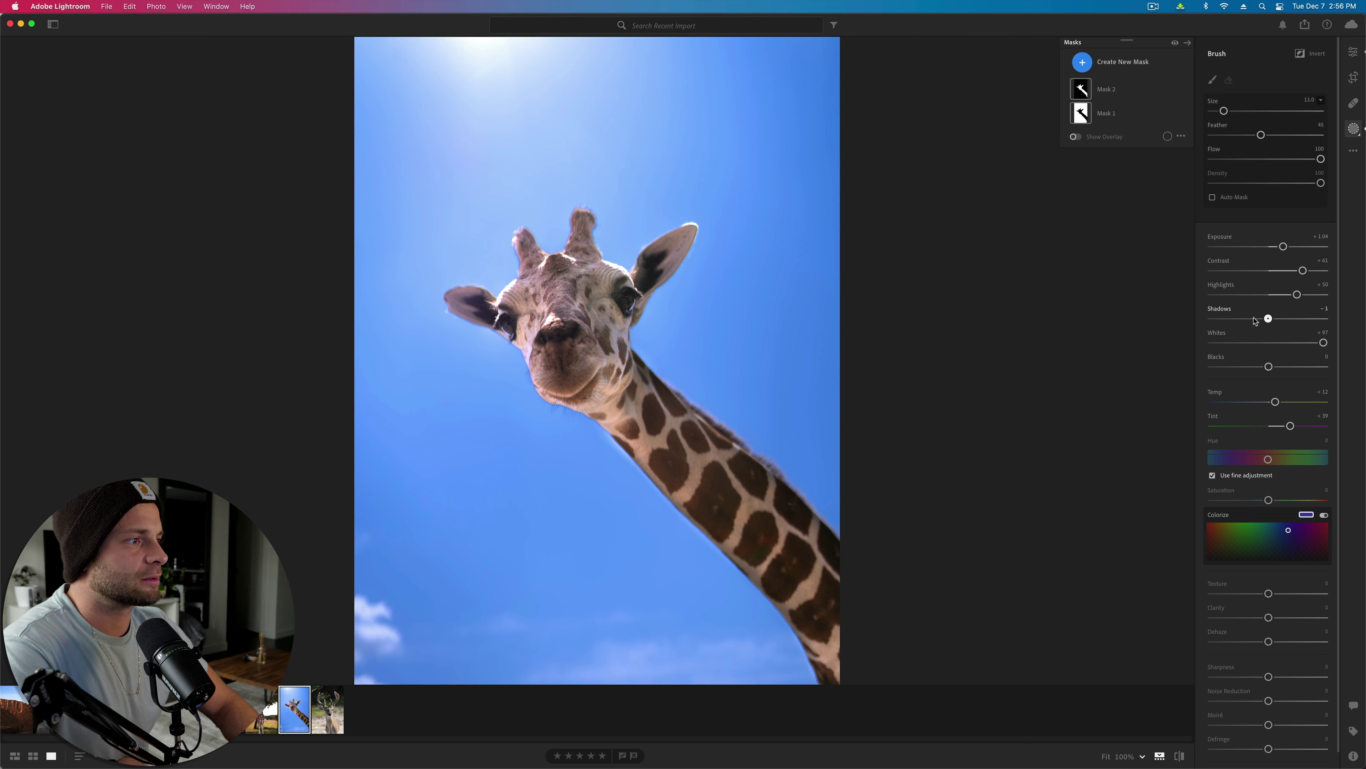
Step: Try a darker sky with Exposure −2.08 on the sky mask and undo the change
mouse_move(1255, 321)
left_mouse_down()
mouse_move(1313, 328)
mouse_move(1188, 319)
mouse_move(1276, 332)
left_mouse_up()
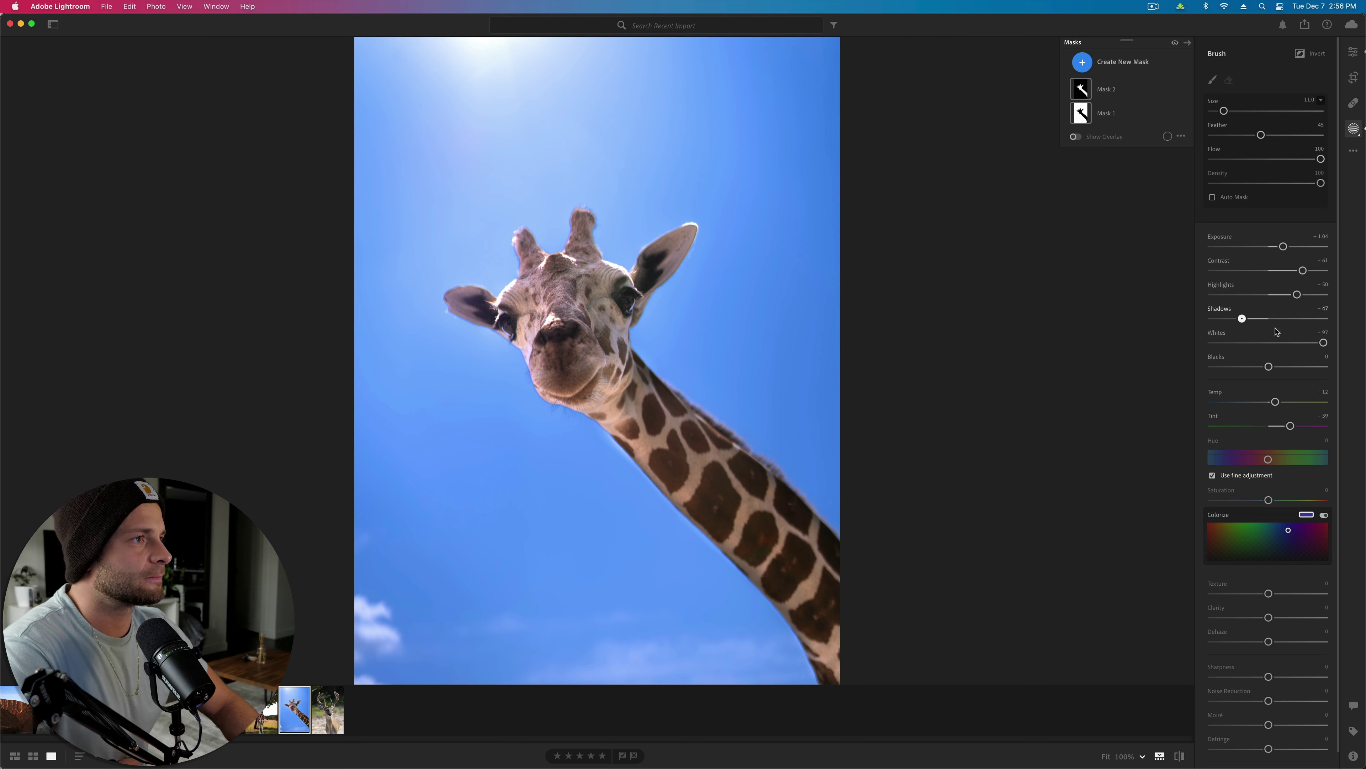
left_click(1082, 113)
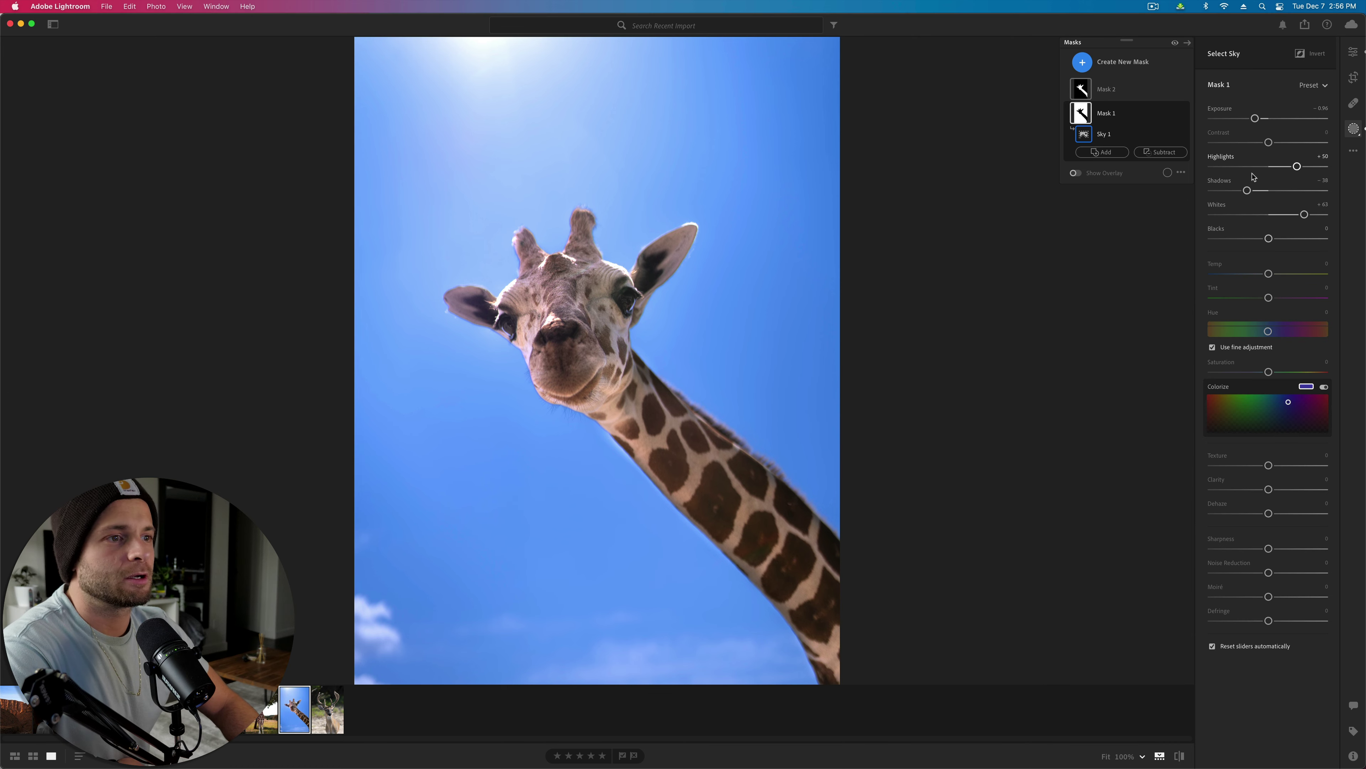
left_click_drag(1256, 118, 1240, 119)
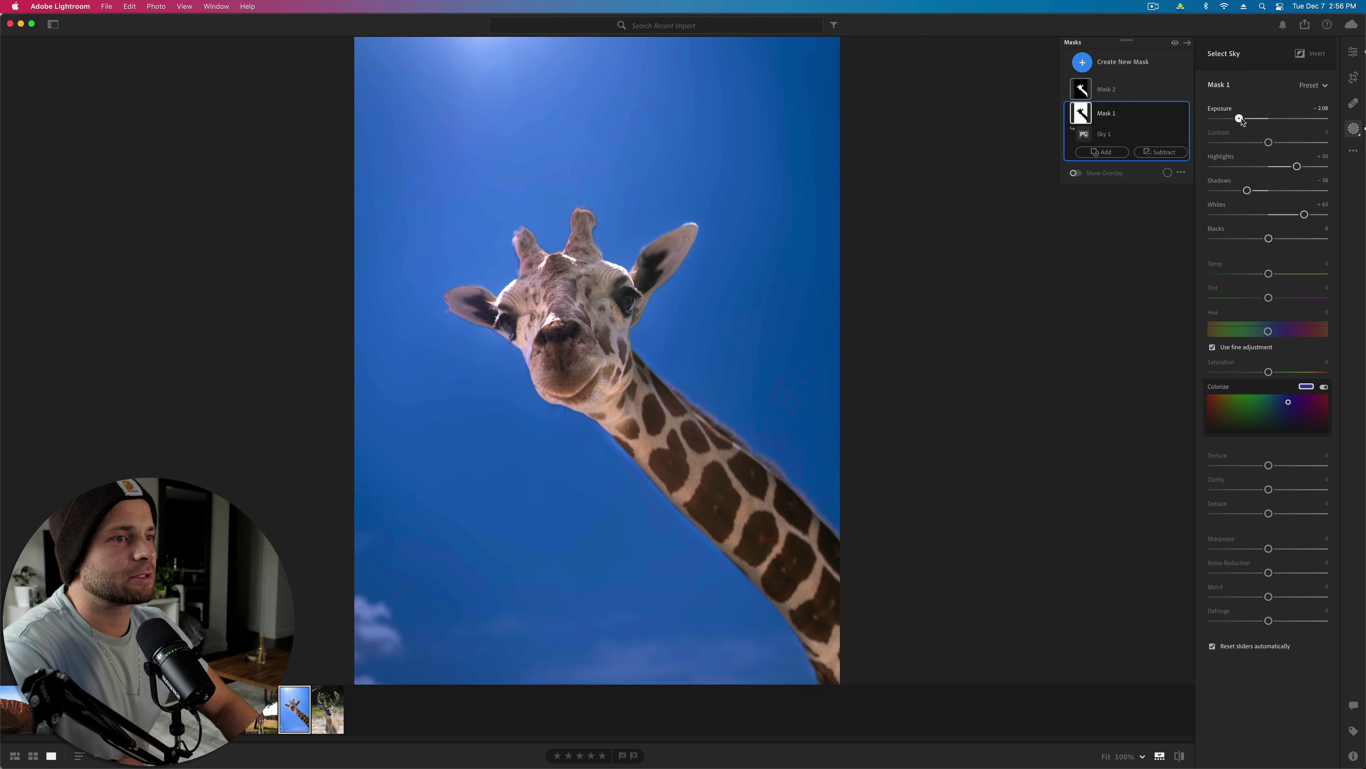
key("super+z")
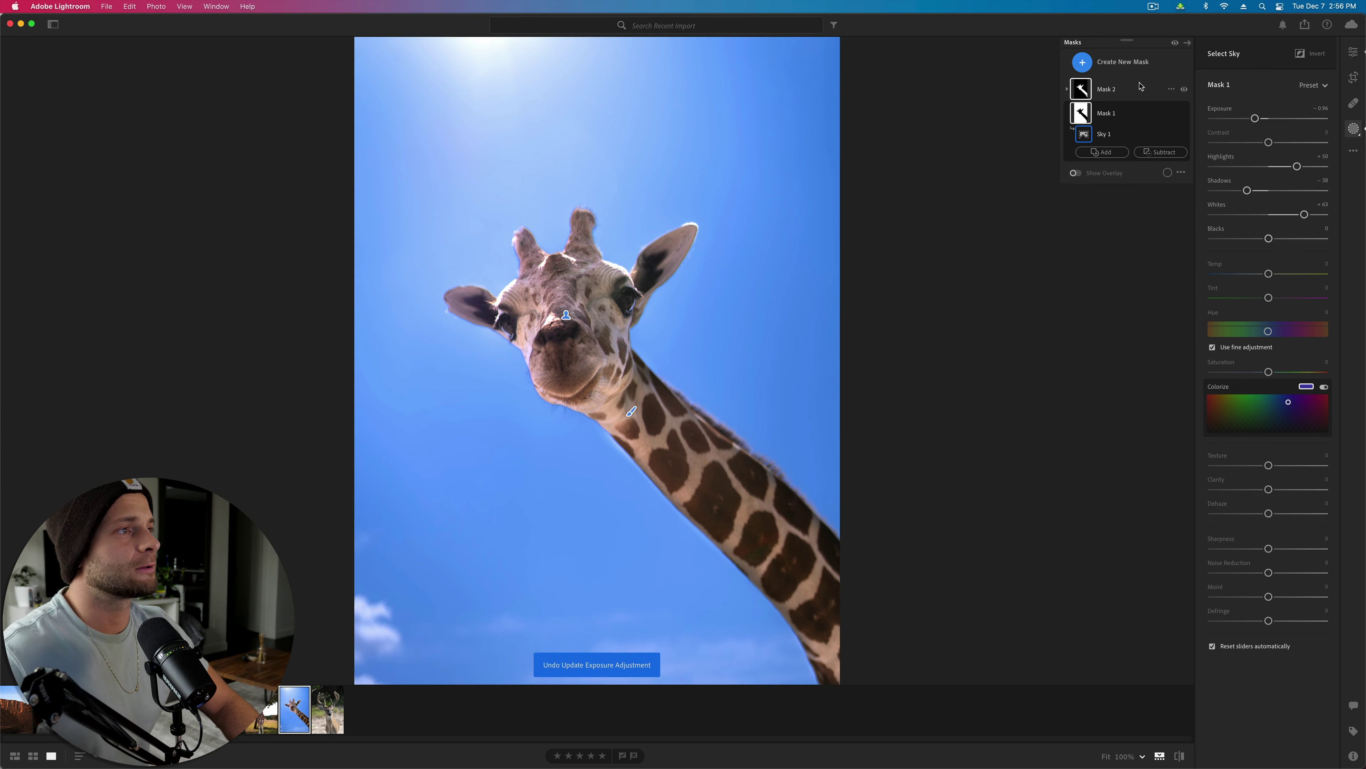
Step: Rename the subject mask "giraffe" and reduce its Exposure to +0.64
left_click(1133, 114)
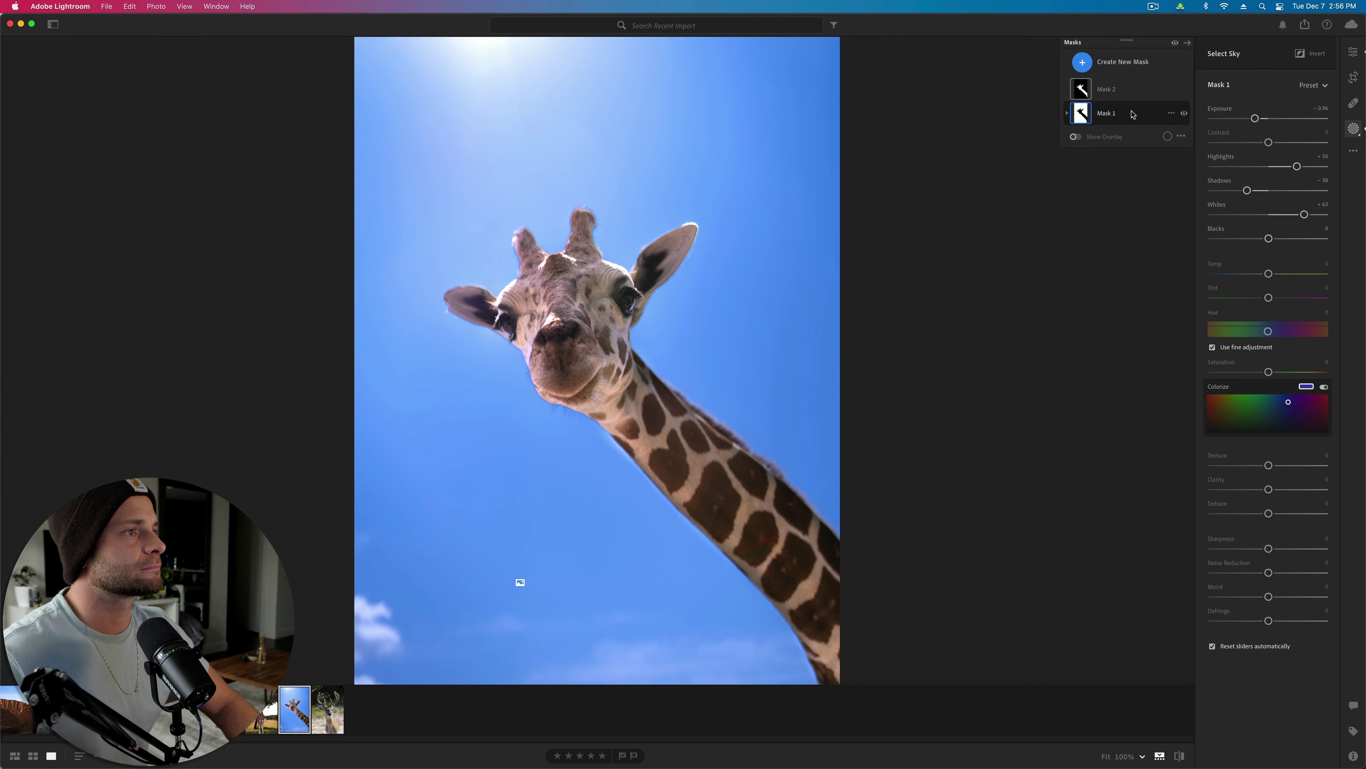
left_click(1130, 89)
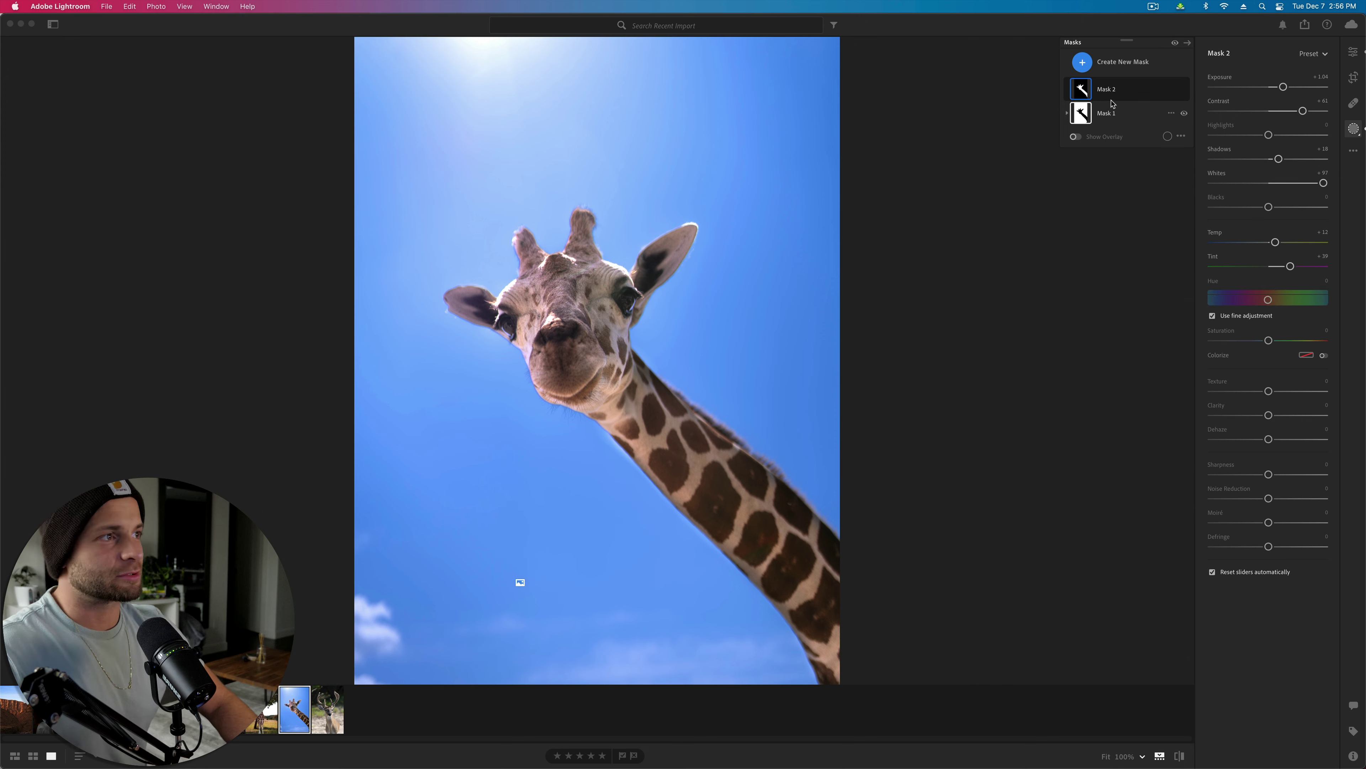
double_click(1107, 89)
type("giraffe")
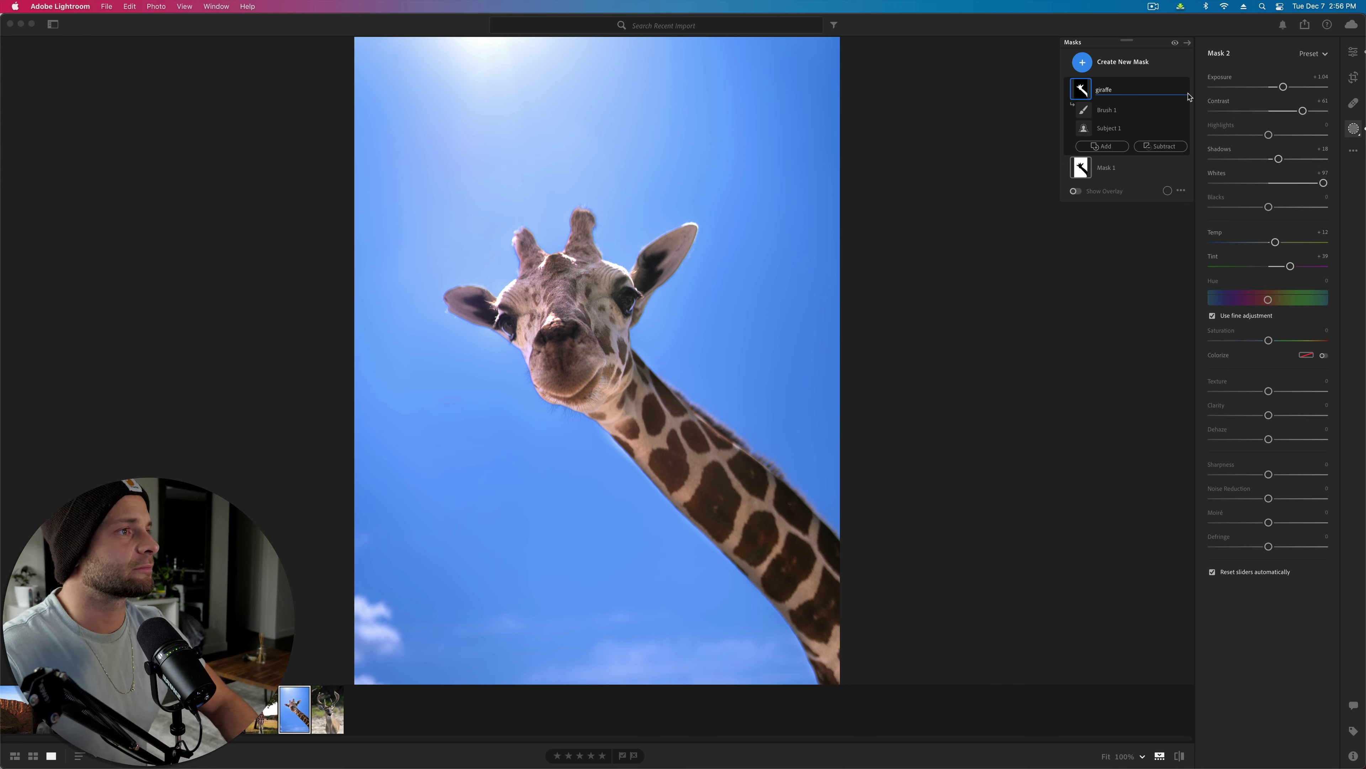
left_click(1283, 87)
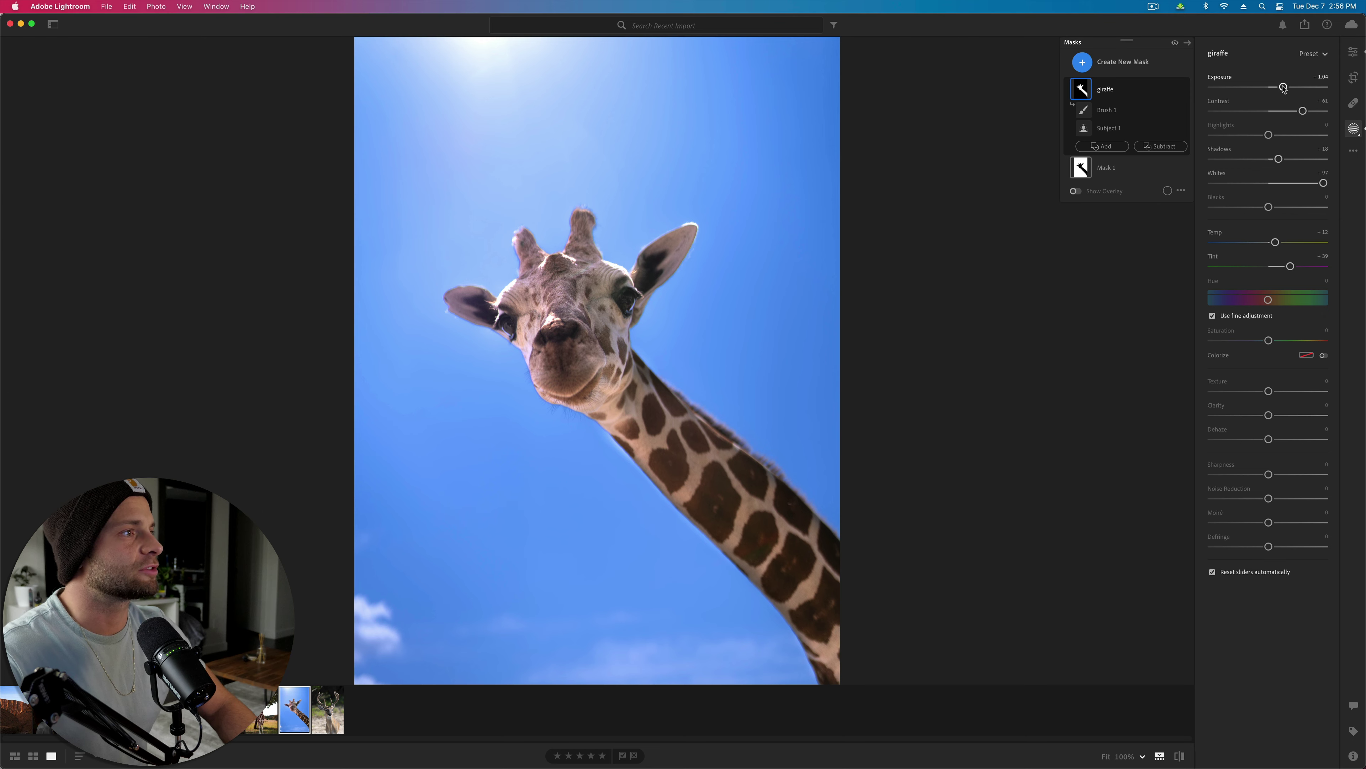
left_click_drag(1281, 88, 1278, 87)
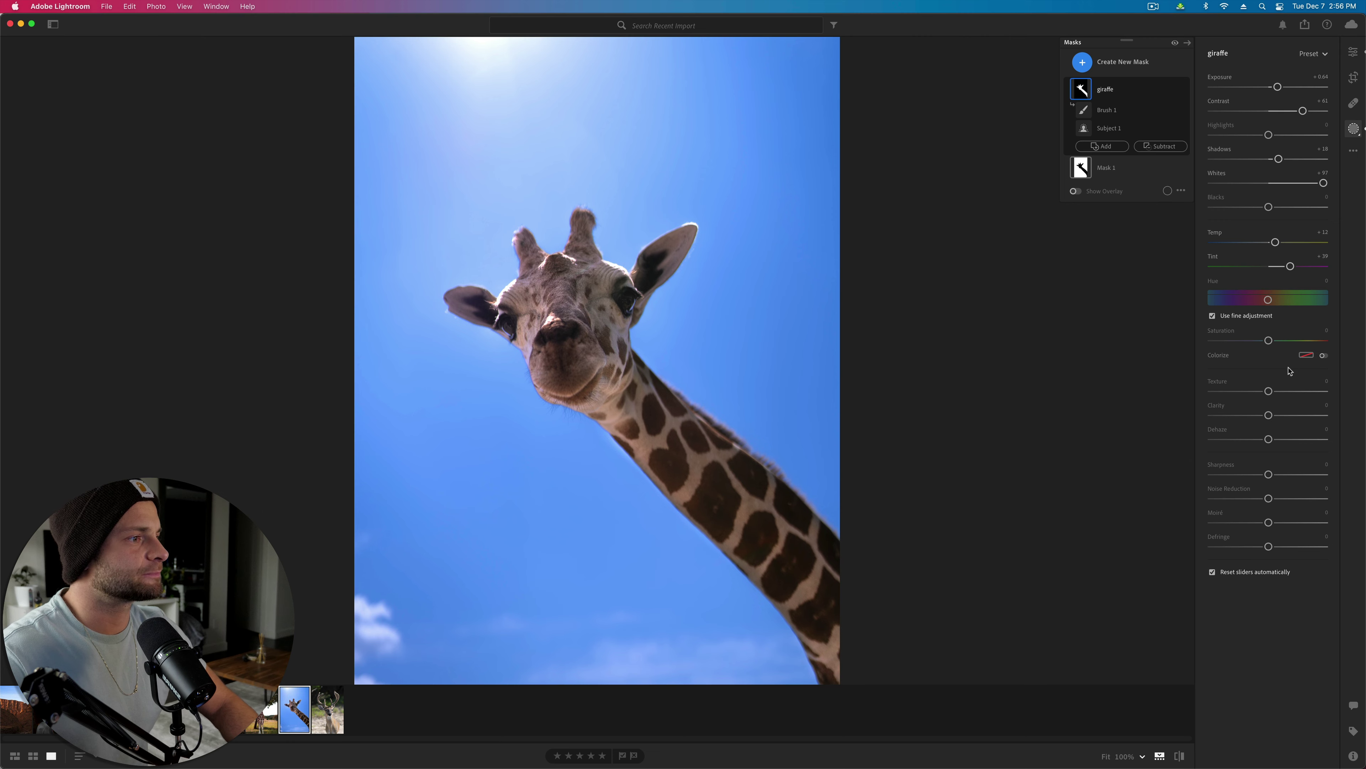
Step: Refine the giraffe mask's detail with Texture +6, Clarity −57, Dehaze +12 and Sharpness +20
left_click_drag(1269, 392, 1250, 416)
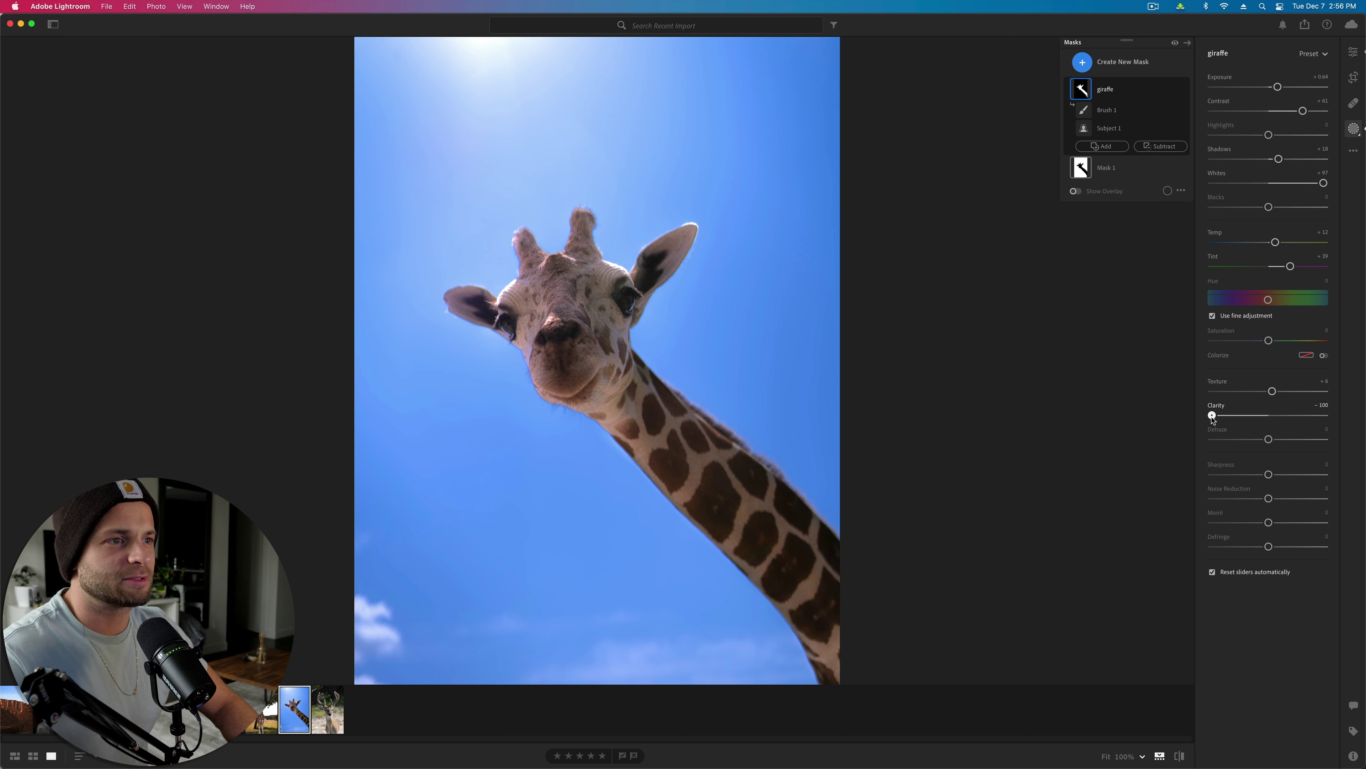
left_click(1236, 417)
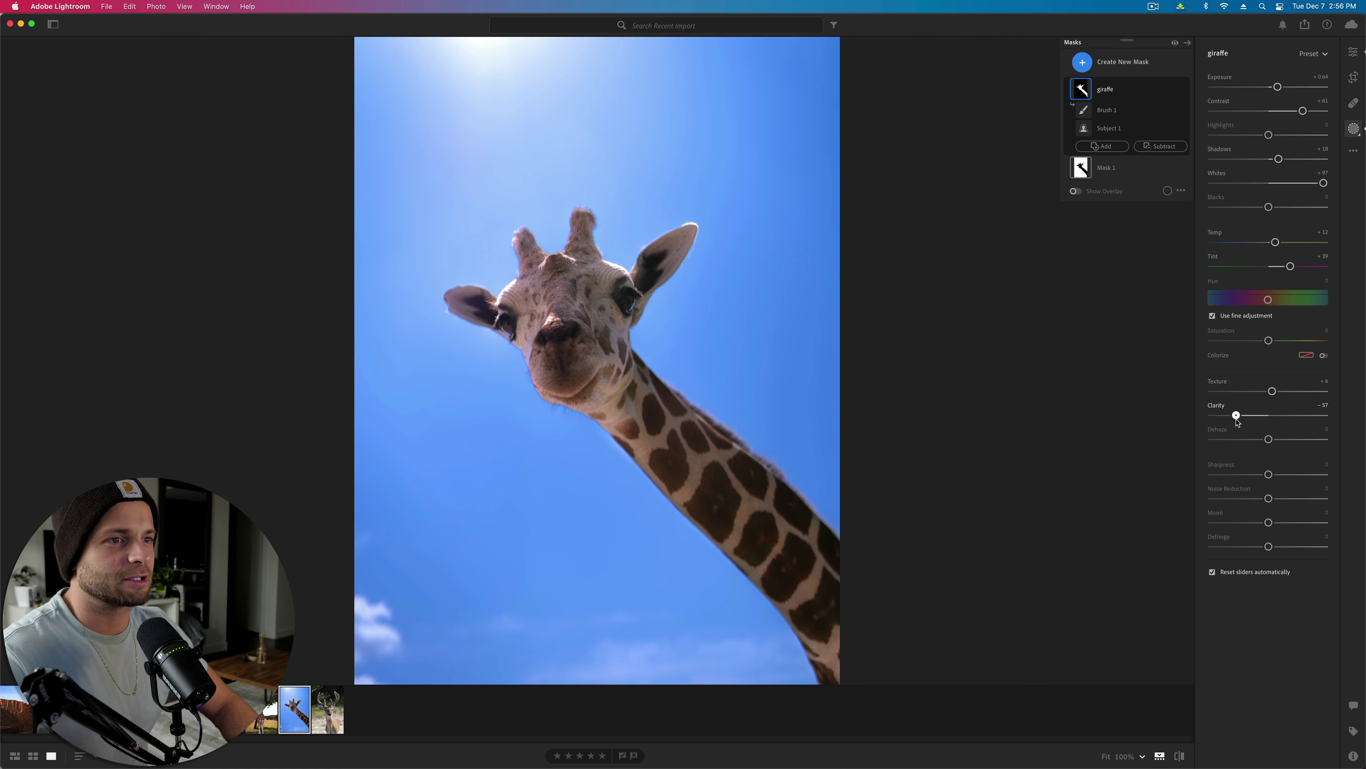
left_click(1279, 439)
left_click_drag(1279, 441, 1236, 415)
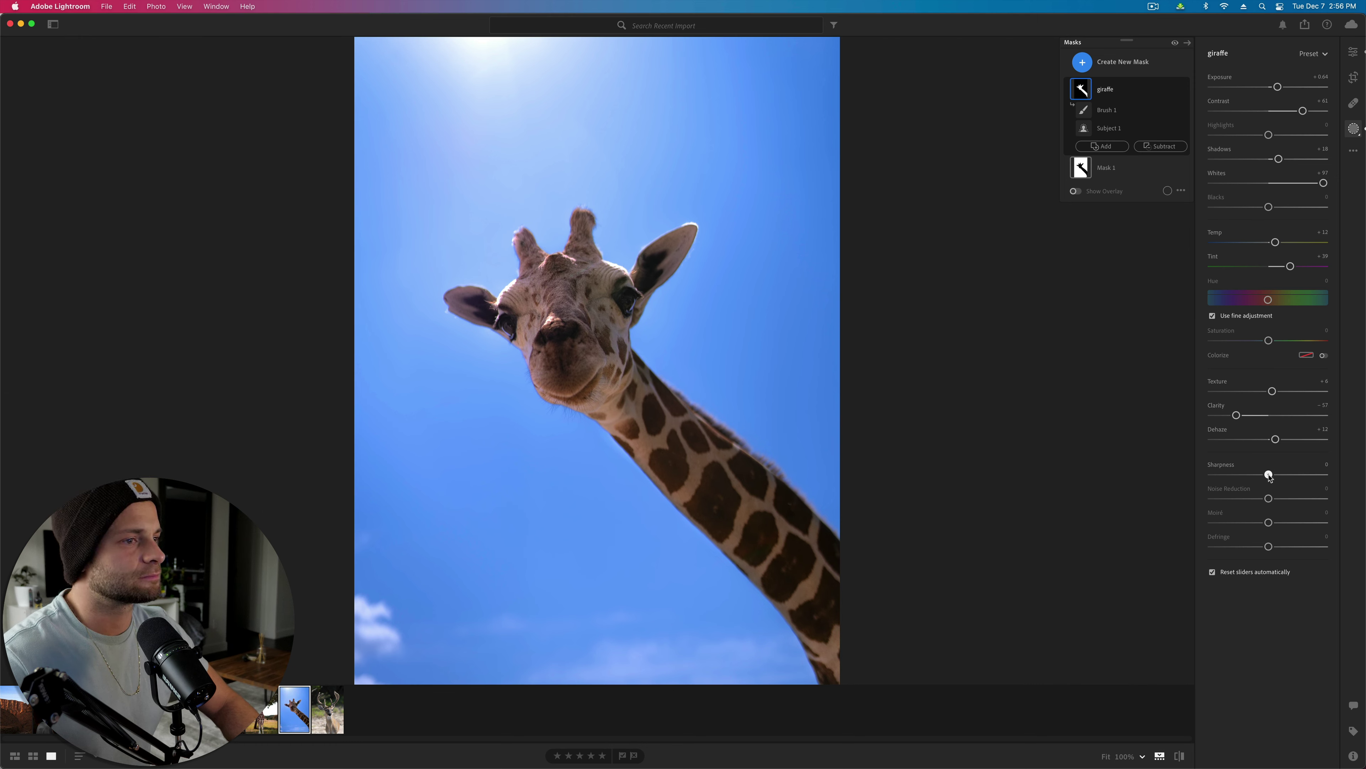
left_click_drag(1269, 474, 1275, 475)
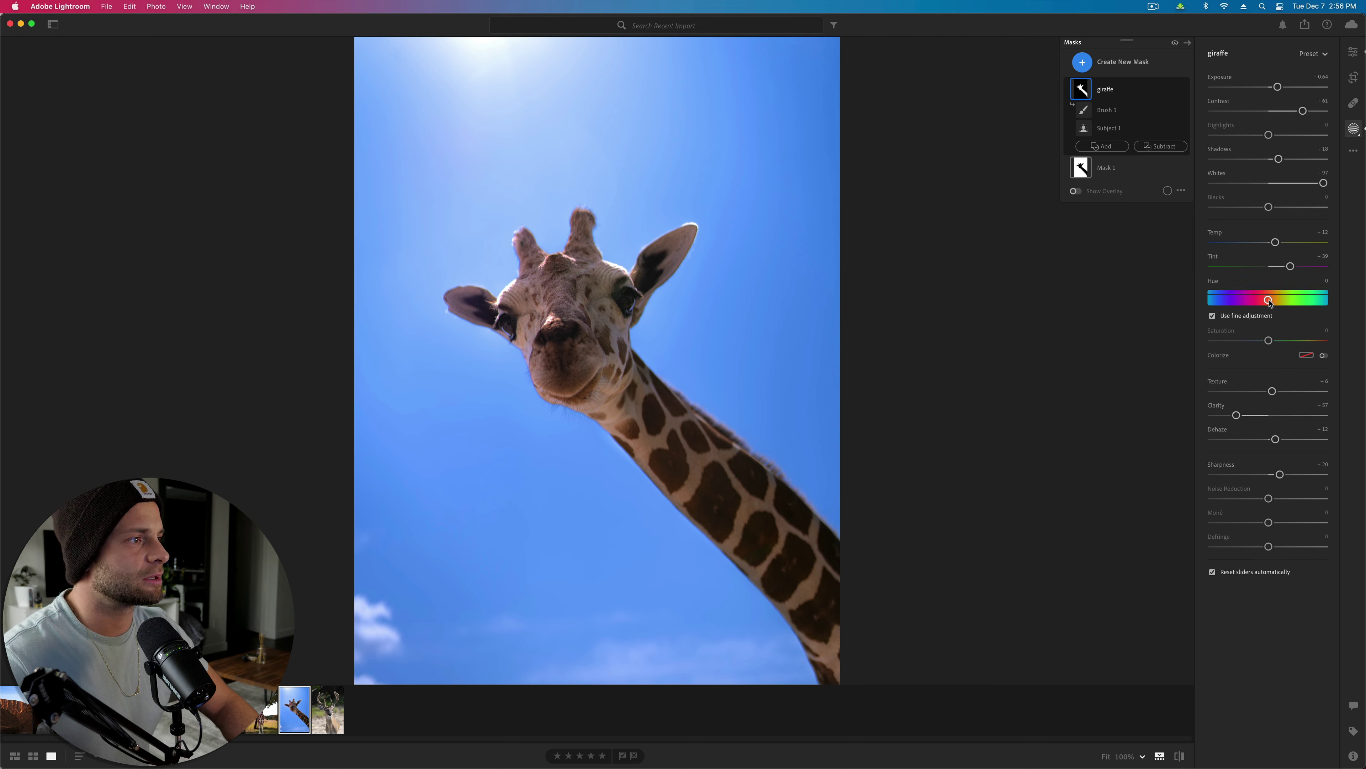
Step: Shift the giraffe mask's Hue slightly toward red, and set its Highlights to +80 and Saturation to +15
left_click_drag(1268, 299, 1266, 299)
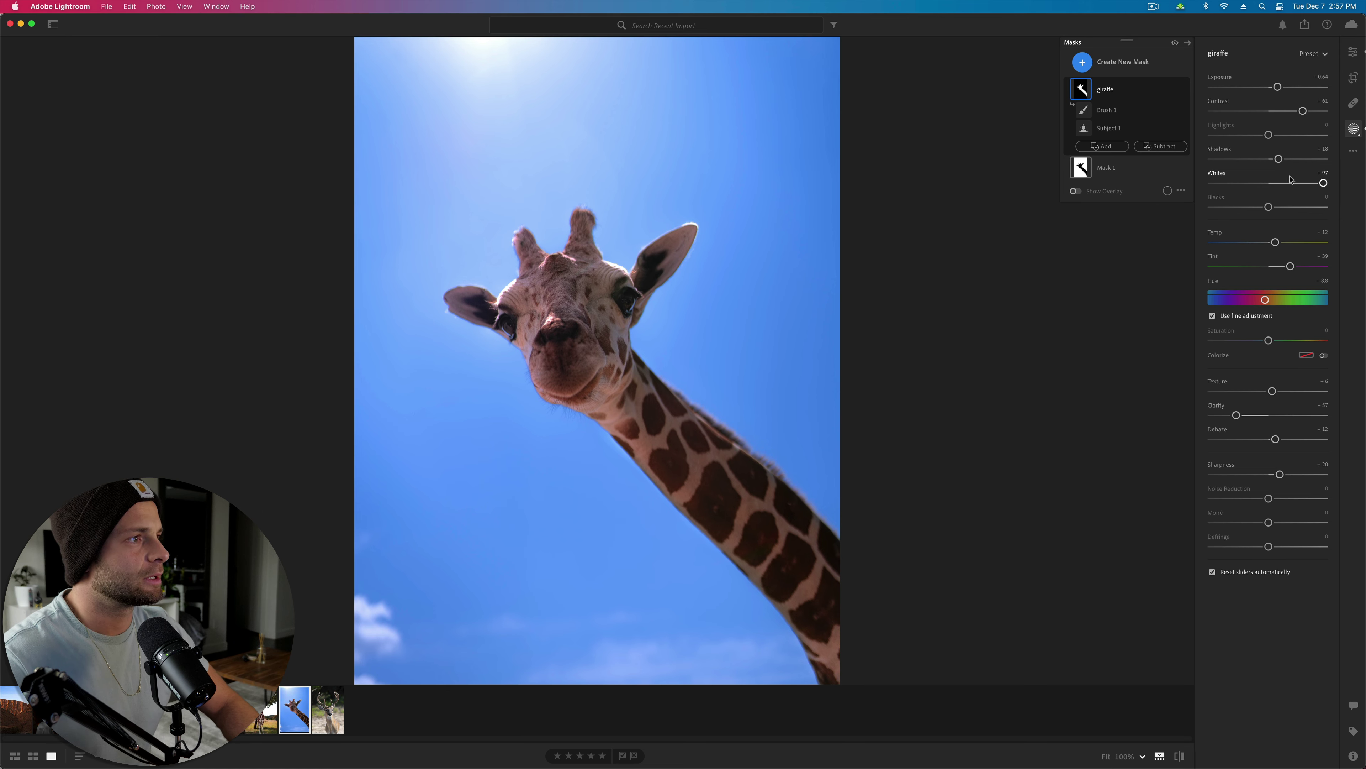
left_click_drag(1294, 134, 1314, 135)
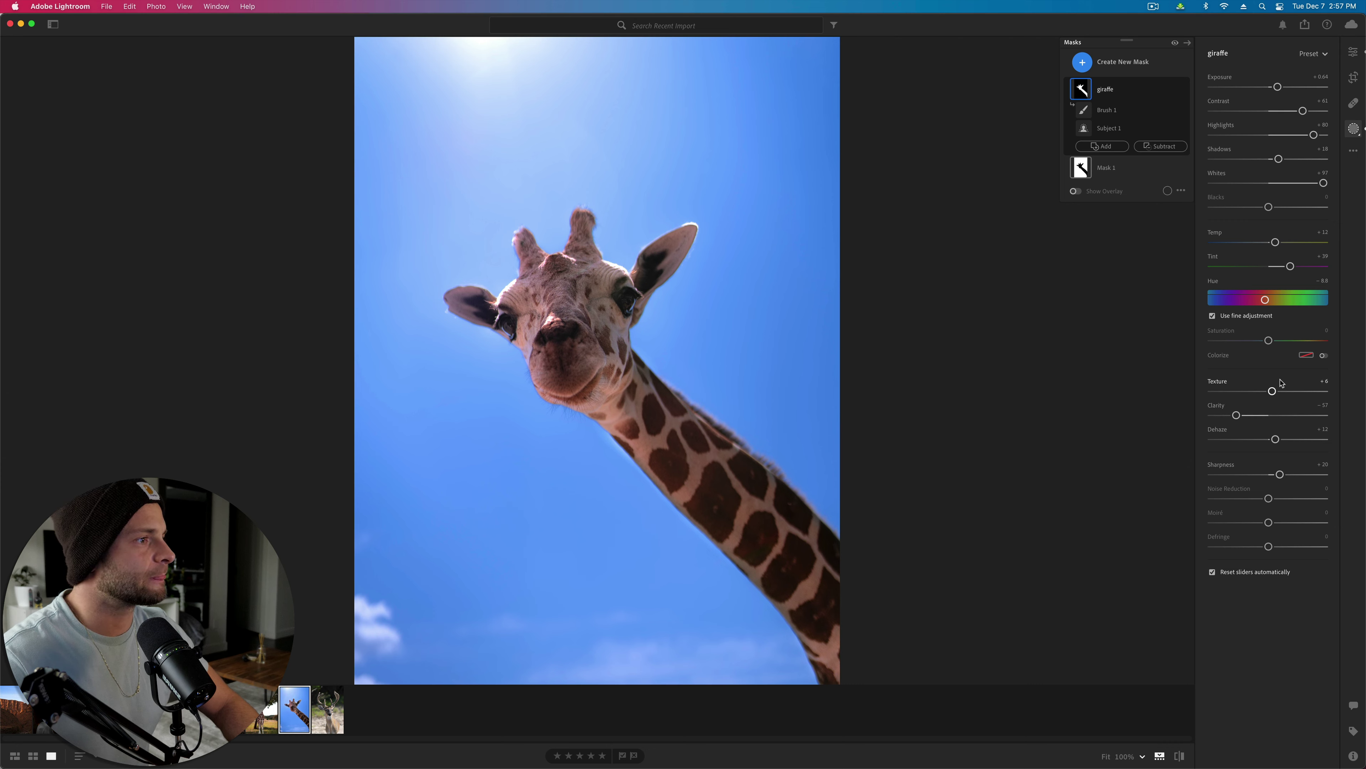
mouse_move(1269, 340)
left_mouse_down()
mouse_move(1291, 342)
mouse_move(1279, 342)
left_mouse_up()
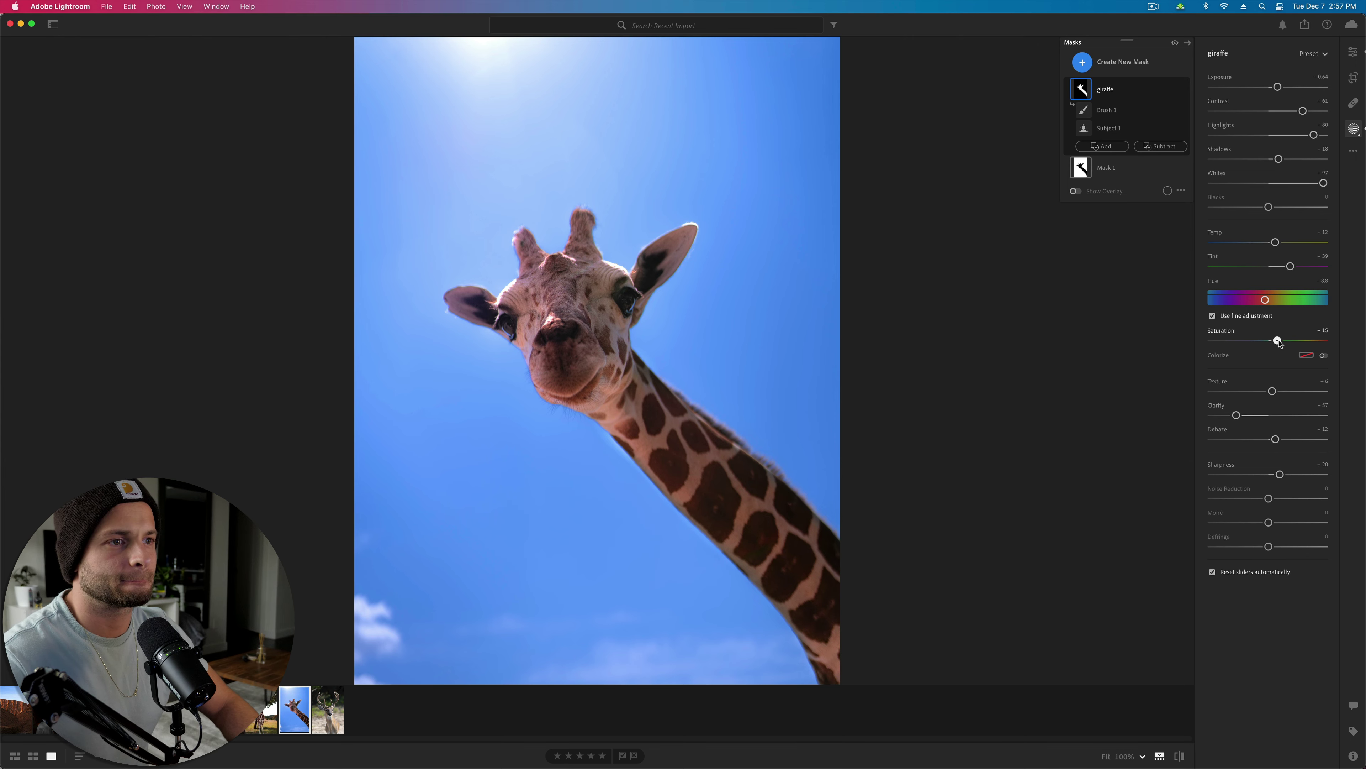
Step: Compare the edited giraffe with the original, and brighten its oranges, yellows (Luminance +55) and reds (Luminance +100) in the Color Mixer
key("e")
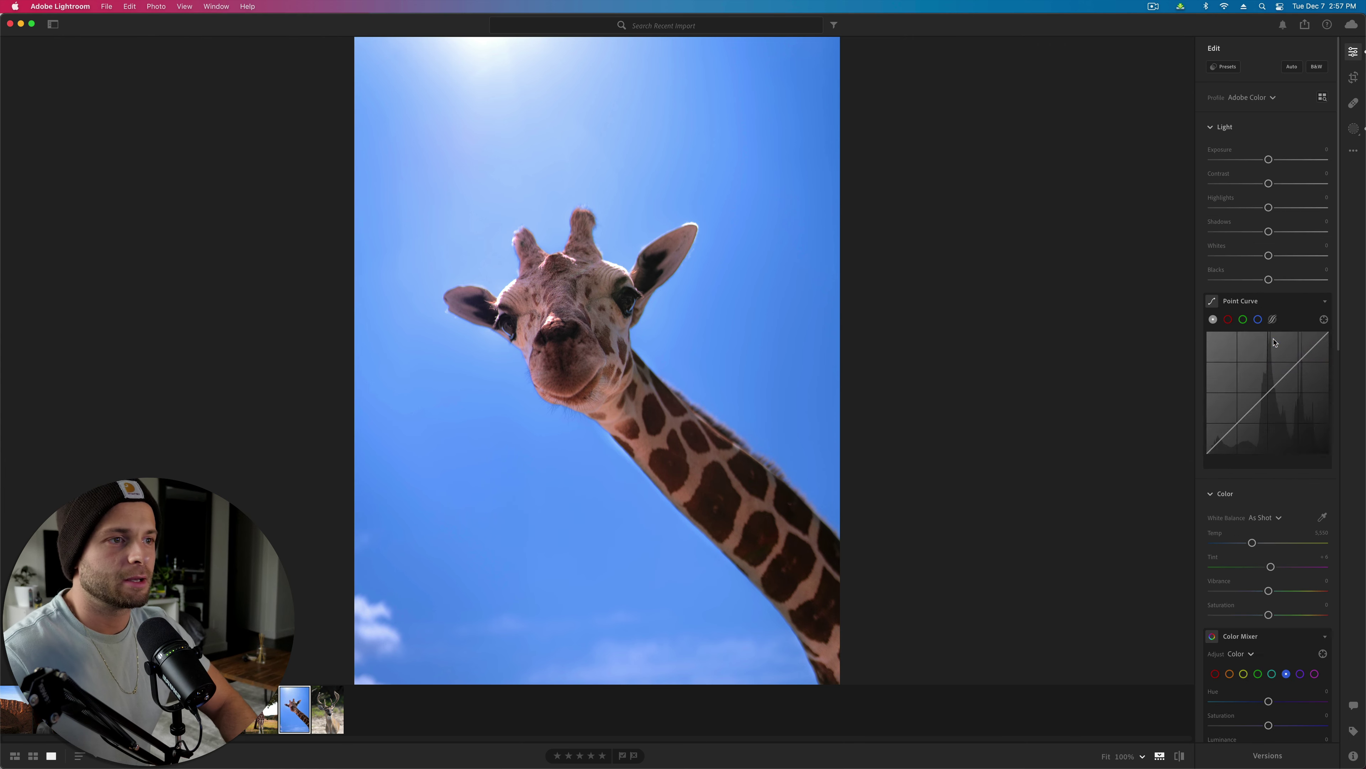
key("backslash")
key("backslash")
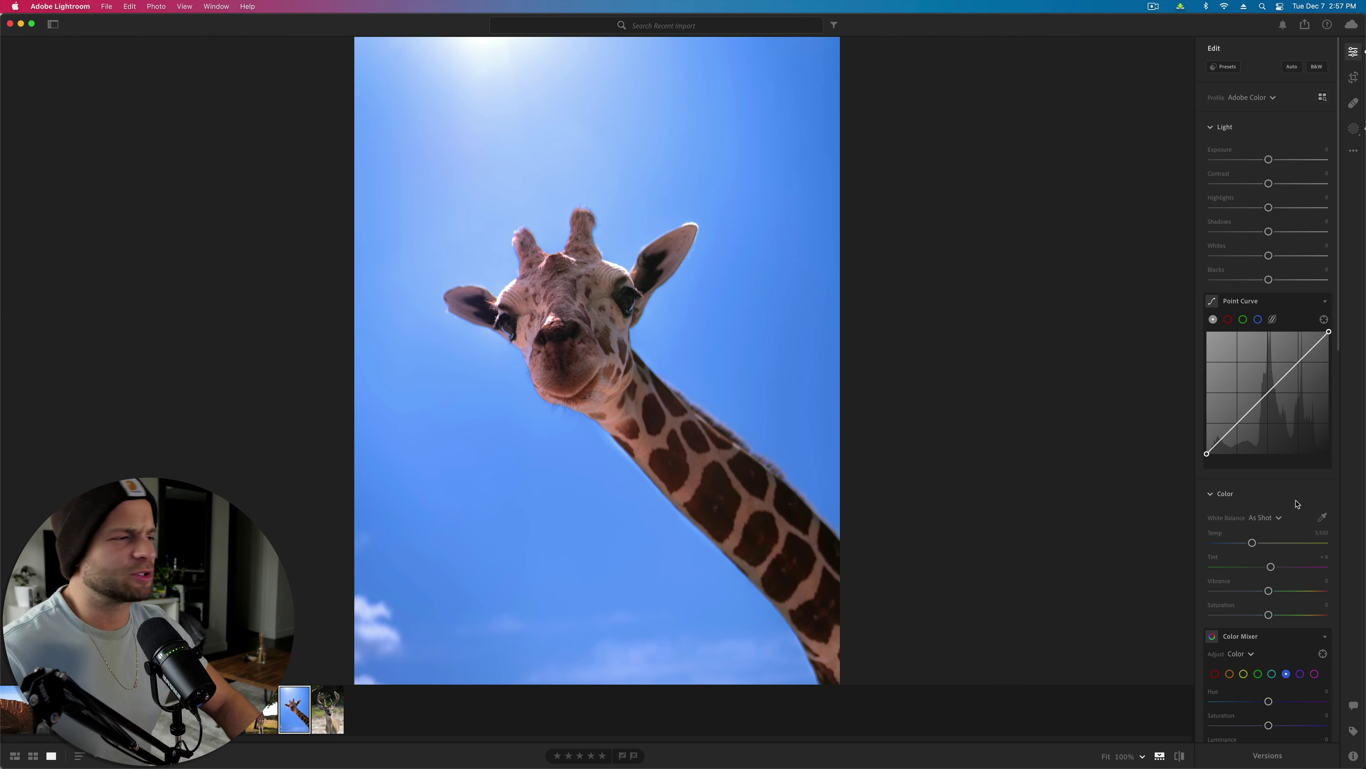
scroll(1276, 622, "down", 10)
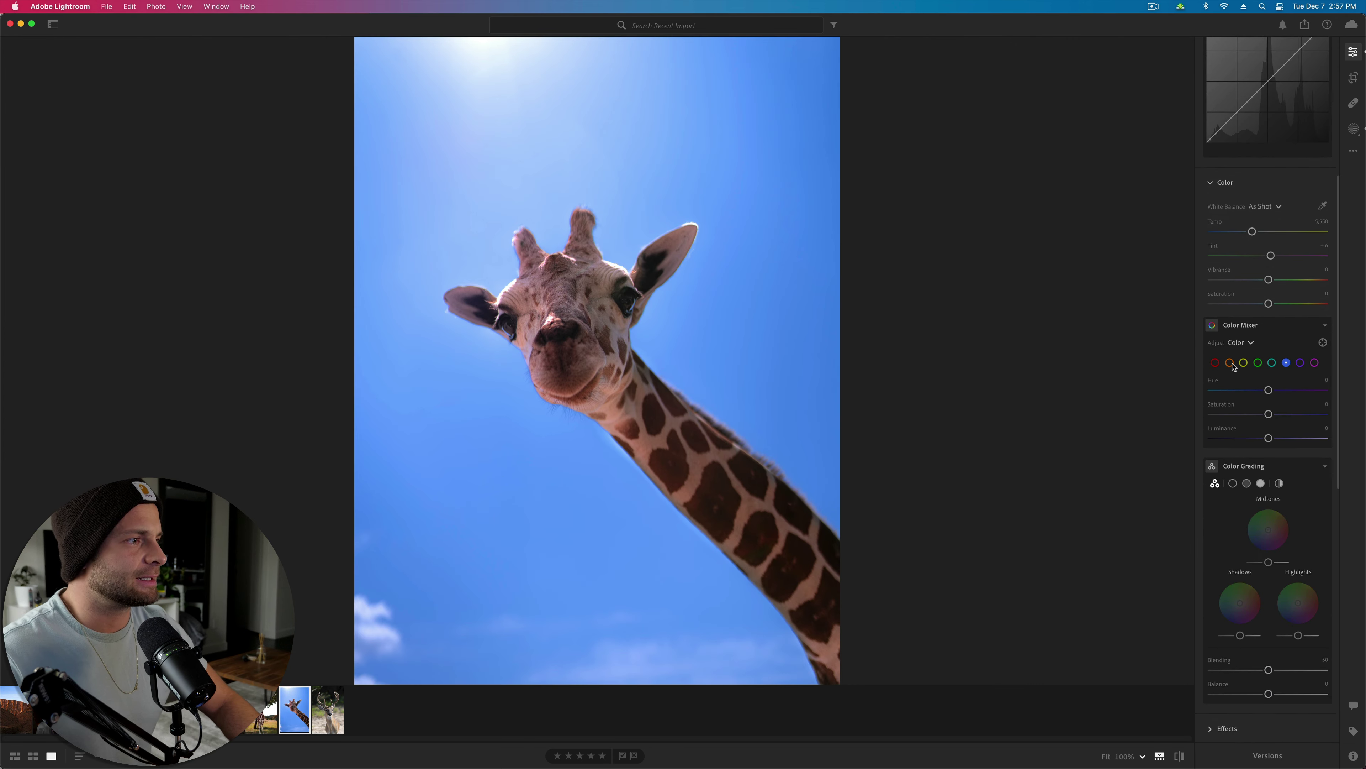
left_click(1230, 363)
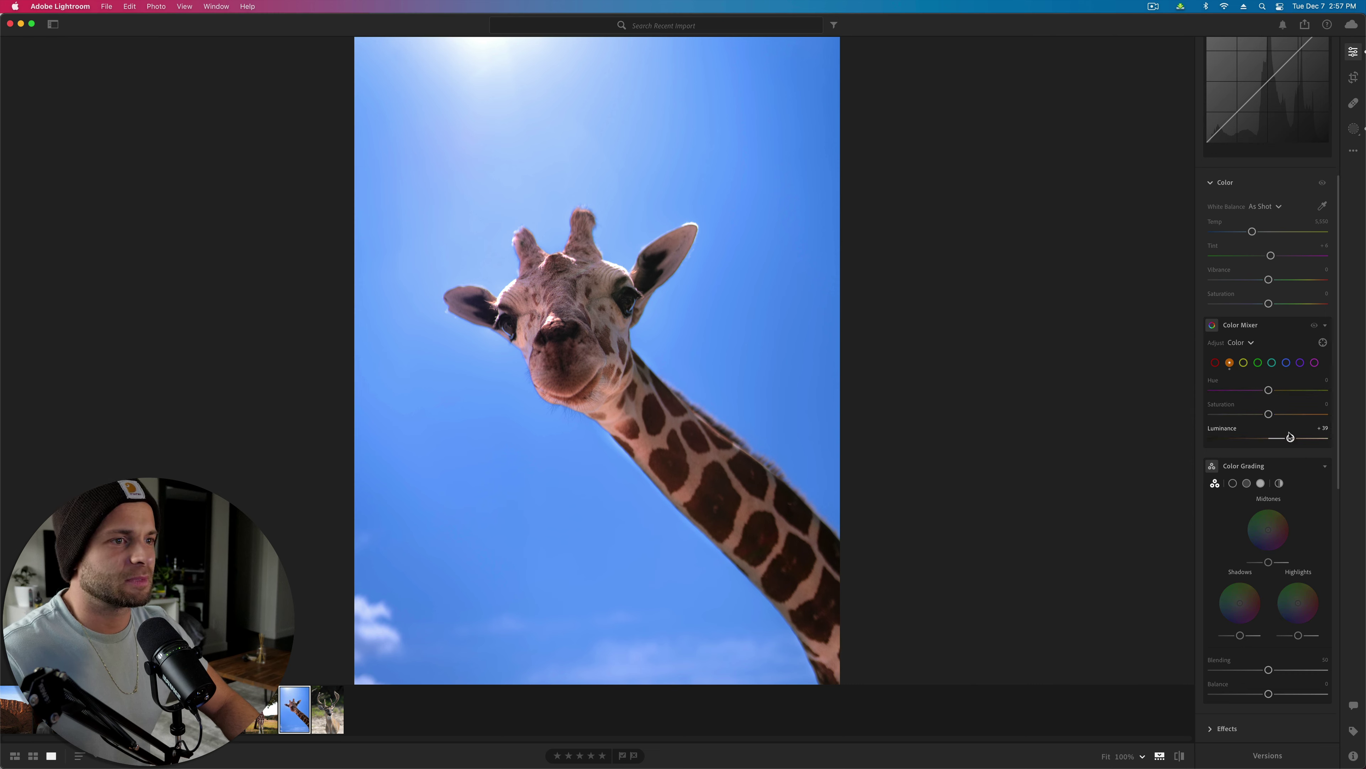
left_click(1244, 363)
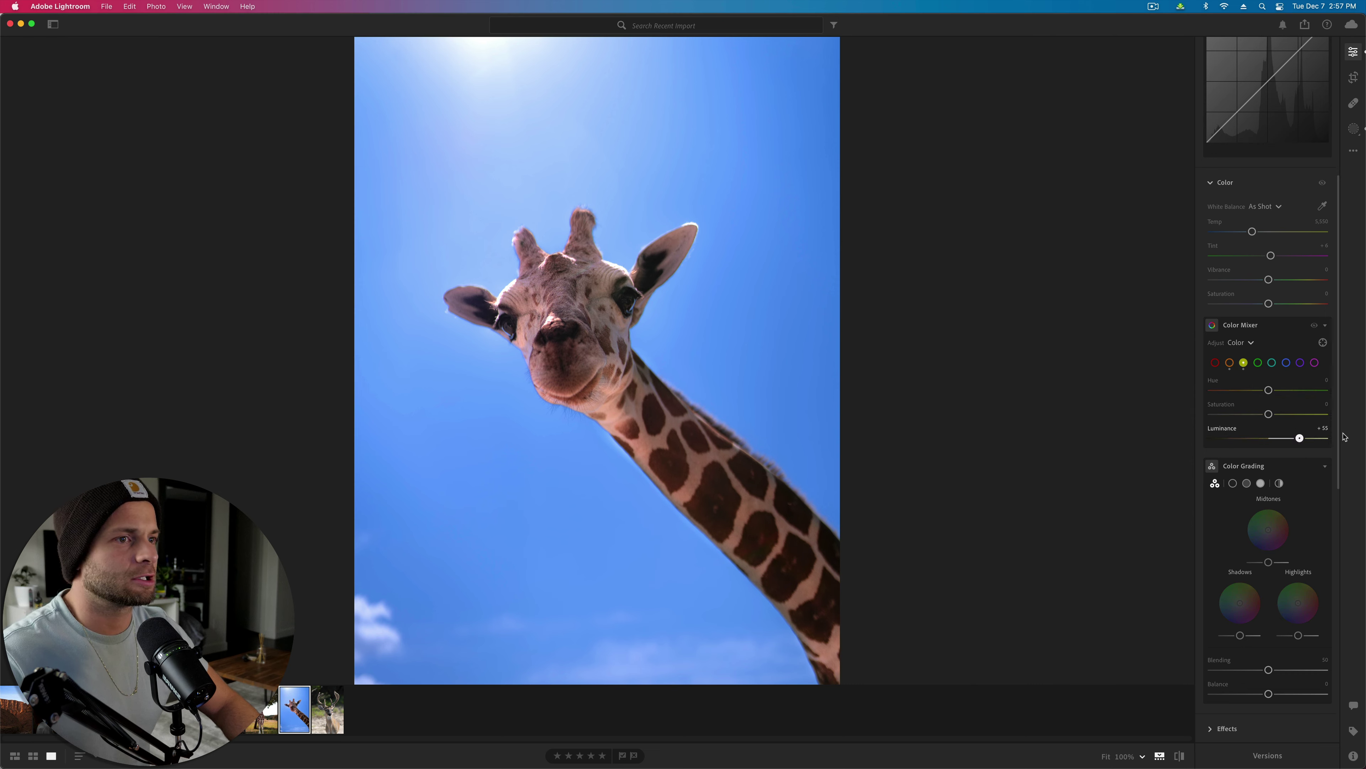
left_click(1215, 362)
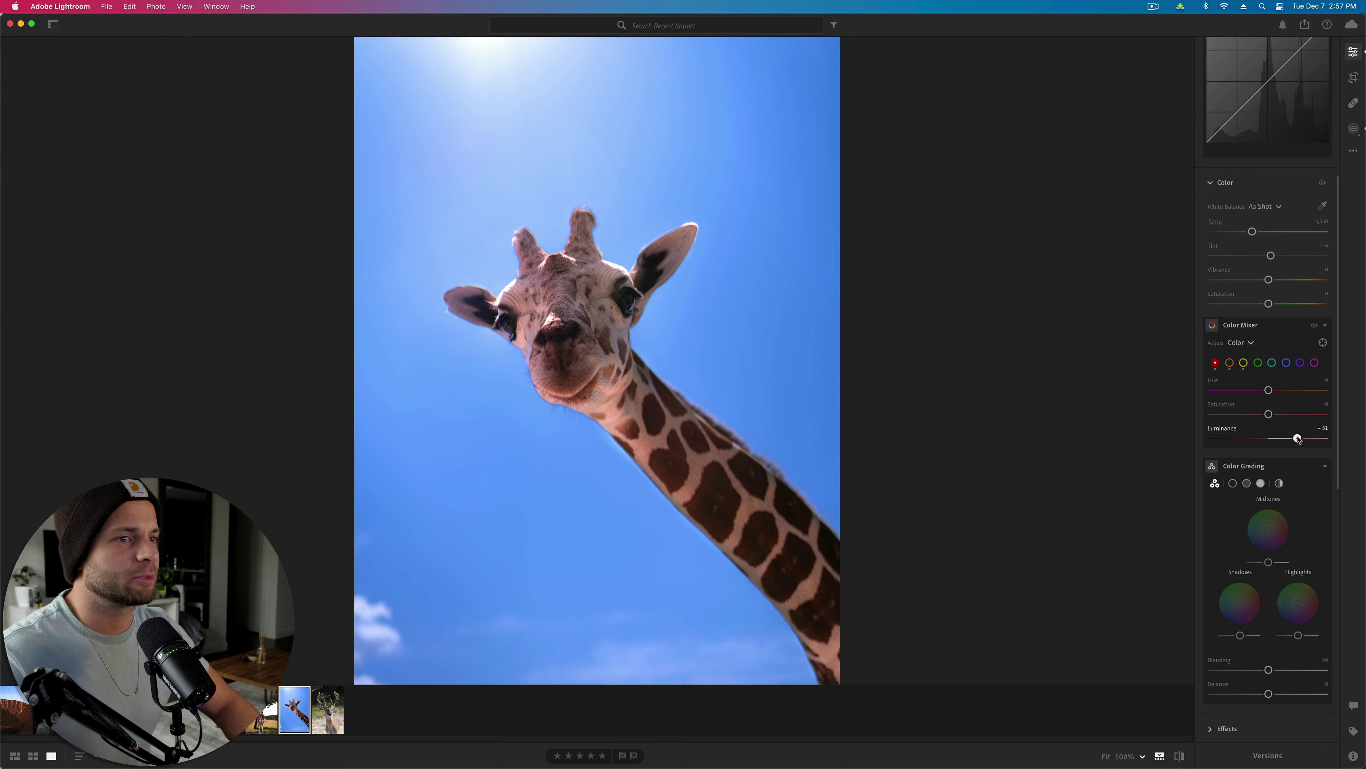
left_click_drag(1300, 438, 1364, 445)
Step: In the Color Mixer, set red to Hue +94 and Saturation +51, and orange to Hue +21, Saturation +23 and Luminance +100
left_click(1230, 362)
mouse_move(1291, 413)
left_mouse_down()
mouse_move(1322, 422)
mouse_move(1297, 392)
mouse_move(1342, 397)
mouse_move(1322, 393)
mouse_move(1298, 415)
left_mouse_up()
left_click(1215, 362)
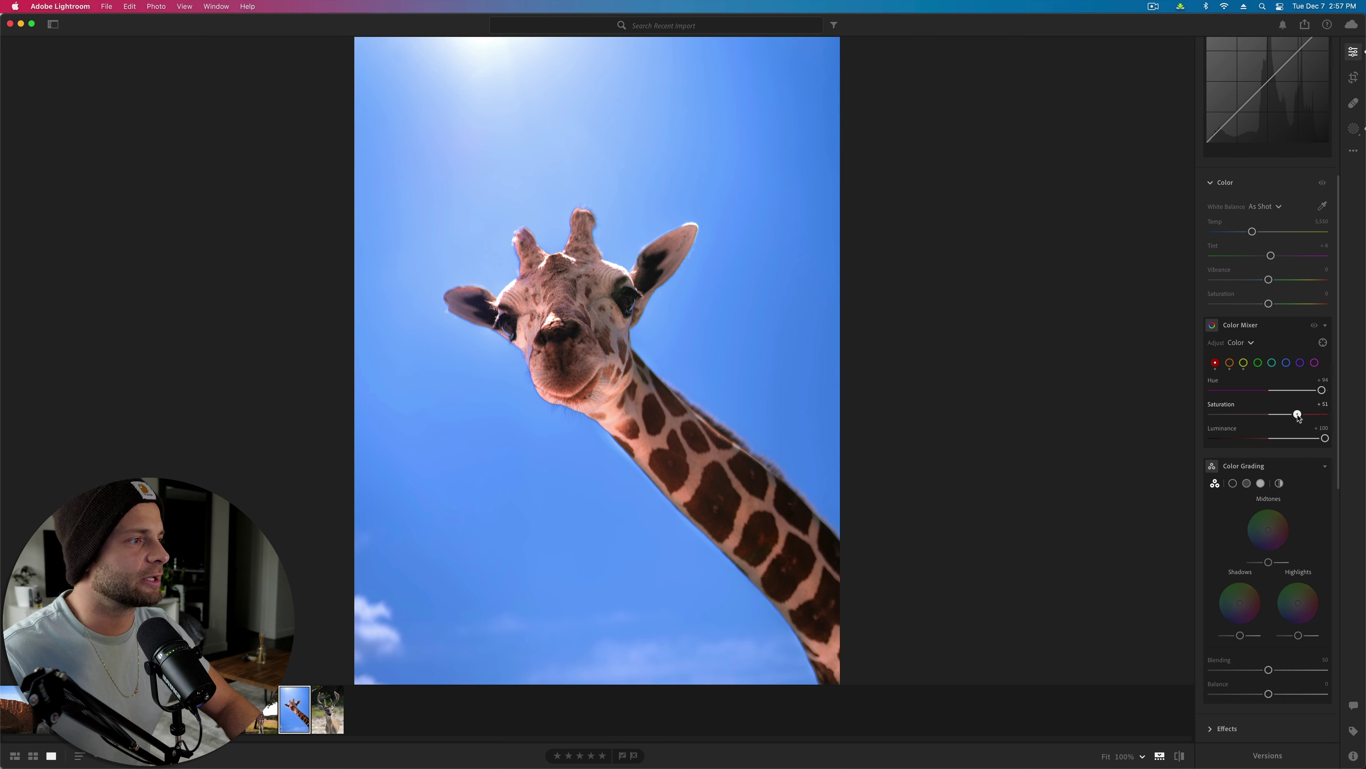
left_click(1229, 363)
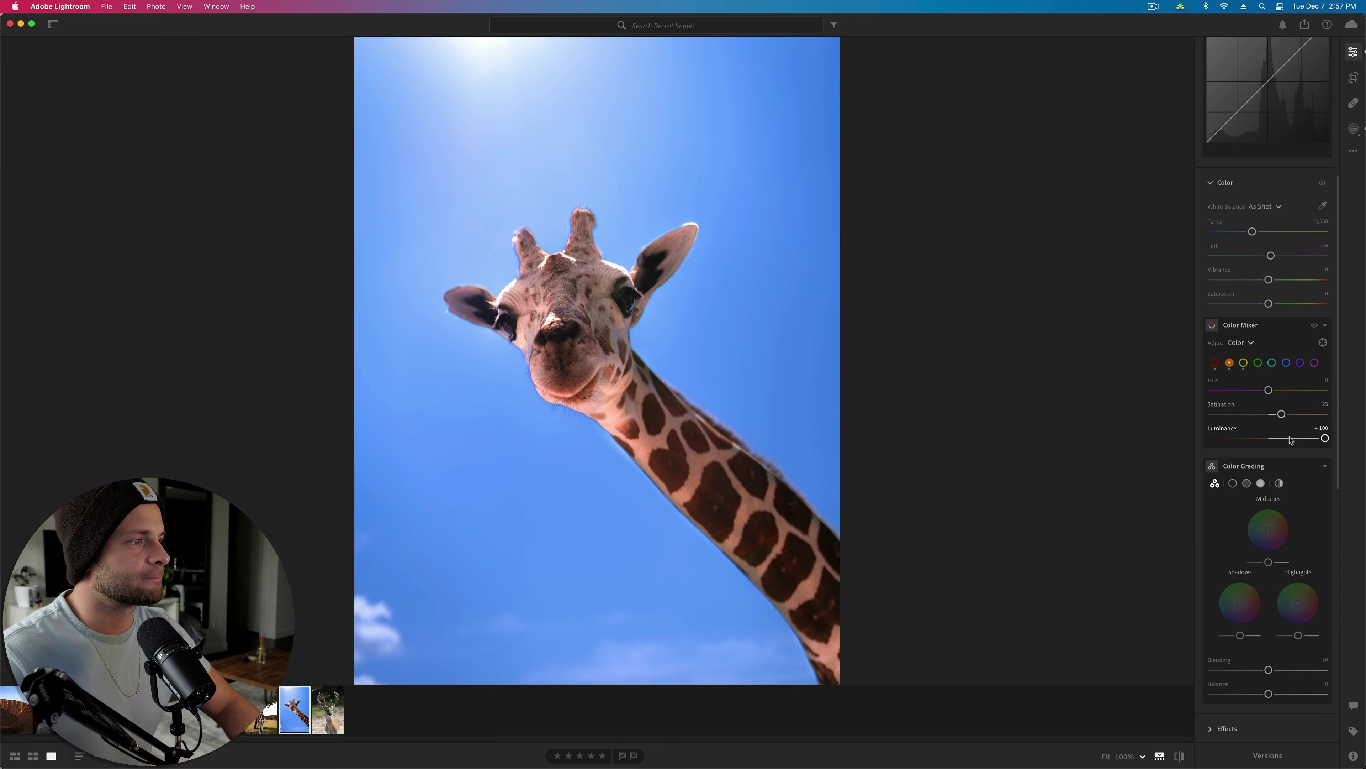
mouse_move(1269, 392)
left_mouse_down()
mouse_move(1294, 393)
mouse_move(1267, 394)
mouse_move(1284, 396)
left_mouse_up()
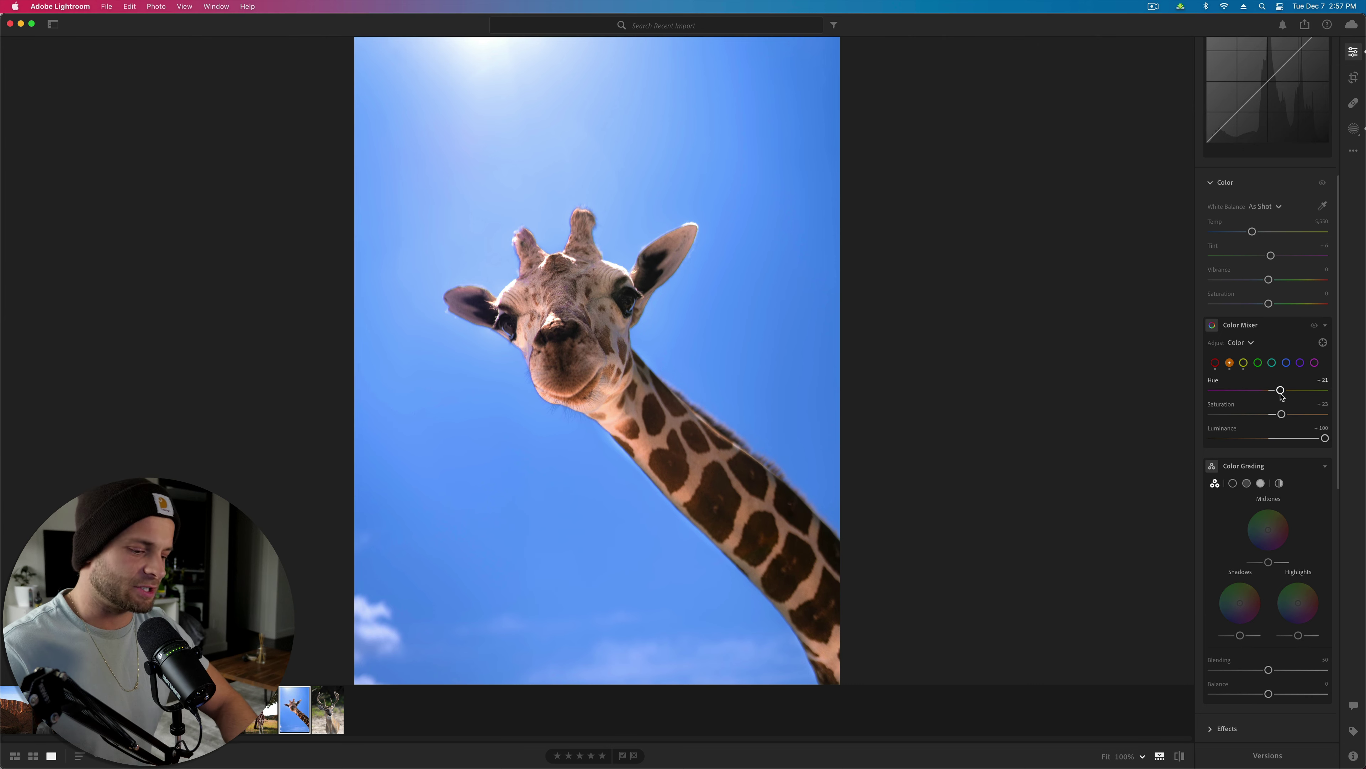
key("backslash")
key("backslash")
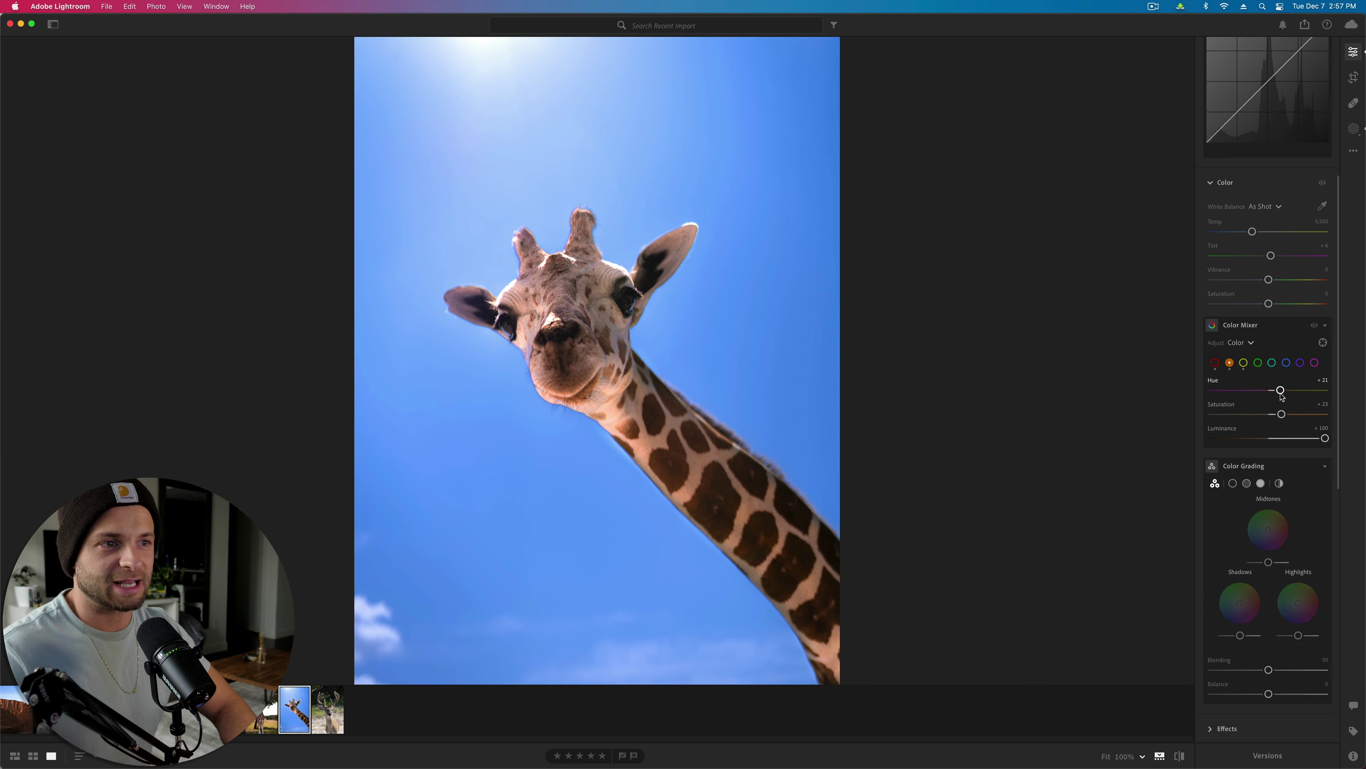
left_click(608, 231)
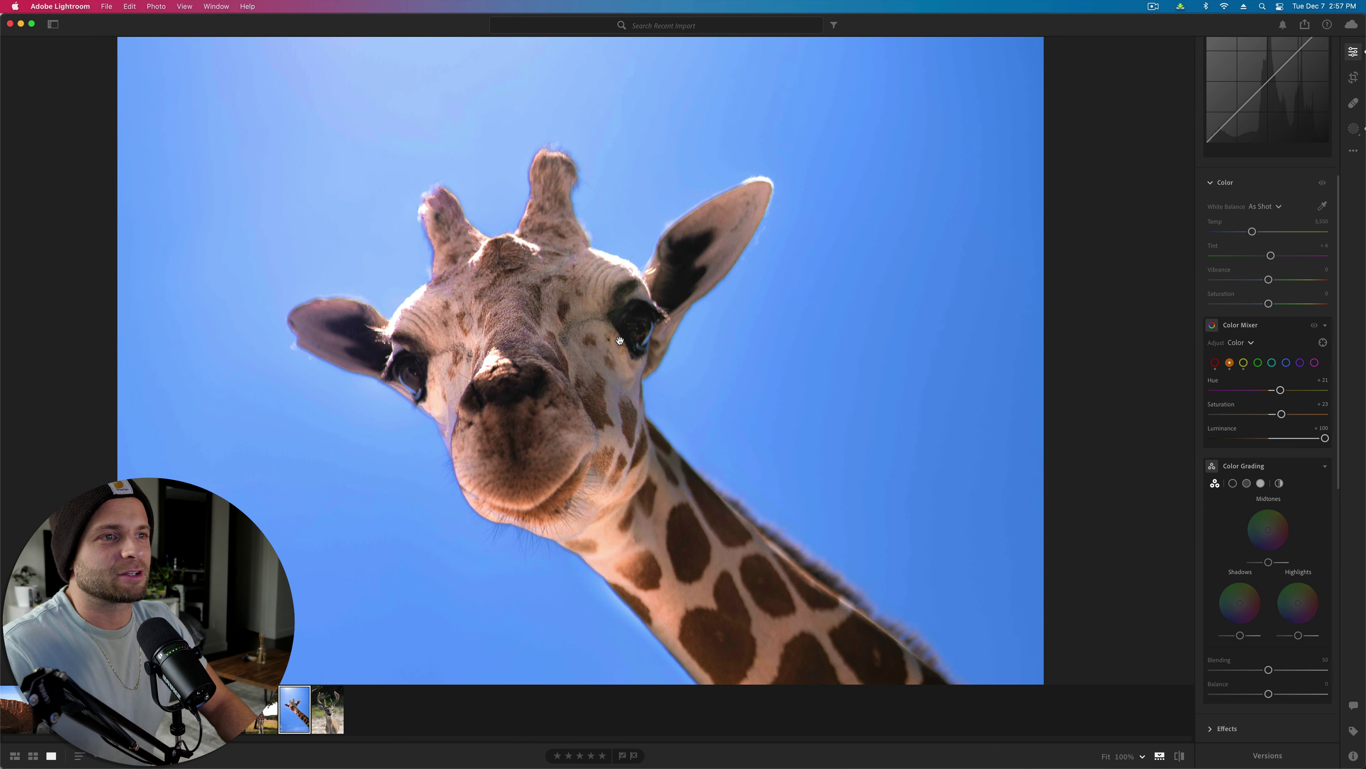
left_click(738, 289)
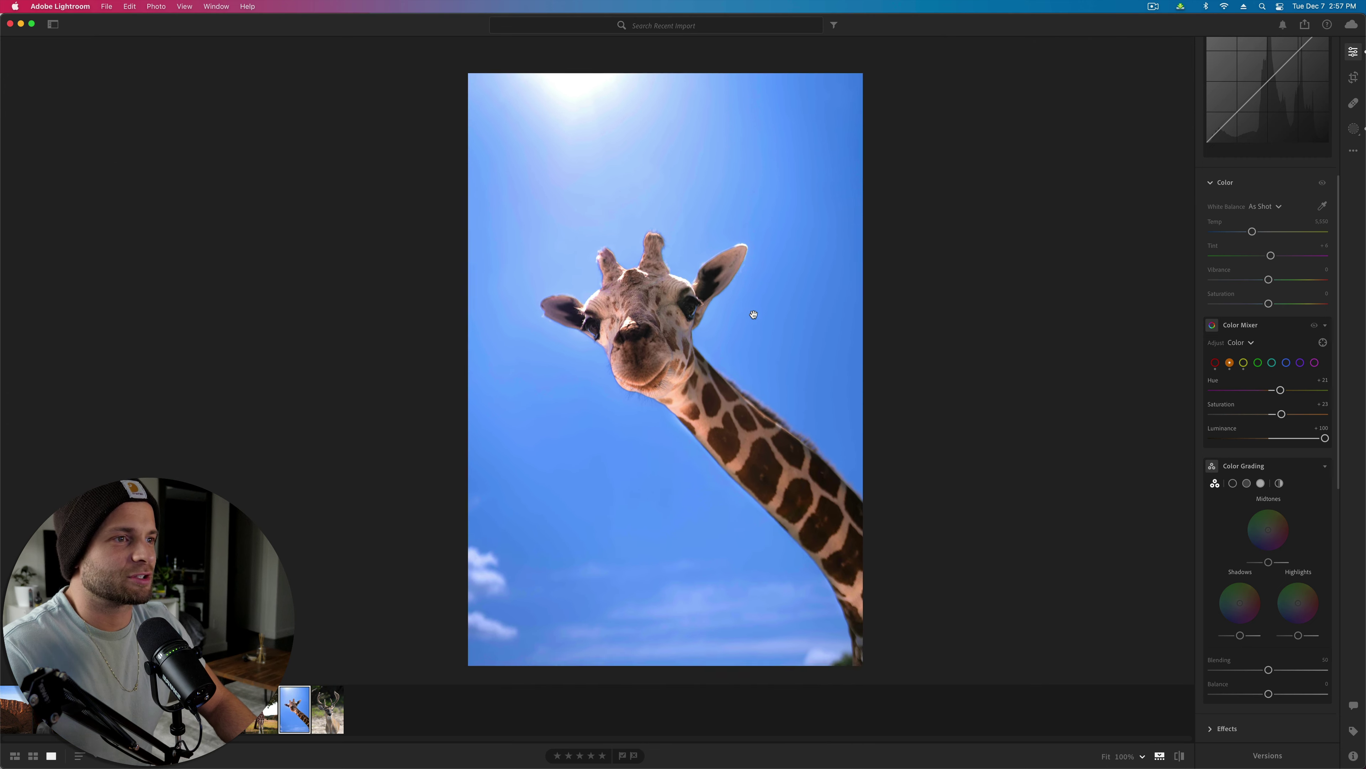
Step: Deepen the sky by setting blue to Saturation +26 and Luminance +4 in the Color Mixer
left_click(1287, 362)
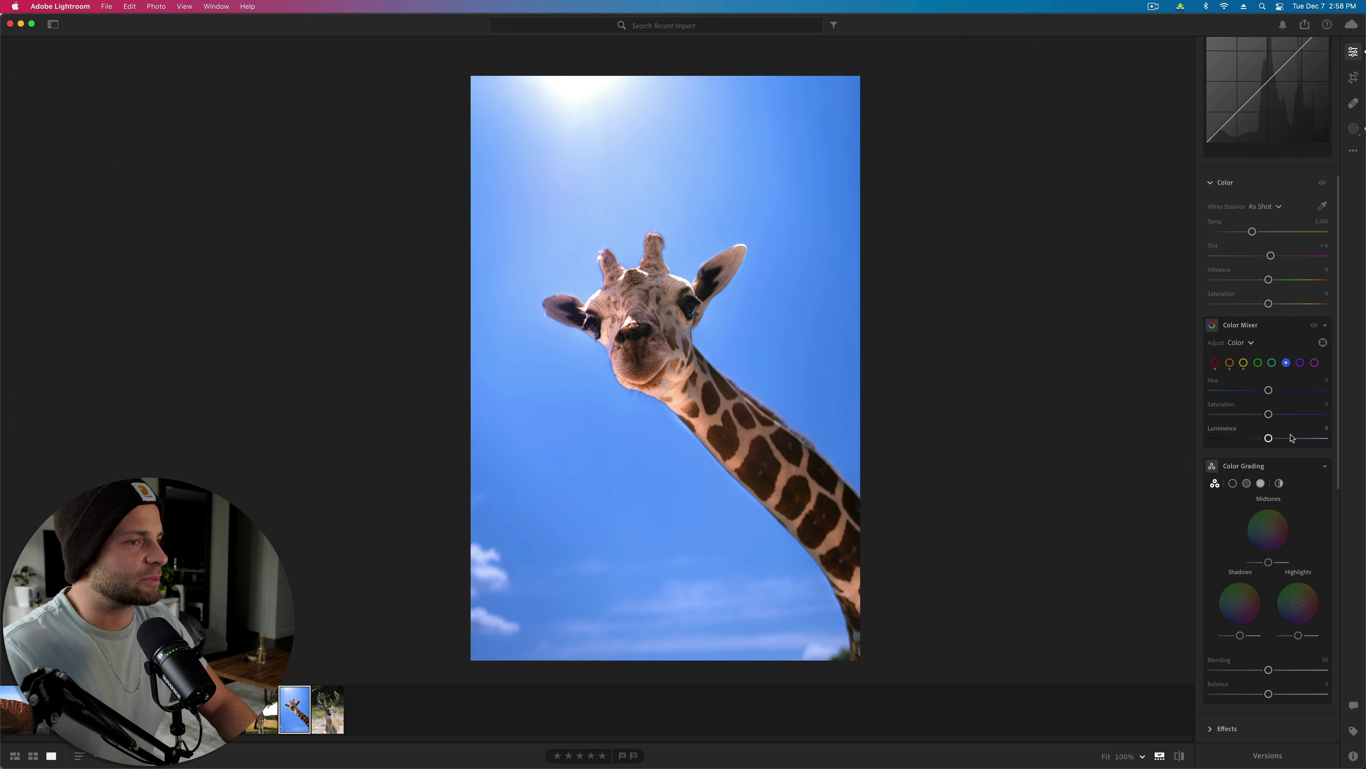
left_click(1291, 438)
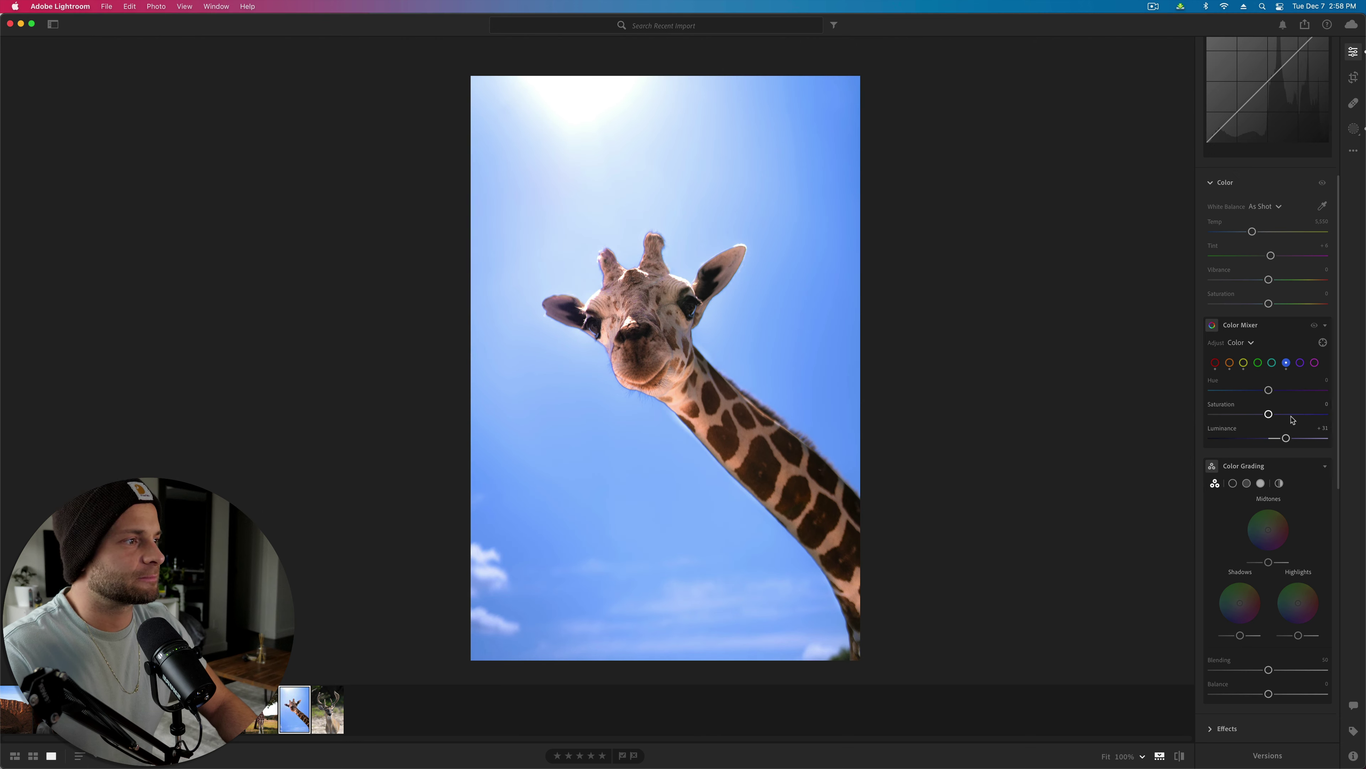
left_click_drag(1294, 416, 1284, 419)
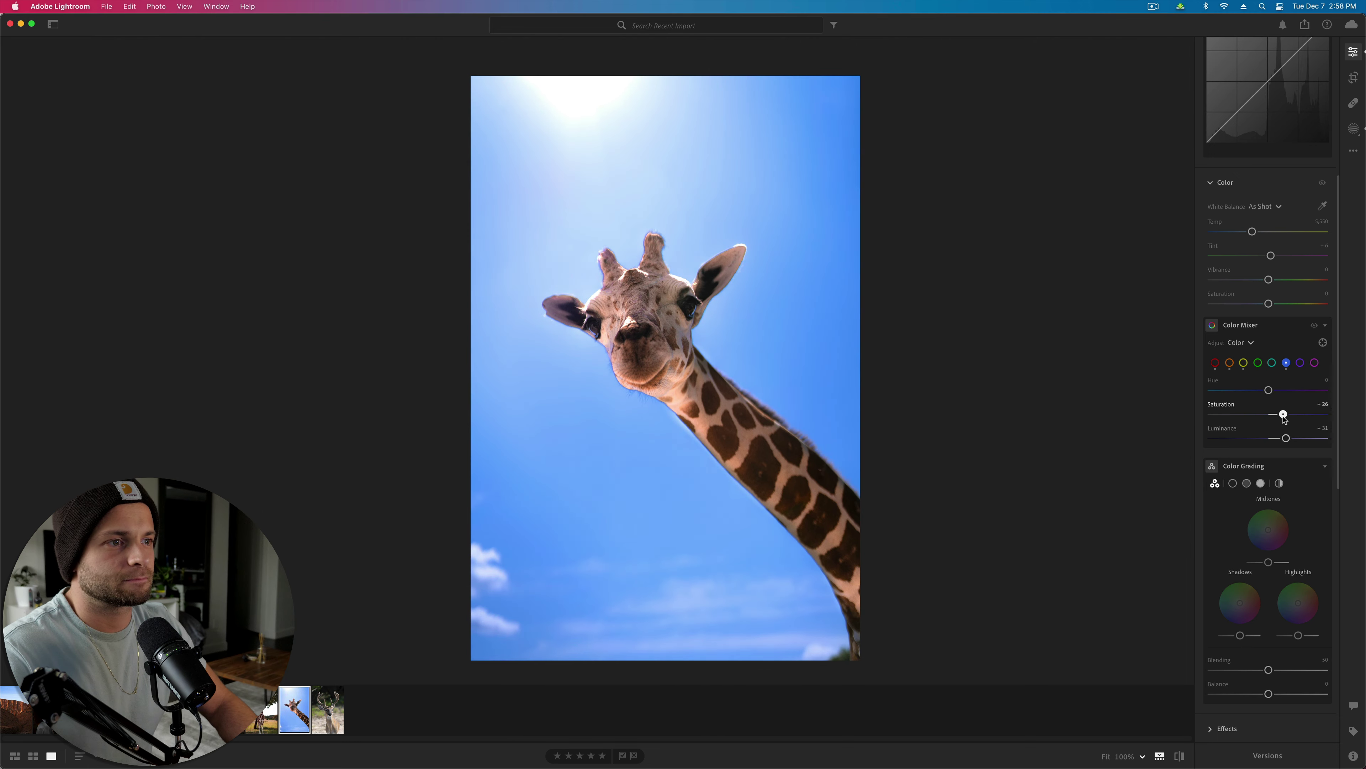
left_click(1269, 438)
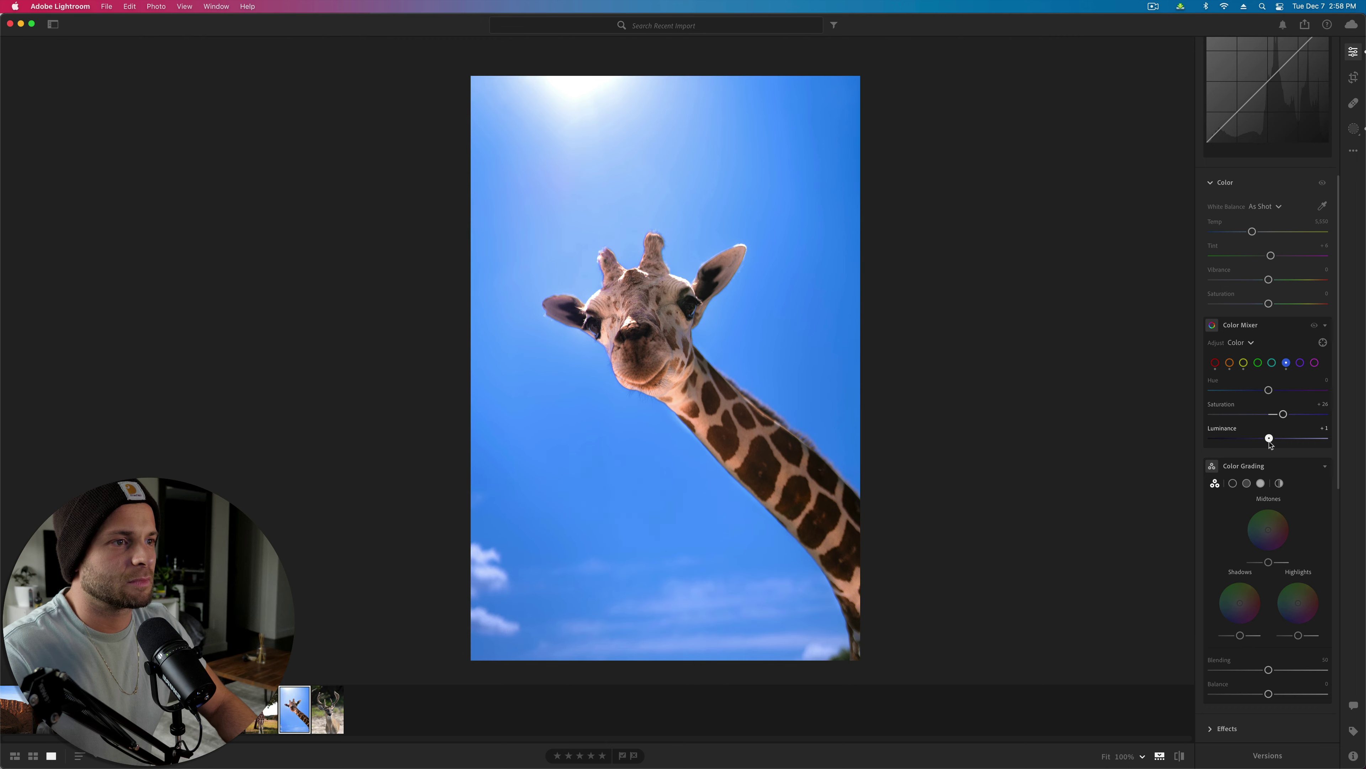
left_click_drag(1269, 441, 1271, 442)
Step: Compare the giraffe photo with its original and lower the overall Exposure to −0.28
key("backslash")
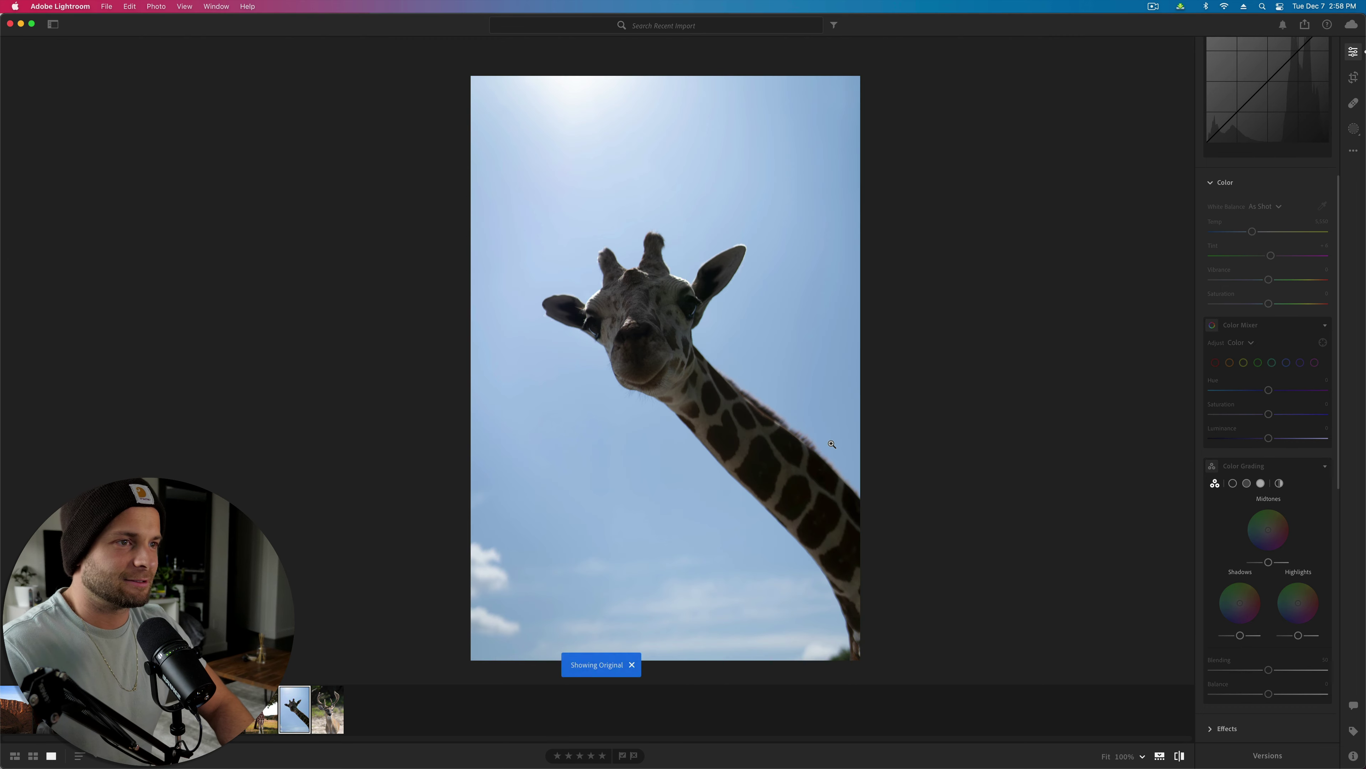
scroll(1272, 166, "up", 6)
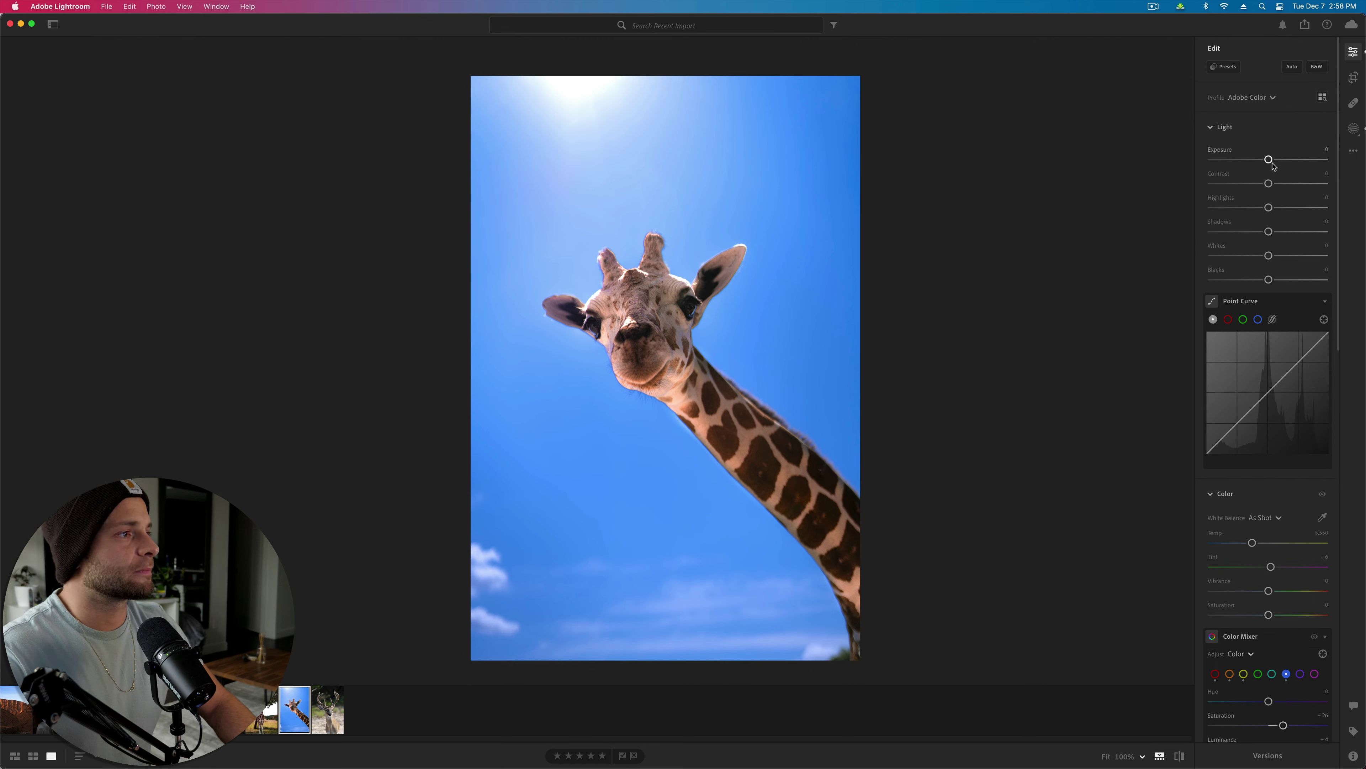
left_click_drag(1269, 160, 1269, 163)
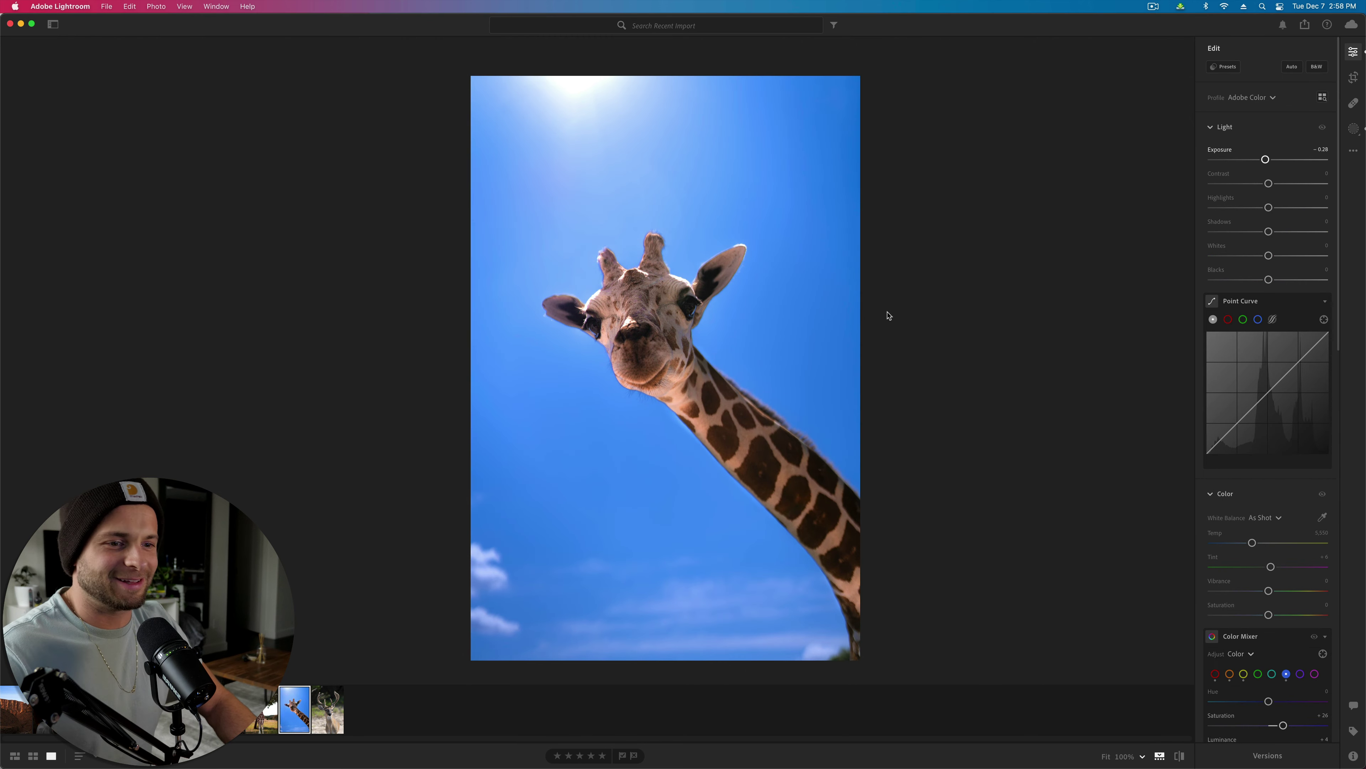
Step: Open the deer photo and remove the small flying insect below the deer's ear with the Healing Brush in Heal mode
left_click(318, 718)
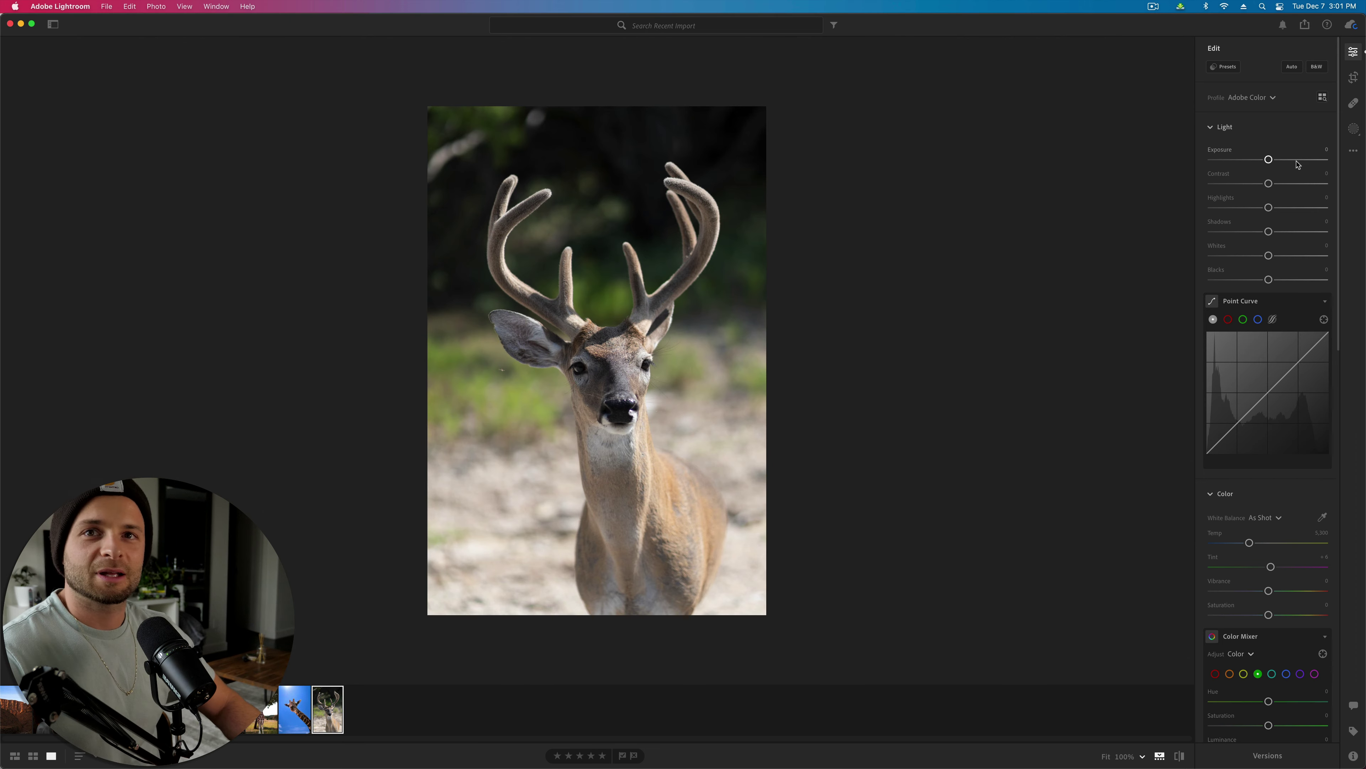
left_click(1355, 103)
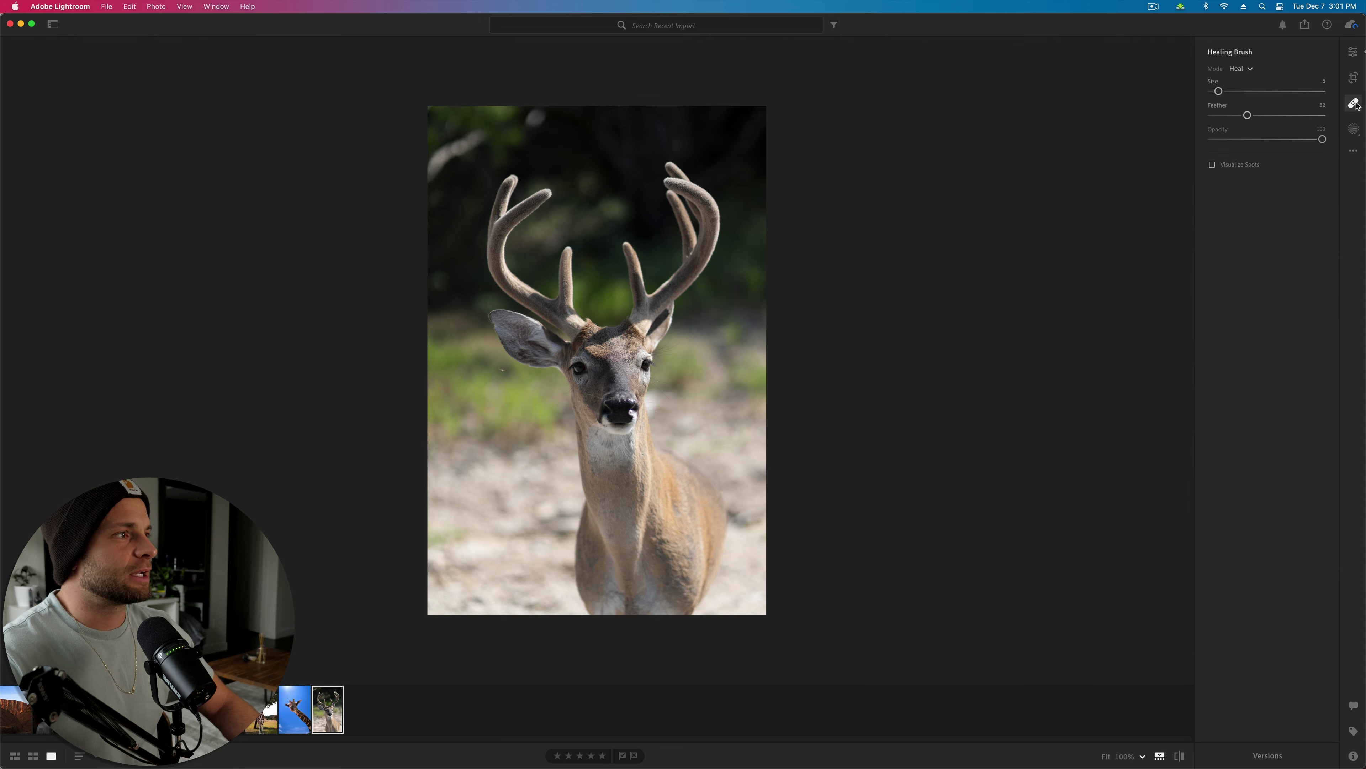
scroll(411, 370, "up", 10)
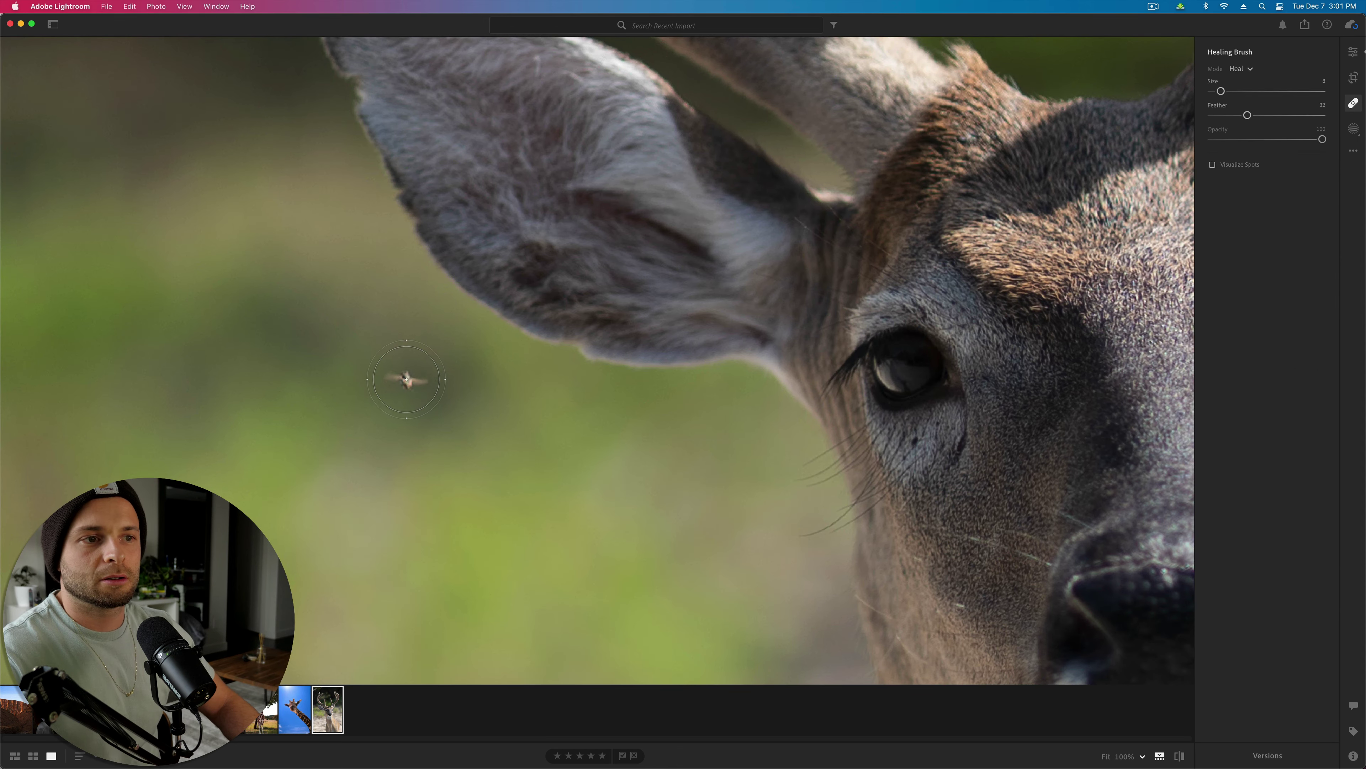
left_click(406, 379)
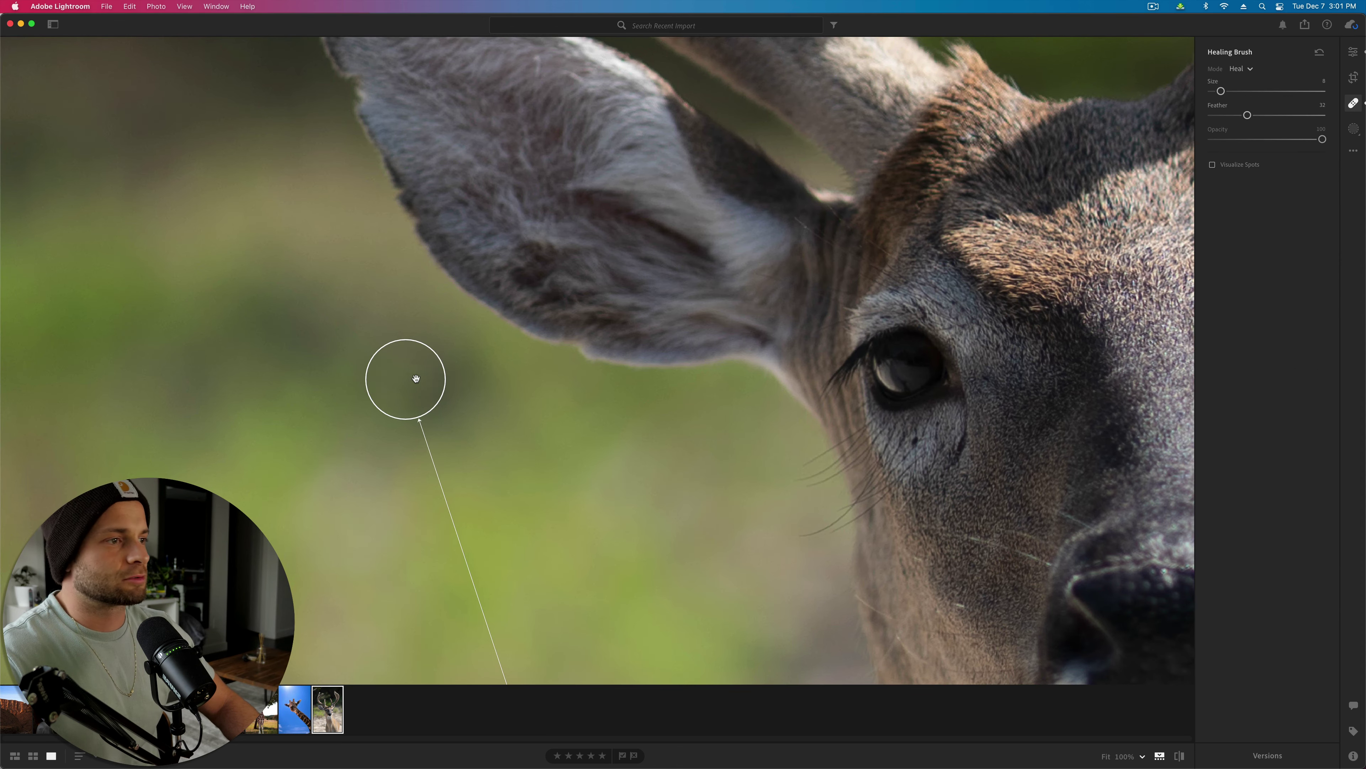
key("z")
key("e")
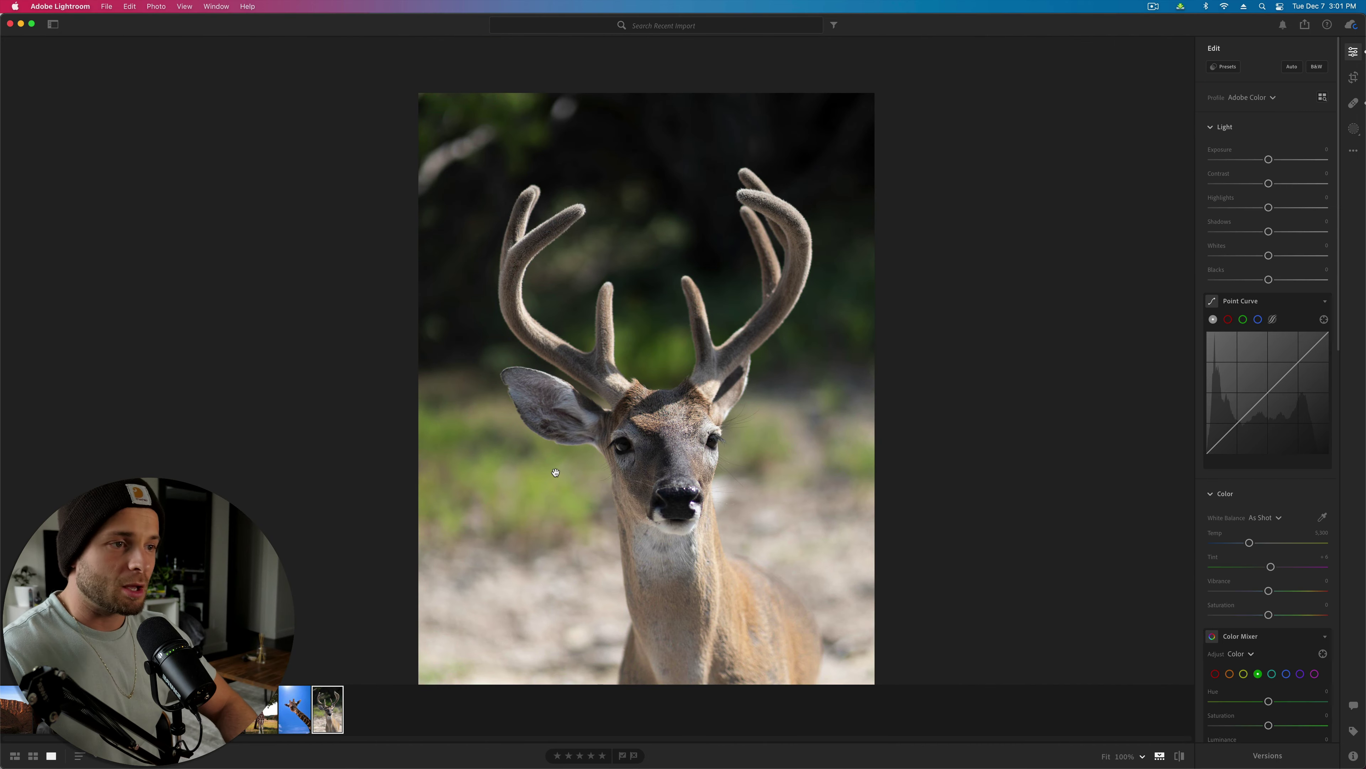
Step: Crop the deer photo slightly tighter from its upper-left corner at the Original aspect ratio, and inspect the face up close
scroll(556, 472, "down", 3)
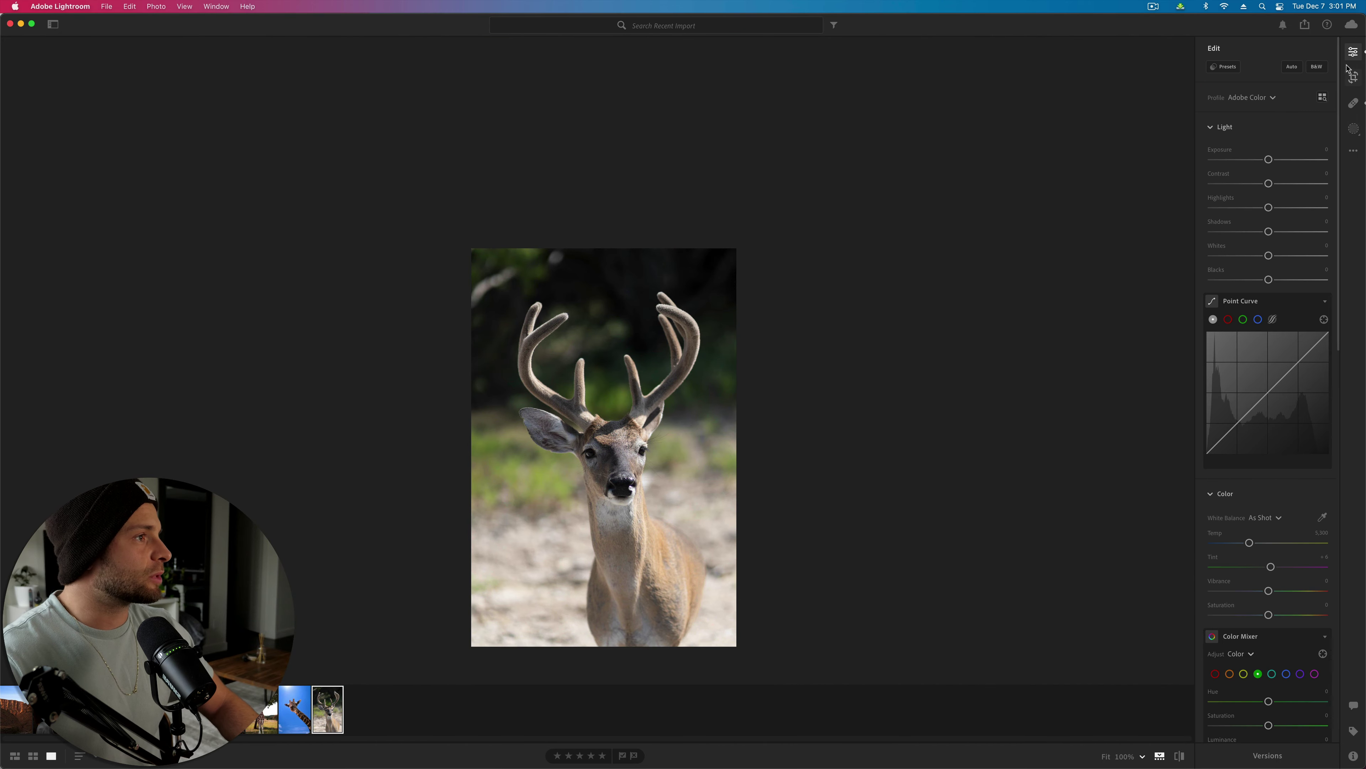
left_click(1354, 77)
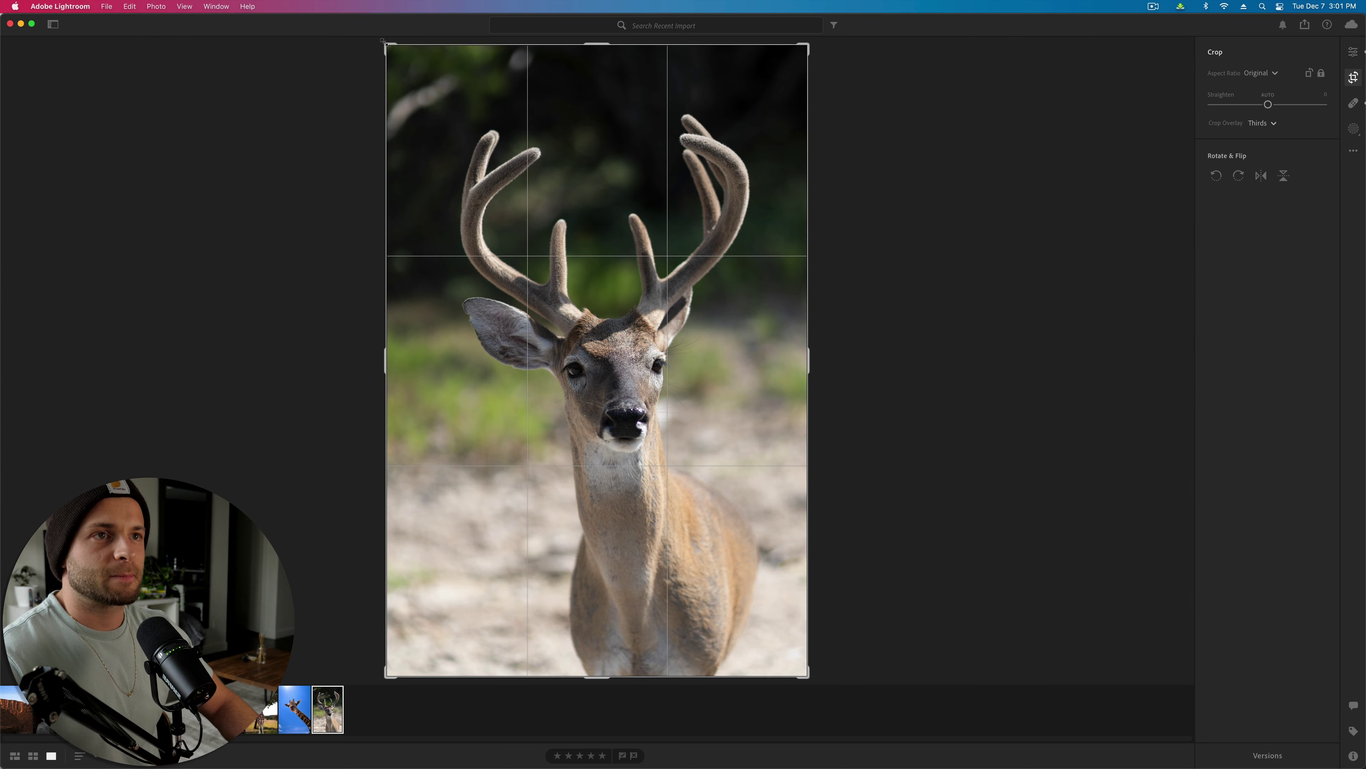
mouse_move(386, 46)
left_mouse_down()
mouse_move(409, 75)
mouse_move(399, 57)
left_mouse_up()
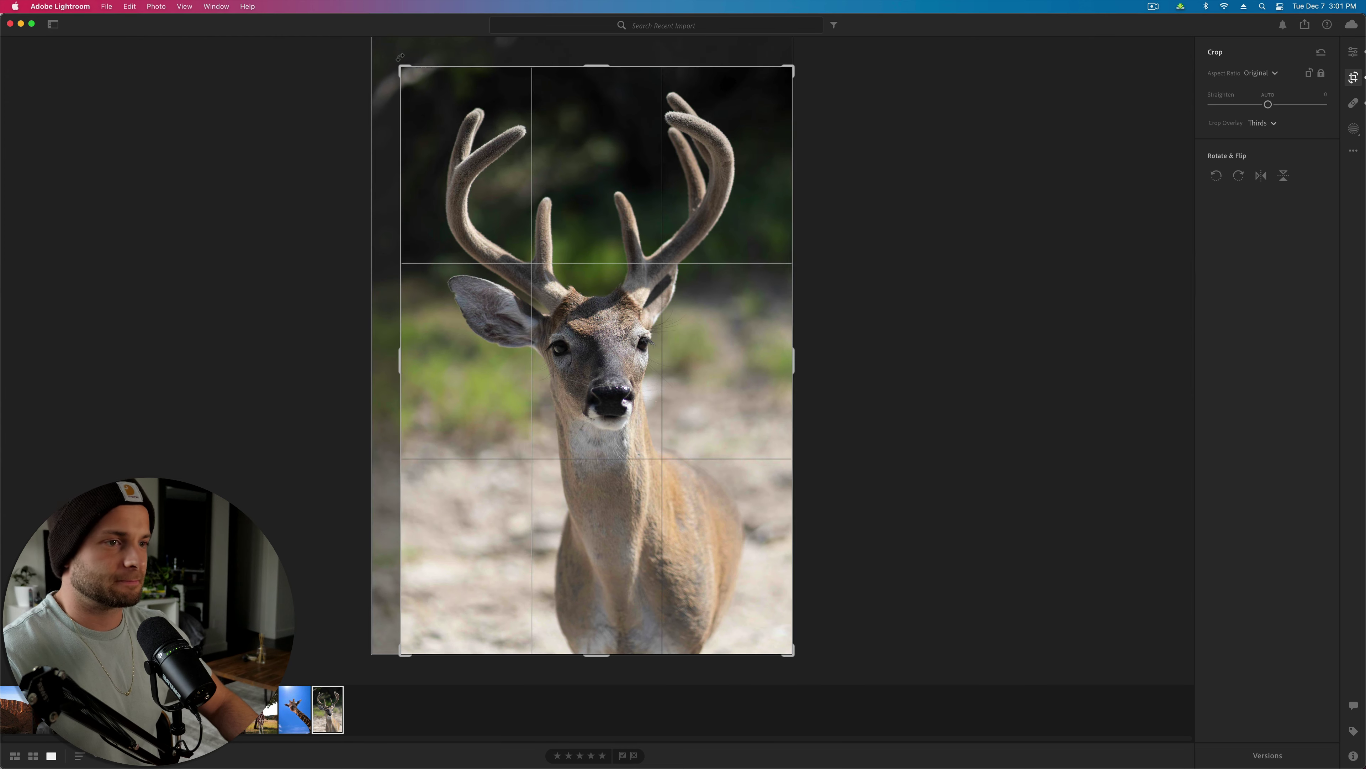
key("e")
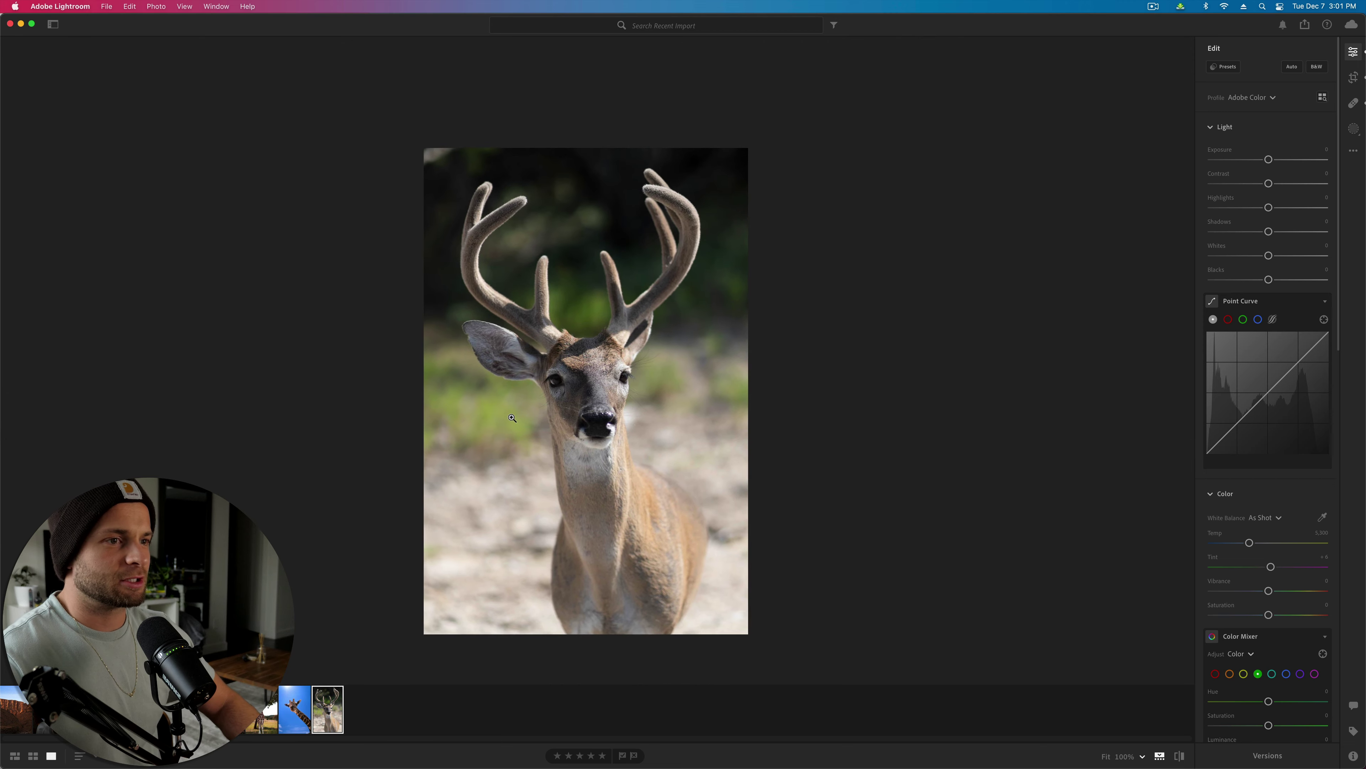
left_click(513, 418)
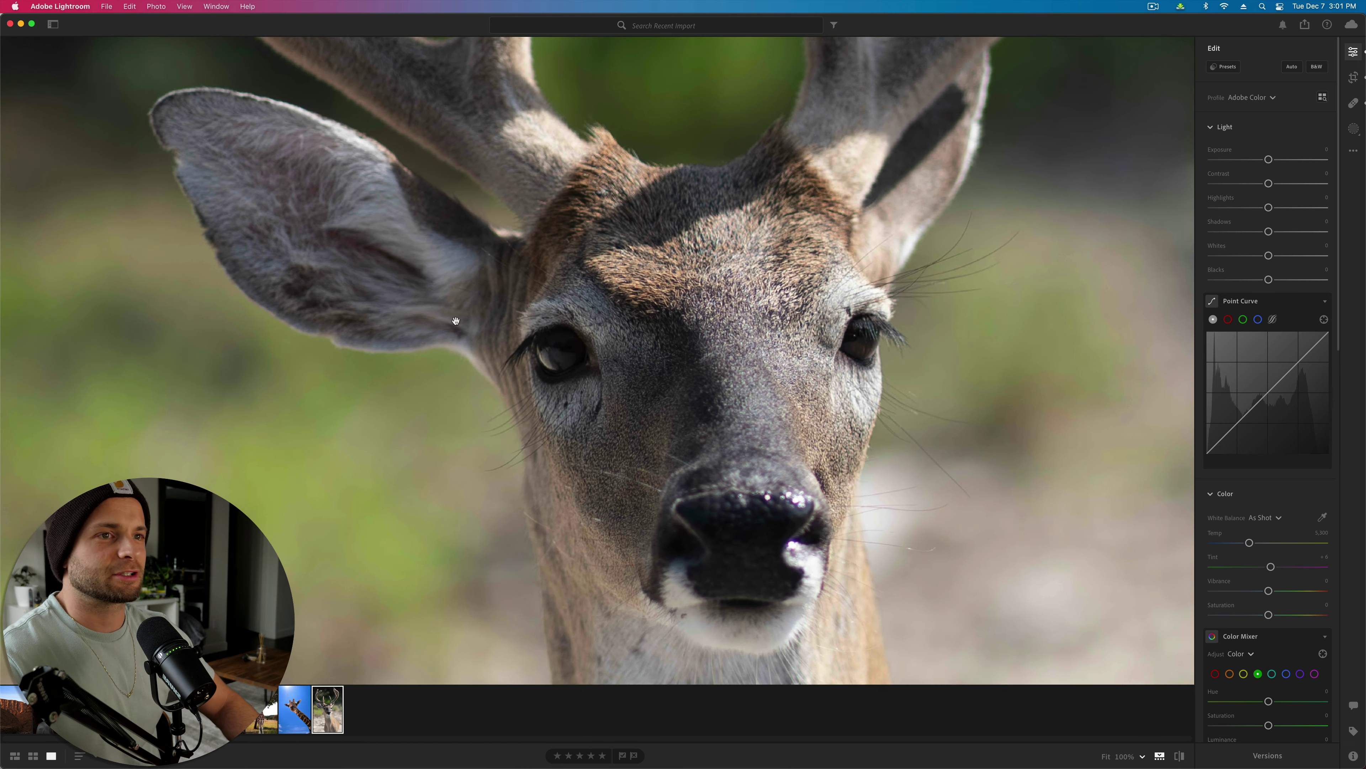
left_click(655, 455)
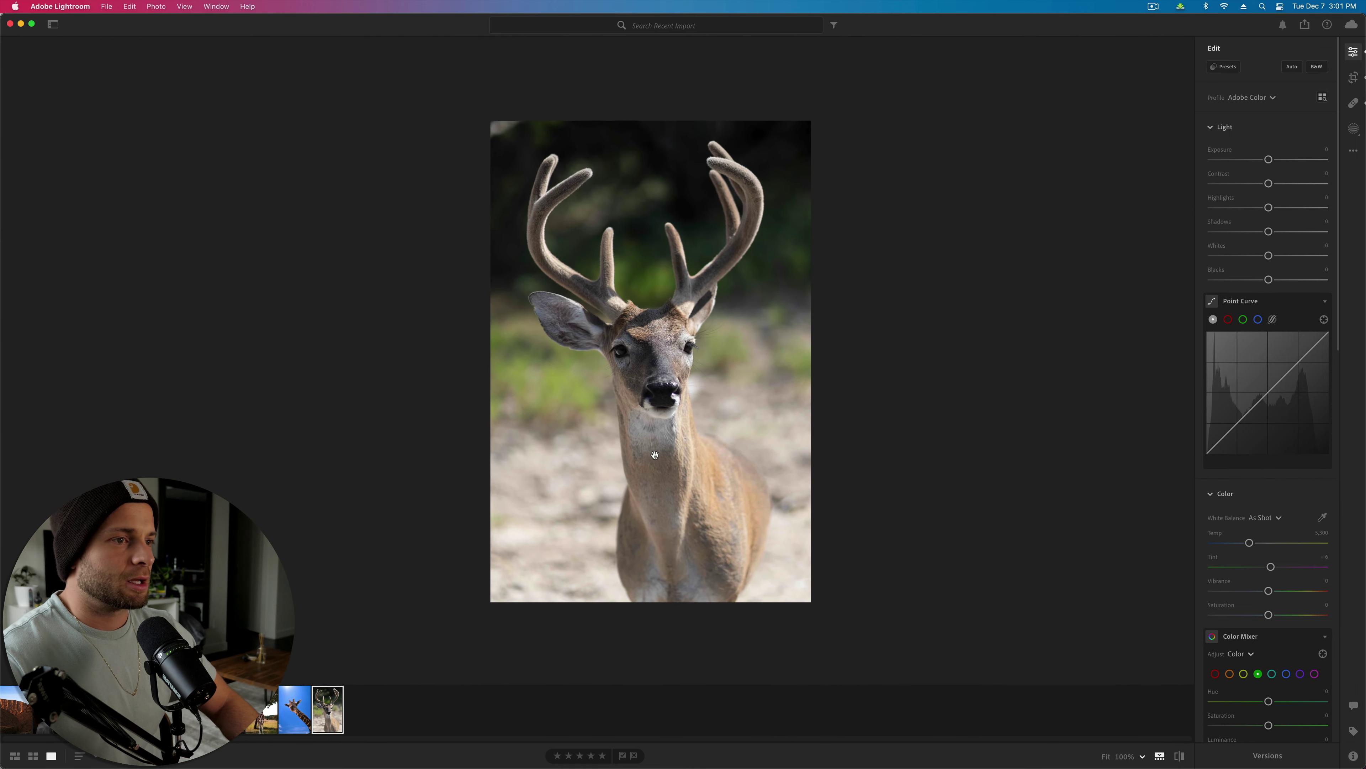
Step: Try the deer photo fully desaturated, and settle its overall Saturation at −67
scroll(1261, 484, "down", 3)
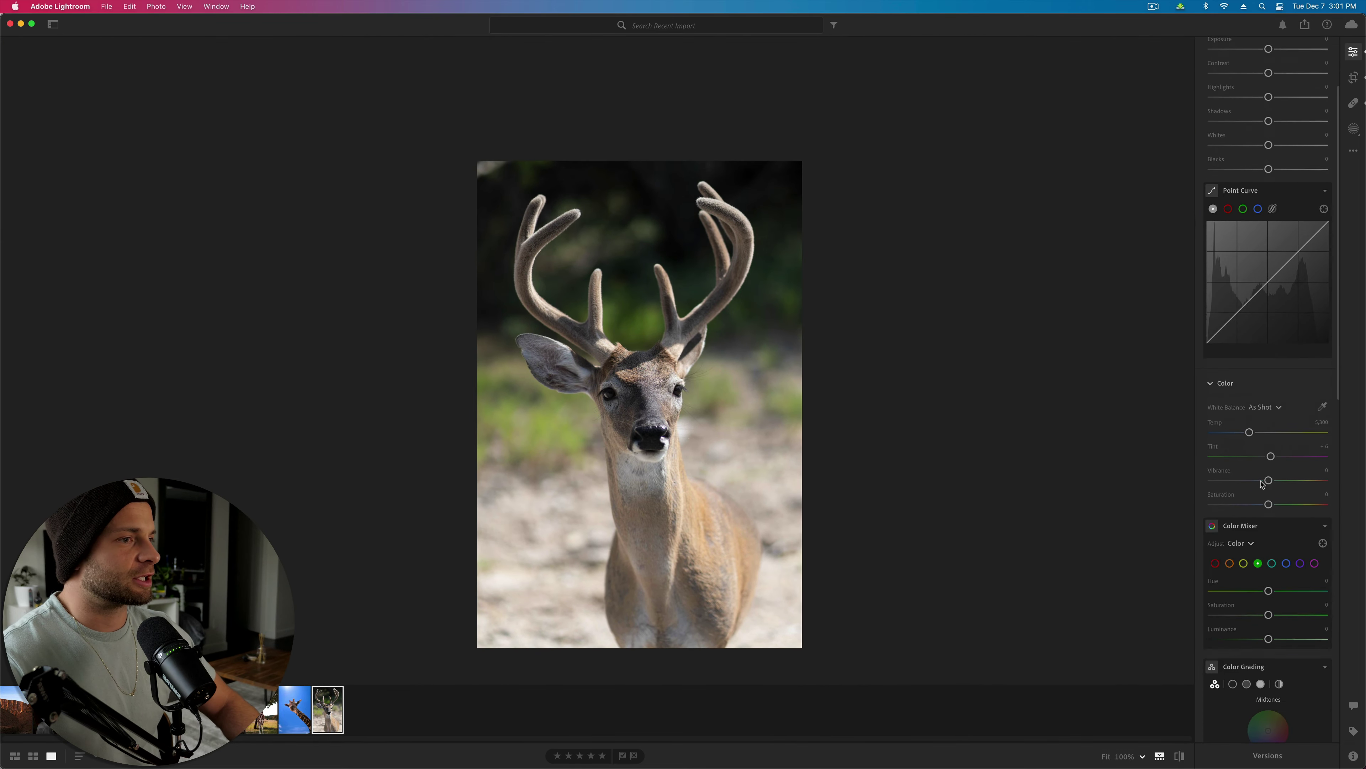
scroll(1262, 484, "up", 3)
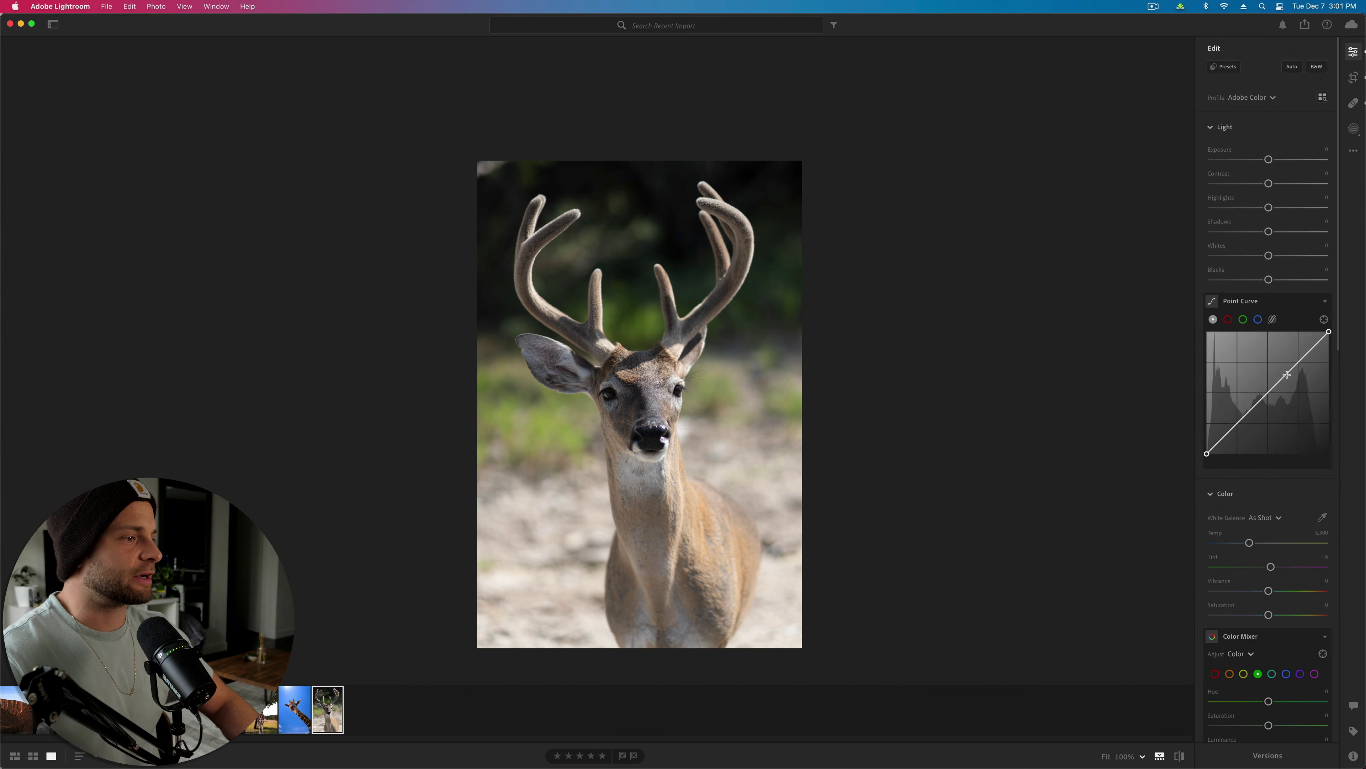
scroll(1286, 375, "down", 3)
left_click_drag(1268, 453, 1149, 453)
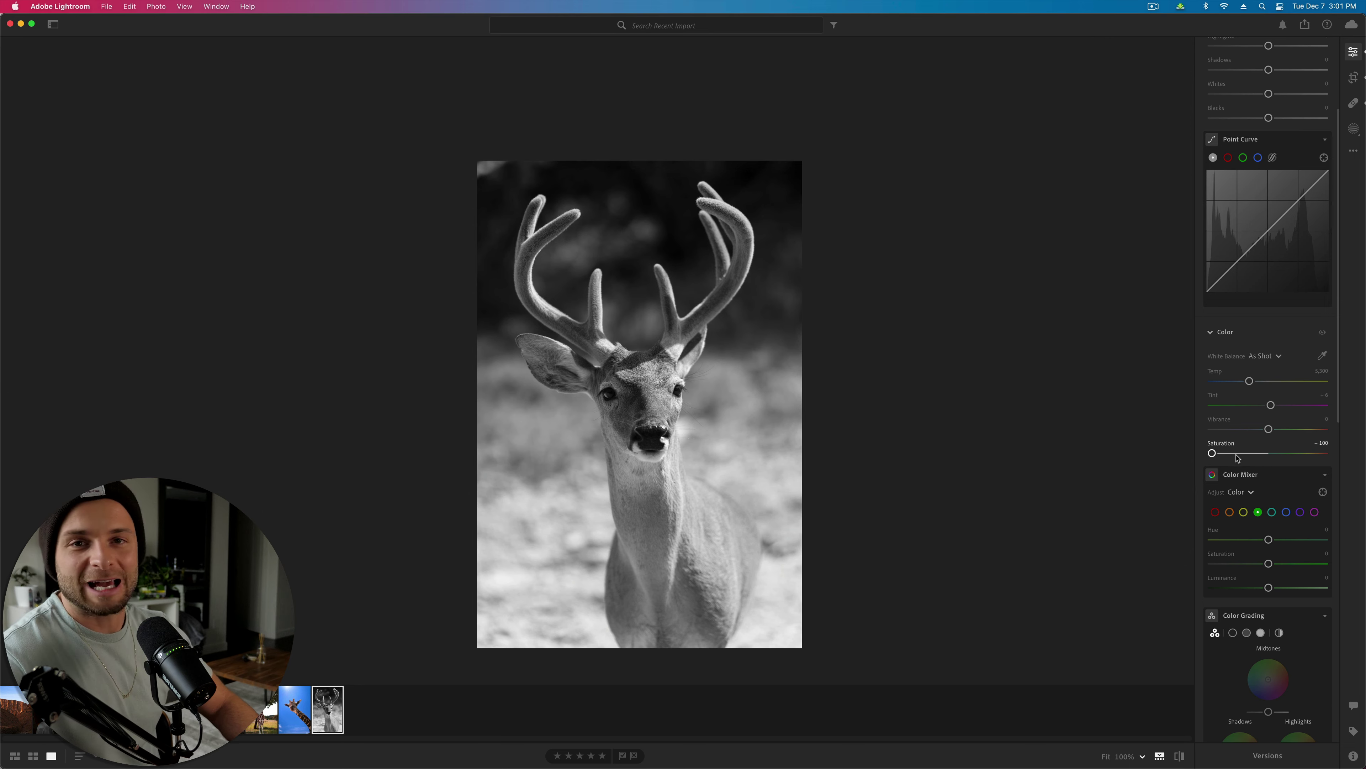
left_click(1235, 454)
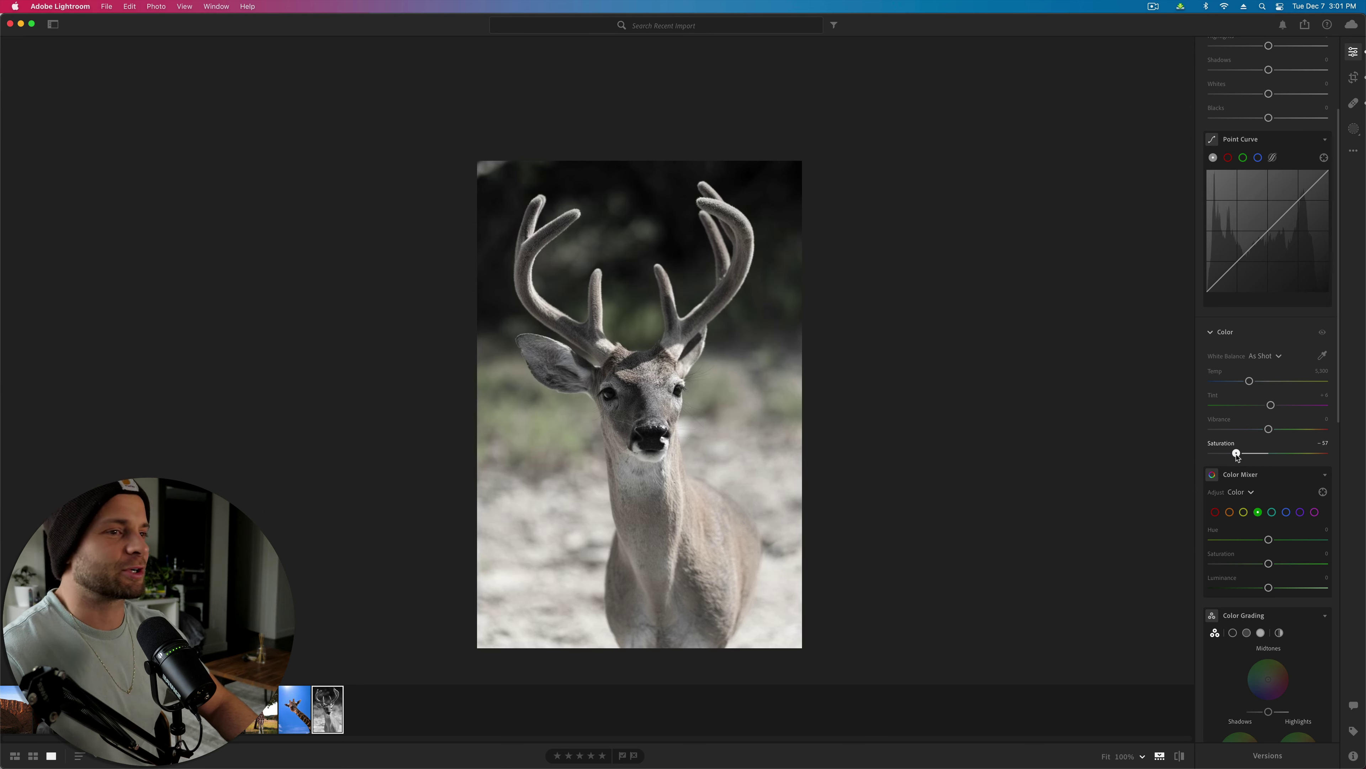
left_click_drag(1234, 456, 1232, 457)
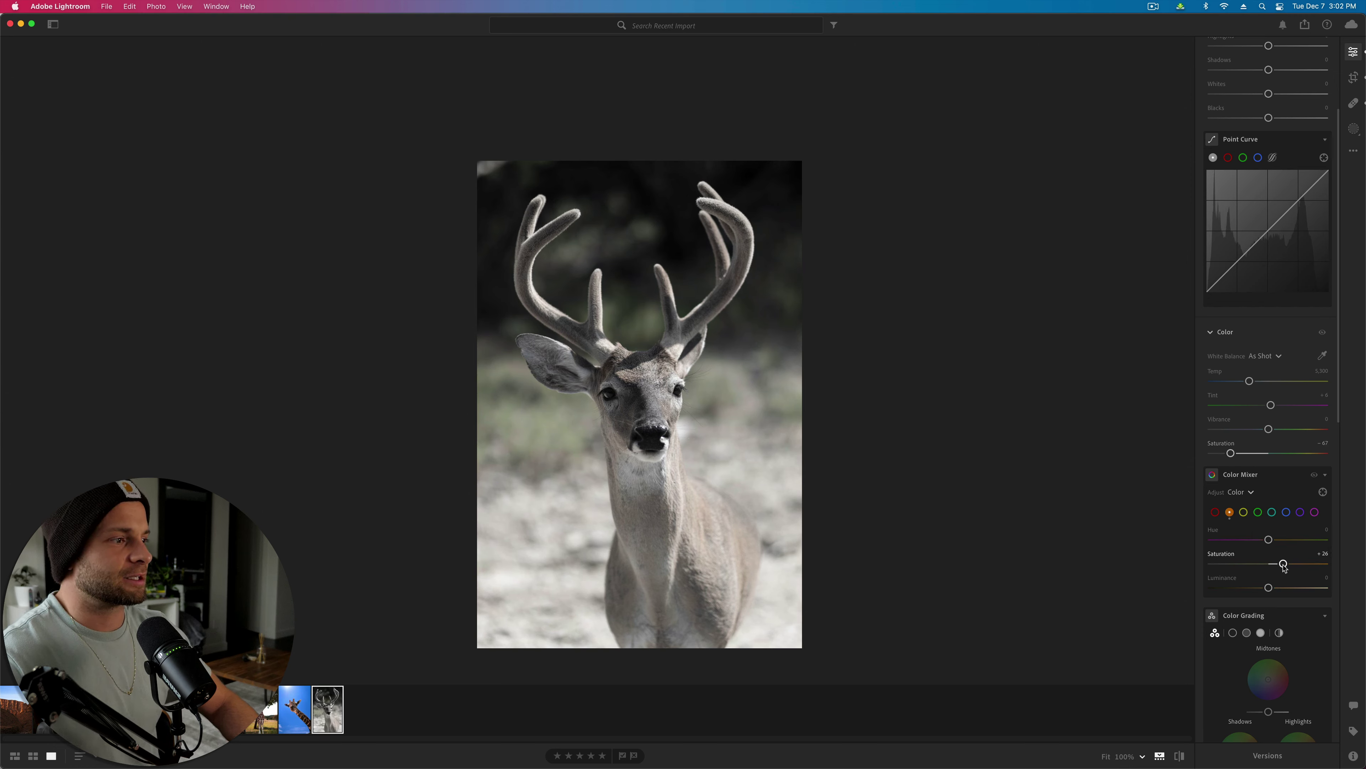
Step: In the Color Mixer, drain the saturation of the yellow, green, aqua, blue, purple and magenta ranges, and try orange at +100
left_click_drag(1270, 563, 1156, 566)
left_click(1216, 511)
left_click(1244, 512)
left_click(1258, 512)
left_click(1272, 511)
left_click(1288, 514)
left_click(1300, 512)
left_click(1314, 512)
left_click(1232, 514)
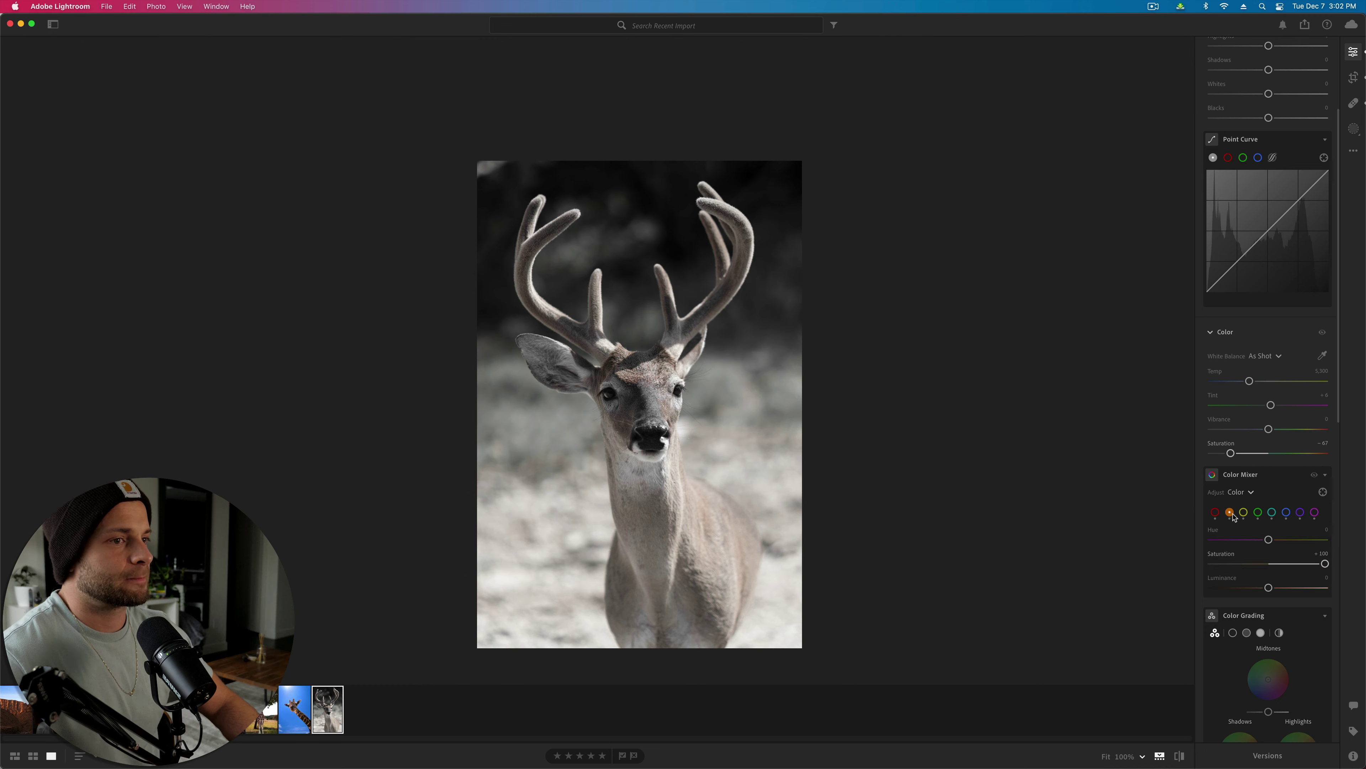
Step: Moderate the orange saturation in the Color Mixer, set the red saturation to +30, and compare with the original
left_click(1273, 564)
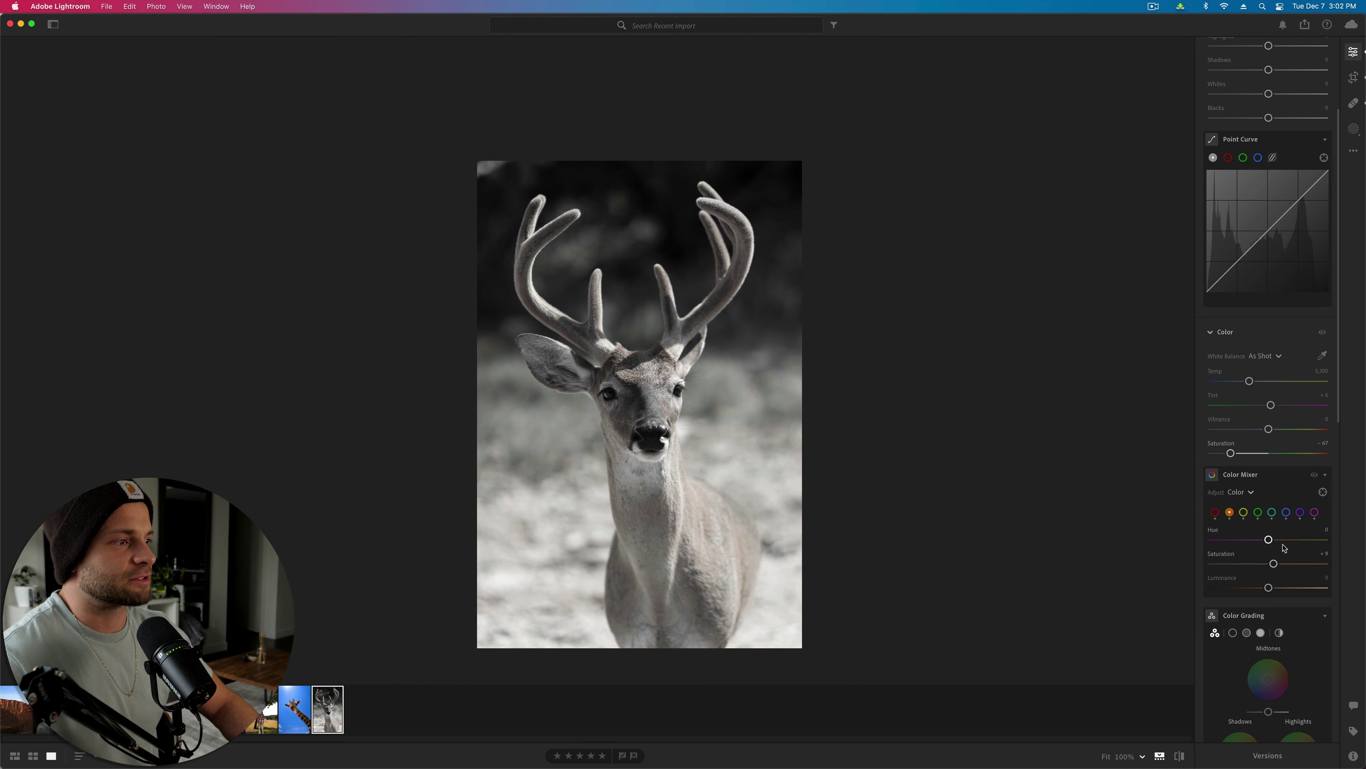
mouse_move(1285, 564)
left_mouse_down()
mouse_move(1259, 564)
mouse_move(1286, 565)
left_mouse_up()
left_click(1215, 513)
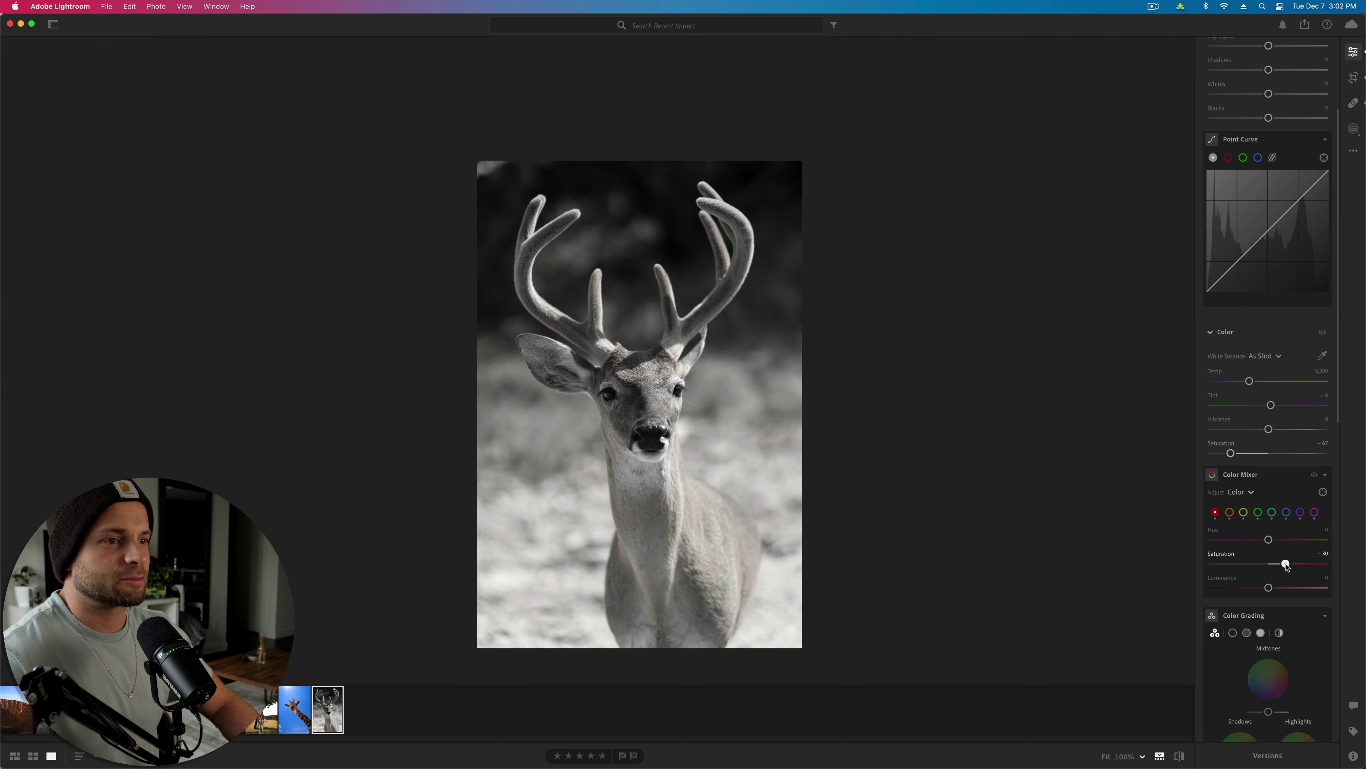
key("backslash")
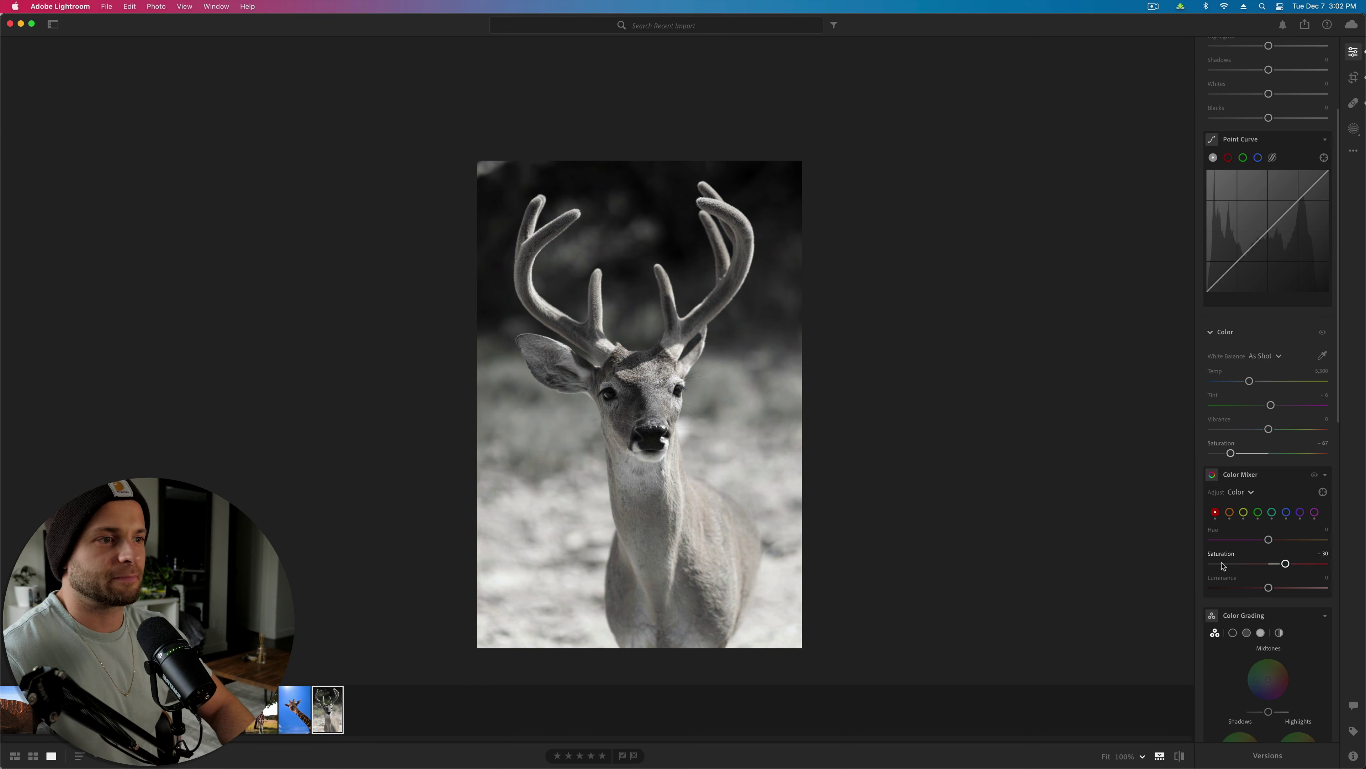
Step: Shape the deer photo's Point Curve into an S-curve for more contrast
scroll(1242, 348, "up", 5)
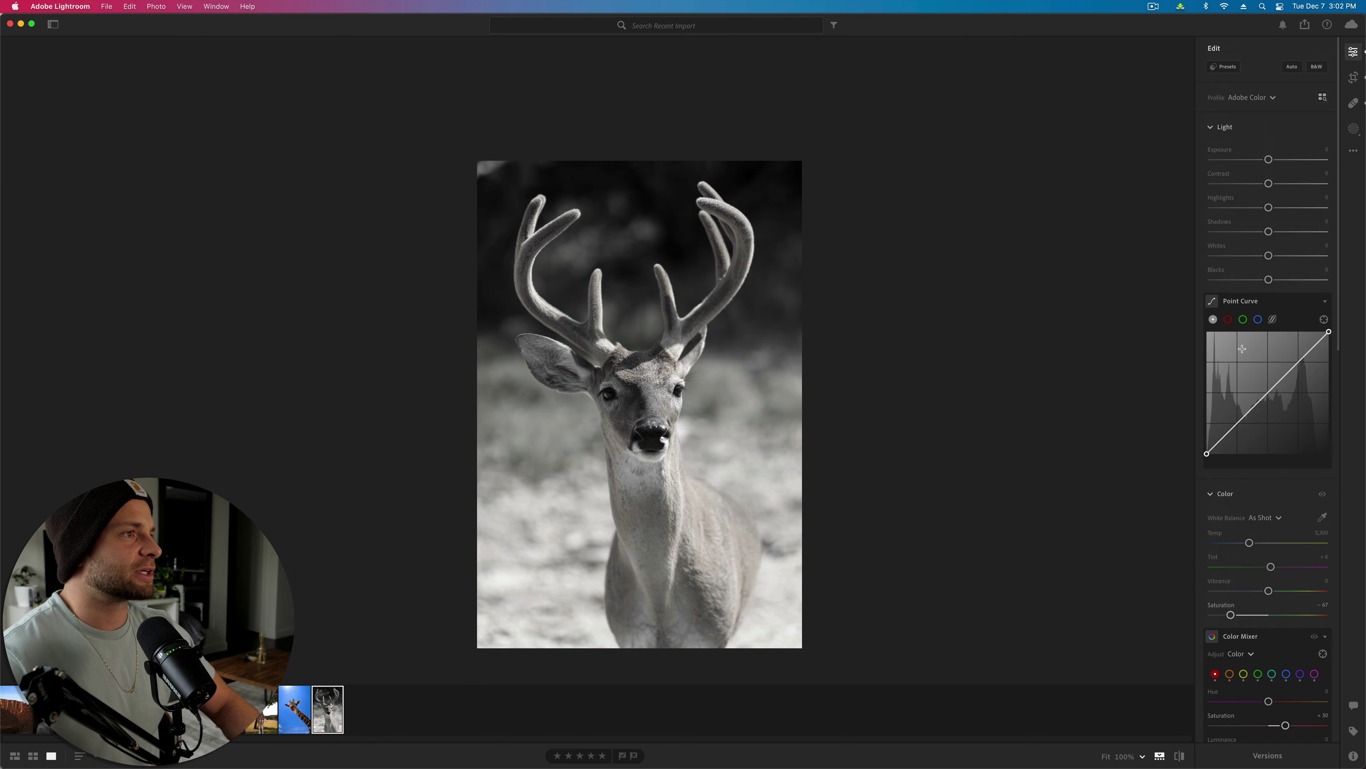
scroll(1259, 377, "down", 12)
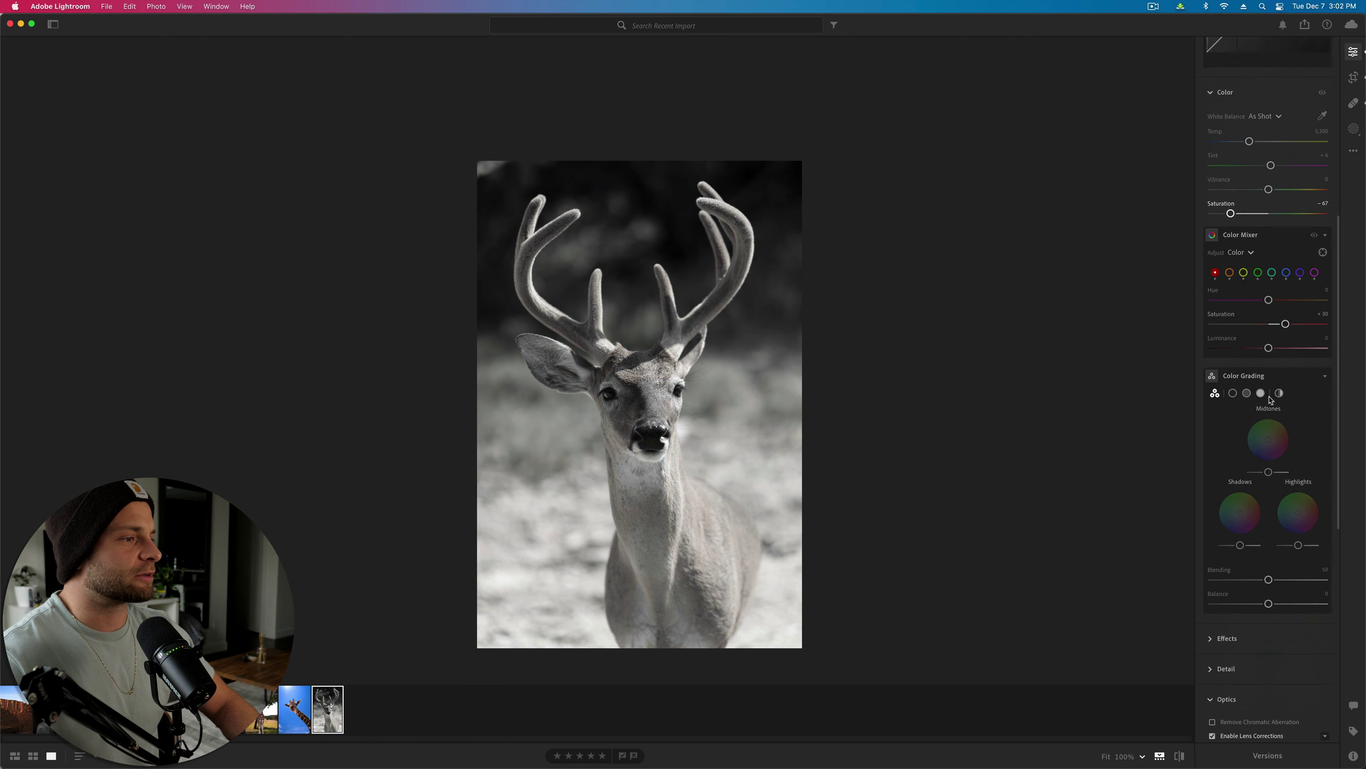
scroll(1270, 398, "up", 12)
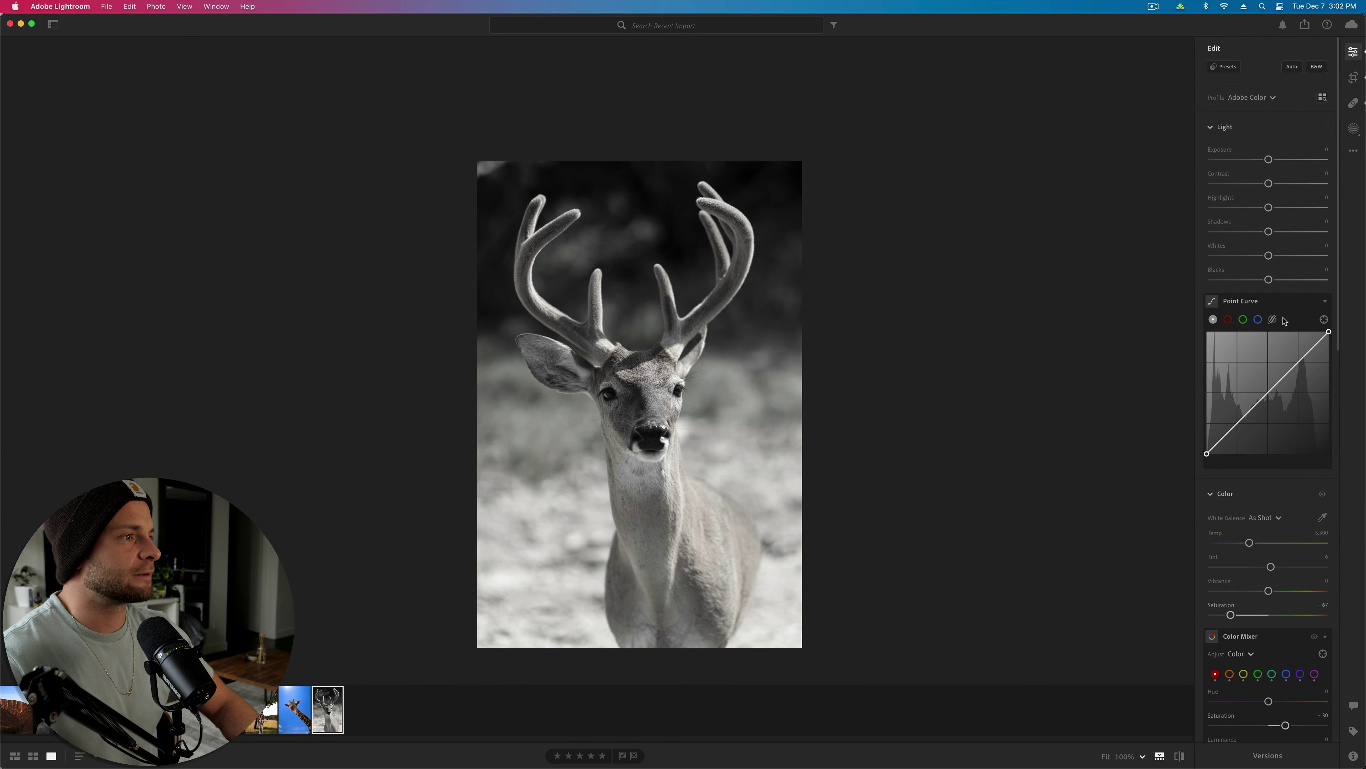
left_click_drag(1269, 393, 1292, 362)
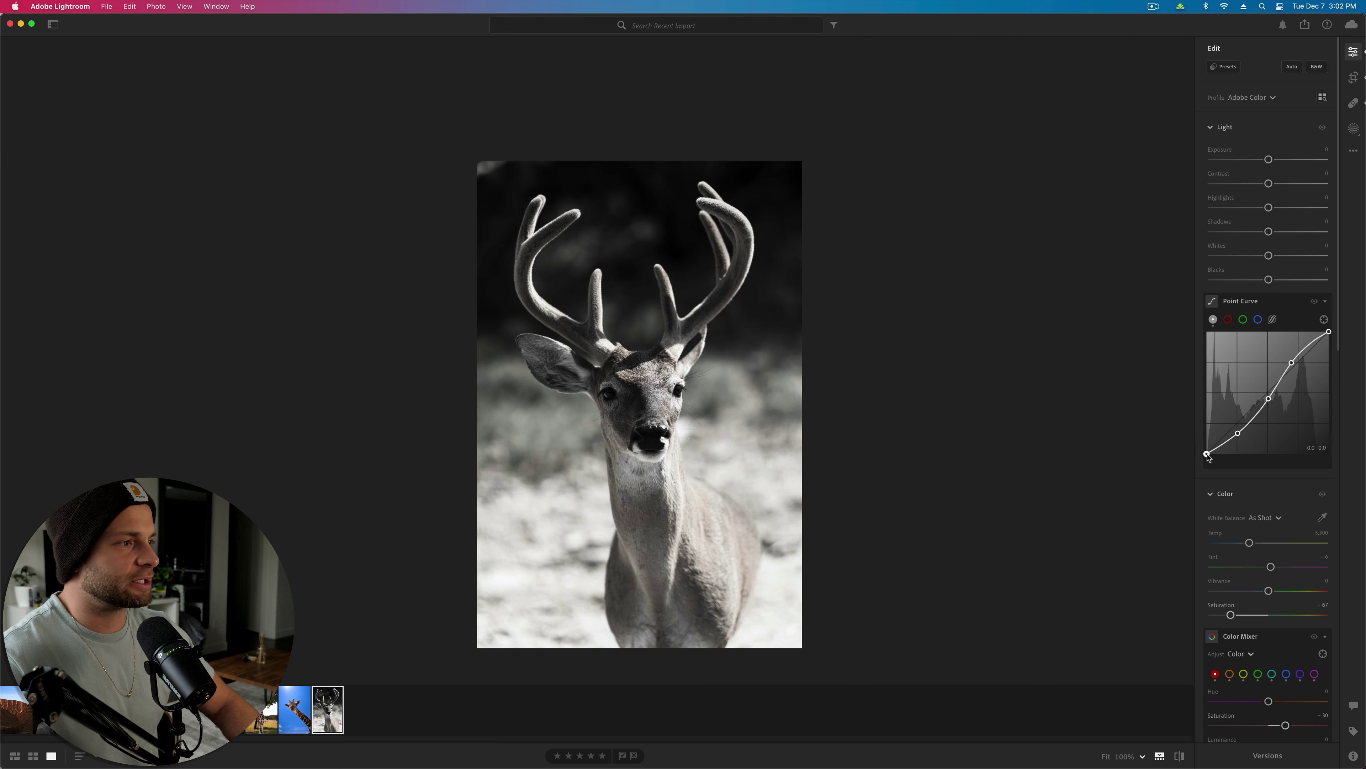
Step: Give the Point Curve a faded look by moderately lifting its black point and shadows and lowering its white point
left_click_drag(1206, 454, 1184, 318)
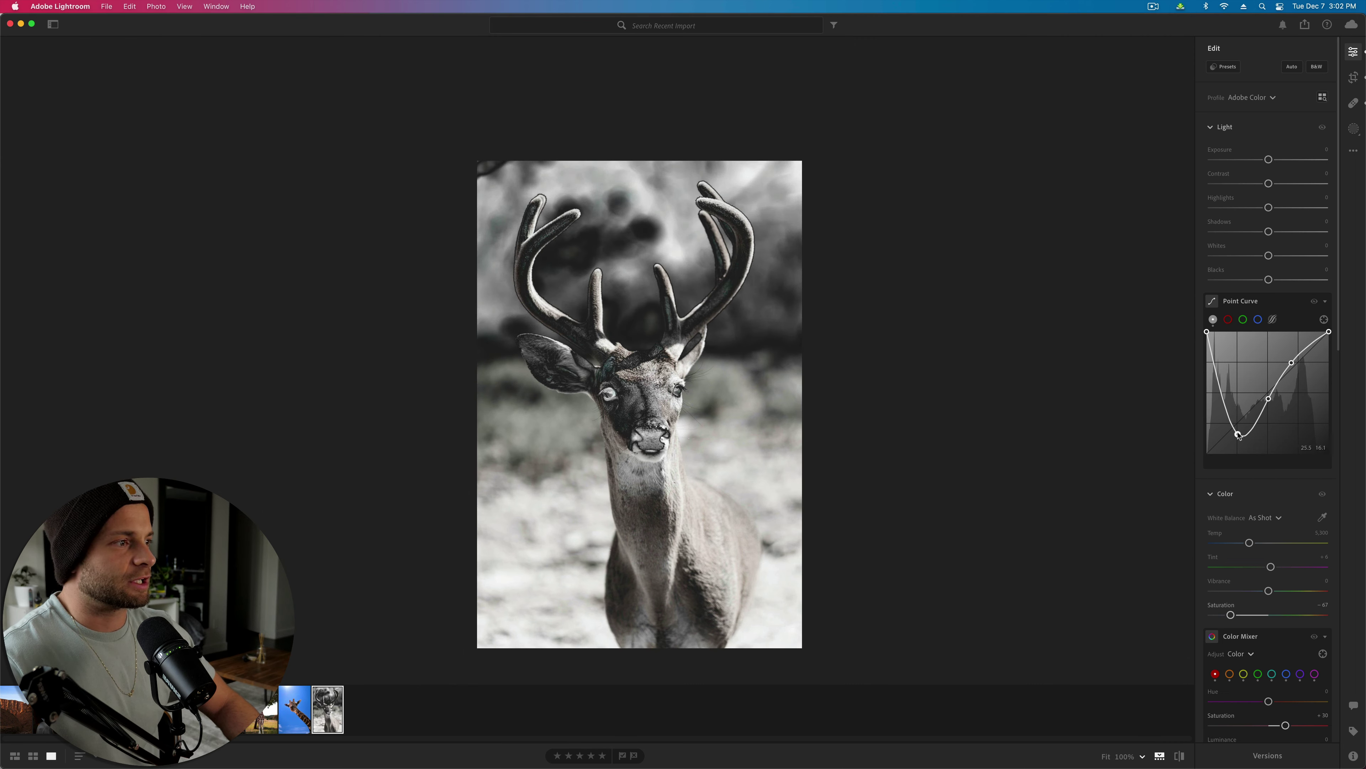
left_click_drag(1238, 434, 1230, 412)
mouse_move(1206, 334)
left_mouse_down()
mouse_move(1173, 444)
mouse_move(1186, 343)
left_mouse_up()
mouse_move(1328, 334)
left_mouse_down()
mouse_move(1309, 466)
mouse_move(1329, 348)
left_mouse_up()
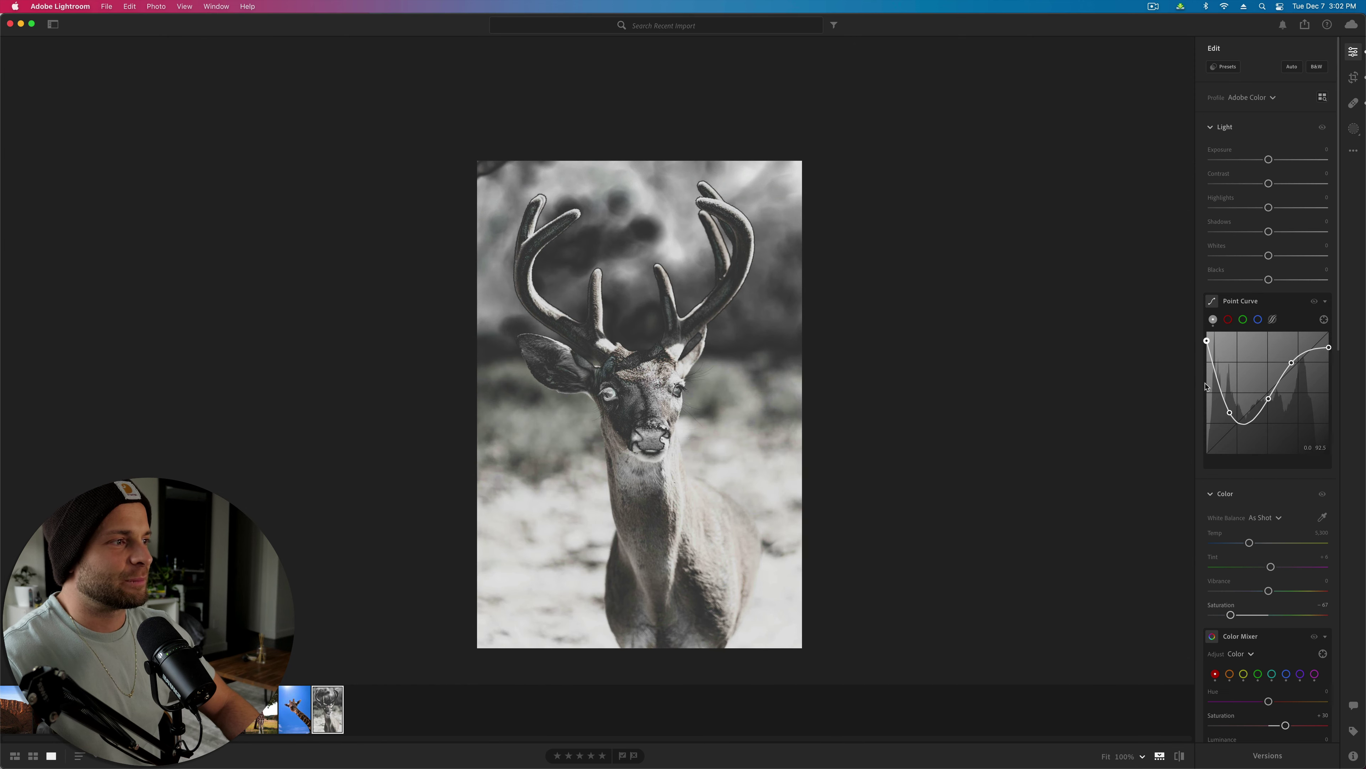
left_click_drag(1204, 340, 1206, 438)
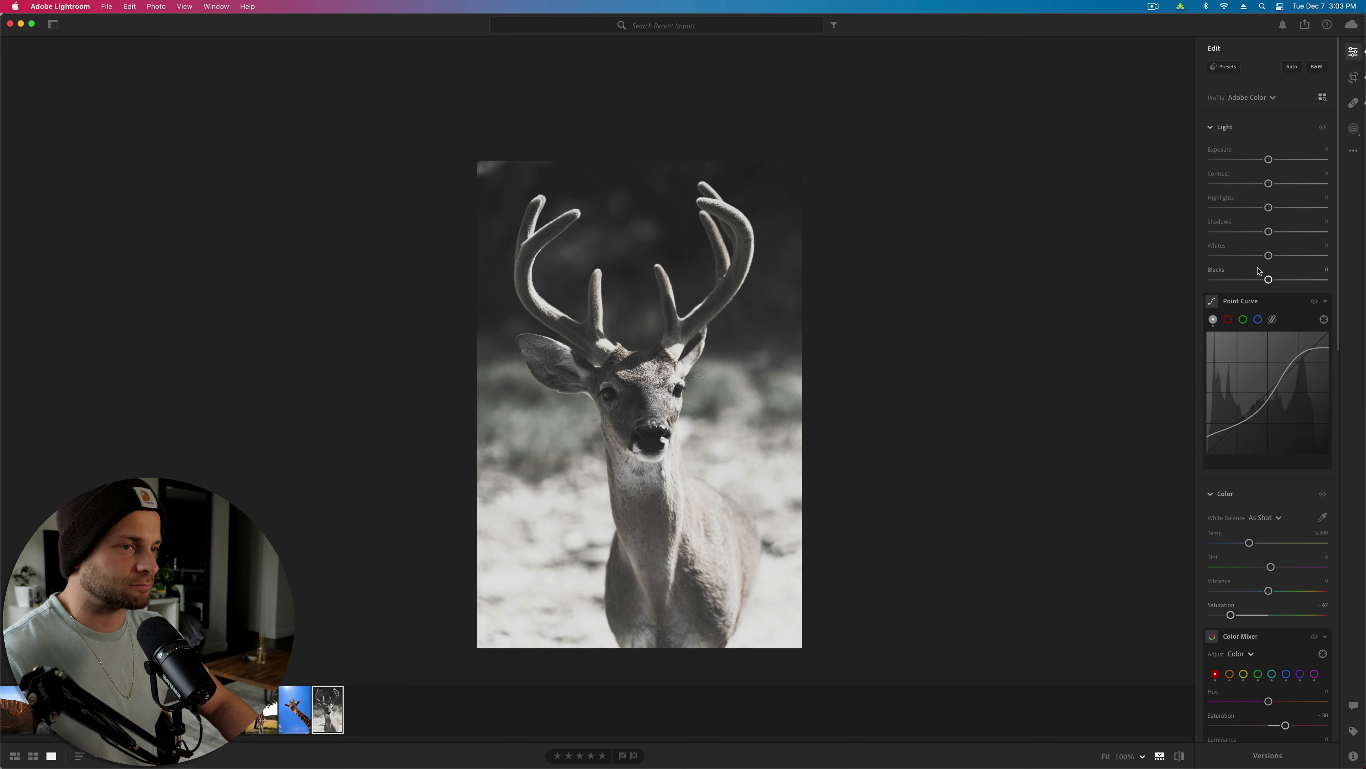
Step: Collapse Point Curve and Color Mixer, and apply Texture +23, Clarity +69, Dehaze +39 and a Vignette of −36 to the deer photo
scroll(1274, 399, "down", 5)
scroll(1274, 399, "down", 6)
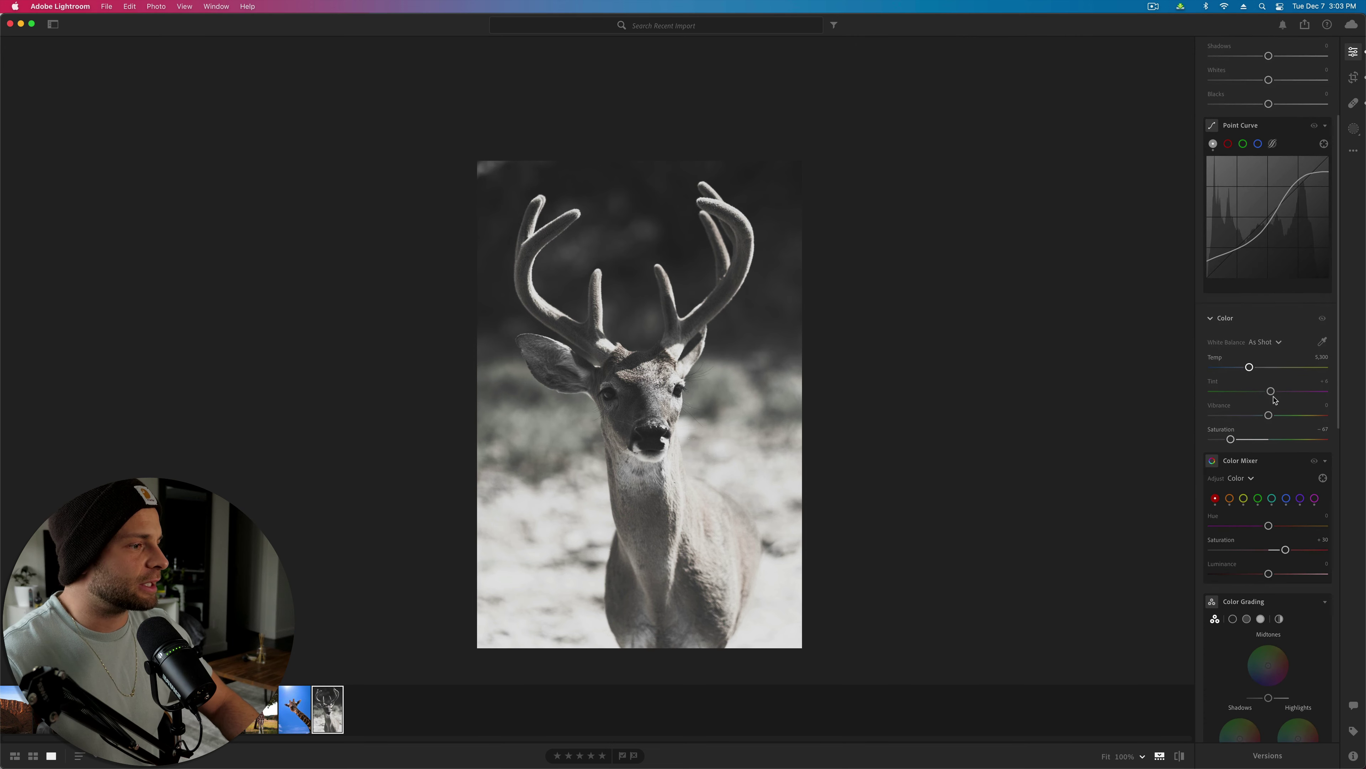
scroll(1273, 397, "up", 12)
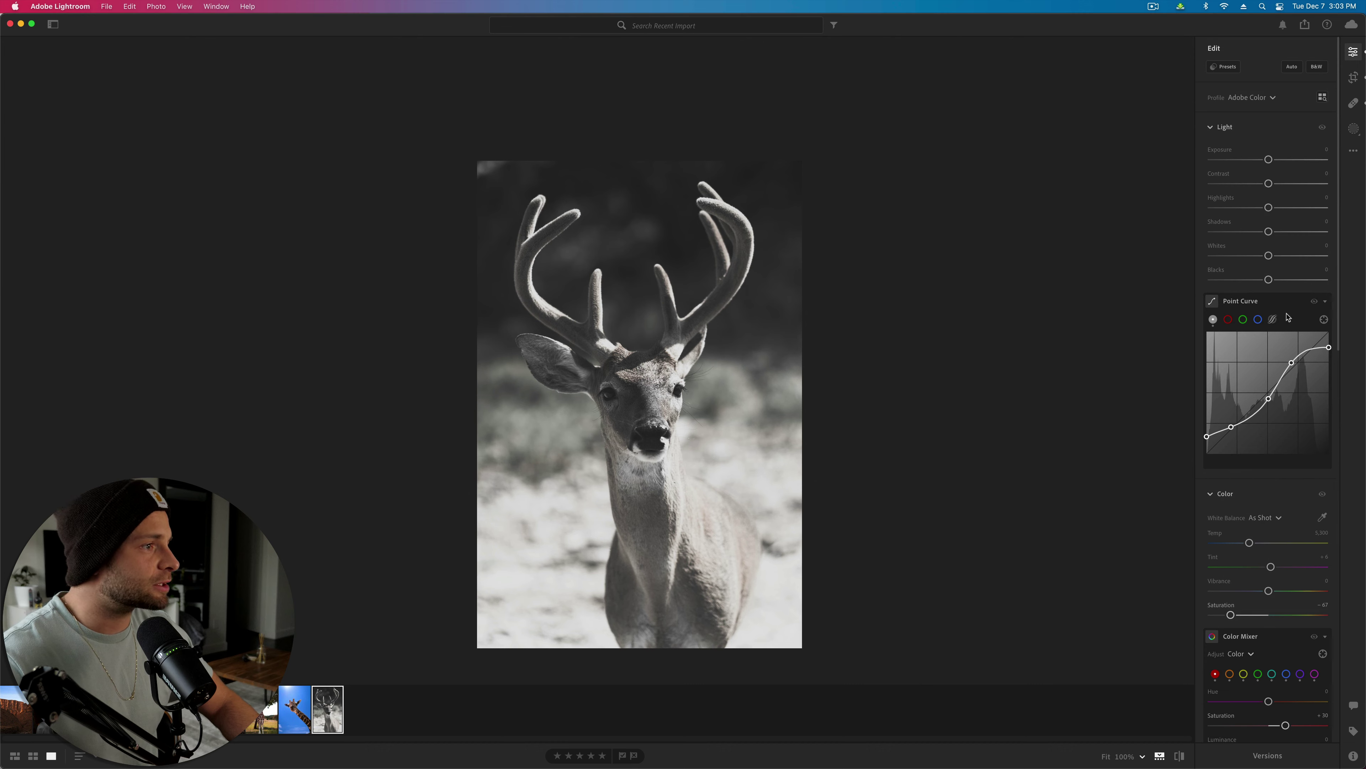
left_click(1326, 302)
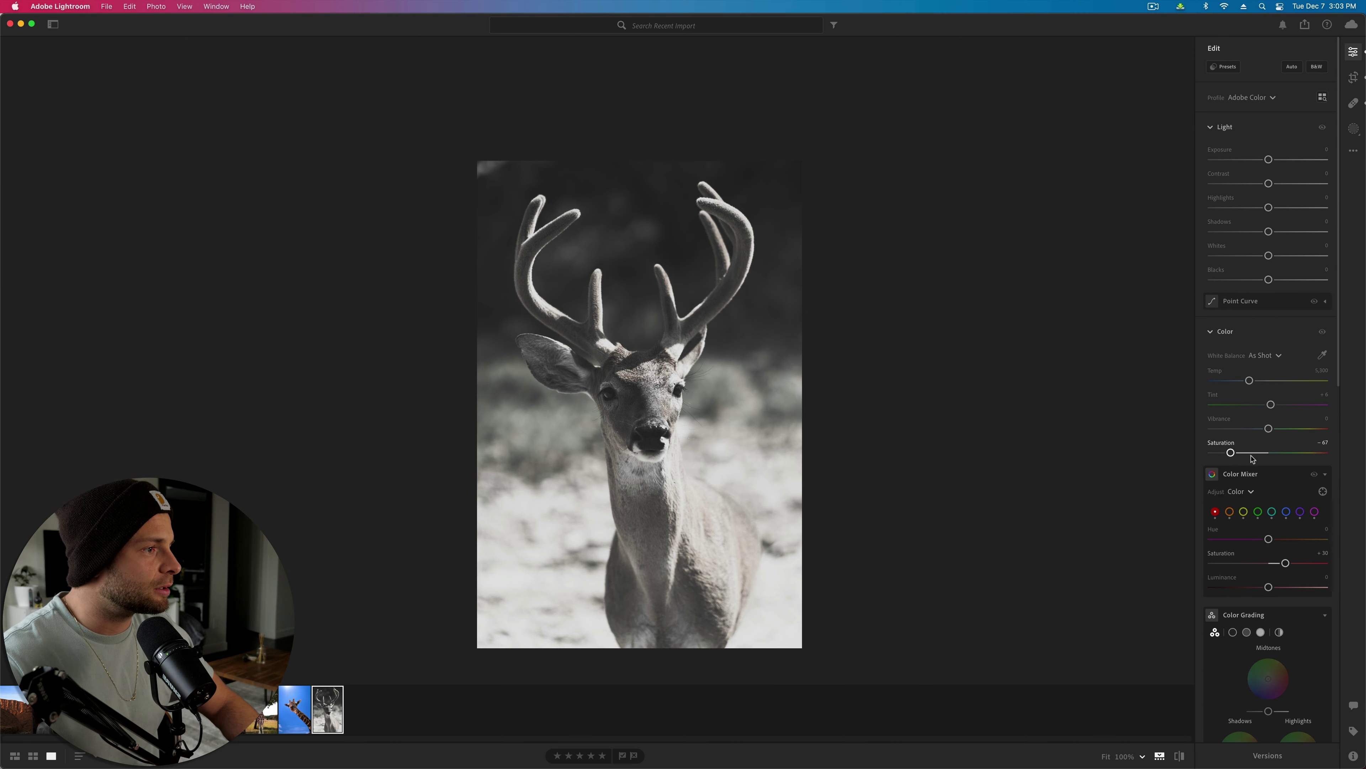
left_click(1327, 476)
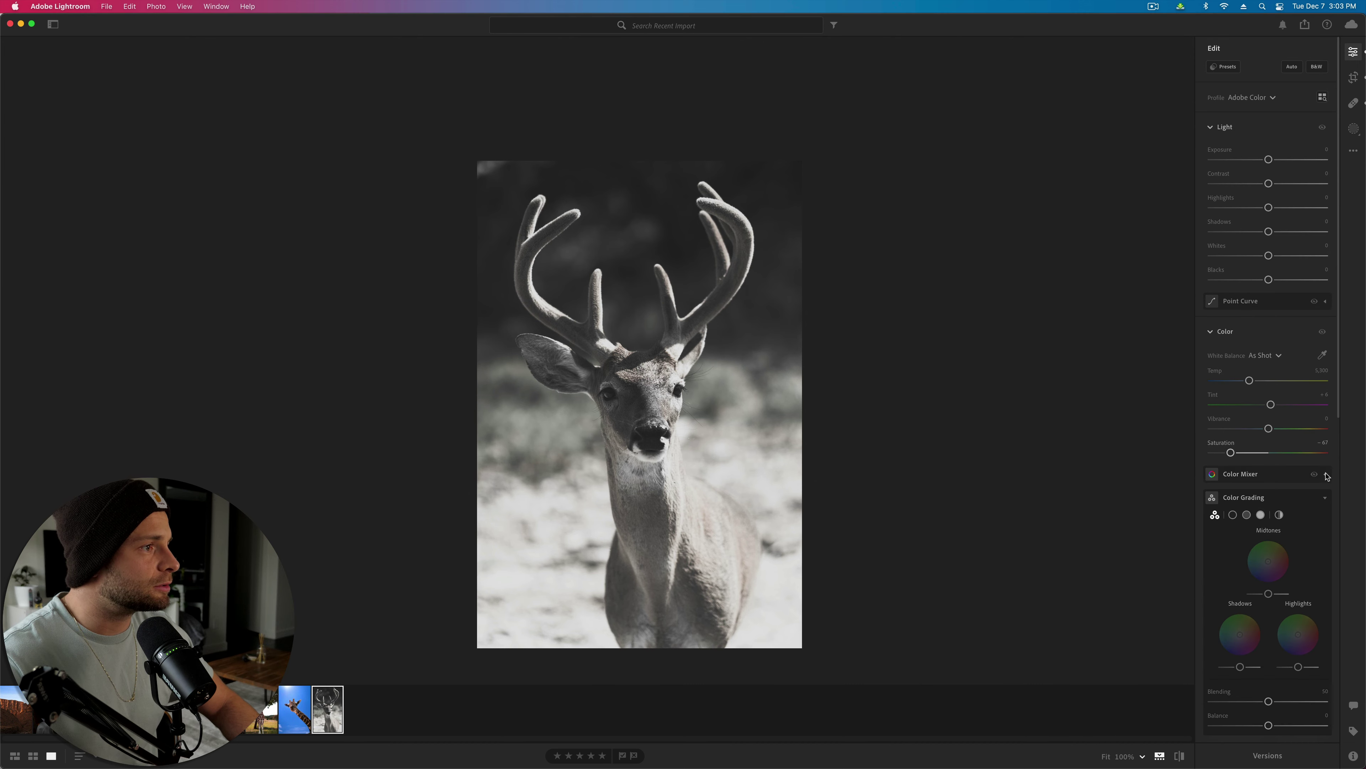
scroll(1321, 580, "down", 5)
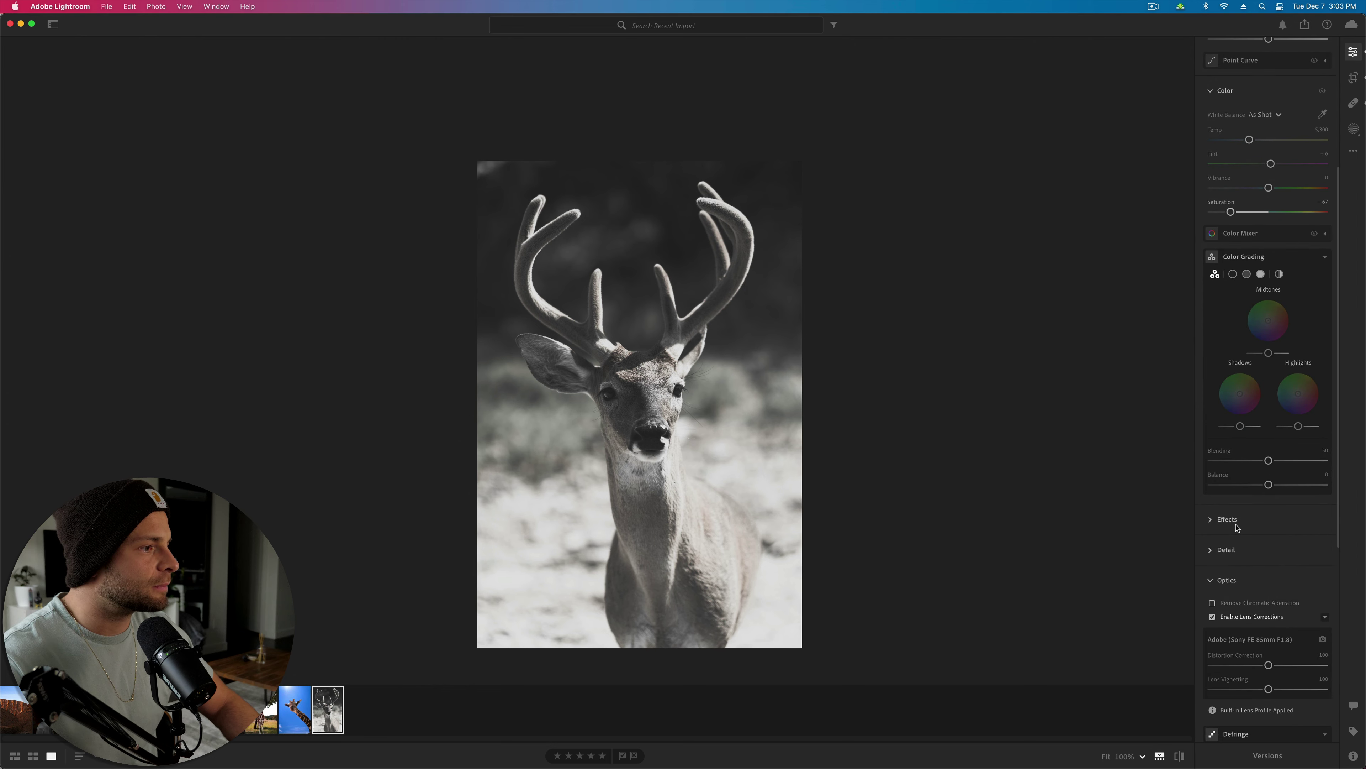
left_click(1236, 526)
scroll(1235, 496, "down", 6)
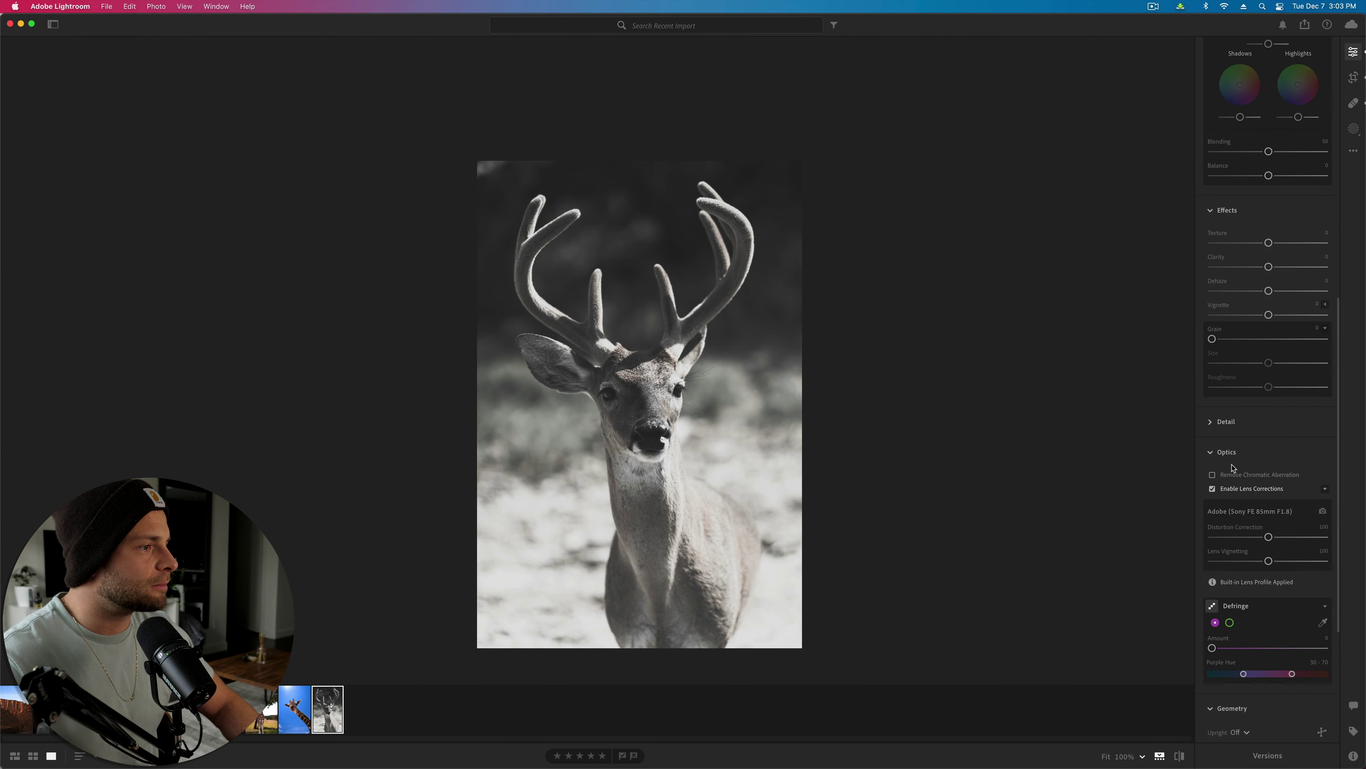
left_click_drag(1273, 245, 1249, 315)
Step: Lower the overall Exposure to −0.35, try Vibrance at +100, and settle it at −100
scroll(1263, 316, "up", 10)
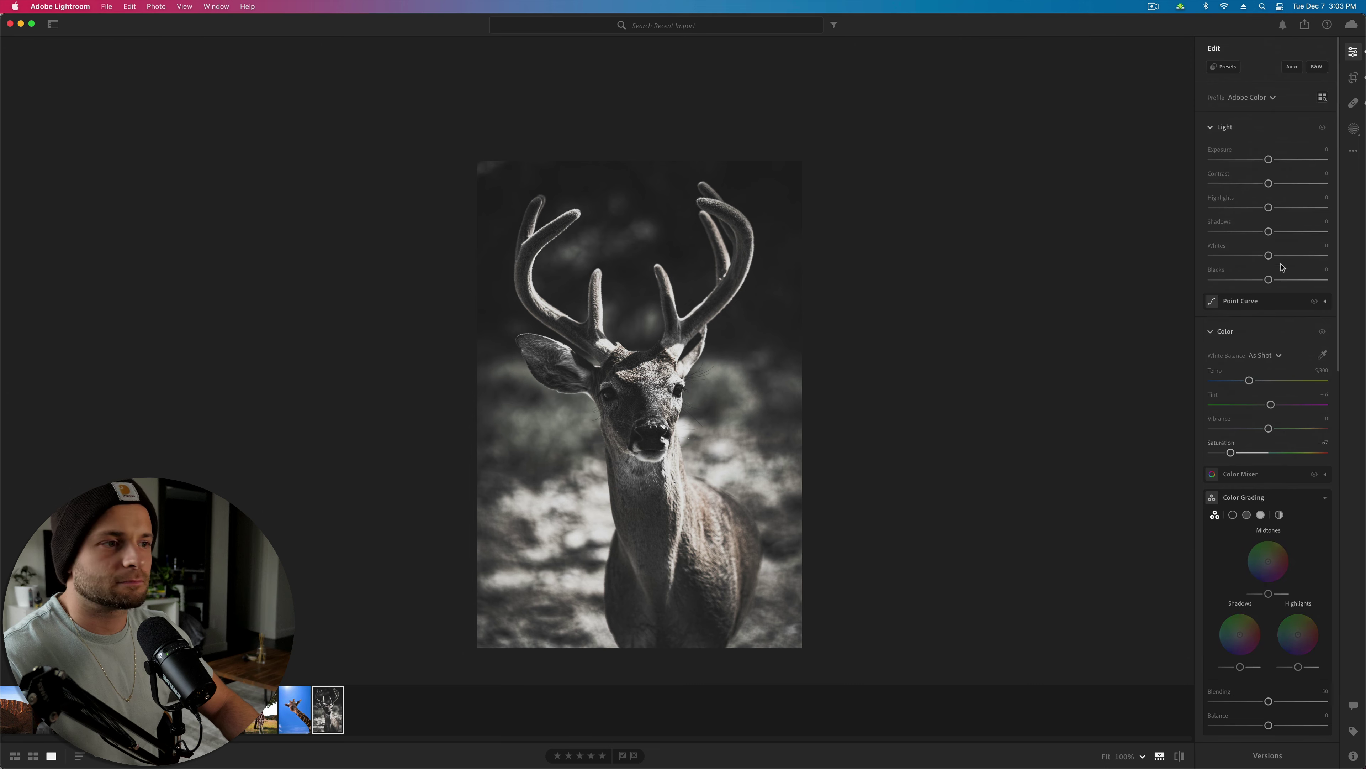
mouse_move(1261, 166)
left_mouse_down()
mouse_move(1249, 165)
mouse_move(1264, 167)
left_mouse_up()
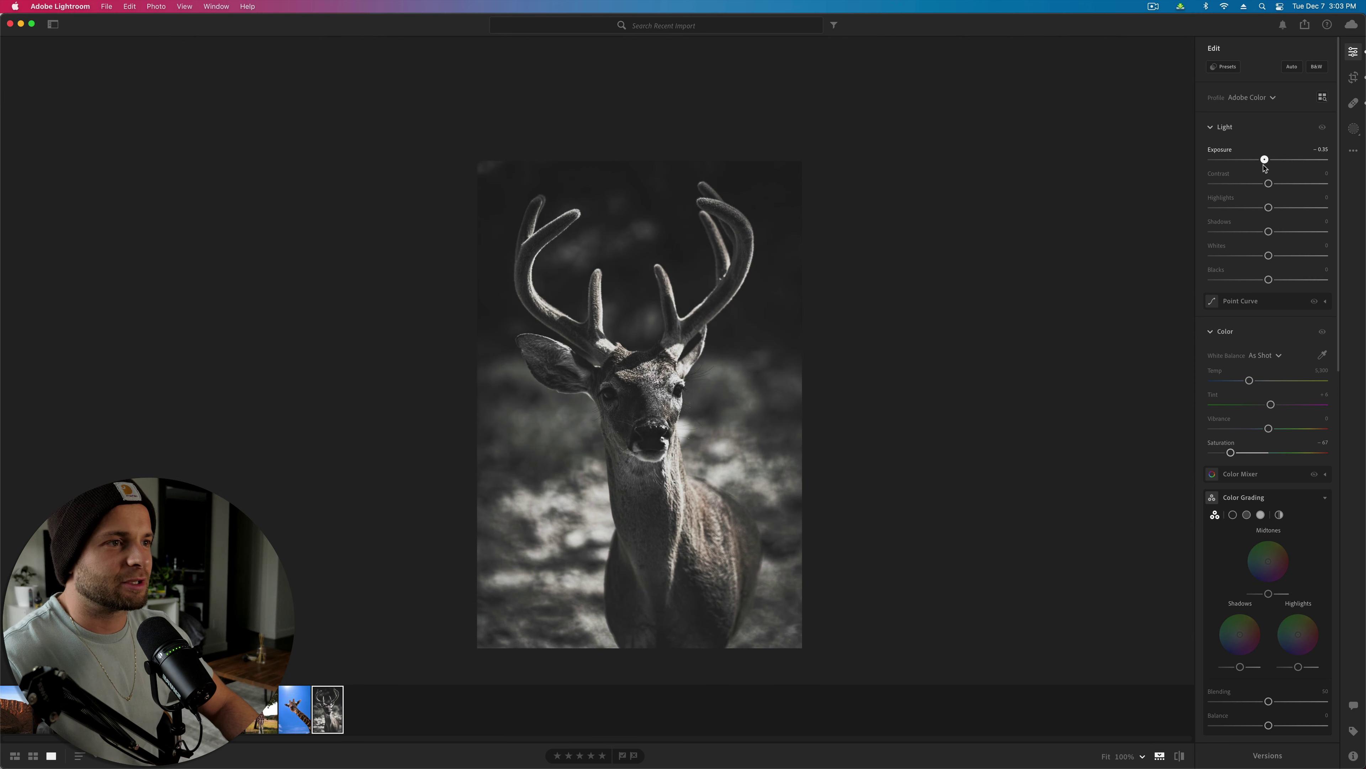
scroll(1240, 312, "down", 5)
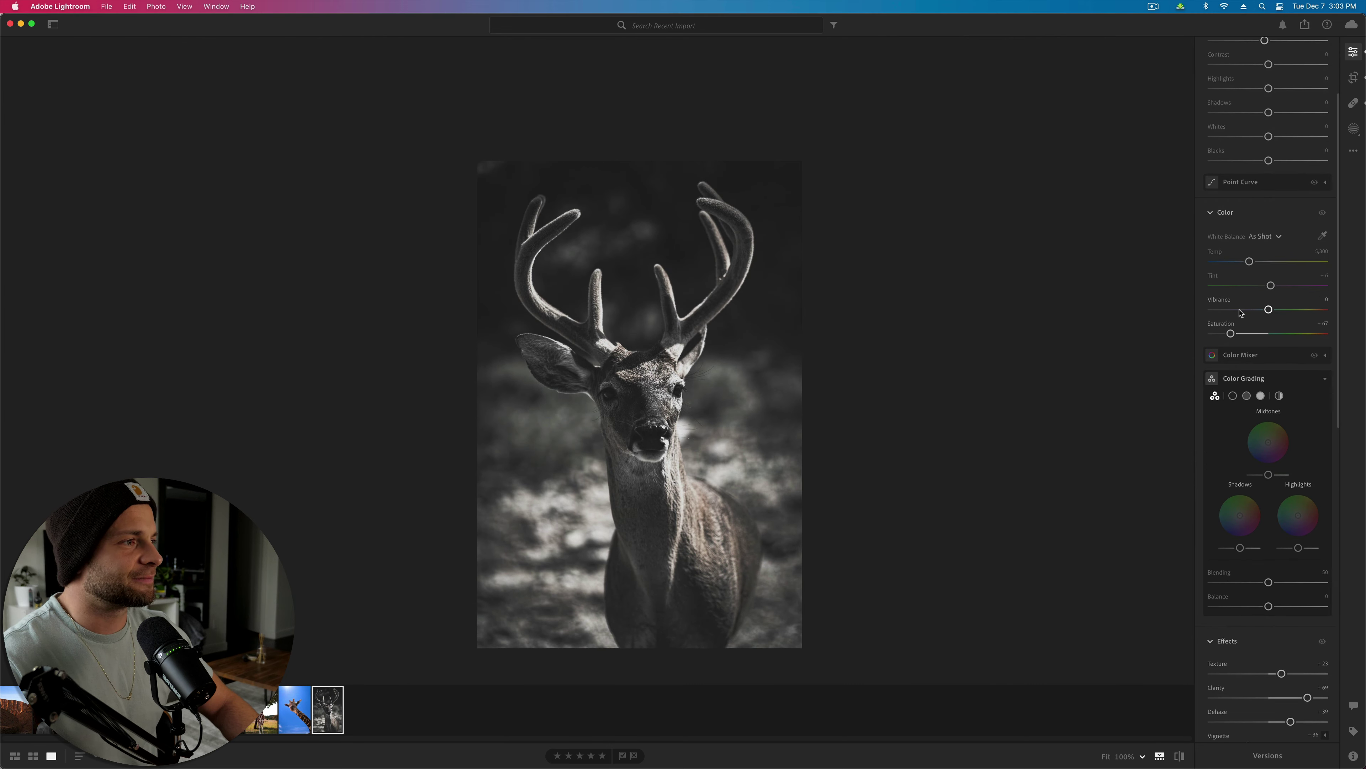
left_click_drag(1240, 311, 1326, 309)
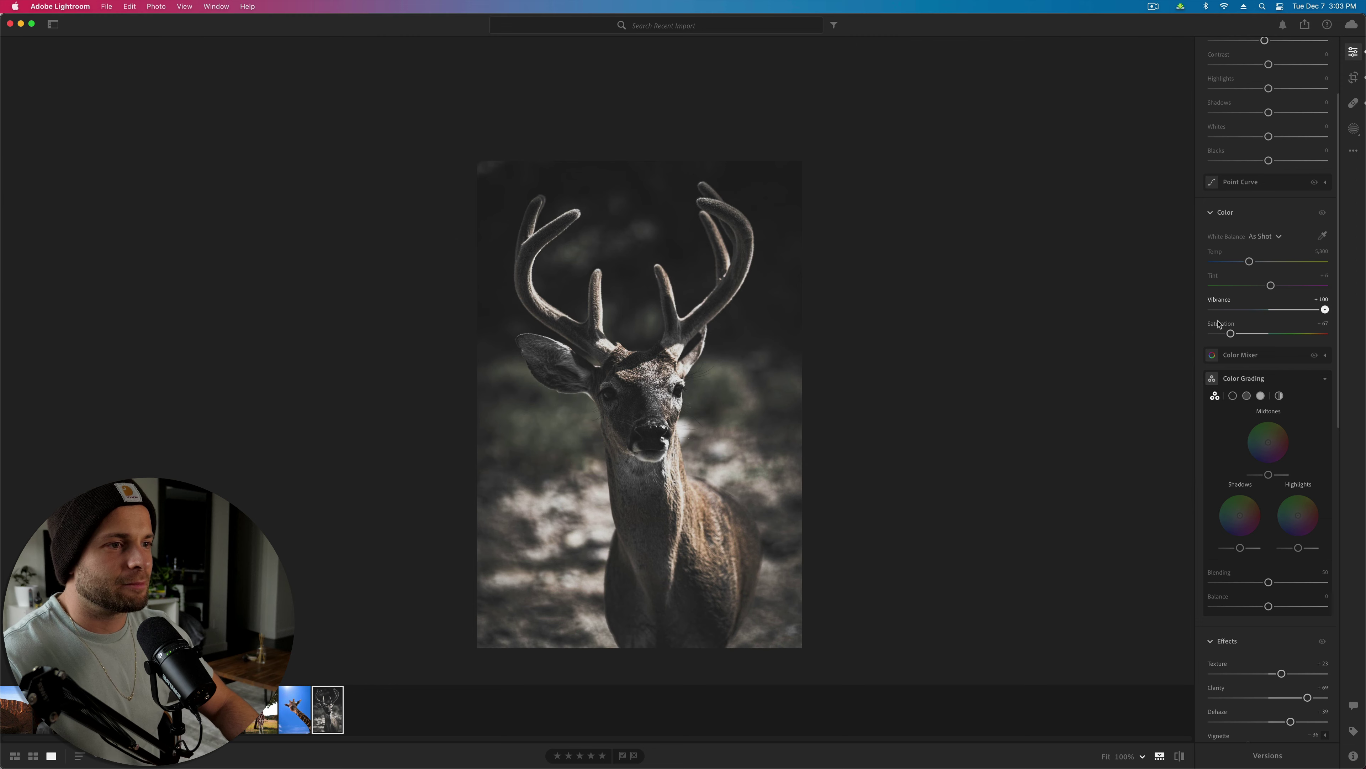
left_click_drag(1219, 312, 1159, 323)
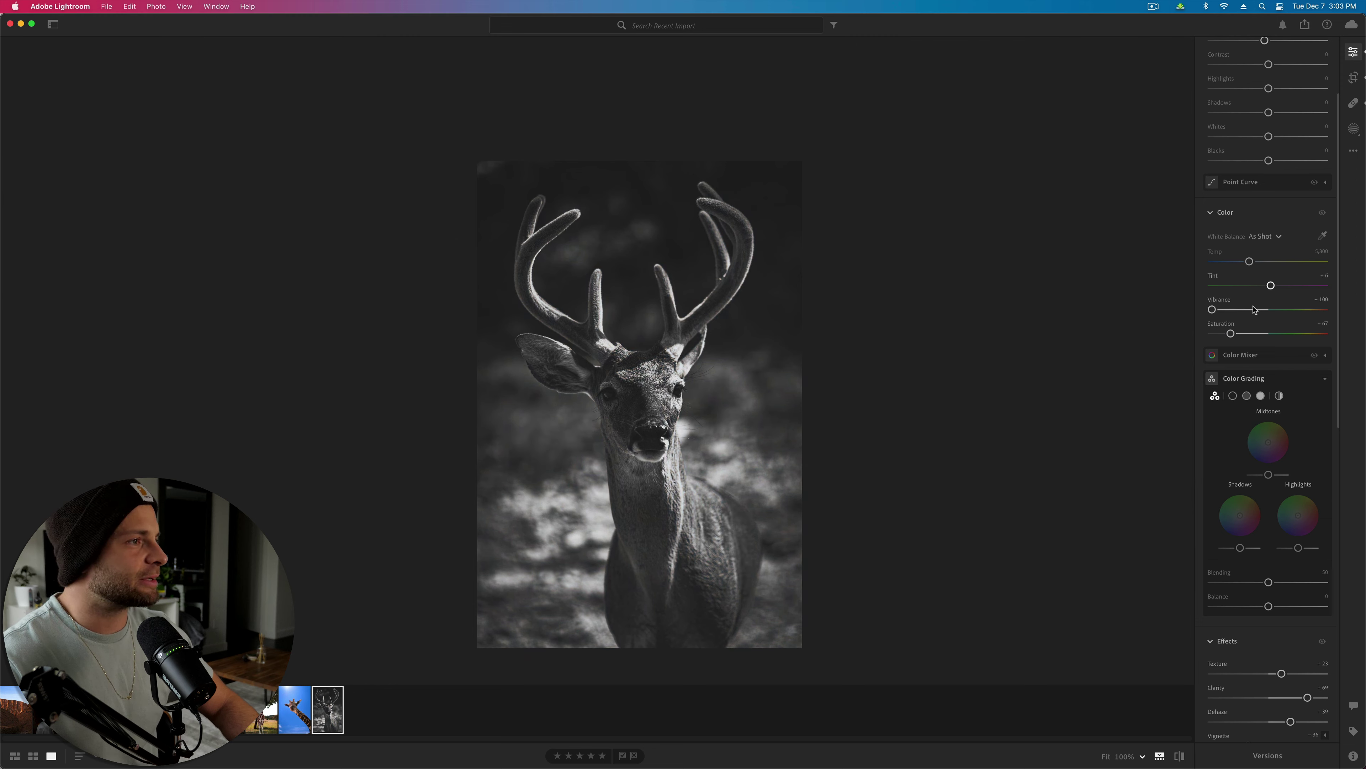
Step: Soften the photo with Texture −47, Clarity +38 and slightly negative Dehaze, and lower Contrast to −100 and Highlights to −67
scroll(1254, 310, "down", 8)
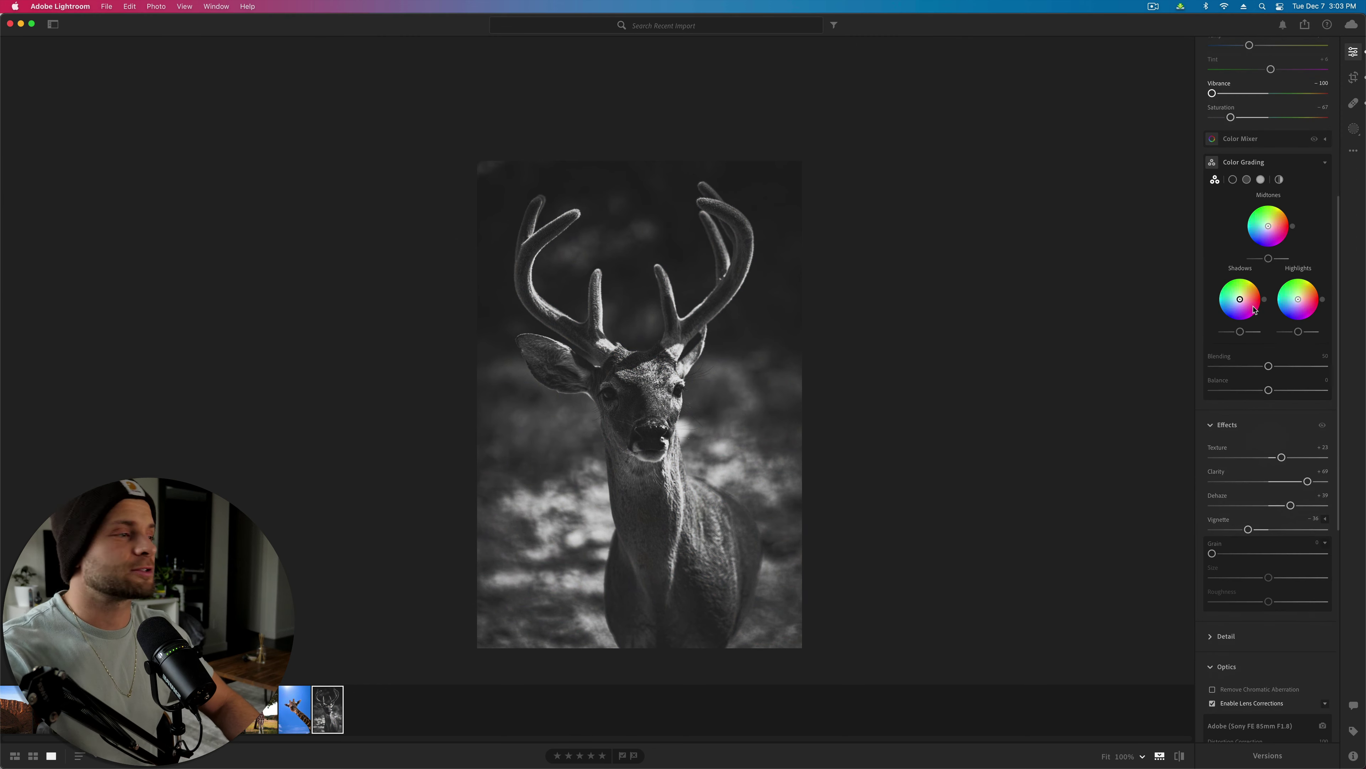
scroll(1254, 310, "down", 4)
left_click_drag(1281, 340, 1166, 349)
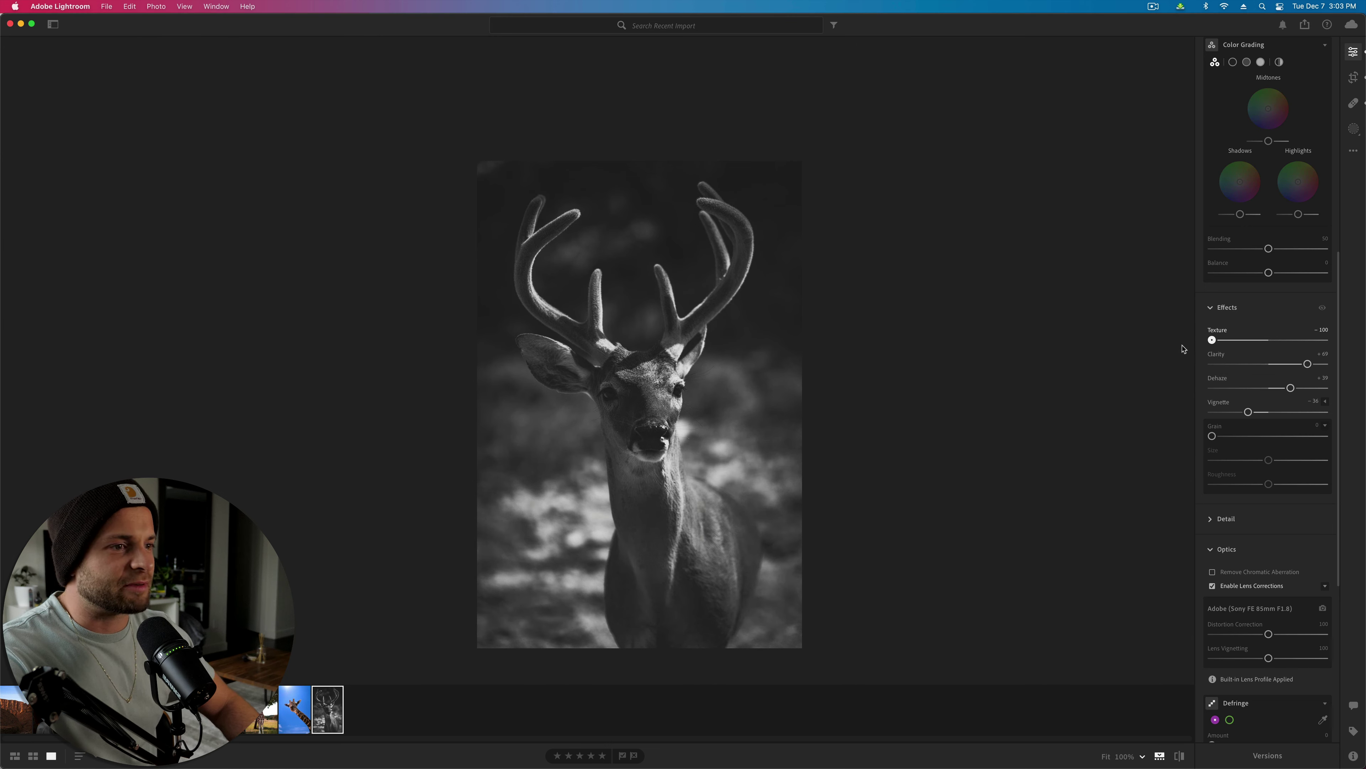
mouse_move(1308, 364)
left_mouse_down()
mouse_move(1331, 369)
mouse_move(1178, 366)
mouse_move(1363, 353)
mouse_move(1247, 345)
mouse_move(1236, 373)
mouse_move(1315, 367)
mouse_move(1319, 392)
mouse_move(1233, 397)
mouse_move(1264, 399)
mouse_move(1290, 370)
left_mouse_up()
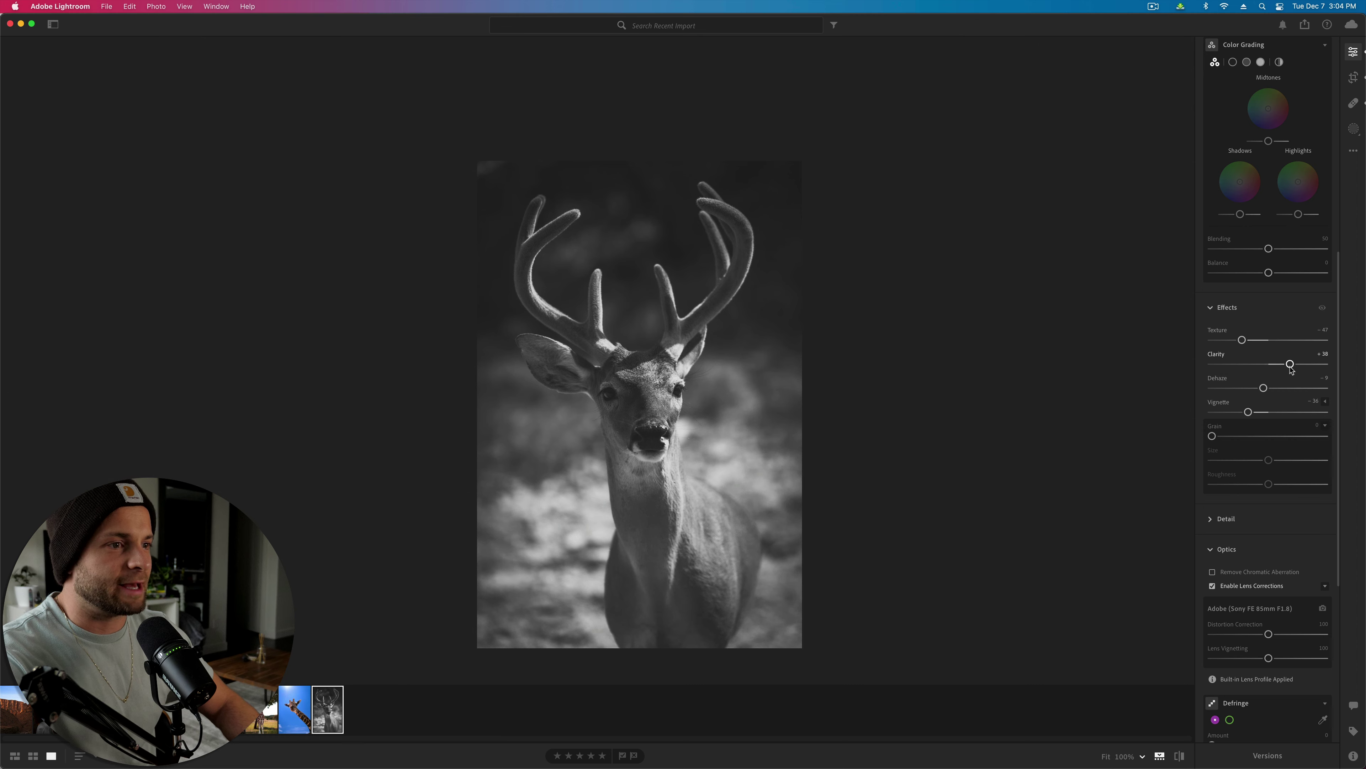
scroll(1277, 381, "up", 10)
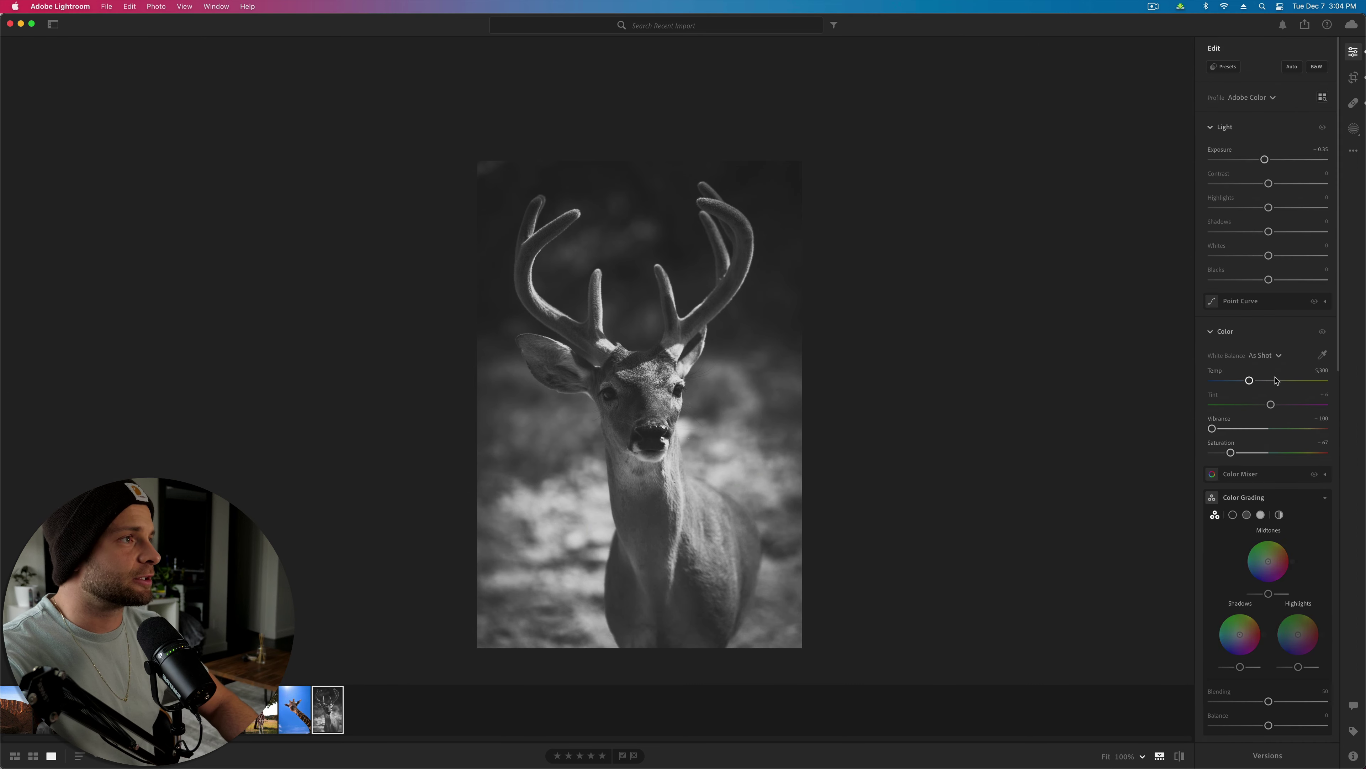
left_click_drag(1269, 207, 1205, 188)
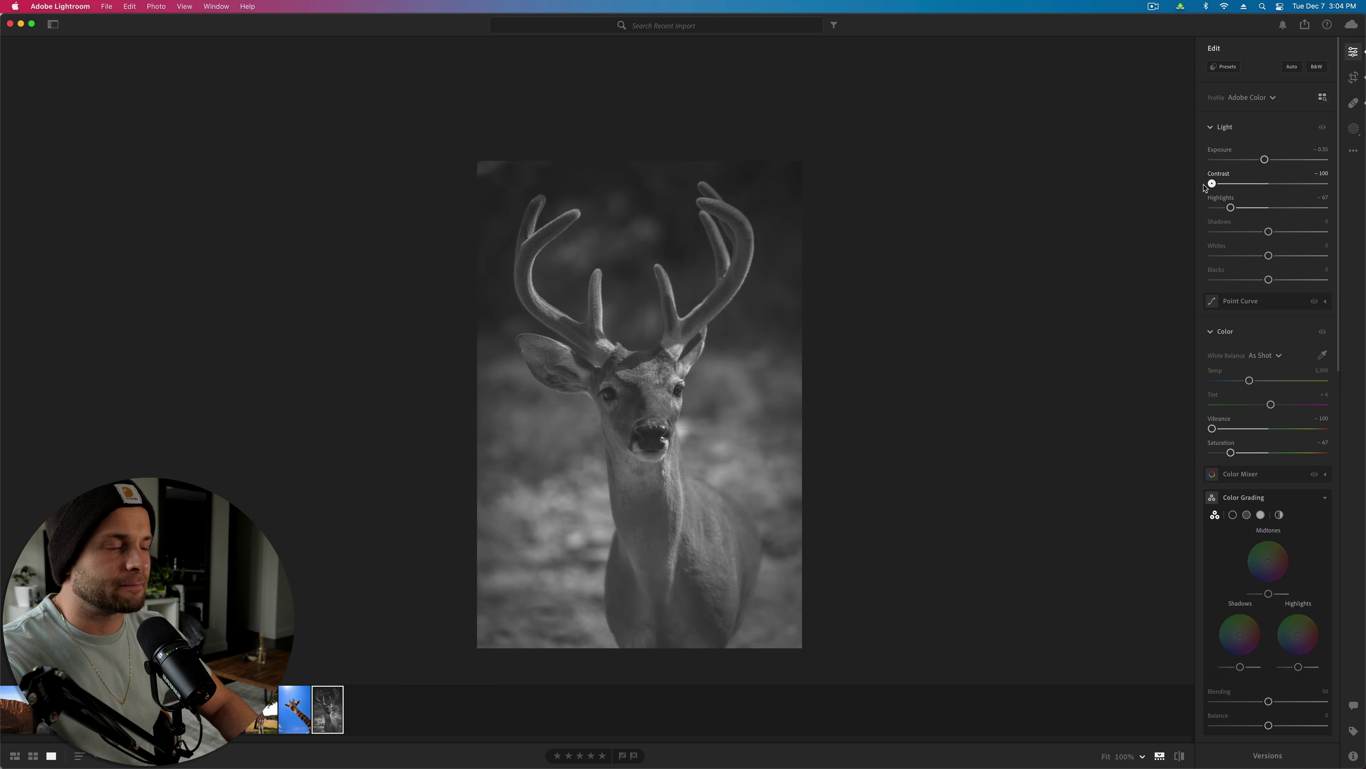
Step: Mask the deer with Select Subject and set the mask's Exposure to +0.84, Clarity +77, Contrast −21, Highlights −47 and Dehaze −3
left_click(1353, 129)
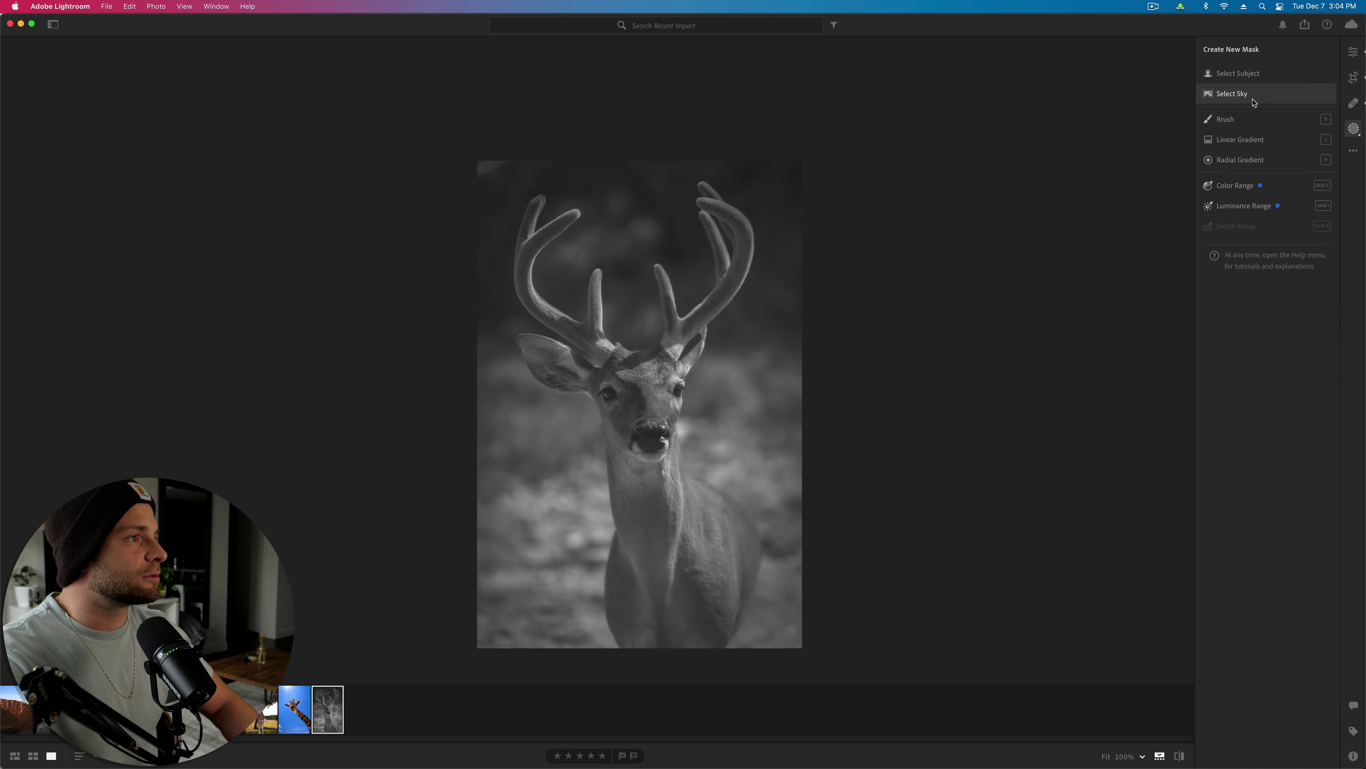
left_click(1237, 74)
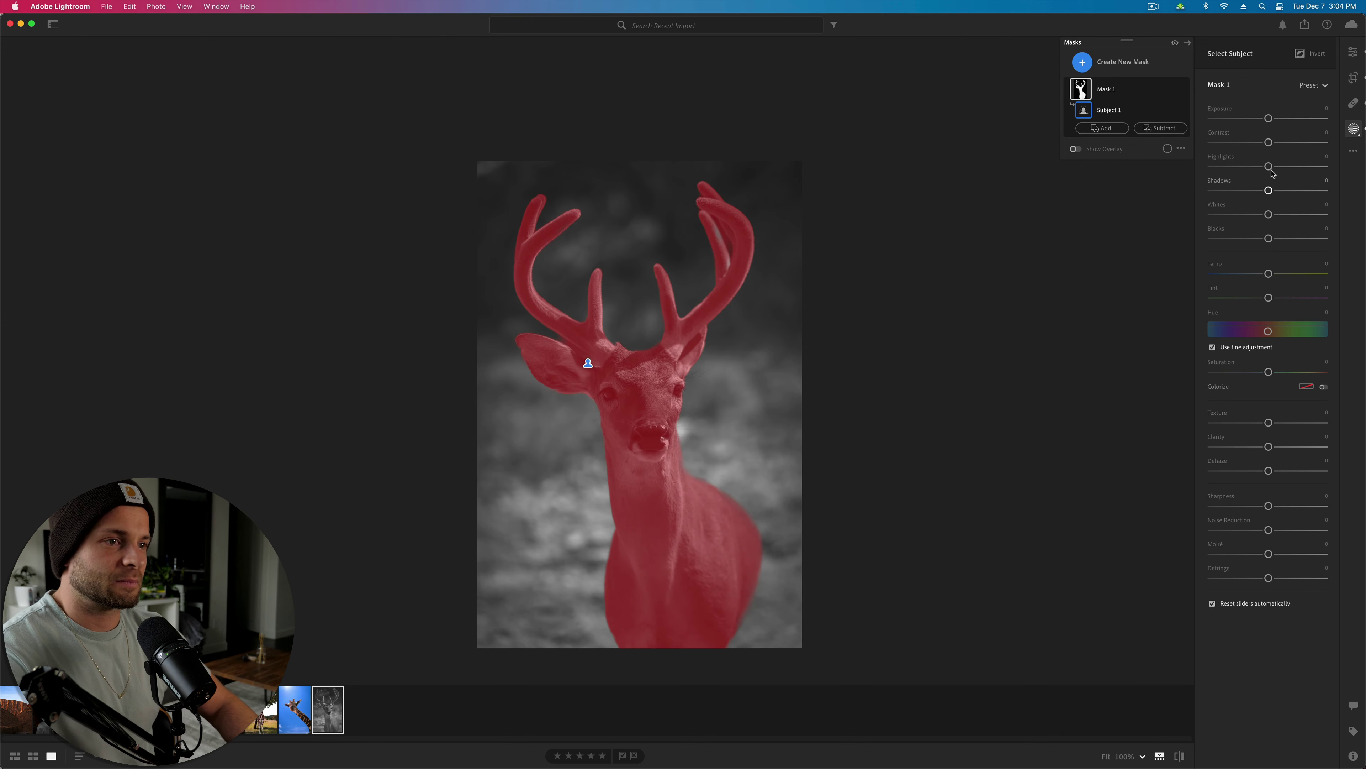
mouse_move(1269, 120)
left_mouse_down()
mouse_move(1292, 122)
mouse_move(1281, 123)
left_mouse_up()
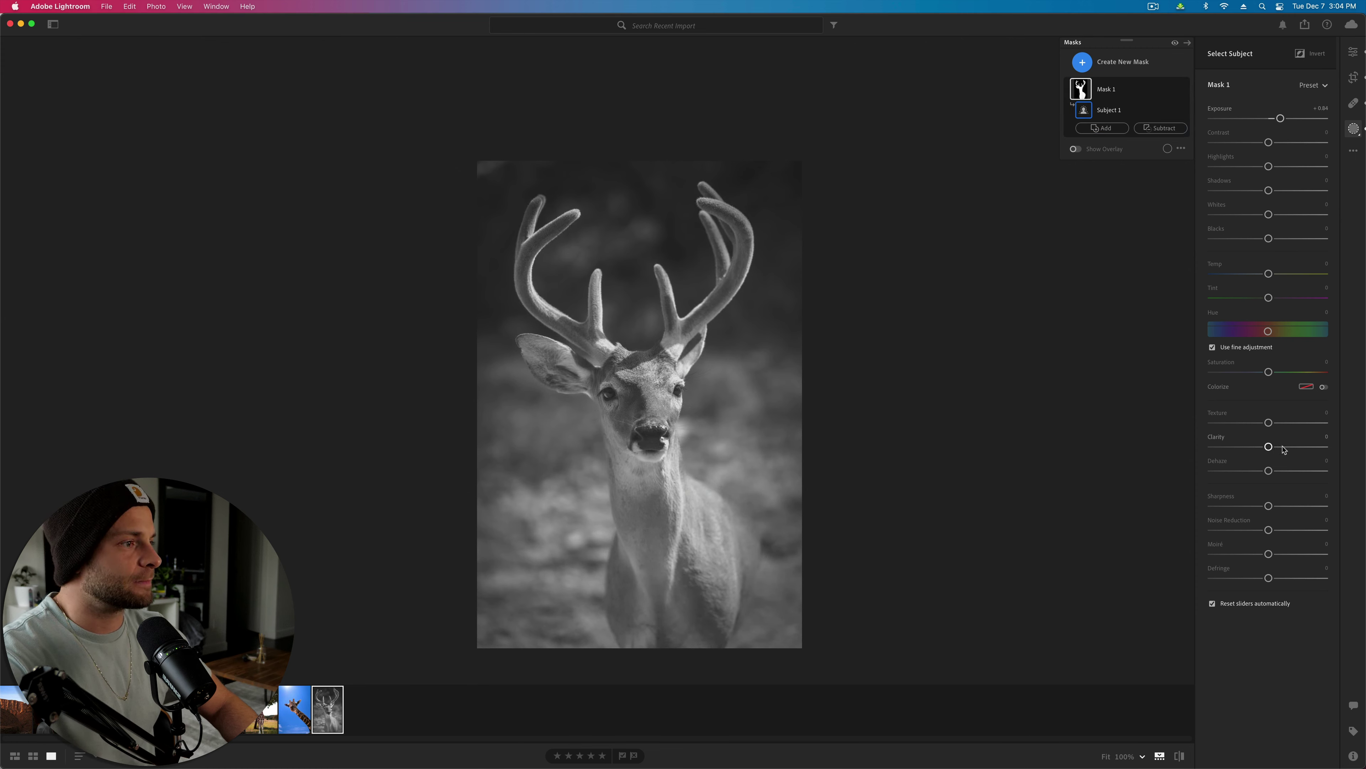
left_click_drag(1278, 447, 1312, 446)
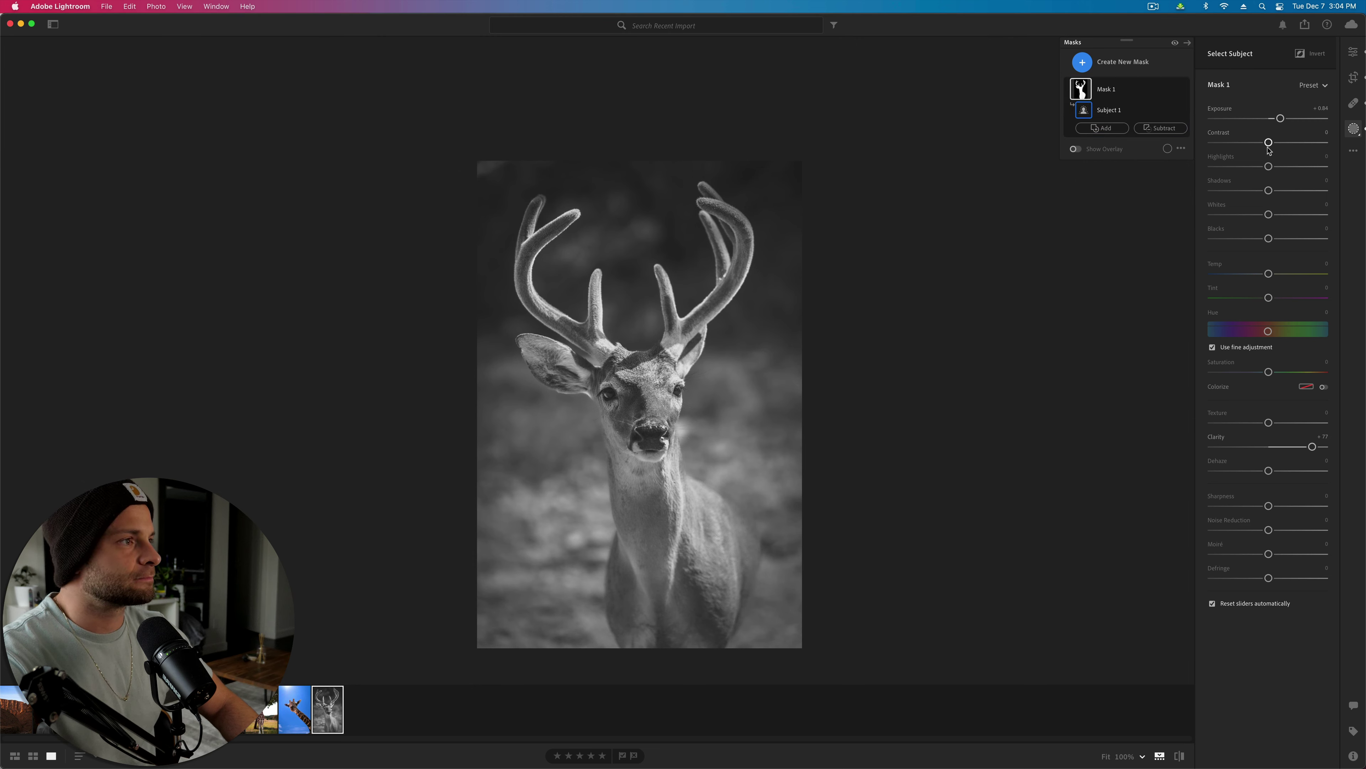
left_click_drag(1269, 142, 1243, 167)
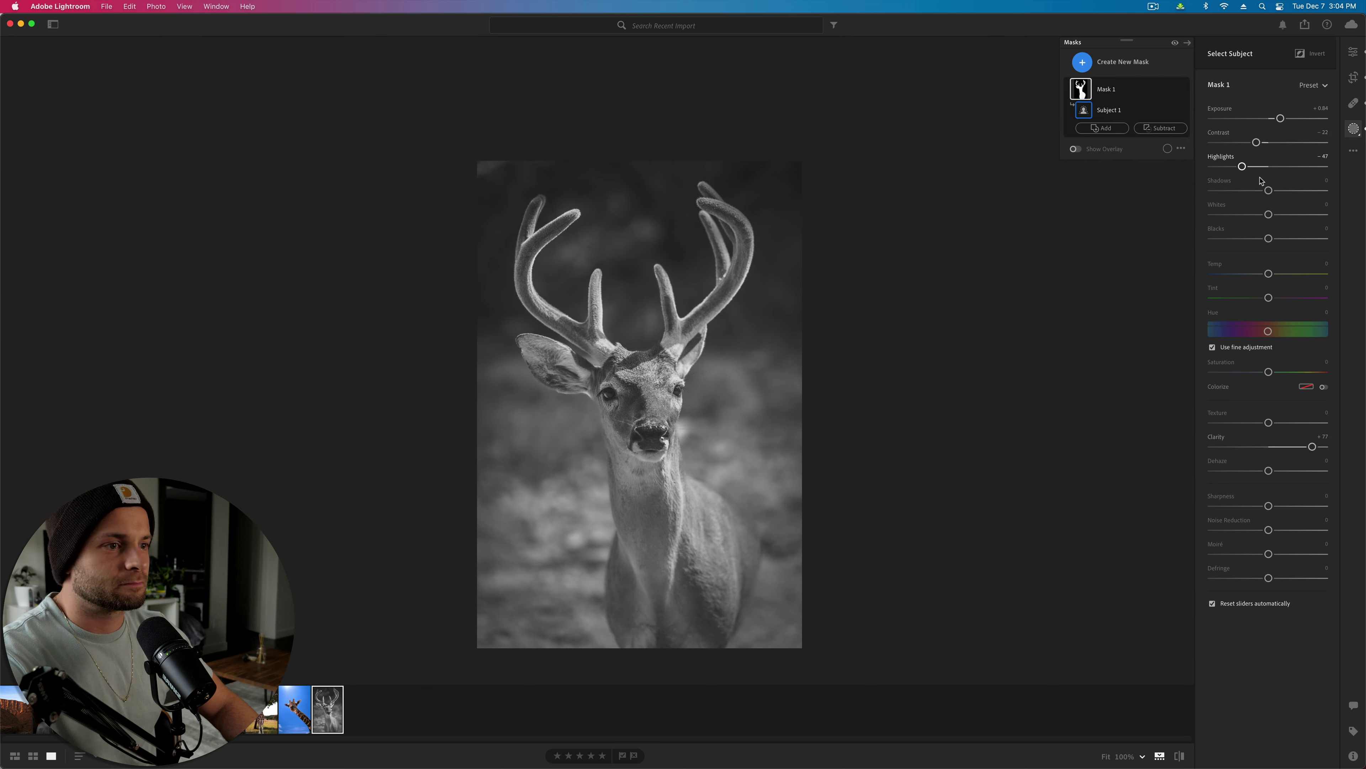
left_click_drag(1269, 470, 1265, 472)
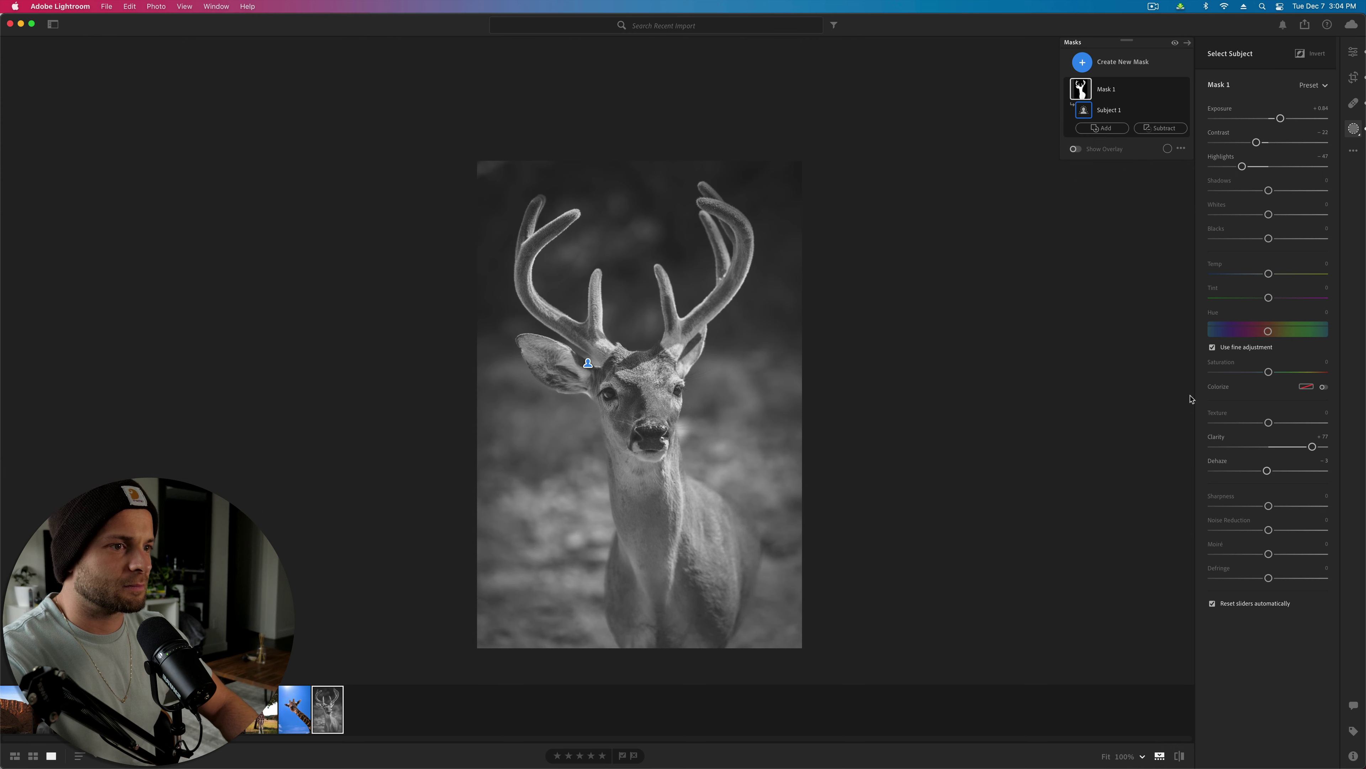
Step: Set the overall Exposure to −0.95 and Contrast to −70, and move the Point Curve's black and white points back towards their corners
key("e")
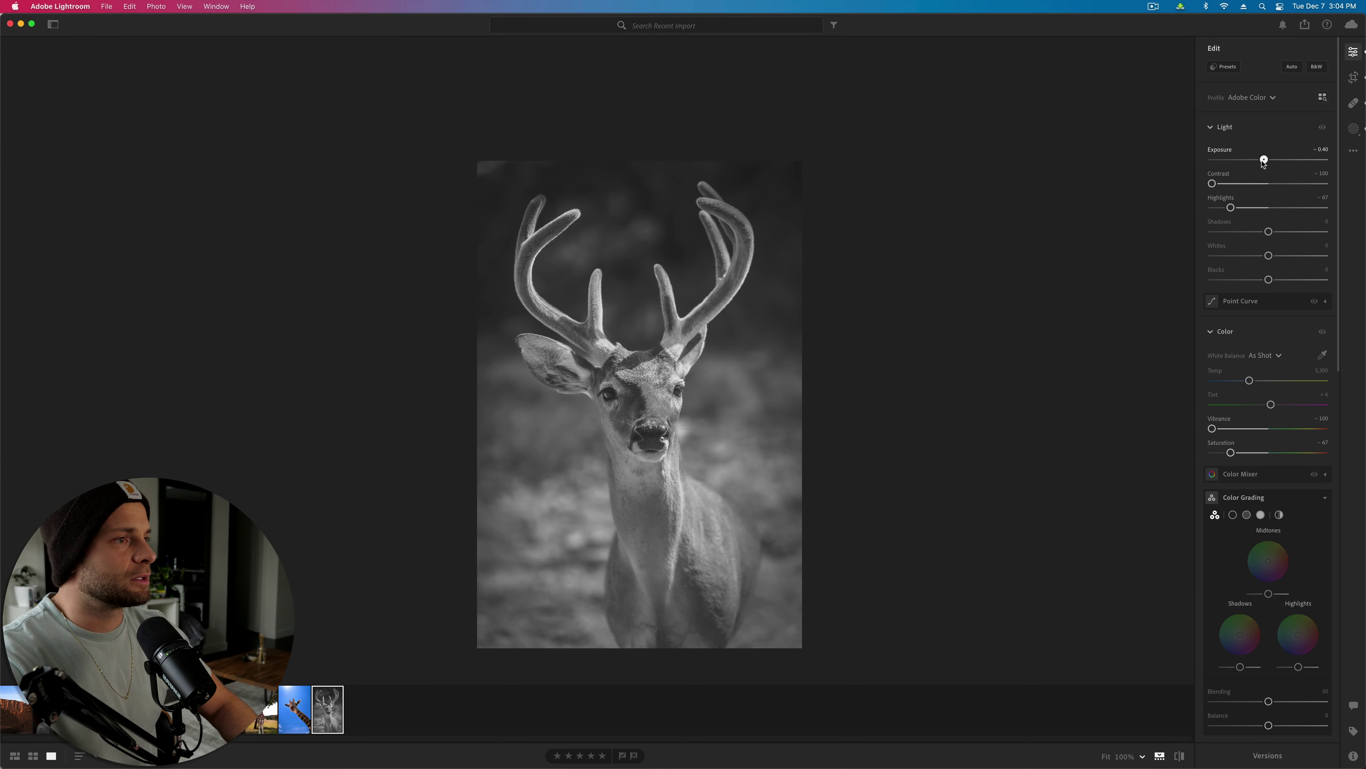
left_click_drag(1264, 160, 1229, 184)
scroll(1324, 291, "down", 2)
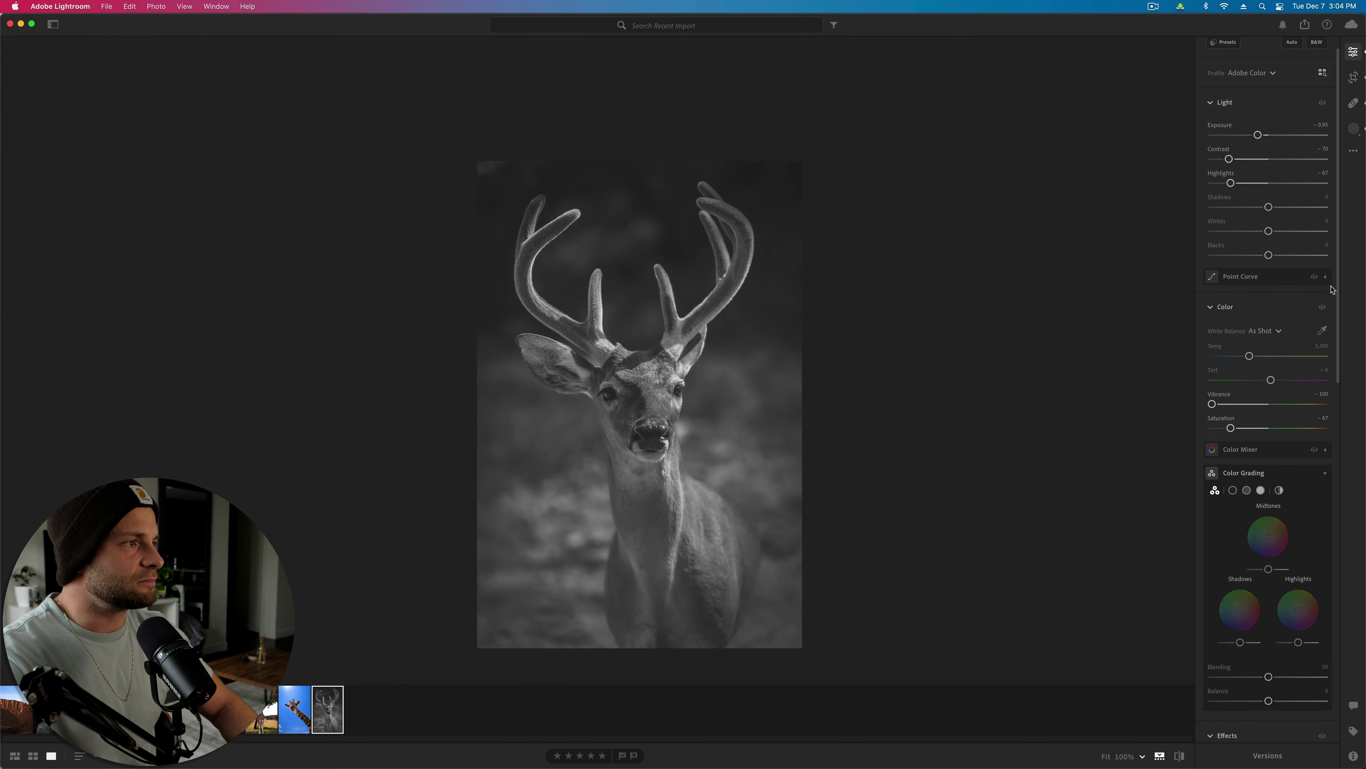
left_click(1325, 277)
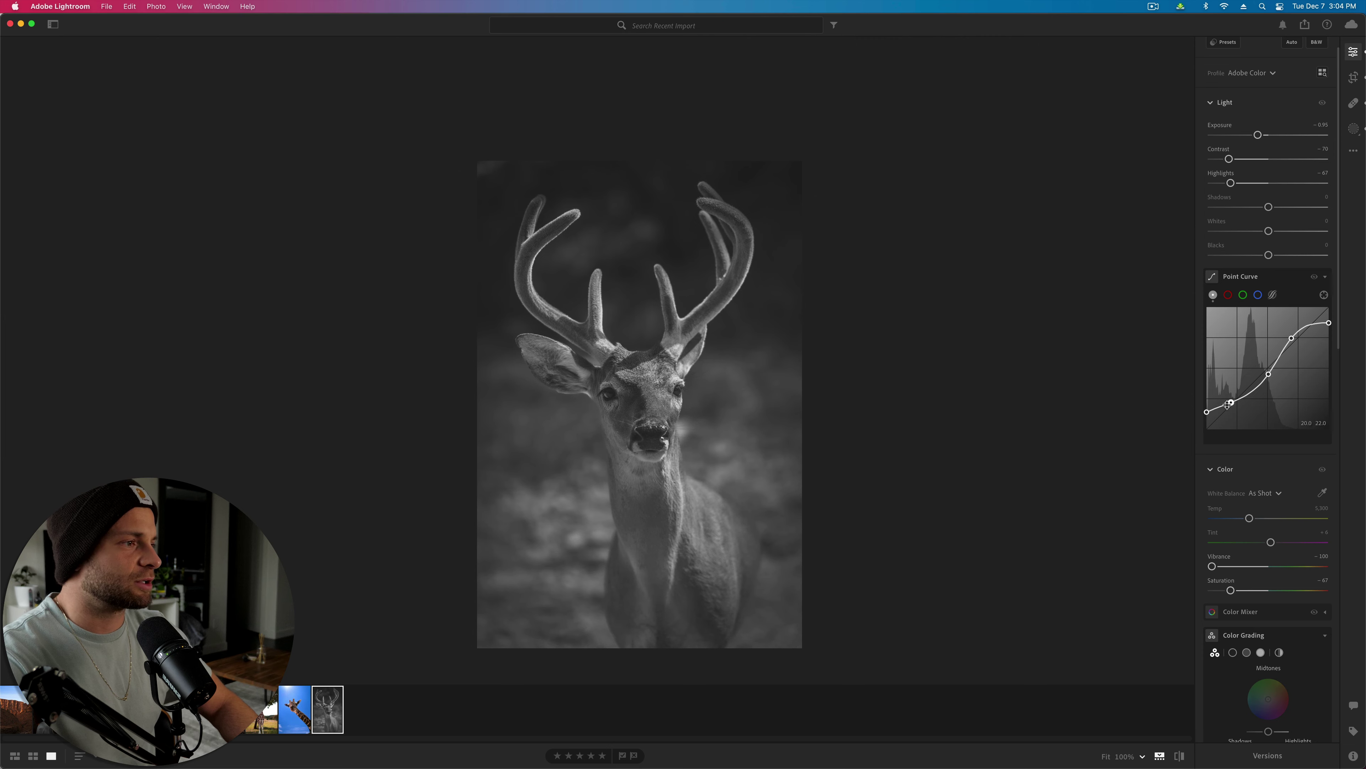
mouse_move(1206, 412)
left_mouse_down()
mouse_move(1203, 435)
mouse_move(1202, 412)
mouse_move(1201, 425)
left_mouse_up()
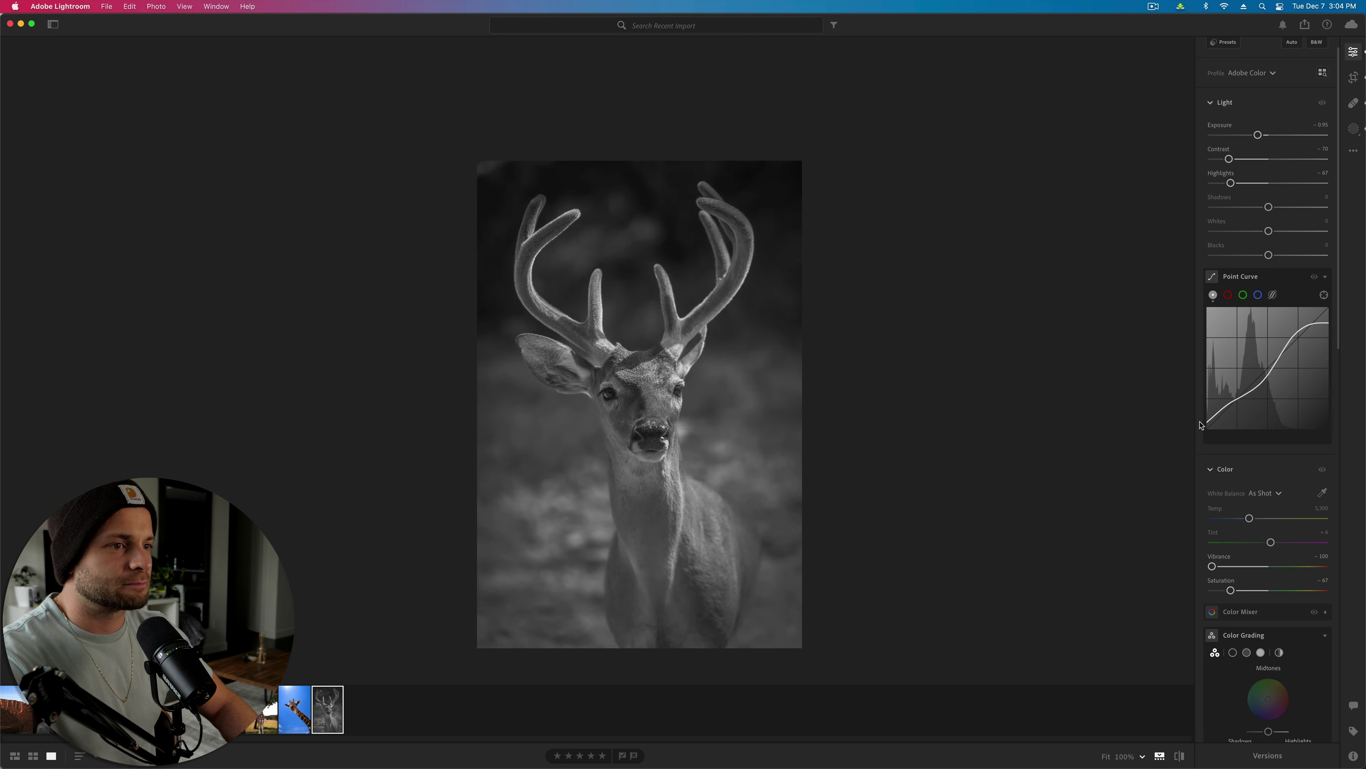
left_click_drag(1328, 322, 1292, 343)
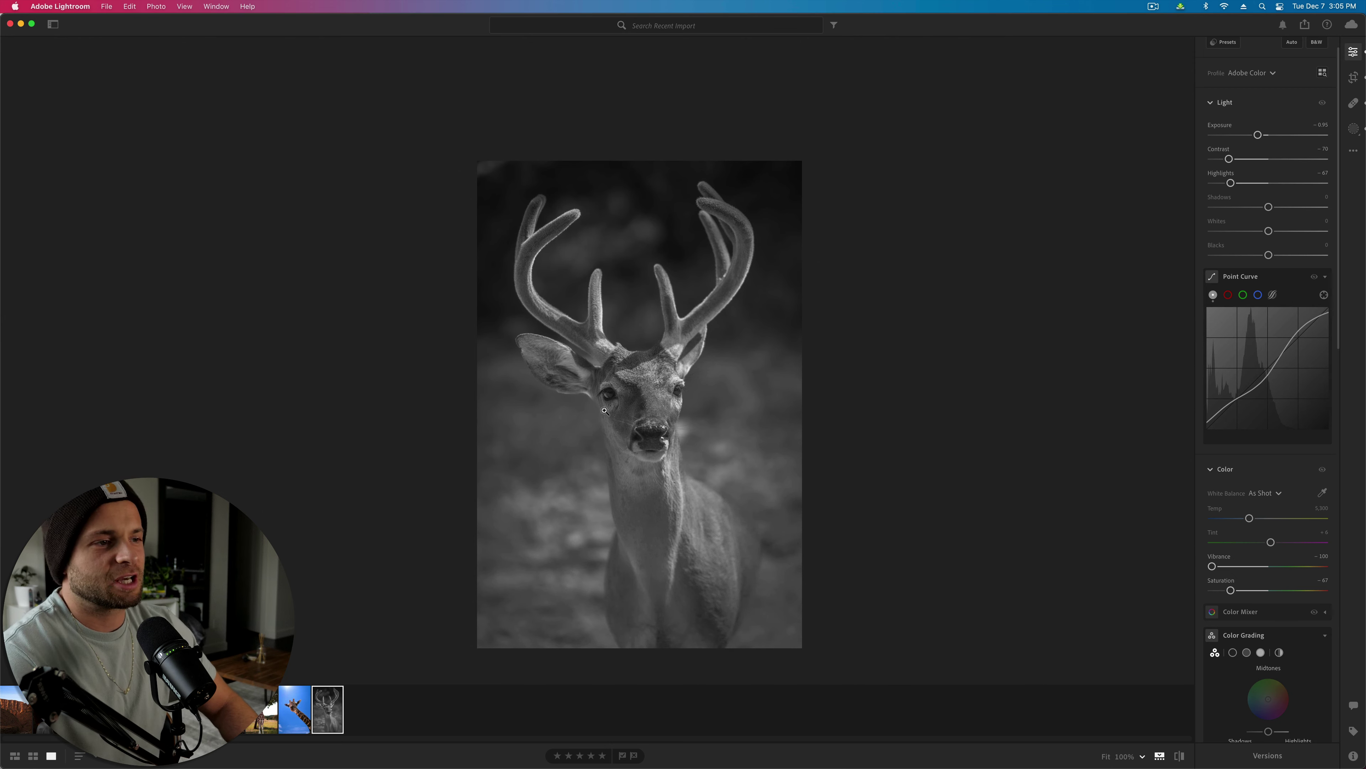
Step: Compare the deer photo with its original, and open the red canyon photo from the filmstrip
key("backslash")
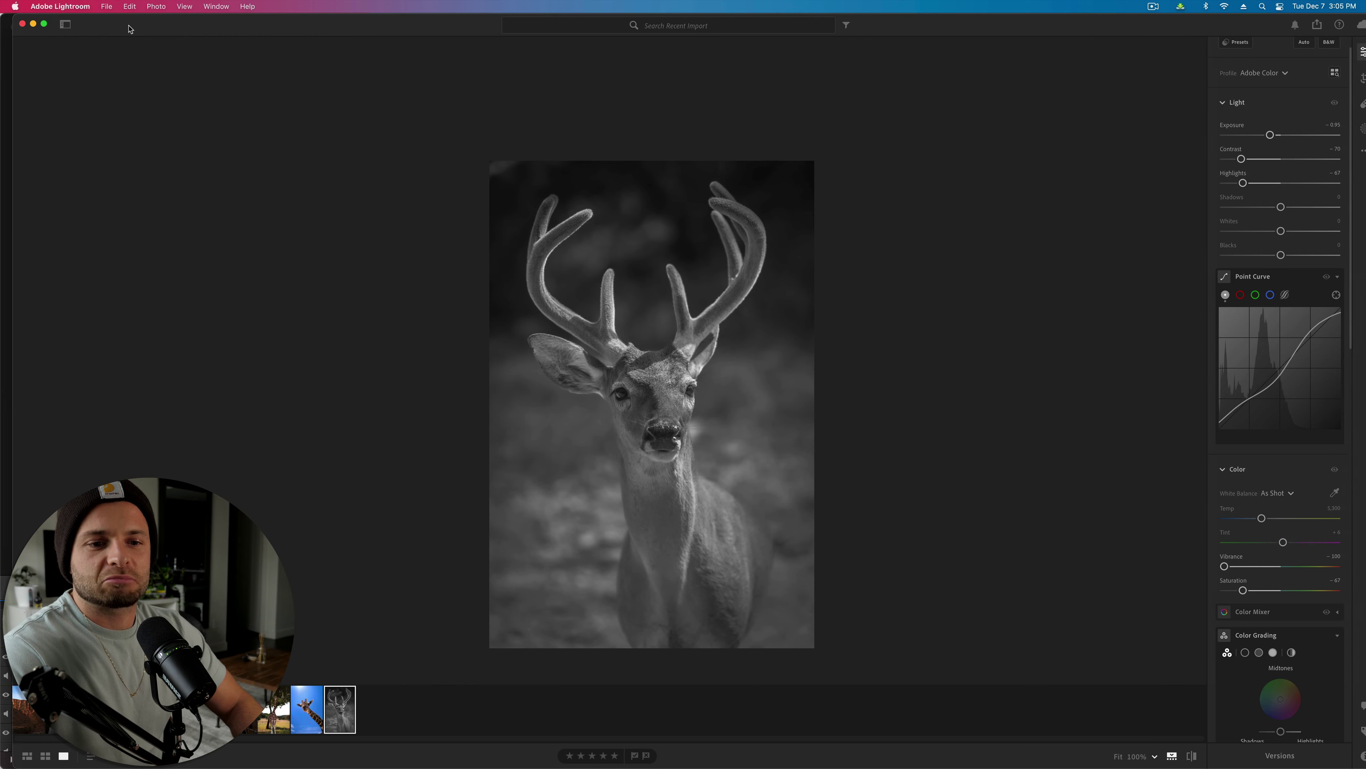
left_click(24, 710)
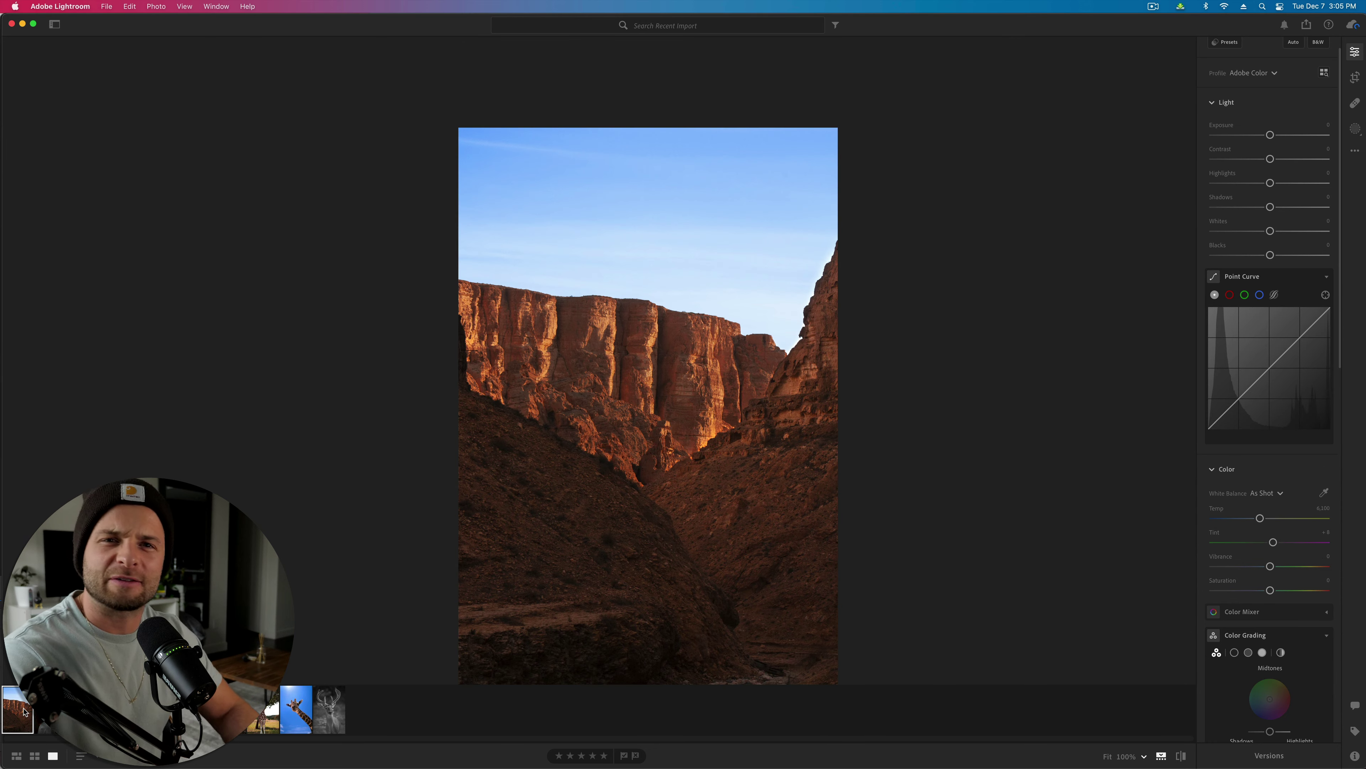